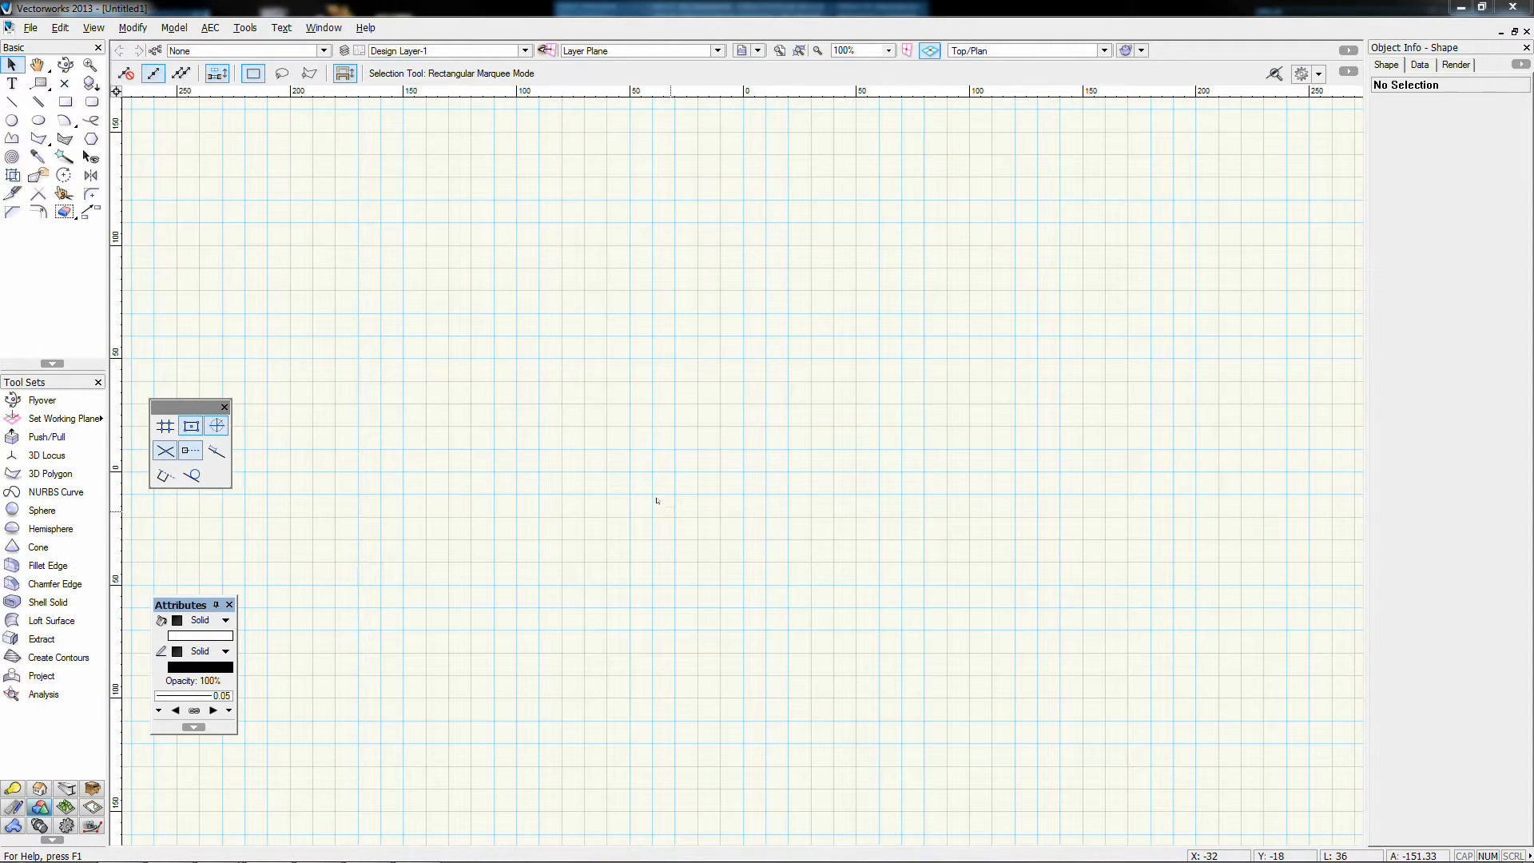
Step: Adjust the view, check the Active Layer list, then open Organization showing only Design Layer-1
{"action": "scroll", "coordinate": [656, 501], "scroll_direction": "down", "scroll_amount": 2}
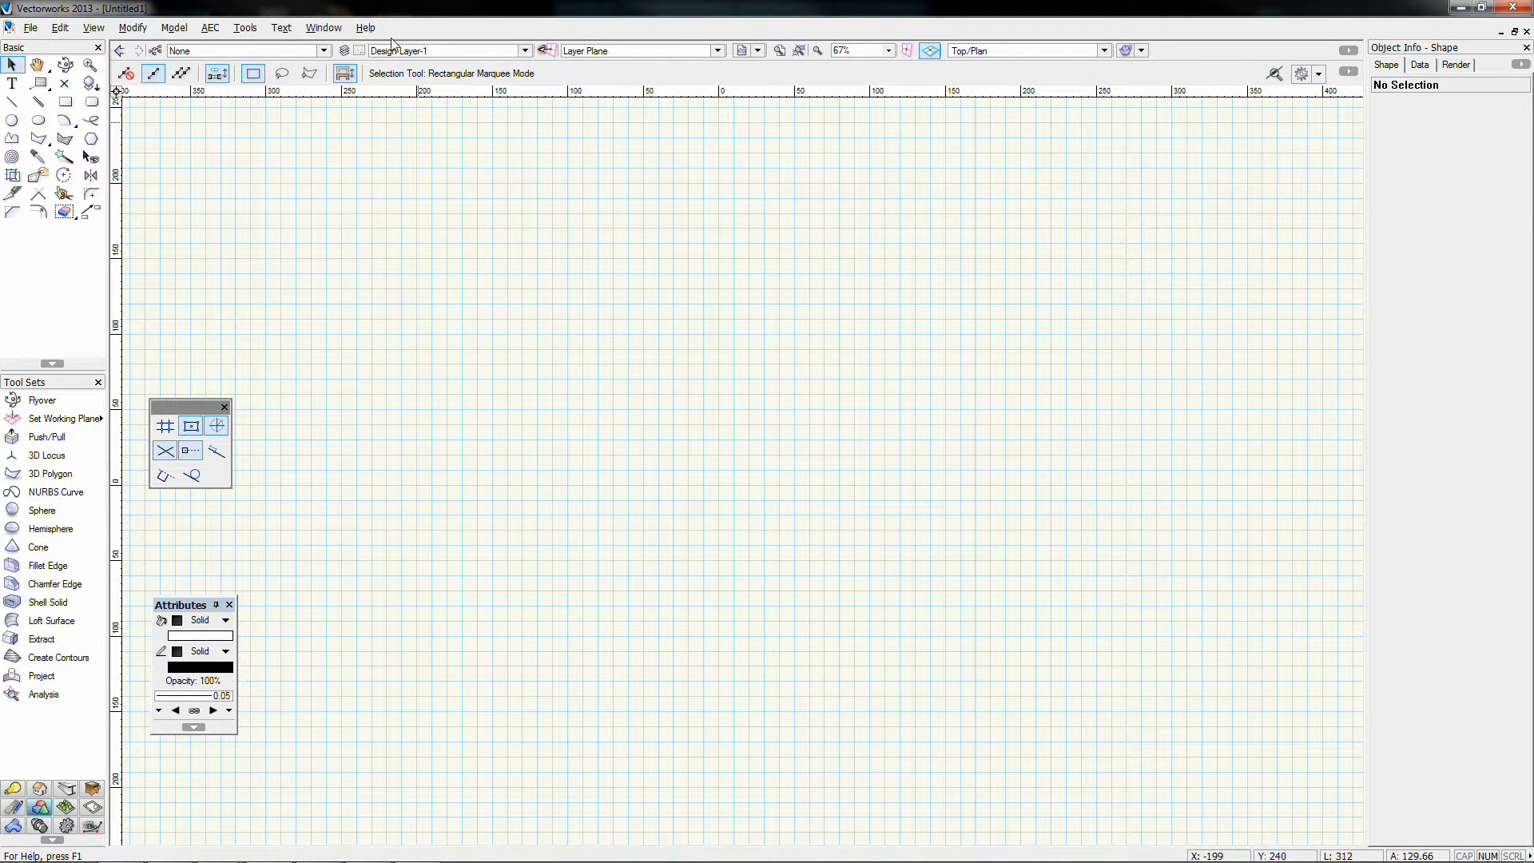
{"action": "scroll", "coordinate": [695, 396], "scroll_direction": "down", "scroll_amount": 7}
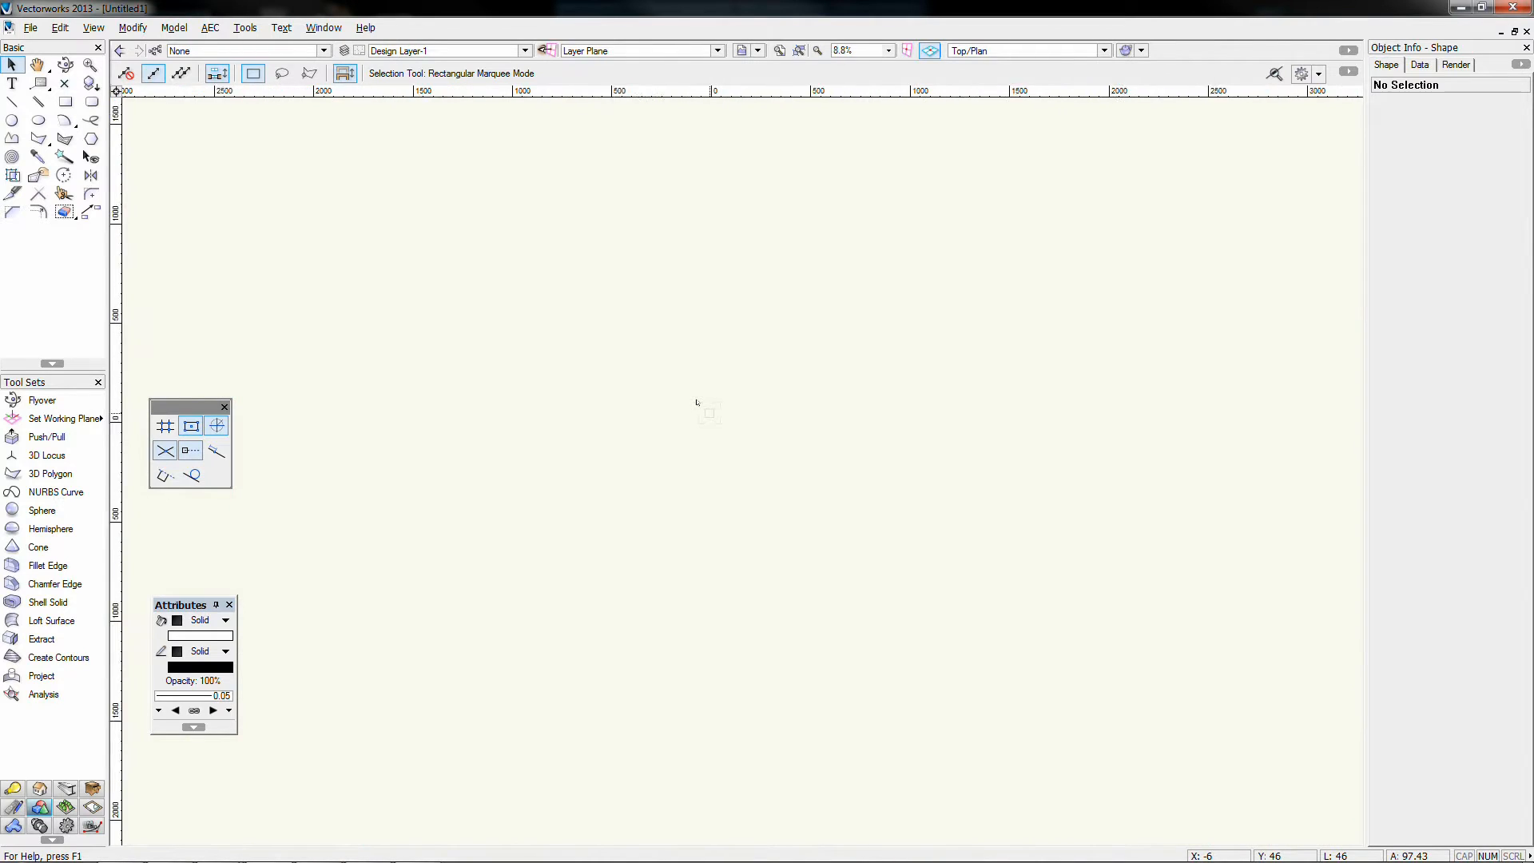
{"action": "scroll", "coordinate": [697, 404], "scroll_direction": "up", "scroll_amount": 5}
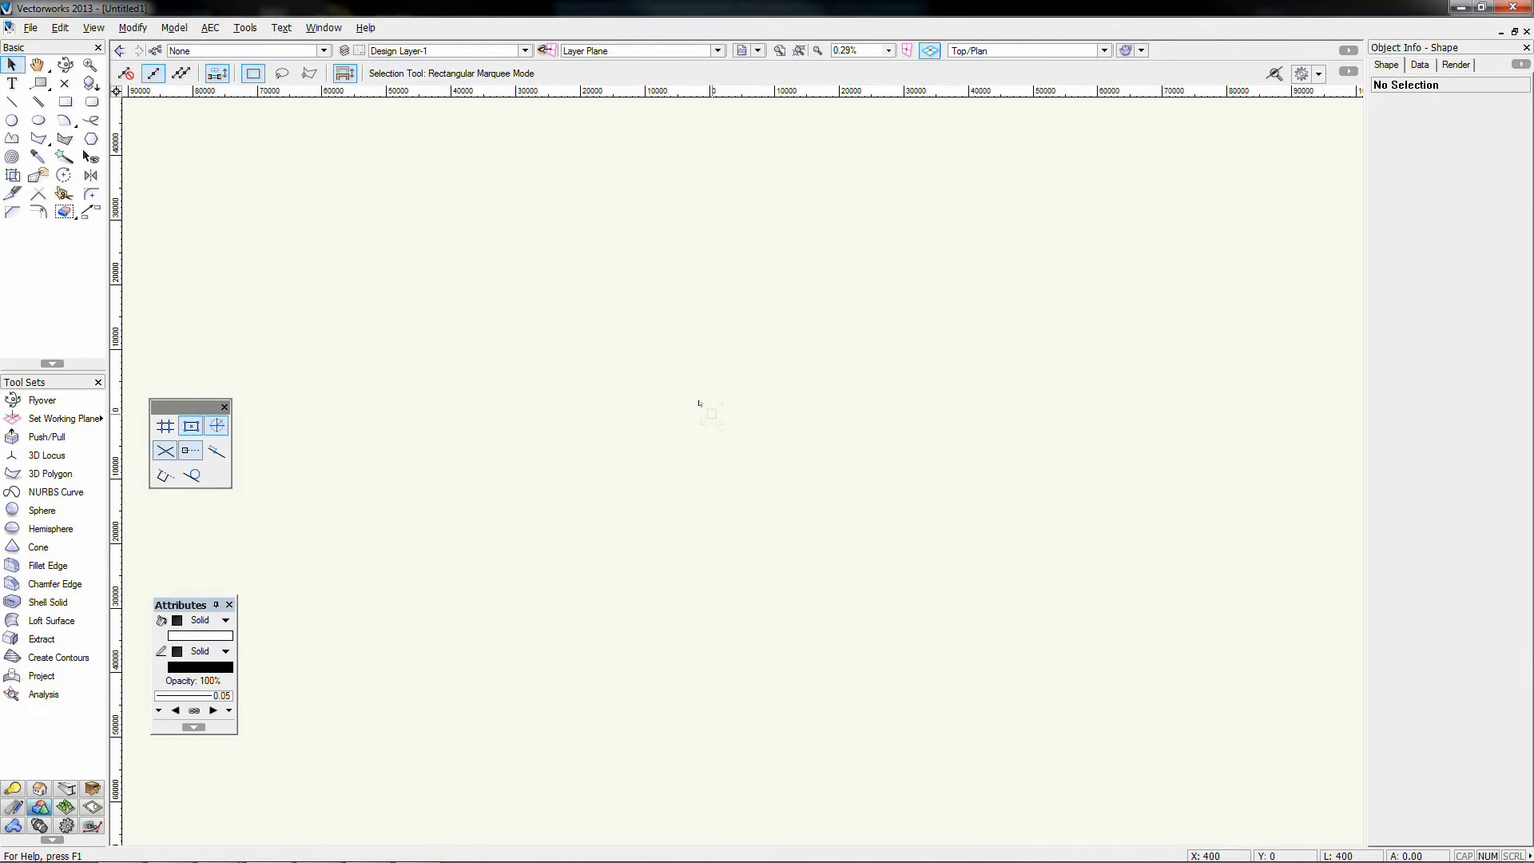
{"action": "scroll", "coordinate": [699, 403], "scroll_direction": "up", "scroll_amount": 9}
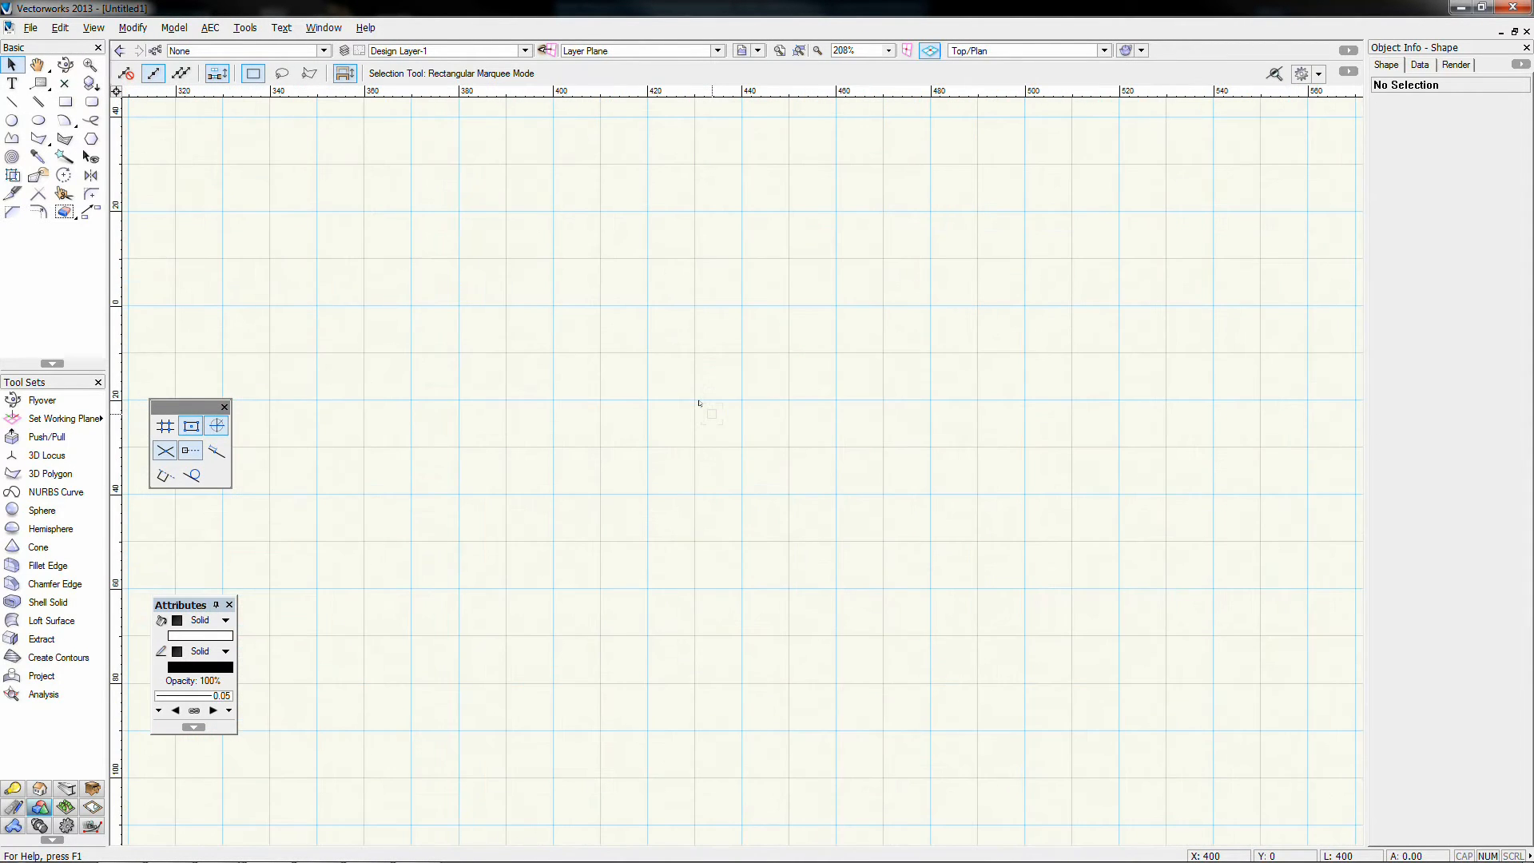
{"action": "scroll", "coordinate": [699, 403], "scroll_direction": "down", "scroll_amount": 4}
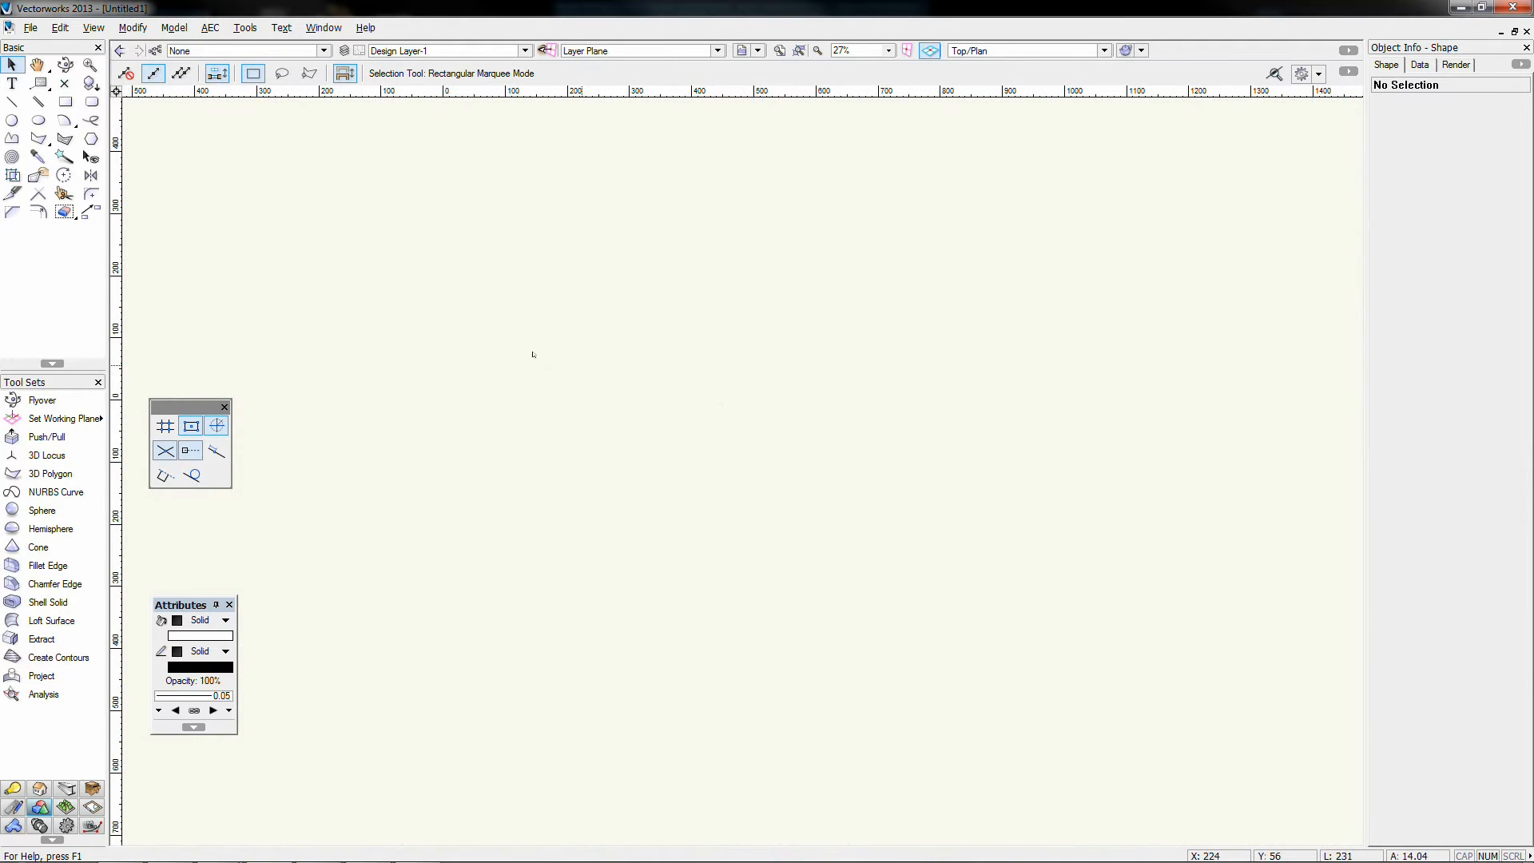
{"action": "middle_click_drag", "start_coordinate": [409, 331], "coordinate": [582, 353]}
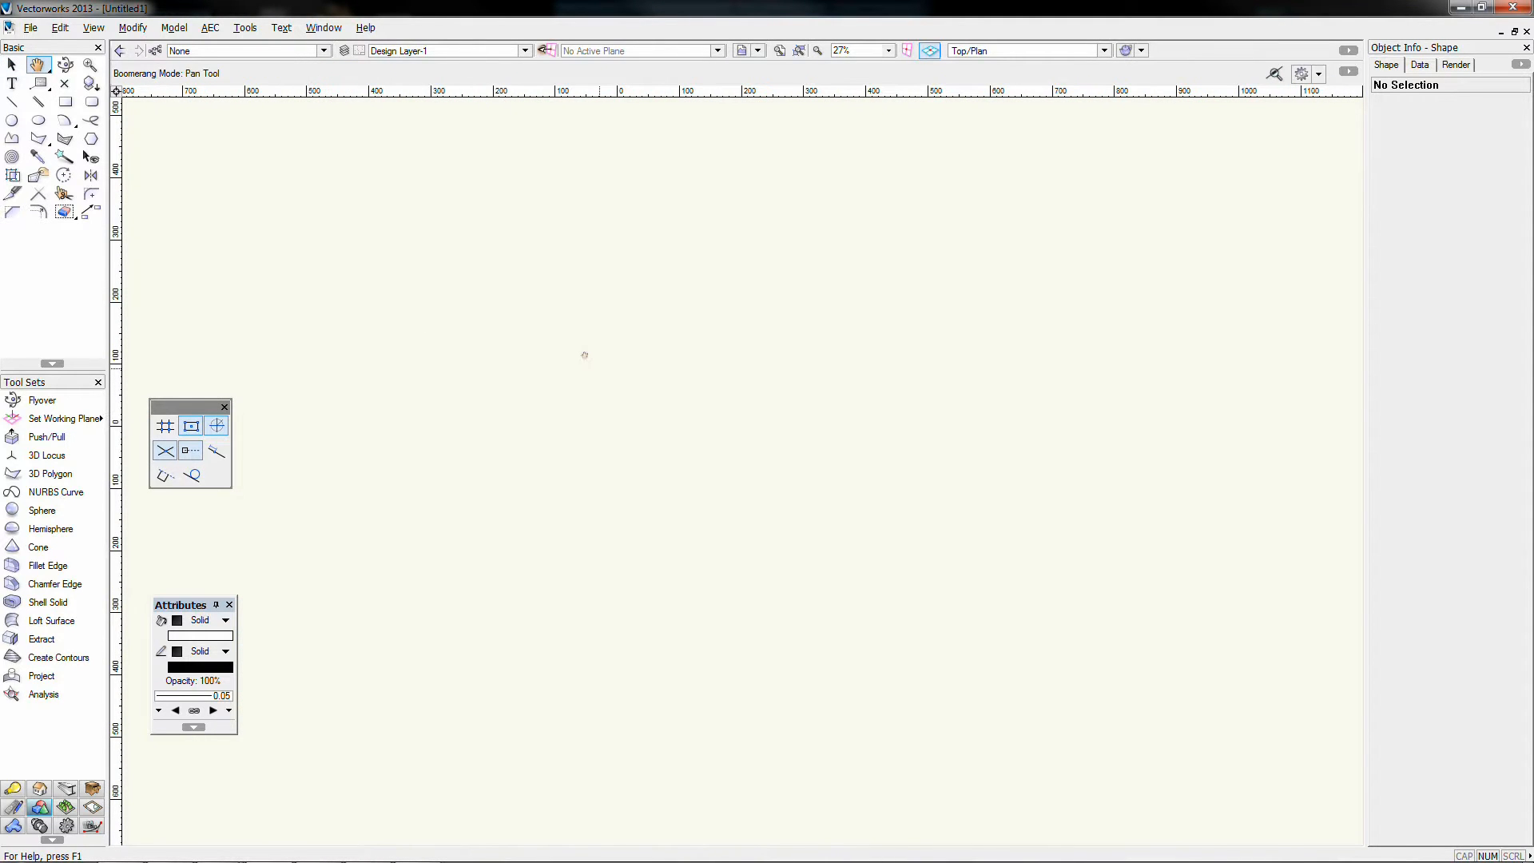
{"action": "scroll", "coordinate": [586, 357], "scroll_direction": "up", "scroll_amount": 3}
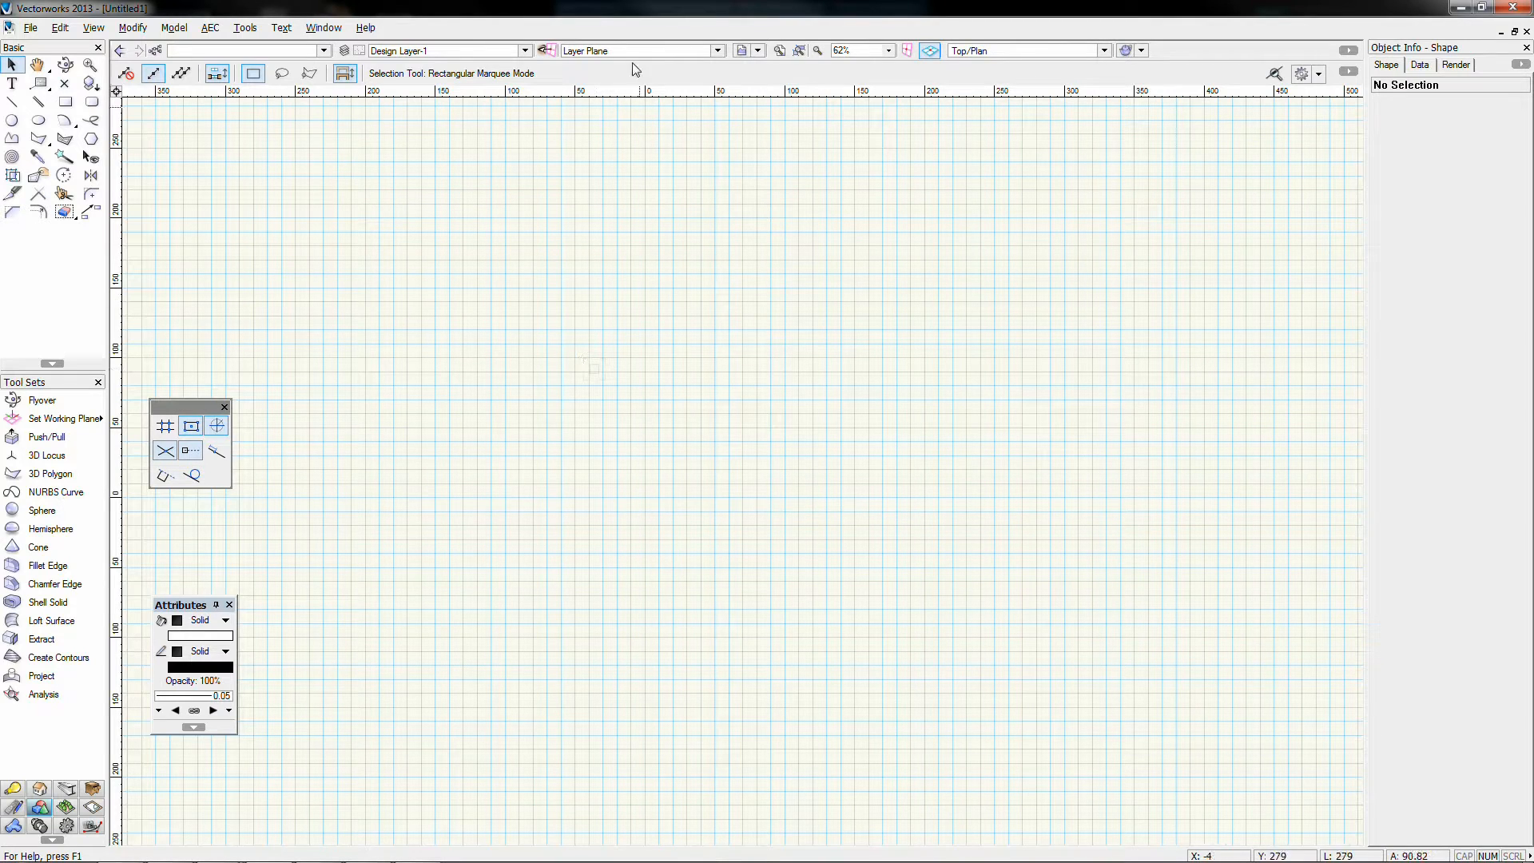
{"action": "left_click", "coordinate": [391, 52]}
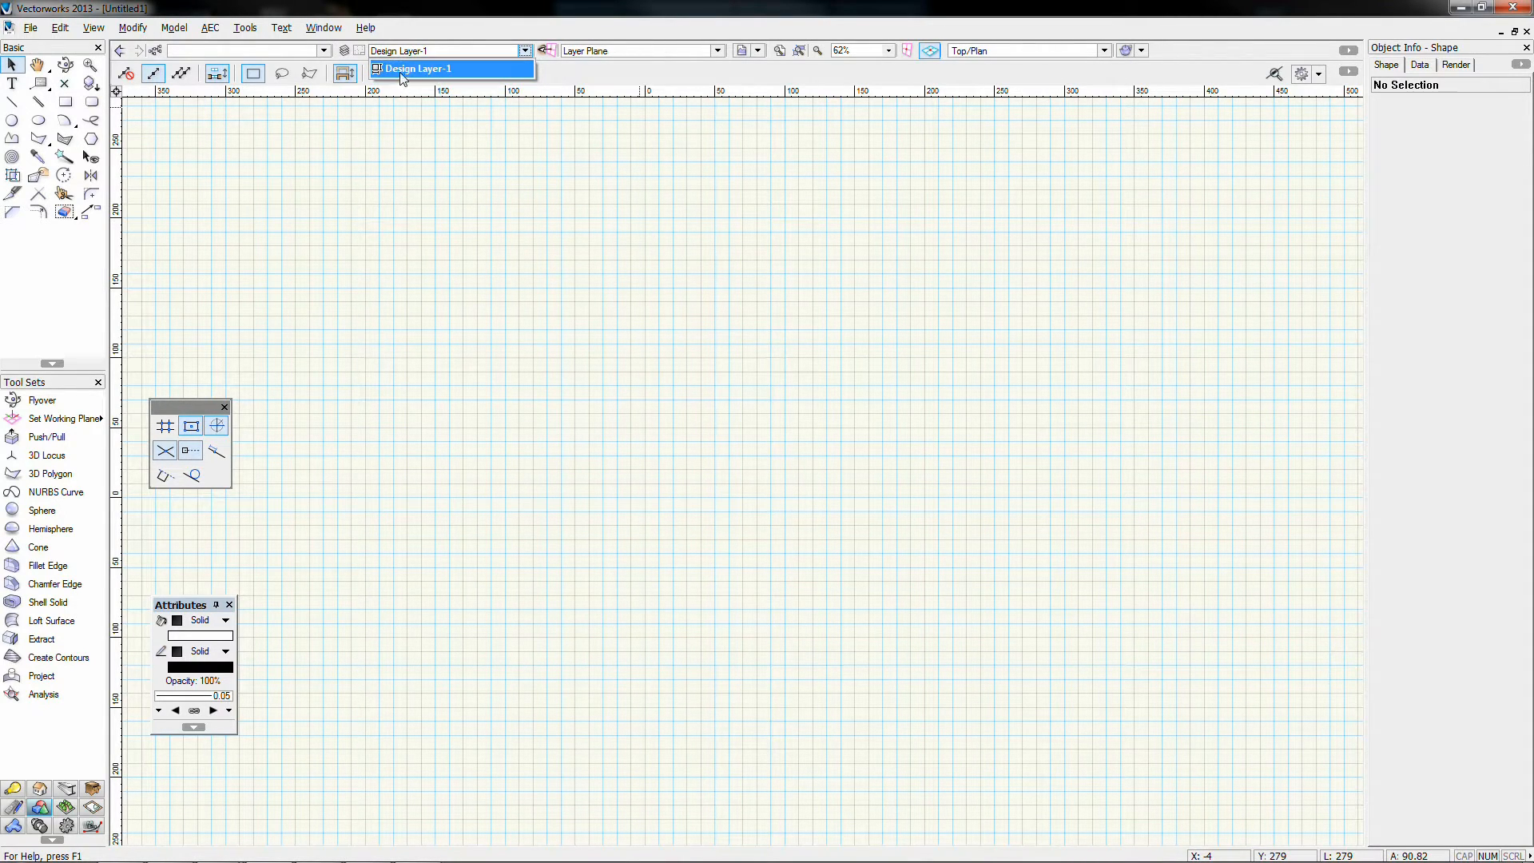
{"action": "left_click", "coordinate": [402, 70]}
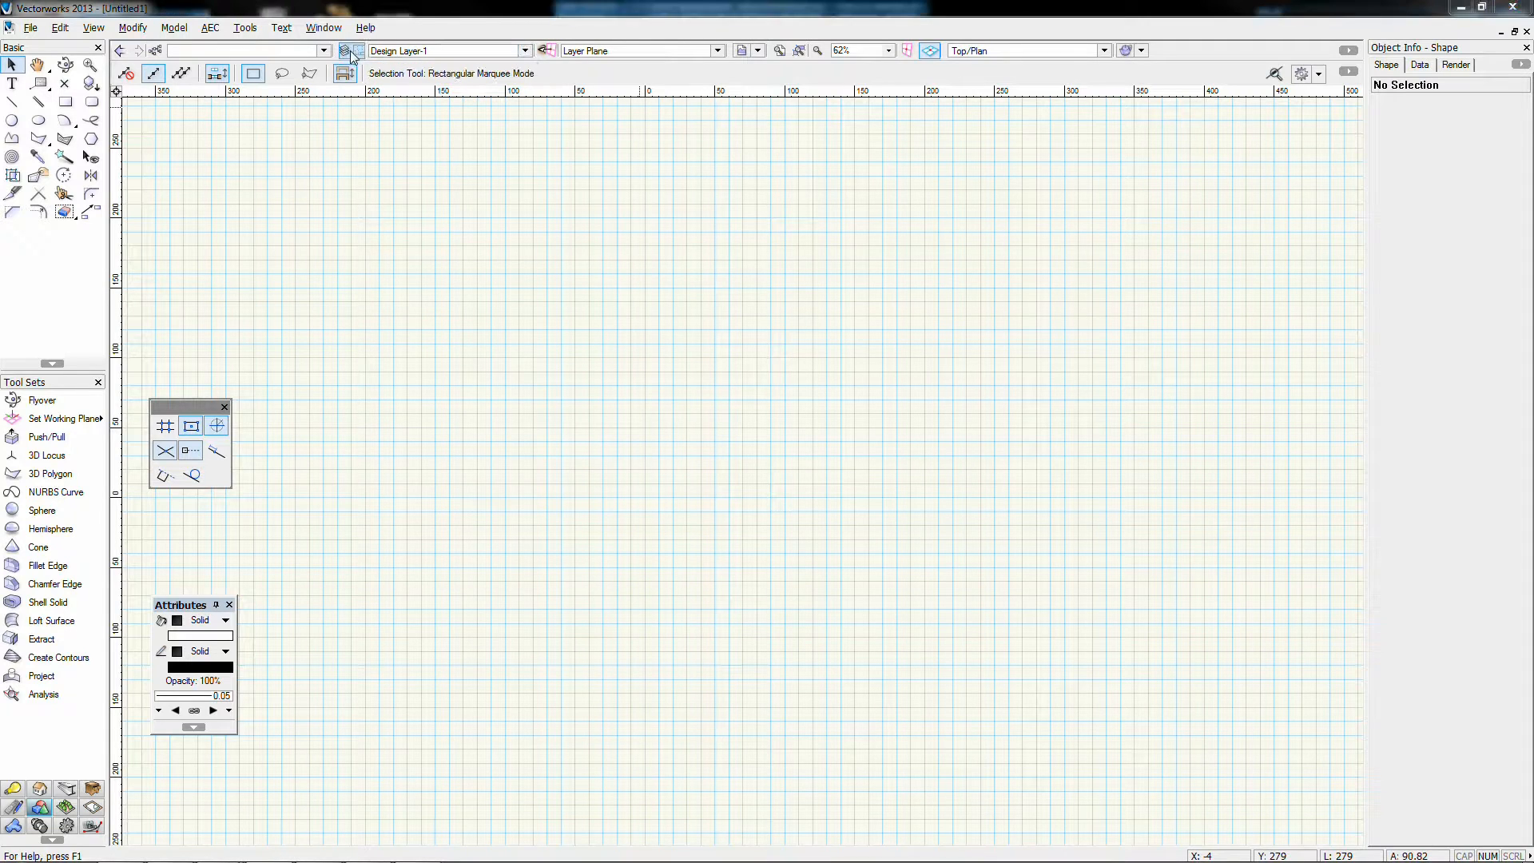
{"action": "left_click", "coordinate": [346, 50]}
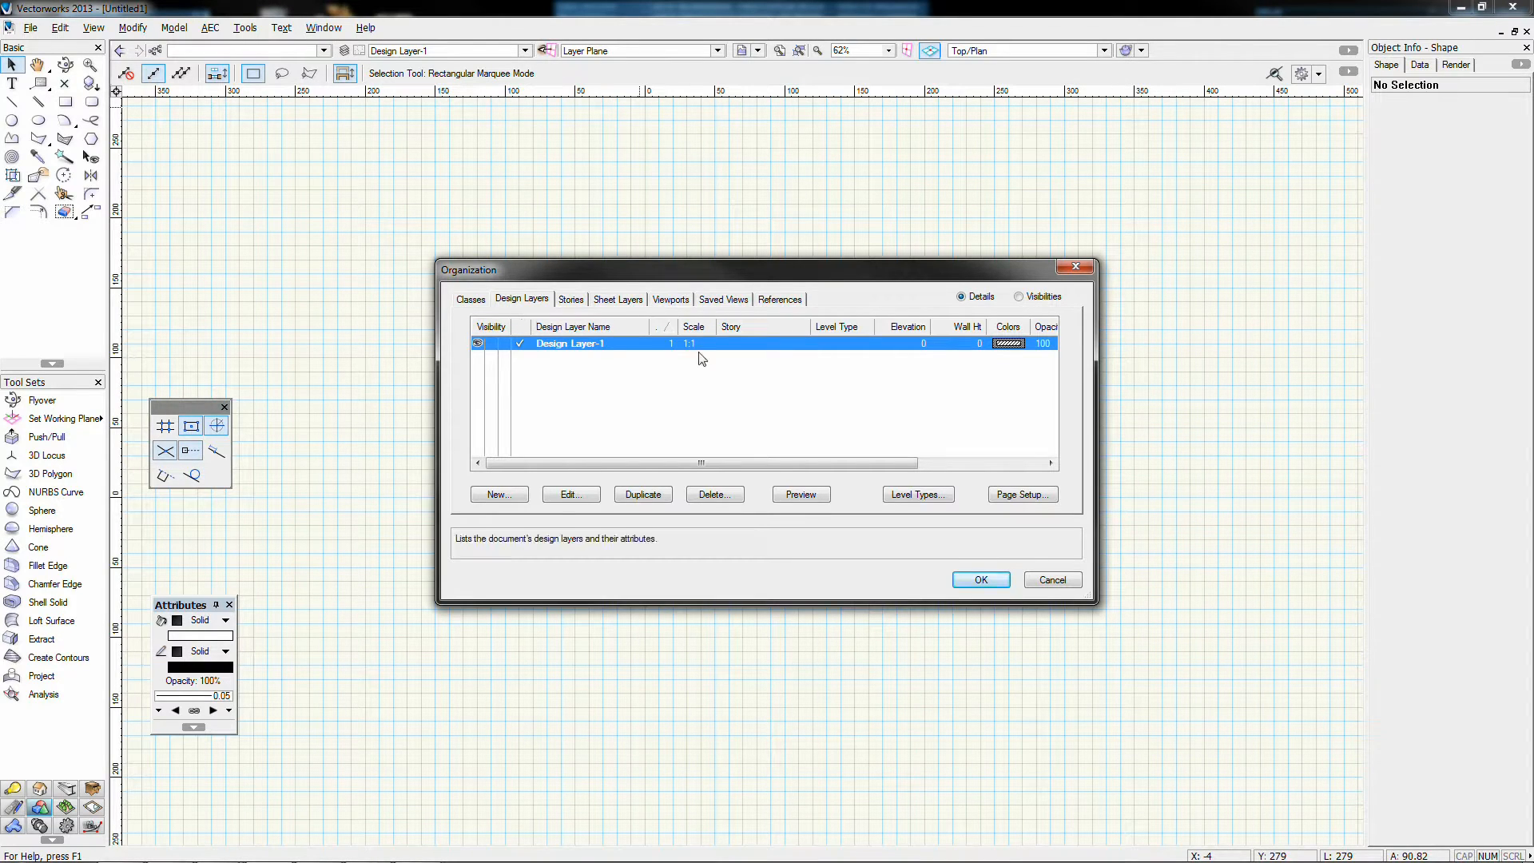
Step: Toggle Design Layer-1's visibility off and on, then start a new layer named Design Layer-2
{"action": "left_click", "coordinate": [491, 344]}
{"action": "left_click", "coordinate": [480, 343]}
{"action": "left_click_drag", "start_coordinate": [861, 463], "coordinate": [992, 464]}
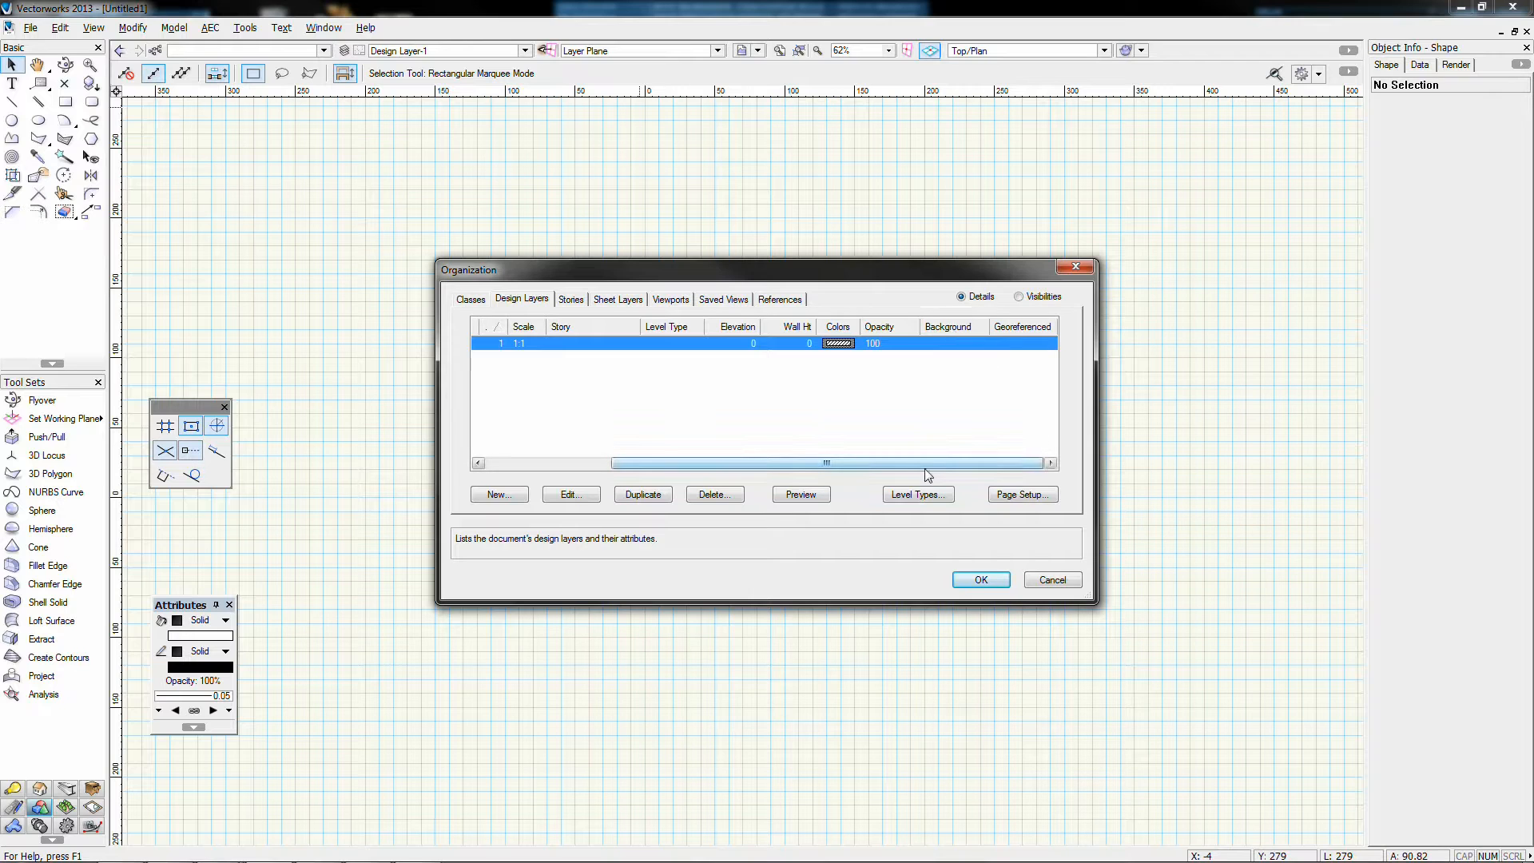
{"action": "left_click_drag", "start_coordinate": [847, 464], "coordinate": [722, 488]}
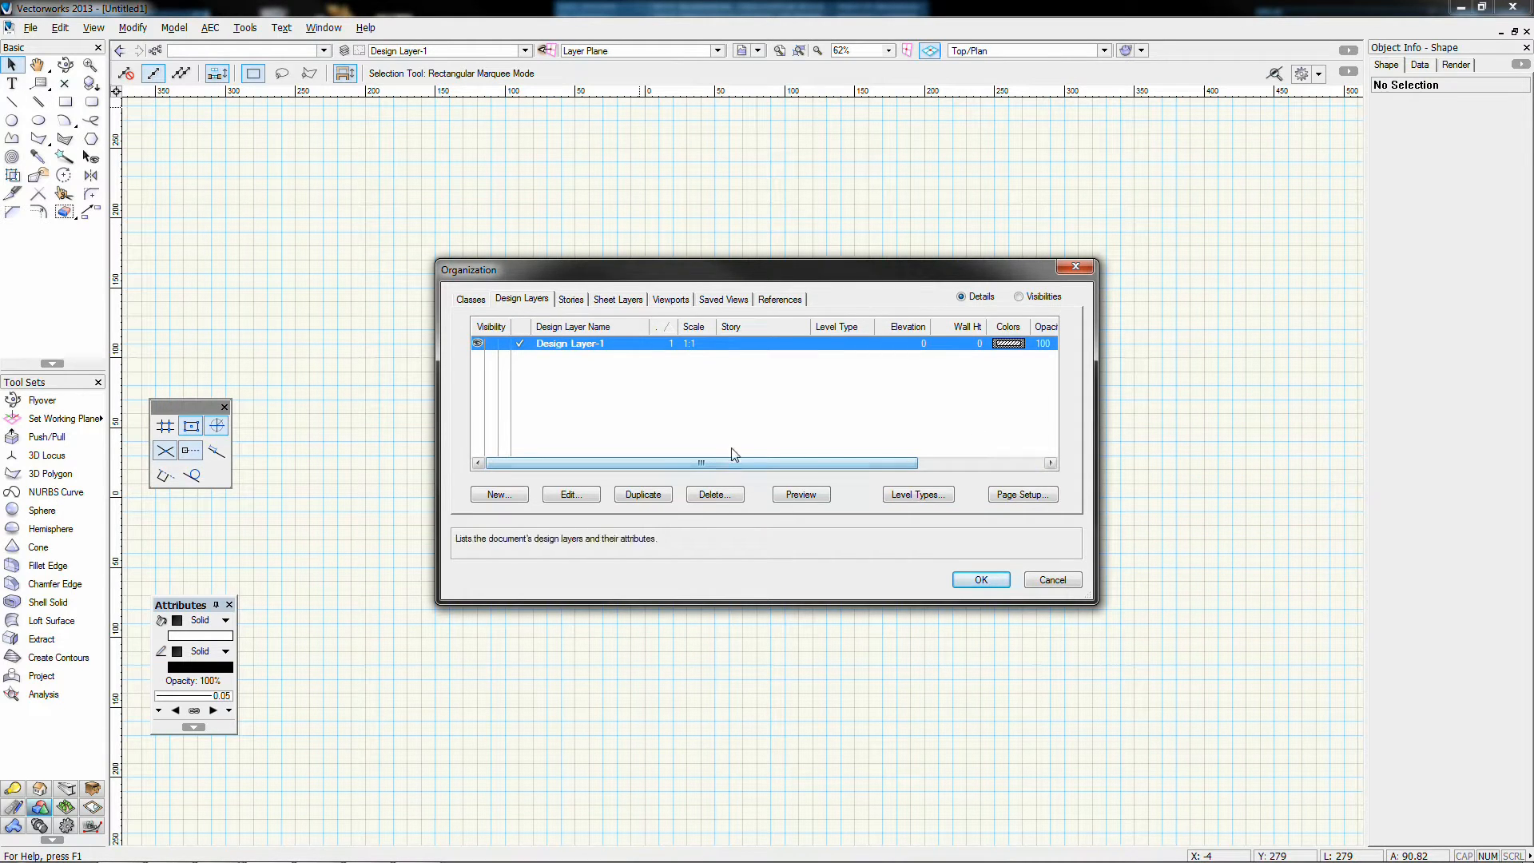
{"action": "left_click", "coordinate": [523, 495]}
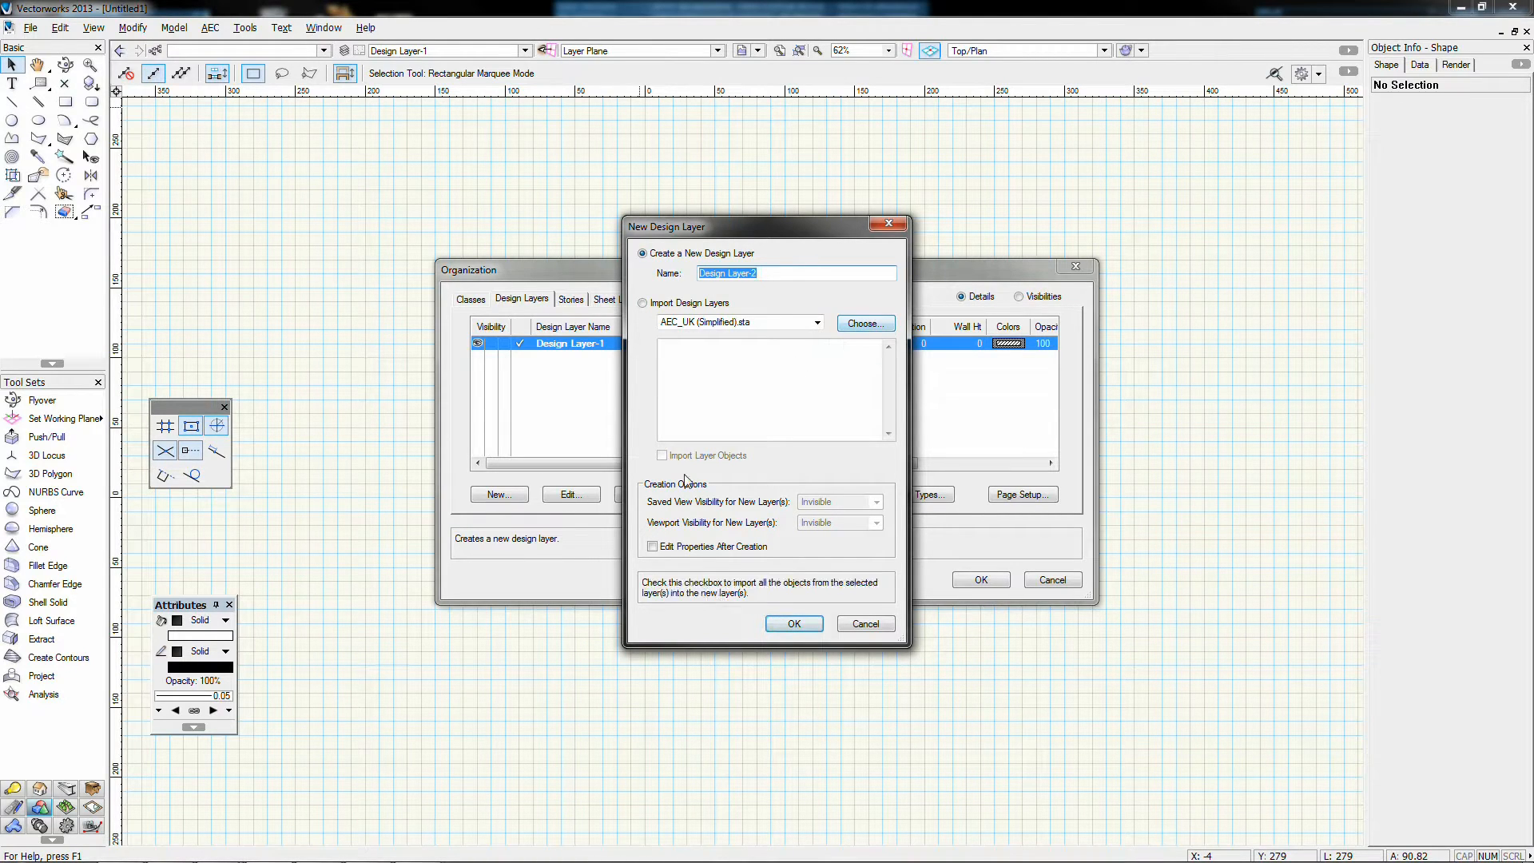
Step: Create Design Layer-2 with Edit Properties After Creation enabled
{"action": "left_click", "coordinate": [683, 547]}
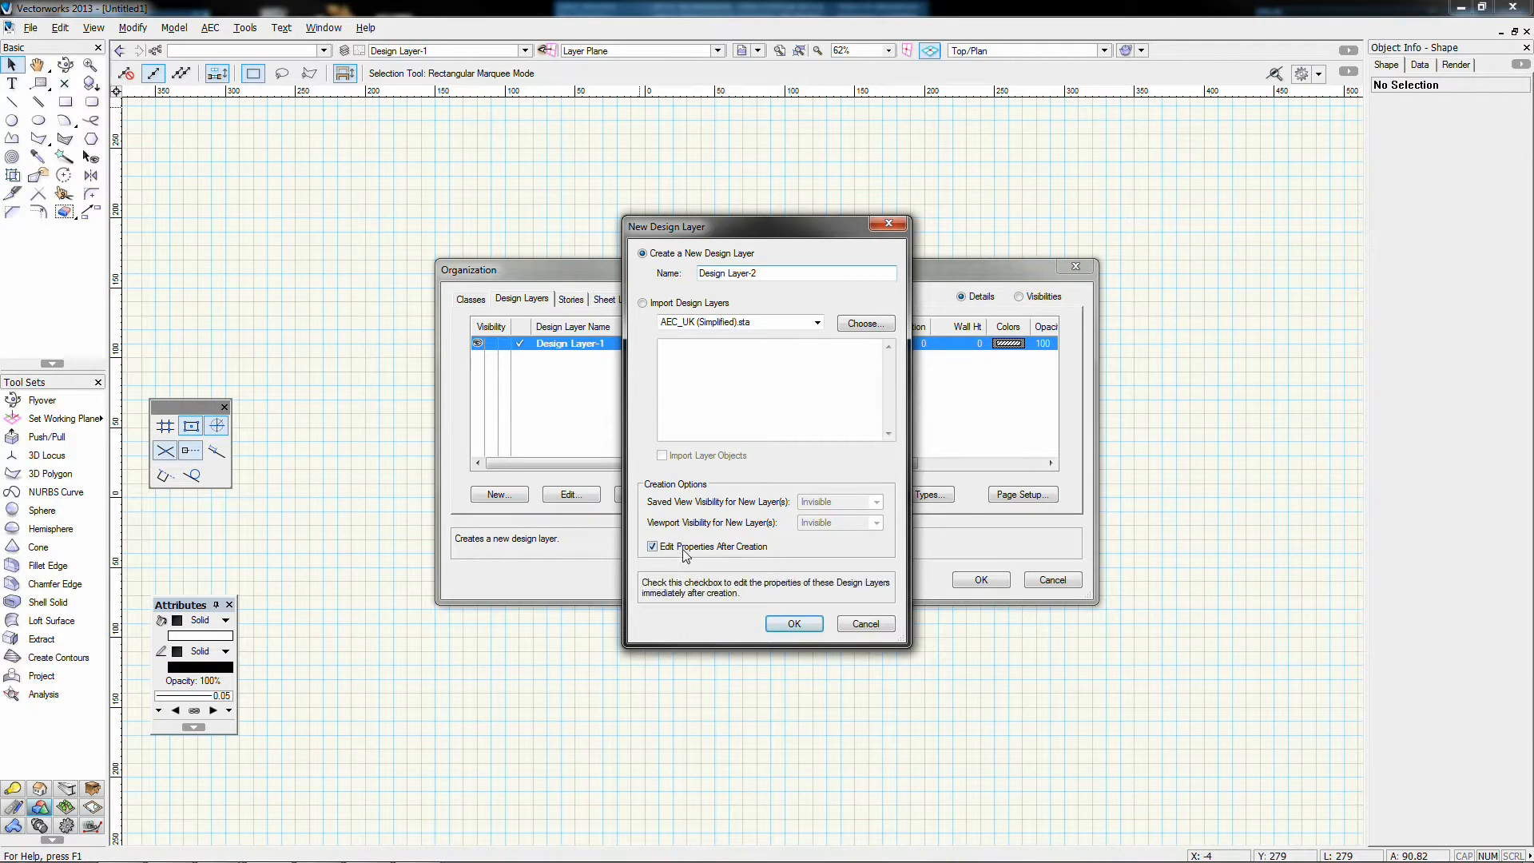
{"action": "left_click", "coordinate": [791, 624]}
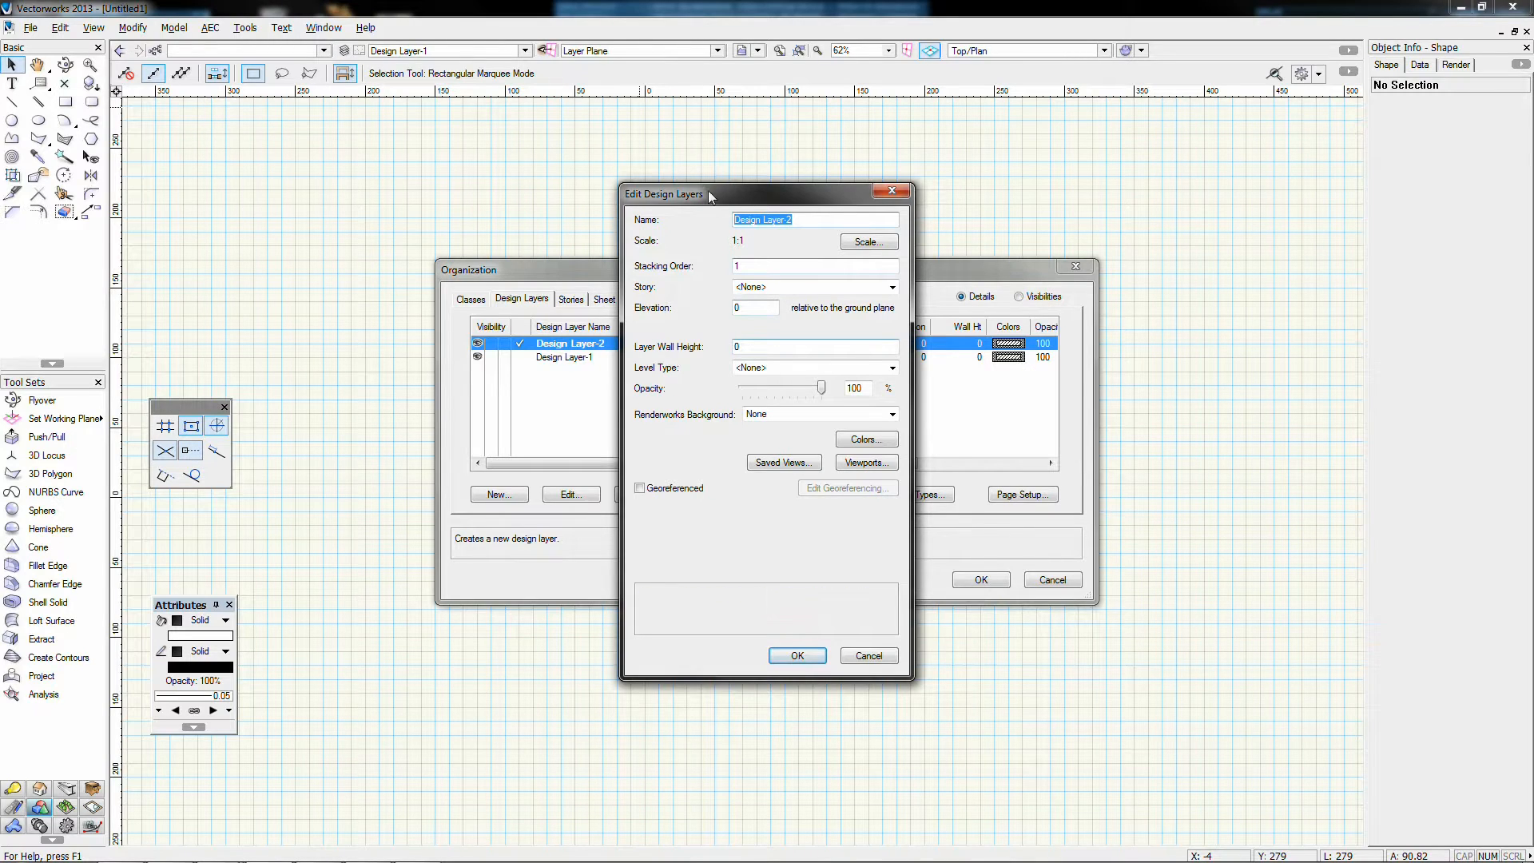
Step: Bring up the Layer Scale settings for Design Layer-2 from Edit Design Layers
{"action": "mouse_move", "coordinate": [709, 196]}
{"action": "left_mouse_down"}
{"action": "mouse_move", "coordinate": [764, 149]}
{"action": "mouse_move", "coordinate": [716, 178]}
{"action": "left_mouse_up"}
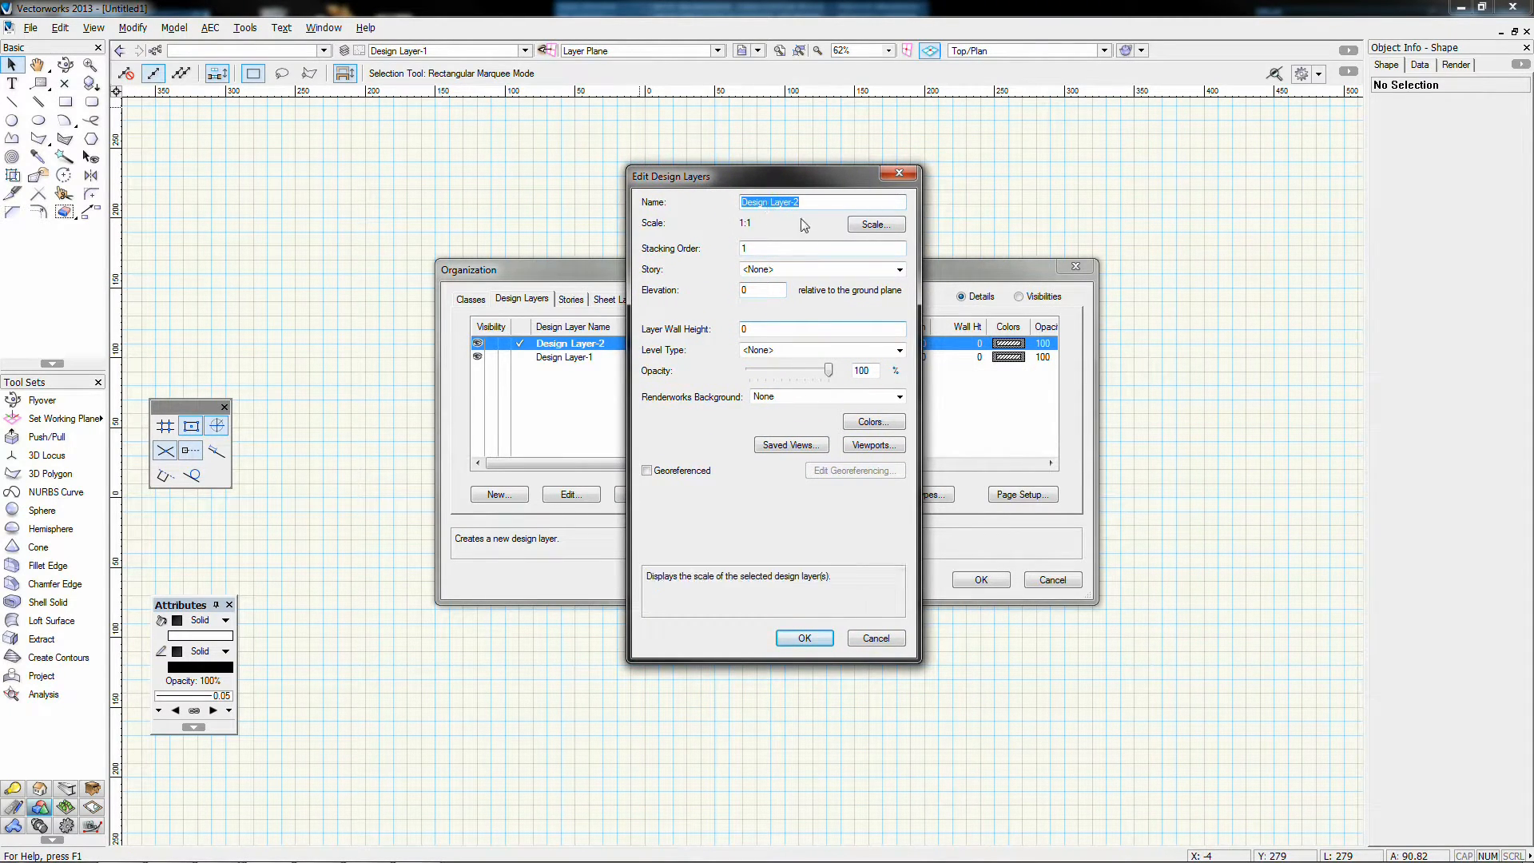
{"action": "left_click", "coordinate": [875, 225]}
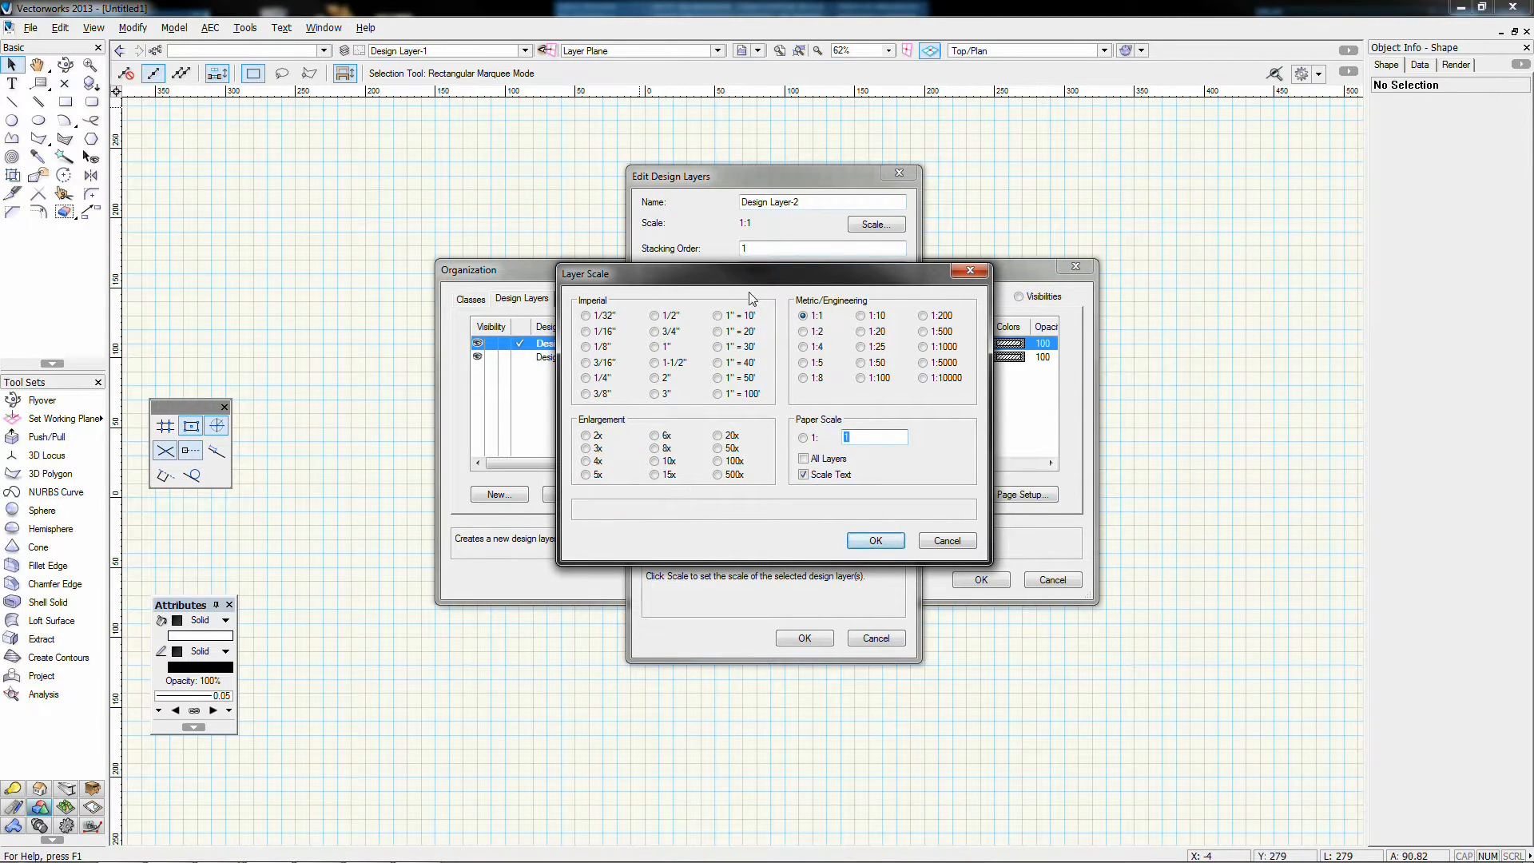
Step: Confirm the 1:1 metric scale for Design Layer-2 in Layer Scale
{"action": "left_click_drag", "start_coordinate": [761, 275], "coordinate": [1270, 160]}
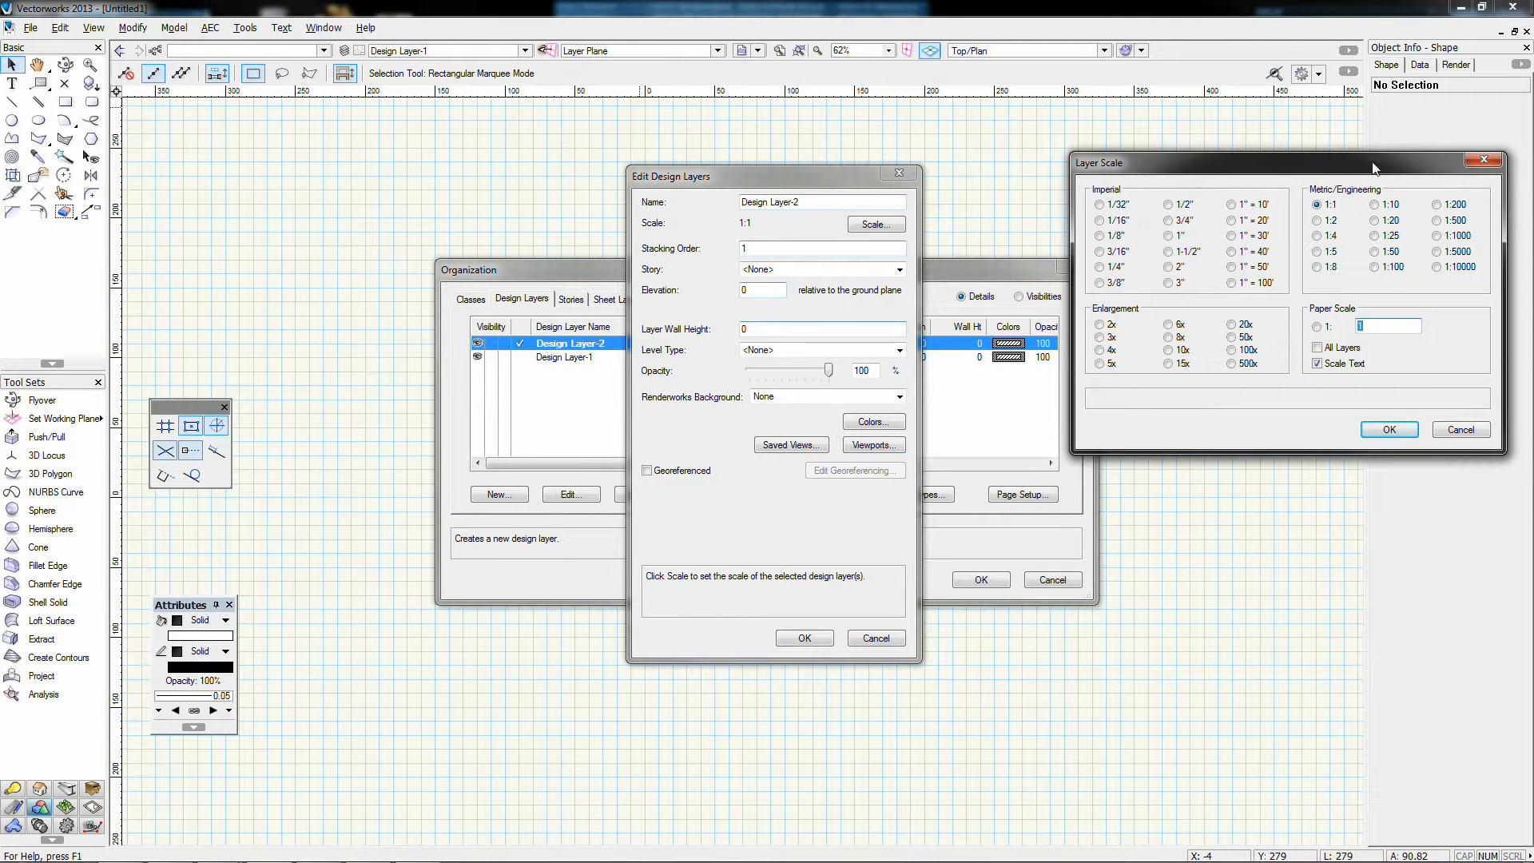
{"action": "left_click", "coordinate": [1321, 205]}
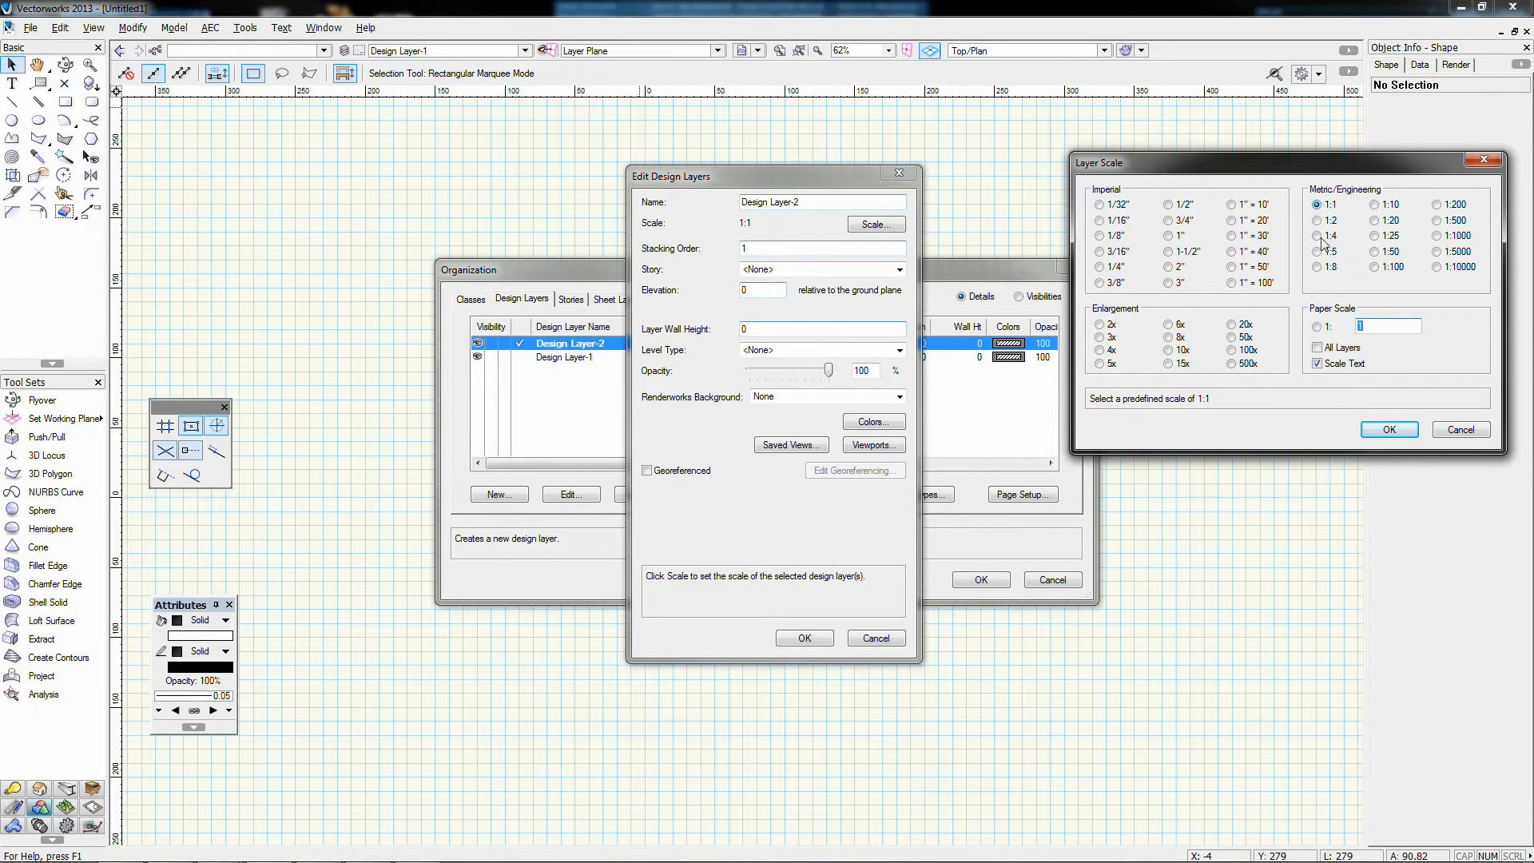
{"action": "left_click", "coordinate": [1390, 431]}
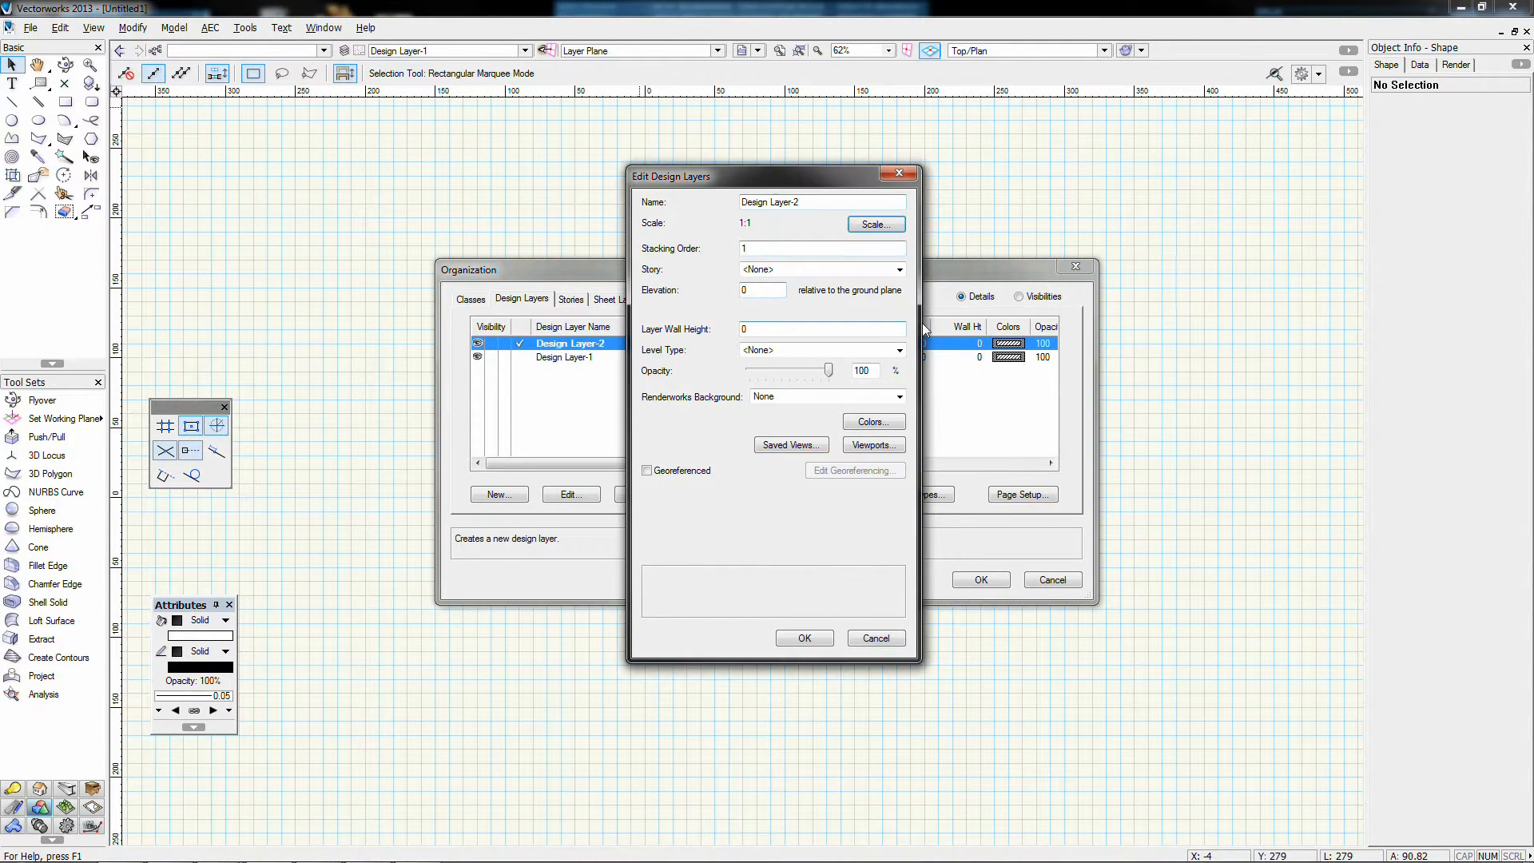
Step: Leave Design Layer-2's Story, Level Type and Renderworks Background at None and accept its properties
{"action": "left_click_drag", "start_coordinate": [719, 183], "coordinate": [1142, 185]}
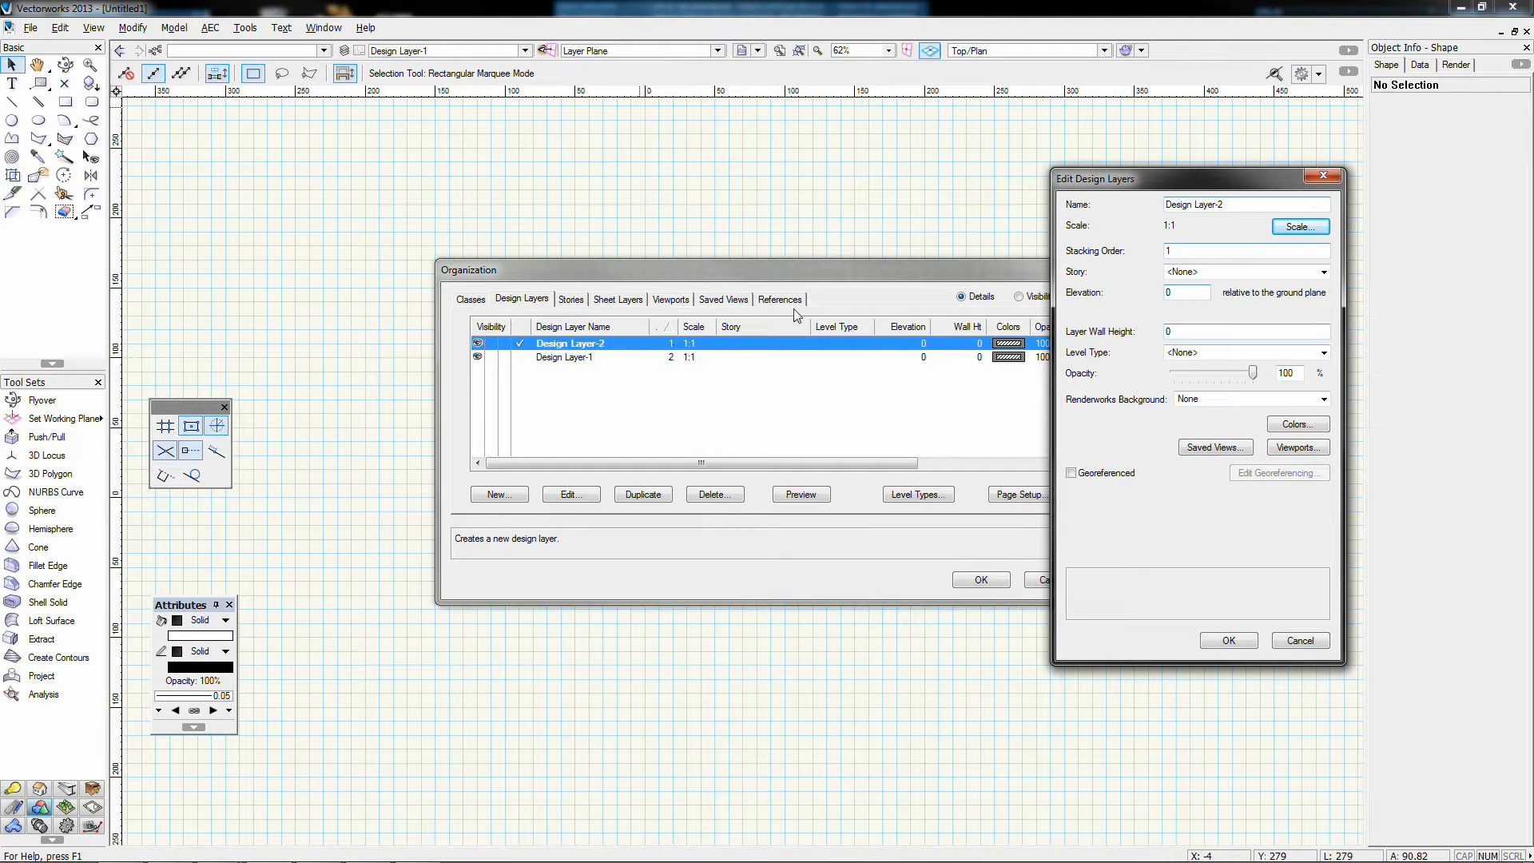
{"action": "left_click", "coordinate": [1184, 275]}
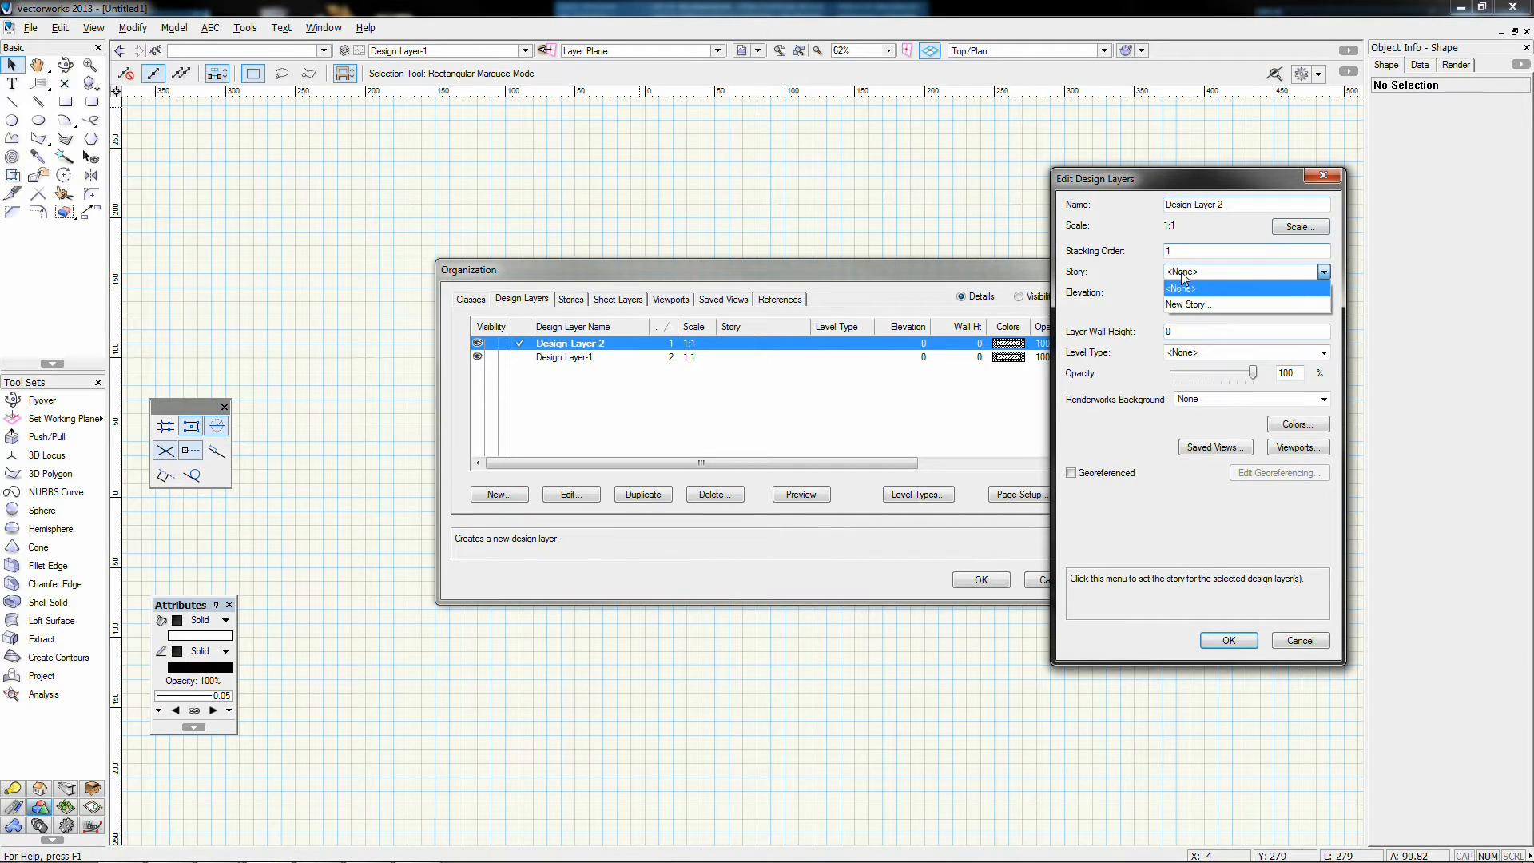
{"action": "left_click", "coordinate": [1181, 285]}
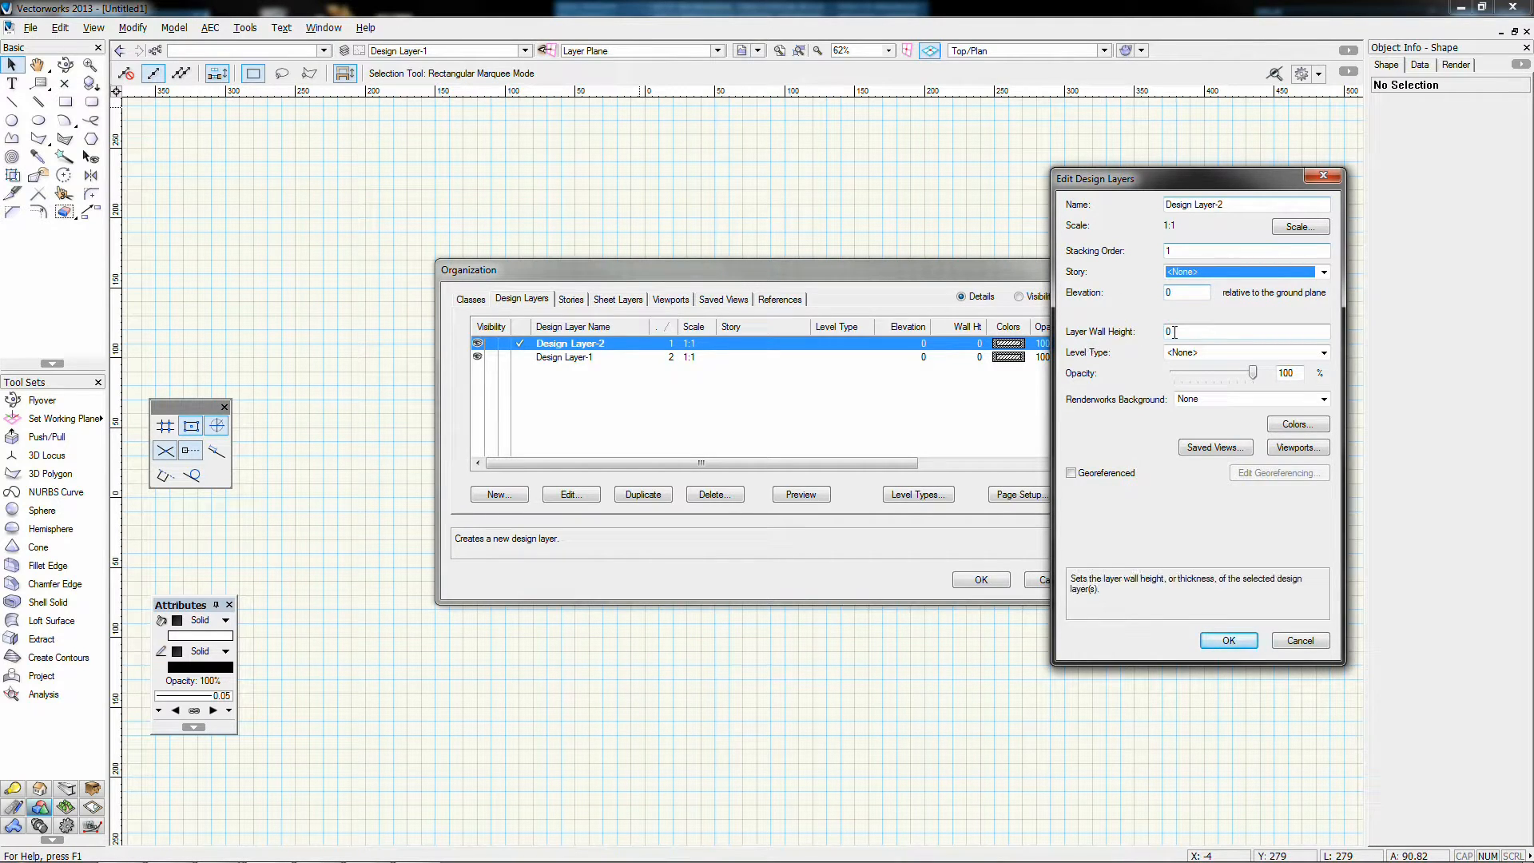
{"action": "left_click", "coordinate": [1219, 352]}
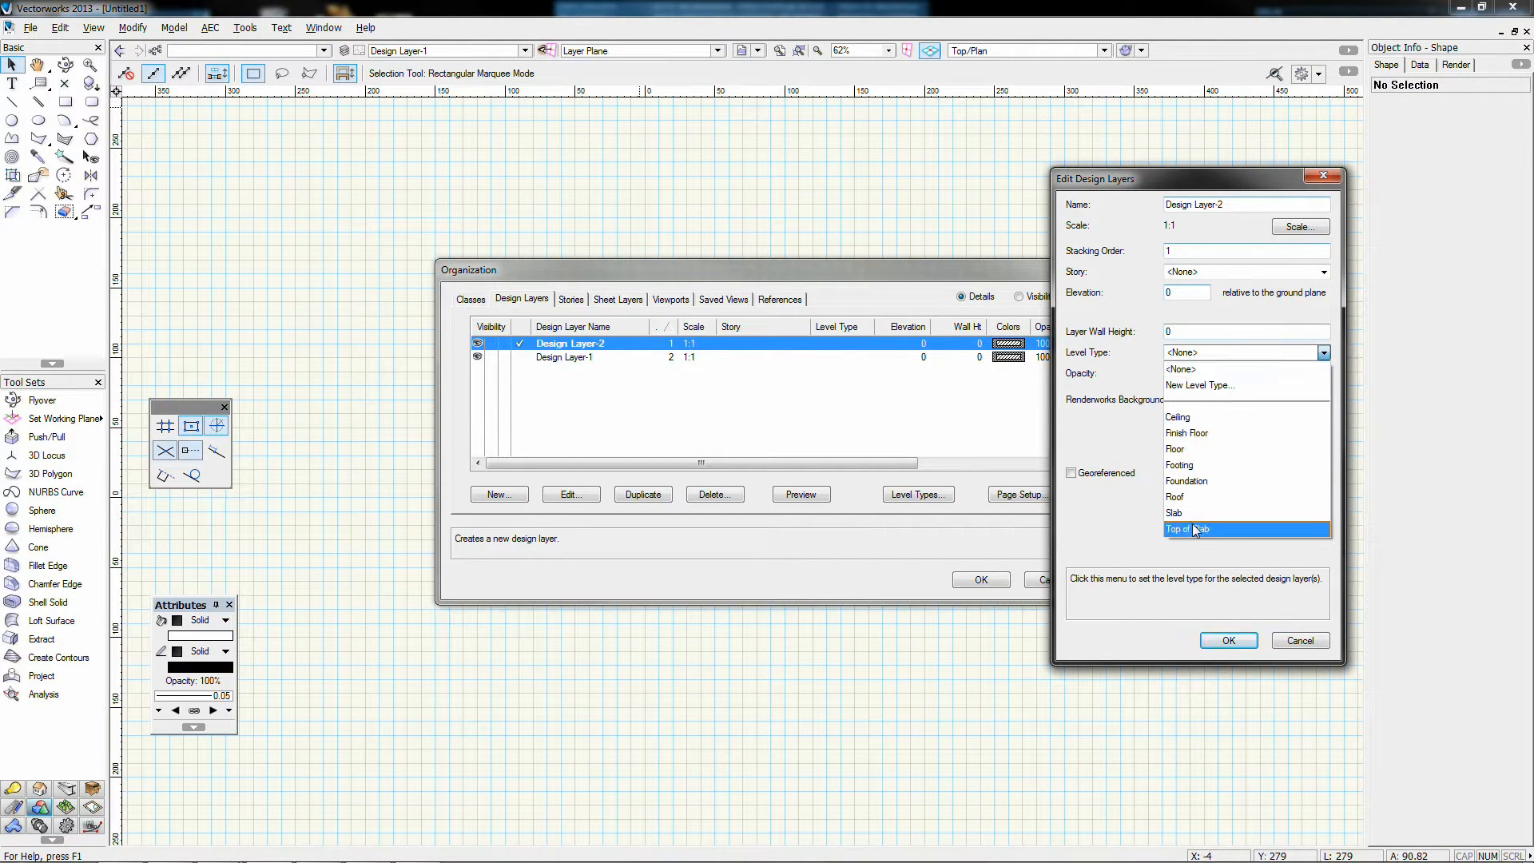
{"action": "left_click", "coordinate": [1183, 356]}
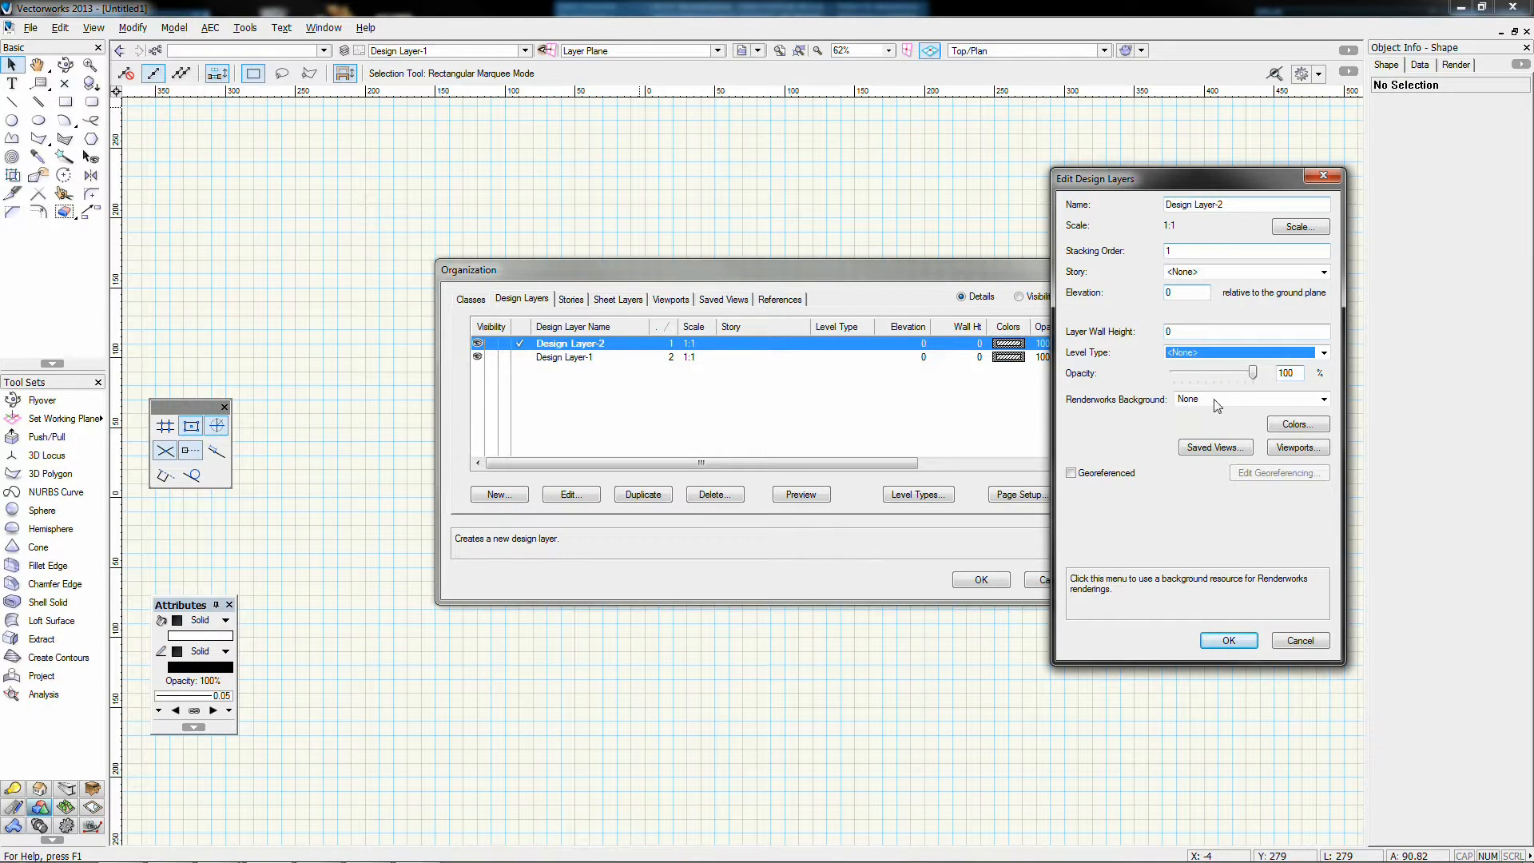
{"action": "left_click", "coordinate": [1190, 398]}
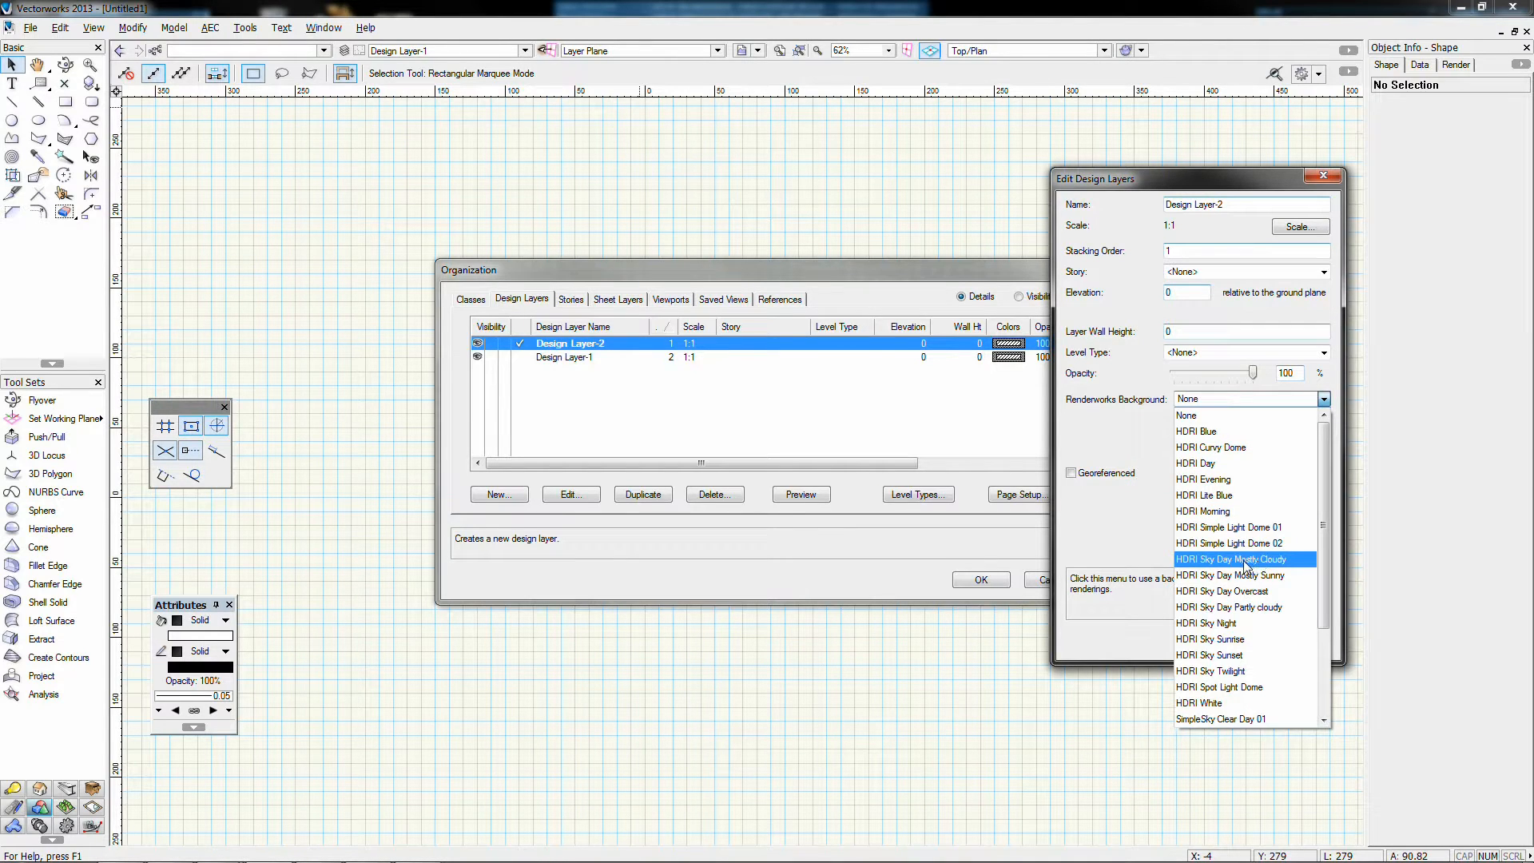
{"action": "scroll", "coordinate": [1242, 559], "scroll_direction": "down", "scroll_amount": 1}
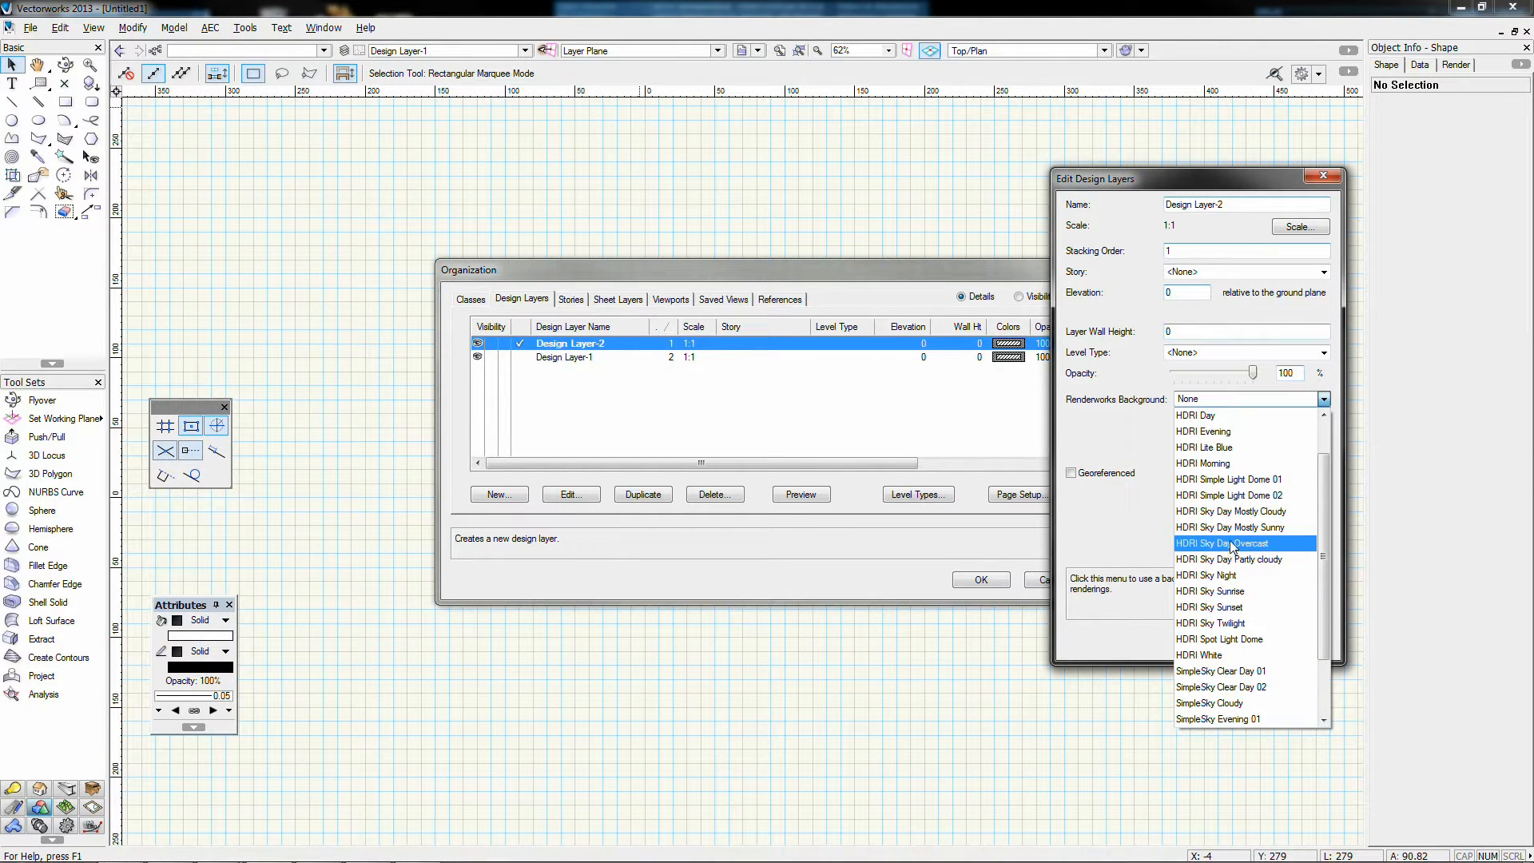
{"action": "left_click", "coordinate": [1236, 396]}
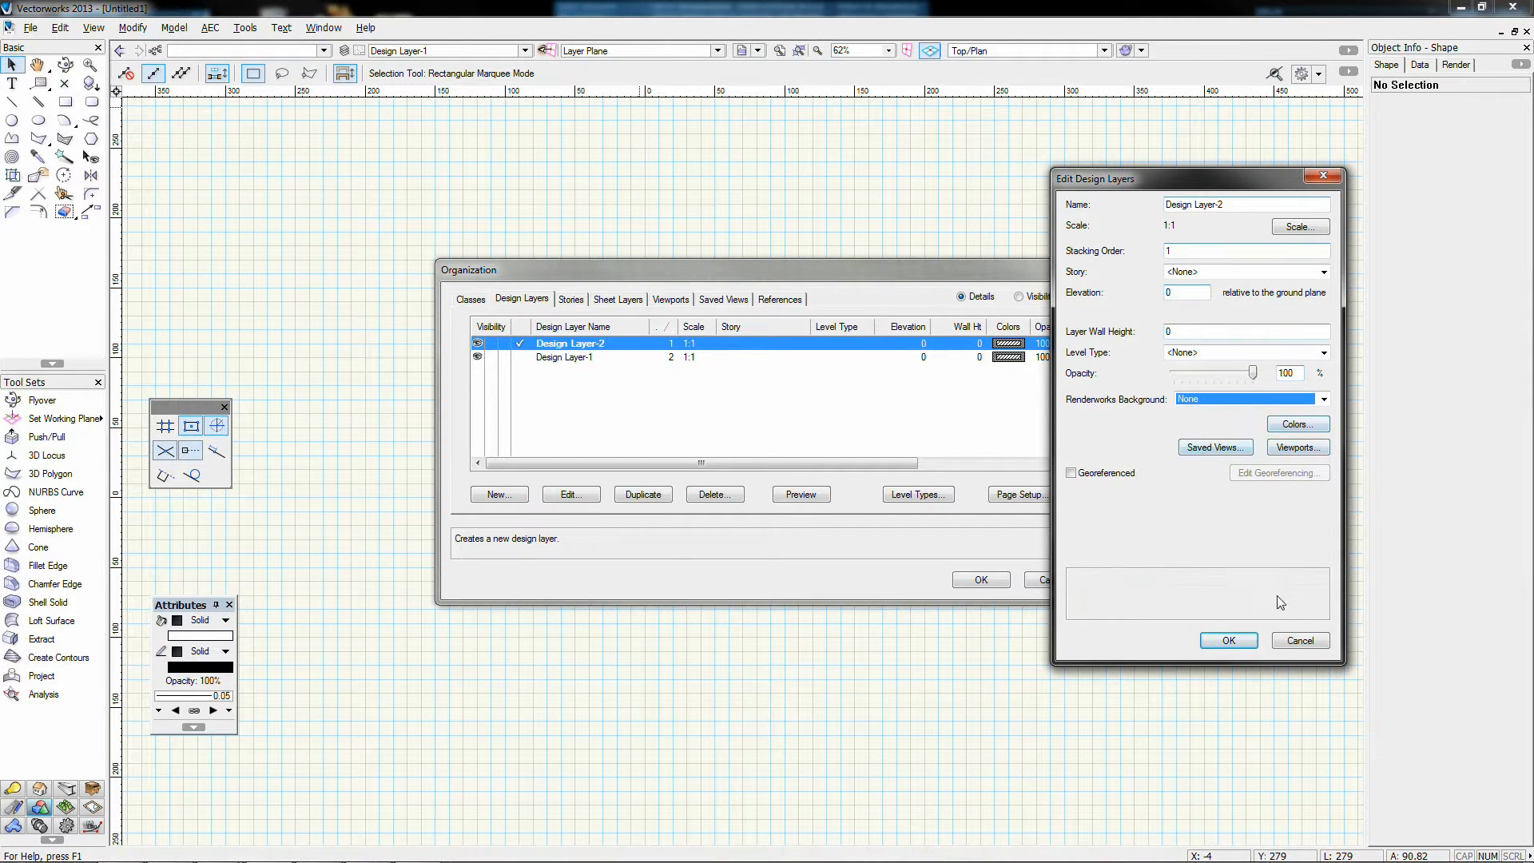
{"action": "left_click", "coordinate": [1228, 640]}
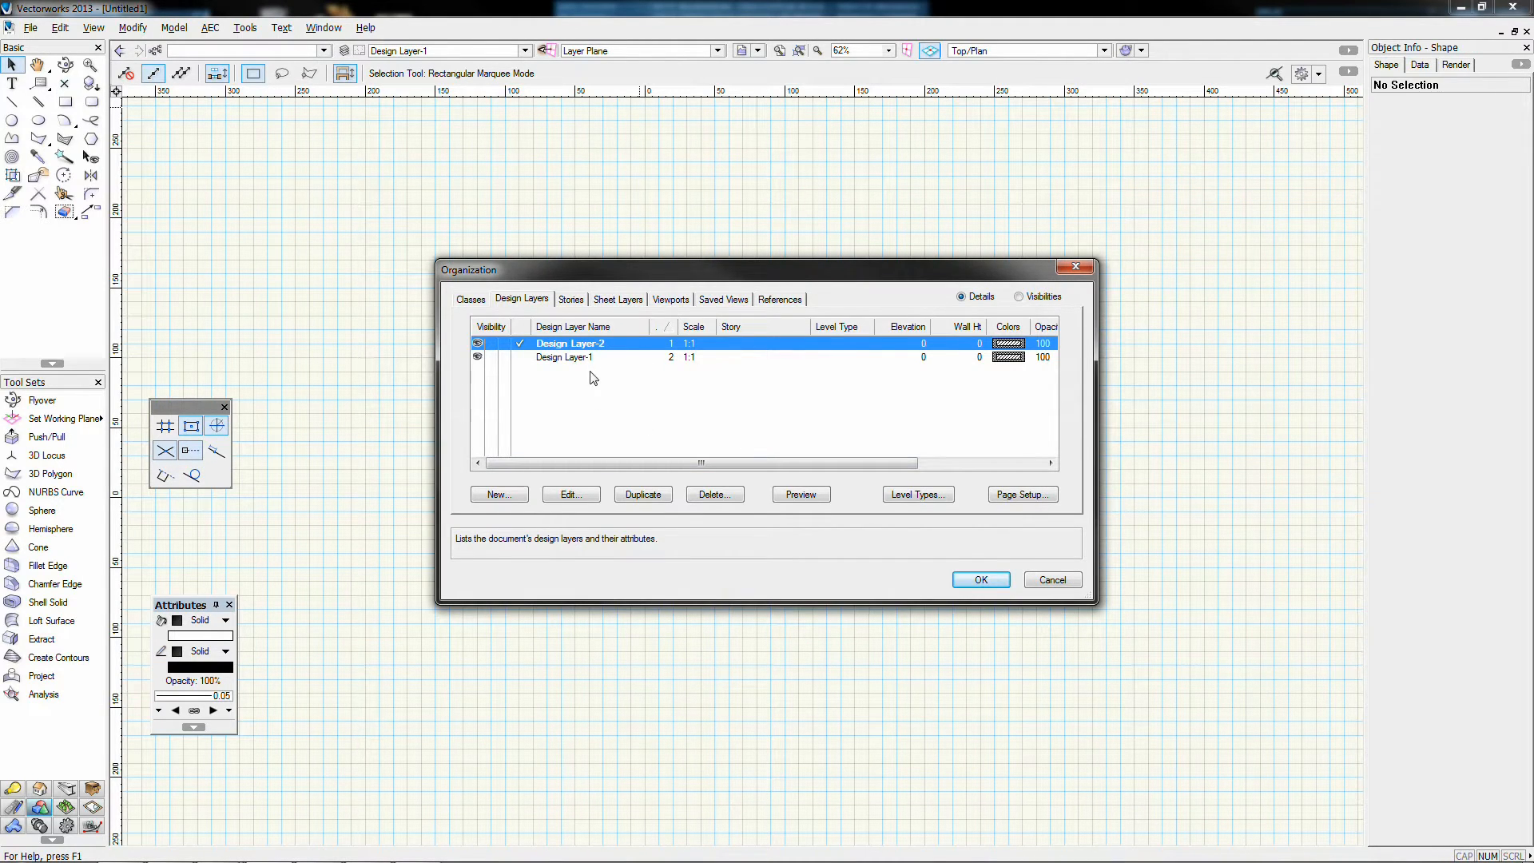
Step: Make Design Layer-1 visible, stack it above Design Layer-2, set it active, and close Organization
{"action": "left_click", "coordinate": [495, 357]}
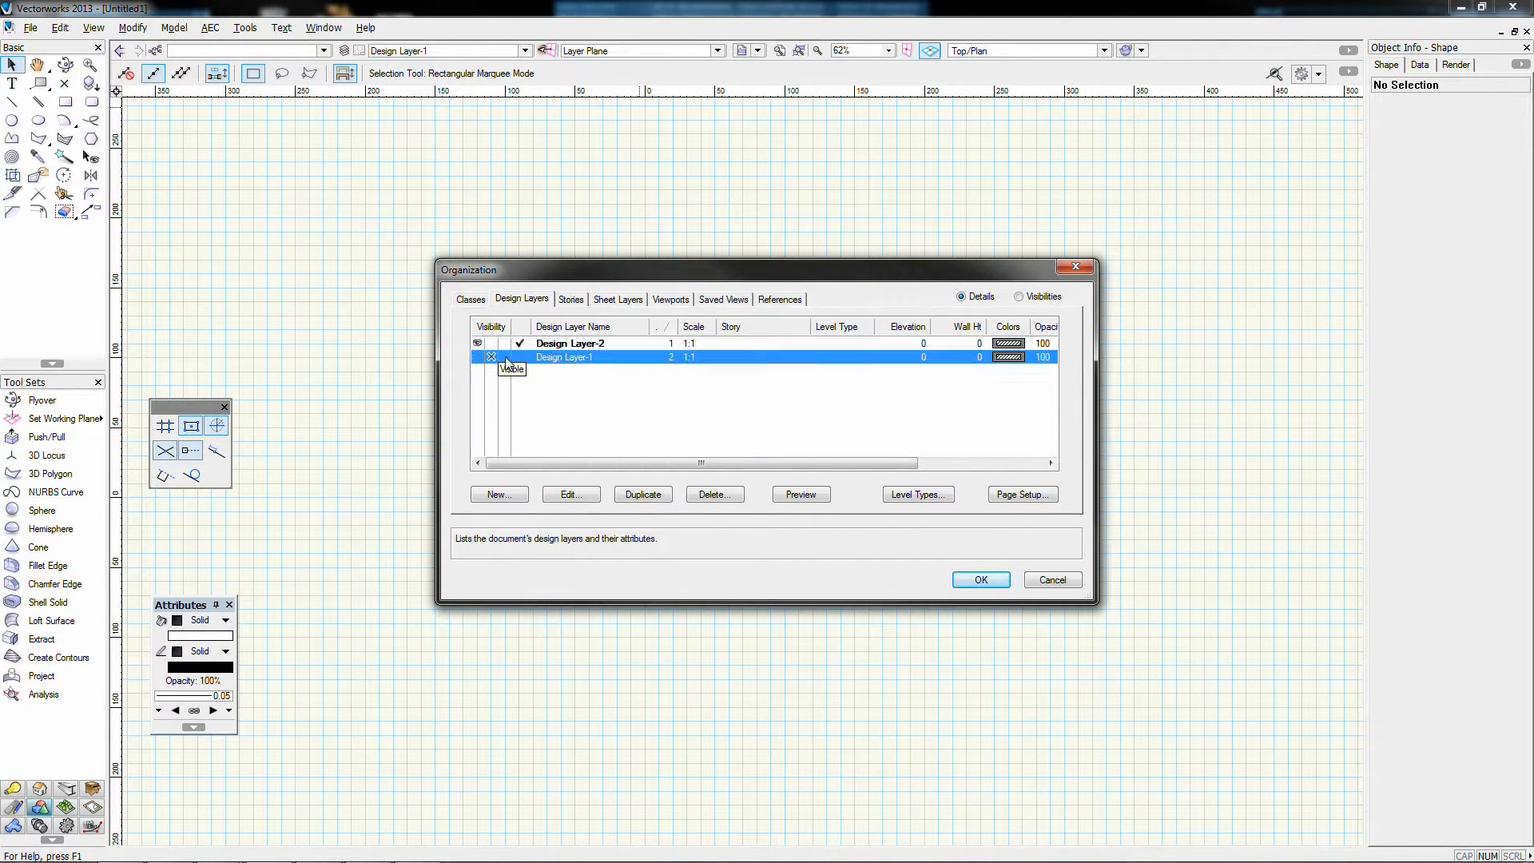
{"action": "left_click", "coordinate": [478, 357]}
{"action": "left_click", "coordinate": [569, 343]}
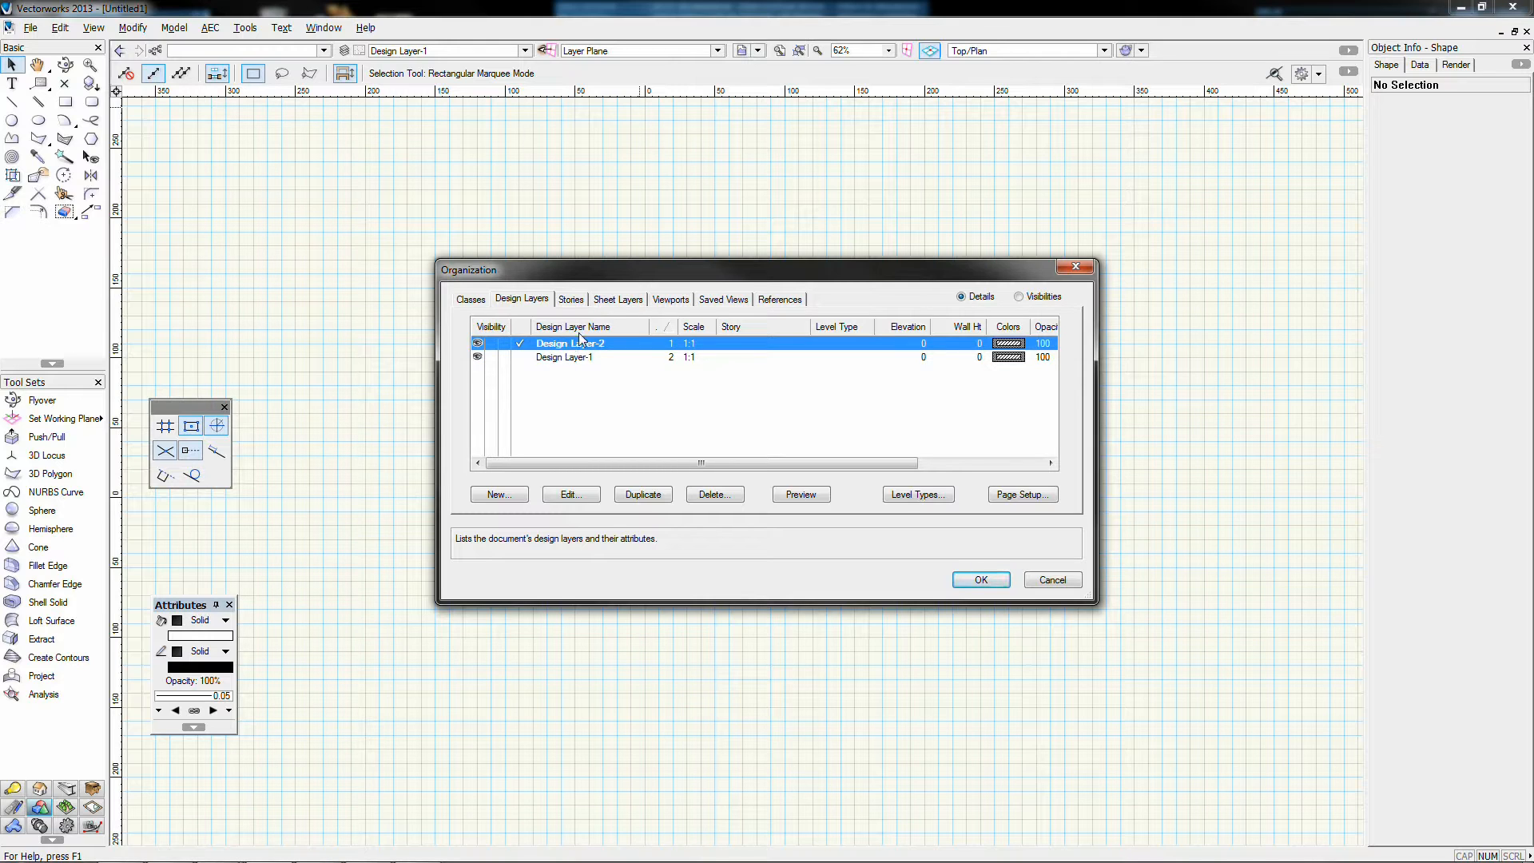
{"action": "left_click", "coordinate": [667, 358]}
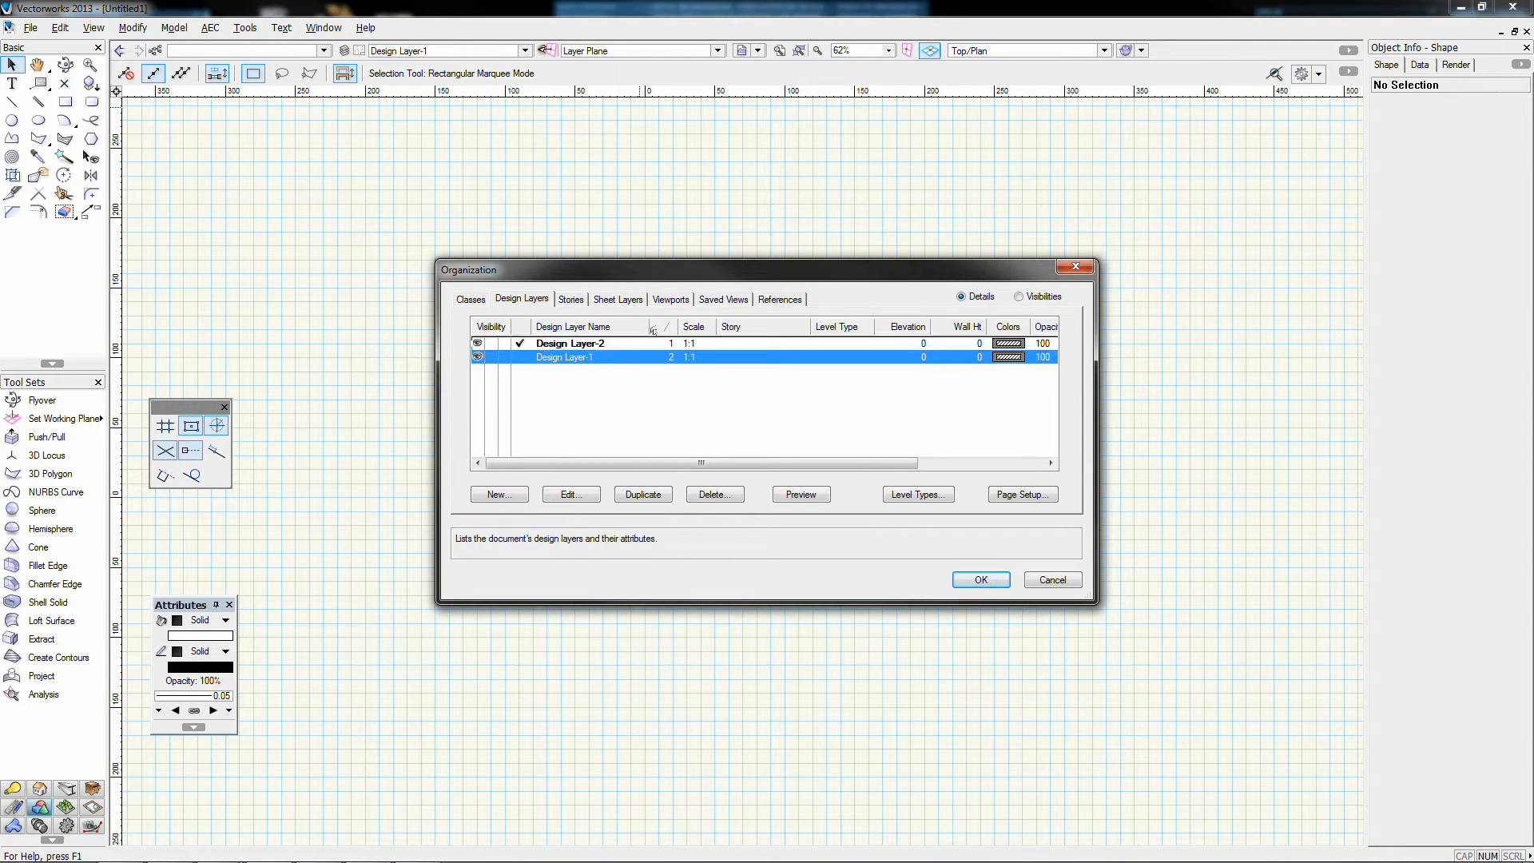
{"action": "left_click_drag", "start_coordinate": [653, 343], "coordinate": [653, 359]}
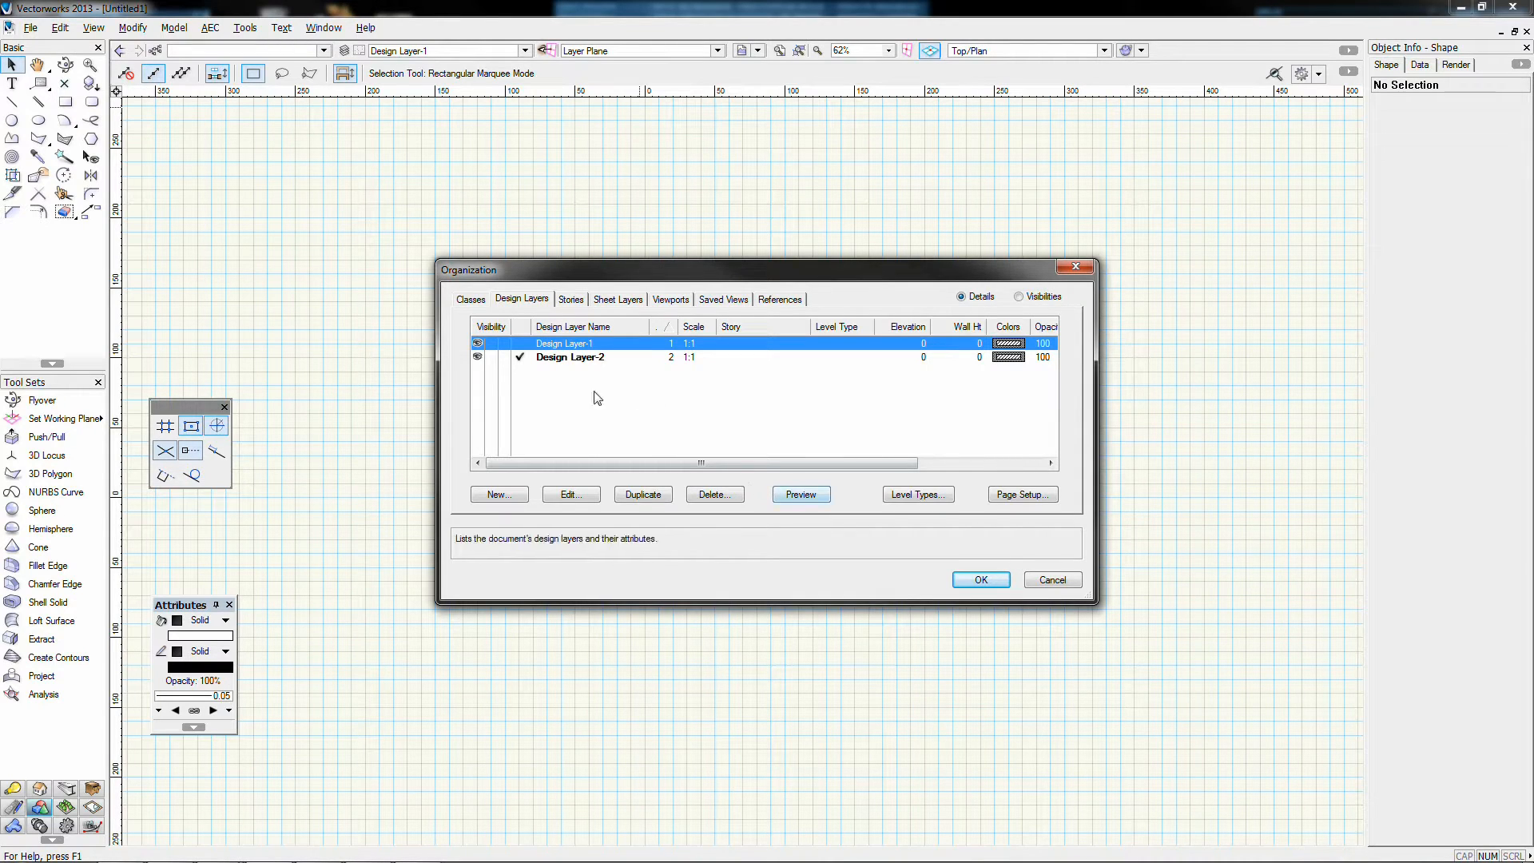
{"action": "left_click", "coordinate": [520, 343]}
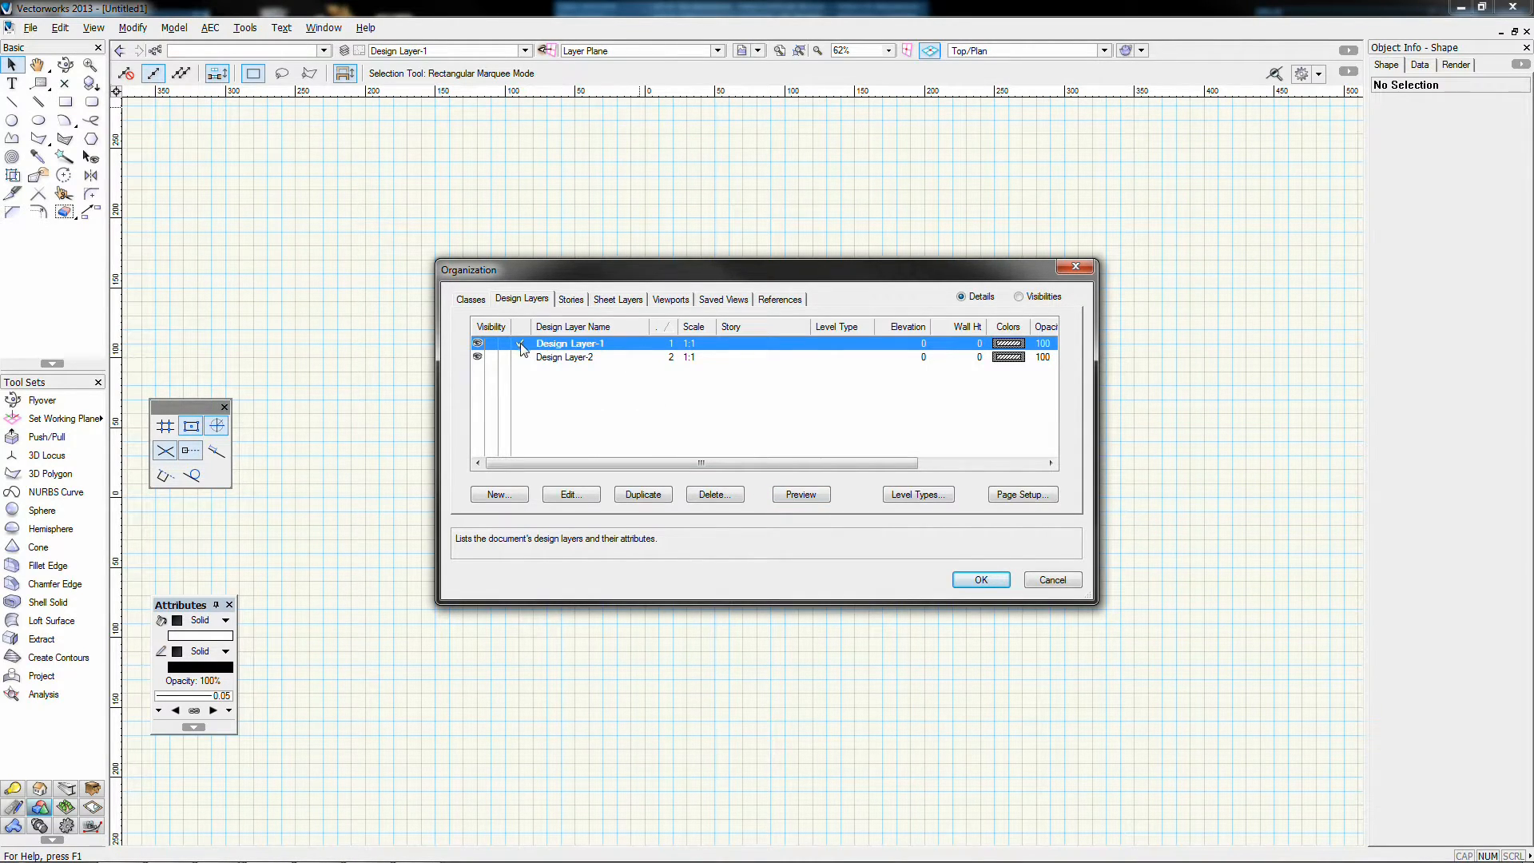
{"action": "left_click", "coordinate": [983, 578]}
{"action": "left_click", "coordinate": [65, 101]}
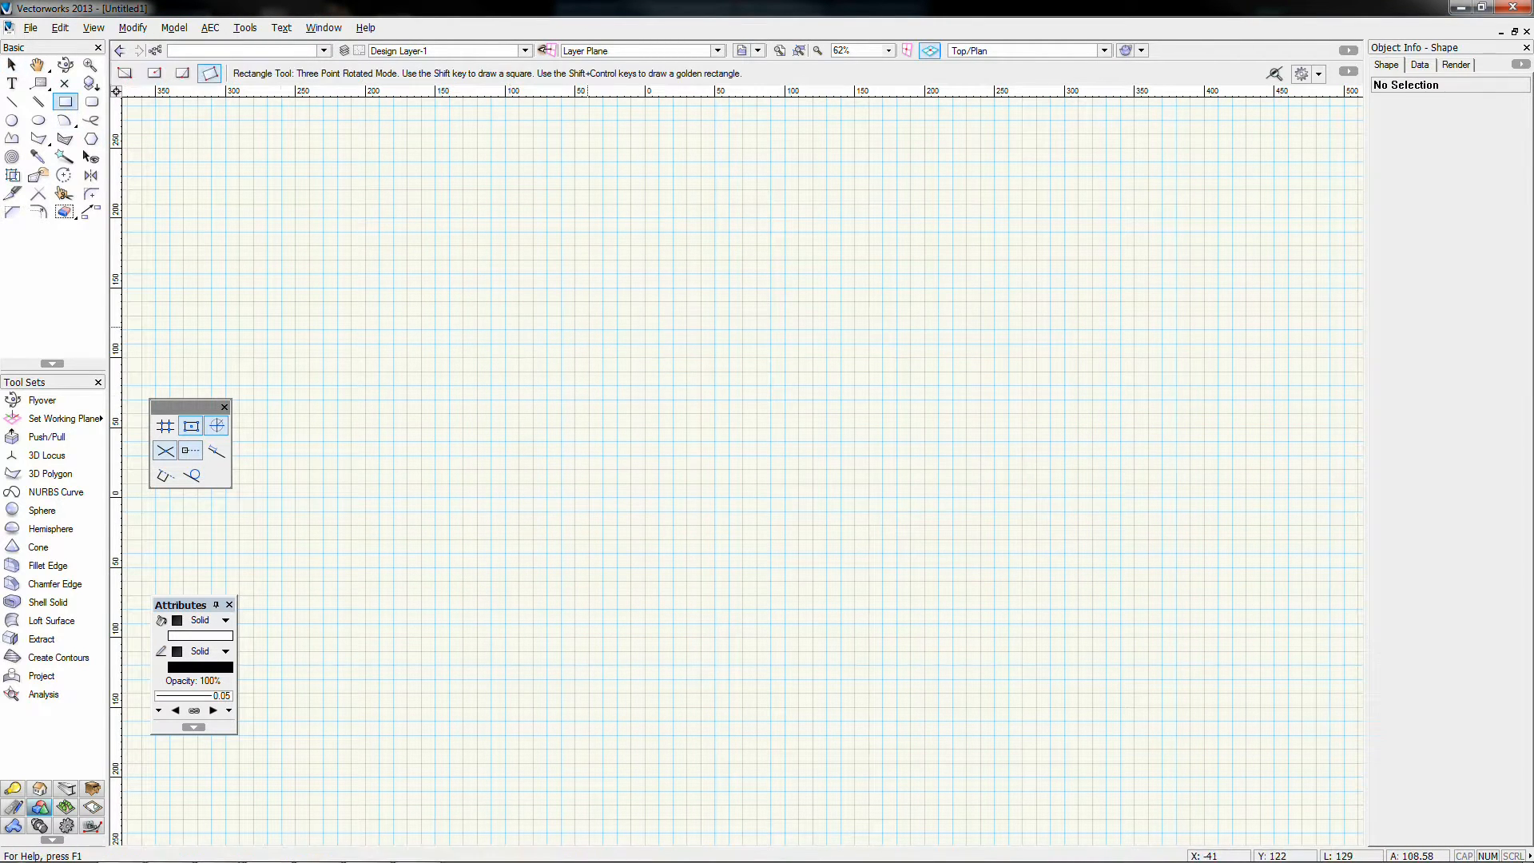
Step: Draw a square, a long tilted rectangle and a -60° rectangle on Design Layer-1
{"action": "left_click", "coordinate": [396, 259]}
{"action": "left_click", "coordinate": [396, 530]}
{"action": "left_click", "coordinate": [664, 530]}
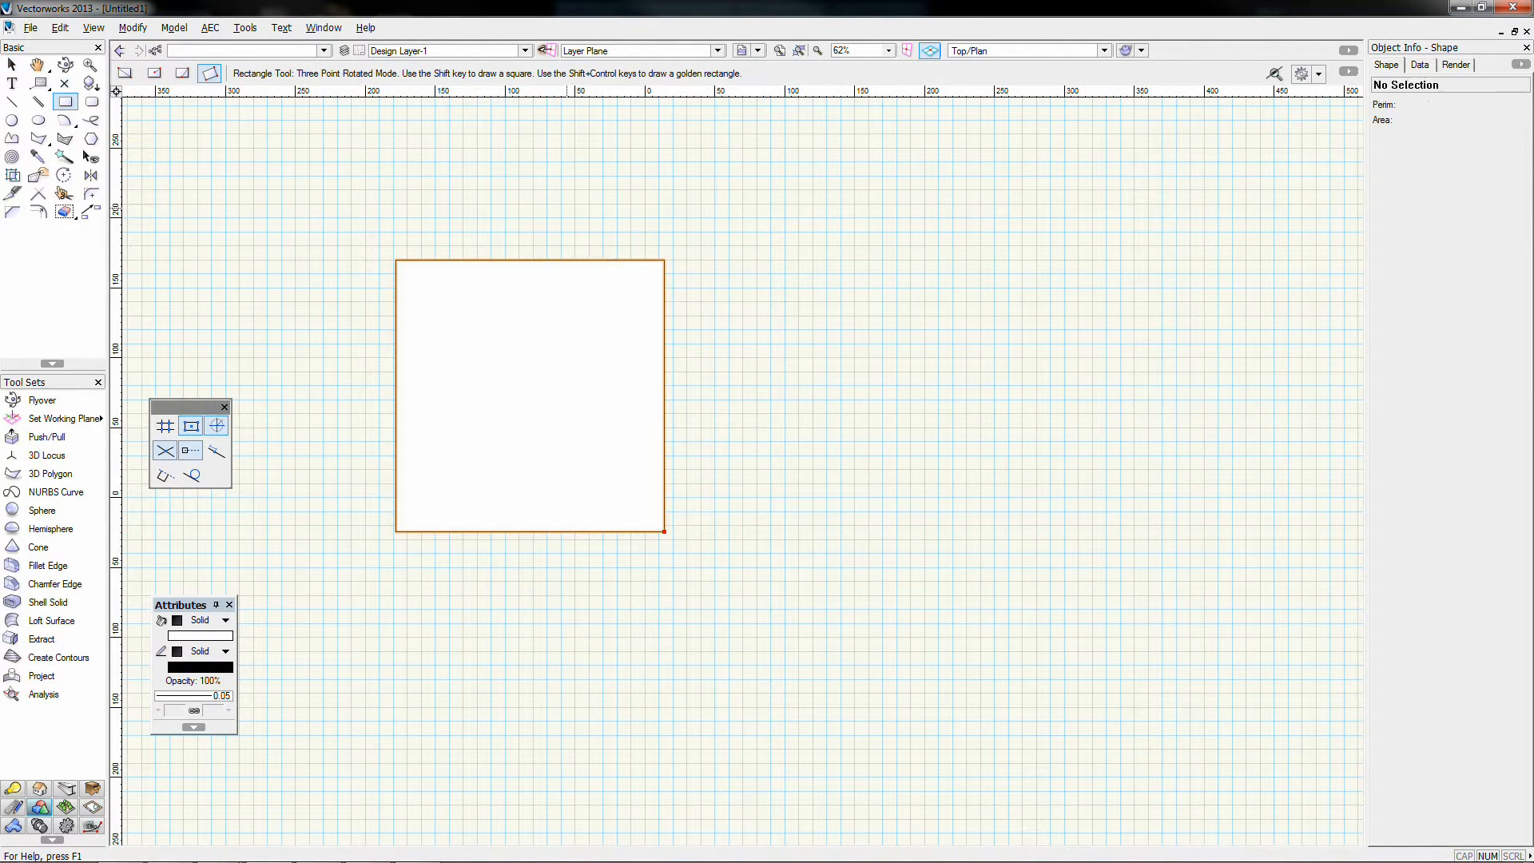
{"action": "left_click", "coordinate": [516, 213]}
{"action": "left_click", "coordinate": [913, 534]}
{"action": "left_click", "coordinate": [998, 427]}
{"action": "left_click", "coordinate": [904, 408]}
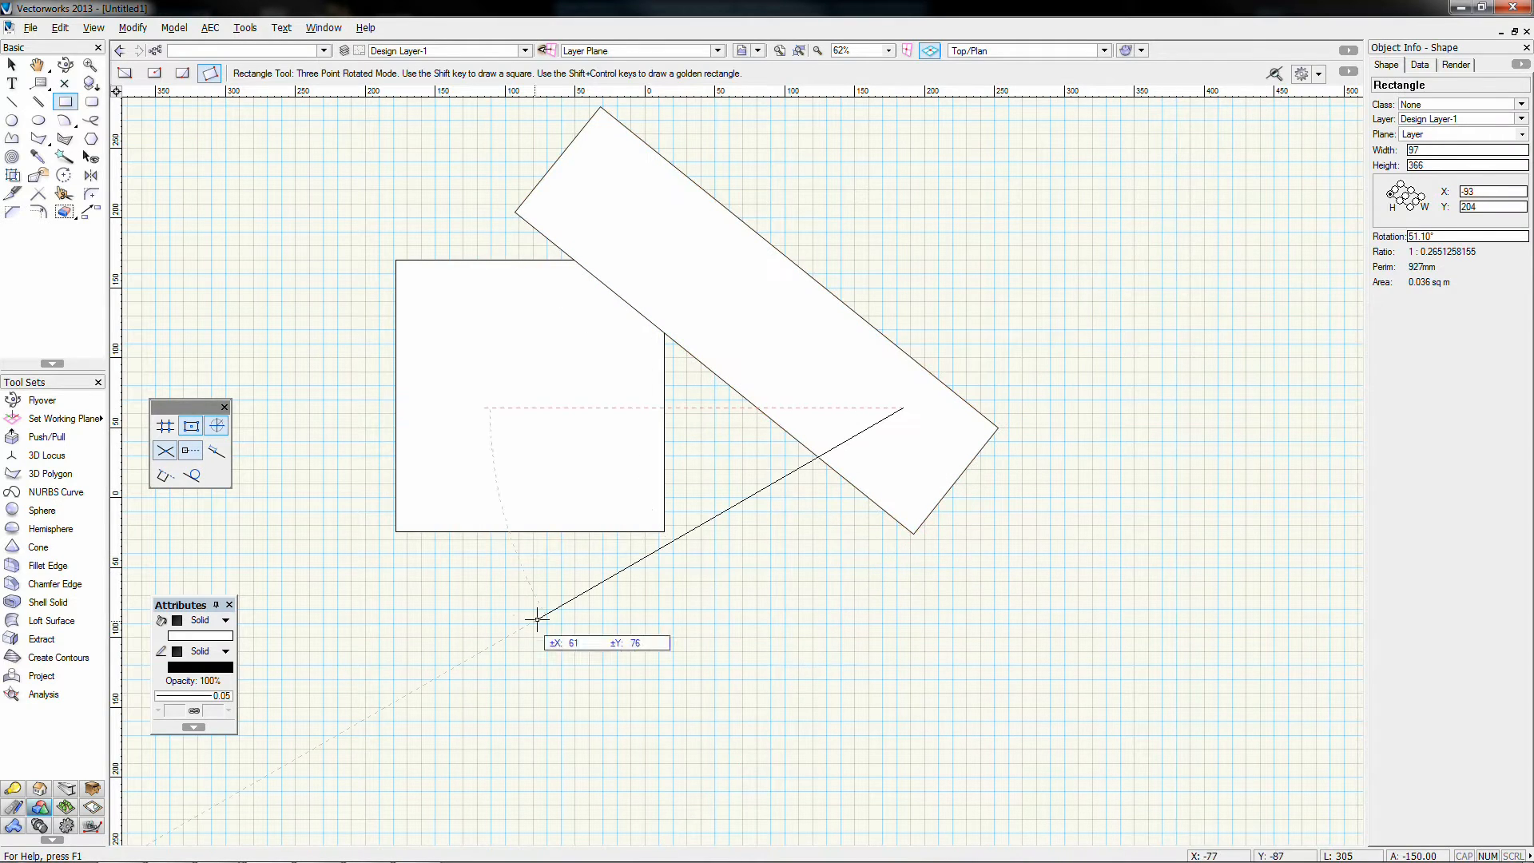
{"action": "left_click", "coordinate": [529, 624]}
{"action": "left_click", "coordinate": [610, 768]}
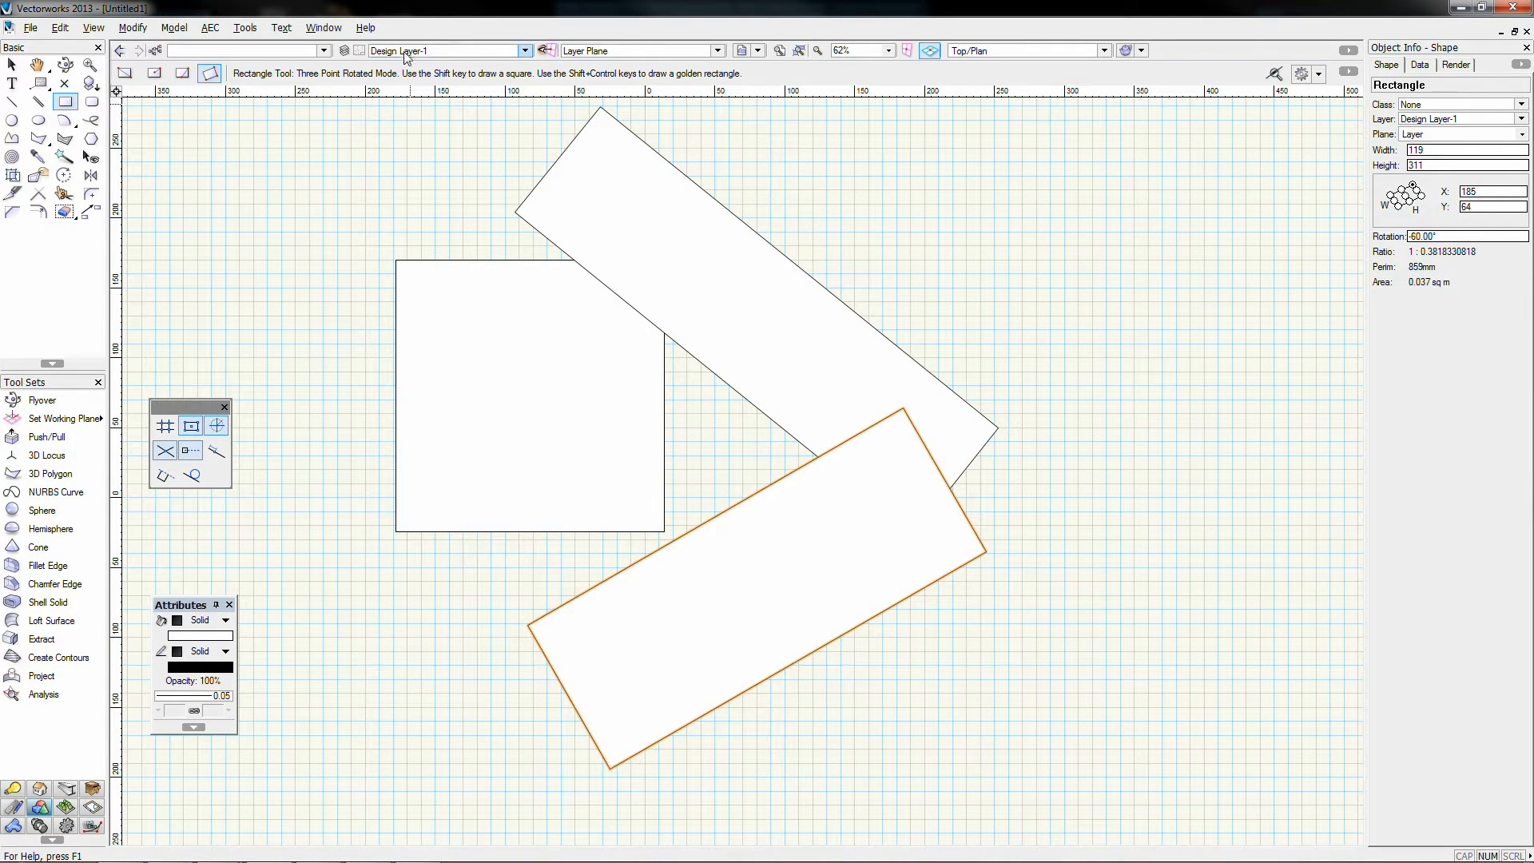
Step: Activate Design Layer-2 and draw a 45° square, a tilted rectangle and a wide bottom rectangle
{"action": "left_click", "coordinate": [525, 50]}
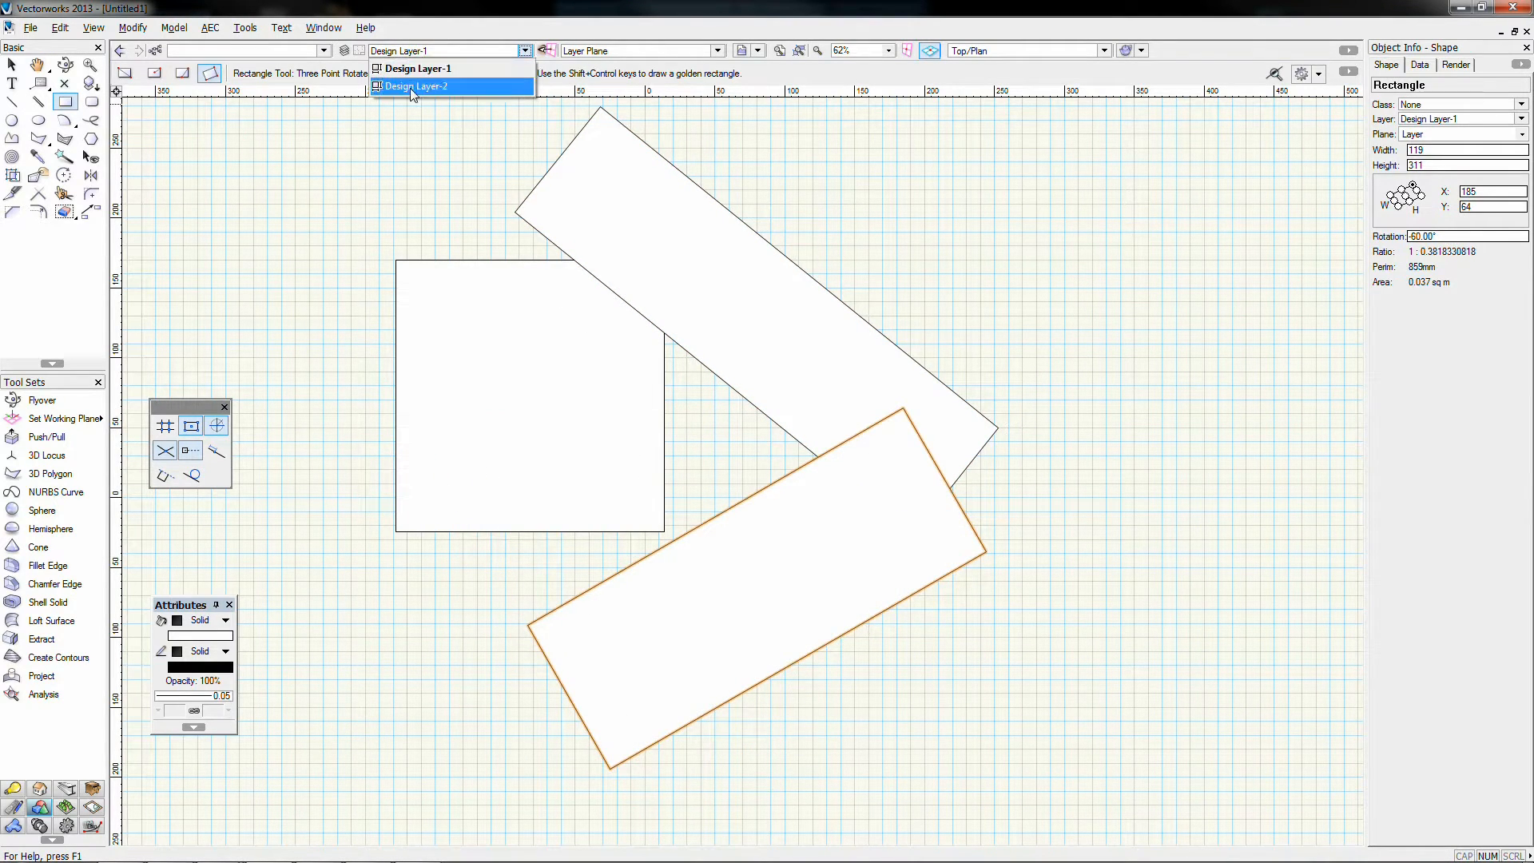
{"action": "left_click", "coordinate": [409, 87]}
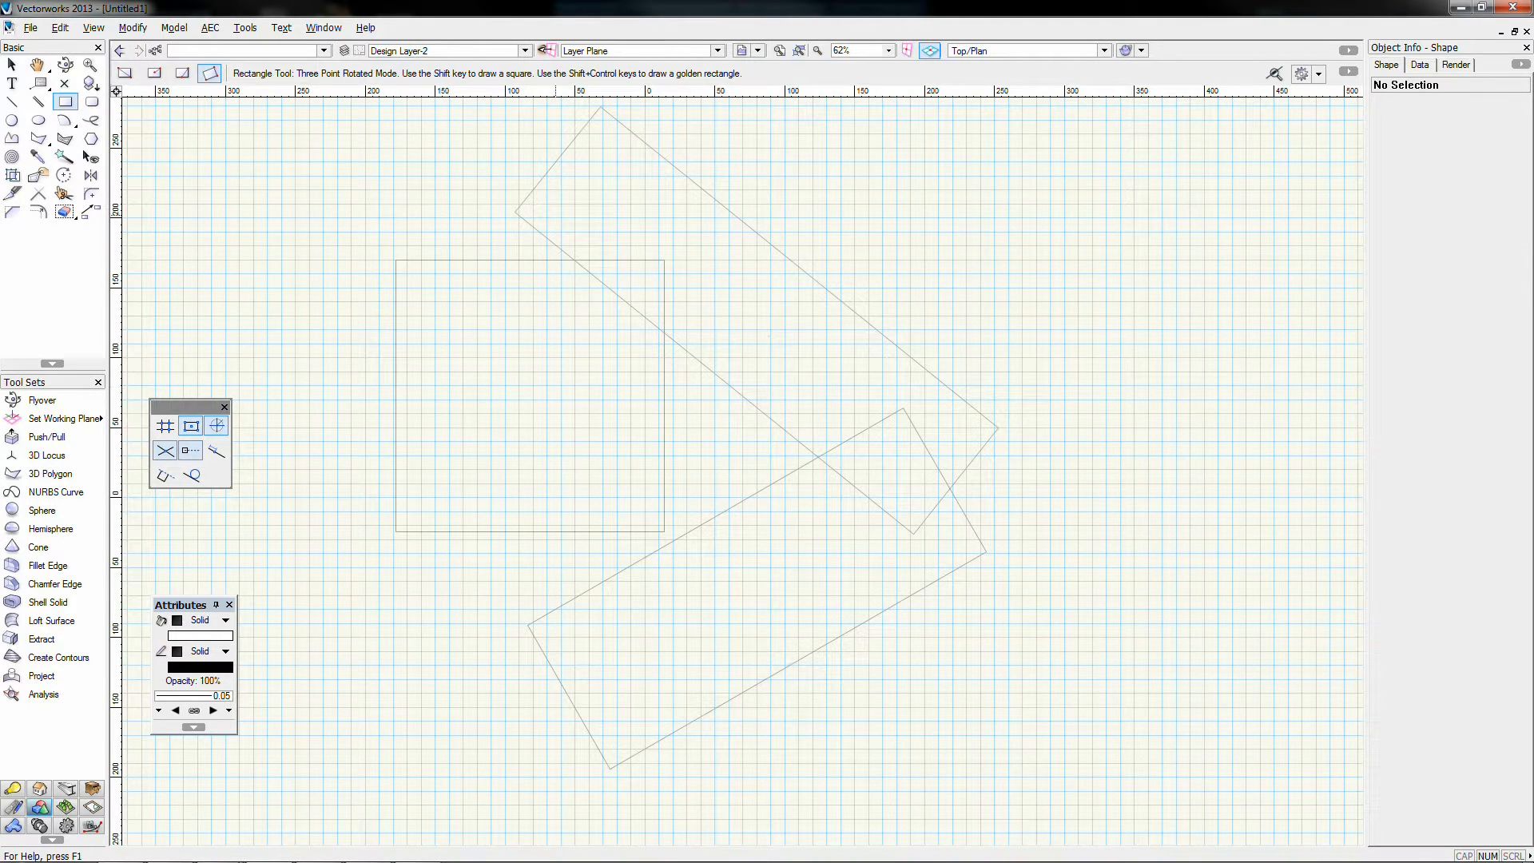
{"action": "left_click", "coordinate": [267, 352]}
{"action": "left_click", "coordinate": [449, 171]}
{"action": "left_click", "coordinate": [413, 498]}
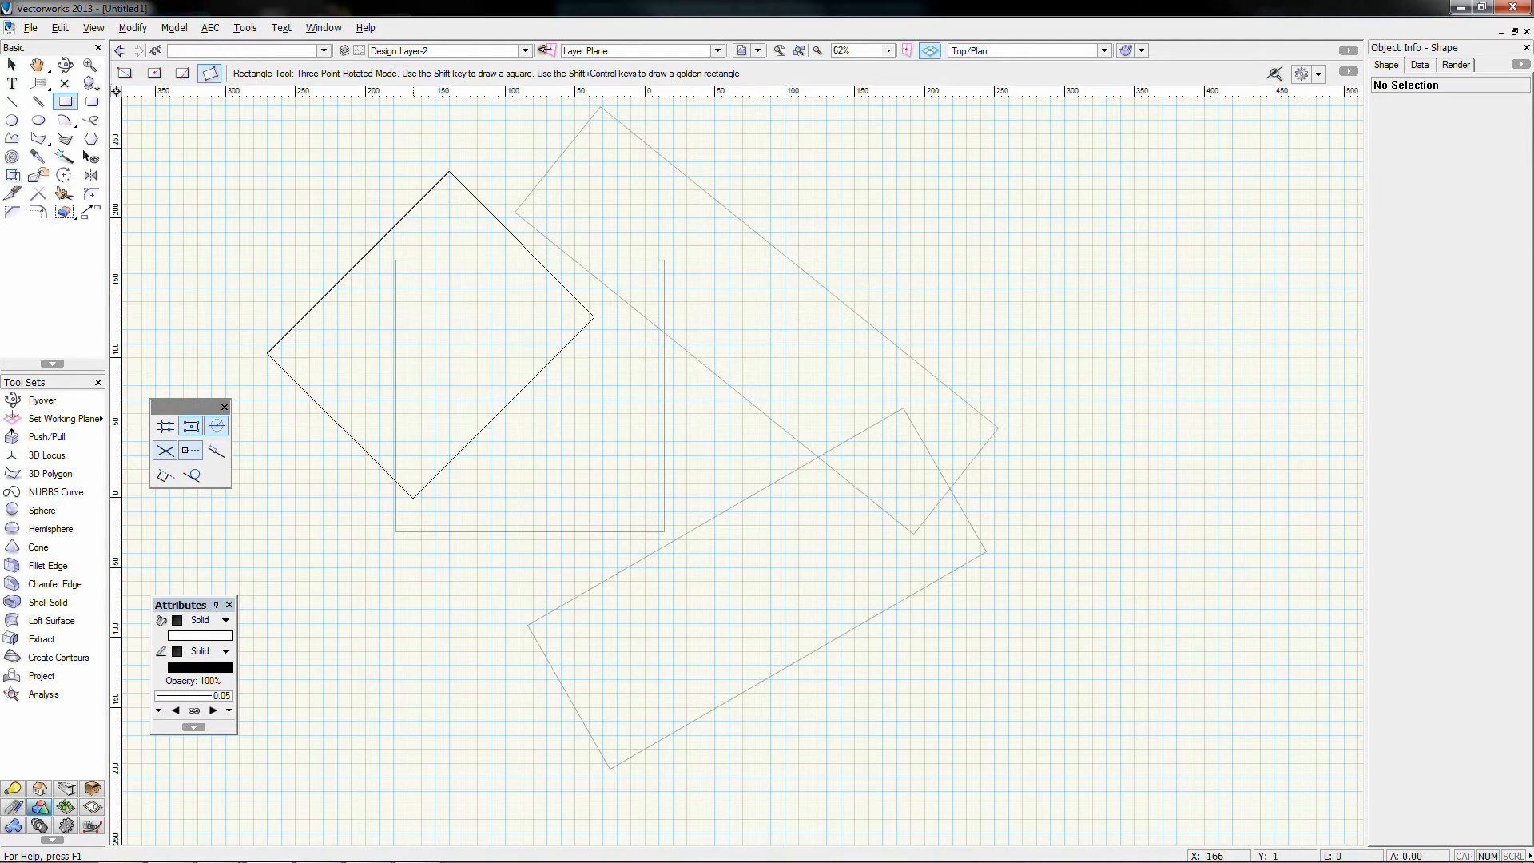
{"action": "left_click", "coordinate": [677, 167]}
{"action": "left_click", "coordinate": [834, 495]}
{"action": "left_click", "coordinate": [1032, 400]}
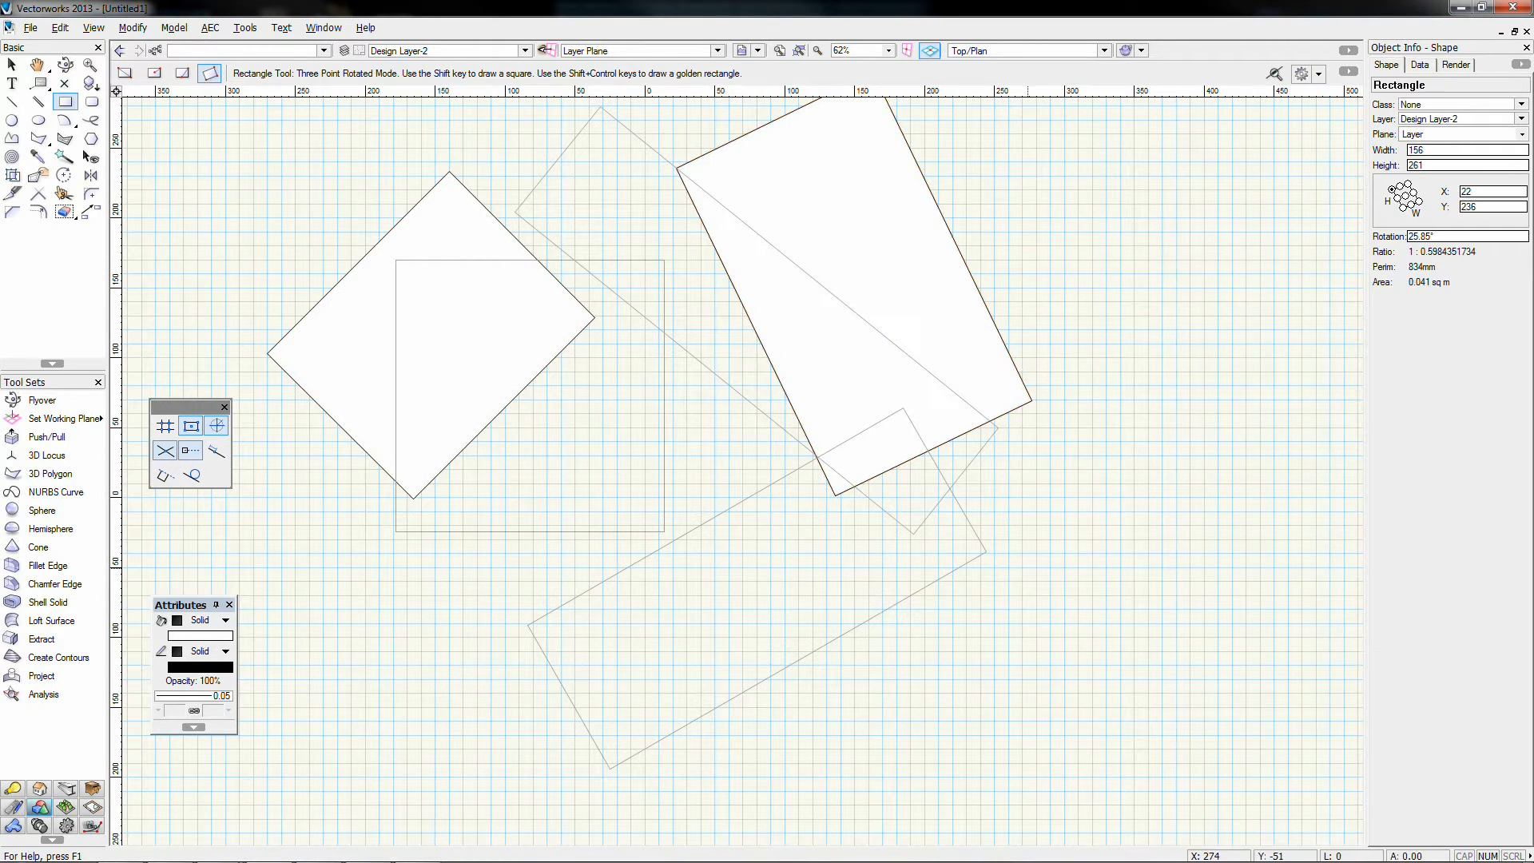
{"action": "left_click", "coordinate": [1027, 568]}
{"action": "left_click", "coordinate": [472, 594]}
{"action": "left_click", "coordinate": [481, 816]}
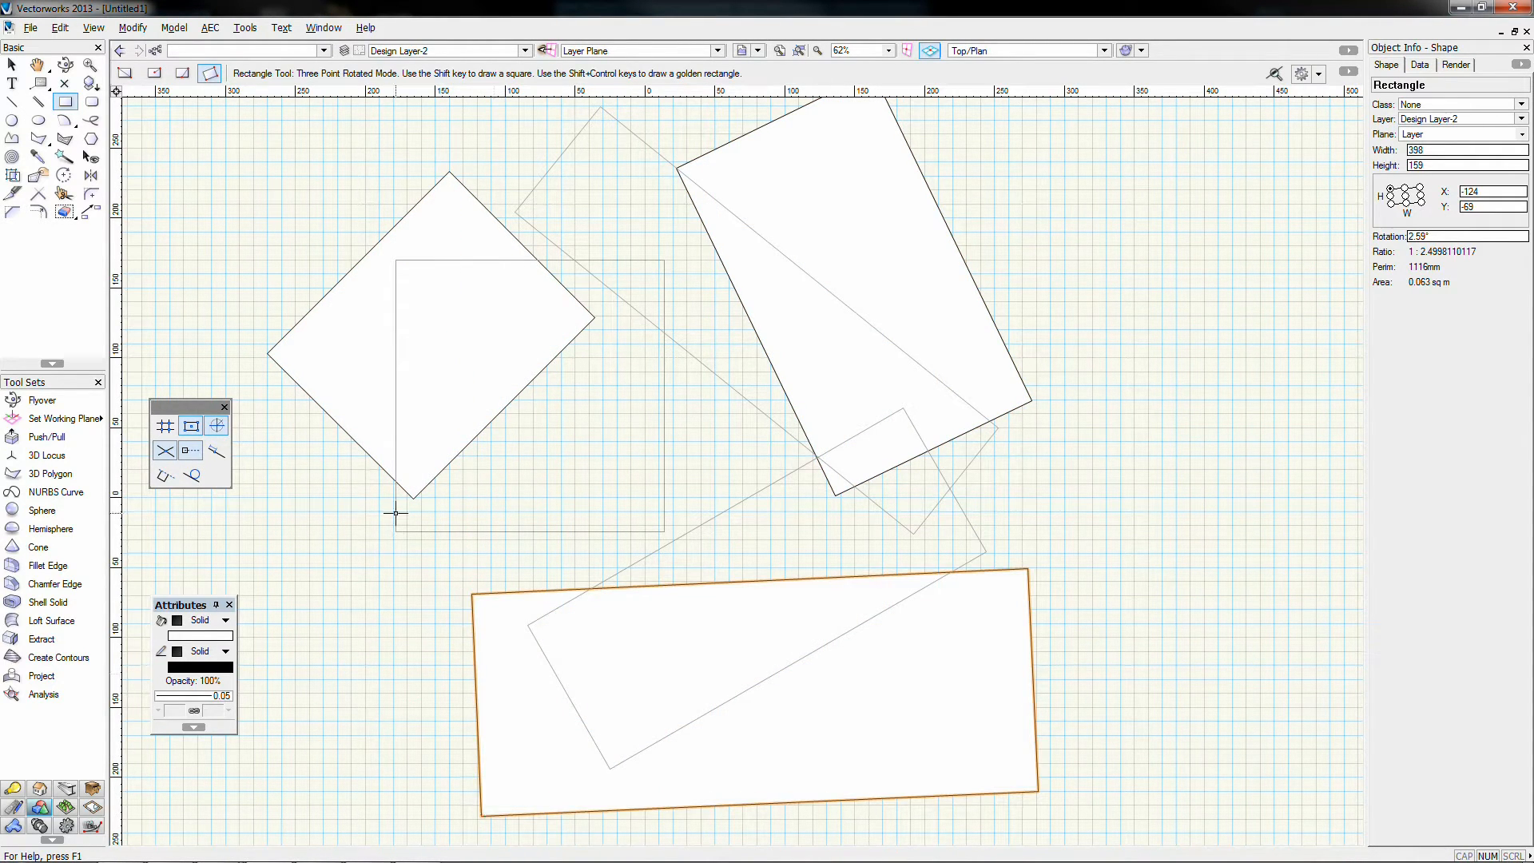
Step: Make Design Layer-1 active again and clear the selection with the Selection tool
{"action": "left_click", "coordinate": [425, 51]}
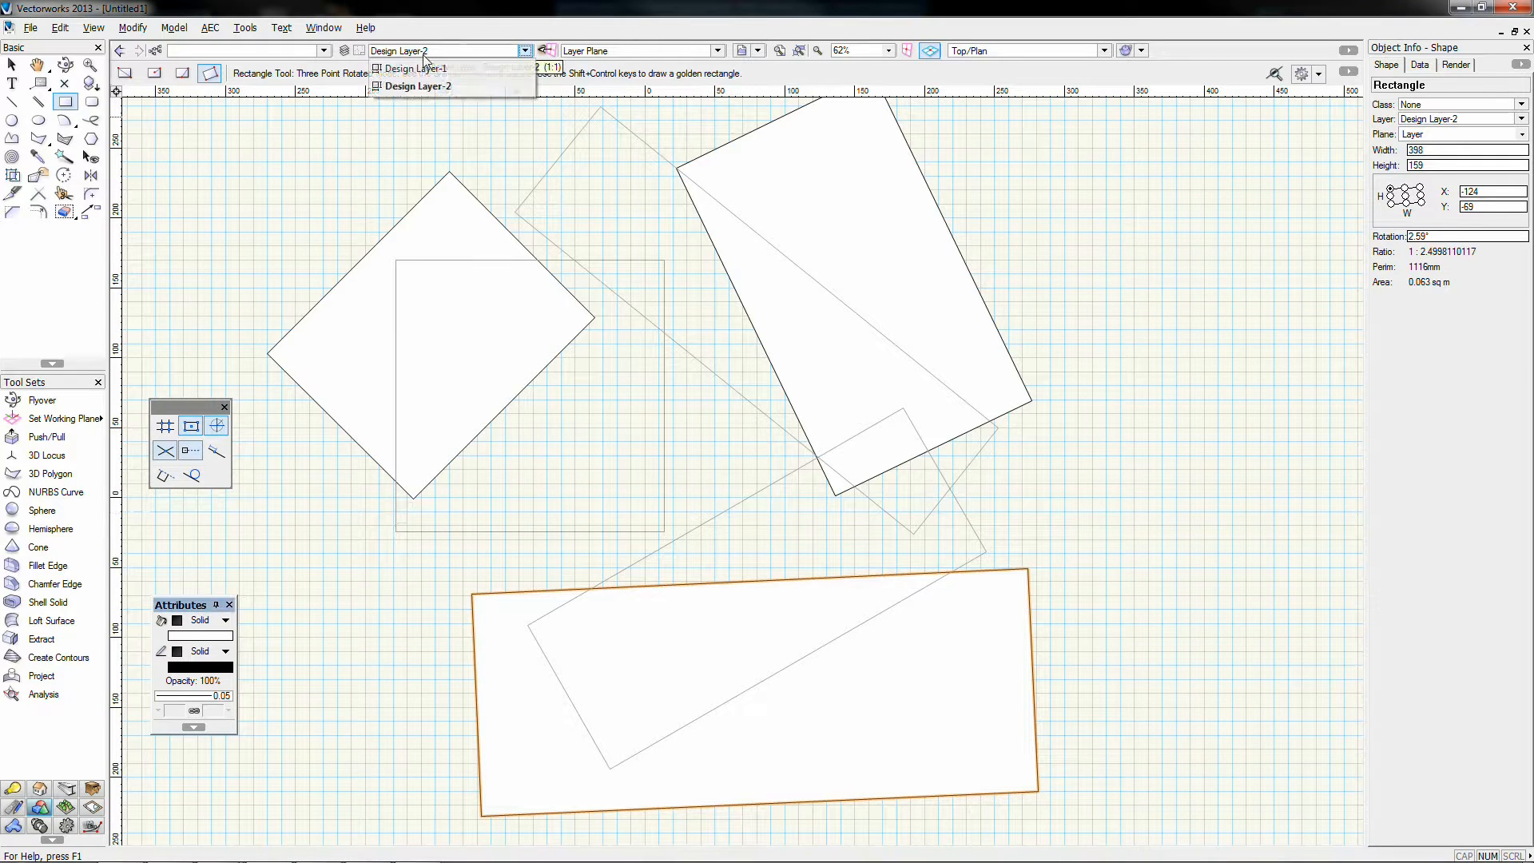
{"action": "left_click", "coordinate": [421, 69]}
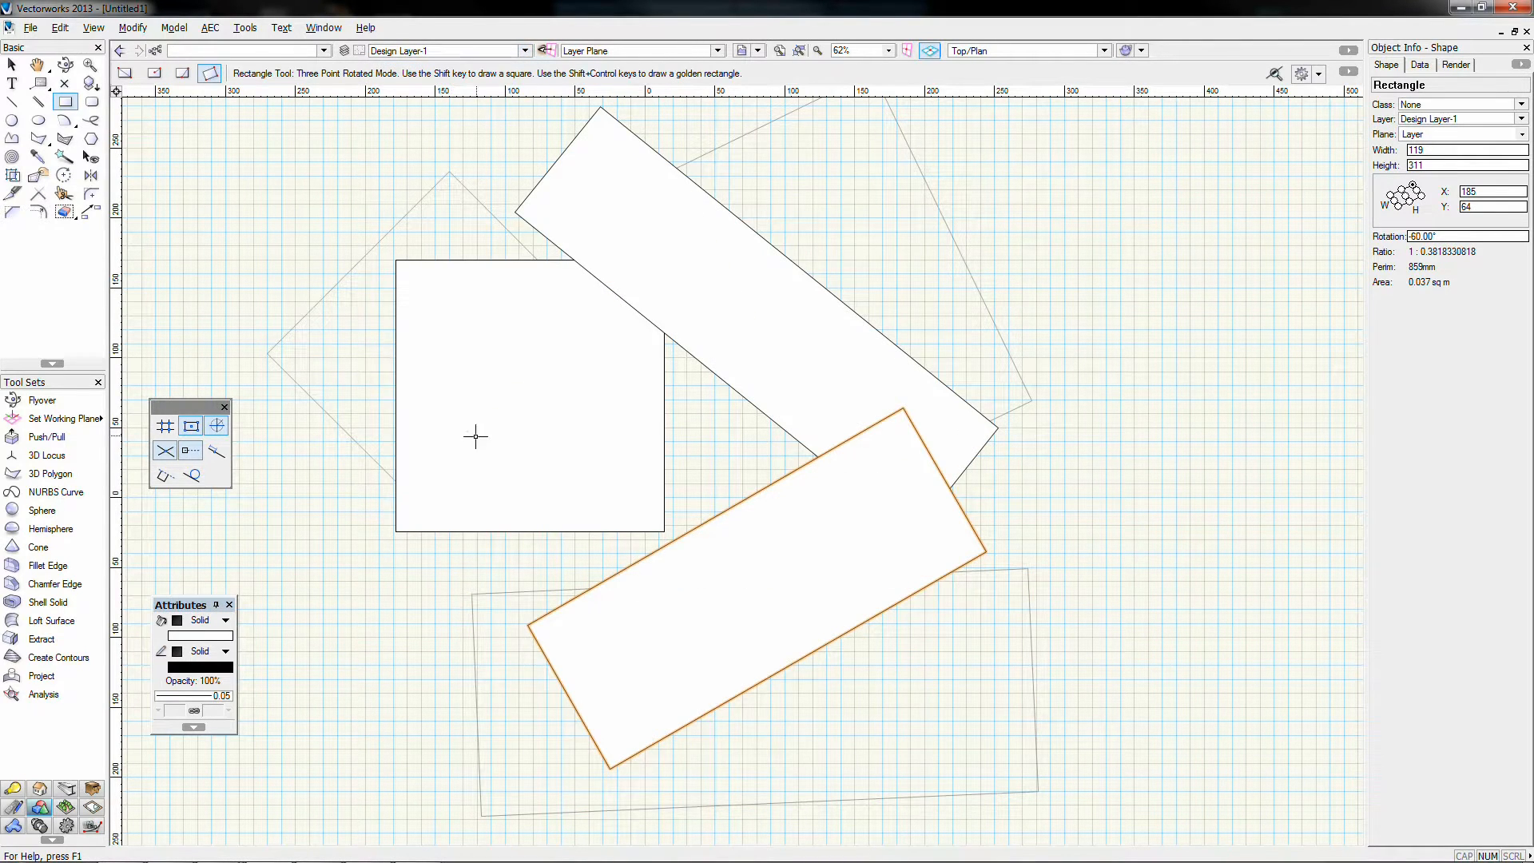
{"action": "left_click", "coordinate": [12, 64]}
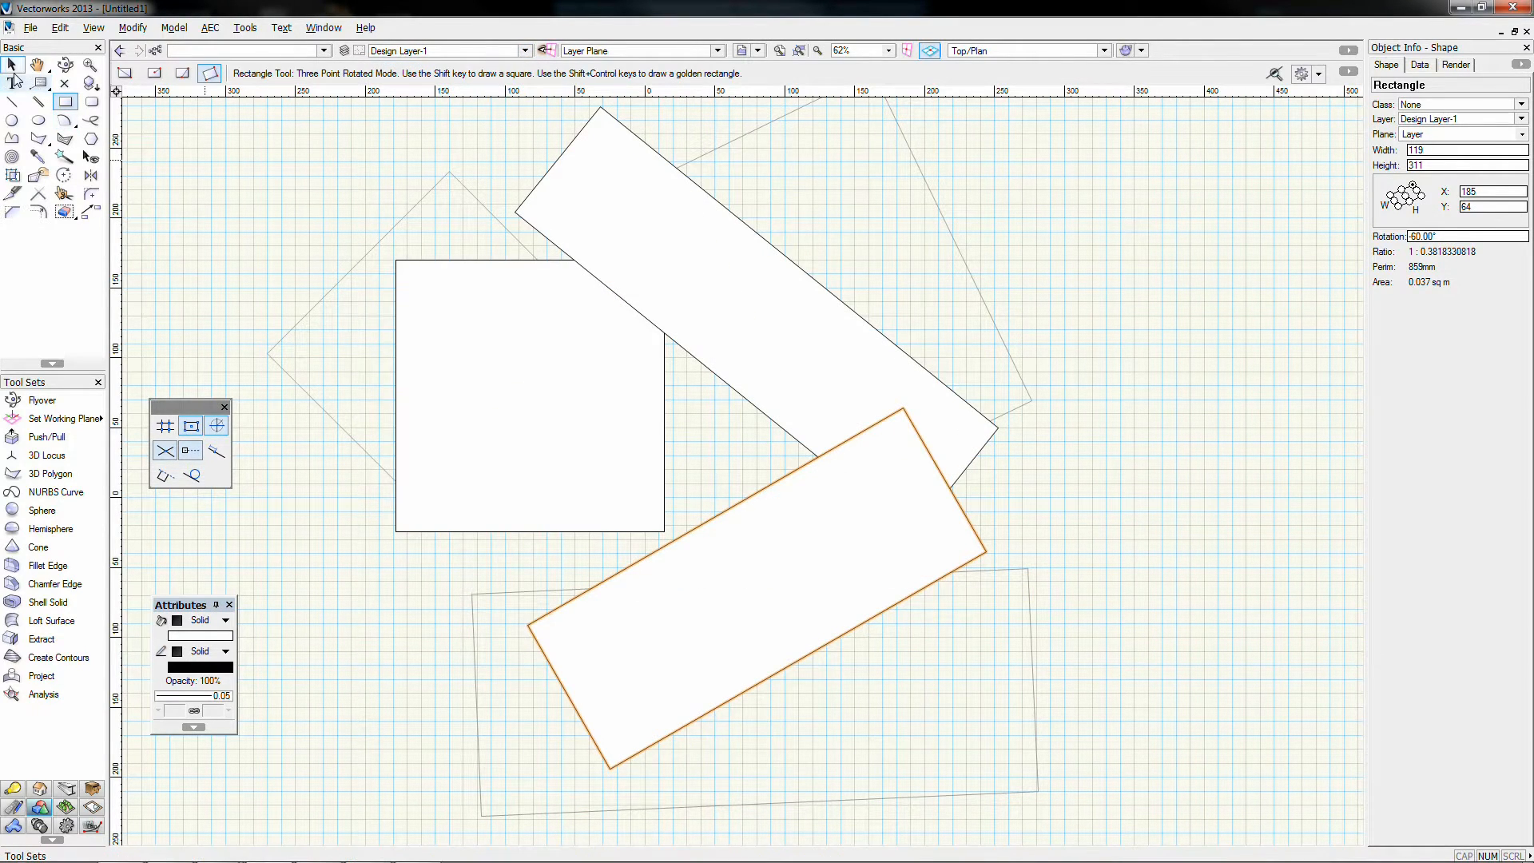
{"action": "left_click", "coordinate": [292, 206]}
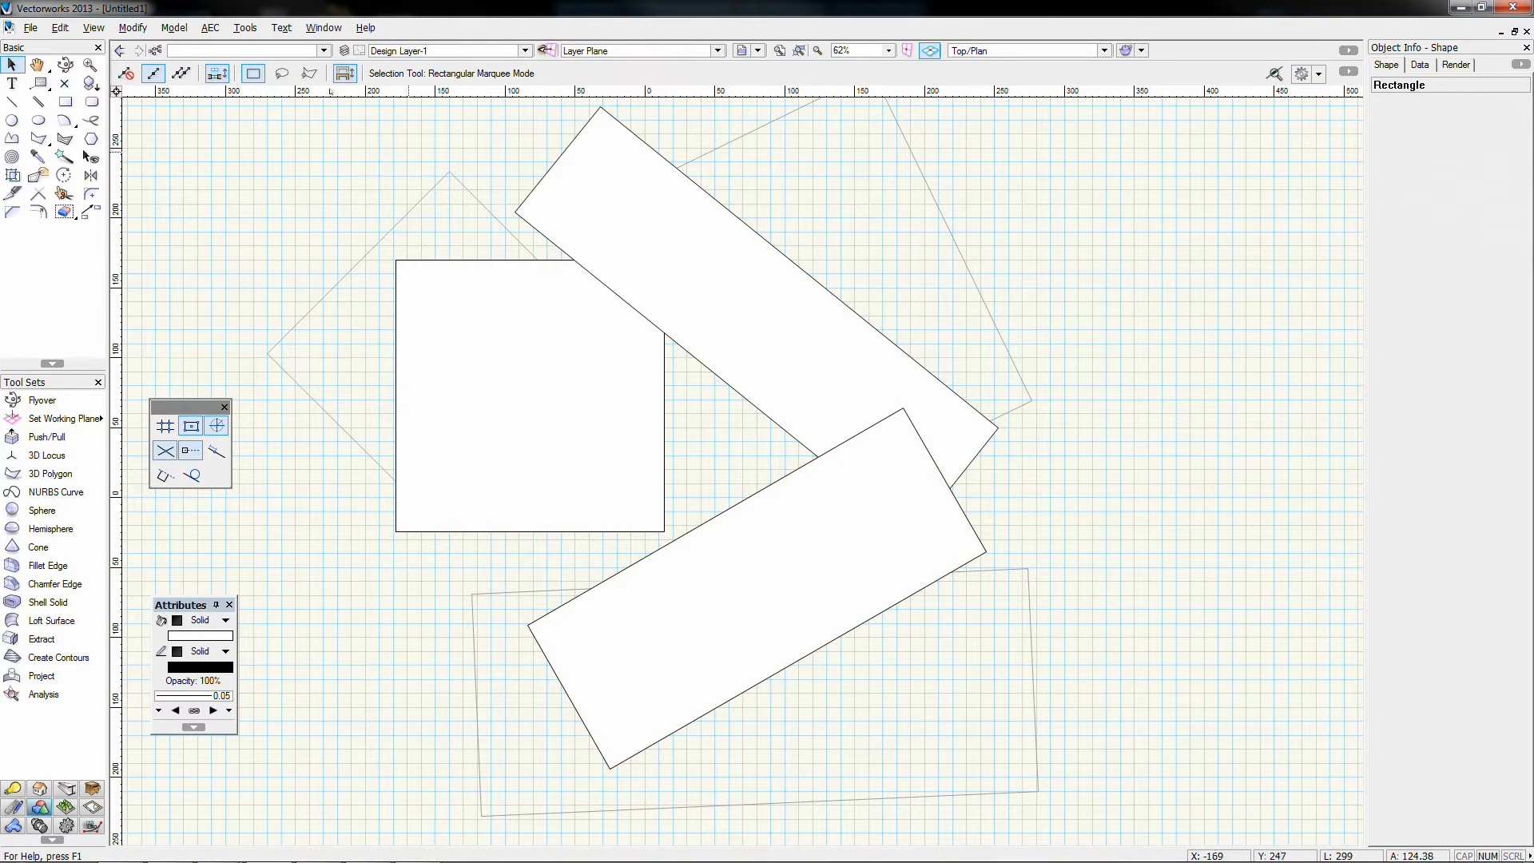
Step: Browse View > Layer Options and check the layer organiser without changing anything
{"action": "left_click", "coordinate": [95, 30]}
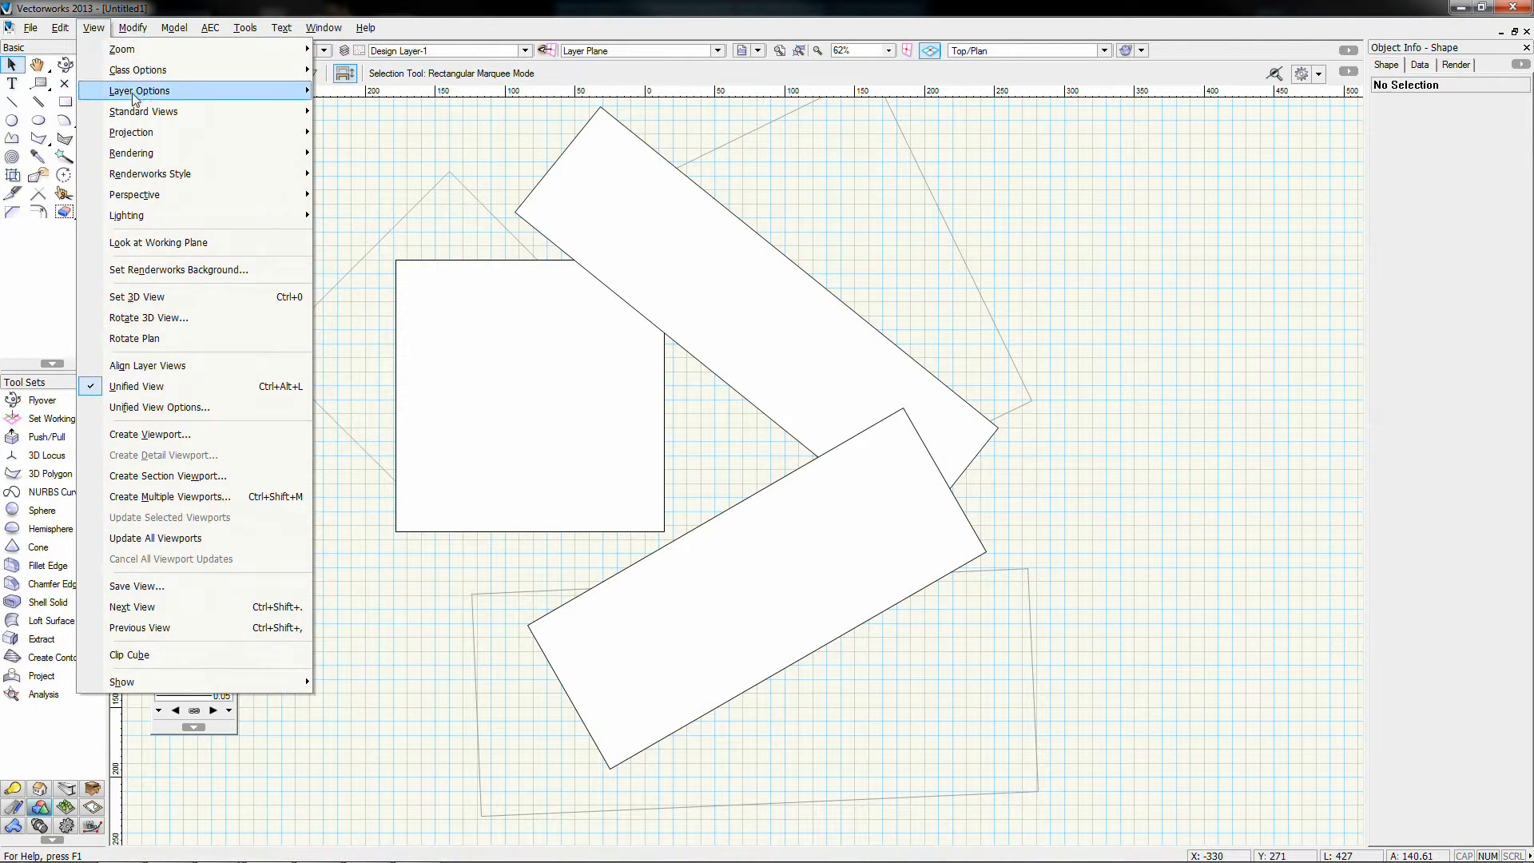
{"action": "mouse_move", "coordinate": [134, 73]}
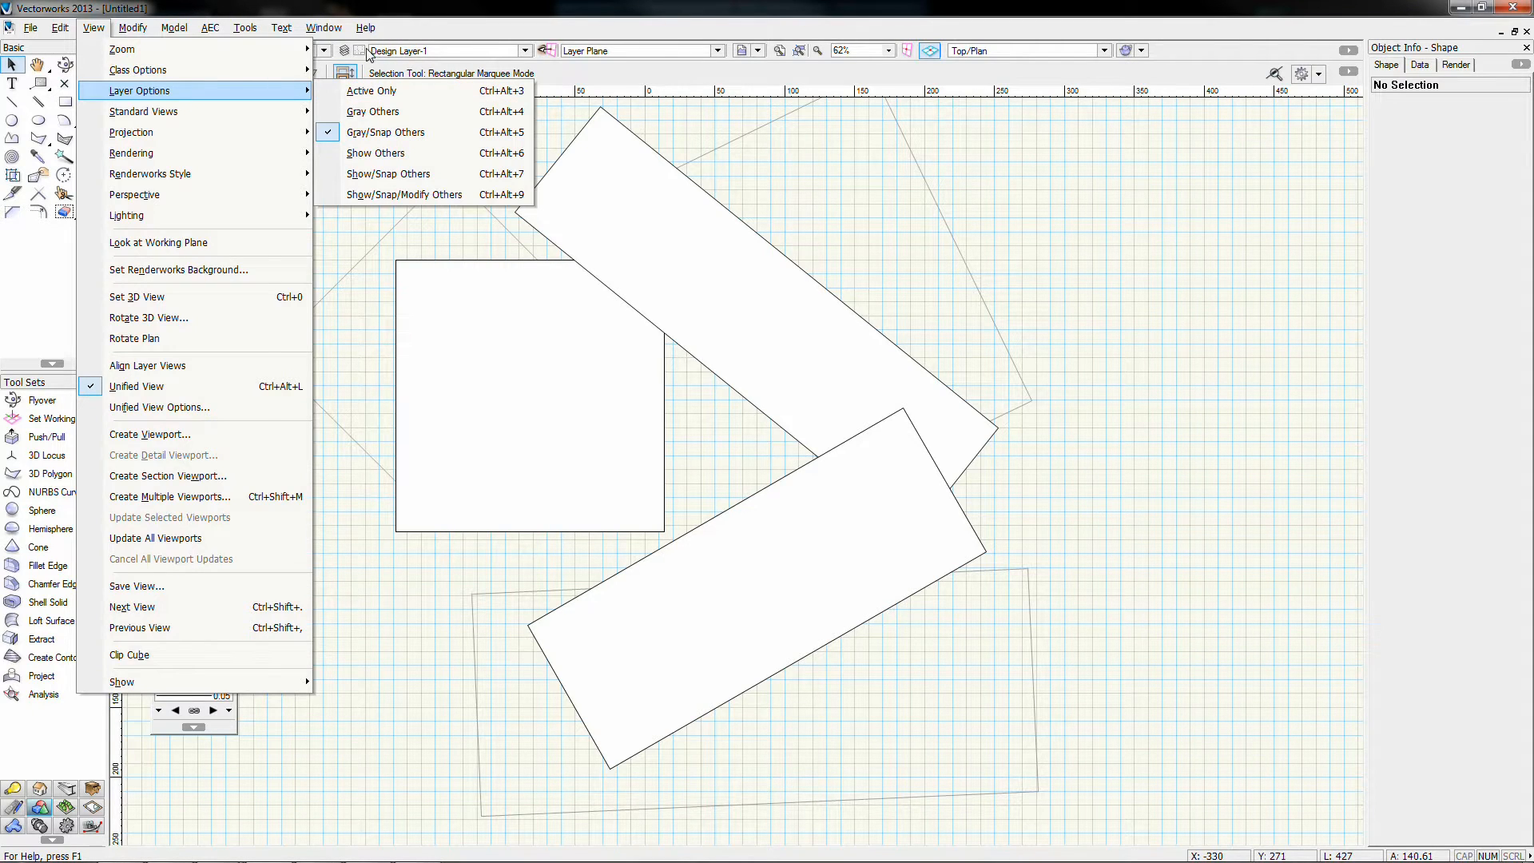
{"action": "left_click", "coordinate": [345, 50]}
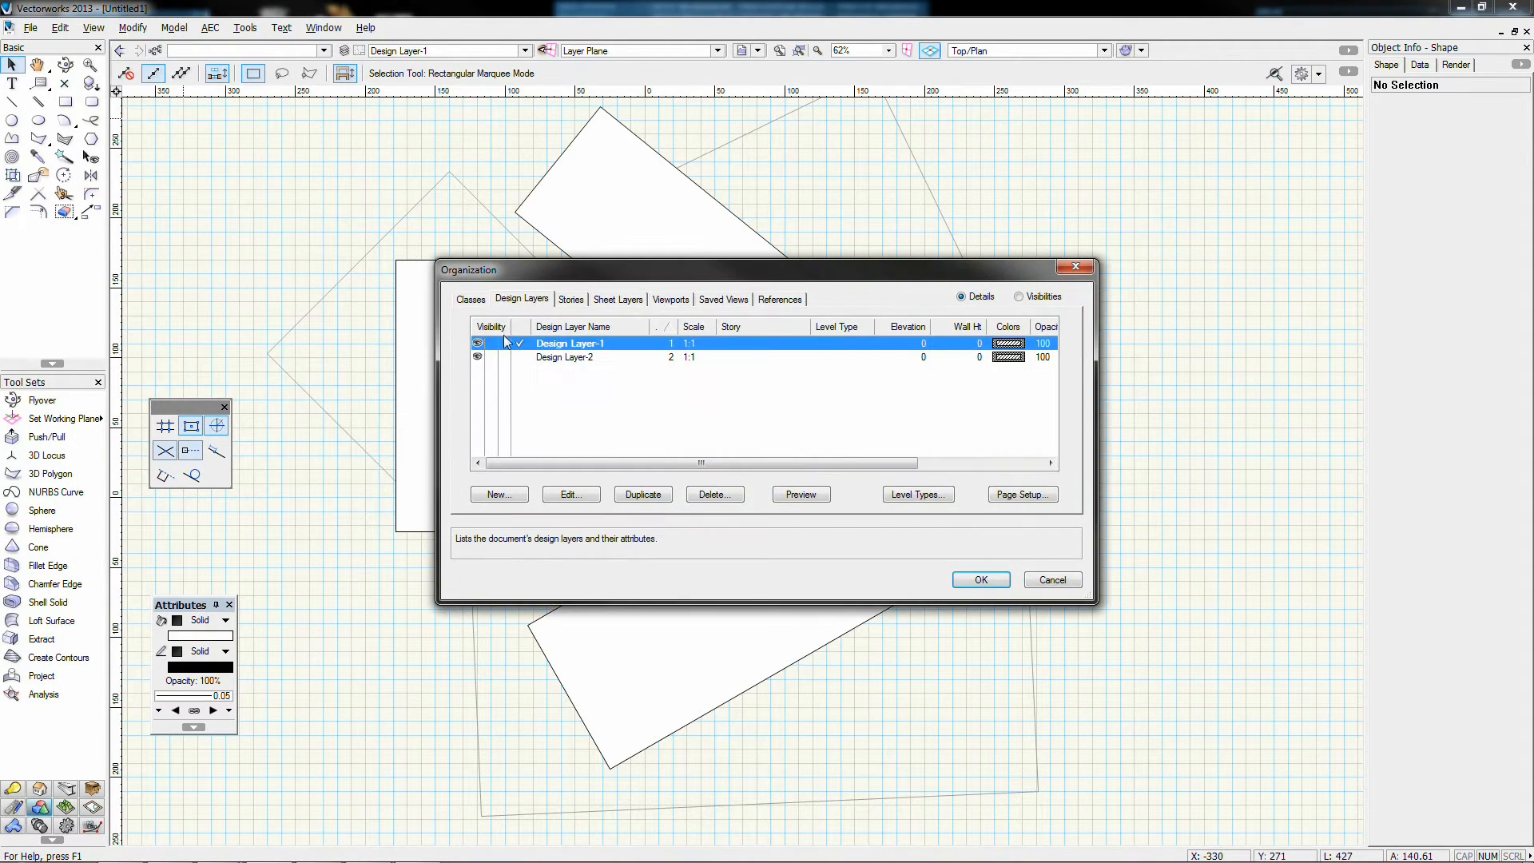
{"action": "left_click", "coordinate": [1083, 273]}
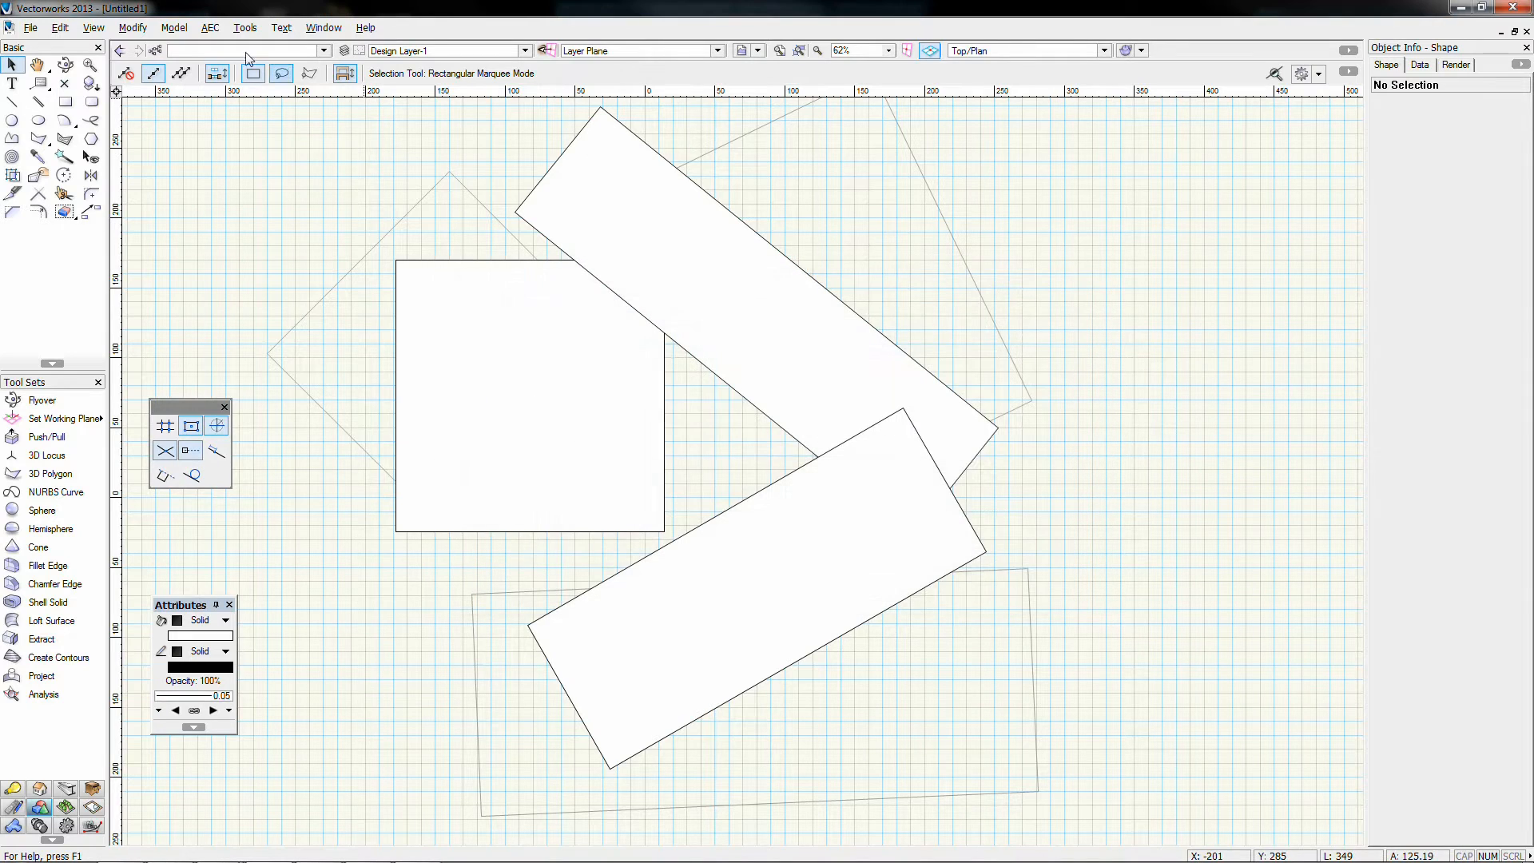
{"action": "left_click", "coordinate": [93, 28]}
{"action": "mouse_move", "coordinate": [136, 98]}
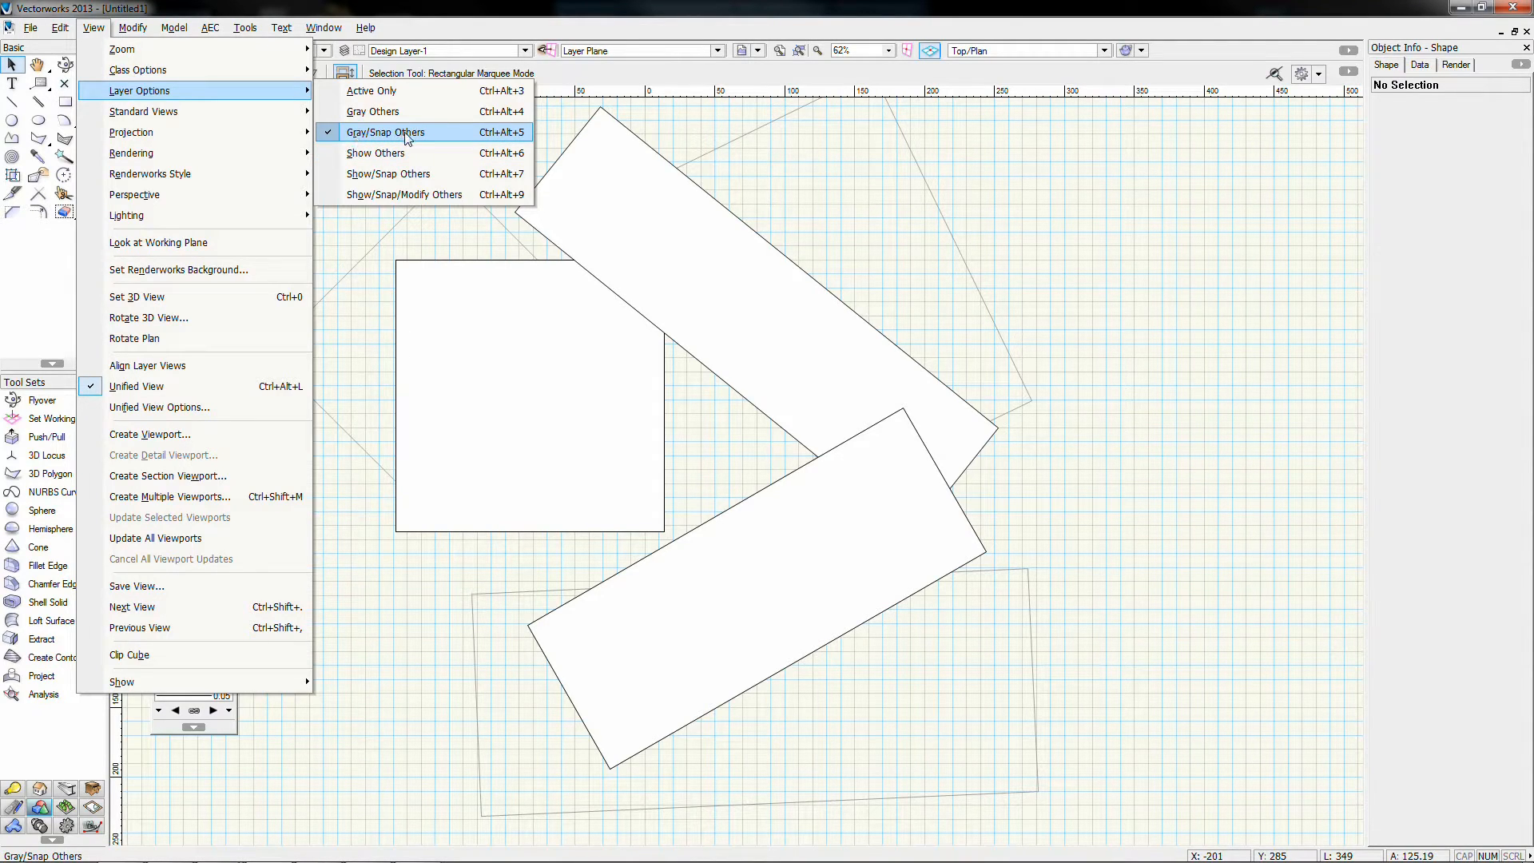
{"action": "left_click", "coordinate": [751, 161]}
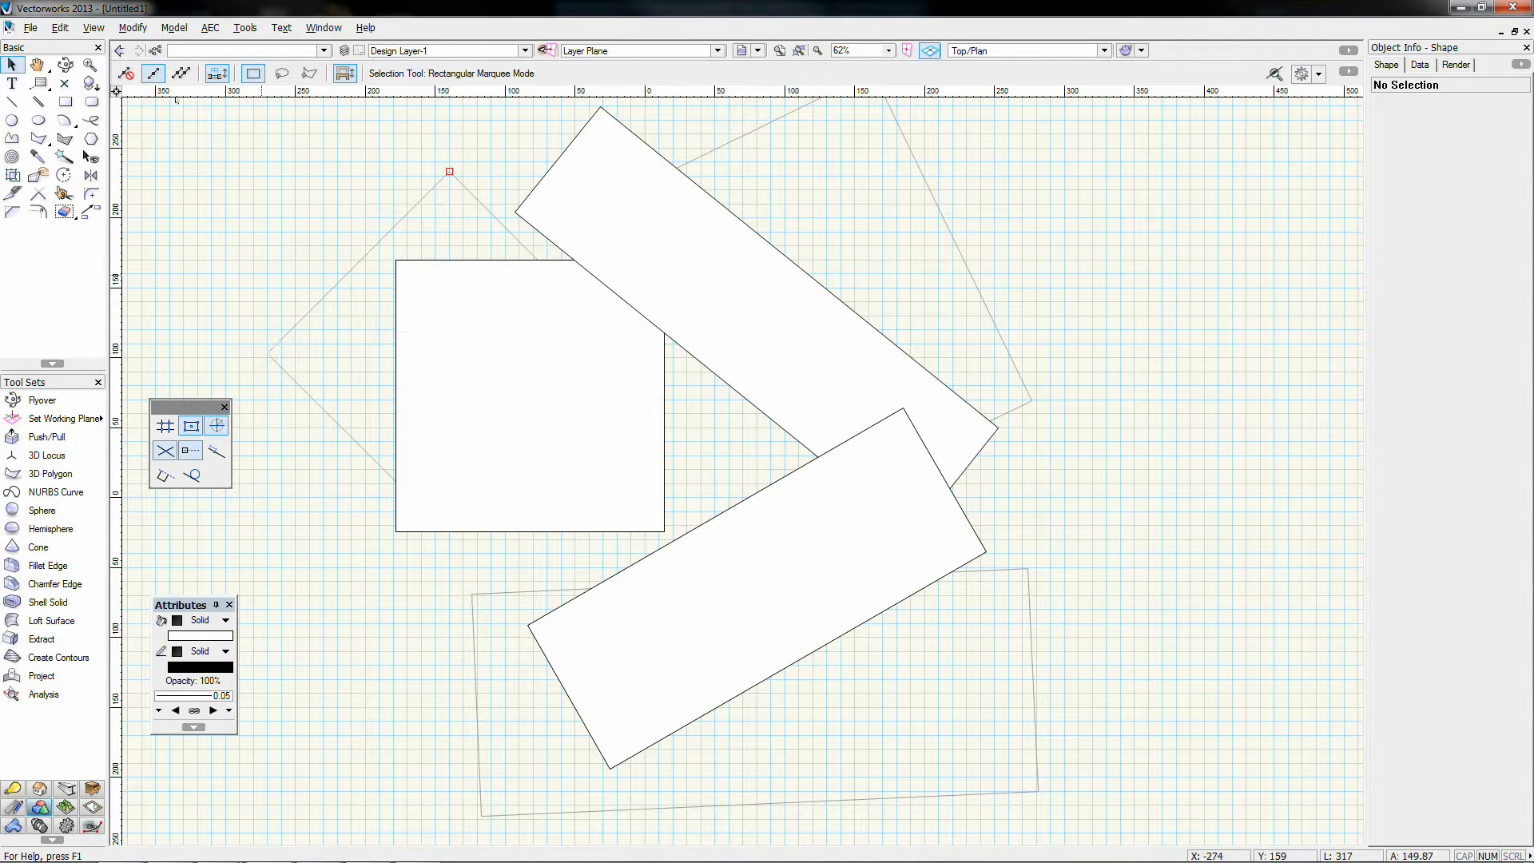
Step: Set the layer option to Show Others, then to Show/Snap Others
{"action": "left_click", "coordinate": [93, 27]}
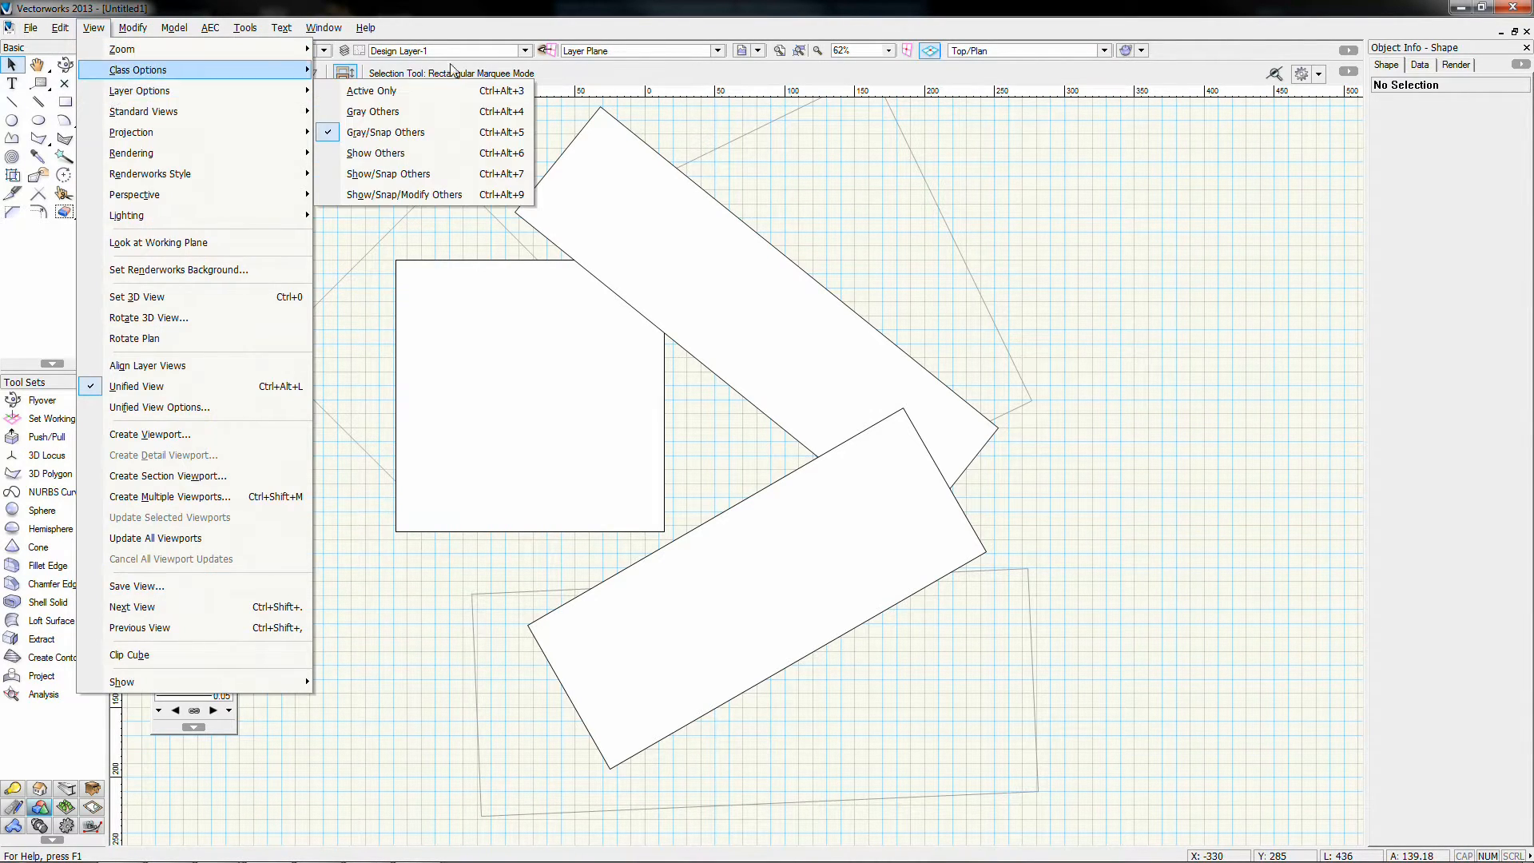
{"action": "left_click", "coordinate": [402, 157]}
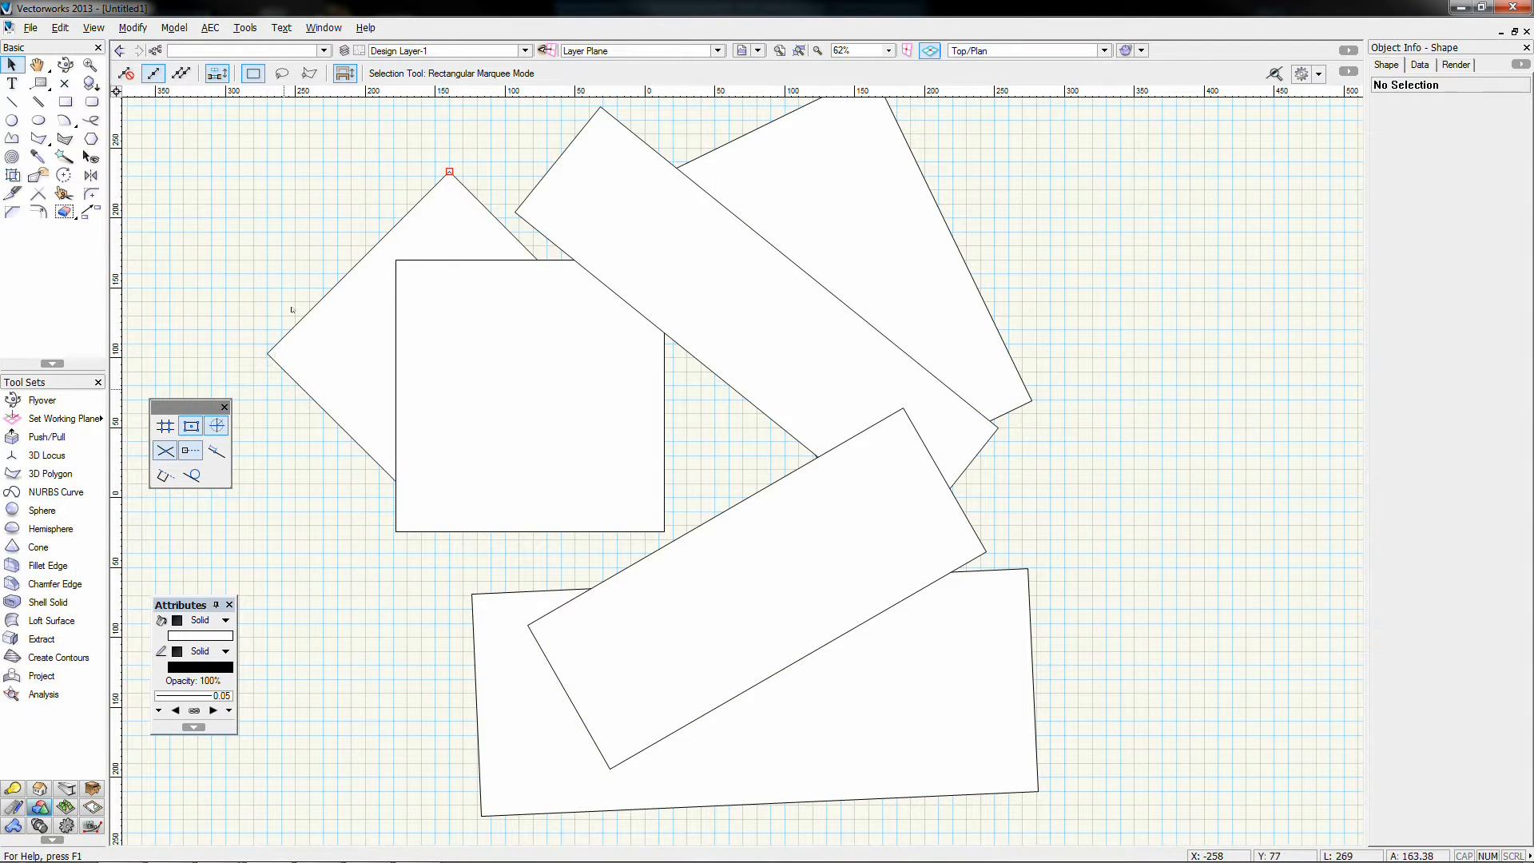
{"action": "left_click", "coordinate": [94, 27]}
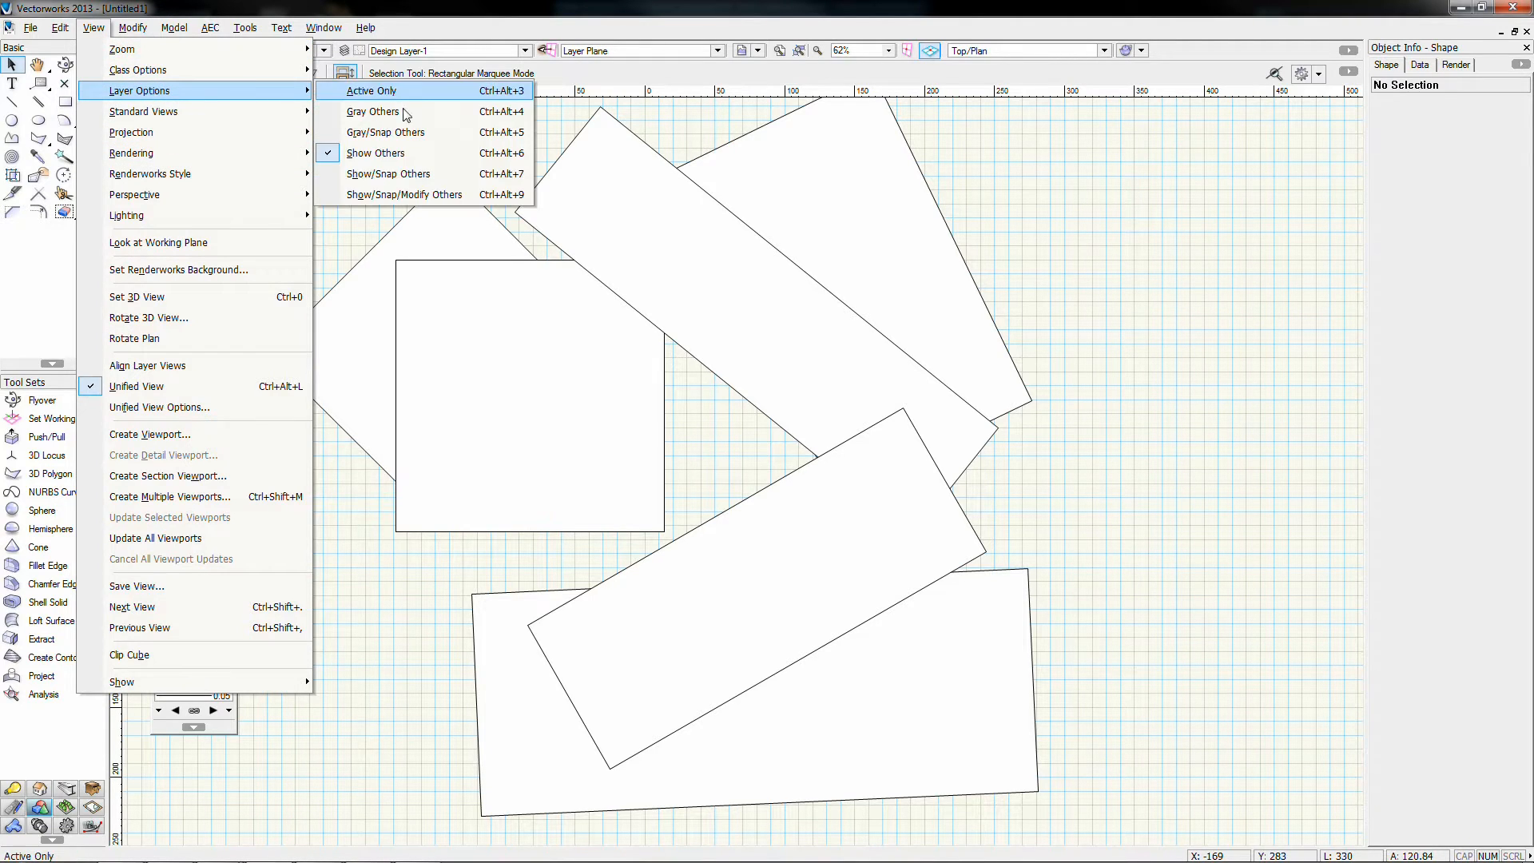
{"action": "left_click", "coordinate": [383, 175]}
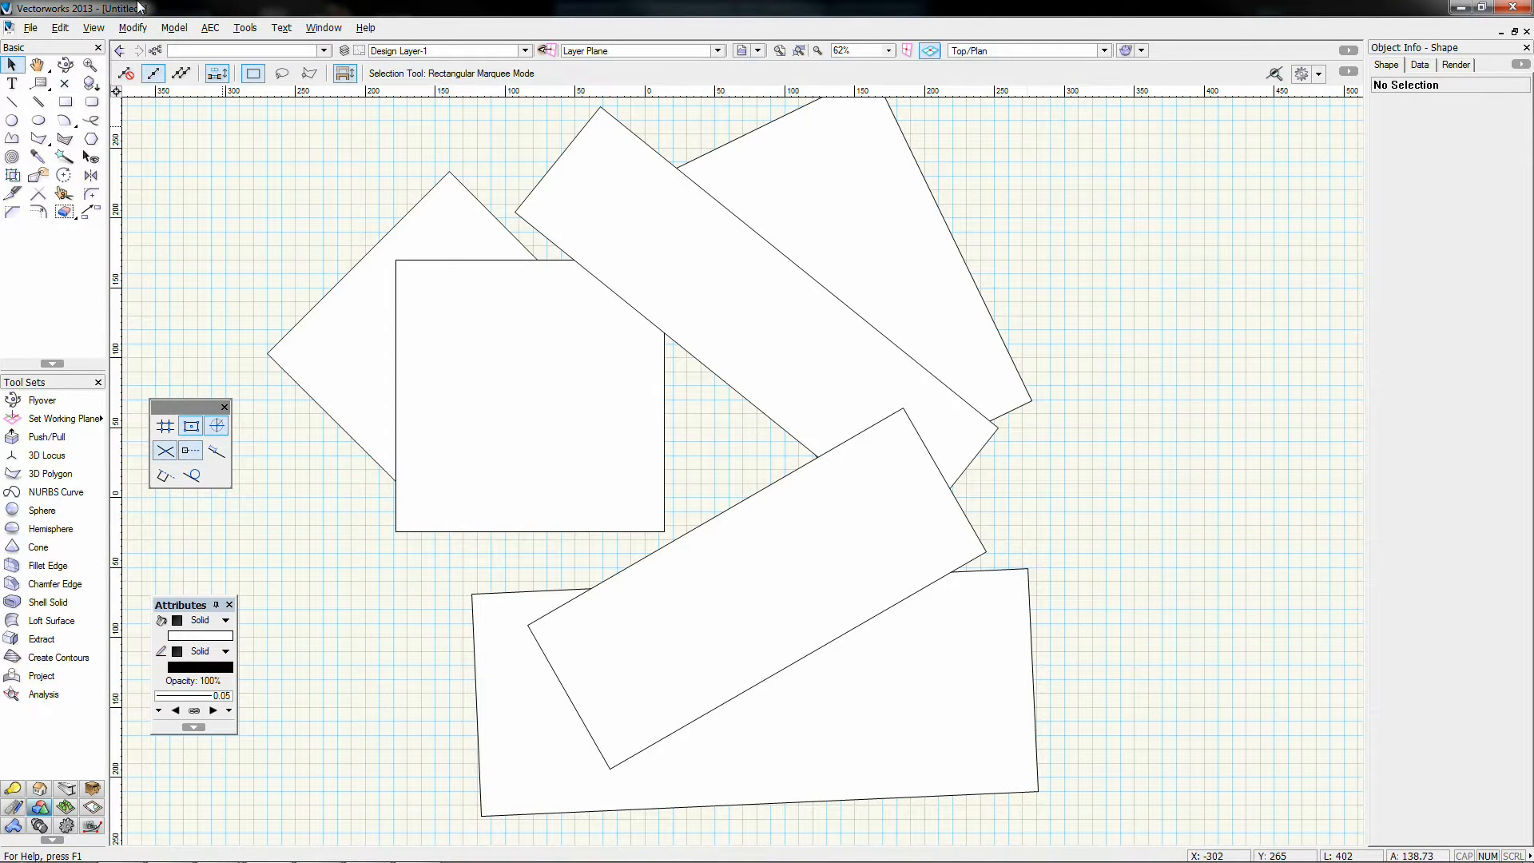
{"action": "left_click", "coordinate": [93, 27]}
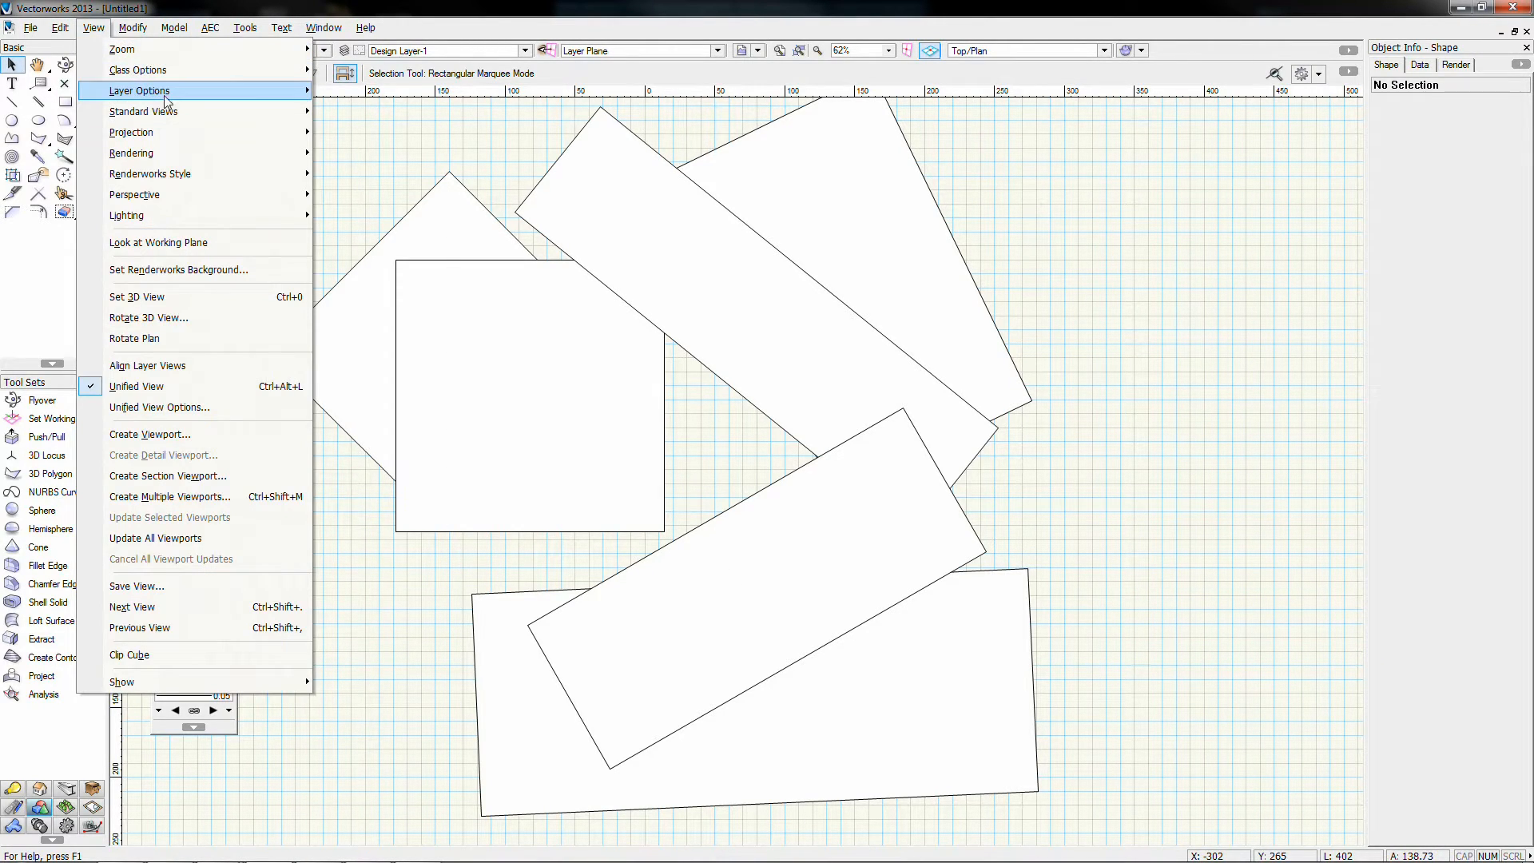
Step: Switch to Show/Snap/Modify Others and reposition four rectangles across the layers
{"action": "mouse_move", "coordinate": [166, 94]}
{"action": "left_click", "coordinate": [399, 200]}
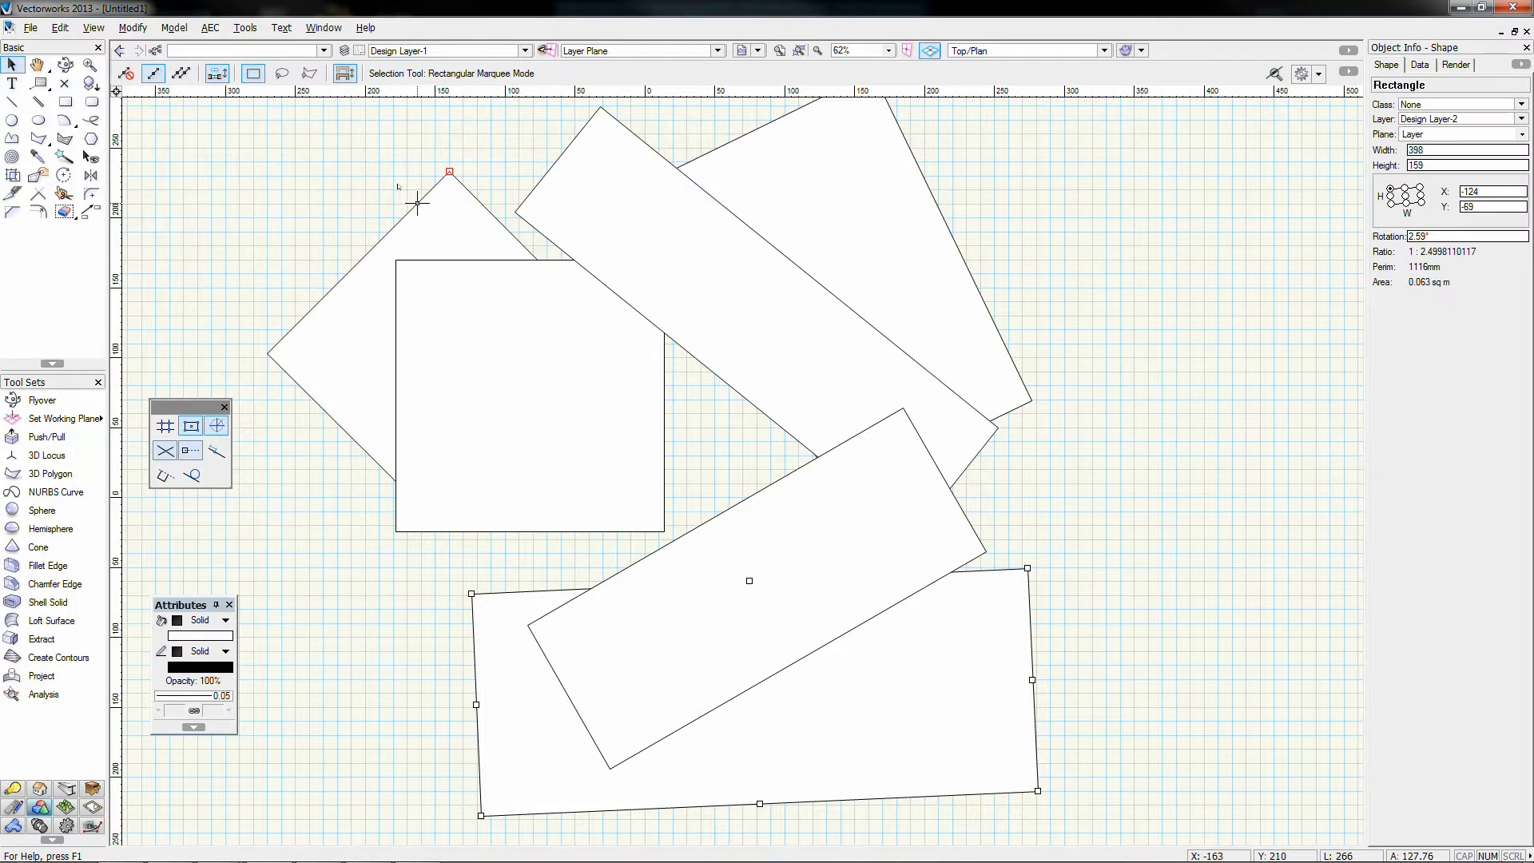
{"action": "left_click", "coordinate": [1087, 194]}
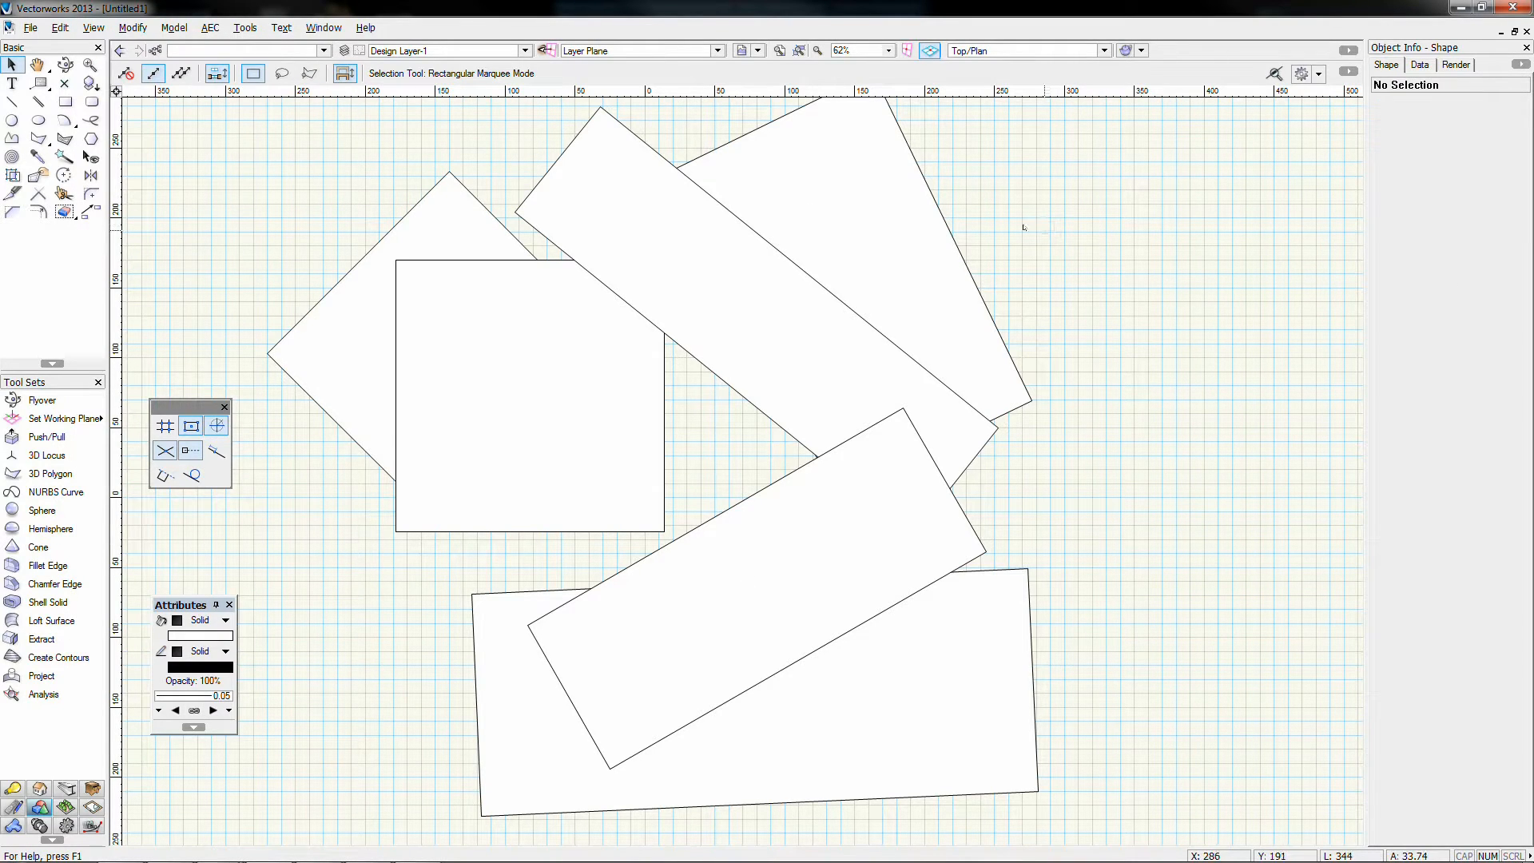
{"action": "left_click_drag", "start_coordinate": [942, 235], "coordinate": [1036, 251]}
{"action": "left_click_drag", "start_coordinate": [725, 384], "coordinate": [573, 313]}
{"action": "left_click_drag", "start_coordinate": [903, 679], "coordinate": [1045, 628]}
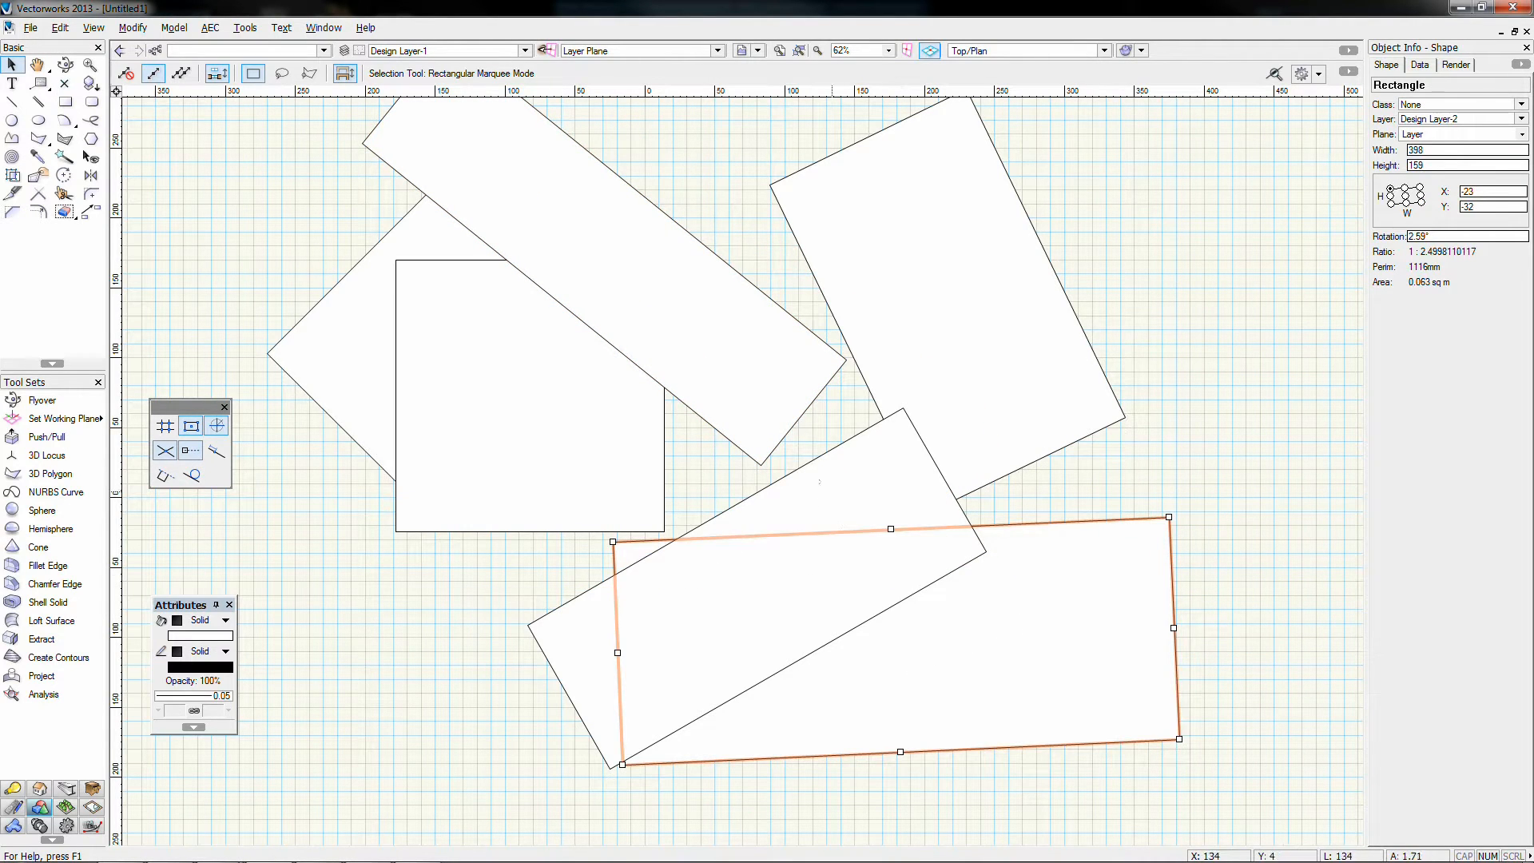
{"action": "left_click_drag", "start_coordinate": [830, 491], "coordinate": [815, 429]}
Step: Try the Active Only layer option, check Organization, then return to Show/Snap Others
{"action": "left_click", "coordinate": [94, 28]}
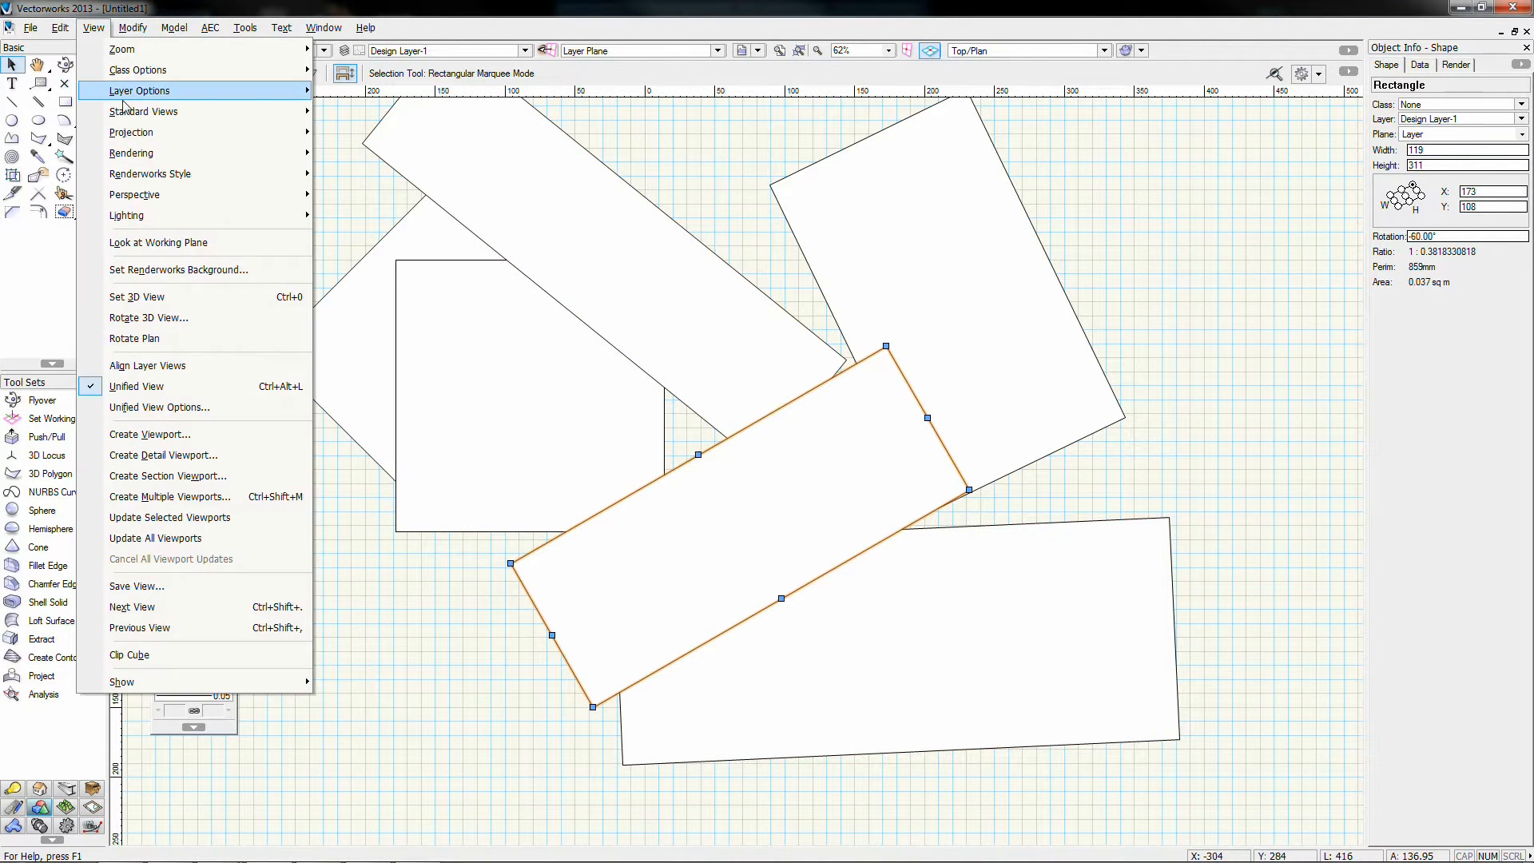
{"action": "mouse_move", "coordinate": [125, 94]}
{"action": "left_click", "coordinate": [351, 91]}
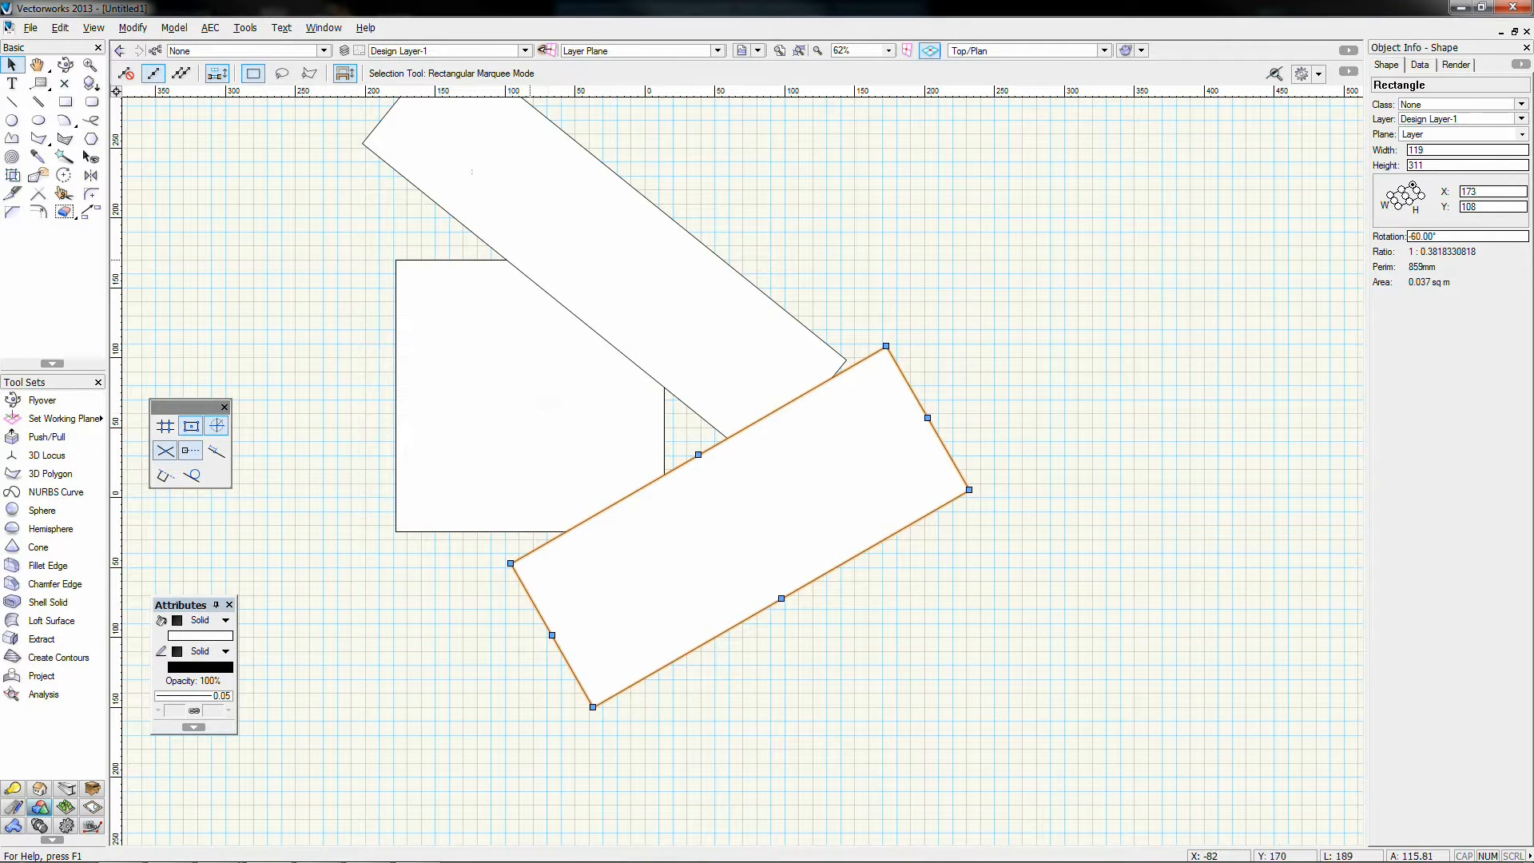
{"action": "left_click", "coordinate": [344, 50]}
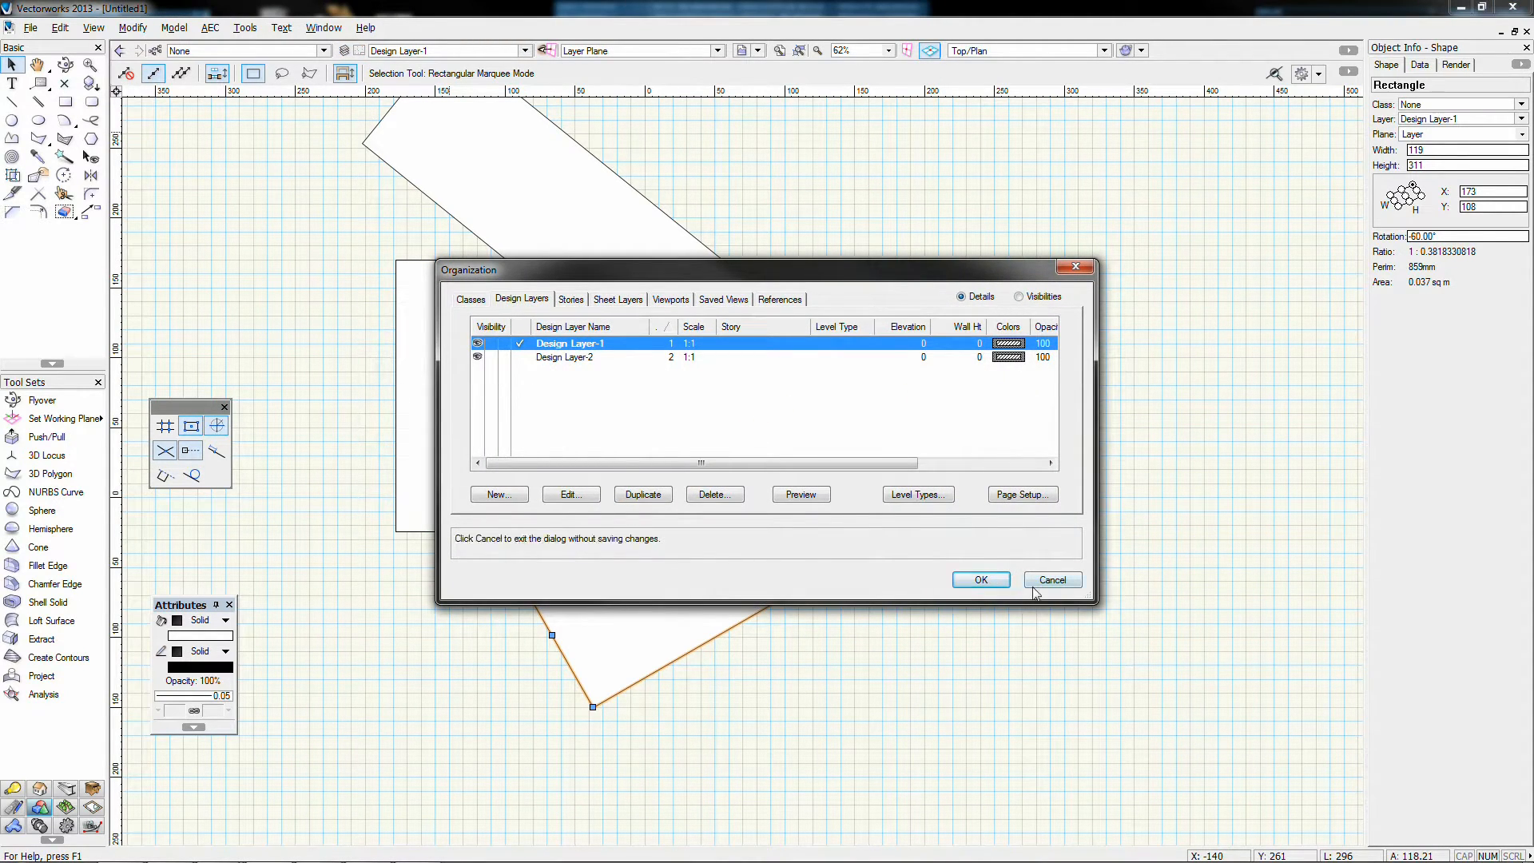
{"action": "left_click", "coordinate": [981, 579]}
{"action": "left_click", "coordinate": [94, 27]}
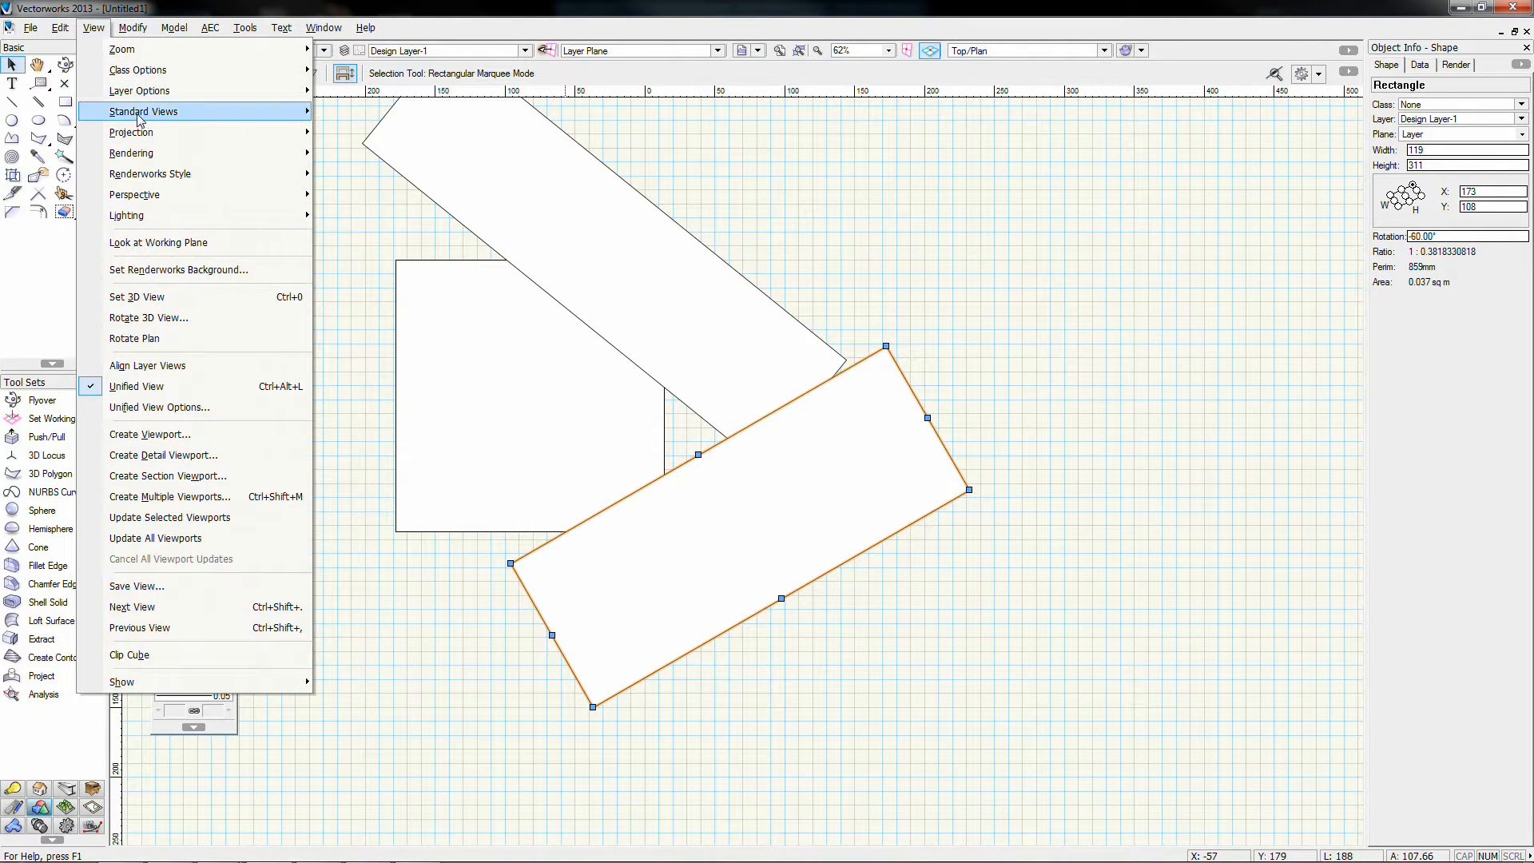
{"action": "mouse_move", "coordinate": [163, 92]}
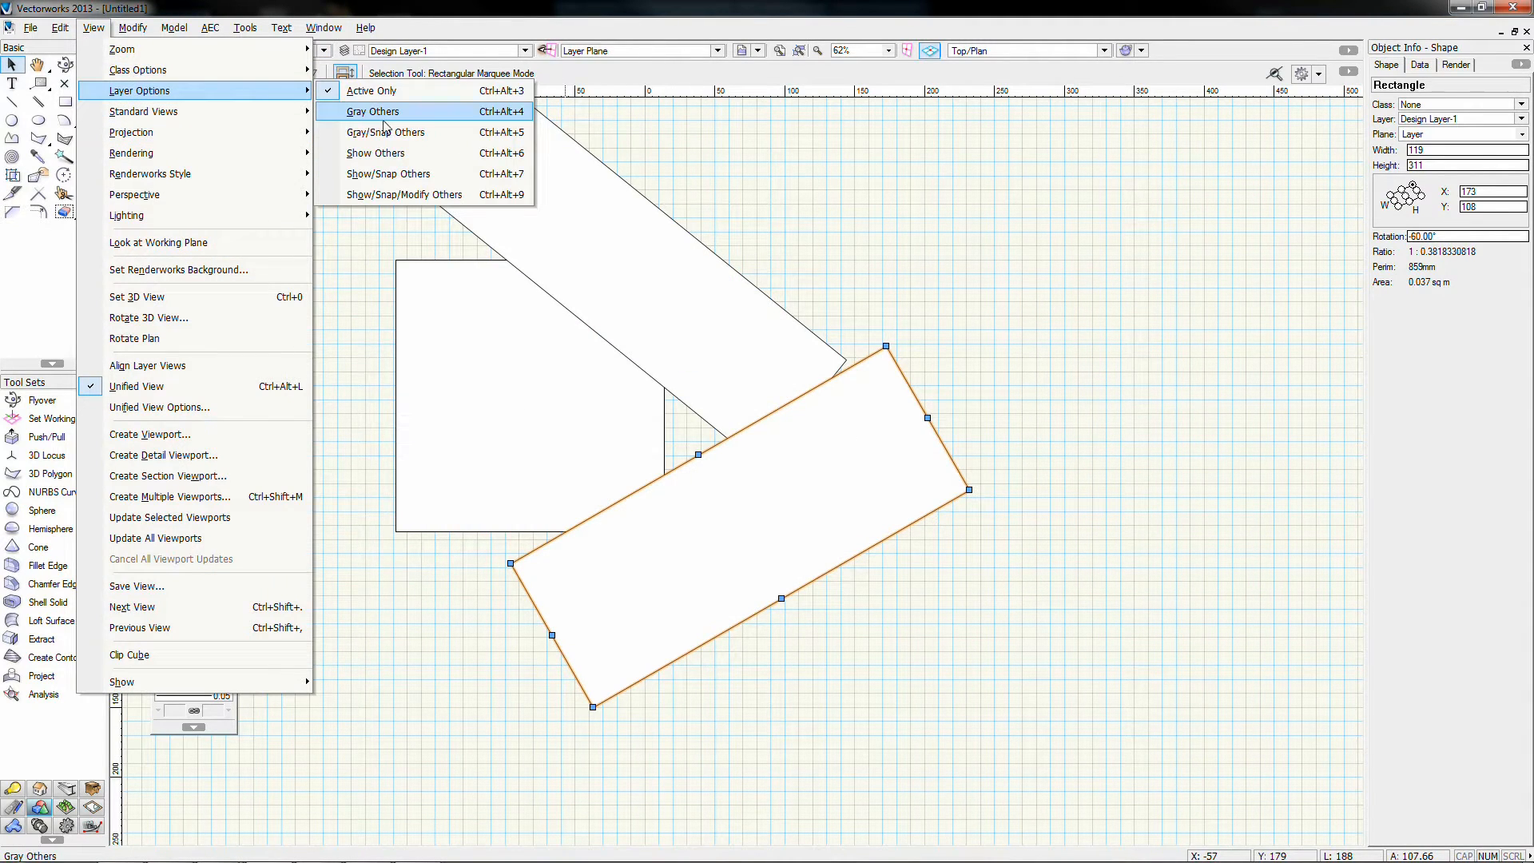
{"action": "left_click", "coordinate": [381, 181]}
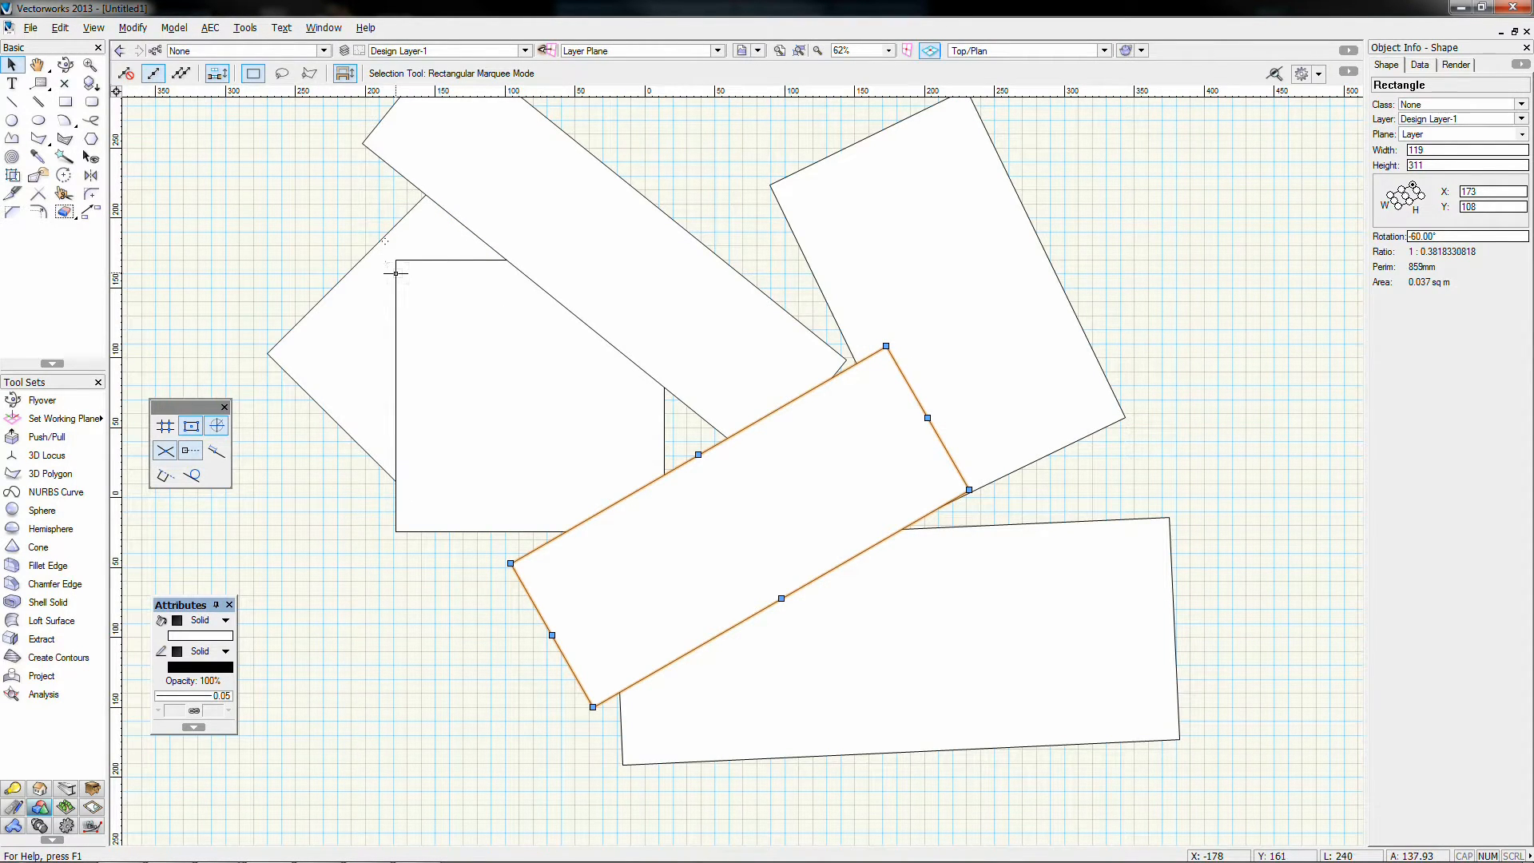
Step: Zoom out, marquee-select Design Layer-1's three rectangles and delete them
{"action": "left_click", "coordinate": [699, 171]}
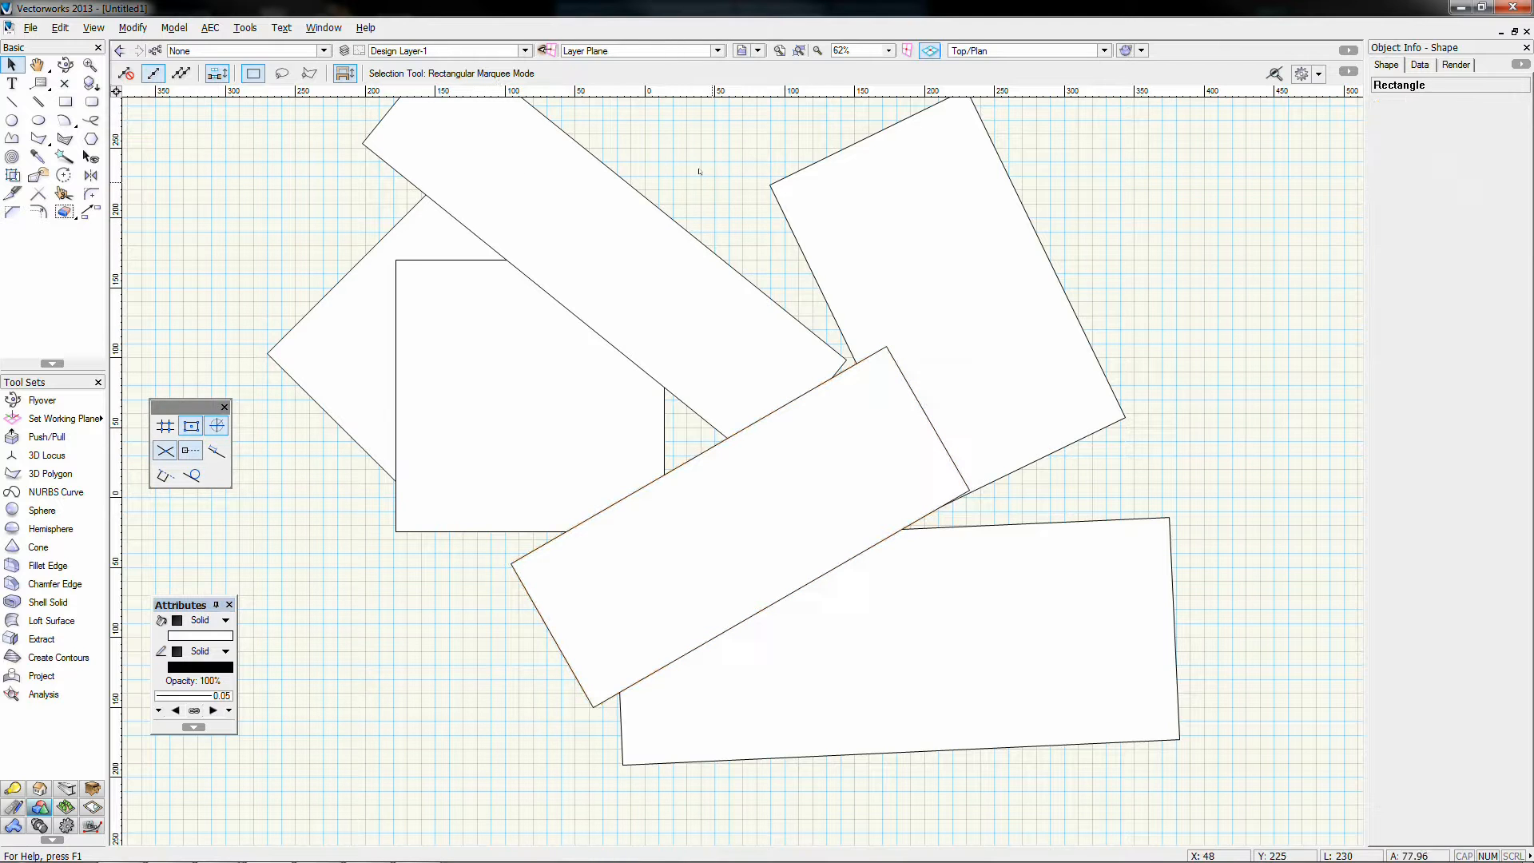
{"action": "middle_click_drag", "start_coordinate": [699, 171], "coordinate": [701, 206]}
{"action": "scroll", "coordinate": [702, 207], "scroll_direction": "down", "scroll_amount": 1}
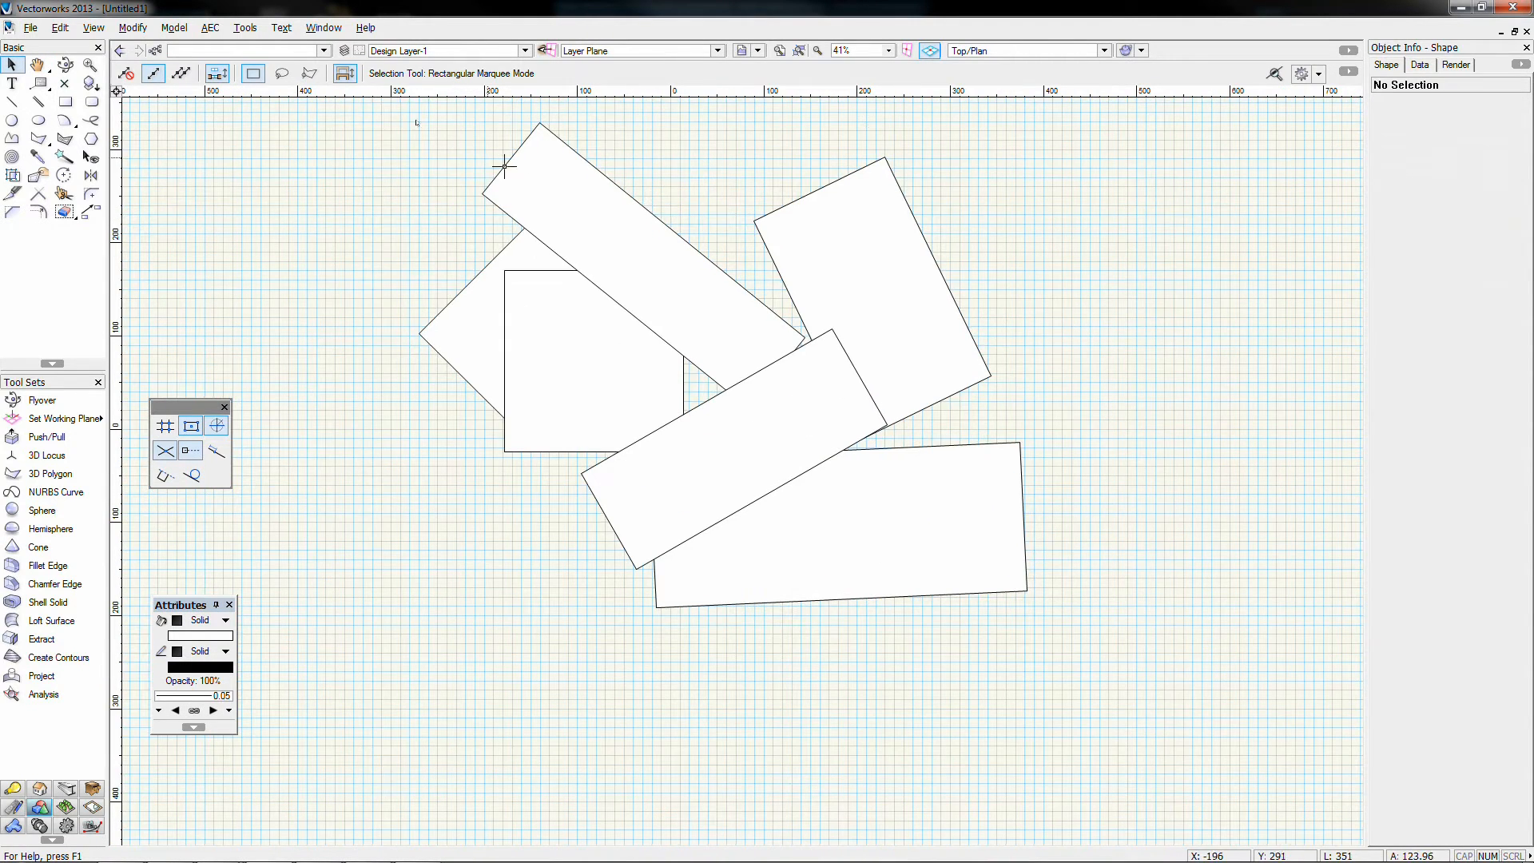
{"action": "left_click_drag", "start_coordinate": [375, 102], "coordinate": [1116, 671]}
{"action": "key", "text": "Delete"}
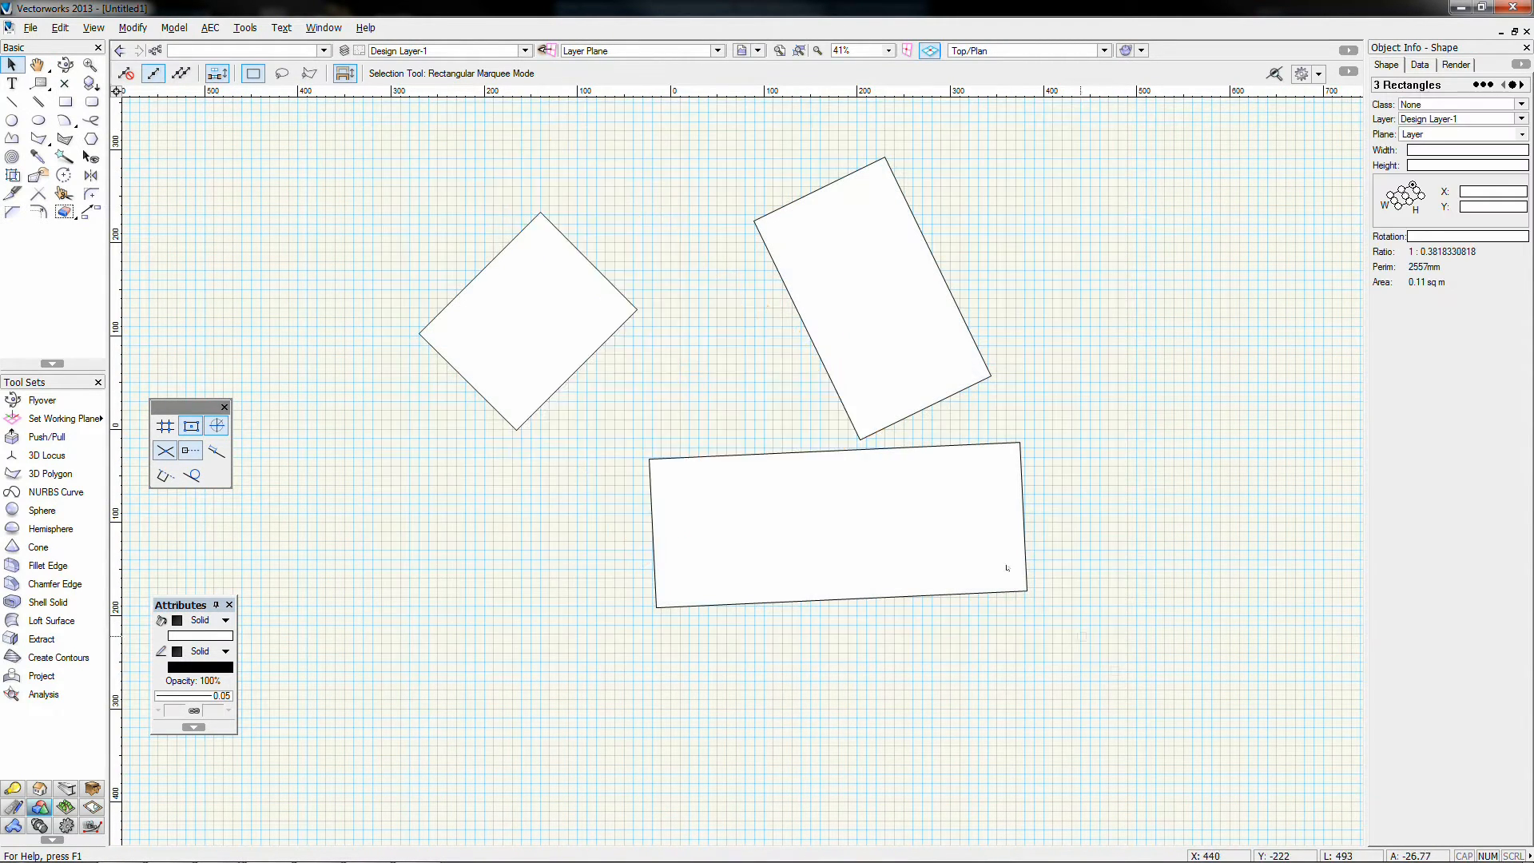
{"action": "left_click", "coordinate": [387, 49]}
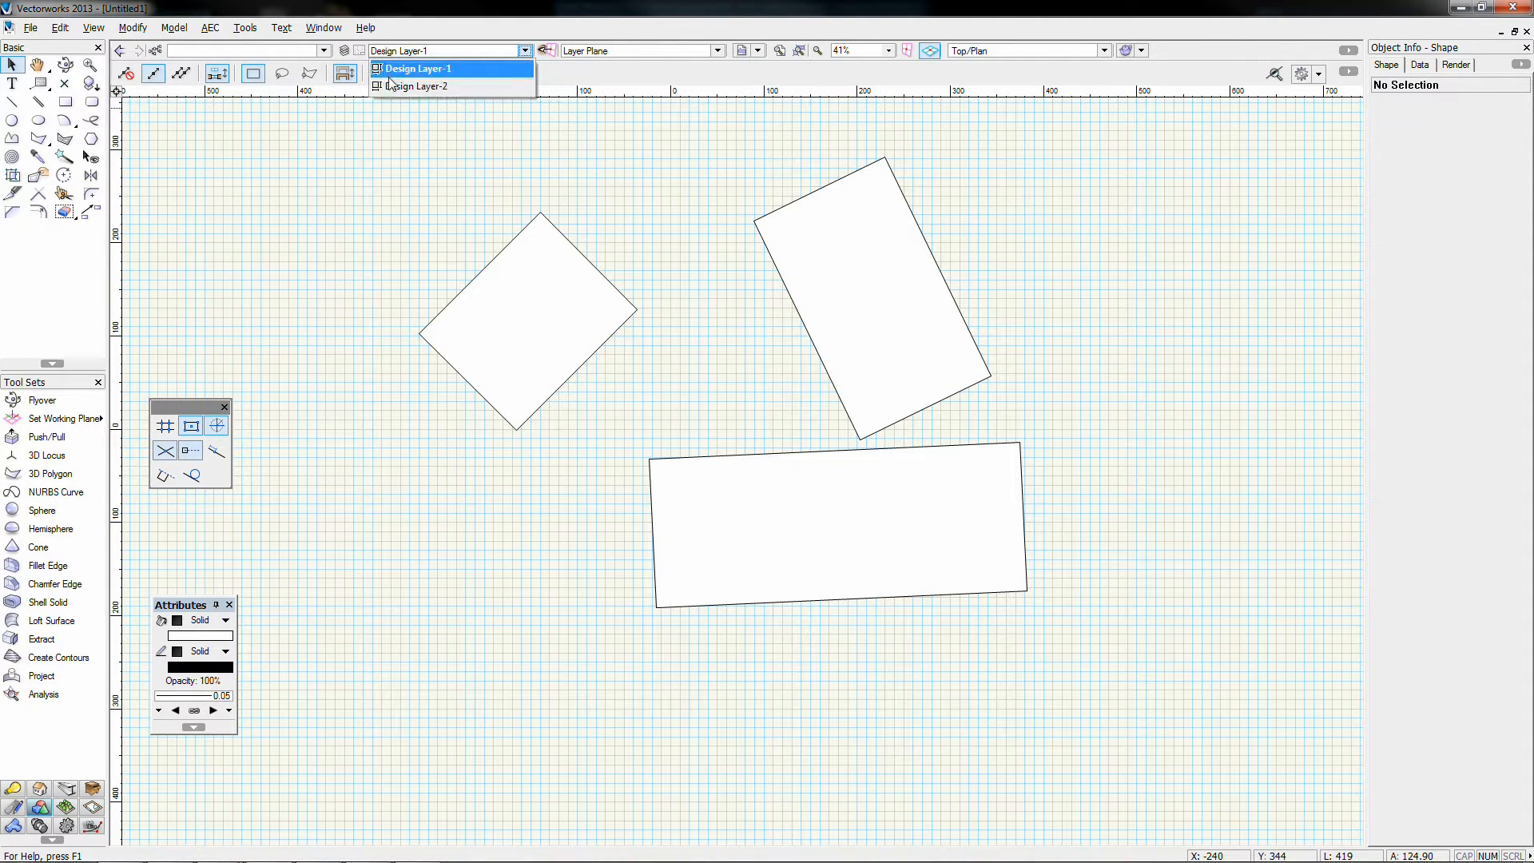
Step: Make Design Layer-2 the active layer and rename Design Layer-1 to Floor
{"action": "left_click", "coordinate": [400, 72]}
{"action": "left_click", "coordinate": [345, 50]}
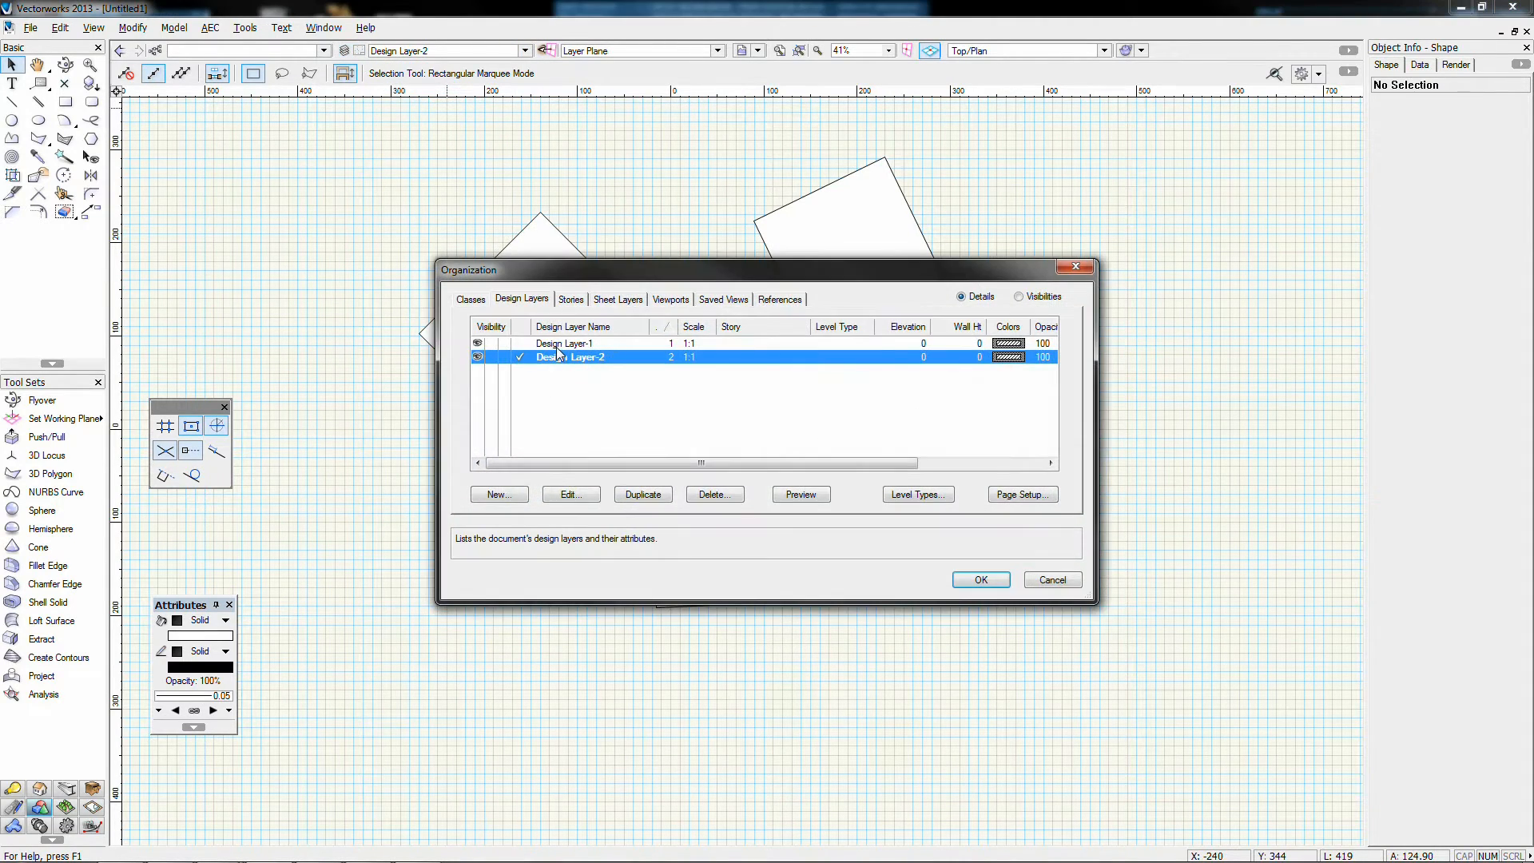
{"action": "double_click", "coordinate": [559, 344]}
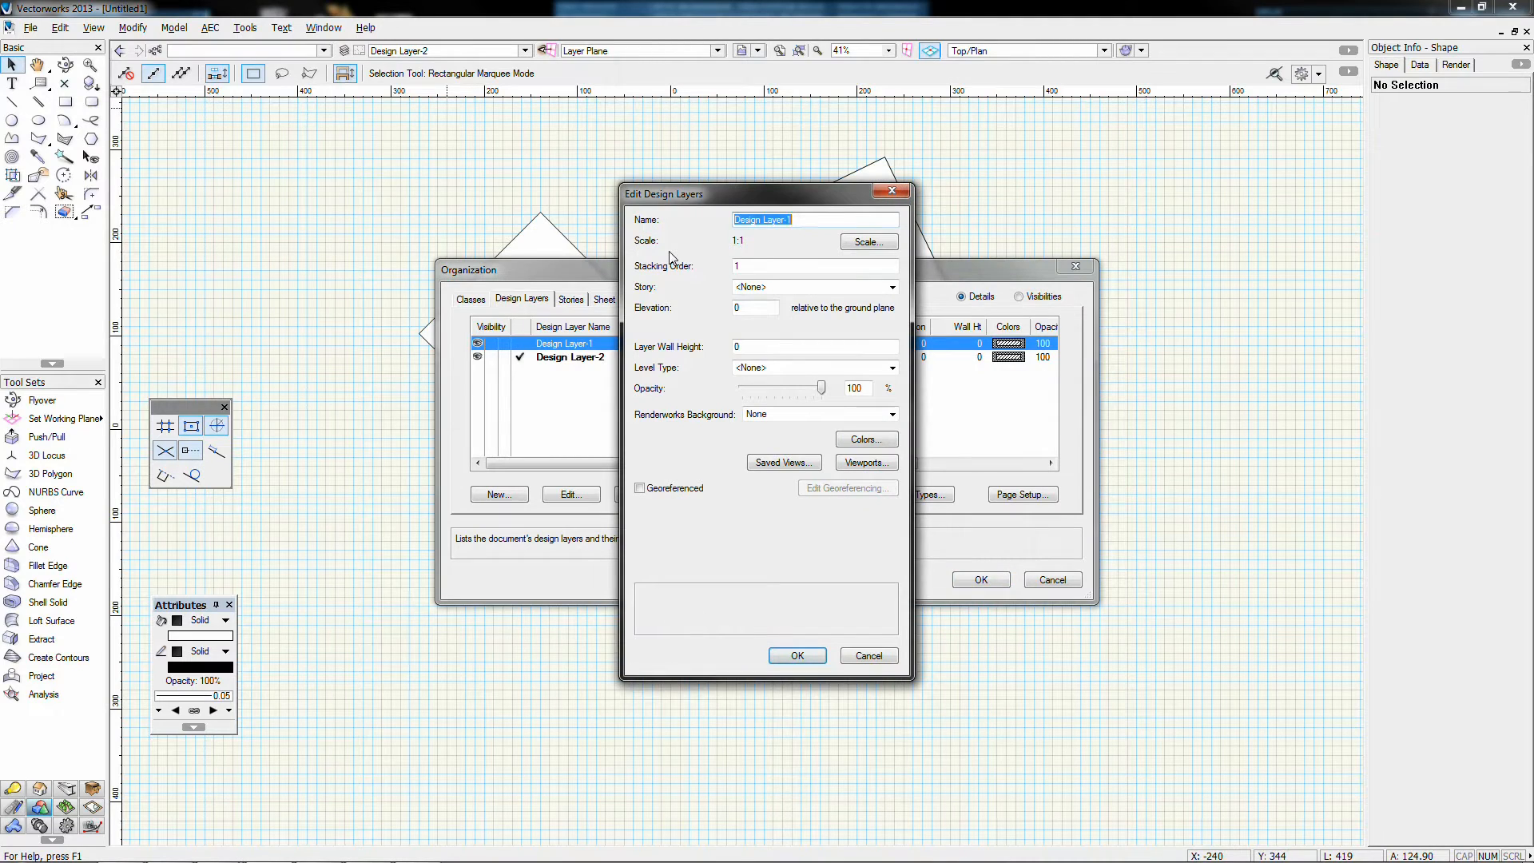
{"action": "type", "text": "W"}
{"action": "left_click", "coordinate": [797, 655]}
Step: Rename Design Layer-2 to Walls, then delete the three remaining rectangles
{"action": "double_click", "coordinate": [557, 357]}
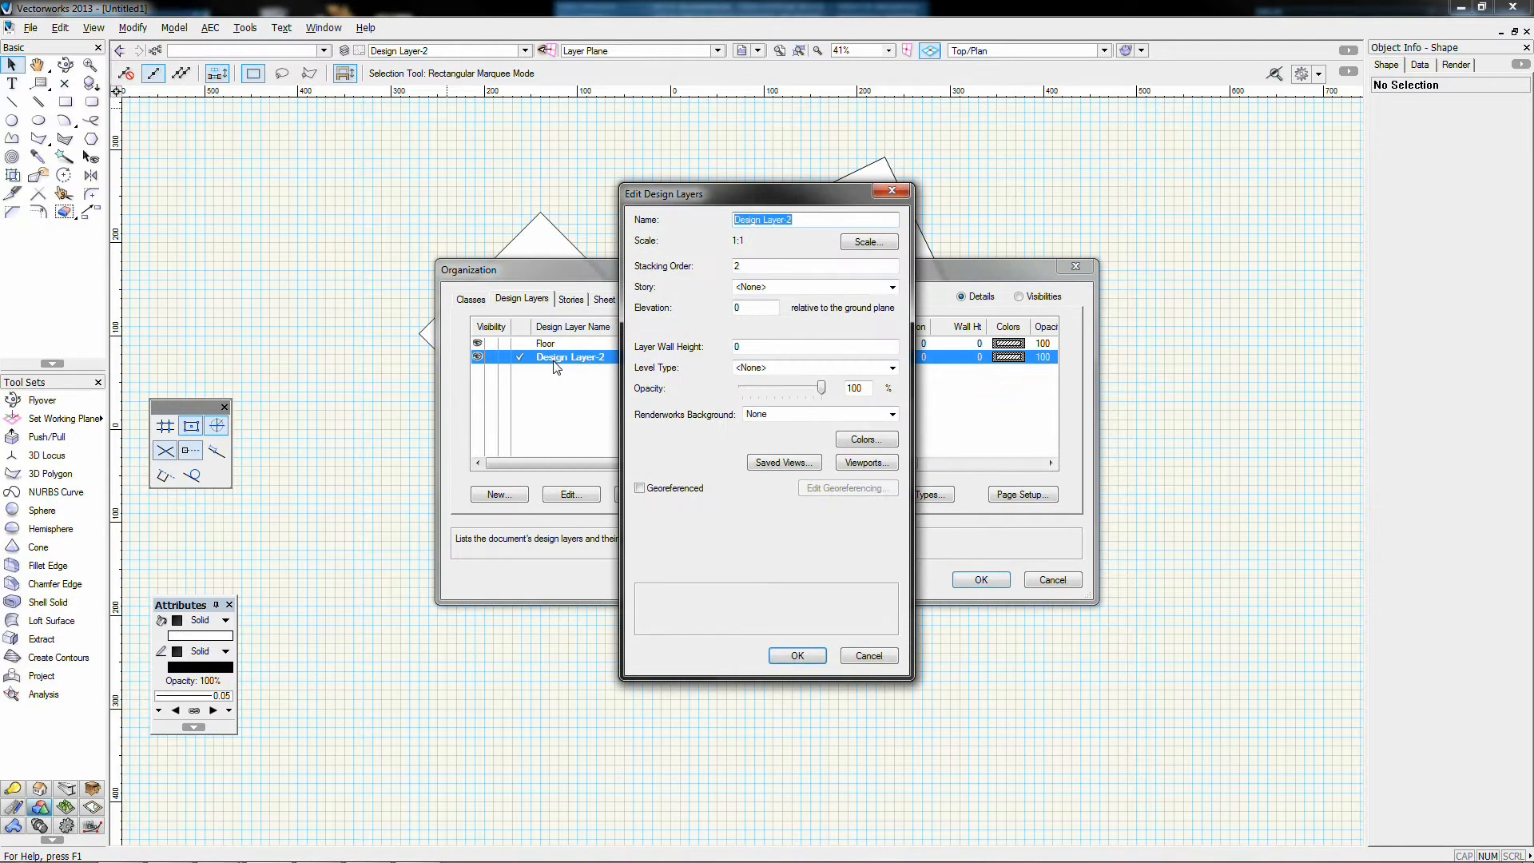
{"action": "type", "text": "Walls"}
{"action": "left_click", "coordinate": [797, 655]}
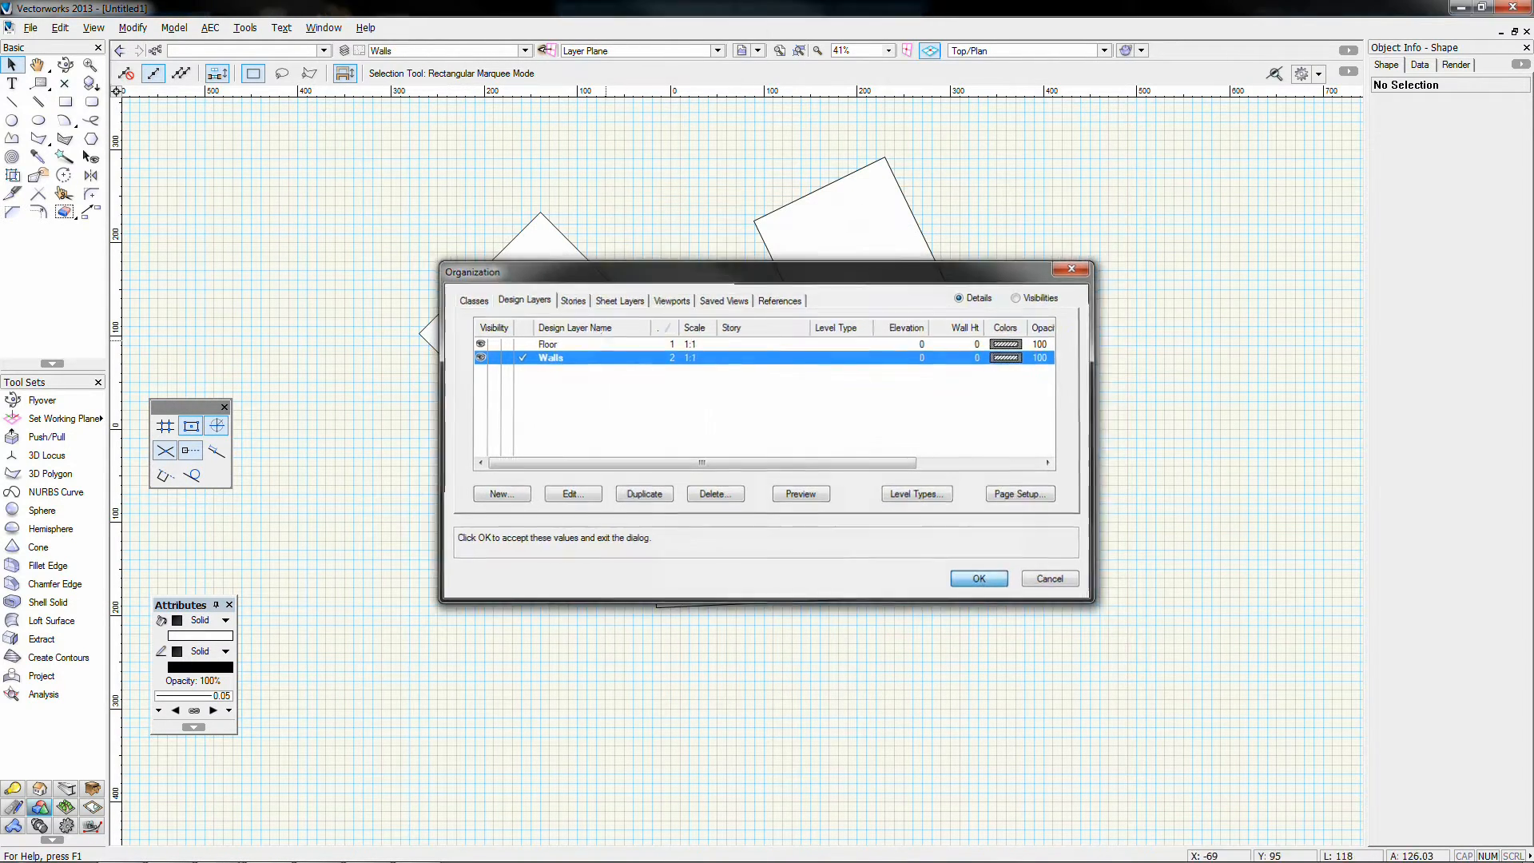
{"action": "left_click", "coordinate": [978, 579]}
{"action": "left_click_drag", "start_coordinate": [396, 117], "coordinate": [1102, 644]}
{"action": "key", "text": "Delete"}
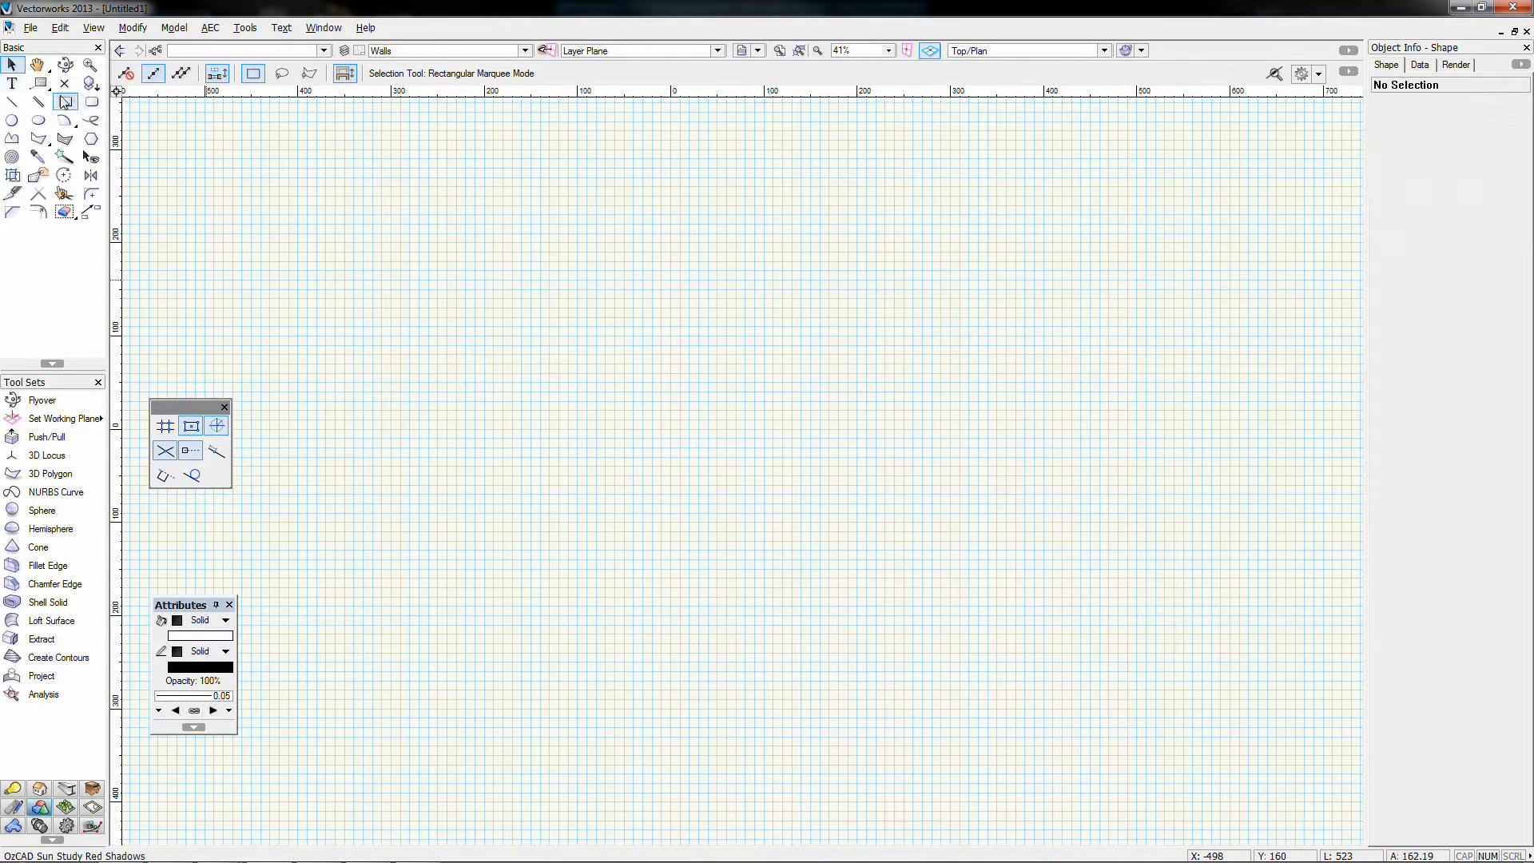
Step: Draw four thin three-point rectangles as the left, bottom, right and top walls of a square
{"action": "left_click", "coordinate": [65, 102]}
{"action": "left_click", "coordinate": [426, 186]}
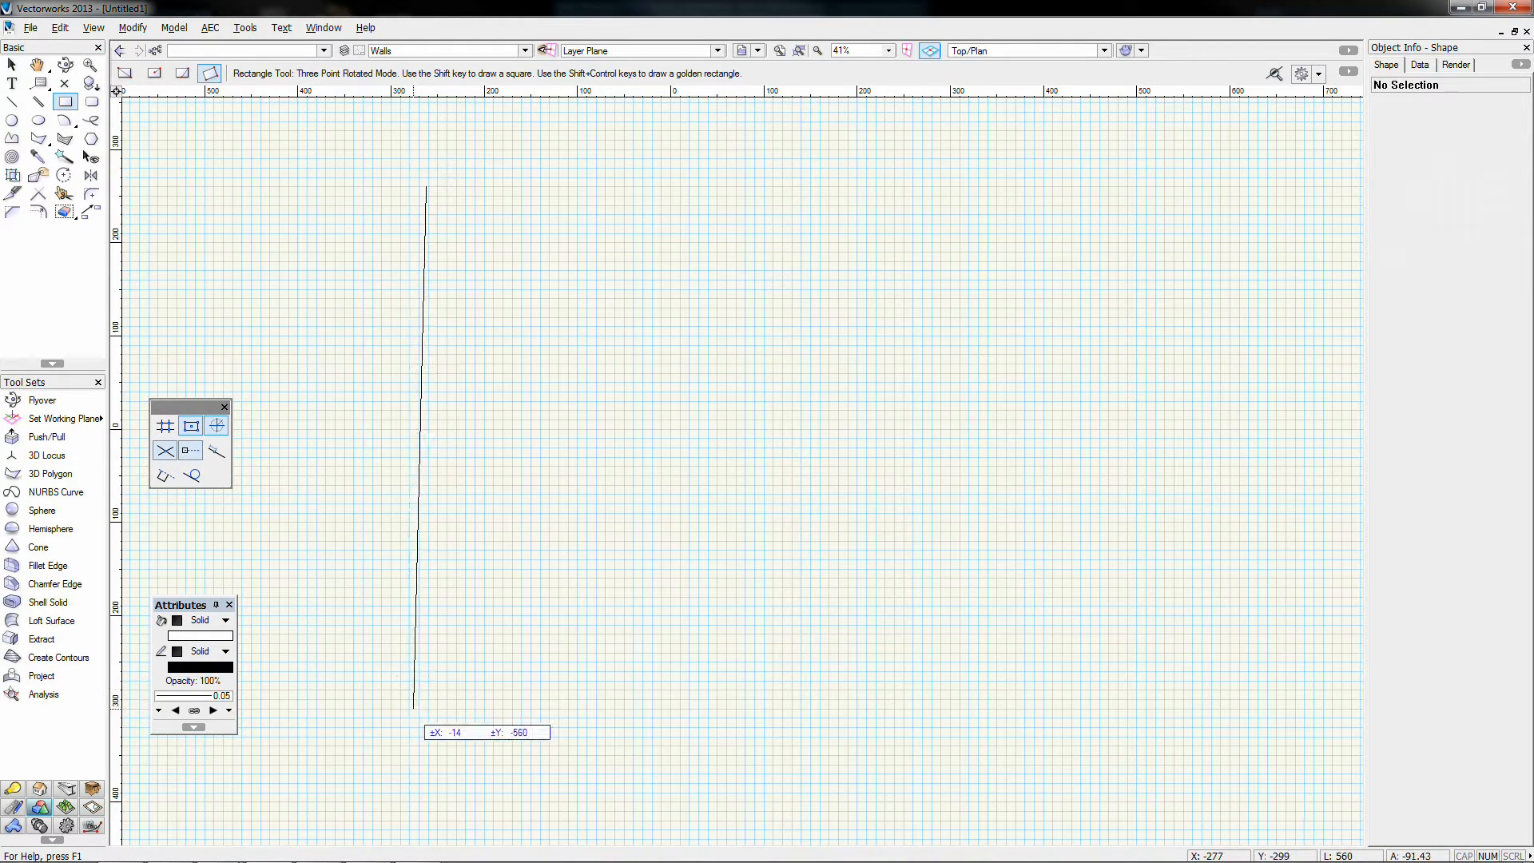
{"action": "left_click", "coordinate": [425, 717]}
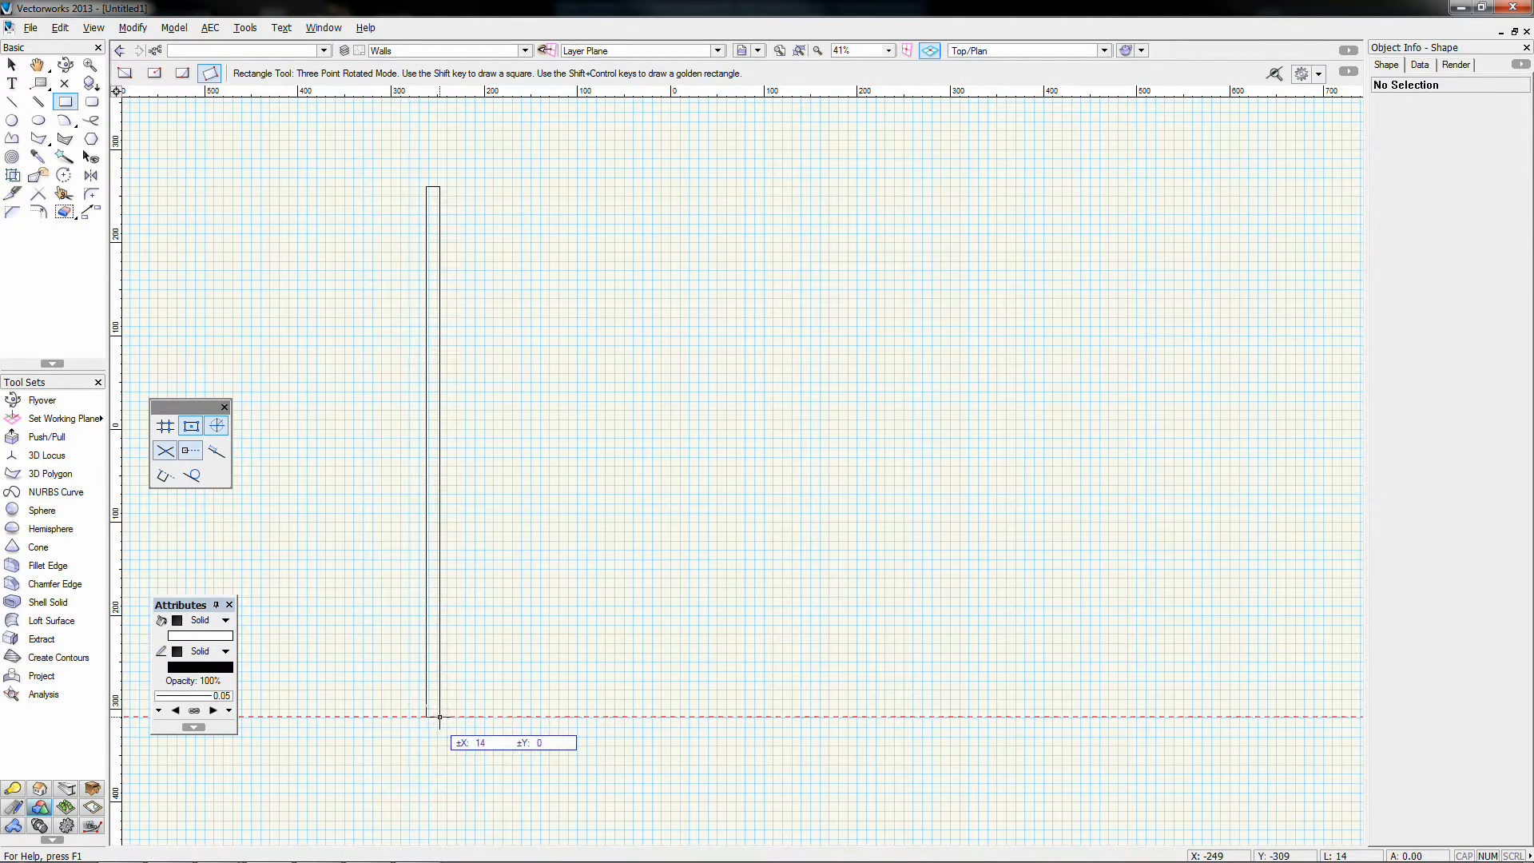
{"action": "left_click", "coordinate": [440, 717]}
{"action": "left_click", "coordinate": [439, 717]}
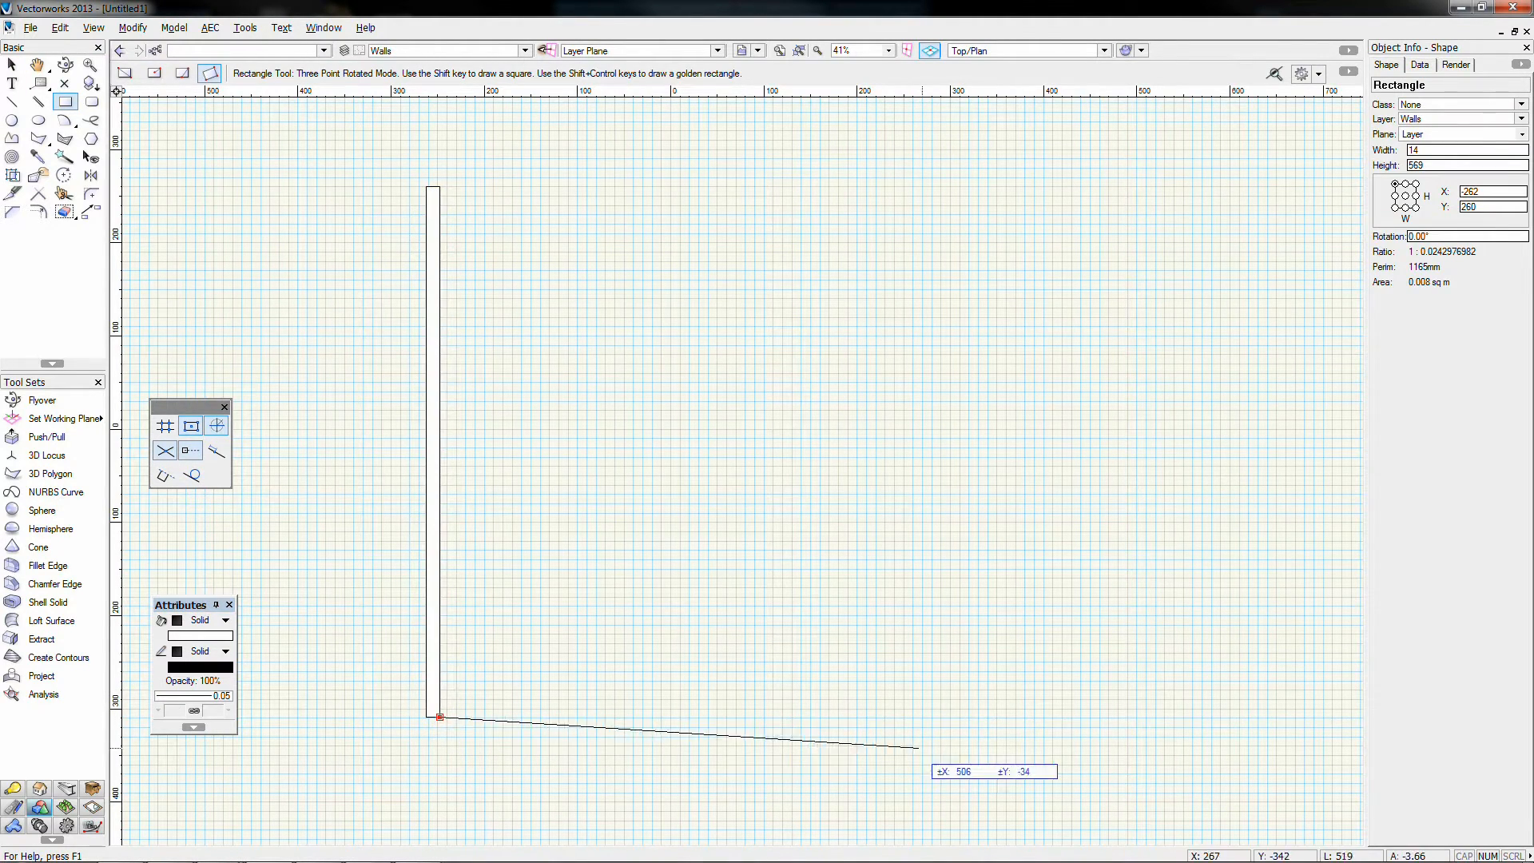
{"action": "left_click", "coordinate": [978, 717]}
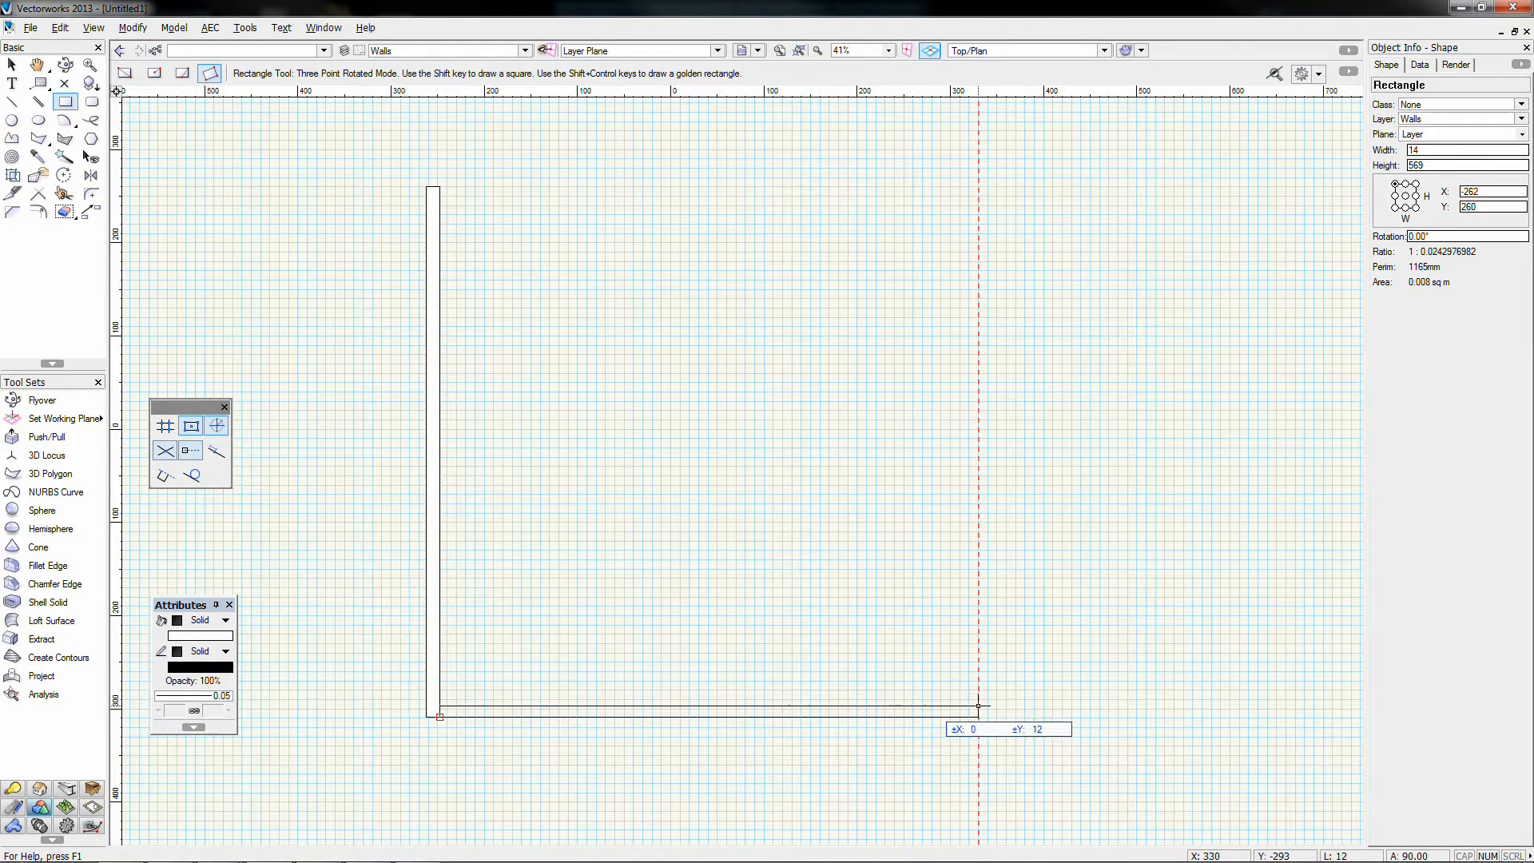
{"action": "left_click", "coordinate": [976, 700]}
{"action": "left_click", "coordinate": [977, 699]}
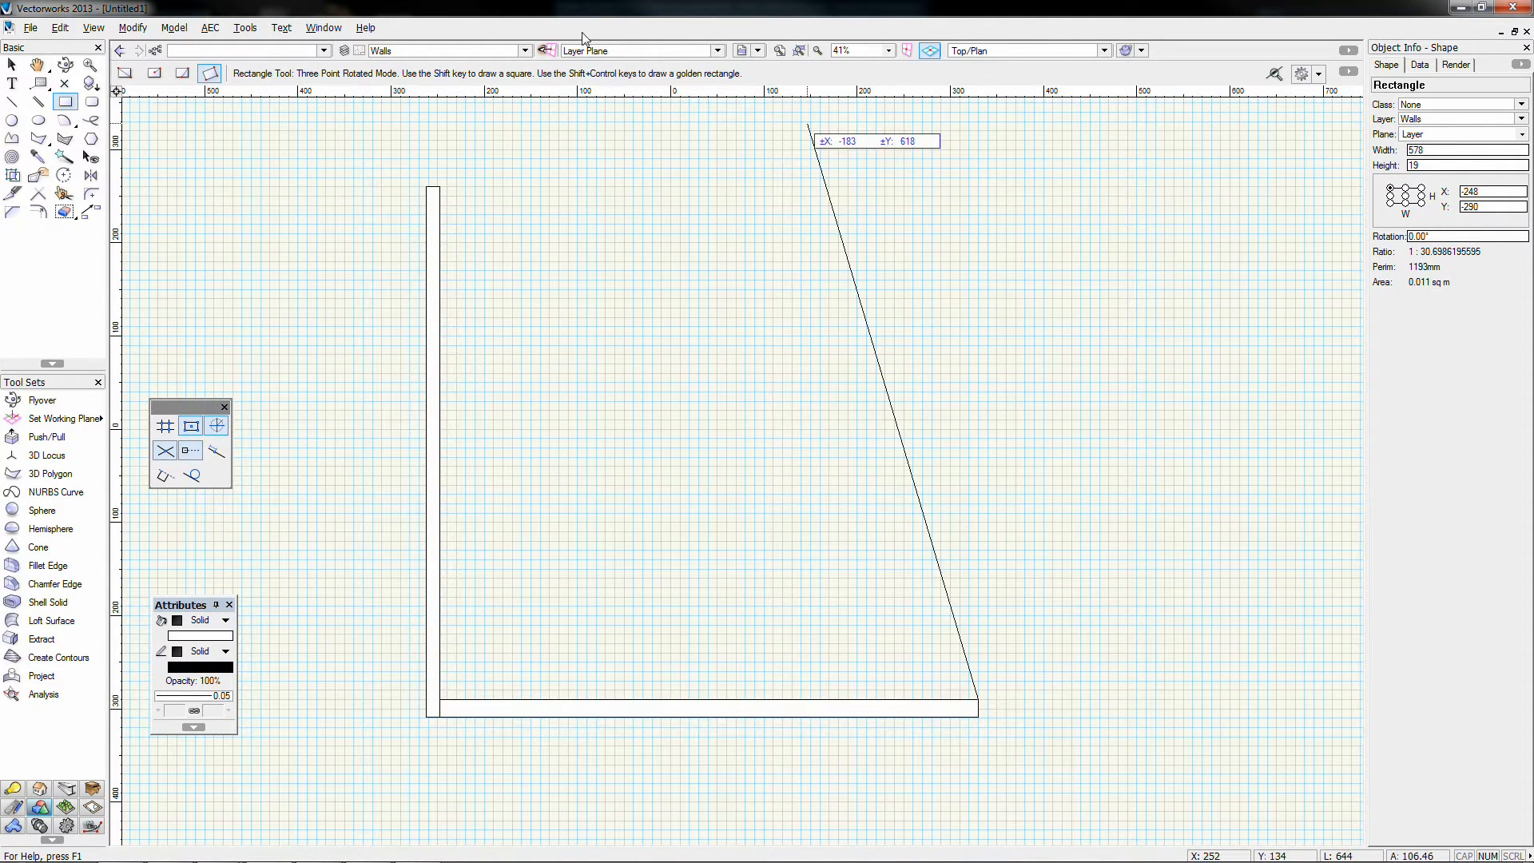
{"action": "mouse_move", "coordinate": [439, 186]}
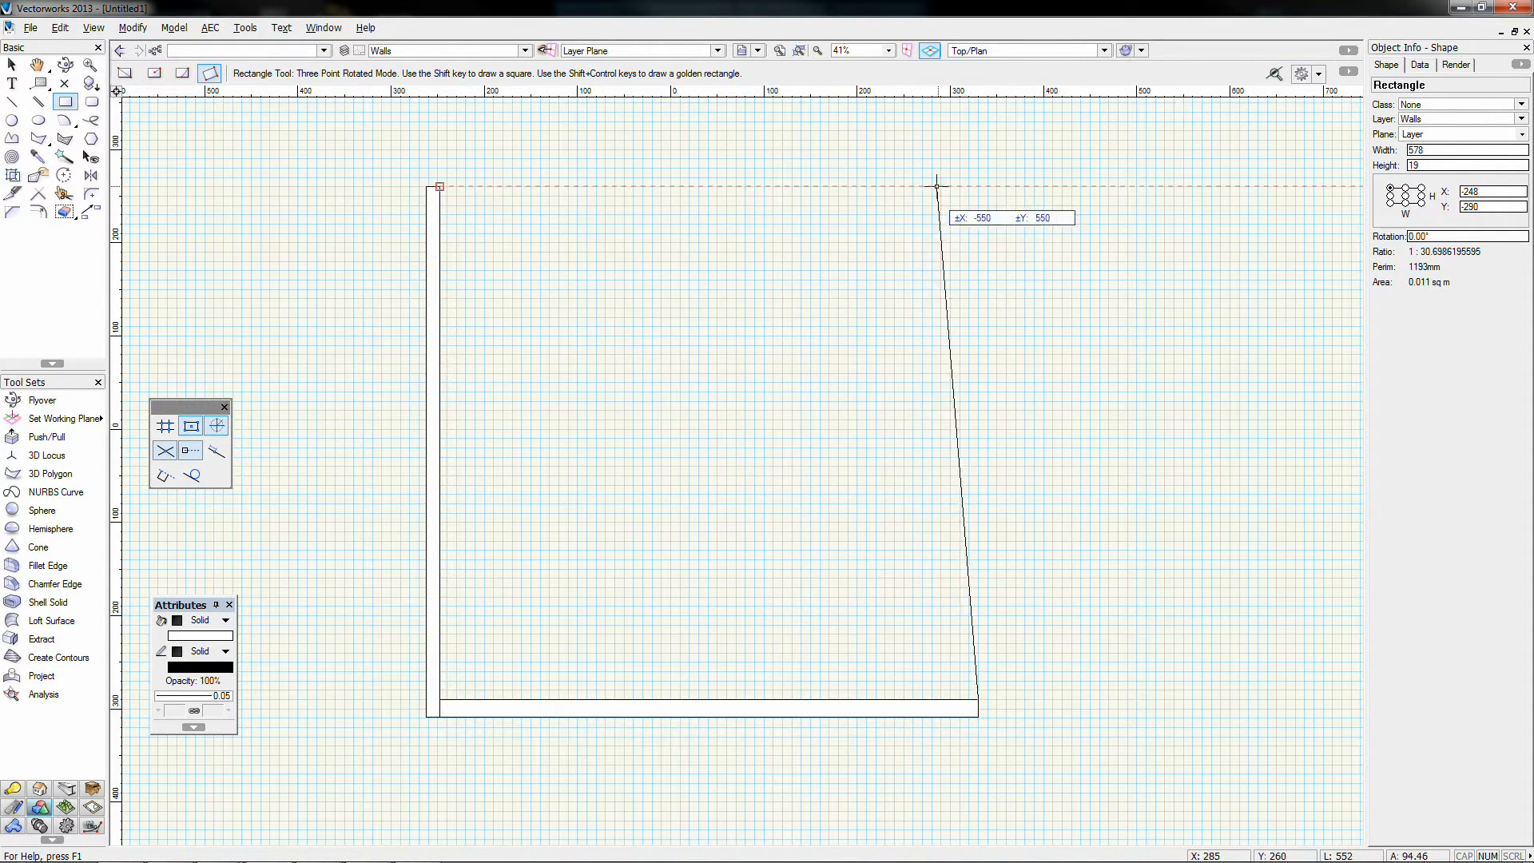
{"action": "left_click", "coordinate": [978, 186]}
{"action": "left_click", "coordinate": [958, 187]}
{"action": "left_click", "coordinate": [959, 186]}
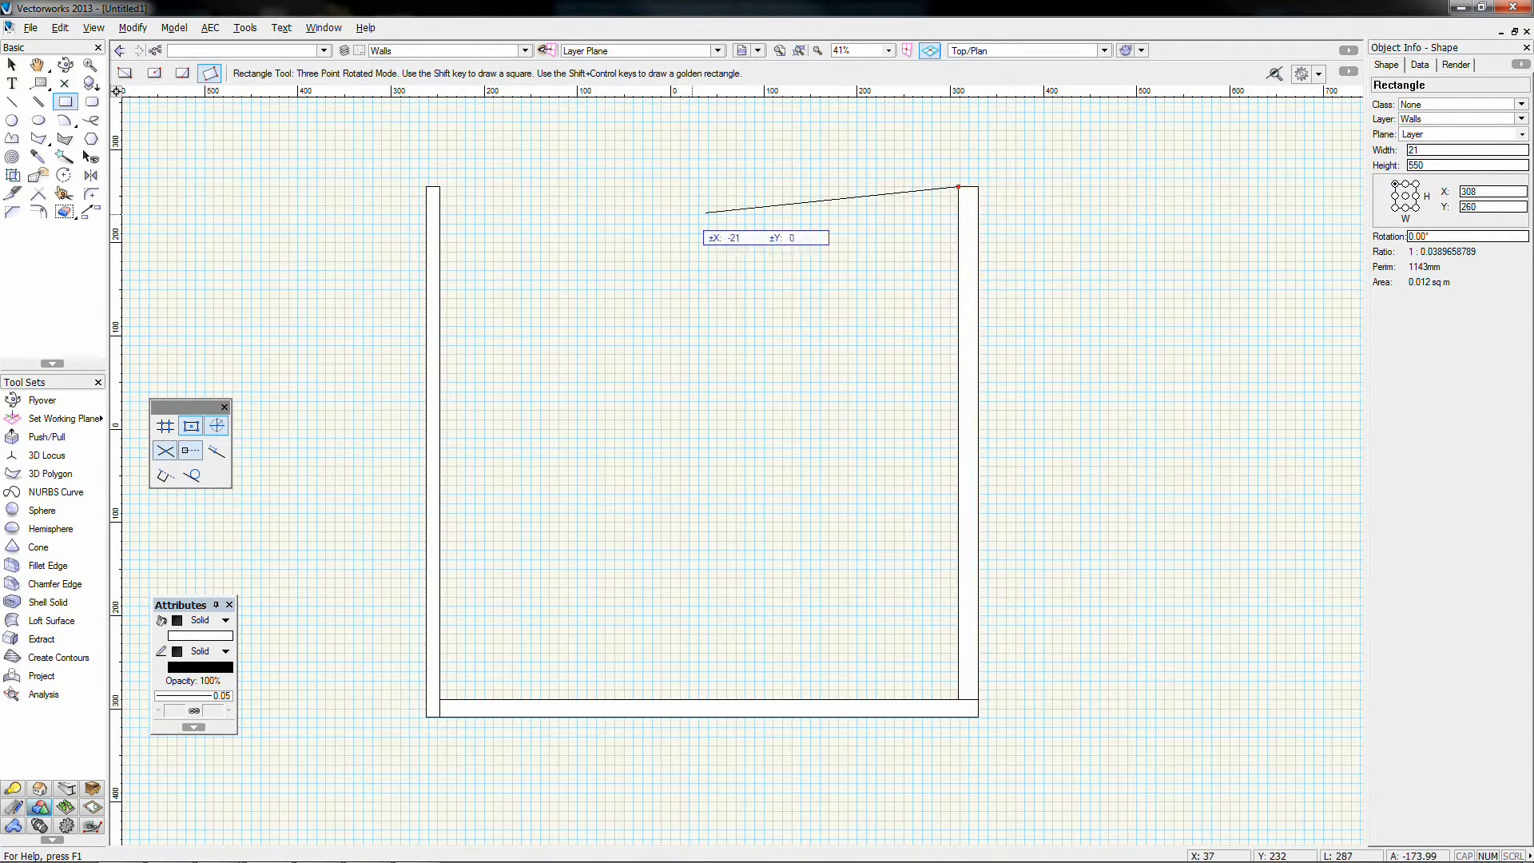
{"action": "left_click", "coordinate": [439, 186]}
{"action": "left_click", "coordinate": [439, 213]}
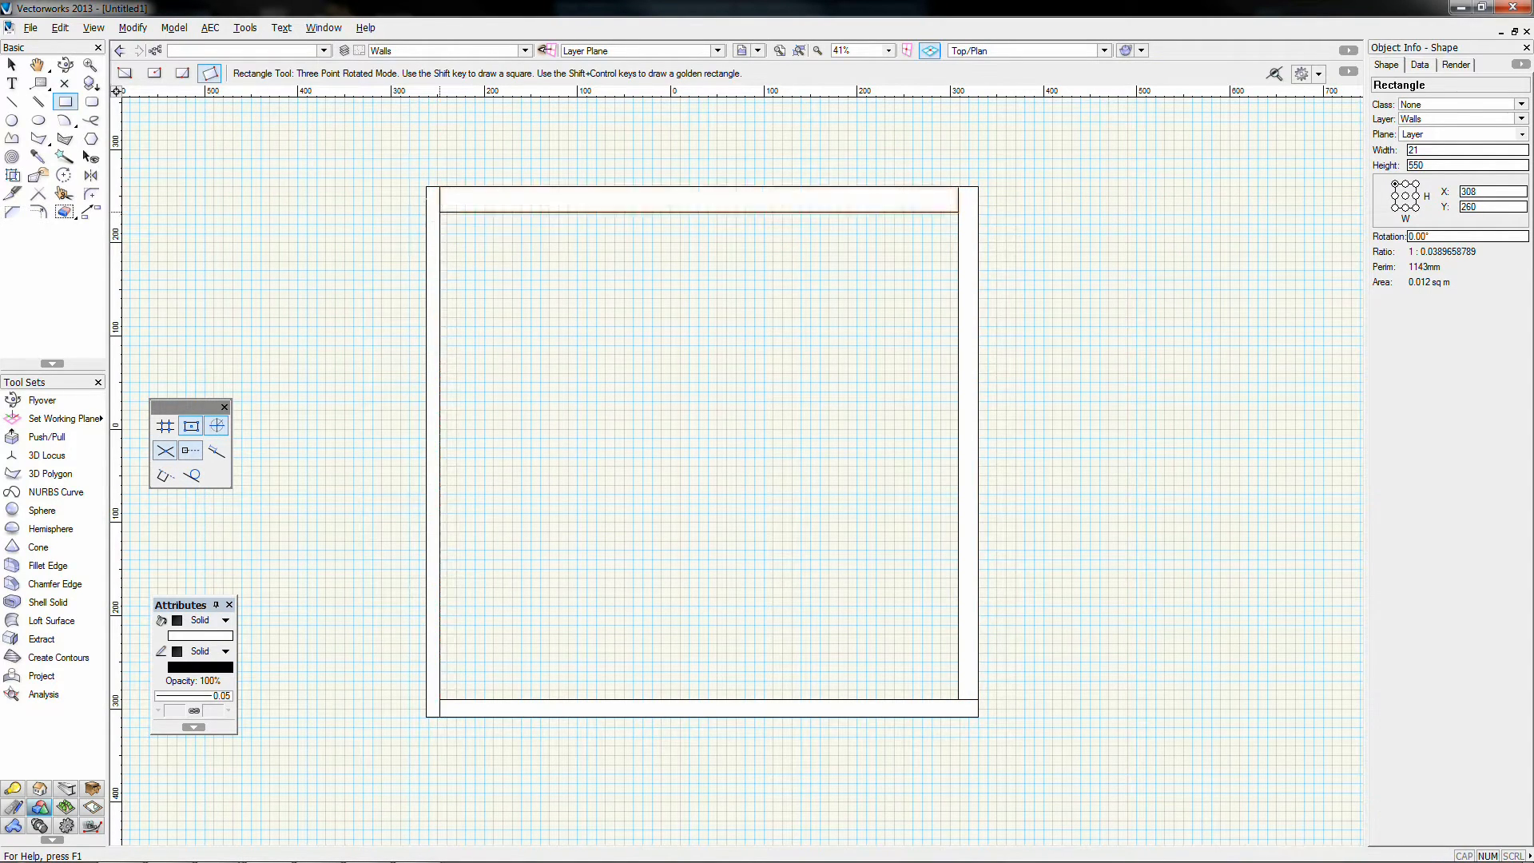
Step: Select the four wall rectangles and extrude them into wall solids
{"action": "left_click", "coordinate": [12, 63]}
{"action": "left_click_drag", "start_coordinate": [469, 238], "coordinate": [332, 156]}
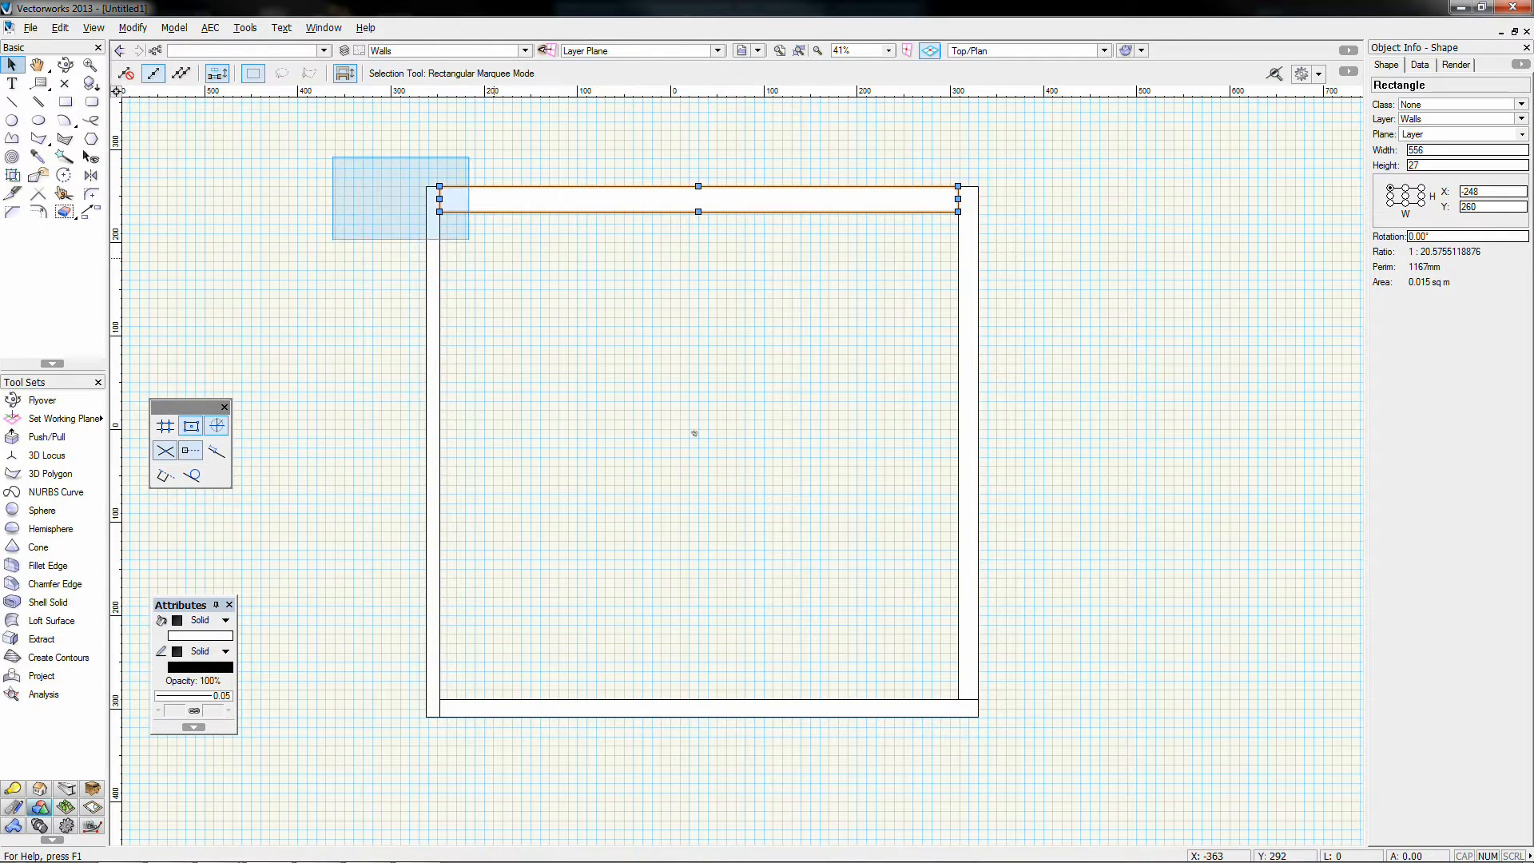
{"action": "left_click_drag", "start_coordinate": [694, 433], "coordinate": [1077, 768]}
{"action": "key", "text": "ctrl+e"}
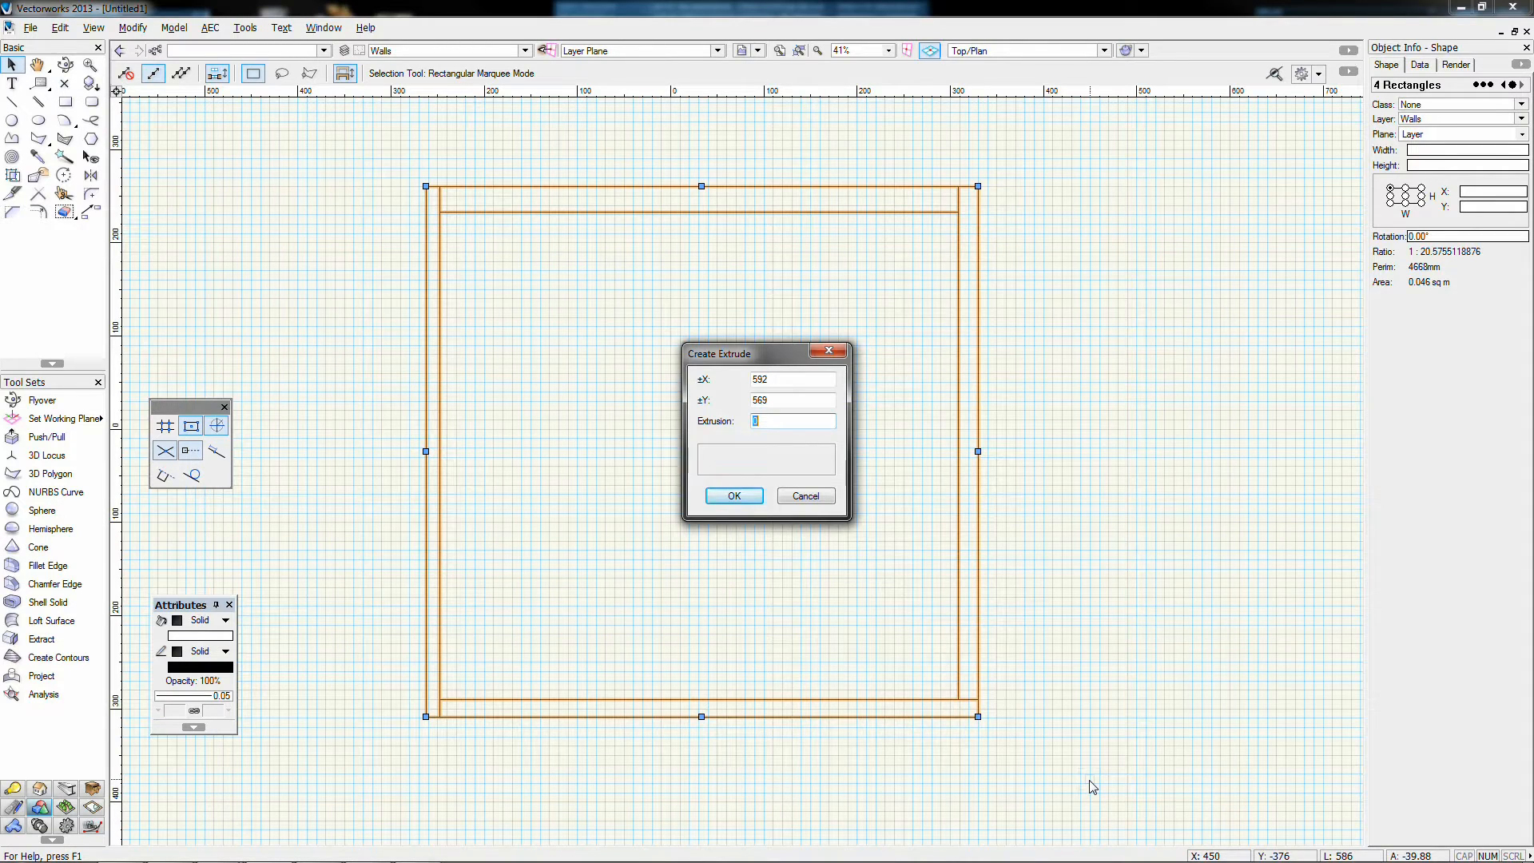
{"action": "key", "text": "Return"}
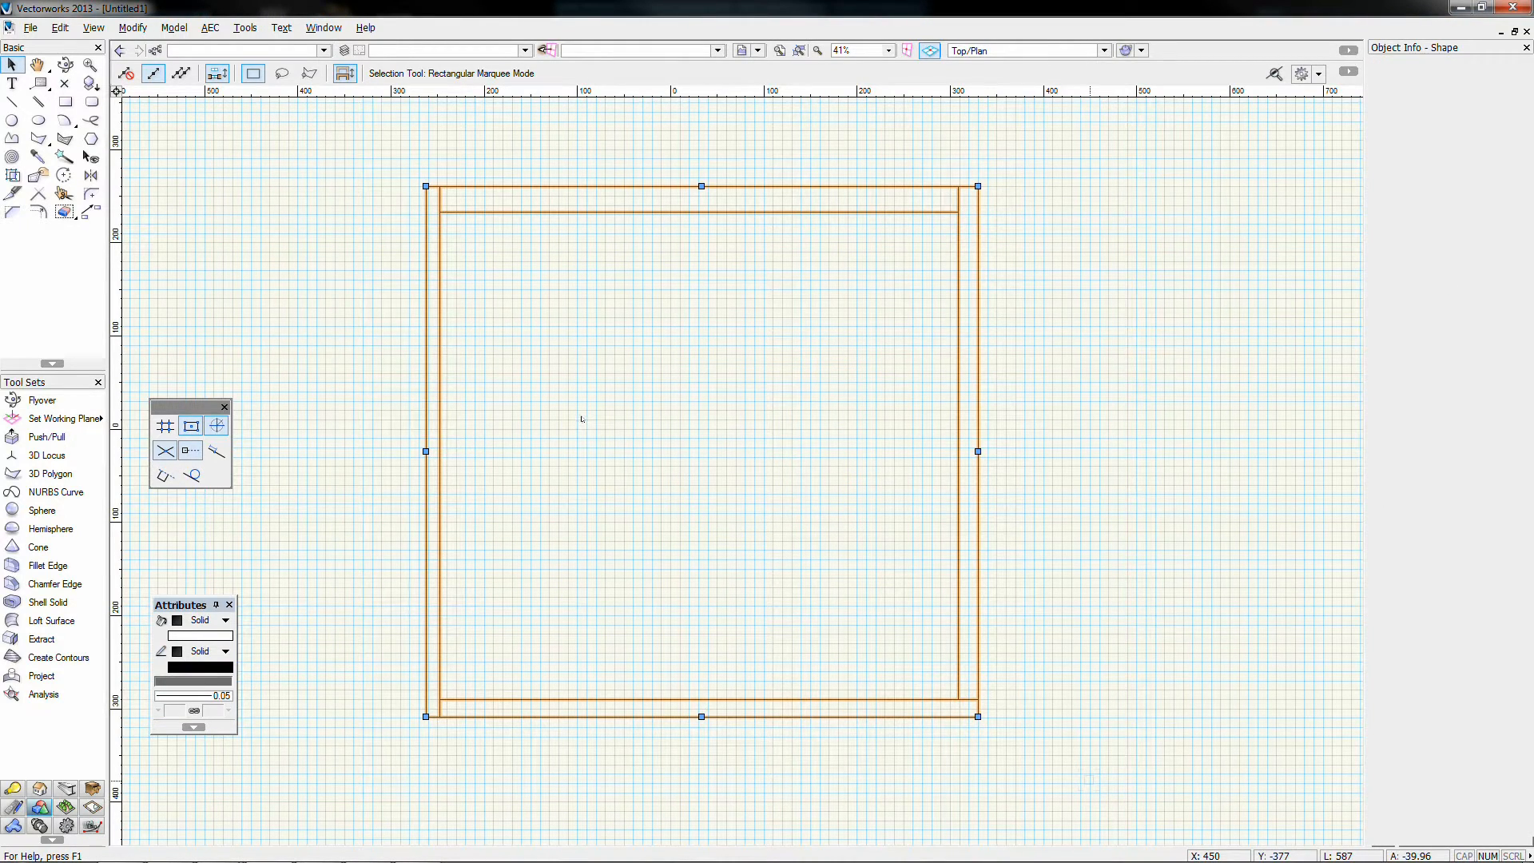
Step: Check the walls in isometric 3D, return to Top/Plan, and open the layer list
{"action": "key", "text": "KP_3"}
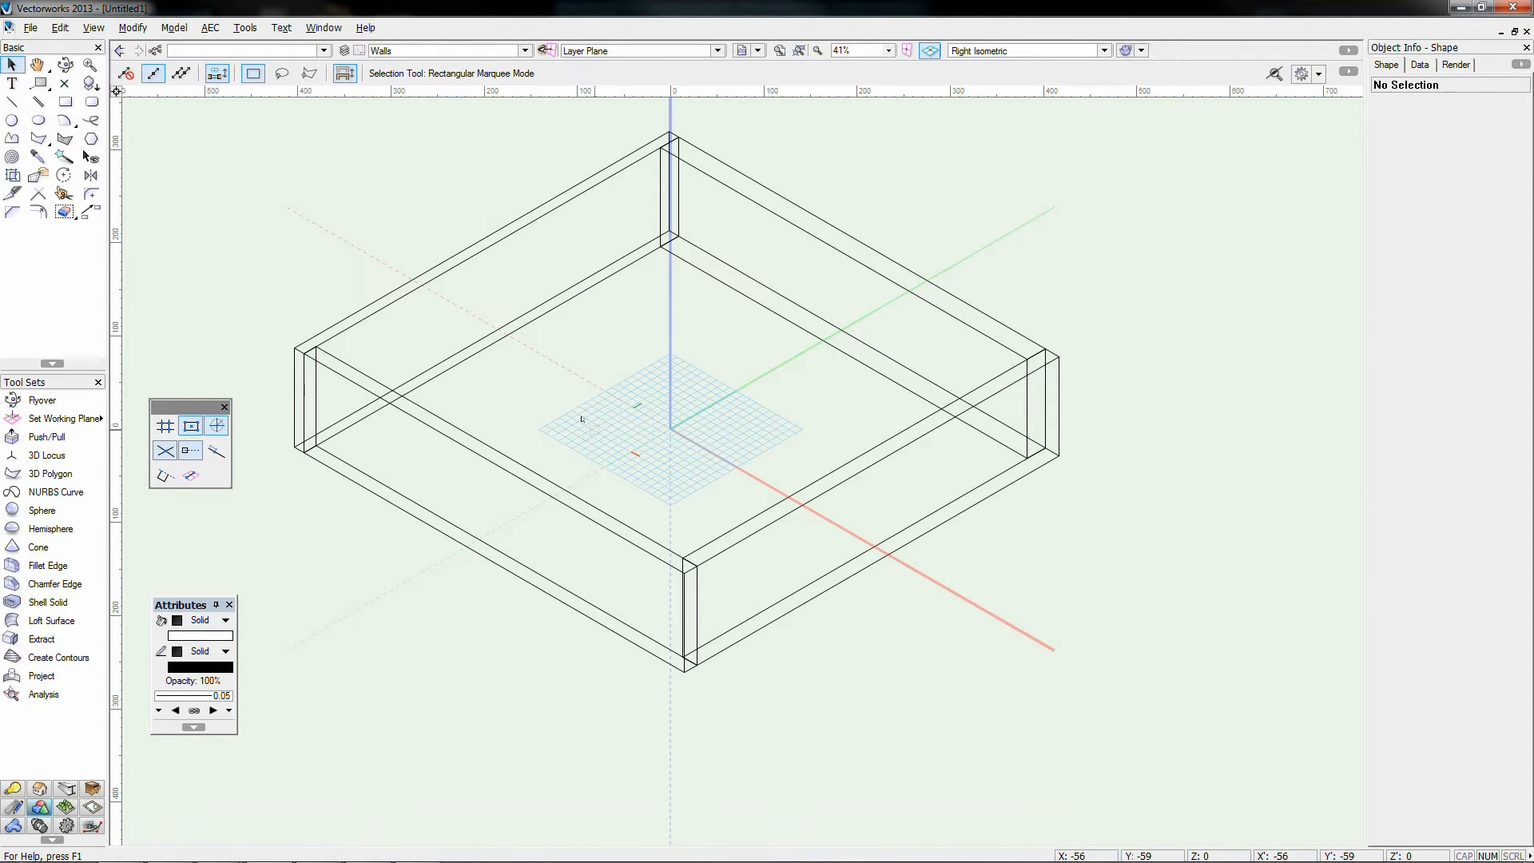
{"action": "key", "text": "F5"}
{"action": "left_click", "coordinate": [433, 52]}
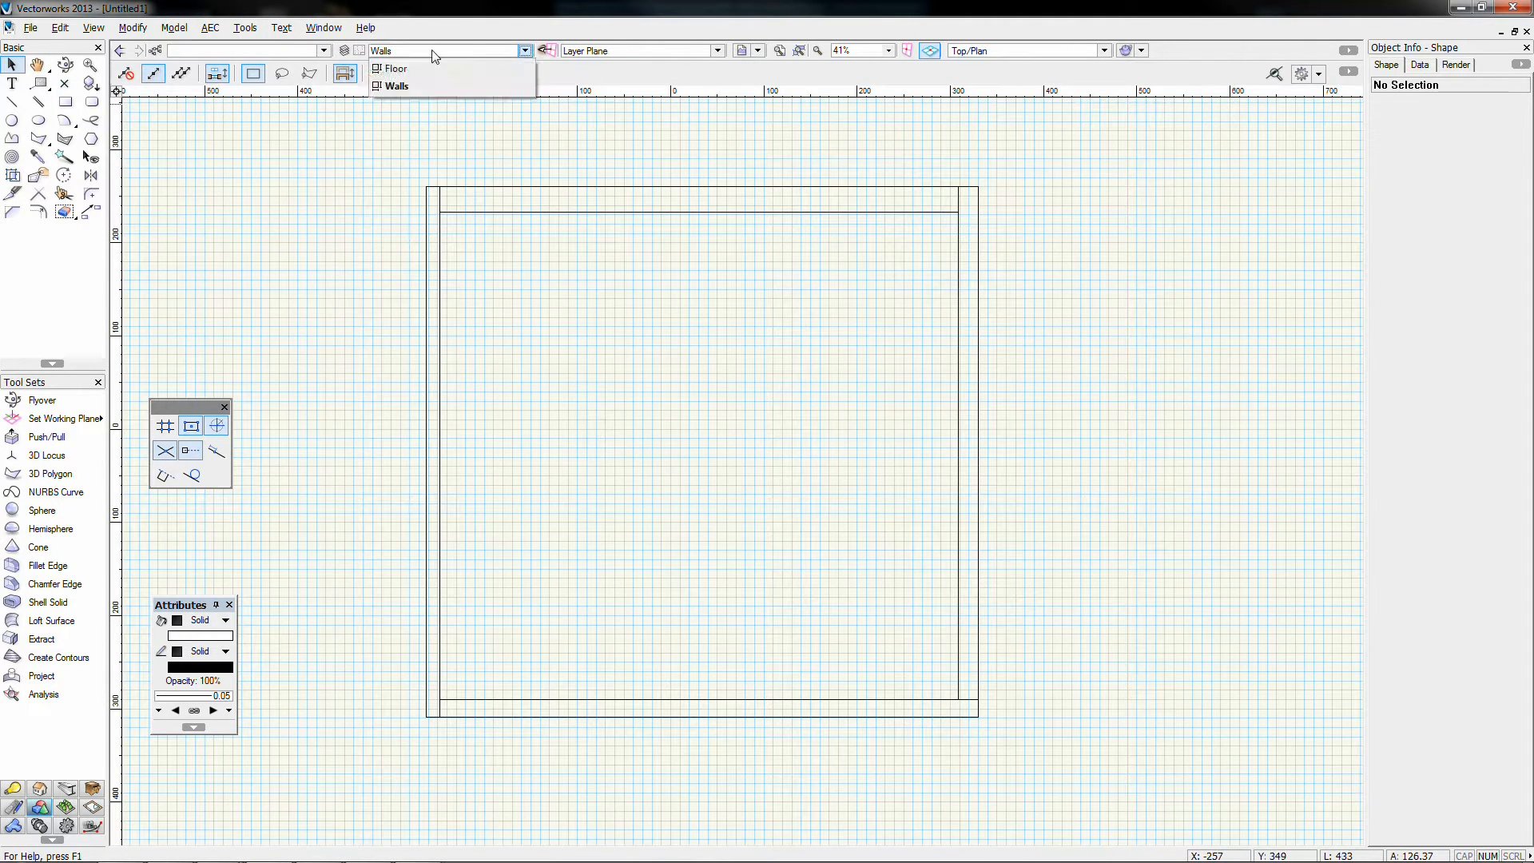
Step: On the Floor layer, draw a 556 × 523 rectangle inside the walls and start extruding it
{"action": "left_click", "coordinate": [403, 70]}
{"action": "left_click", "coordinate": [65, 101]}
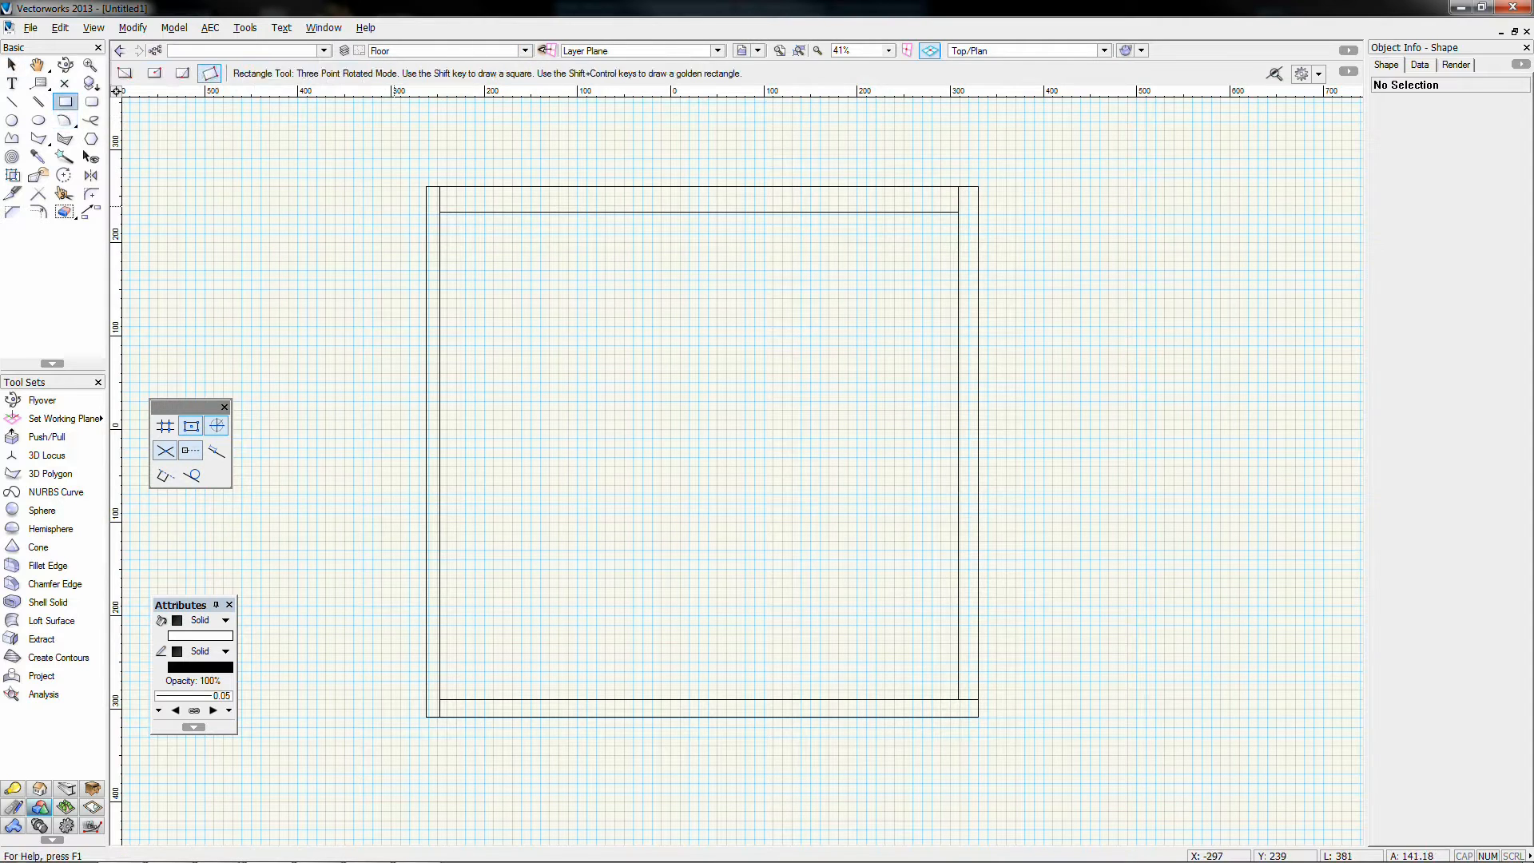
{"action": "left_click", "coordinate": [440, 213]}
{"action": "left_click", "coordinate": [959, 213]}
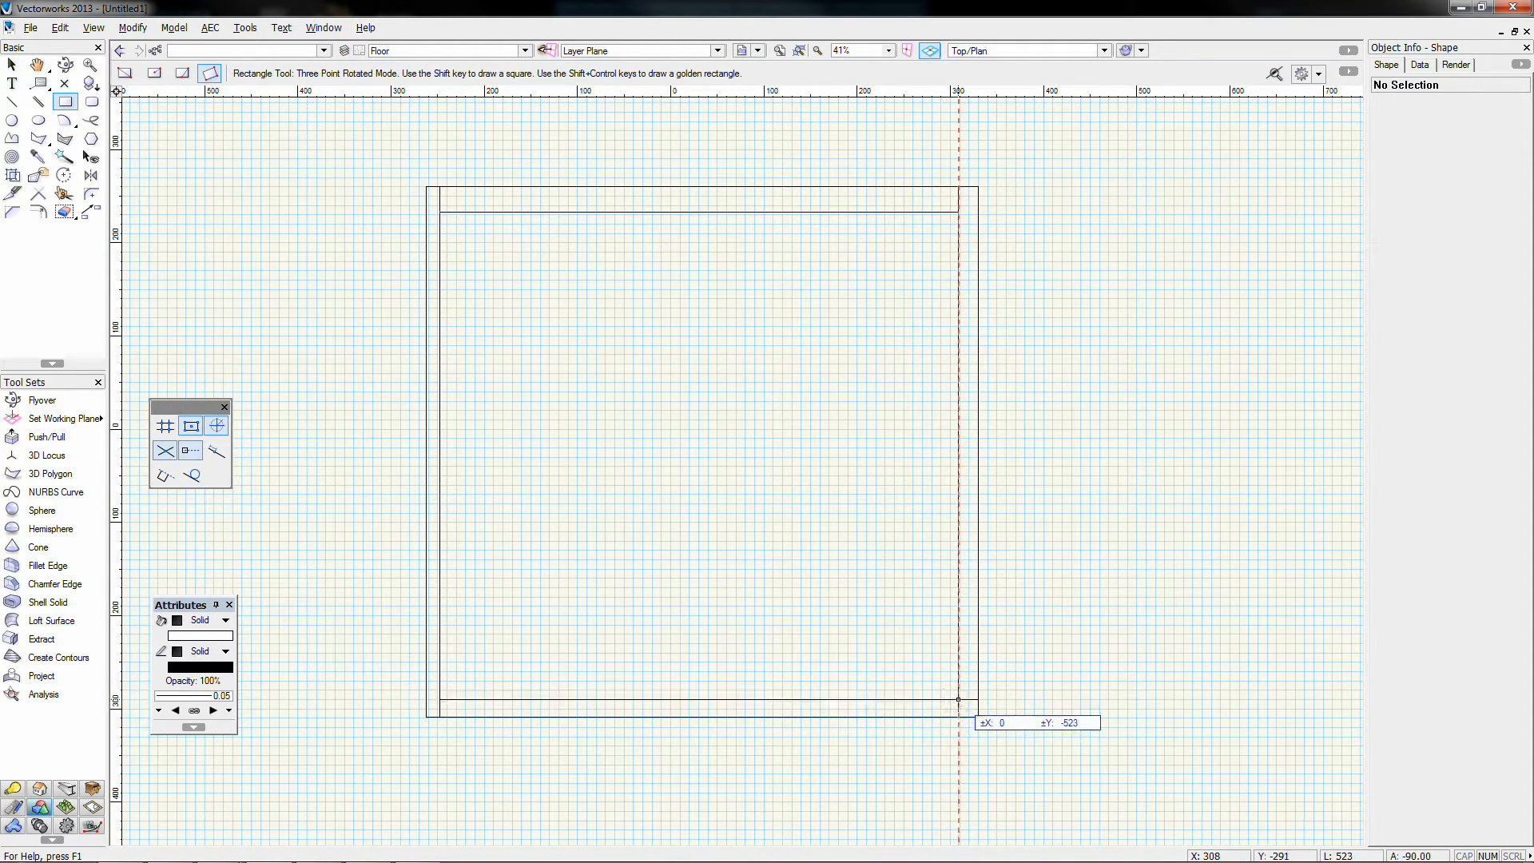
{"action": "left_click", "coordinate": [976, 700]}
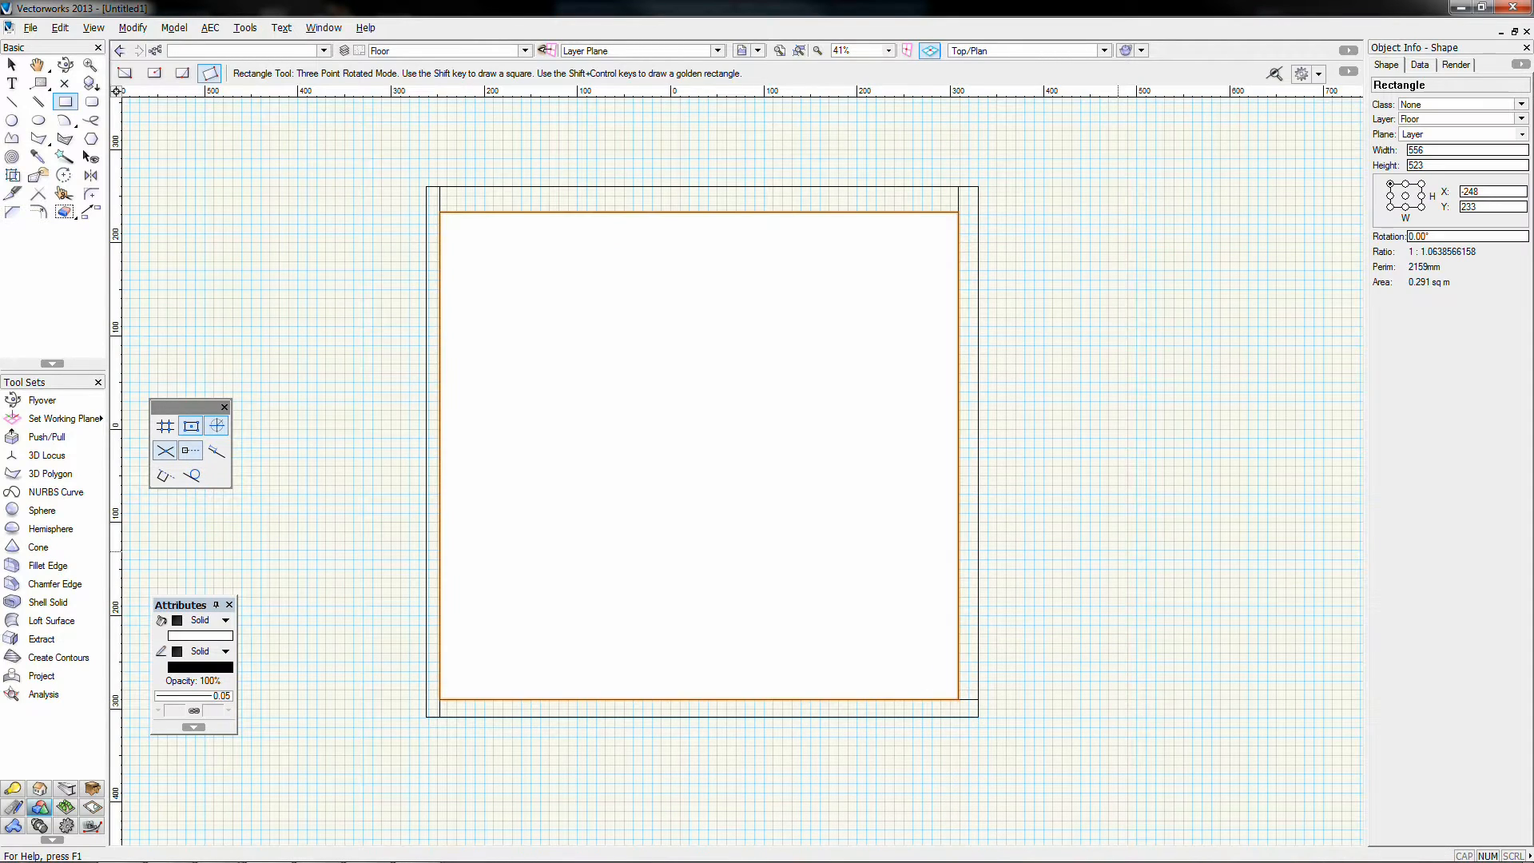
{"action": "key", "text": "ctrl+e"}
{"action": "type", "text": "1"}
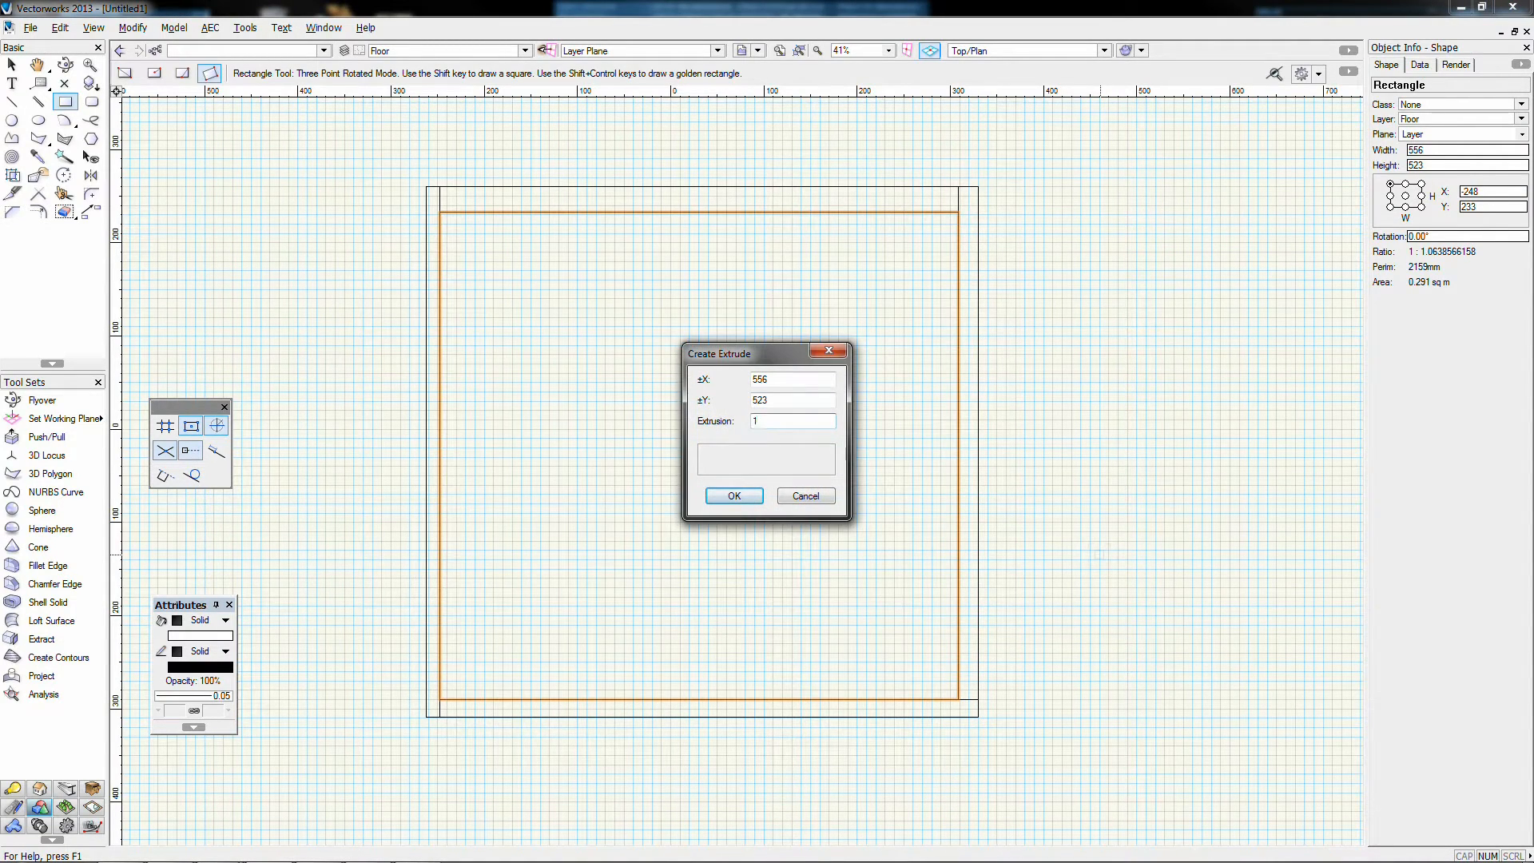
Step: Extrude the floor rectangle 5 and view the floor and walls in Right Isometric
{"action": "key", "text": "Return"}
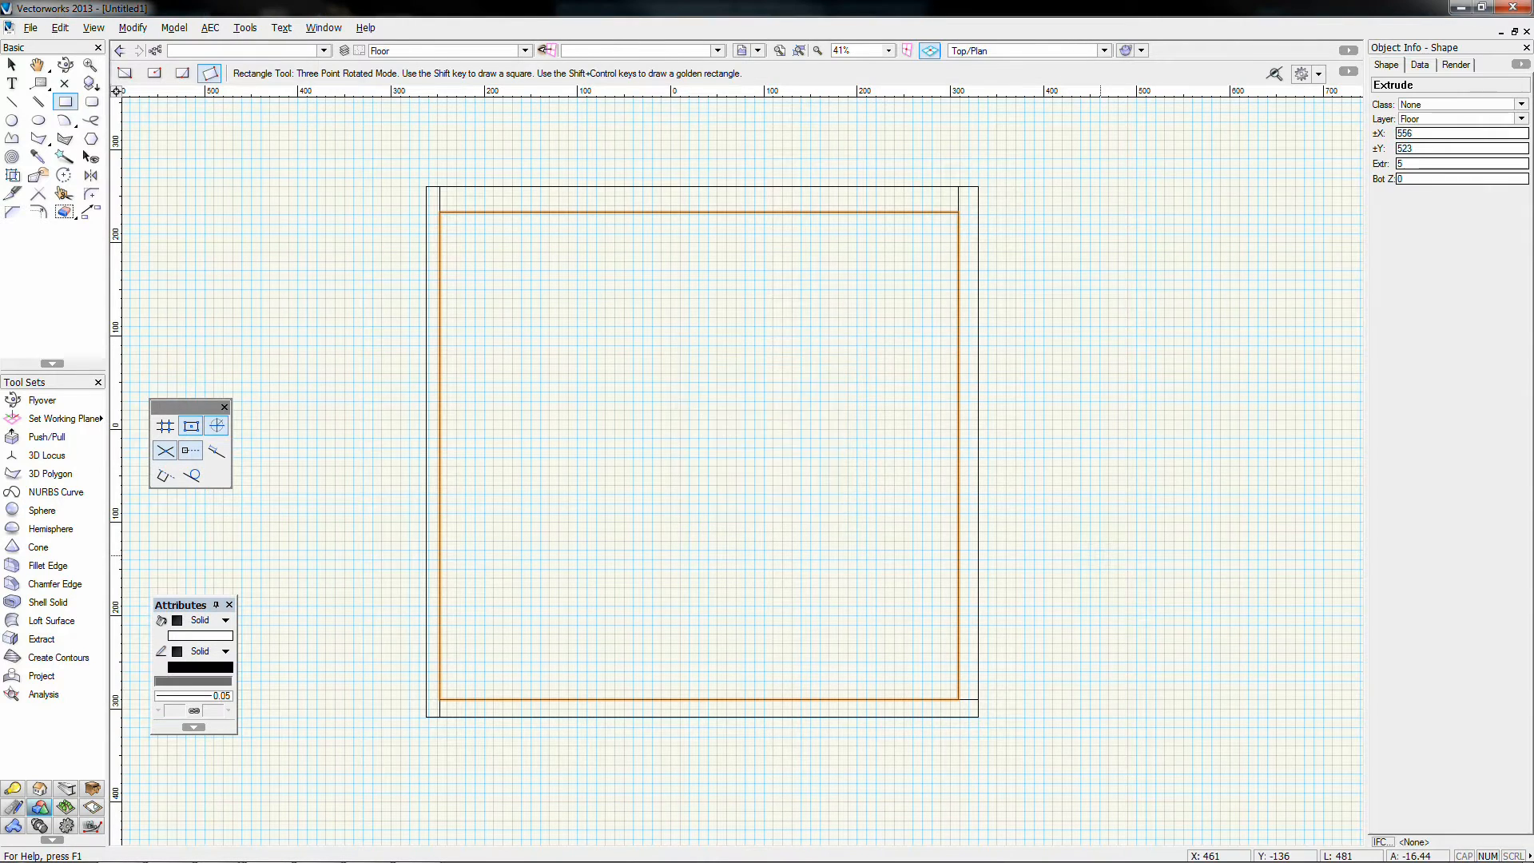
{"action": "key", "text": "KP_3"}
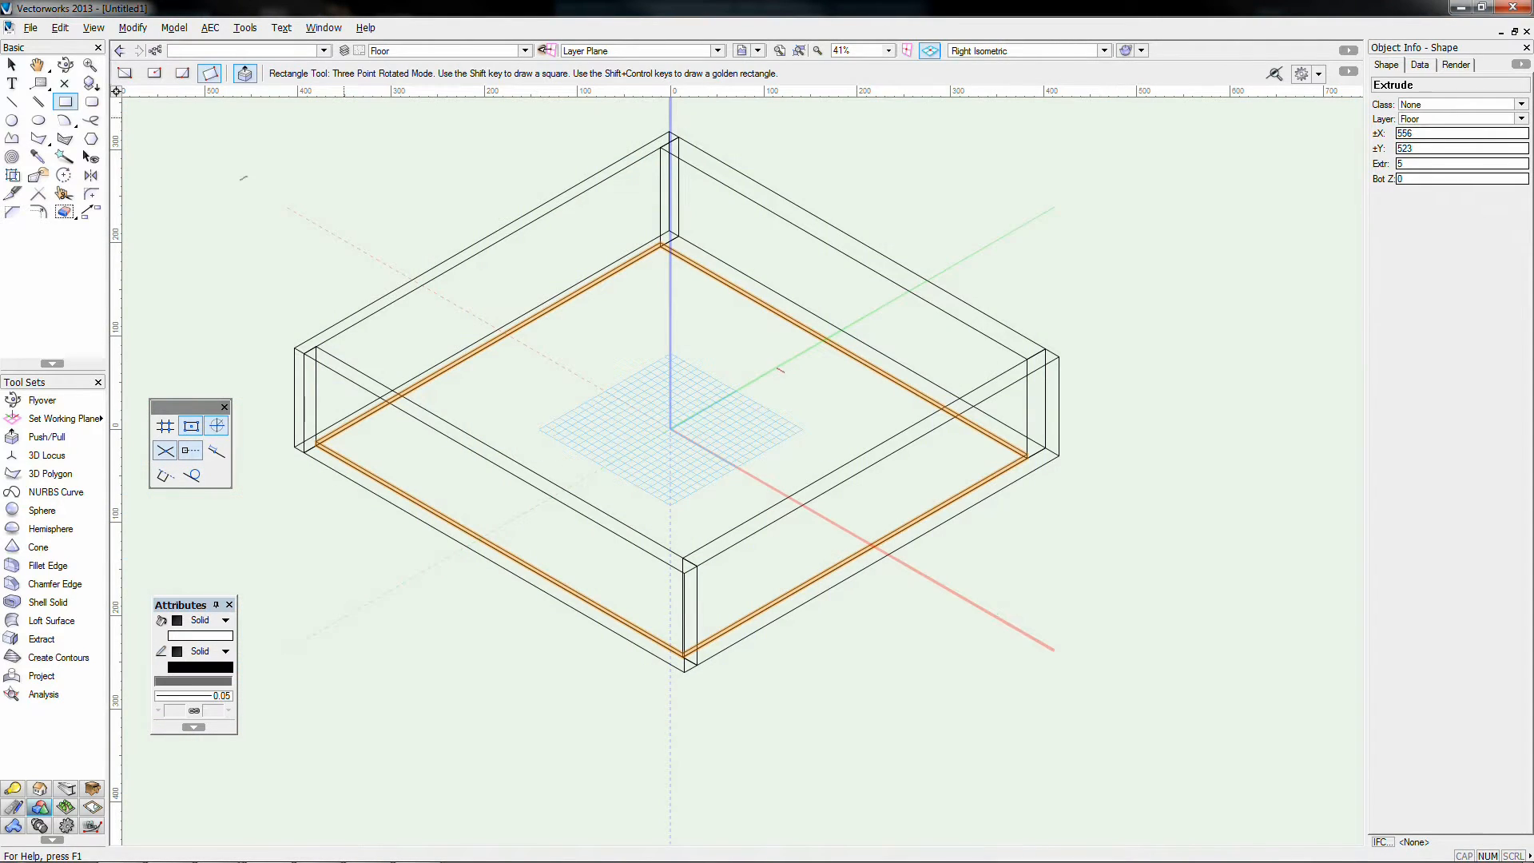
{"action": "left_click", "coordinate": [12, 66]}
{"action": "left_click", "coordinate": [65, 65]}
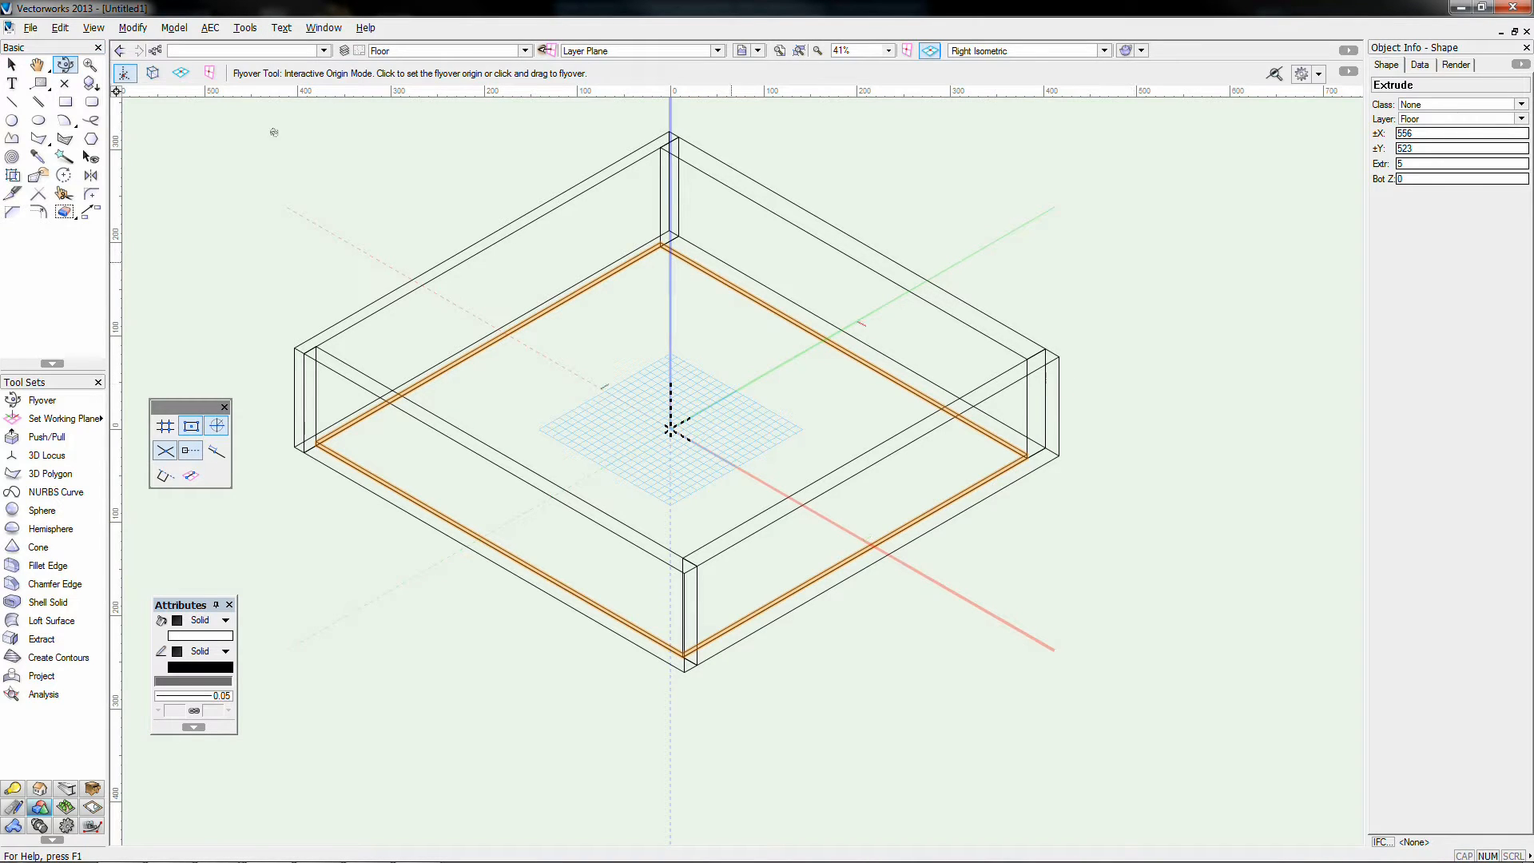
{"action": "left_click", "coordinate": [12, 65]}
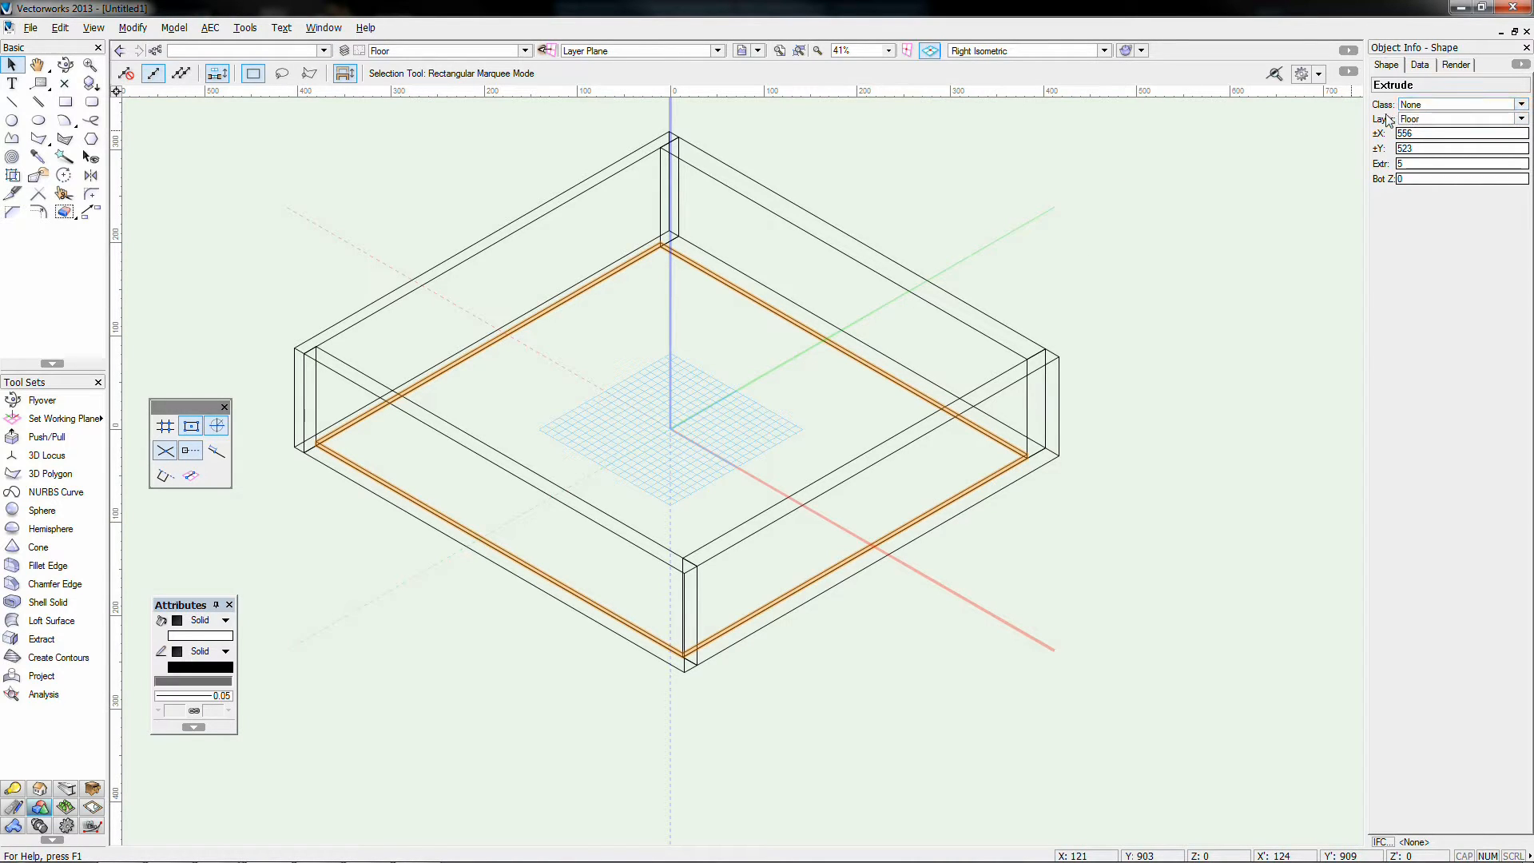
Step: Check the slab's layer in Object Info and make Walls the active layer again
{"action": "left_click", "coordinate": [1425, 122]}
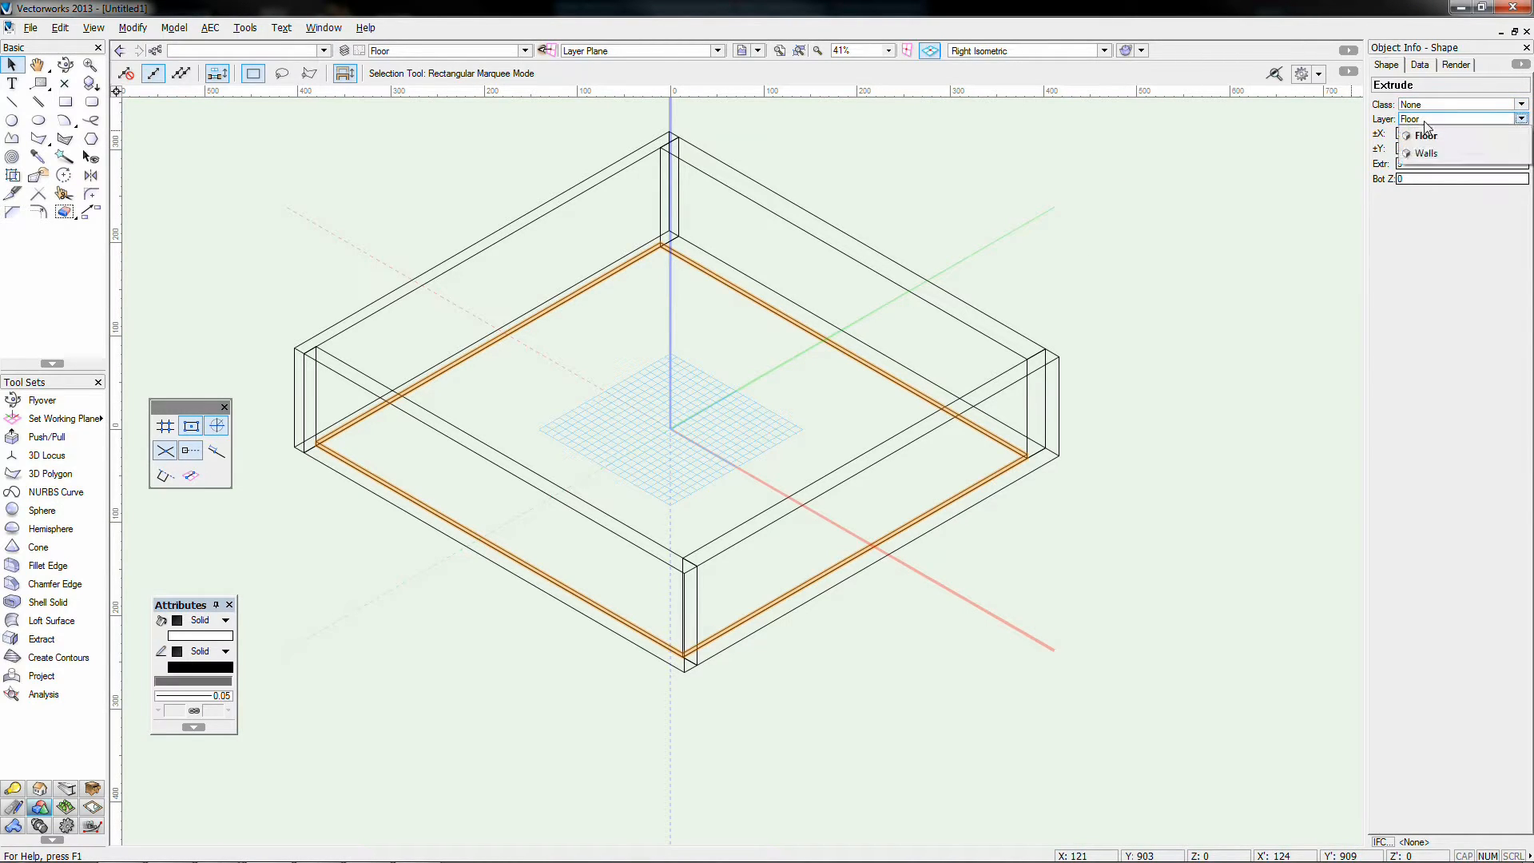
{"action": "left_click", "coordinate": [1426, 150]}
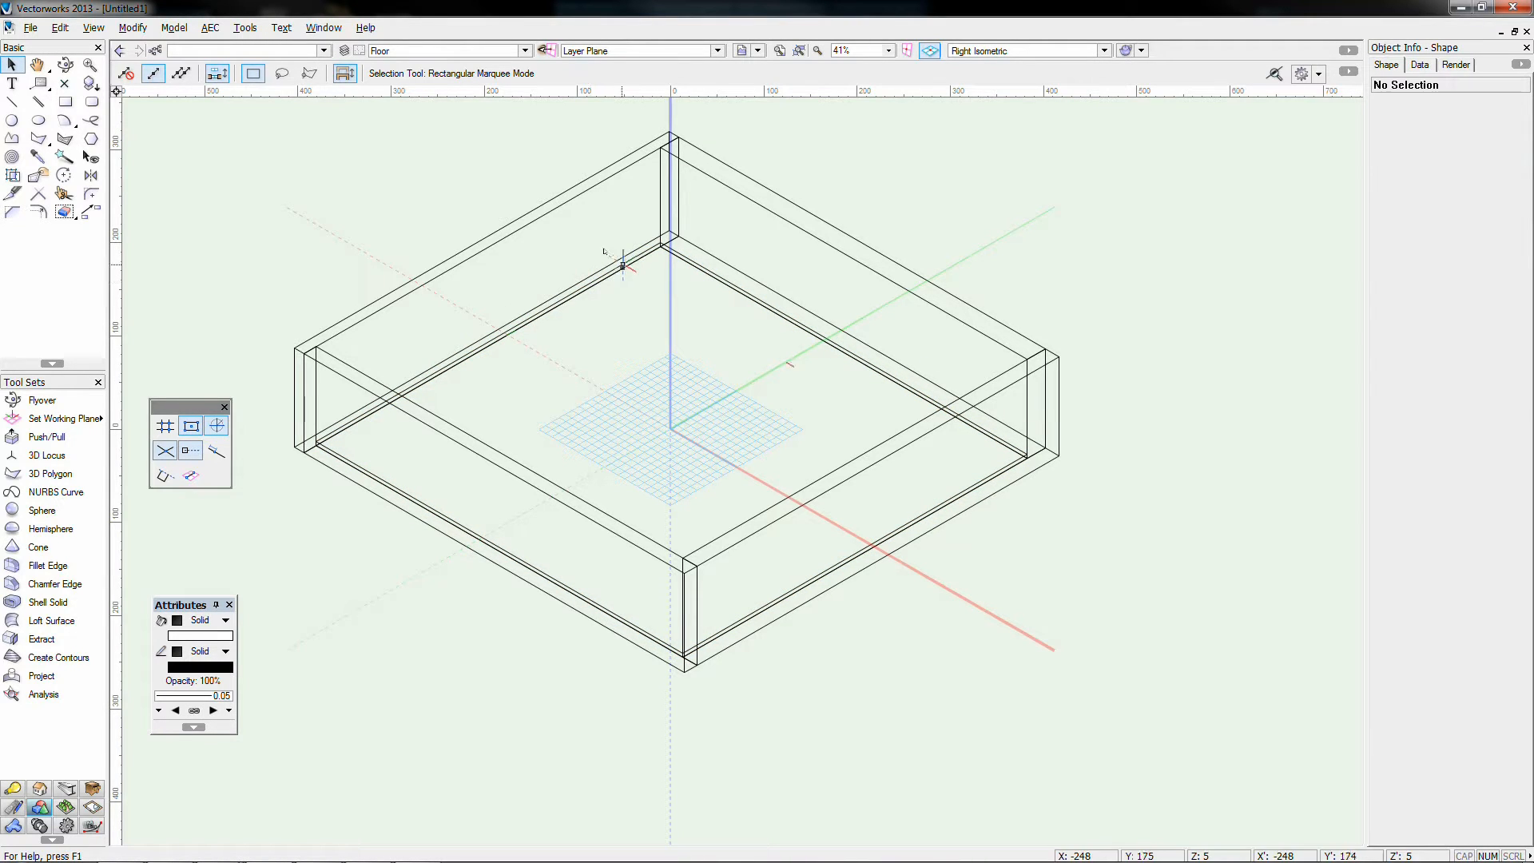
{"action": "left_click", "coordinate": [397, 50]}
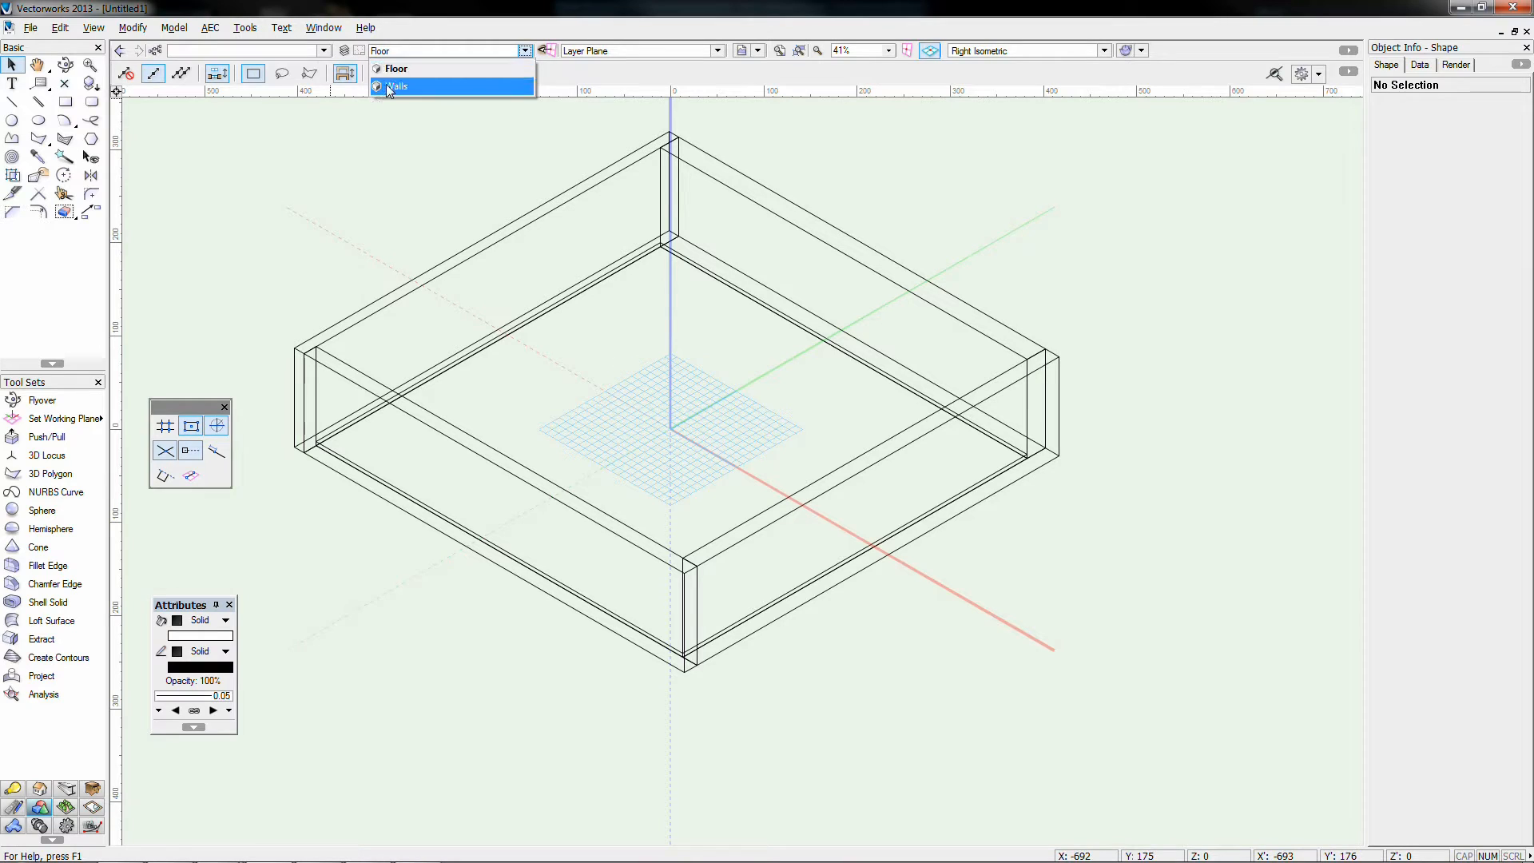
{"action": "left_click", "coordinate": [387, 84]}
{"action": "left_click", "coordinate": [1426, 120]}
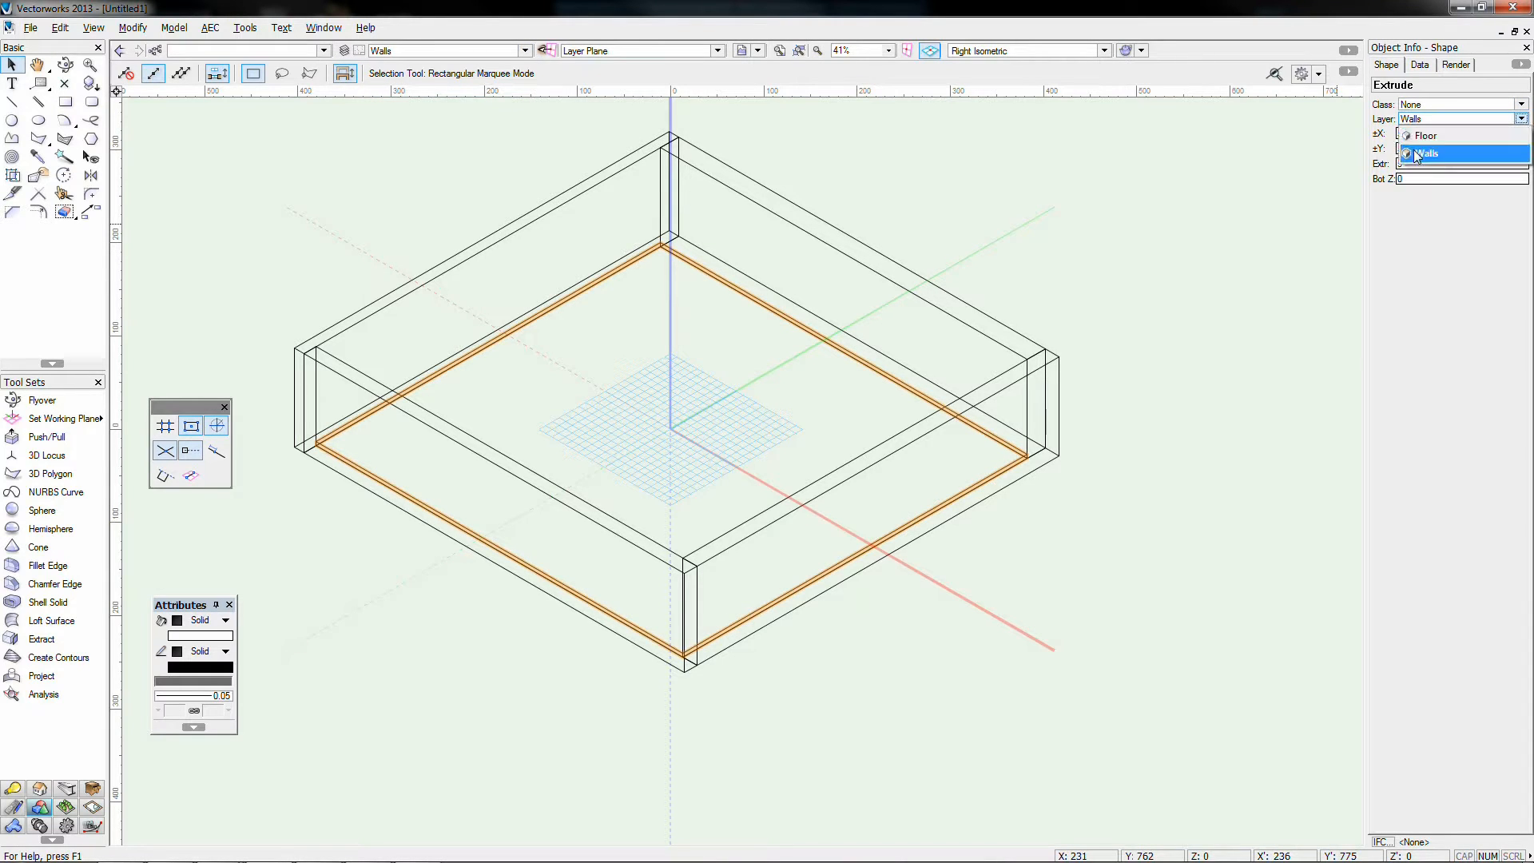
{"action": "left_click", "coordinate": [1426, 142]}
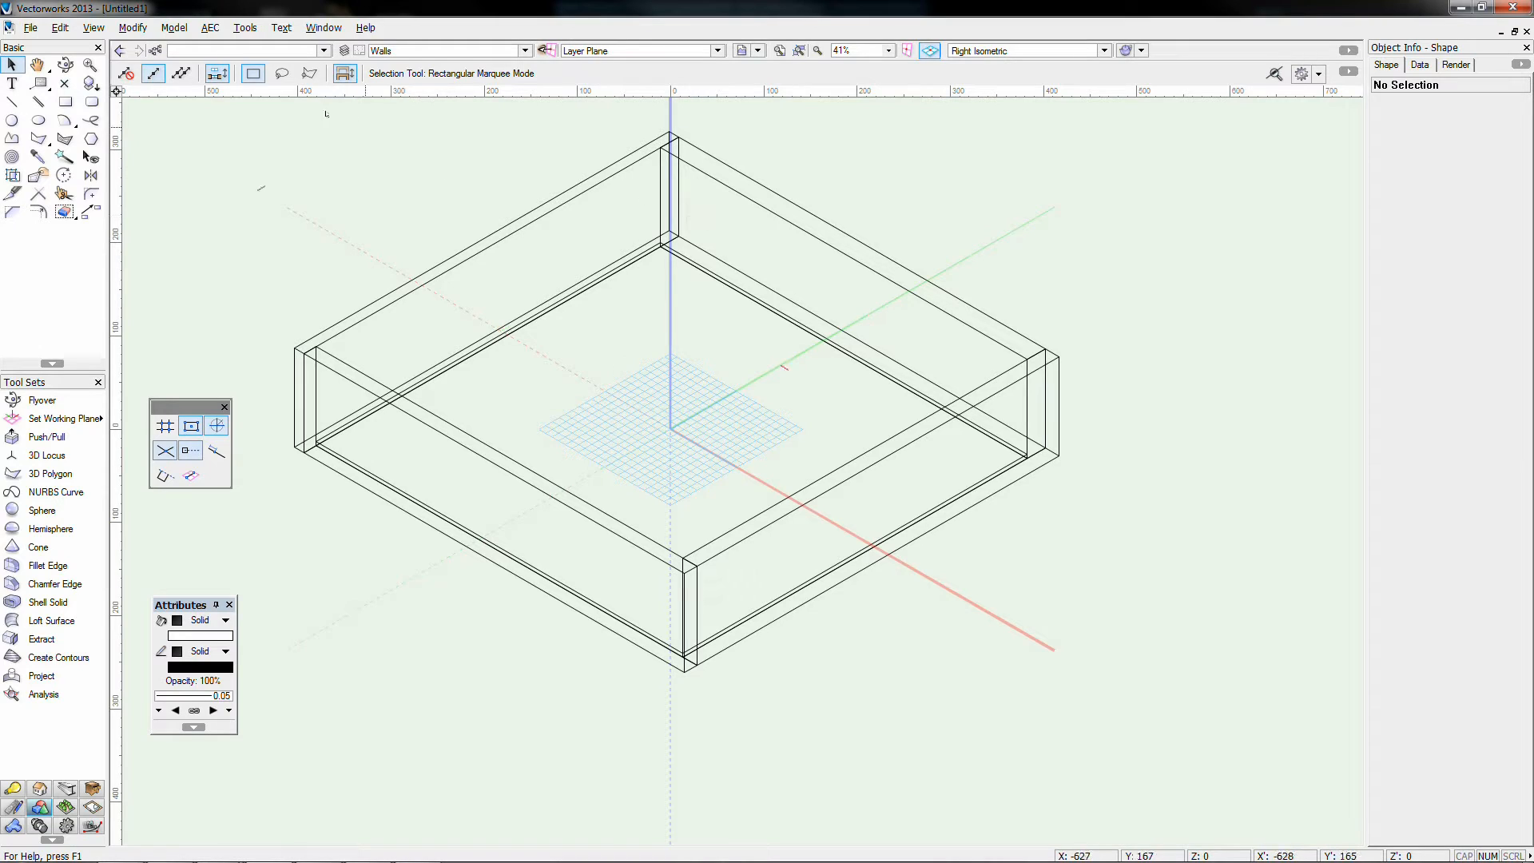
Step: With the Automatic working plane, draw a 32 × 48 rectangle on the back wall and extrude it 5
{"action": "left_click", "coordinate": [65, 101]}
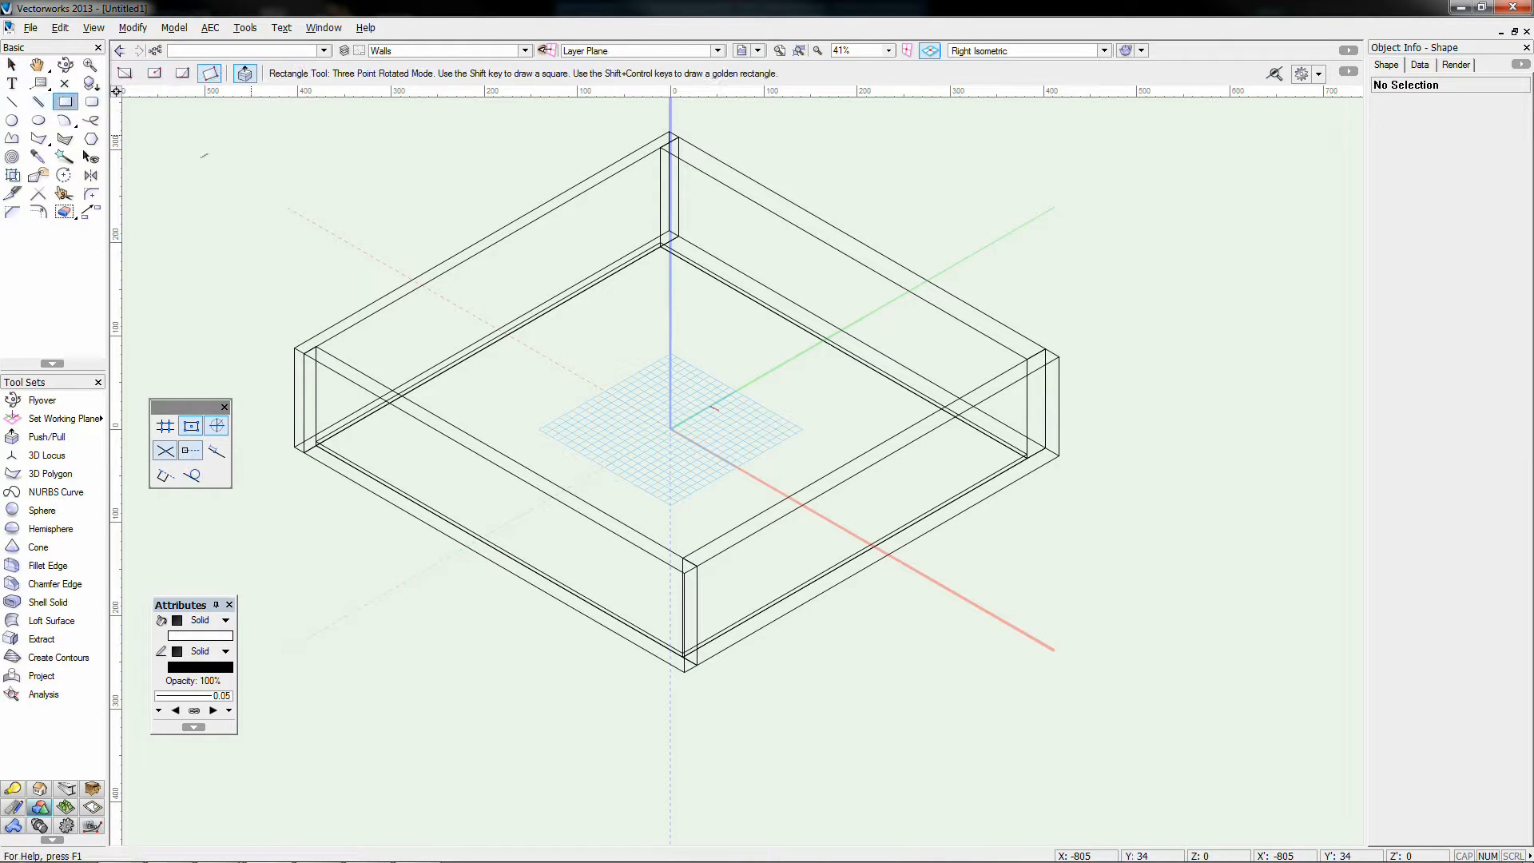
{"action": "left_click", "coordinate": [639, 51]}
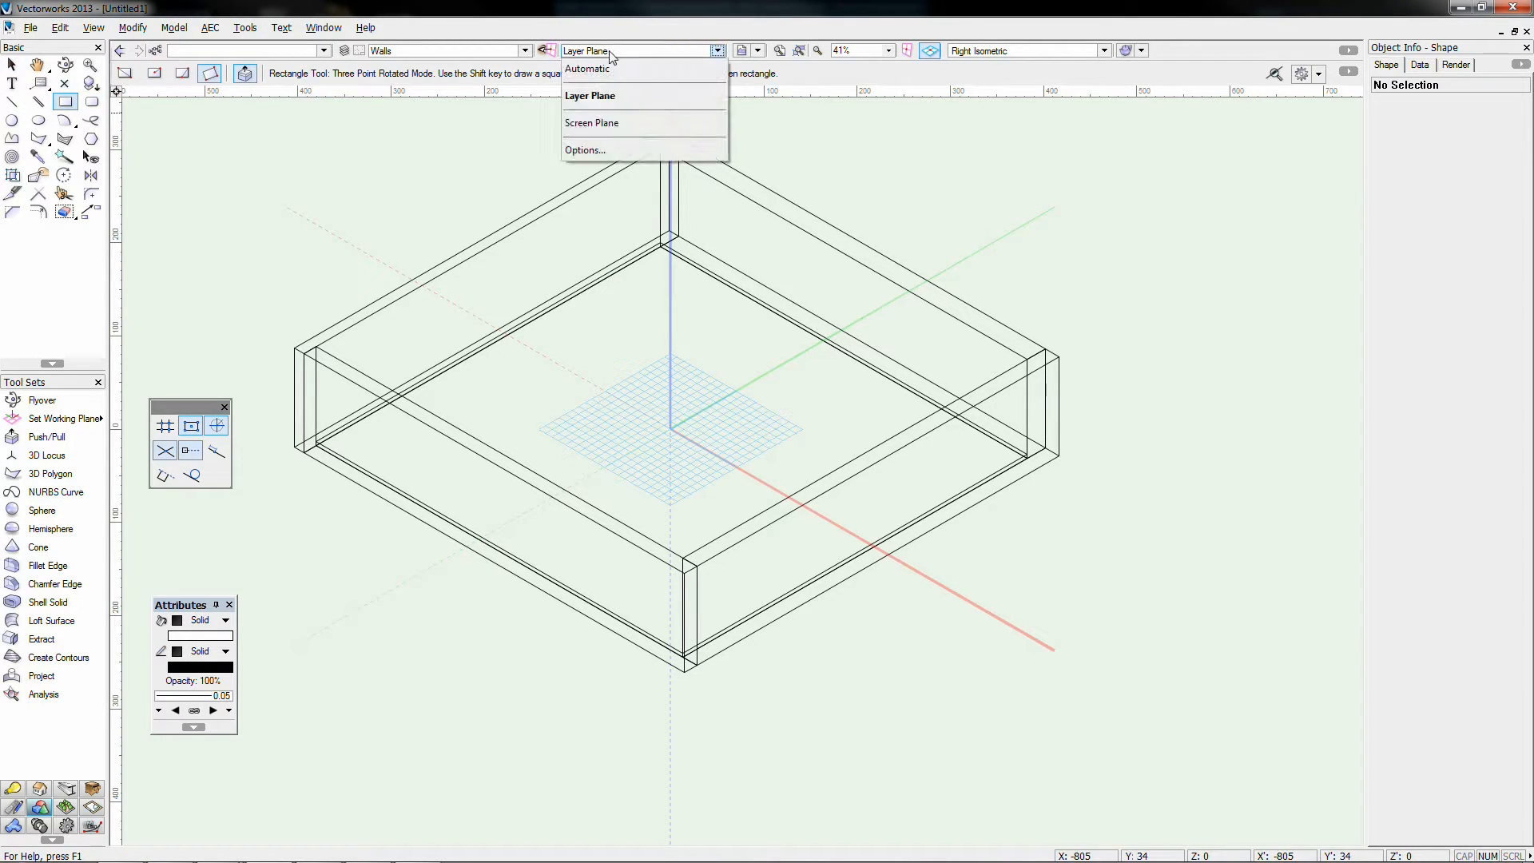
{"action": "left_click", "coordinate": [591, 70]}
{"action": "left_click", "coordinate": [736, 221]}
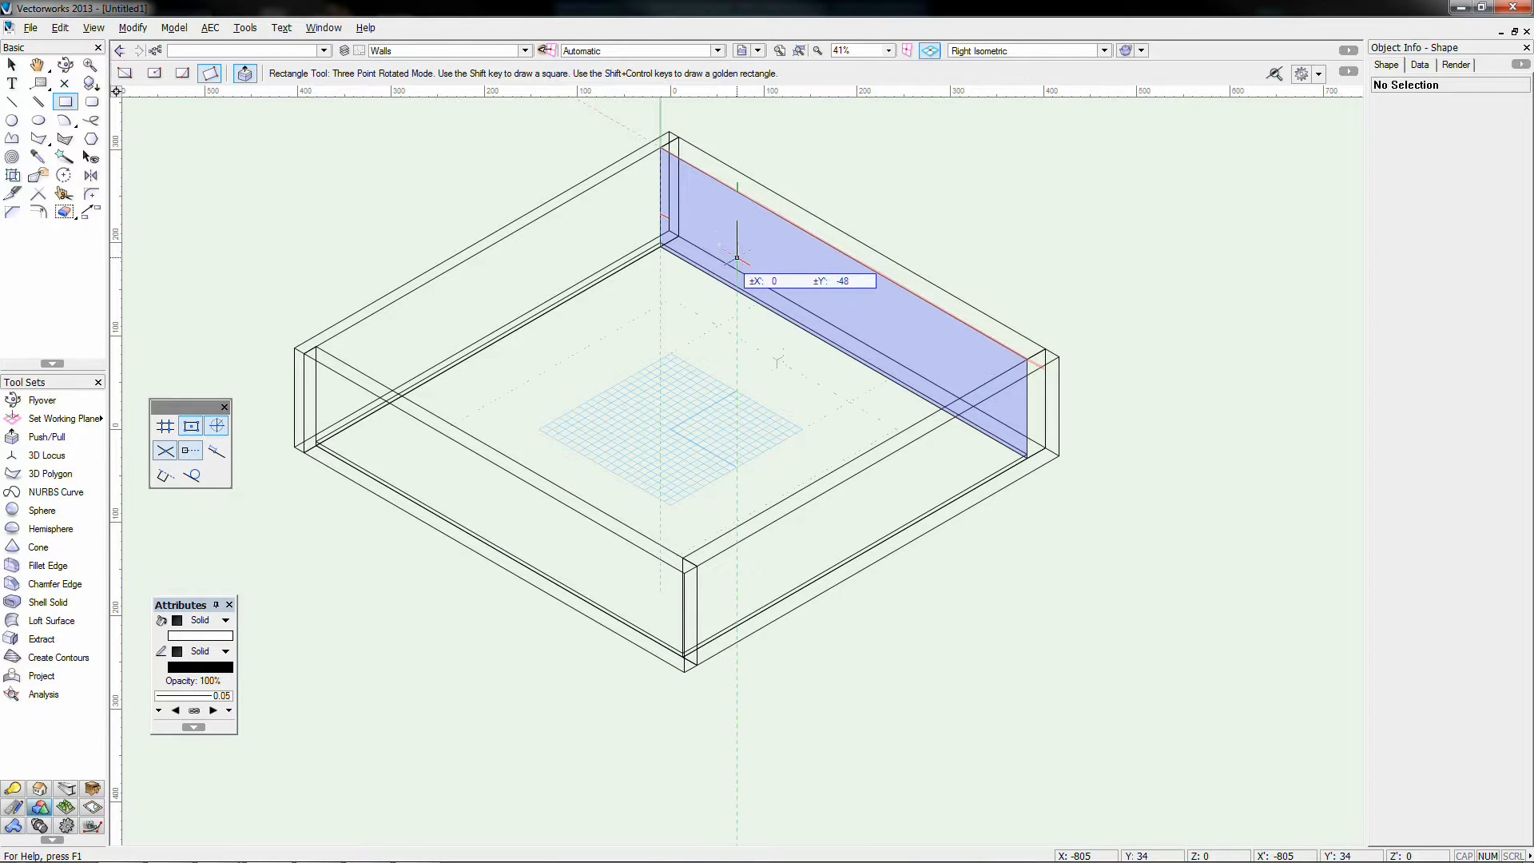
{"action": "left_click", "coordinate": [737, 258]}
{"action": "left_click", "coordinate": [757, 269]}
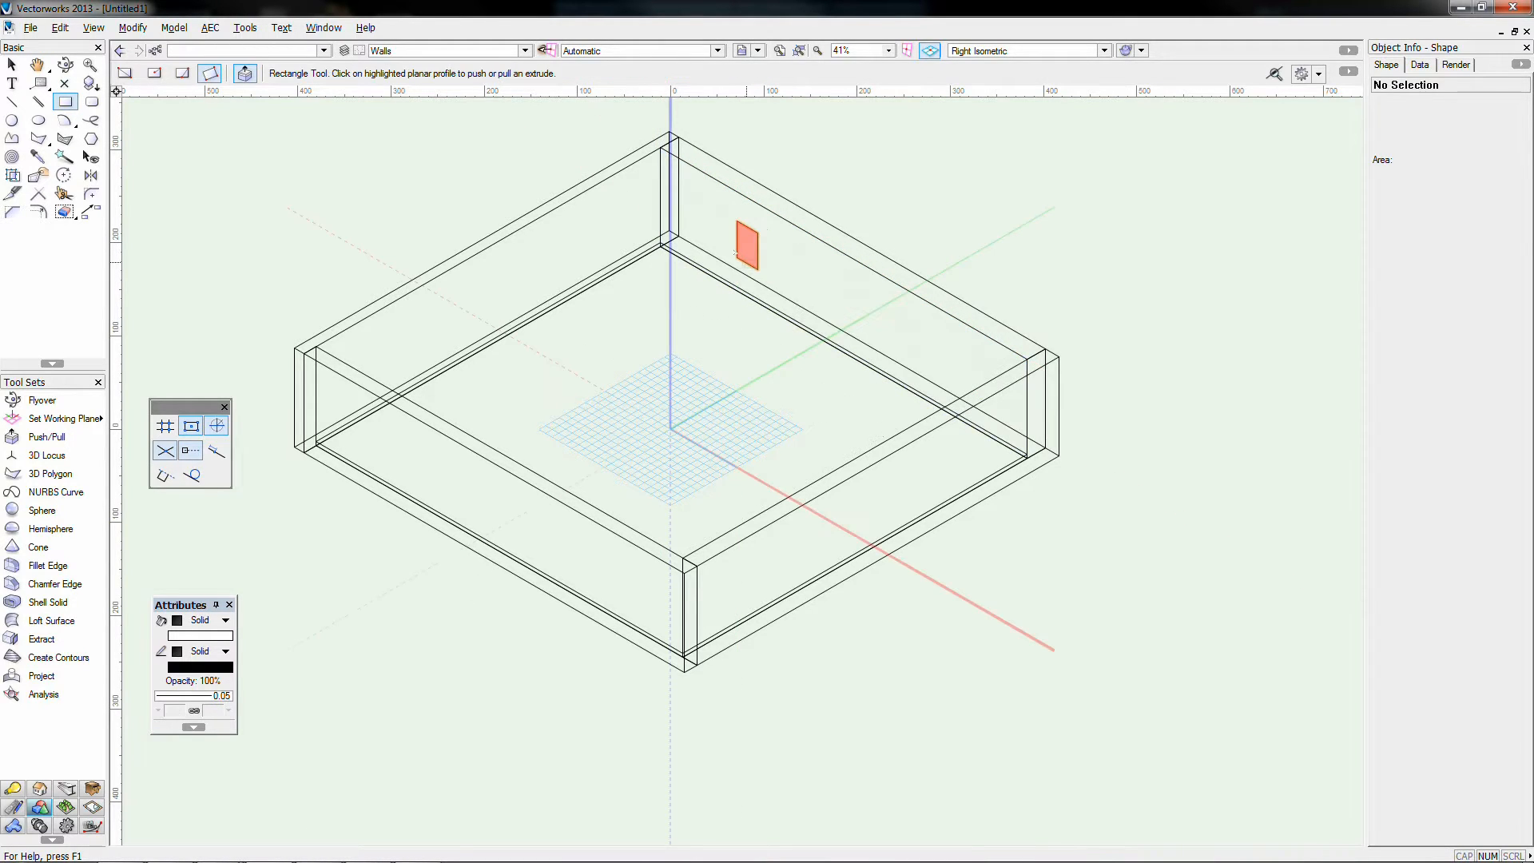
{"action": "left_click", "coordinate": [747, 266]}
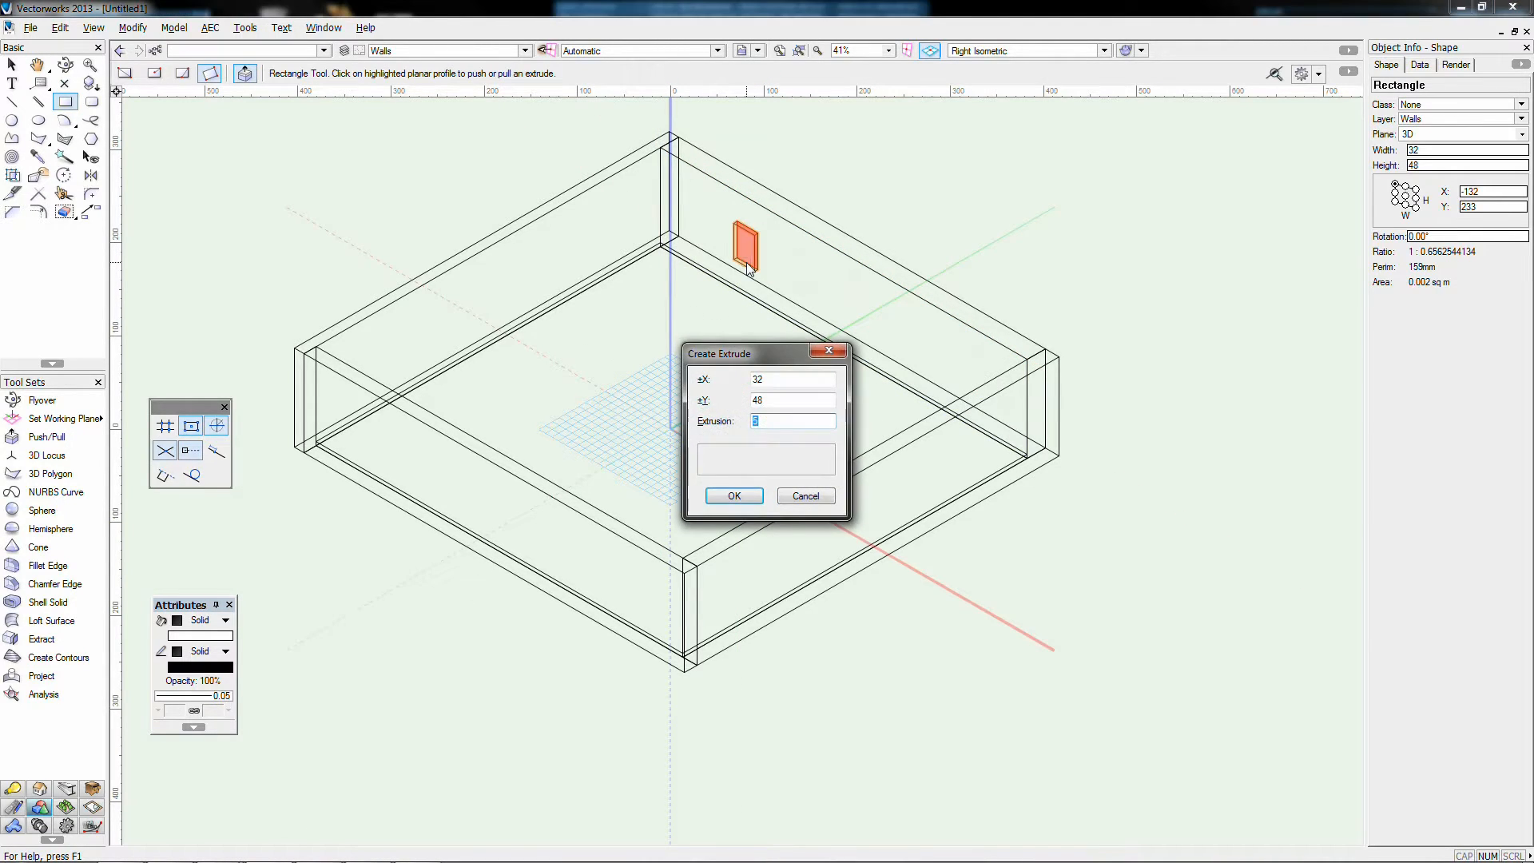
{"action": "key", "text": "Return"}
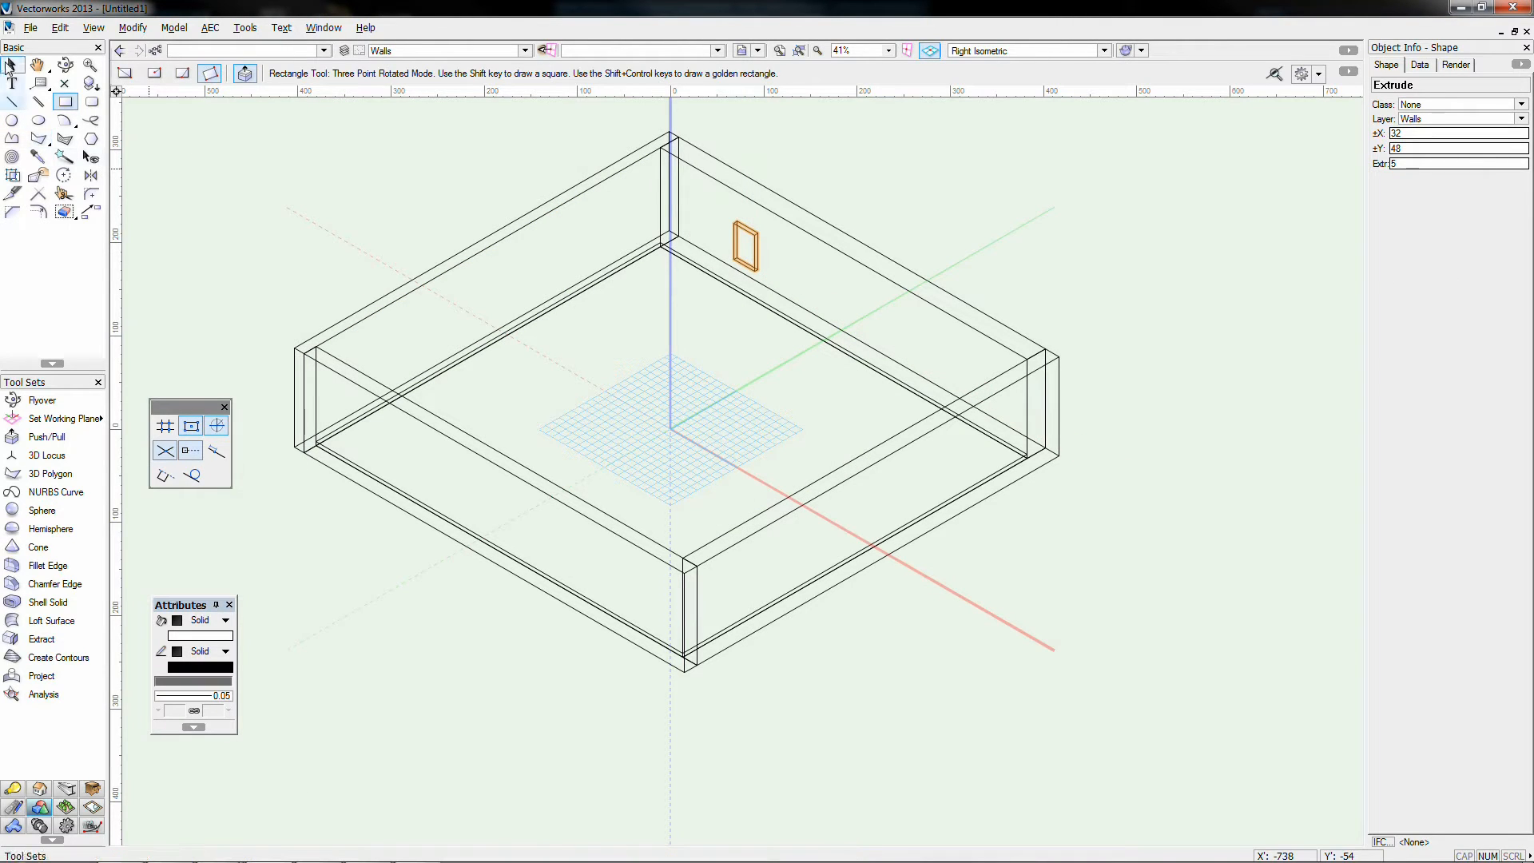
Step: Recentre the view and select the wall box and the small extrude to review them
{"action": "left_click", "coordinate": [10, 67]}
{"action": "left_click", "coordinate": [438, 195]}
{"action": "middle_click_drag", "start_coordinate": [441, 196], "coordinate": [484, 218]}
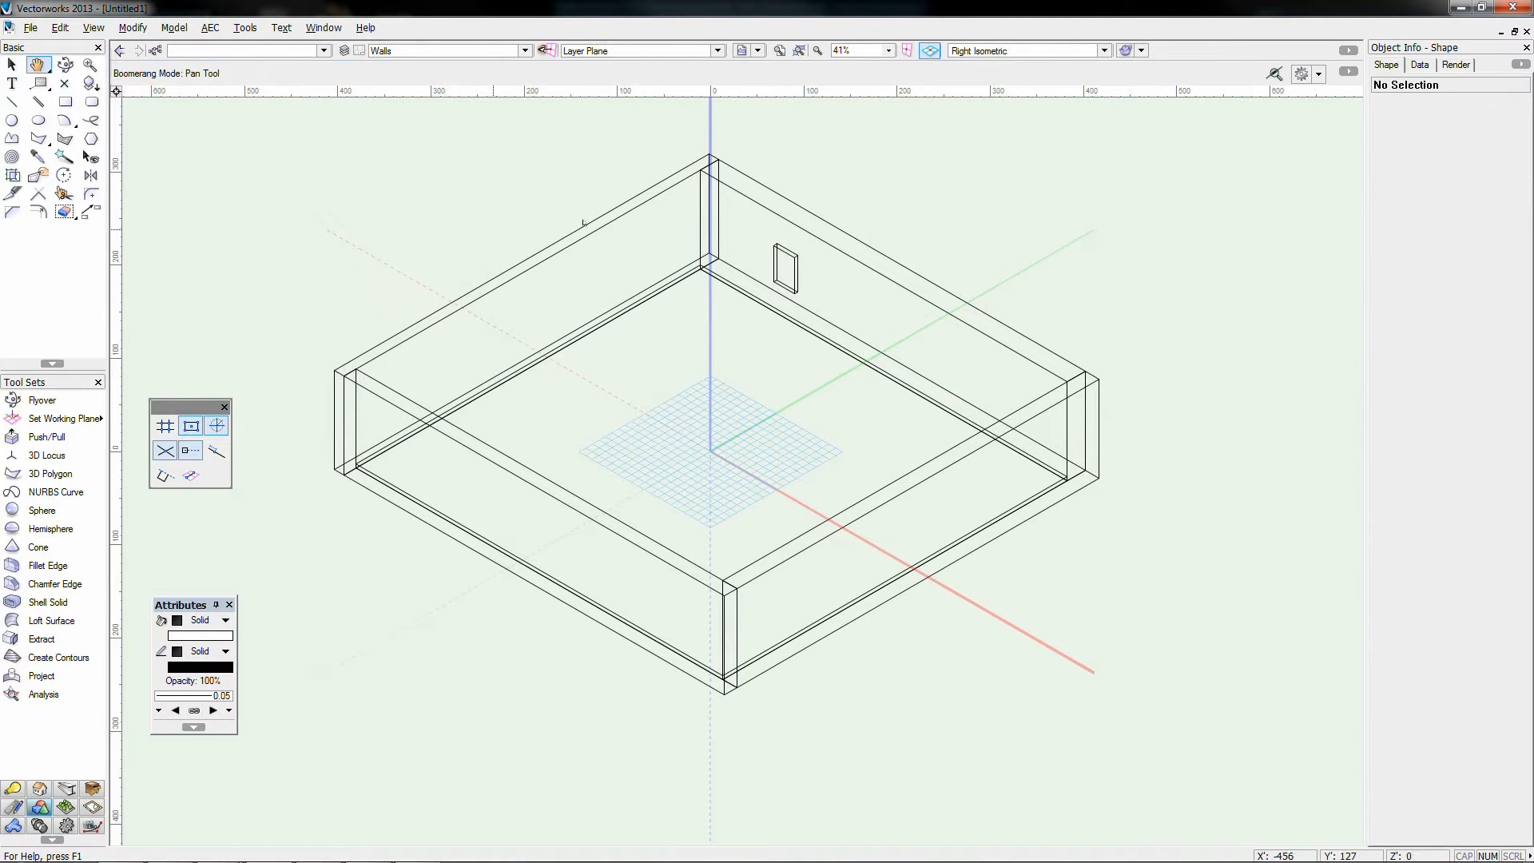
{"action": "left_click", "coordinate": [769, 188]}
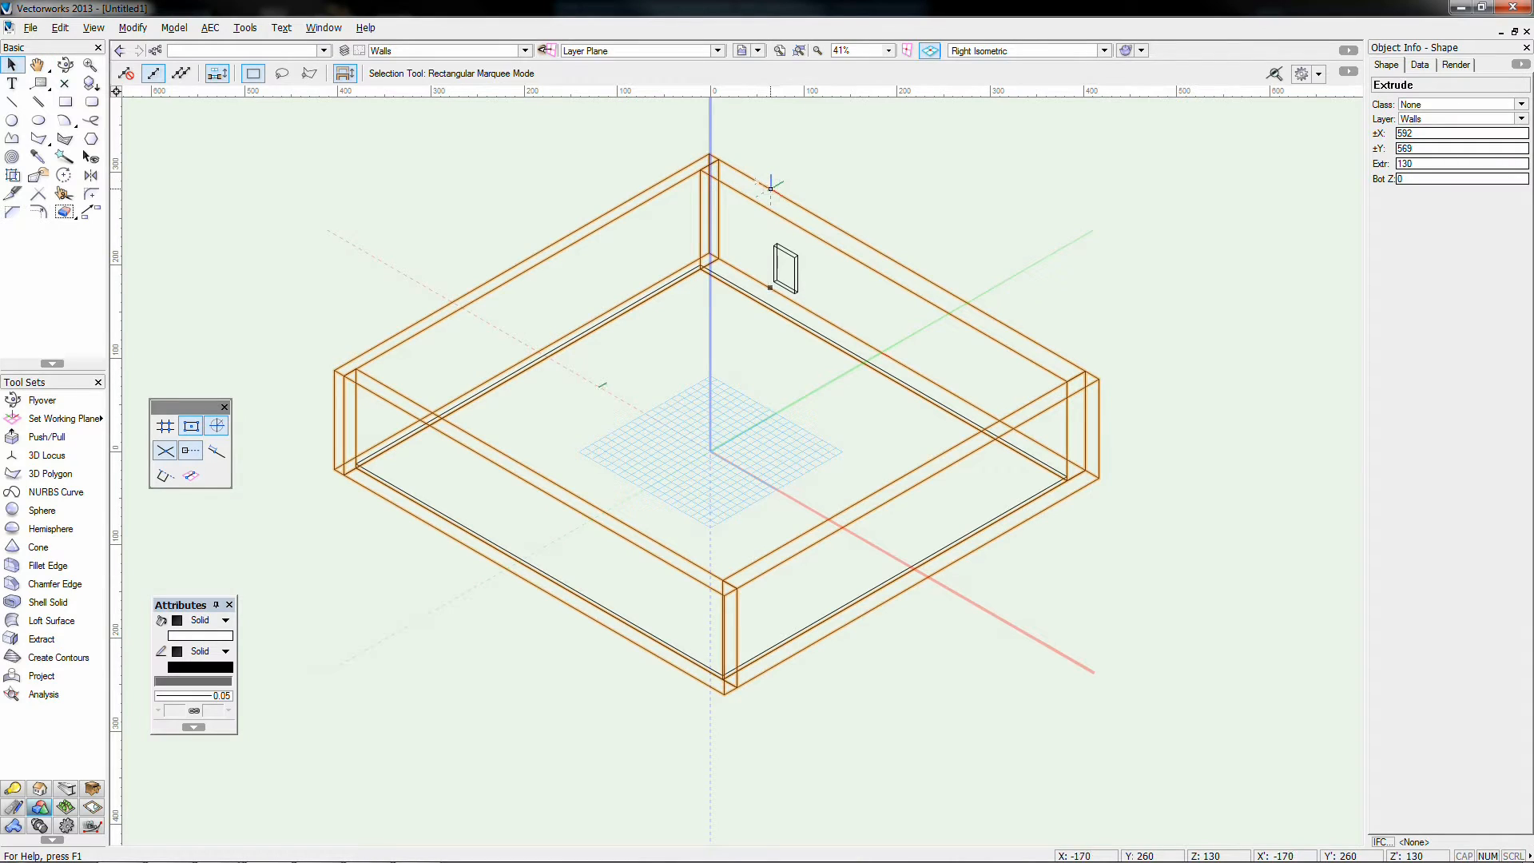
{"action": "left_click", "coordinate": [784, 250]}
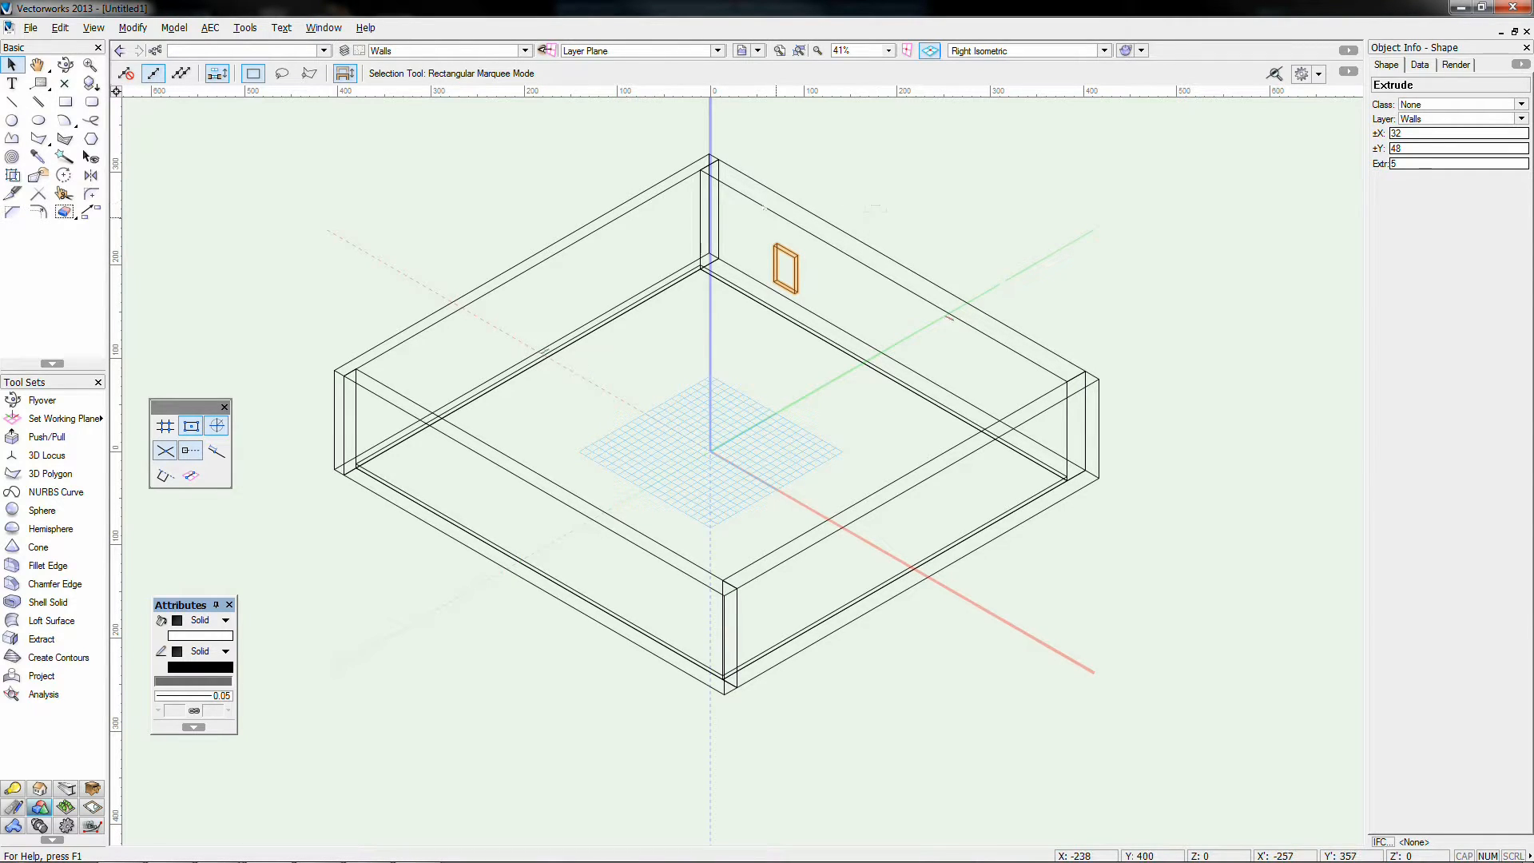
{"action": "left_click", "coordinate": [604, 180]}
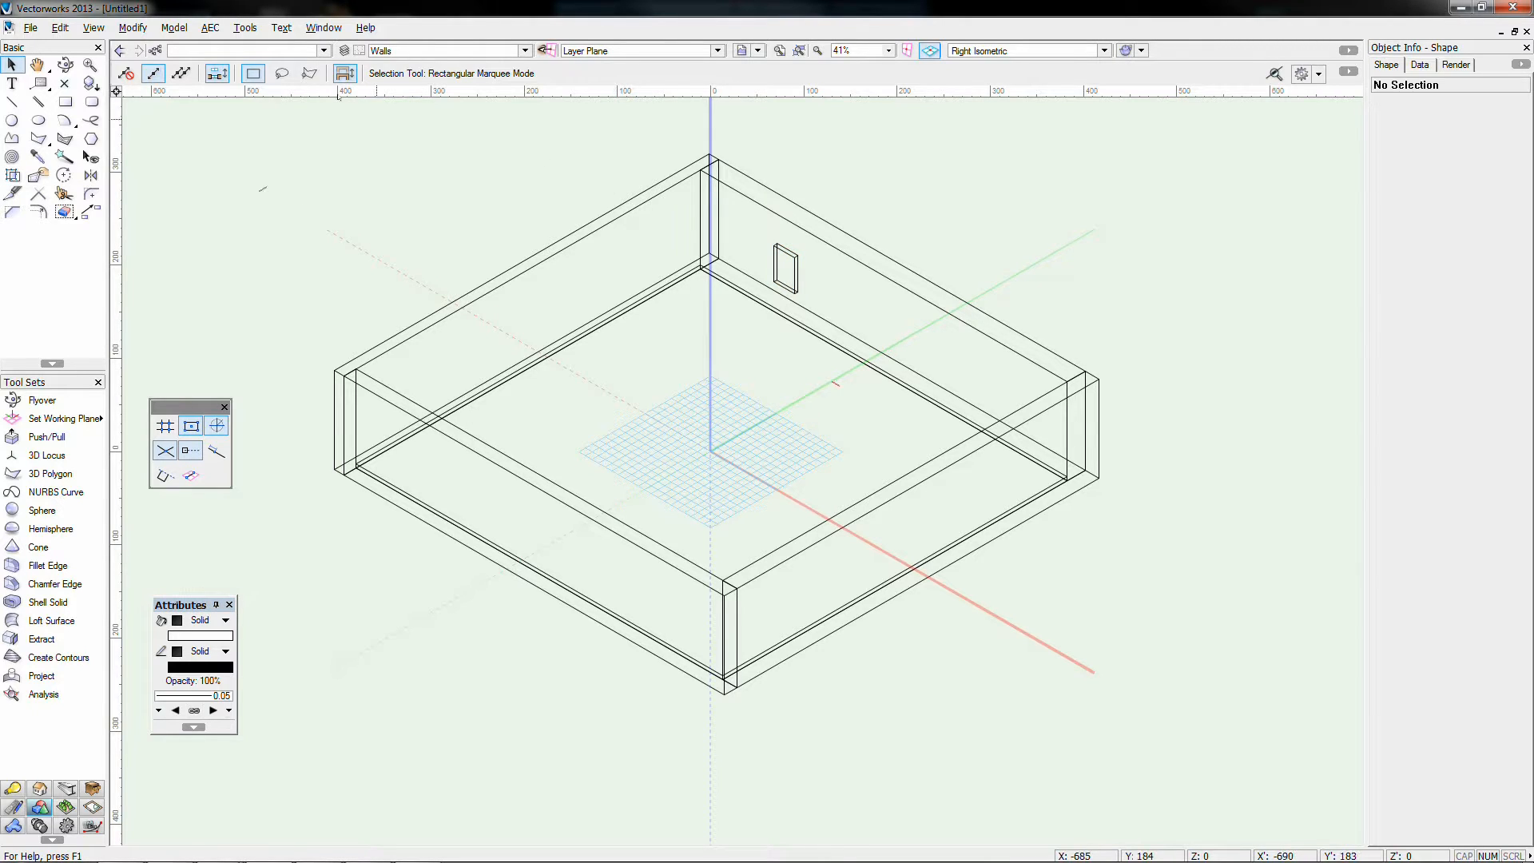
Step: Create a new class named 'Walls - Class' with Edit Properties After Creation ticked
{"action": "left_click", "coordinate": [154, 52]}
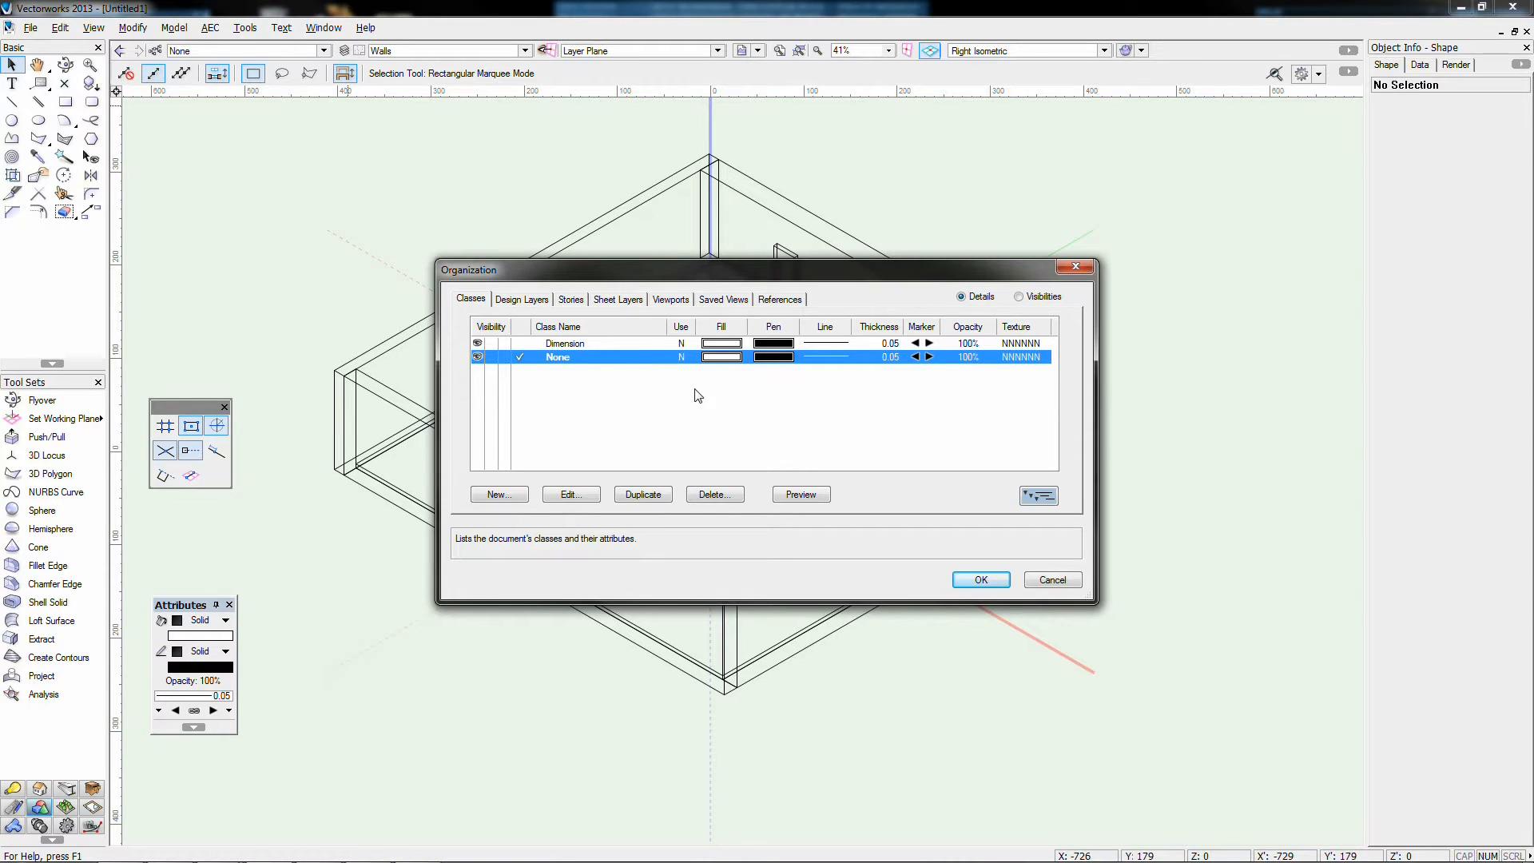
{"action": "left_click", "coordinate": [499, 493]}
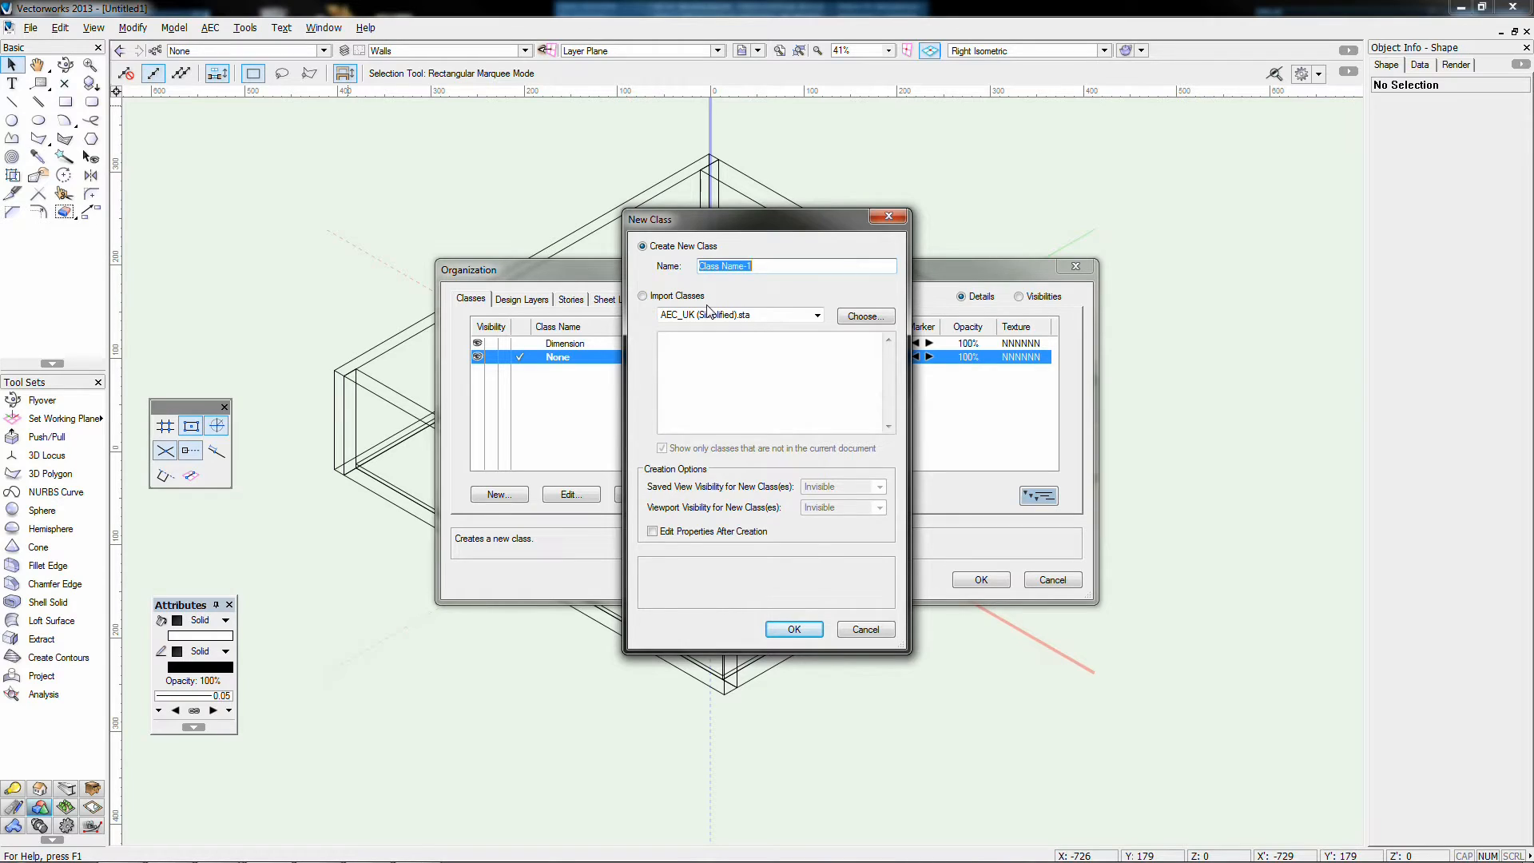
{"action": "type", "text": "Walls - Class"}
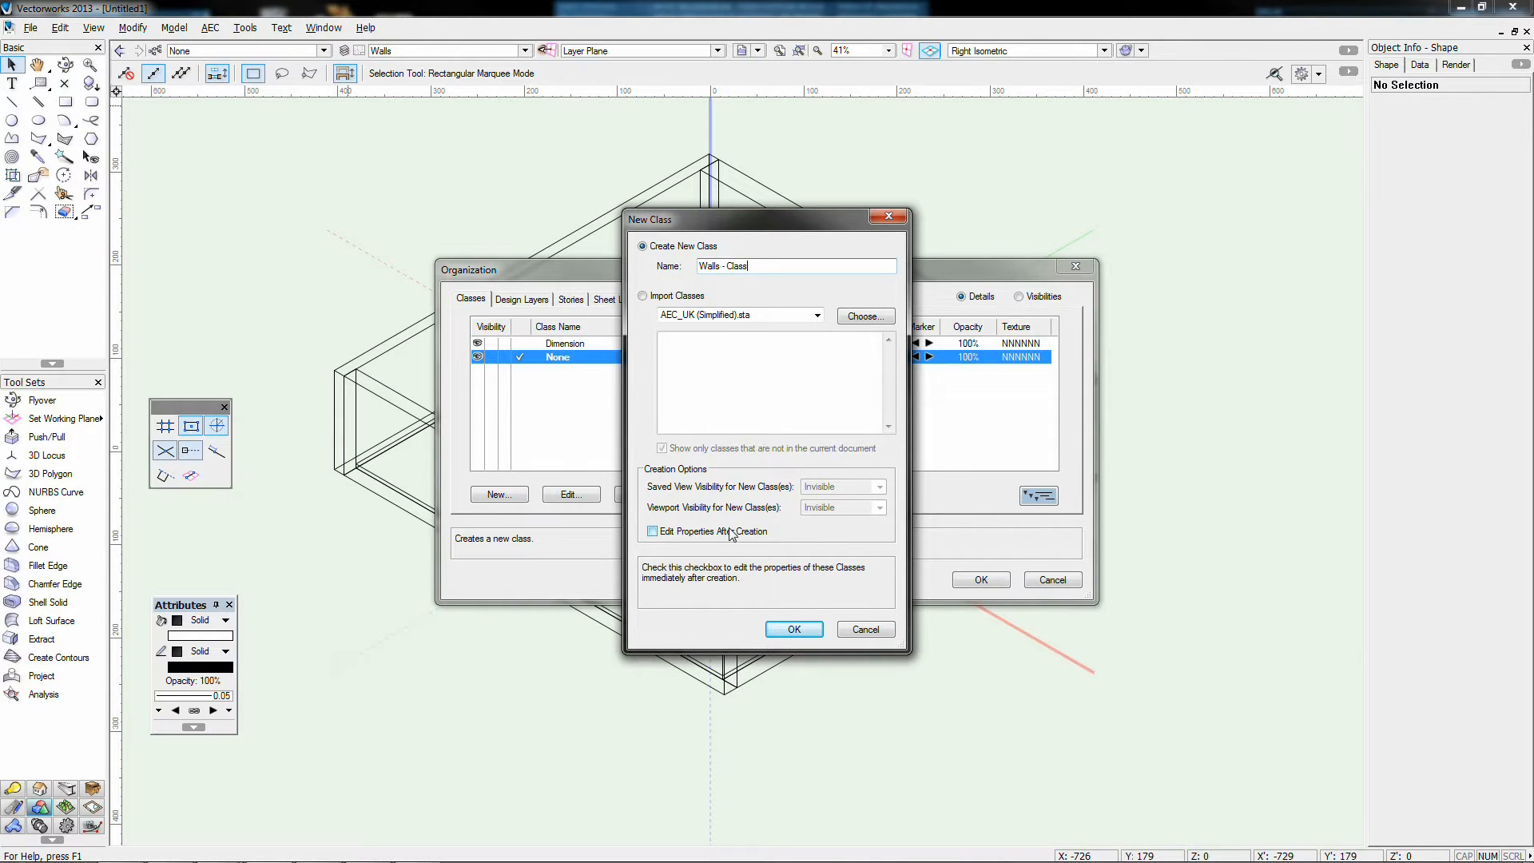
{"action": "left_click", "coordinate": [652, 531]}
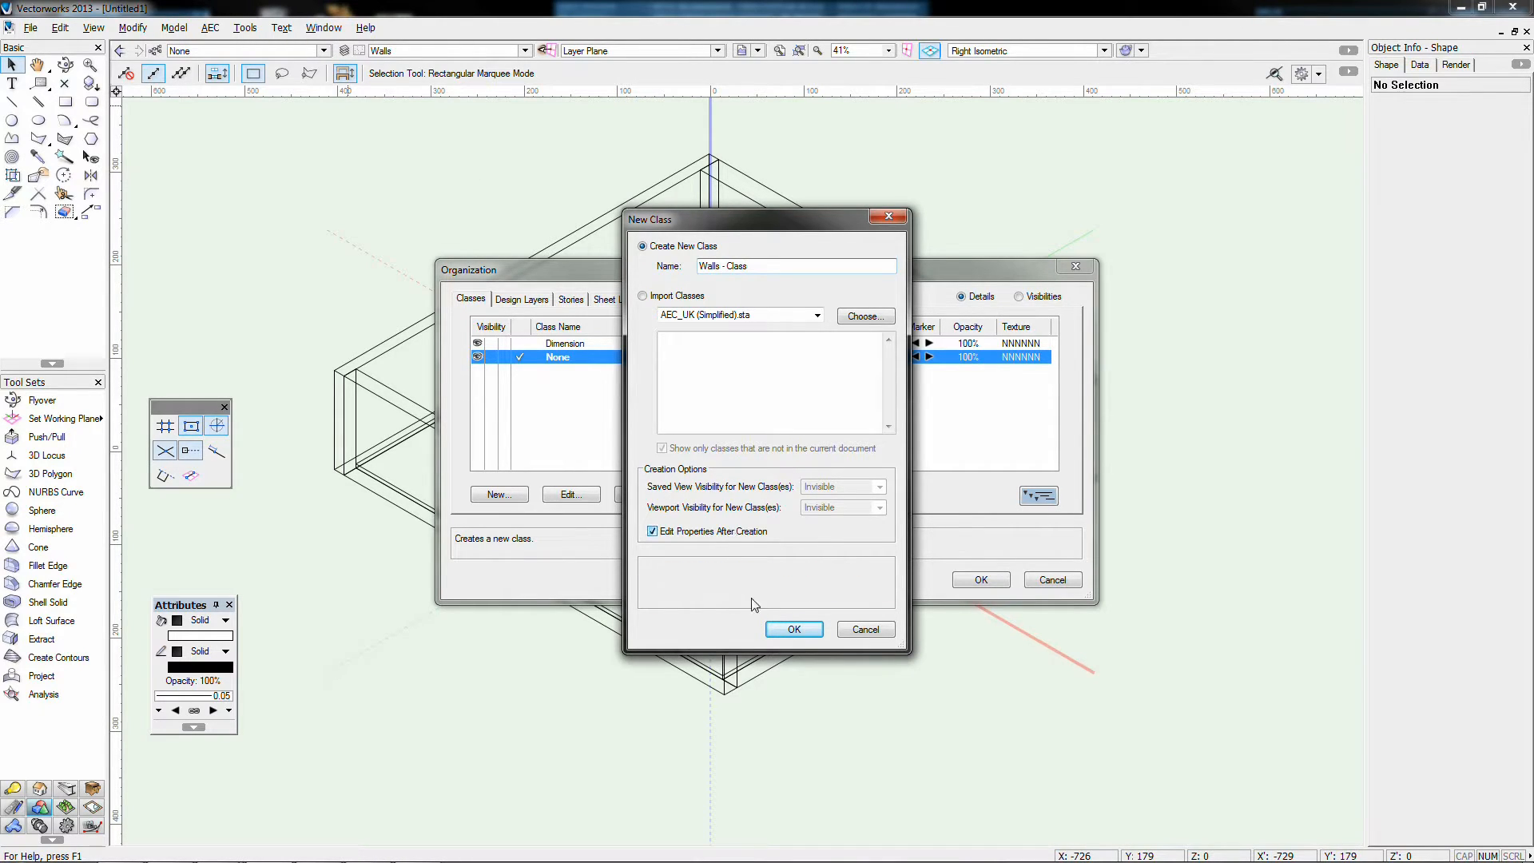
{"action": "left_click", "coordinate": [794, 628]}
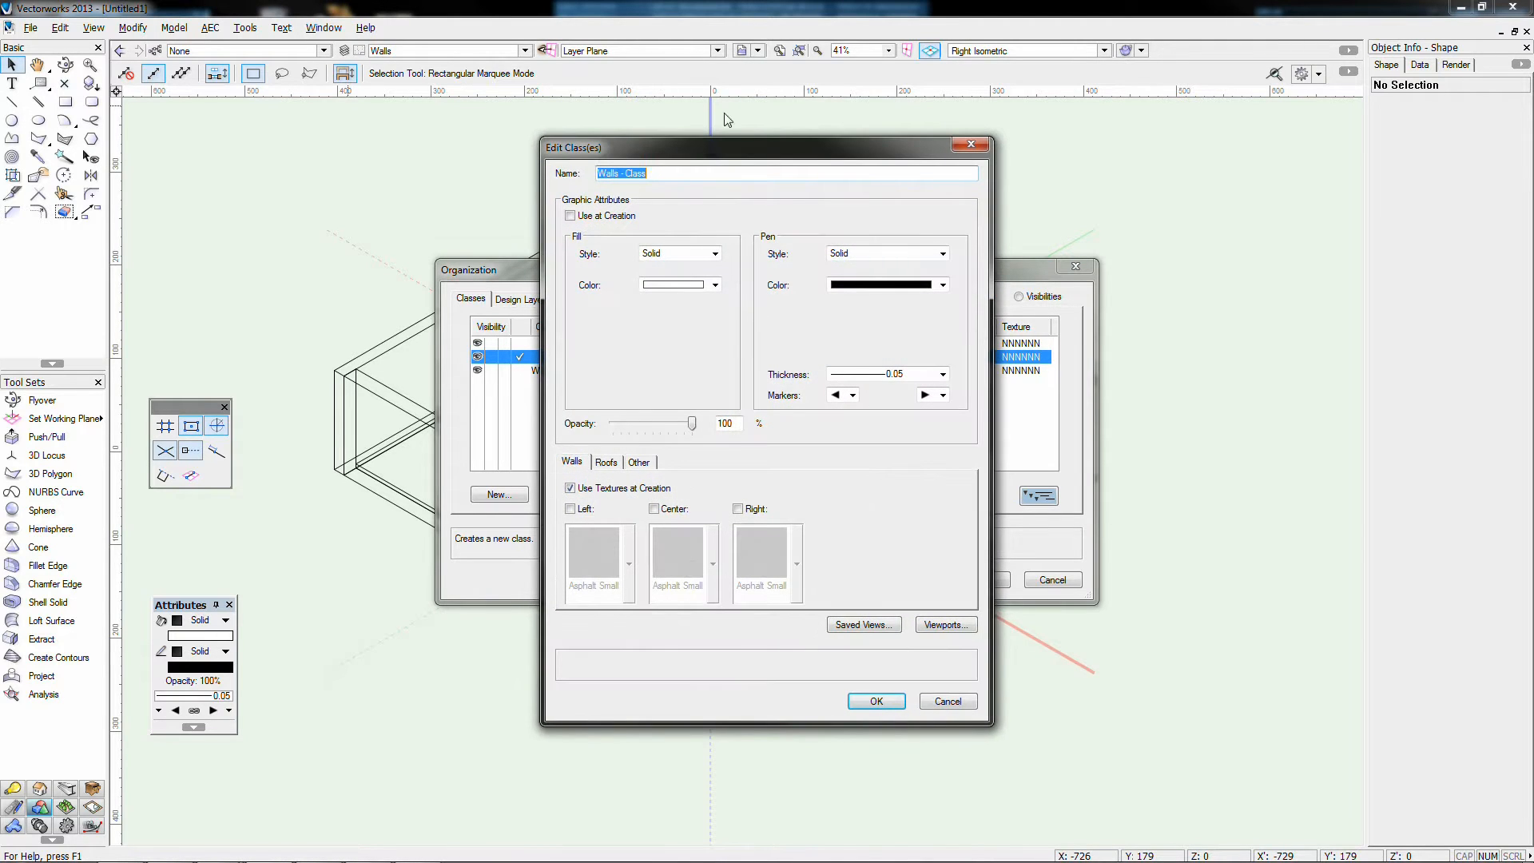
Step: Set Walls - Class to Use at Creation with a pure red fill and 1.00 pen thickness
{"action": "left_click_drag", "start_coordinate": [723, 154], "coordinate": [742, 155]}
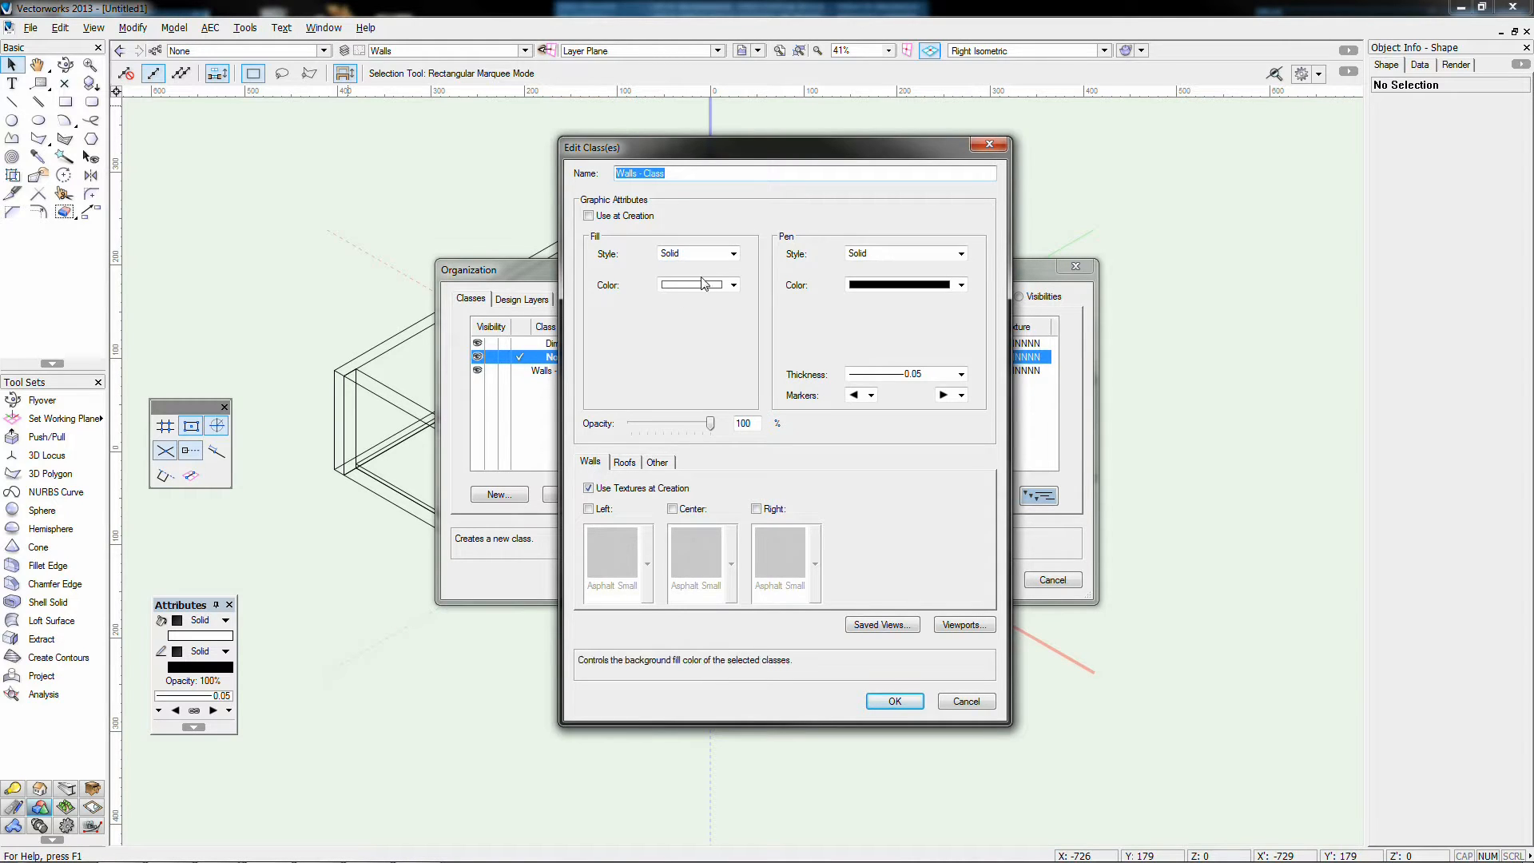
{"action": "left_click", "coordinate": [589, 216]}
{"action": "left_click", "coordinate": [732, 286]}
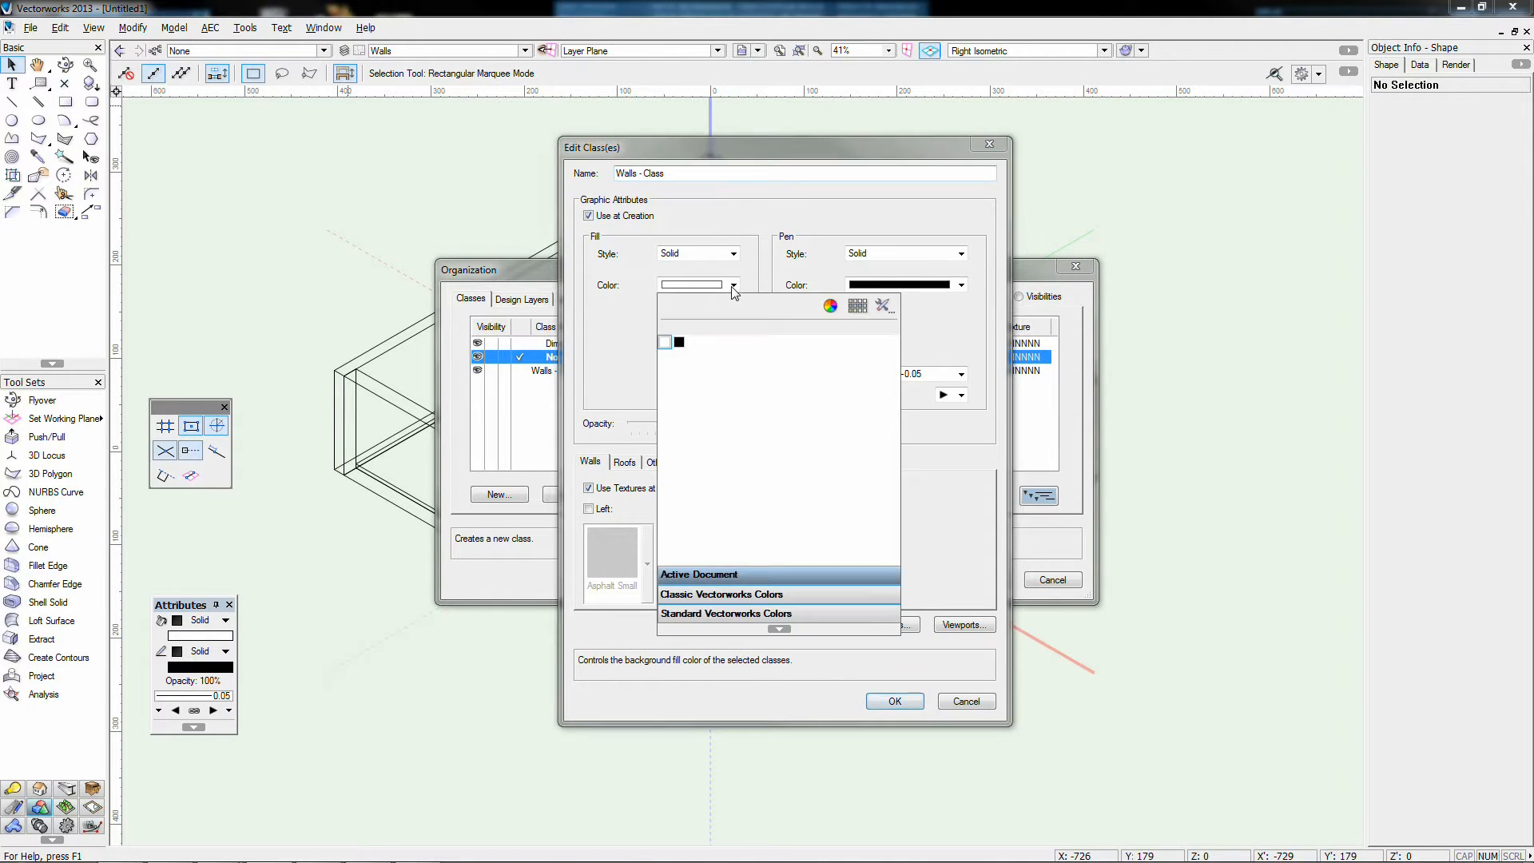
{"action": "left_click", "coordinate": [830, 305]}
{"action": "left_click", "coordinate": [796, 331]}
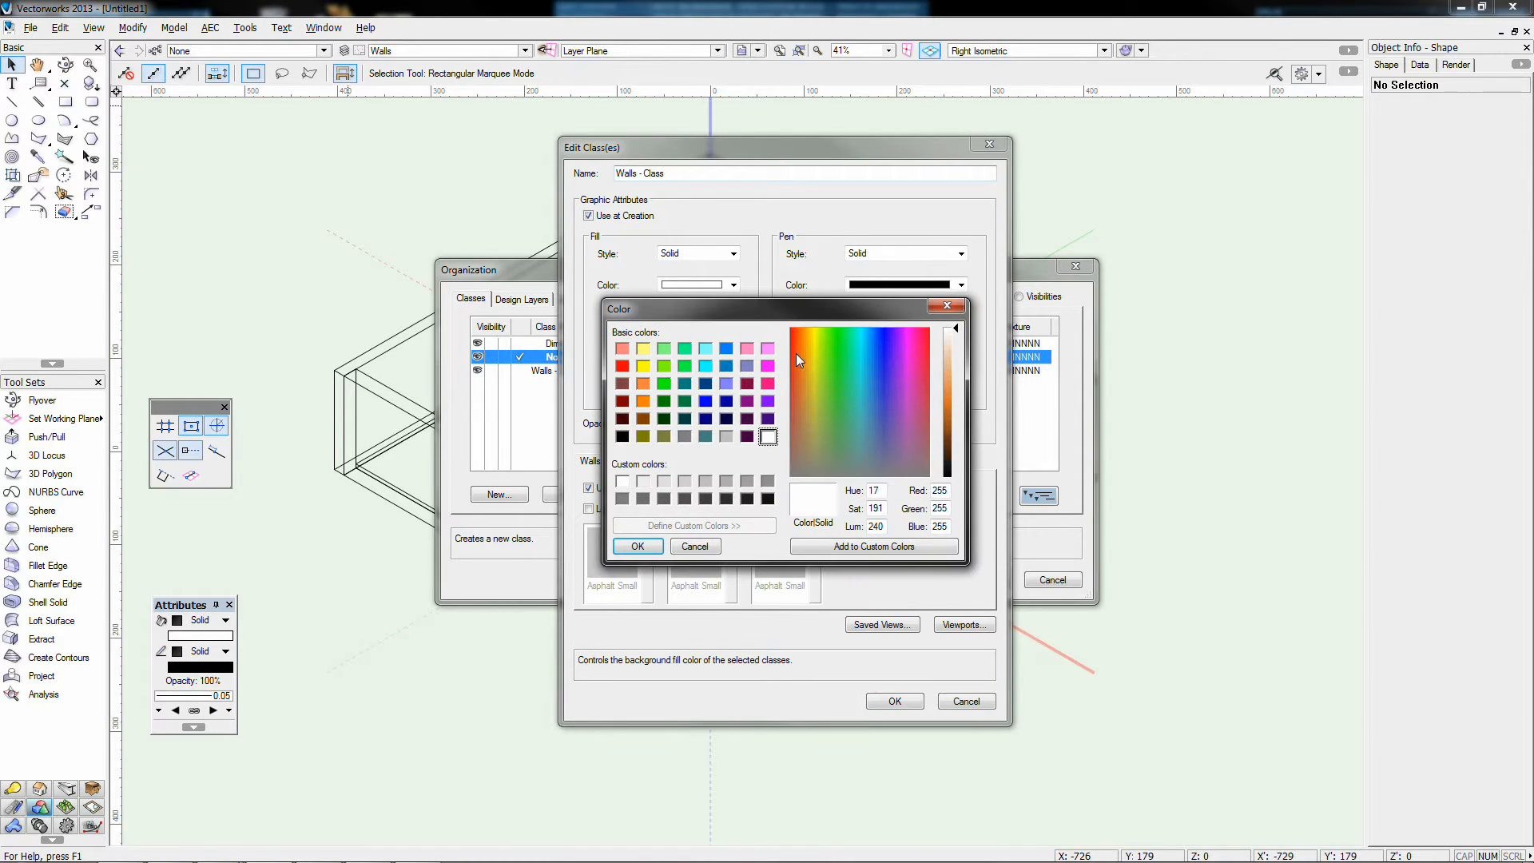
{"action": "left_click", "coordinate": [948, 400]}
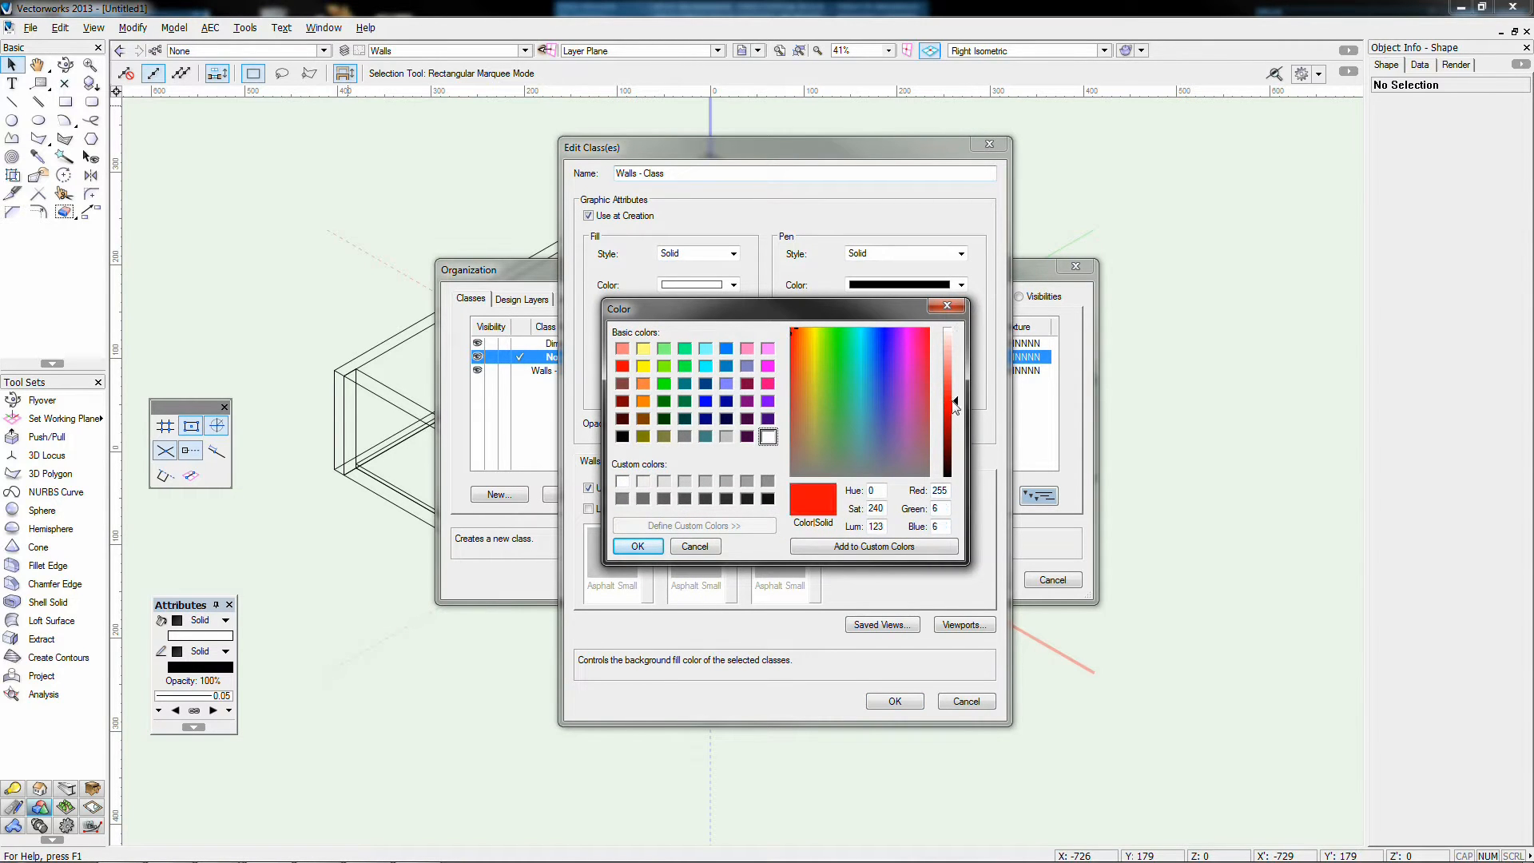
{"action": "left_click", "coordinate": [648, 548]}
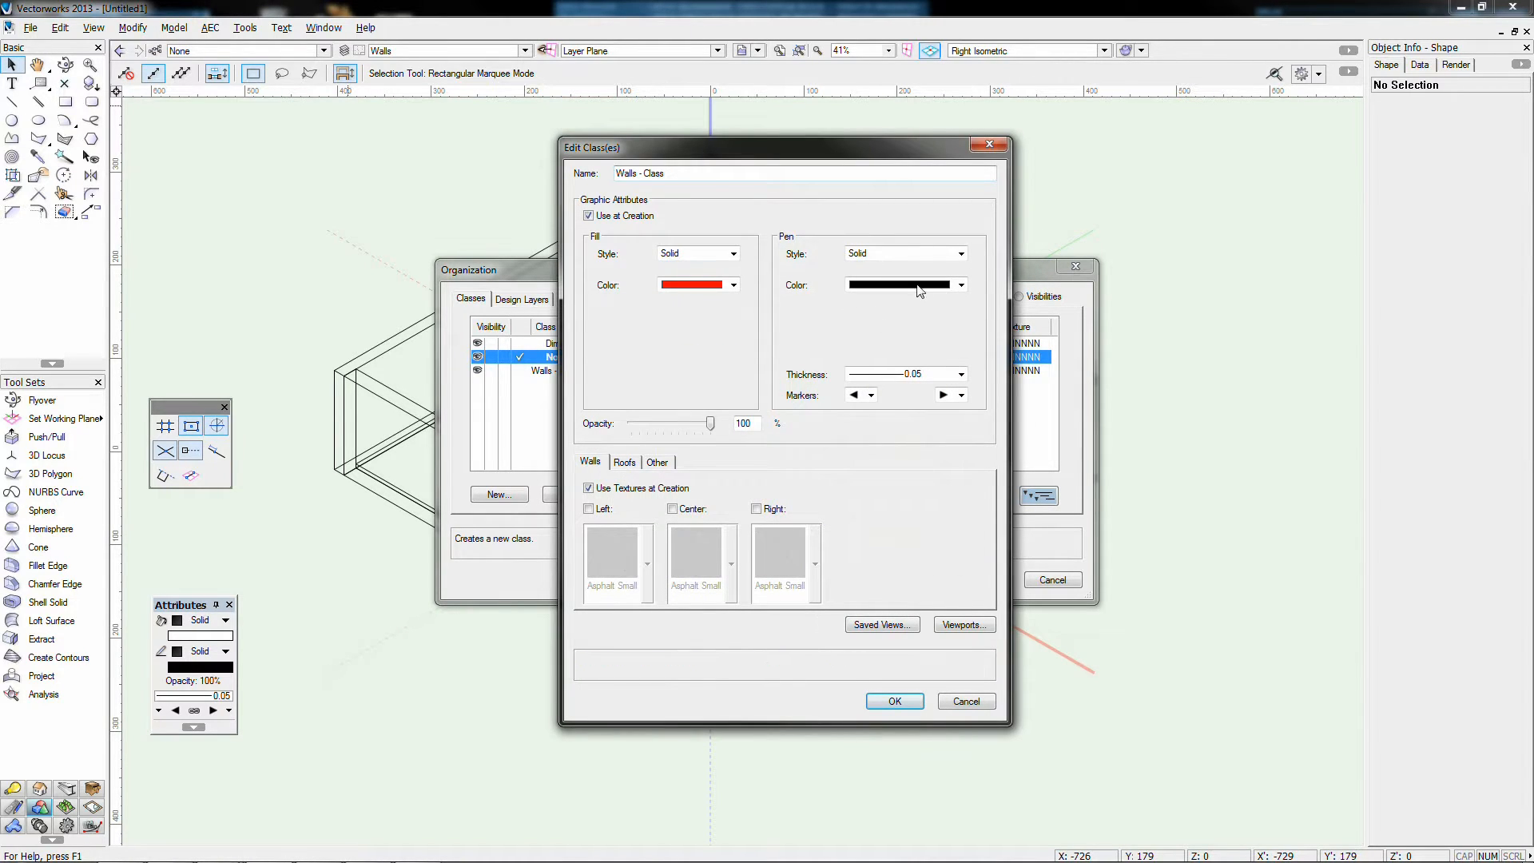
{"action": "left_click", "coordinate": [917, 375]}
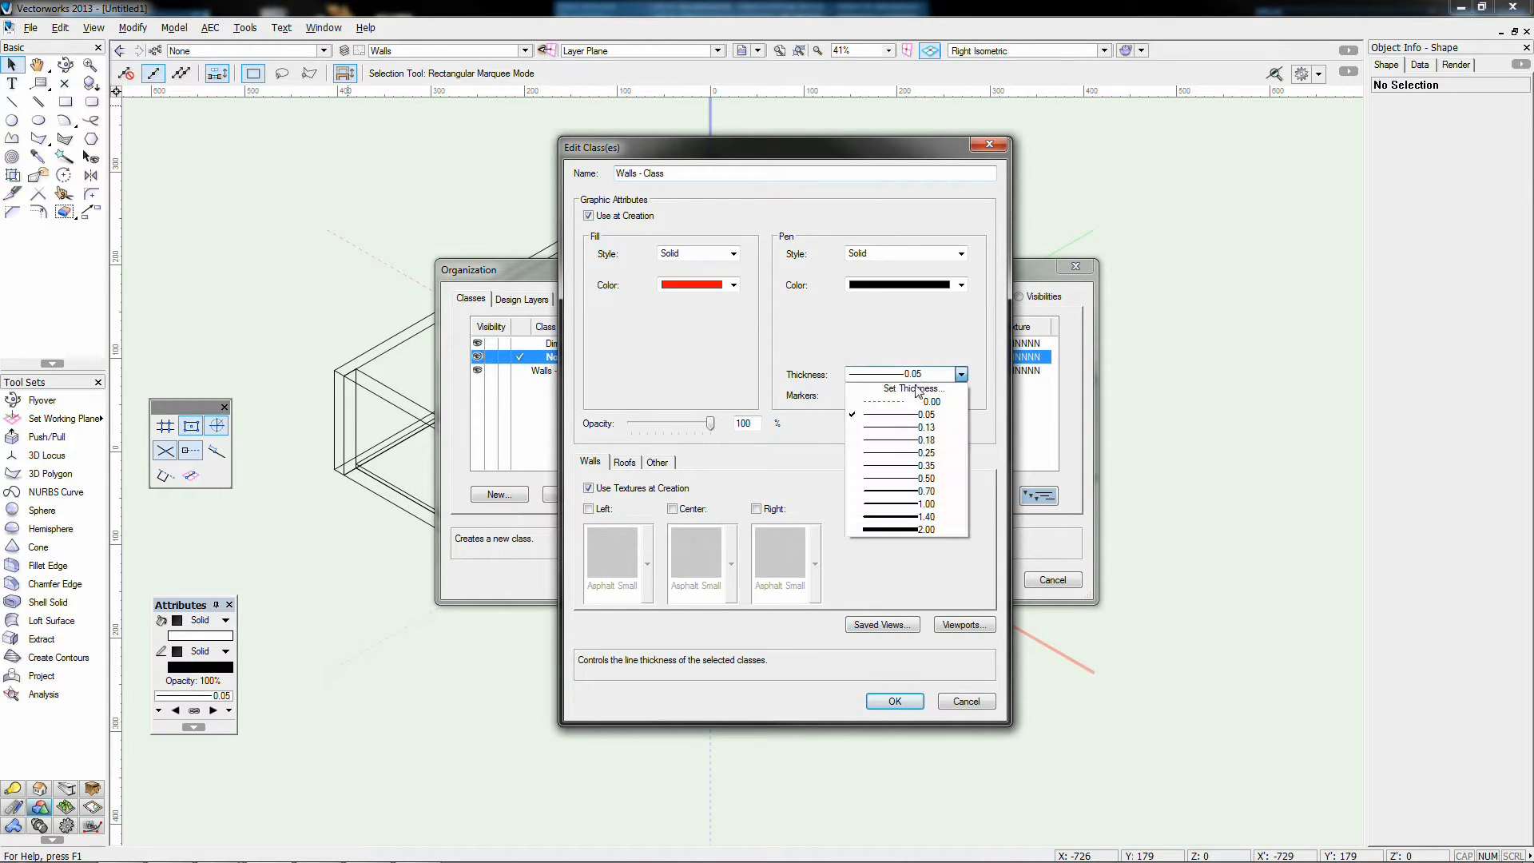
{"action": "left_click", "coordinate": [898, 505]}
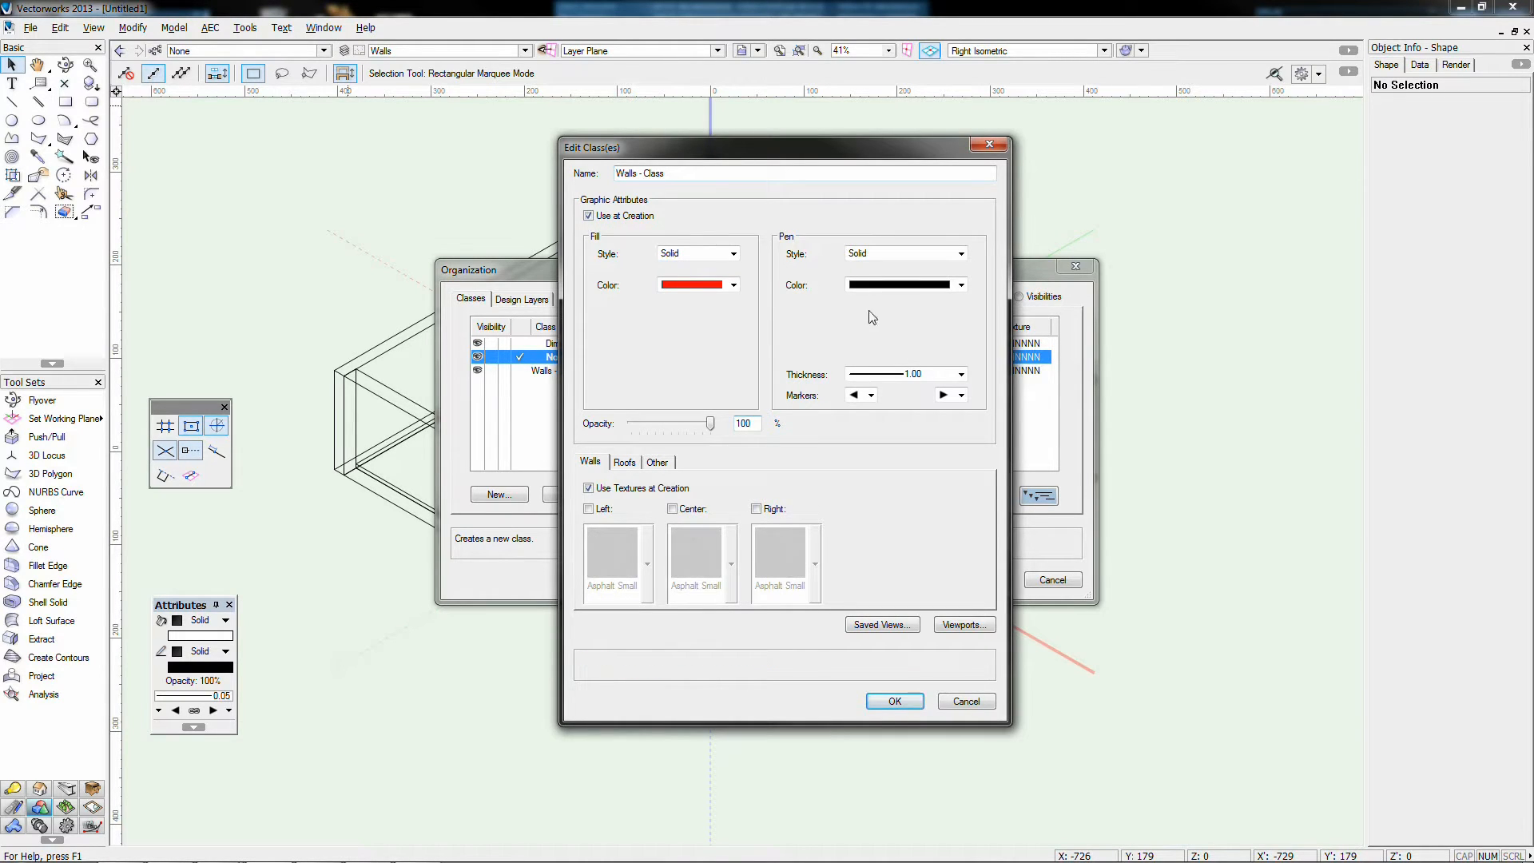
{"action": "left_click", "coordinate": [894, 701]}
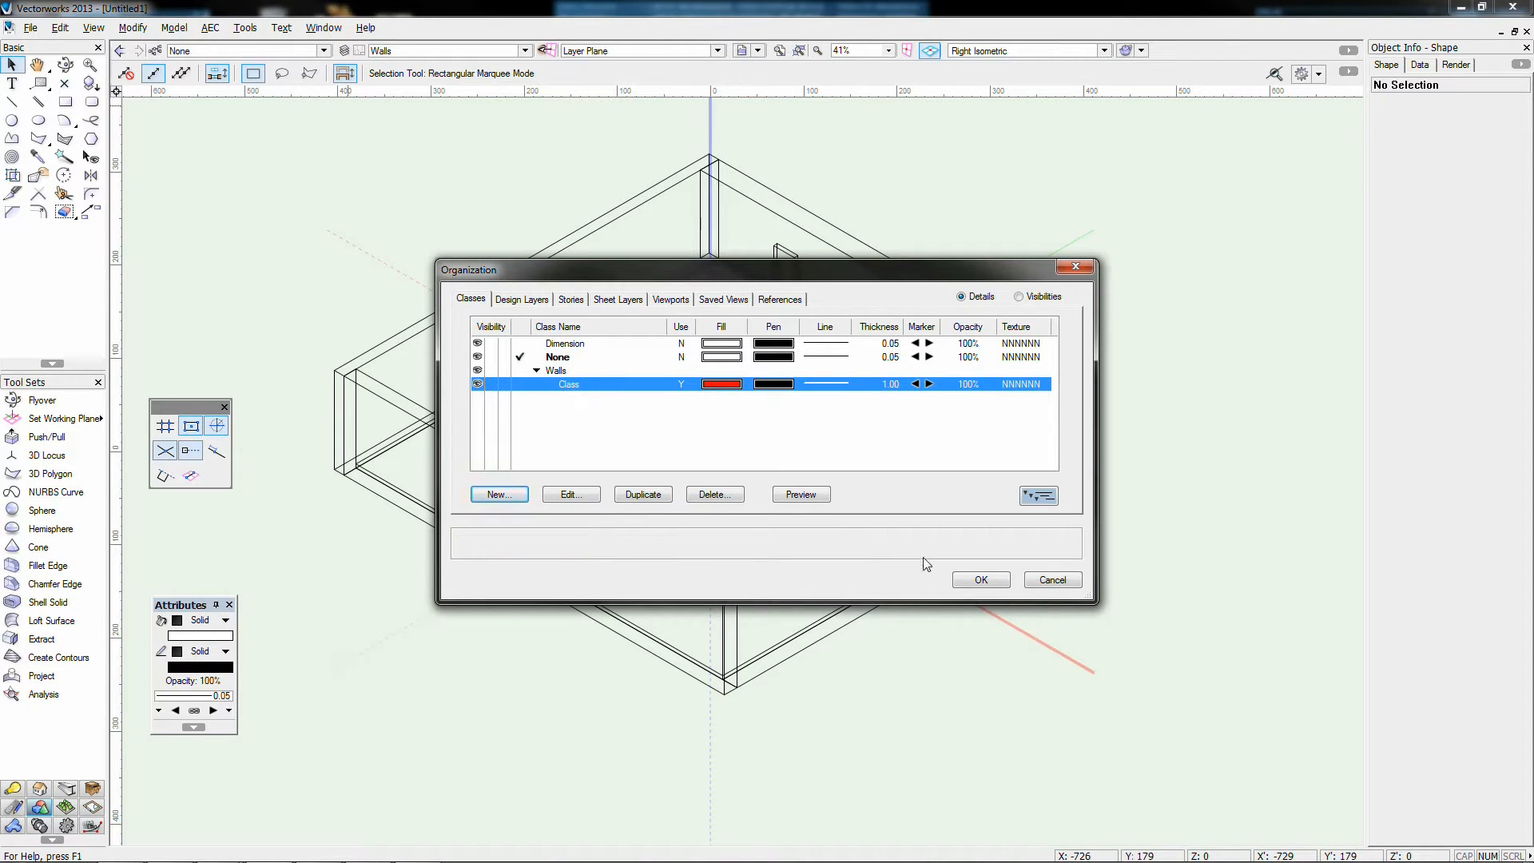
Step: Make Walls - Class the active class, dismiss the autosave prompt, and return to Top/Plan
{"action": "left_click", "coordinate": [520, 385]}
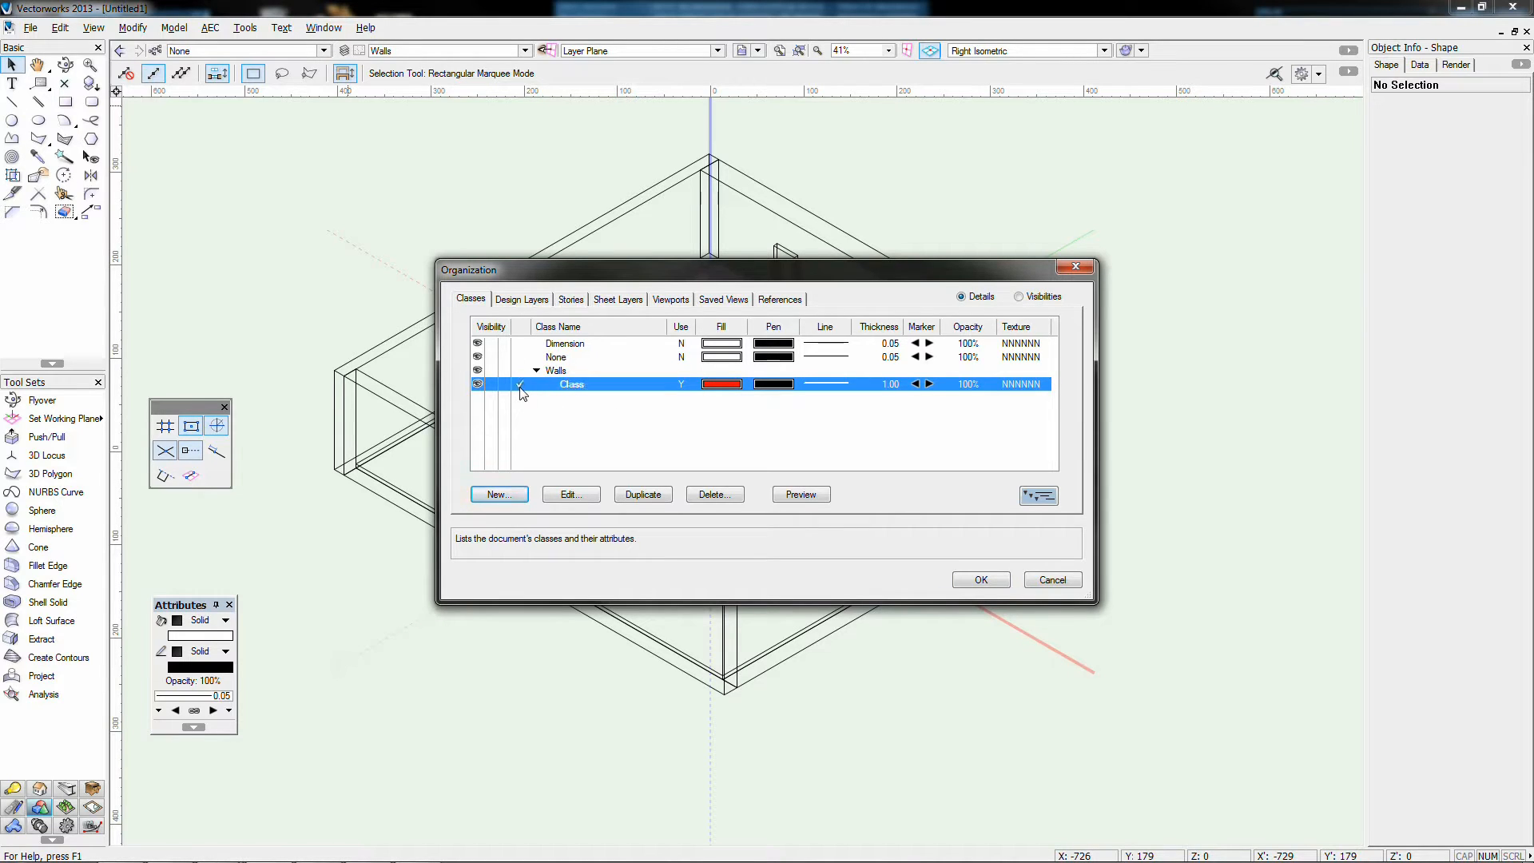
{"action": "left_click", "coordinate": [971, 576]}
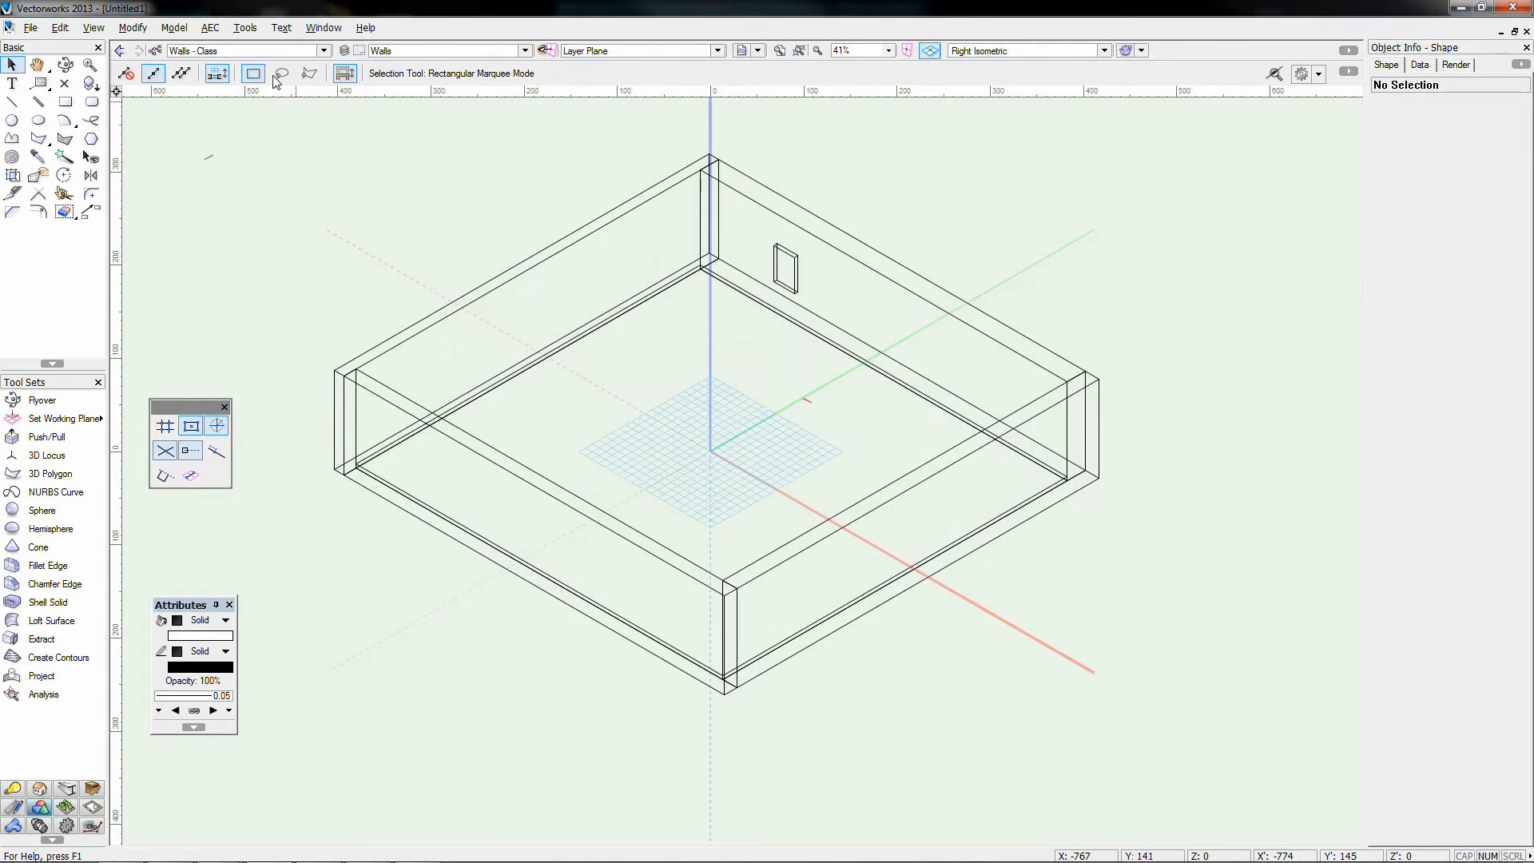
{"action": "left_click", "coordinate": [879, 461]}
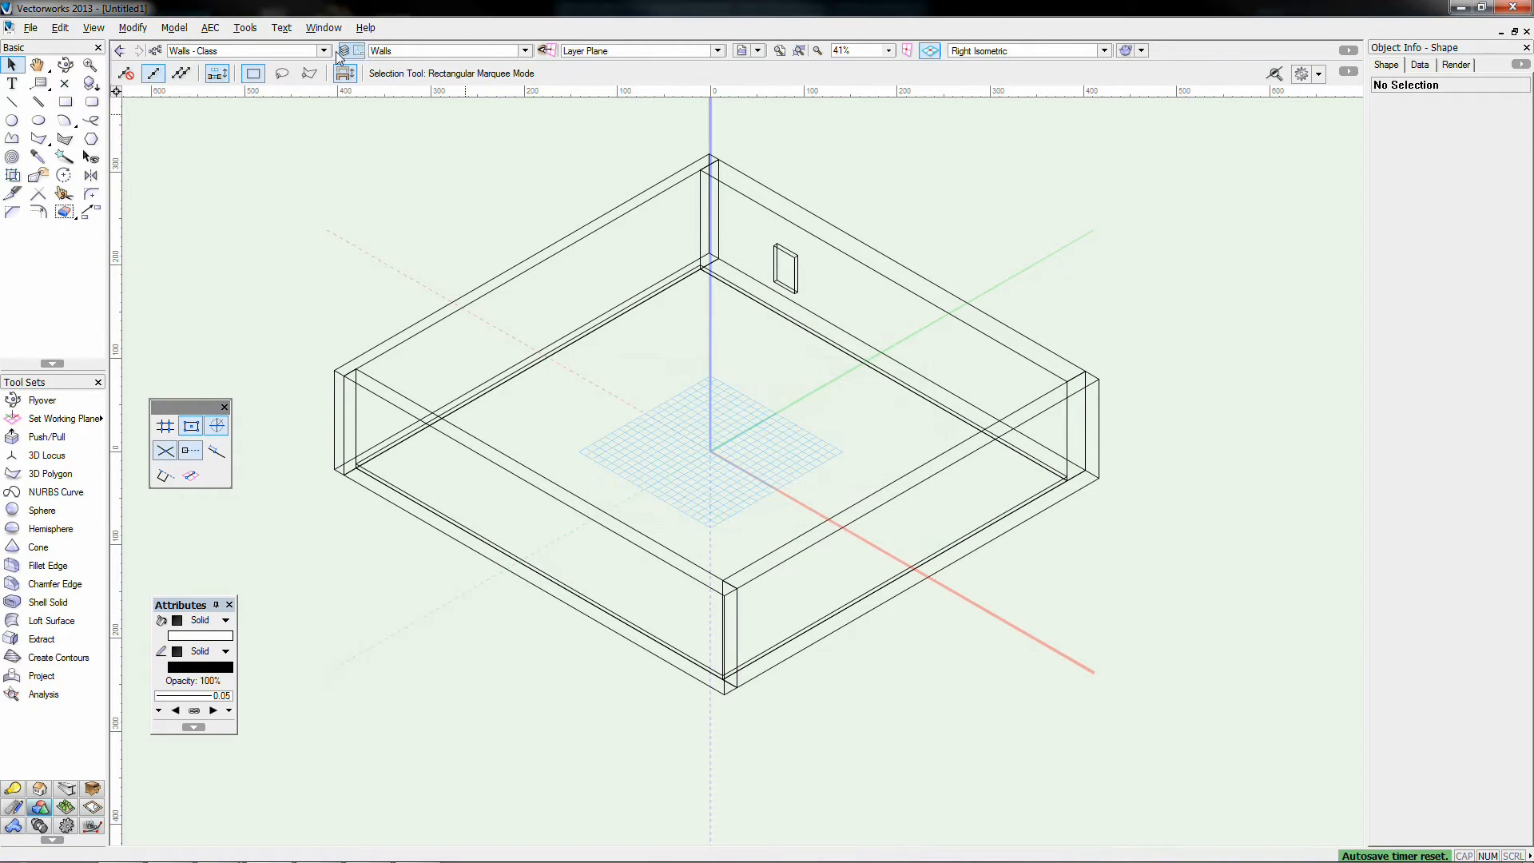
{"action": "left_click", "coordinate": [325, 50]}
{"action": "mouse_move", "coordinate": [254, 104]}
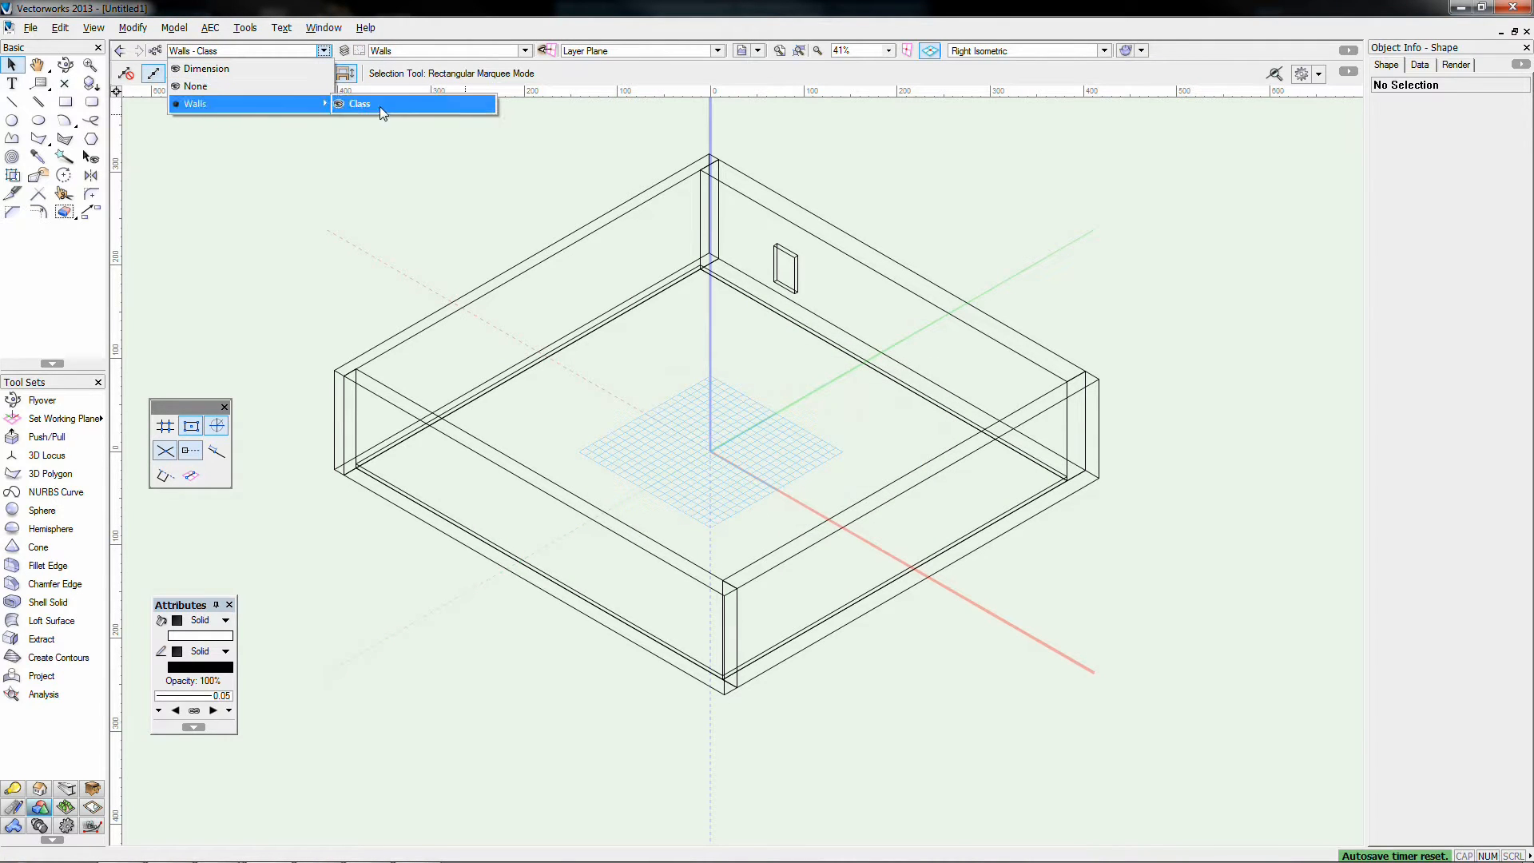
{"action": "left_click", "coordinate": [380, 105]}
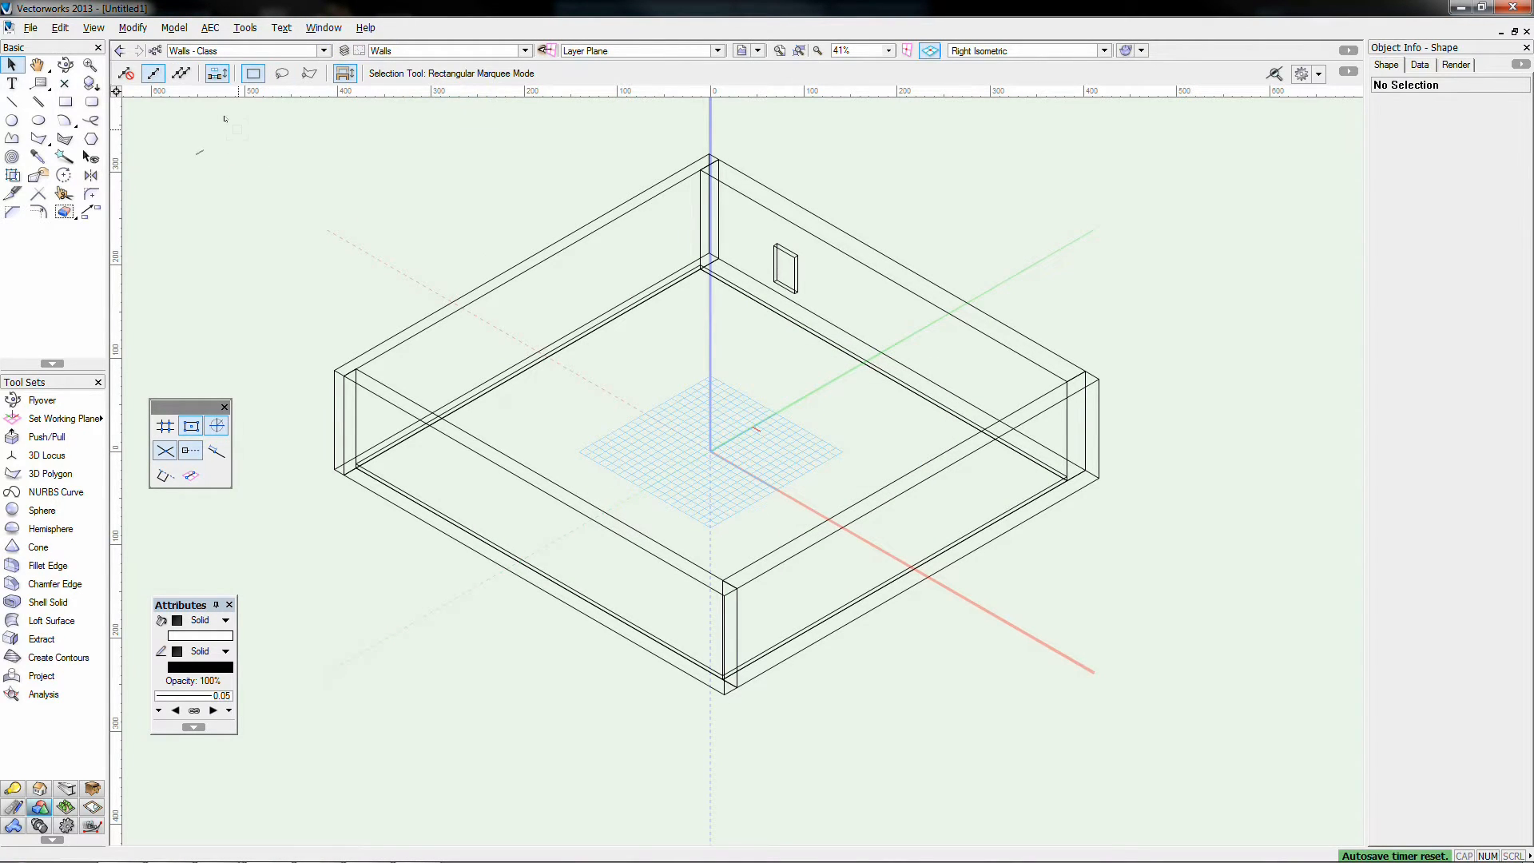
{"action": "key", "text": "F5"}
Step: Draw a red Walls - Class rectangle to the left of the top-left wall corner
{"action": "left_click", "coordinate": [66, 102]}
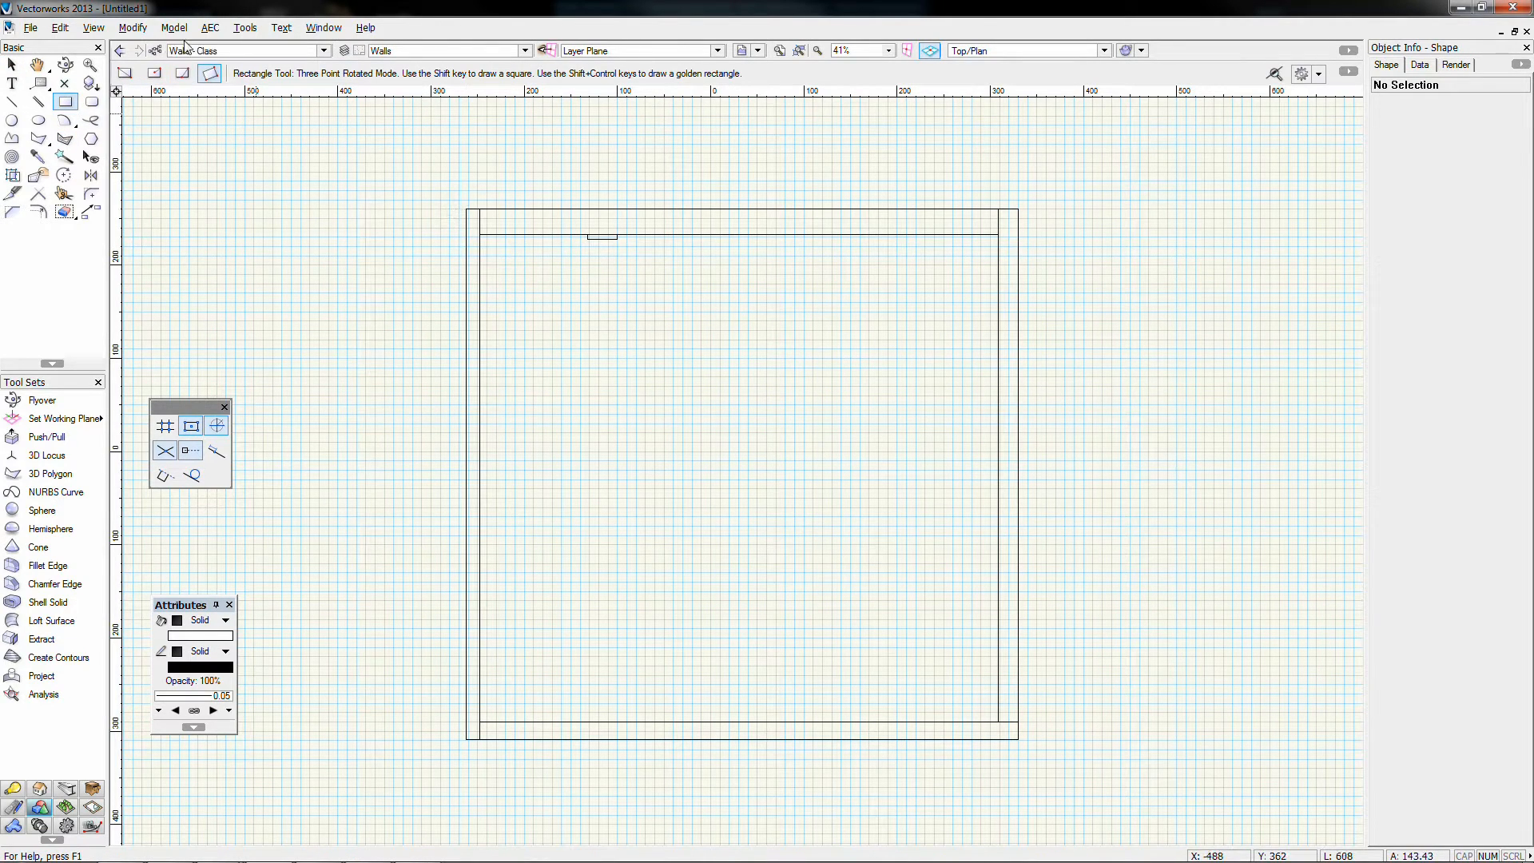
{"action": "left_click", "coordinate": [466, 209]}
{"action": "left_click", "coordinate": [273, 209]}
{"action": "left_click", "coordinate": [271, 251]}
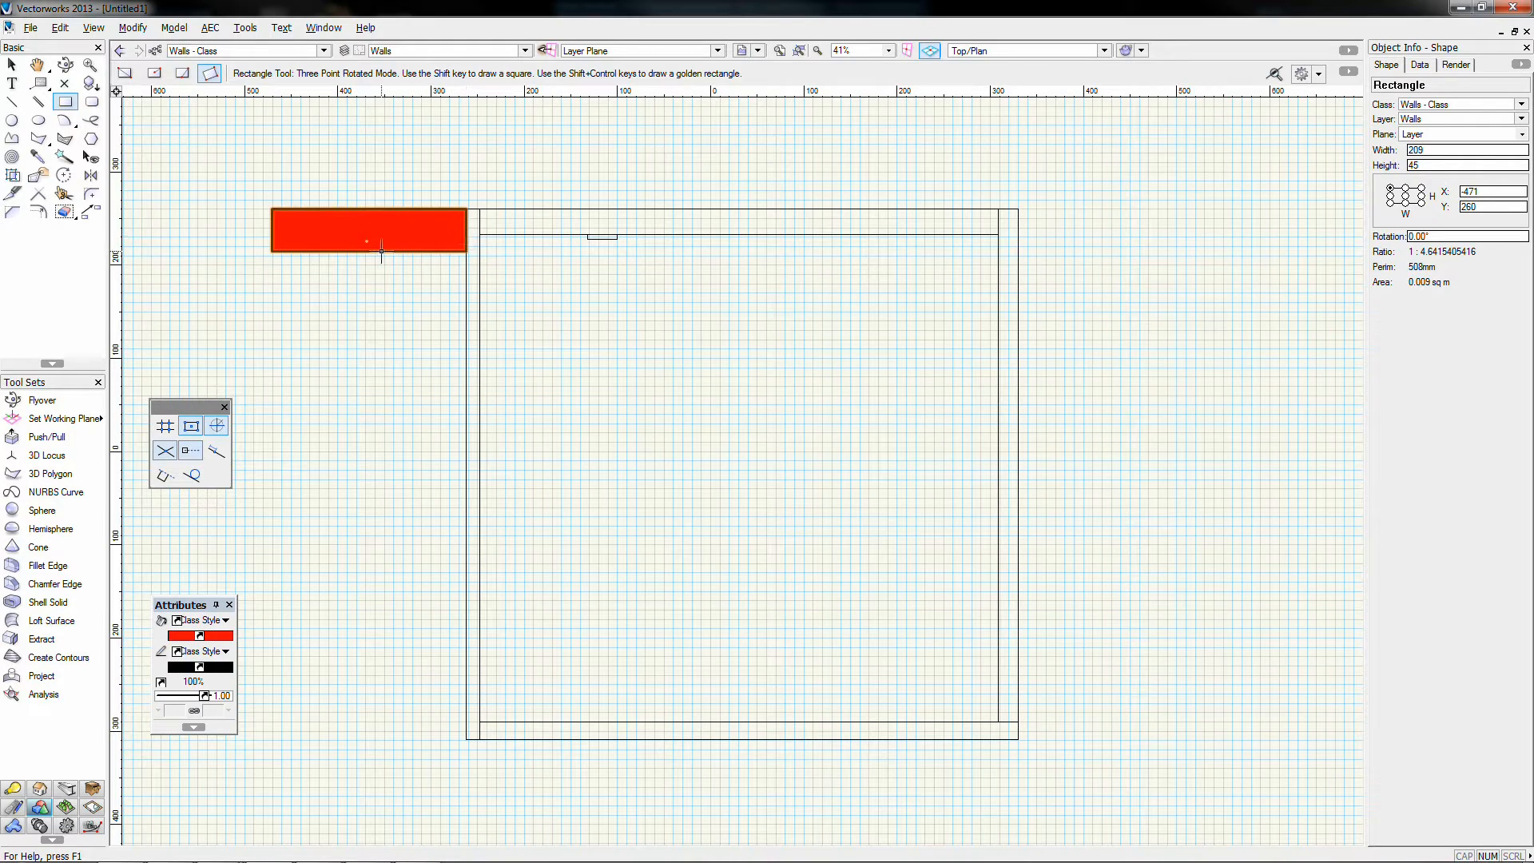
Step: With class None active, draw a plain white rectangle below the red one
{"action": "left_click", "coordinate": [248, 50]}
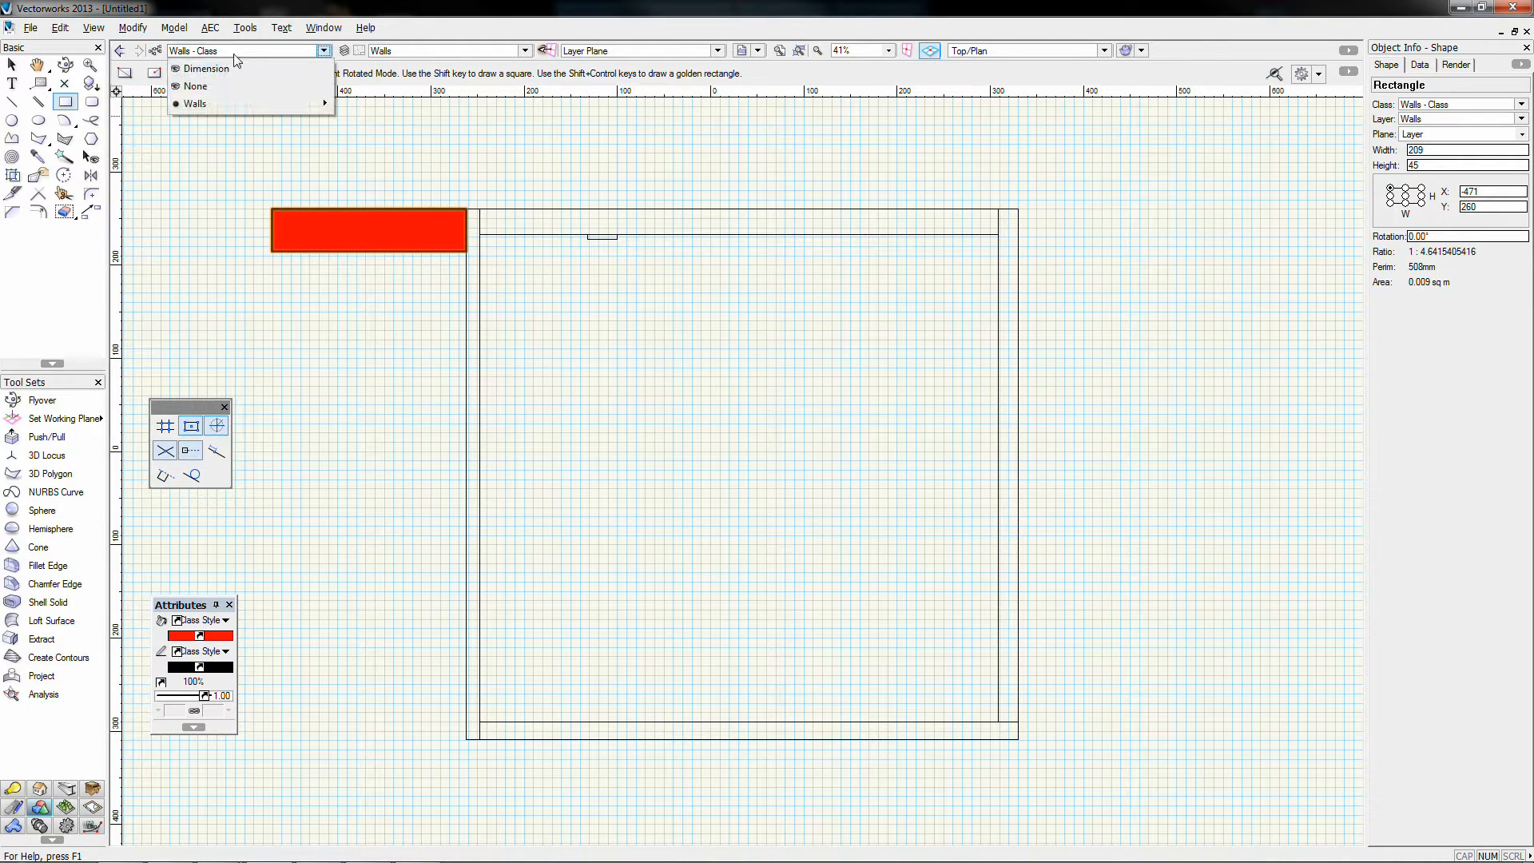
{"action": "left_click", "coordinate": [217, 81]}
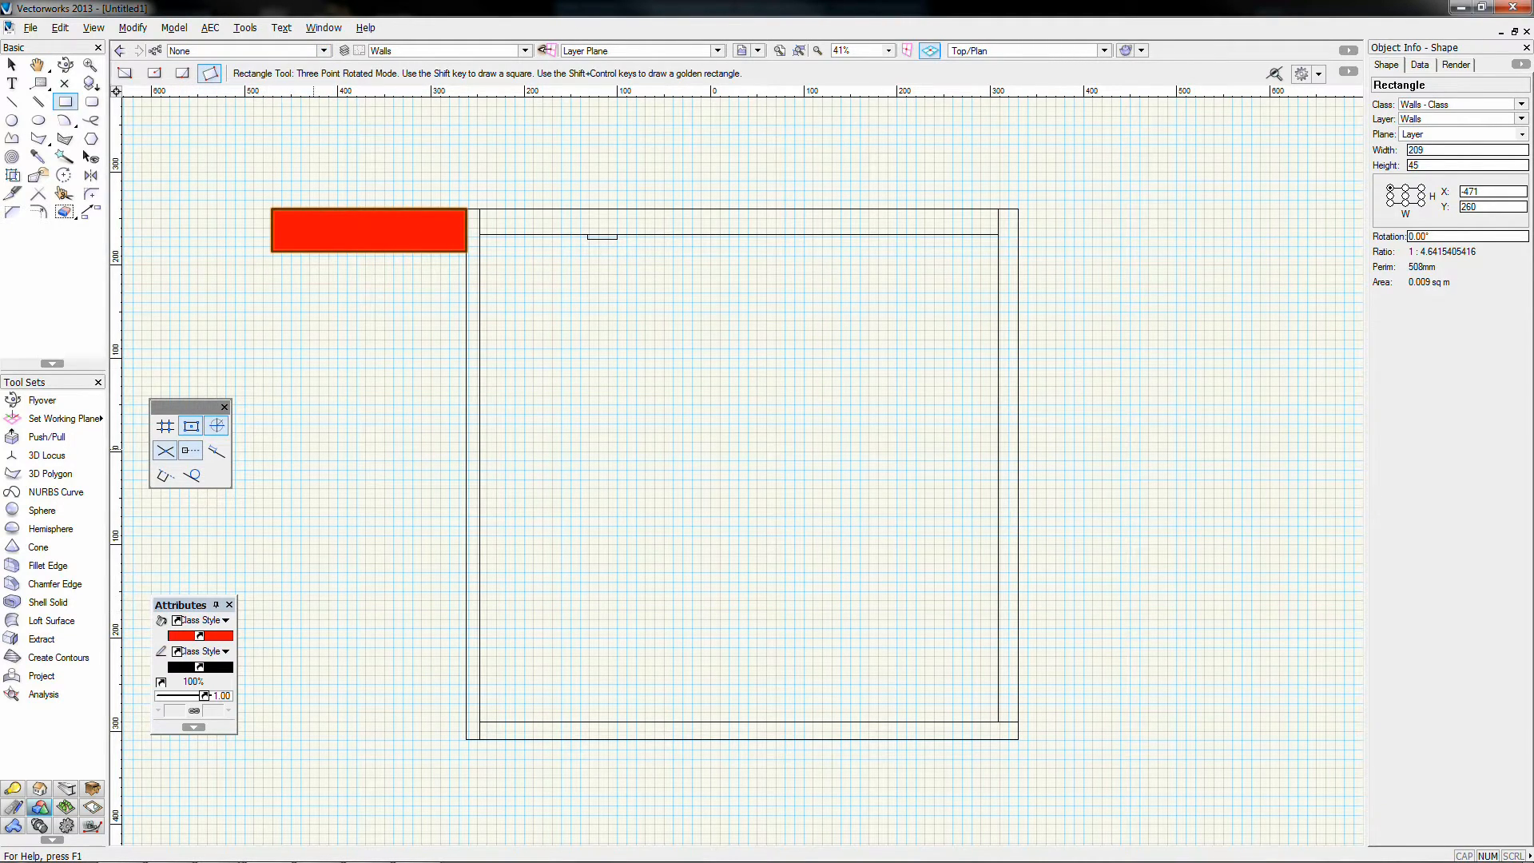
{"action": "left_click", "coordinate": [347, 332]}
{"action": "left_click", "coordinate": [436, 331]}
{"action": "left_click", "coordinate": [436, 446]}
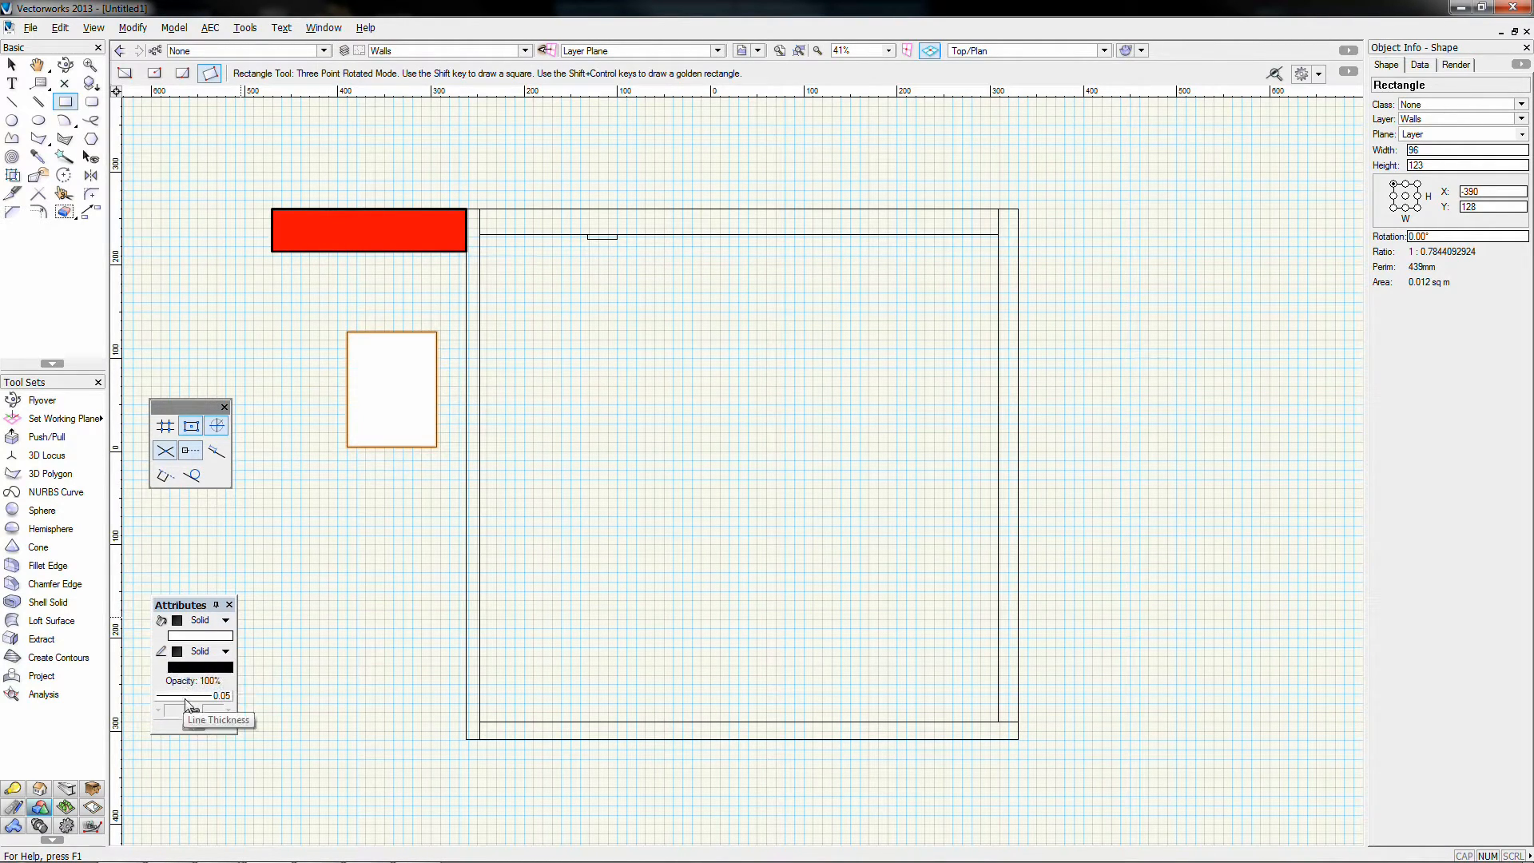
Step: Back in Walls - Class, draw two tilted red rectangles on the right side of the walls
{"action": "left_click", "coordinate": [240, 50]}
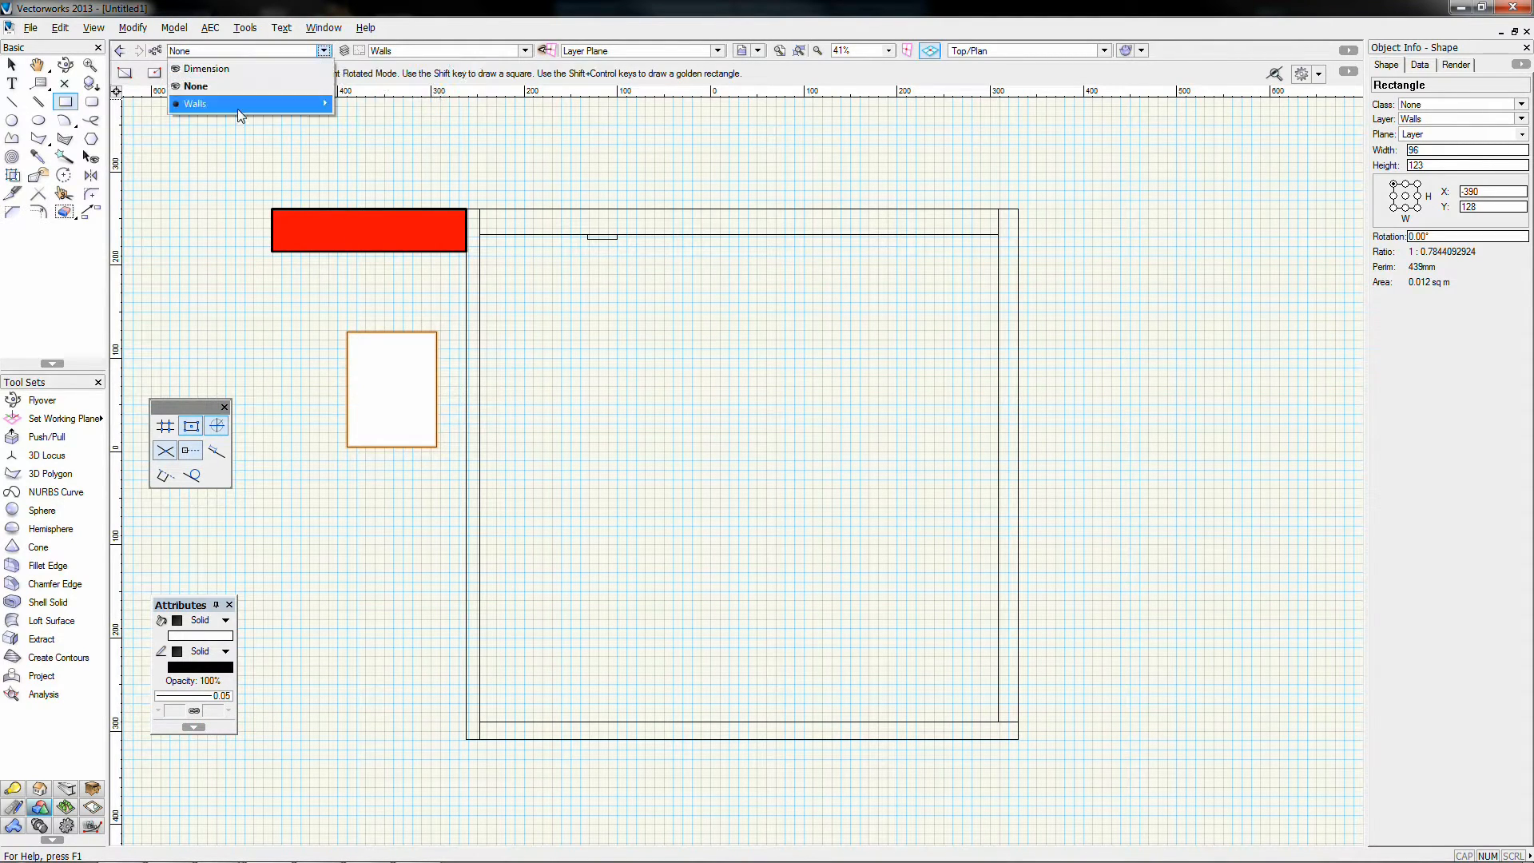
{"action": "left_click", "coordinate": [359, 103]}
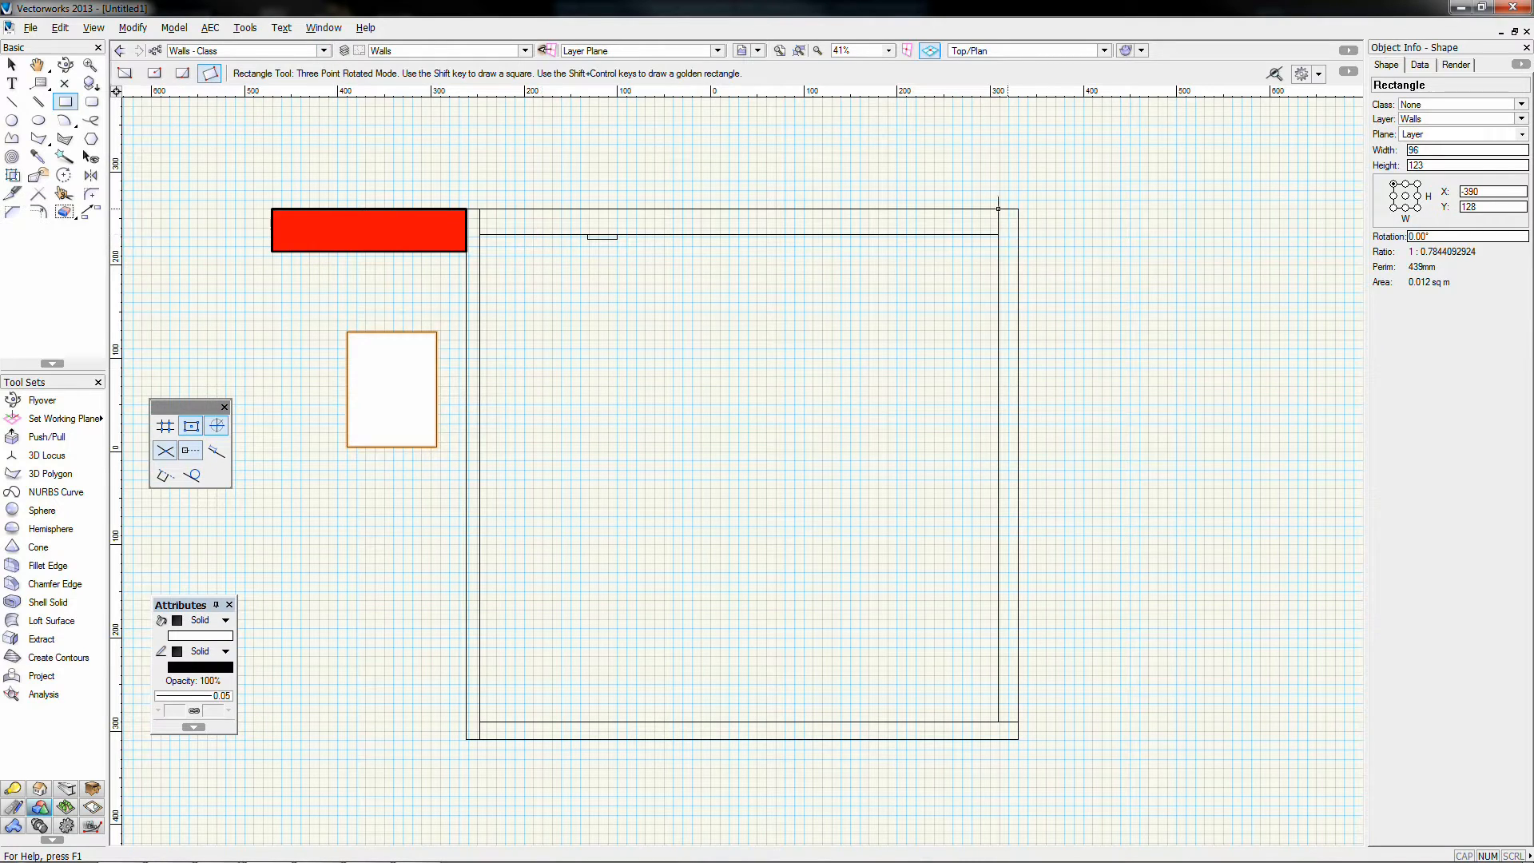
{"action": "left_click", "coordinate": [1017, 209]}
{"action": "left_click", "coordinate": [1244, 231]}
{"action": "left_click", "coordinate": [1237, 324]}
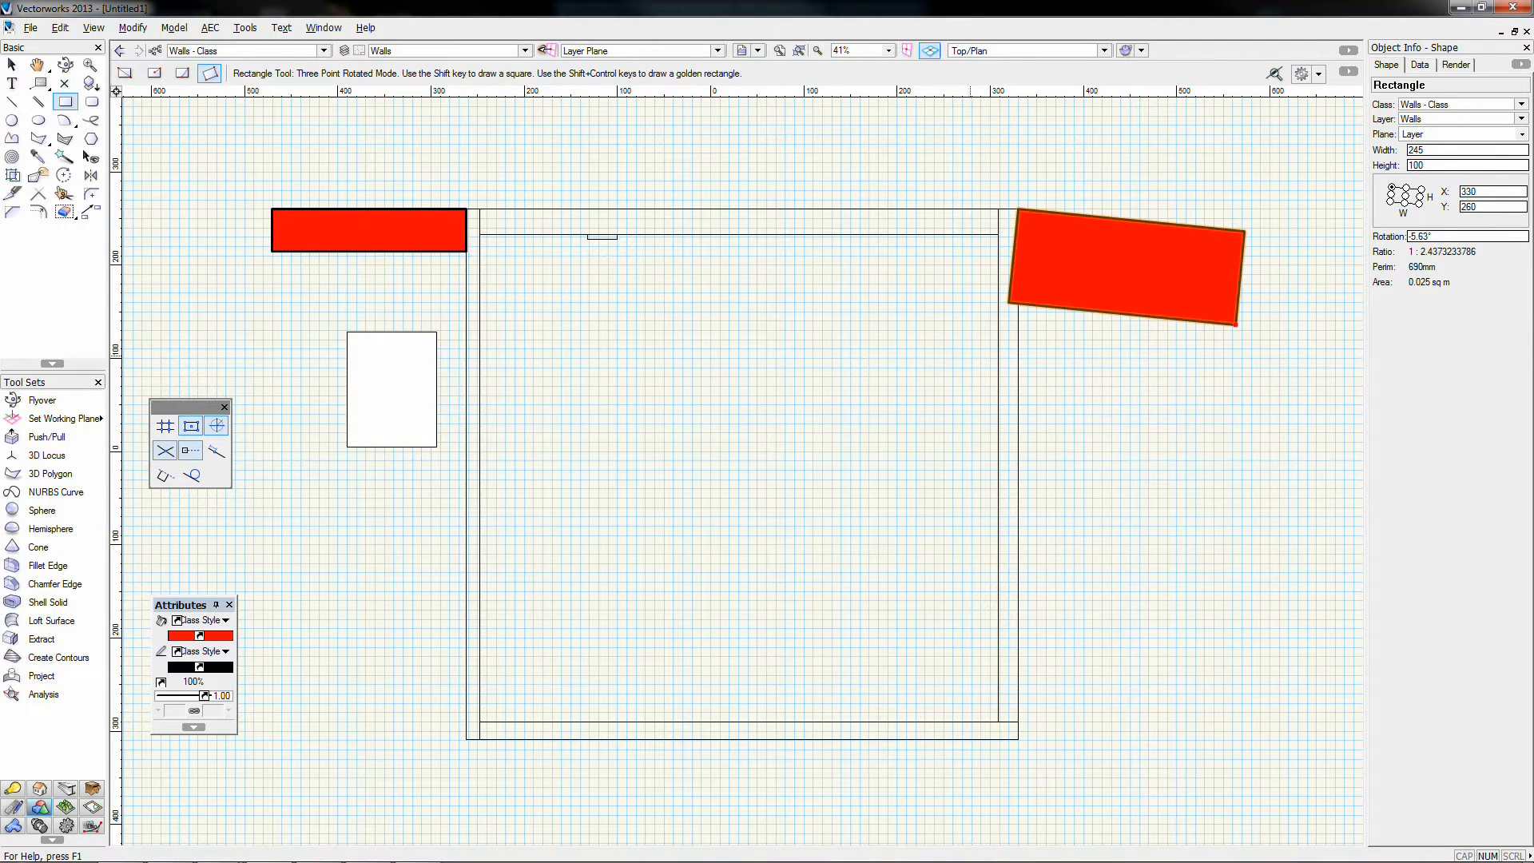
{"action": "left_click", "coordinate": [880, 392]}
{"action": "left_click", "coordinate": [1047, 373]}
{"action": "left_click", "coordinate": [1056, 454]}
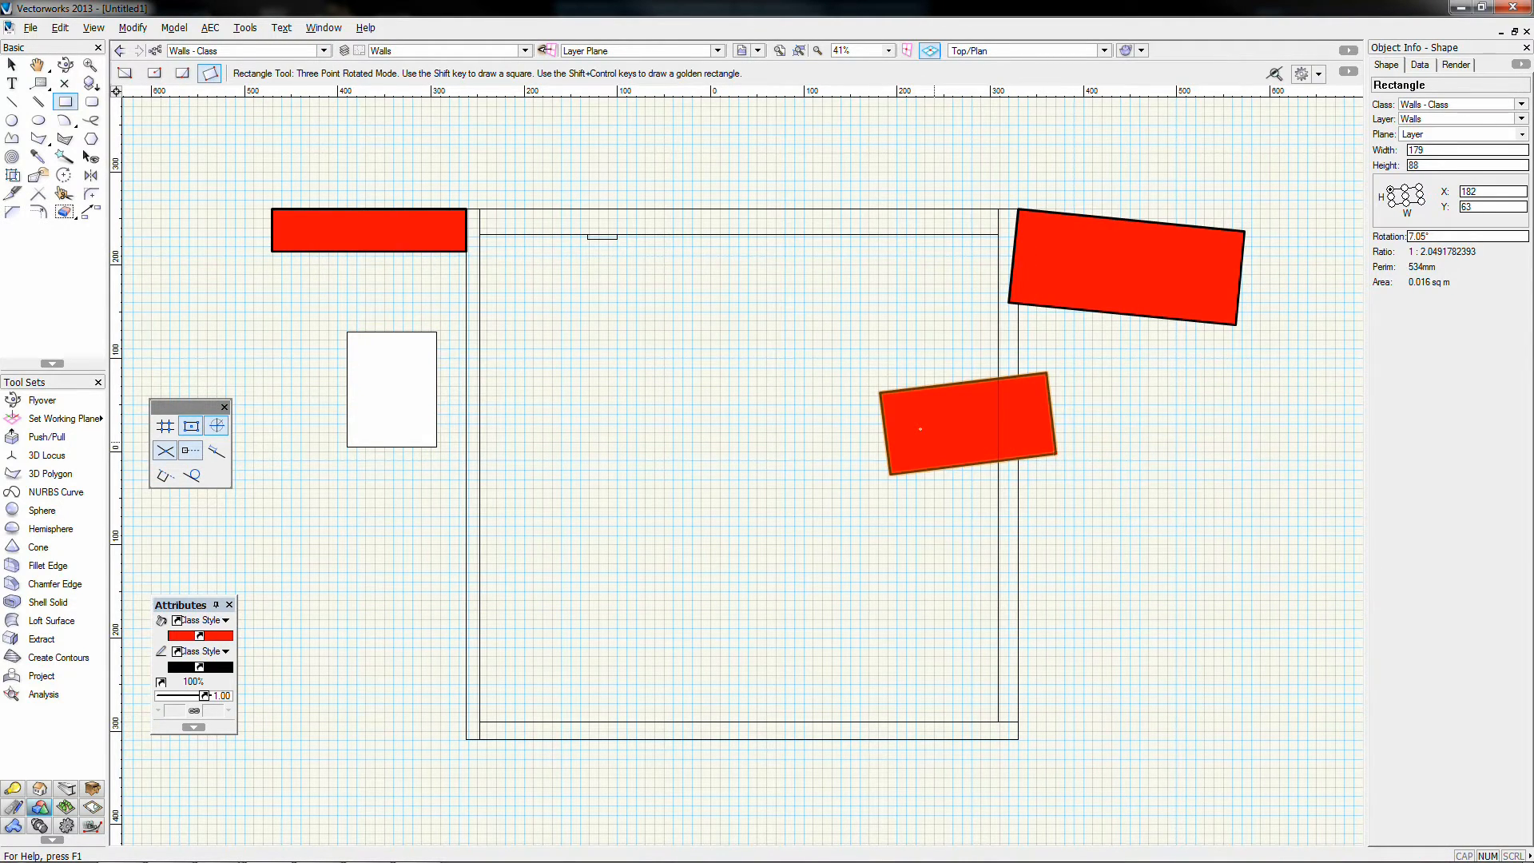
Step: Select the three red rectangles together, then clear the selection and open the class list
{"action": "key", "text": "x"}
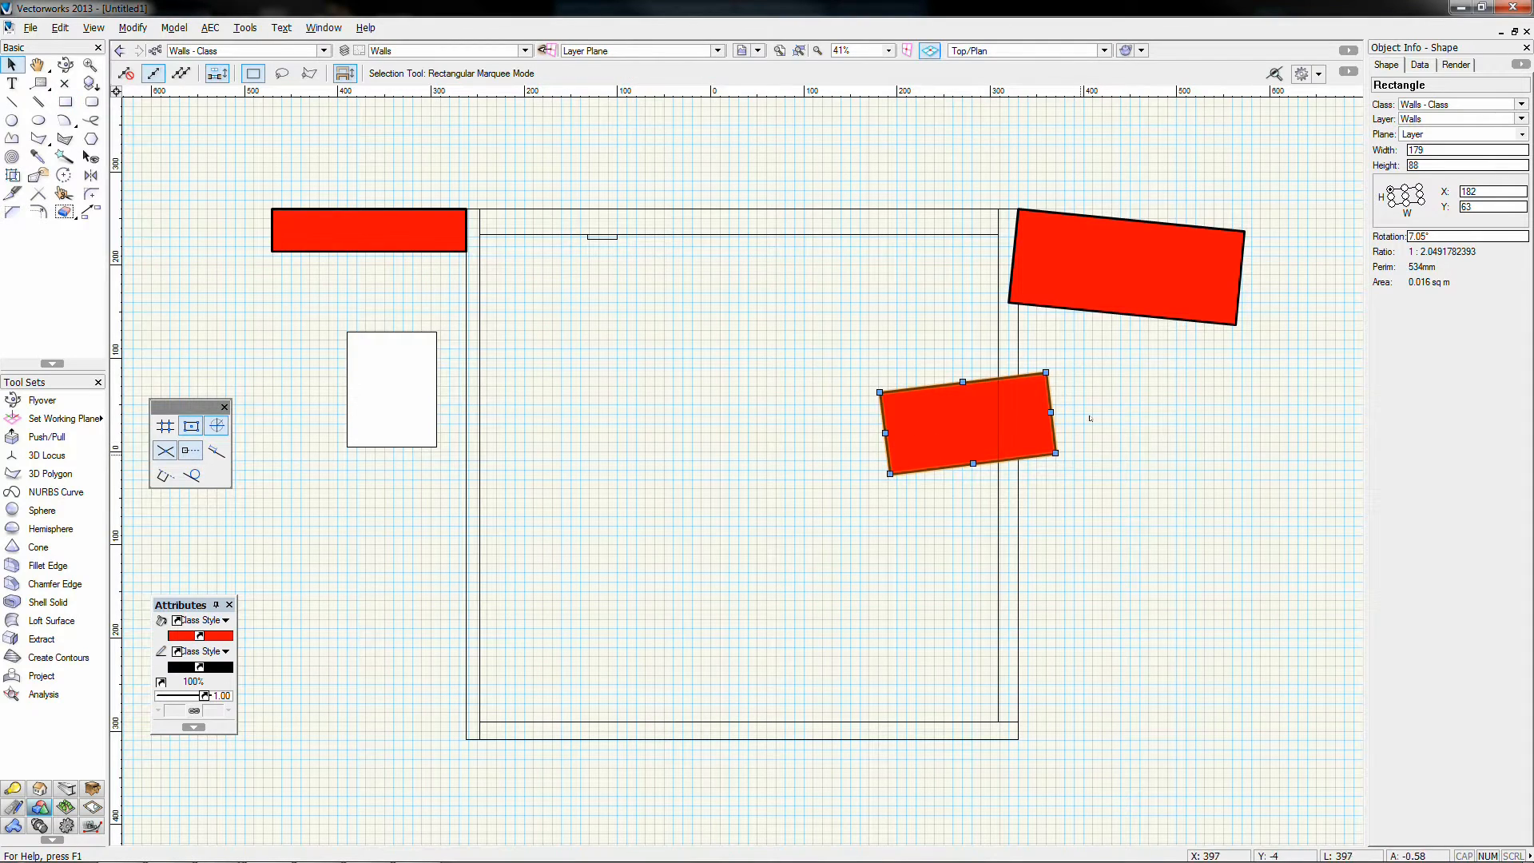
{"action": "left_click", "coordinate": [1123, 418]}
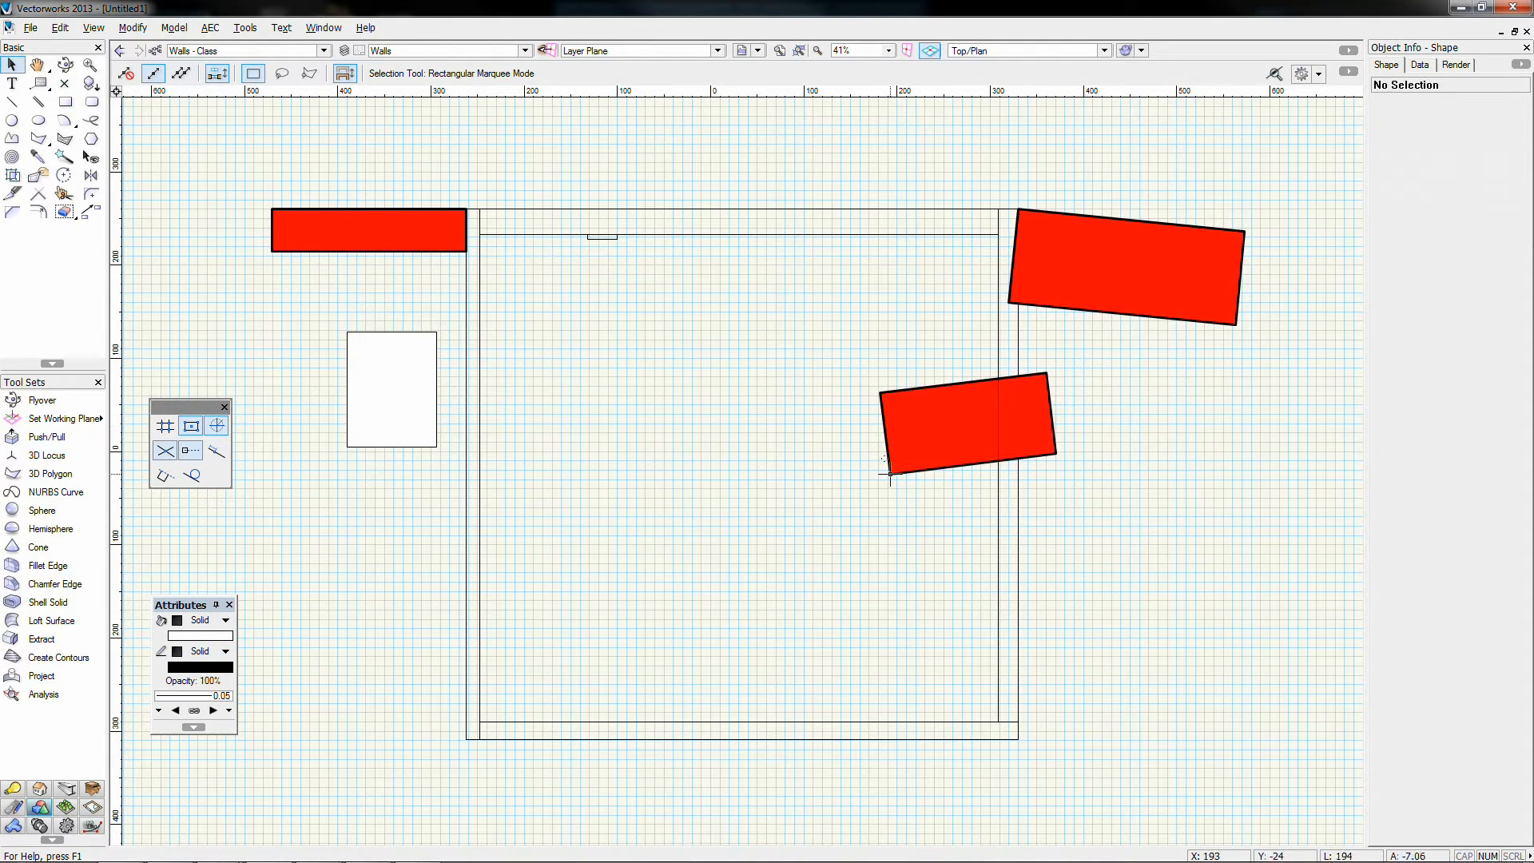
{"action": "scroll", "coordinate": [830, 386], "scroll_direction": "down", "scroll_amount": 1}
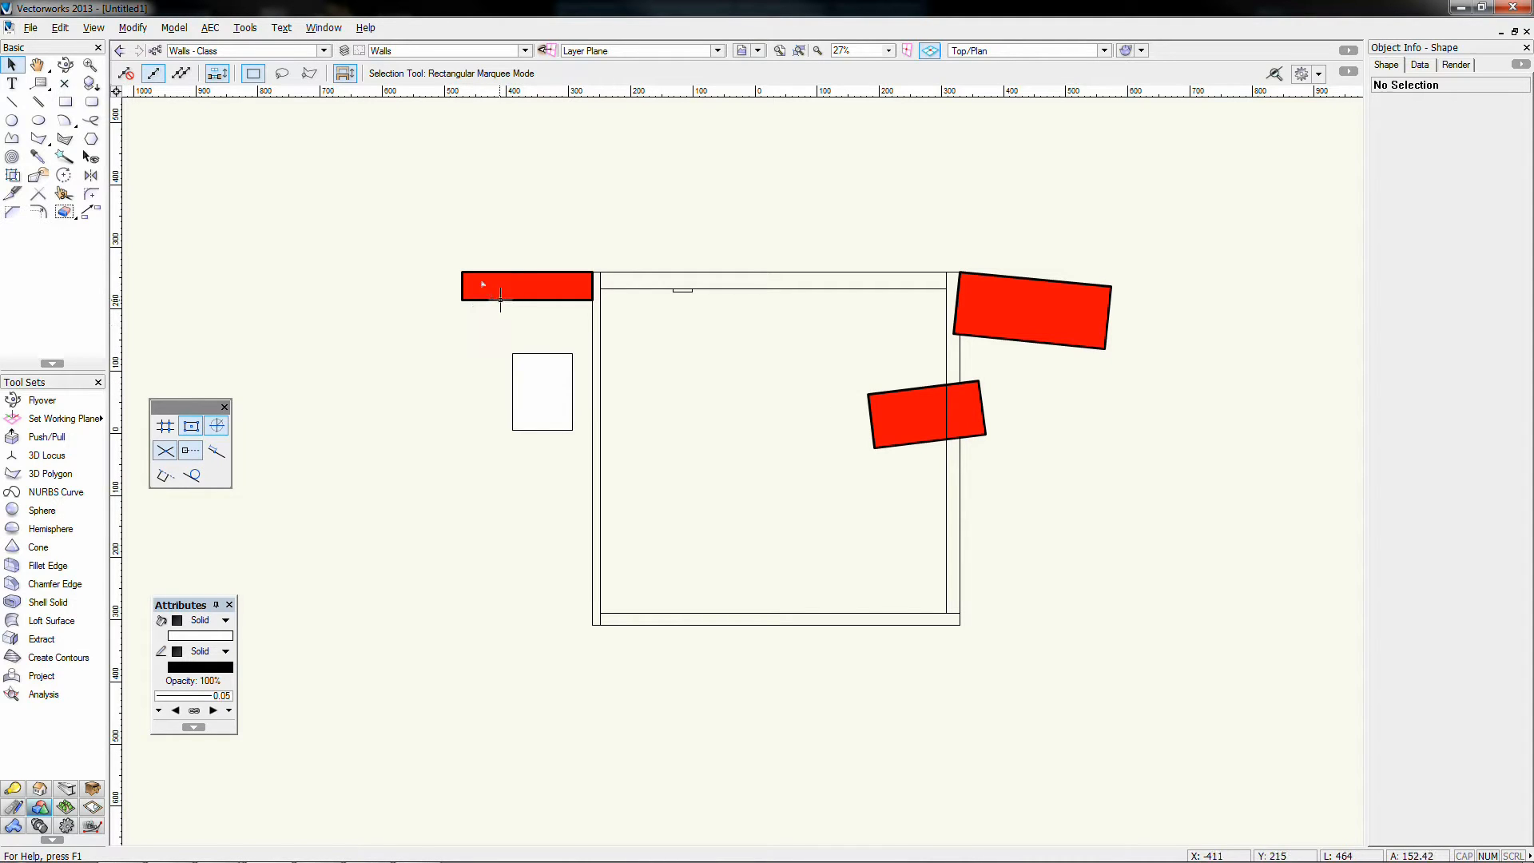
{"action": "left_click", "coordinate": [526, 286]}
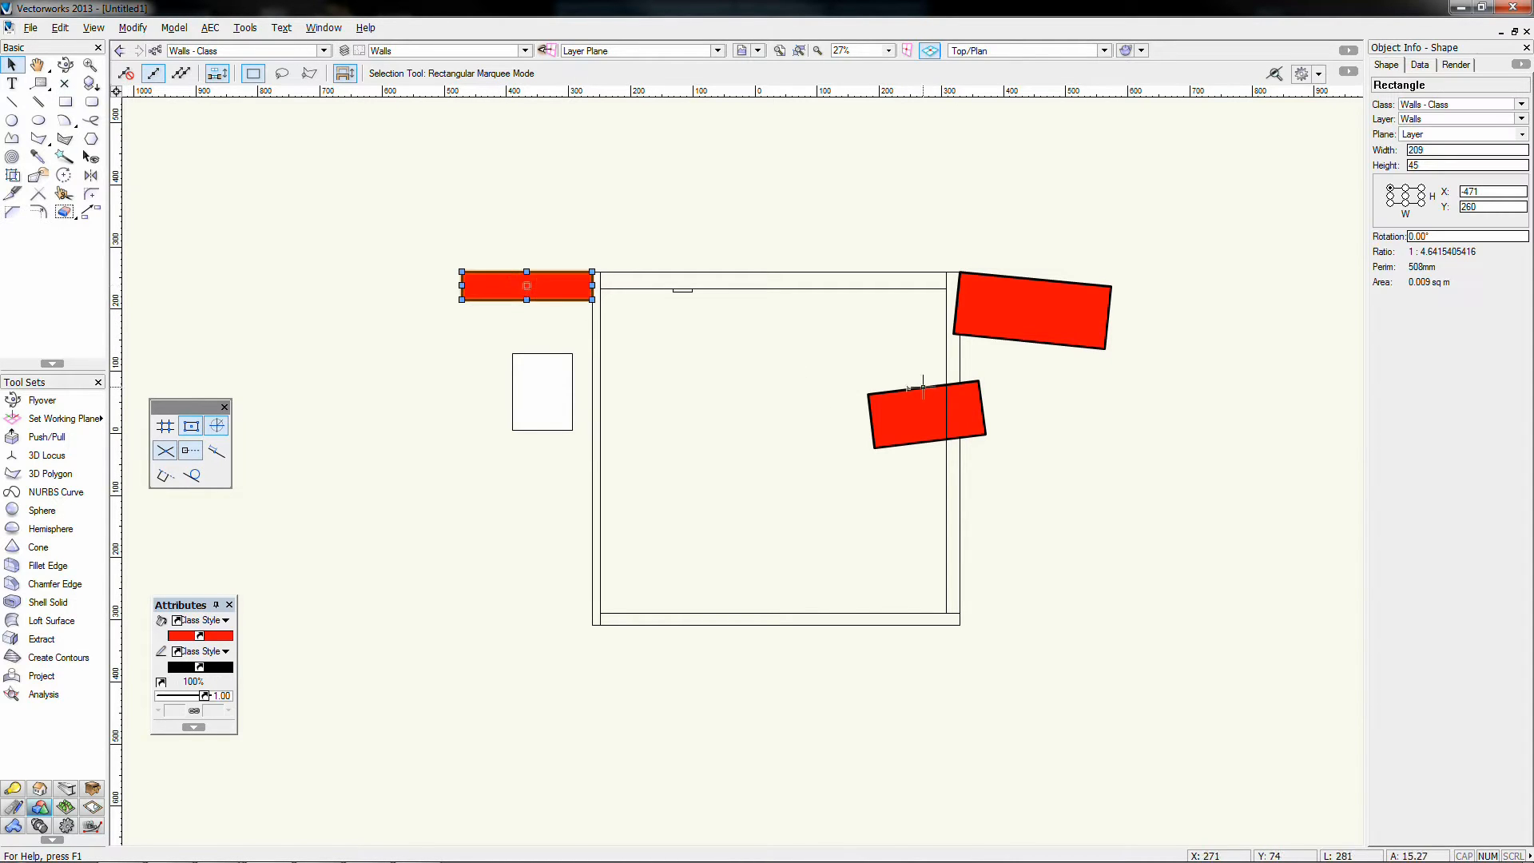
{"action": "left_click", "coordinate": [959, 414], "text": "shift"}
{"action": "left_click", "coordinate": [1107, 317], "text": "shift"}
{"action": "left_click", "coordinate": [1132, 295]}
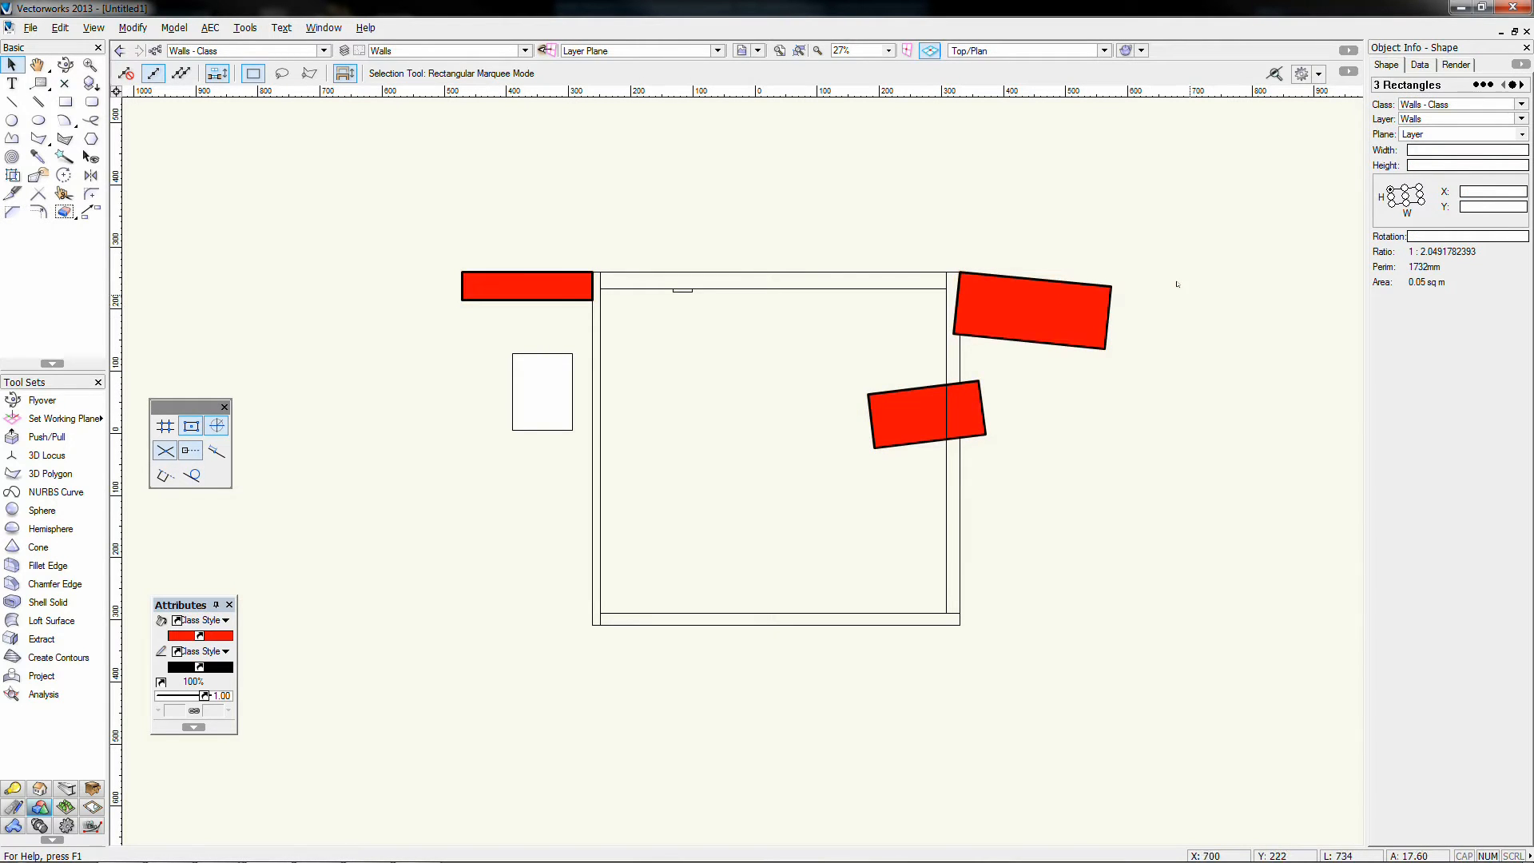
{"action": "left_click", "coordinate": [155, 55]}
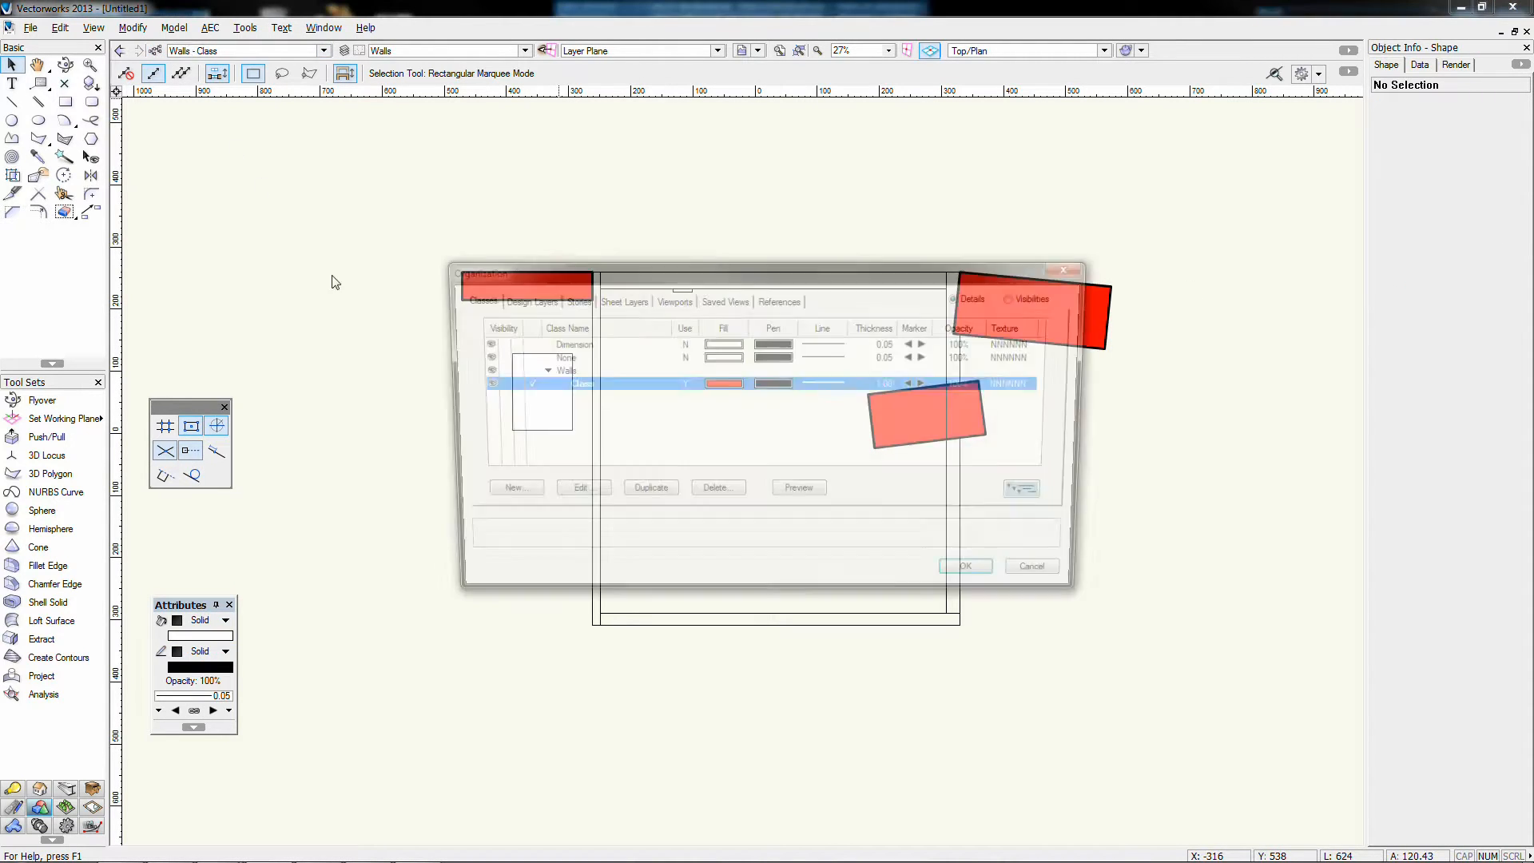
Step: Inspect a red rectangle's fill colour and style, leaving them at the class settings
{"action": "left_click", "coordinate": [1075, 267]}
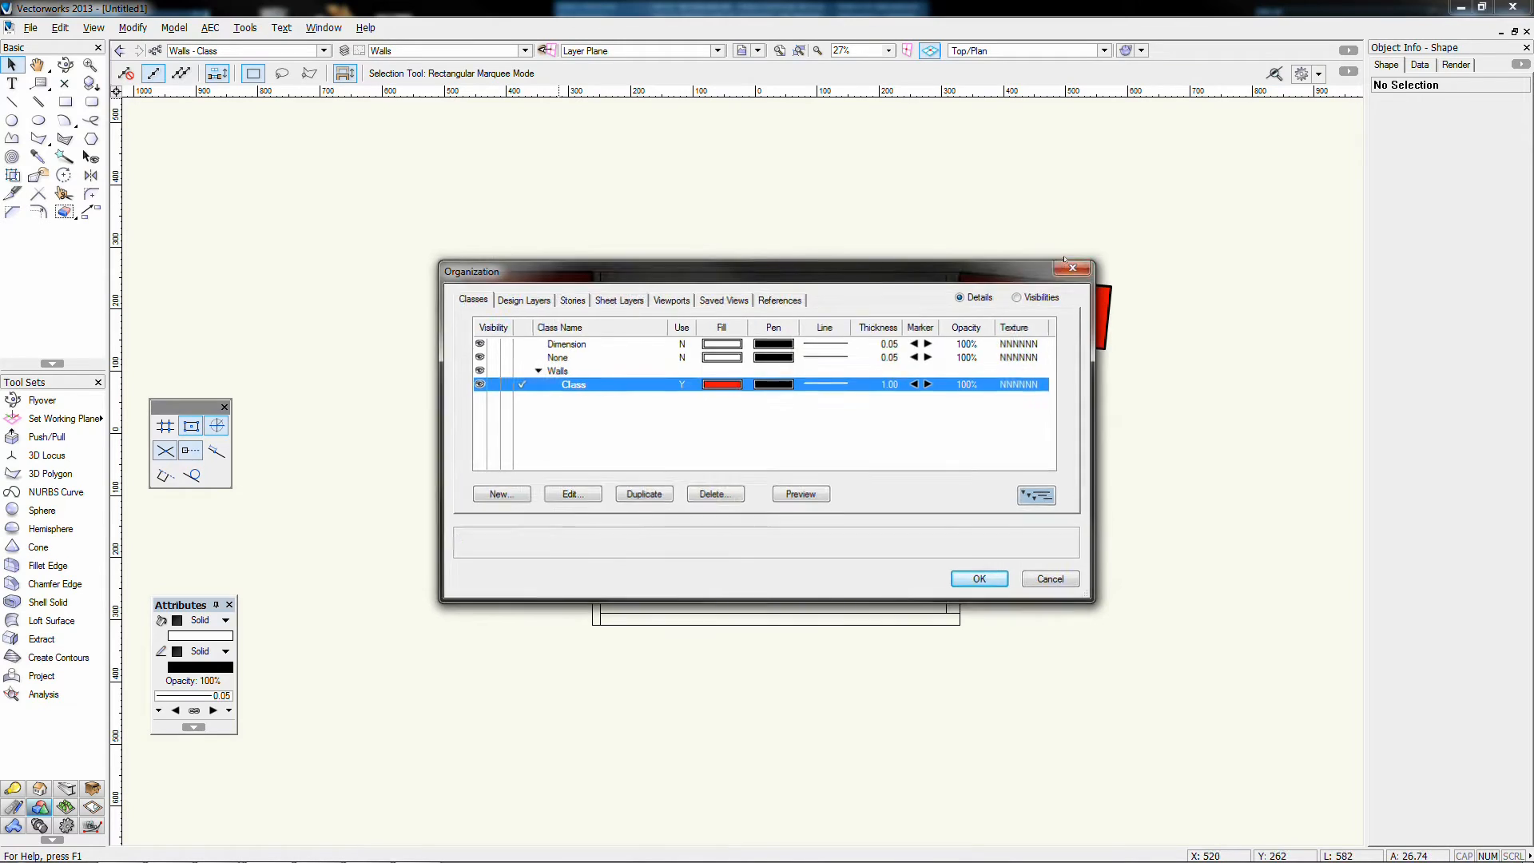
{"action": "left_click", "coordinate": [1049, 295]}
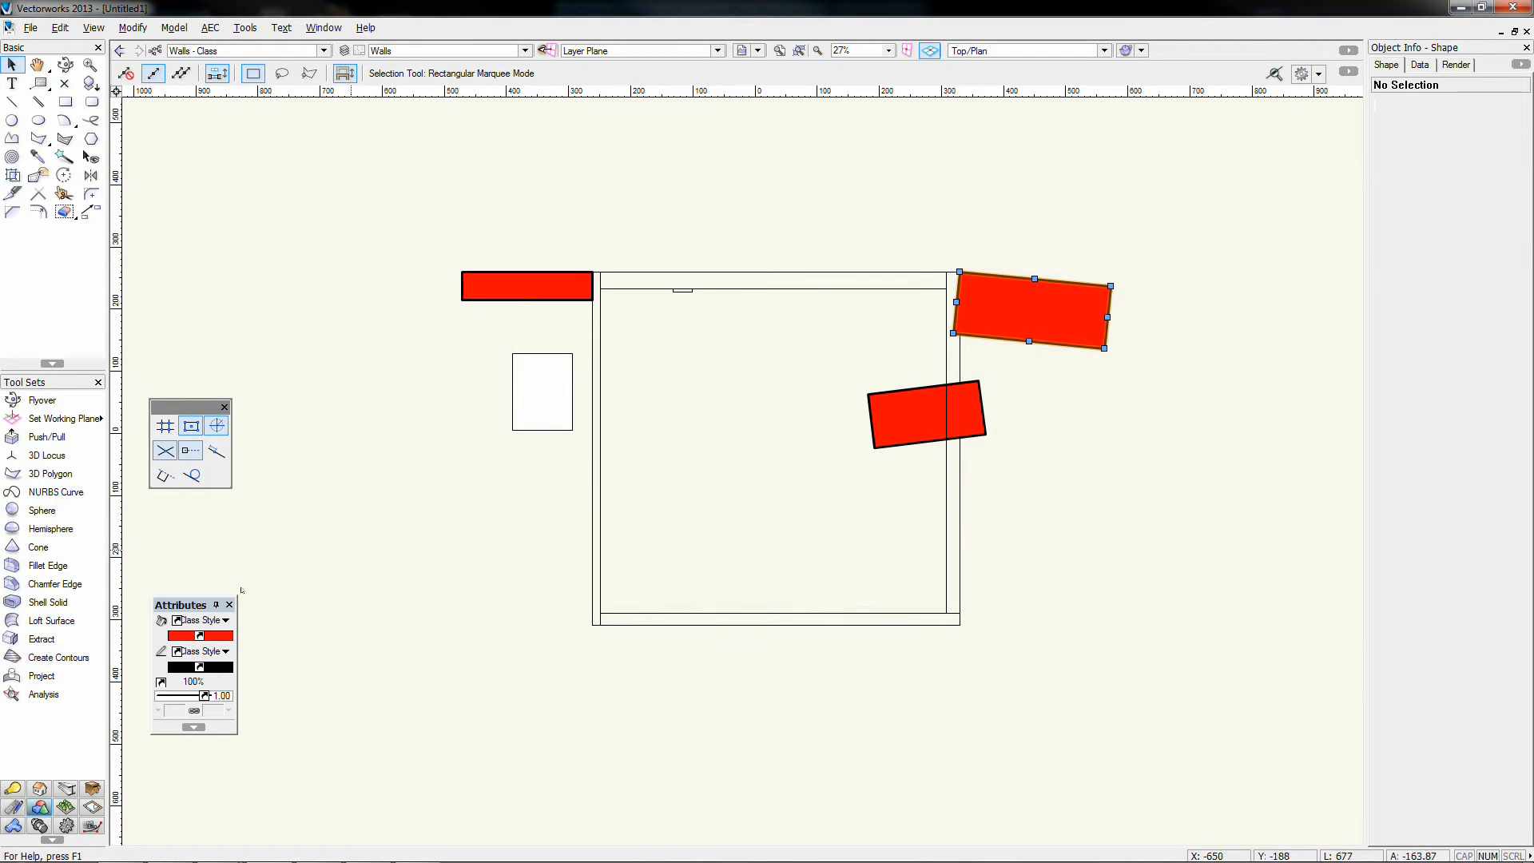
{"action": "left_click", "coordinate": [199, 637]}
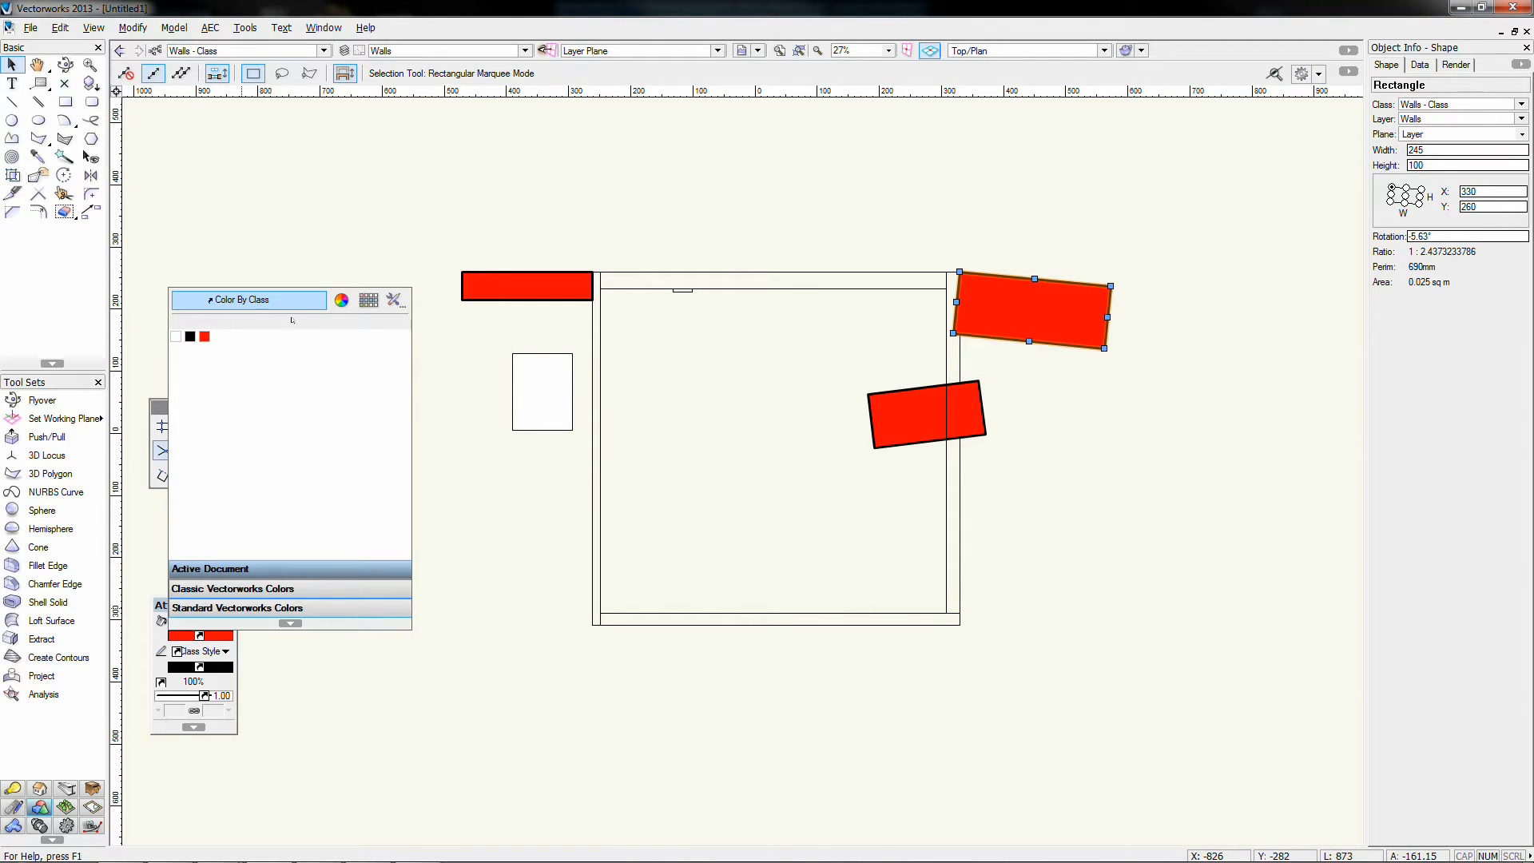
{"action": "left_click", "coordinate": [439, 476]}
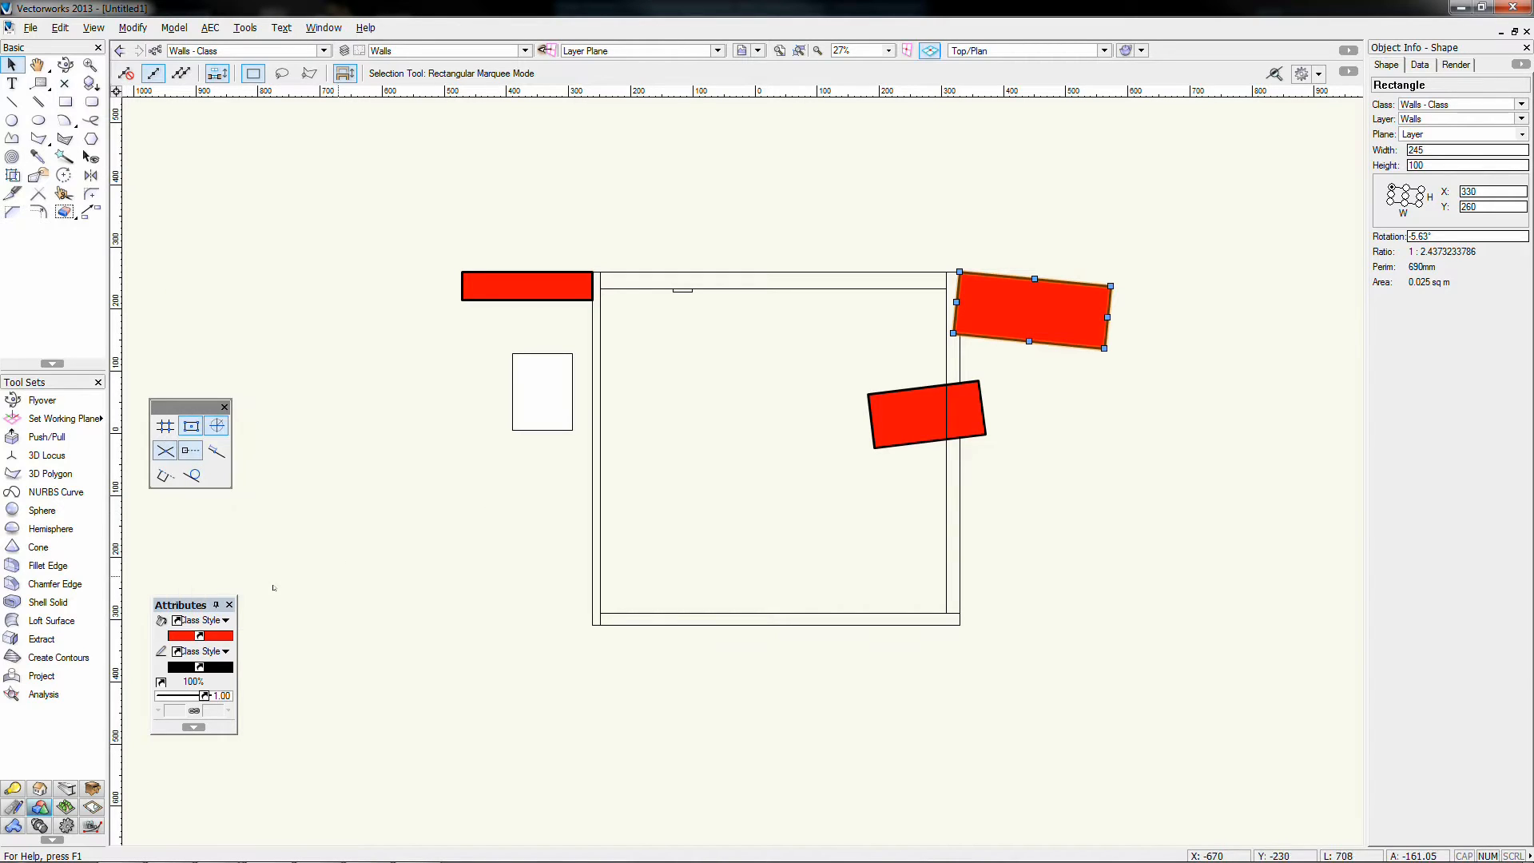
{"action": "left_click", "coordinate": [202, 622]}
{"action": "left_click", "coordinate": [211, 605]}
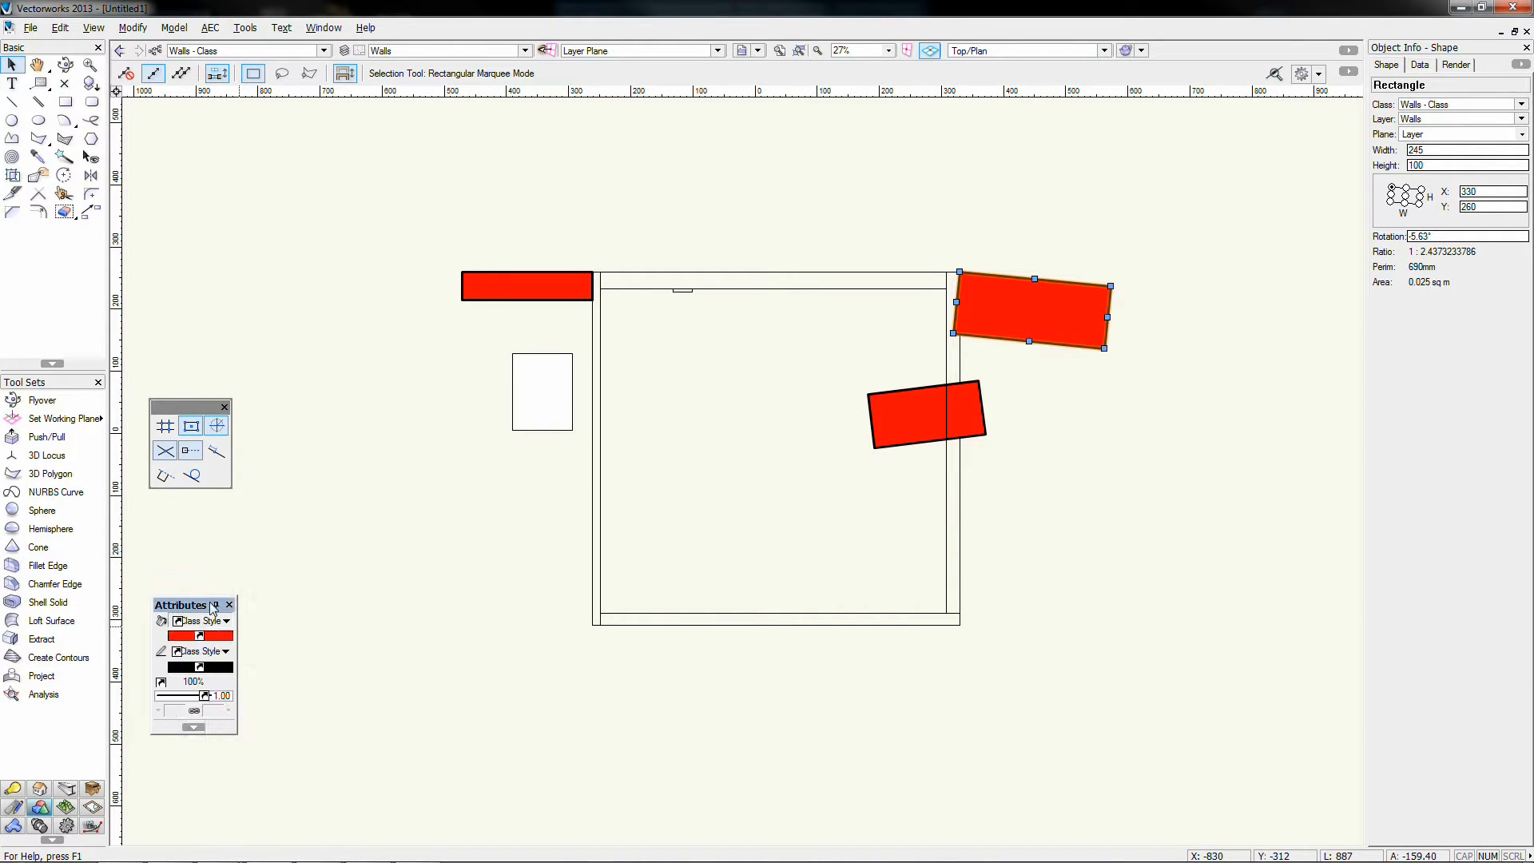
{"action": "left_click", "coordinate": [505, 287]}
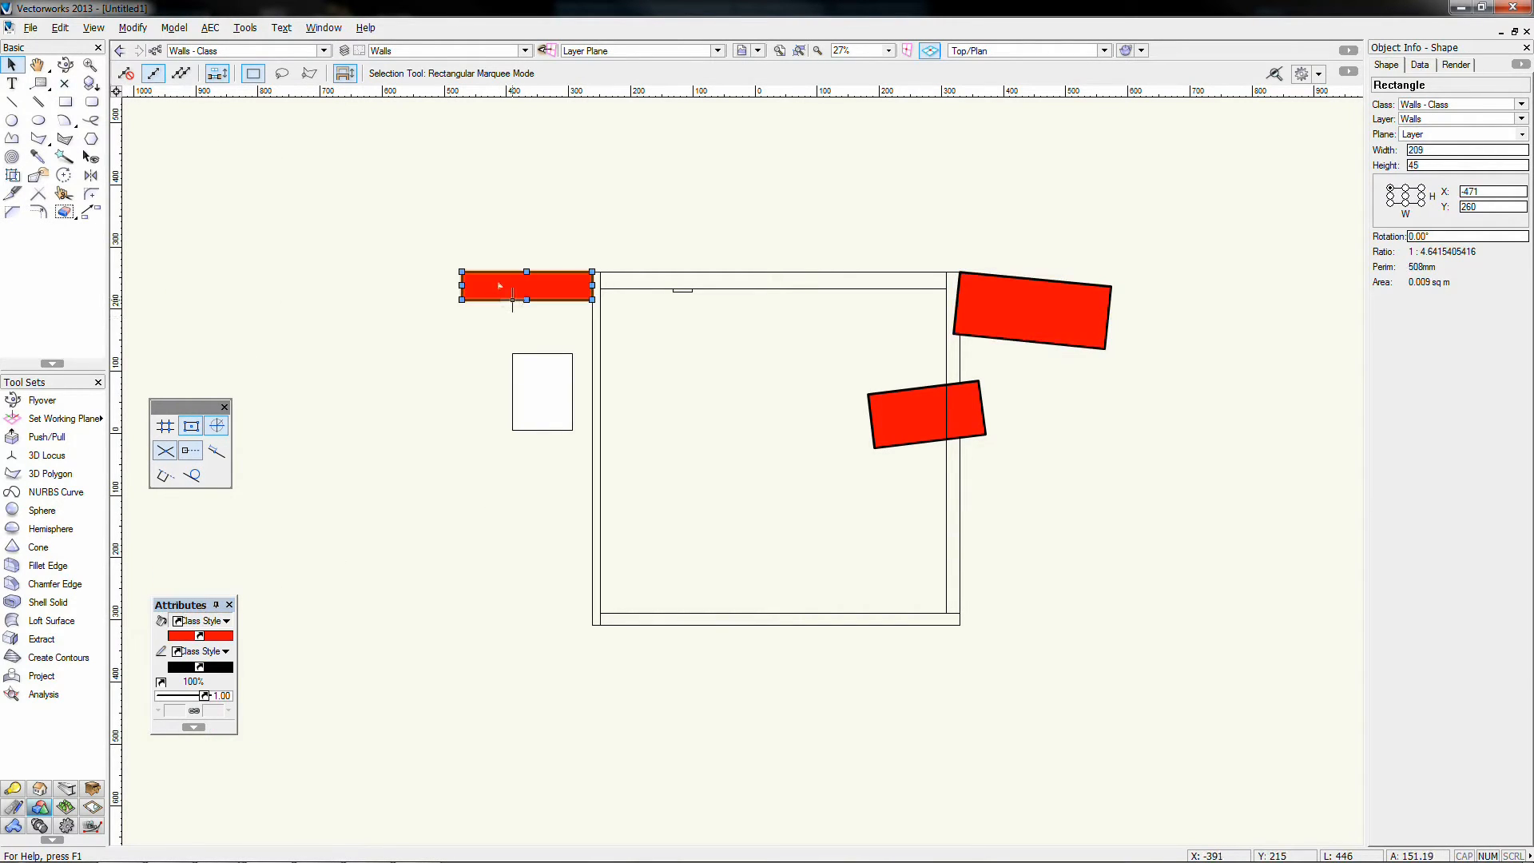
Step: Edit Walls-Class in the class list, changing its fill from red to blue
{"action": "left_click", "coordinate": [155, 50]}
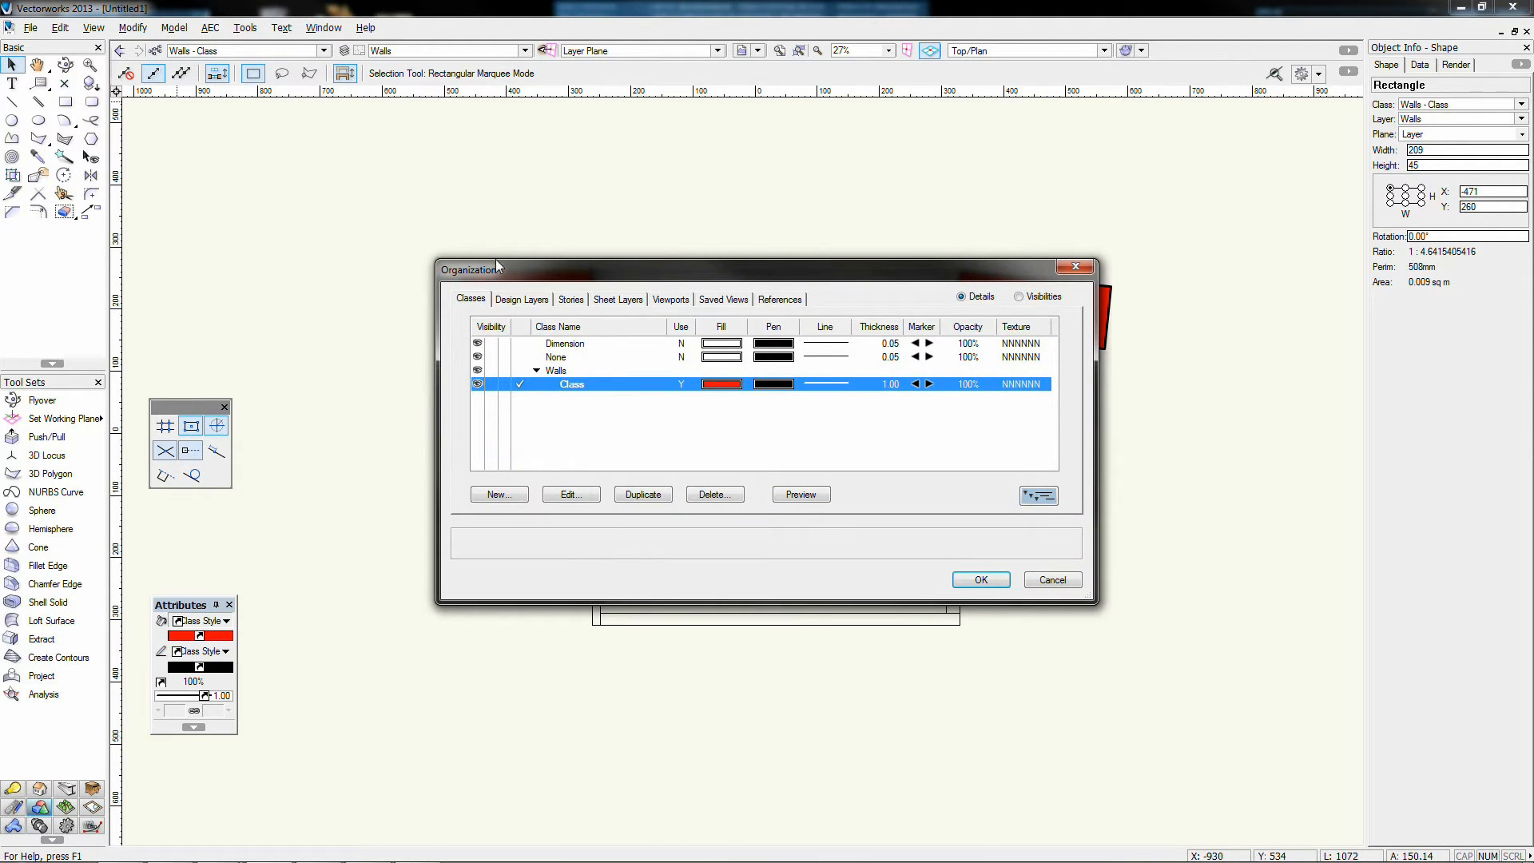
{"action": "double_click", "coordinate": [590, 382]}
{"action": "left_click", "coordinate": [713, 286]}
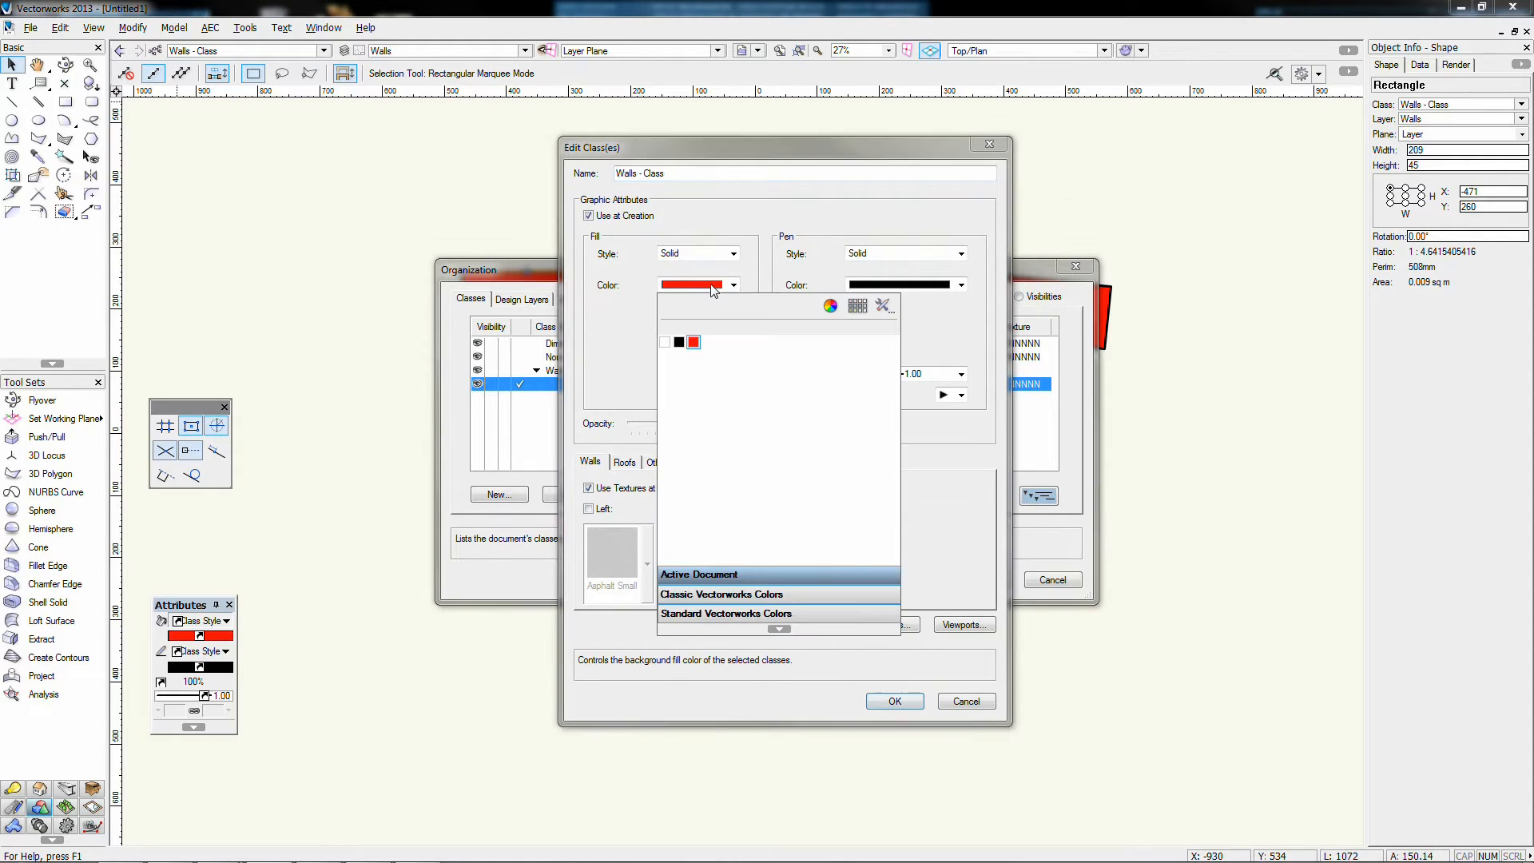
{"action": "left_click", "coordinate": [830, 305]}
{"action": "left_click_drag", "start_coordinate": [870, 396], "coordinate": [883, 327]}
{"action": "left_click", "coordinate": [636, 546]}
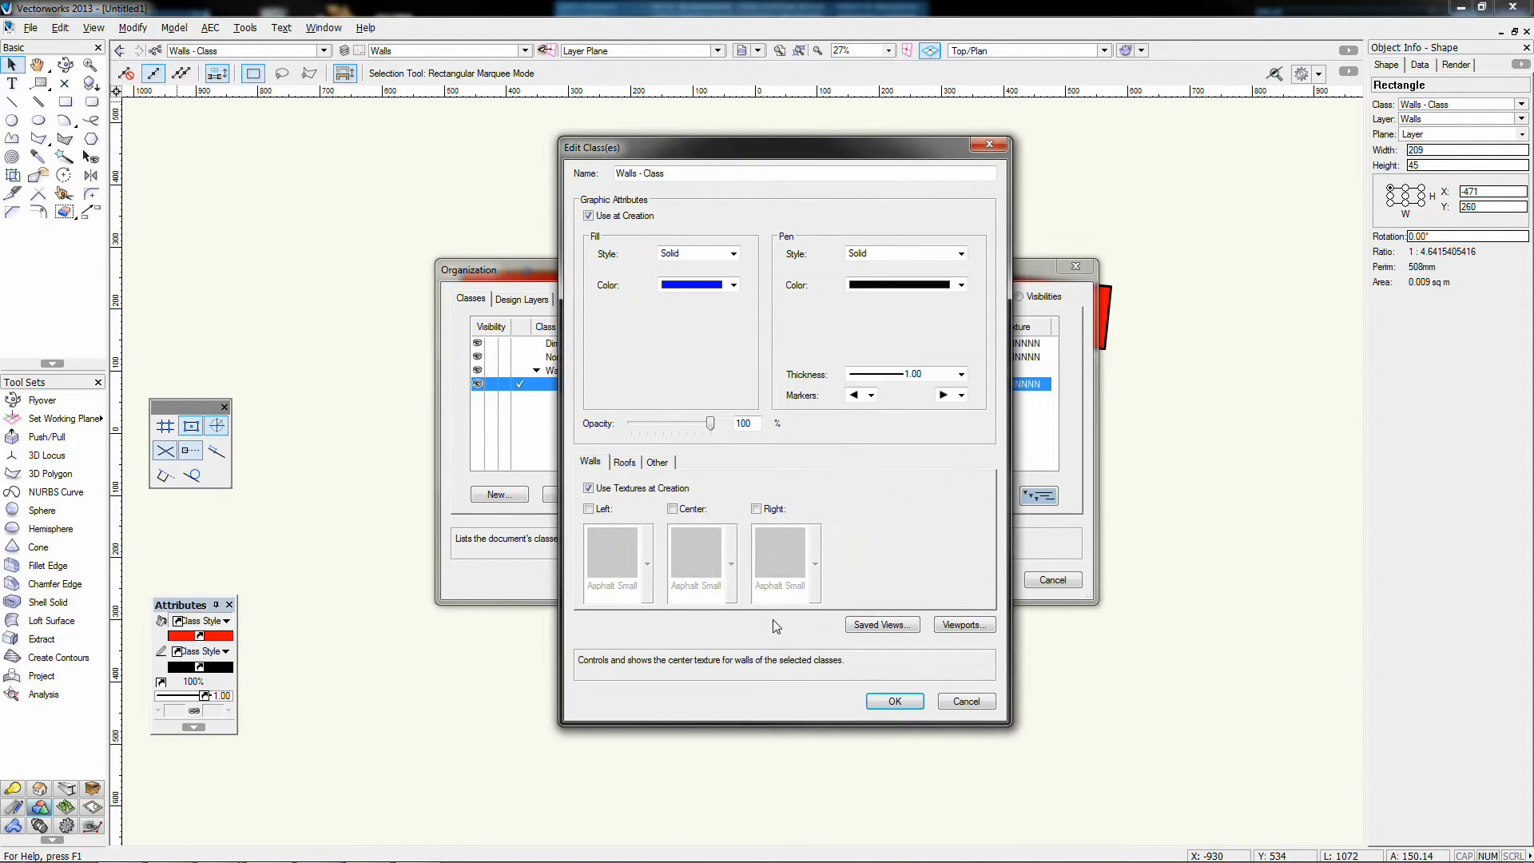
{"action": "left_click", "coordinate": [893, 701]}
{"action": "left_click", "coordinate": [980, 580]}
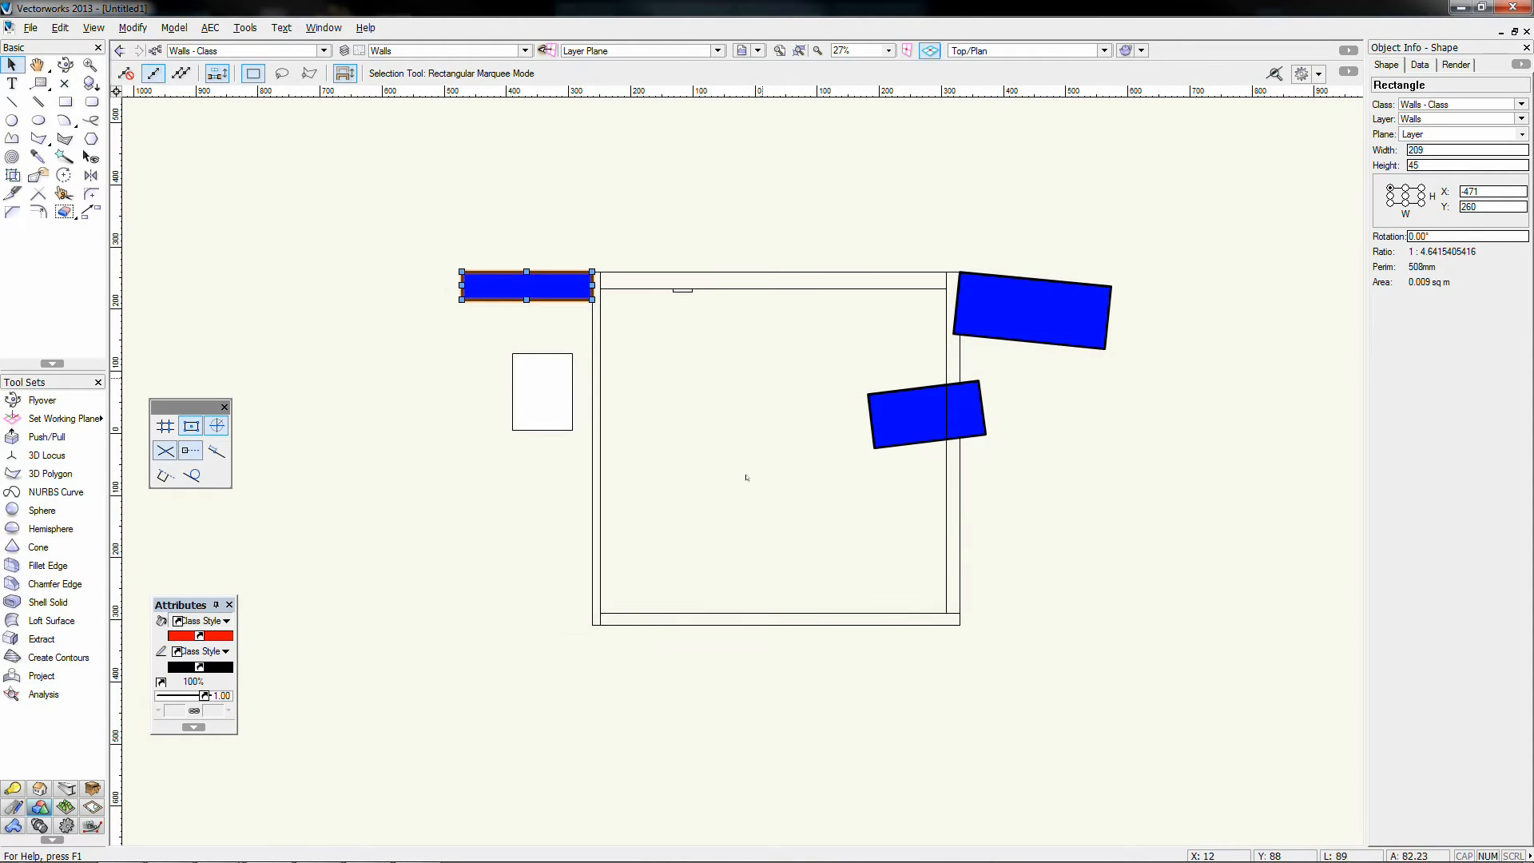
{"action": "left_click", "coordinate": [650, 199]}
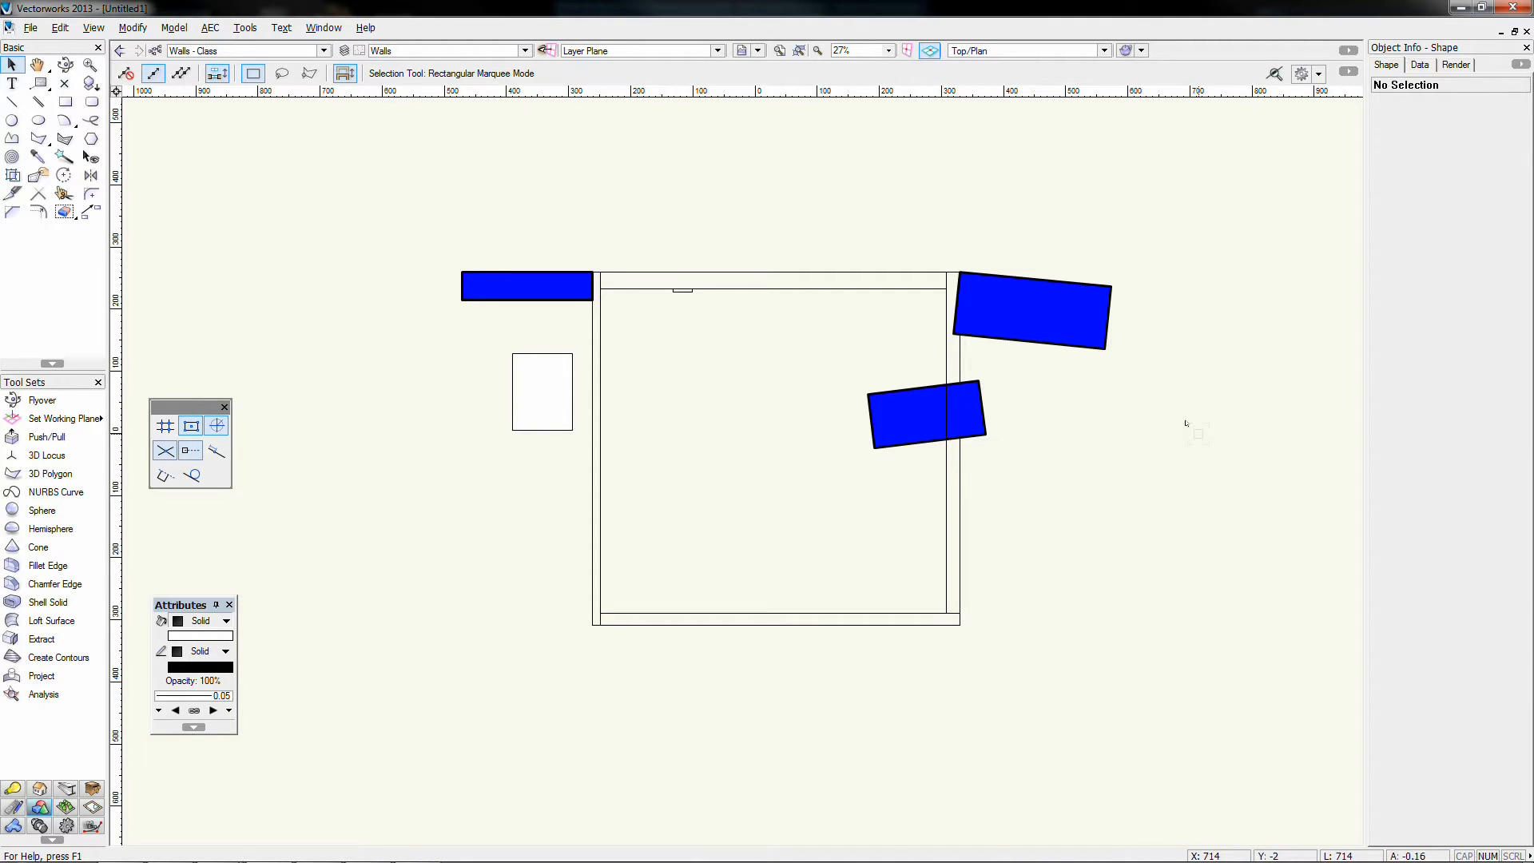
{"action": "left_click", "coordinate": [616, 53]}
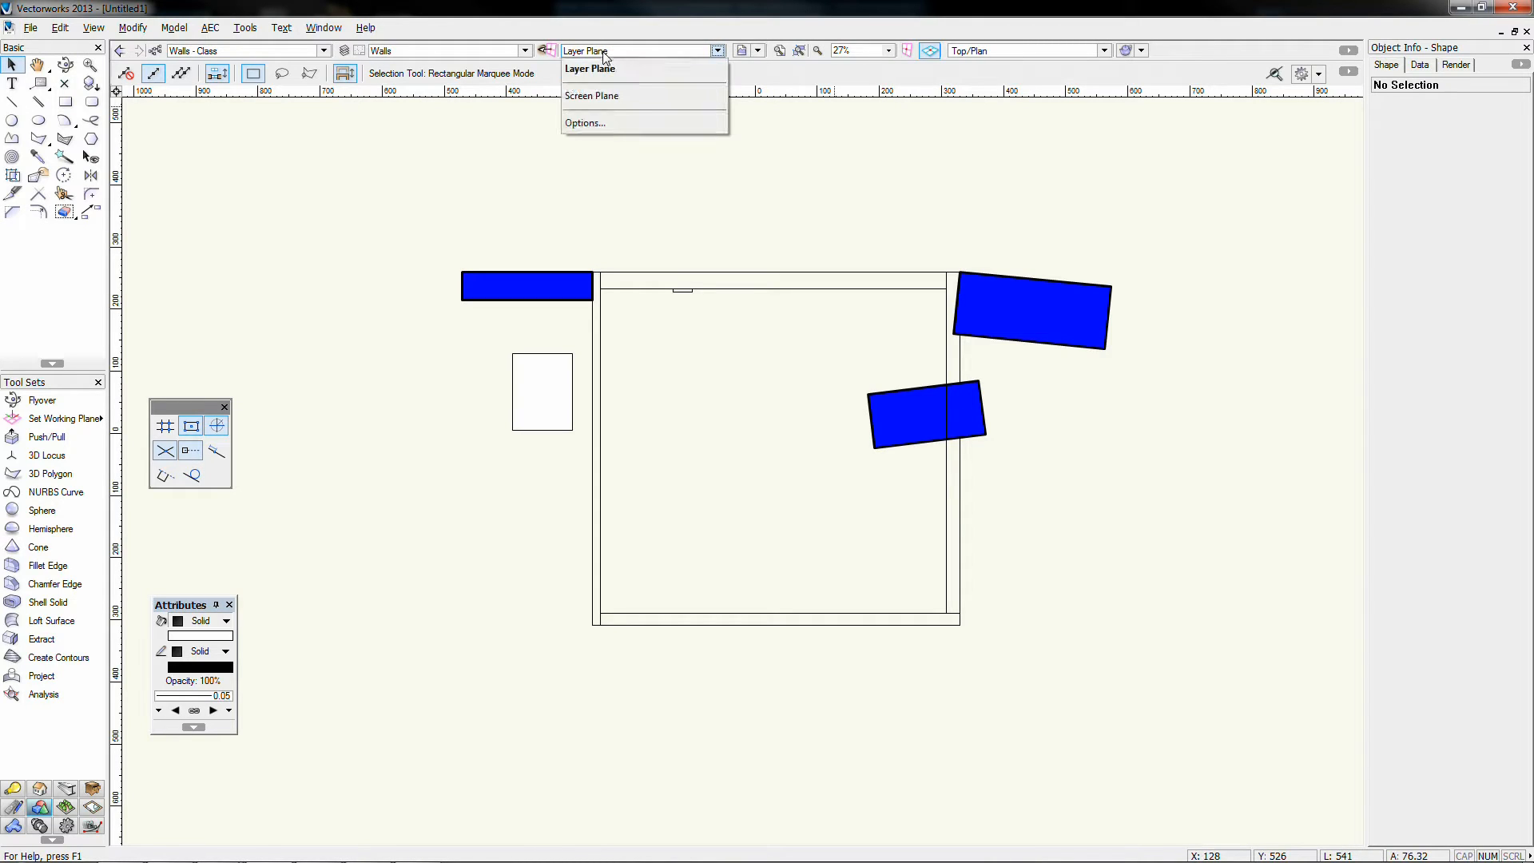
{"action": "left_click", "coordinate": [612, 69]}
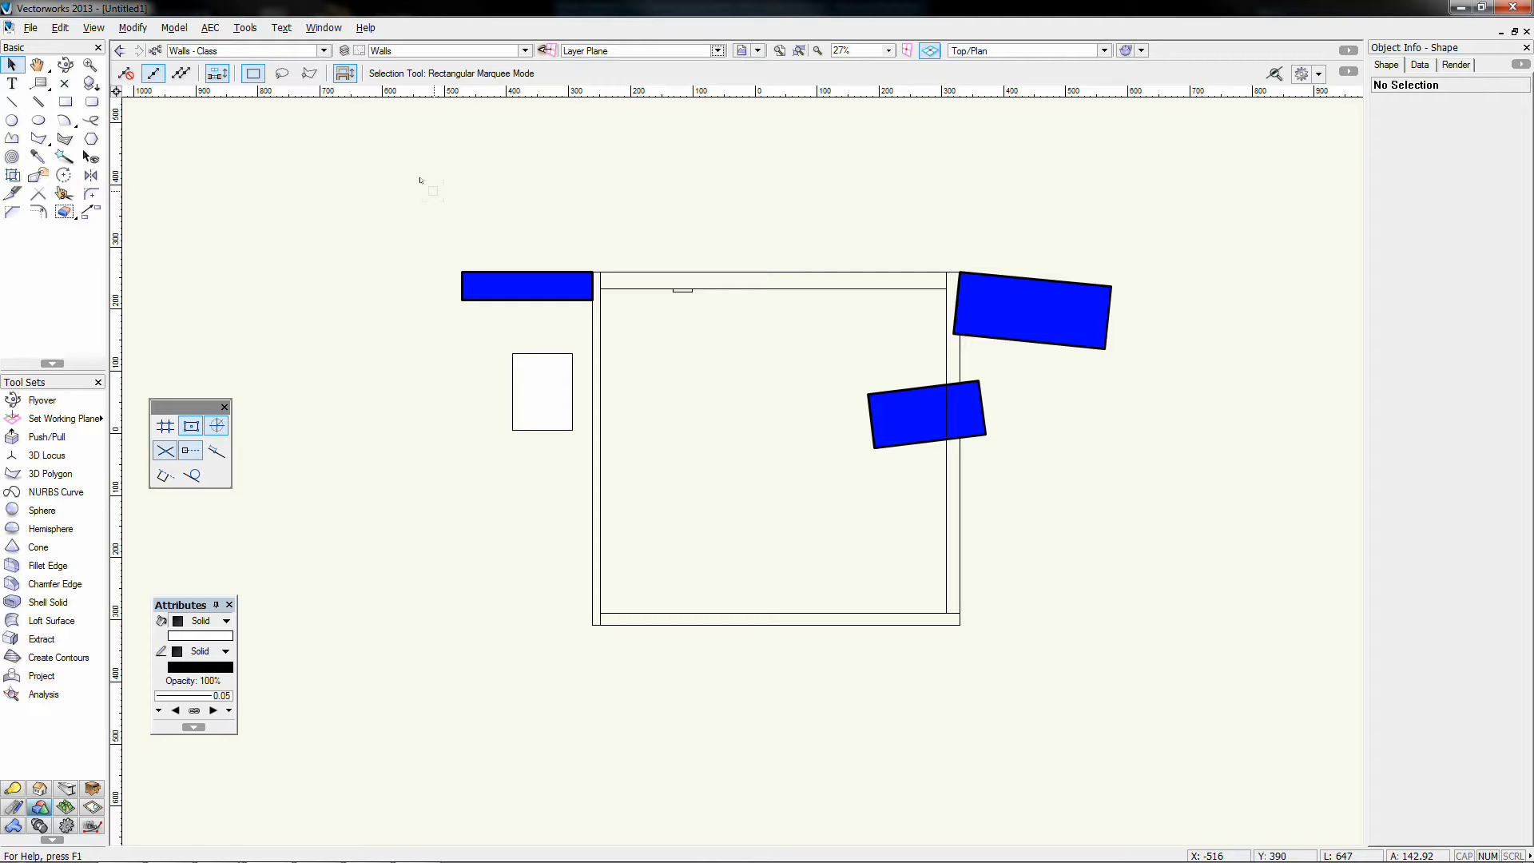
Step: Delete all walls and blue shapes, plus the old extrude on the Floor layer
{"action": "mouse_move", "coordinate": [388, 211]}
{"action": "left_mouse_down"}
{"action": "mouse_move", "coordinate": [885, 488]}
{"action": "mouse_move", "coordinate": [1157, 749]}
{"action": "left_mouse_up"}
{"action": "key", "text": "Delete"}
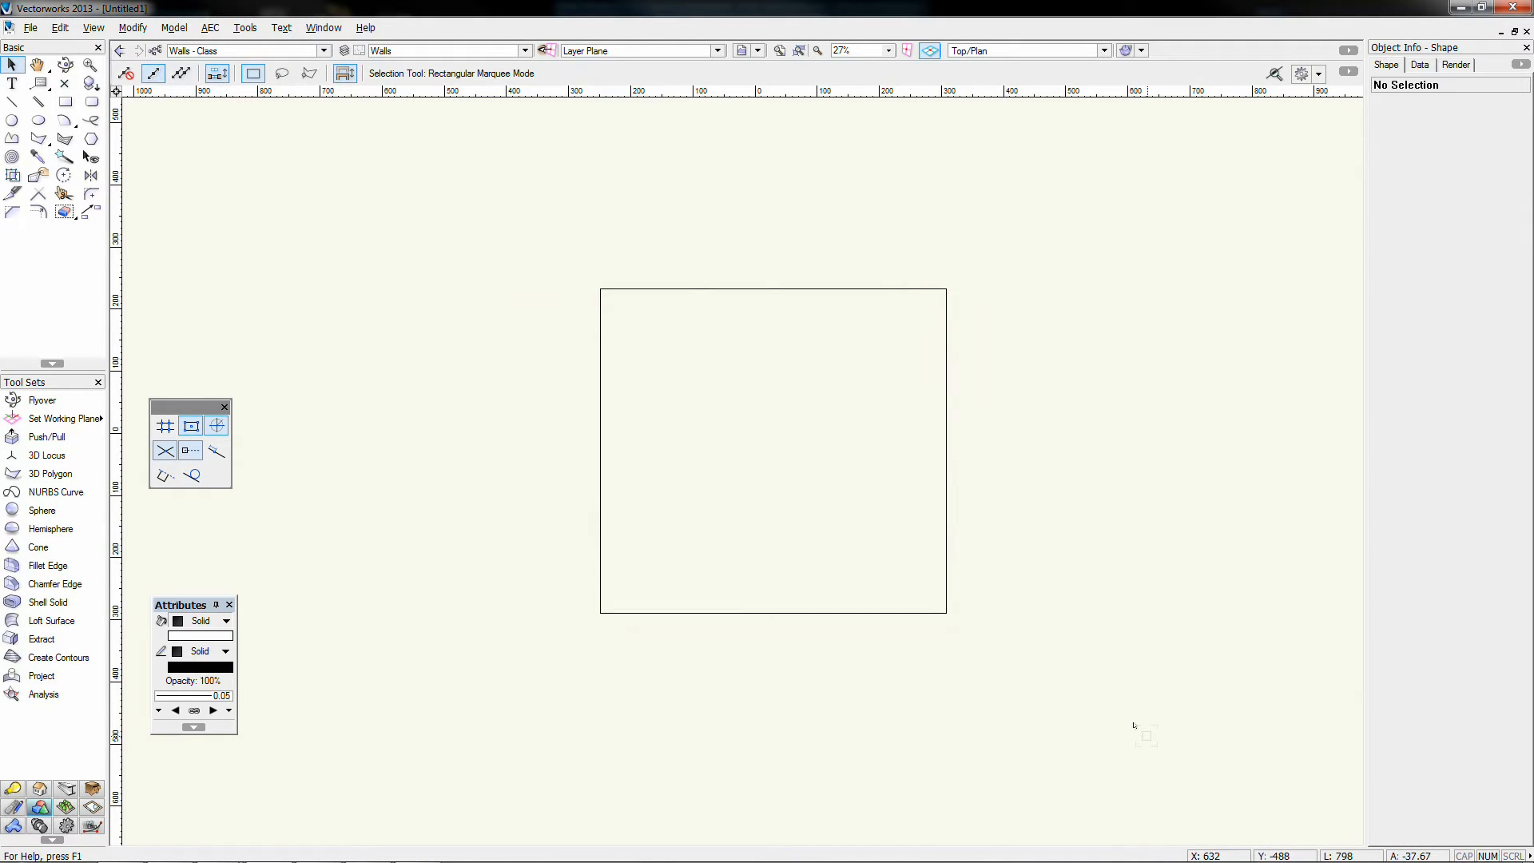
{"action": "left_click", "coordinate": [452, 53]}
{"action": "left_click", "coordinate": [438, 68]}
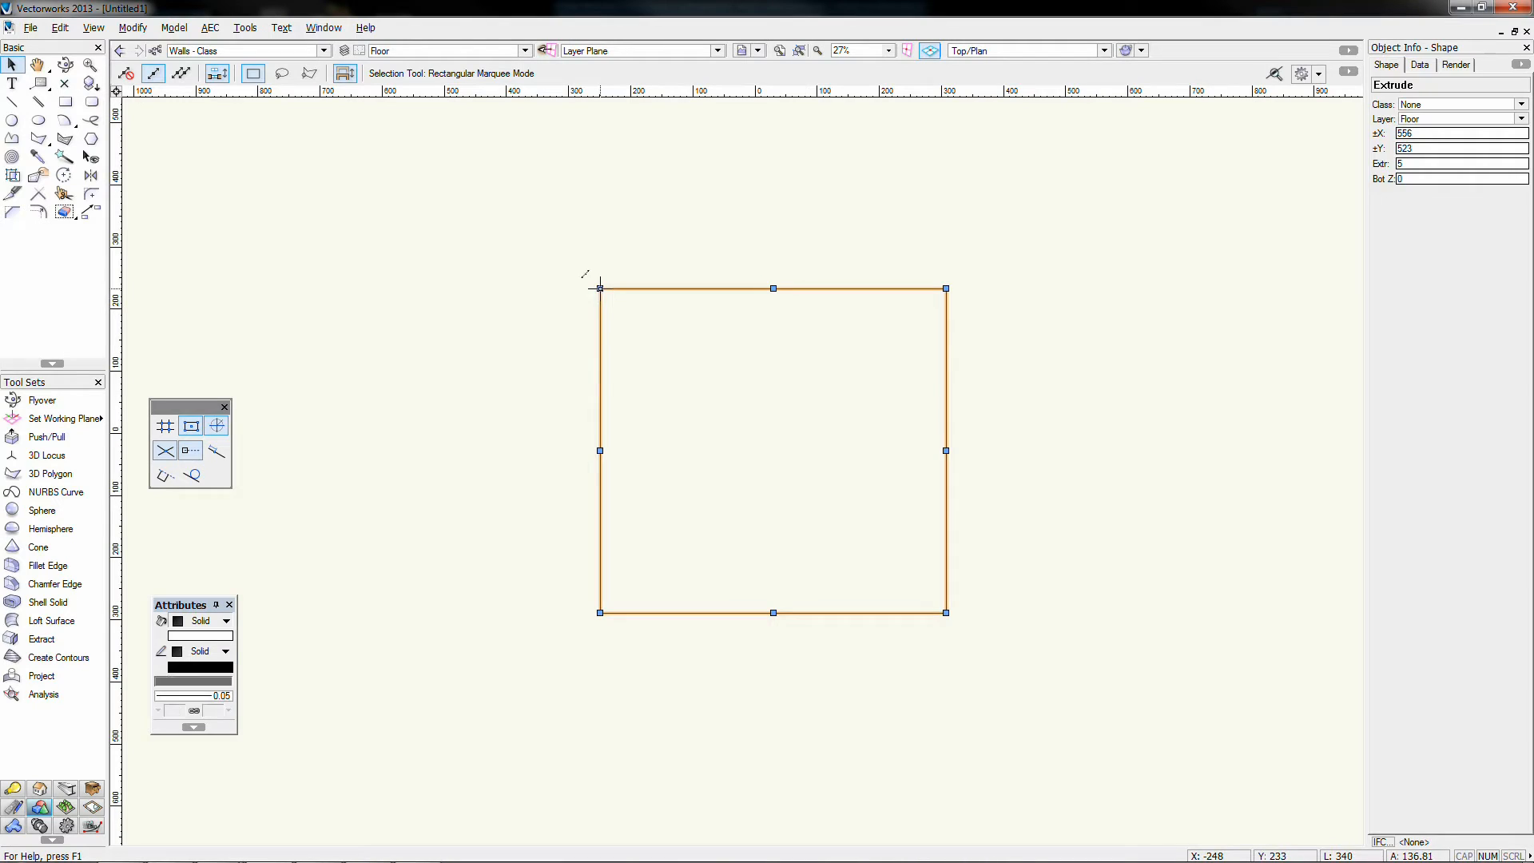
{"action": "key", "text": "Delete"}
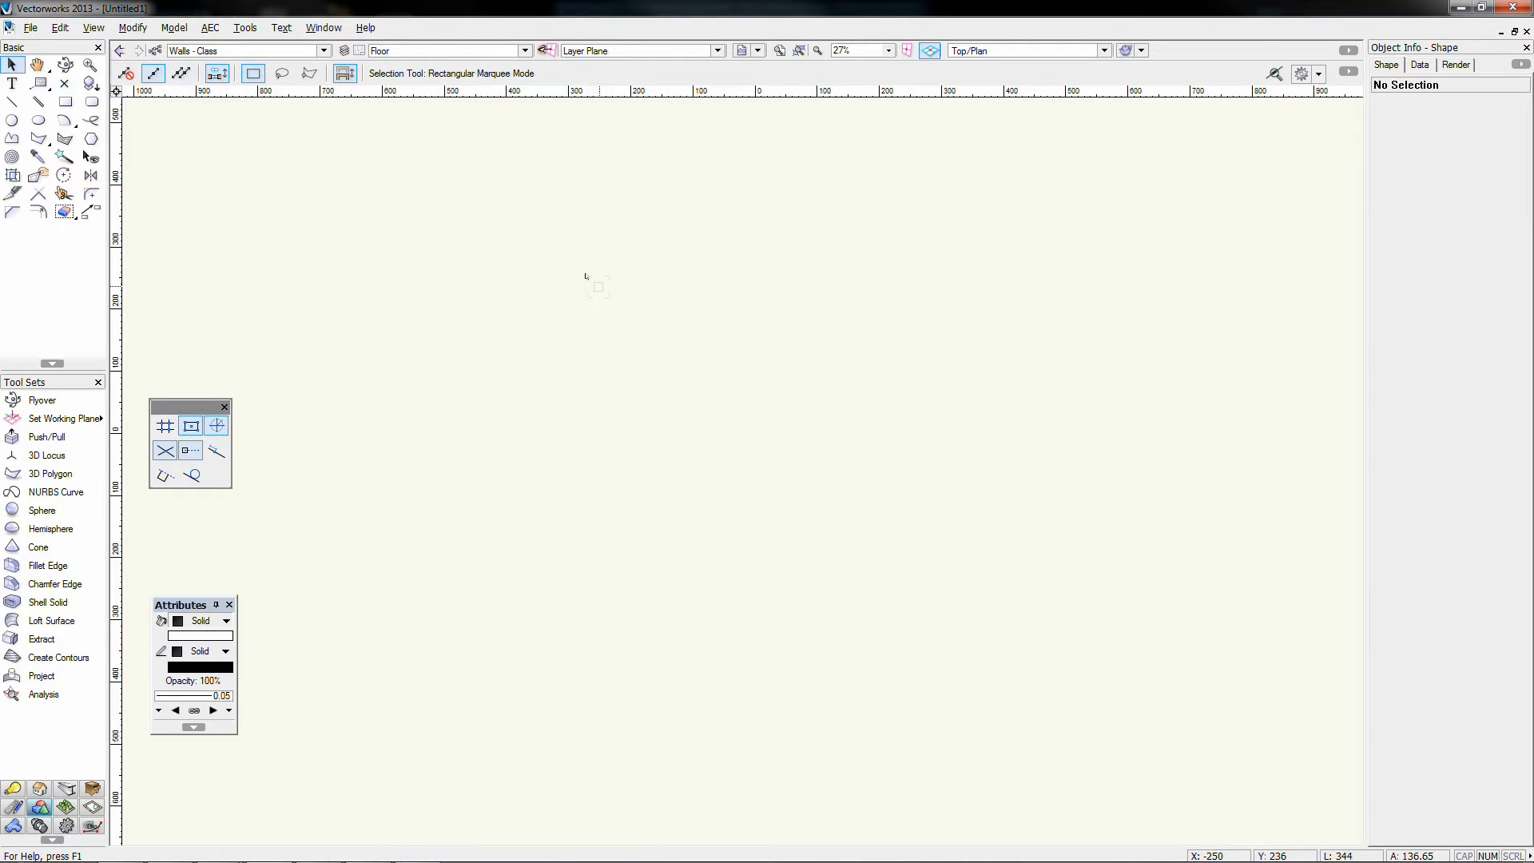
Step: Set the class to None and draw a 533 × 524 three-point rectangle
{"action": "left_click", "coordinate": [65, 101]}
{"action": "left_click", "coordinate": [500, 316]}
{"action": "left_click", "coordinate": [500, 570]}
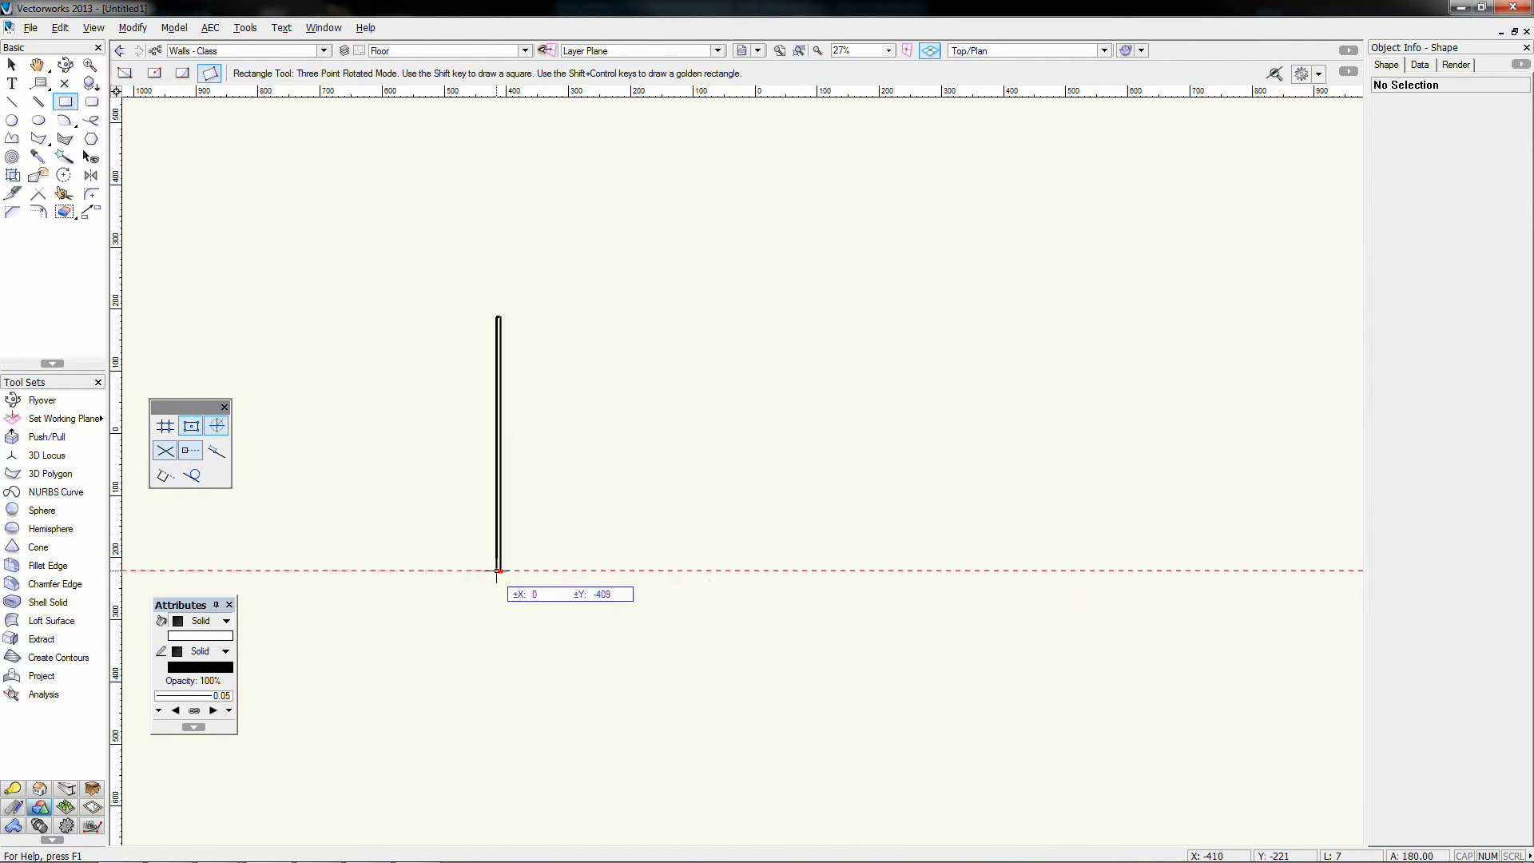
{"action": "left_click", "coordinate": [790, 570]}
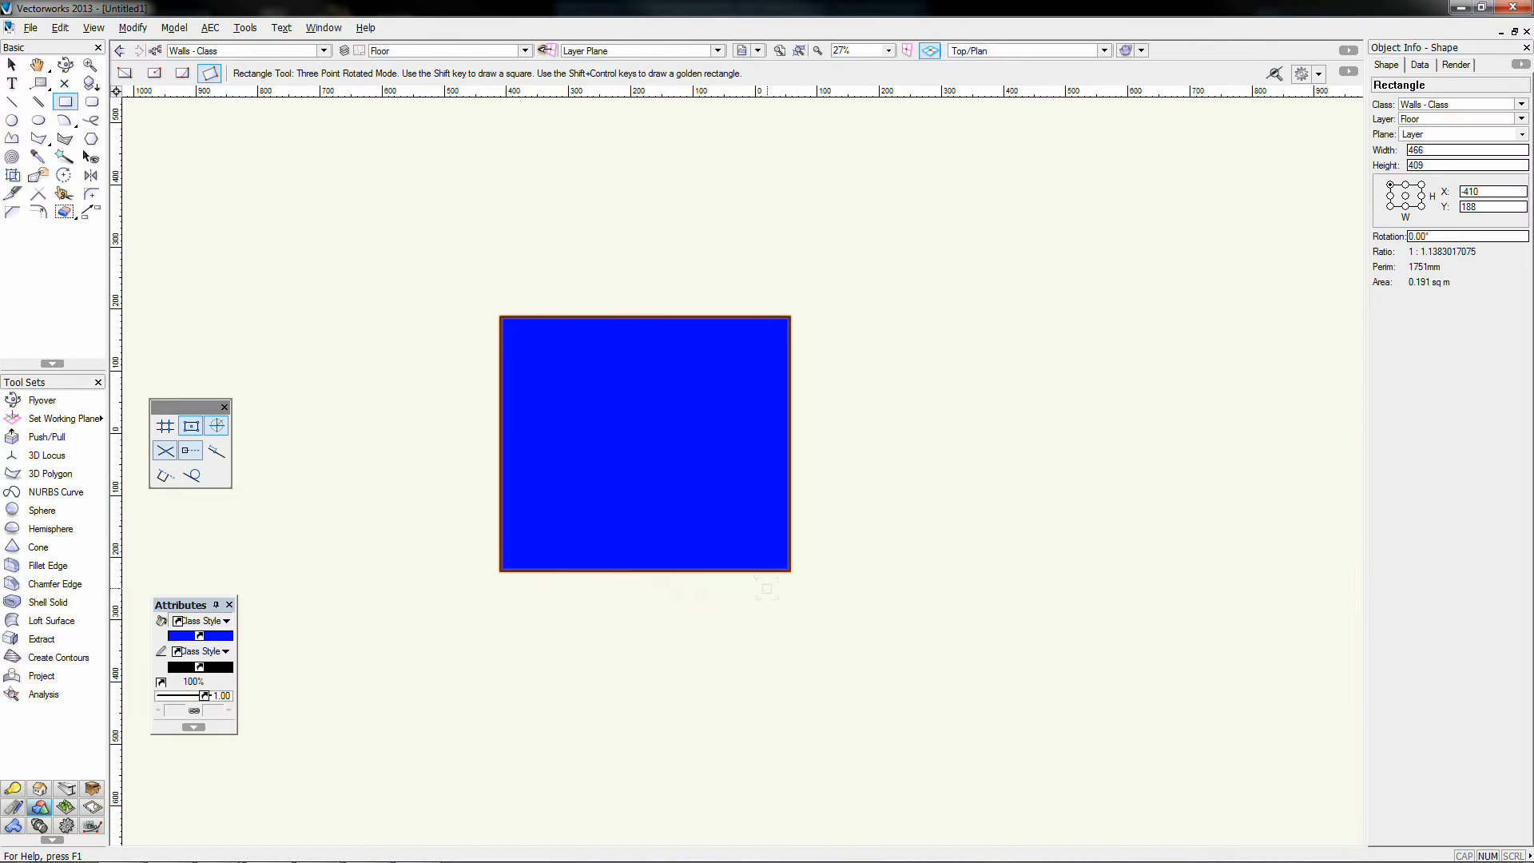
{"action": "key", "text": "ctrl+z"}
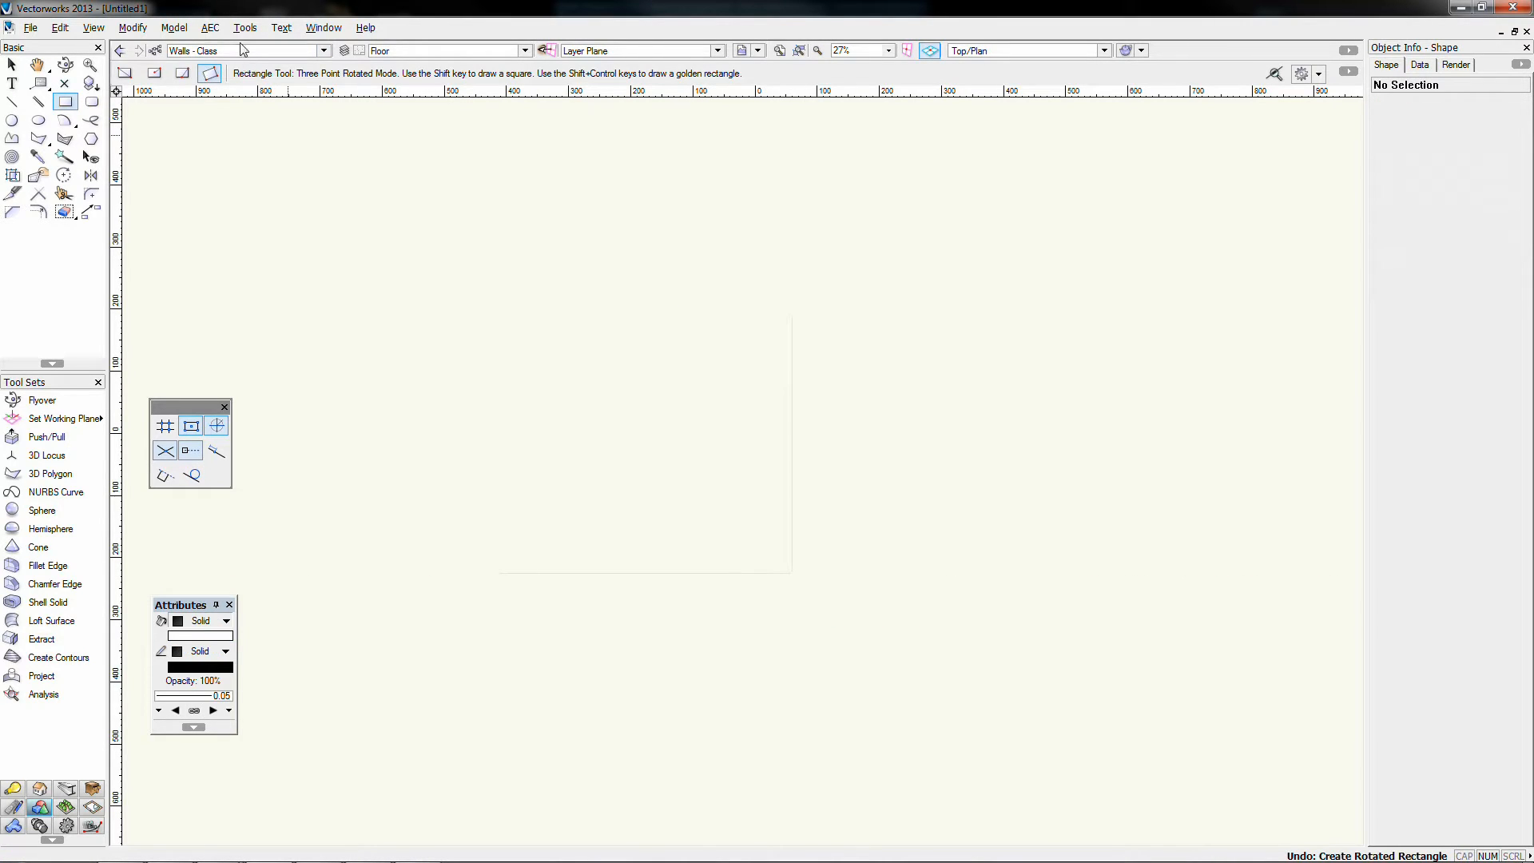
{"action": "left_click", "coordinate": [229, 52]}
{"action": "left_click", "coordinate": [195, 85]}
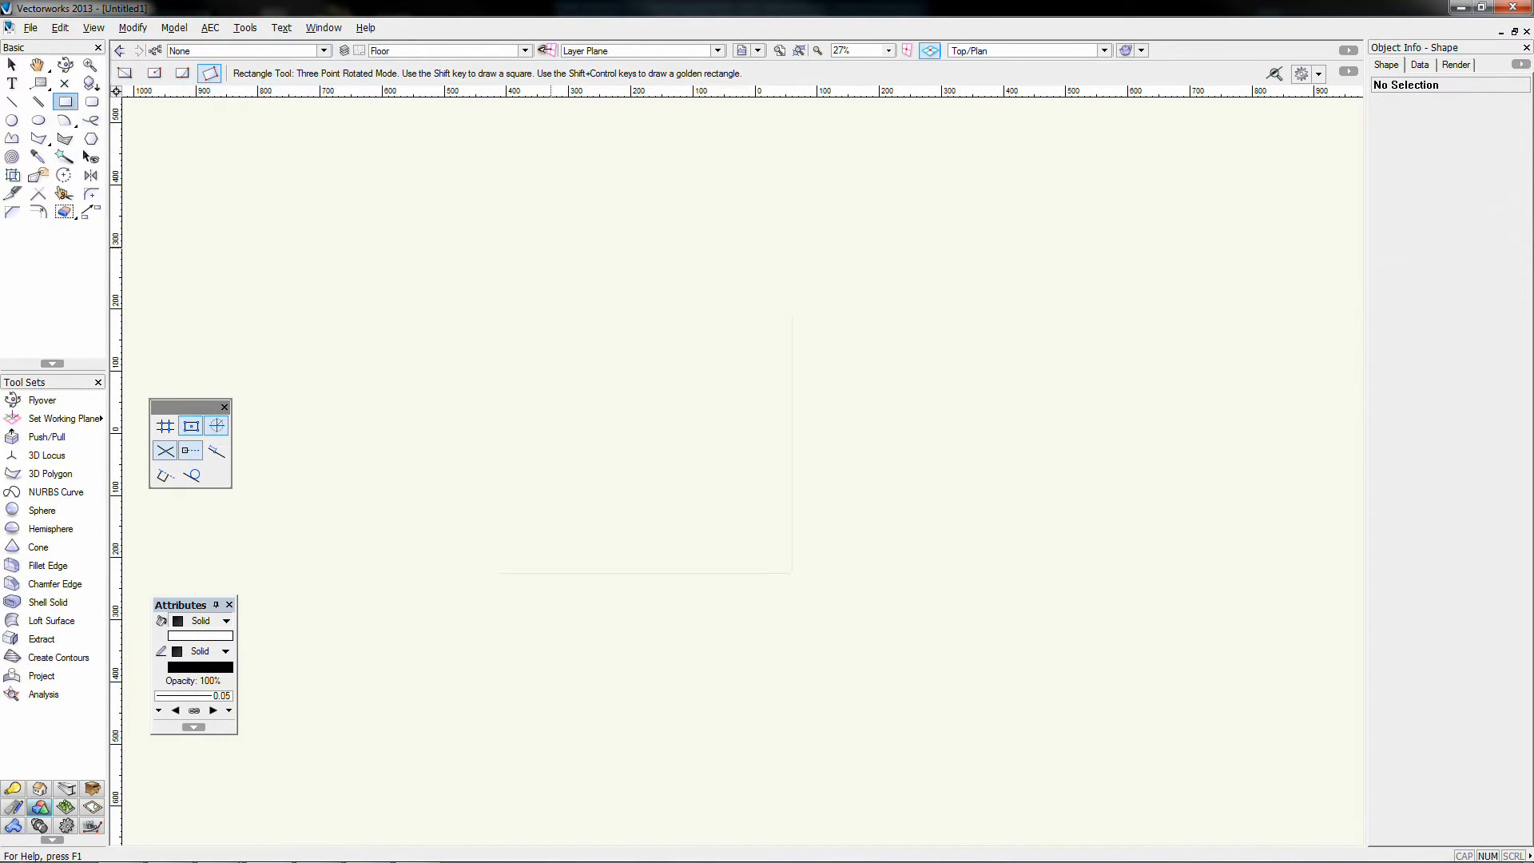
{"action": "left_click", "coordinate": [552, 247]}
{"action": "left_click", "coordinate": [552, 572]}
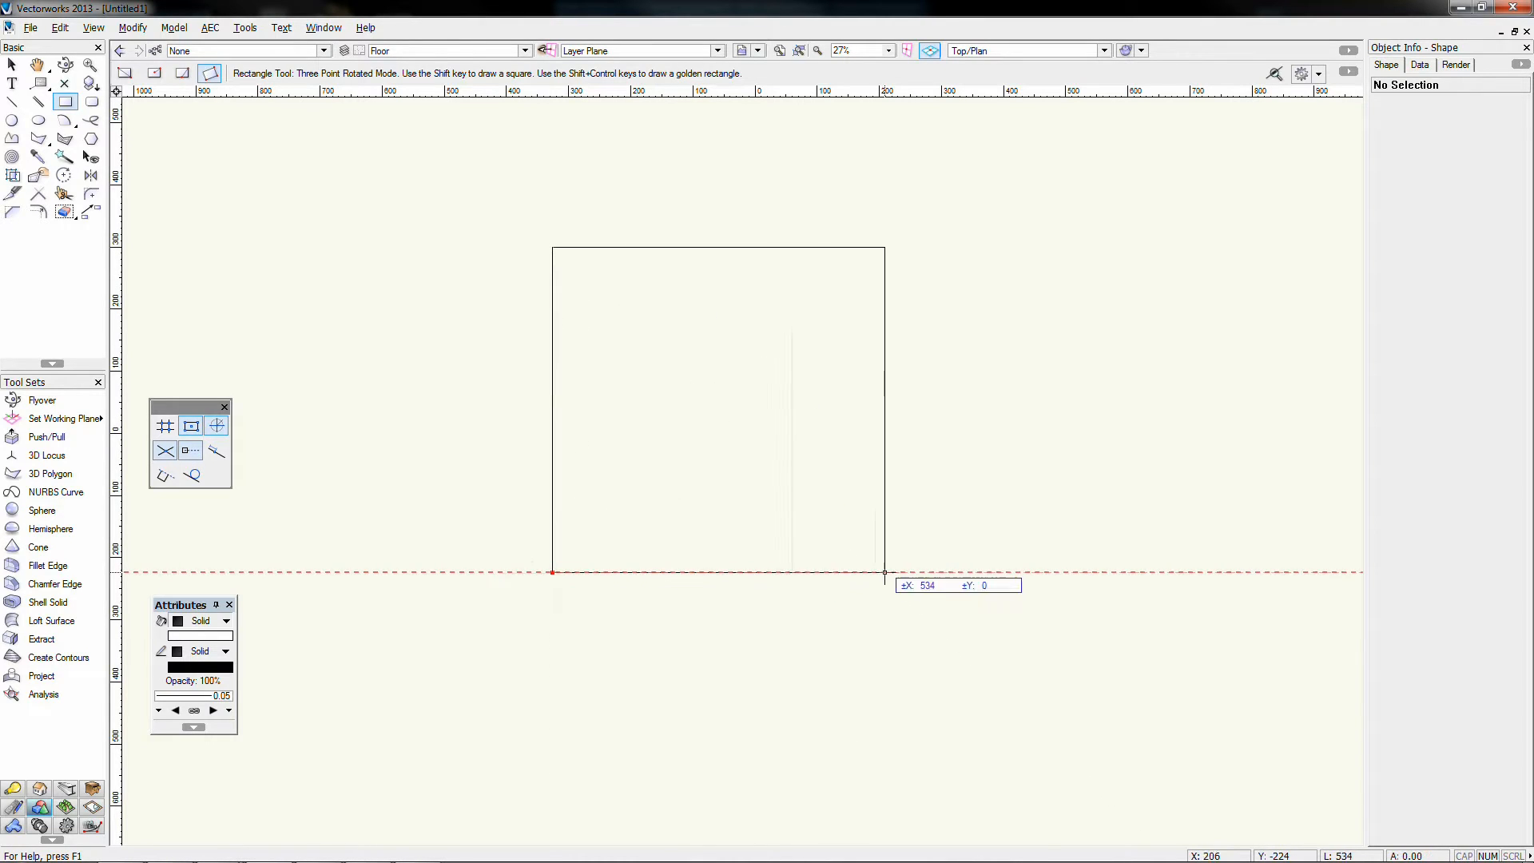
{"action": "left_click", "coordinate": [884, 572]}
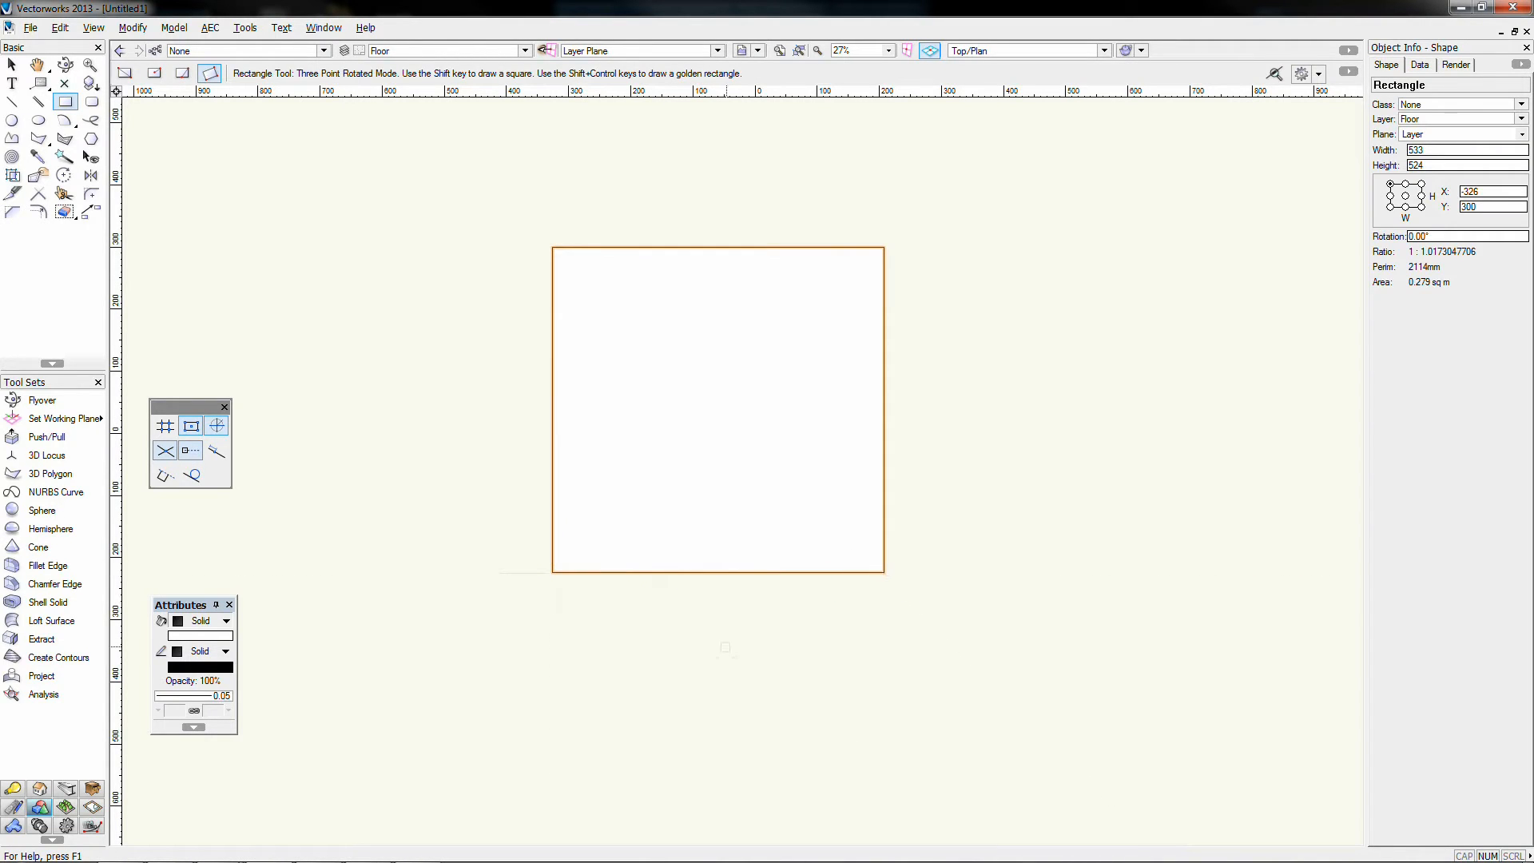
Step: Extrude the rectangle 400 high
{"action": "key", "text": "ctrl+e"}
{"action": "type", "text": "5"}
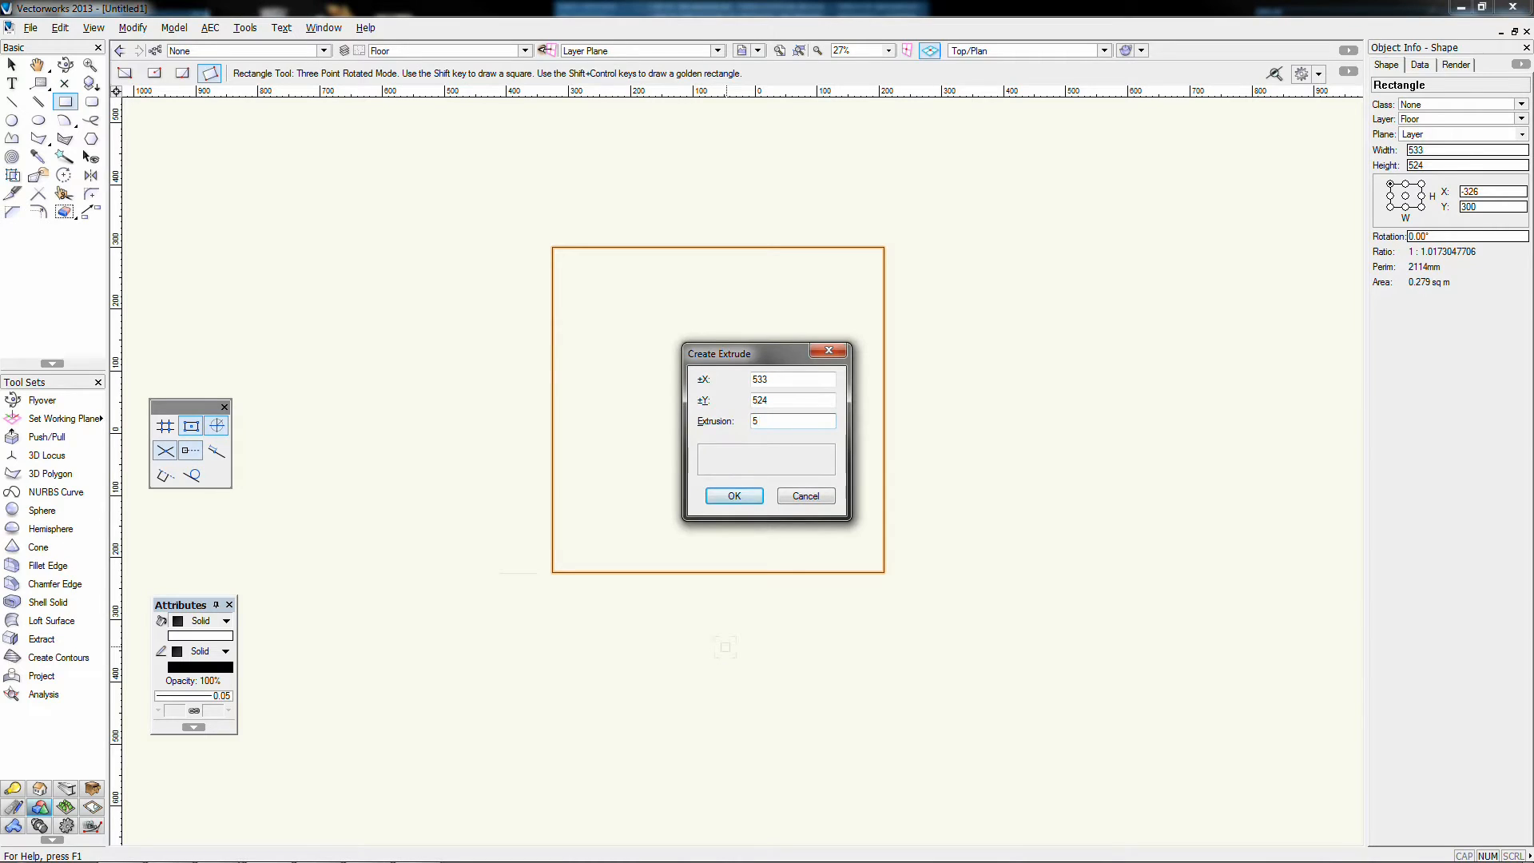
{"action": "type", "text": "400"}
{"action": "key", "text": "Return"}
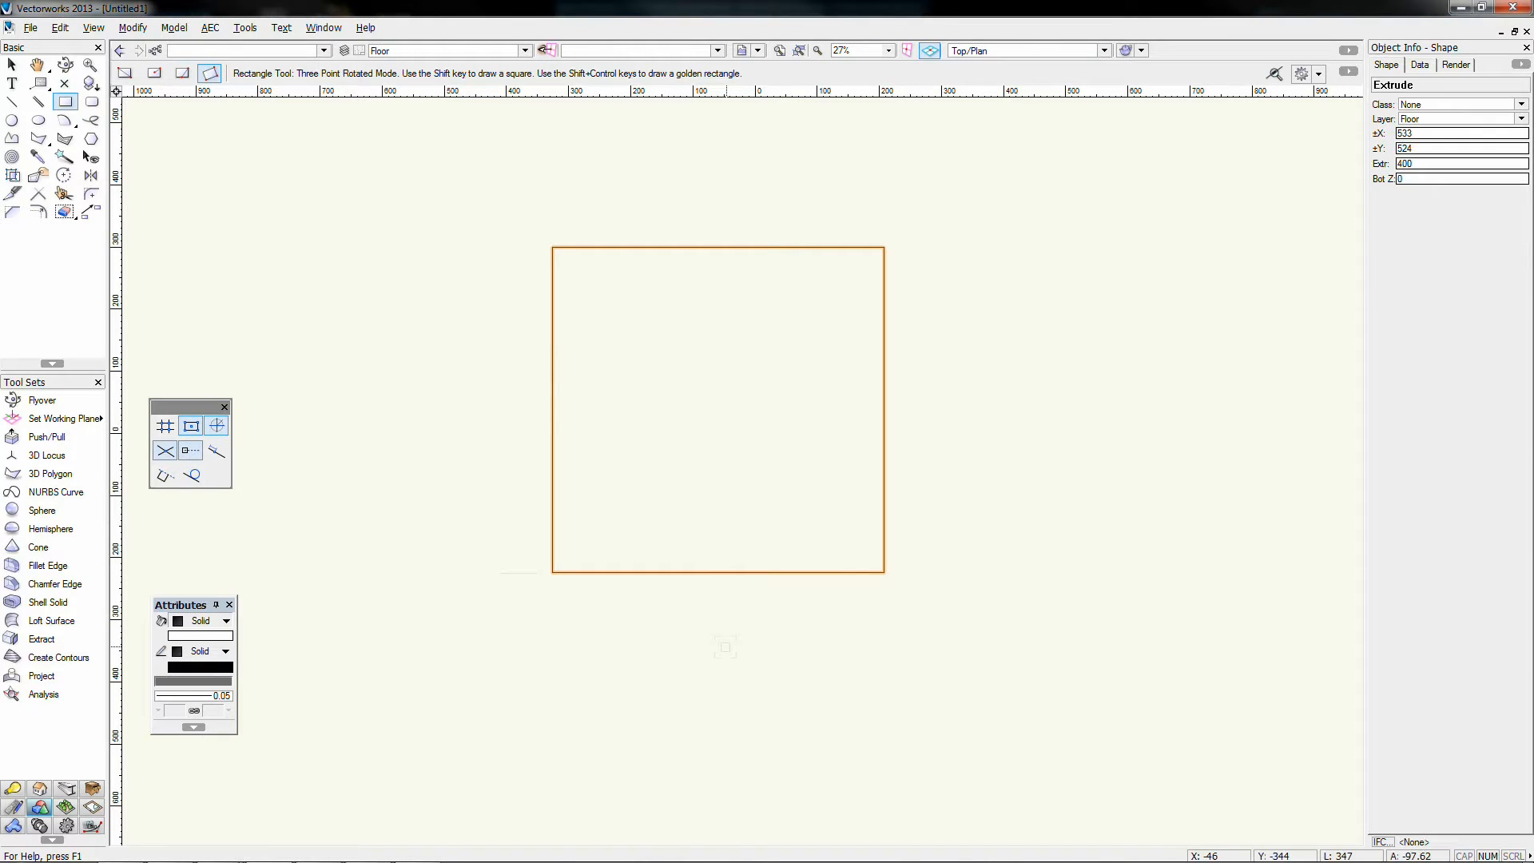
Step: In the Right view, draw a tilted rectangle across the box's top edge
{"action": "key", "text": "3"}
{"action": "key", "text": "6"}
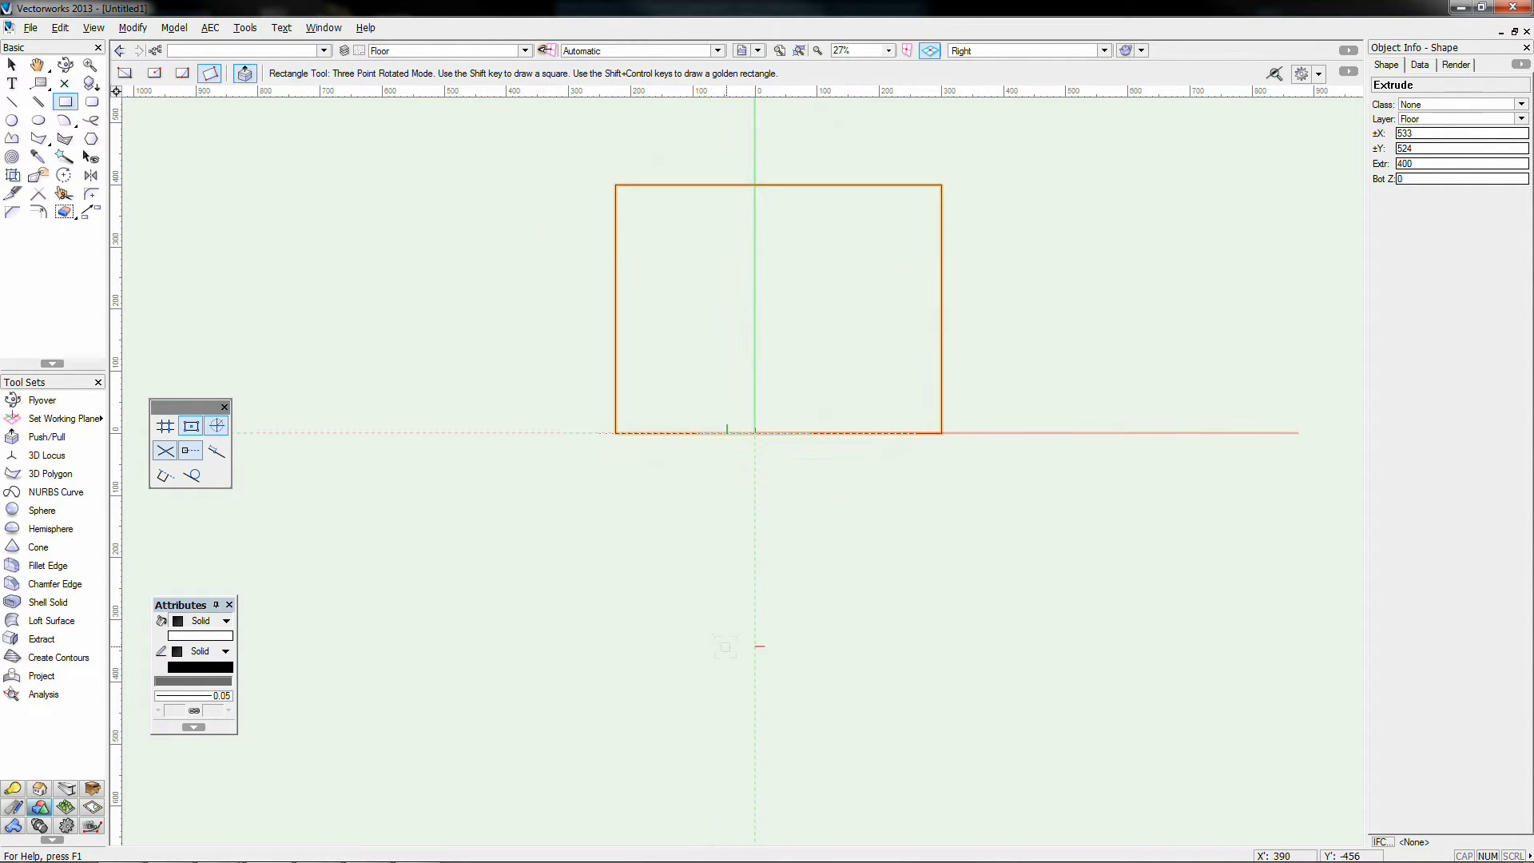
{"action": "middle_click_drag", "start_coordinate": [516, 404], "coordinate": [445, 528]}
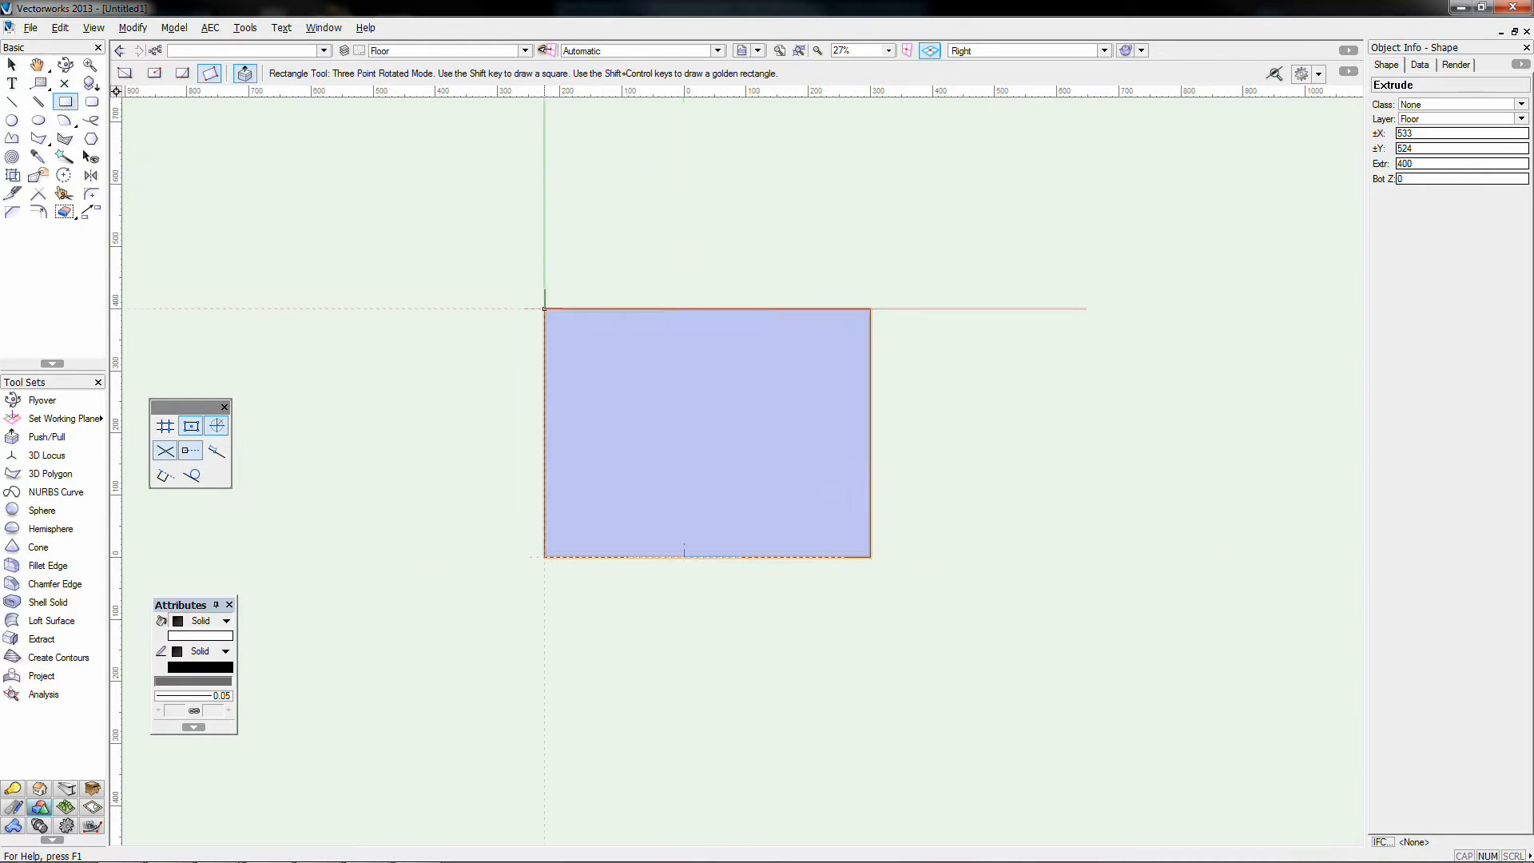
{"action": "left_click", "coordinate": [815, 308]}
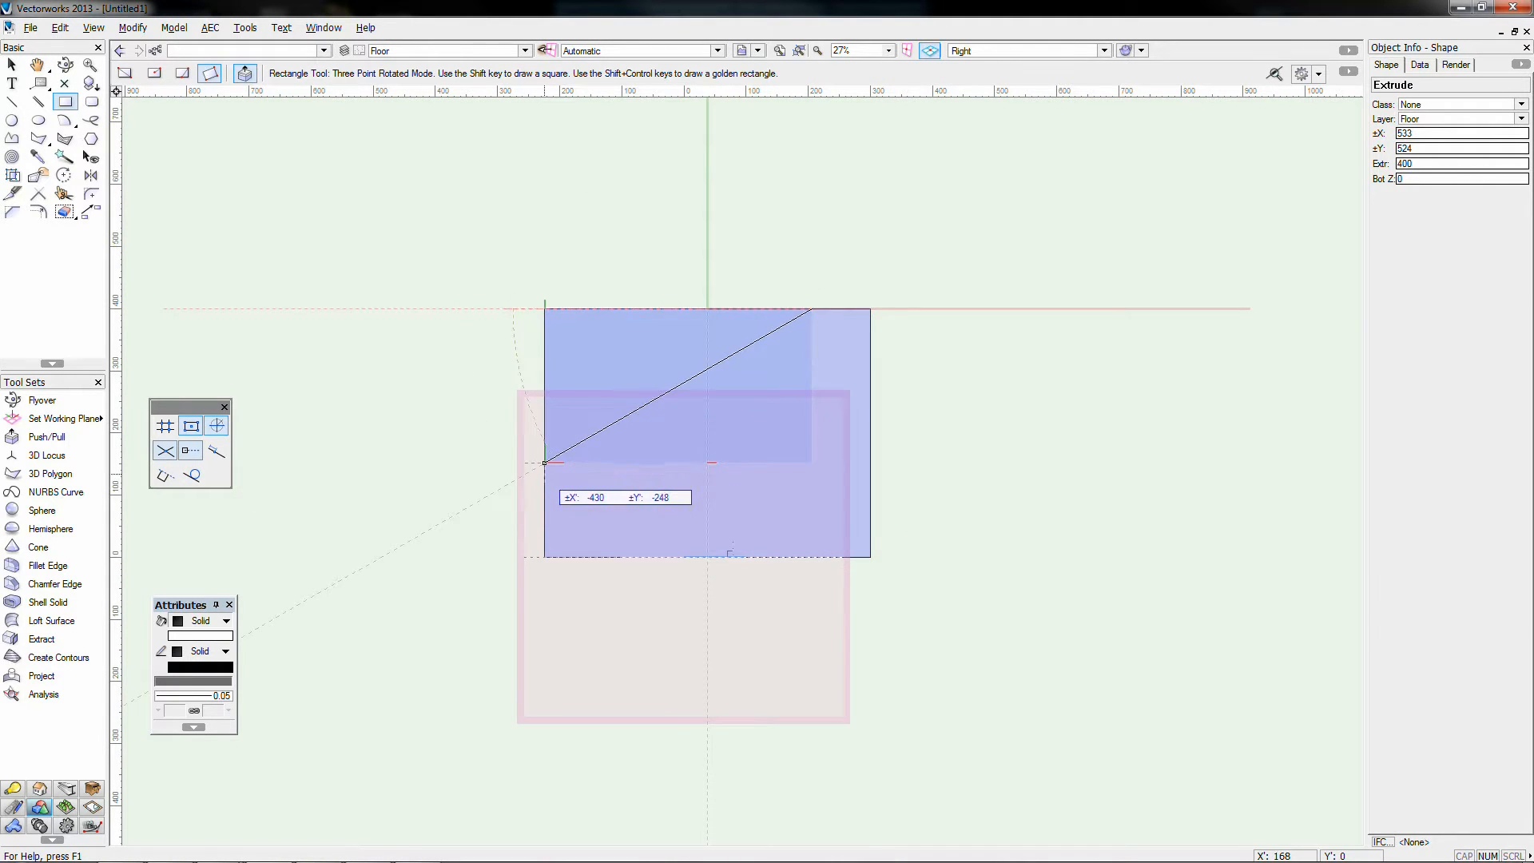
{"action": "left_click", "coordinate": [544, 498]}
{"action": "left_click", "coordinate": [417, 320]}
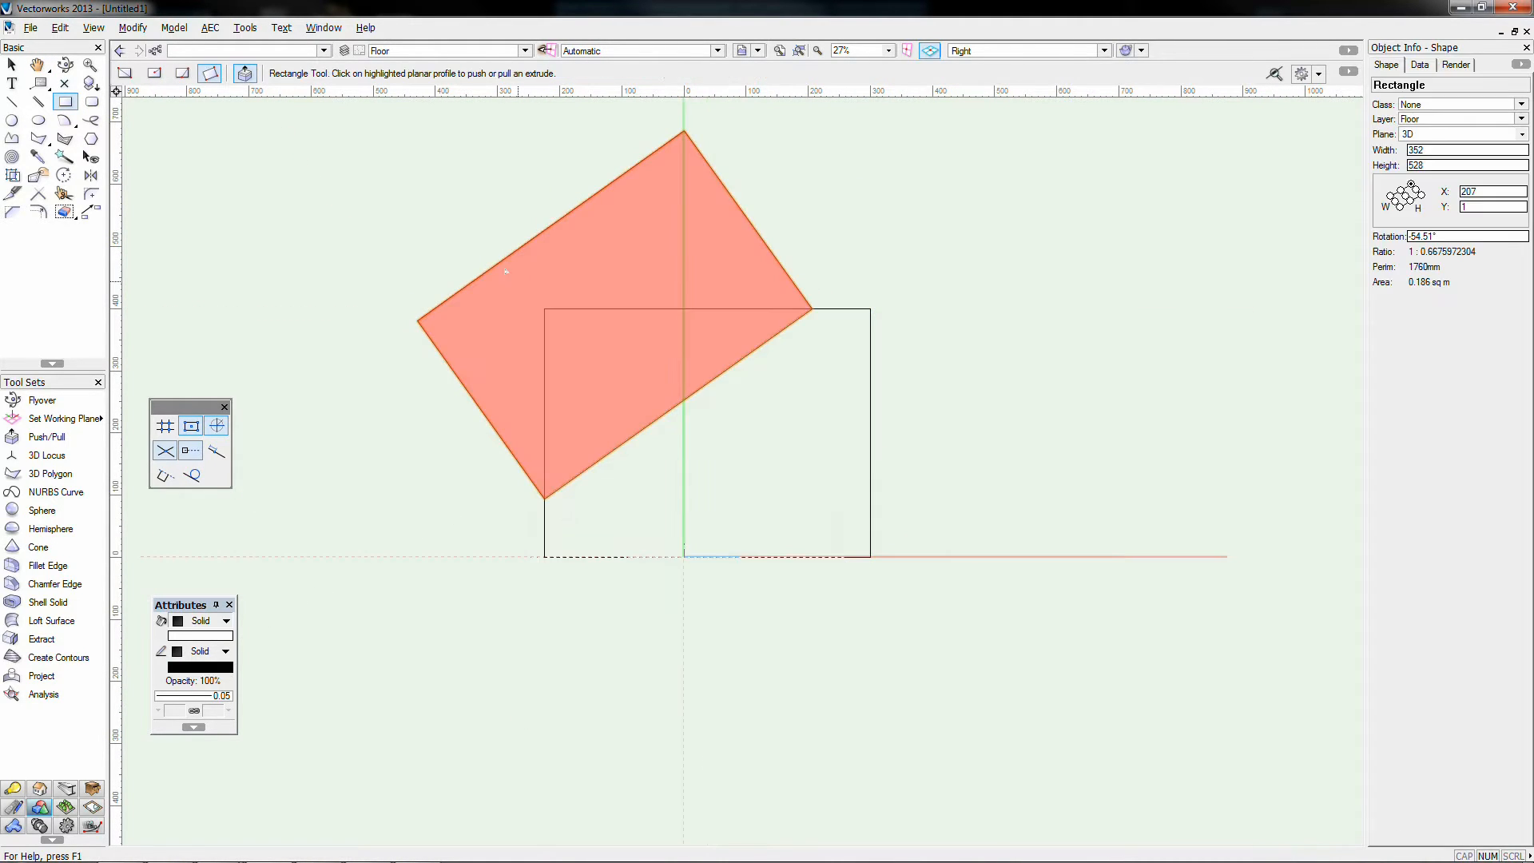
Step: Extrude the tilted rectangle 800 deep
{"action": "key", "text": "x"}
{"action": "key", "text": "ctrl+e"}
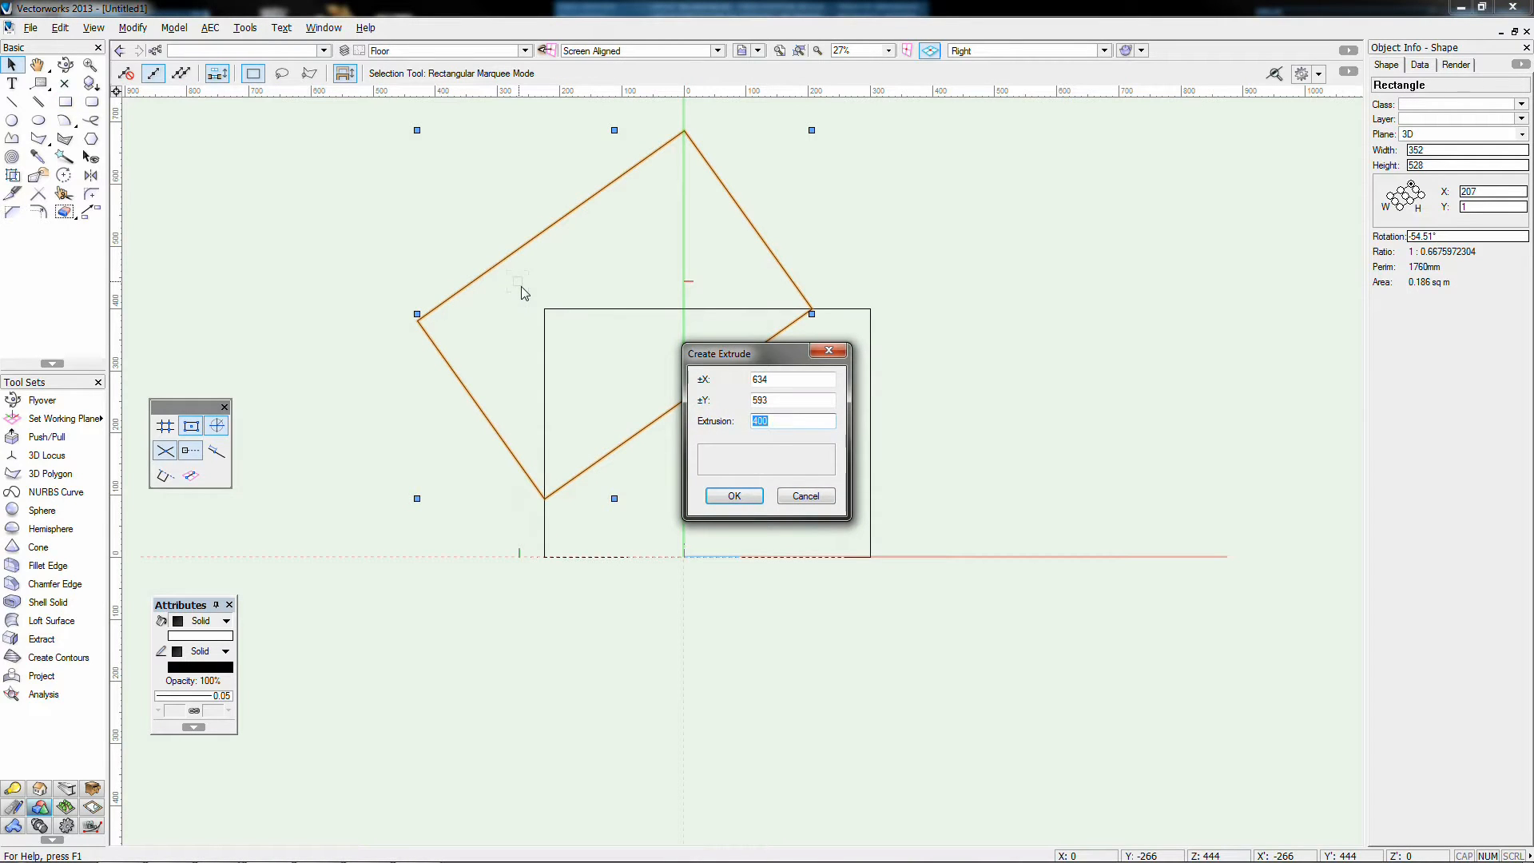
{"action": "type", "text": "800"}
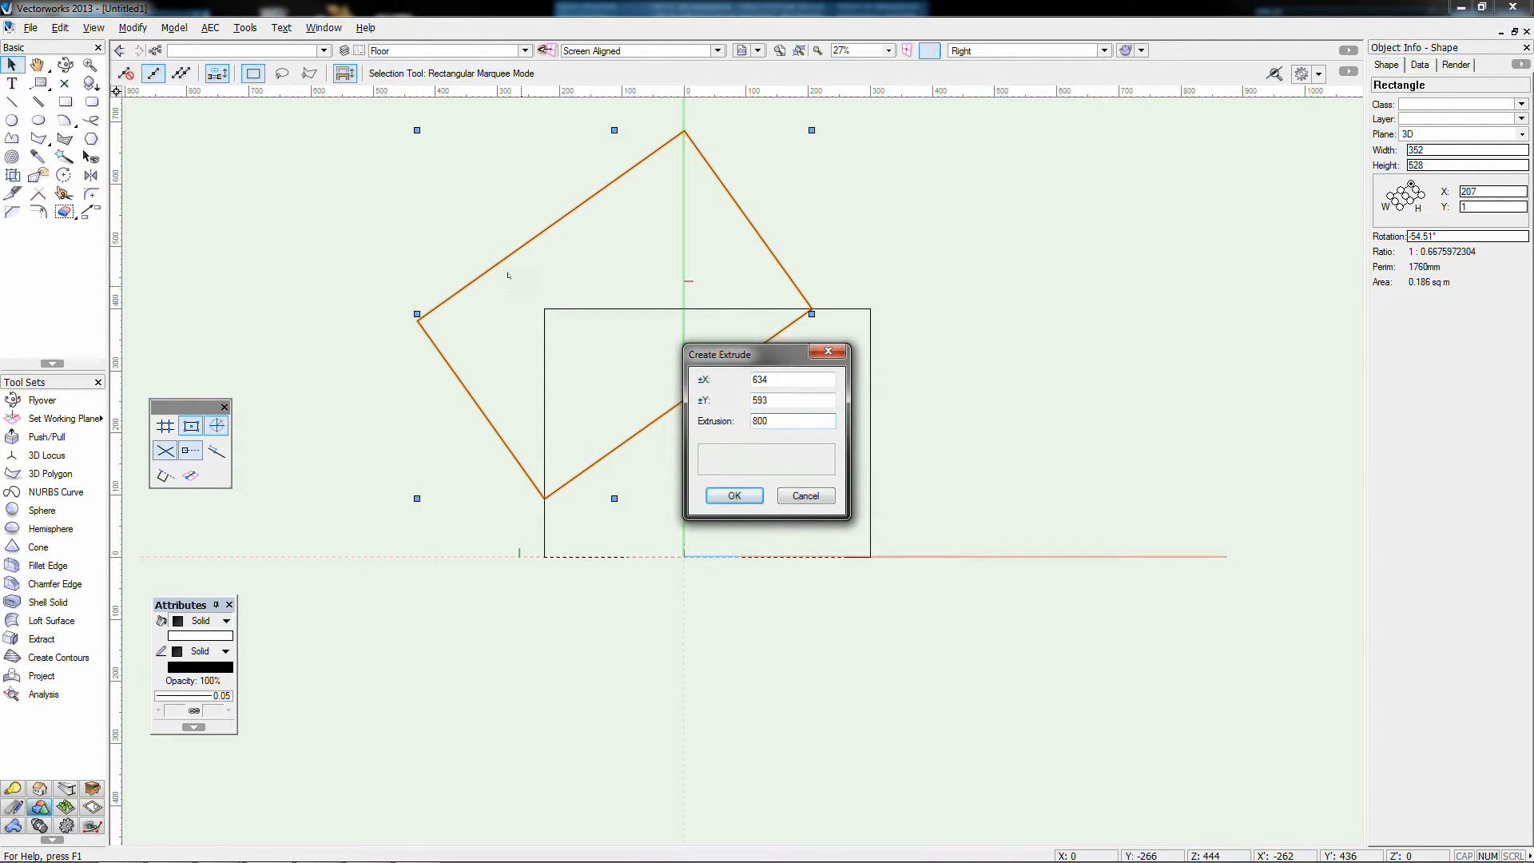
{"action": "key", "text": "Return"}
Step: In Top/Plan, move the 800 extrude over the block and subtract it from the block
{"action": "key", "text": "F5"}
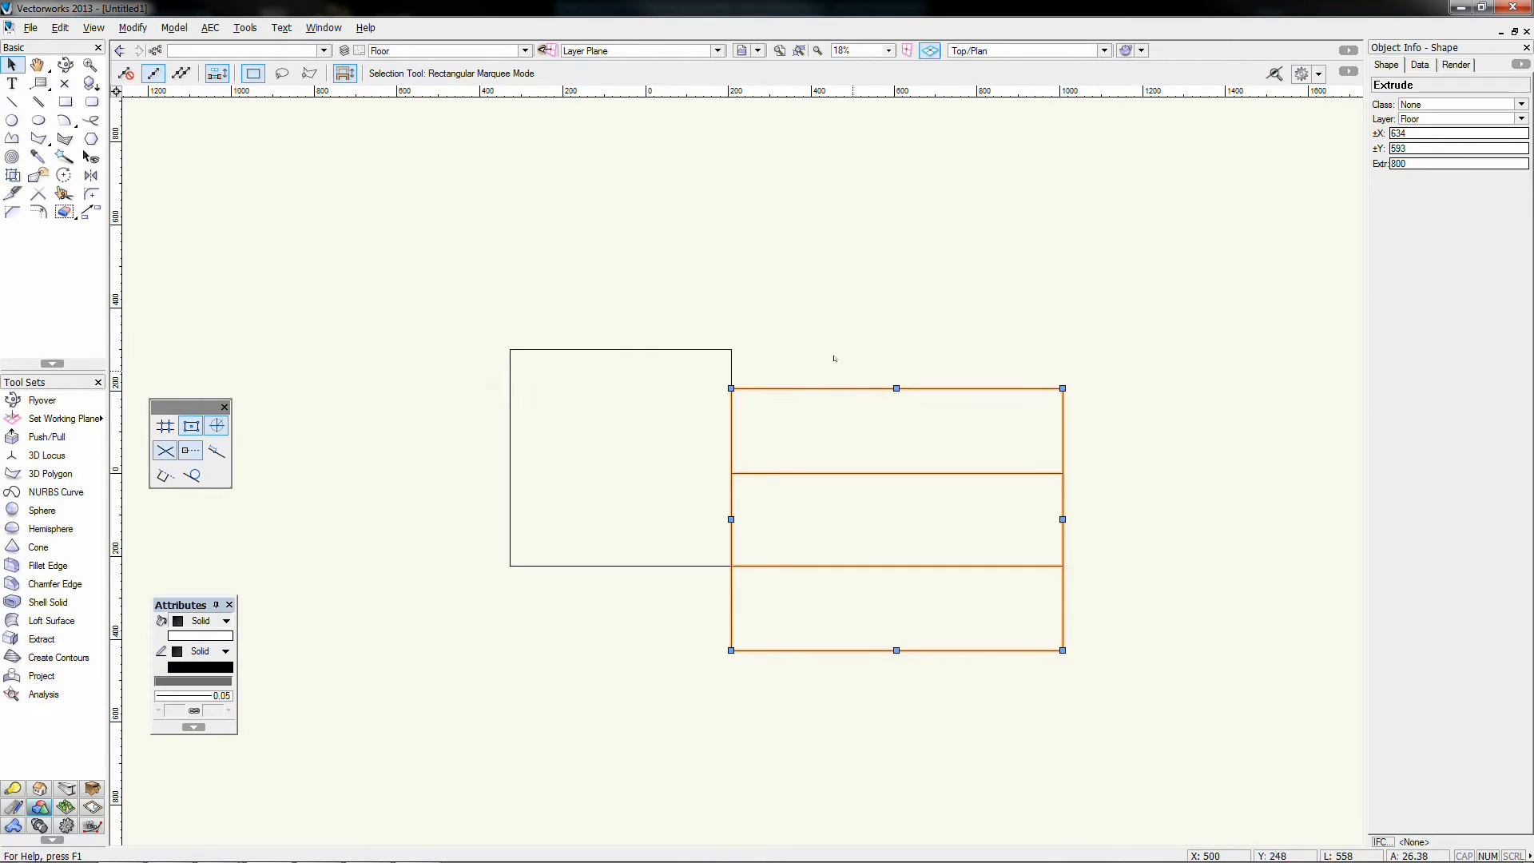
{"action": "left_click_drag", "start_coordinate": [846, 388], "coordinate": [585, 388]}
{"action": "left_click_drag", "start_coordinate": [370, 285], "coordinate": [891, 715]}
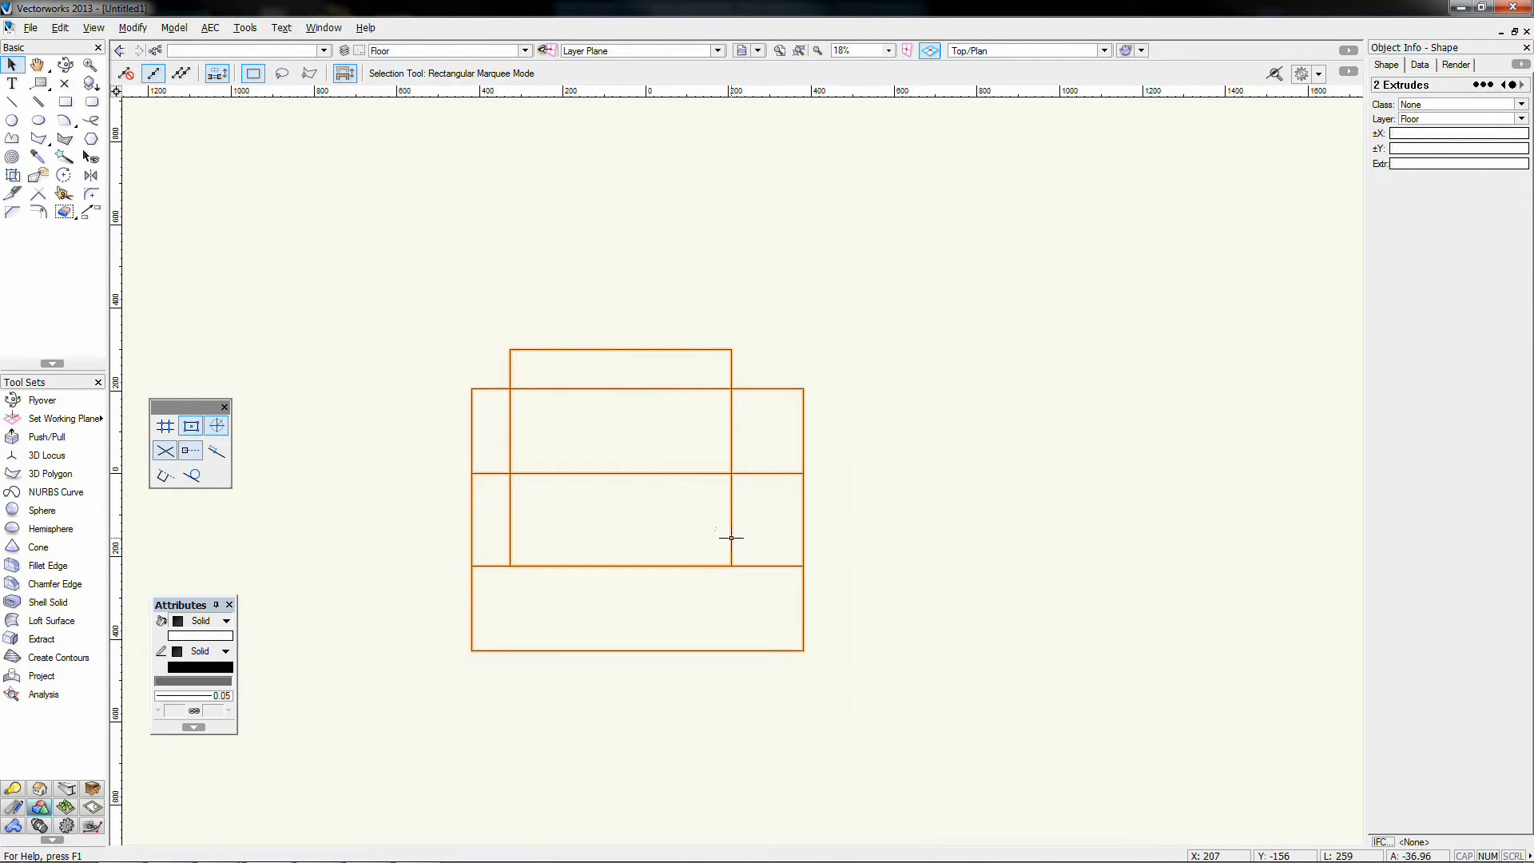
{"action": "right_click", "coordinate": [730, 538]}
{"action": "left_click", "coordinate": [803, 464]}
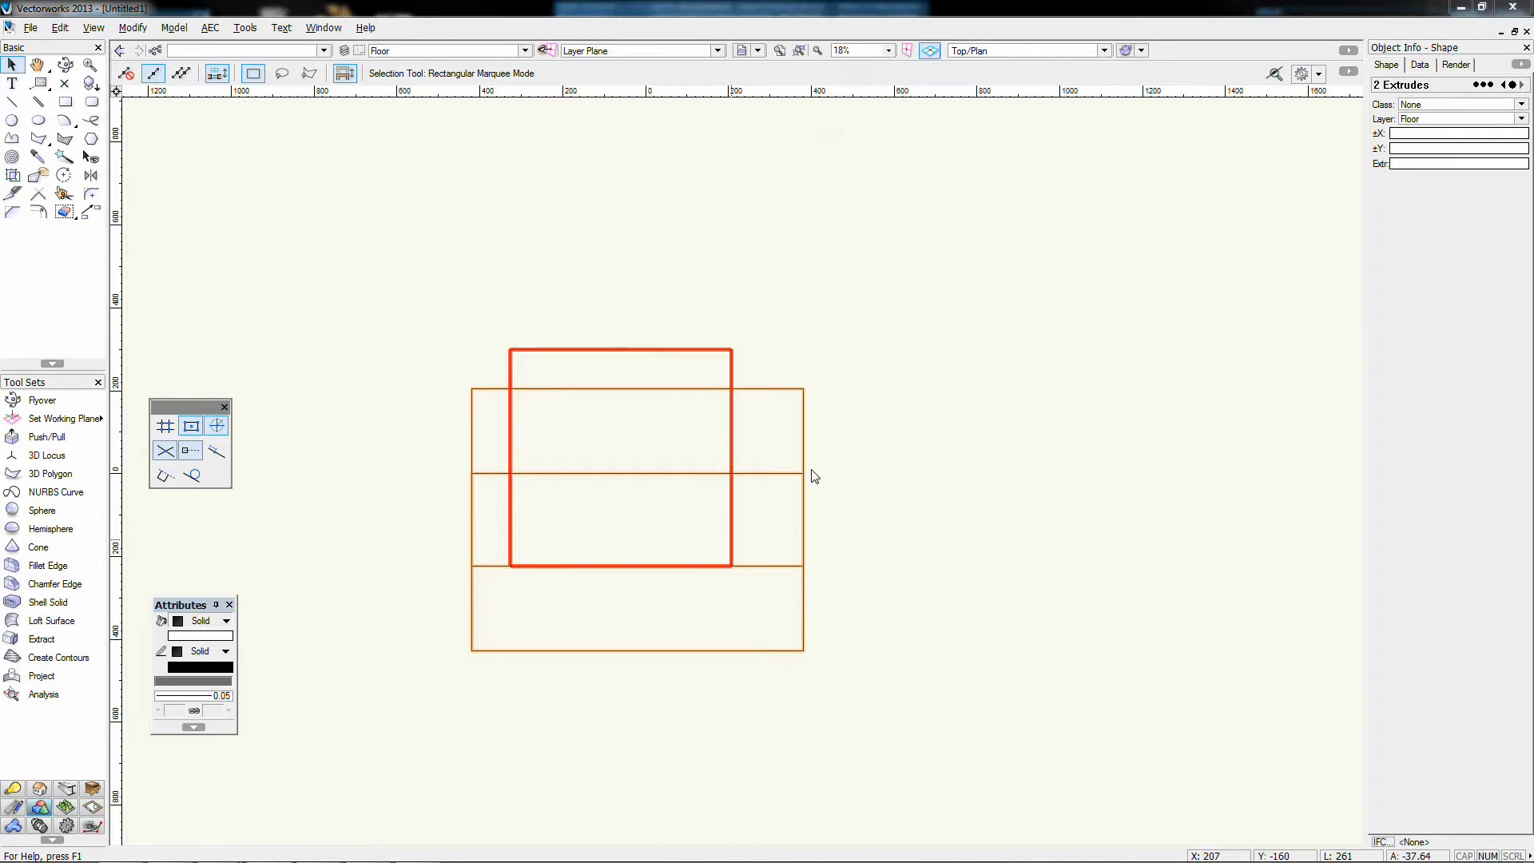
{"action": "left_click", "coordinate": [754, 479]}
{"action": "key", "text": "3"}
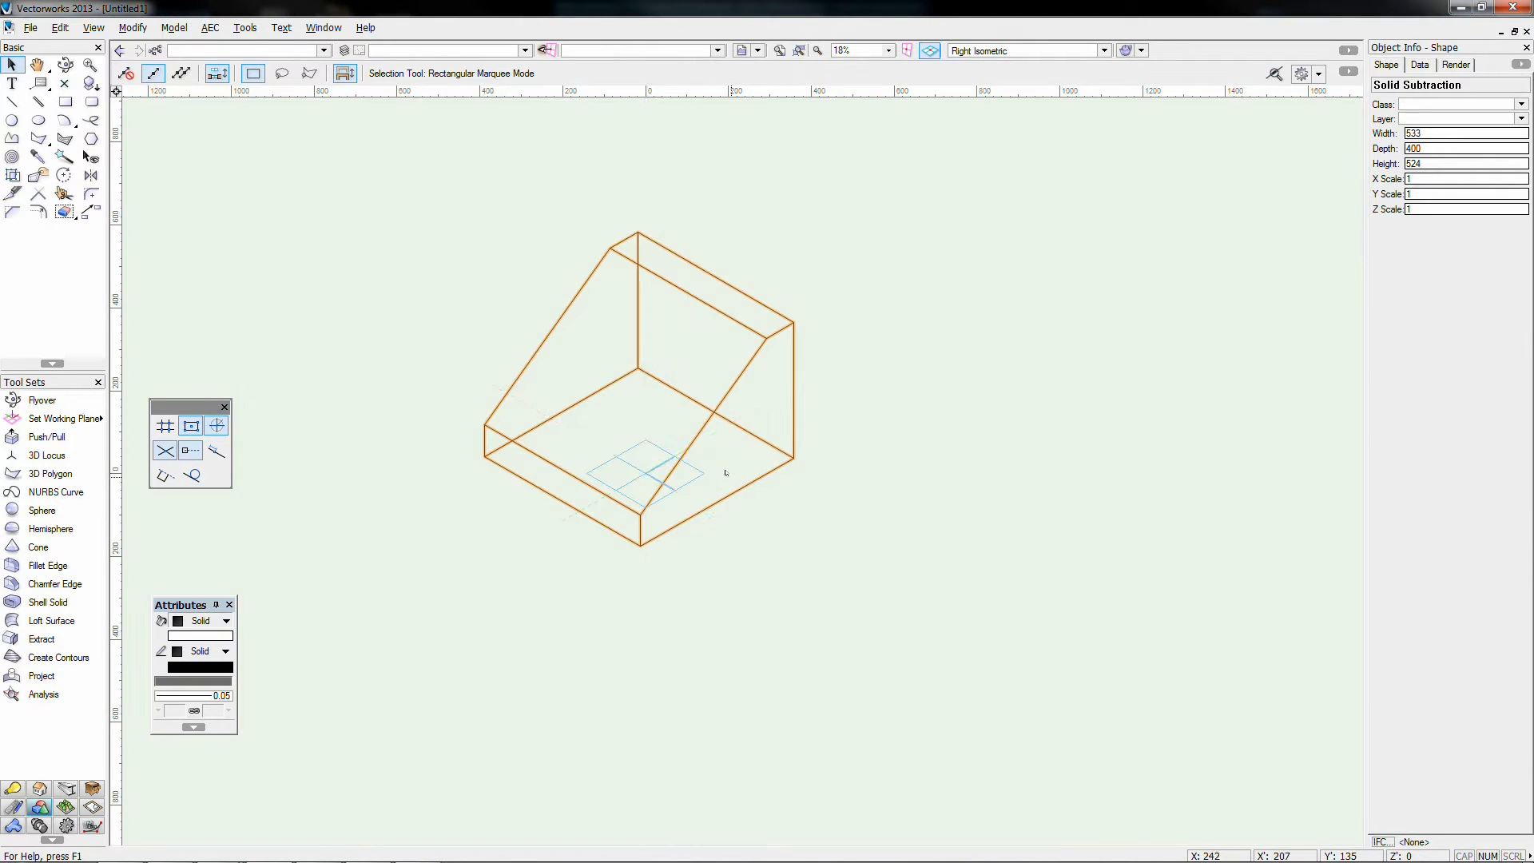
Step: Deselect the wedge, centre it in view, and pick the three-point rotated Rectangle tool
{"action": "left_click", "coordinate": [984, 436]}
{"action": "scroll", "coordinate": [984, 436], "scroll_direction": "up", "scroll_amount": 2}
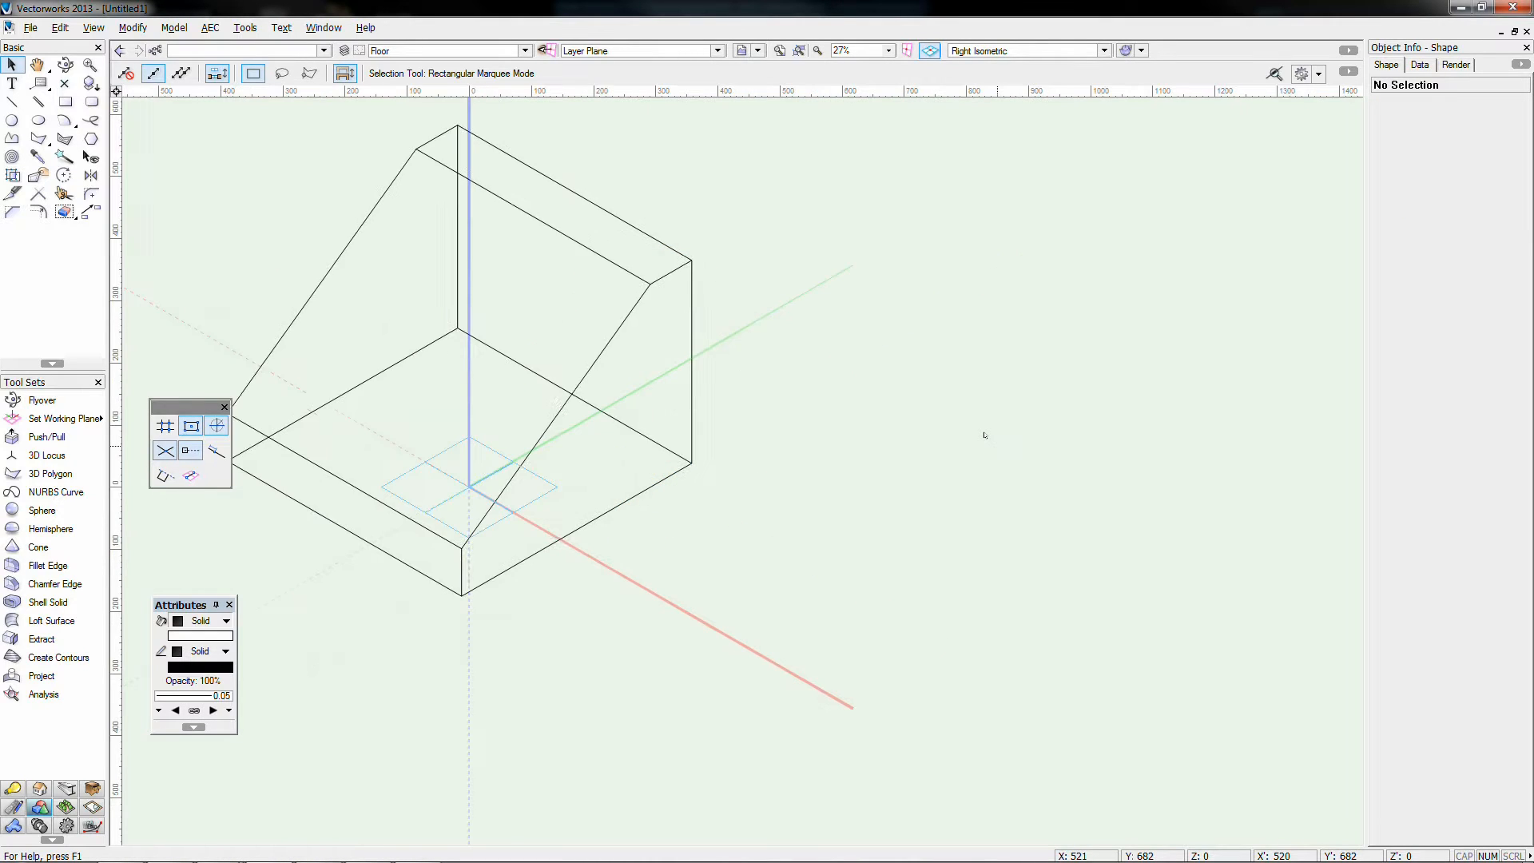
{"action": "middle_click_drag", "start_coordinate": [798, 386], "coordinate": [975, 490]}
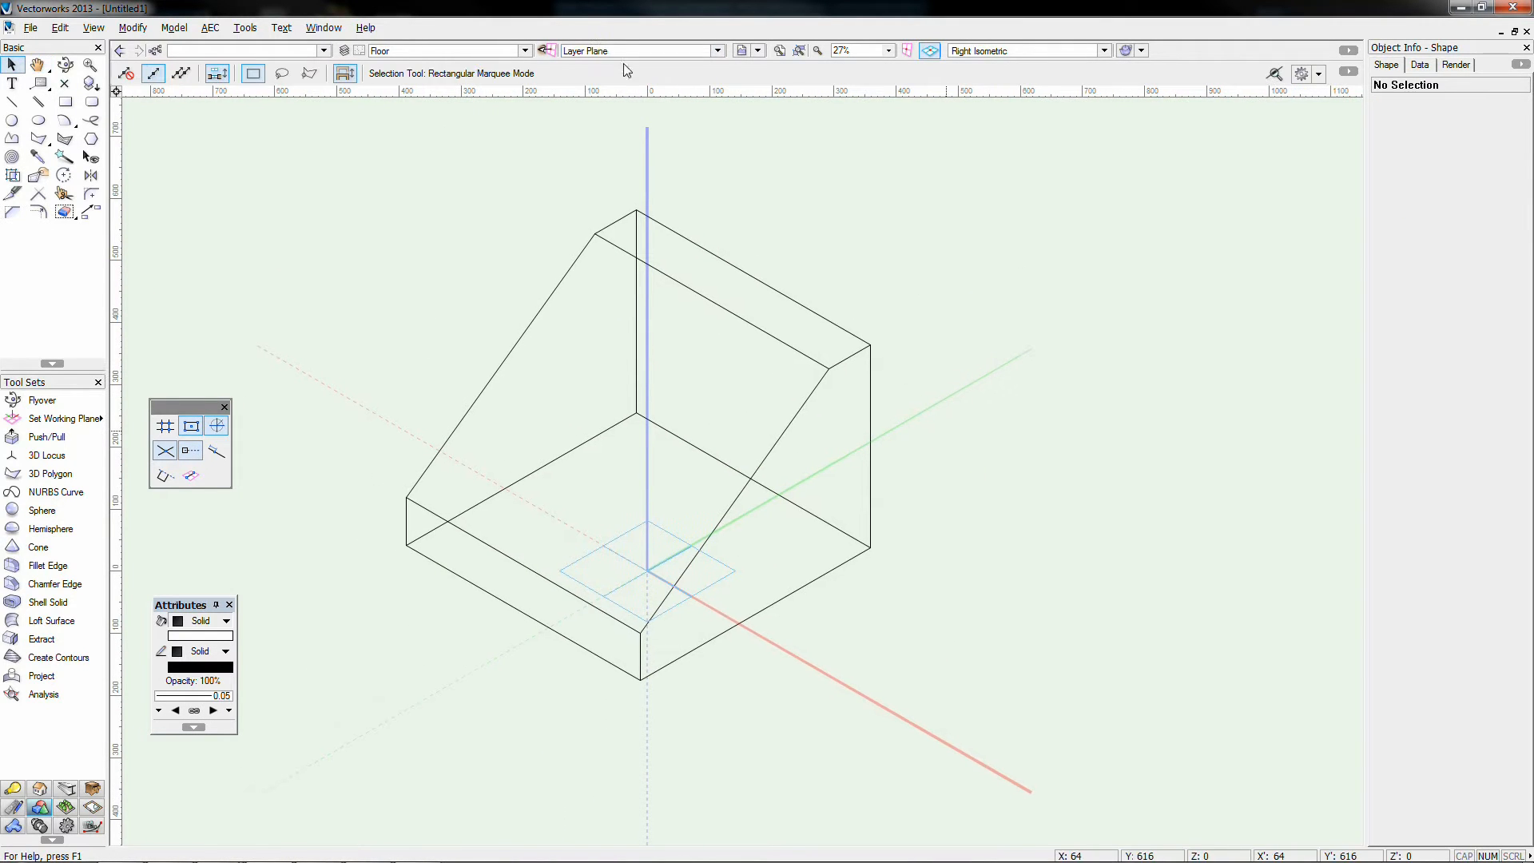
{"action": "left_click", "coordinate": [66, 101]}
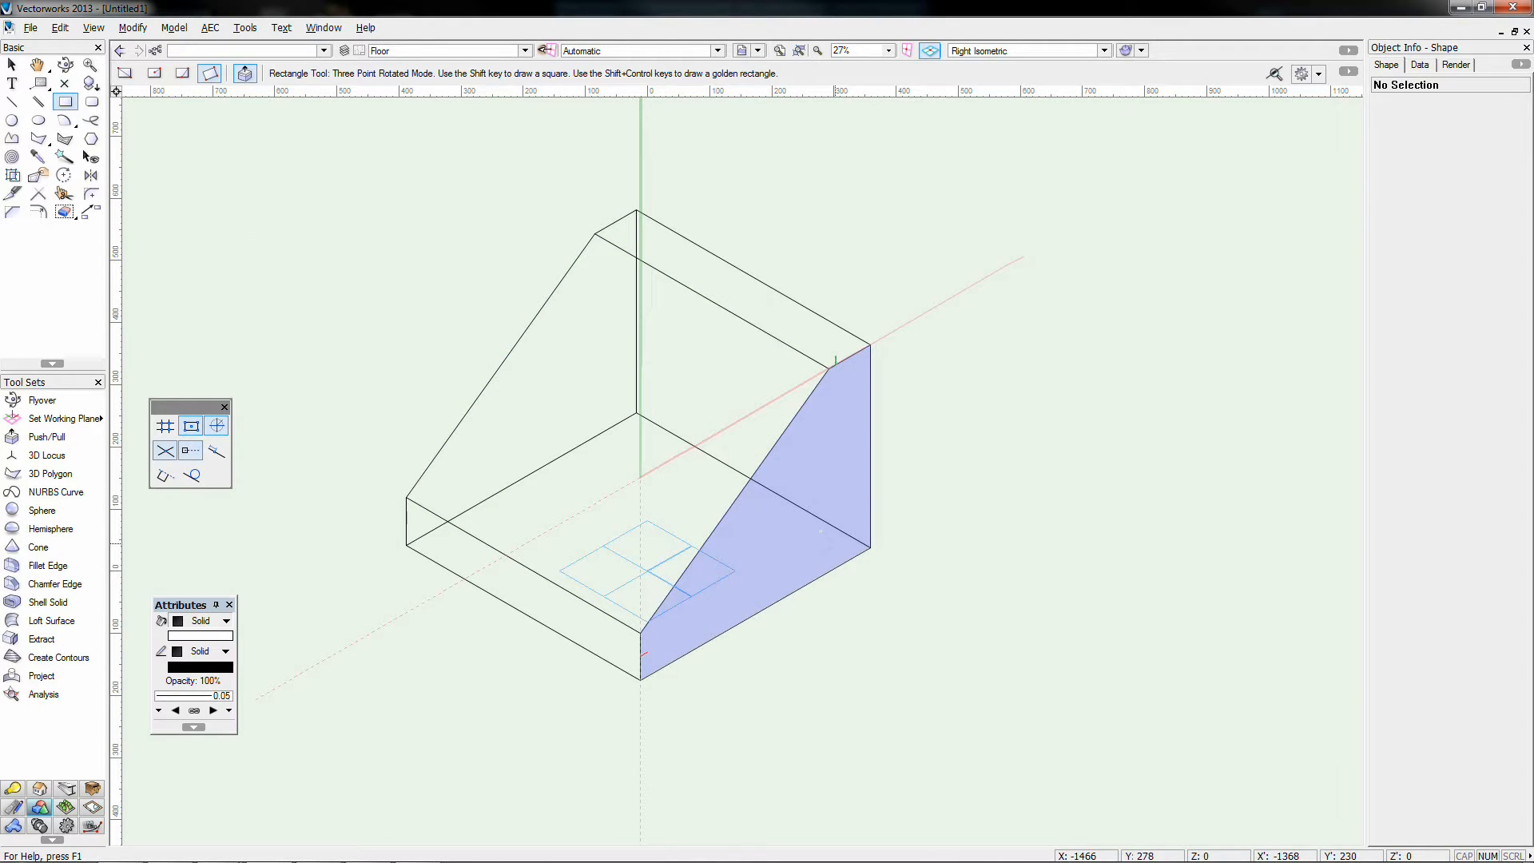
Step: Using the automatic working plane, draw three-point rectangles on the wedge's side, top and sloping faces
{"action": "left_click", "coordinate": [836, 544]}
{"action": "left_click", "coordinate": [836, 456]}
{"action": "left_click", "coordinate": [781, 487]}
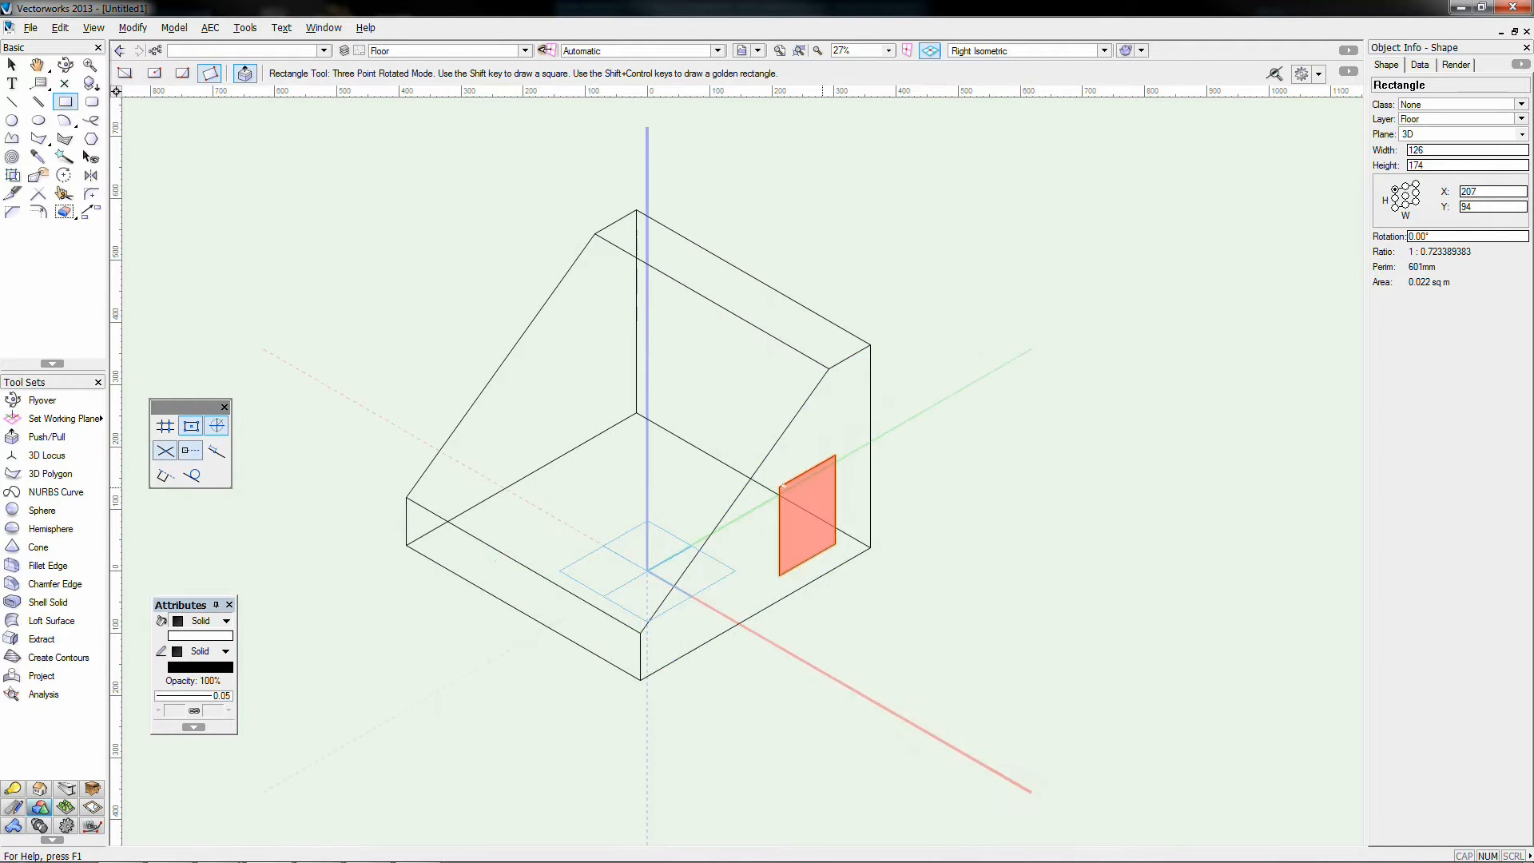
{"action": "left_click", "coordinate": [702, 248]}
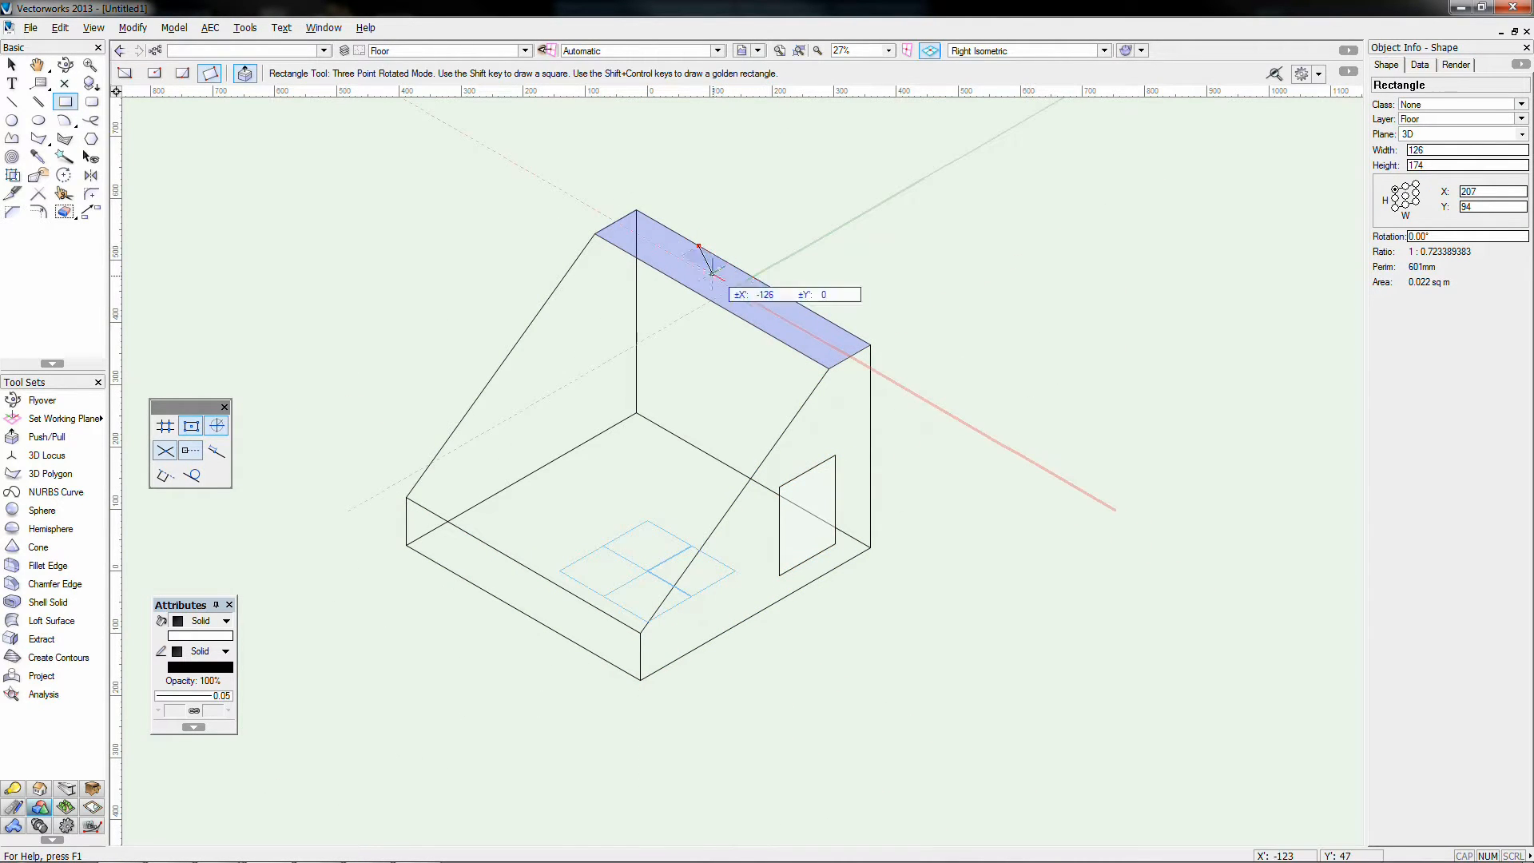
{"action": "left_click", "coordinate": [773, 288]}
{"action": "left_click", "coordinate": [741, 307]}
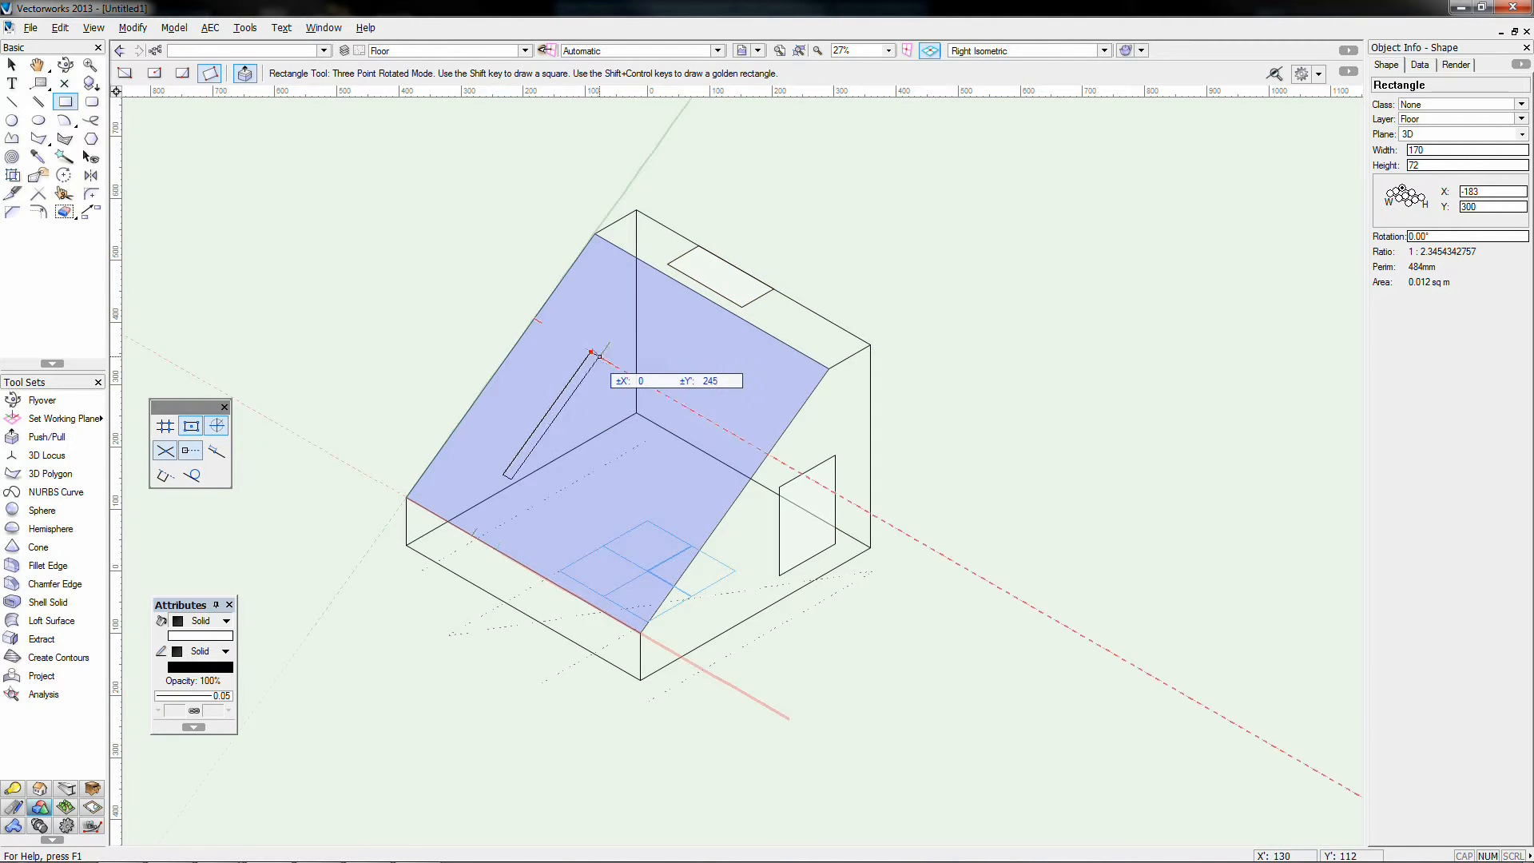
{"action": "left_click", "coordinate": [590, 352]}
{"action": "left_click", "coordinate": [707, 417]}
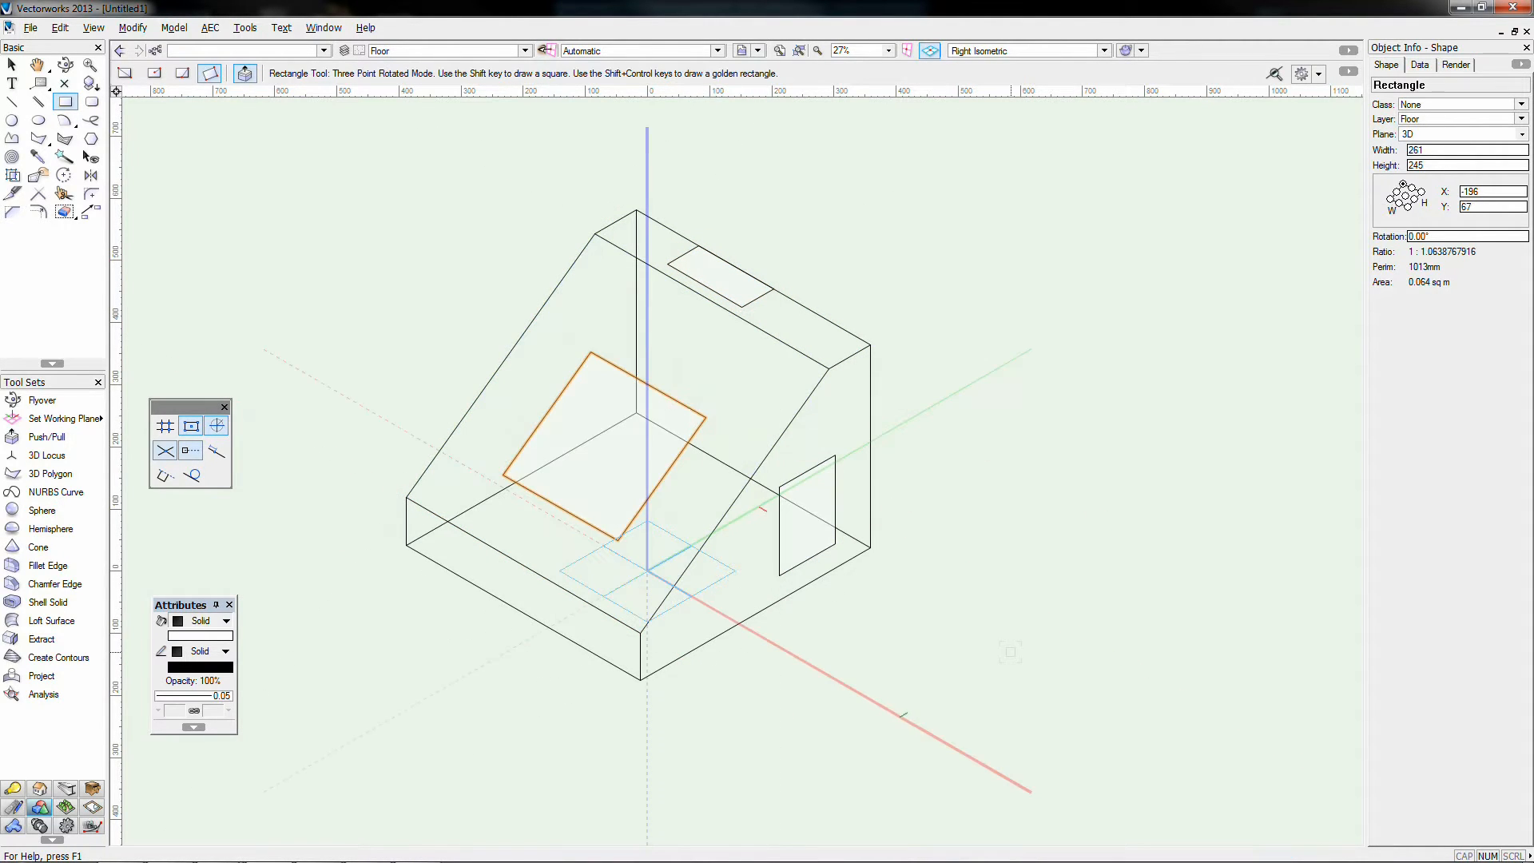
{"action": "left_click", "coordinate": [40, 436]}
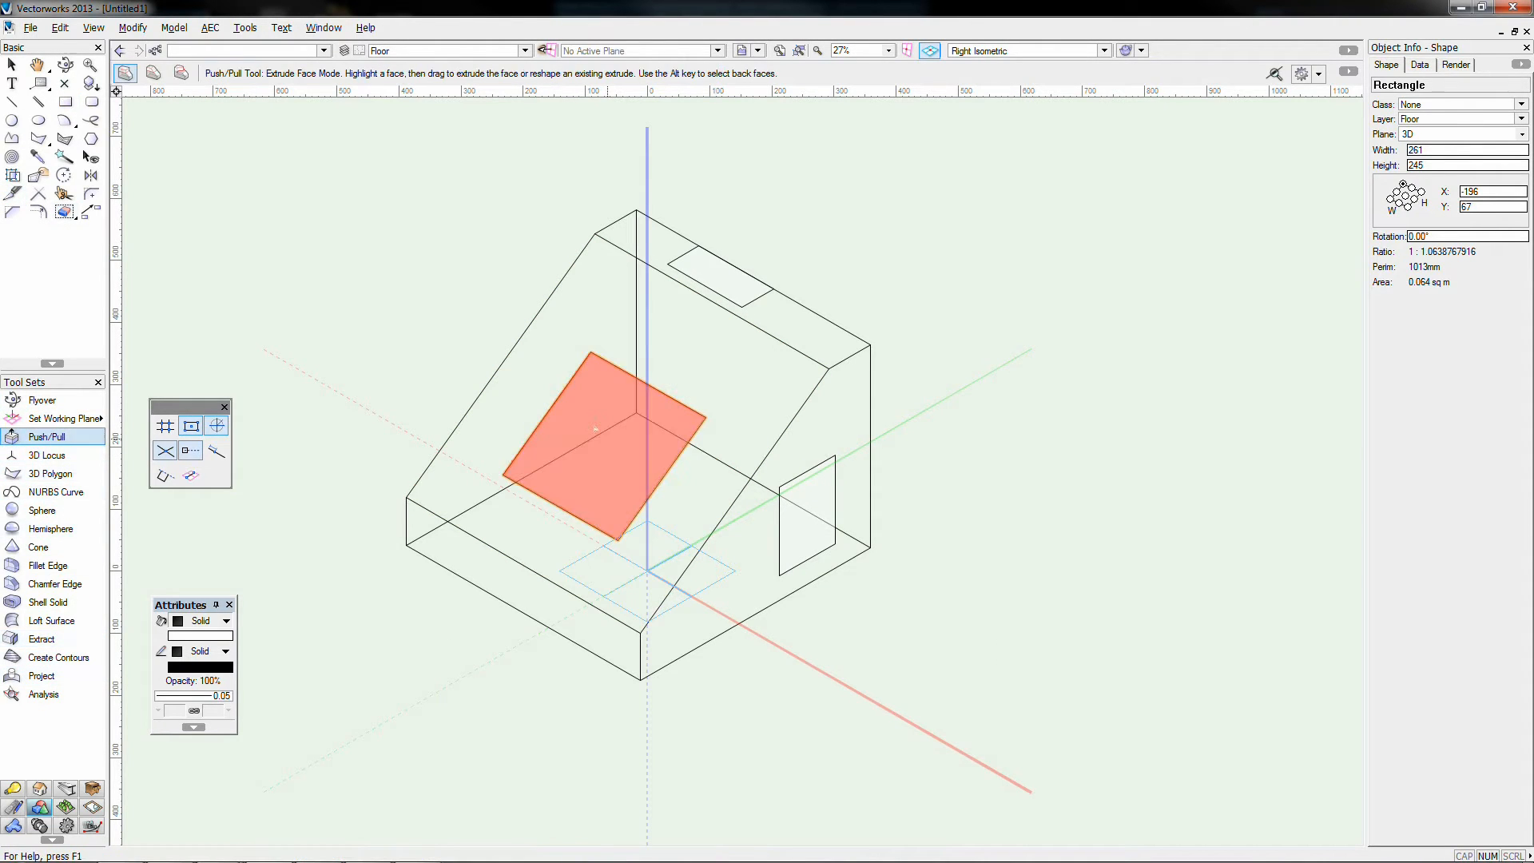
{"action": "left_click_drag", "start_coordinate": [604, 443], "coordinate": [515, 355]}
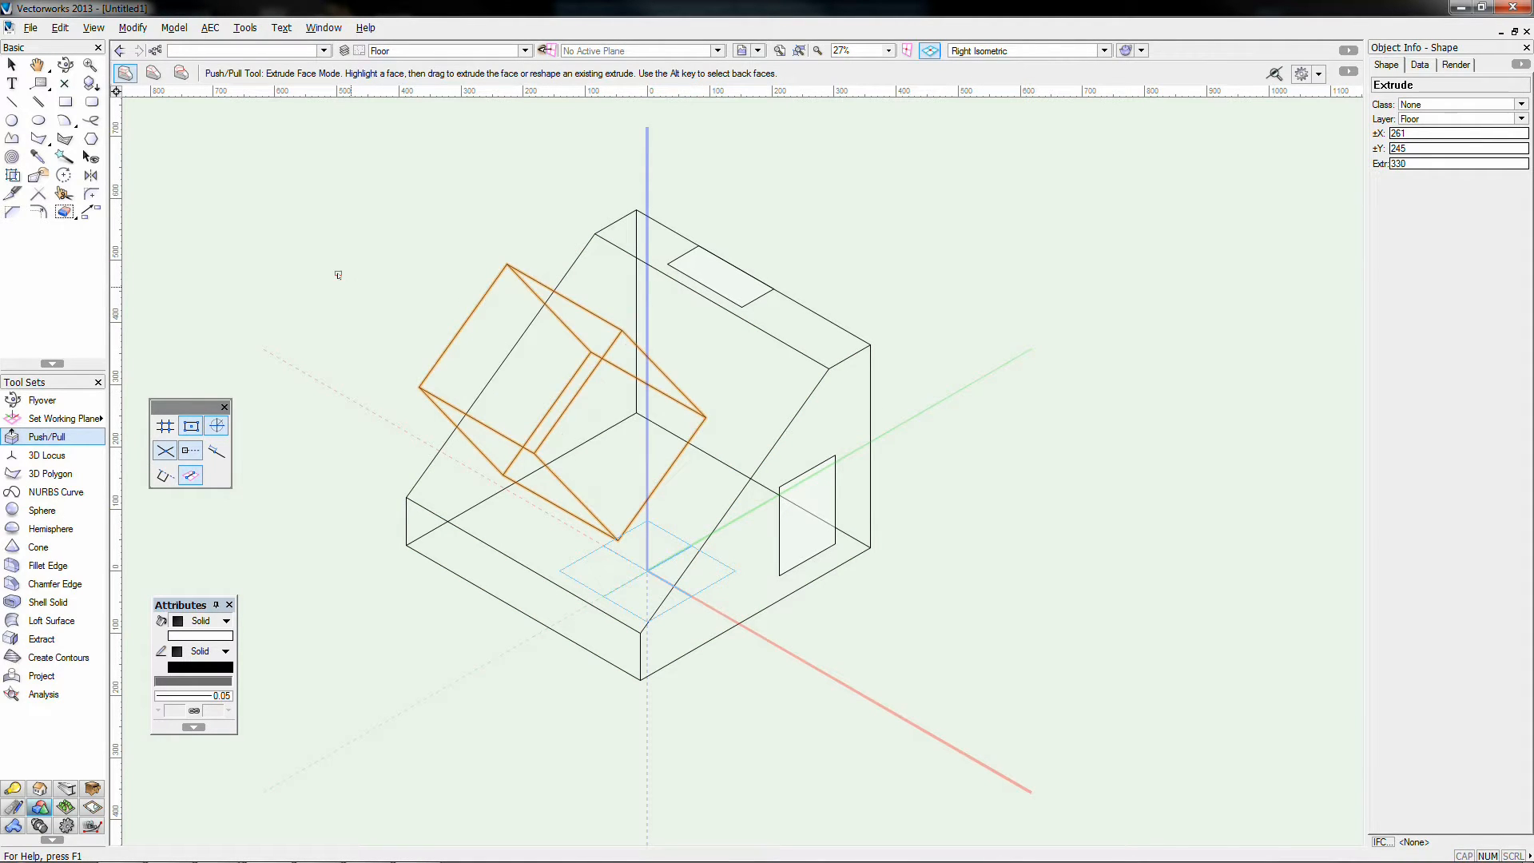
{"action": "key", "text": "ctrl+z"}
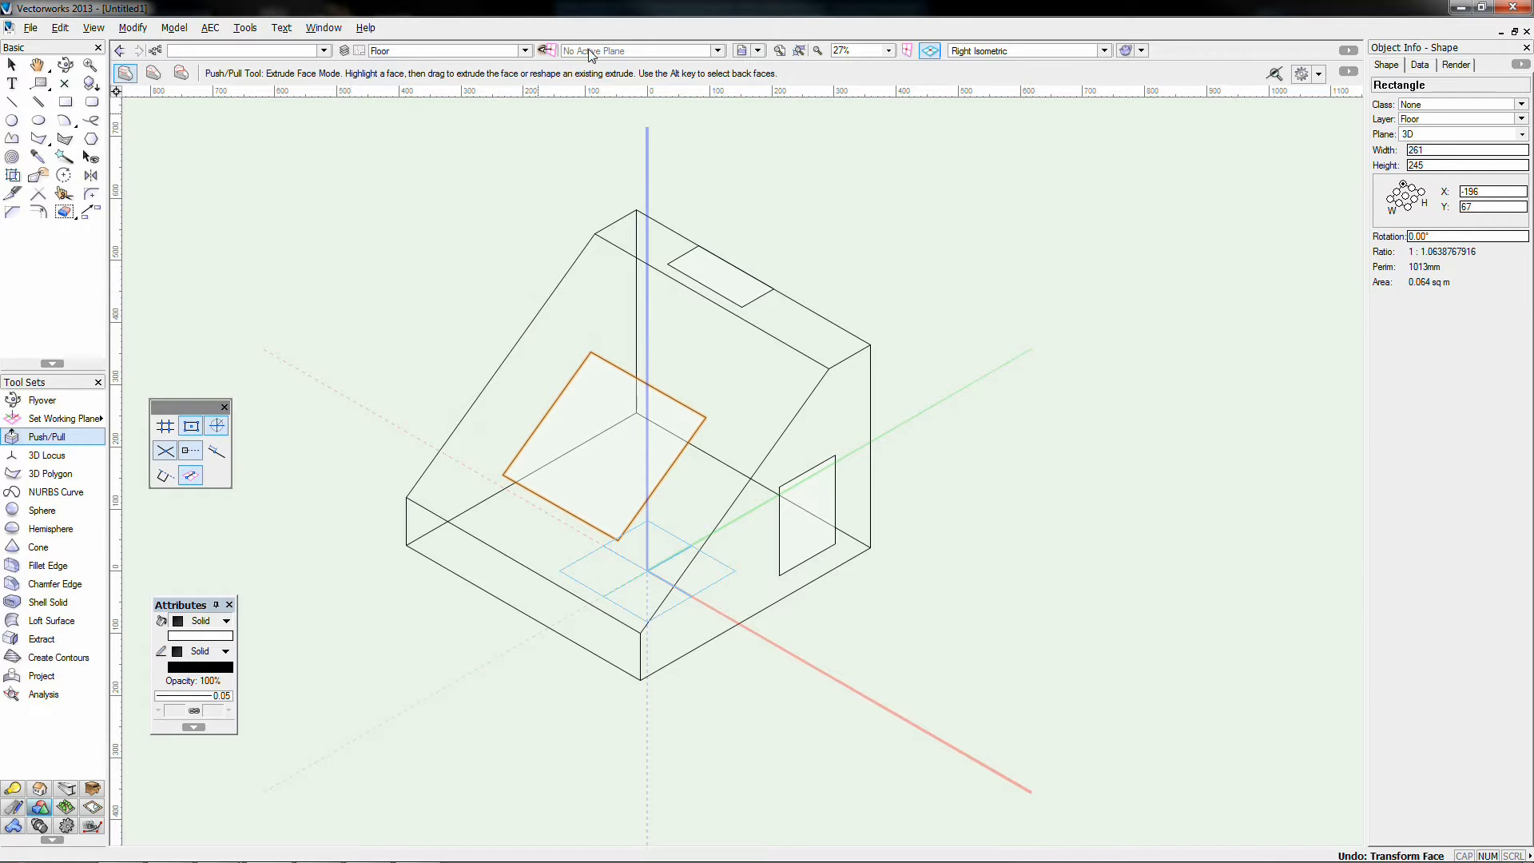
{"action": "left_click", "coordinate": [67, 101]}
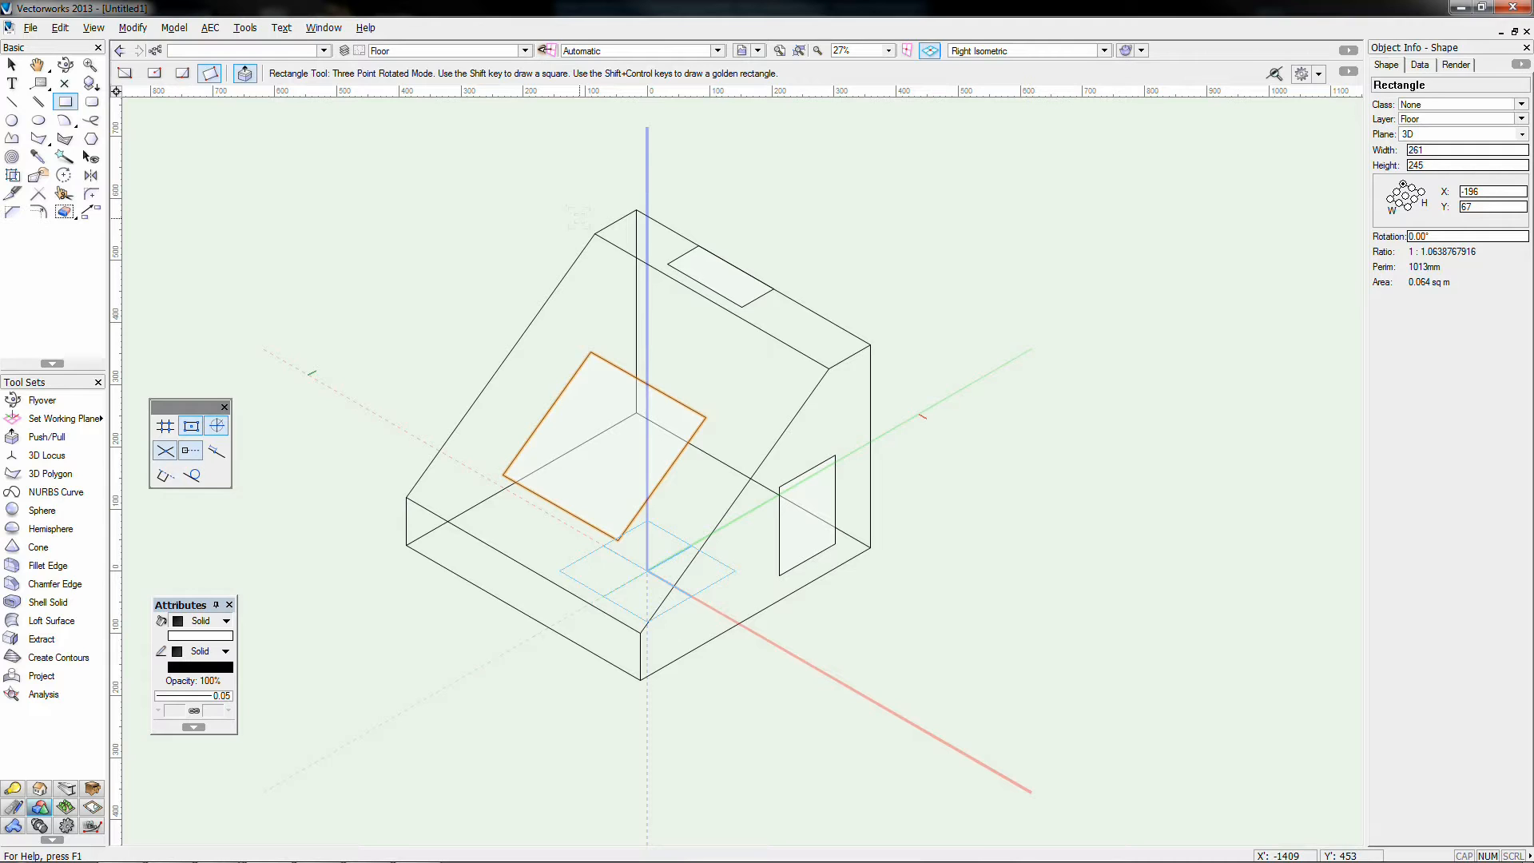
Step: On the Layer Plane, draw 399 × 326 and 281 × 363 ground rectangles in front and right of the wedge
{"action": "left_click", "coordinate": [635, 50]}
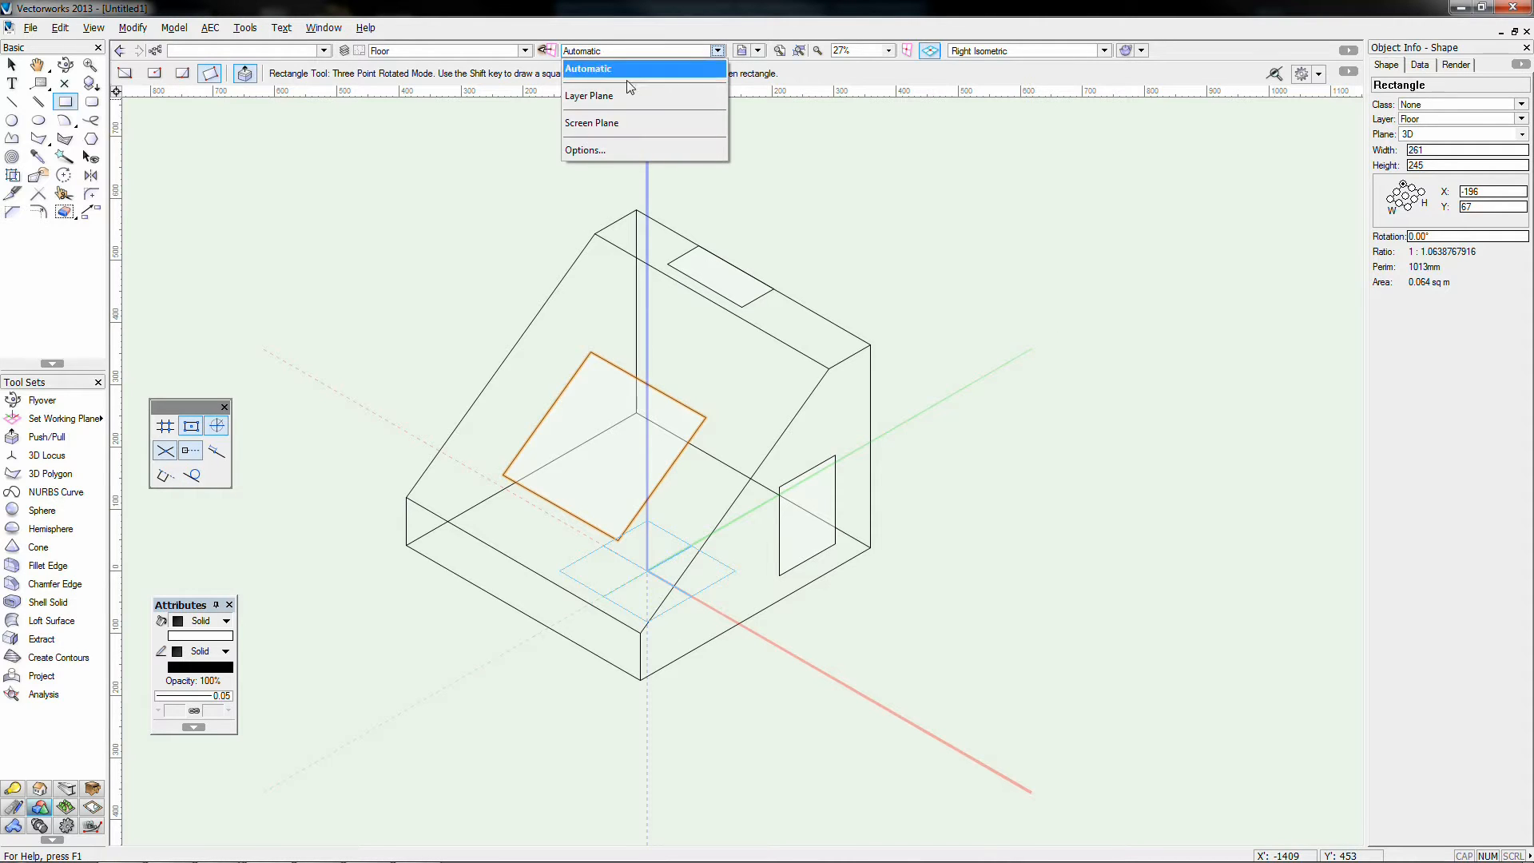
{"action": "left_click", "coordinate": [611, 96]}
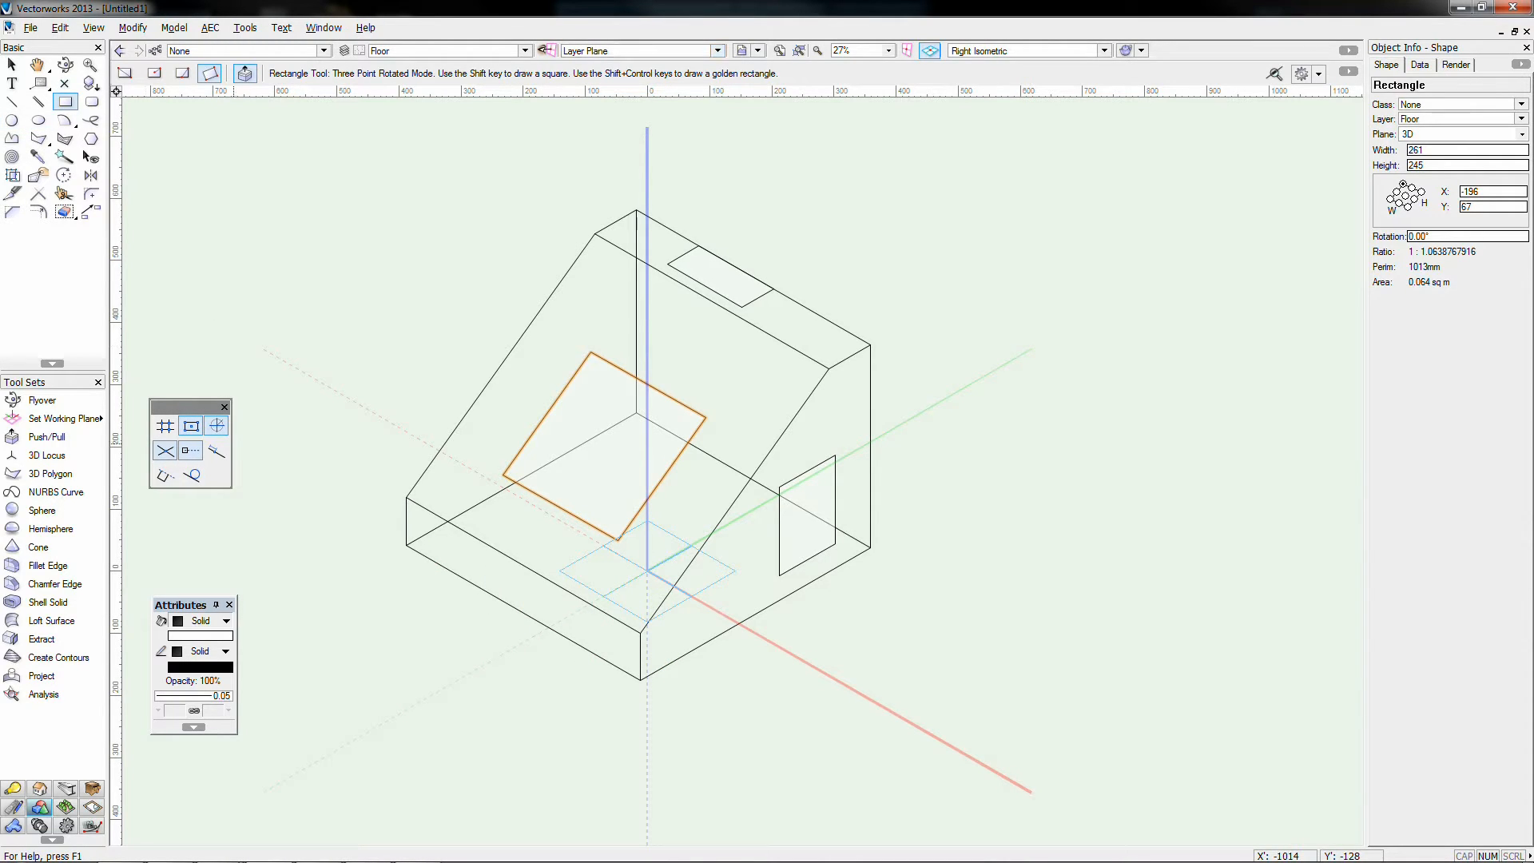
{"action": "left_click", "coordinate": [352, 605]}
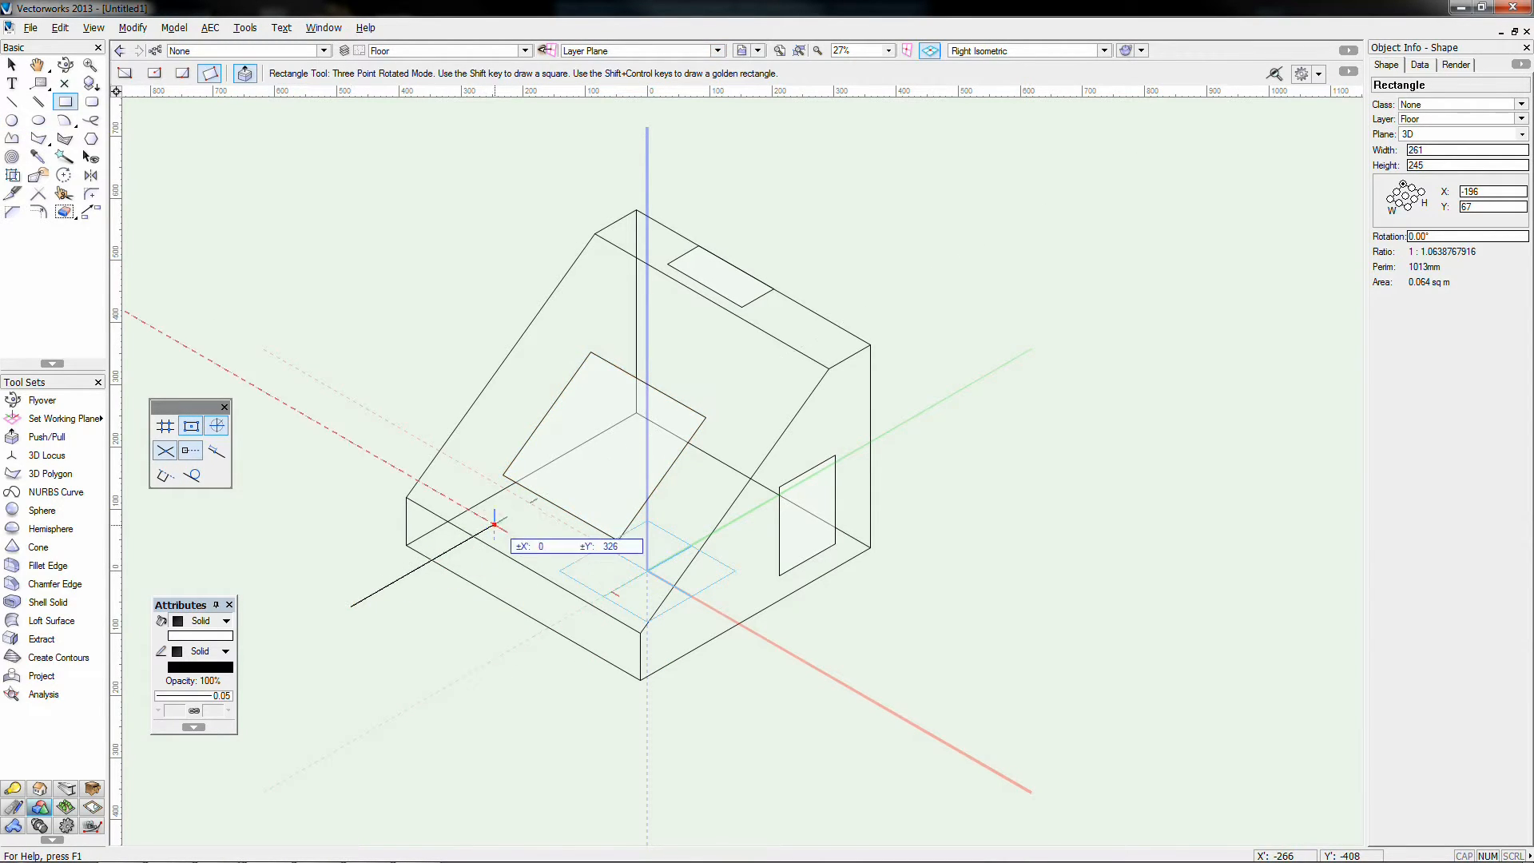
{"action": "left_click", "coordinate": [495, 525]}
{"action": "left_click", "coordinate": [640, 678]}
{"action": "left_click", "coordinate": [937, 582]}
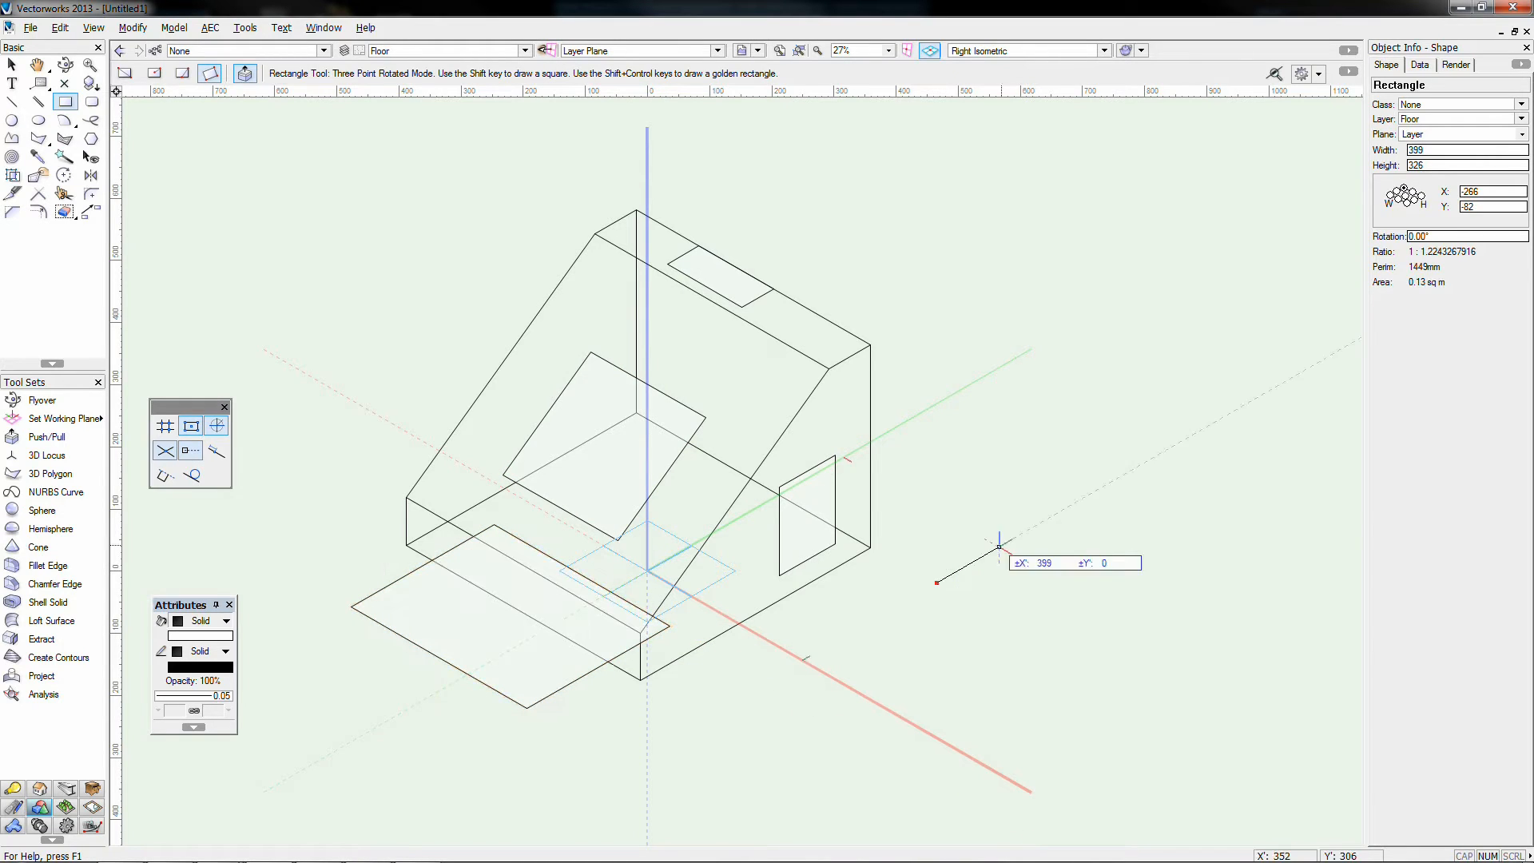
{"action": "left_click", "coordinate": [1097, 491]}
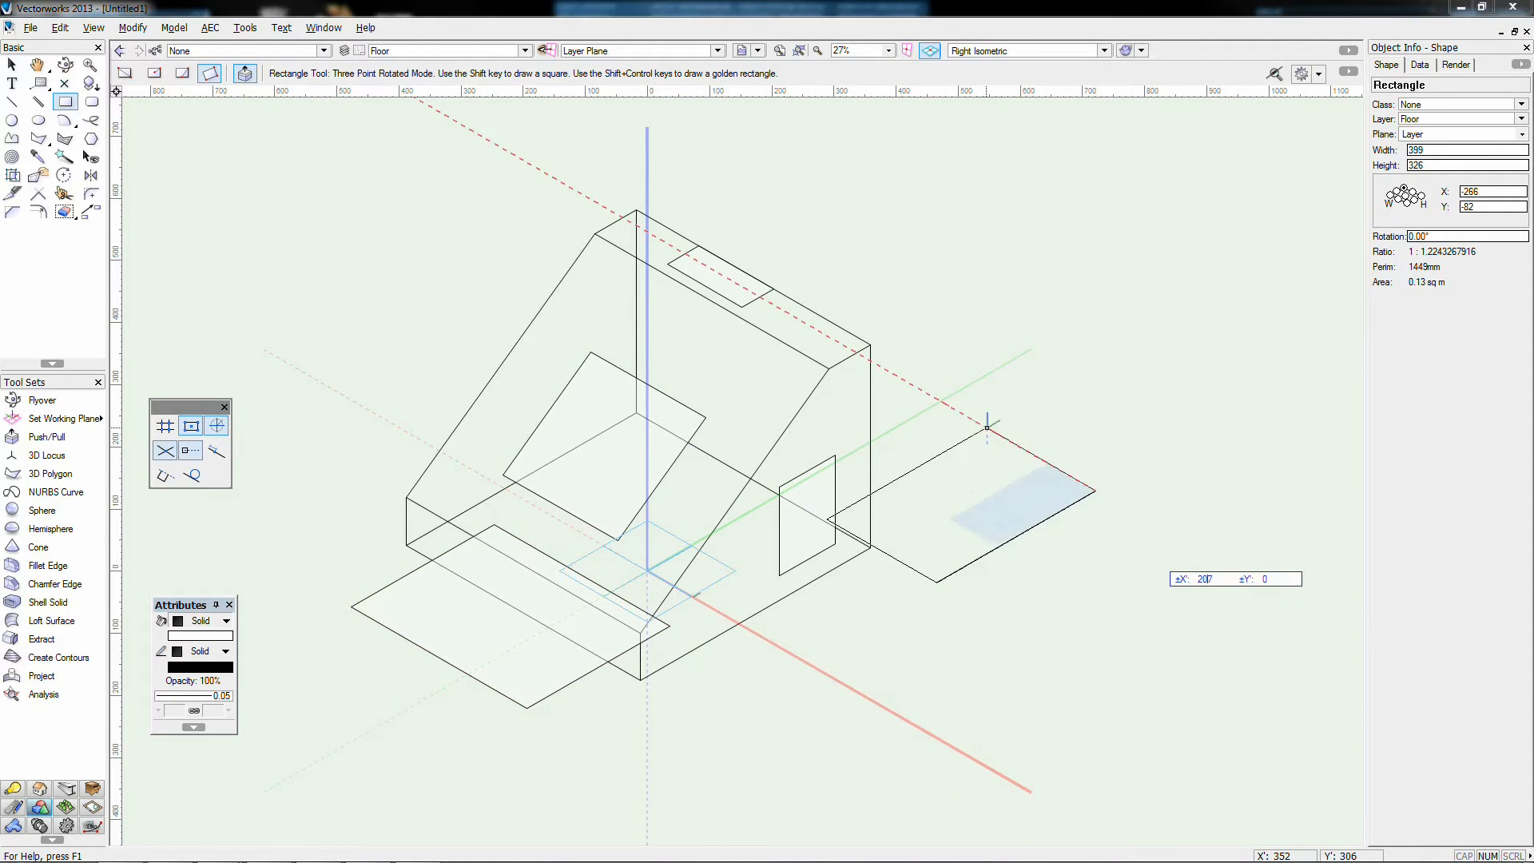
{"action": "left_click", "coordinate": [1219, 561]}
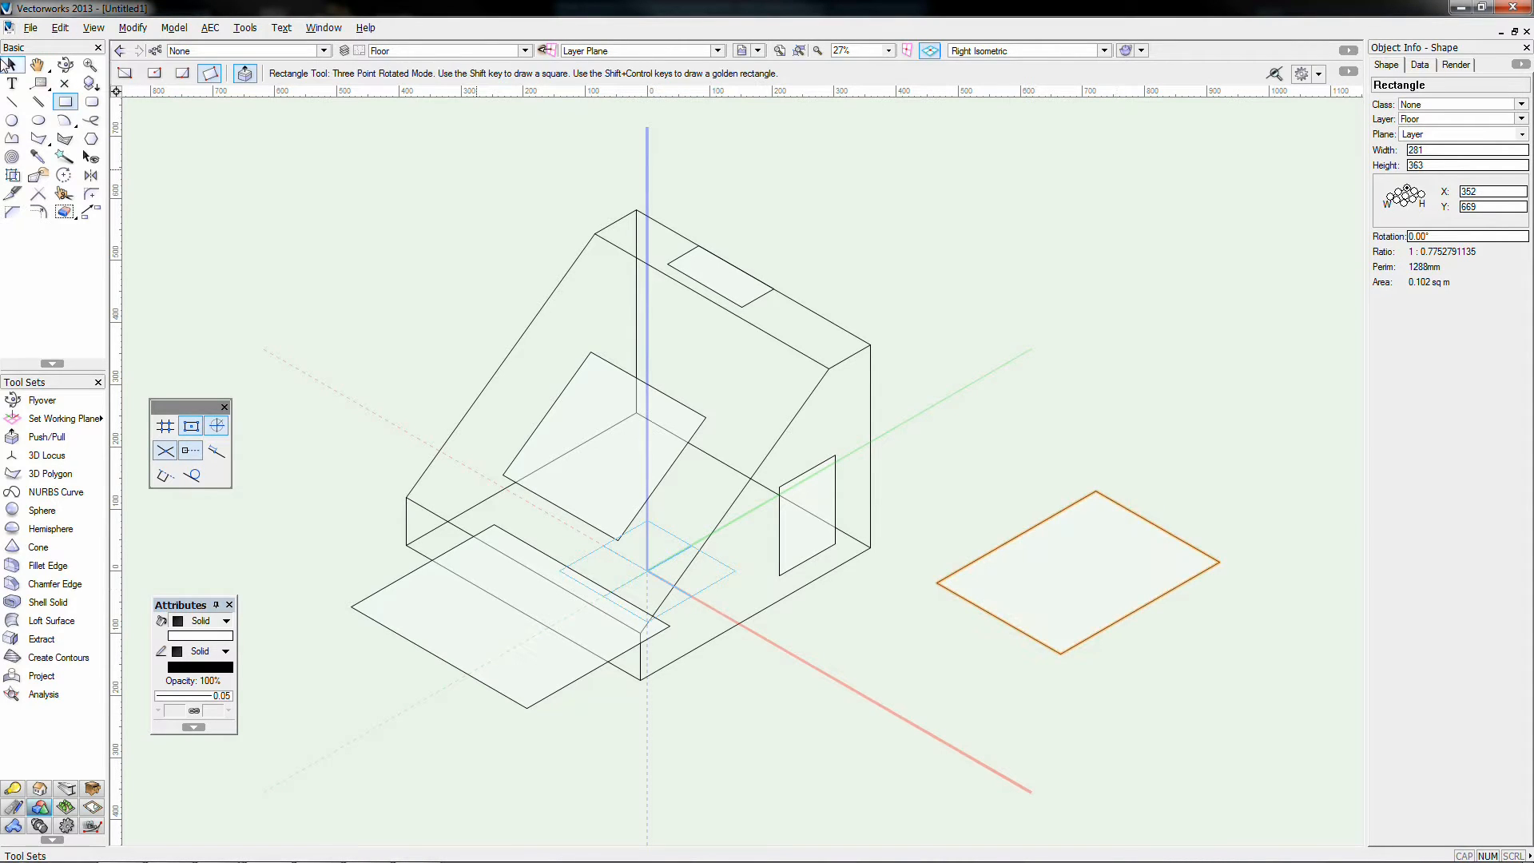
Step: Deselect the rectangles and switch to Top/Plan view
{"action": "key", "text": "x"}
{"action": "left_click", "coordinate": [332, 233]}
{"action": "key", "text": "5"}
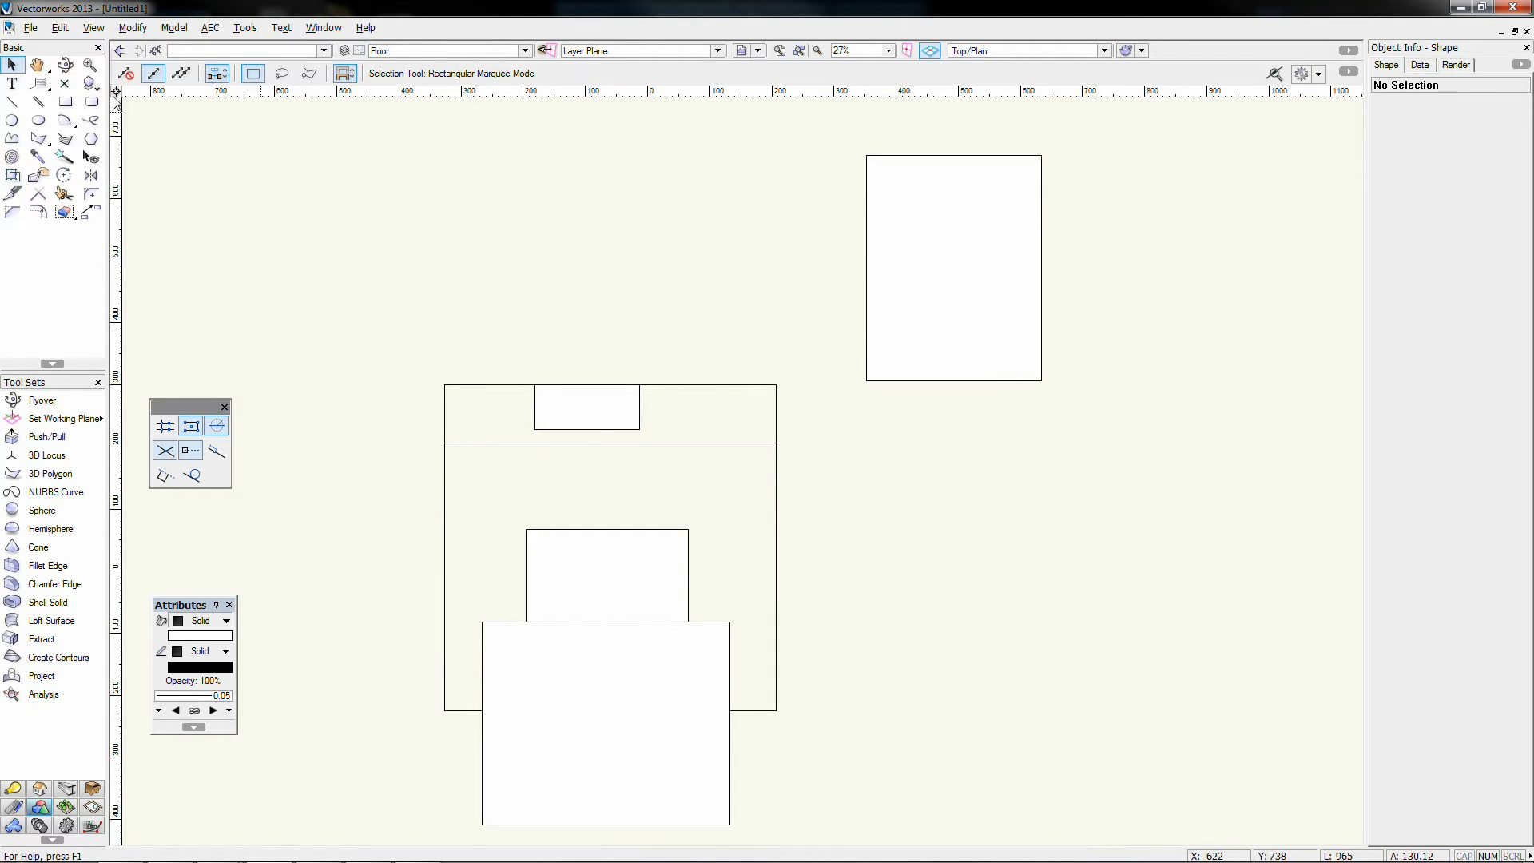
Step: Draw a rotated rectangle in the plan's upper left
{"action": "left_click", "coordinate": [65, 102]}
{"action": "left_click", "coordinate": [299, 363]}
{"action": "left_click", "coordinate": [300, 185]}
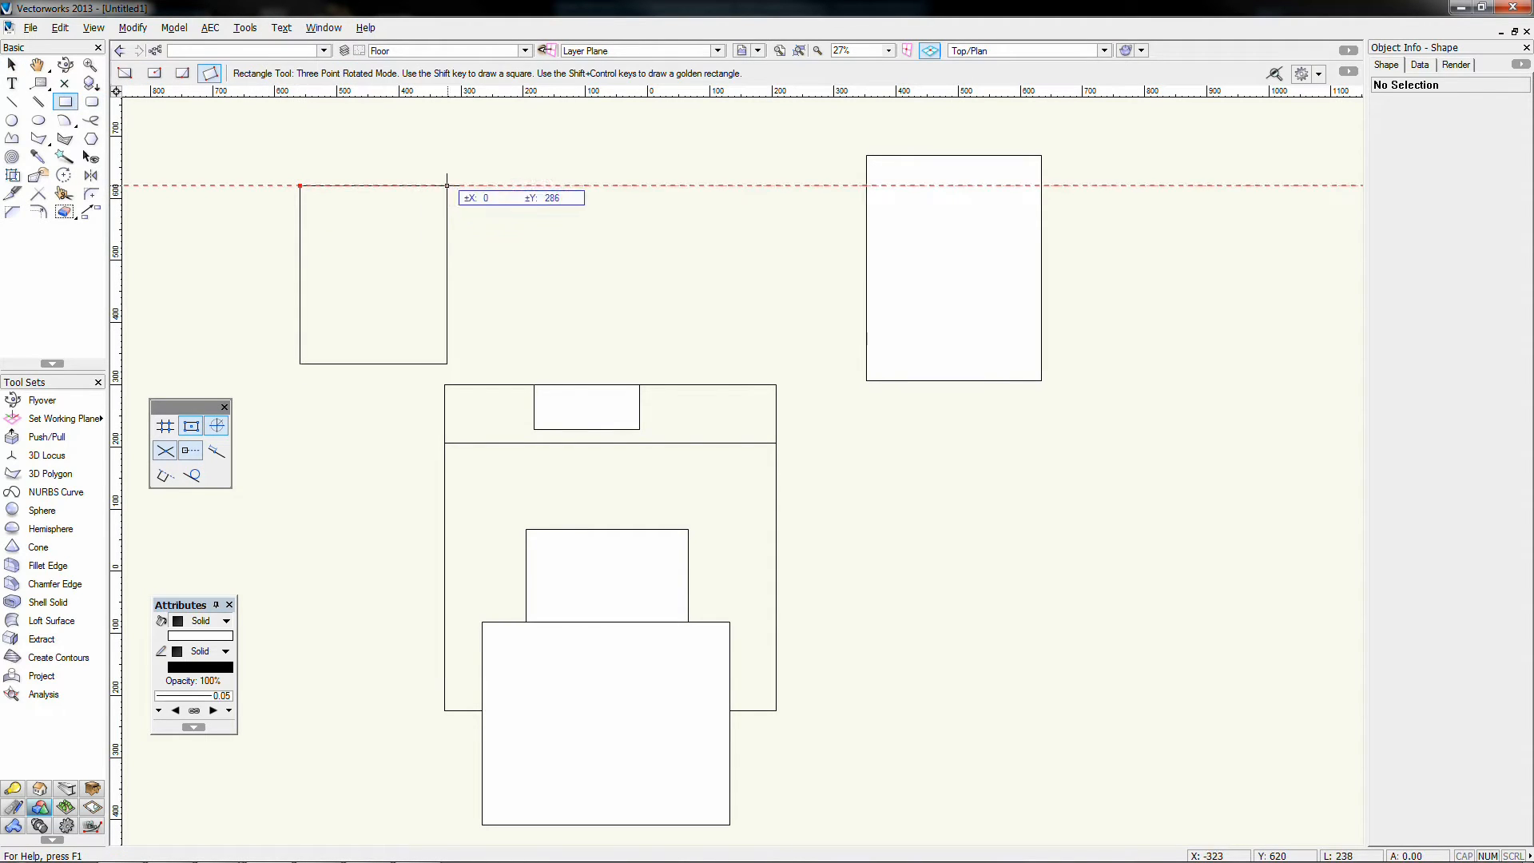
{"action": "left_click", "coordinate": [456, 186]}
Step: In right isometric, draw a floating rectangle above the wedge and Push/Pull it up into a box
{"action": "key", "text": "3"}
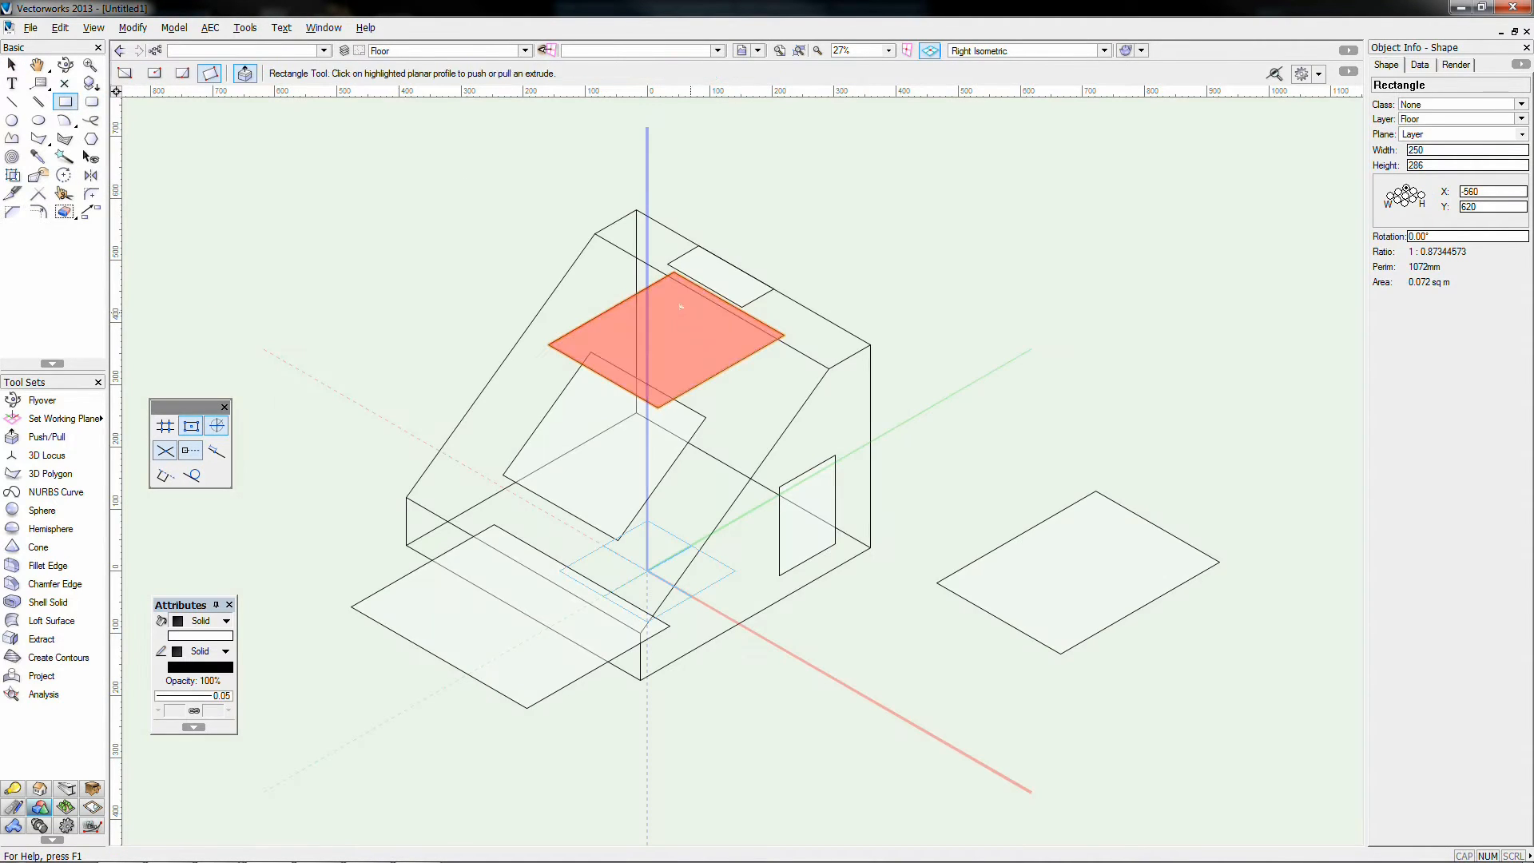
{"action": "left_click", "coordinate": [742, 407]}
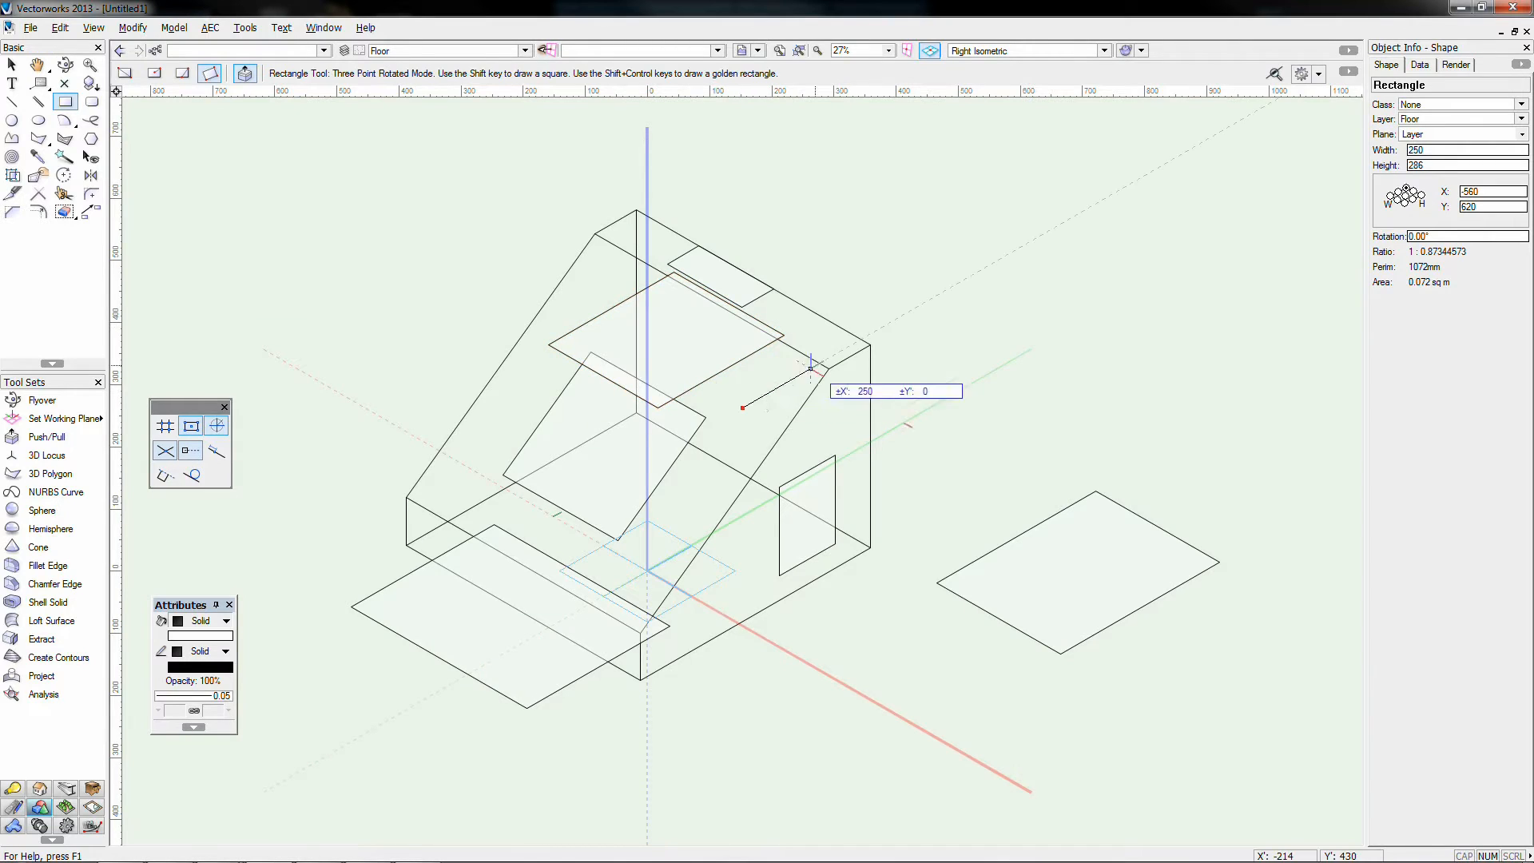
{"action": "left_click", "coordinate": [908, 312]}
{"action": "left_click", "coordinate": [1004, 366]}
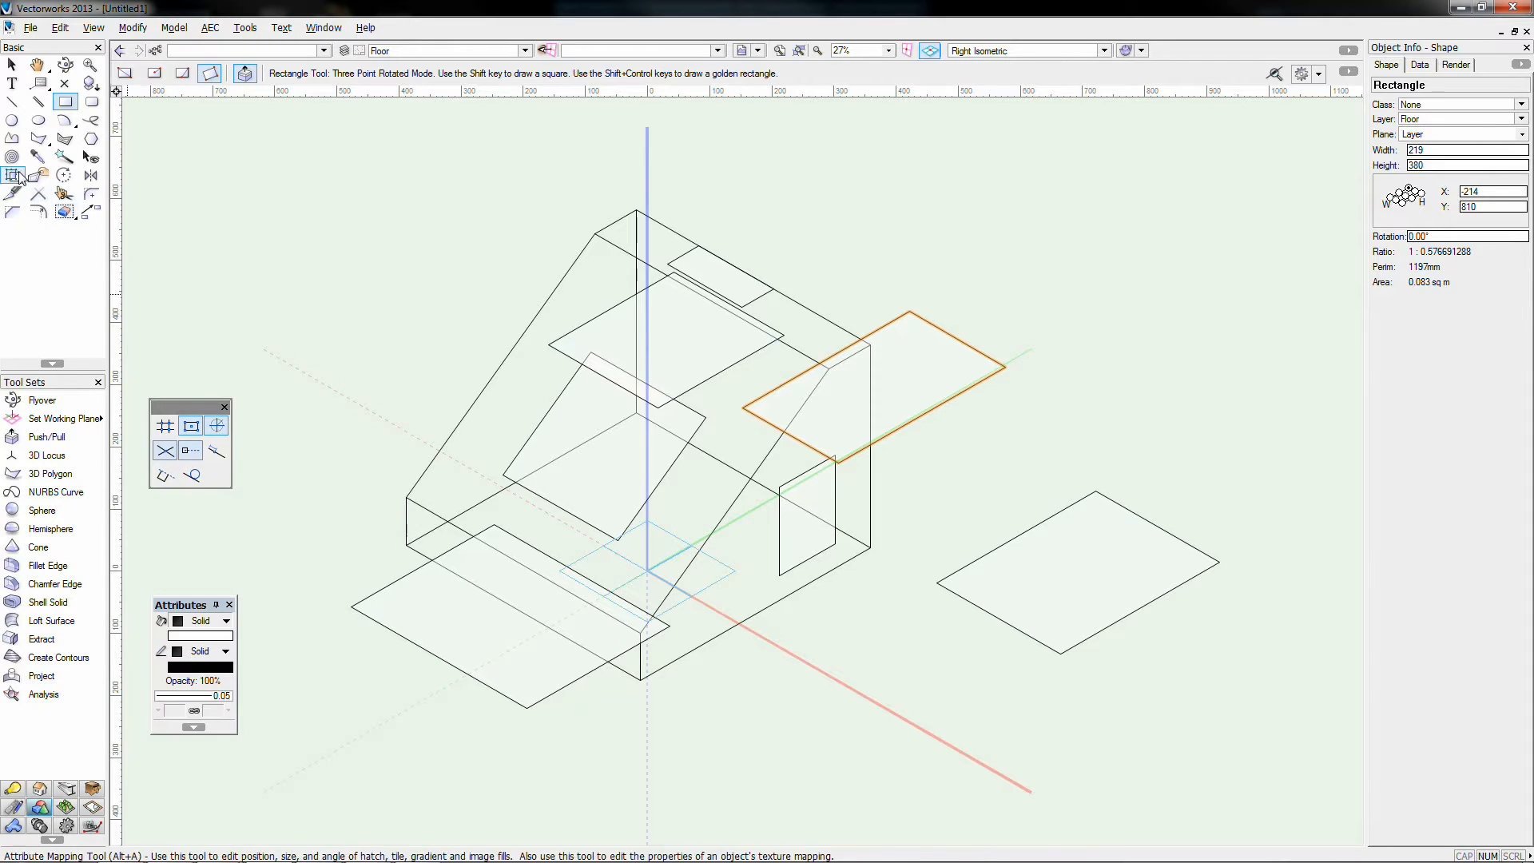
{"action": "left_click", "coordinate": [47, 436]}
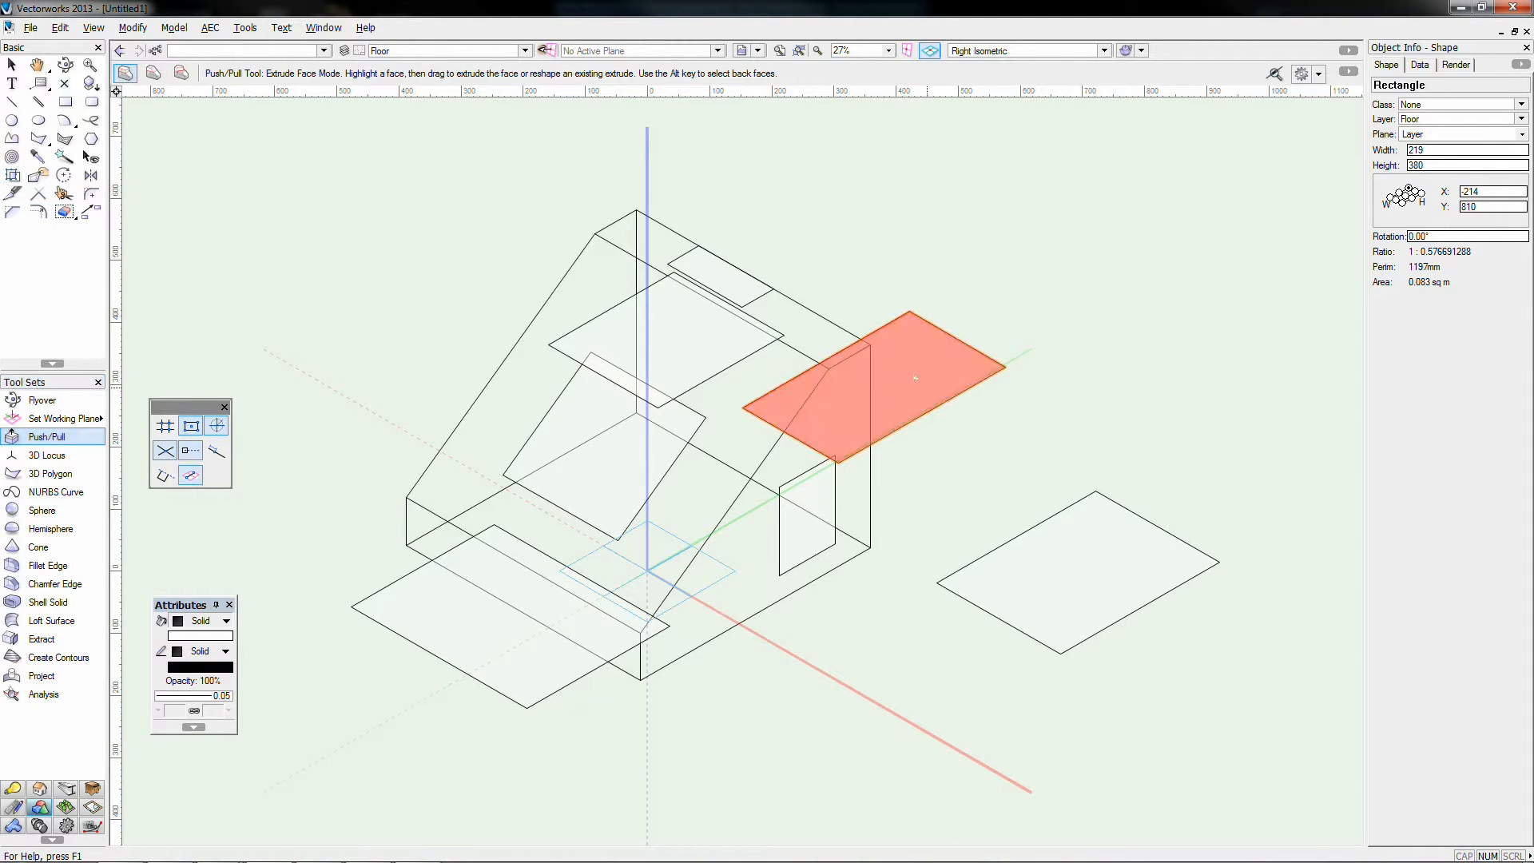
{"action": "left_click_drag", "start_coordinate": [876, 370], "coordinate": [901, 279]}
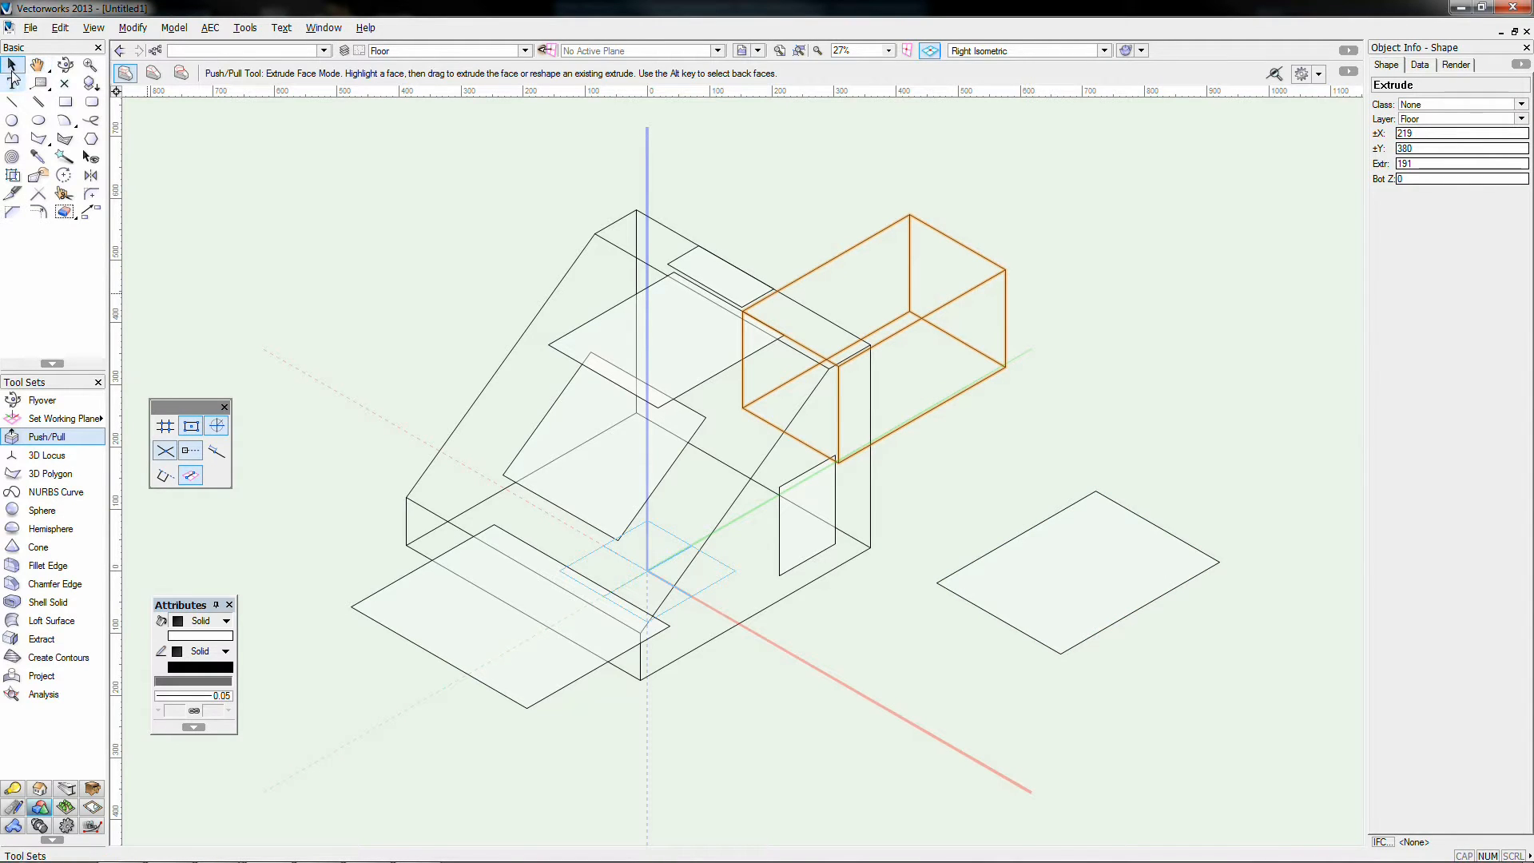
Step: Extrude the floor rectangle on the right
{"action": "left_click", "coordinate": [12, 64]}
{"action": "left_click", "coordinate": [1008, 541]}
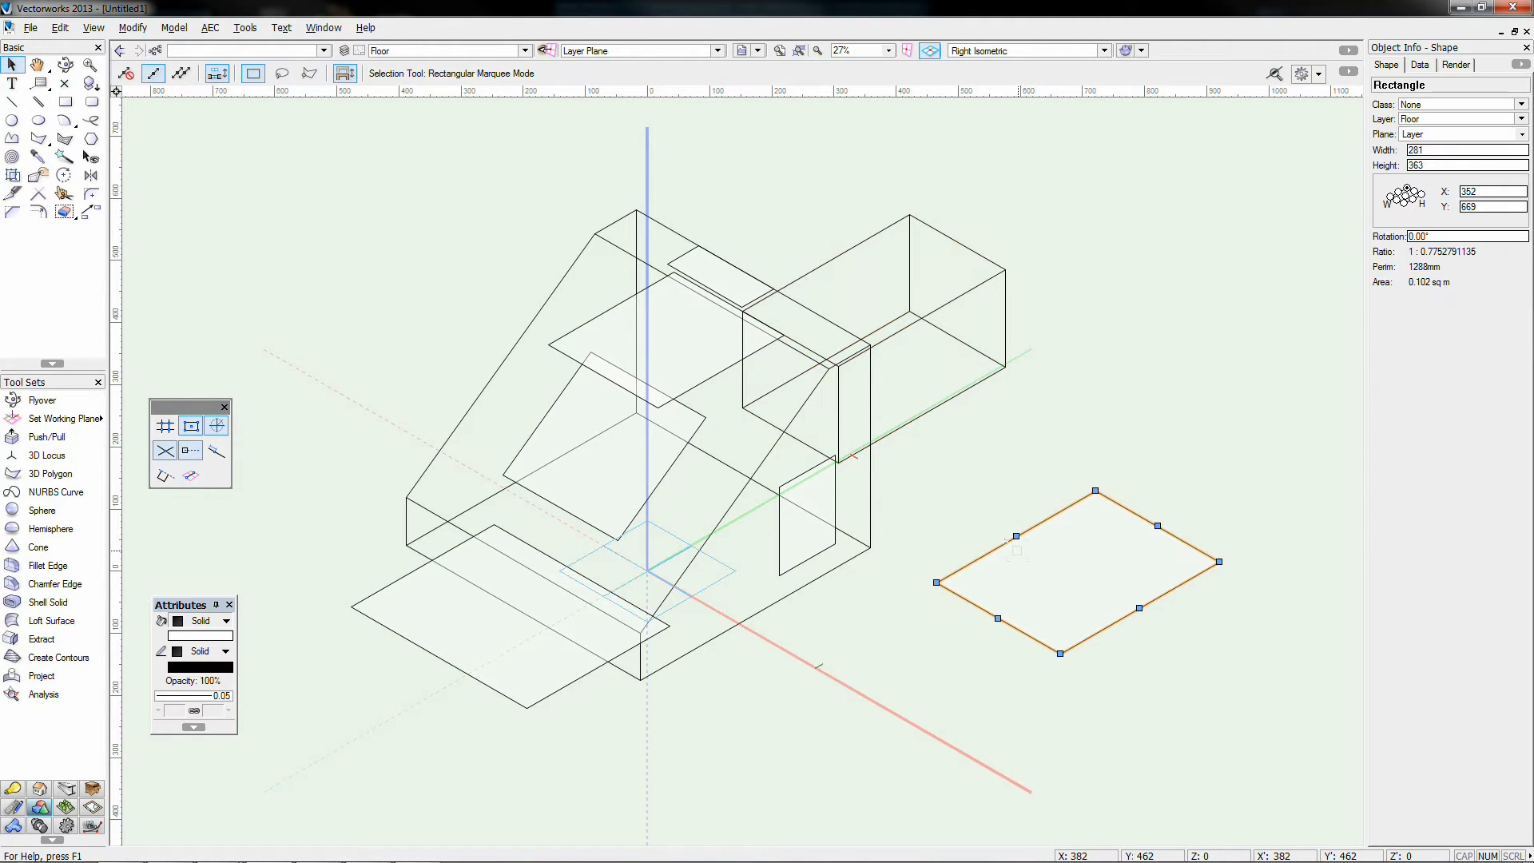
{"action": "key", "text": "ctrl+e"}
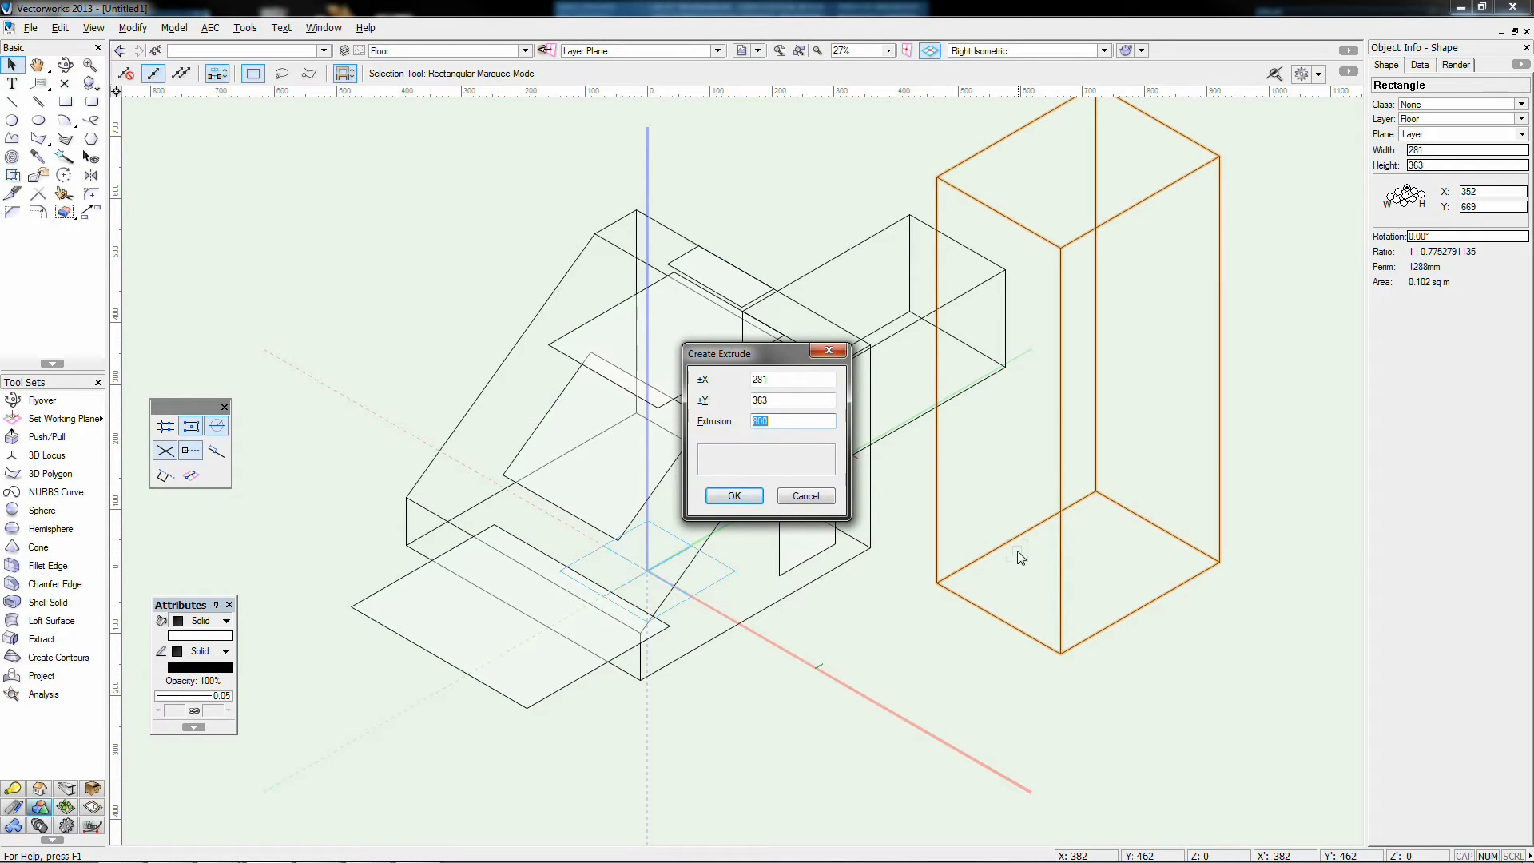
{"action": "key", "text": "Return"}
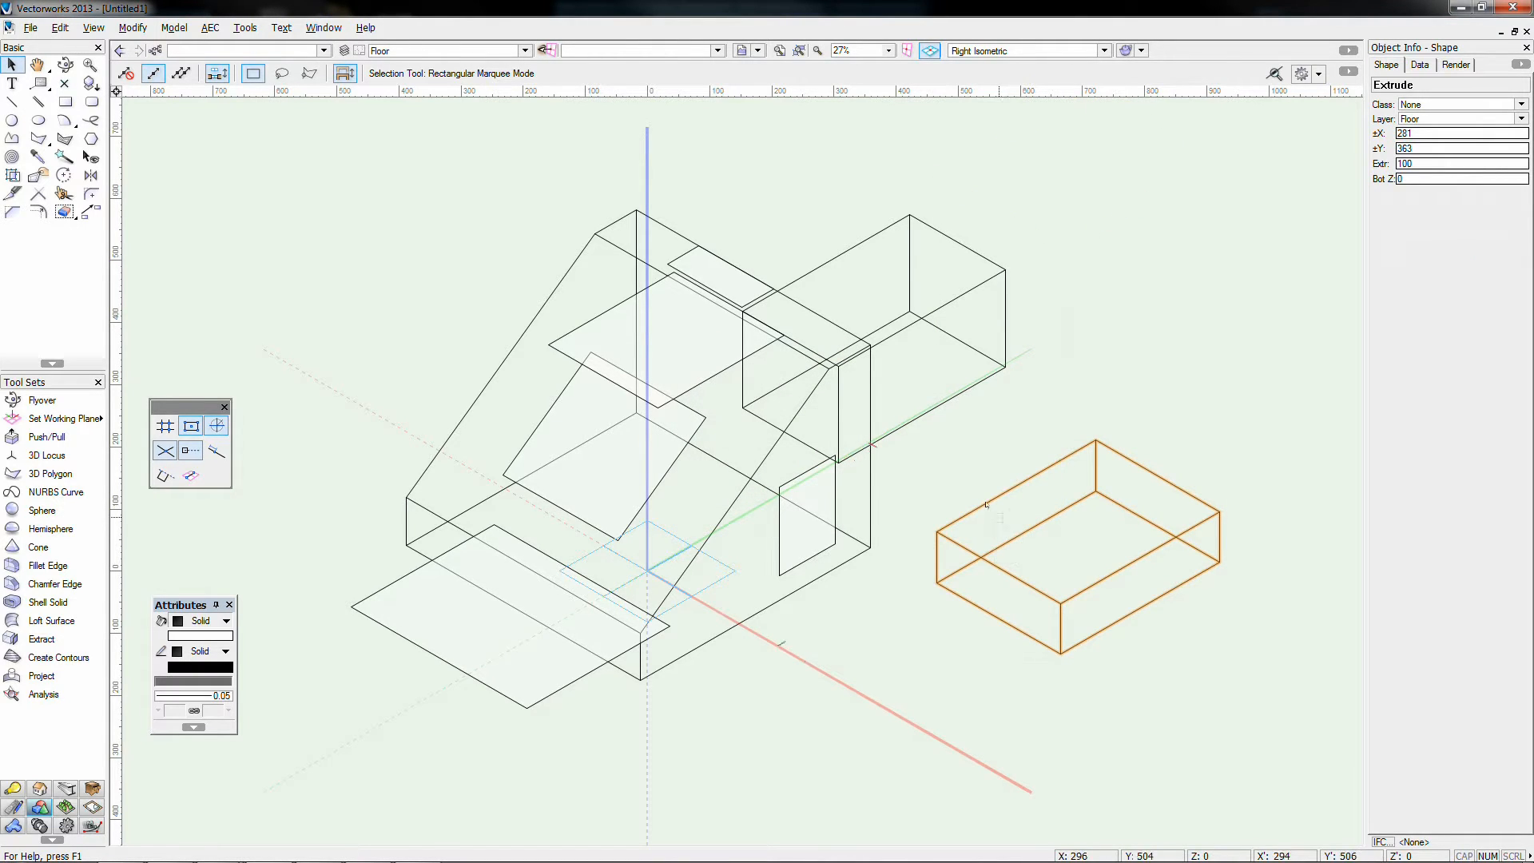
Step: Delete the new extrusion and the pulled-up box, then select the front floor rectangle
{"action": "key", "text": "Delete"}
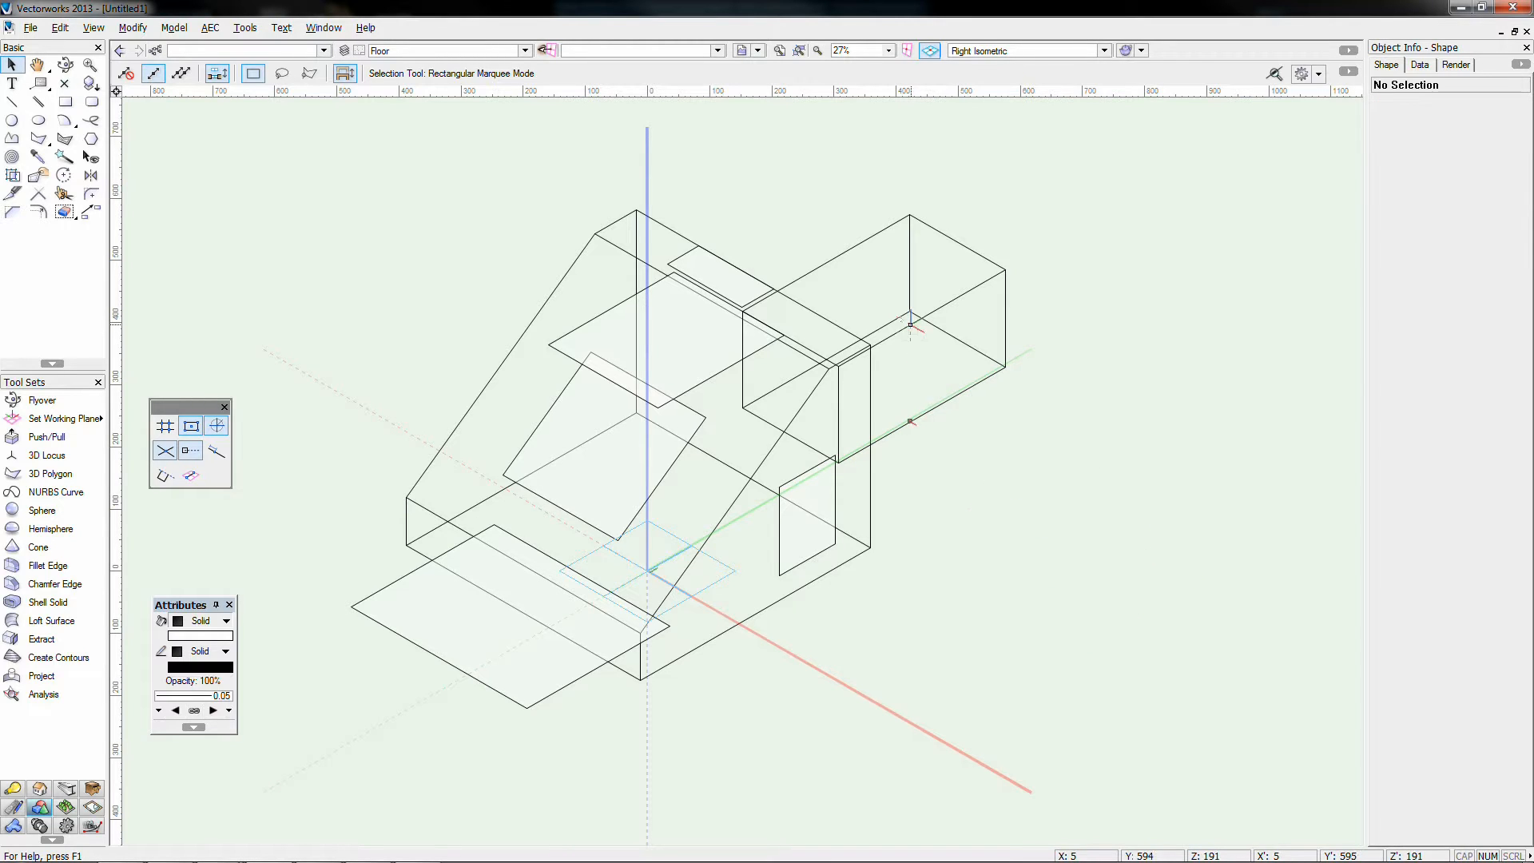
{"action": "left_click", "coordinate": [915, 316]}
{"action": "key", "text": "Delete"}
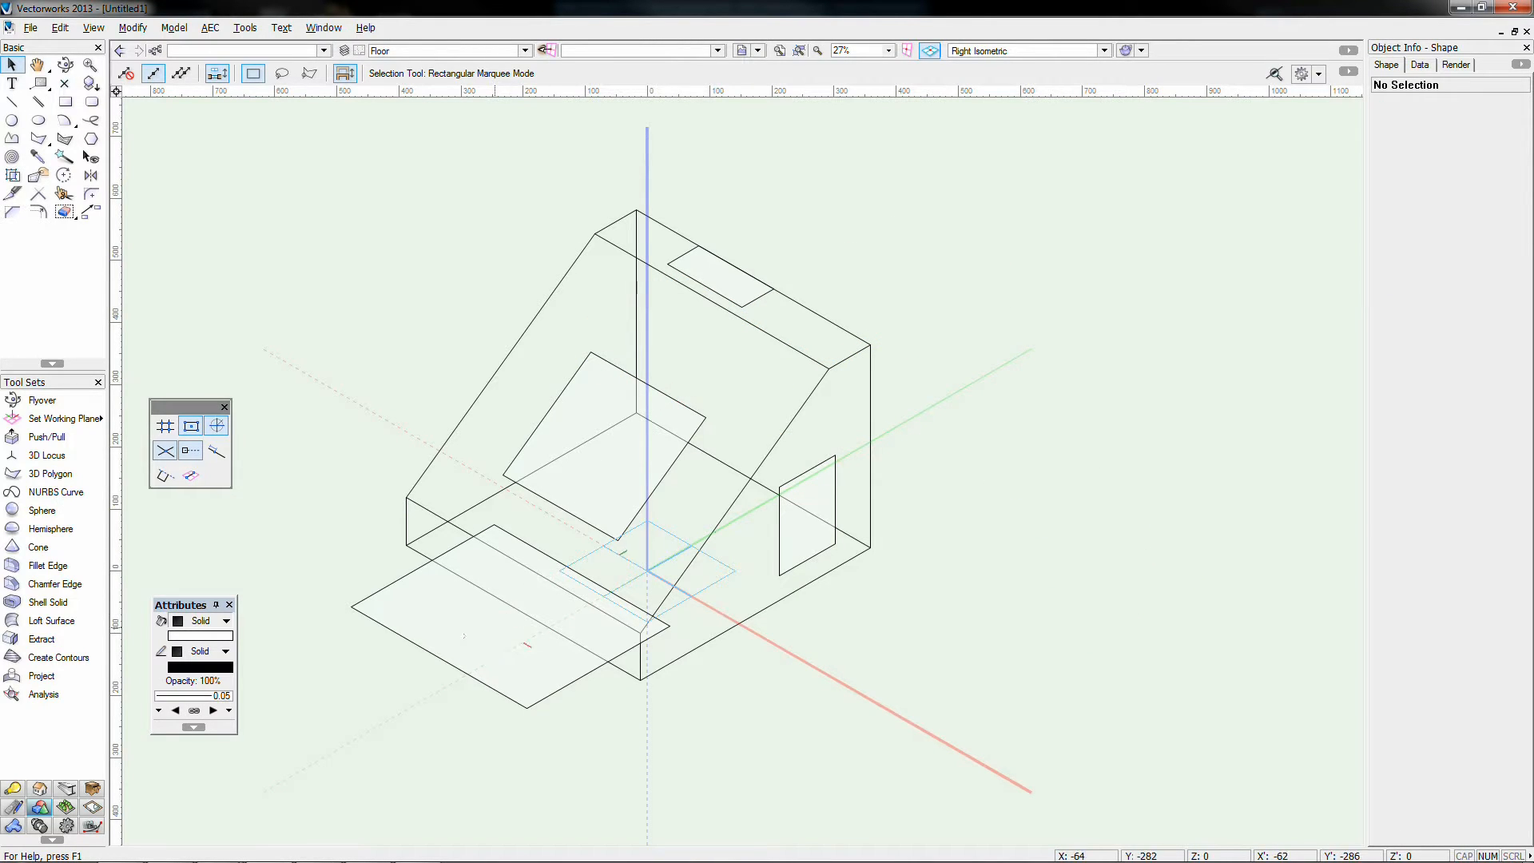
{"action": "left_click", "coordinate": [480, 676]}
Step: Delete the front floor rectangle and draw a 310 × 331 Screen Plane rectangle beside the wedge
{"action": "key", "text": "Delete"}
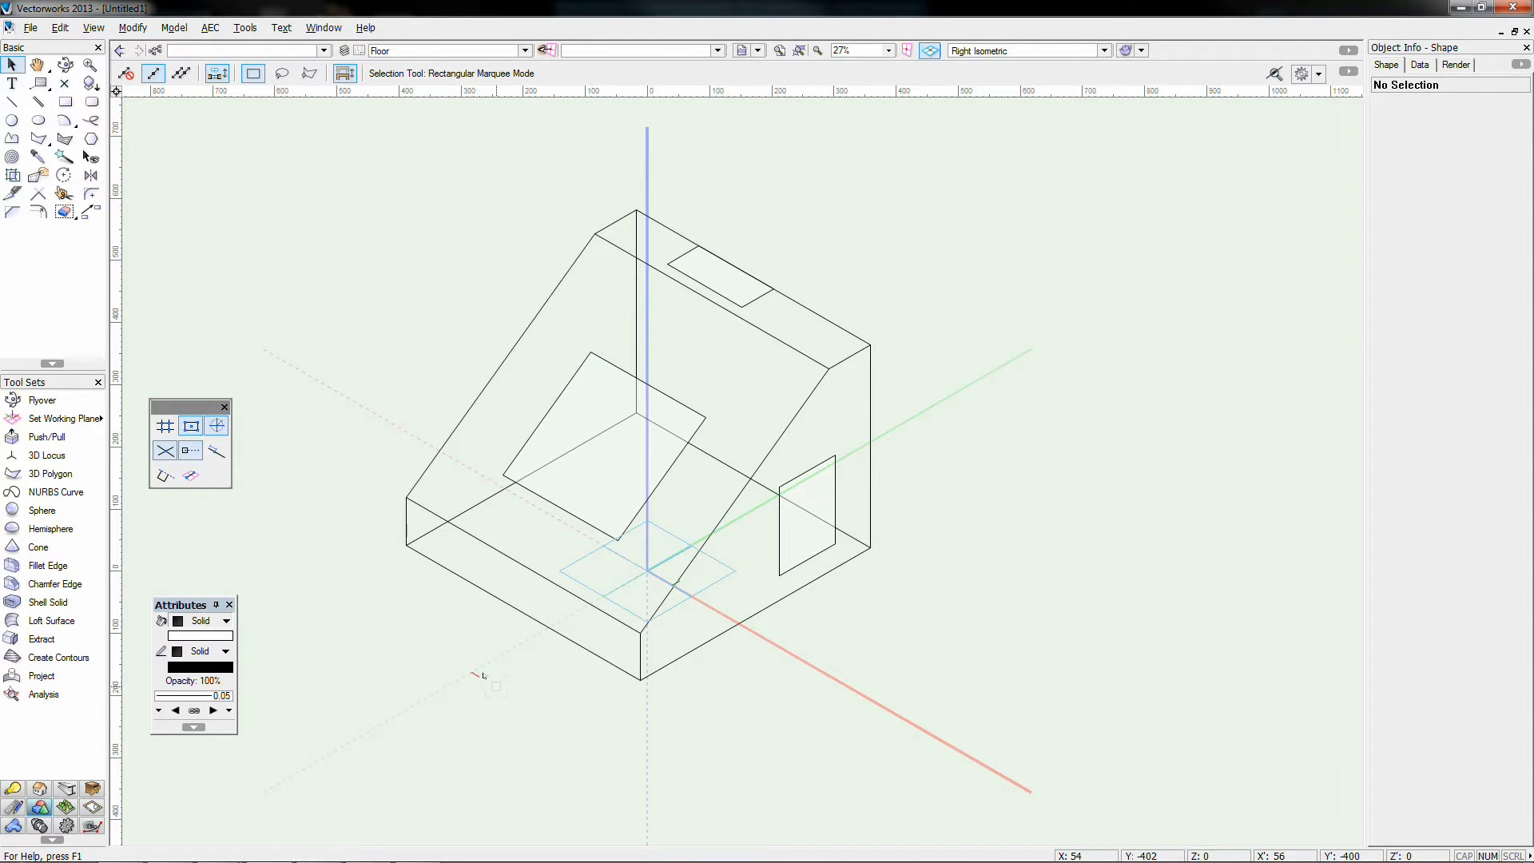
{"action": "left_click", "coordinate": [65, 102]}
{"action": "left_click", "coordinate": [669, 52]}
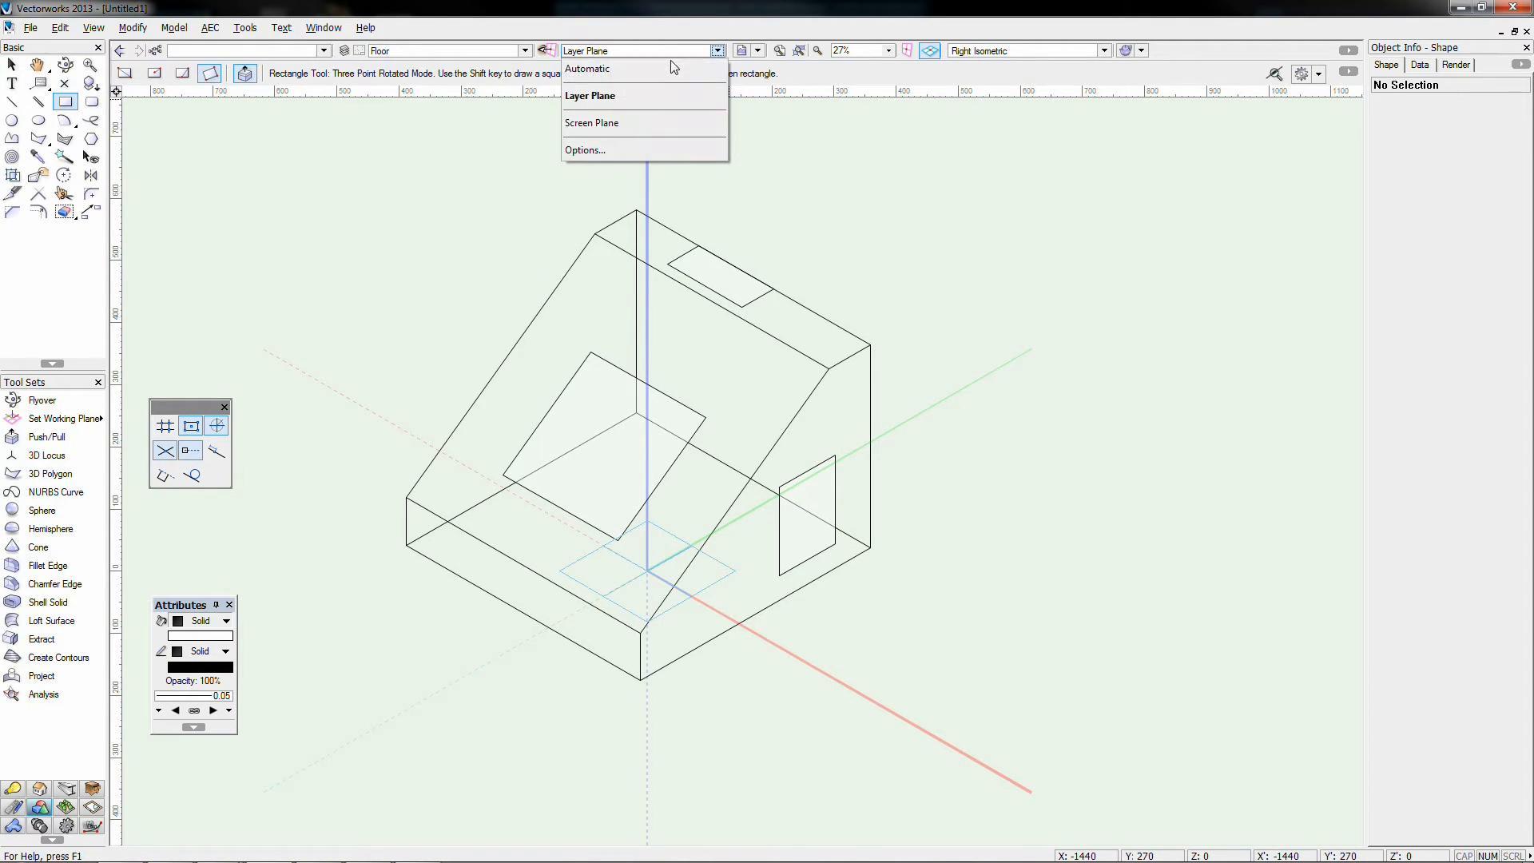
{"action": "left_click", "coordinate": [628, 125]}
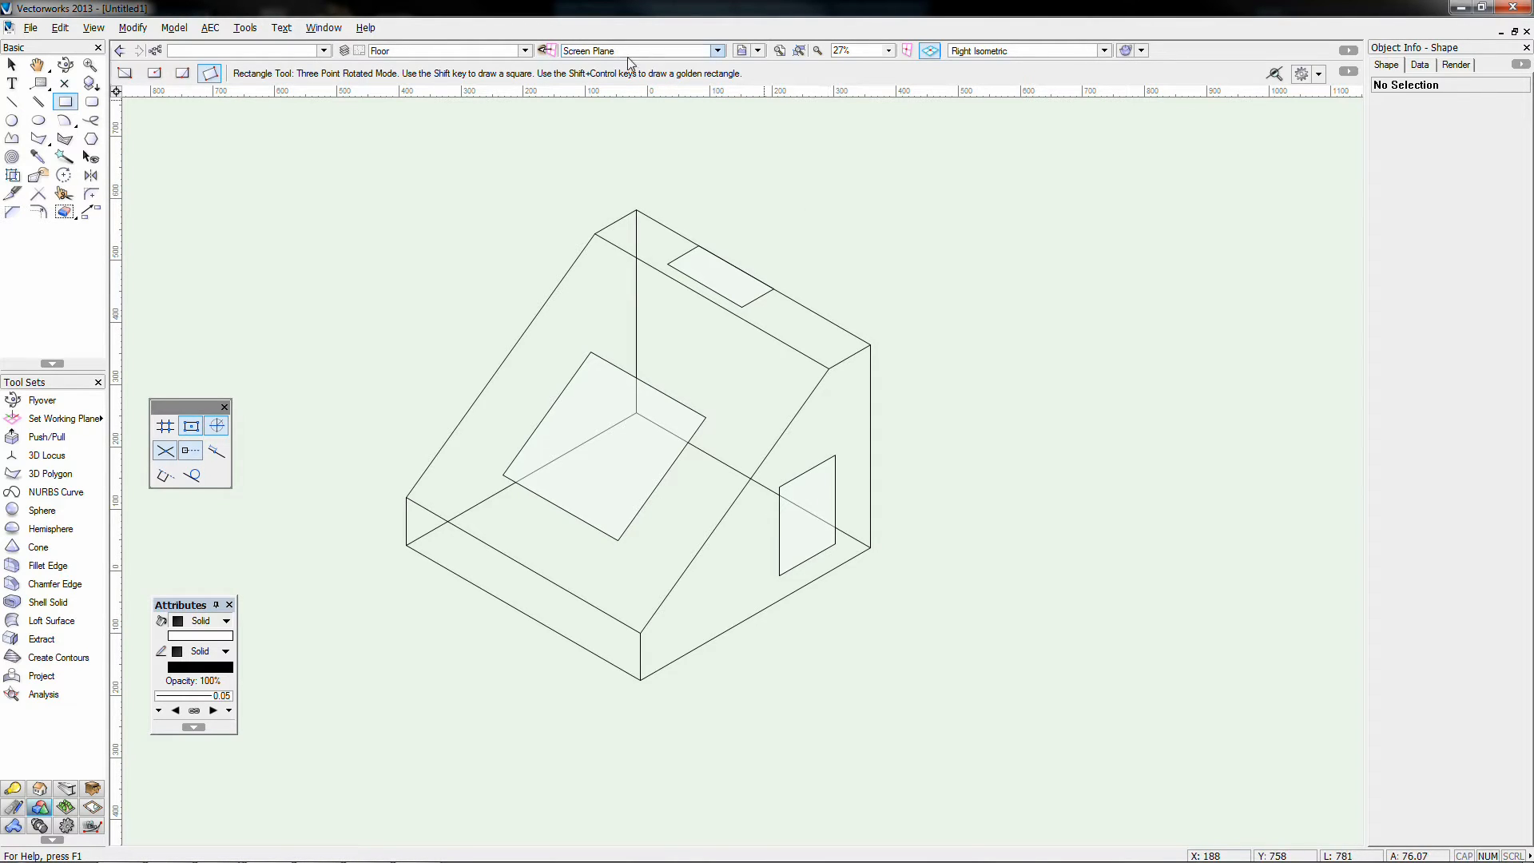
{"action": "left_click", "coordinate": [829, 220]}
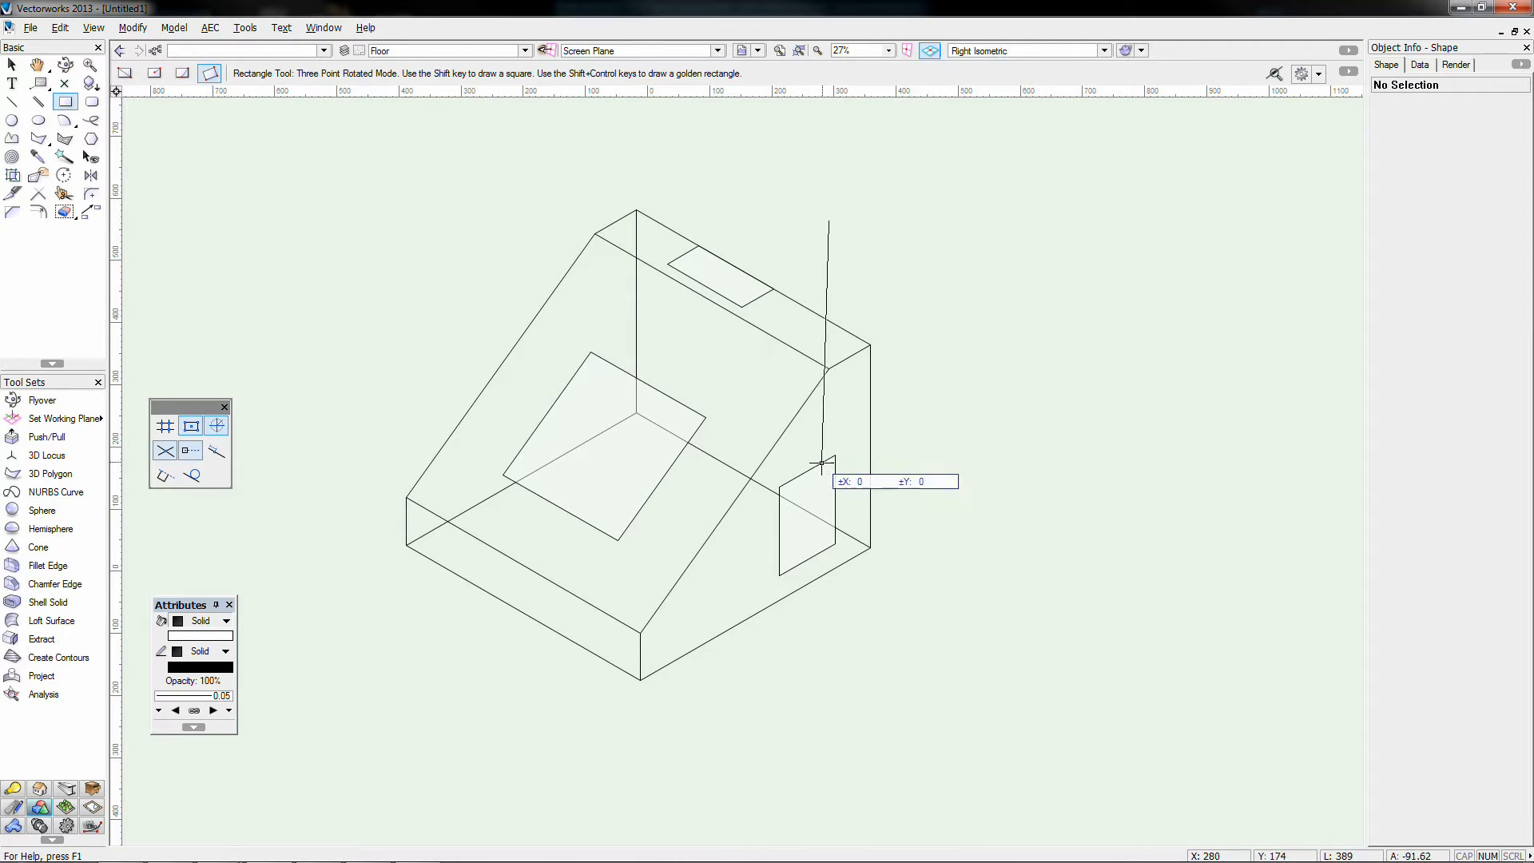
{"action": "left_click", "coordinate": [828, 426]}
{"action": "left_click", "coordinate": [1021, 426]}
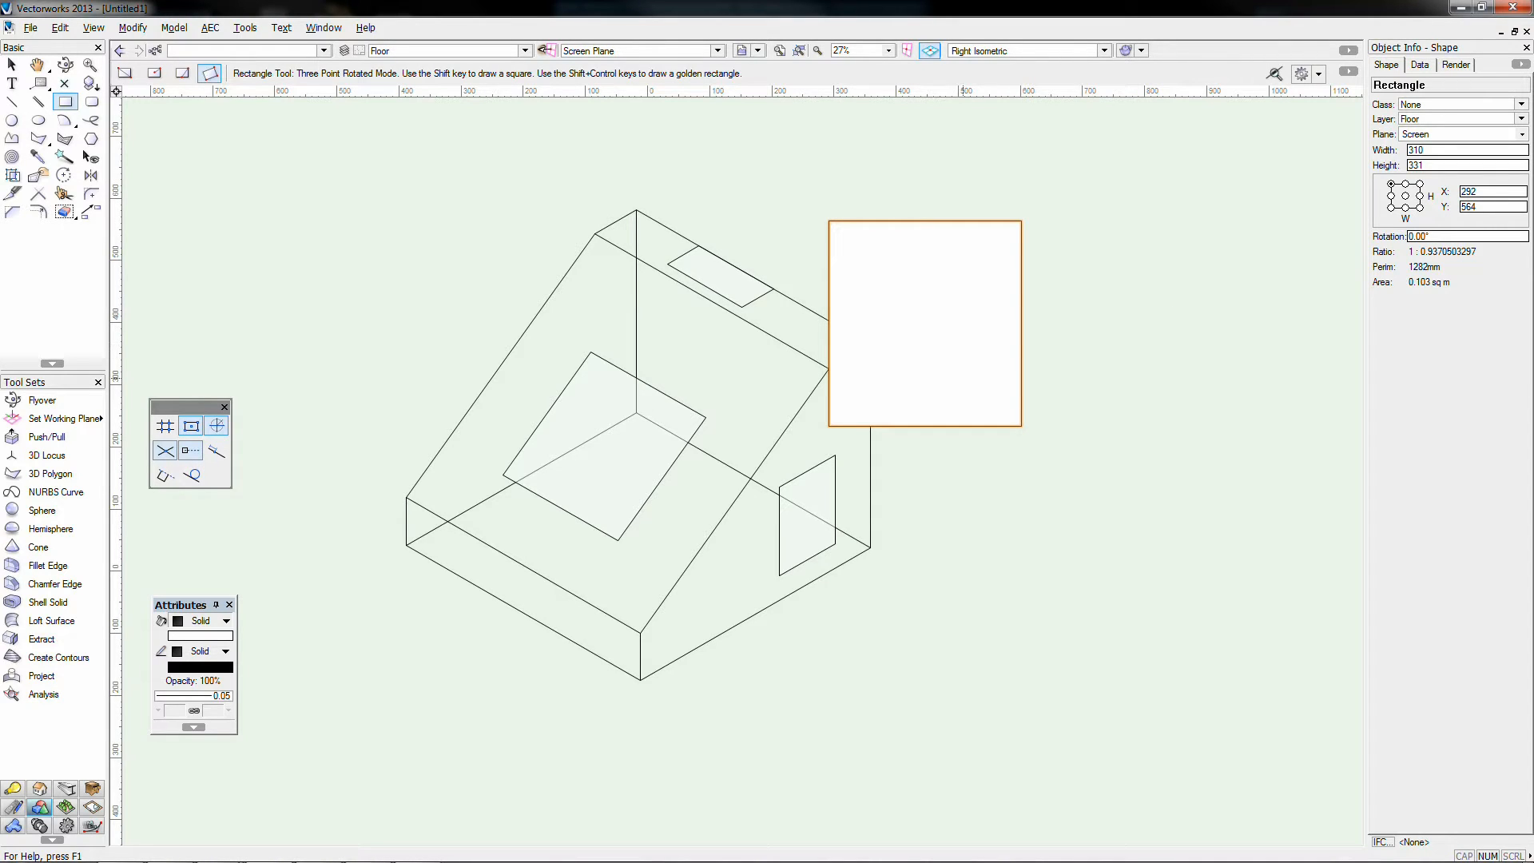
{"action": "left_click", "coordinate": [65, 64]}
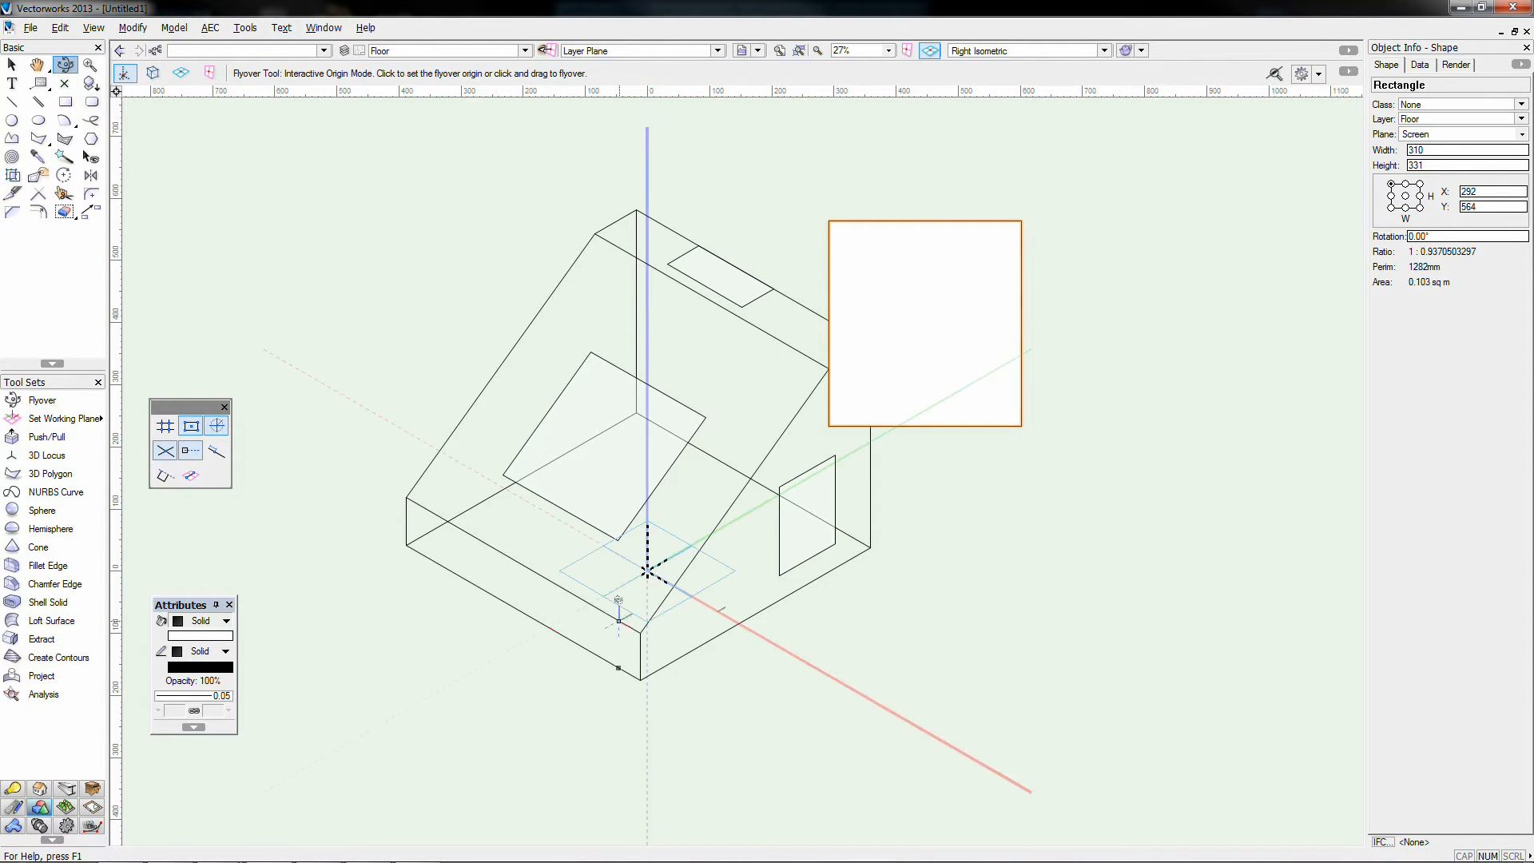
Step: Extrude the 310 × 331 screen-plane rectangle 500 deep, then show the Right view
{"action": "left_click_drag", "start_coordinate": [625, 548], "coordinate": [972, 214]}
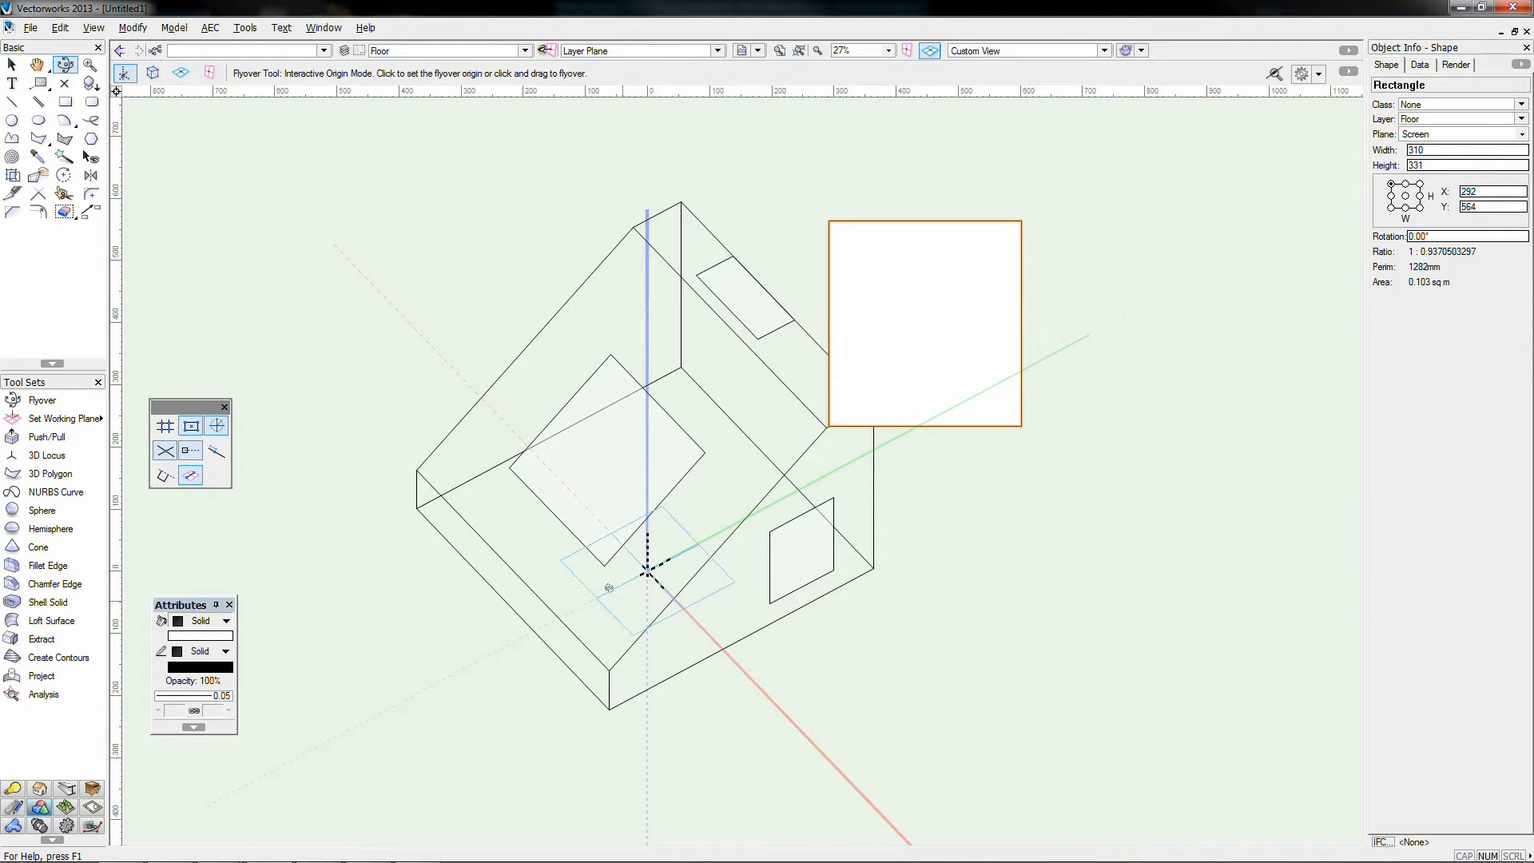
{"action": "left_click_drag", "start_coordinate": [791, 432], "coordinate": [719, 583]}
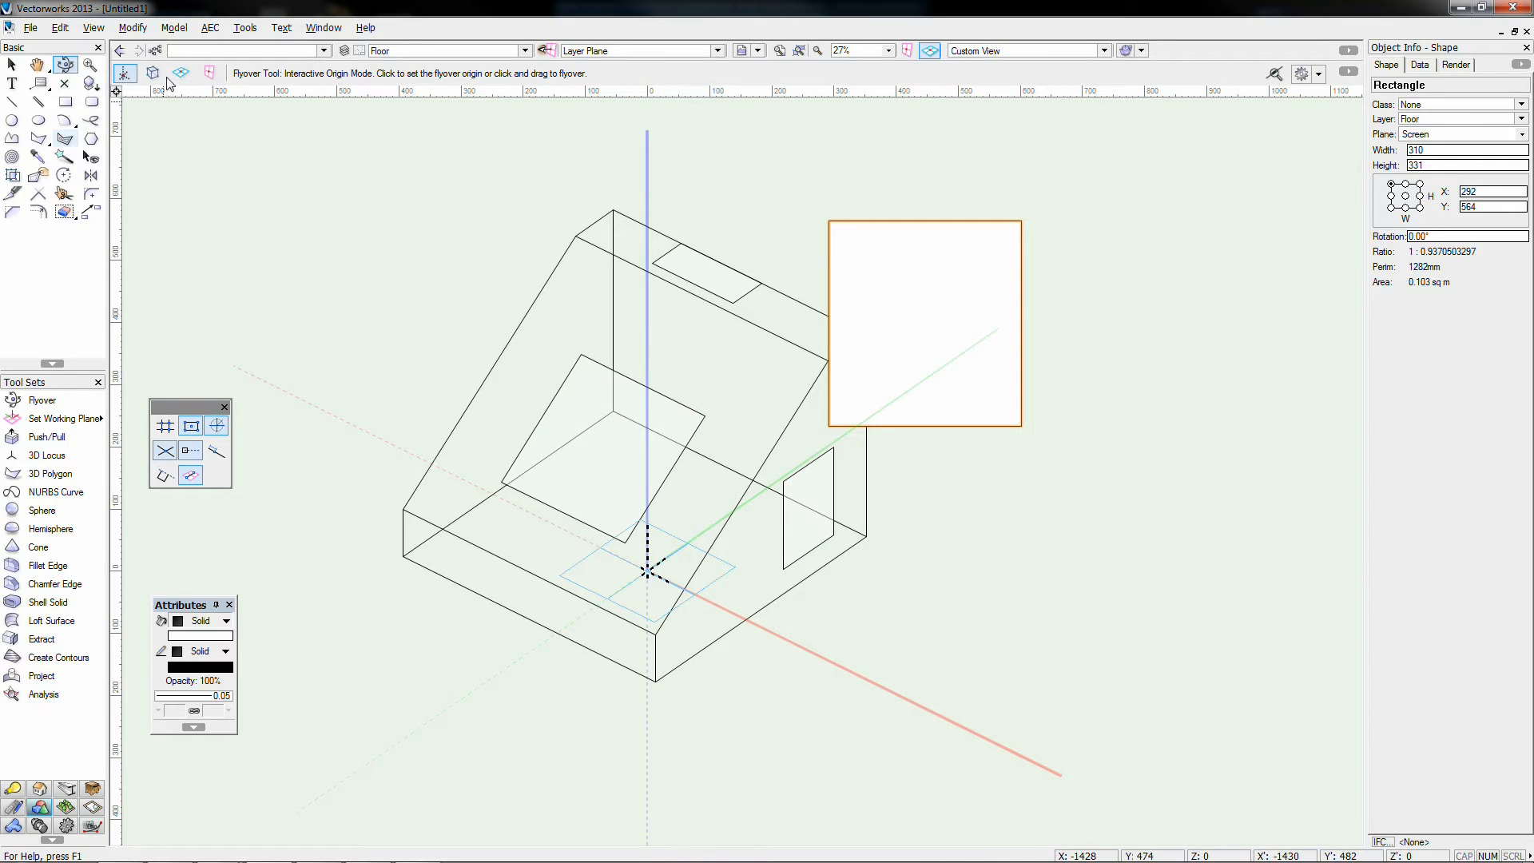
{"action": "key", "text": "ctrl+e"}
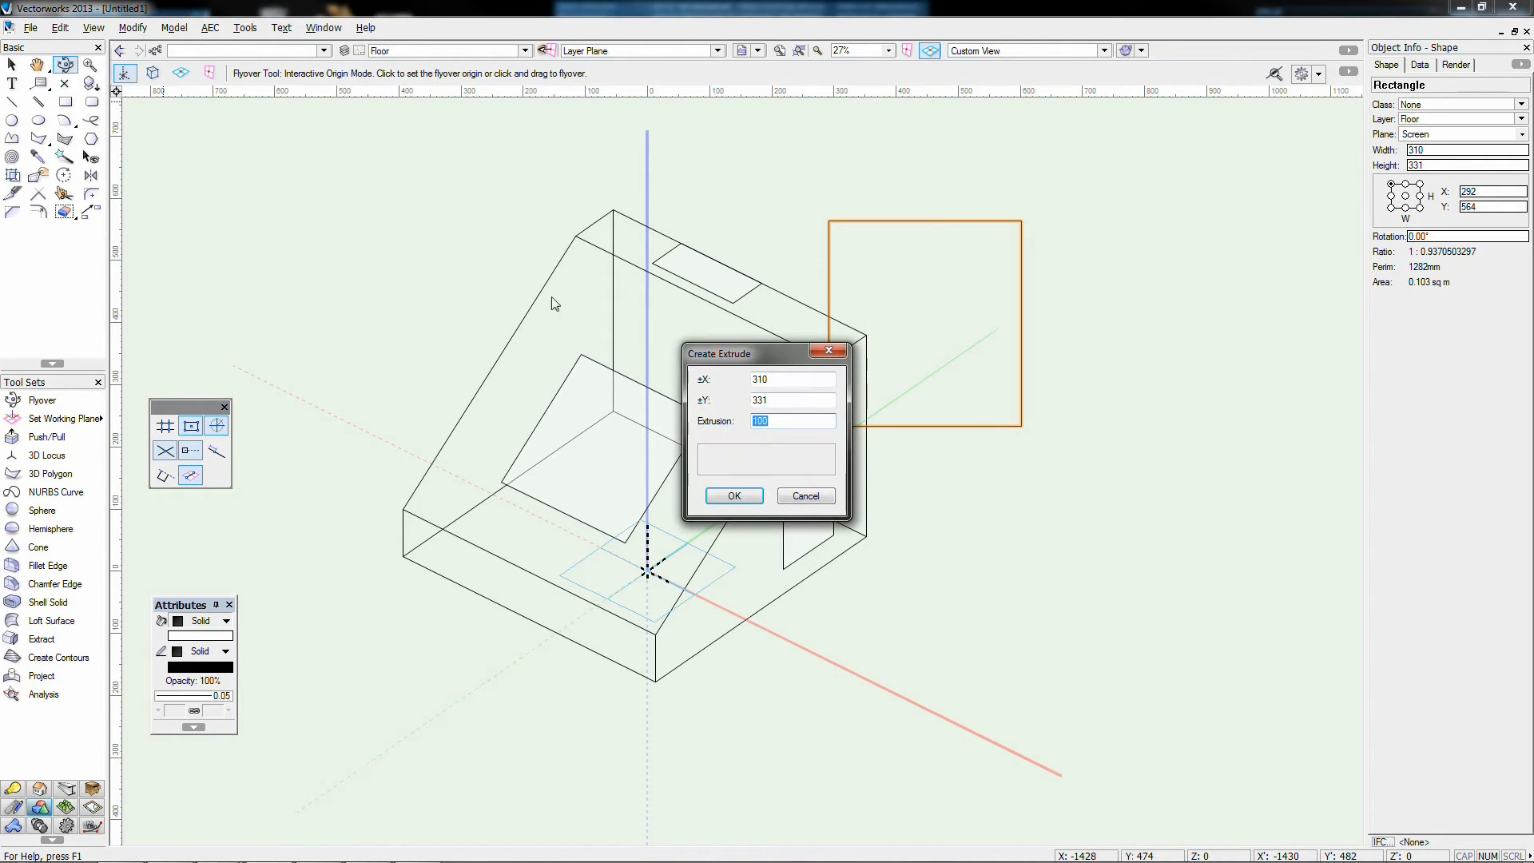
{"action": "type", "text": "500"}
{"action": "key", "text": "Return"}
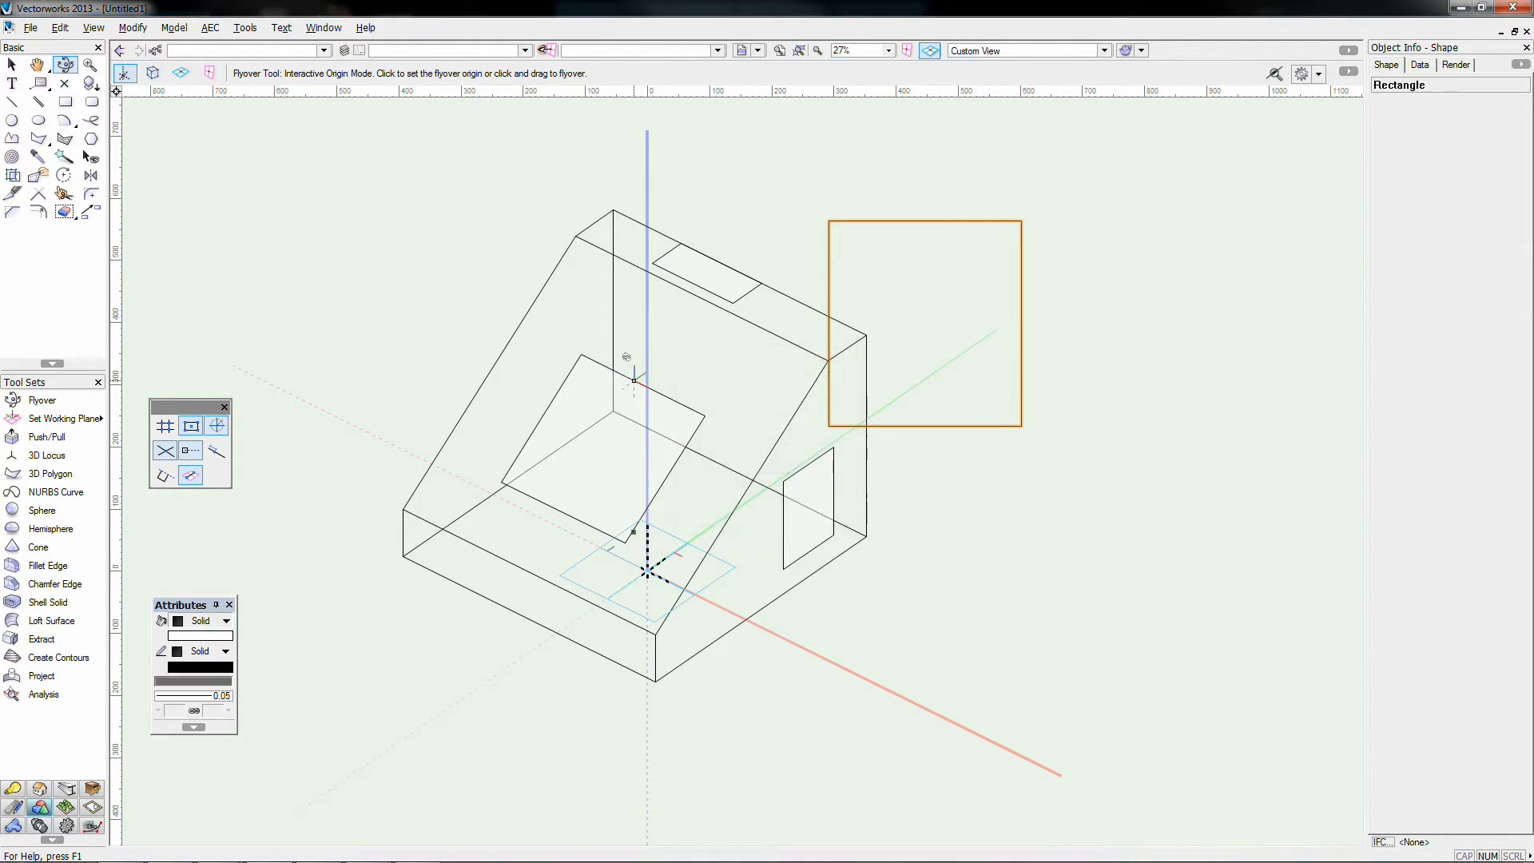
{"action": "left_click_drag", "start_coordinate": [644, 549], "coordinate": [602, 496]}
{"action": "key", "text": "KP_6"}
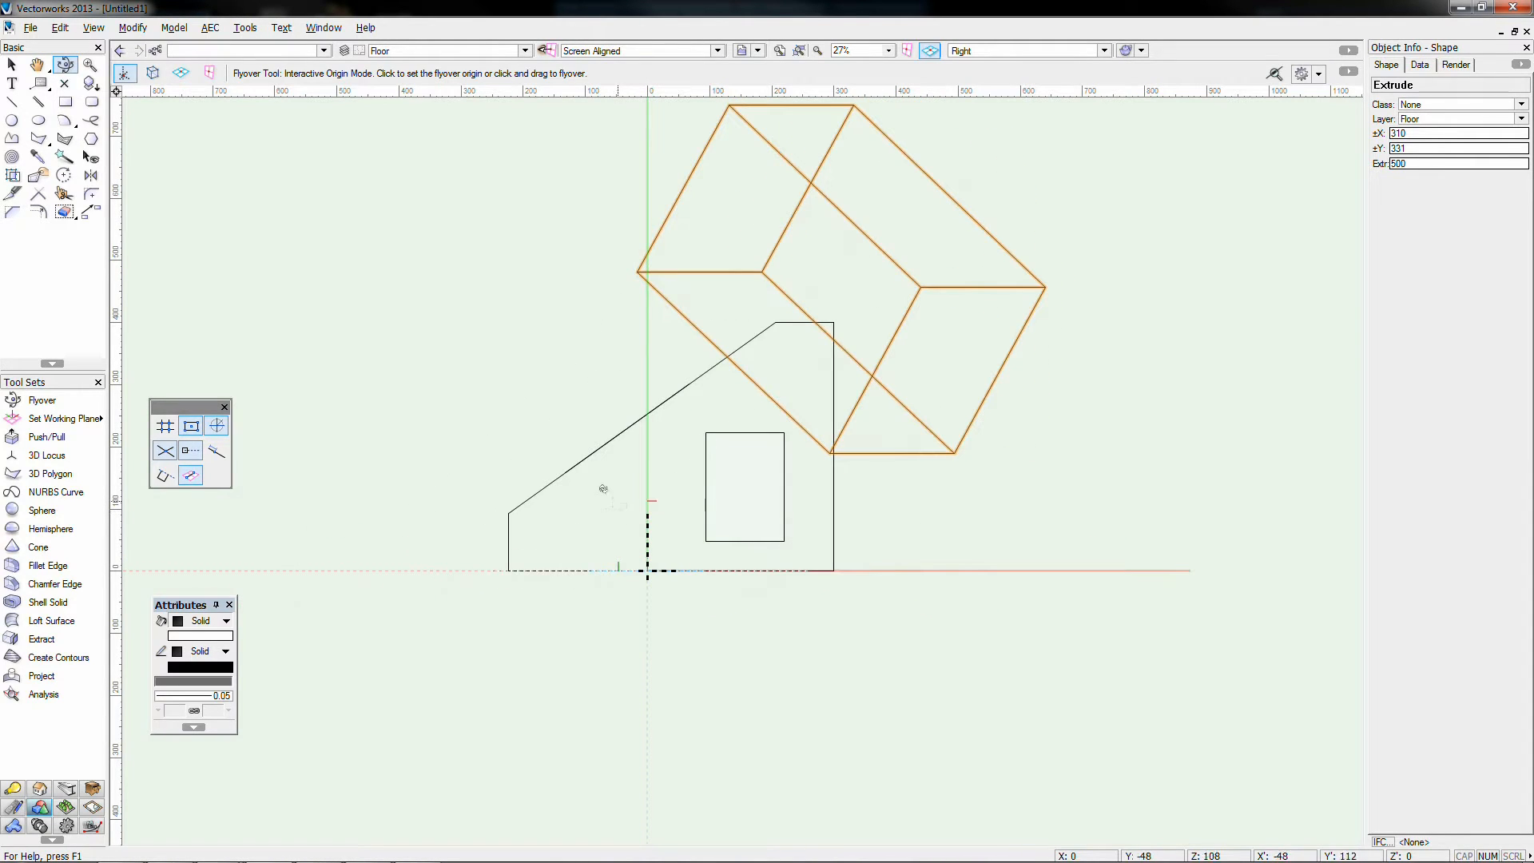
Step: Draw a screen-plane rectangle left of the wedge profile and extrude it 300
{"action": "left_click", "coordinate": [65, 102]}
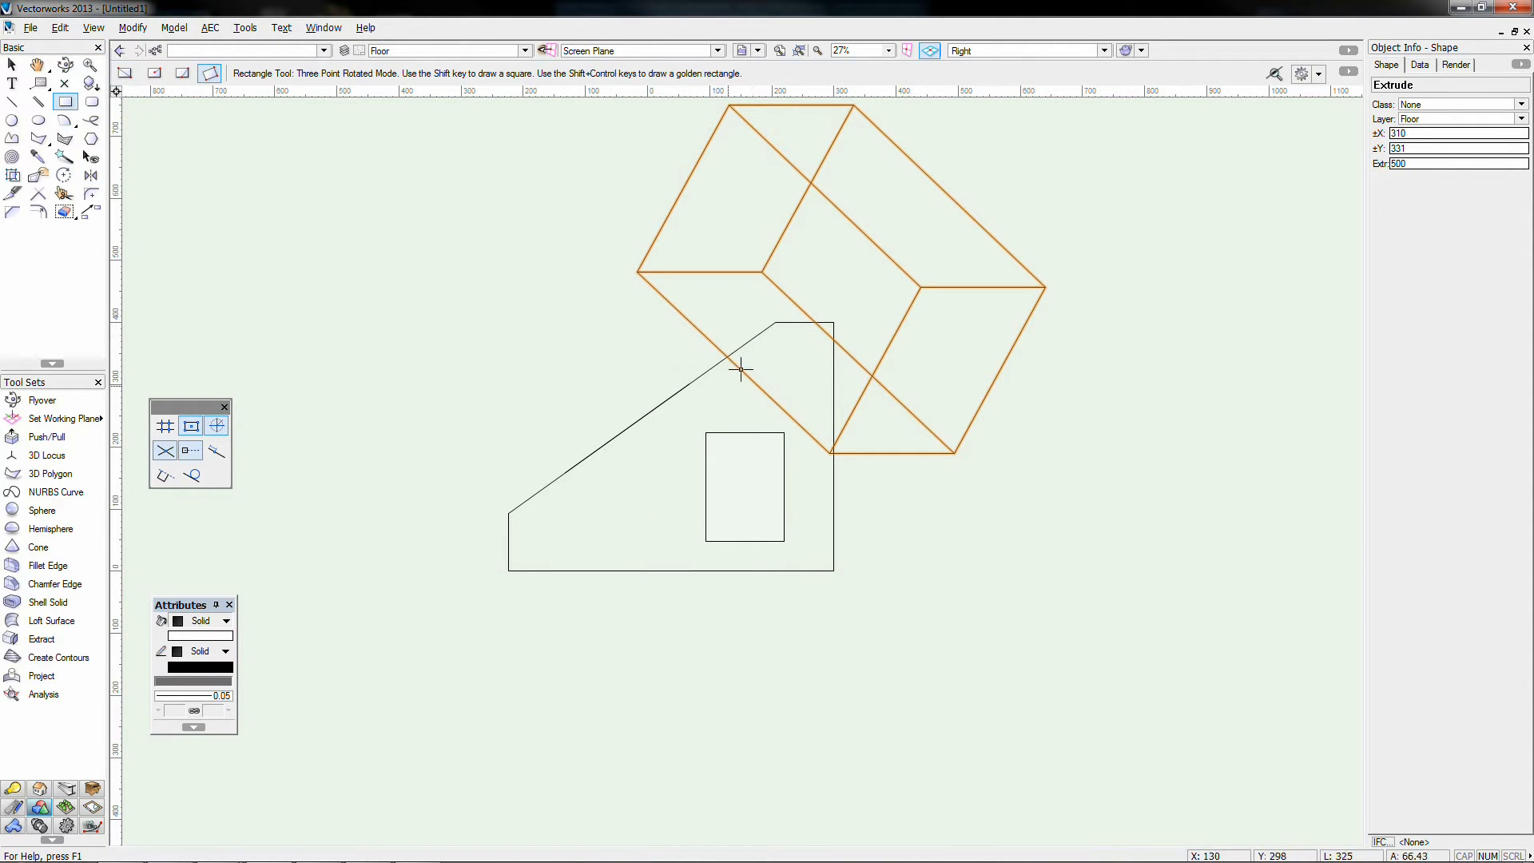
{"action": "left_click", "coordinate": [402, 397]}
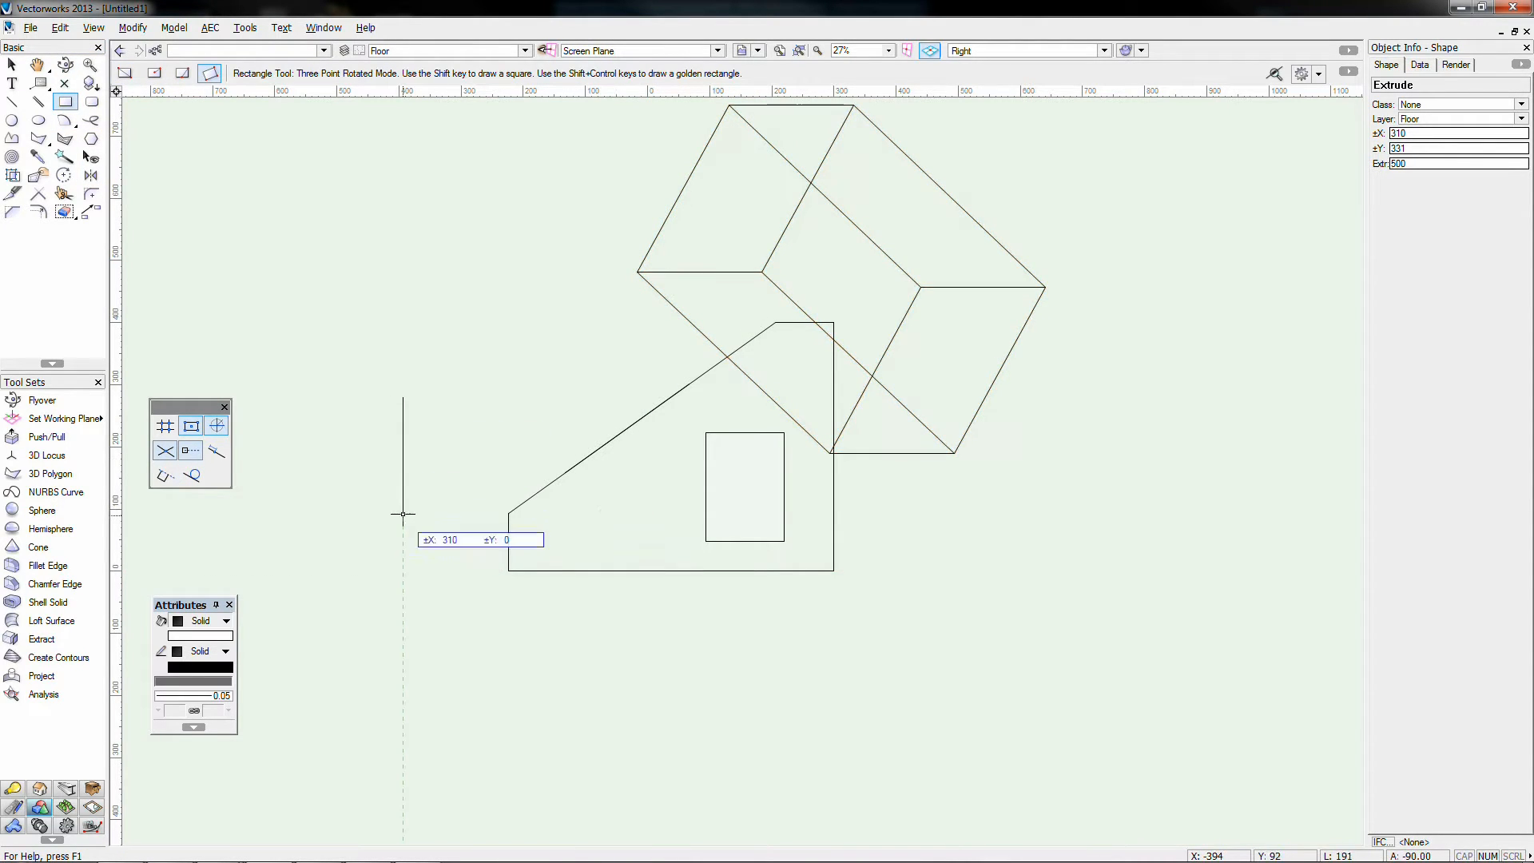
{"action": "left_click", "coordinate": [403, 519]}
{"action": "left_click", "coordinate": [485, 519]}
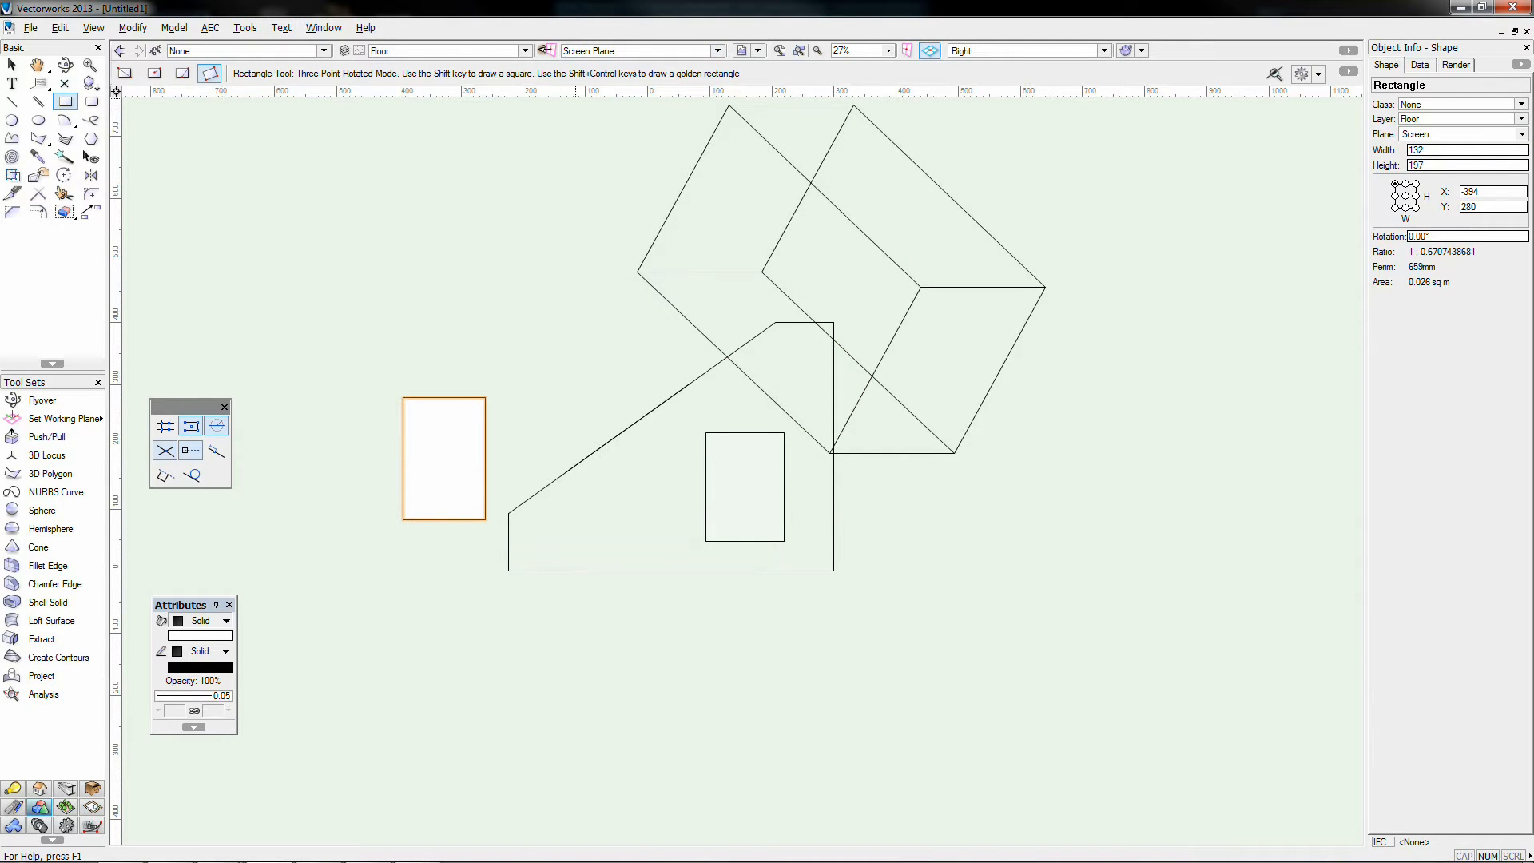
{"action": "key", "text": "ctrl+e"}
{"action": "type", "text": "300"}
{"action": "key", "text": "Return"}
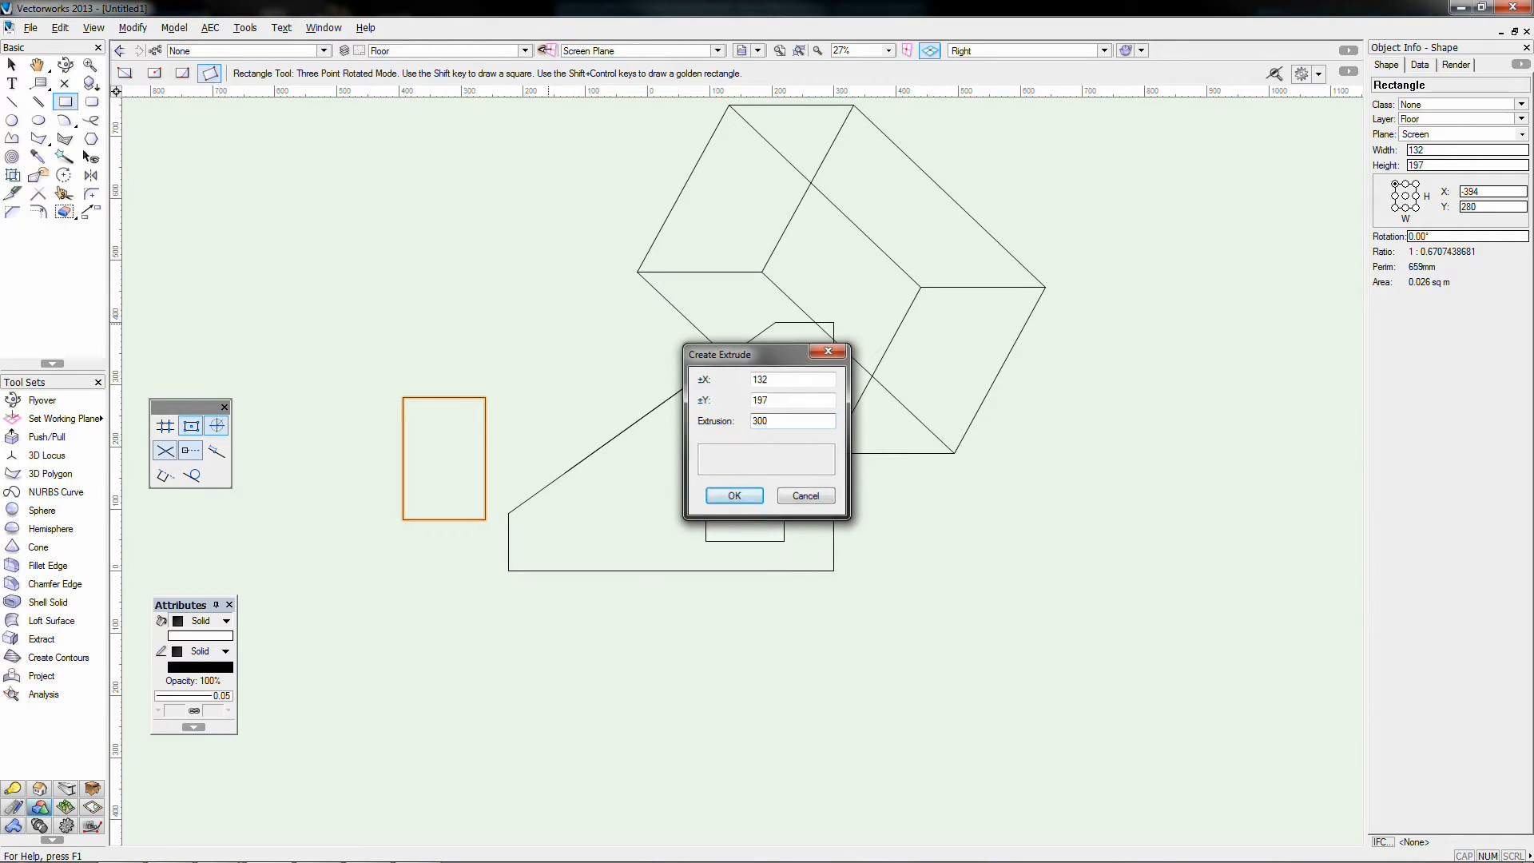
{"action": "key", "text": "x"}
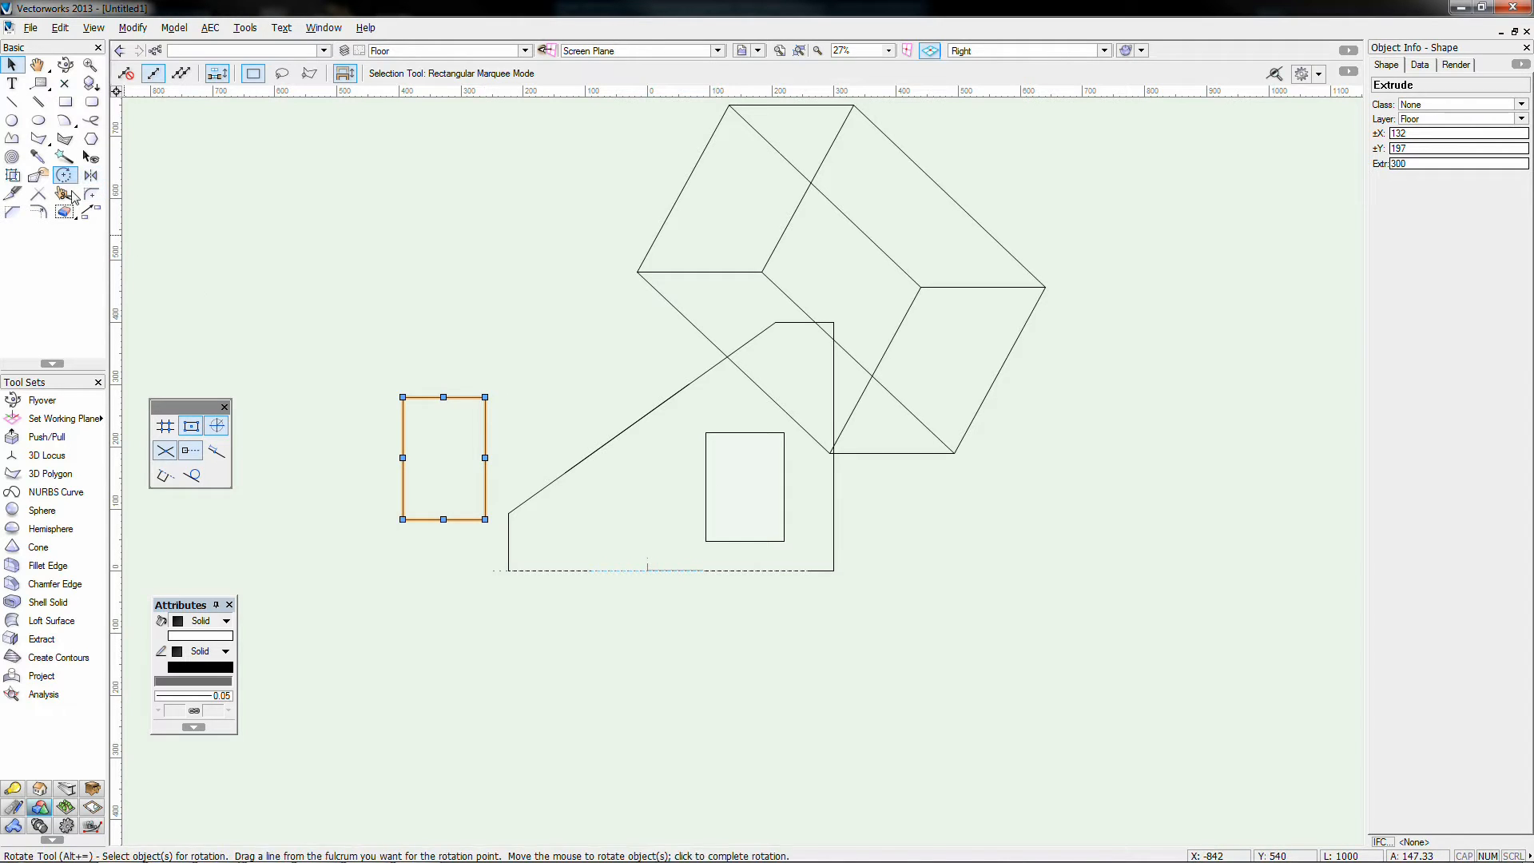
Step: Orbit the model, then view it in Left, Left Rear Isometric and Top/Plan
{"action": "left_click", "coordinate": [66, 64]}
{"action": "left_click_drag", "start_coordinate": [644, 567], "coordinate": [768, 630]}
{"action": "left_click_drag", "start_coordinate": [761, 630], "coordinate": [748, 633]}
{"action": "key", "text": "KP_4"}
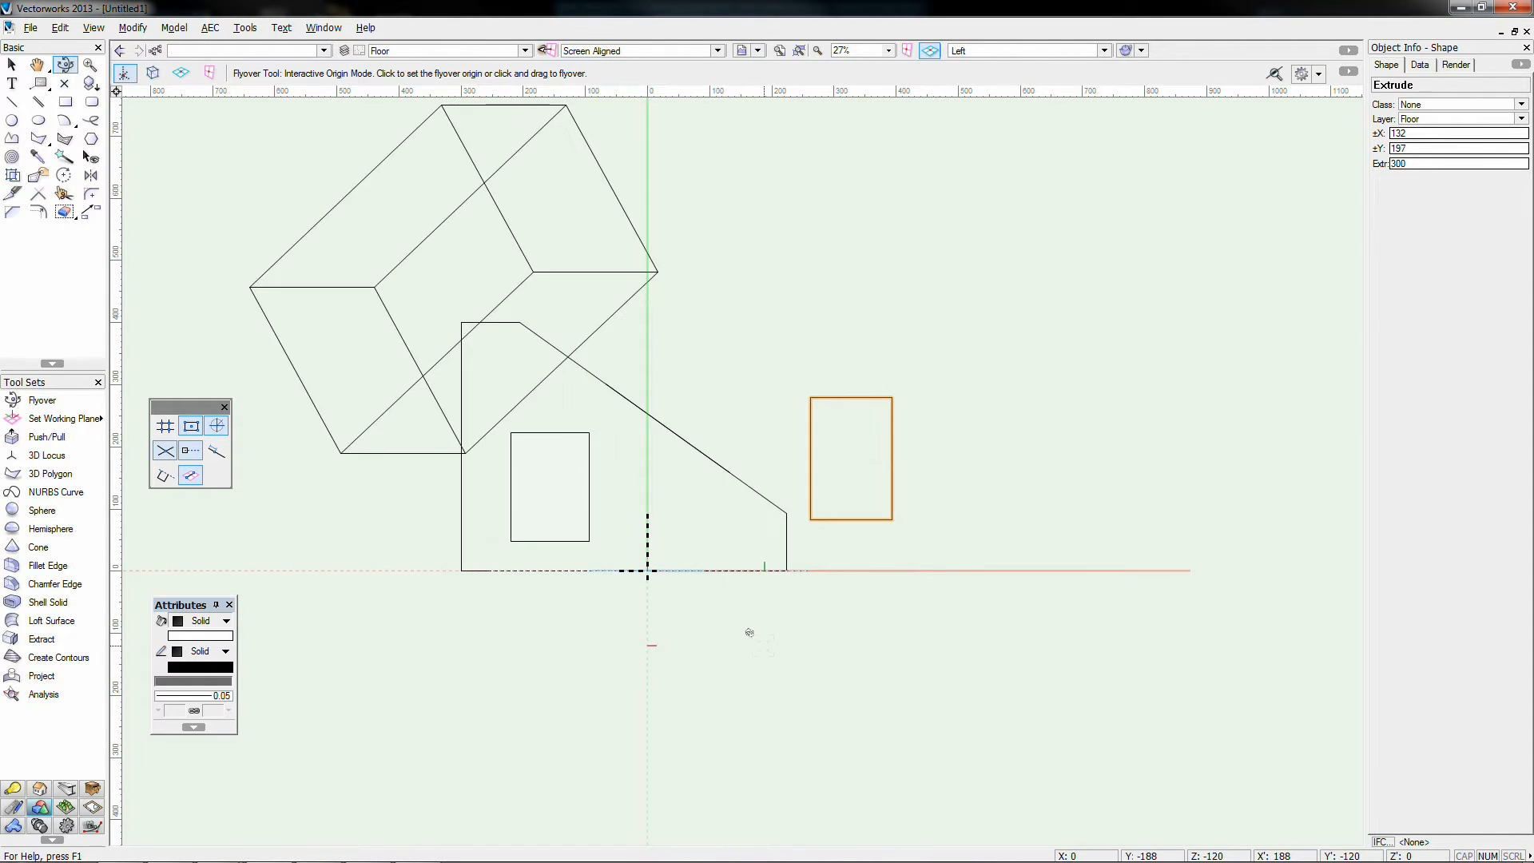
{"action": "key", "text": "KP_7"}
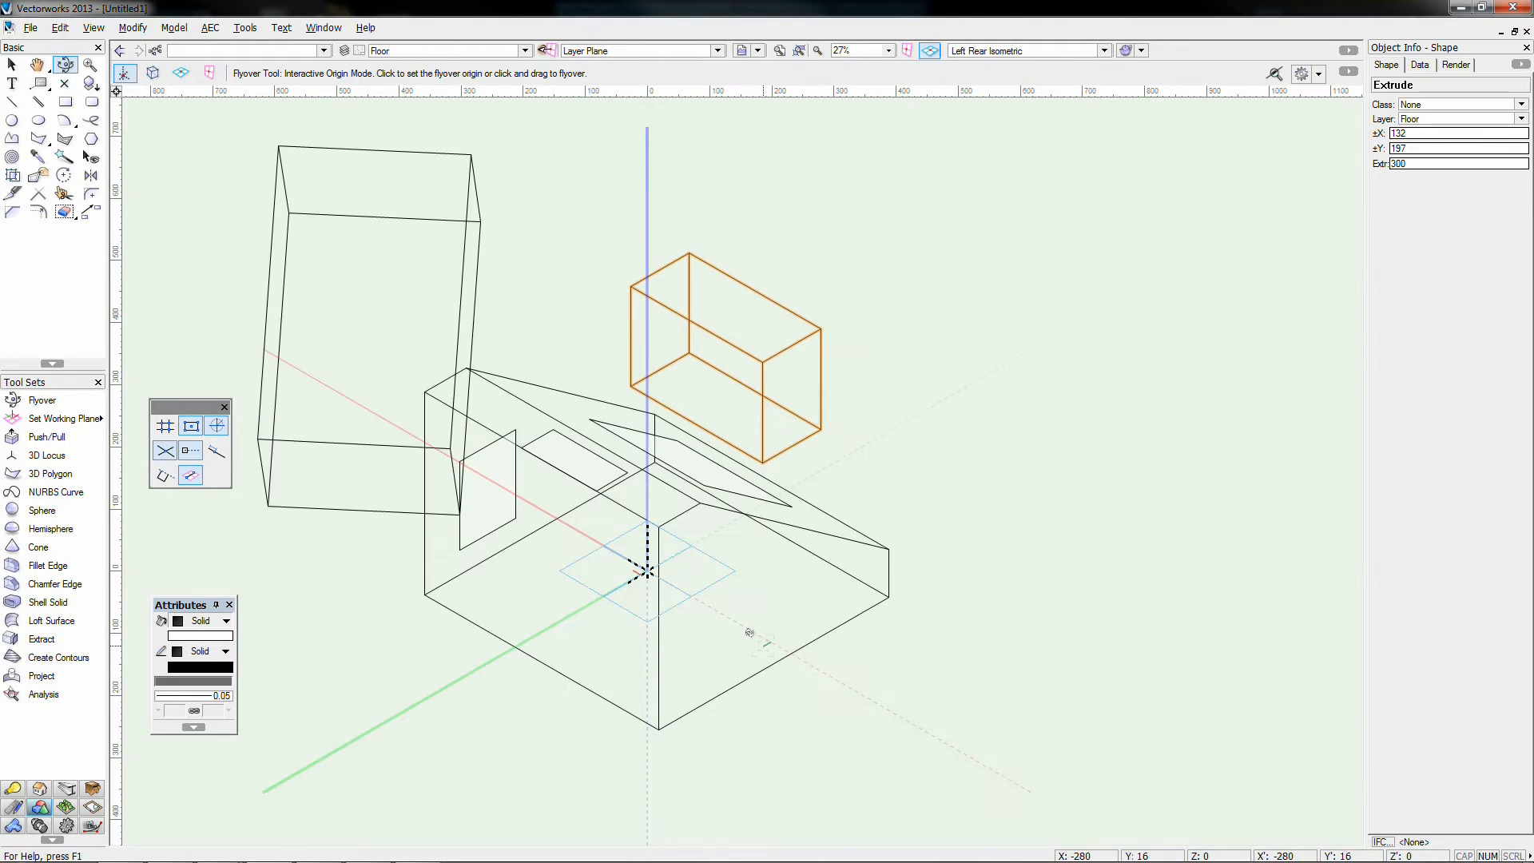
{"action": "key", "text": "KP_0"}
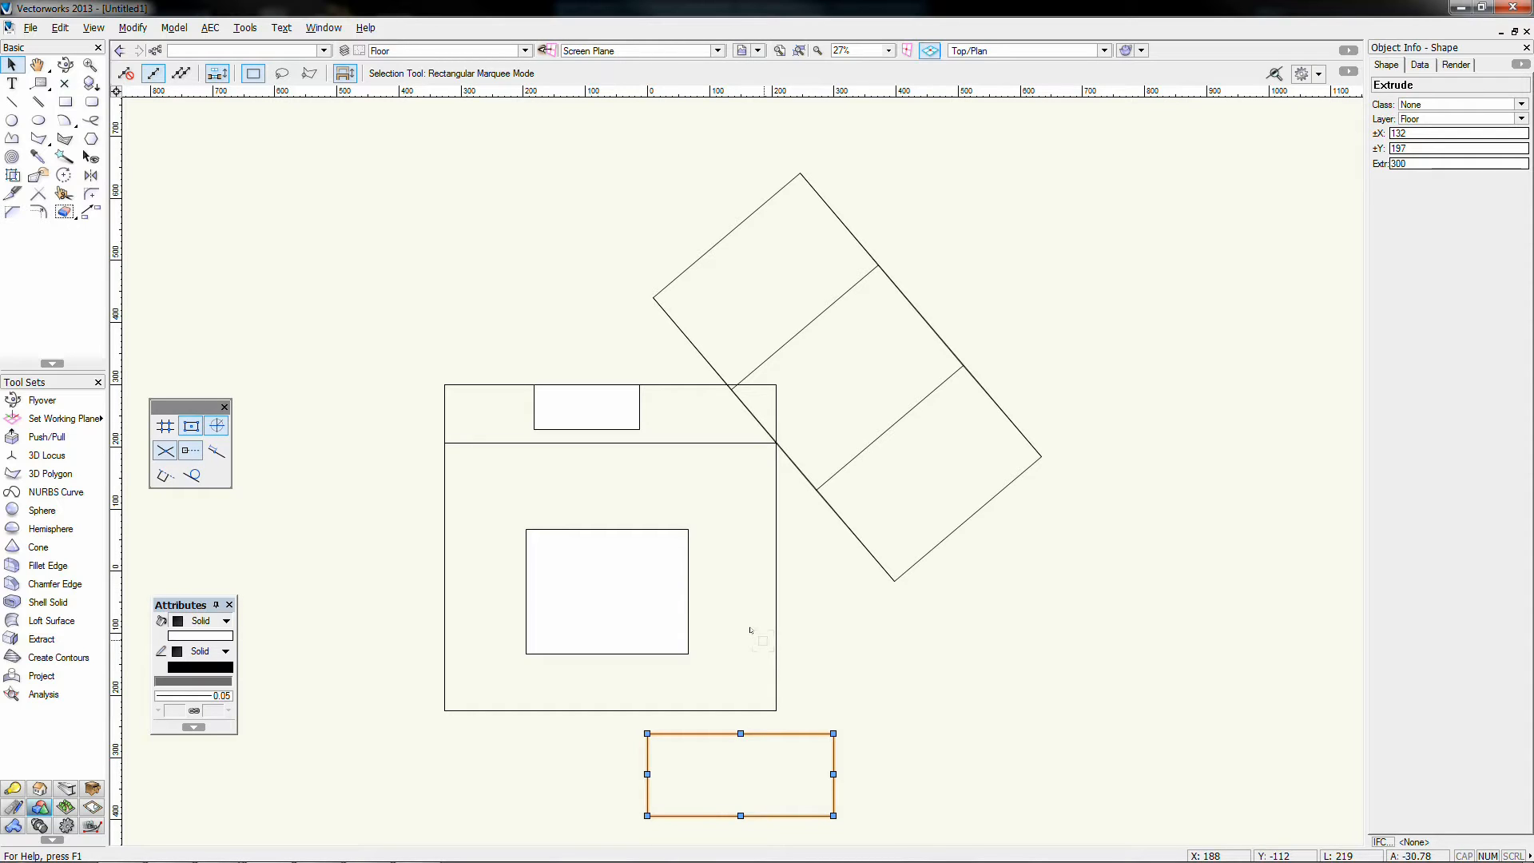
{"action": "scroll", "coordinate": [750, 631], "scroll_direction": "down", "scroll_amount": 2}
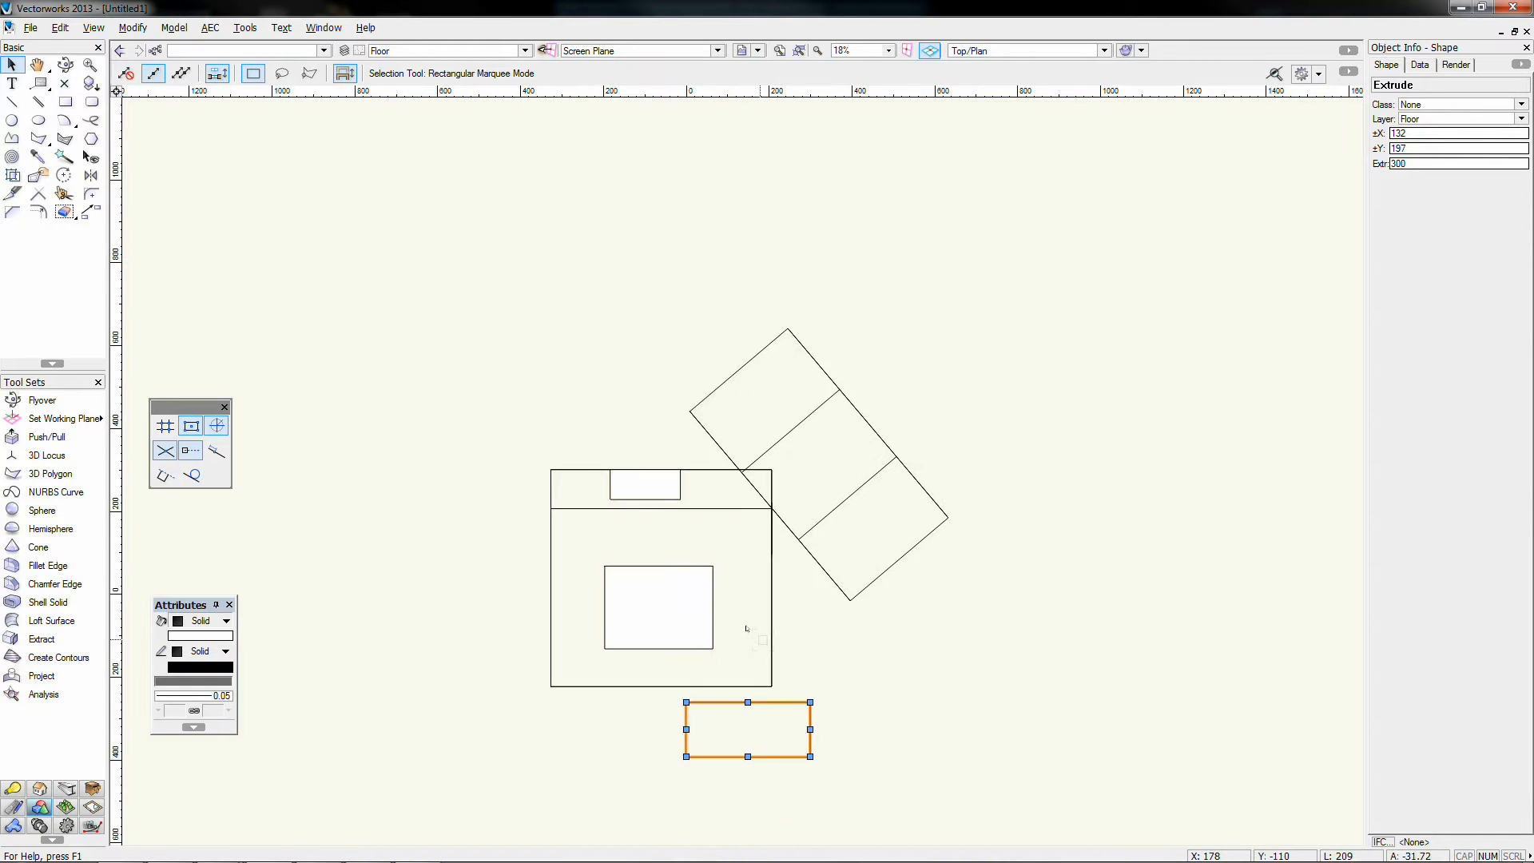
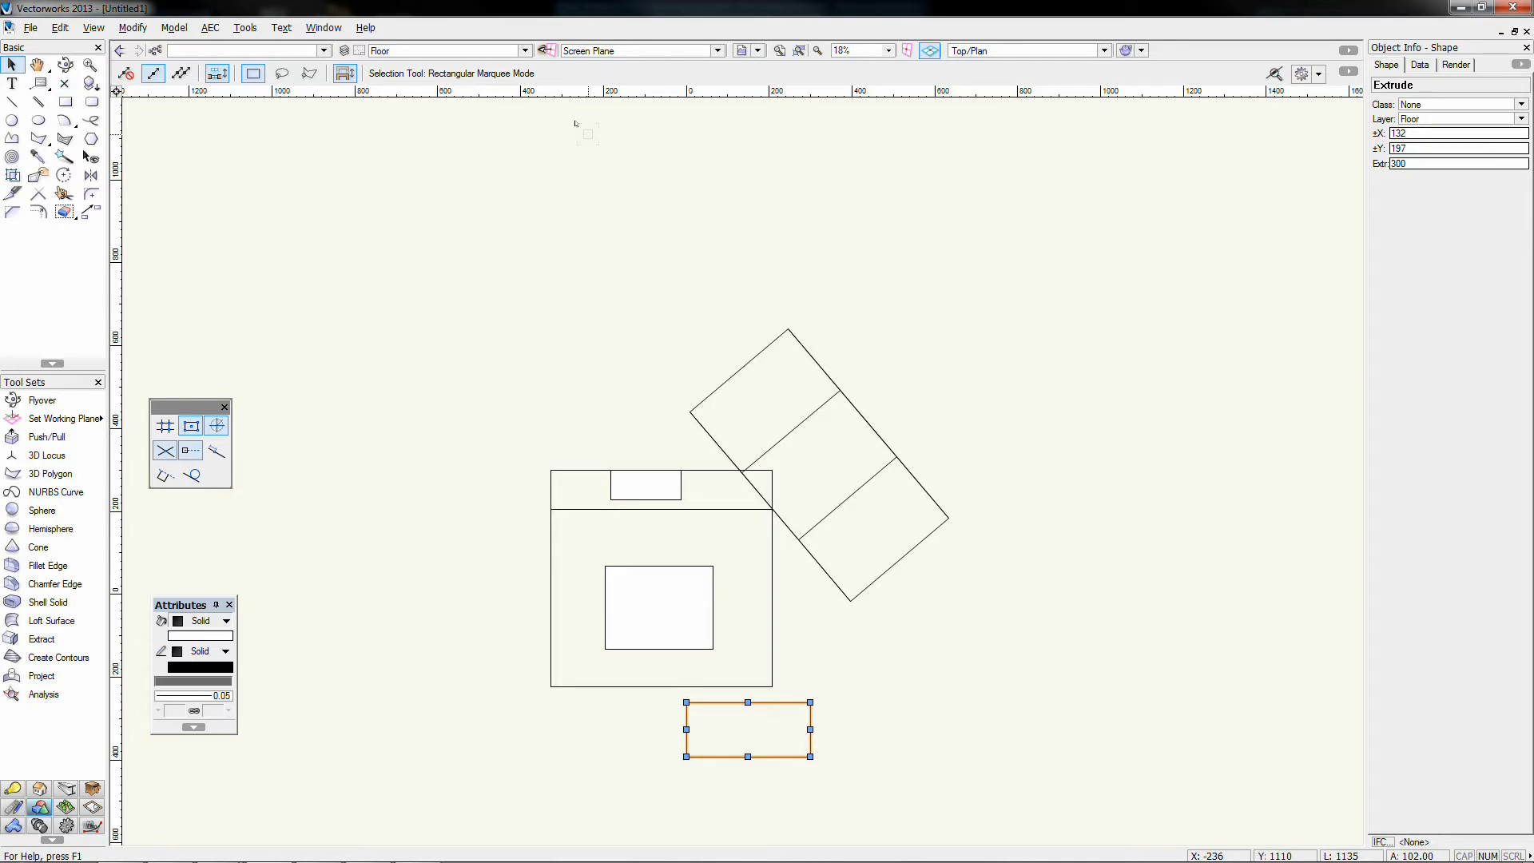
Step: Marquee-select all six drawn shapes and delete them
{"action": "left_click", "coordinate": [575, 124]}
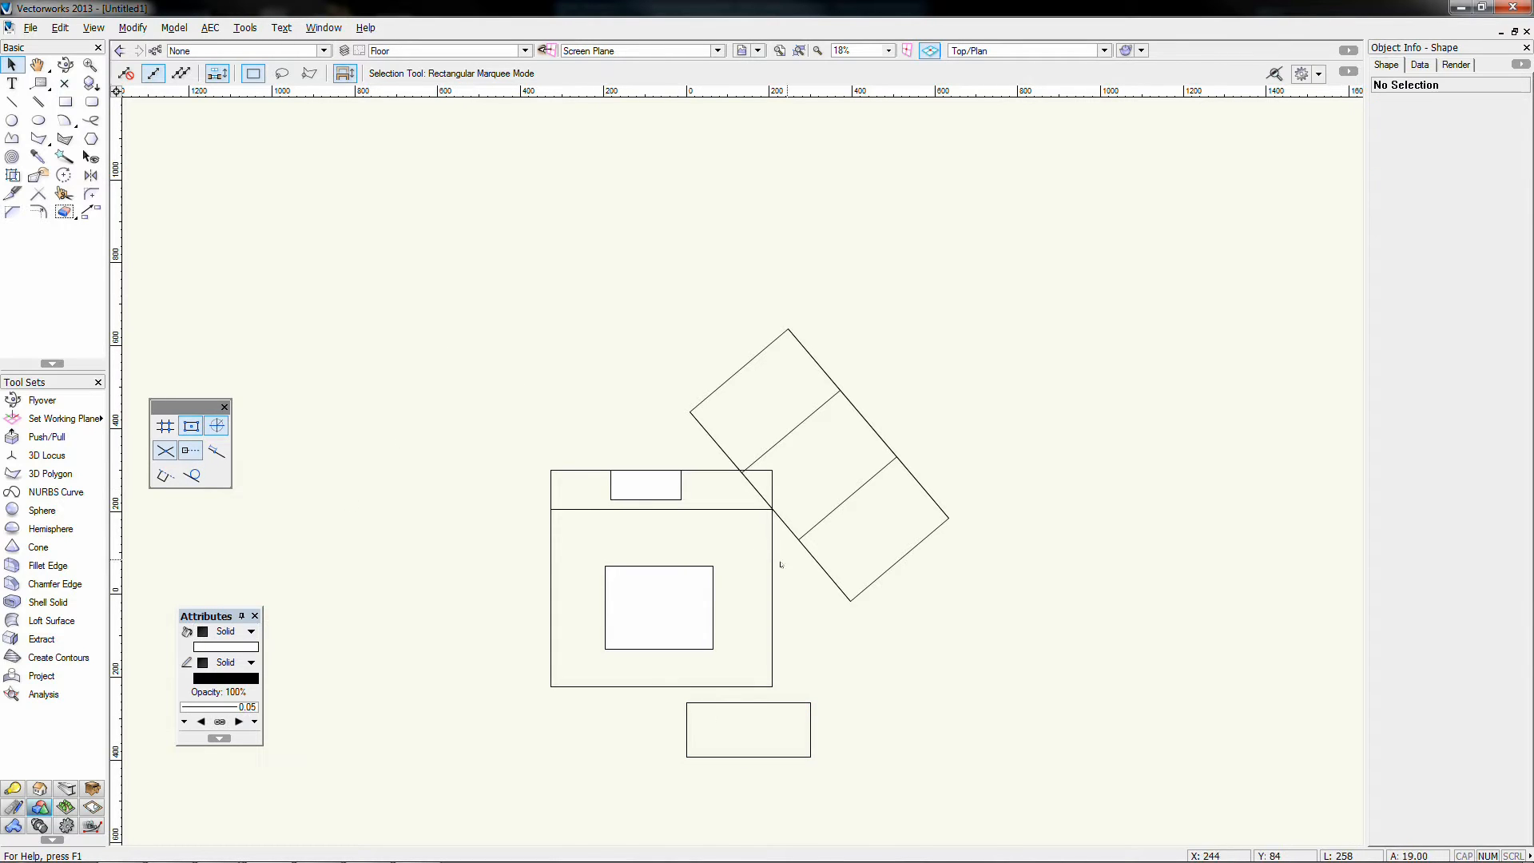
{"action": "mouse_move", "coordinate": [467, 271]}
{"action": "left_mouse_down"}
{"action": "mouse_move", "coordinate": [829, 695]}
{"action": "mouse_move", "coordinate": [972, 809]}
{"action": "left_mouse_up"}
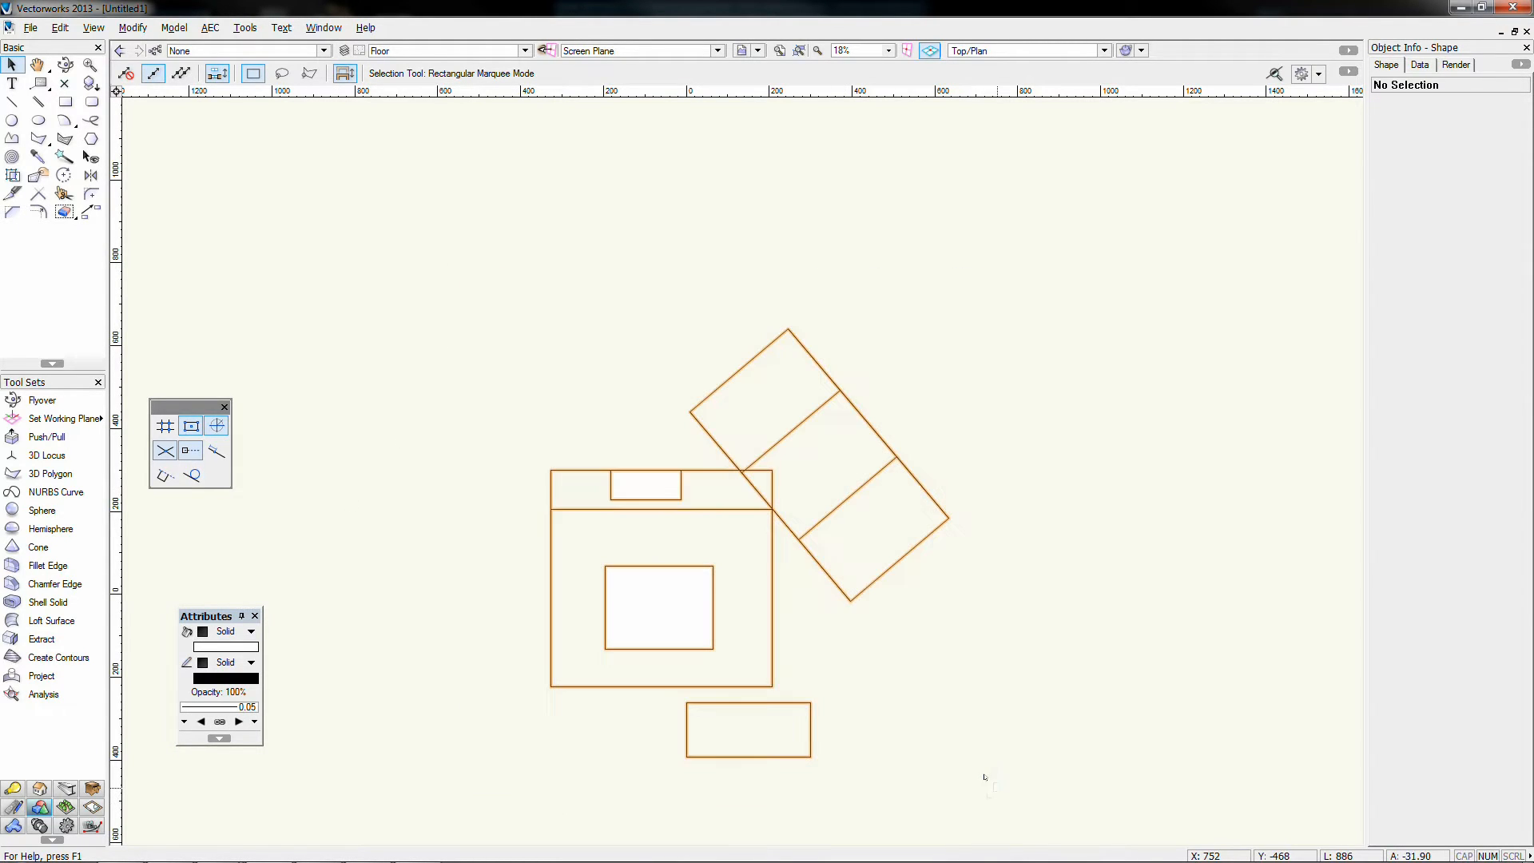
{"action": "key", "text": "Delete"}
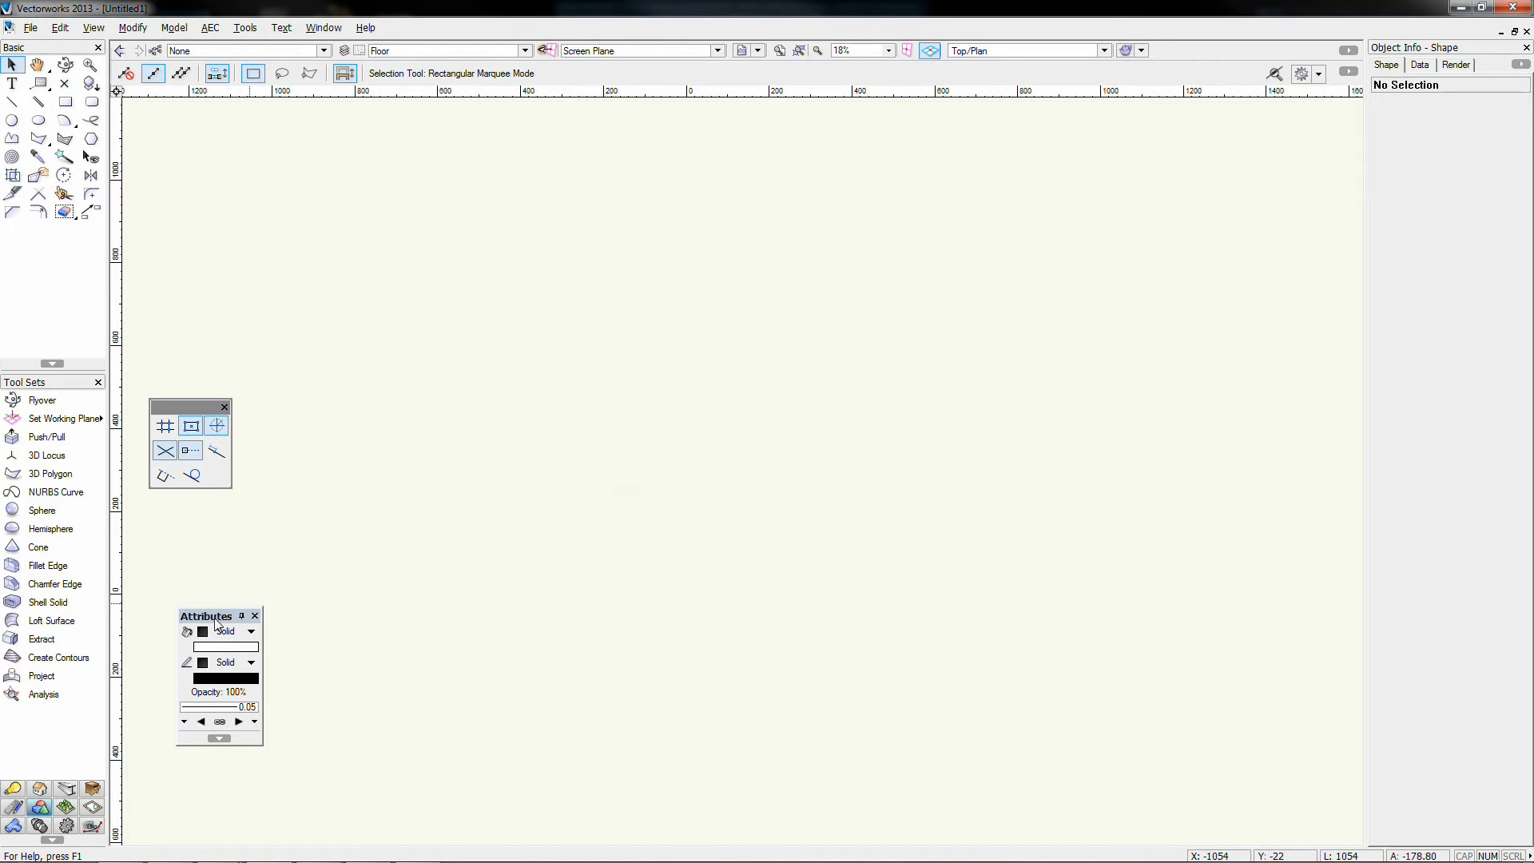
Step: Rearrange the floating panels and dismiss the Window palettes list without changes
{"action": "left_click_drag", "start_coordinate": [230, 612], "coordinate": [303, 549]}
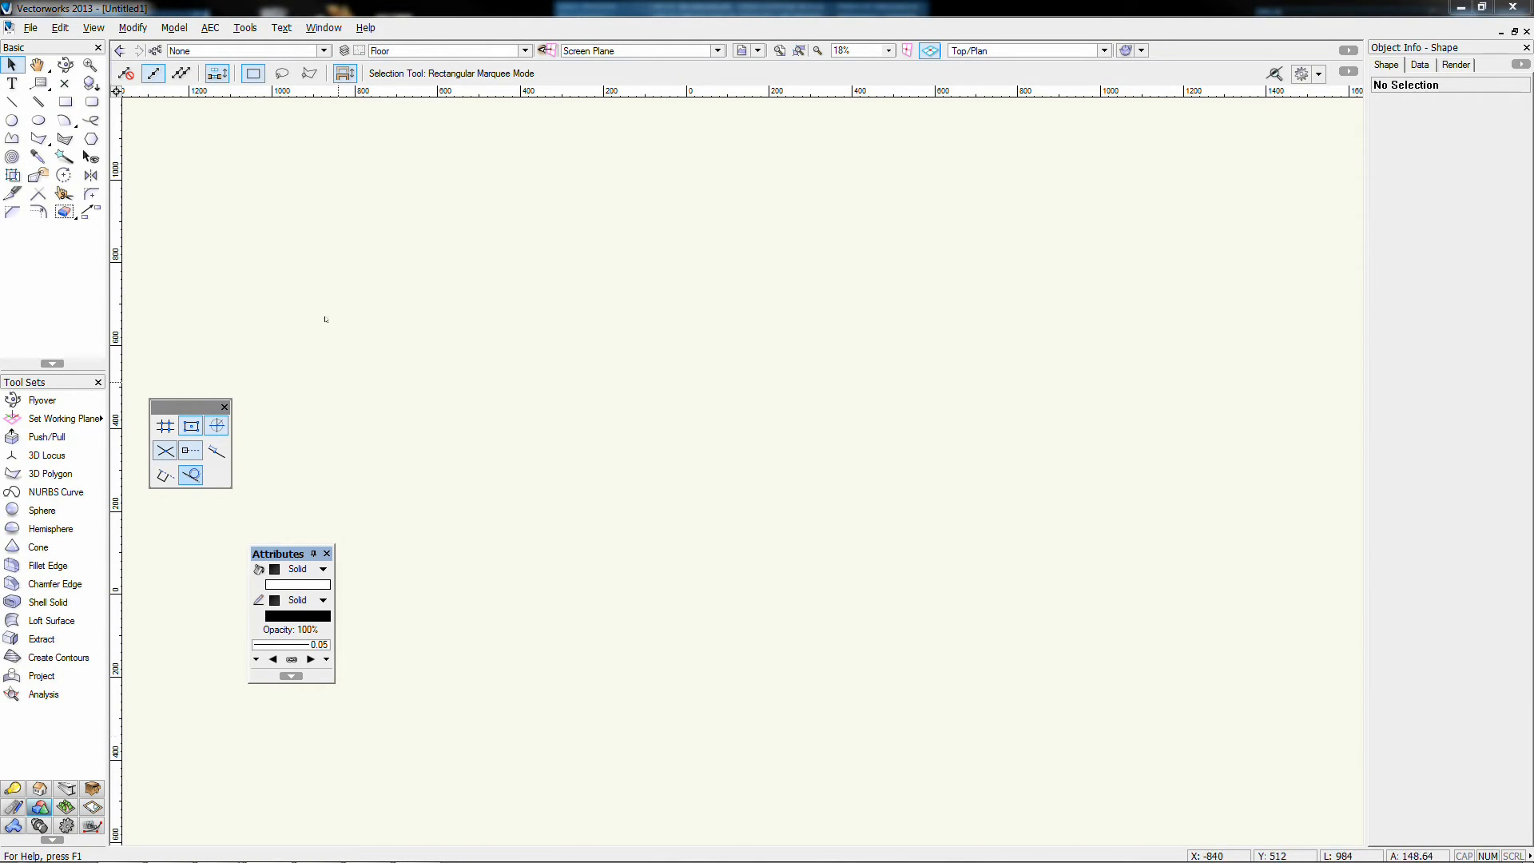
{"action": "left_click", "coordinate": [324, 27]}
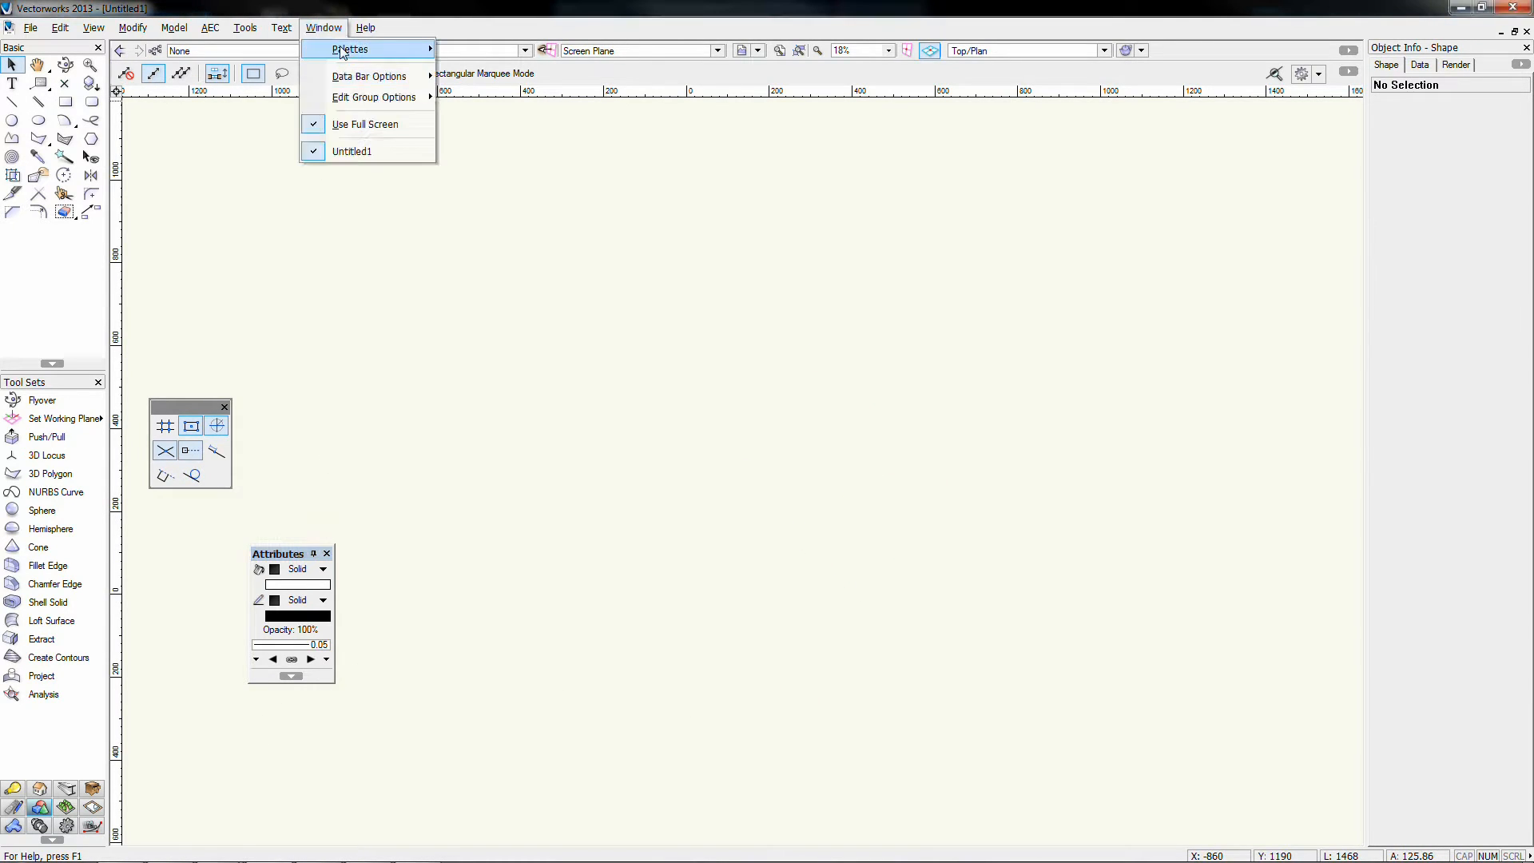
{"action": "mouse_move", "coordinate": [363, 51]}
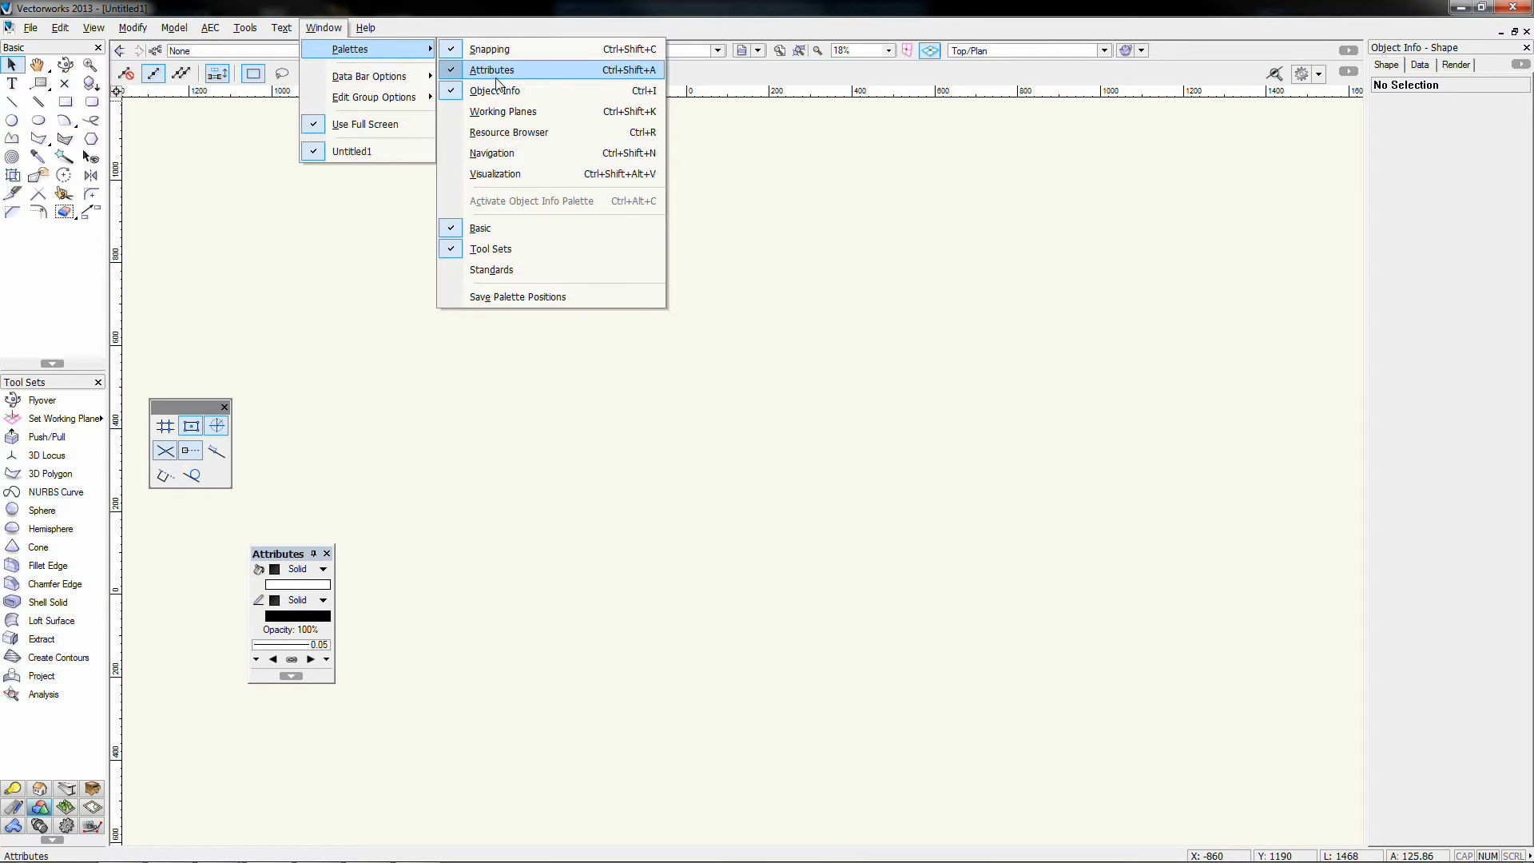
{"action": "left_click", "coordinate": [730, 209]}
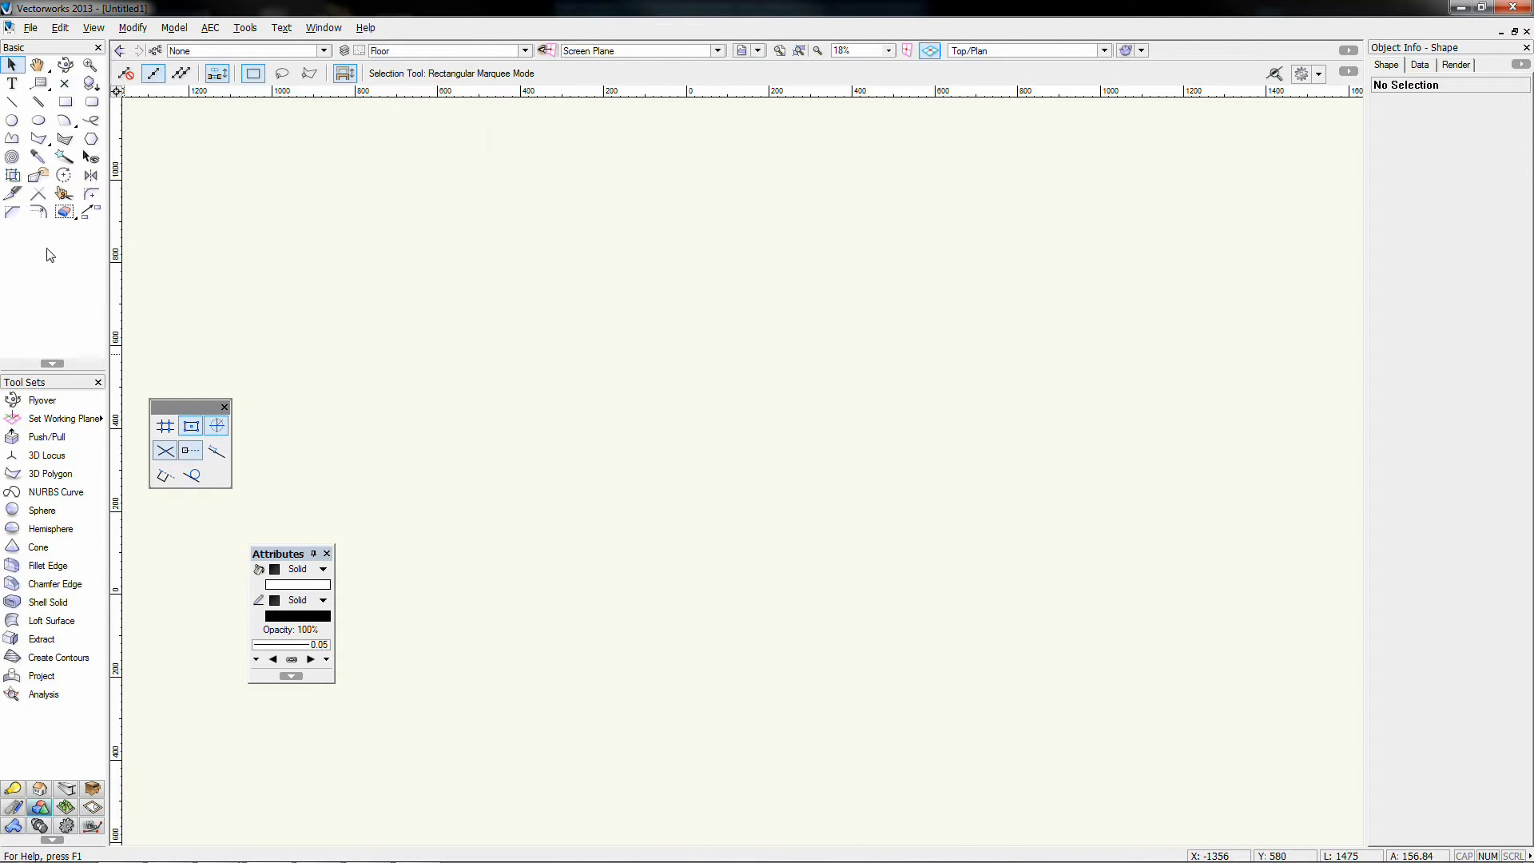
Step: Draw a three-point rectangle on the empty drawing
{"action": "left_click", "coordinate": [66, 101]}
{"action": "left_click", "coordinate": [613, 414]}
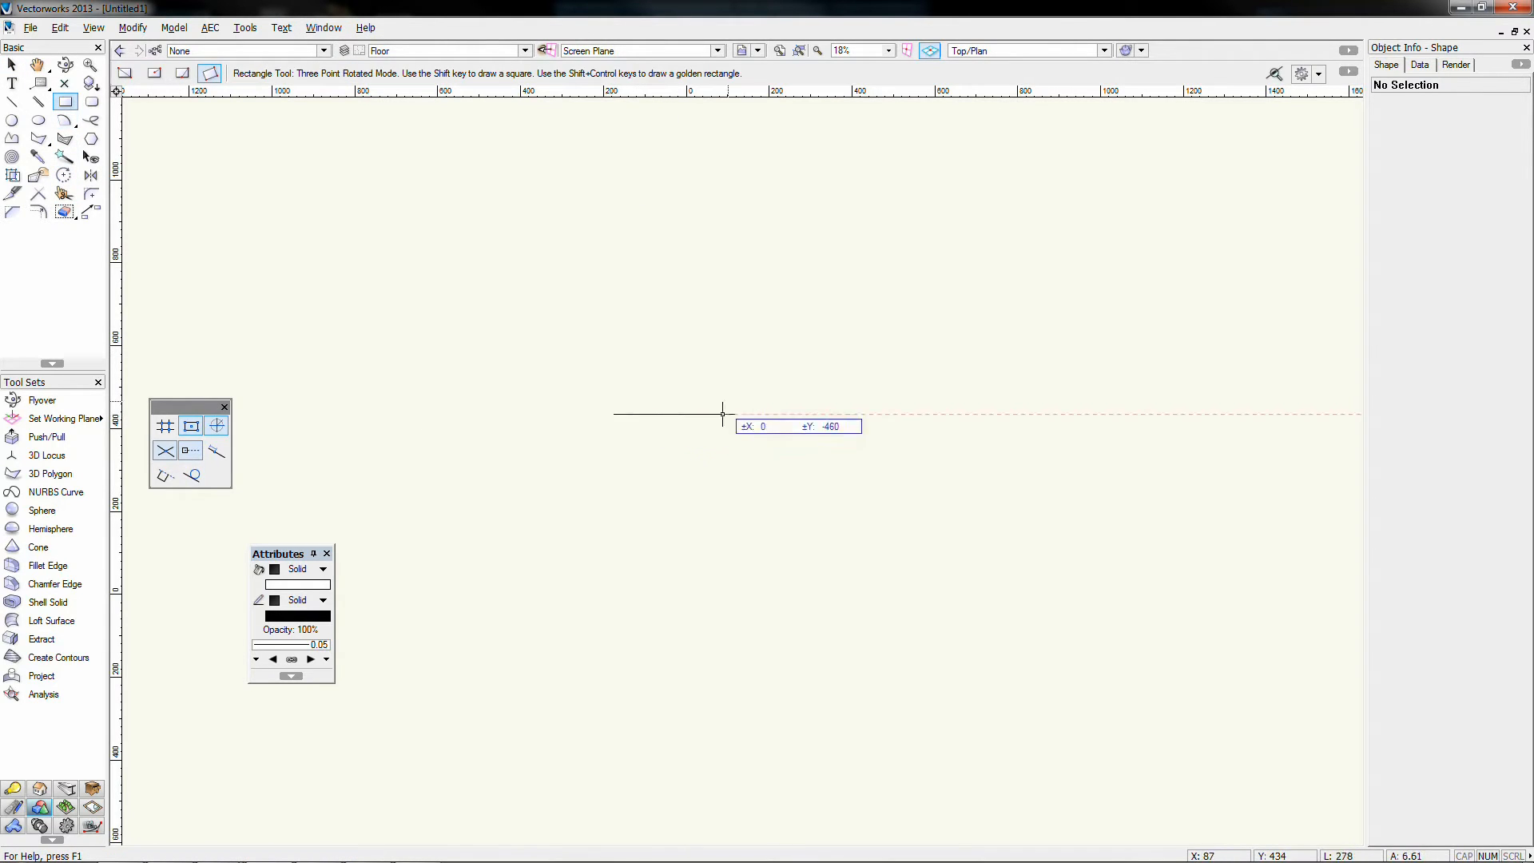
{"action": "left_click", "coordinate": [866, 414]}
{"action": "left_click", "coordinate": [866, 580]}
Step: Draw a 606-unit horizontal line above the rectangle and select it
{"action": "left_click", "coordinate": [11, 102]}
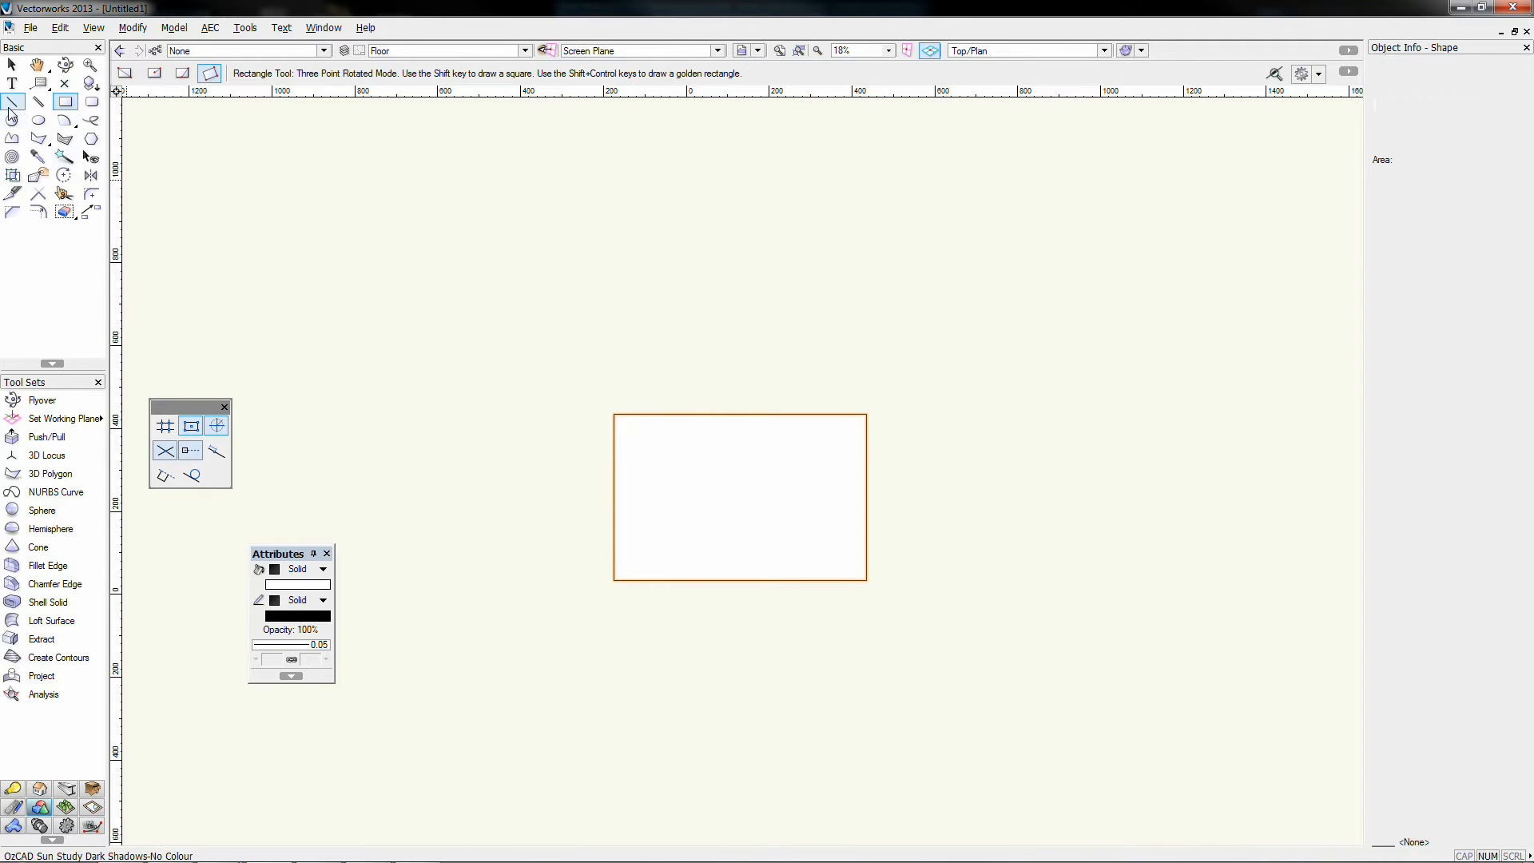
{"action": "left_click", "coordinate": [617, 288]}
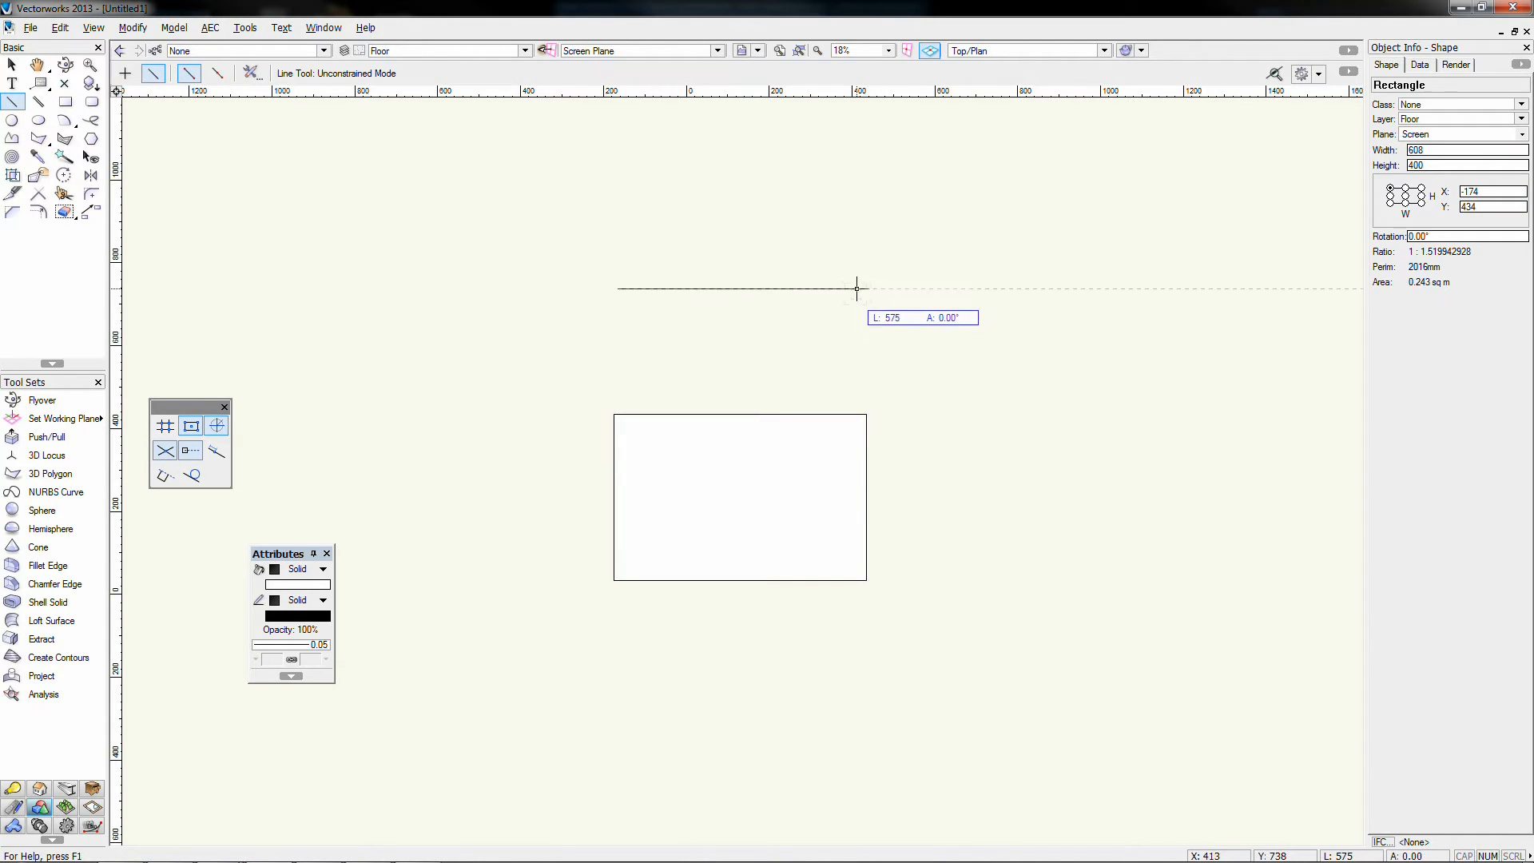
{"action": "left_click", "coordinate": [869, 289]}
{"action": "left_click", "coordinate": [16, 66]}
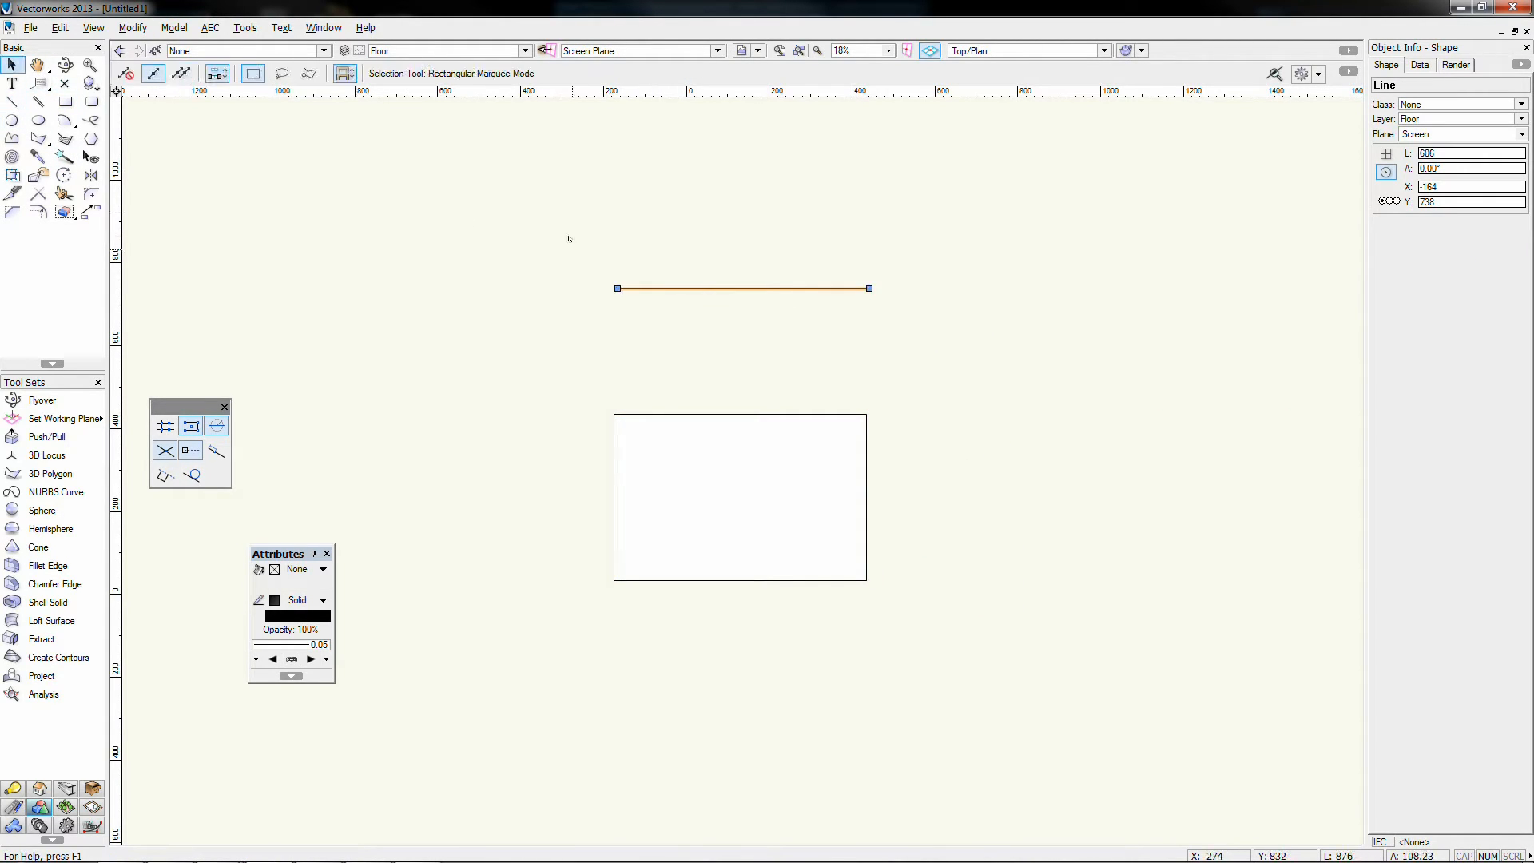
{"action": "left_click", "coordinate": [674, 216]}
{"action": "left_click", "coordinate": [646, 288]}
Step: Set the line's pen colour to a custom pink, declining the backup prompt
{"action": "scroll", "coordinate": [749, 263], "scroll_direction": "up", "scroll_amount": 2}
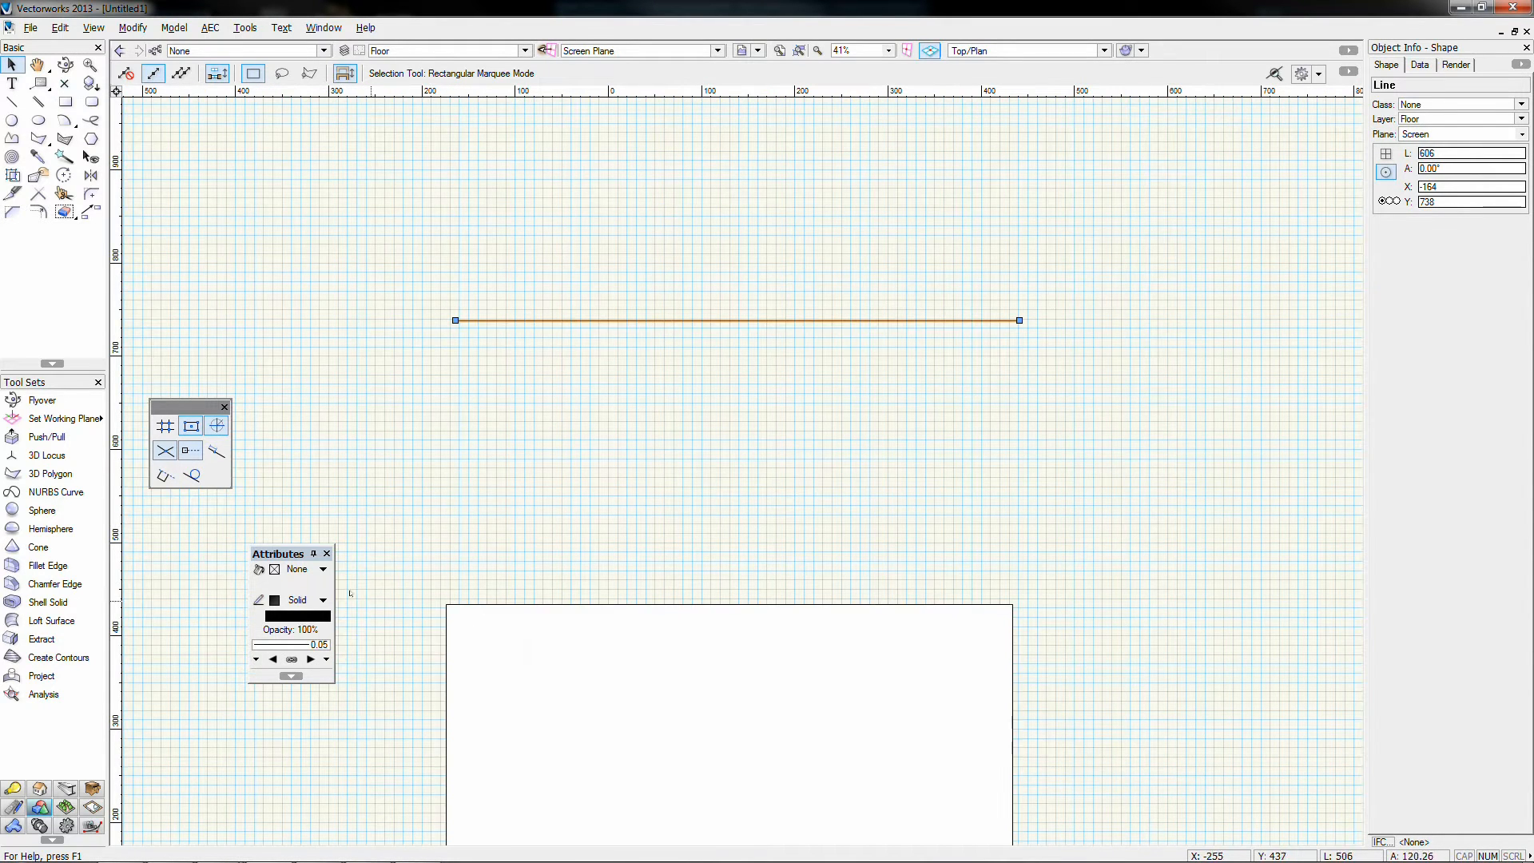
{"action": "left_click", "coordinate": [307, 620]}
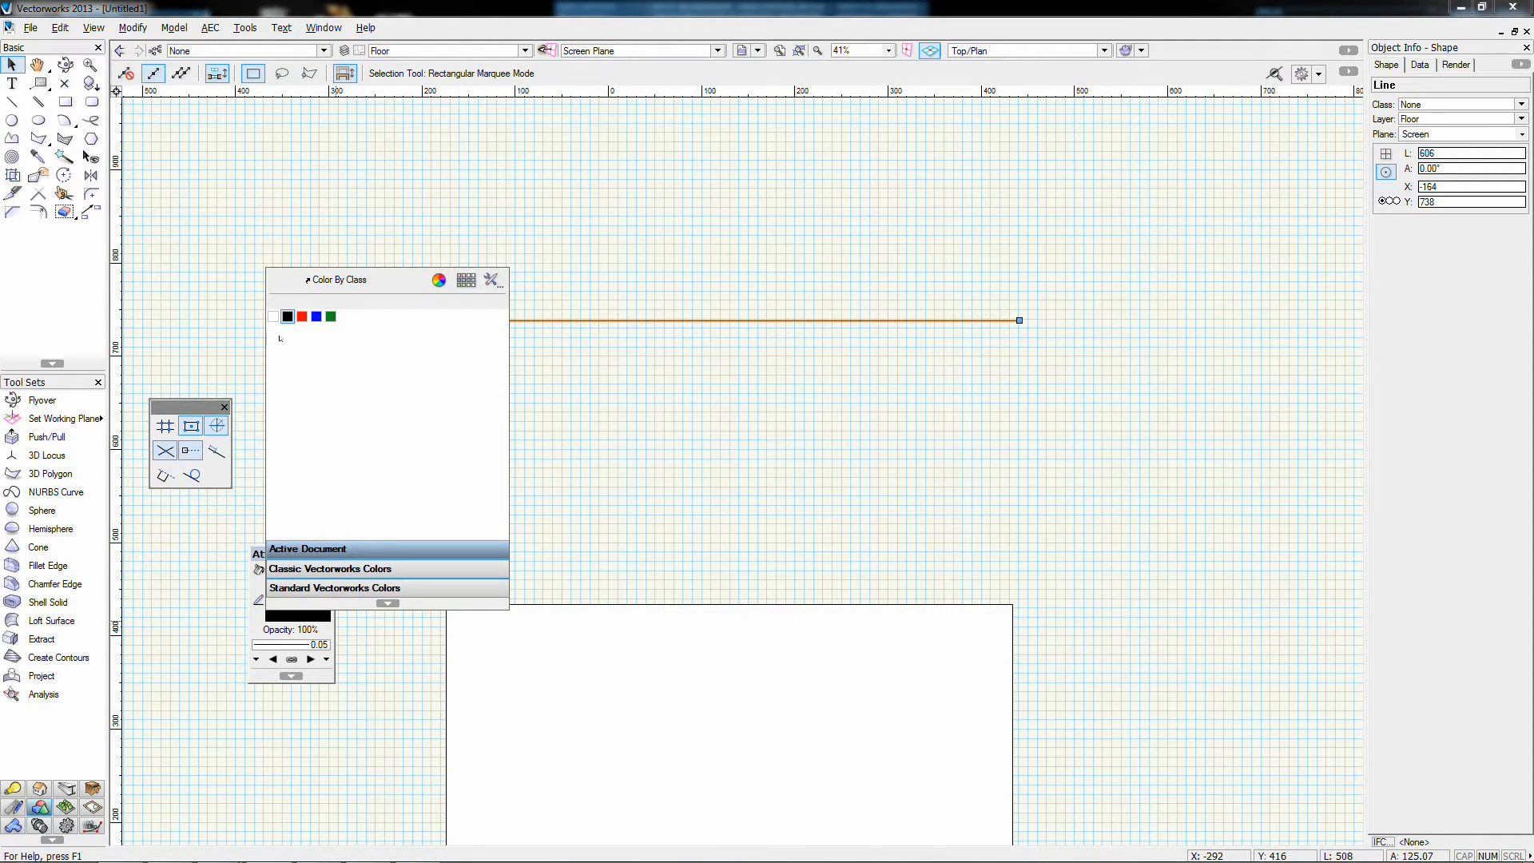
{"action": "left_click", "coordinate": [438, 279]}
{"action": "mouse_move", "coordinate": [400, 575]}
{"action": "left_mouse_down"}
{"action": "mouse_move", "coordinate": [428, 579]}
{"action": "mouse_move", "coordinate": [415, 559]}
{"action": "left_mouse_up"}
{"action": "left_click", "coordinate": [461, 570]}
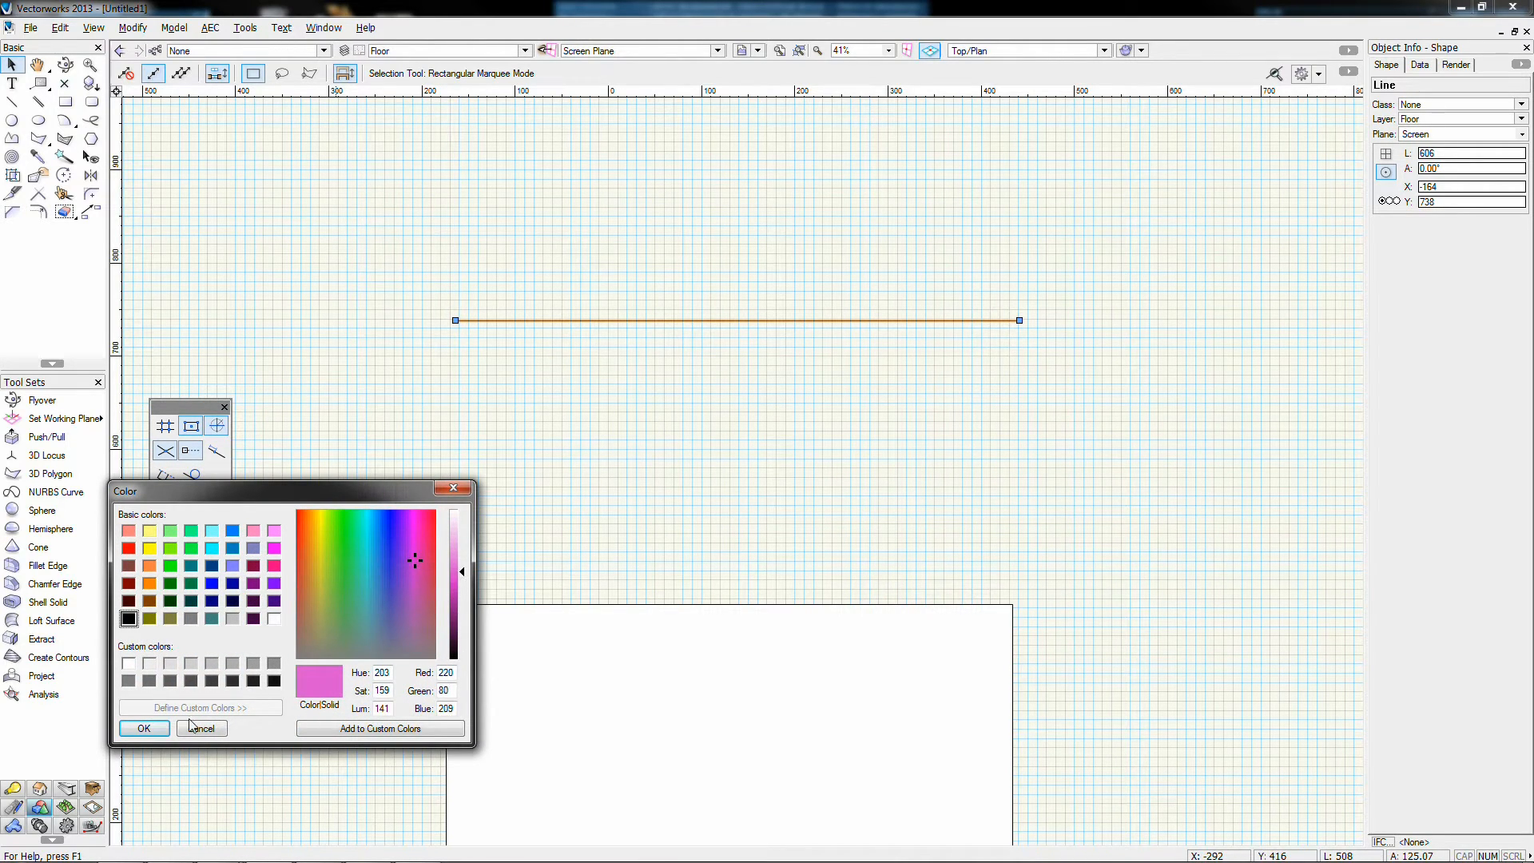
{"action": "left_click", "coordinate": [142, 728]}
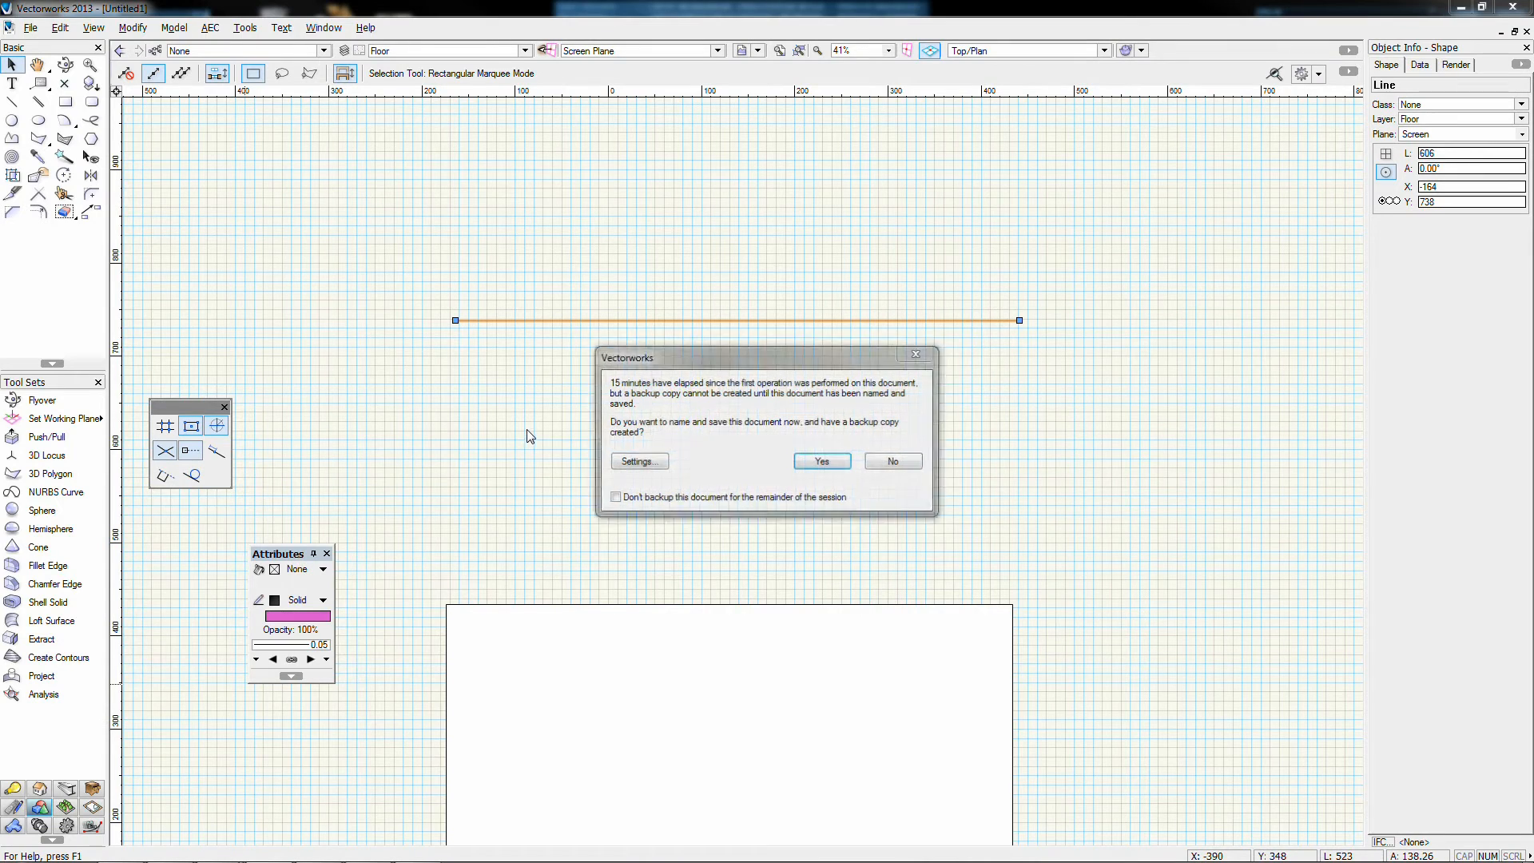
{"action": "left_click", "coordinate": [892, 460]}
Step: Give the pink line a 1.40 line thickness
{"action": "left_click", "coordinate": [650, 380]}
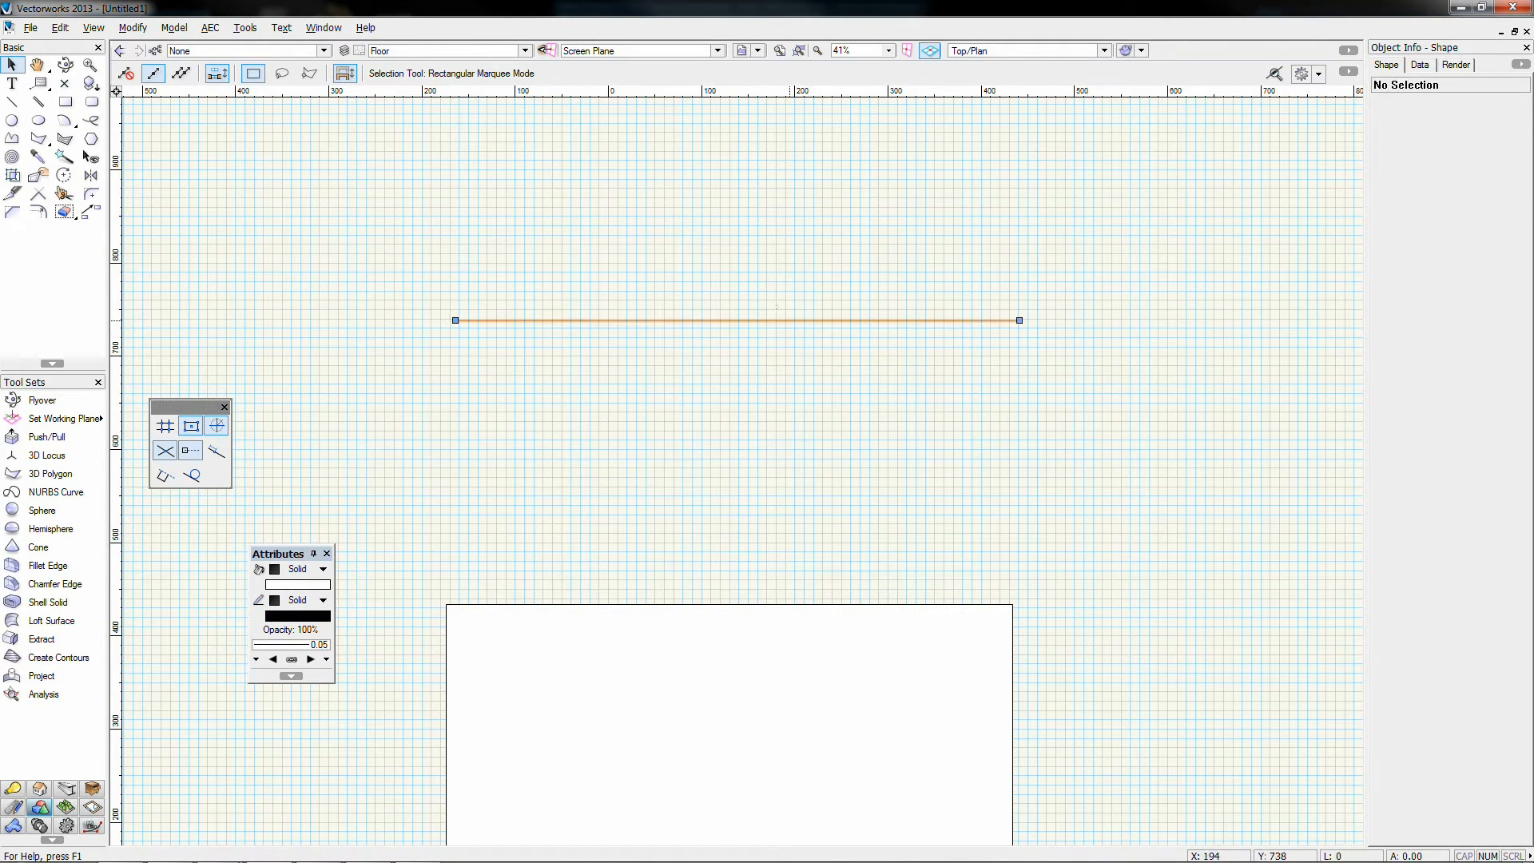
{"action": "left_click", "coordinate": [776, 308]}
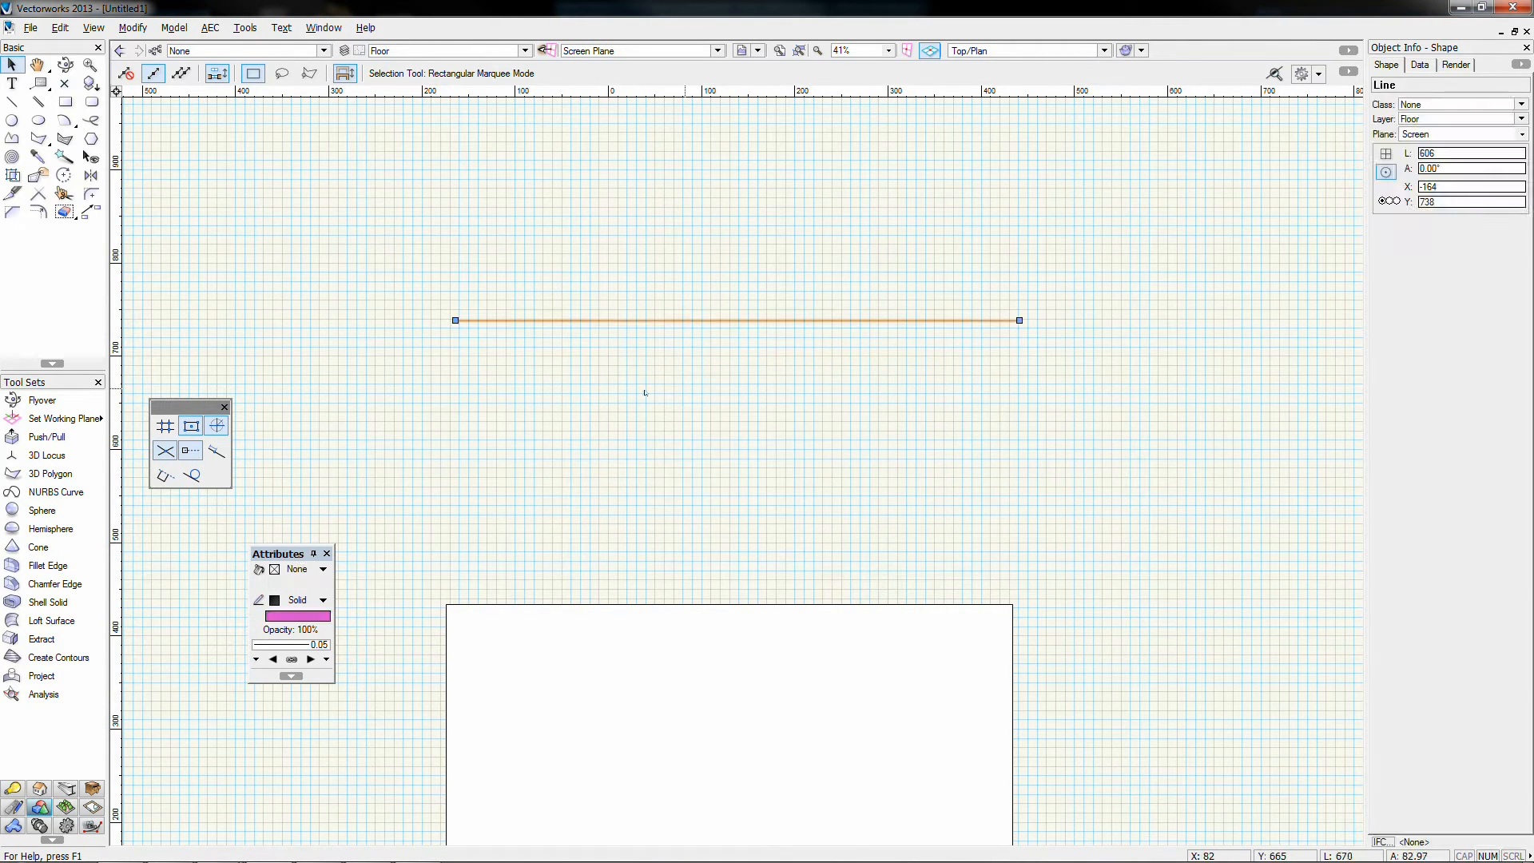
{"action": "left_click", "coordinate": [279, 645]}
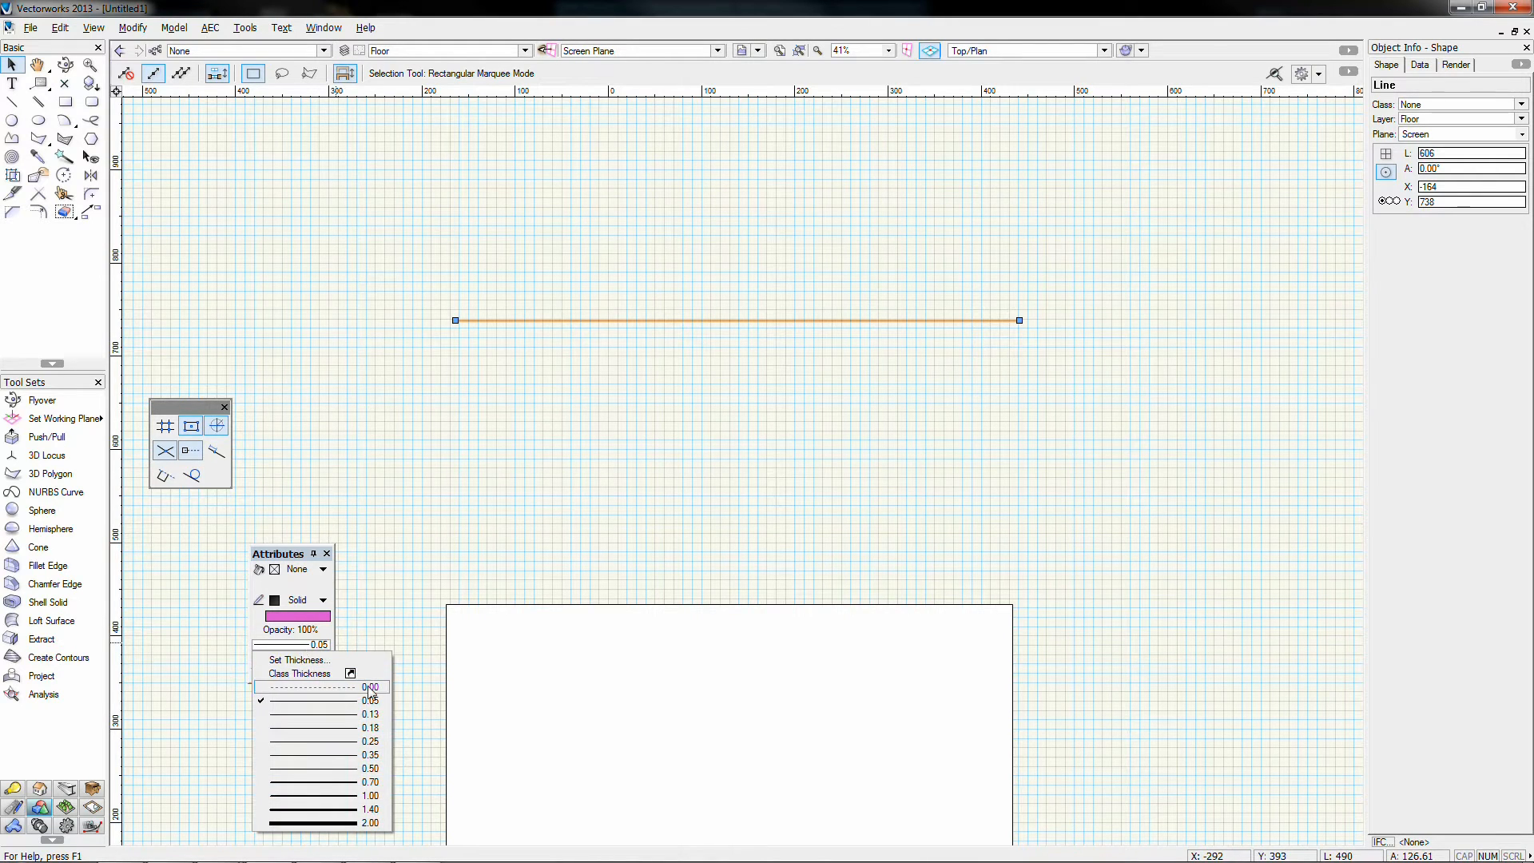
{"action": "left_click", "coordinate": [298, 660]}
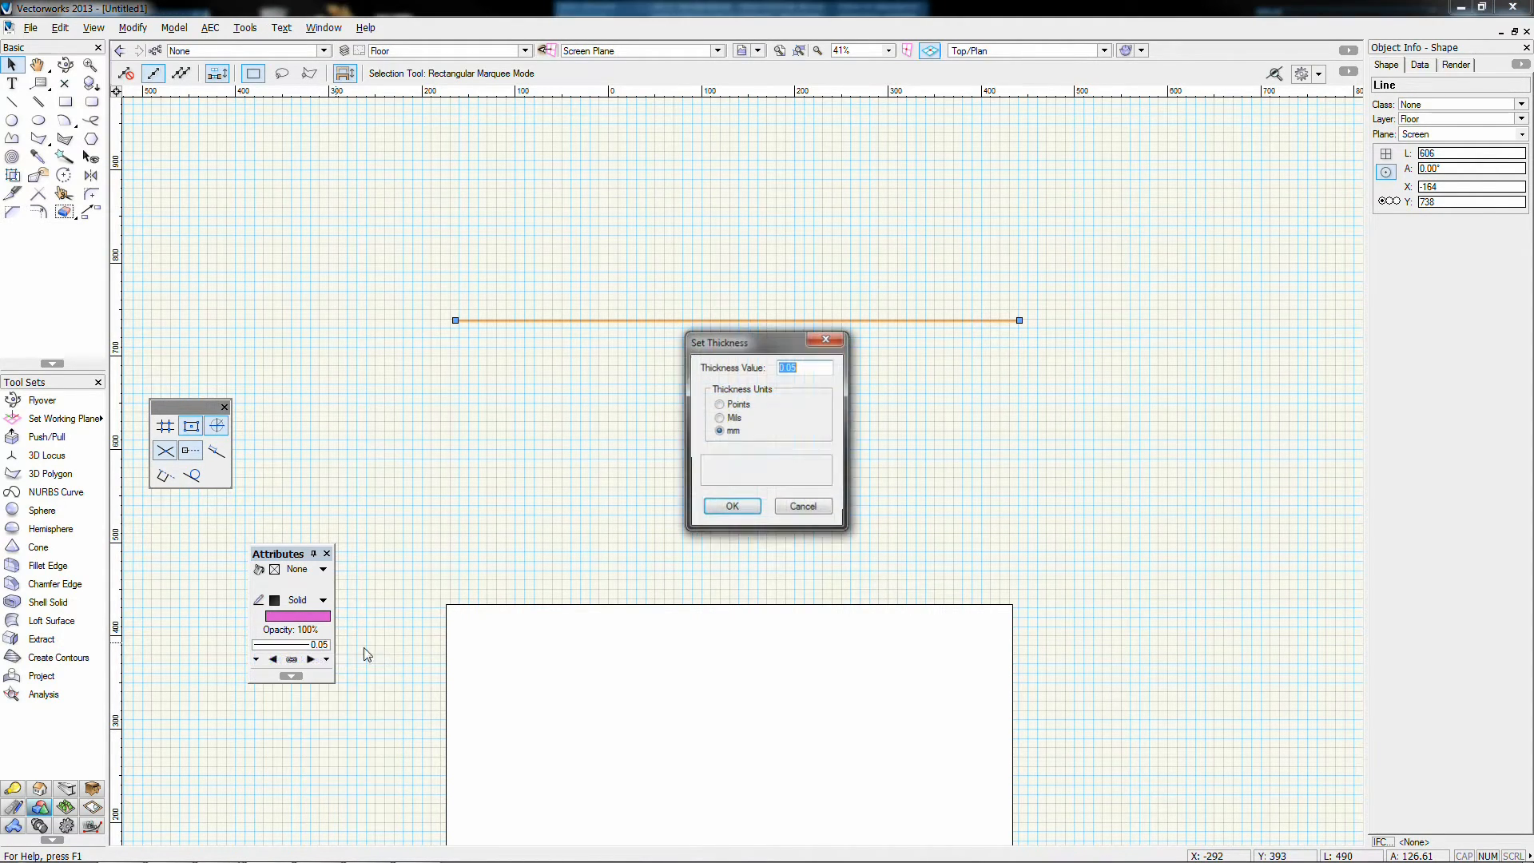
{"action": "left_click", "coordinate": [802, 506]}
{"action": "left_click", "coordinate": [318, 647]}
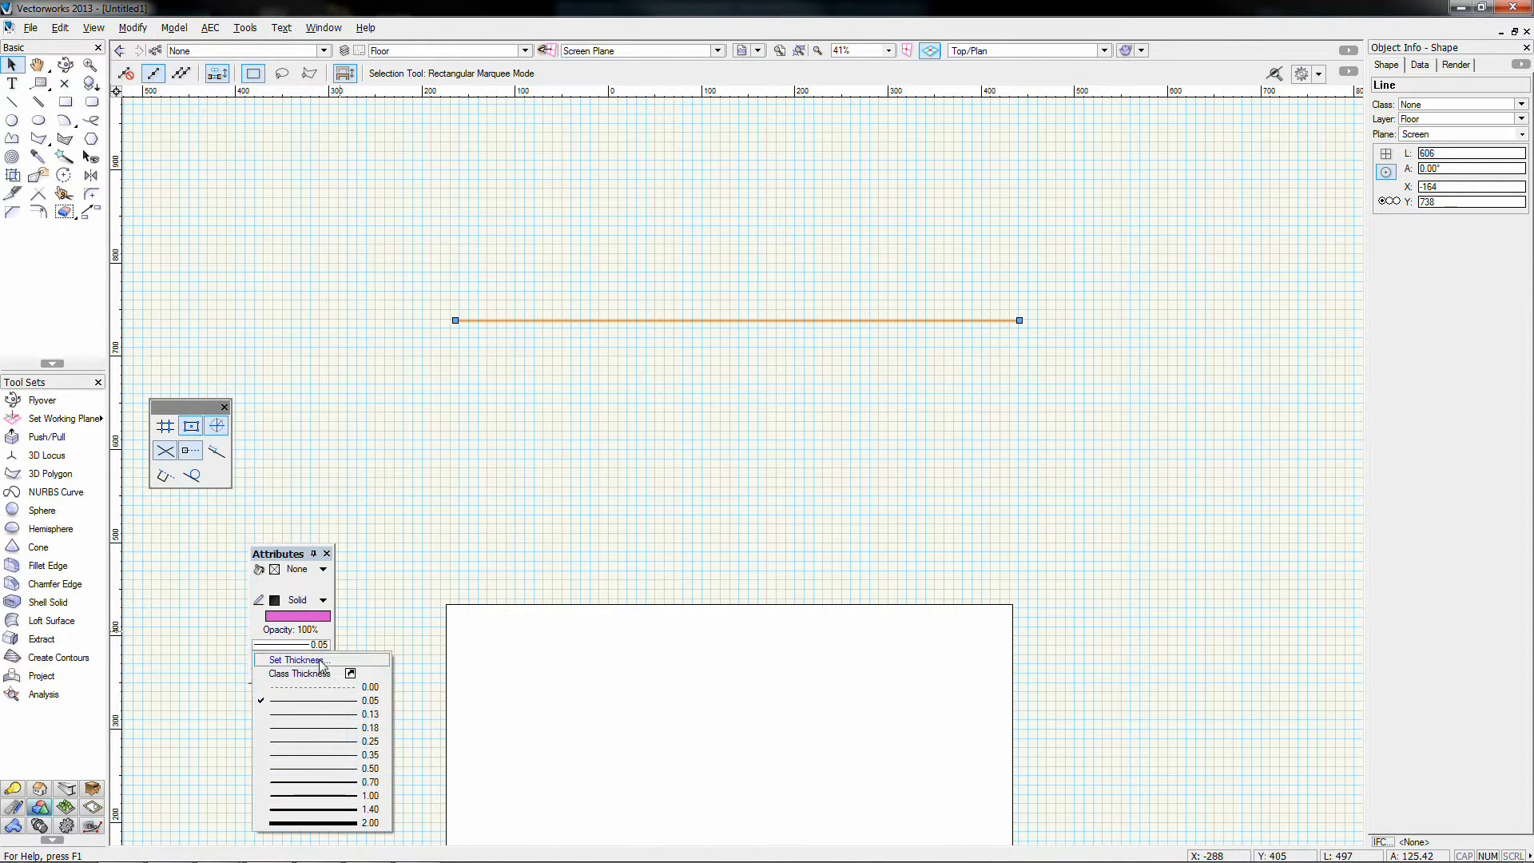
{"action": "left_click", "coordinate": [338, 810]}
{"action": "left_click", "coordinate": [502, 438]}
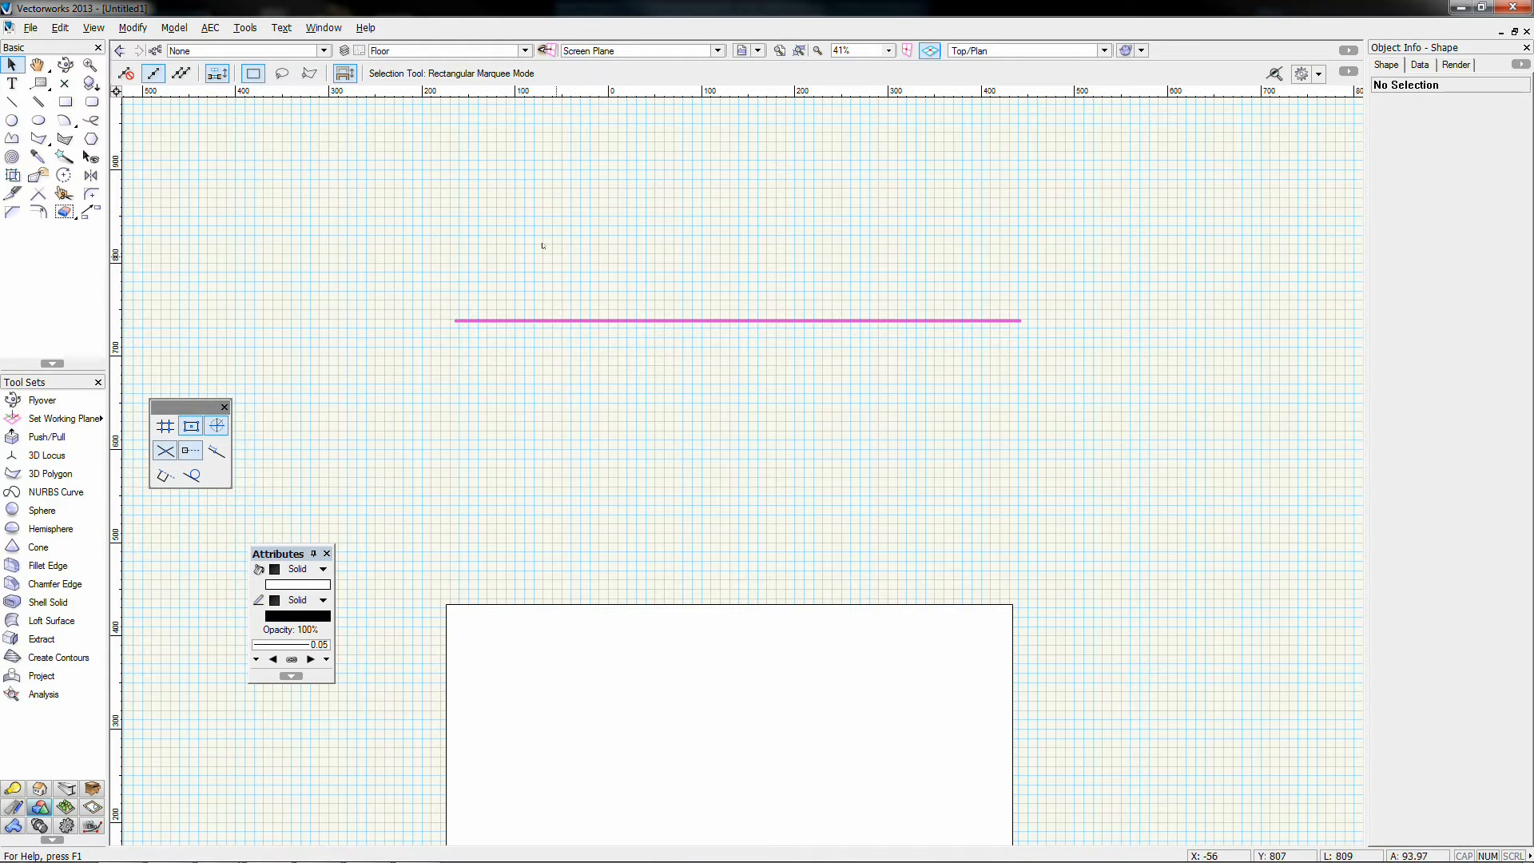
{"action": "left_click", "coordinate": [513, 320]}
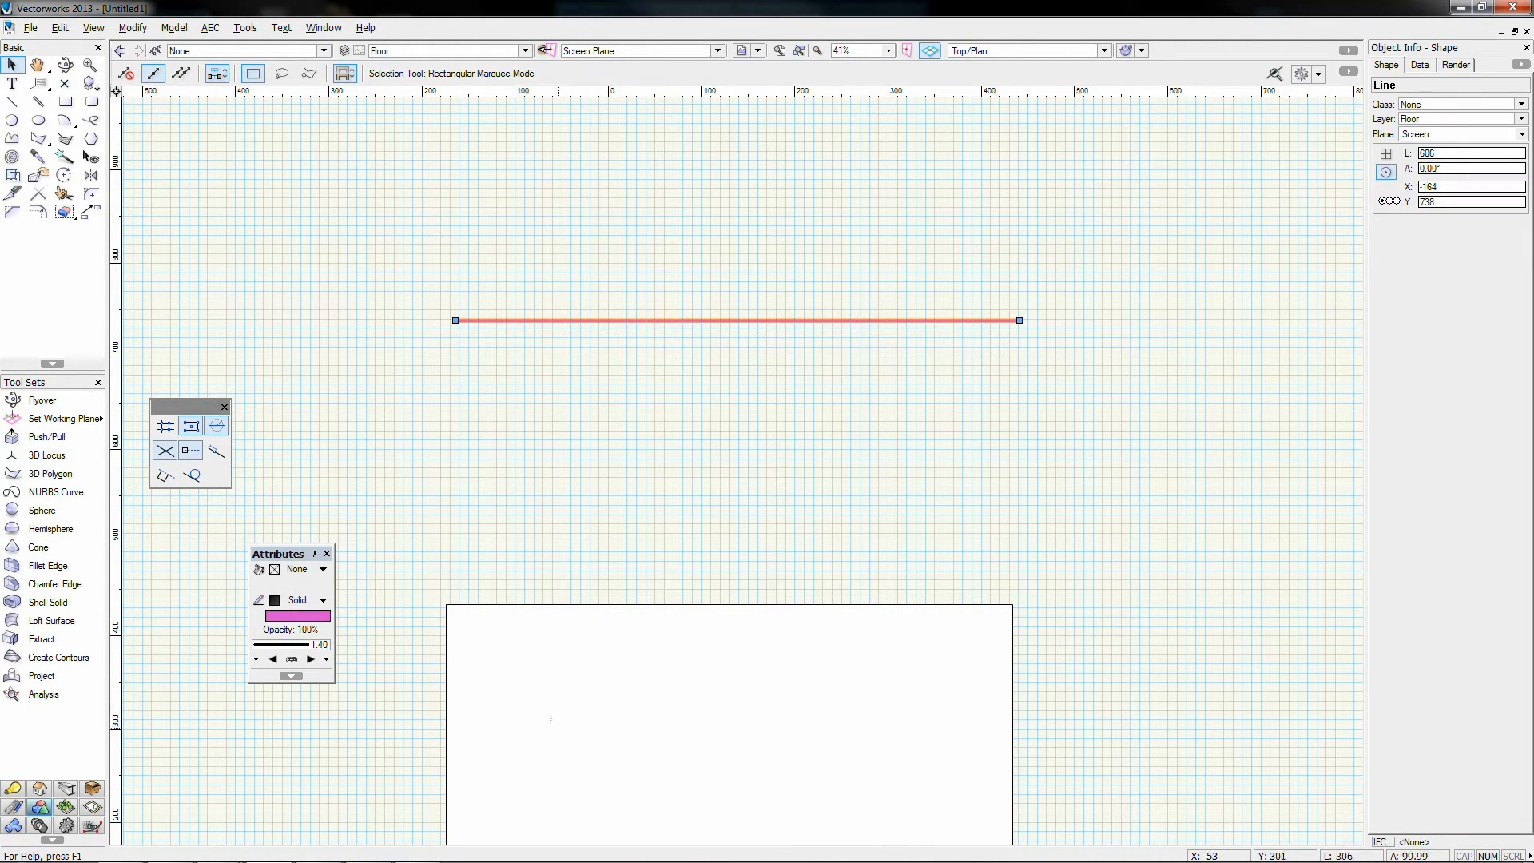
Step: Add an arrowhead marker to the pink line's end
{"action": "scroll", "coordinate": [969, 328], "scroll_direction": "up", "scroll_amount": 5}
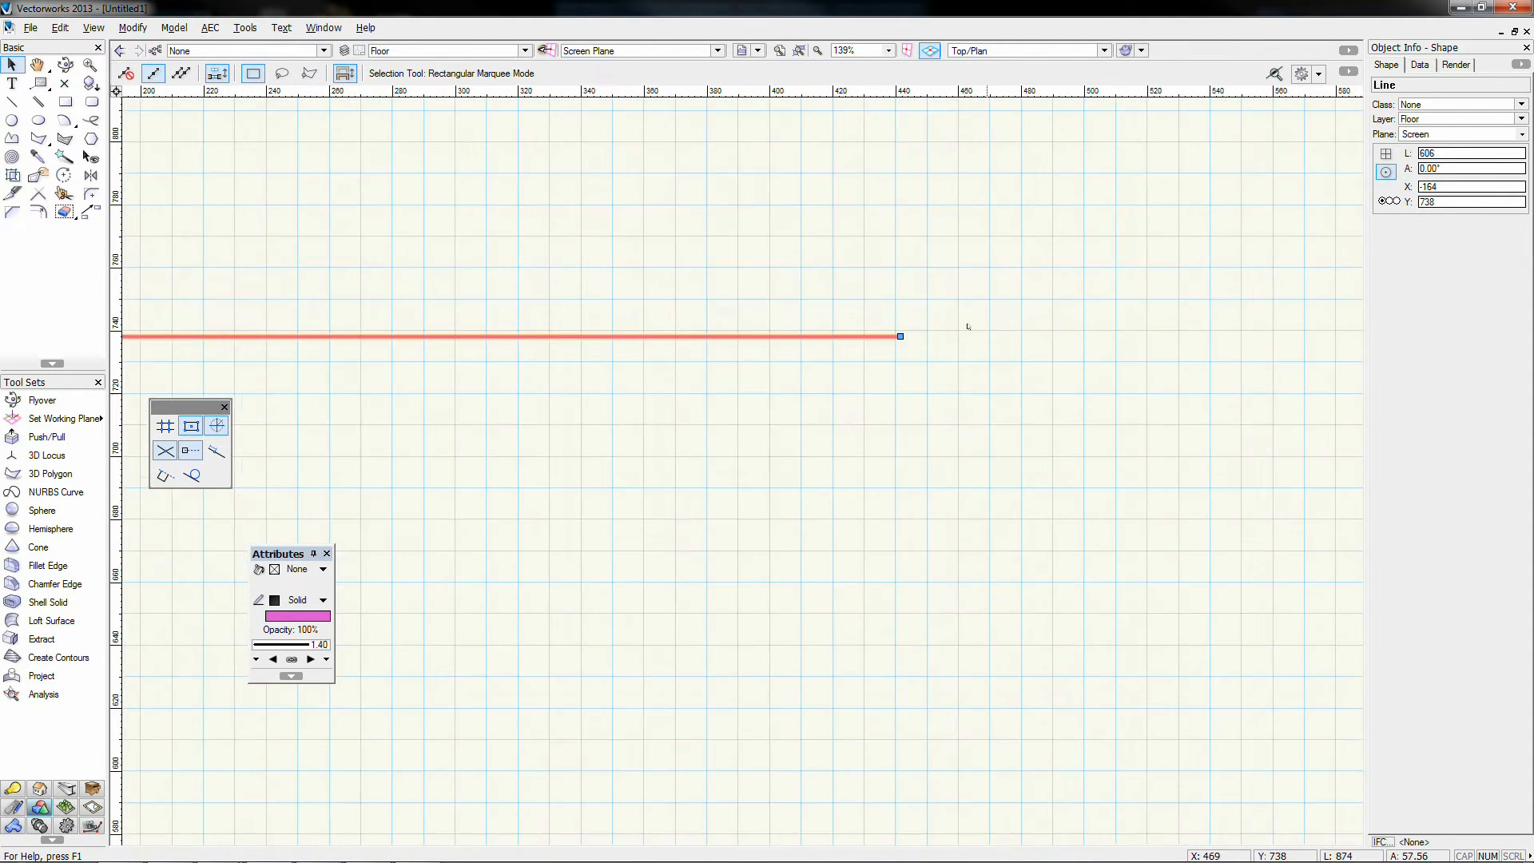
{"action": "left_click", "coordinate": [876, 305]}
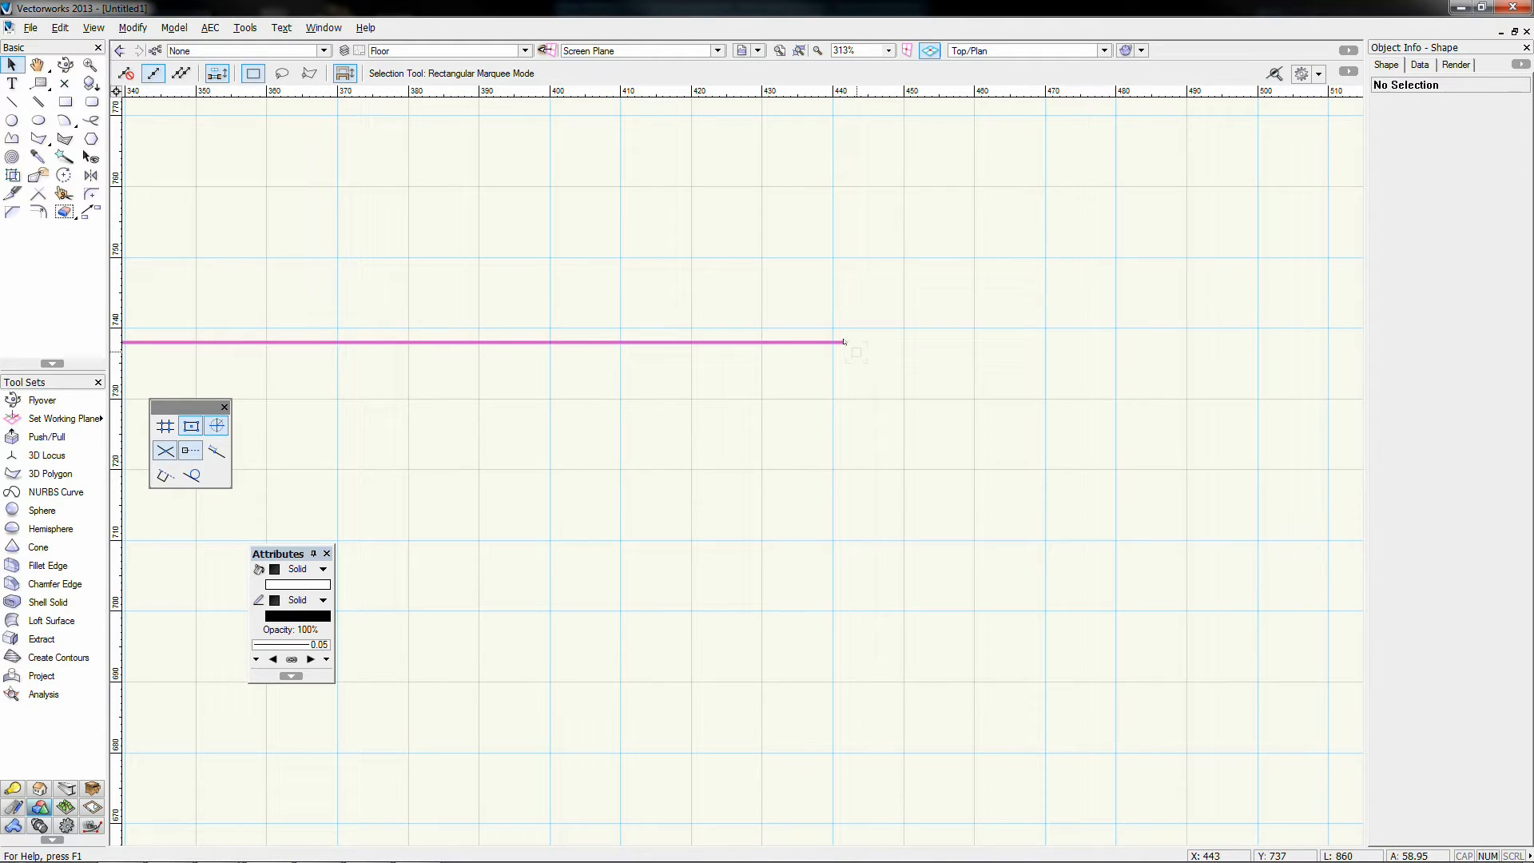
{"action": "left_click", "coordinate": [311, 660]}
{"action": "scroll", "coordinate": [839, 351], "scroll_direction": "up", "scroll_amount": 8}
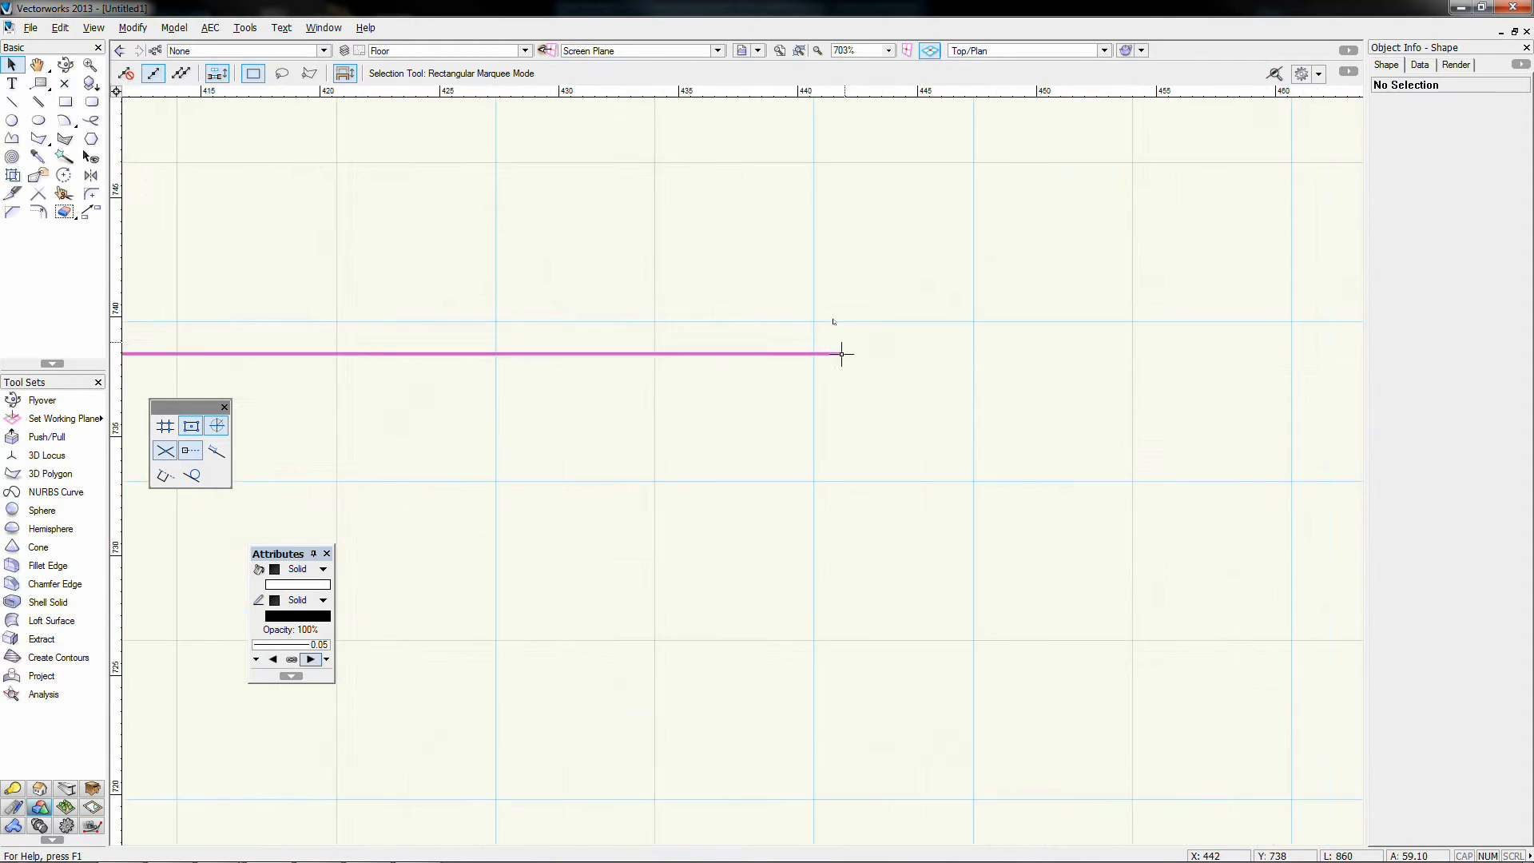
{"action": "scroll", "coordinate": [803, 399], "scroll_direction": "up", "scroll_amount": 2}
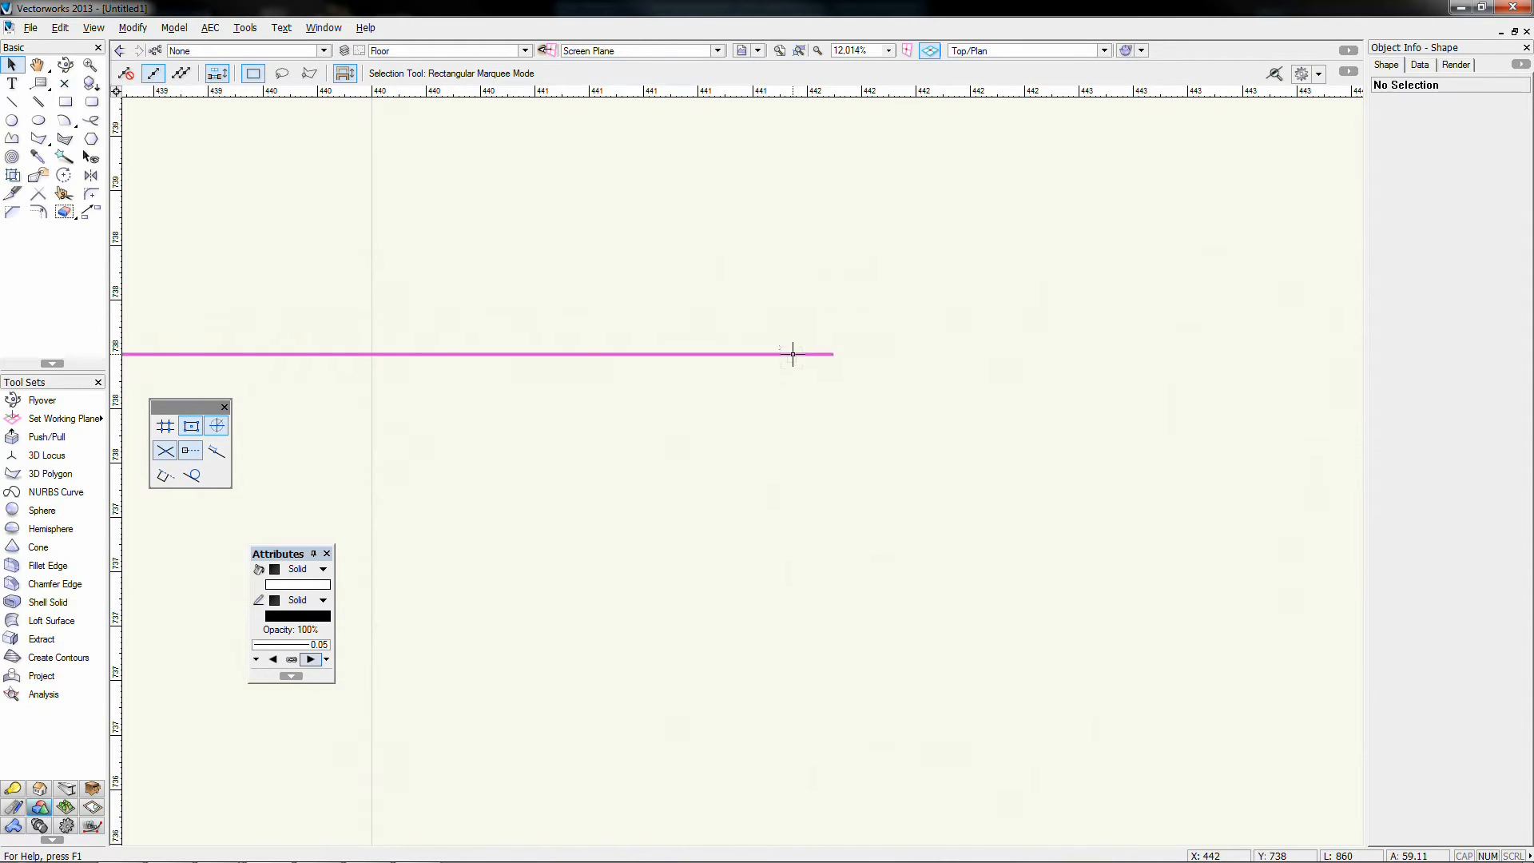
{"action": "left_click", "coordinate": [794, 352]}
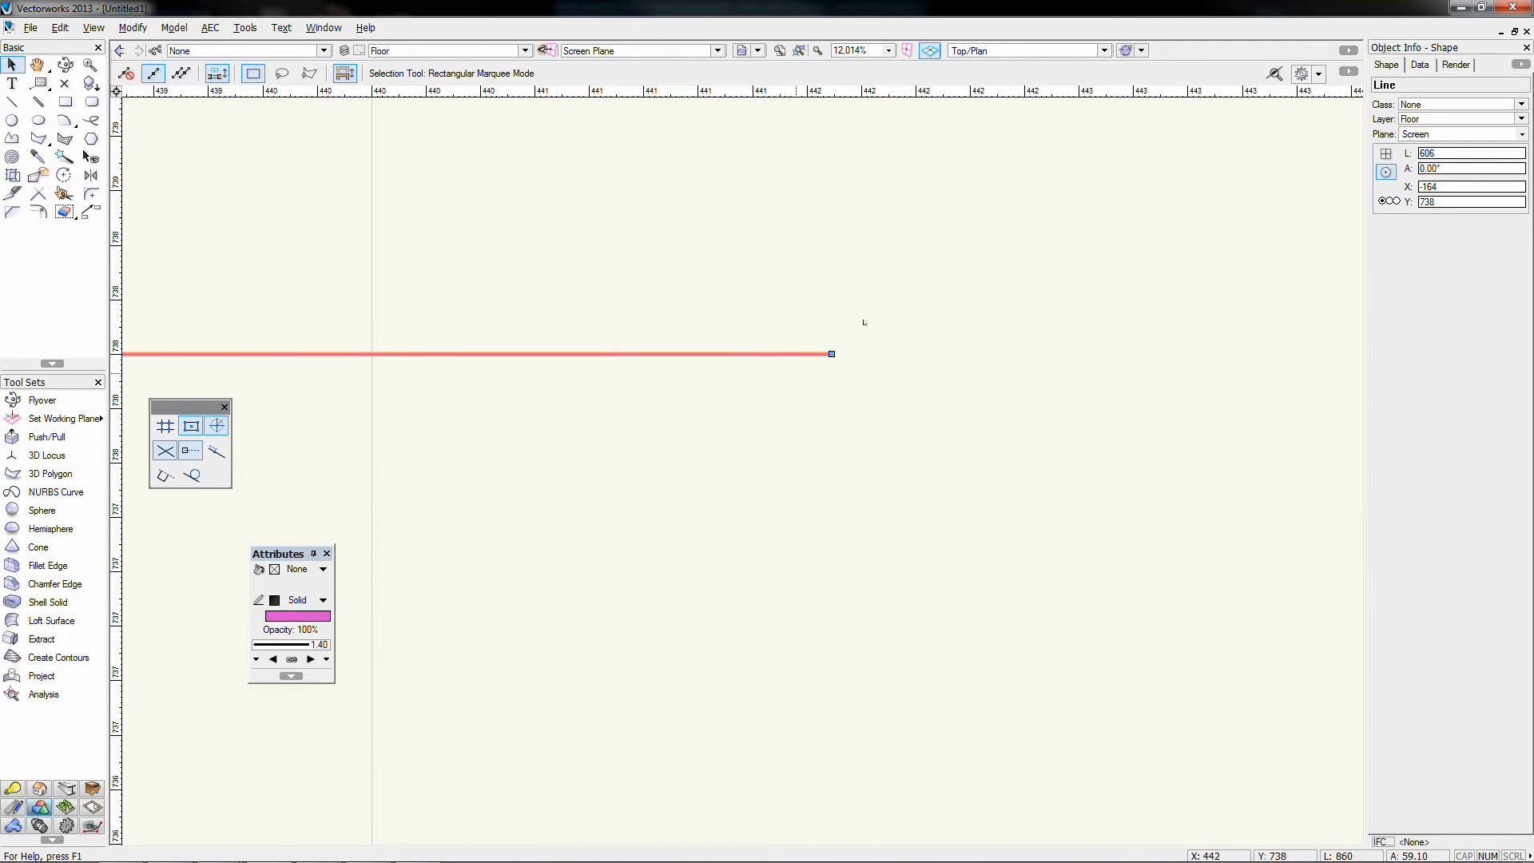
{"action": "scroll", "coordinate": [622, 540], "scroll_direction": "down", "scroll_amount": 2}
{"action": "left_click", "coordinate": [311, 659]}
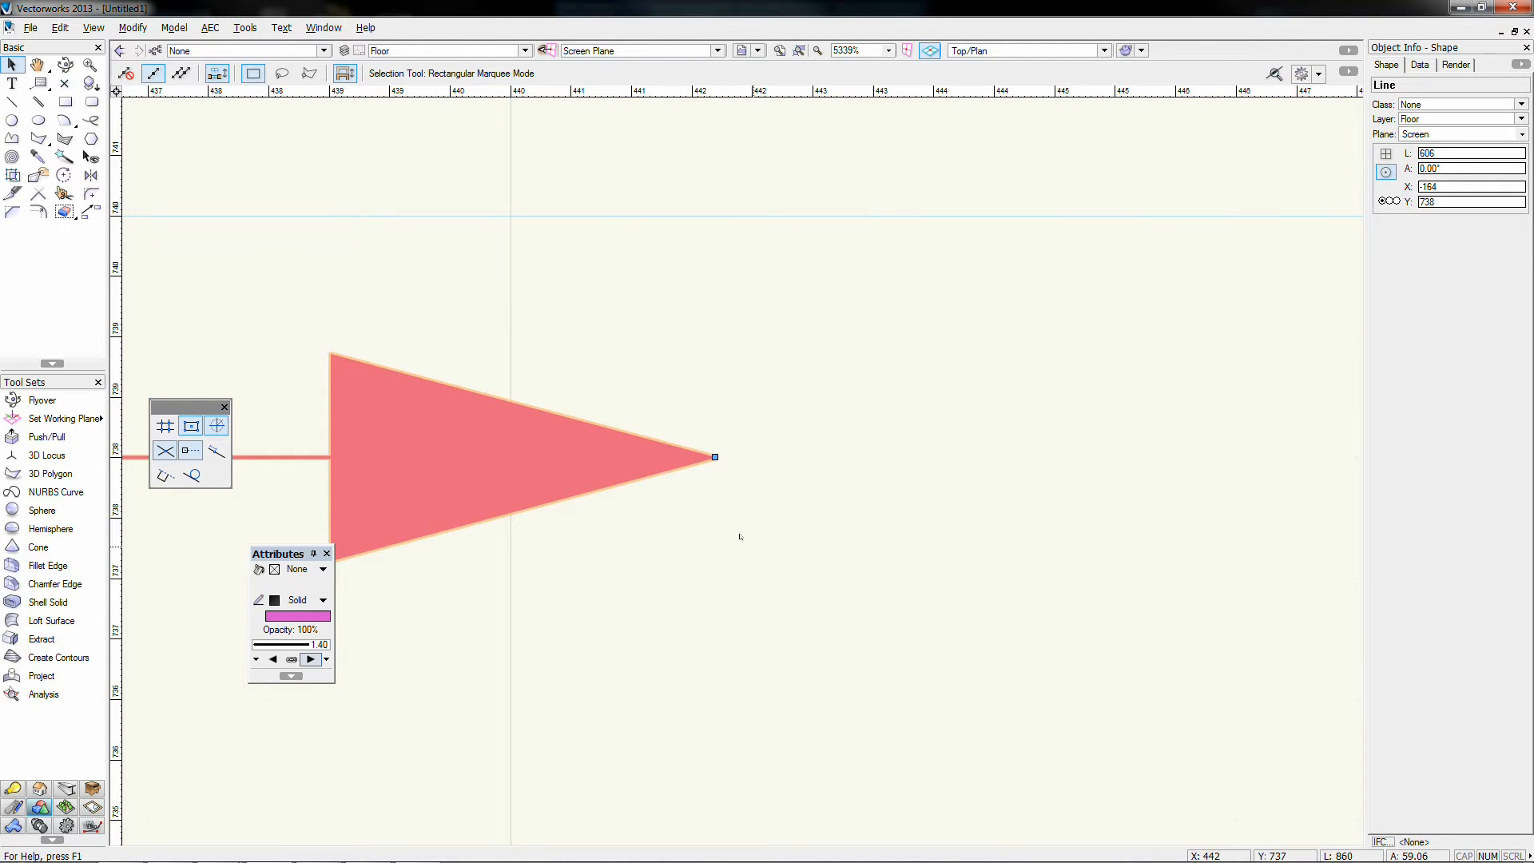
{"action": "scroll", "coordinate": [740, 536], "scroll_direction": "down", "scroll_amount": 4}
{"action": "scroll", "coordinate": [651, 615], "scroll_direction": "down", "scroll_amount": 1}
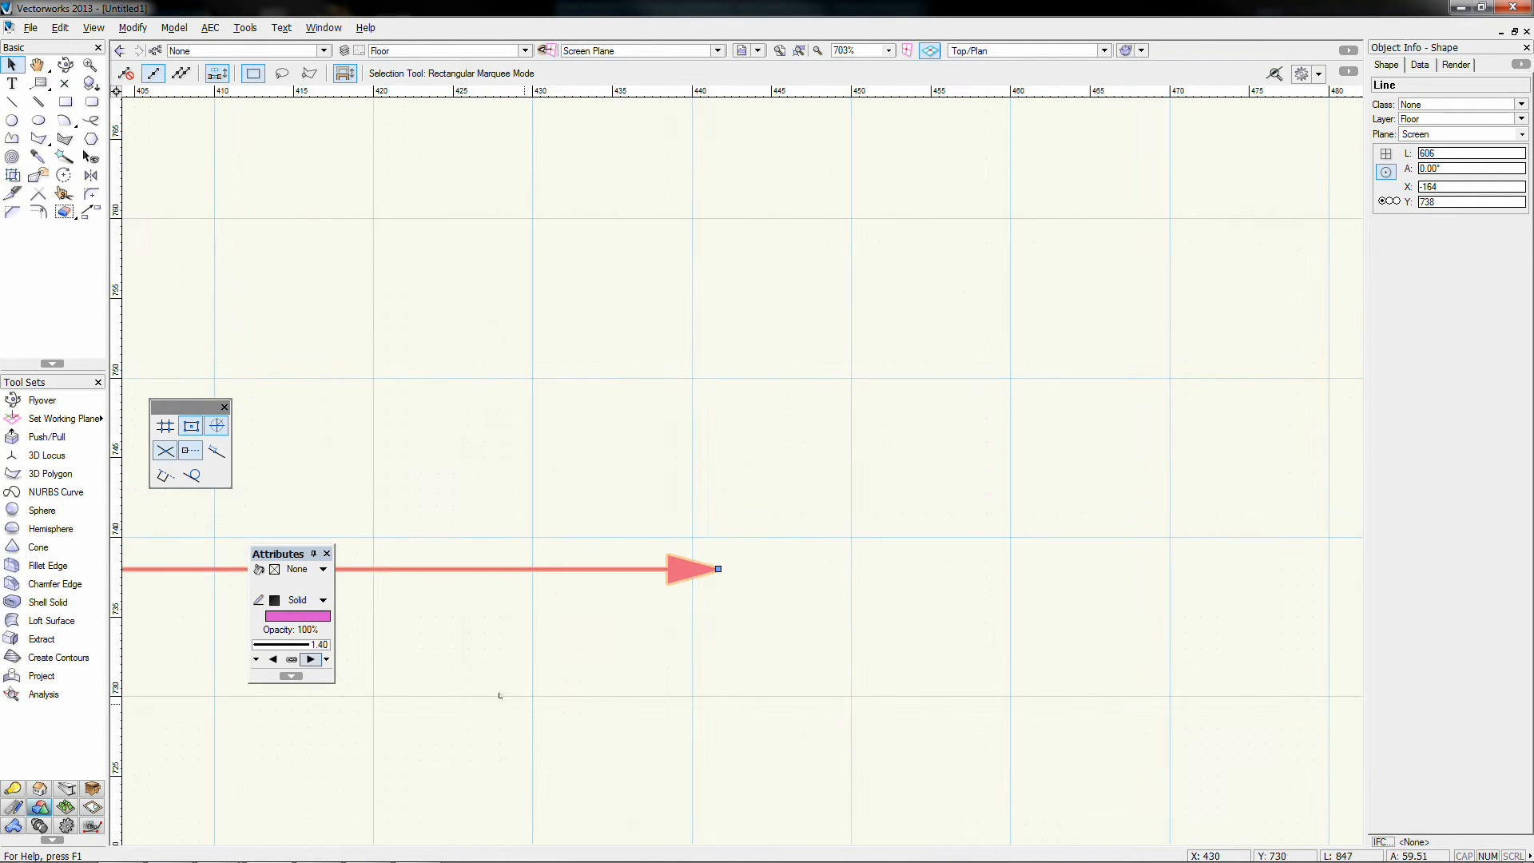
Step: Change the end marker to a loop and close Edit Marker List unchanged
{"action": "left_click", "coordinate": [326, 660]}
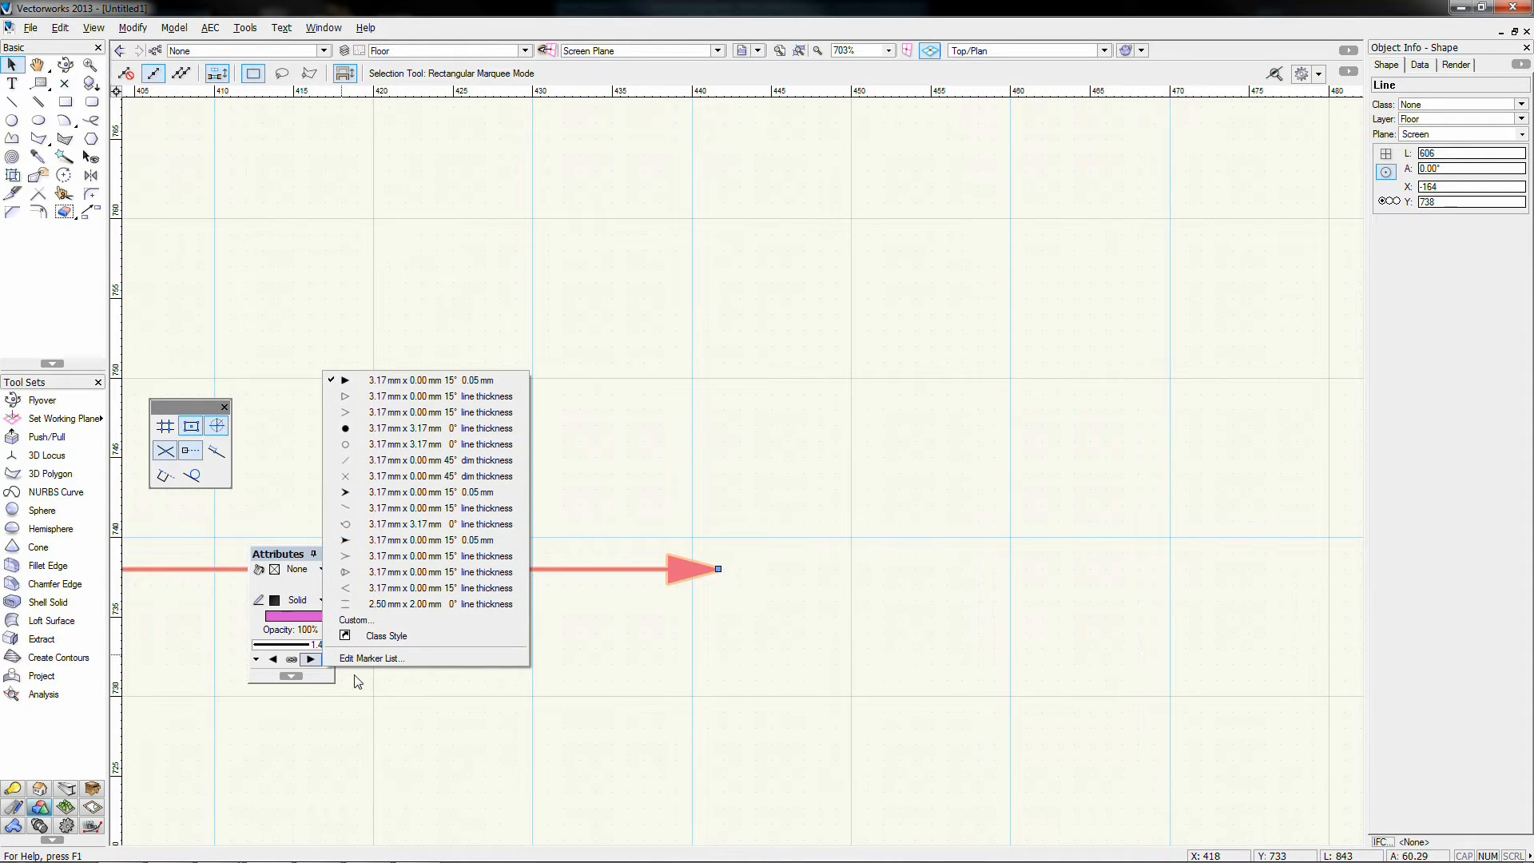
{"action": "left_click", "coordinate": [343, 522]}
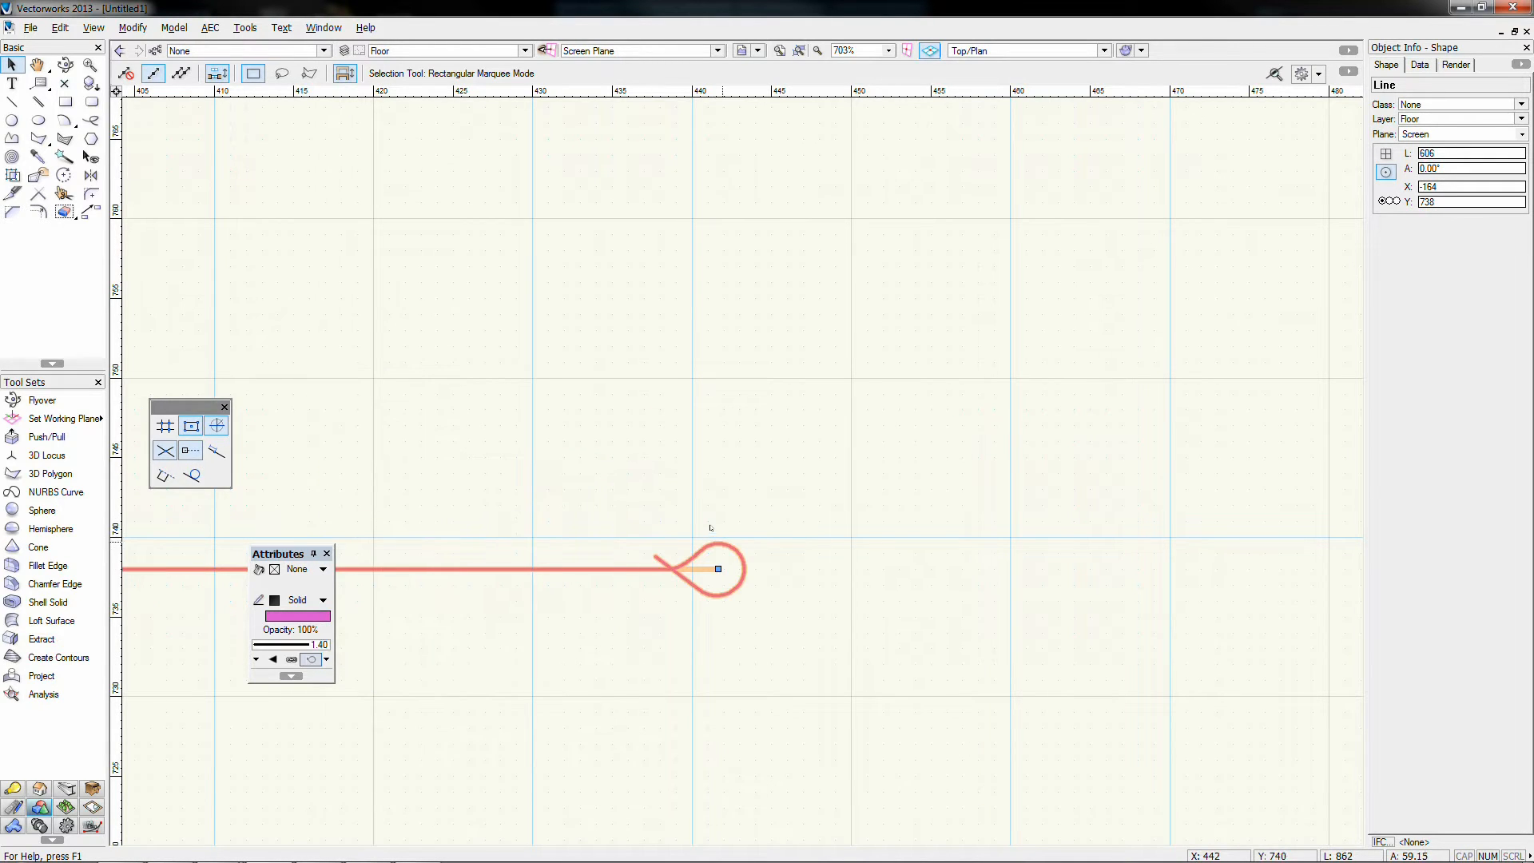
{"action": "left_click", "coordinate": [329, 665]}
{"action": "left_click", "coordinate": [330, 661]}
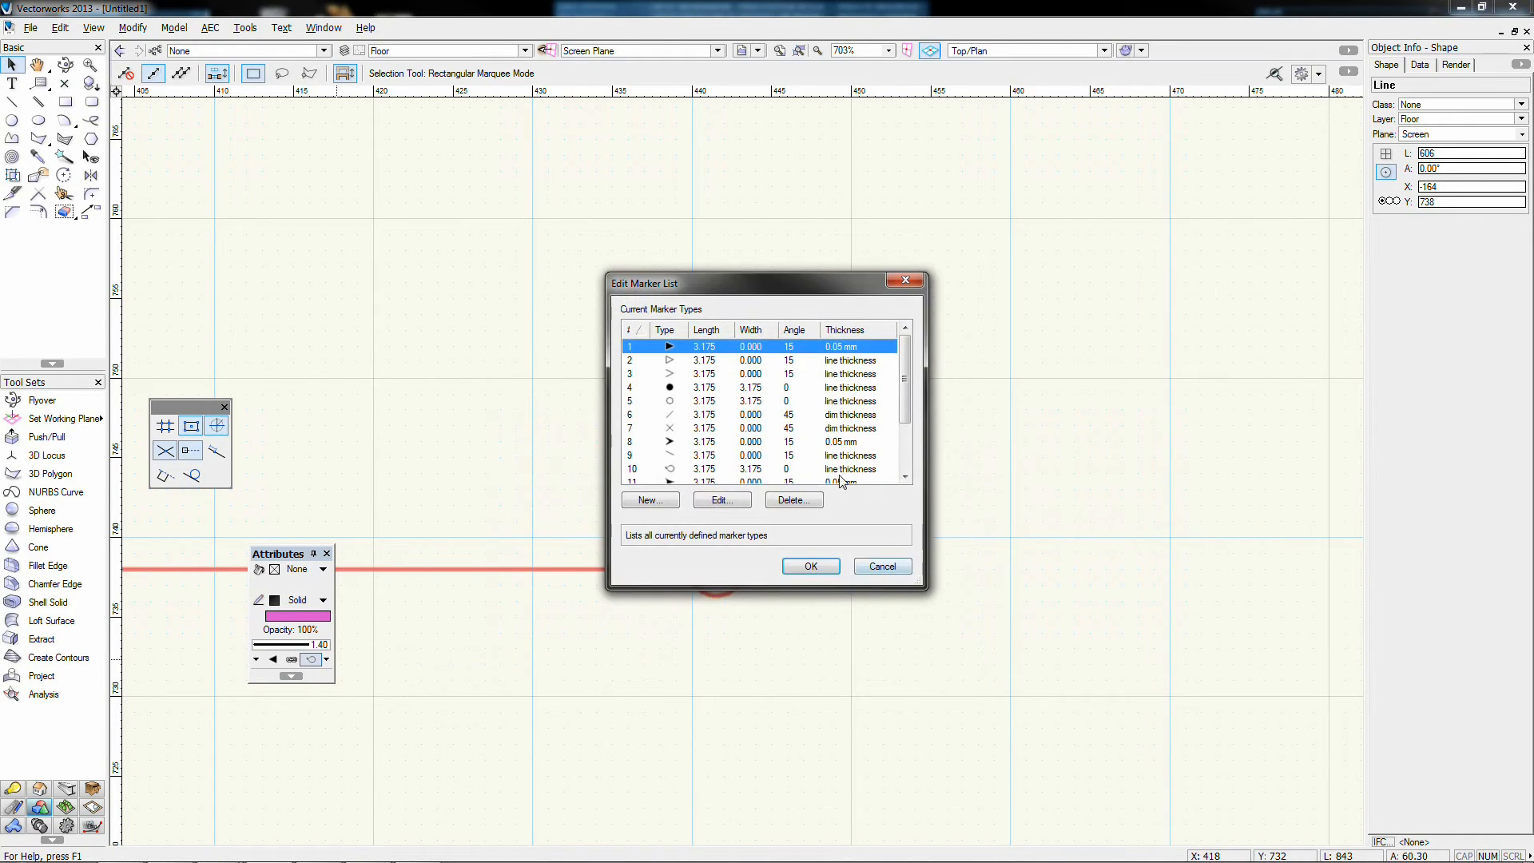
{"action": "scroll", "coordinate": [807, 425], "scroll_direction": "down", "scroll_amount": 1}
{"action": "scroll", "coordinate": [806, 425], "scroll_direction": "down", "scroll_amount": 1}
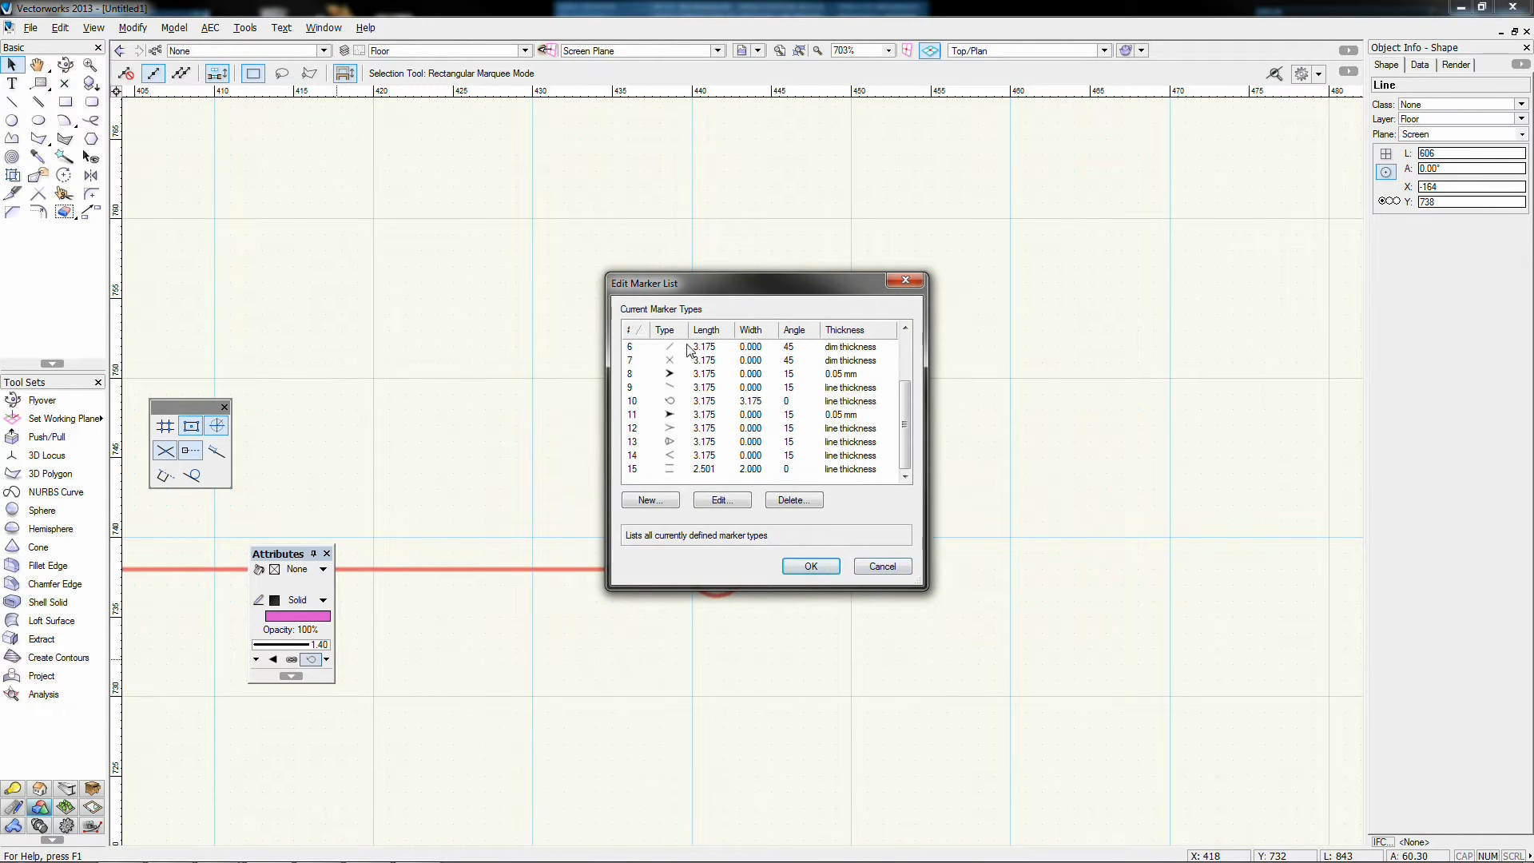
{"action": "left_click", "coordinate": [882, 565]}
{"action": "scroll", "coordinate": [871, 560], "scroll_direction": "down", "scroll_amount": 7}
{"action": "left_click", "coordinate": [797, 679]}
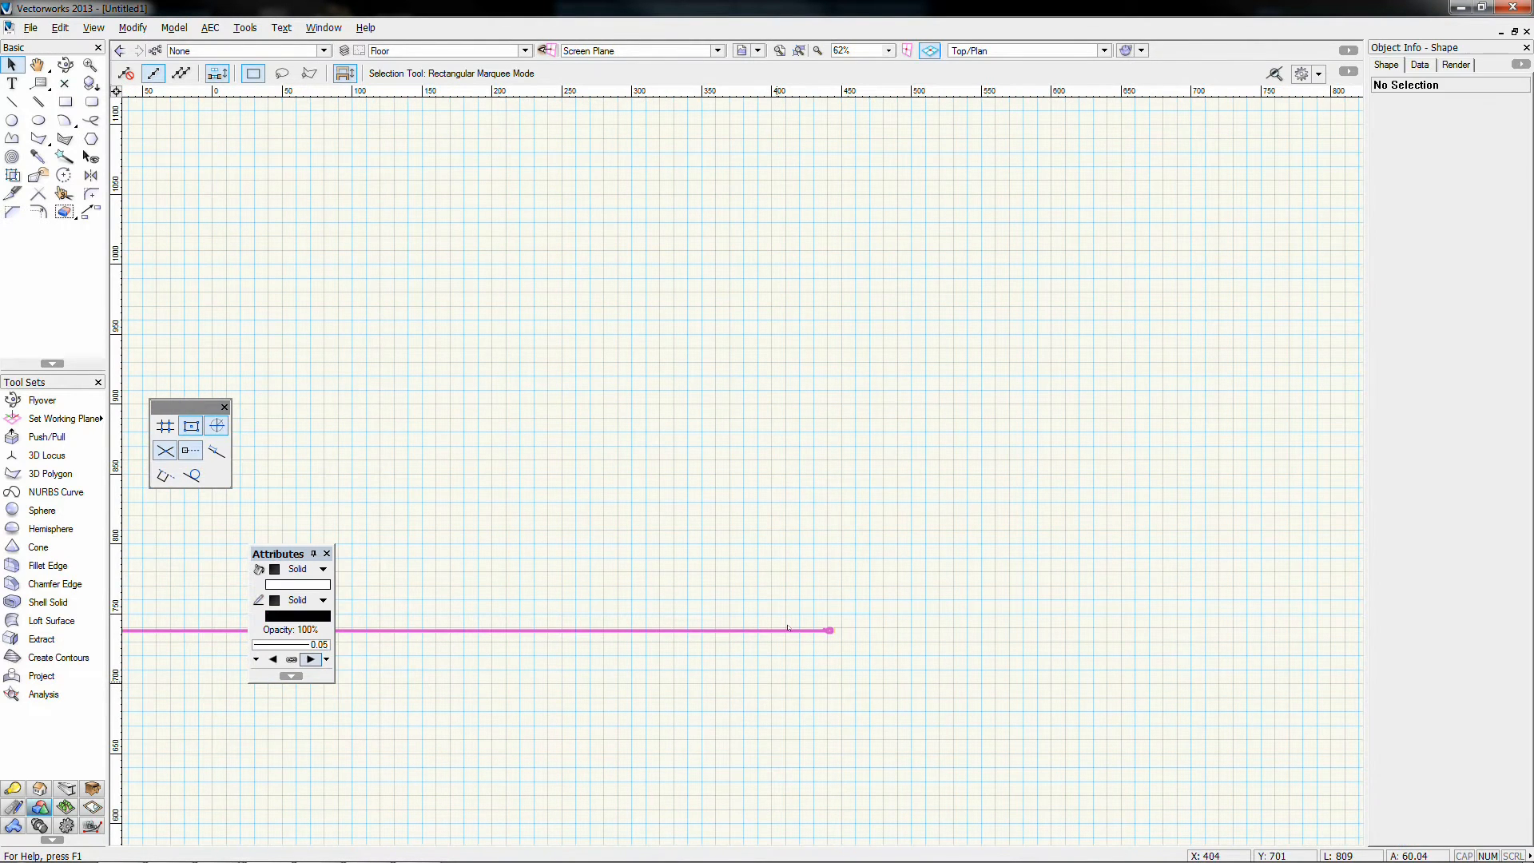
{"action": "scroll", "coordinate": [863, 643], "scroll_direction": "down", "scroll_amount": 4}
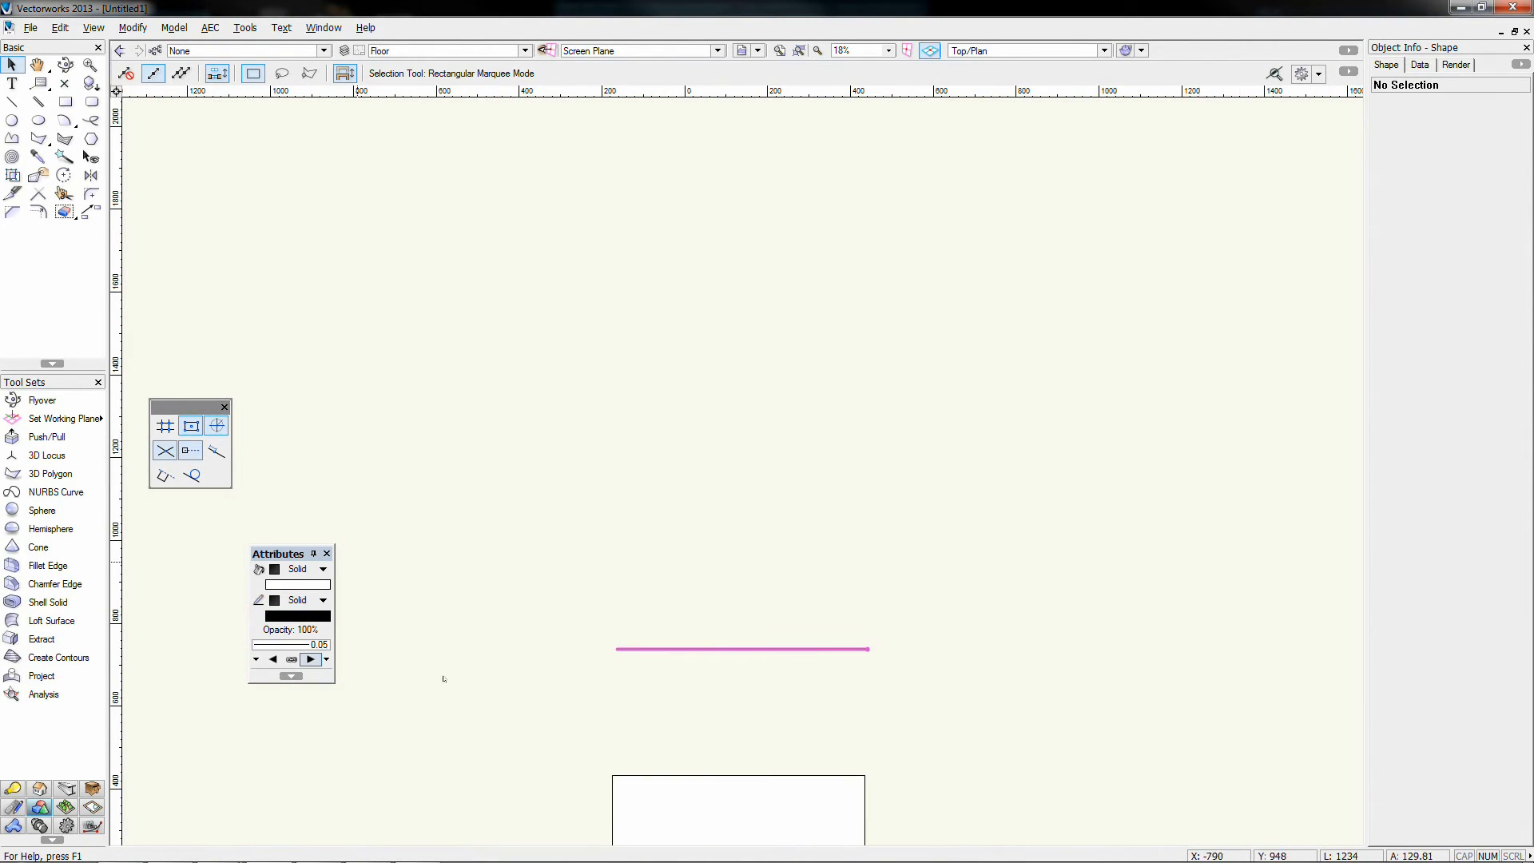
{"action": "middle_click_drag", "start_coordinate": [836, 715], "coordinate": [844, 540]}
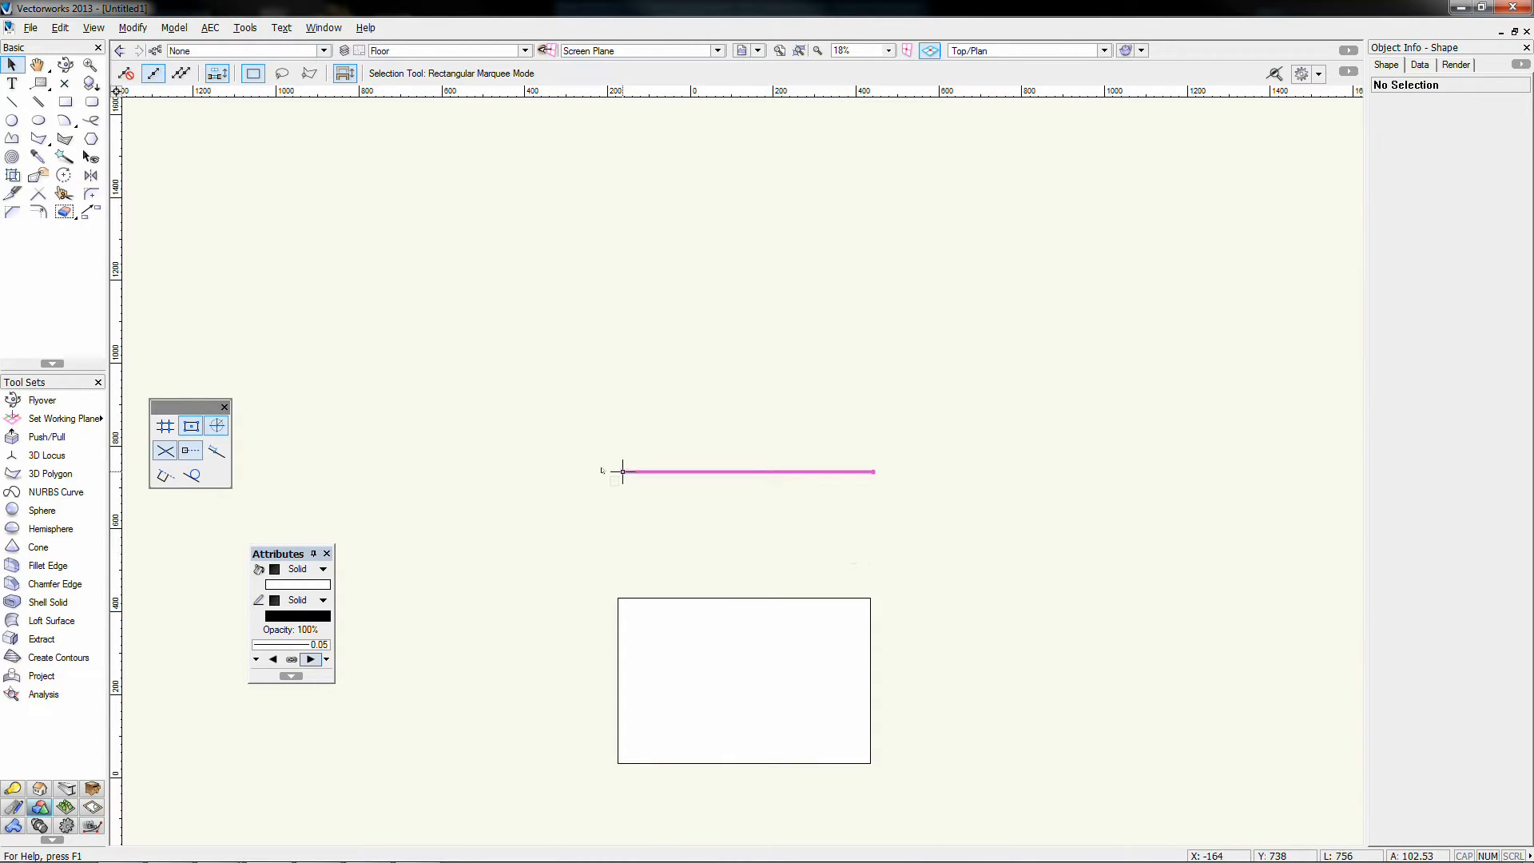
{"action": "left_click", "coordinate": [831, 597]}
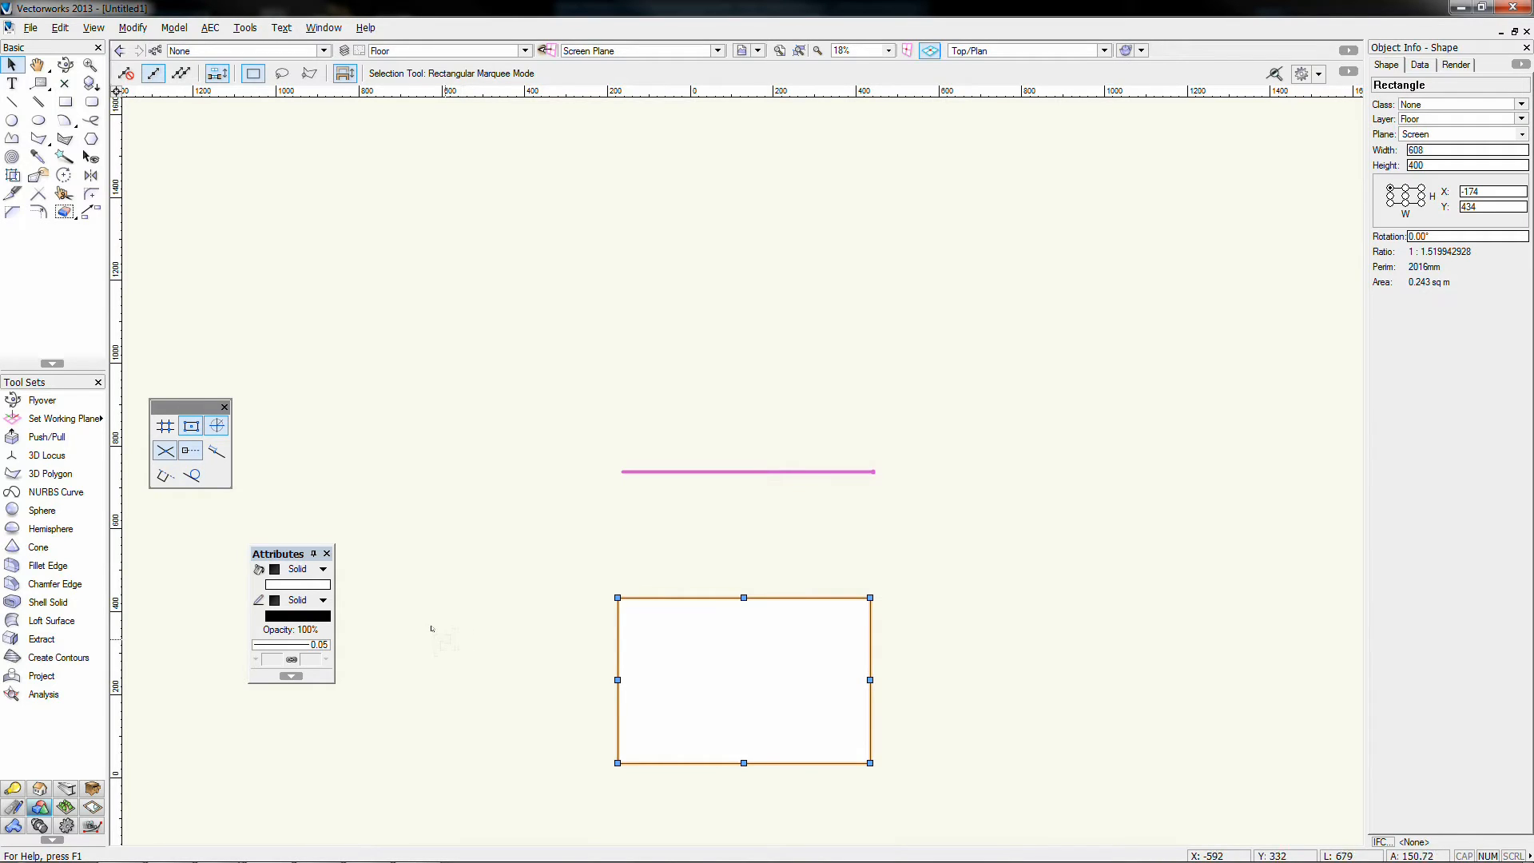
{"action": "left_click", "coordinate": [316, 571]}
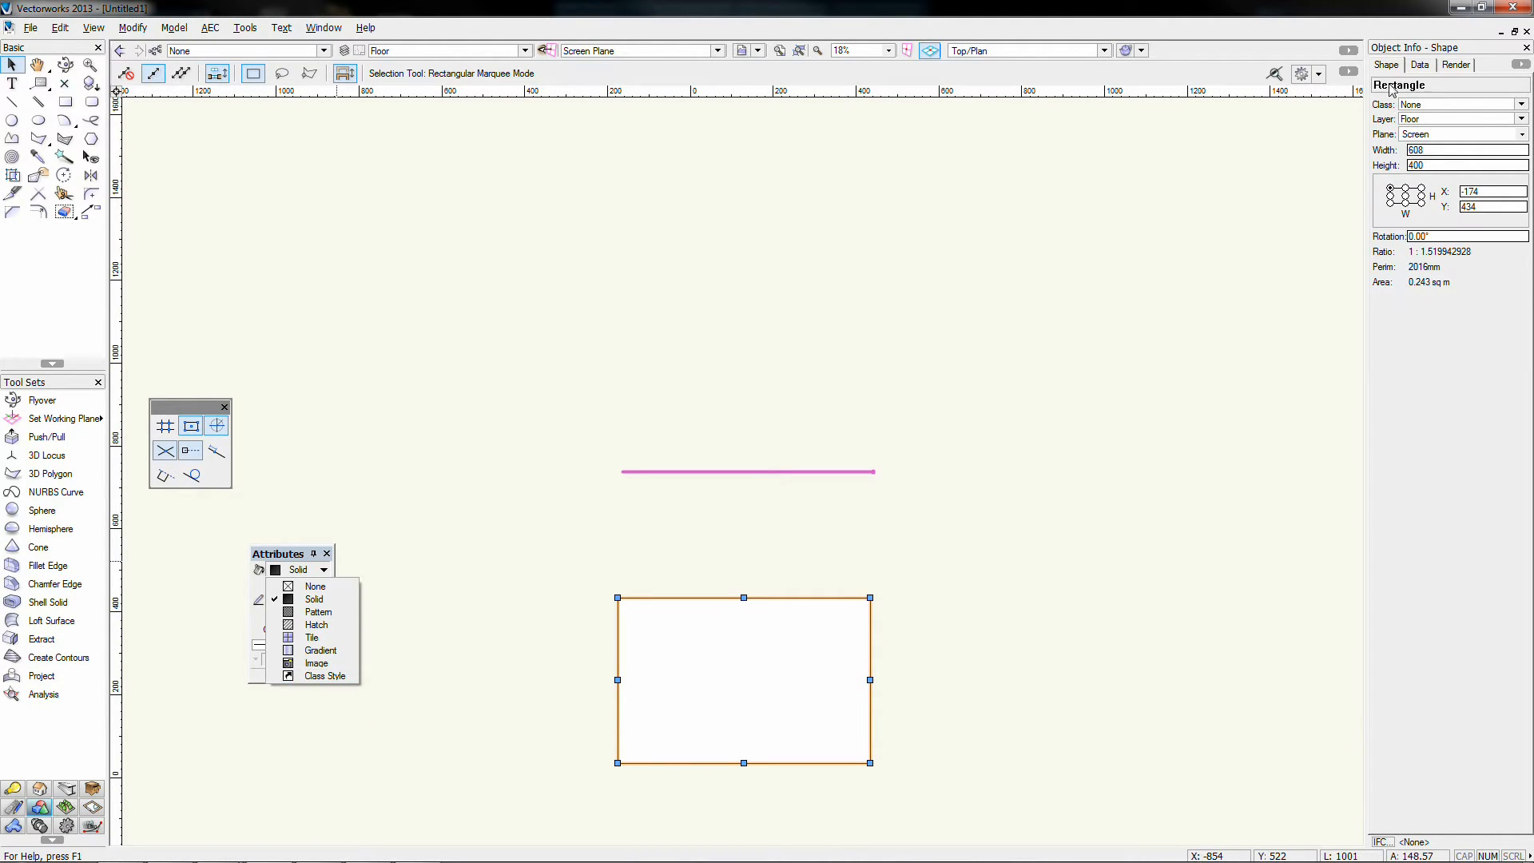
{"action": "left_click", "coordinate": [294, 599]}
{"action": "left_click", "coordinate": [301, 588]}
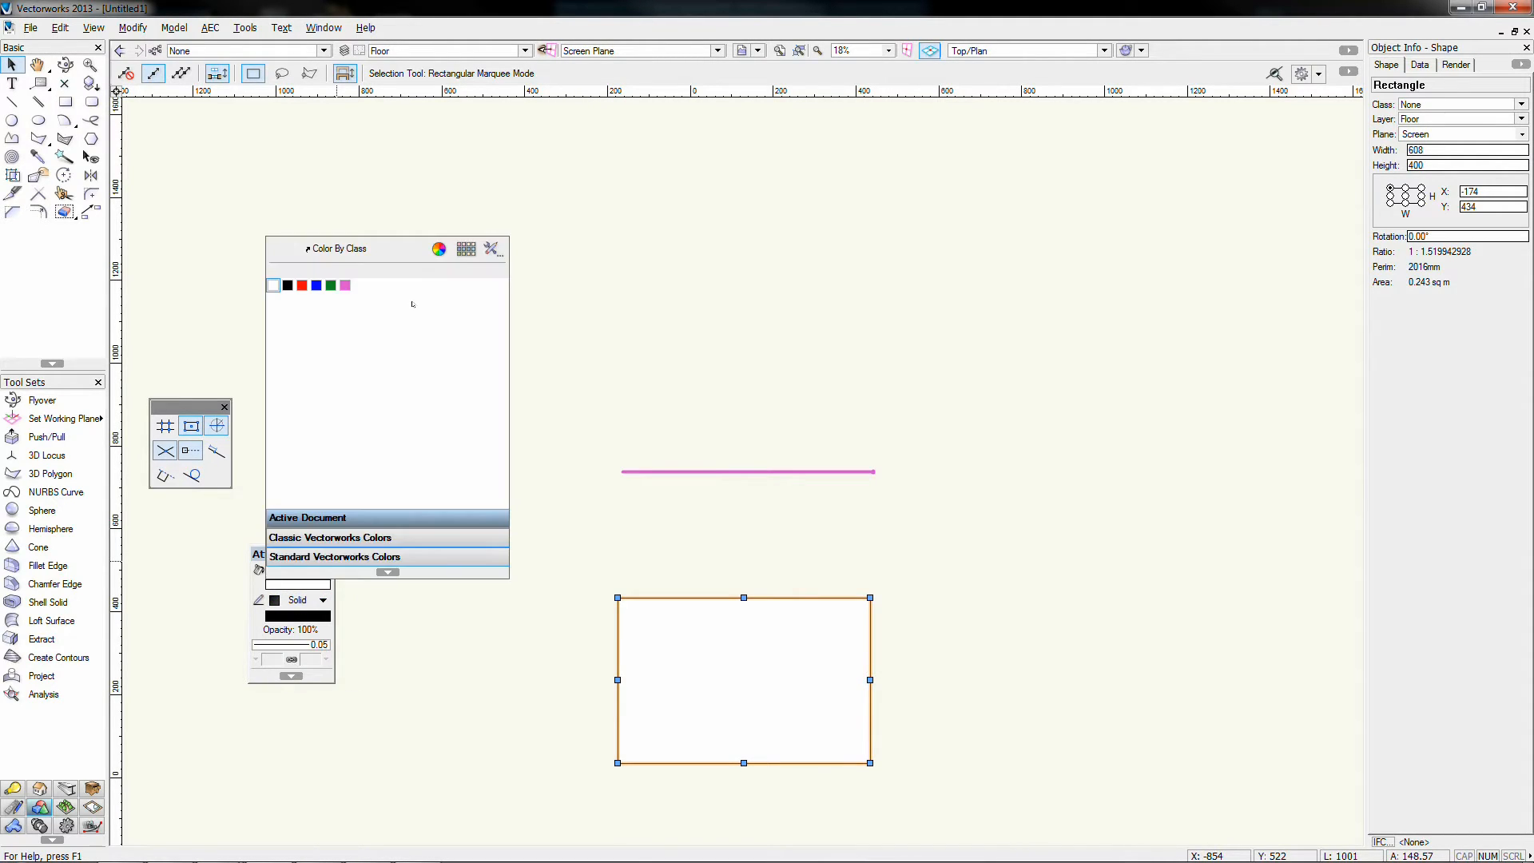
{"action": "left_click", "coordinate": [334, 532]}
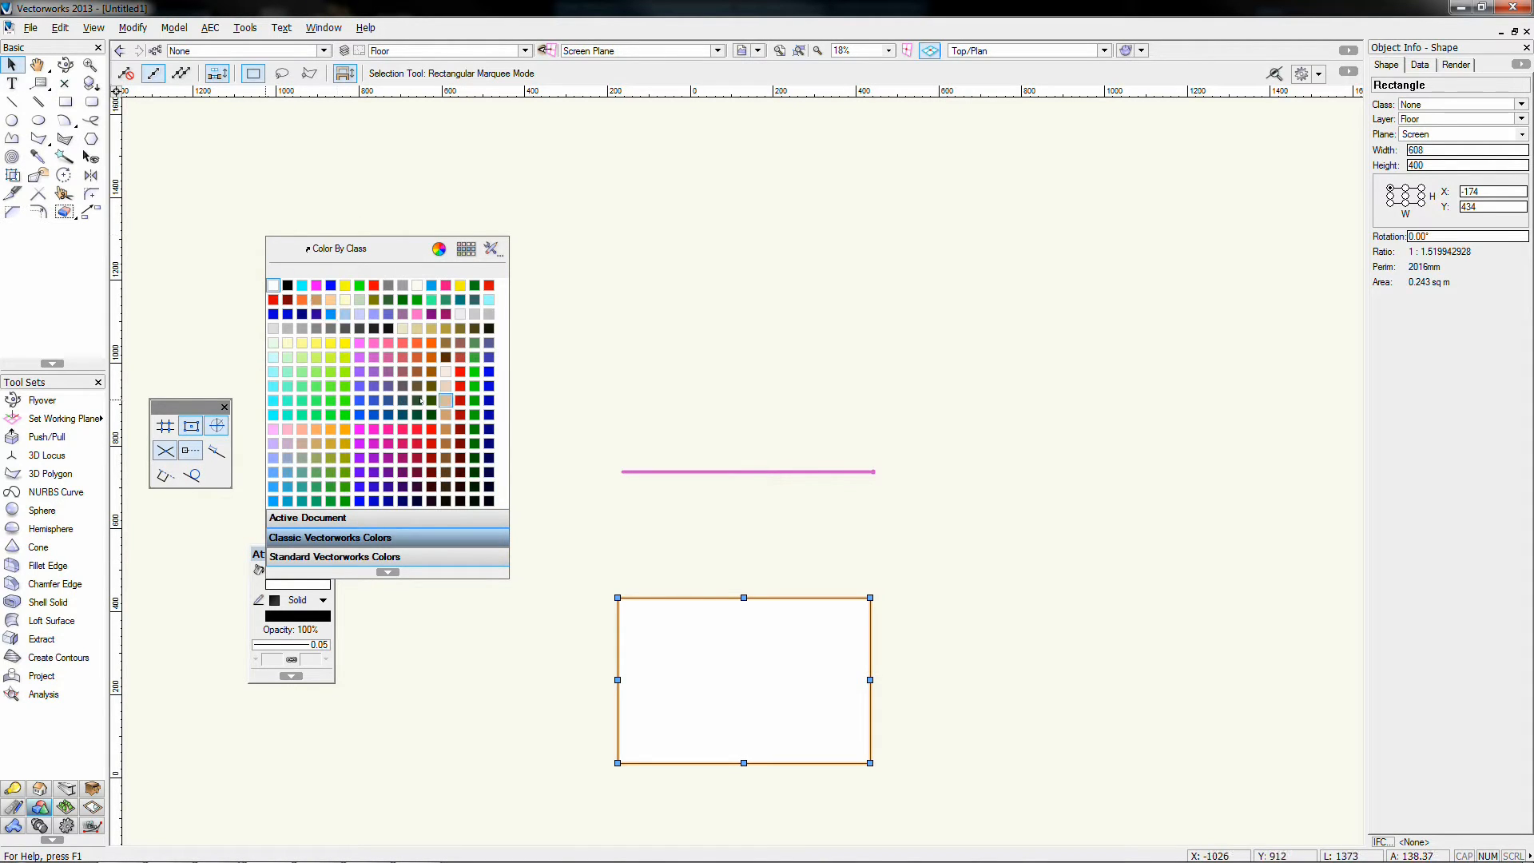
{"action": "left_click", "coordinate": [359, 548]}
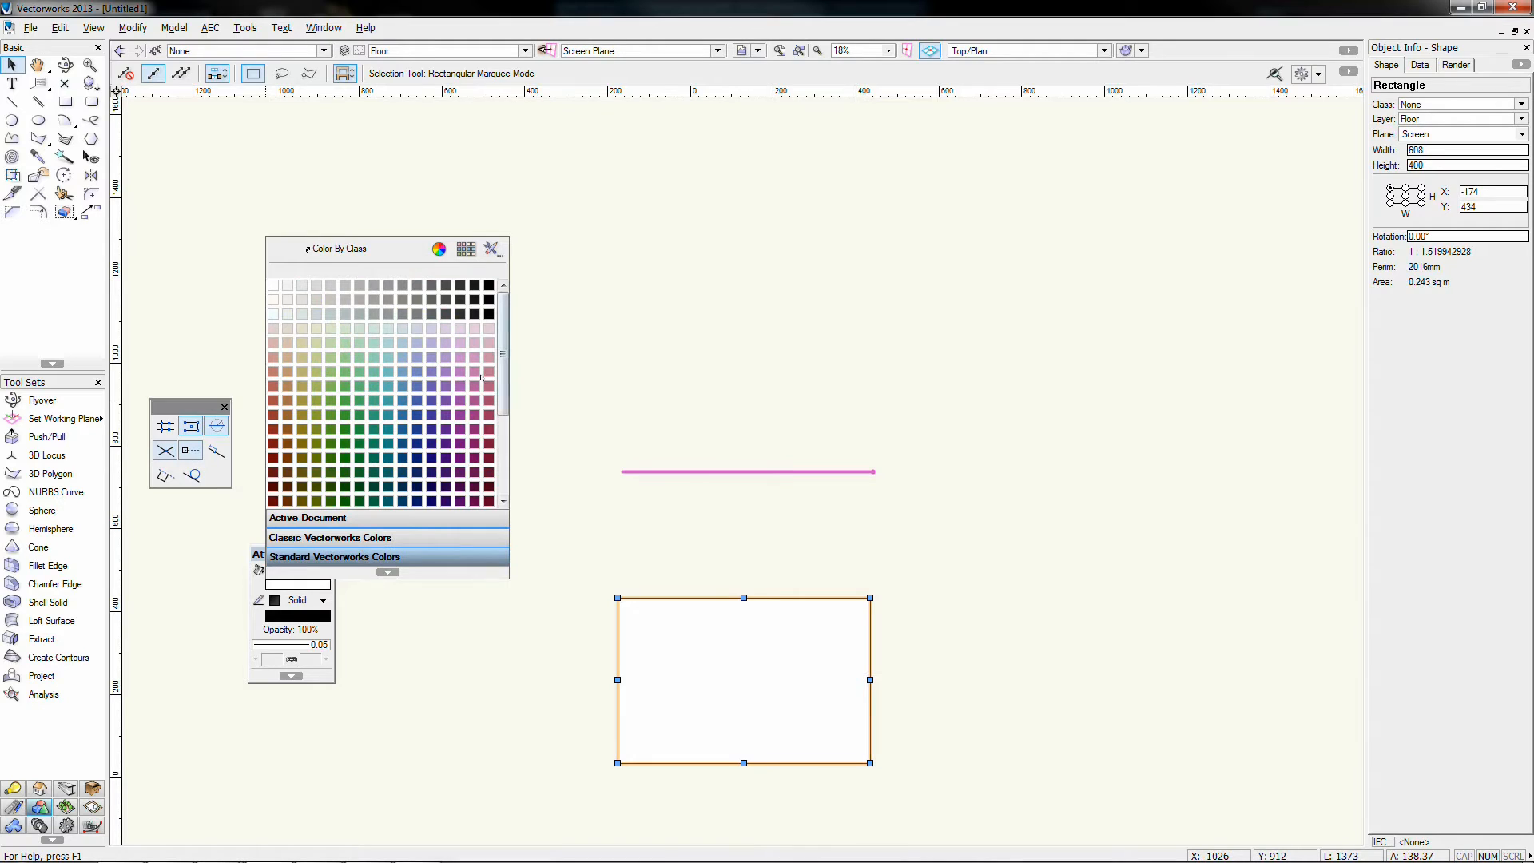
{"action": "scroll", "coordinate": [438, 370], "scroll_direction": "down", "scroll_amount": 5}
{"action": "scroll", "coordinate": [438, 371], "scroll_direction": "up", "scroll_amount": 5}
{"action": "scroll", "coordinate": [394, 328], "scroll_direction": "down", "scroll_amount": 5}
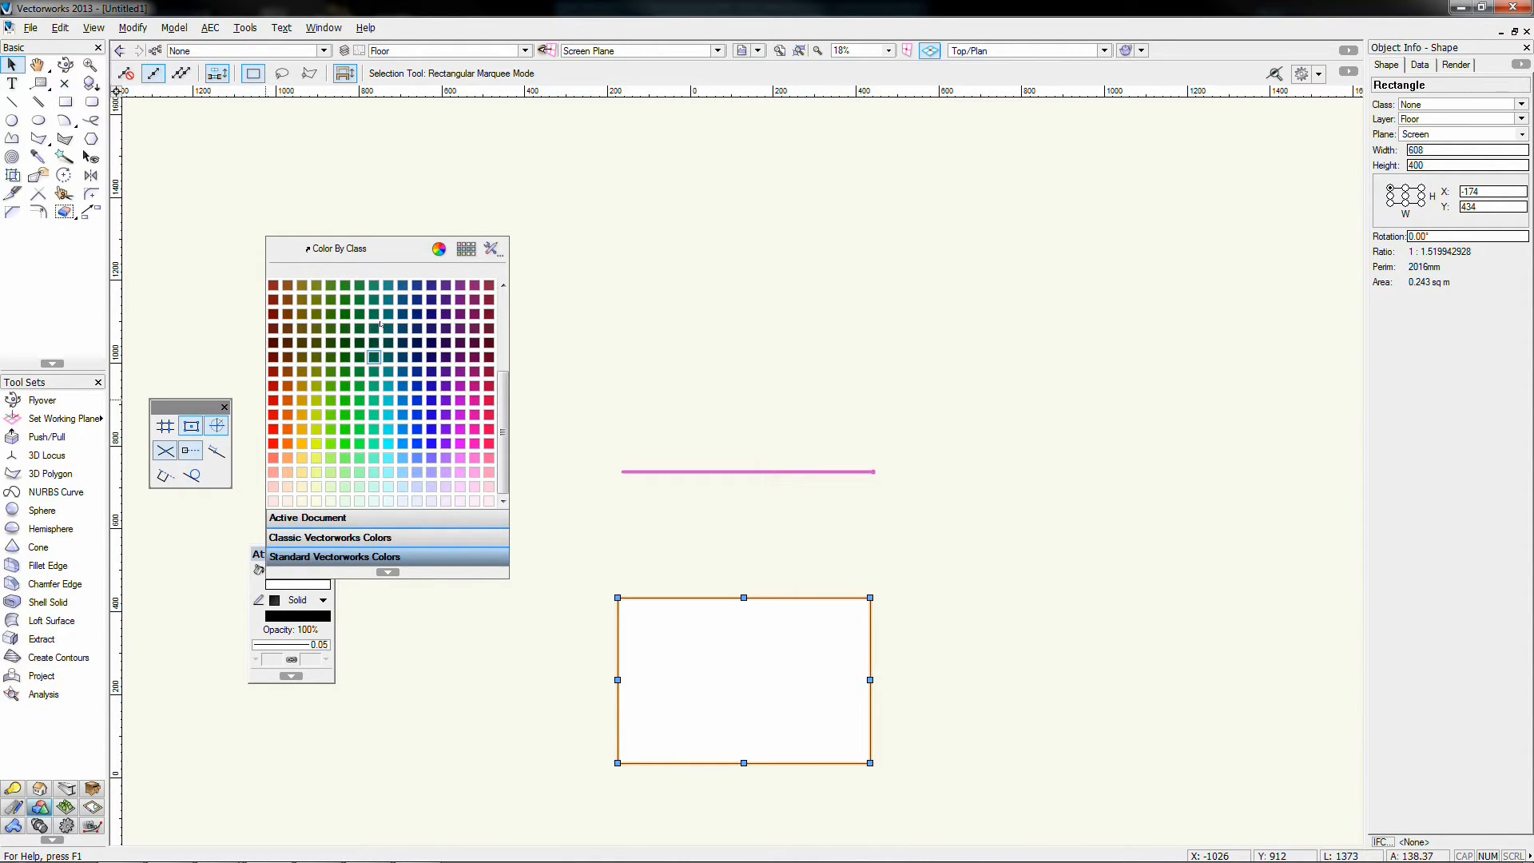
{"action": "left_click", "coordinate": [447, 240]}
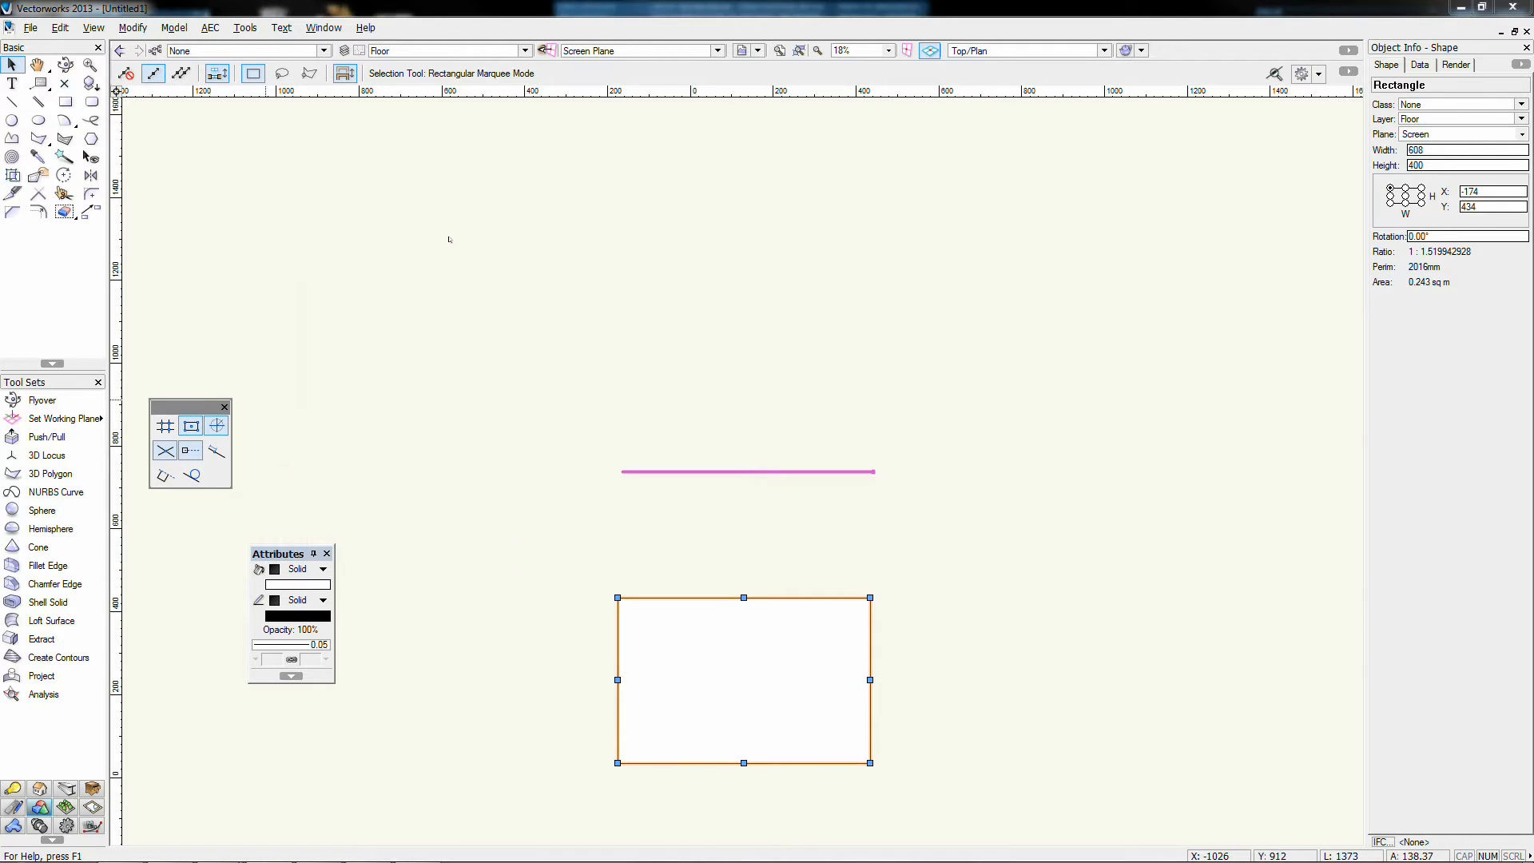
Step: Browse the Dulux, Resene, Rosco and Spotlight colour palettes, closing without choosing
{"action": "scroll", "coordinate": [582, 306], "scroll_direction": "down", "scroll_amount": 3}
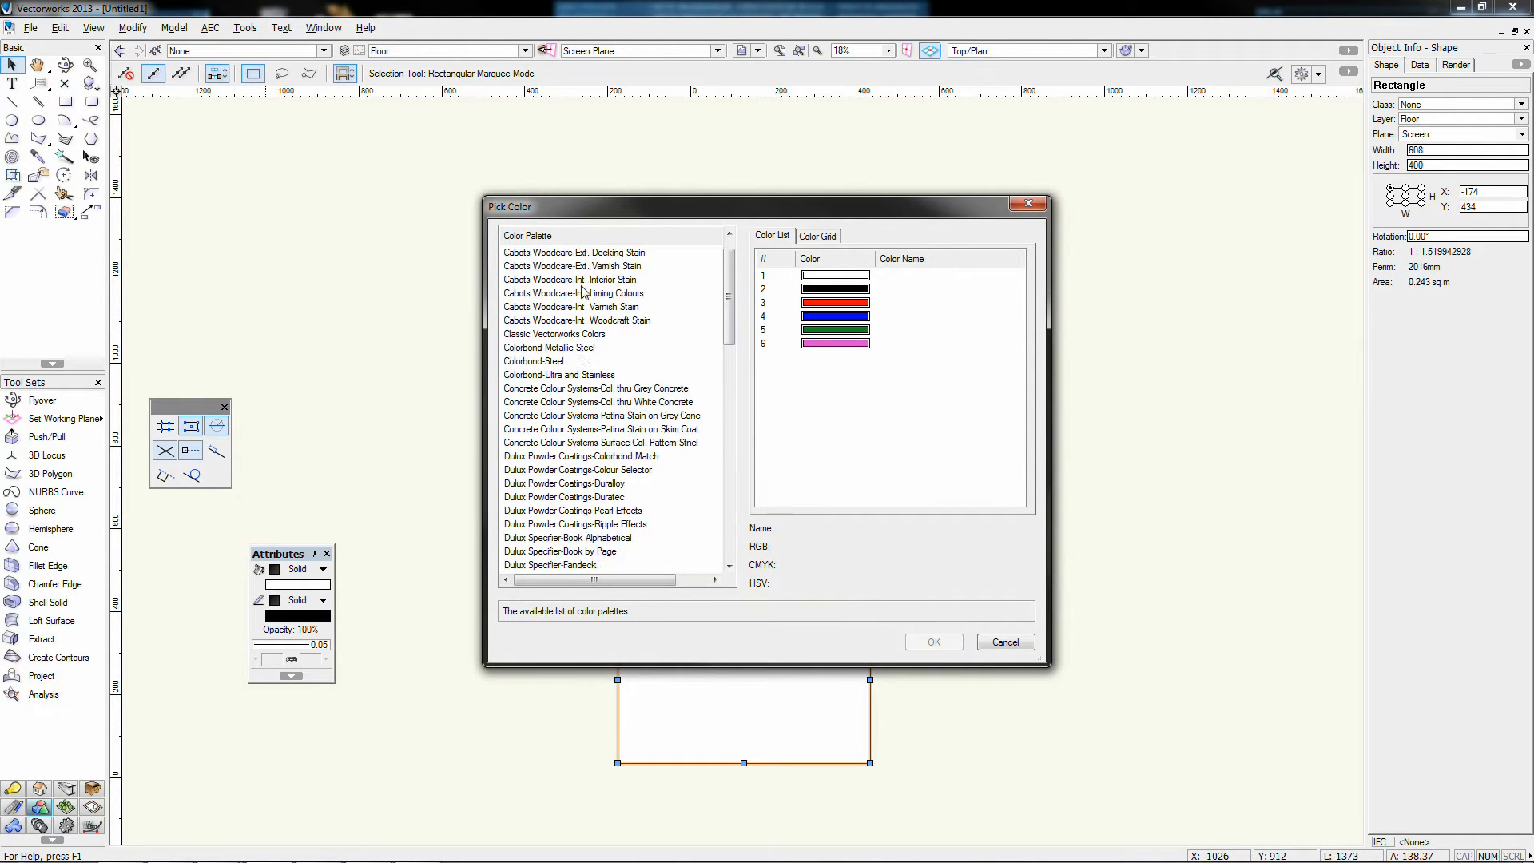
{"action": "scroll", "coordinate": [582, 306], "scroll_direction": "down", "scroll_amount": 1}
{"action": "left_click", "coordinate": [524, 349]}
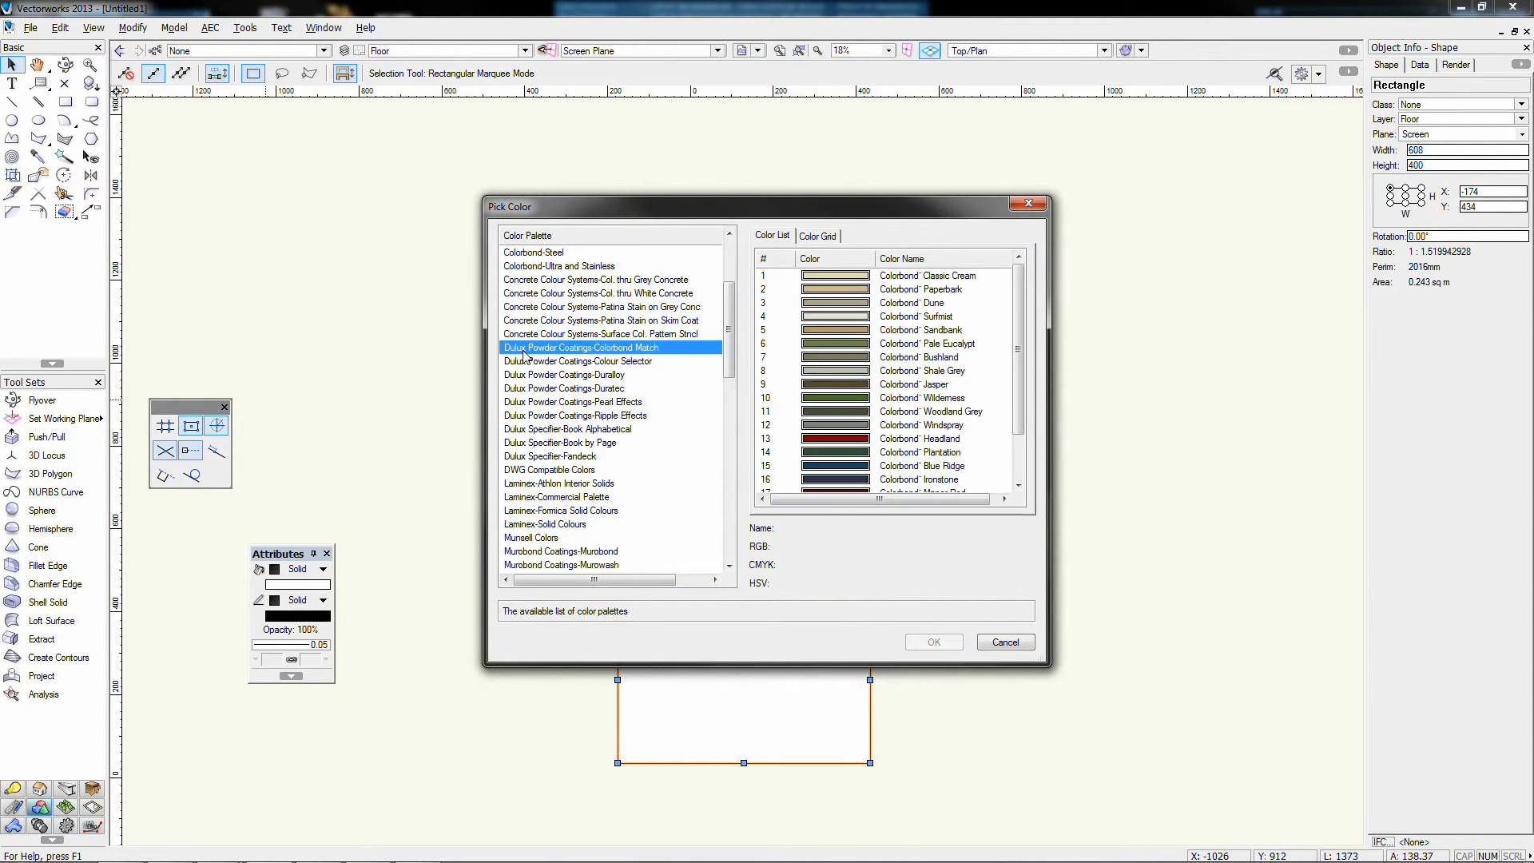
{"action": "scroll", "coordinate": [546, 389], "scroll_direction": "down", "scroll_amount": 3}
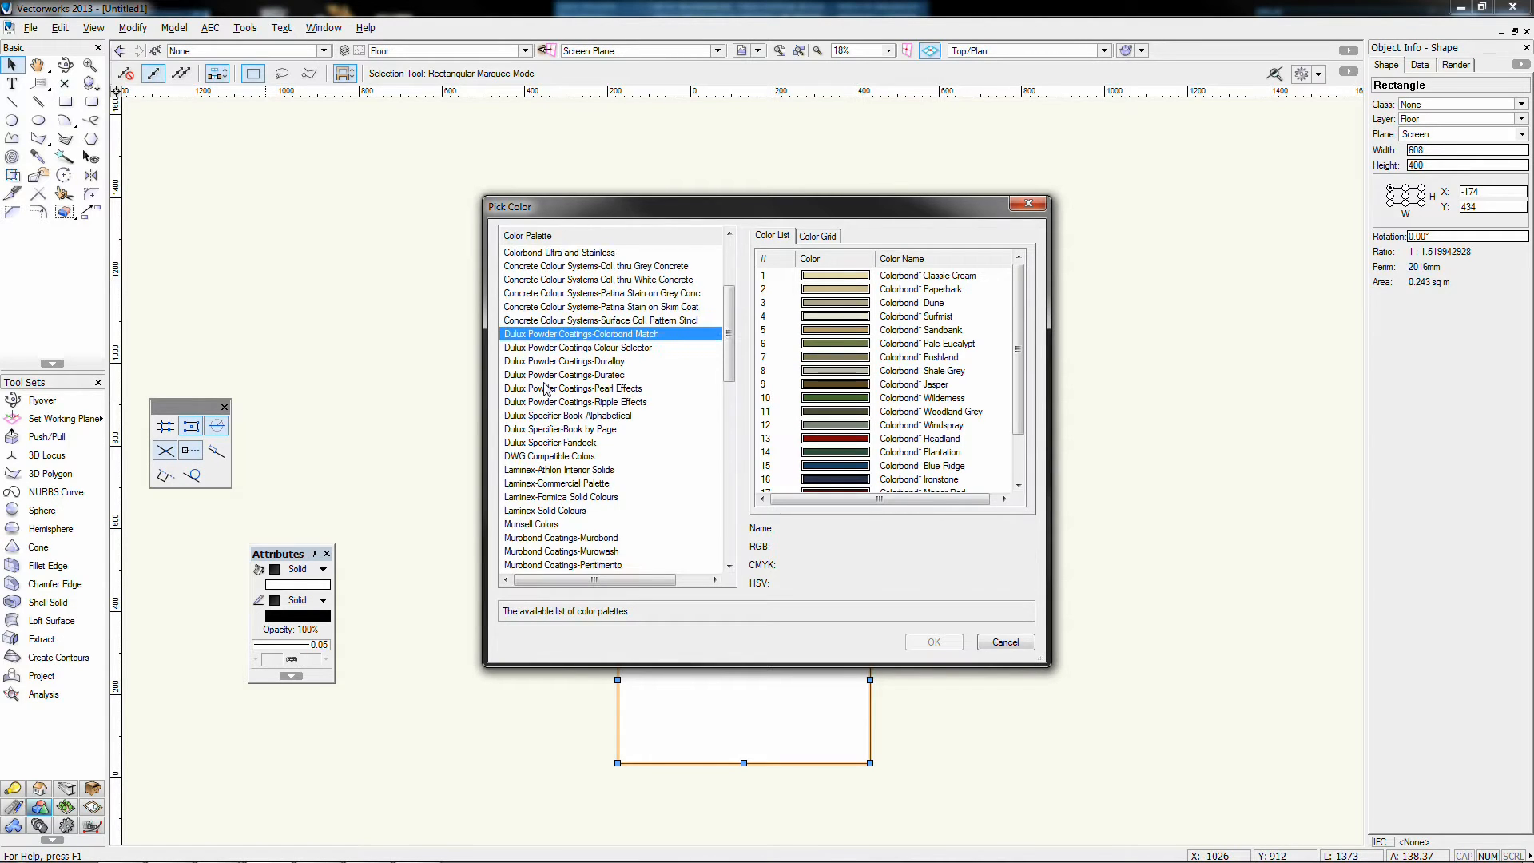
{"action": "scroll", "coordinate": [546, 389], "scroll_direction": "down", "scroll_amount": 10}
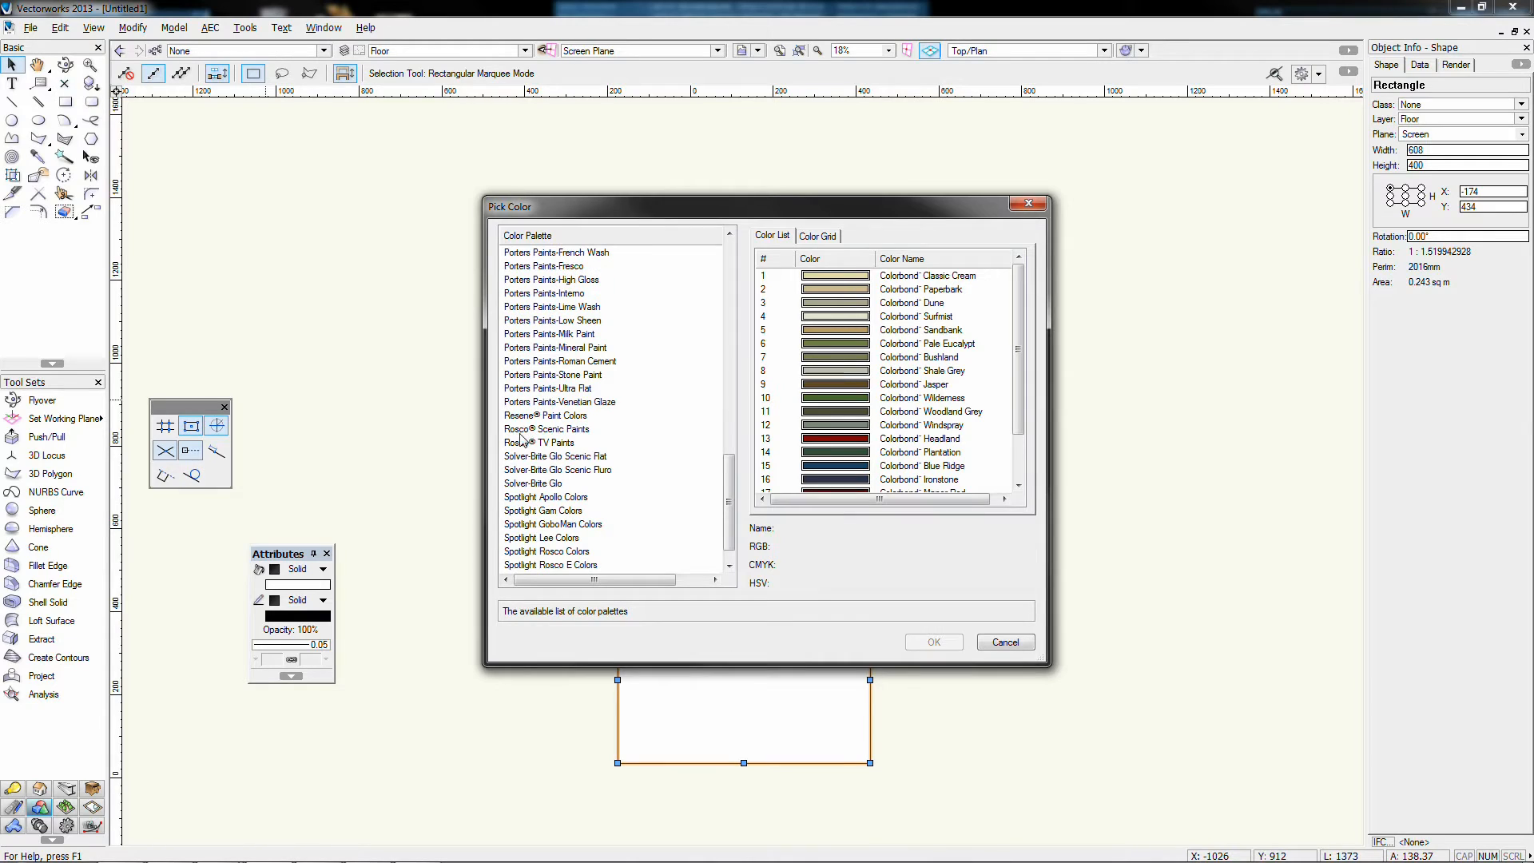
{"action": "left_click", "coordinate": [539, 416]}
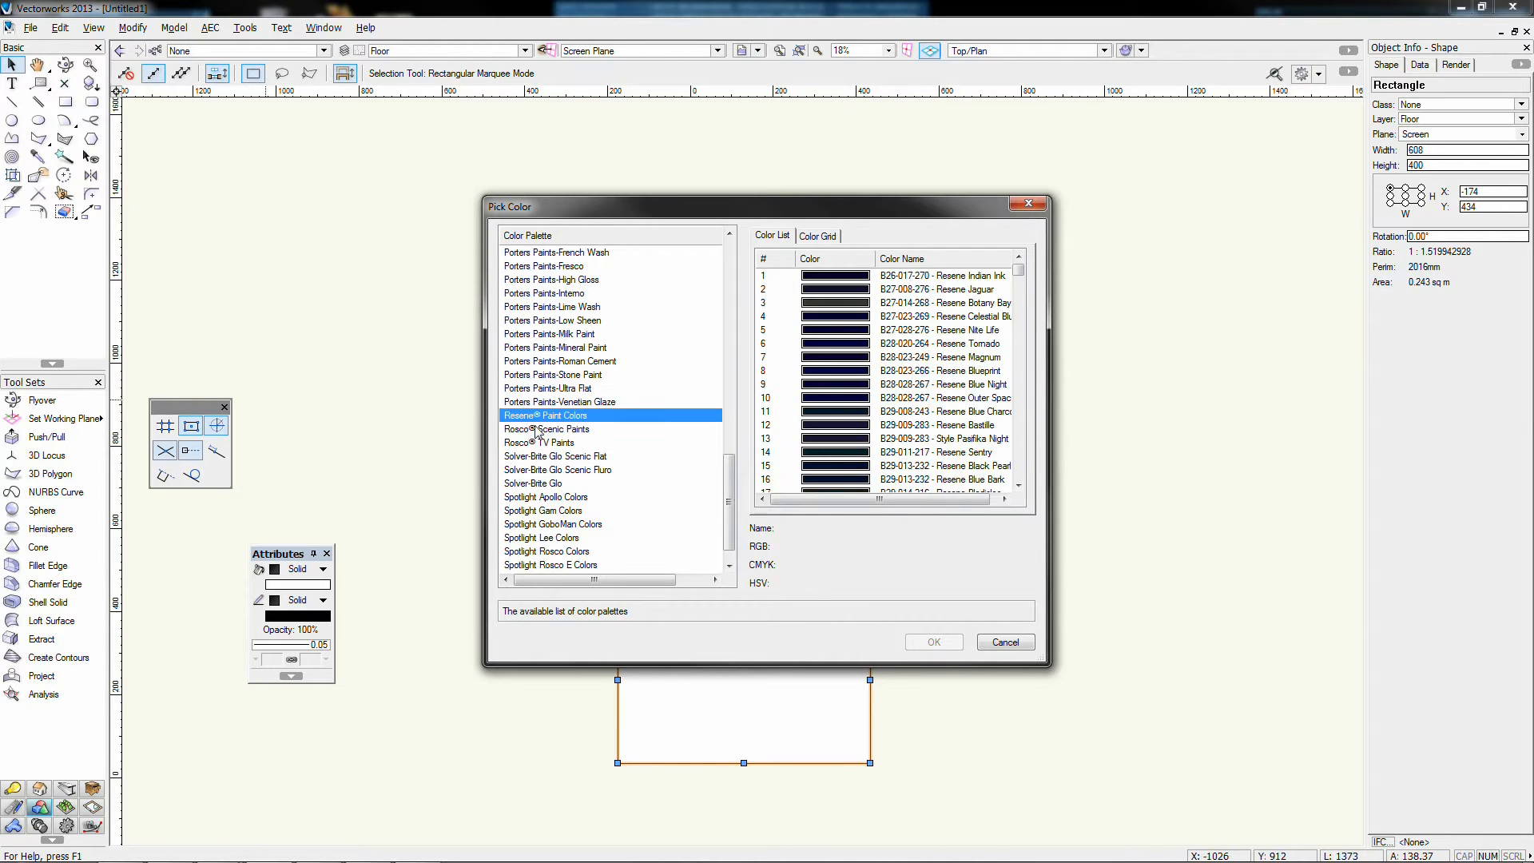
{"action": "left_click", "coordinate": [537, 429]}
{"action": "scroll", "coordinate": [890, 316], "scroll_direction": "down", "scroll_amount": 7}
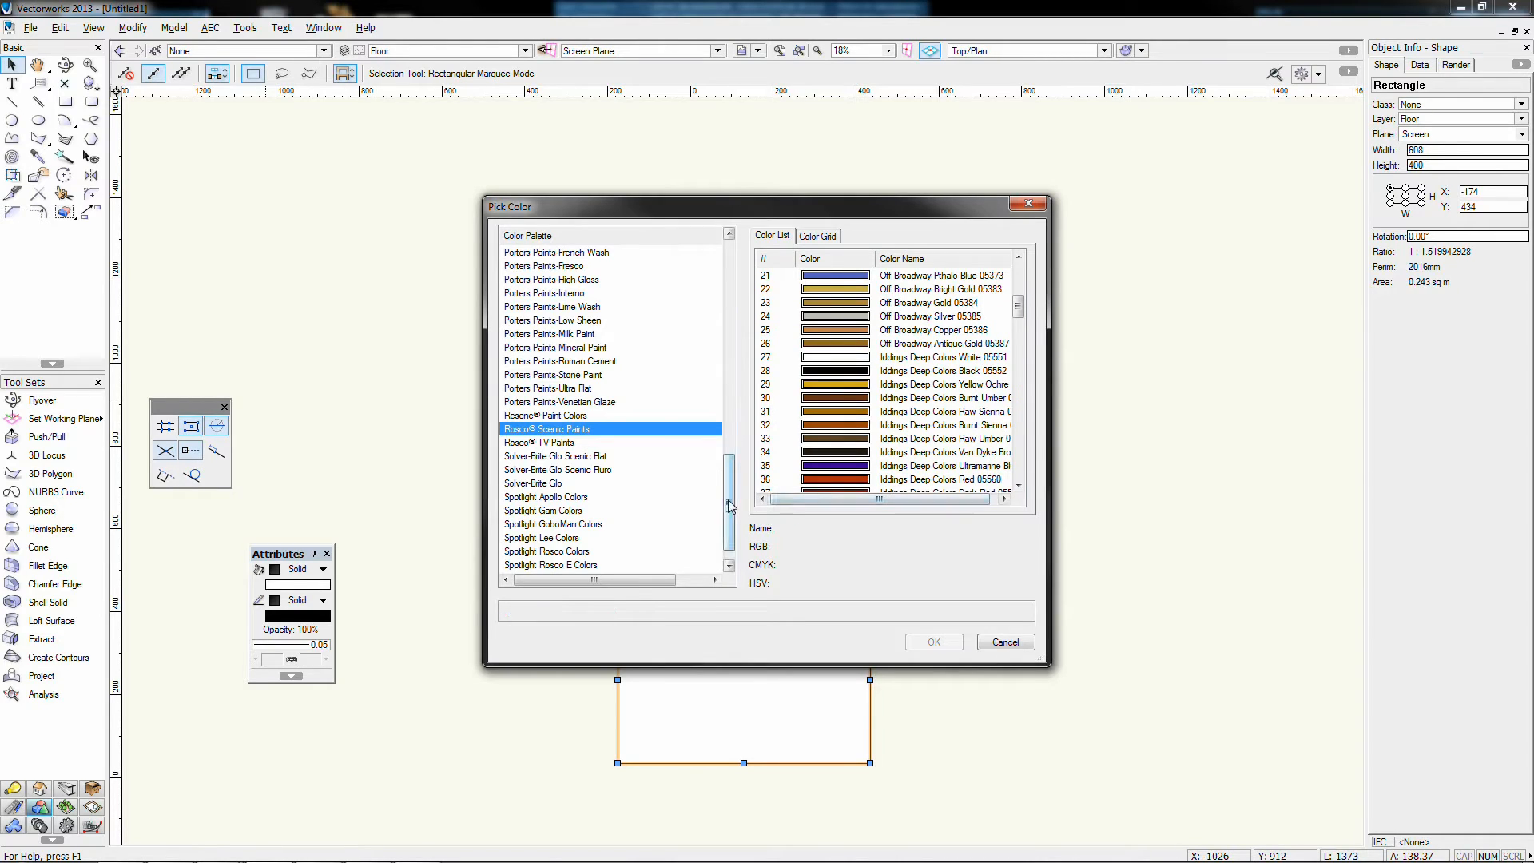
{"action": "scroll", "coordinate": [729, 512], "scroll_direction": "down", "scroll_amount": 1}
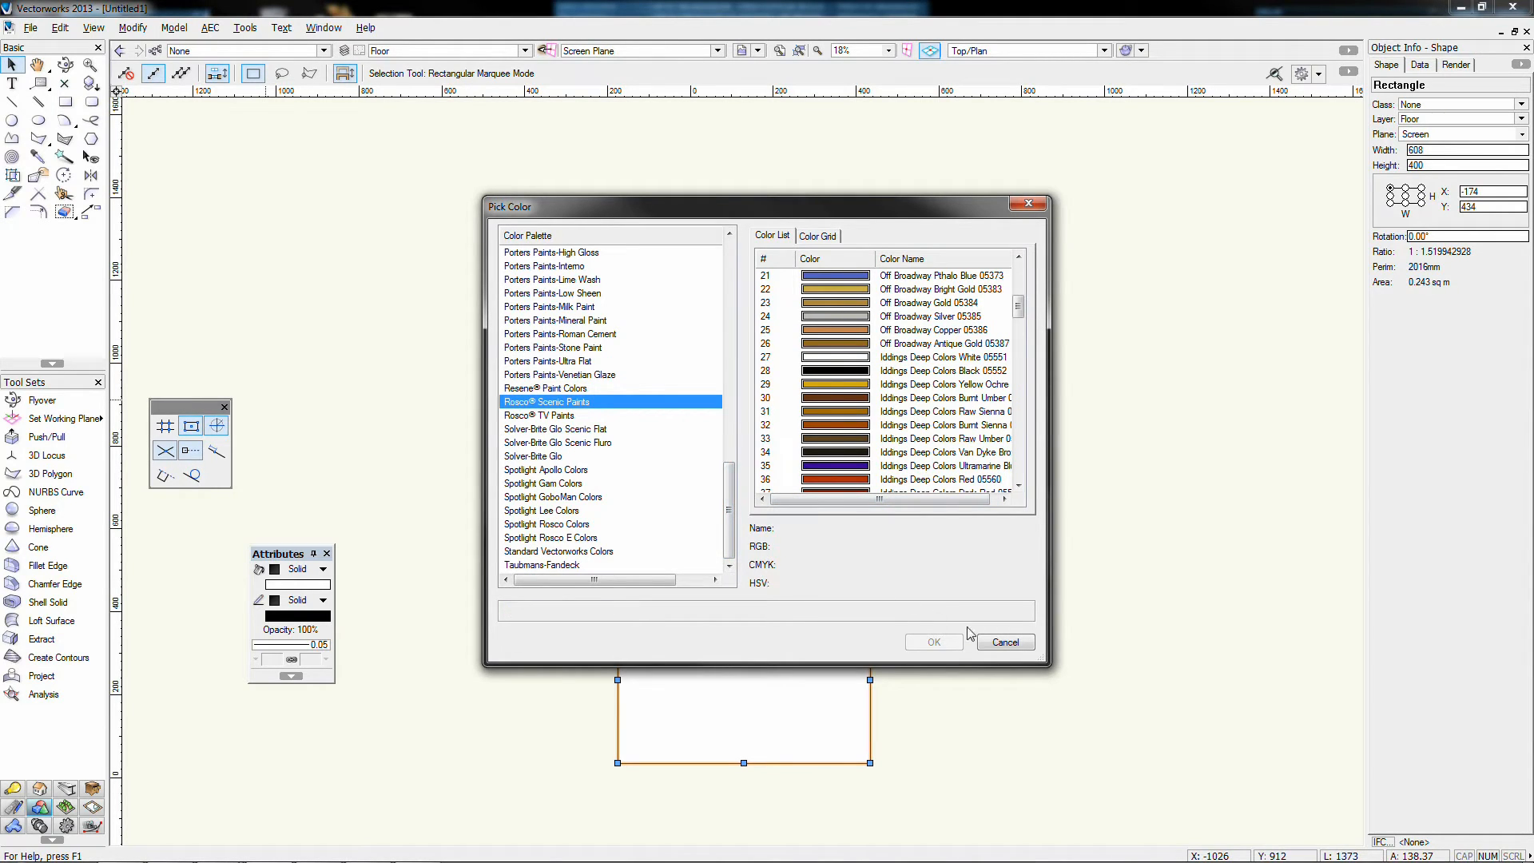
{"action": "left_click", "coordinate": [558, 524]}
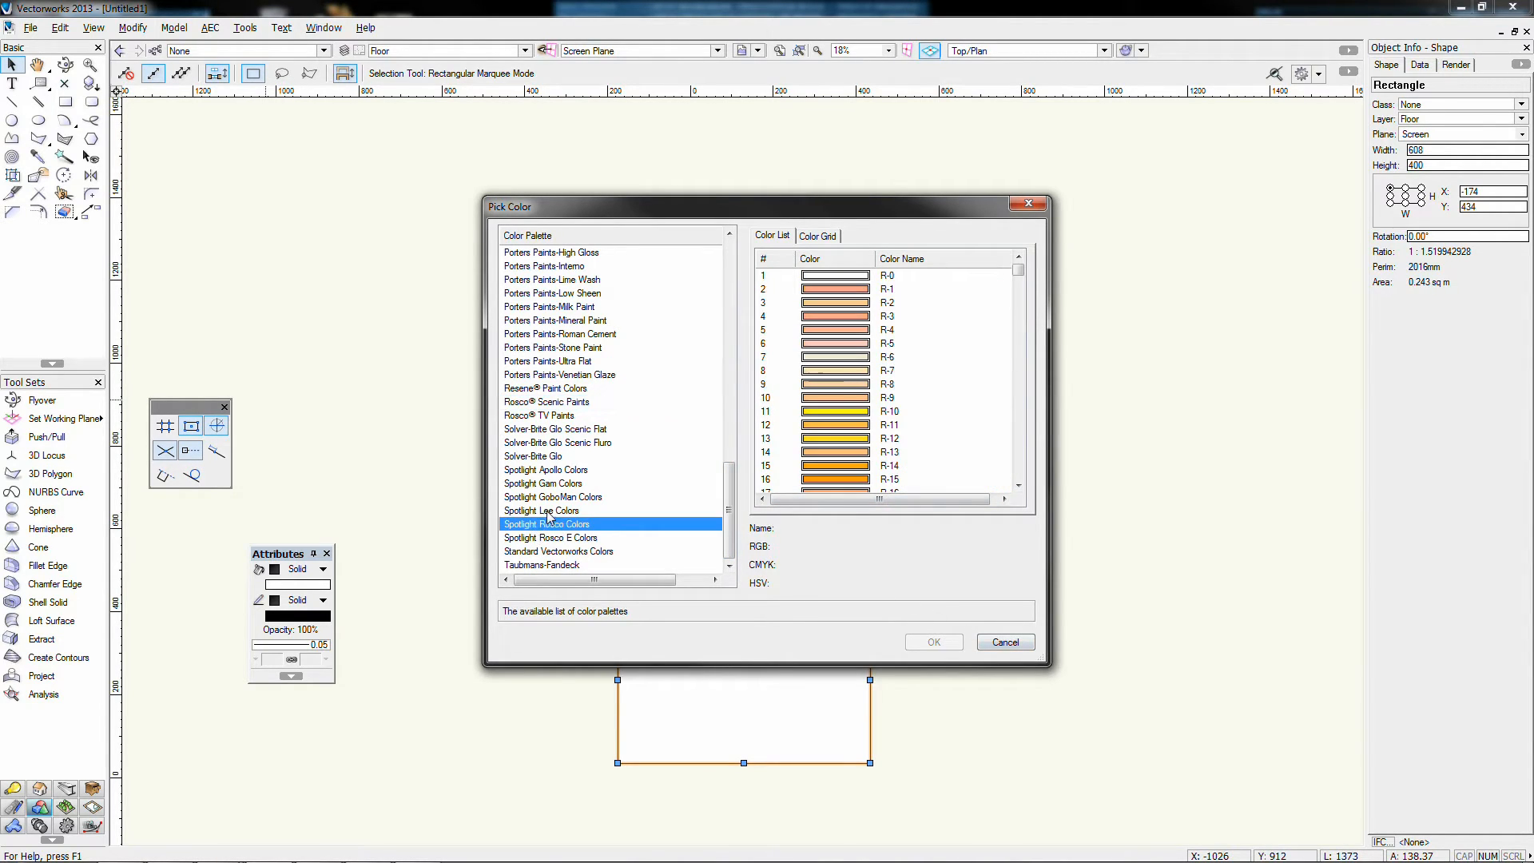
{"action": "left_click", "coordinate": [551, 511]}
{"action": "left_click", "coordinate": [553, 524]}
{"action": "left_click", "coordinate": [553, 511]}
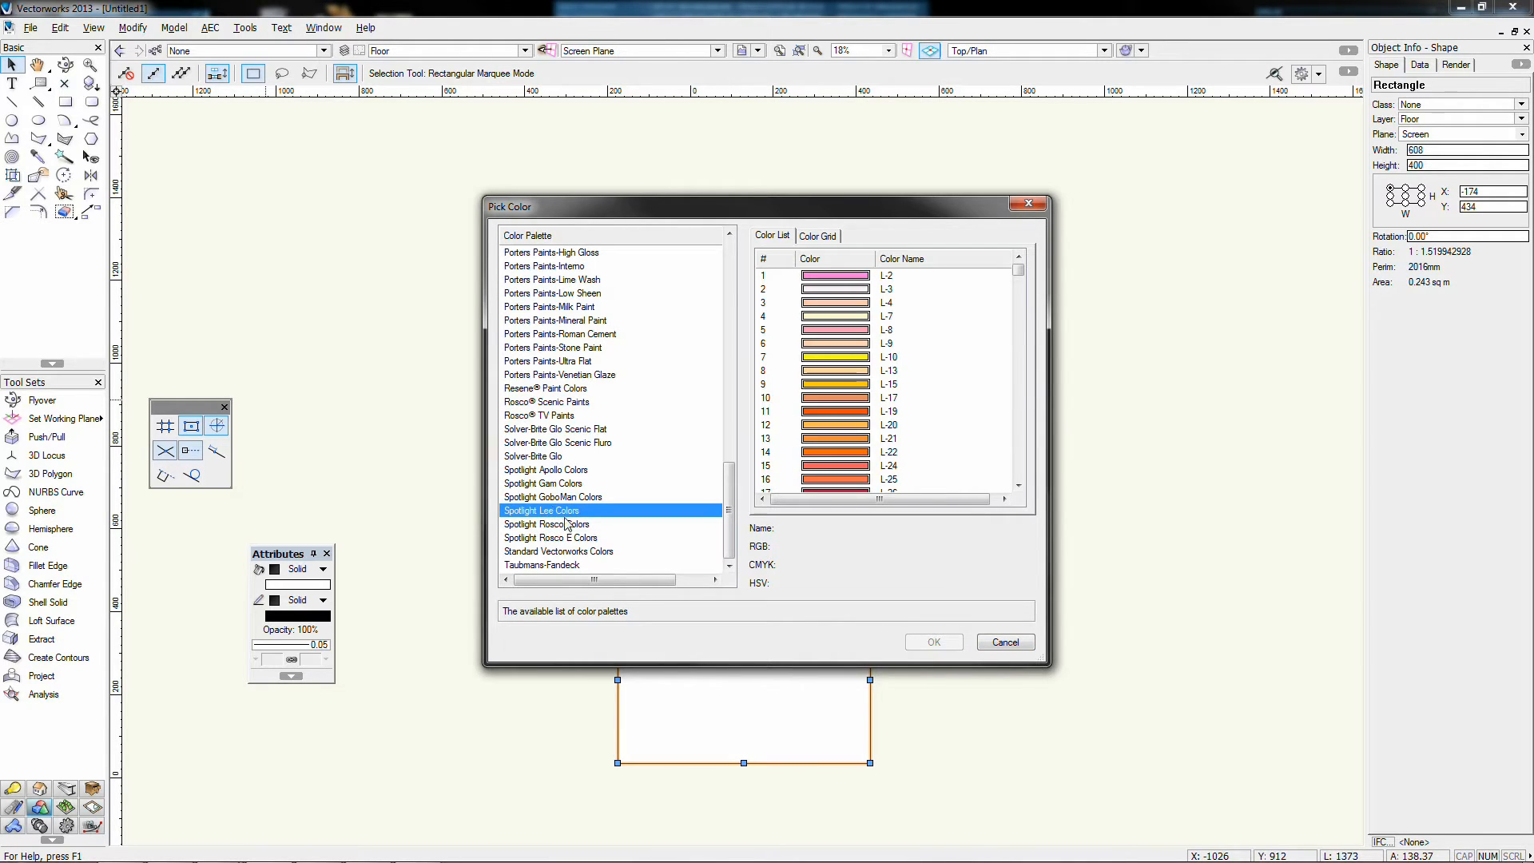
{"action": "left_click", "coordinate": [1005, 642]}
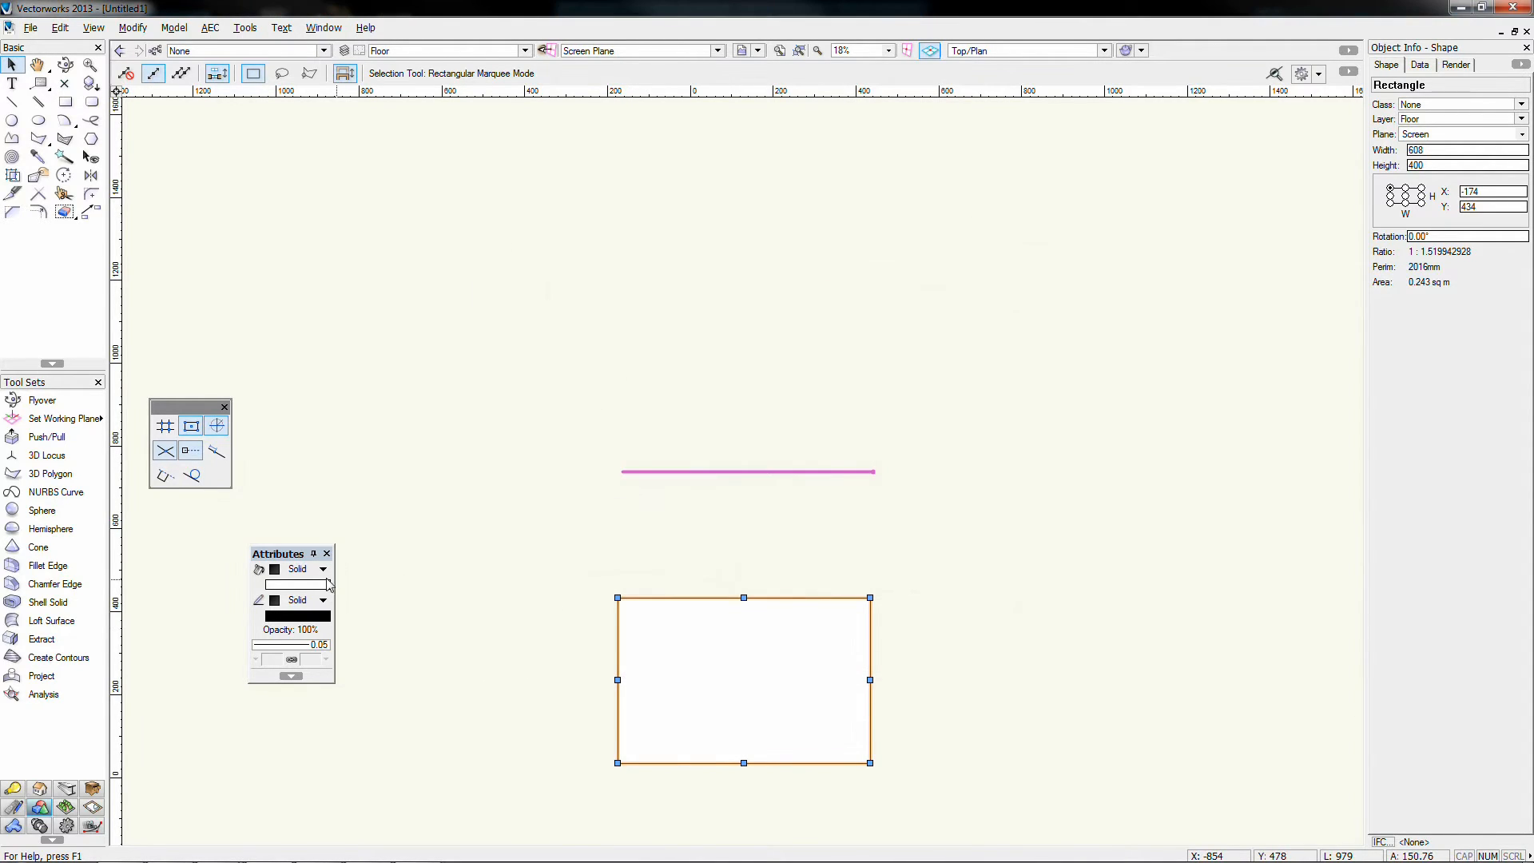
Step: Fill the rectangle with a custom green from the colour mixer
{"action": "left_click", "coordinate": [307, 588]}
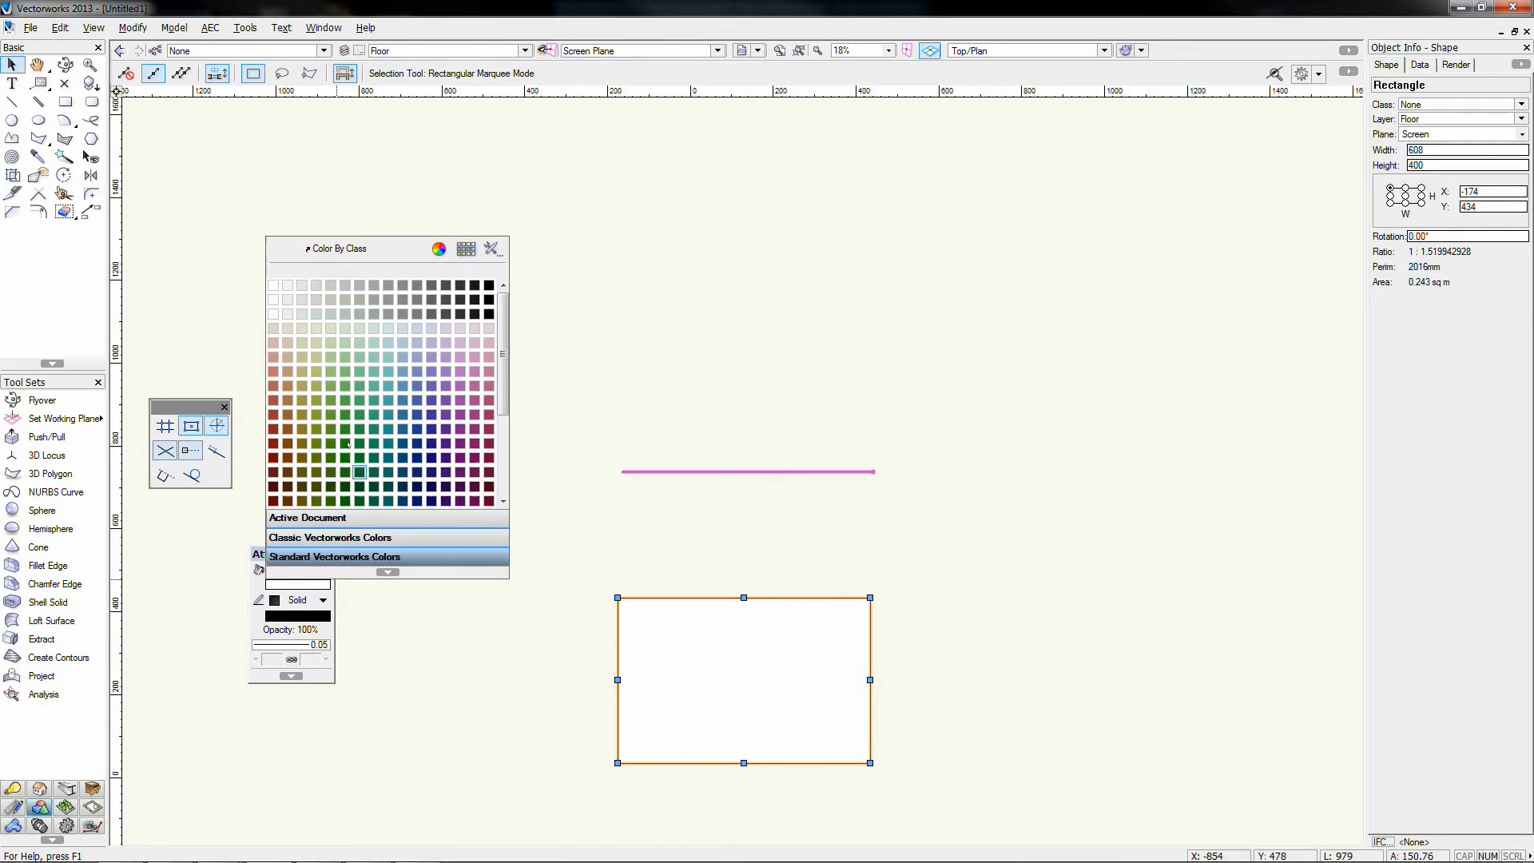
{"action": "left_click", "coordinate": [439, 248]}
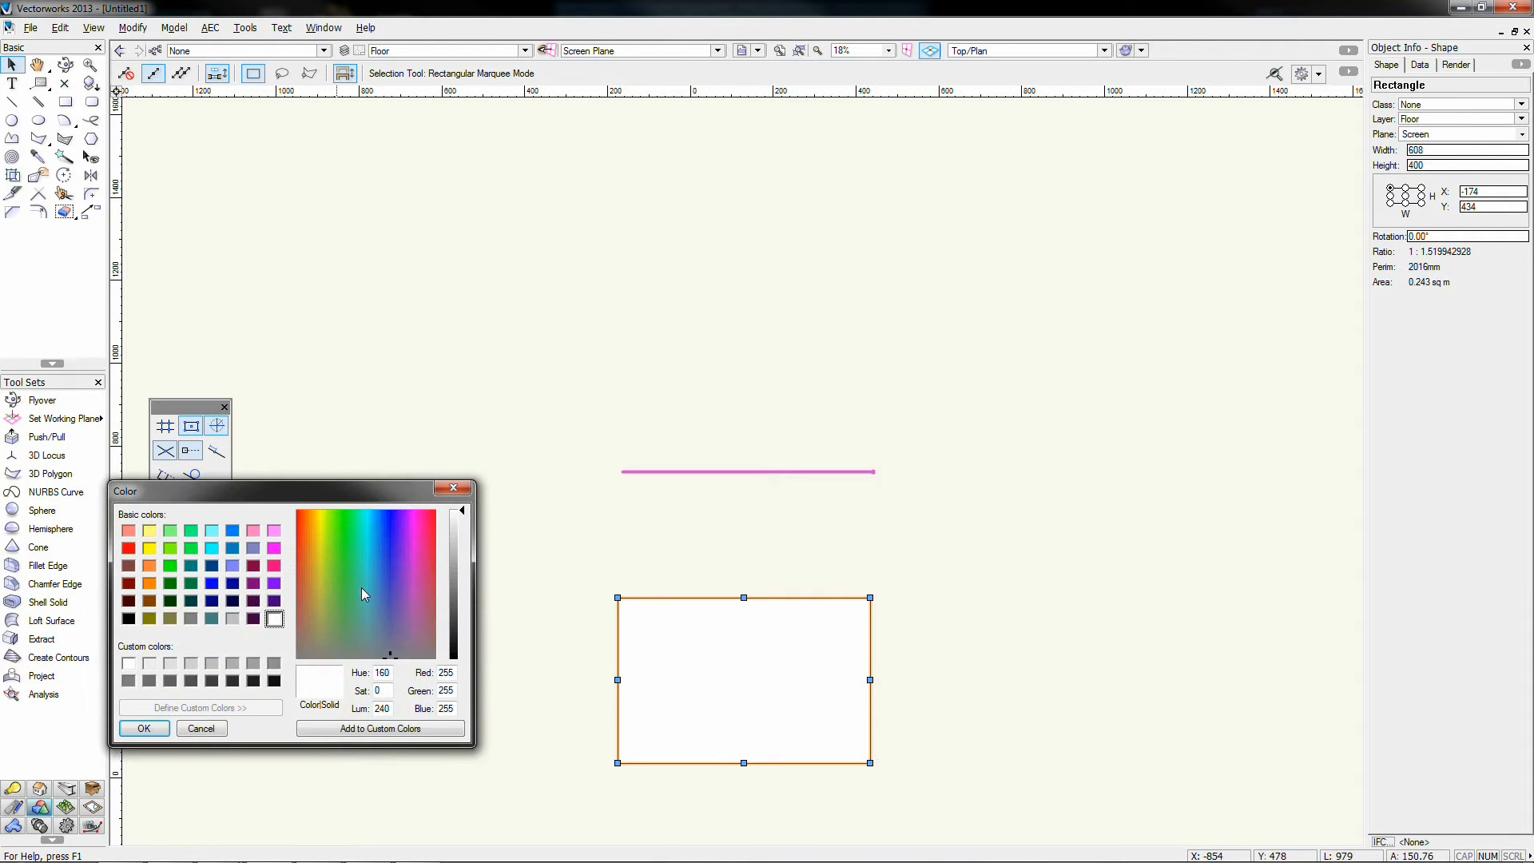
{"action": "left_click", "coordinate": [347, 543]}
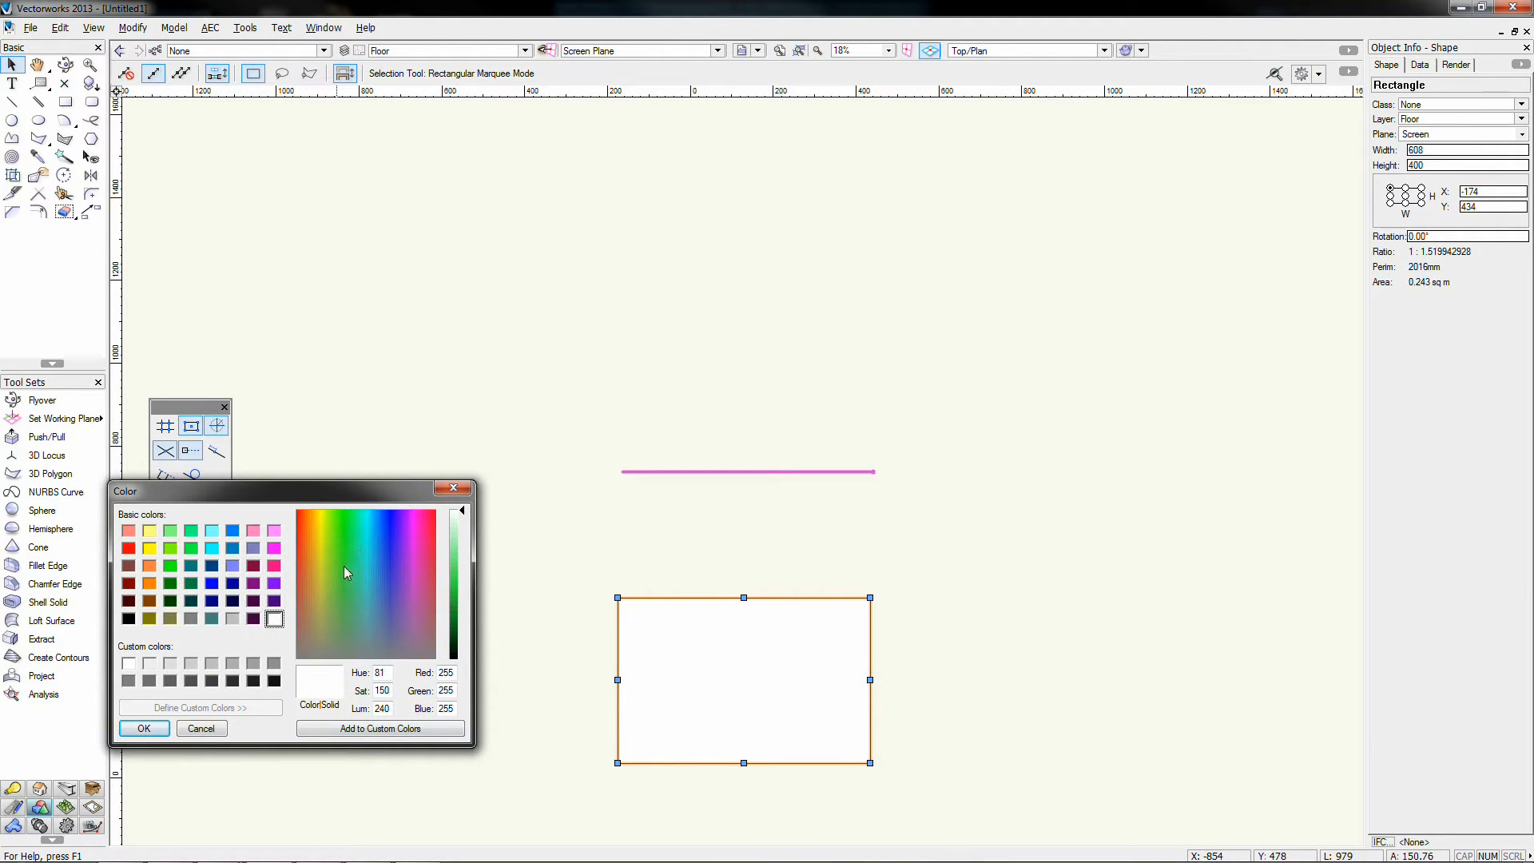
{"action": "left_click", "coordinate": [453, 559]}
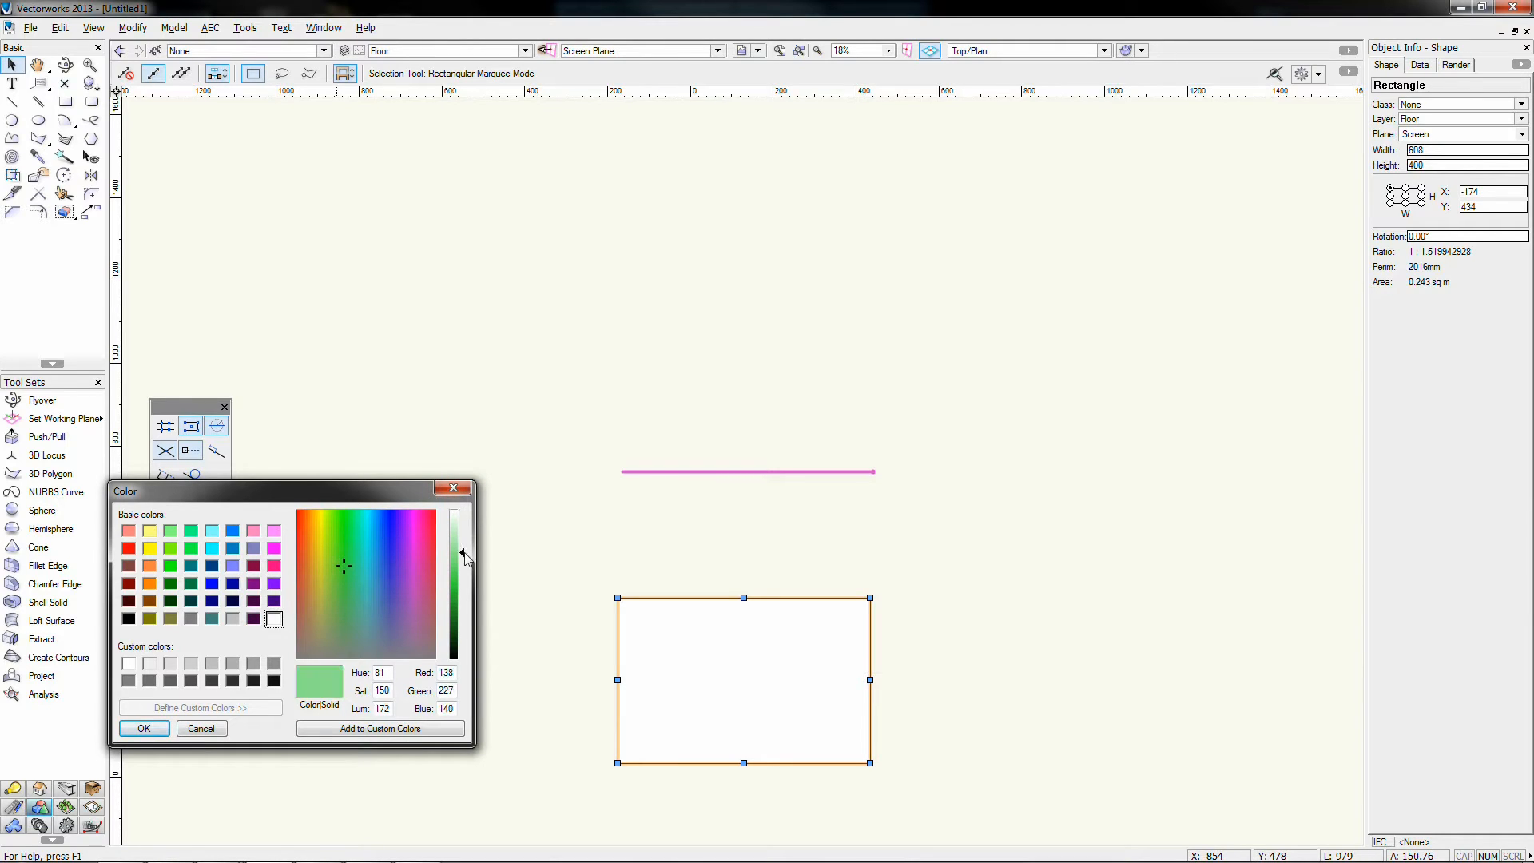
{"action": "left_click", "coordinate": [143, 728]}
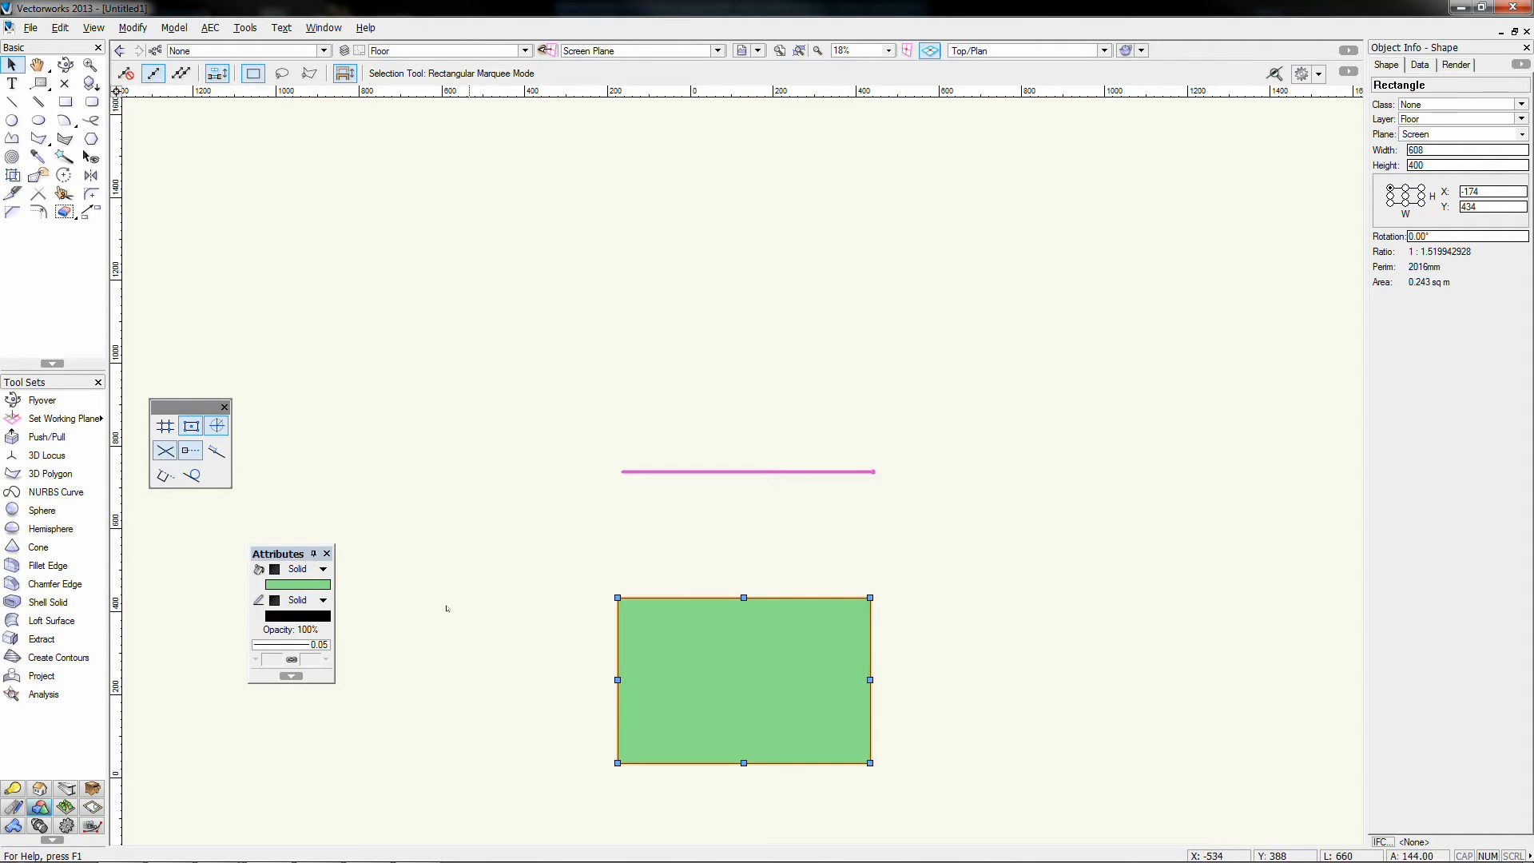
Step: Switch the rectangle's fill from solid green to a pattern
{"action": "left_click", "coordinate": [312, 569]}
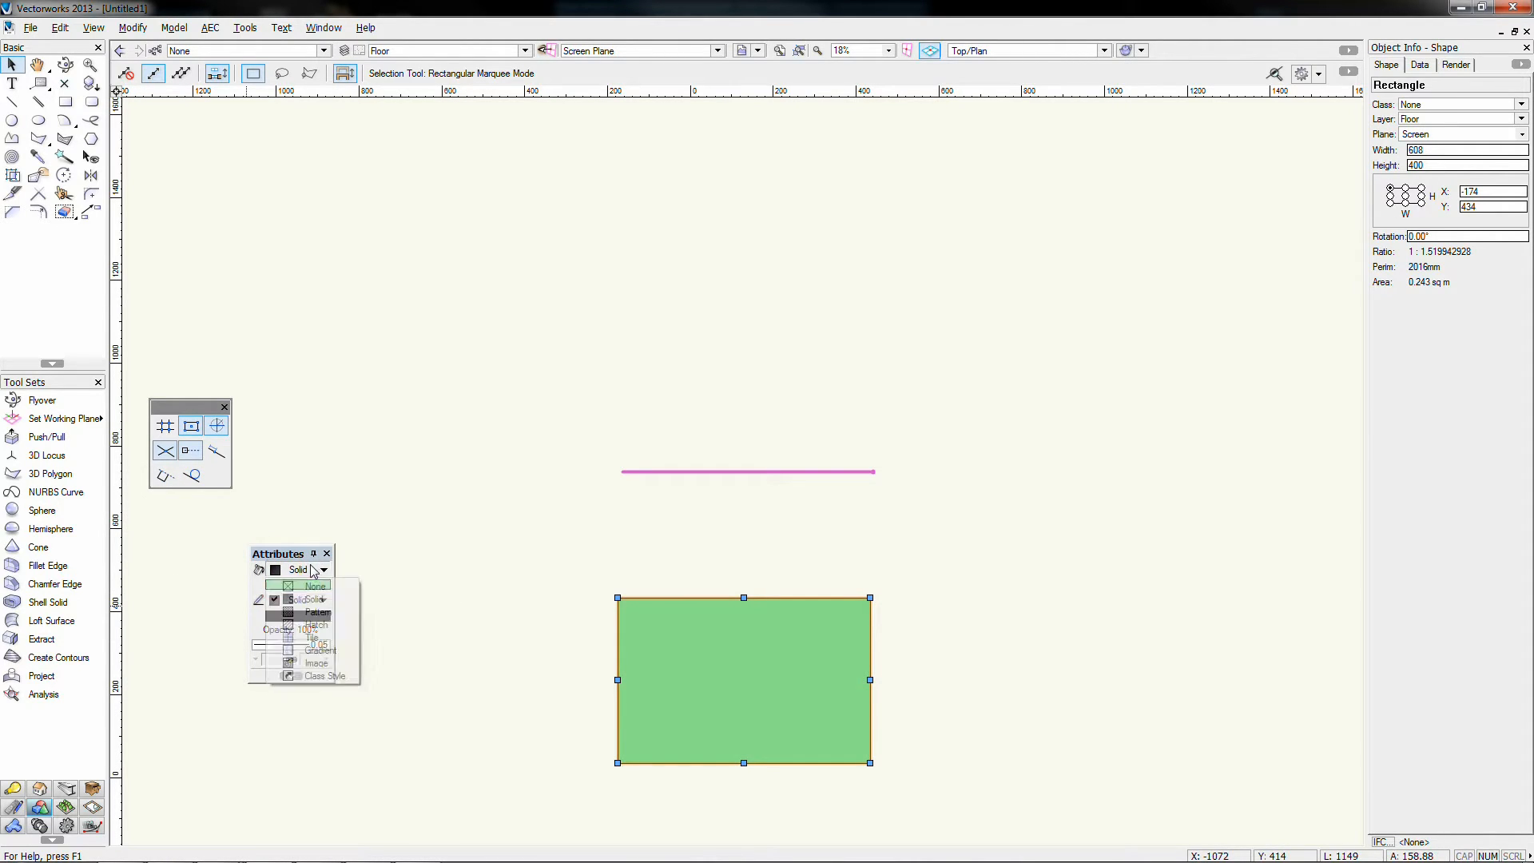
{"action": "left_click", "coordinate": [317, 612]}
{"action": "left_click", "coordinate": [278, 589]}
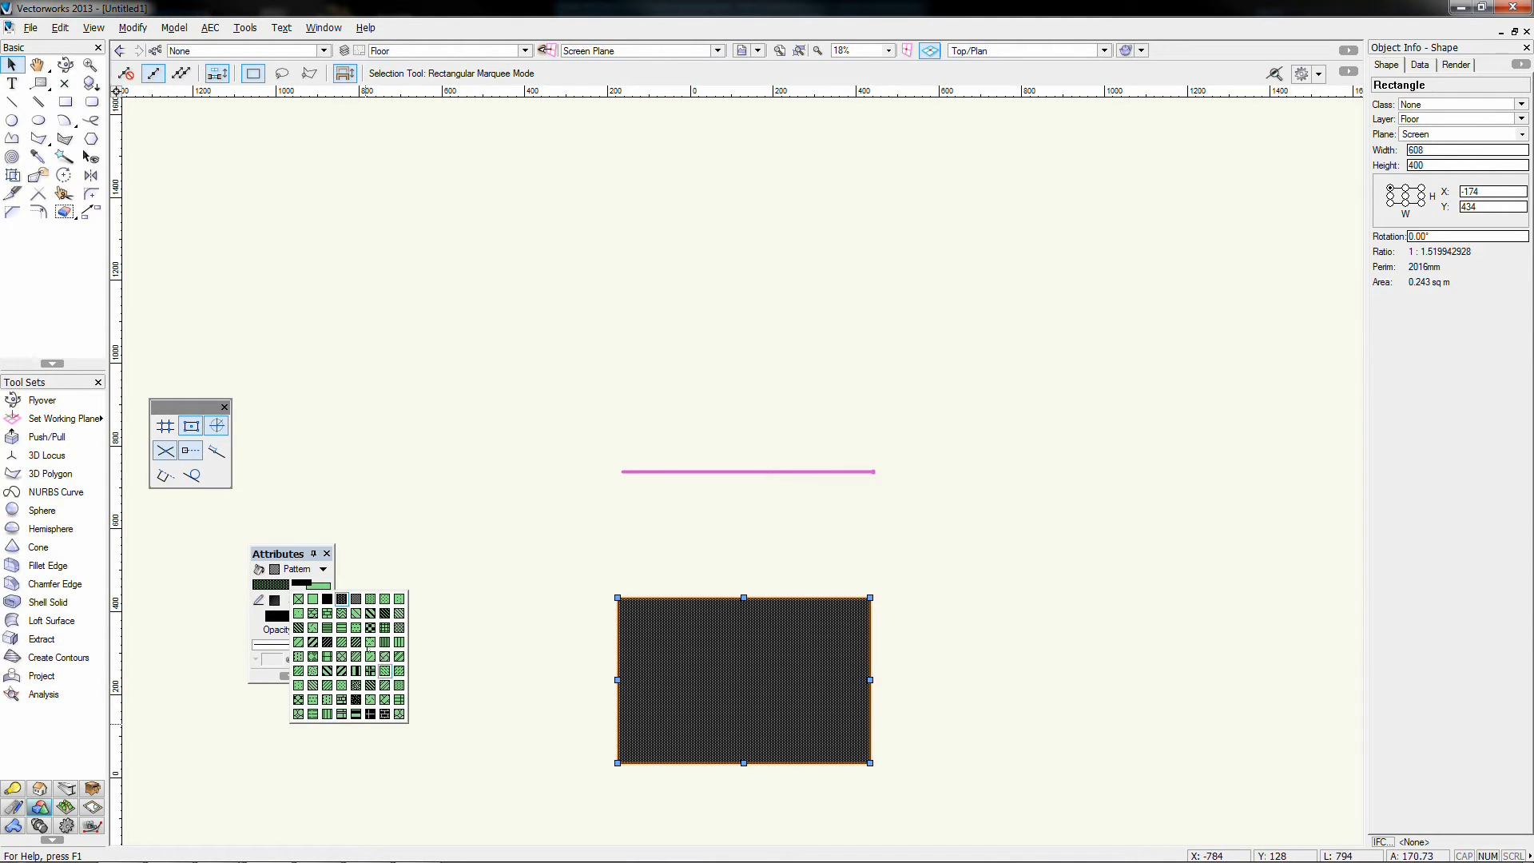
{"action": "left_click", "coordinate": [362, 545]}
{"action": "left_click", "coordinate": [360, 545]}
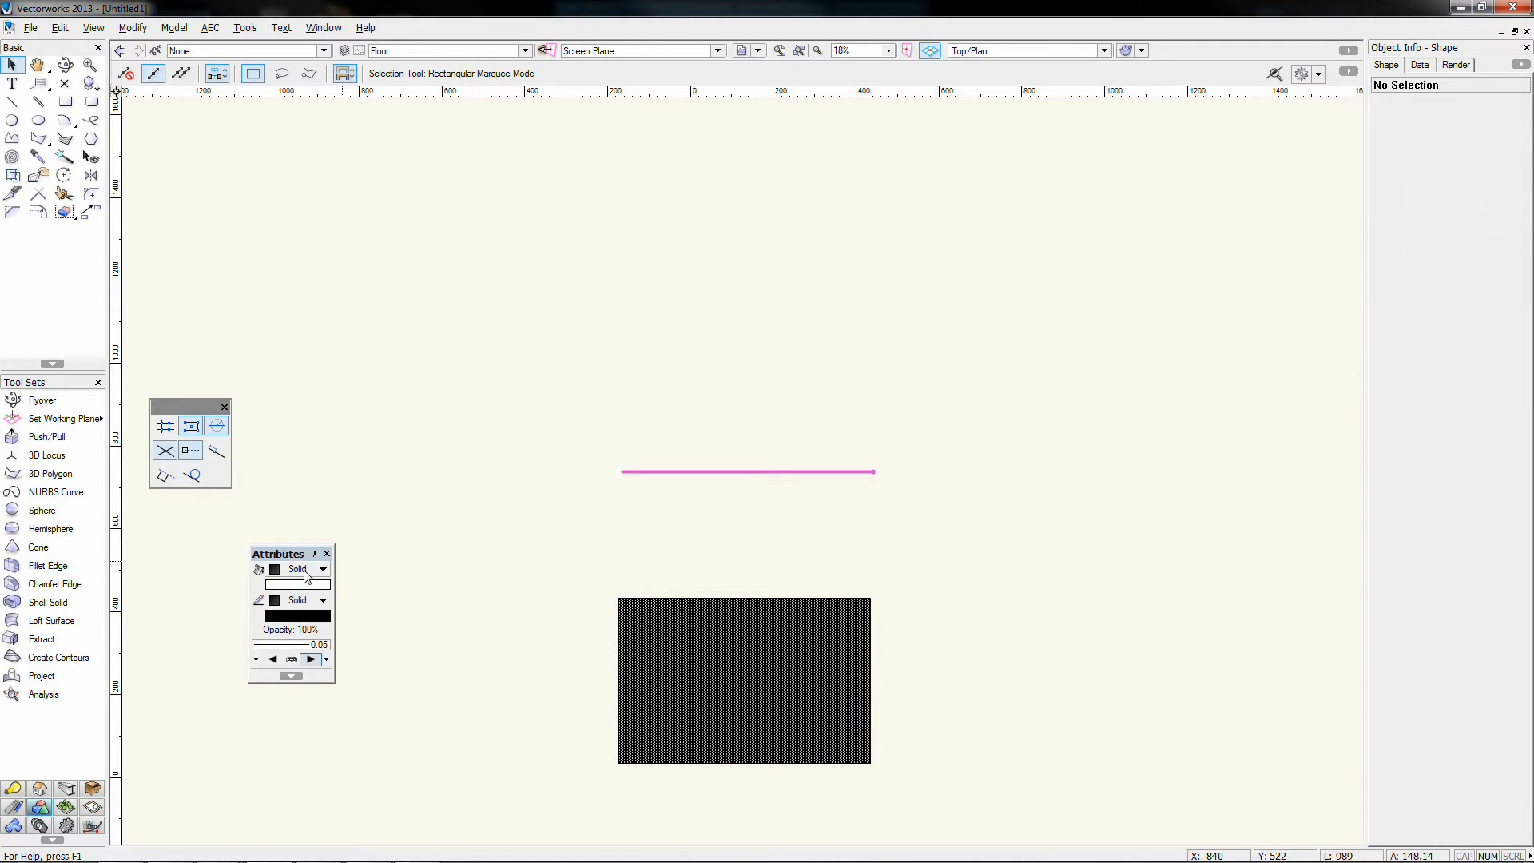
Step: Reselect the rectangle and change its fill to a sparse diagonal hatch
{"action": "left_click", "coordinate": [309, 570]}
{"action": "left_click", "coordinate": [637, 607]}
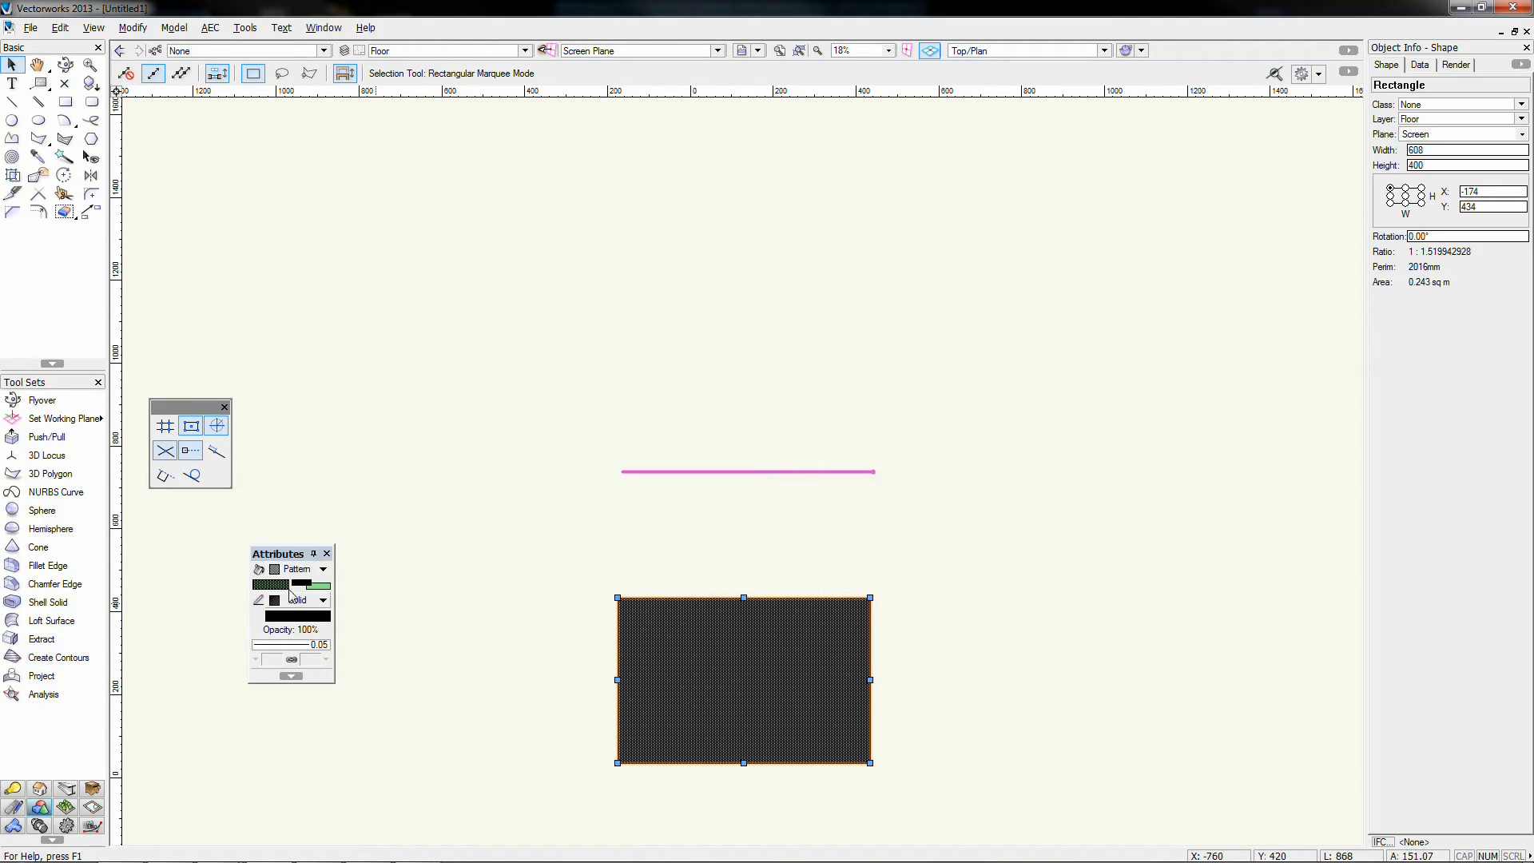
{"action": "left_click", "coordinate": [297, 569]}
{"action": "left_click", "coordinate": [294, 626]}
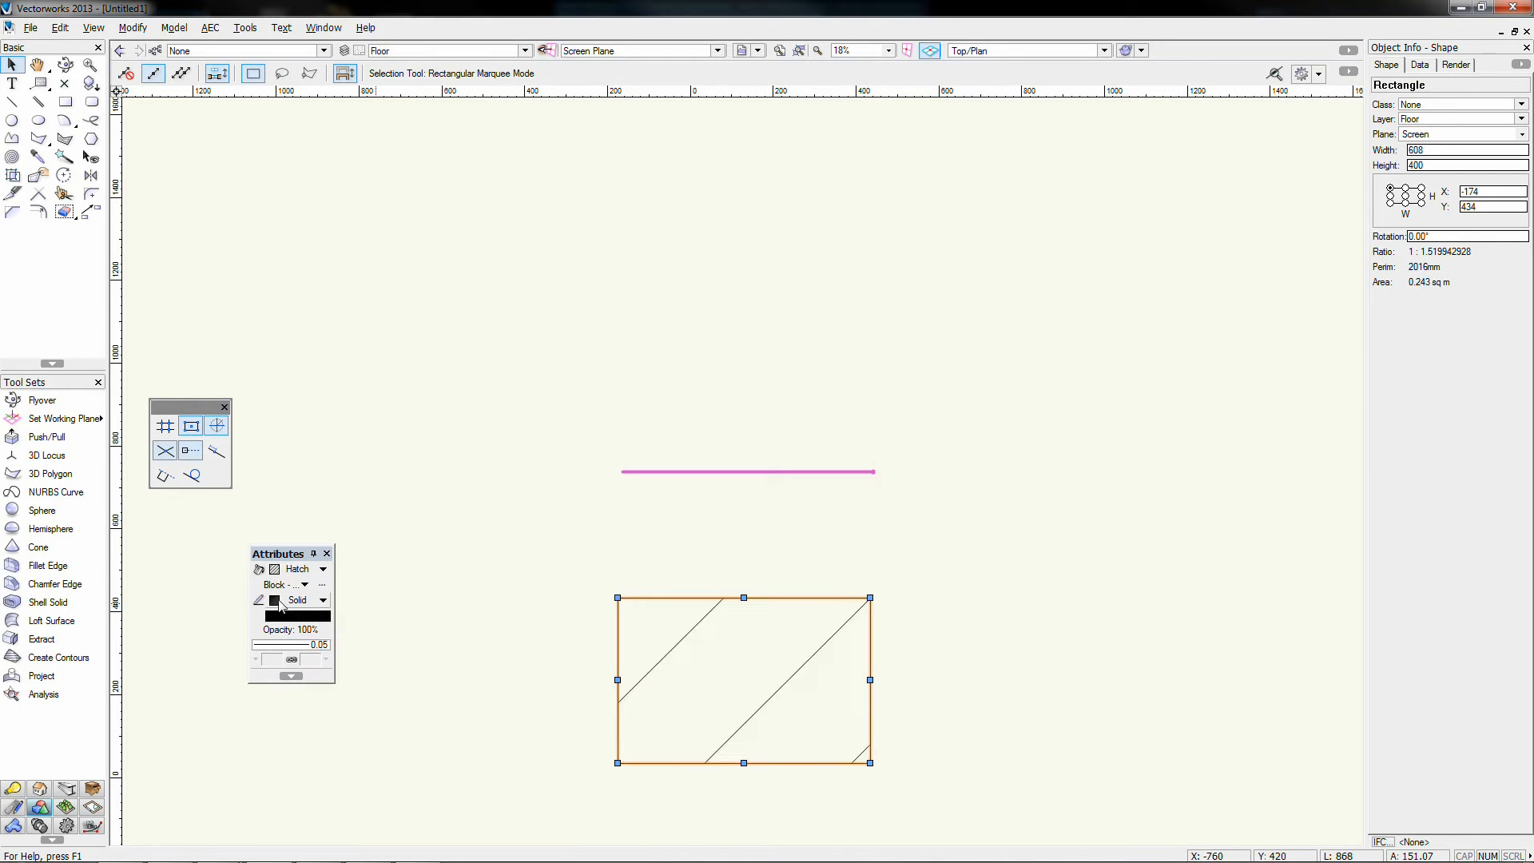
{"action": "left_click", "coordinate": [273, 589]}
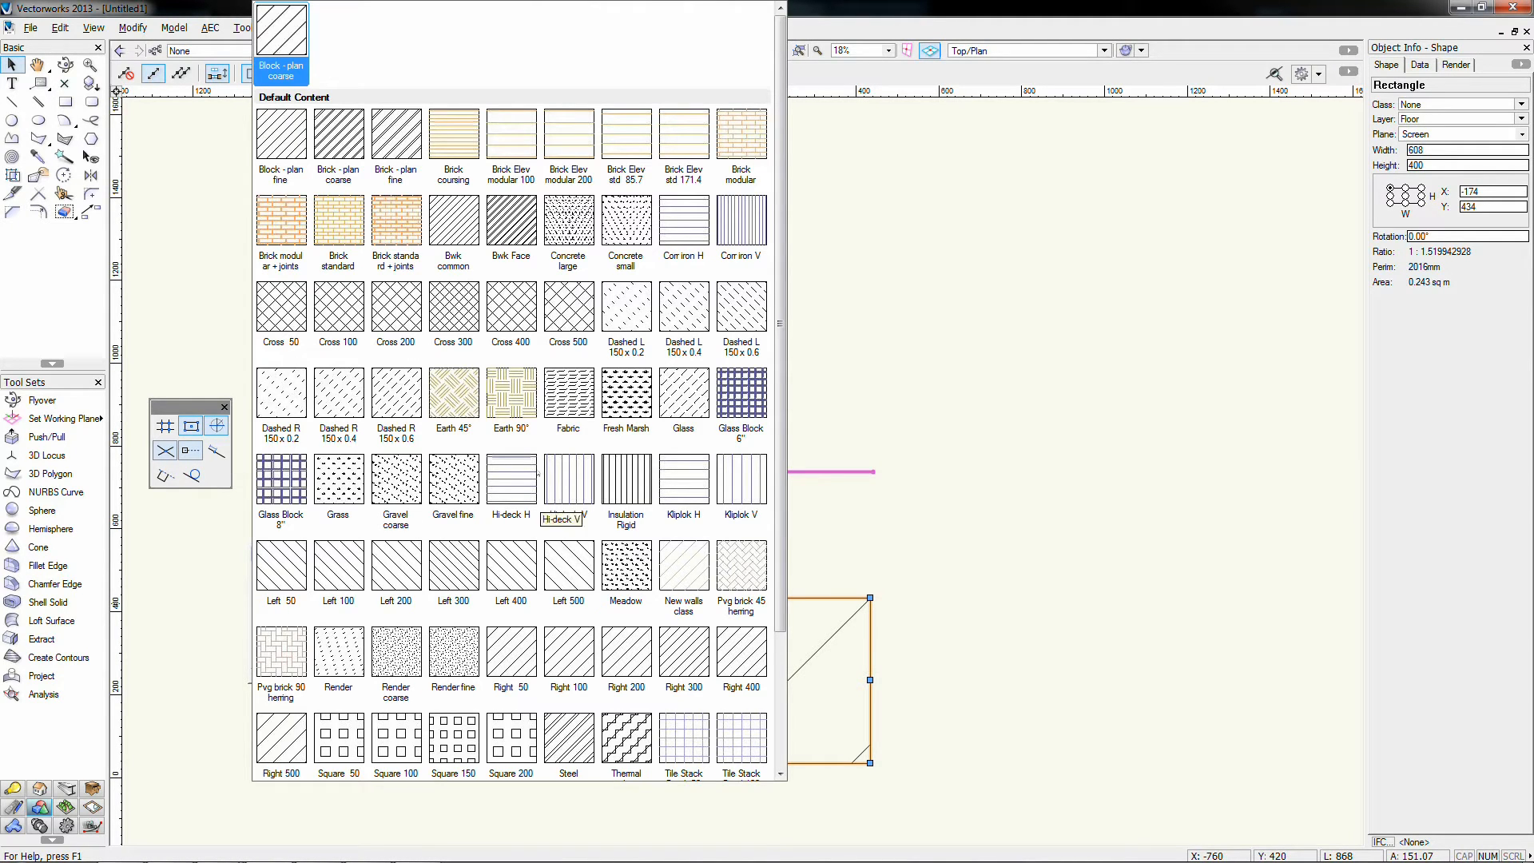
{"action": "scroll", "coordinate": [539, 473], "scroll_direction": "down", "scroll_amount": 2}
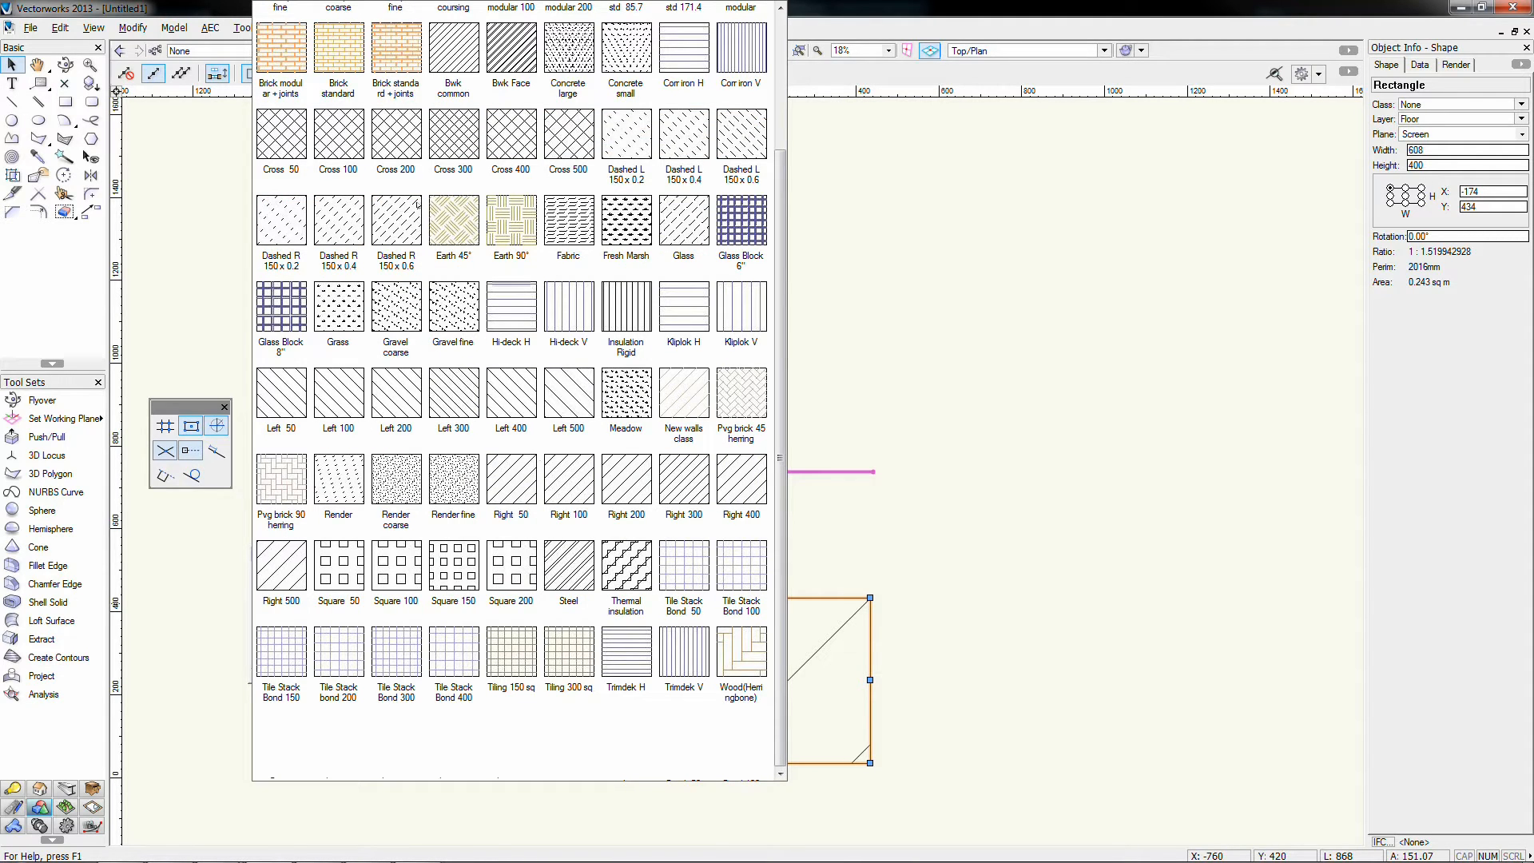
{"action": "left_click", "coordinate": [914, 244]}
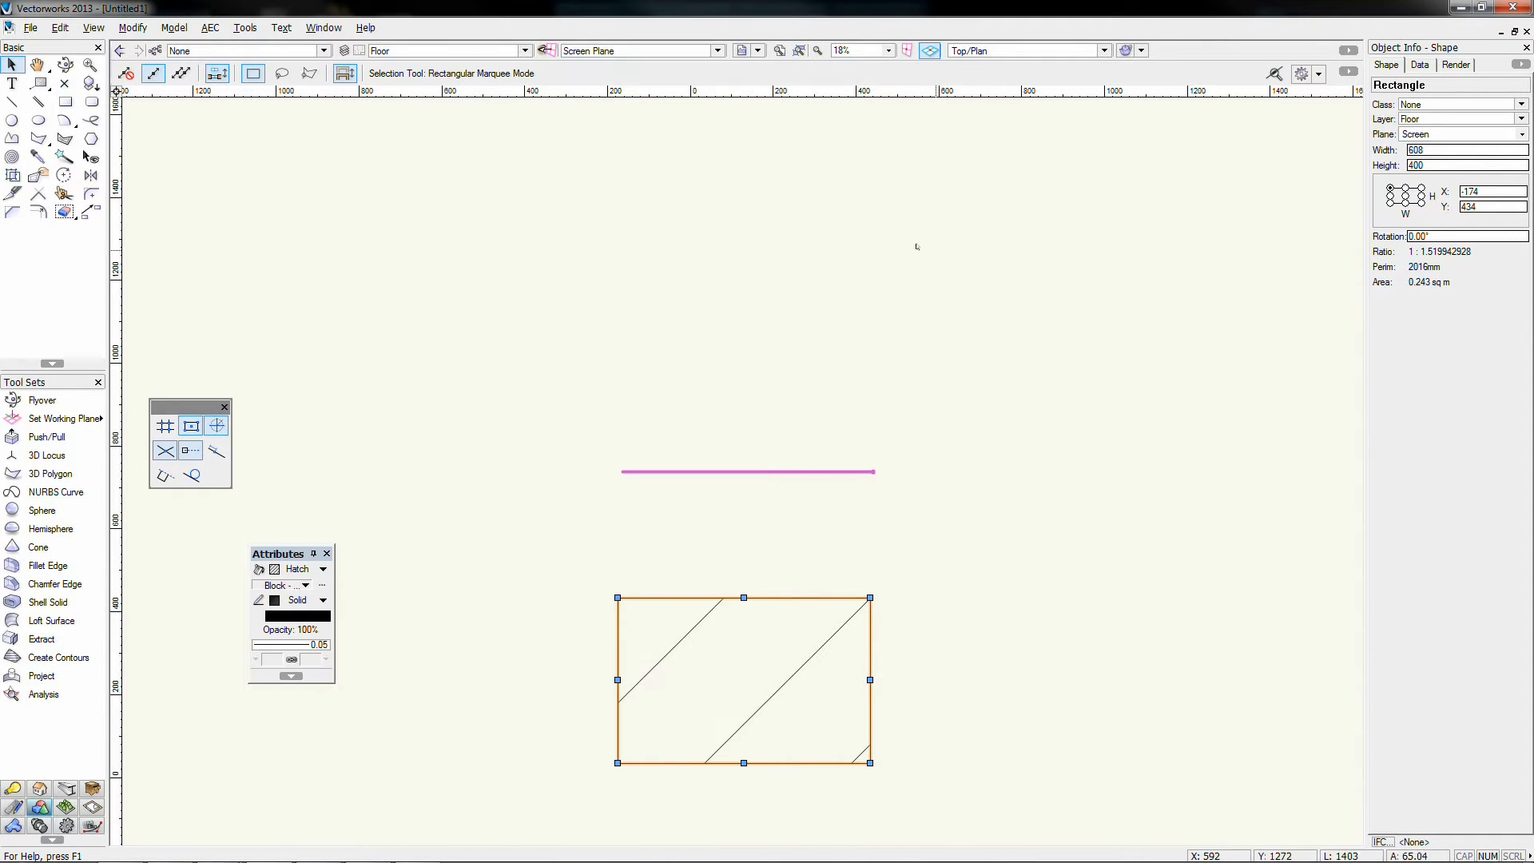
{"action": "left_click", "coordinate": [311, 572]}
Step: Apply the Weave tile fill, then switch the rectangle to a black-to-white gradient
{"action": "left_click", "coordinate": [316, 639]}
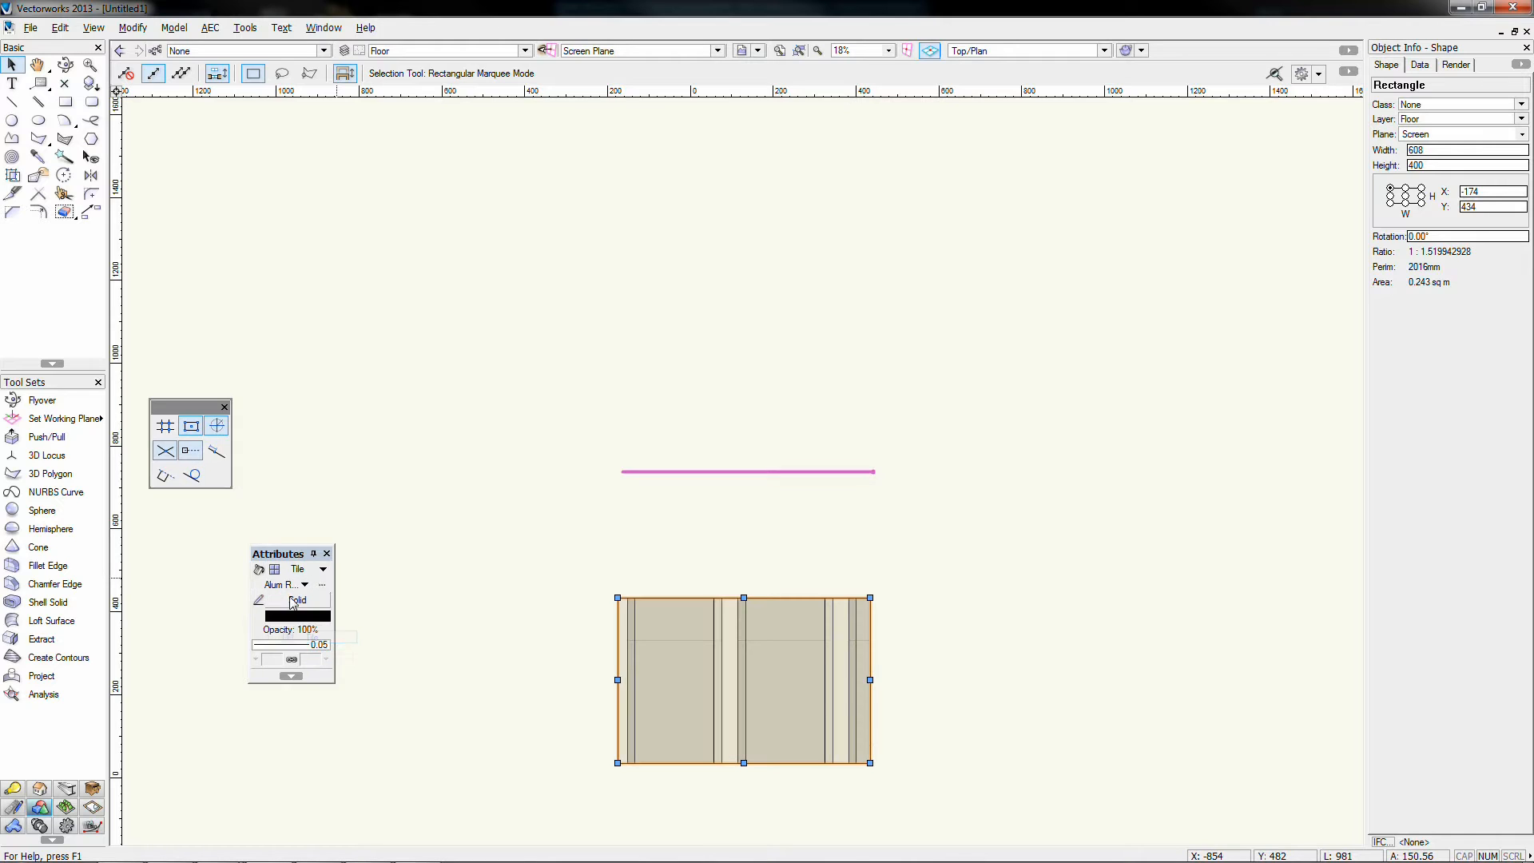
{"action": "left_click", "coordinate": [289, 585]}
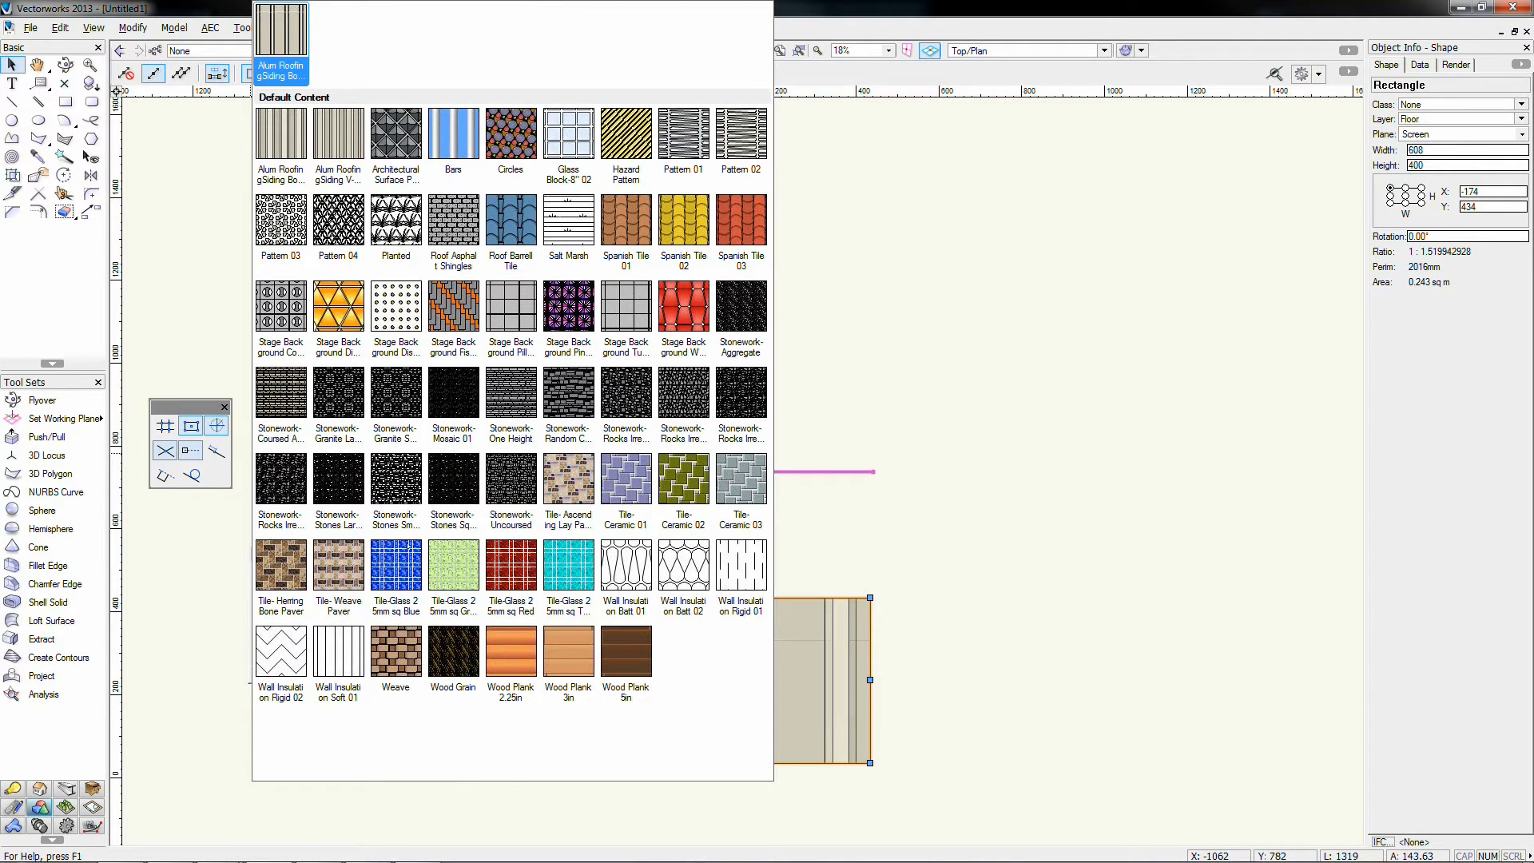
{"action": "double_click", "coordinate": [375, 653]}
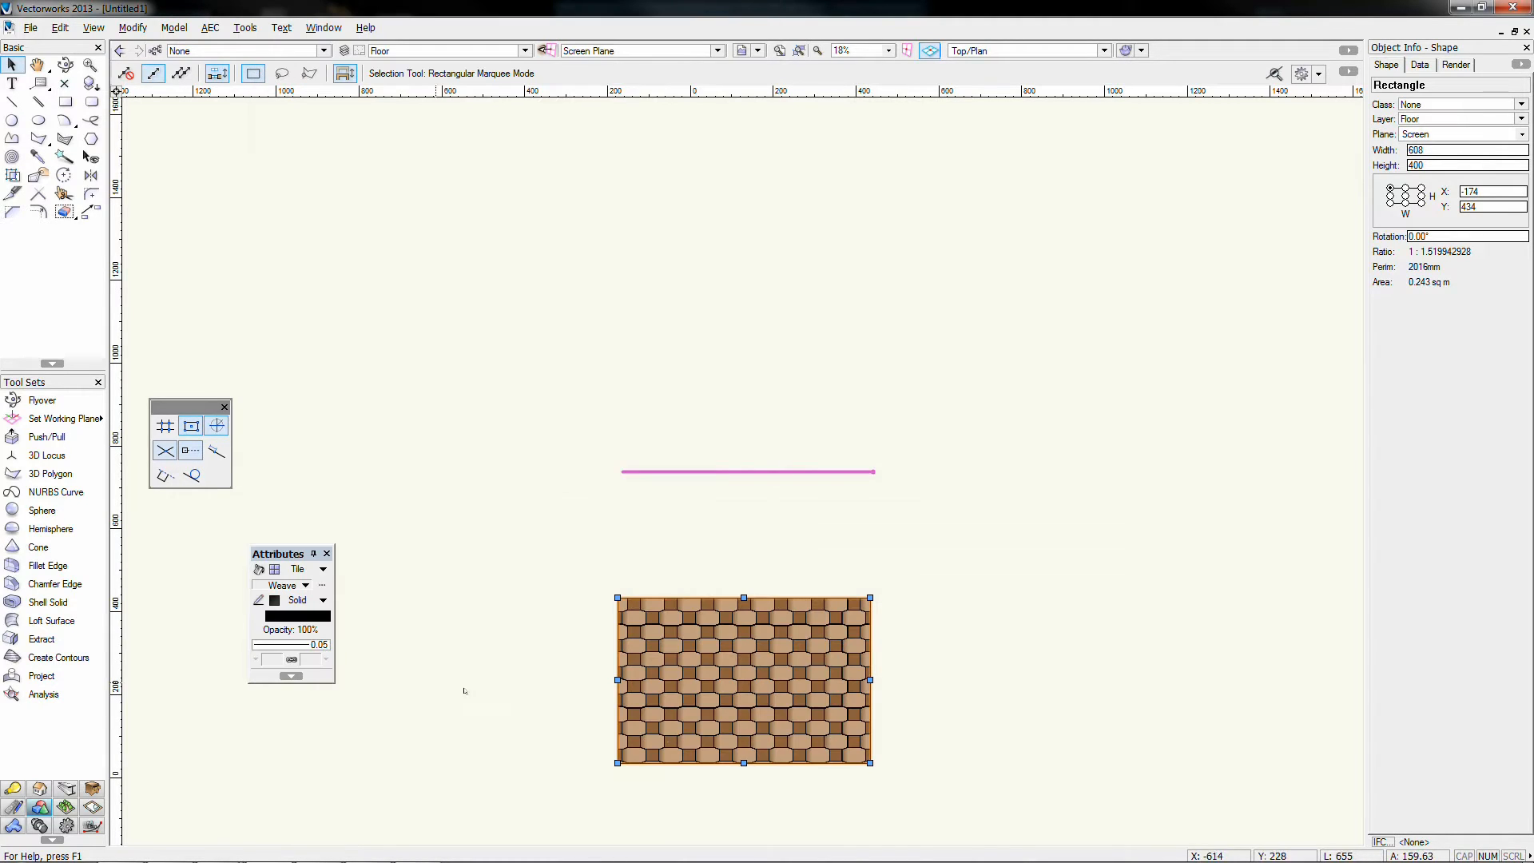
{"action": "left_click", "coordinate": [318, 569]}
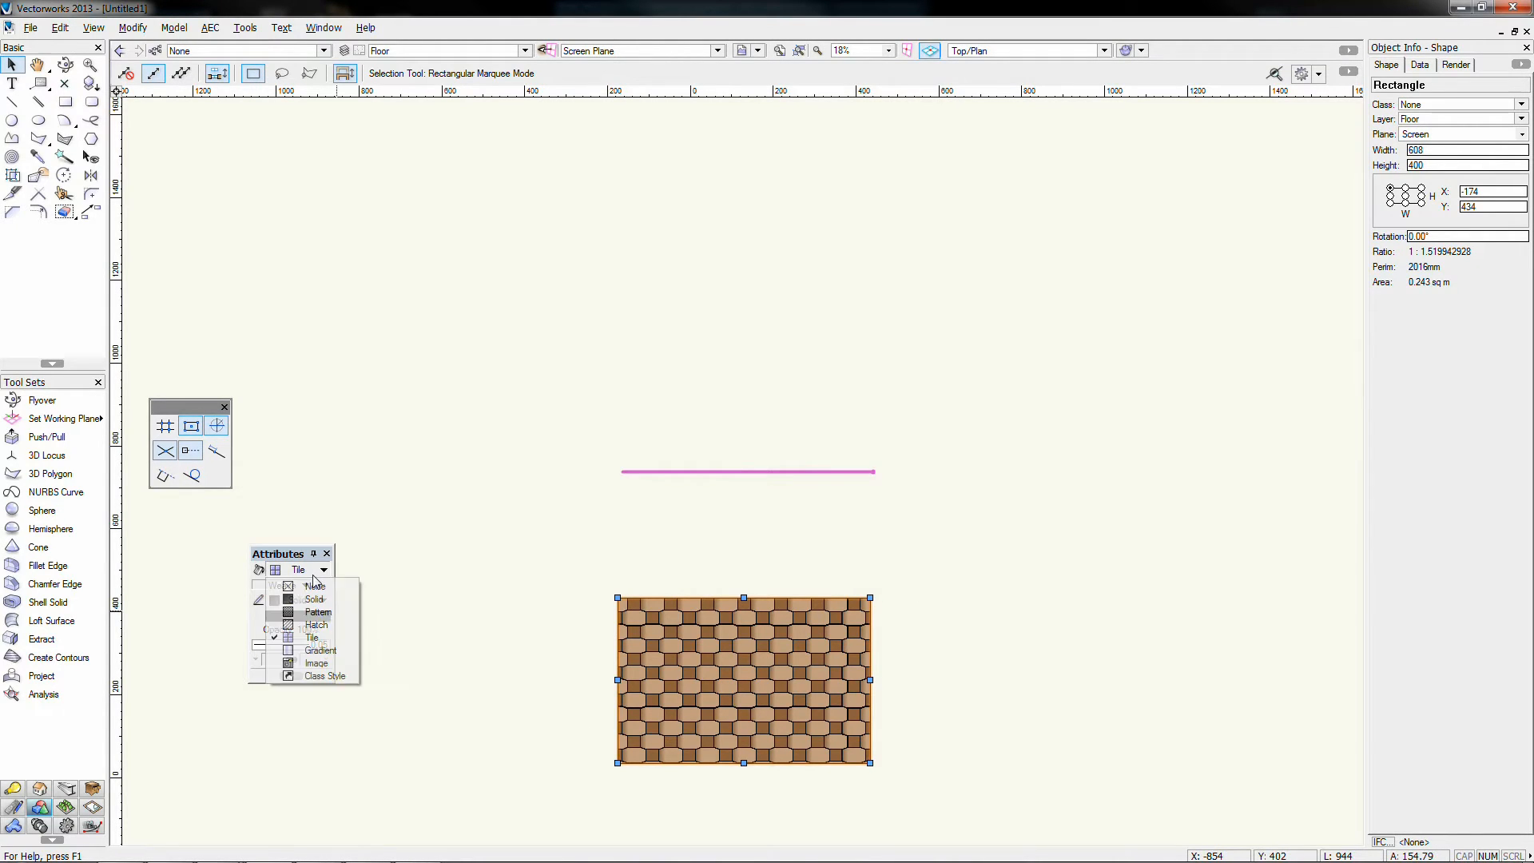
{"action": "left_click", "coordinate": [319, 651]}
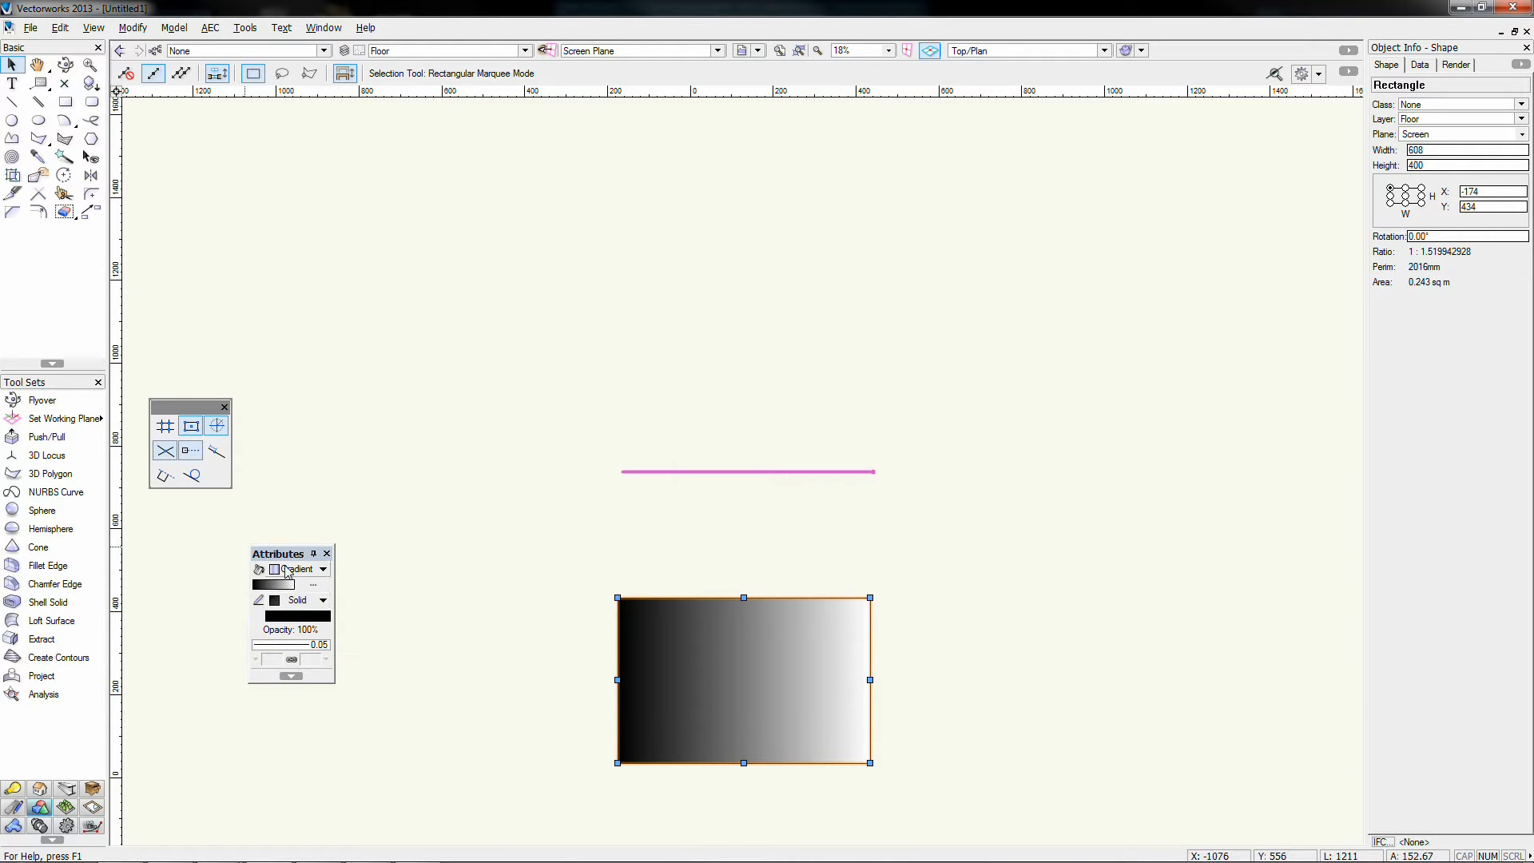
{"action": "left_click", "coordinate": [317, 569]}
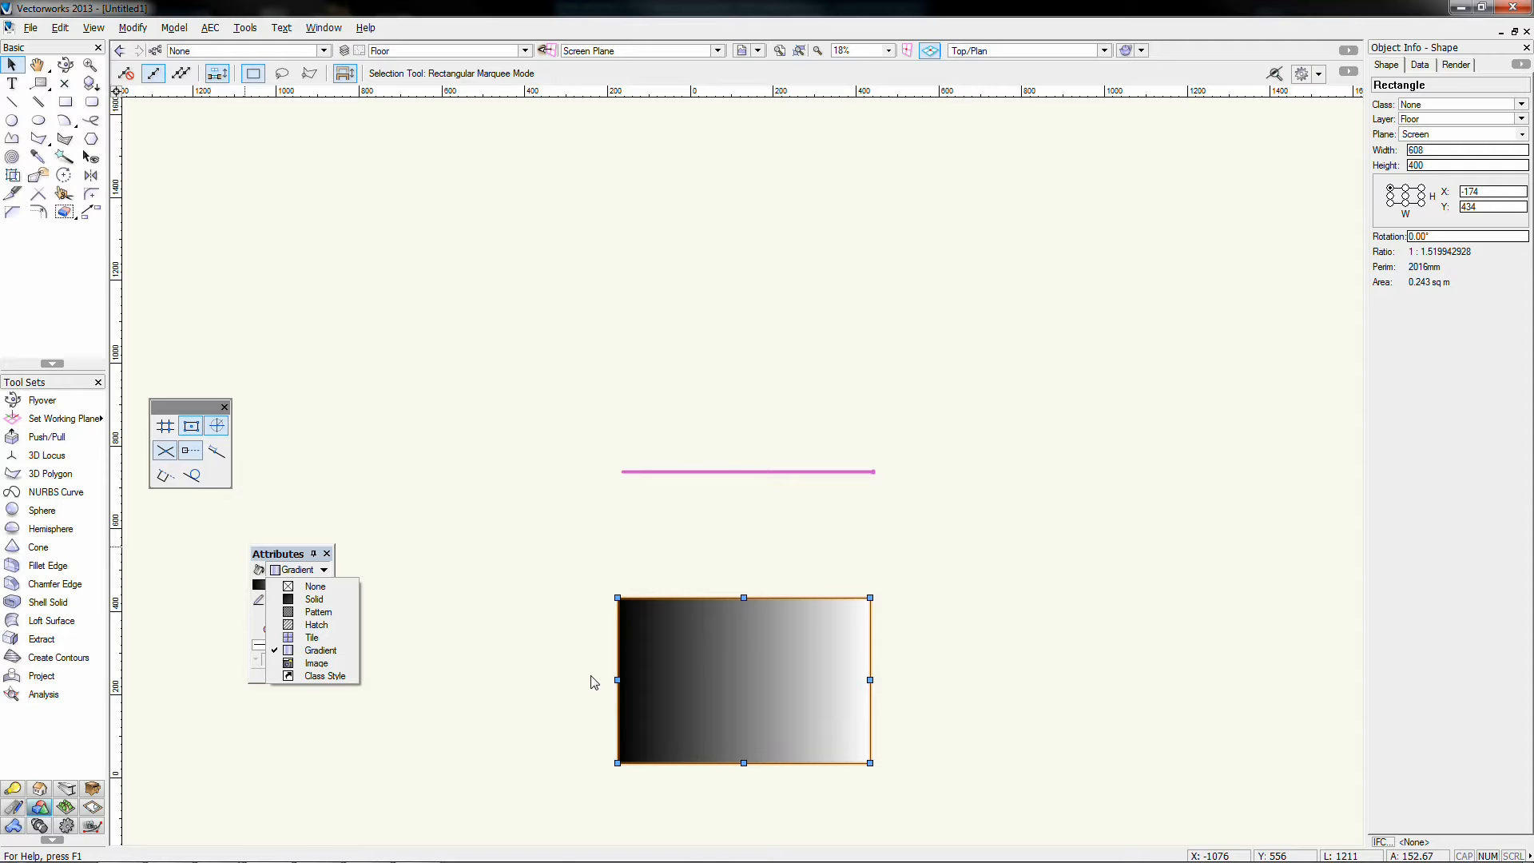
Step: Return the rectangle to solid fill, then marquee-select it with the line and delete both
{"action": "left_click", "coordinate": [314, 598]}
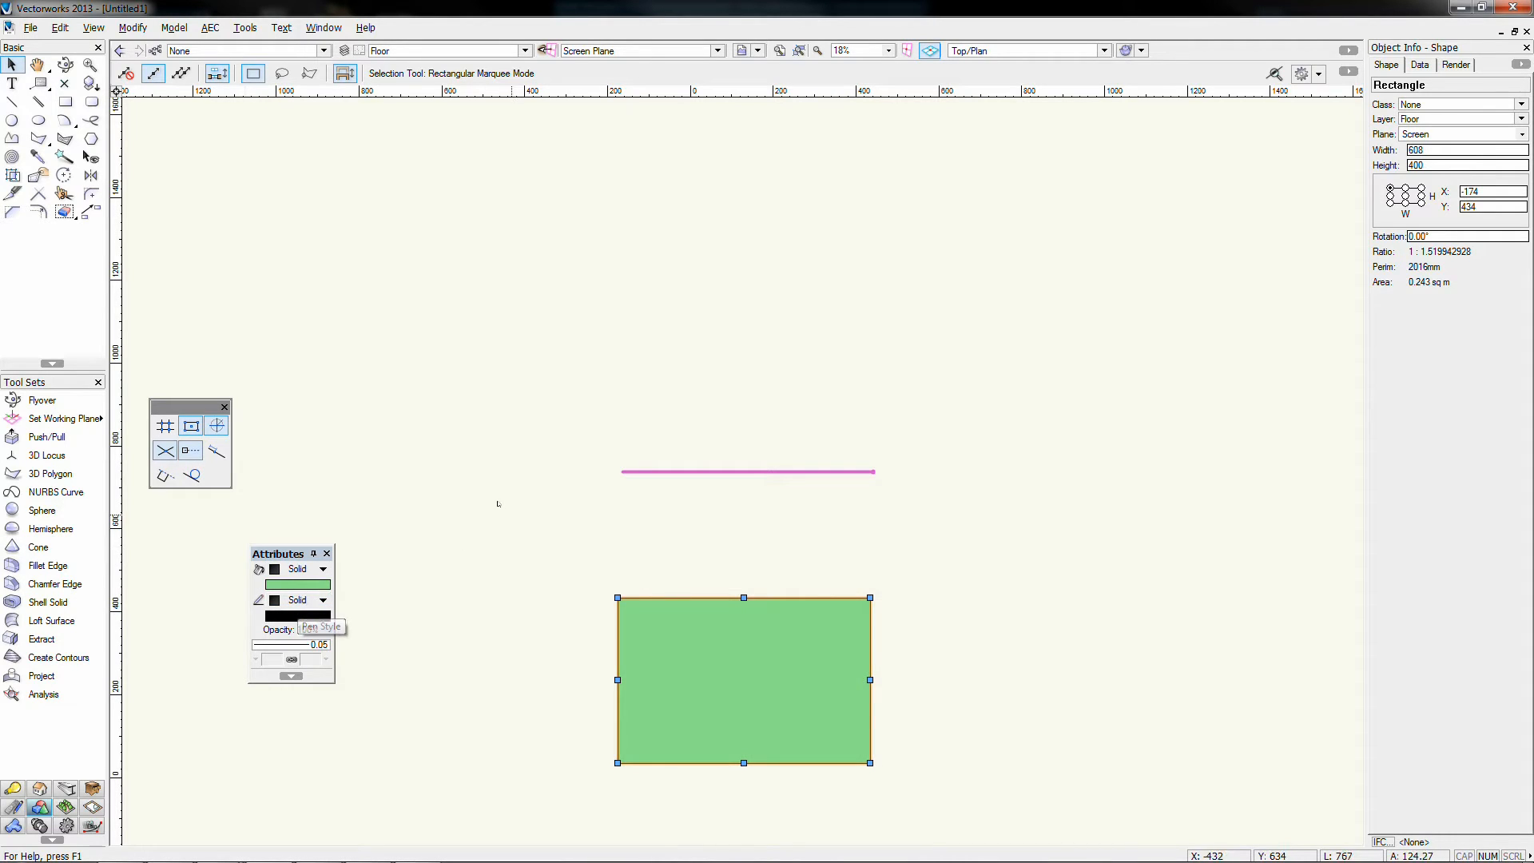
{"action": "left_click_drag", "start_coordinate": [493, 336], "coordinate": [1018, 812]}
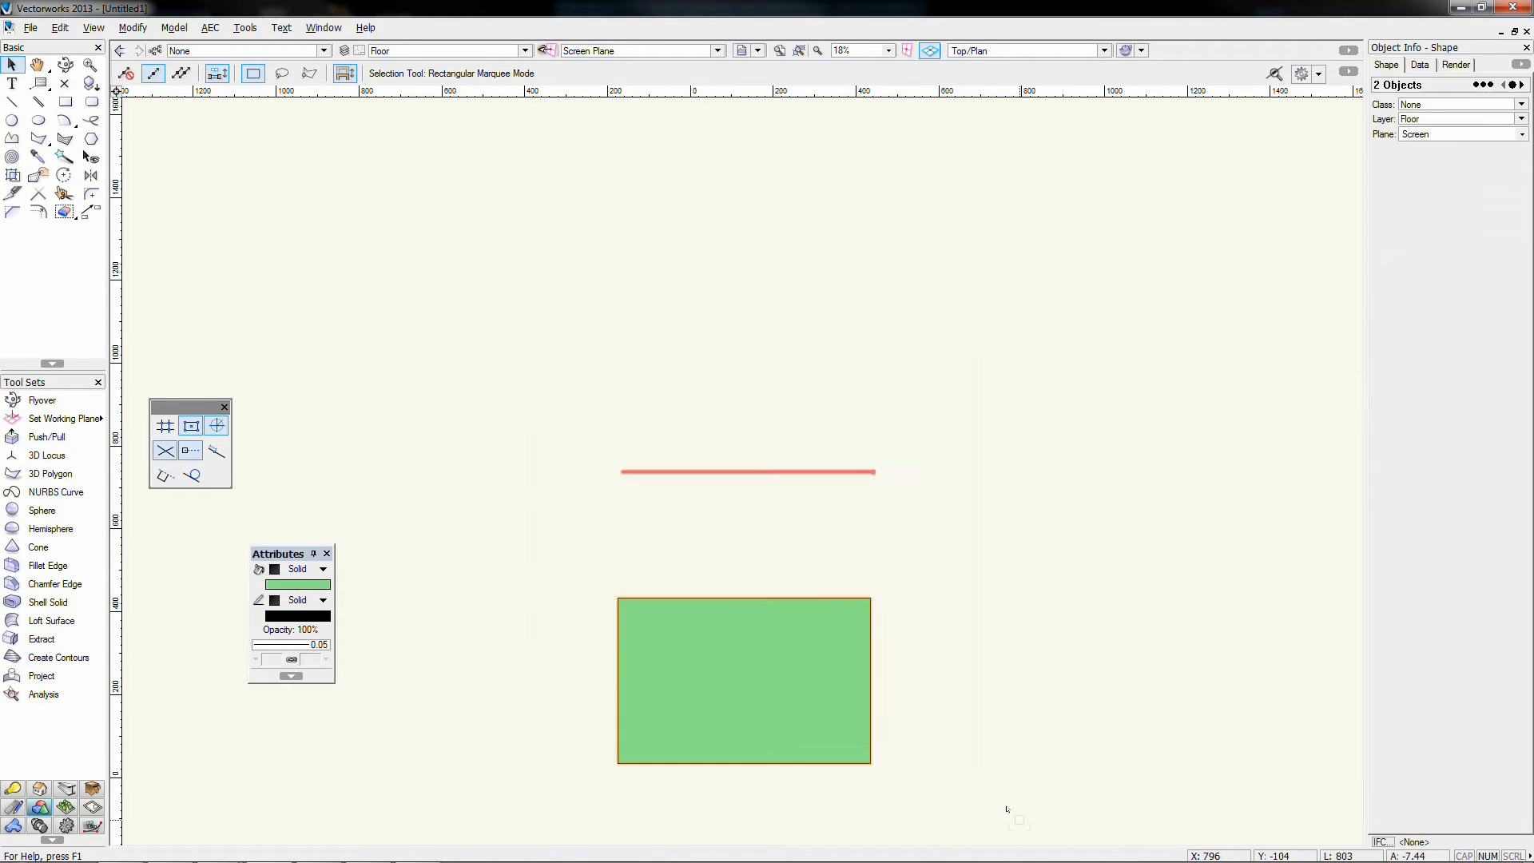
{"action": "key", "text": "Delete"}
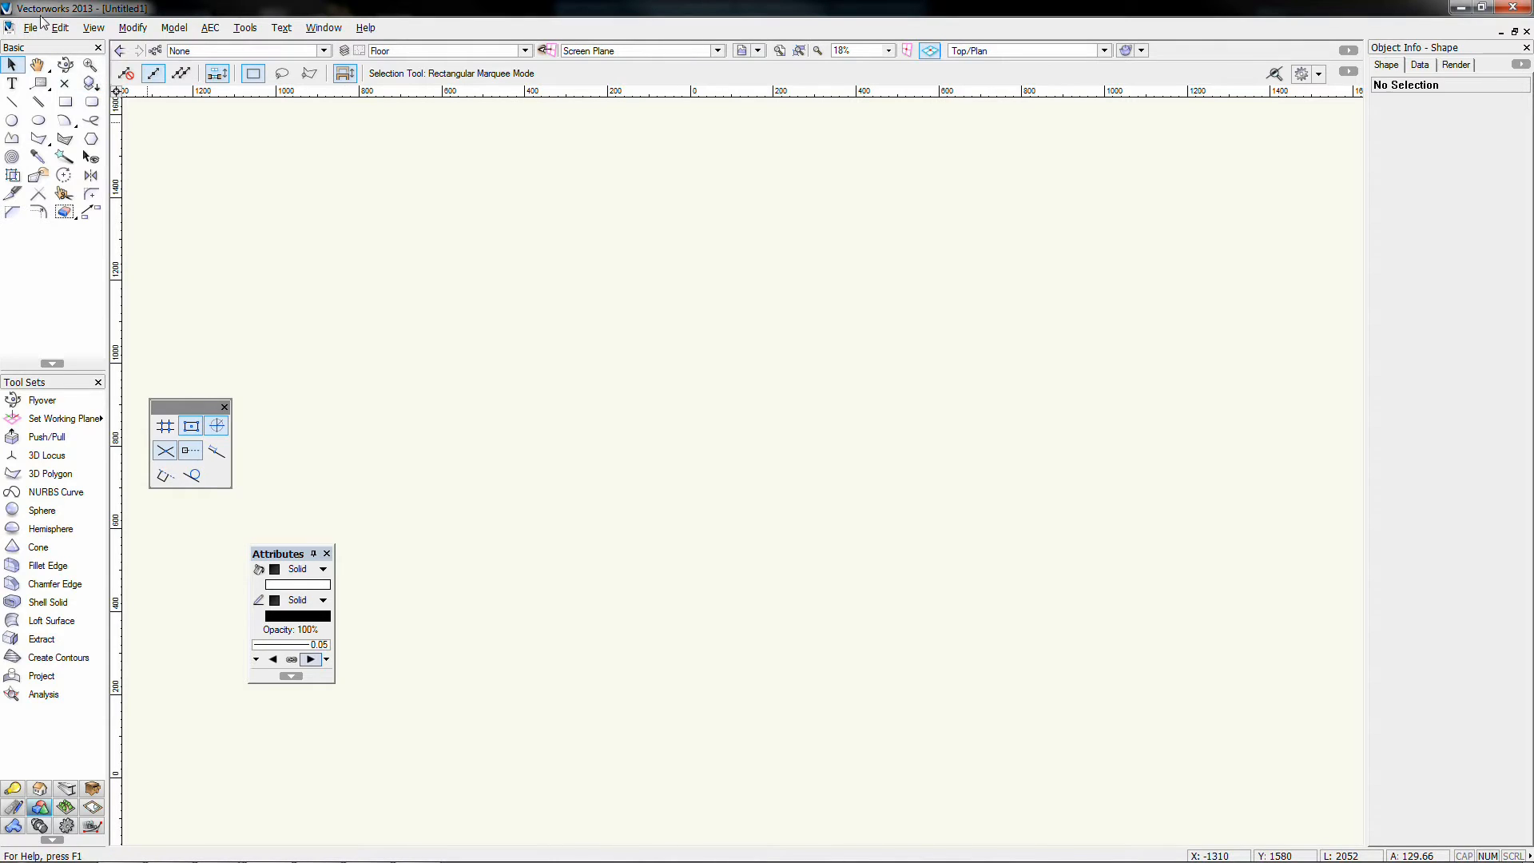
Step: Open 30.vwx from the recent files list
{"action": "left_click", "coordinate": [30, 27]}
{"action": "mouse_move", "coordinate": [164, 92]}
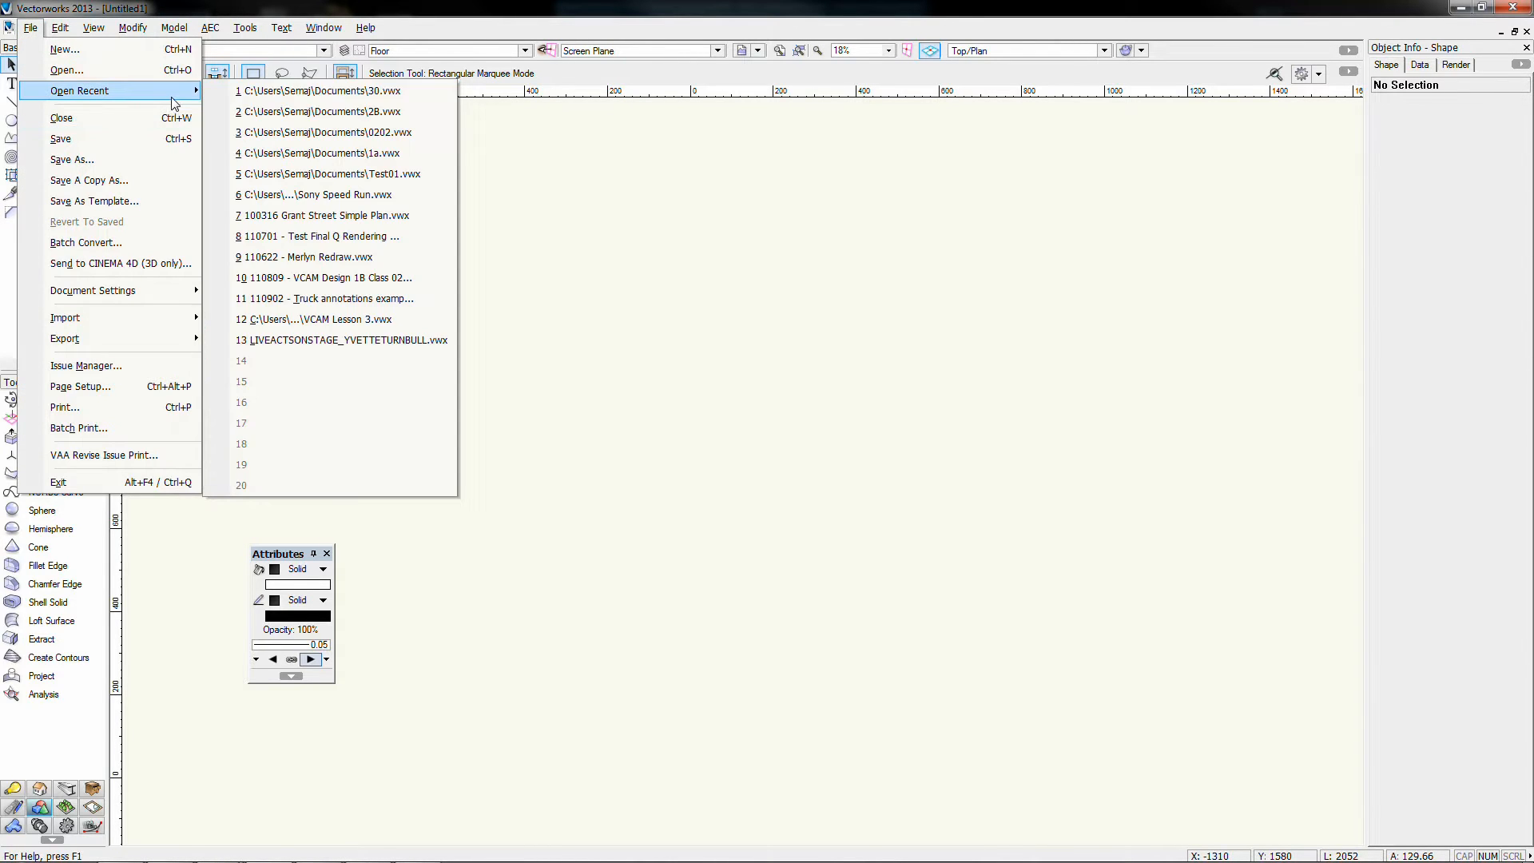
{"action": "left_click", "coordinate": [291, 99]}
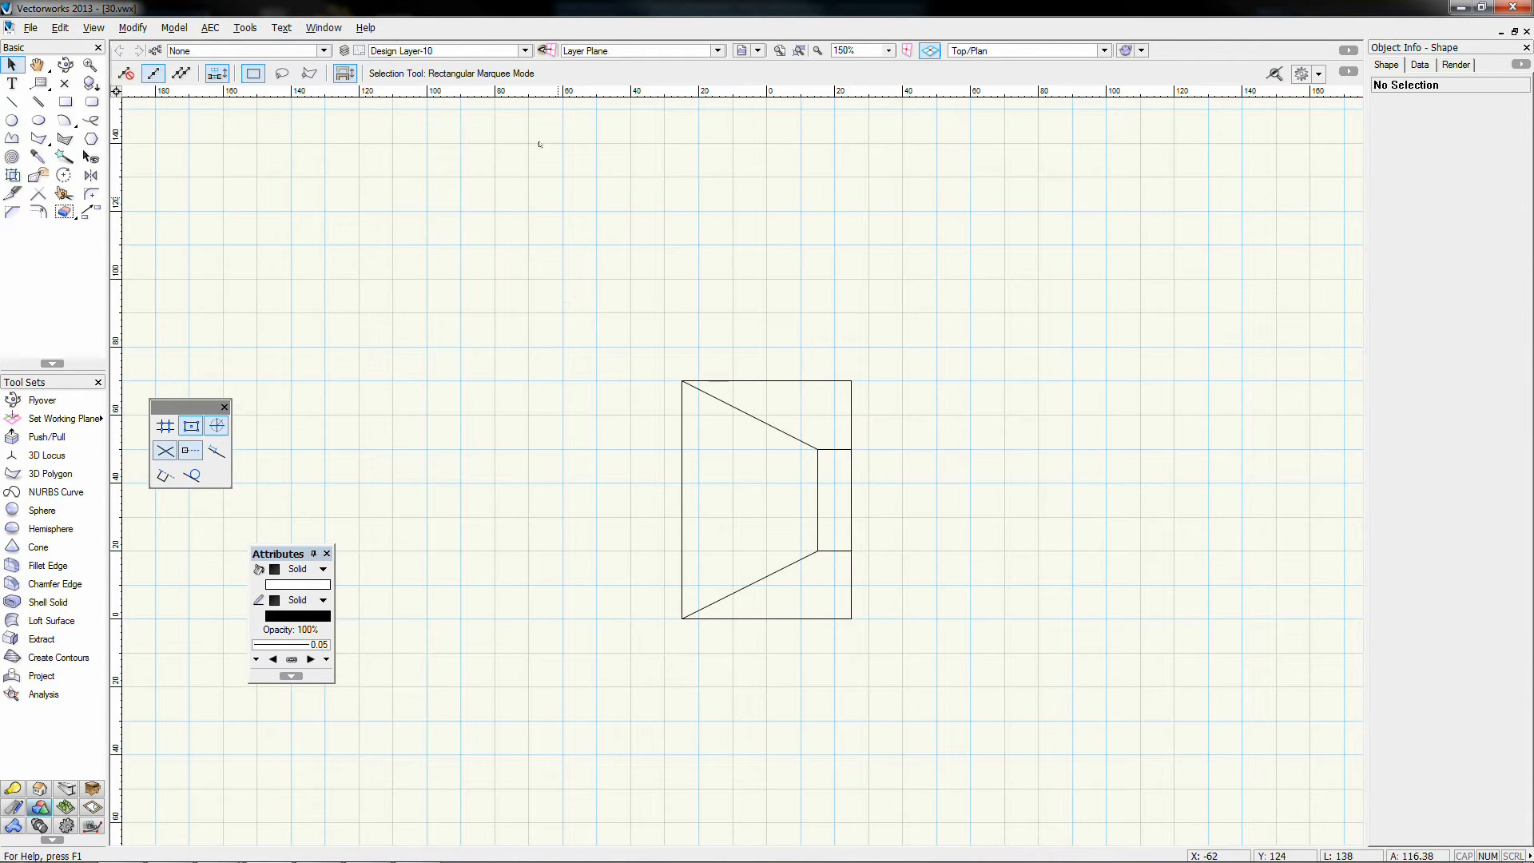
Step: Activate Design Layer-9, view Left Isometric, and step through layers to Design Layer-6
{"action": "left_click", "coordinate": [452, 52]}
{"action": "left_click", "coordinate": [444, 87]}
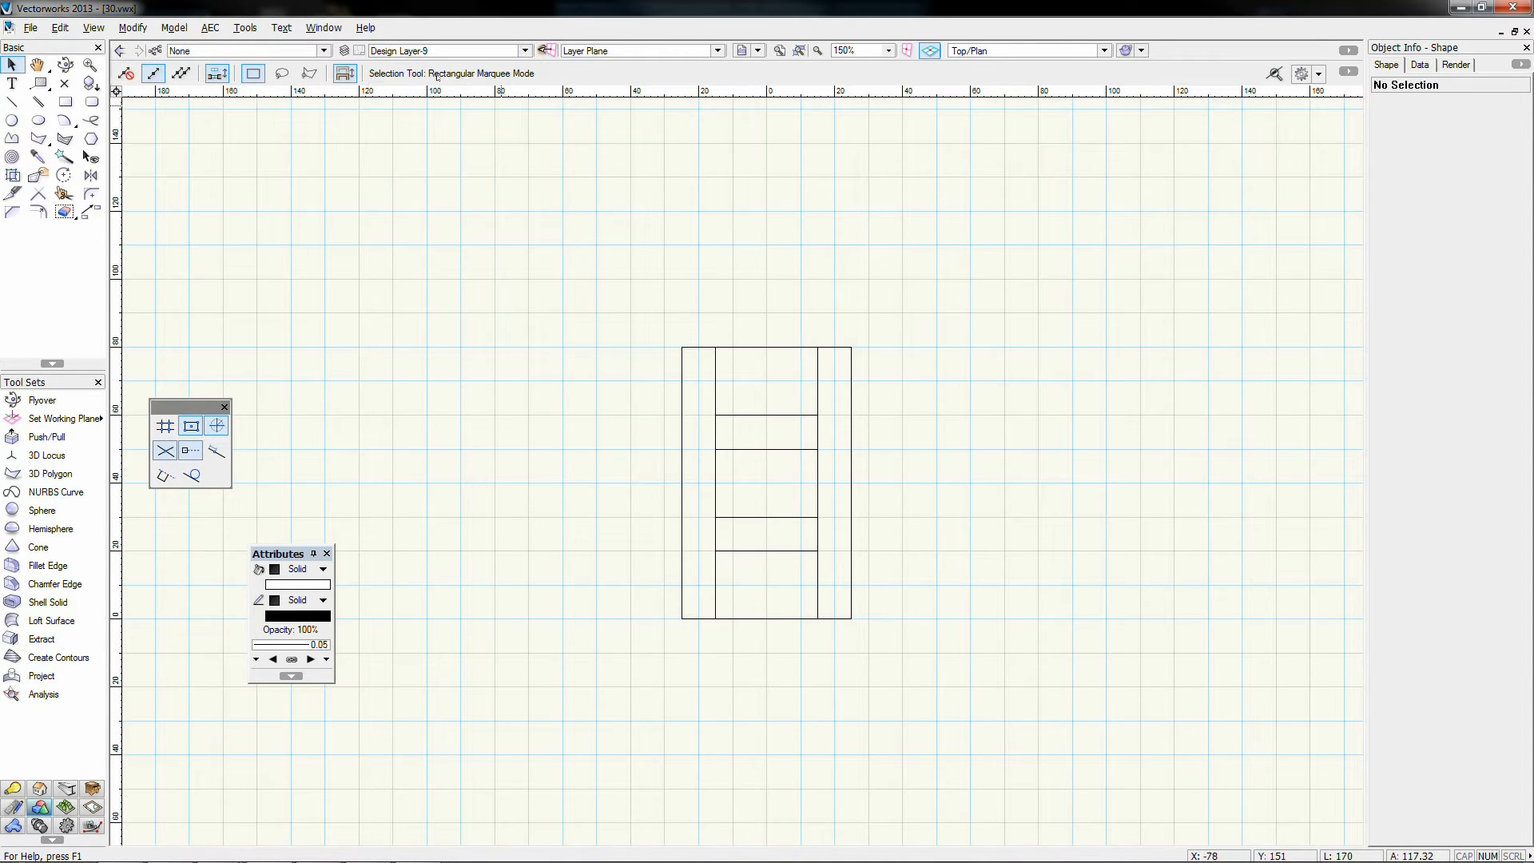
{"action": "key", "text": "KP_1"}
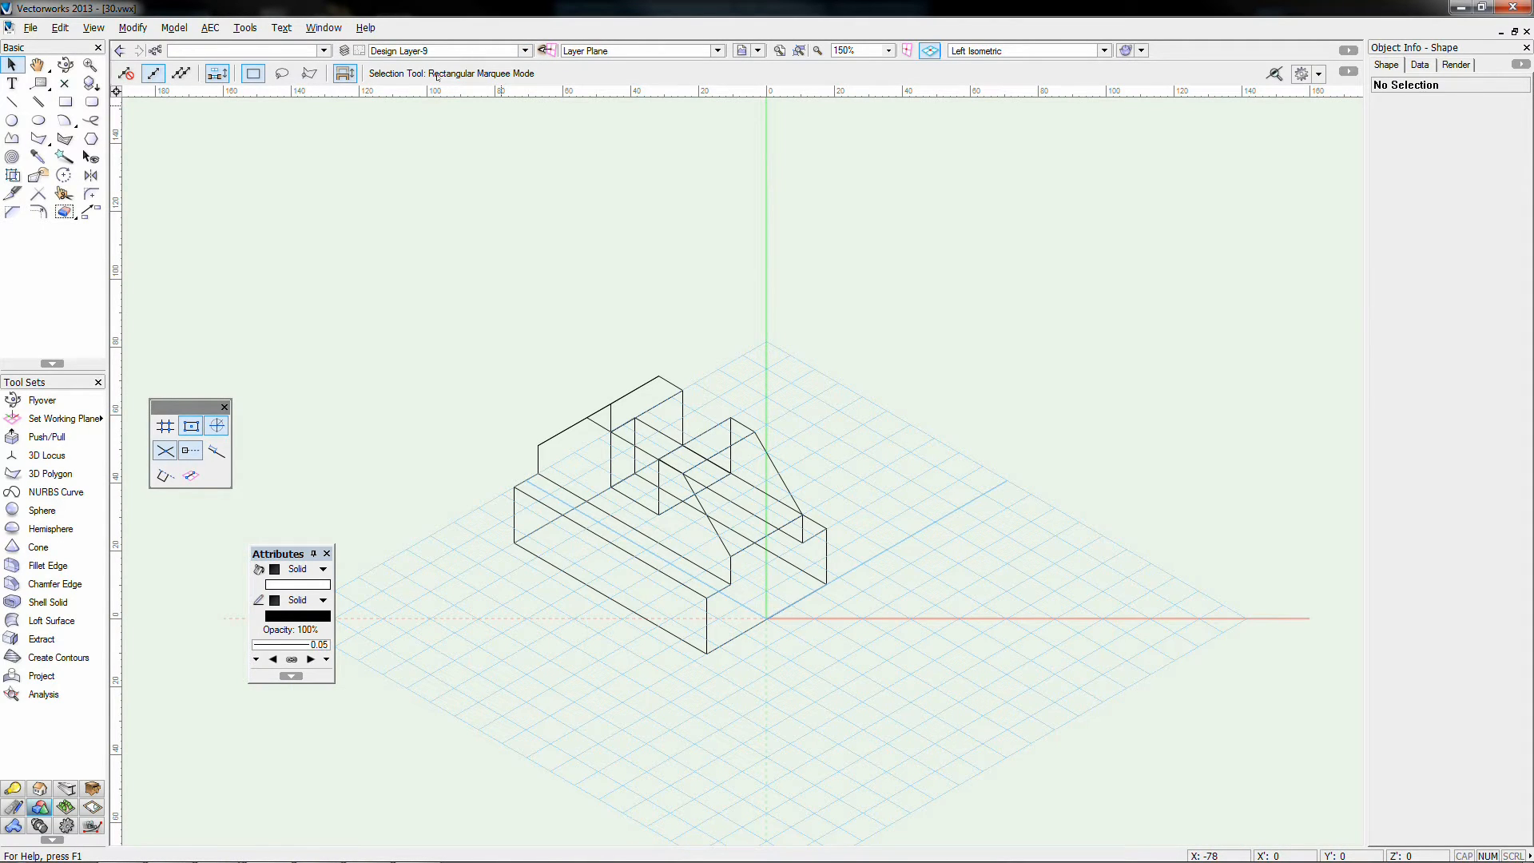
{"action": "key", "text": "ctrl+Down"}
{"action": "key", "text": "ctrl+Down"}
{"action": "key", "text": "ctrl+Down"}
{"action": "key", "text": "ctrl+Down"}
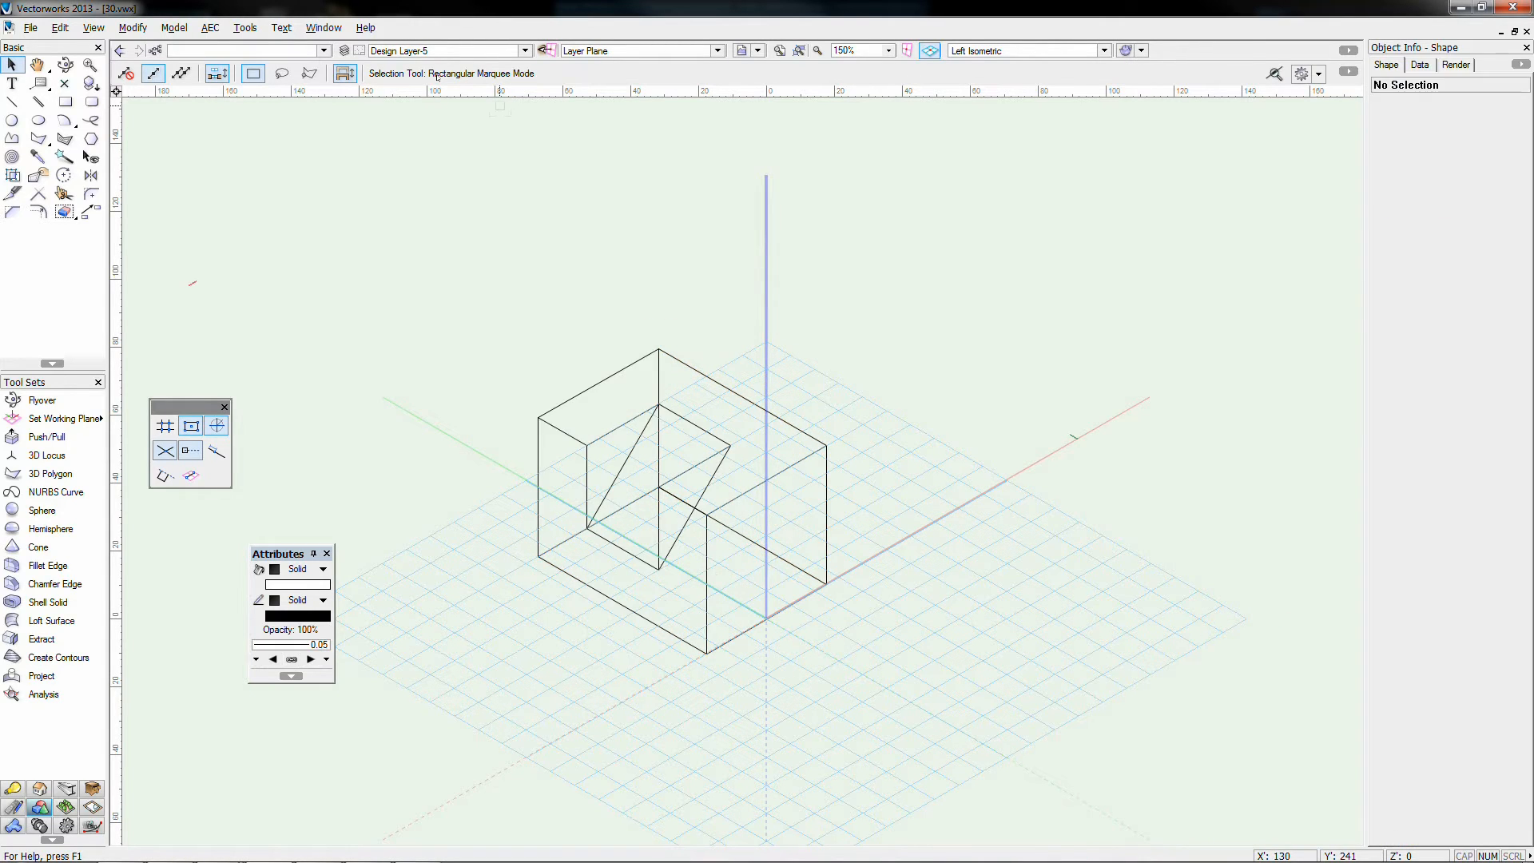
{"action": "key", "text": "ctrl+Down"}
{"action": "key", "text": "ctrl+Down"}
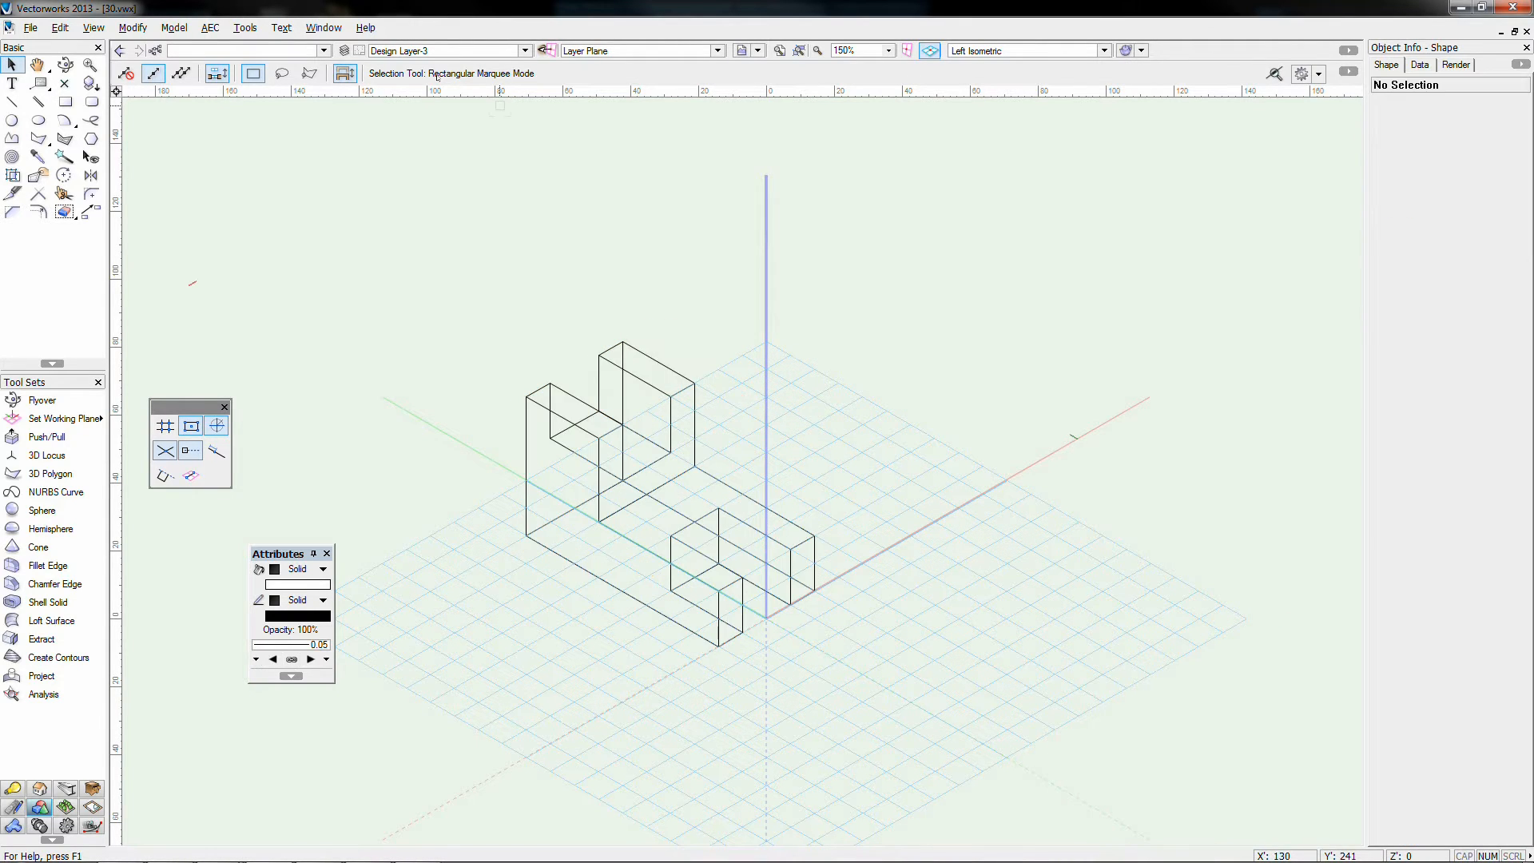
{"action": "key", "text": "ctrl+Up"}
{"action": "key", "text": "ctrl+Up"}
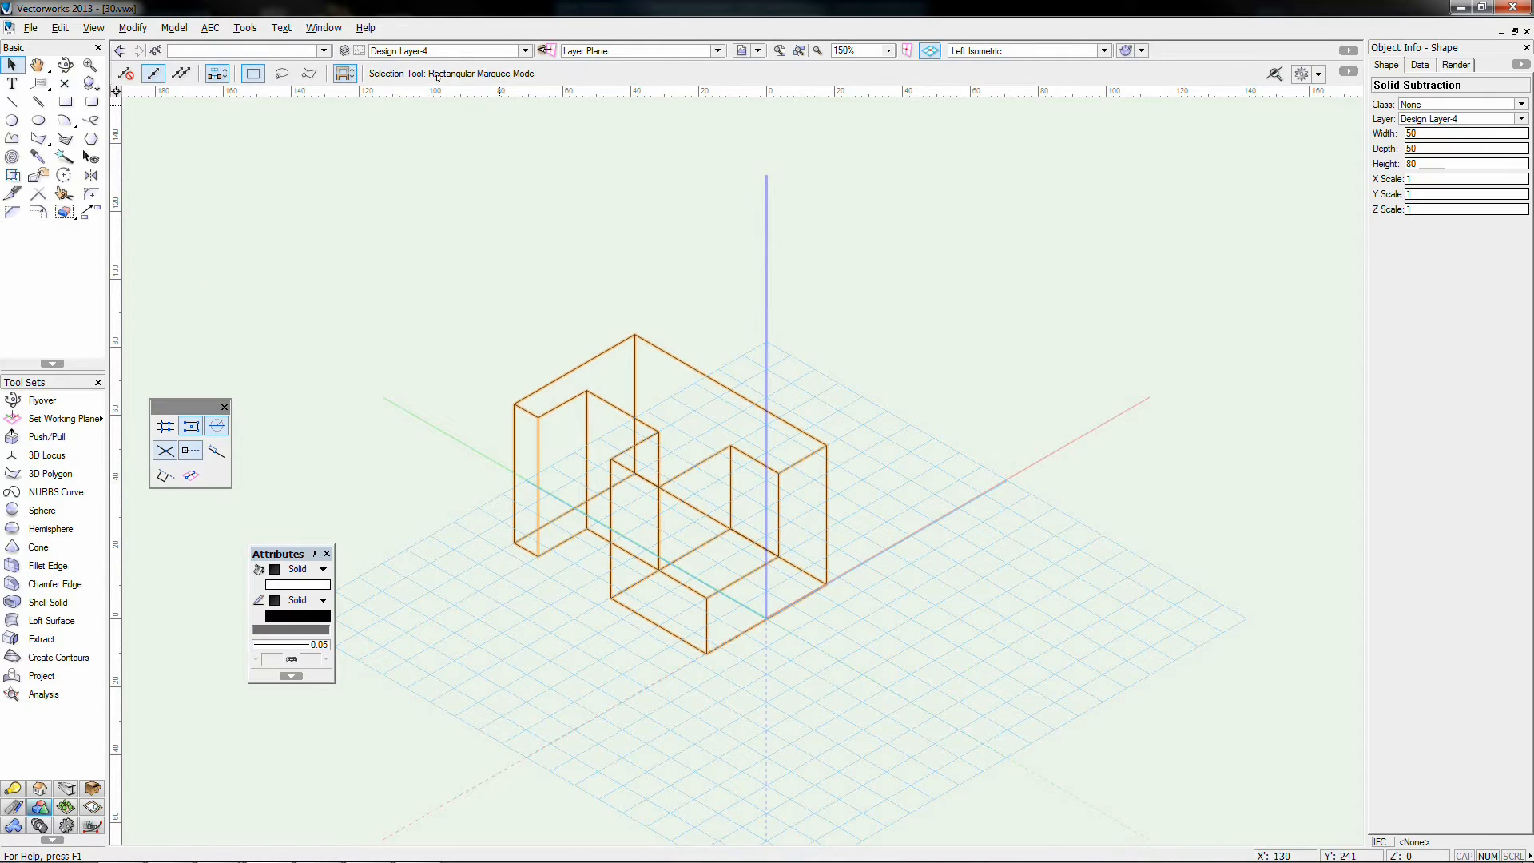
{"action": "key", "text": "ctrl+Up"}
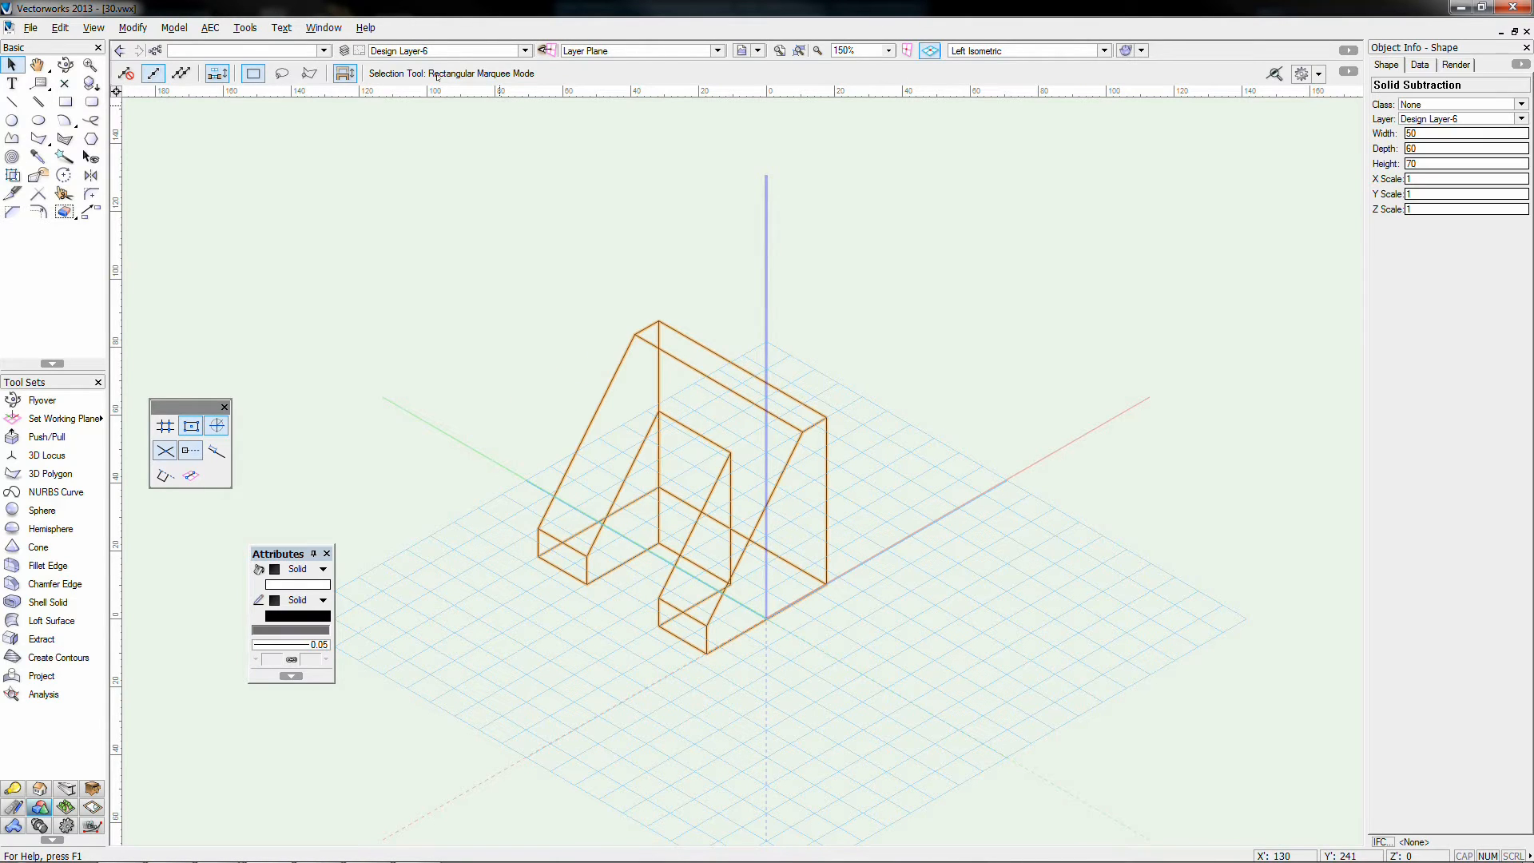
{"action": "left_click", "coordinate": [494, 246]}
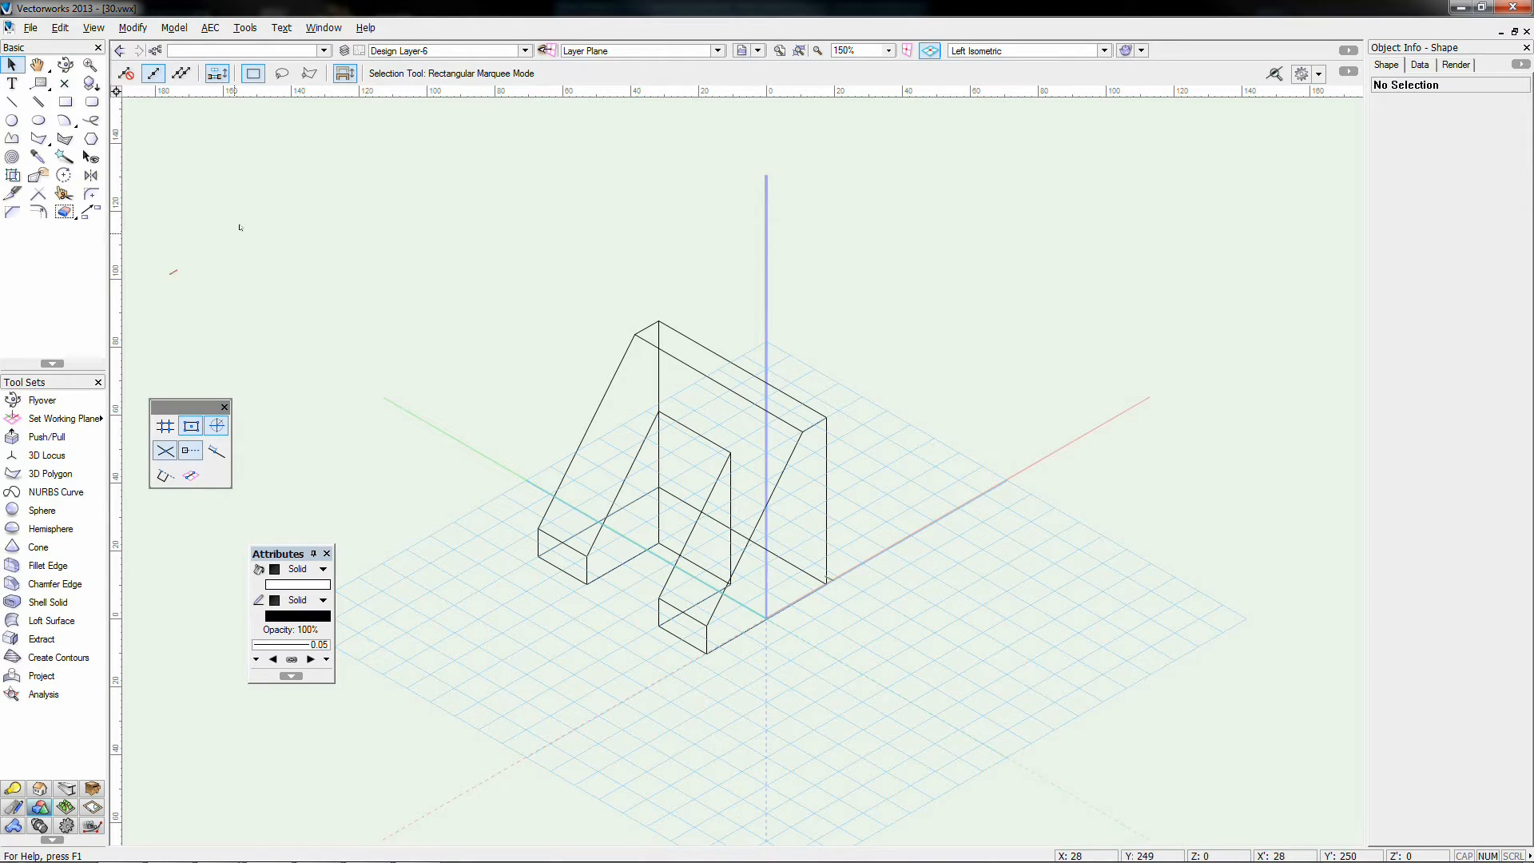
Step: Open the layer Organization dialog and show its empty Sheet Layers list
{"action": "left_click", "coordinate": [344, 52]}
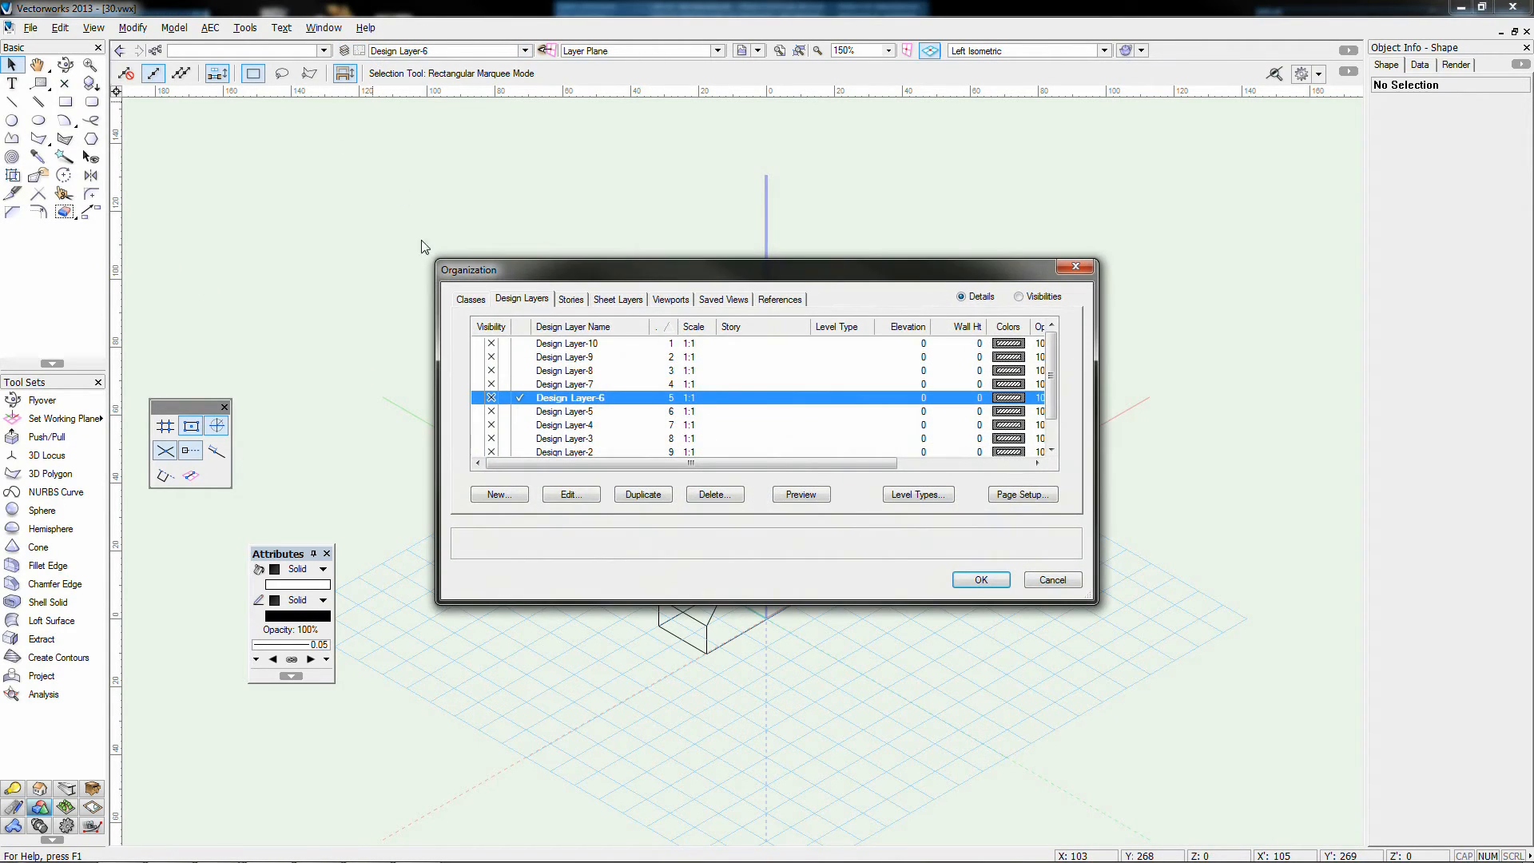
{"action": "left_click", "coordinate": [609, 302]}
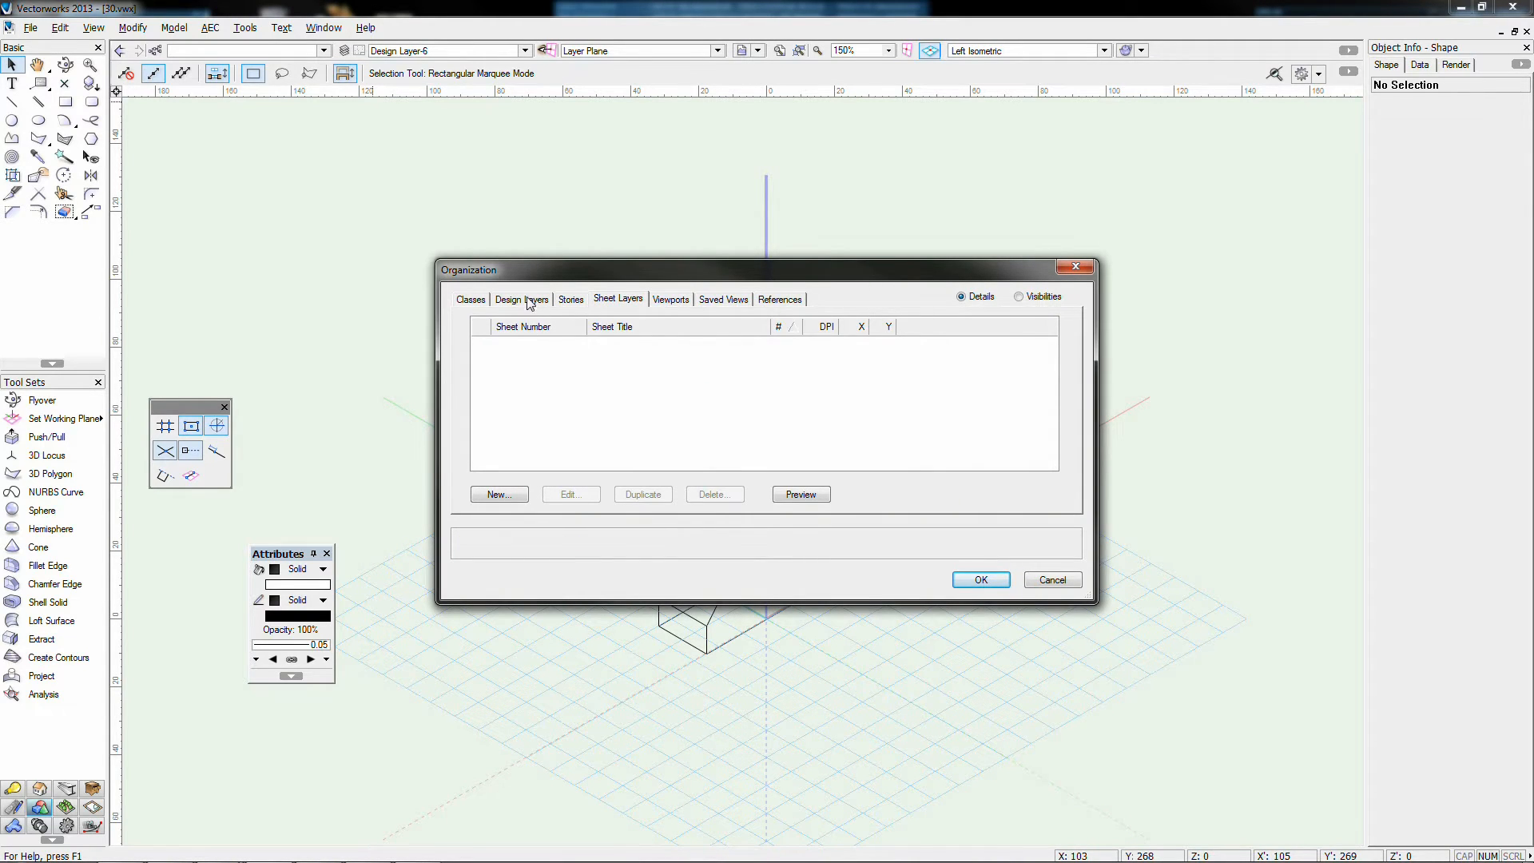
{"action": "left_click", "coordinate": [528, 302]}
{"action": "left_click", "coordinate": [614, 300]}
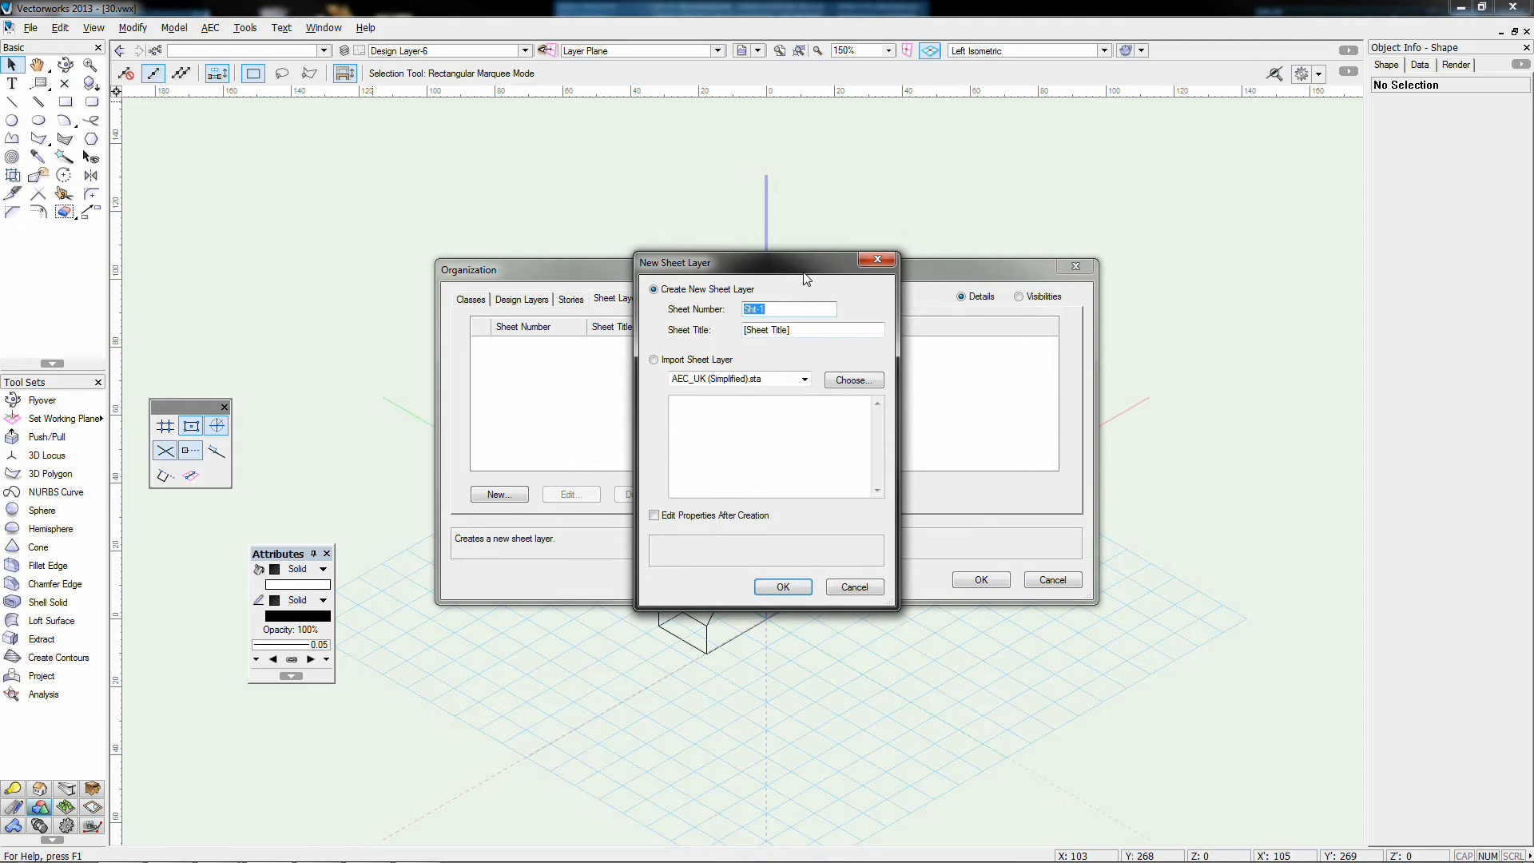
Step: Enter S01-01 as the new sheet layer's number
{"action": "left_click_drag", "start_coordinate": [758, 257], "coordinate": [1105, 234]}
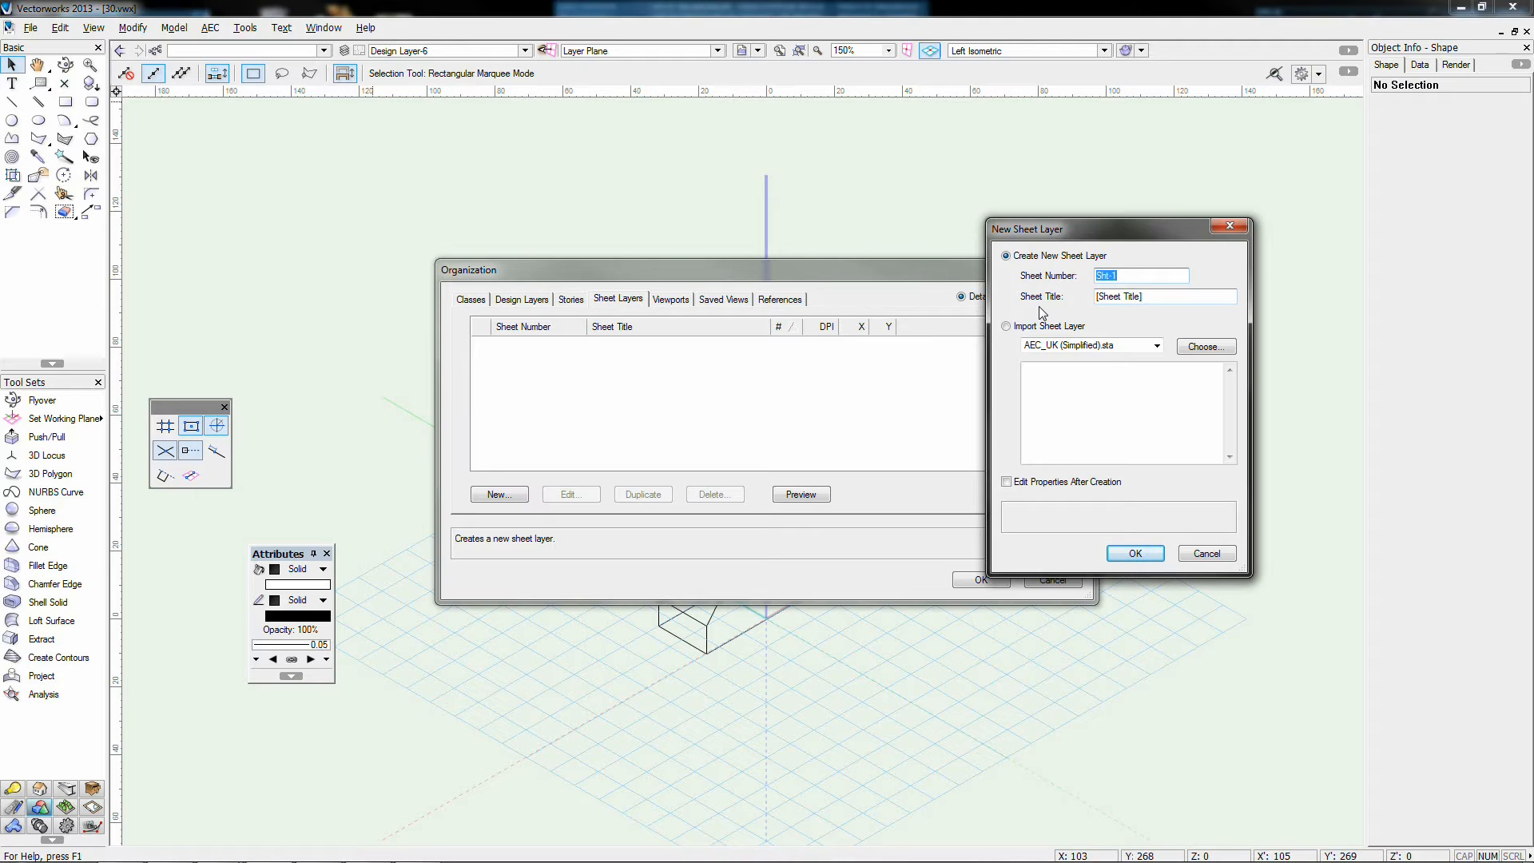
{"action": "type", "text": "001-A"}
{"action": "key", "text": "BackSpace"}
{"action": "key", "text": "BackSpace"}
{"action": "key", "text": "BackSpace"}
{"action": "key", "text": "BackSpace"}
{"action": "key", "text": "BackSpace"}
{"action": "type", "text": "S01"}
{"action": "type", "text": "-"}
{"action": "type", "text": "01"}
{"action": "key", "text": "BackSpace"}
{"action": "key", "text": "BackSpace"}
{"action": "key", "text": "BackSpace"}
{"action": "key", "text": "BackSpace"}
{"action": "type", "text": "1-01A"}
{"action": "key", "text": "BackSpace"}
{"action": "key", "text": "BackSpace"}
{"action": "key", "text": "BackSpace"}
{"action": "key", "text": "BackSpace"}
{"action": "key", "text": "BackSpace"}
{"action": "type", "text": "S"}
{"action": "type", "text": "01"}
{"action": "type", "text": "-01"}
{"action": "type", "text": "0"}
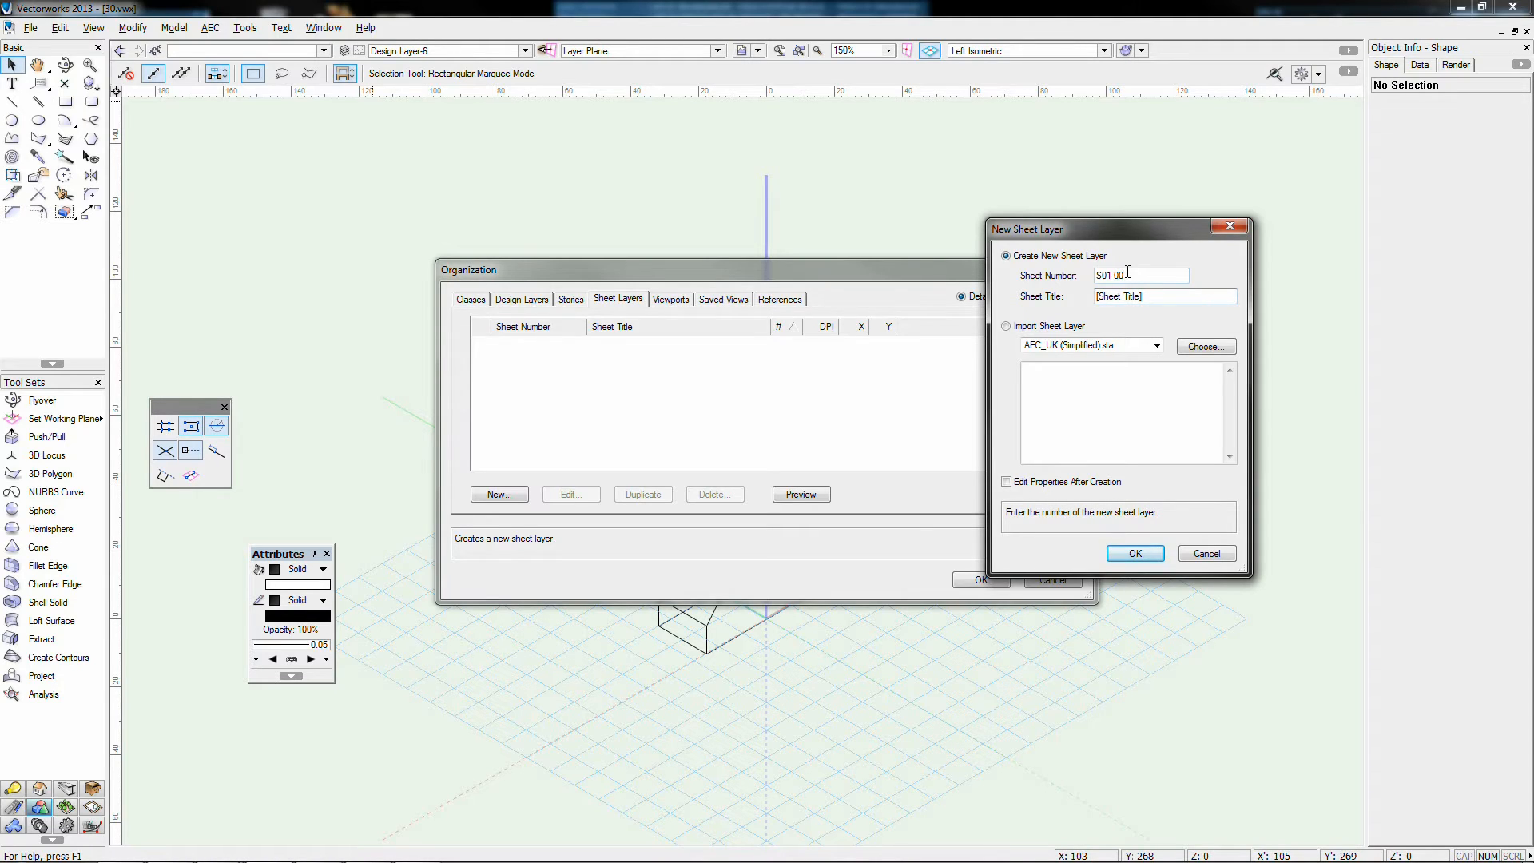
{"action": "key", "text": "BackSpace"}
{"action": "type", "text": "1"}
Step: Title the sheet 'Final Presentation of 3D', keep properties editable after creation, and create it
{"action": "key", "text": "Tab"}
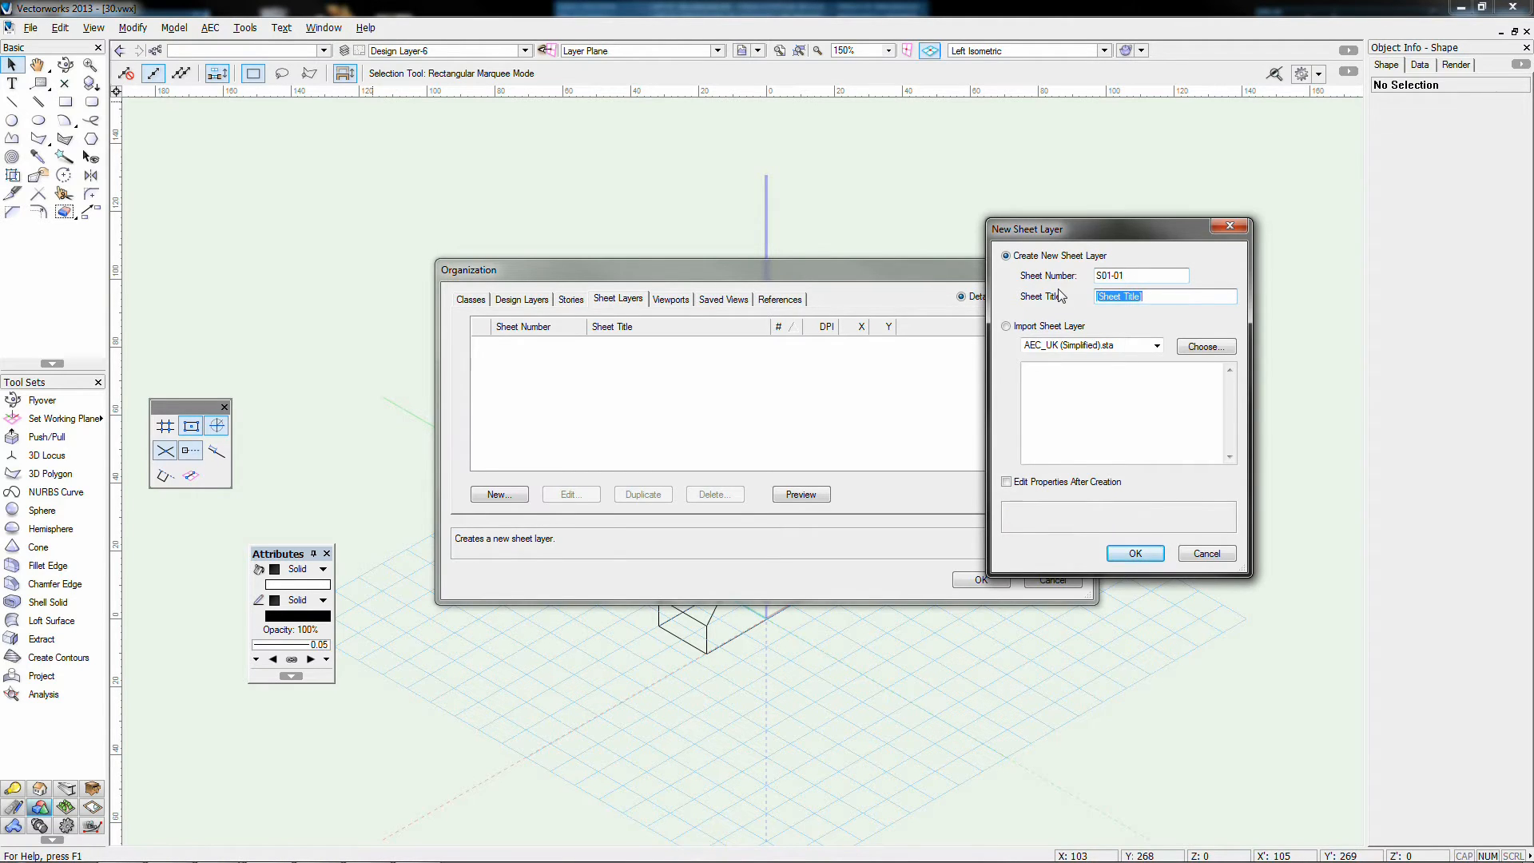
{"action": "type", "text": "Final Presentation of 3D"}
{"action": "left_click", "coordinate": [1046, 482]}
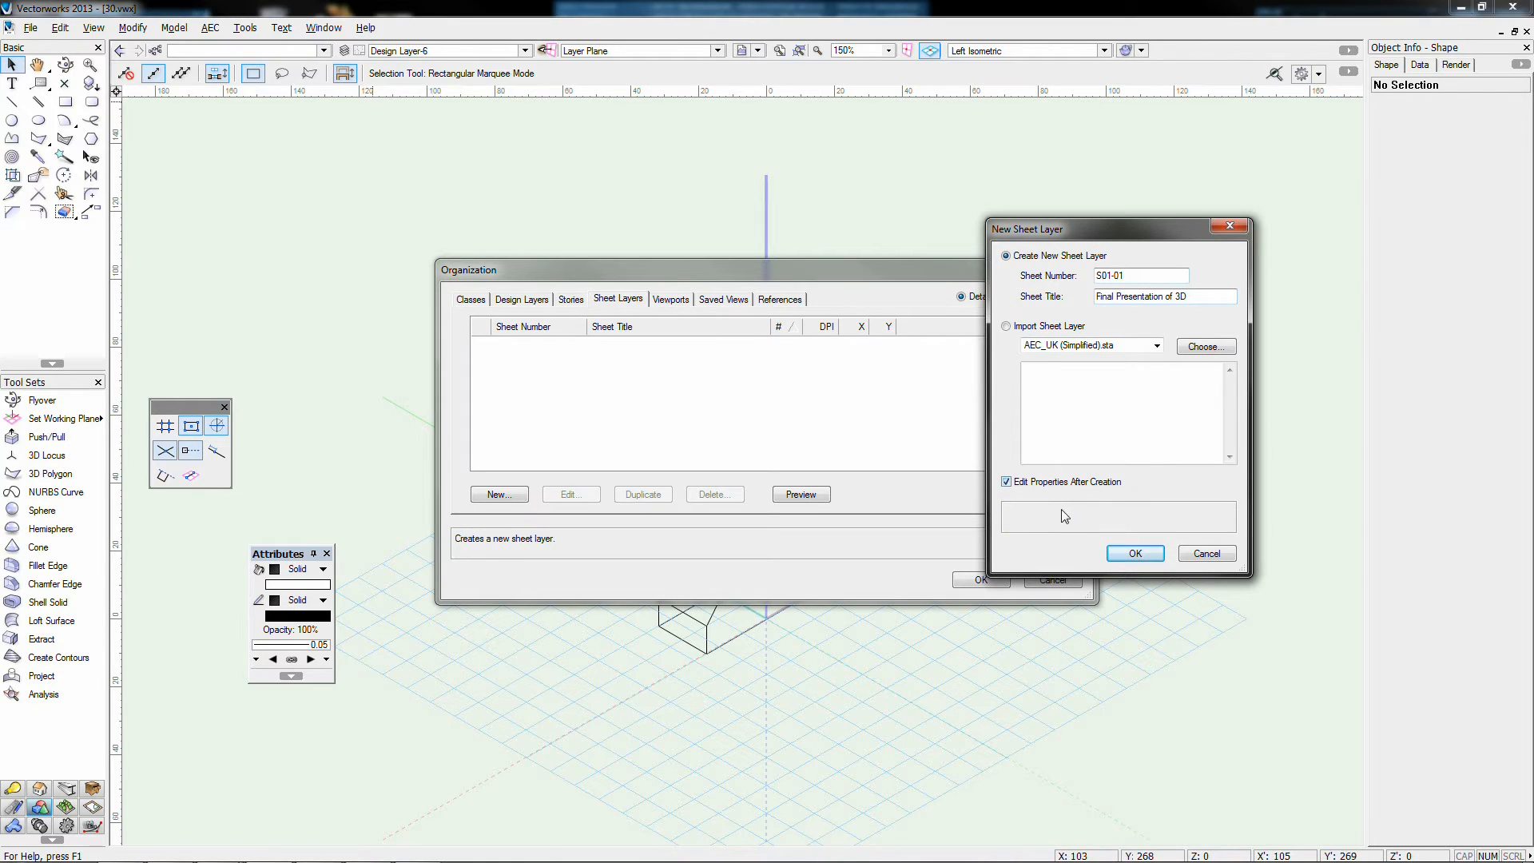
{"action": "left_click", "coordinate": [1135, 552]}
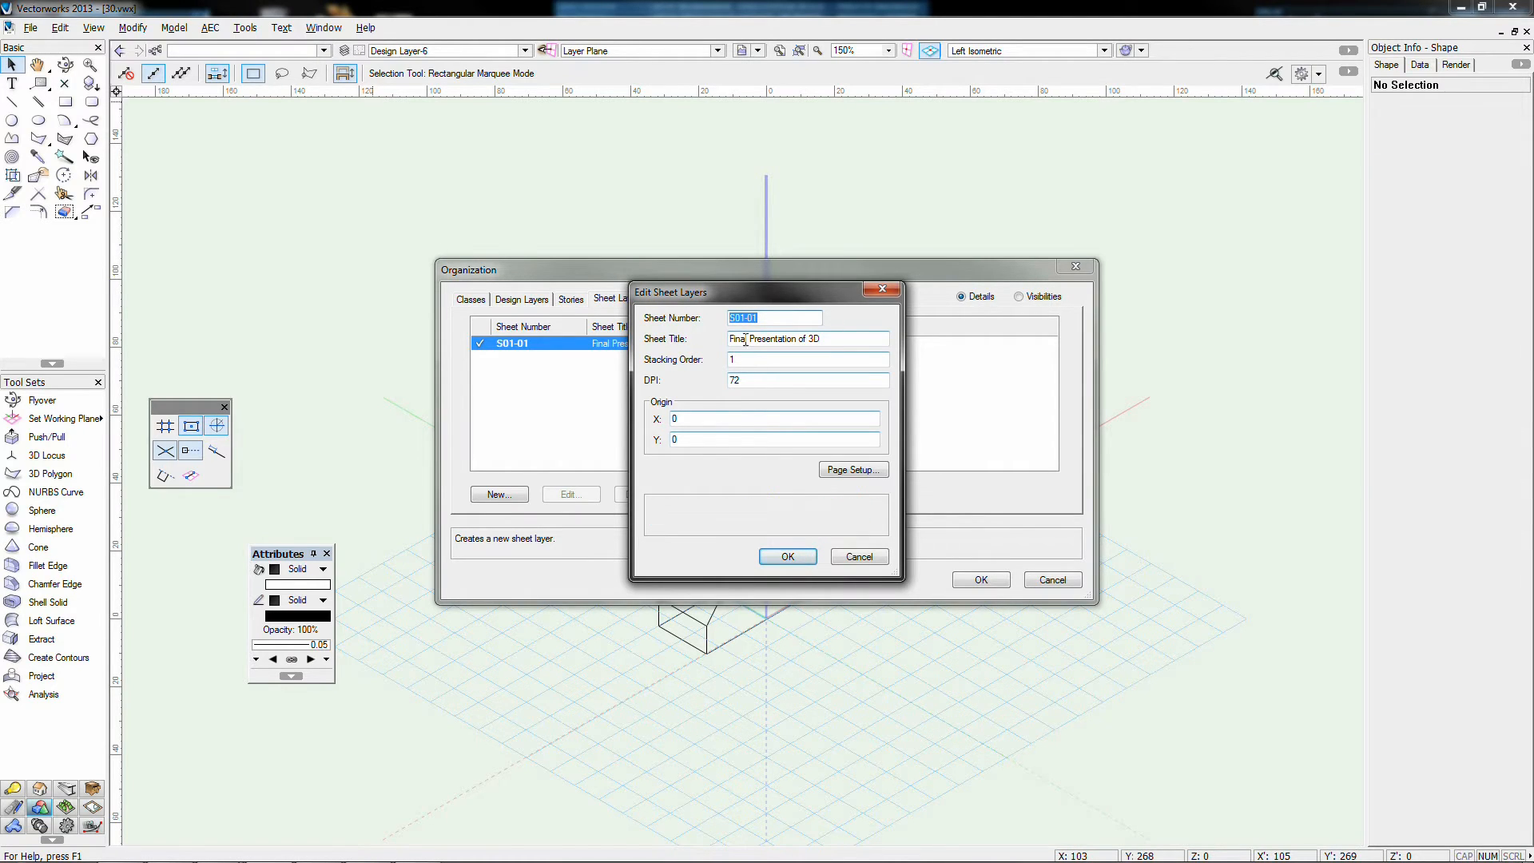
{"action": "left_click_drag", "start_coordinate": [764, 302], "coordinate": [979, 290]}
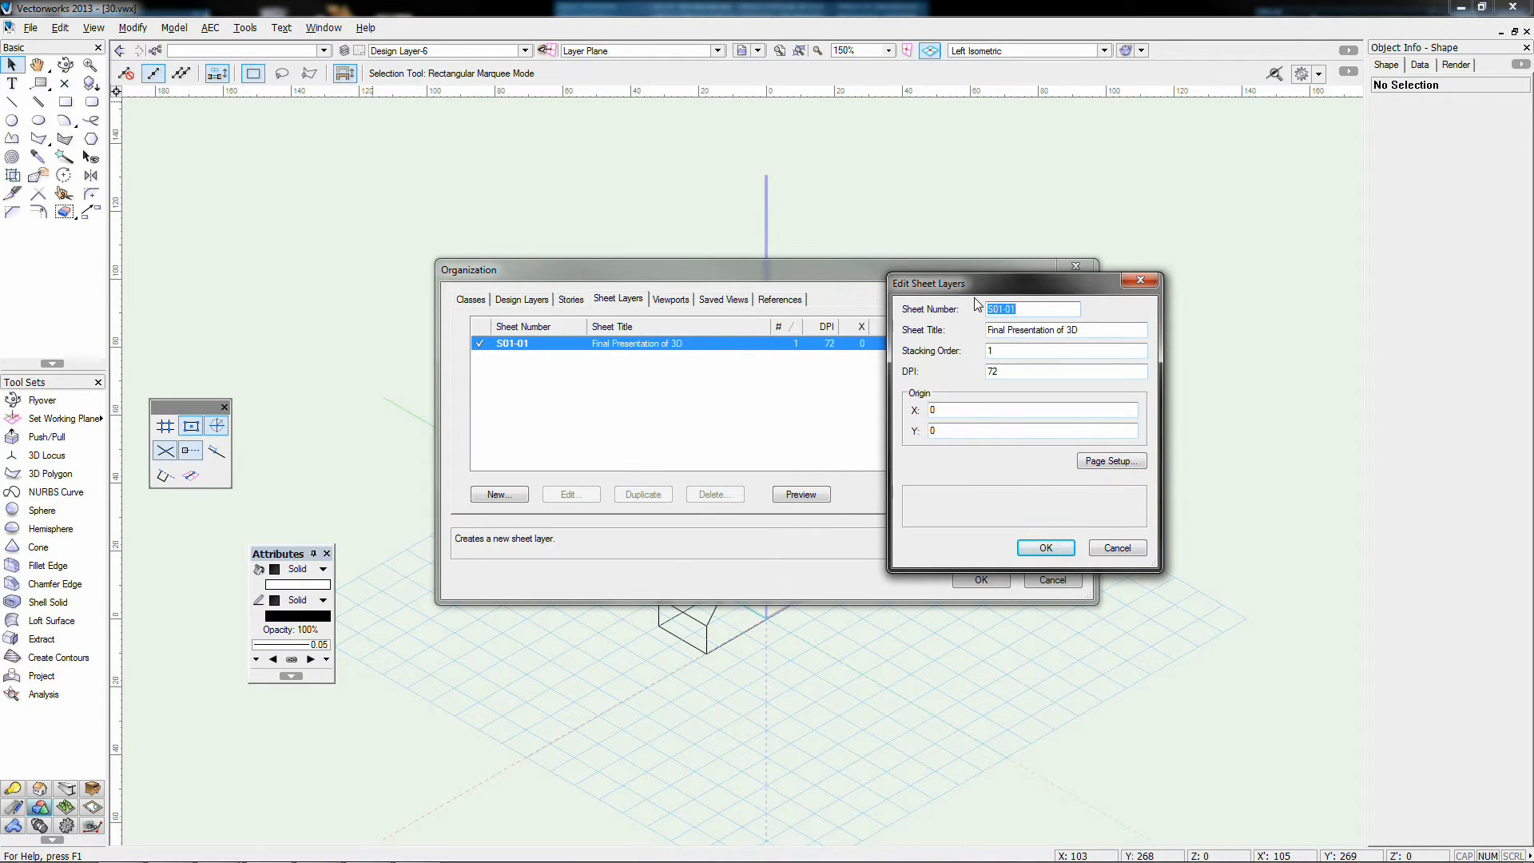
{"action": "mouse_move", "coordinate": [984, 352]}
{"action": "mouse_move", "coordinate": [1015, 371]}
{"action": "left_click_drag", "start_coordinate": [1015, 371], "coordinate": [977, 371]}
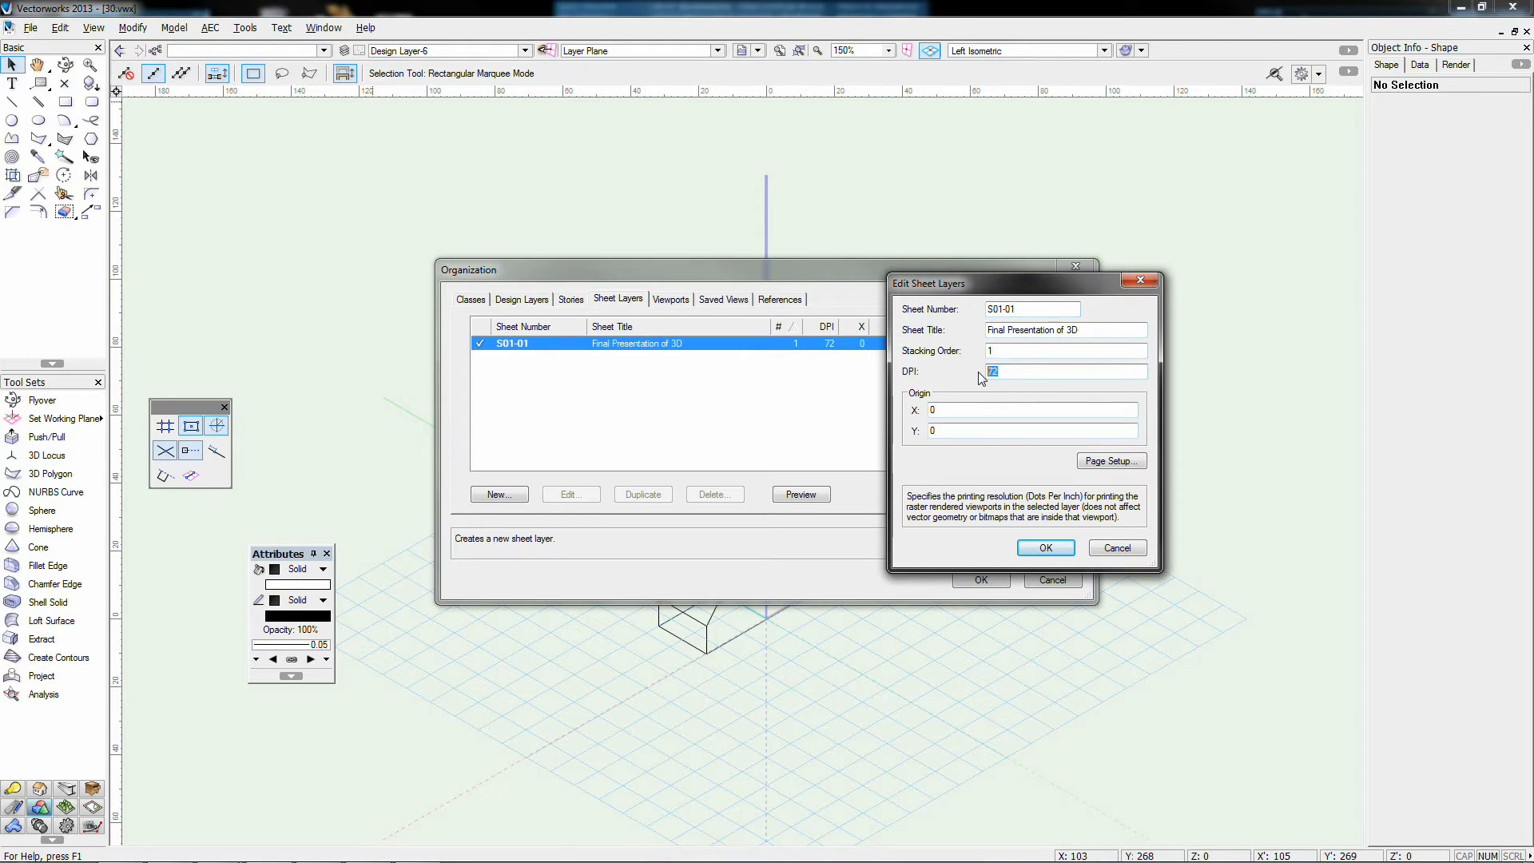
{"action": "left_click", "coordinate": [990, 370]}
{"action": "left_click_drag", "start_coordinate": [997, 370], "coordinate": [981, 372]}
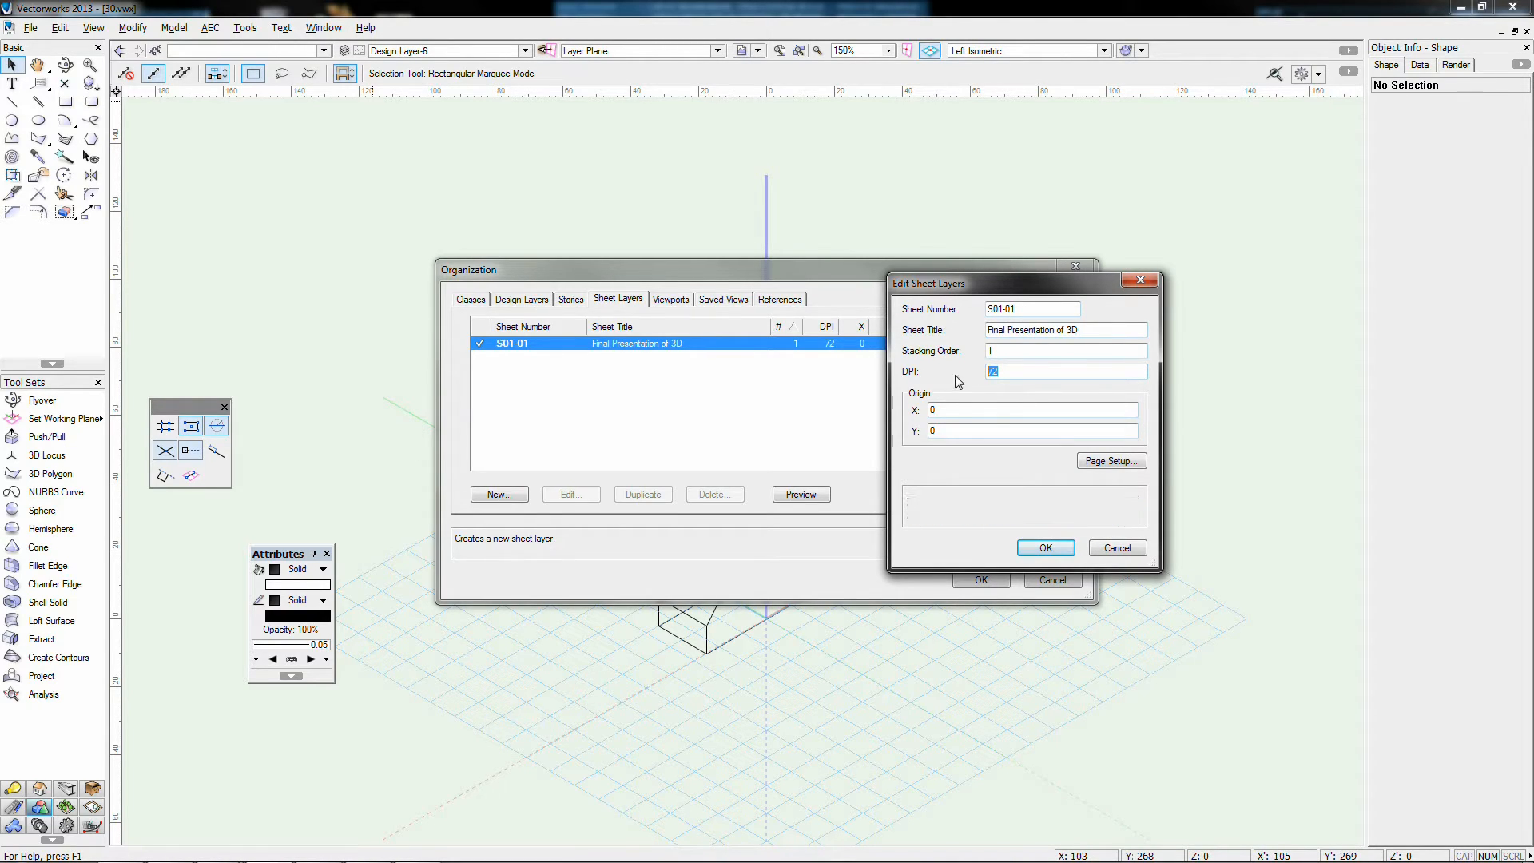
{"action": "left_click", "coordinate": [1008, 371]}
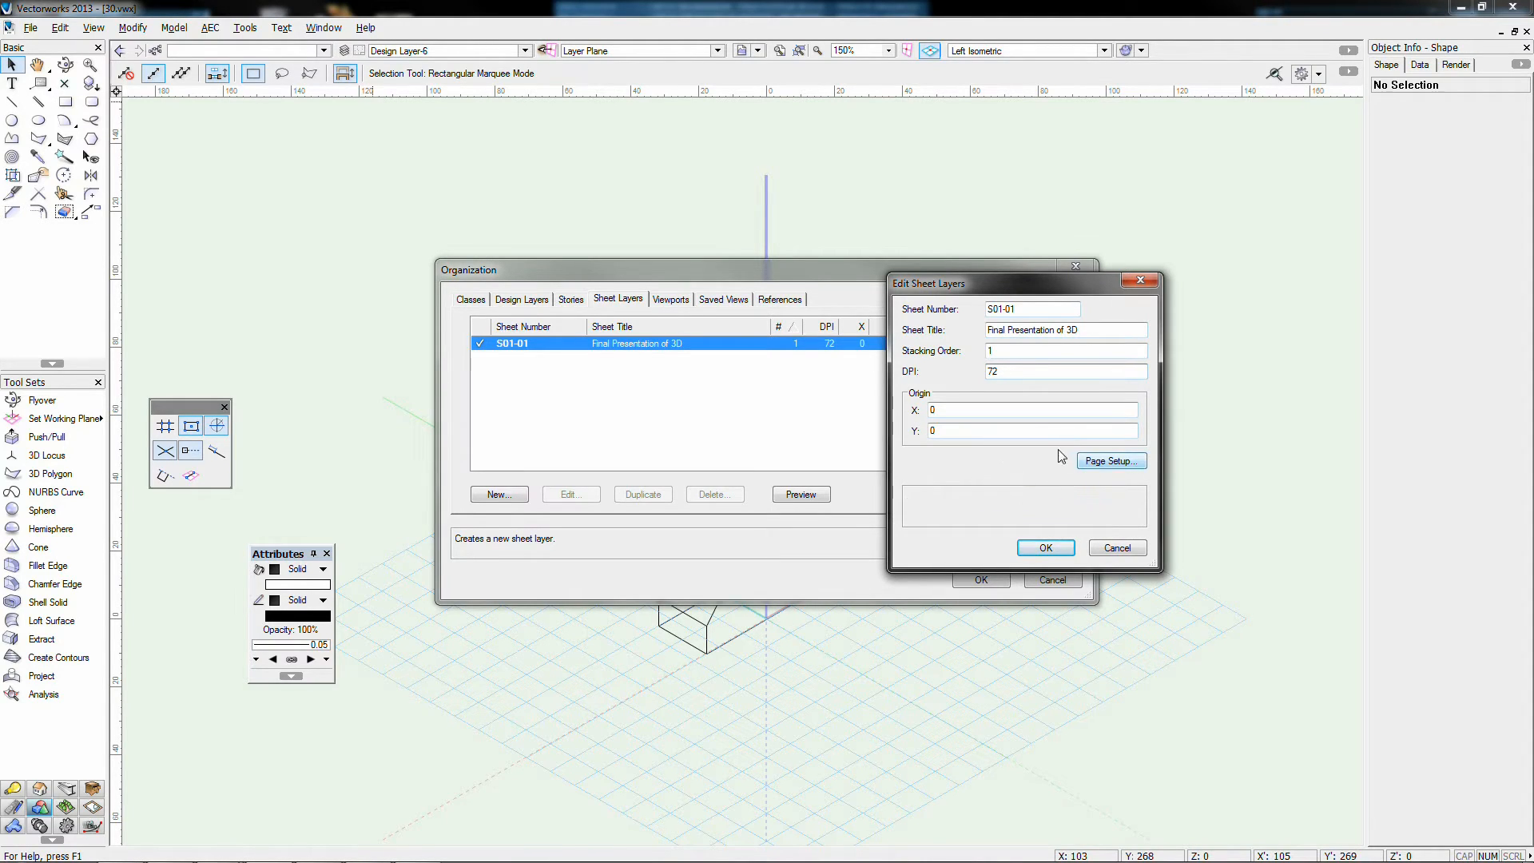
Step: Set sheet S01-01's page to ISO A3 landscape (420 × 297 mm) and close the property windows
{"action": "left_click", "coordinate": [1106, 461]}
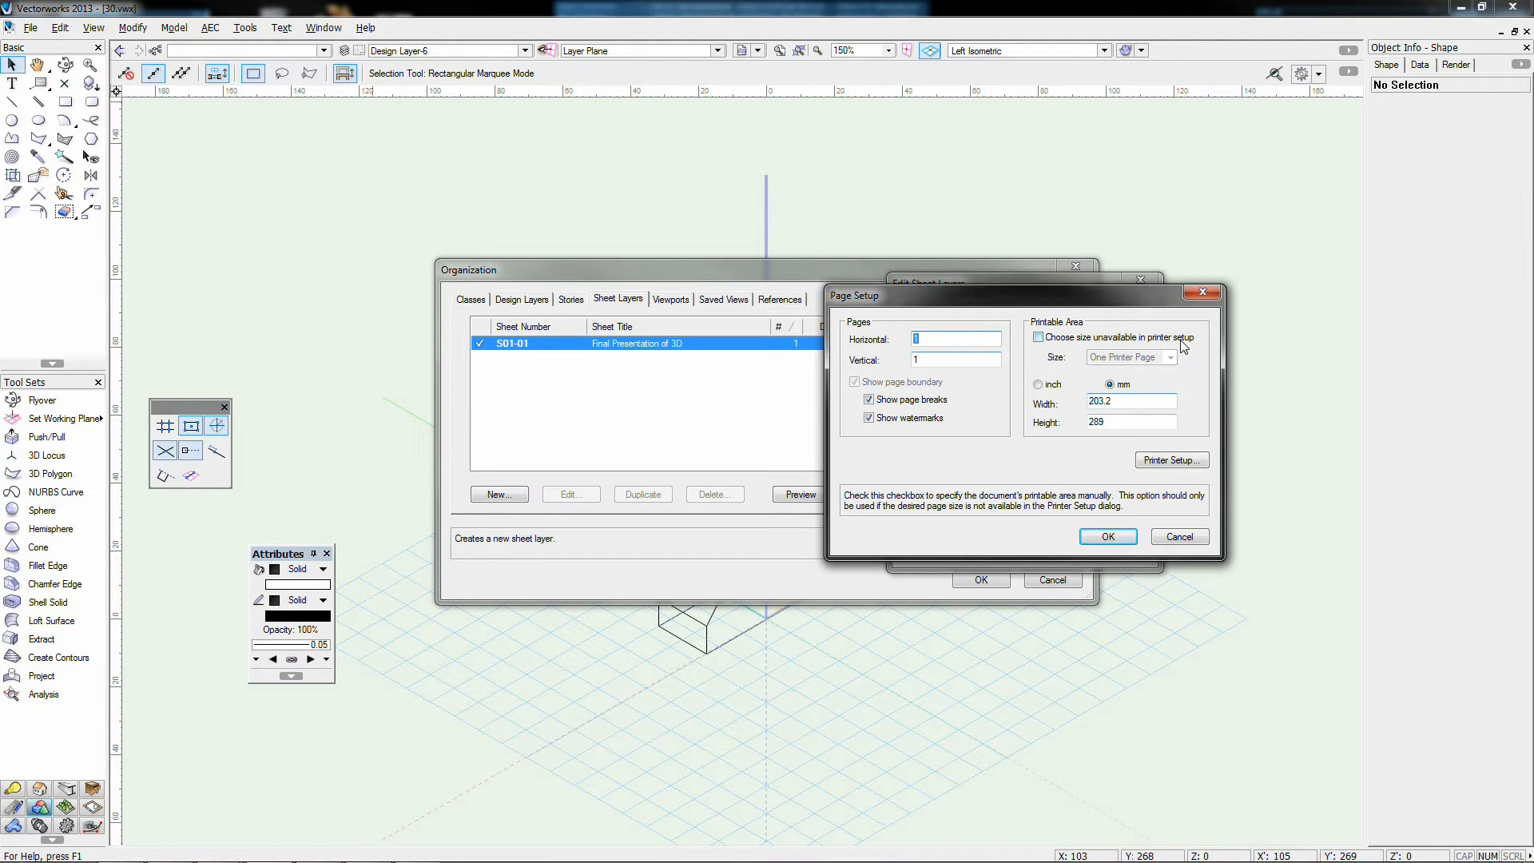
{"action": "left_click", "coordinate": [1150, 341]}
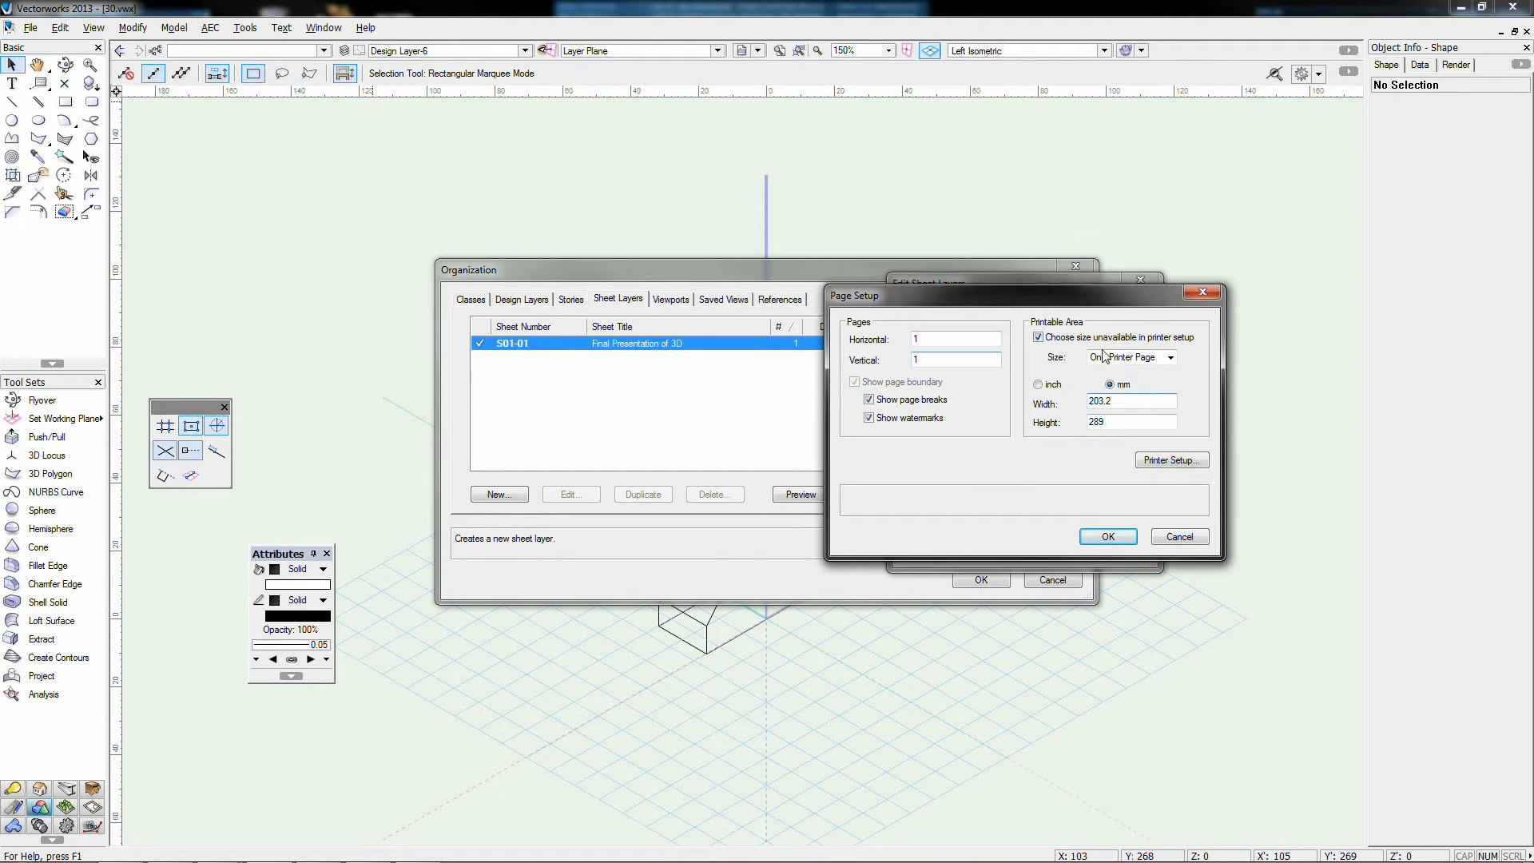
{"action": "left_click", "coordinate": [1110, 357]}
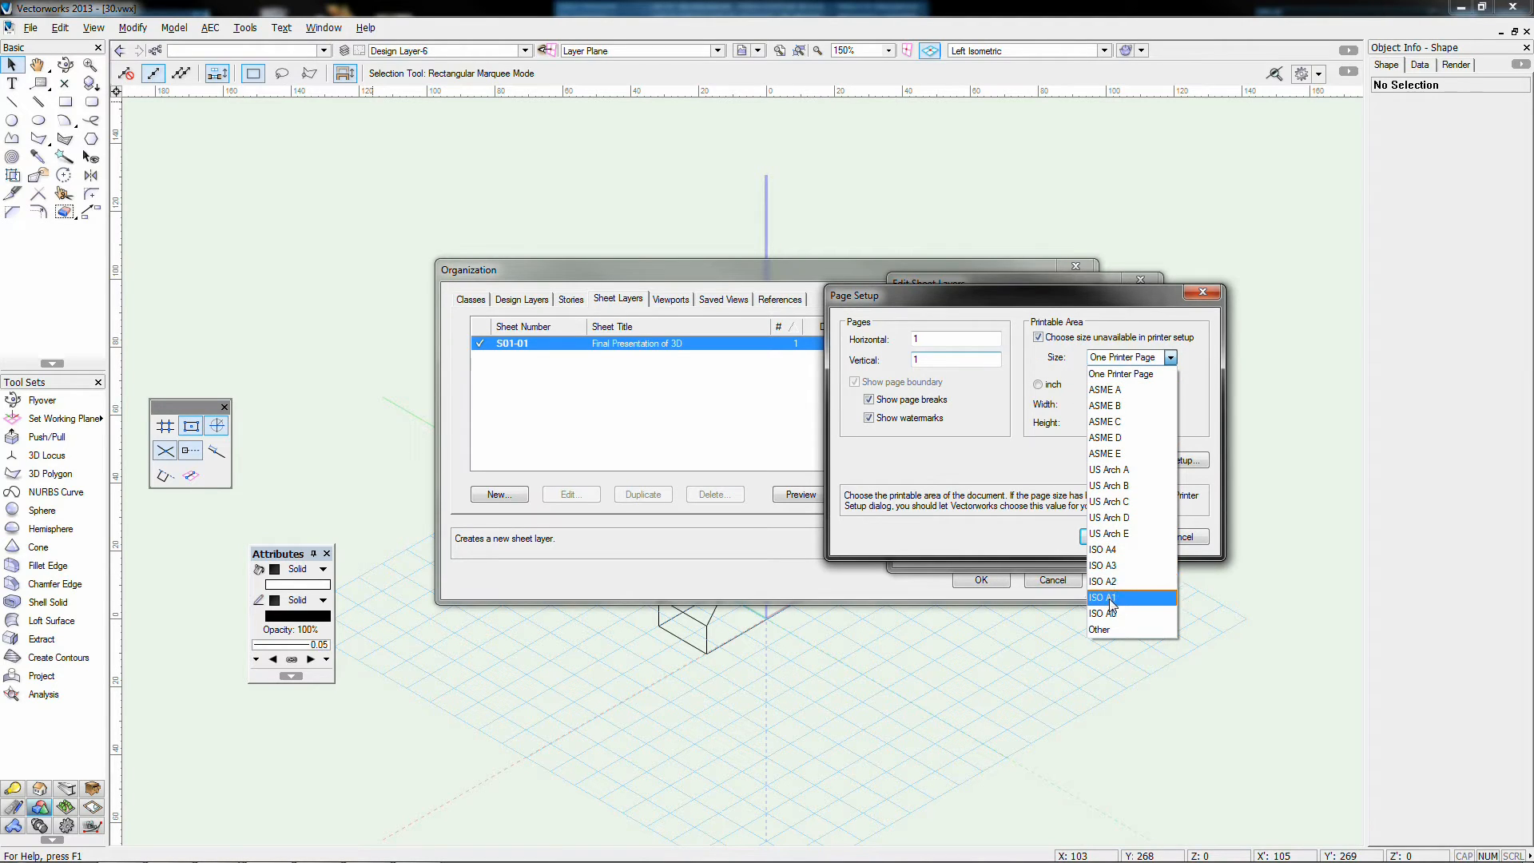
{"action": "left_click", "coordinate": [1107, 565]}
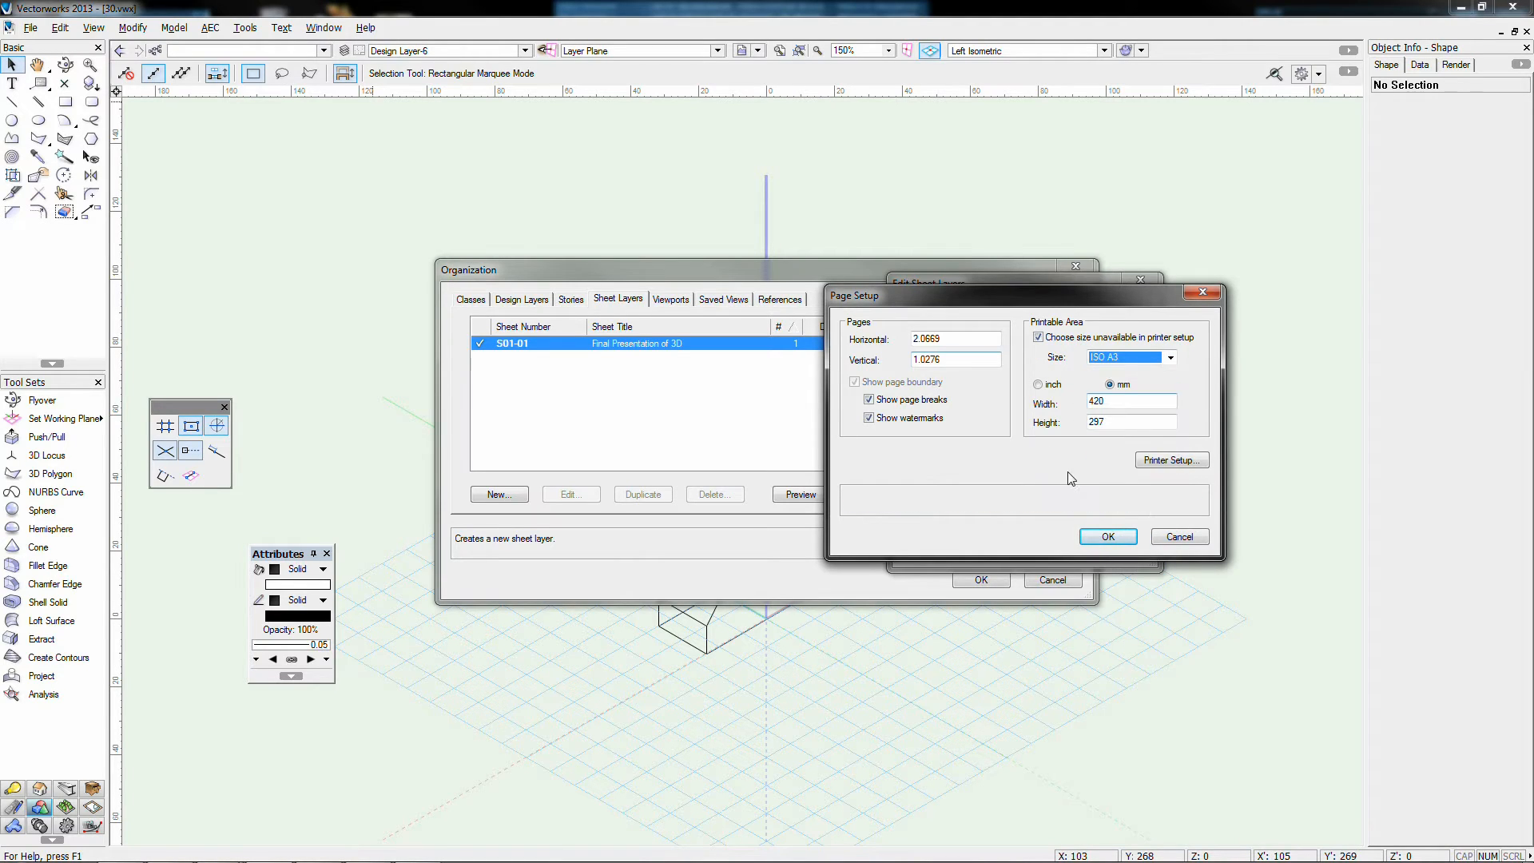
{"action": "left_click", "coordinate": [1171, 461]}
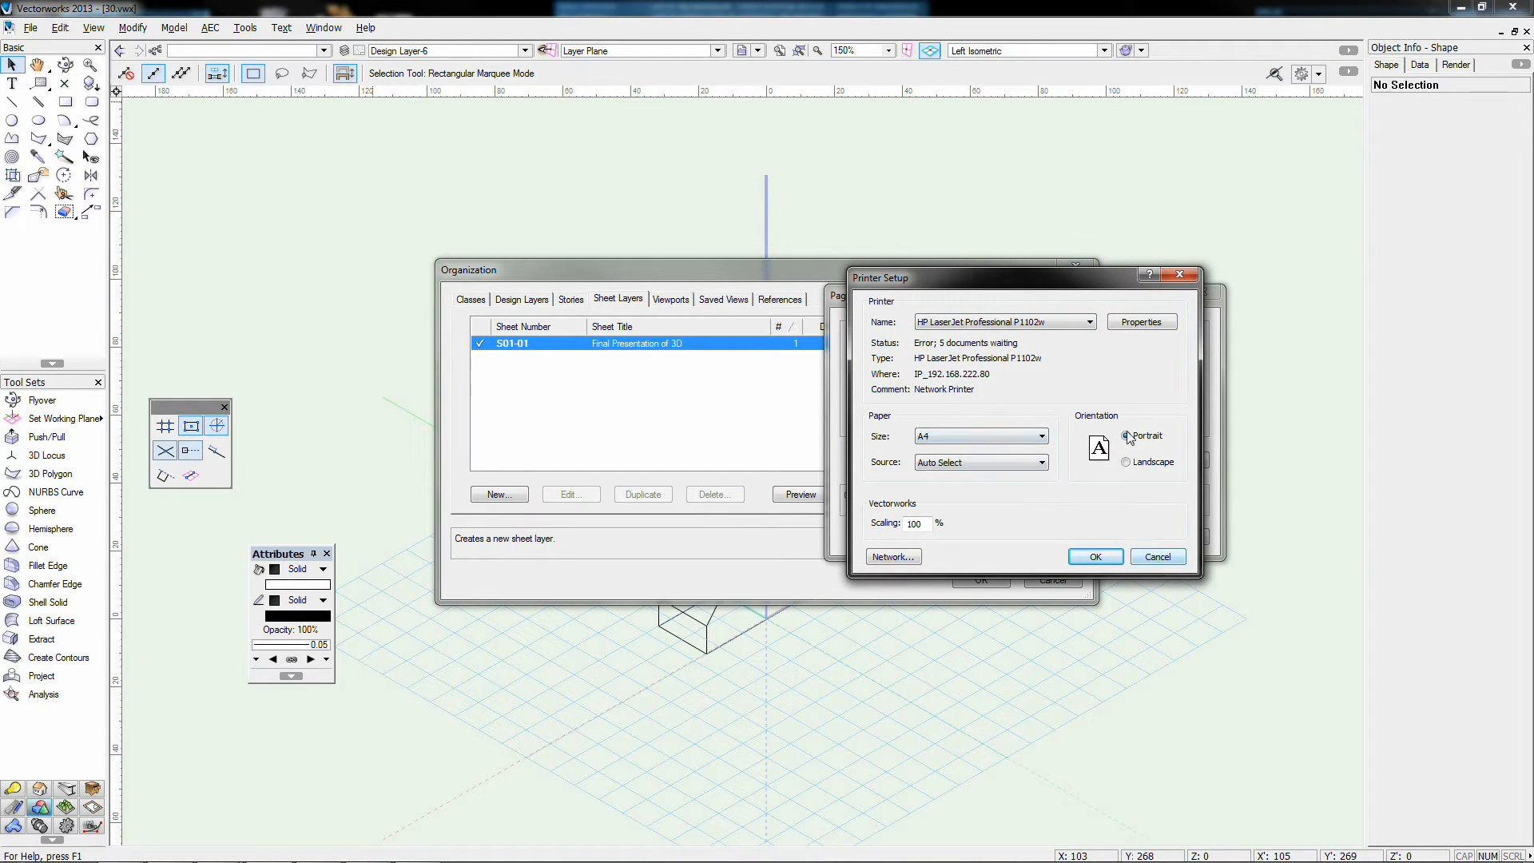
{"action": "left_click", "coordinate": [1134, 464]}
{"action": "left_click", "coordinate": [1095, 555]}
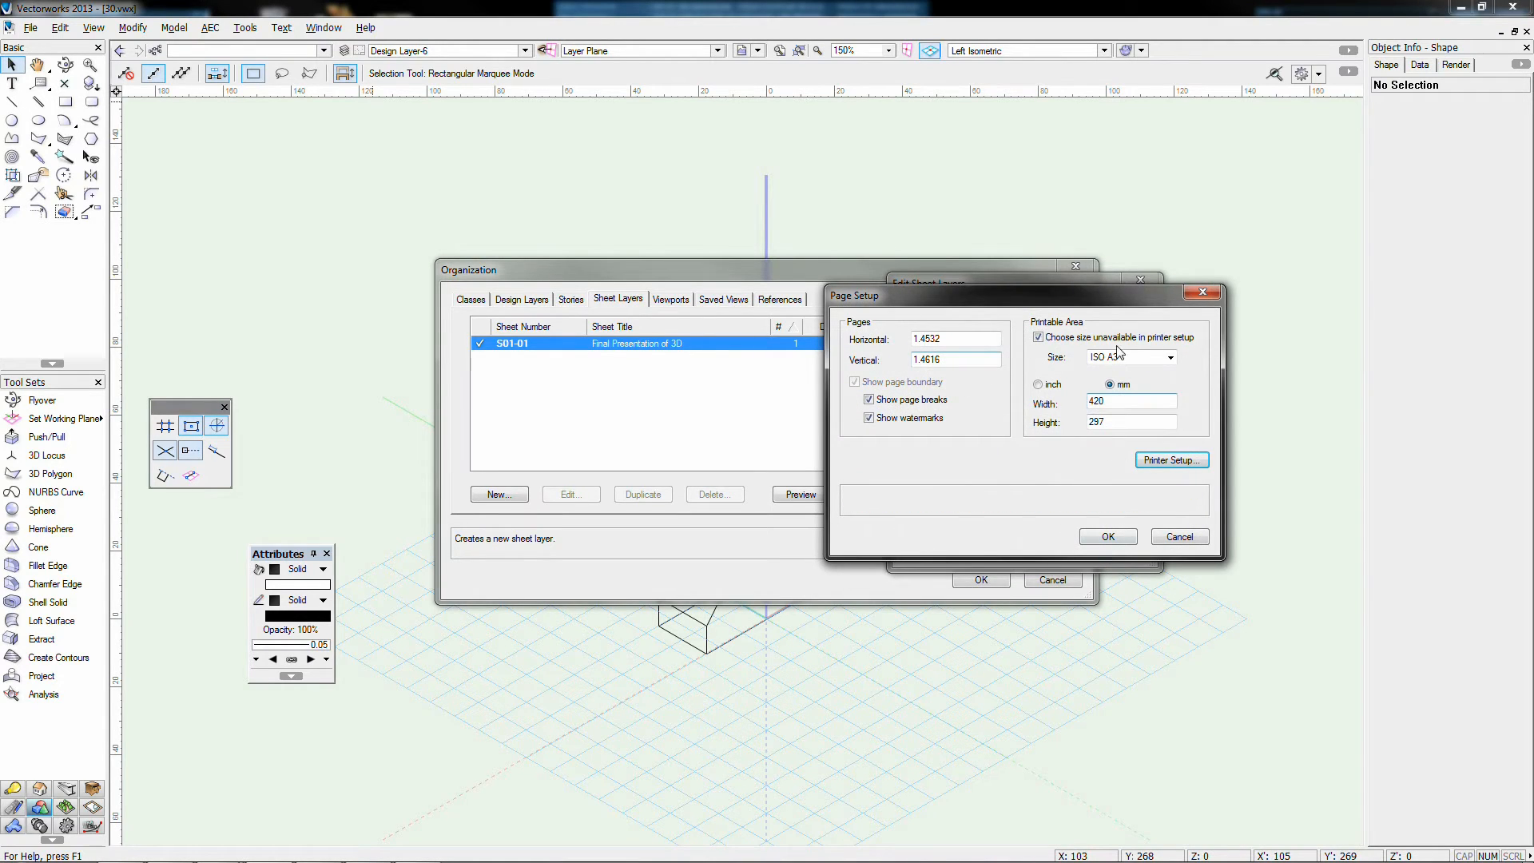
{"action": "left_click", "coordinate": [1108, 537]}
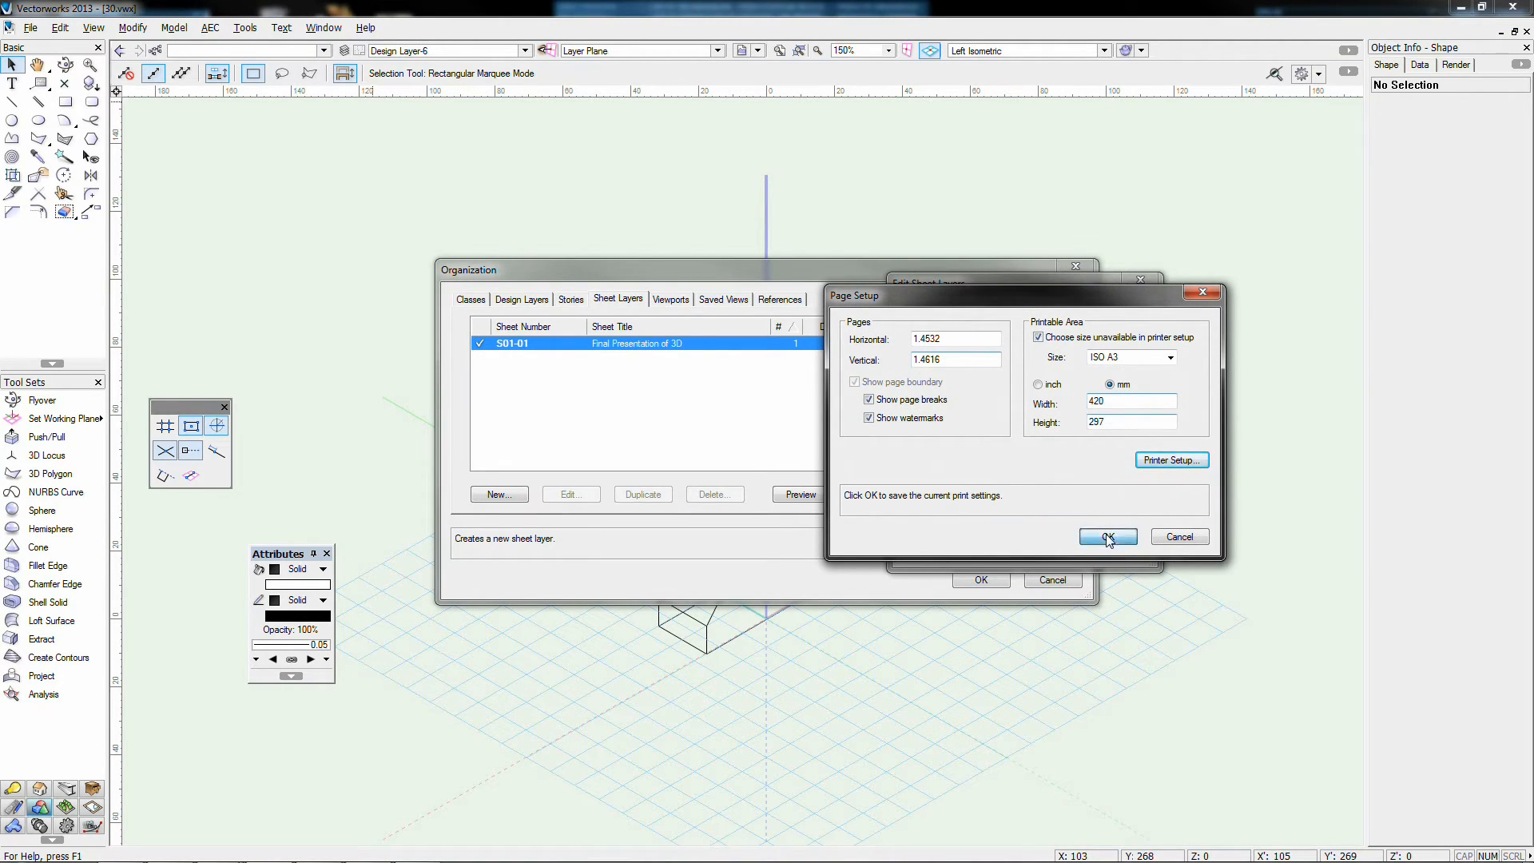
{"action": "left_click", "coordinate": [1045, 548]}
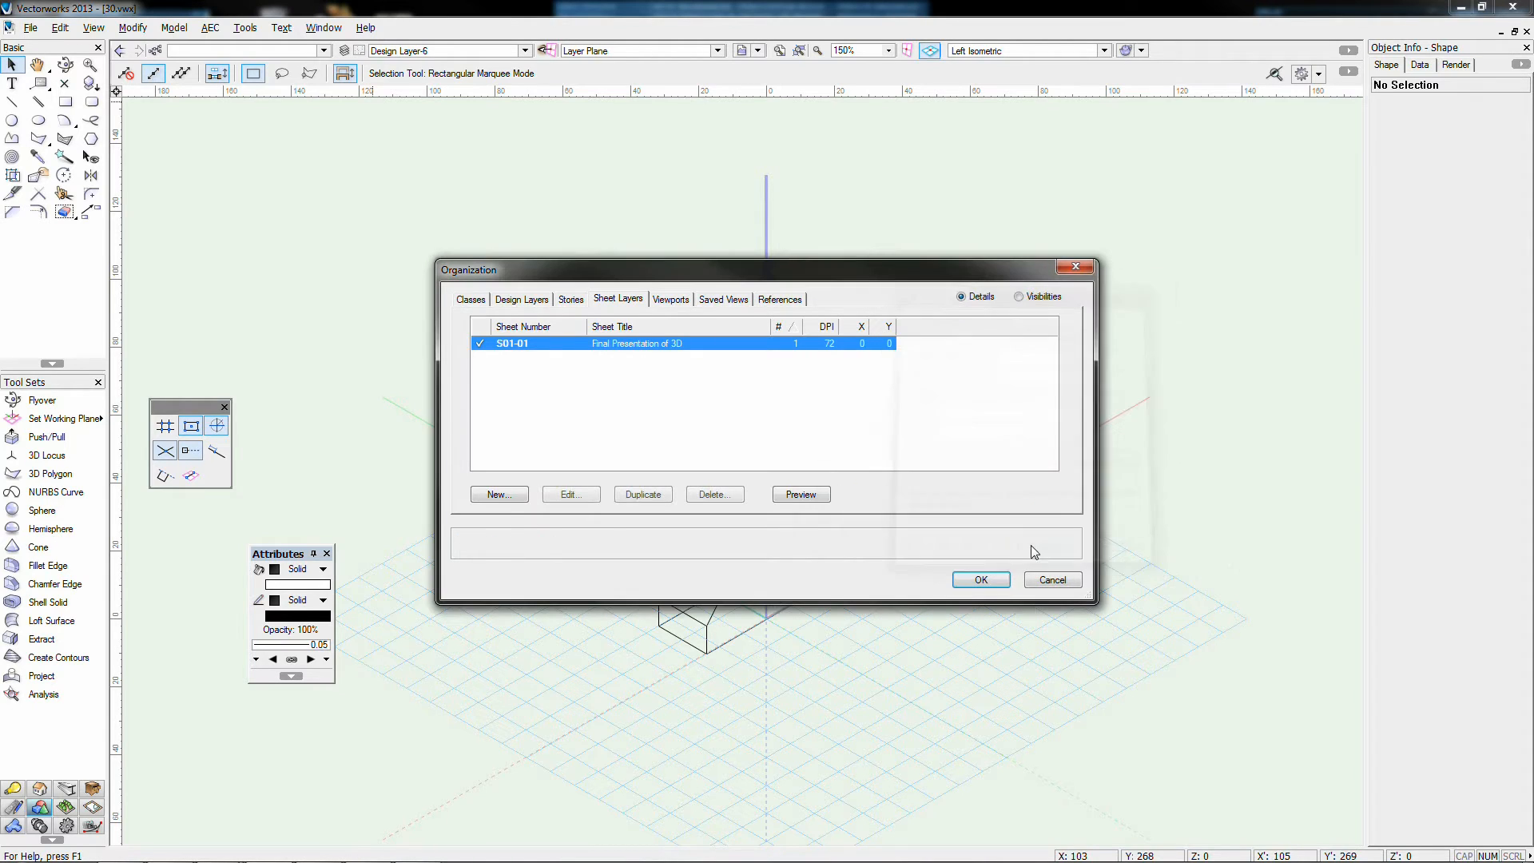
Step: Display the blank S01-01 sheet and zoom so the whole A3 page is visible
{"action": "left_click", "coordinate": [971, 573]}
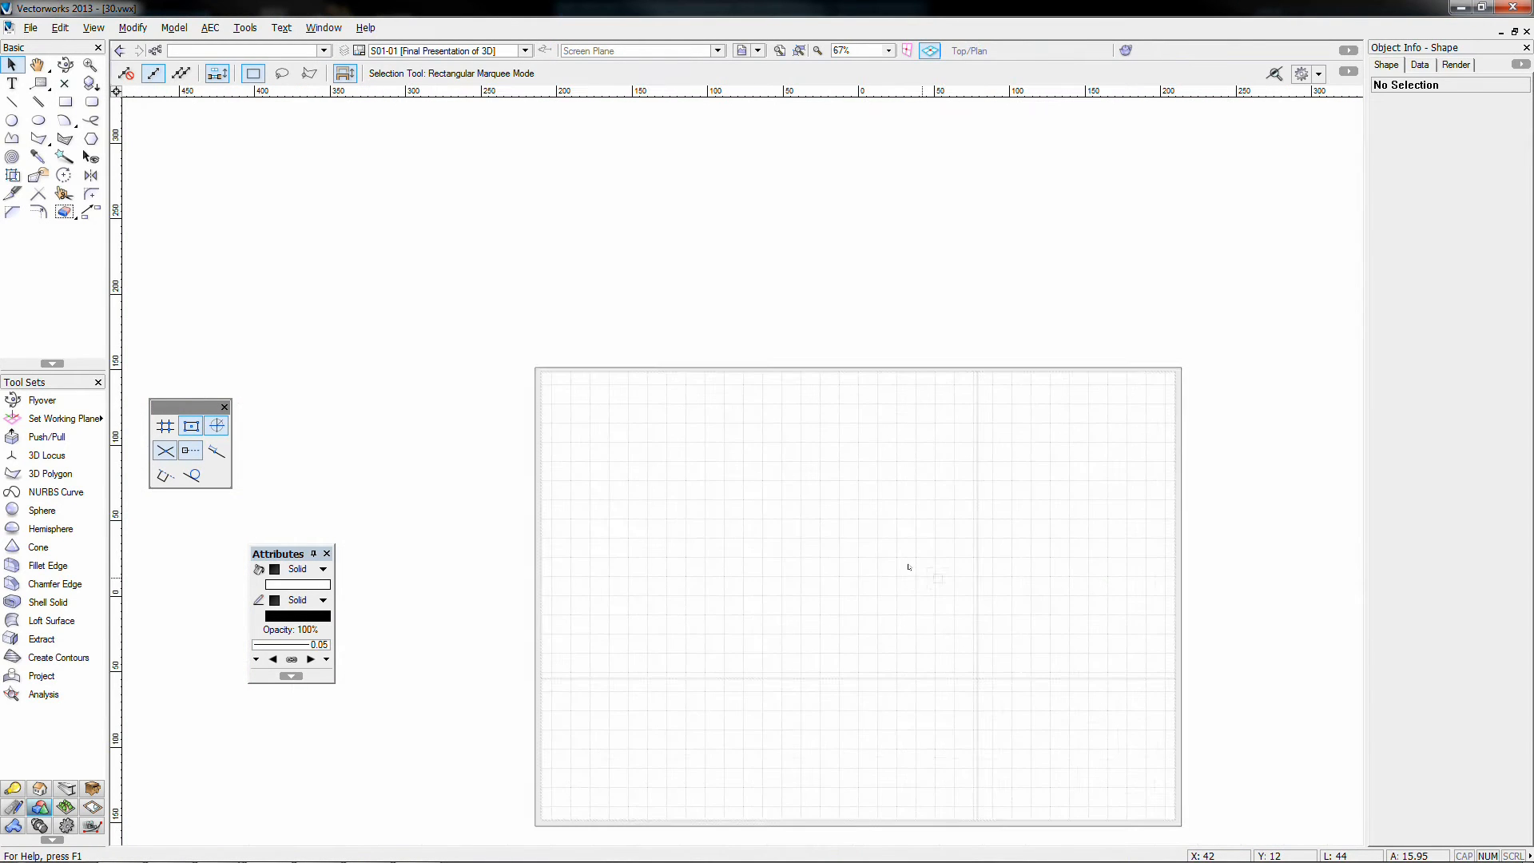
{"action": "middle_click_drag", "start_coordinate": [925, 596], "coordinate": [870, 479]}
{"action": "scroll", "coordinate": [806, 426], "scroll_direction": "up", "scroll_amount": 2}
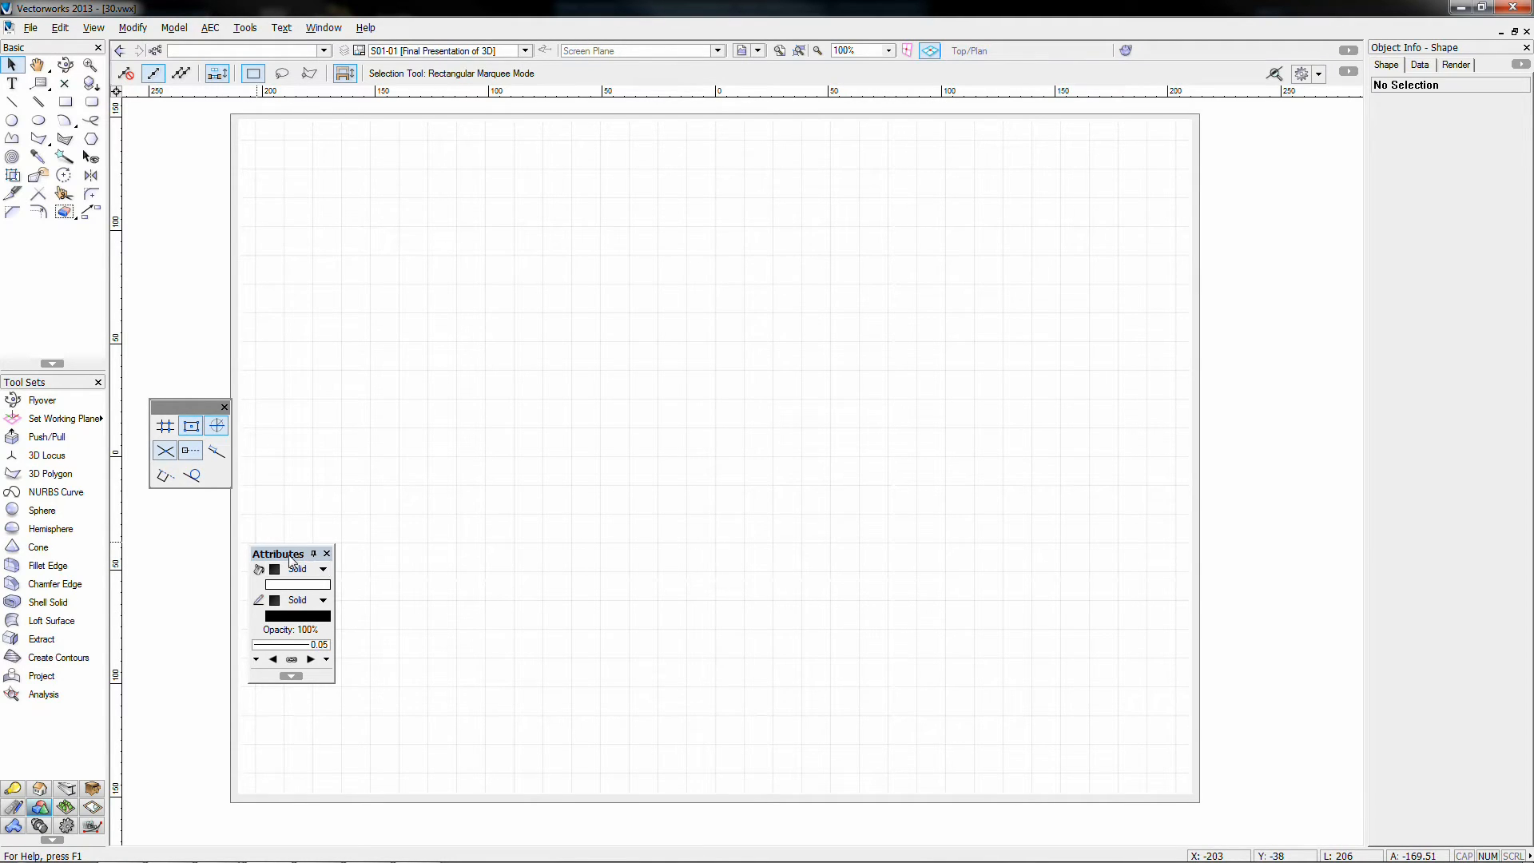
{"action": "left_click_drag", "start_coordinate": [294, 555], "coordinate": [178, 565]}
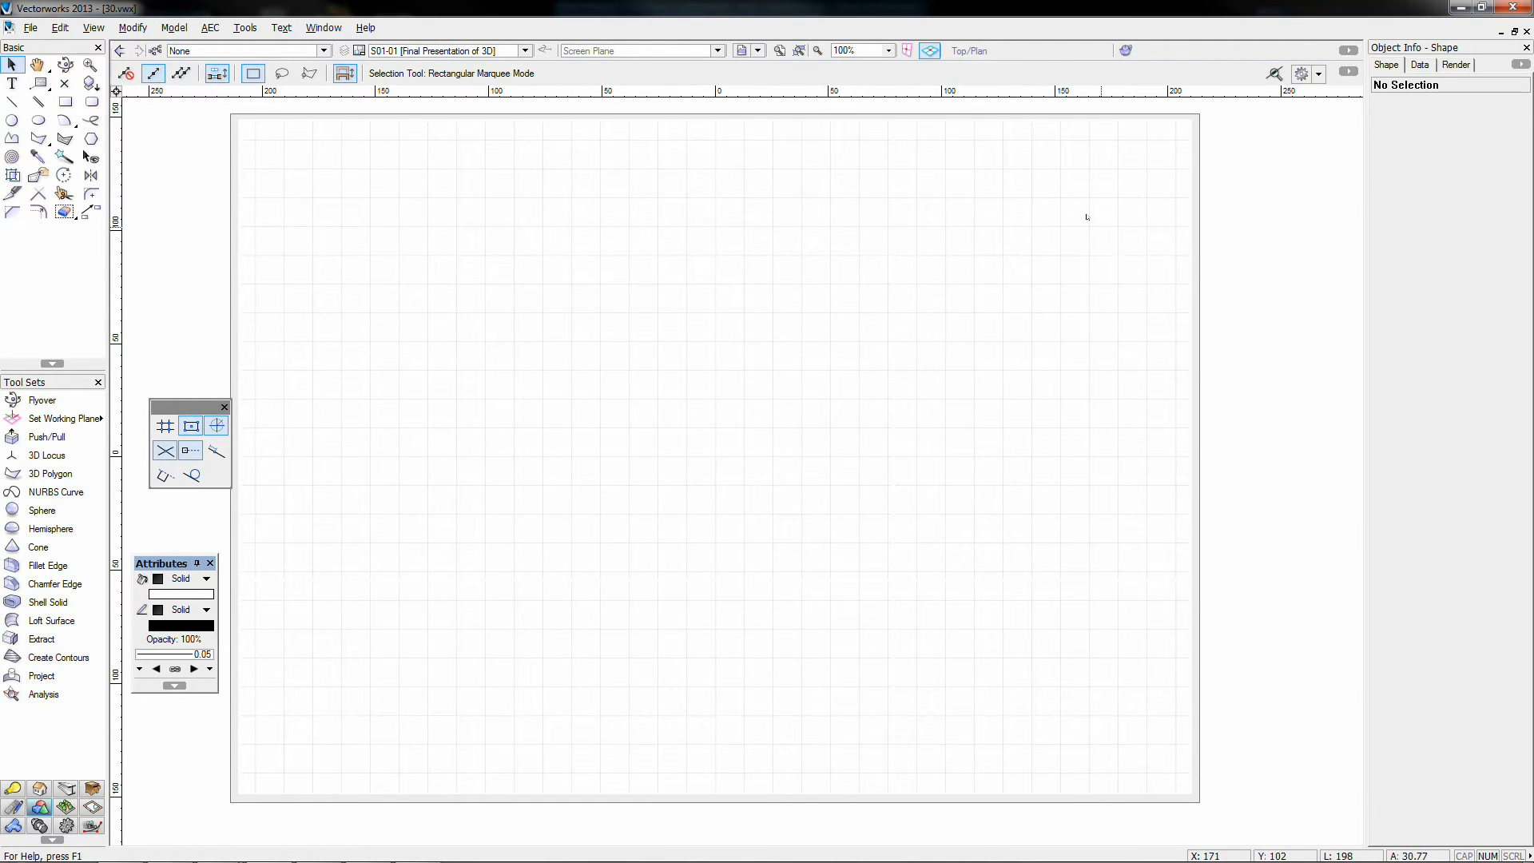
{"action": "scroll", "coordinate": [978, 584], "scroll_direction": "down", "scroll_amount": 1}
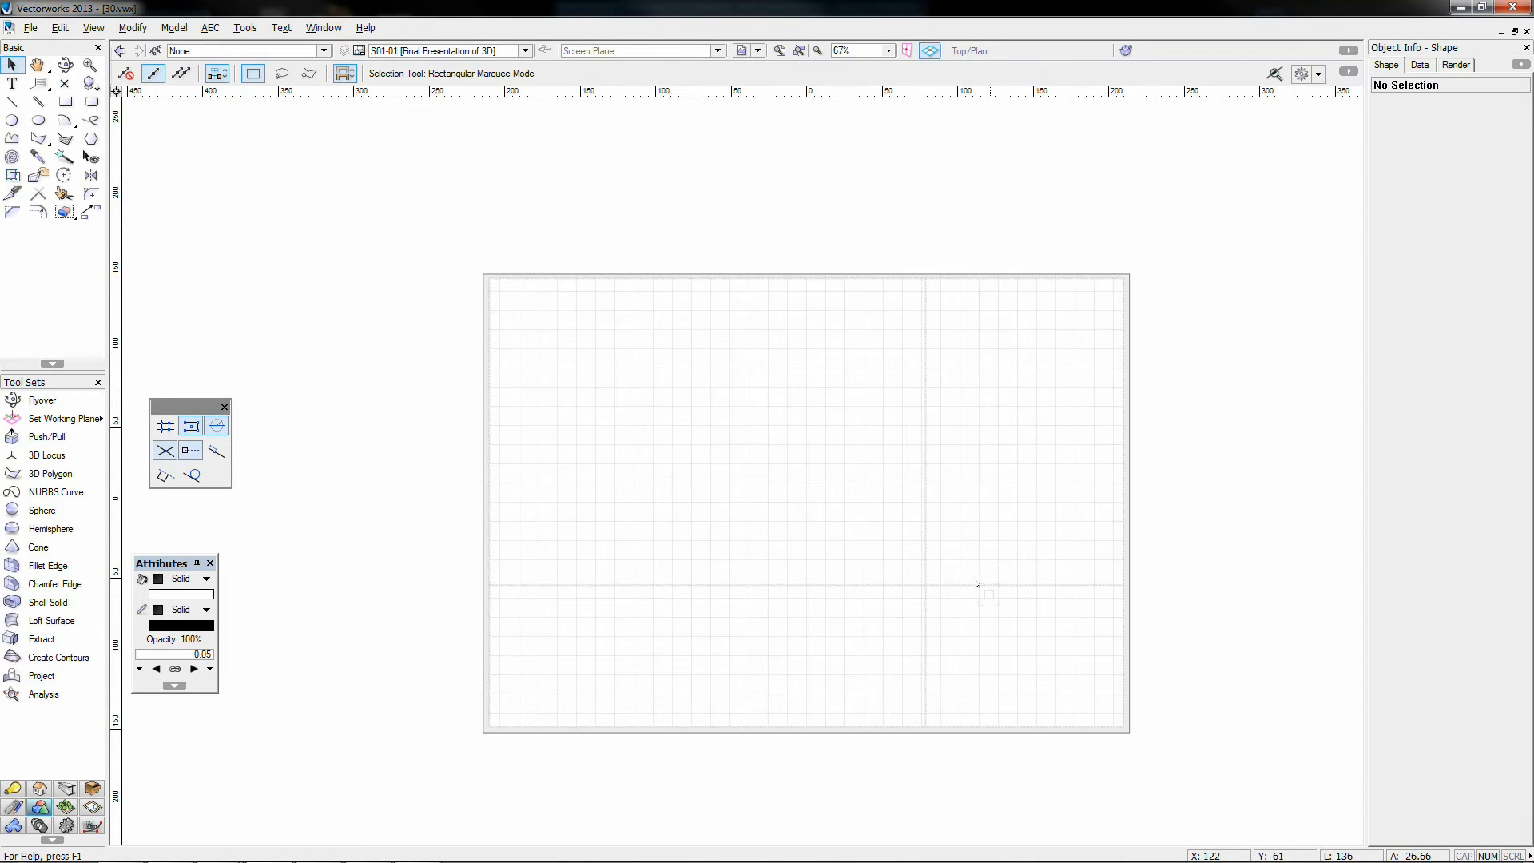
{"action": "middle_click_drag", "start_coordinate": [941, 541], "coordinate": [912, 481]}
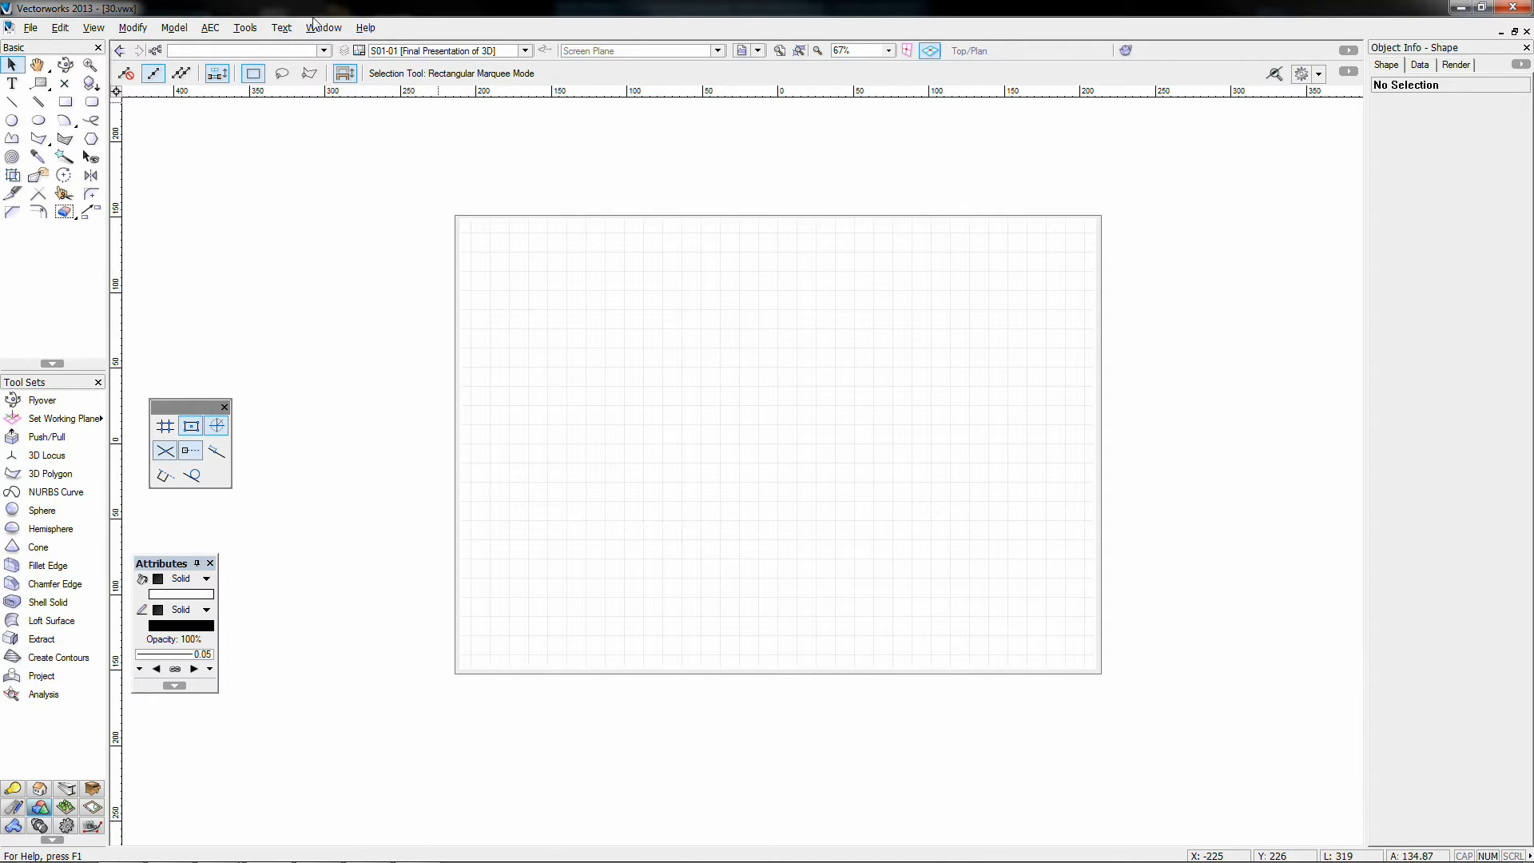
{"action": "left_click", "coordinate": [525, 51]}
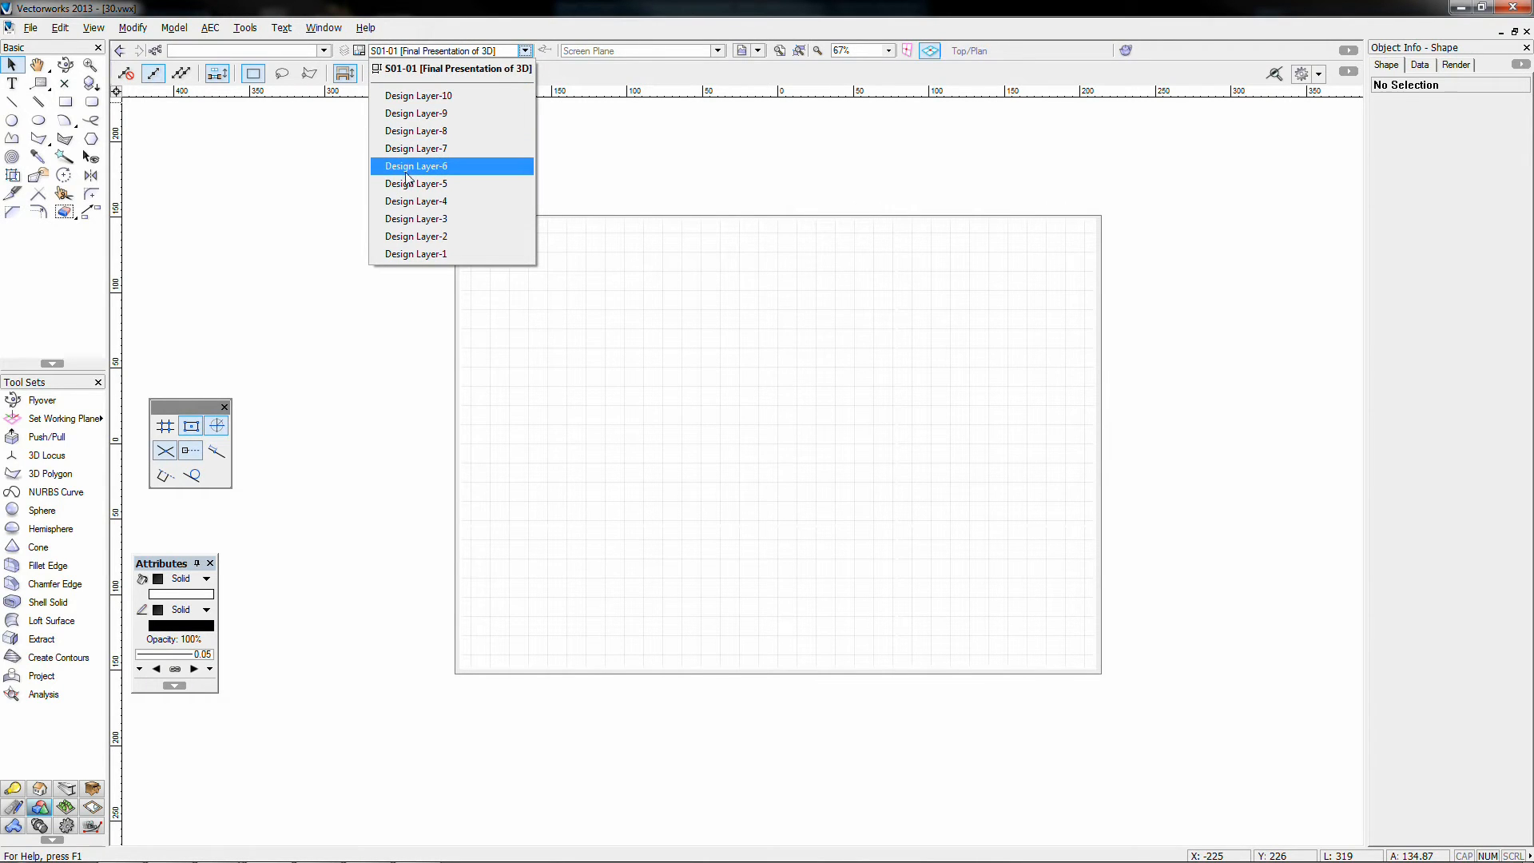
Step: Step through the design layers to Design Layer-6, viewing the model in Left Isometric
{"action": "left_click", "coordinate": [408, 147]}
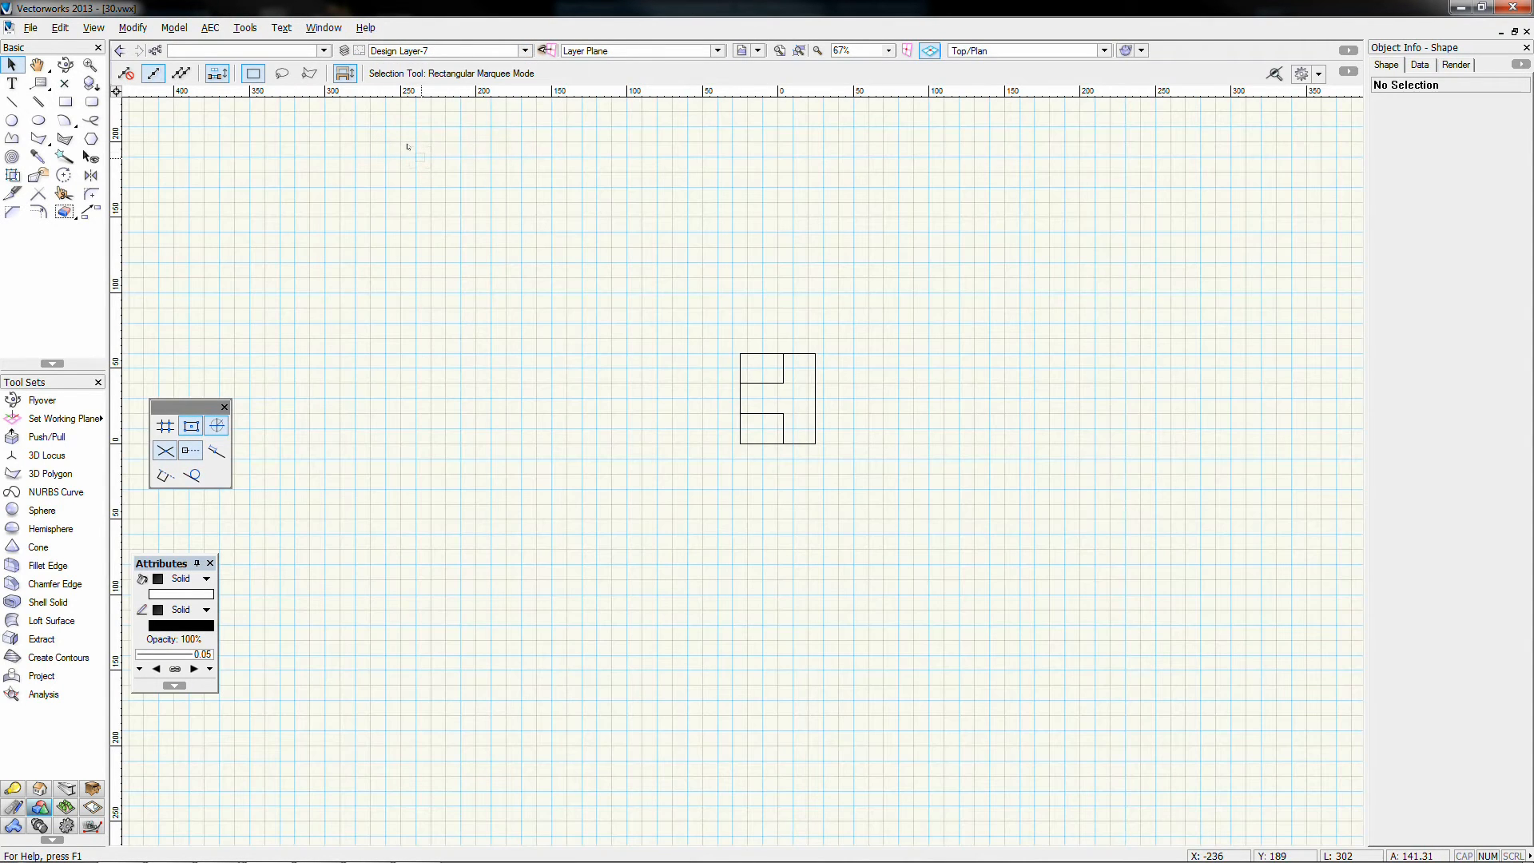
{"action": "key", "text": "ctrl+shift+Up"}
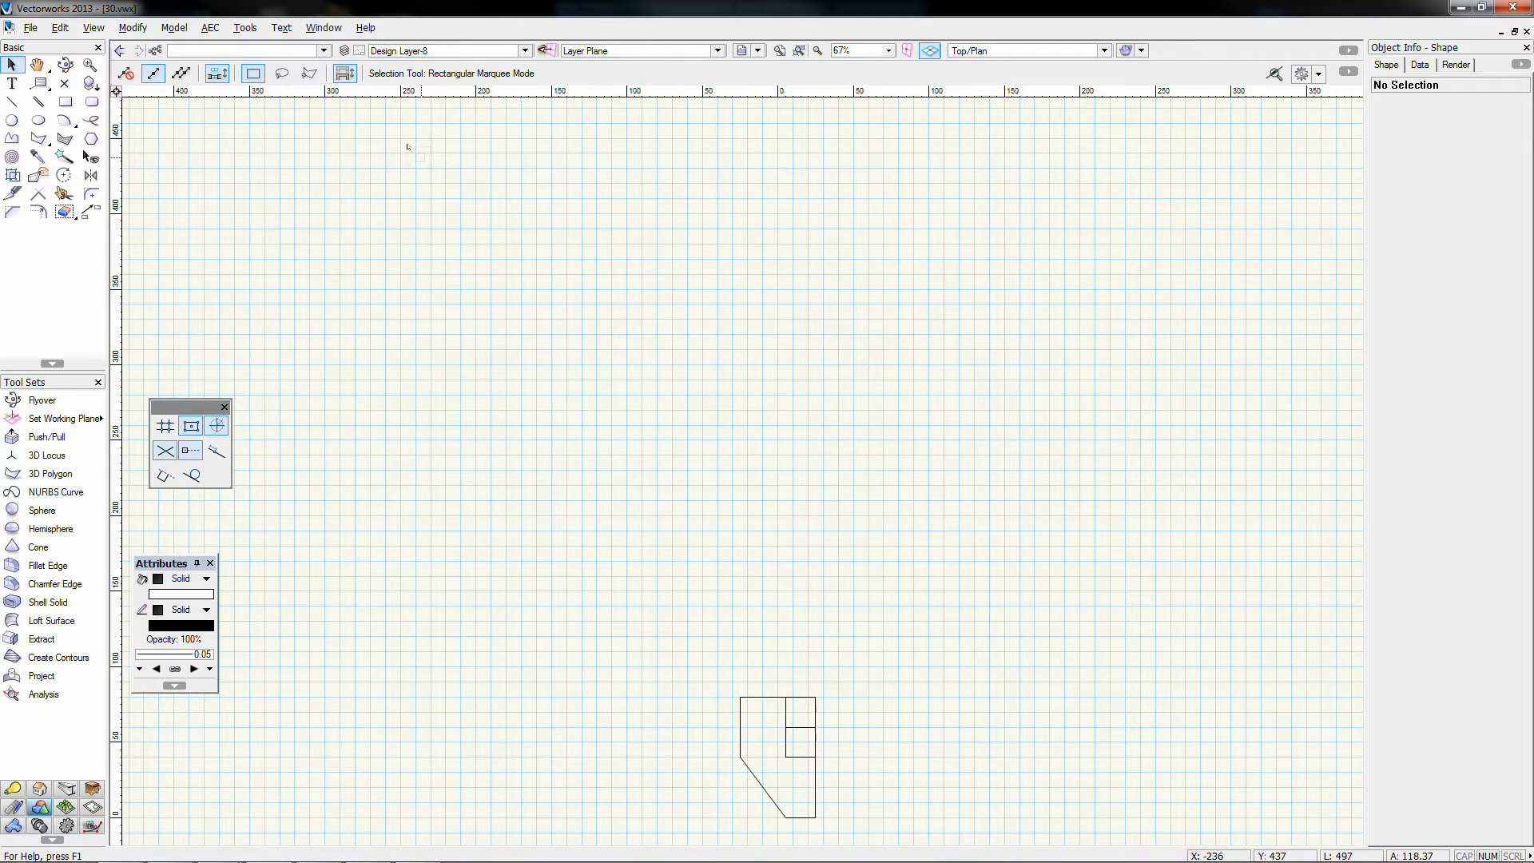
{"action": "key", "text": "ctrl+shift+Down"}
{"action": "key", "text": "ctrl+shift+Down"}
{"action": "key", "text": "ctrl+shift+Down"}
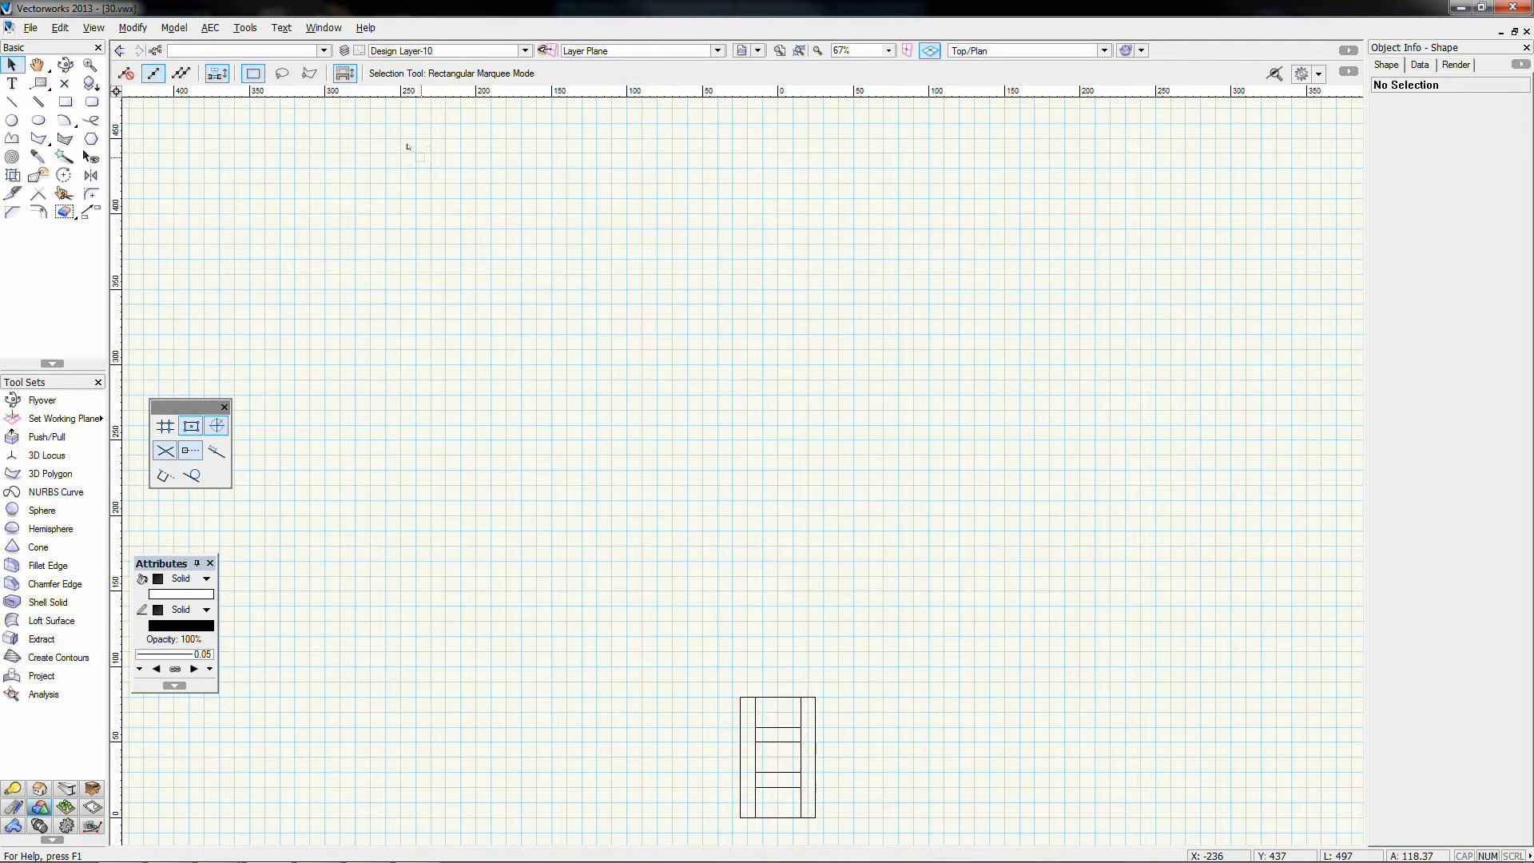
{"action": "key", "text": "ctrl+shift+Down"}
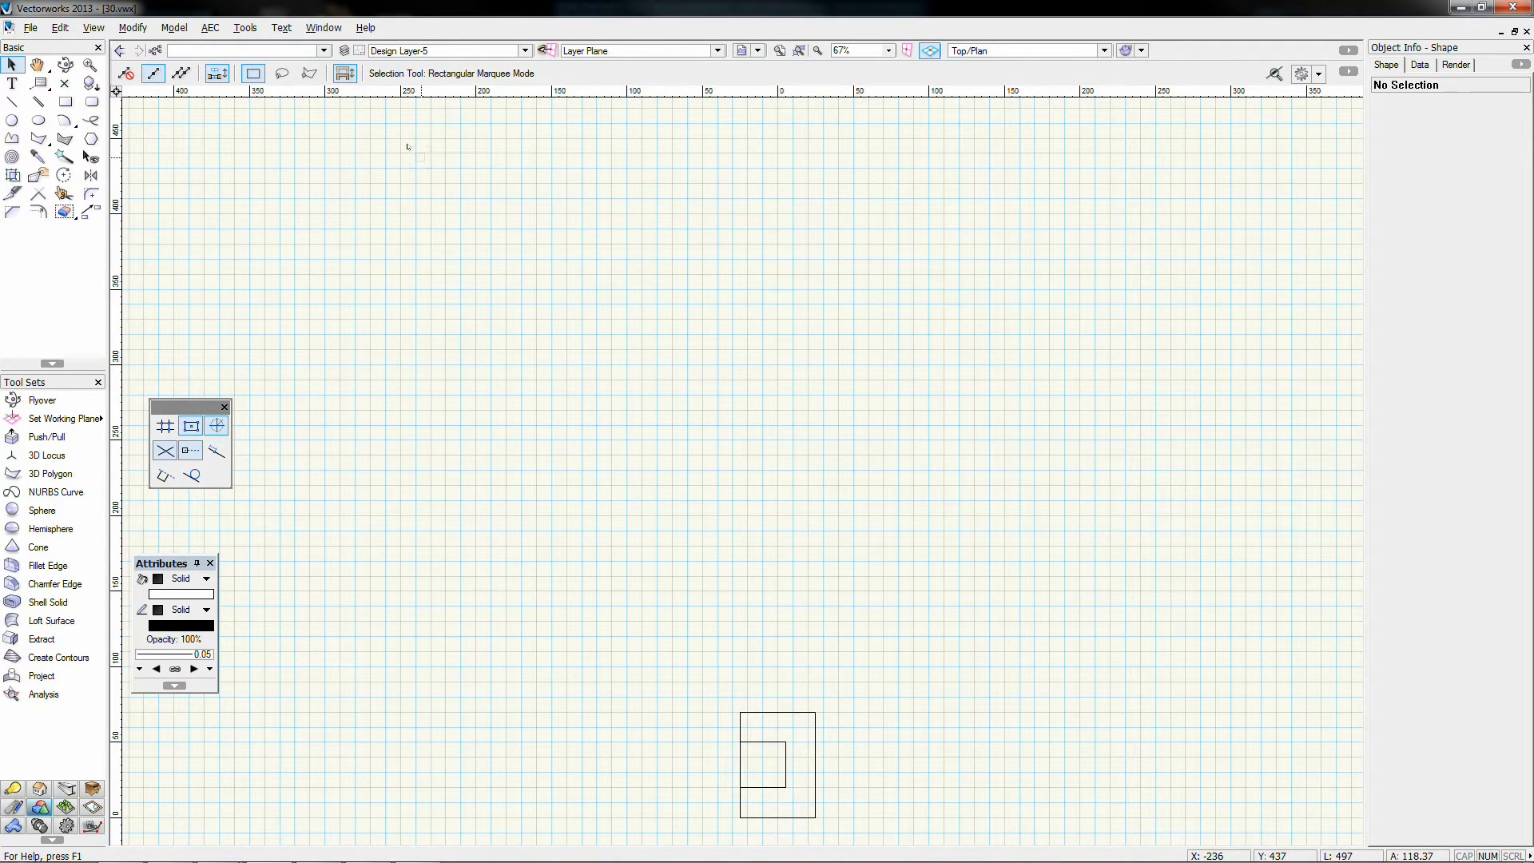
{"action": "key", "text": "KP_3"}
{"action": "key", "text": "KP_1"}
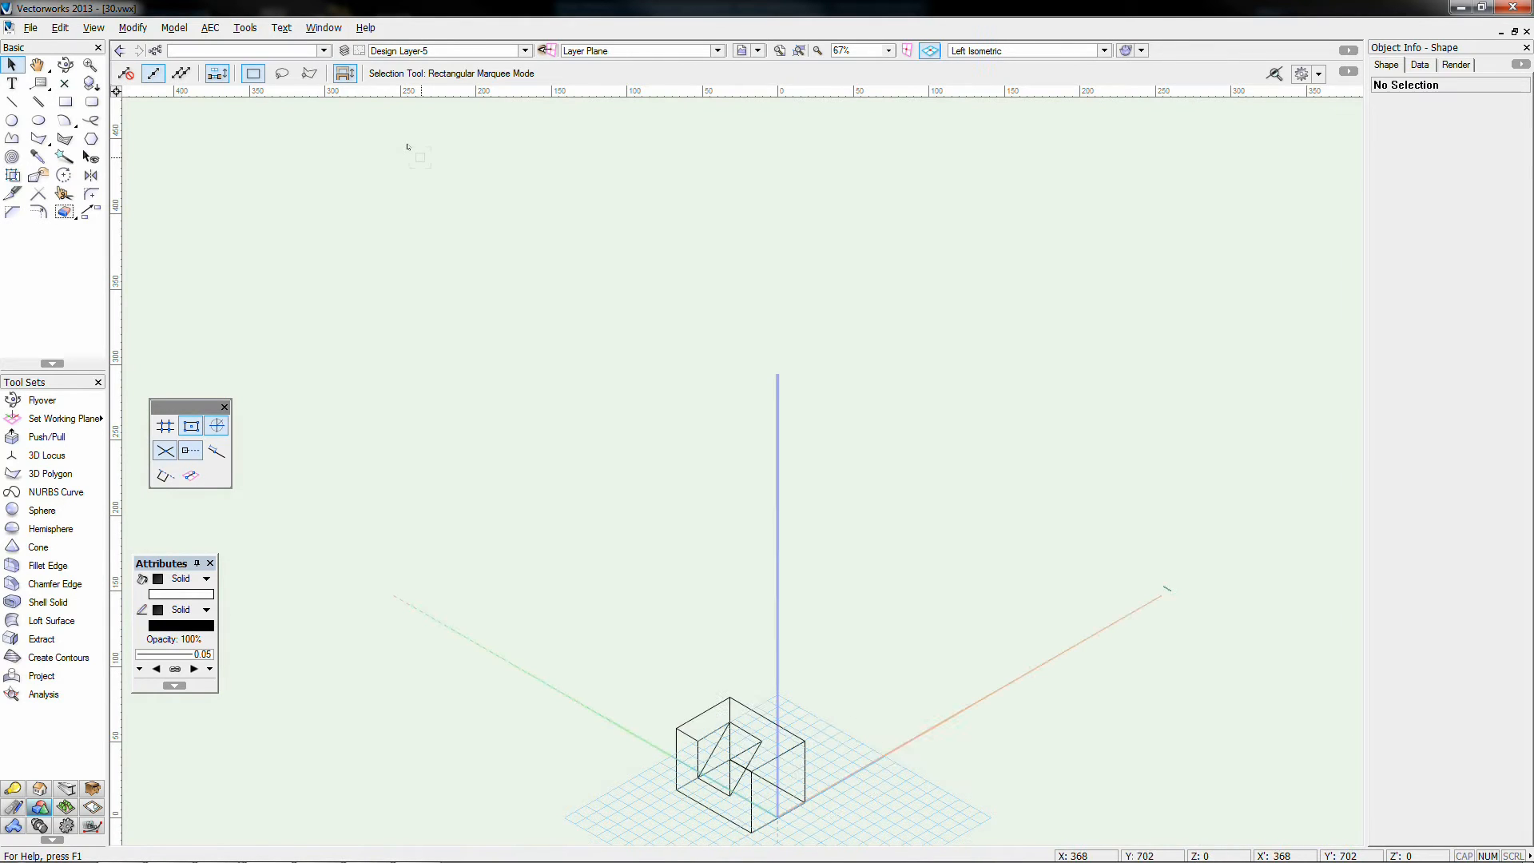
{"action": "key", "text": "ctrl+shift+Up"}
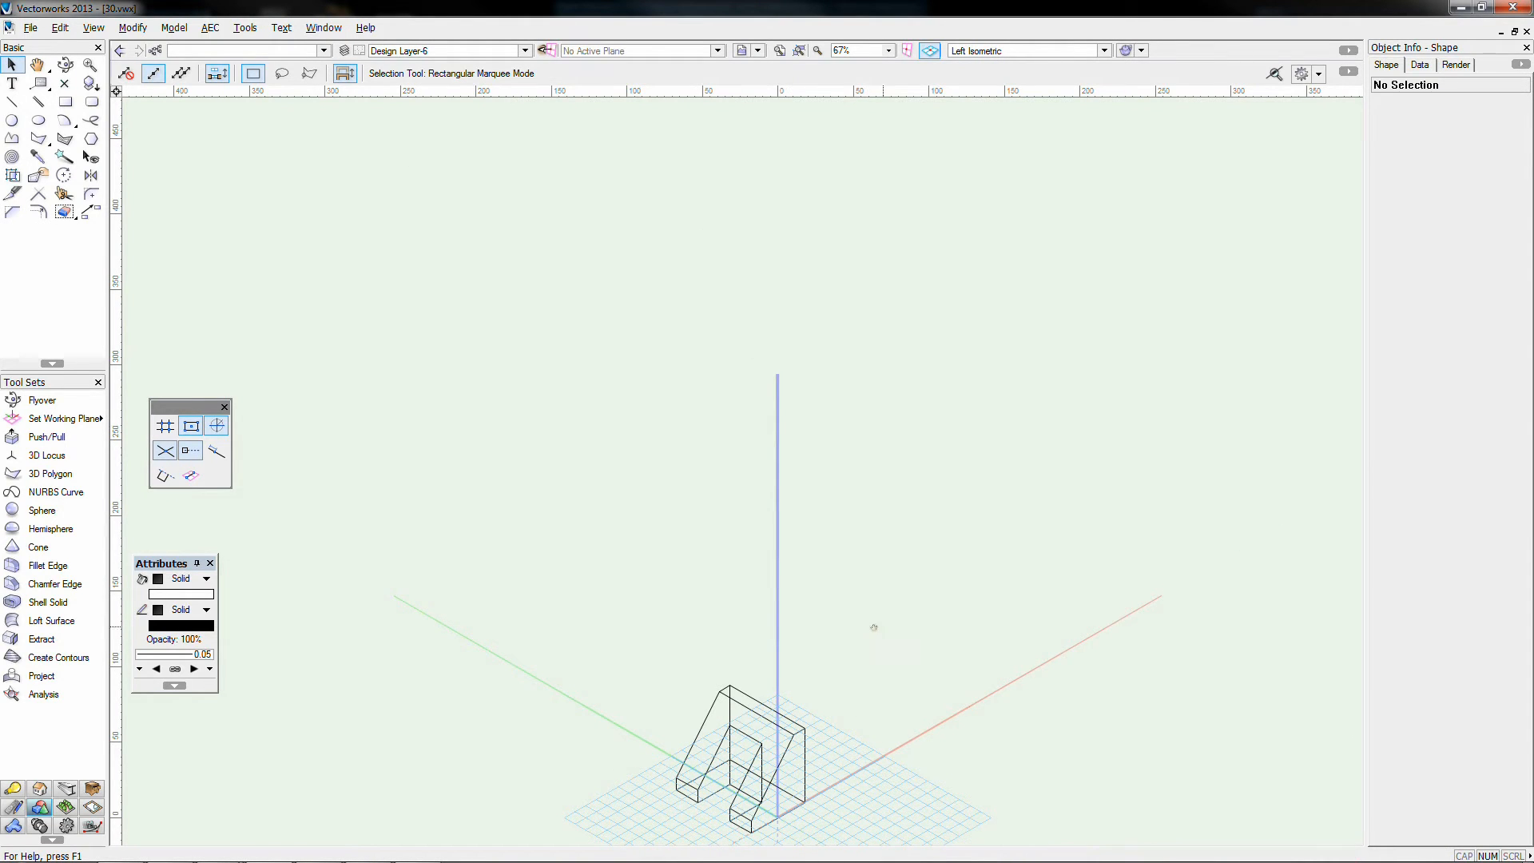
Step: Switch the Design Layer-6 model to the Top/Plan view
{"action": "middle_click_drag", "start_coordinate": [873, 626], "coordinate": [844, 489]}
{"action": "scroll", "coordinate": [767, 668], "scroll_direction": "up", "scroll_amount": 6}
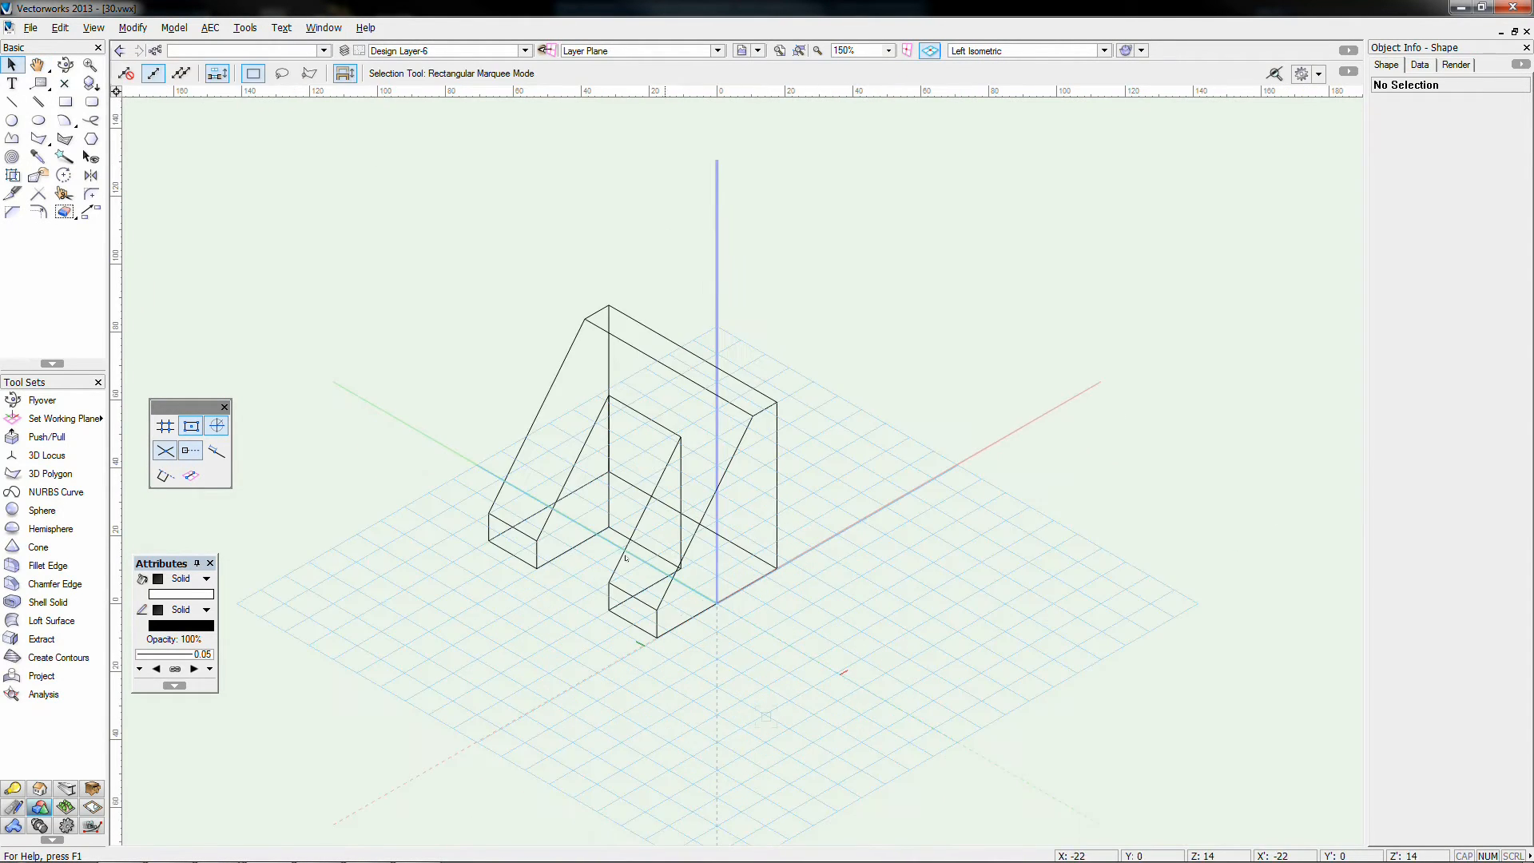
{"action": "middle_click_drag", "start_coordinate": [466, 363], "coordinate": [488, 371]}
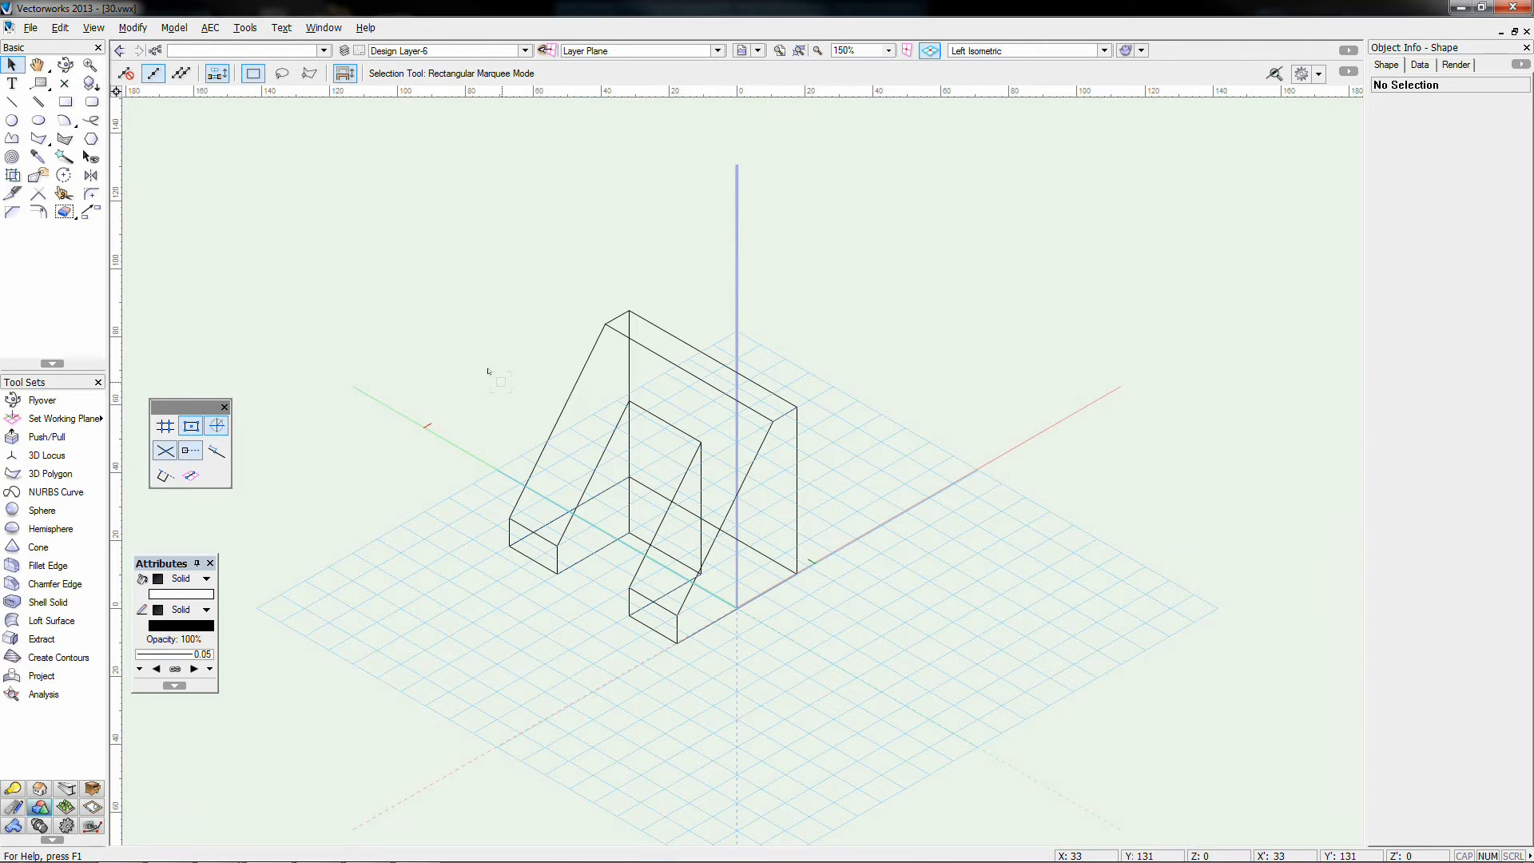
{"action": "key", "text": "F5"}
{"action": "scroll", "coordinate": [523, 373], "scroll_direction": "down", "scroll_amount": 1}
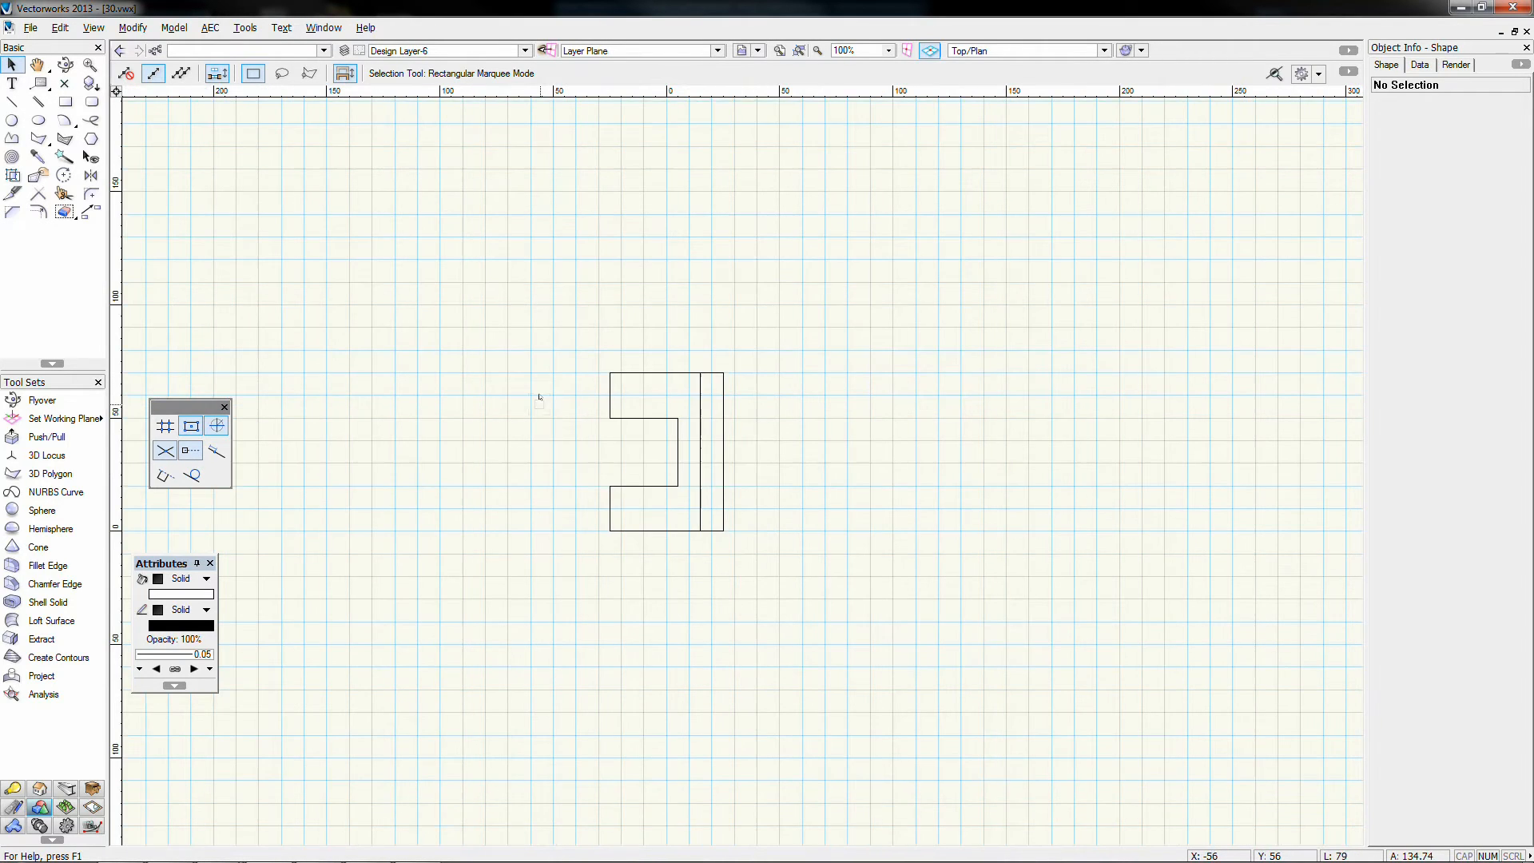
{"action": "scroll", "coordinate": [665, 424], "scroll_direction": "up", "scroll_amount": 1}
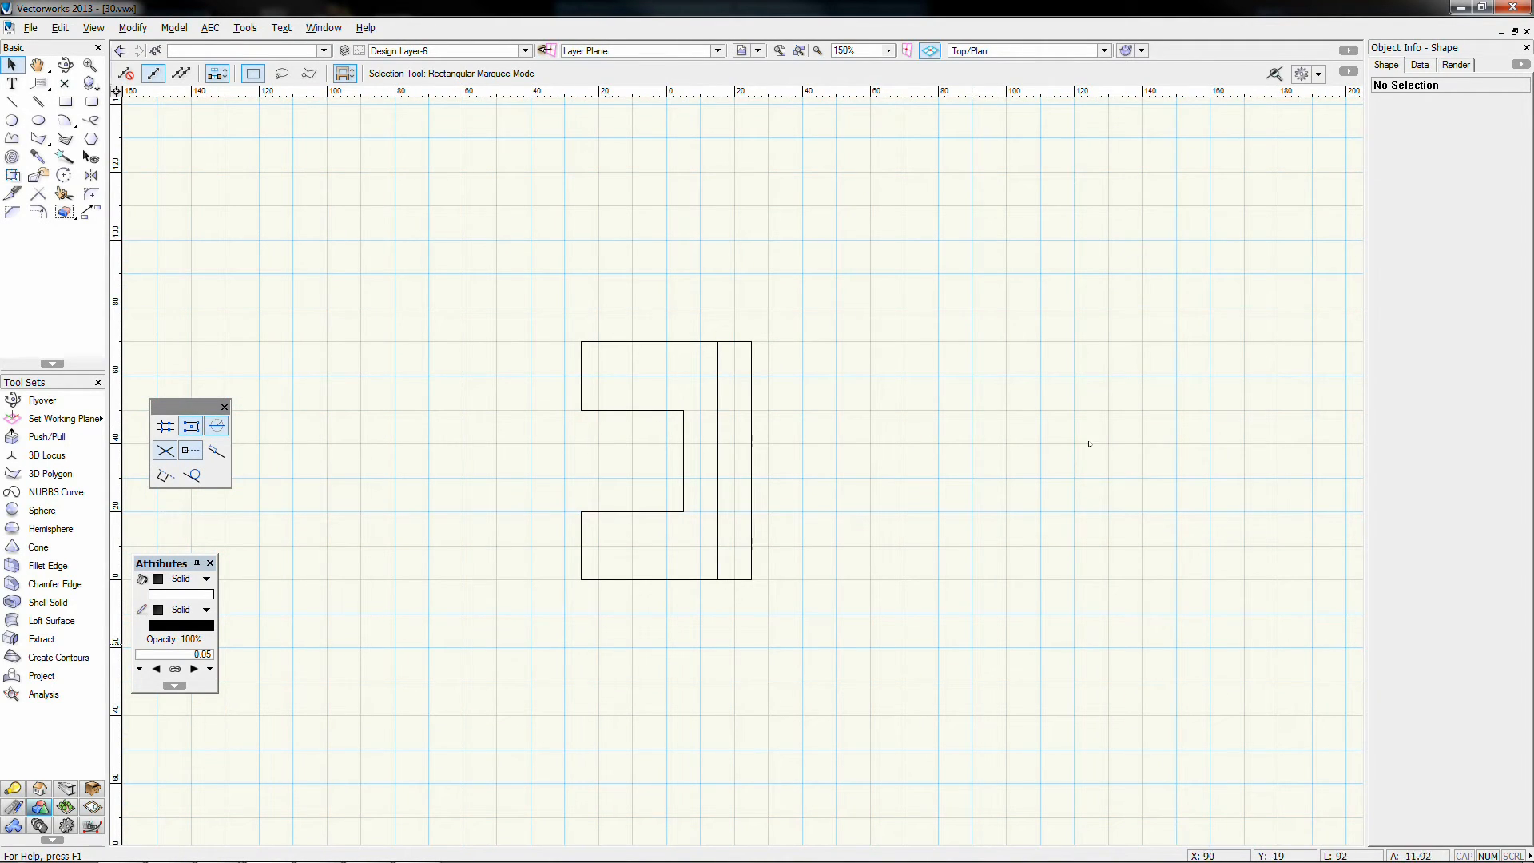
{"action": "left_click", "coordinate": [94, 28]}
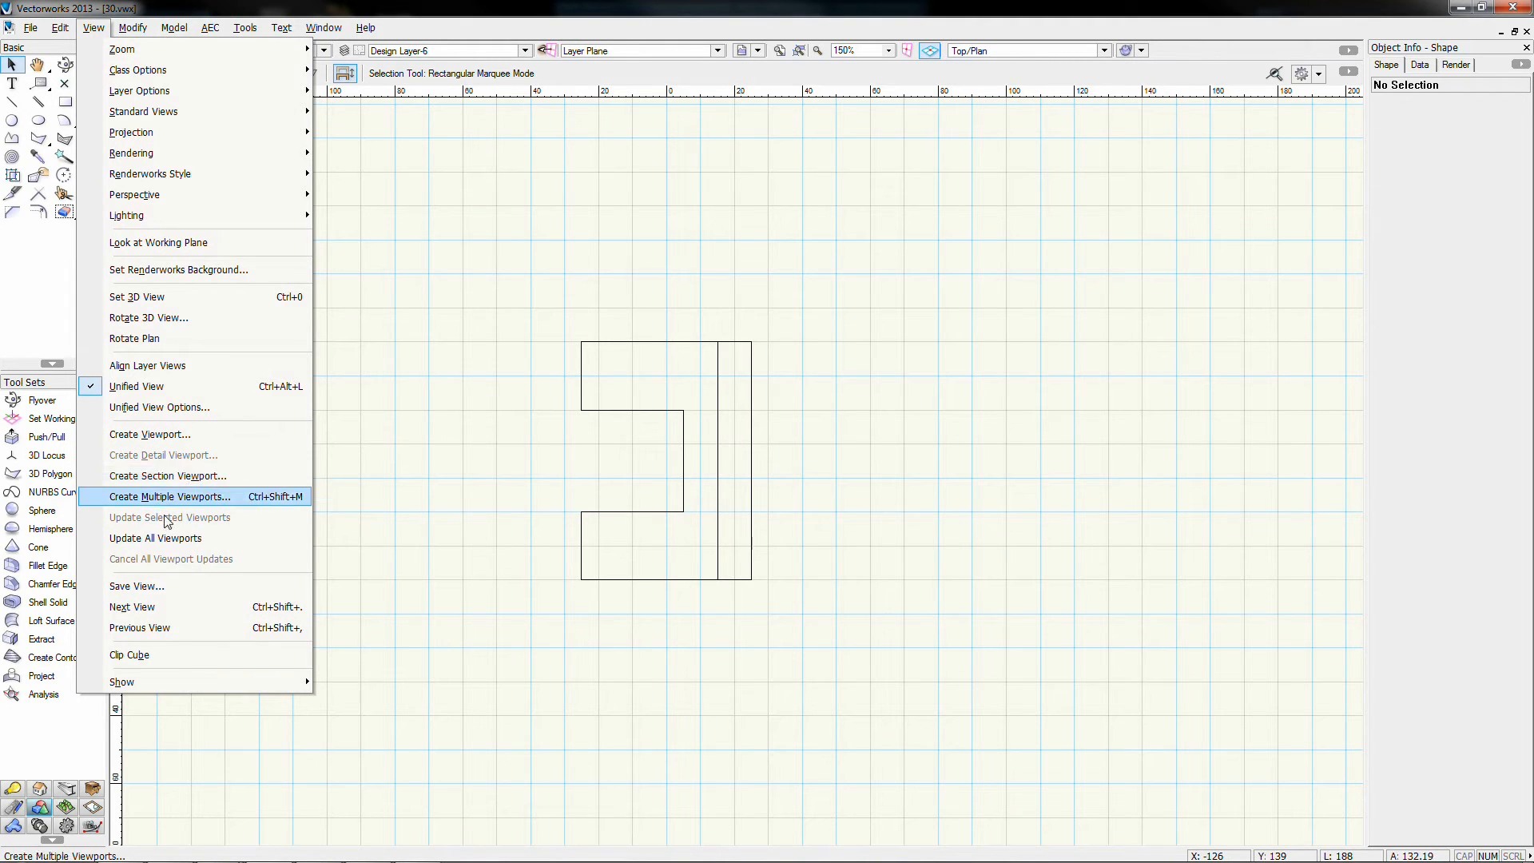
Step: Start a new viewport, naming it '3d-06 Top' with the same drawing title
{"action": "left_click", "coordinate": [137, 438]}
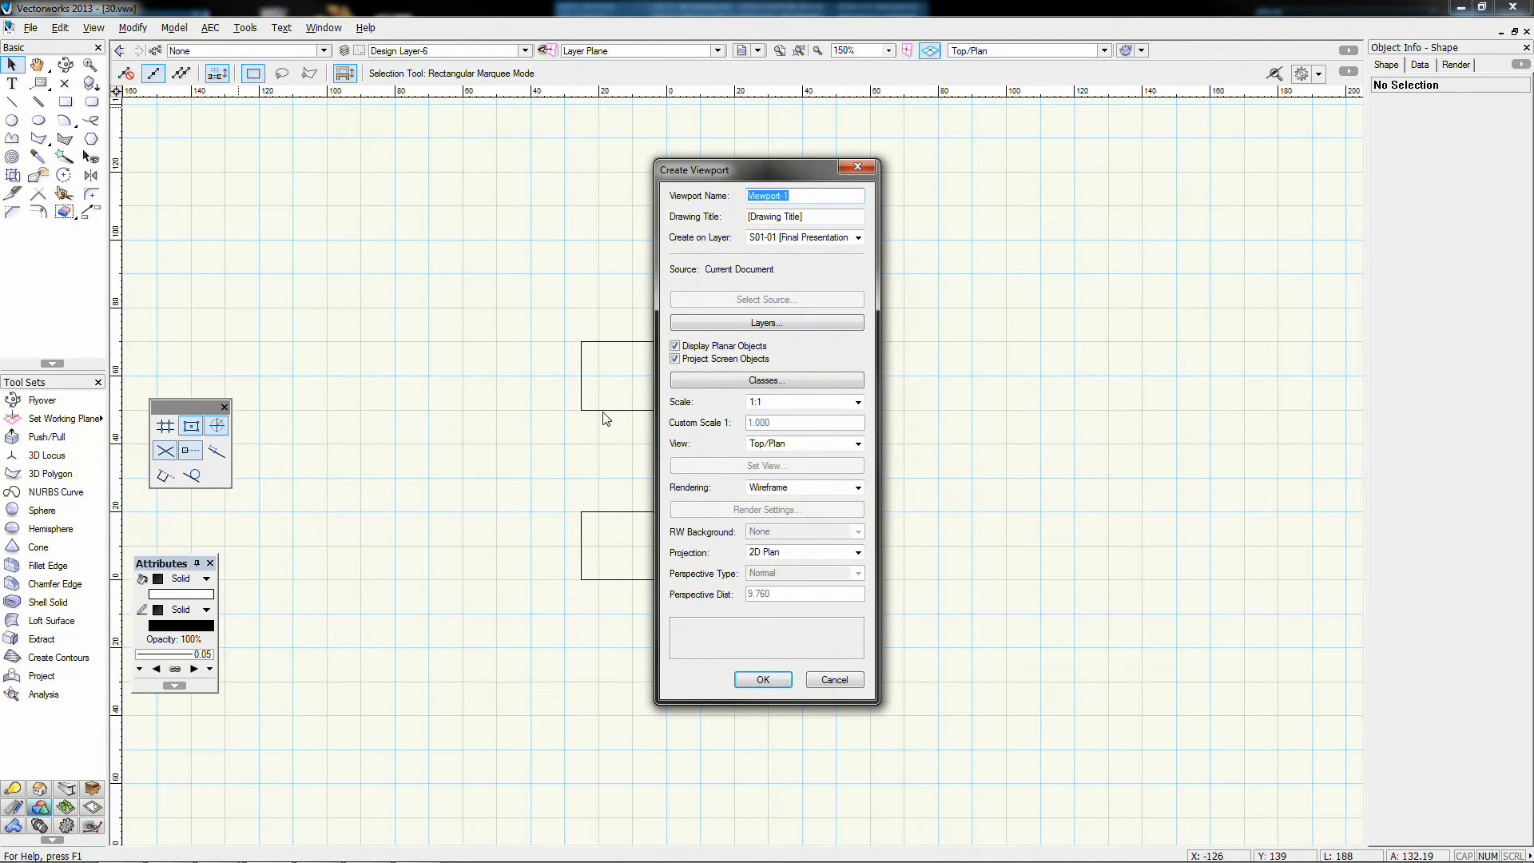
{"action": "mouse_move", "coordinate": [703, 175]}
{"action": "left_mouse_down"}
{"action": "mouse_move", "coordinate": [897, 172]}
{"action": "mouse_move", "coordinate": [919, 190]}
{"action": "left_mouse_up"}
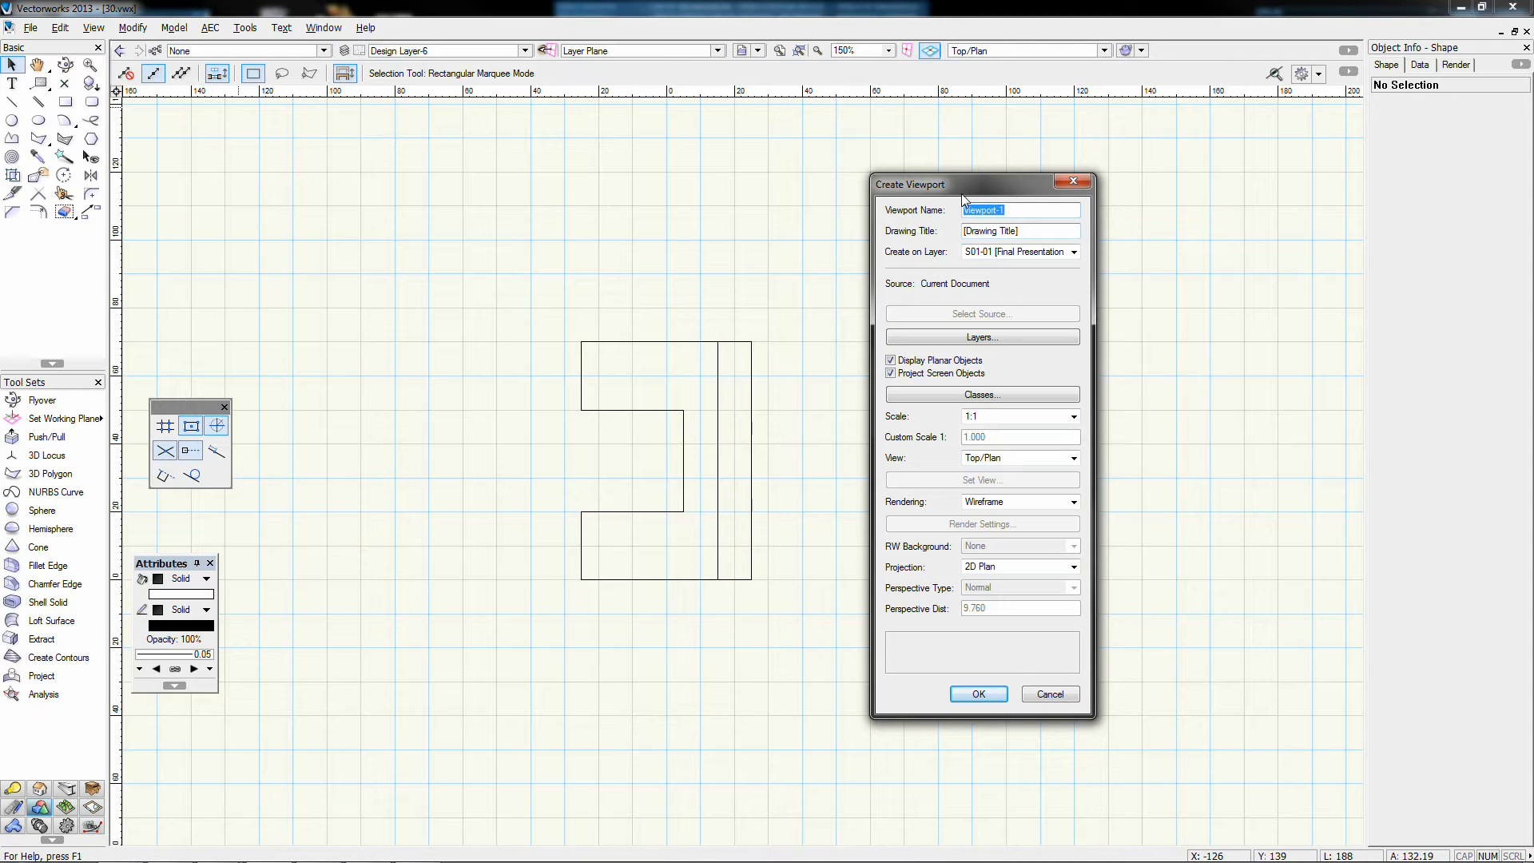
{"action": "type", "text": "3d-06 Top"}
{"action": "key", "text": "Tab"}
{"action": "key", "text": "shift+Tab"}
{"action": "key", "text": "ctrl+c"}
{"action": "key", "text": "Tab"}
{"action": "key", "text": "ctrl+v"}
Step: Set the viewport to be created on sheet layer S01-01
{"action": "left_click", "coordinate": [971, 254]}
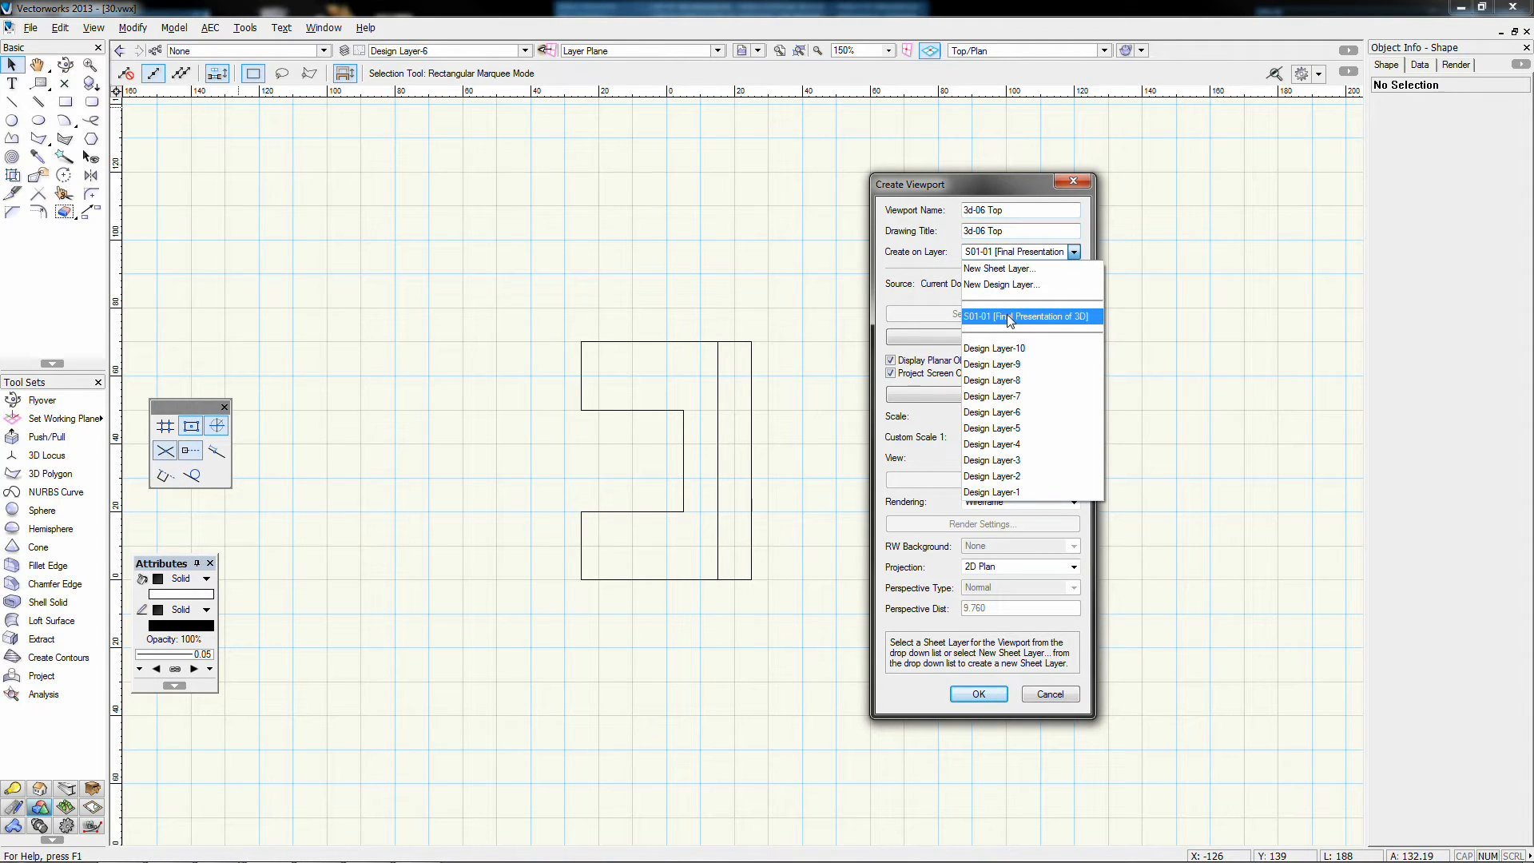
{"action": "left_click", "coordinate": [1009, 317]}
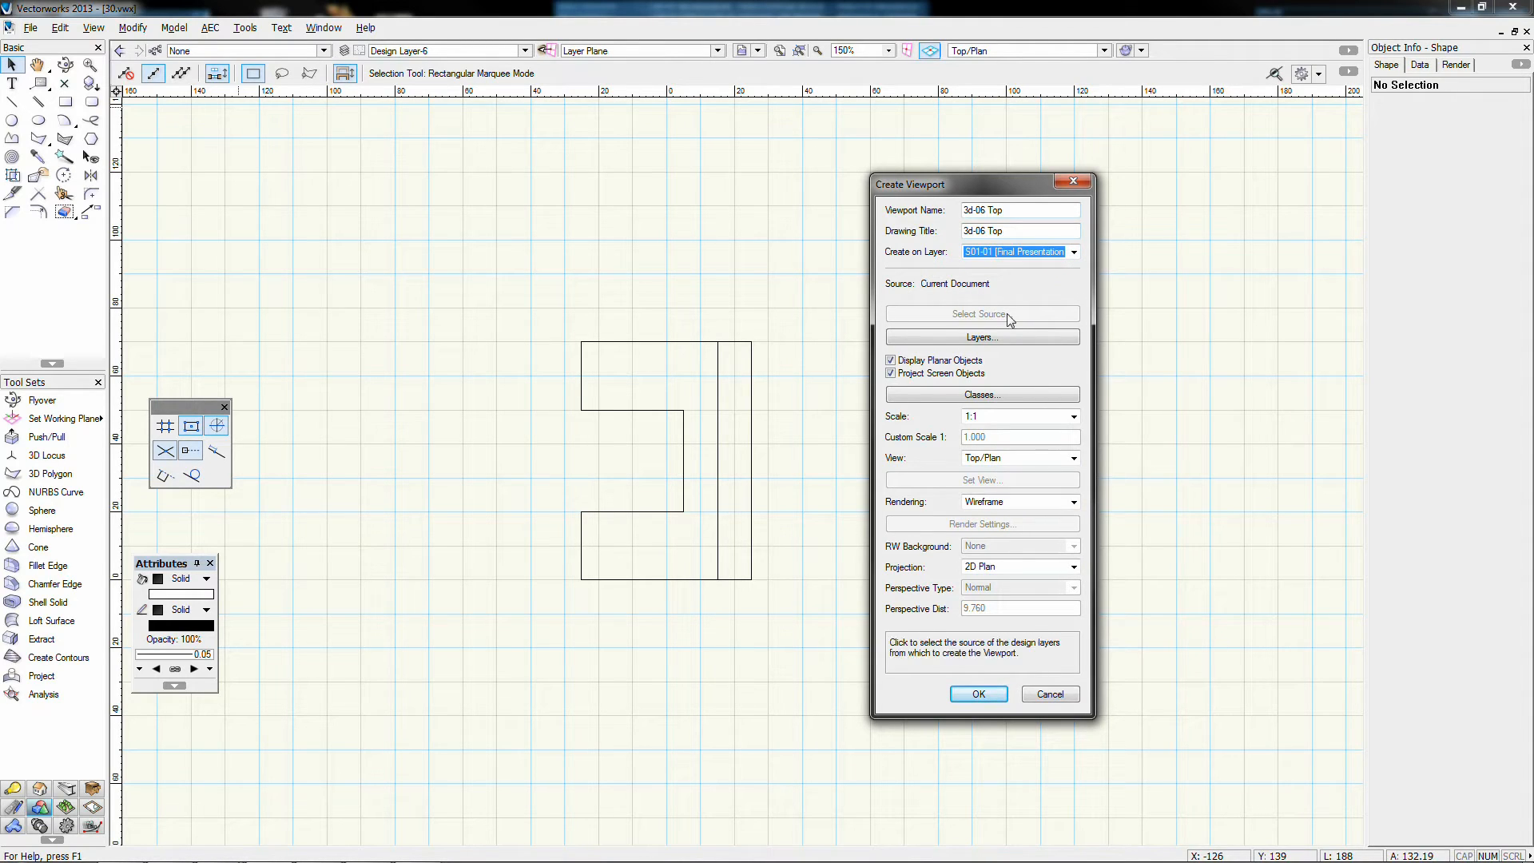
{"action": "left_click", "coordinate": [958, 338]}
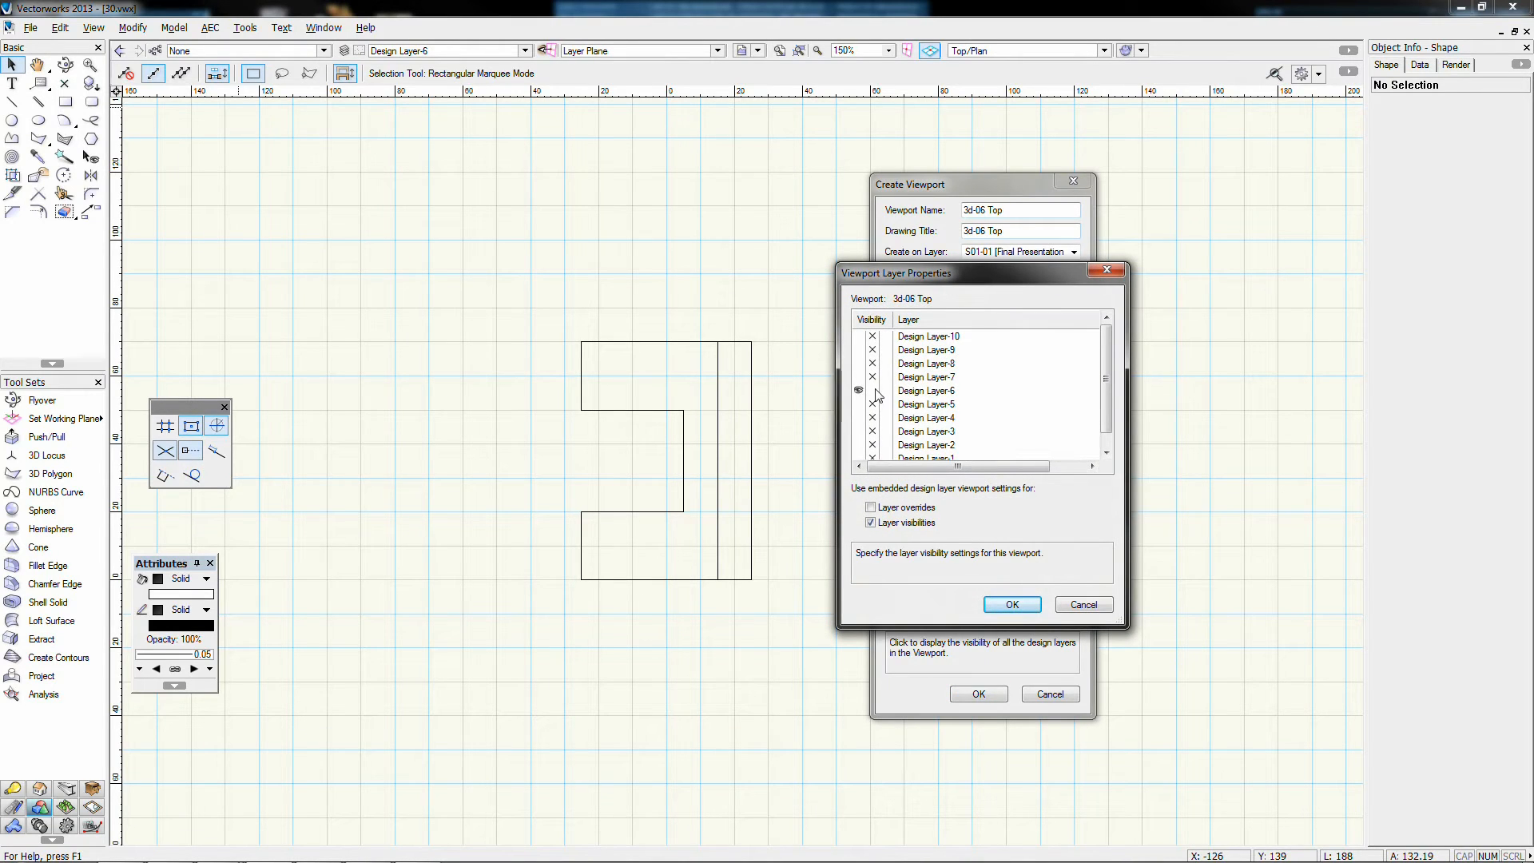
Step: Leave Design Layer-9 hidden in the viewport's layers and create the 3d-06 Top viewport
{"action": "left_click", "coordinate": [860, 350]}
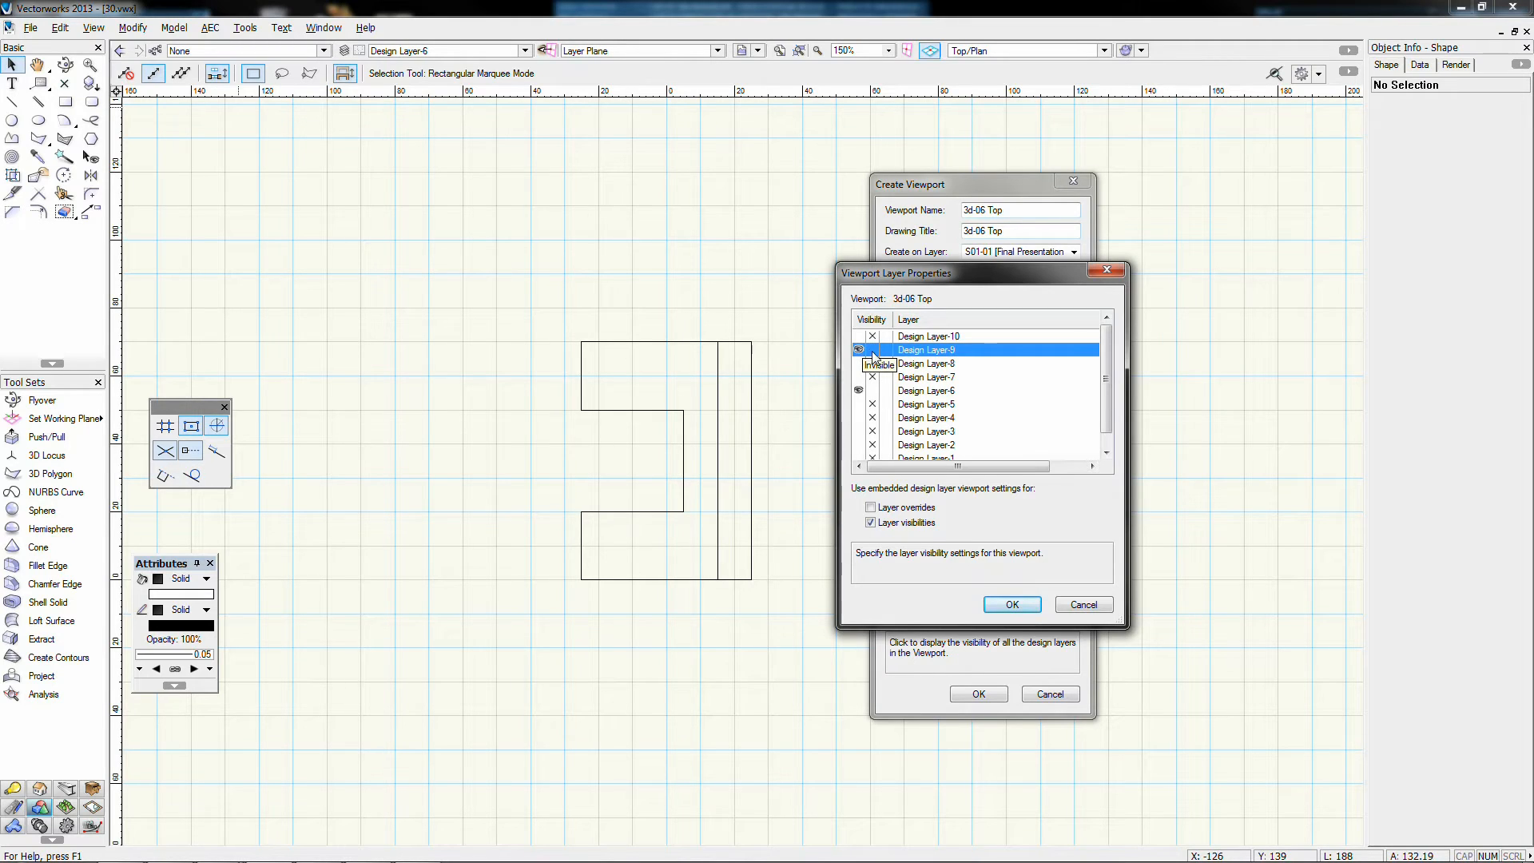
{"action": "left_click", "coordinate": [872, 351]}
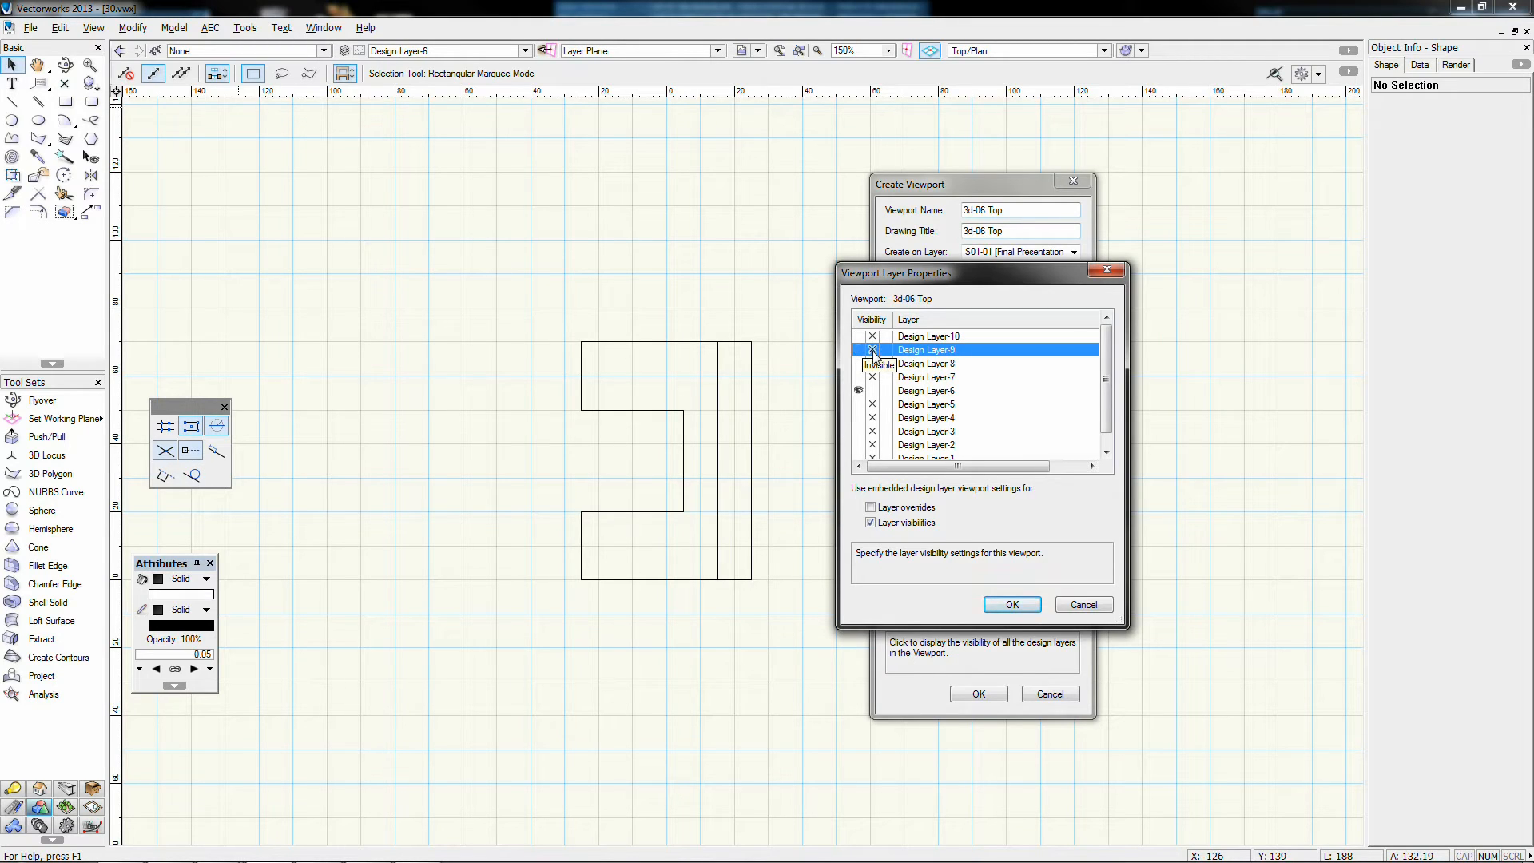
{"action": "left_click", "coordinate": [1014, 607]}
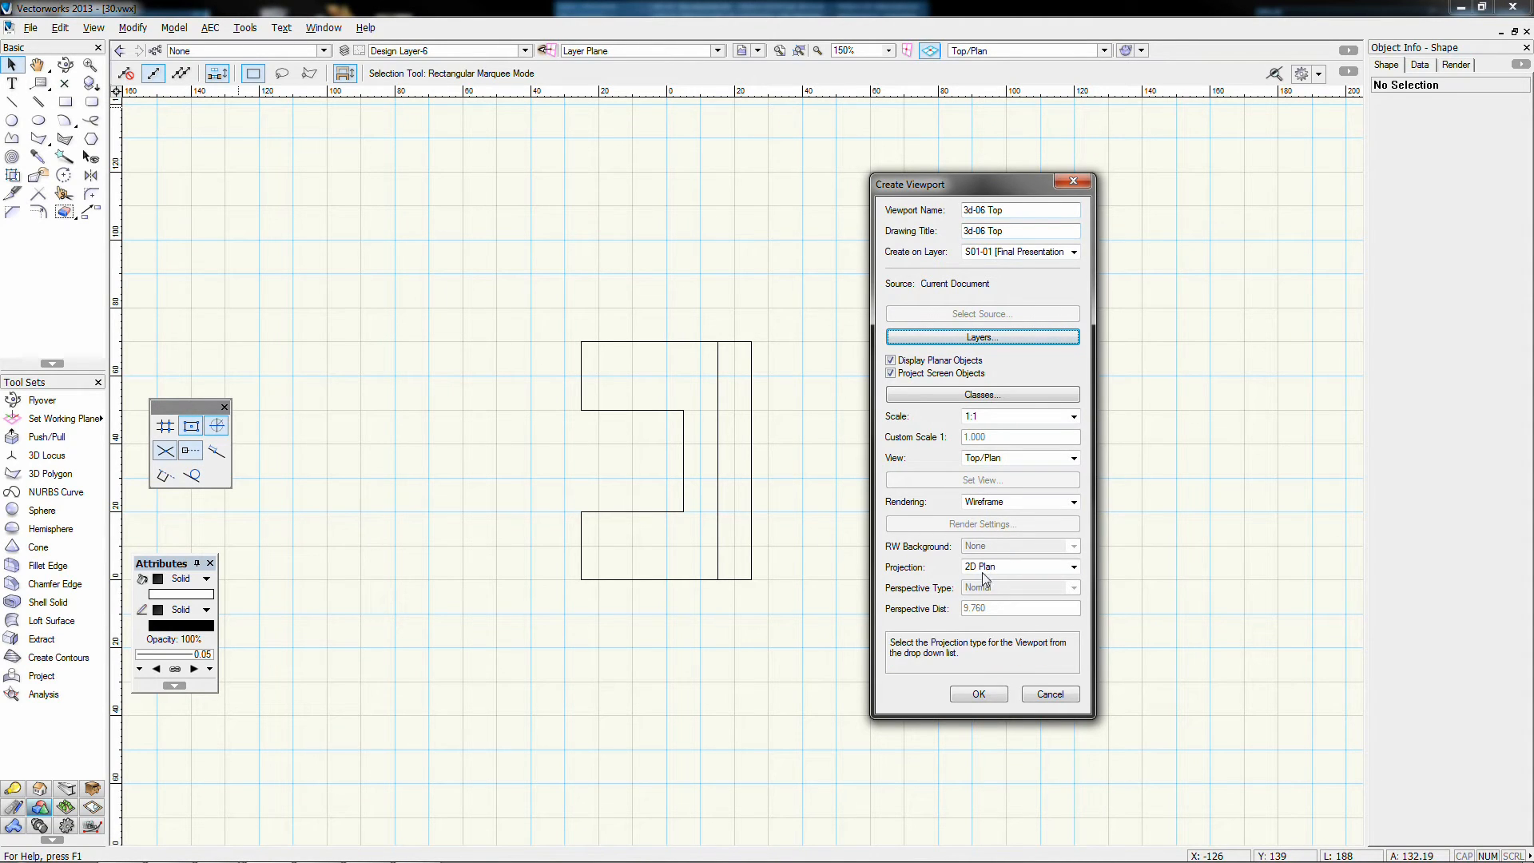
{"action": "left_click", "coordinate": [980, 694]}
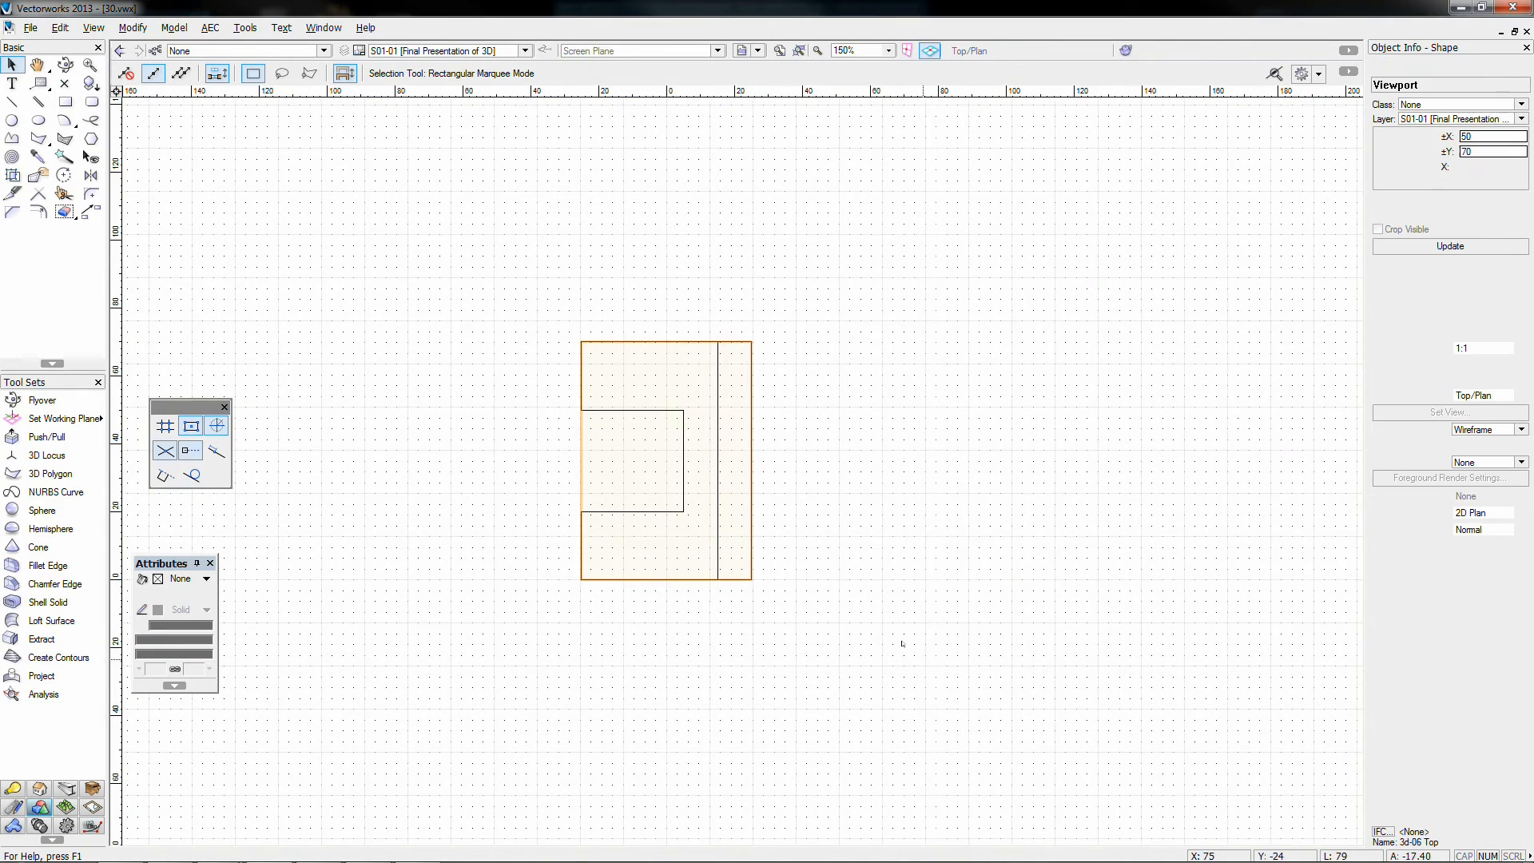
Step: Zoom out and drag the 3d-06 Top viewport to about X -23, Y 87
{"action": "scroll", "coordinate": [765, 508], "scroll_direction": "down", "scroll_amount": 1}
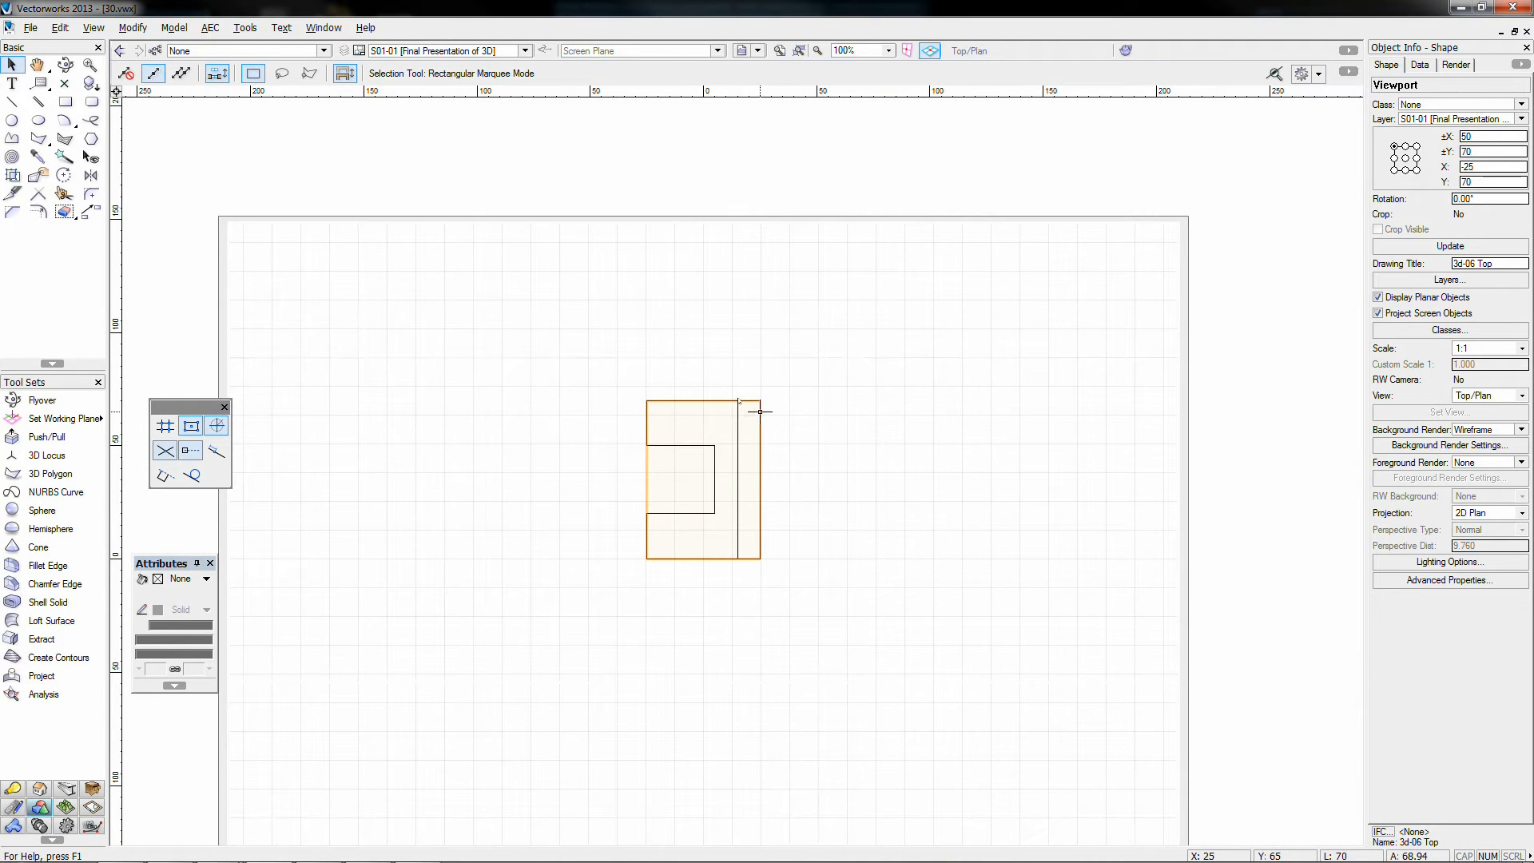
{"action": "left_click", "coordinate": [881, 389]}
{"action": "scroll", "coordinate": [879, 414], "scroll_direction": "down", "scroll_amount": 1}
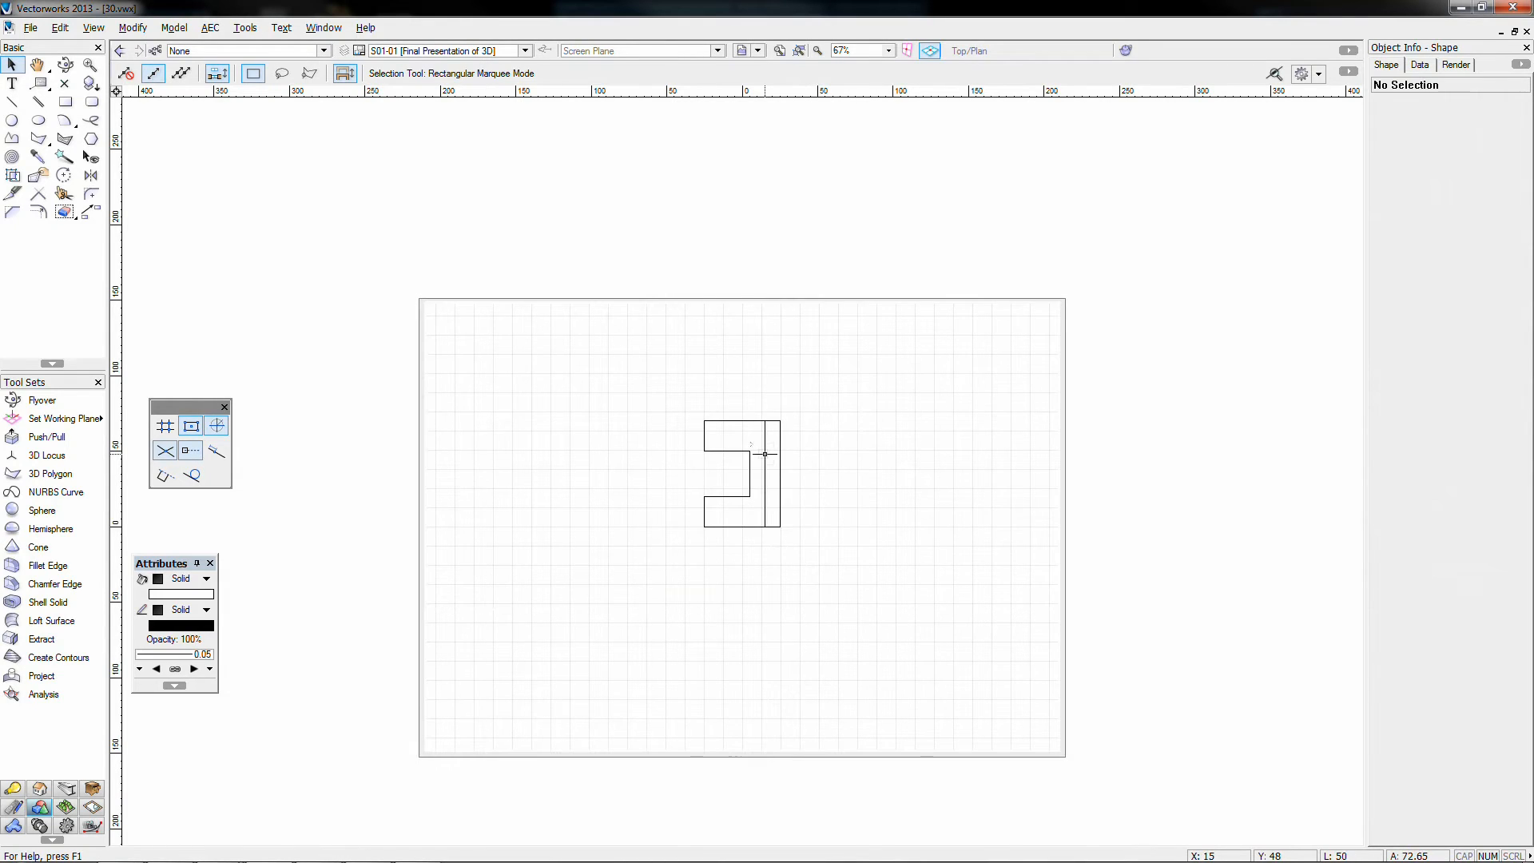
{"action": "left_click_drag", "start_coordinate": [764, 454], "coordinate": [792, 465]}
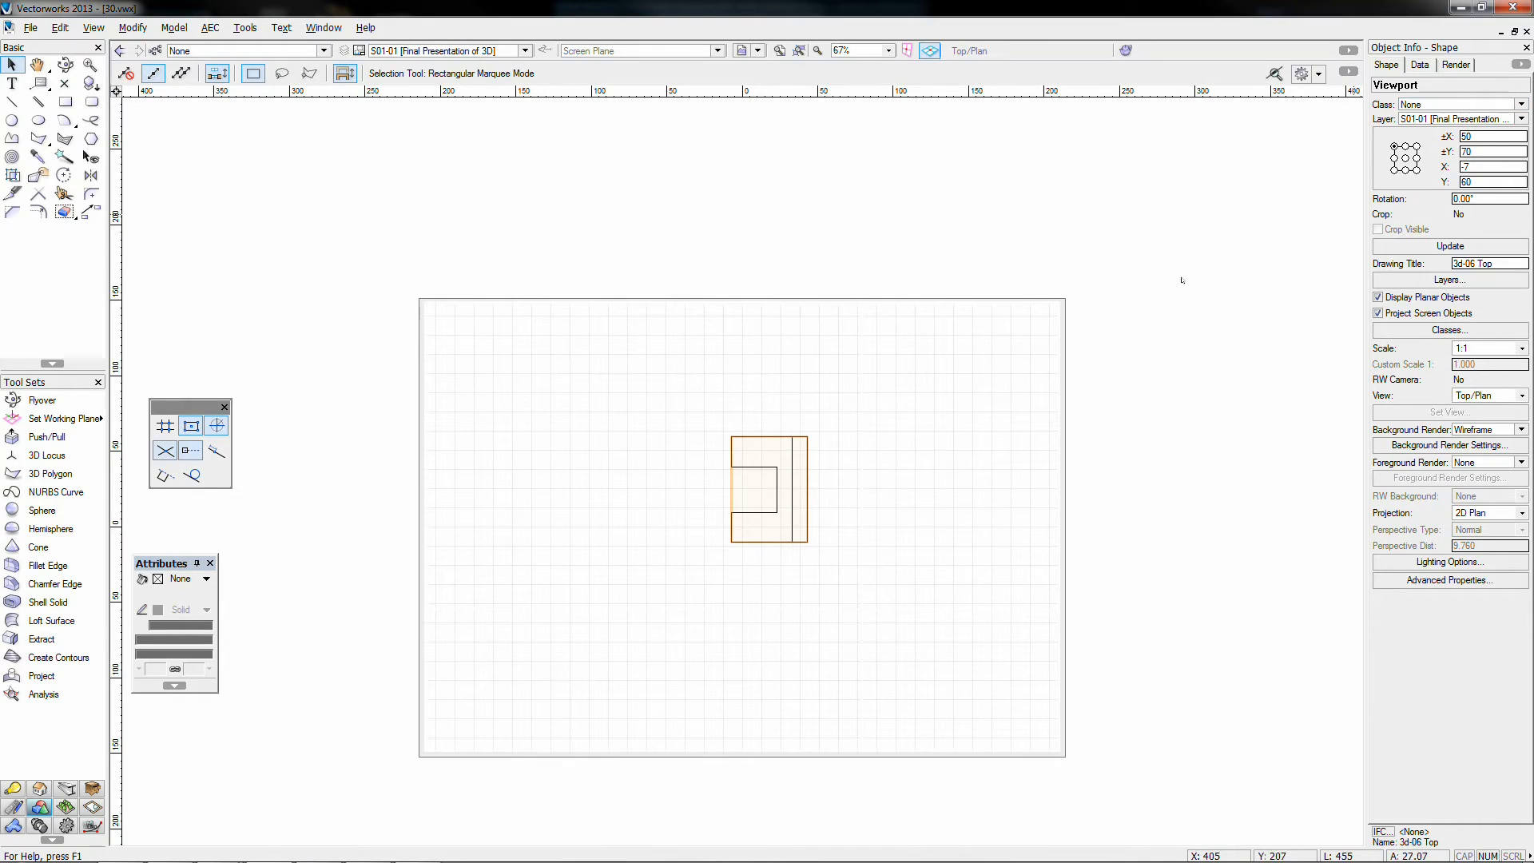
{"action": "left_click_drag", "start_coordinate": [791, 449], "coordinate": [768, 409]}
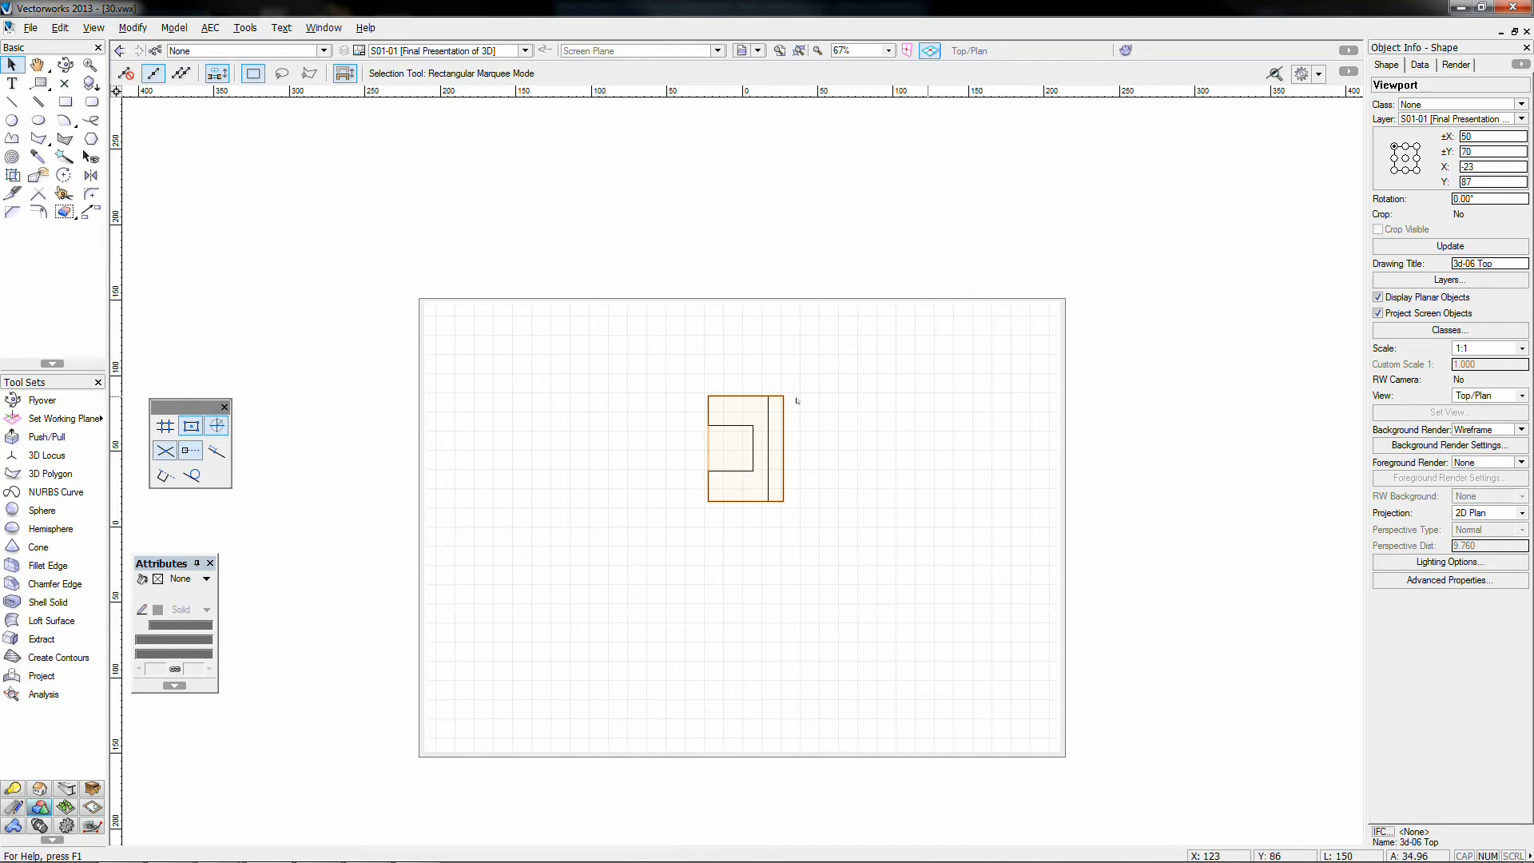
Step: Try scales 1:2, 1:4, 2x, 3x and 10x on the Top viewport, settling on 2x
{"action": "left_click", "coordinate": [1509, 350]}
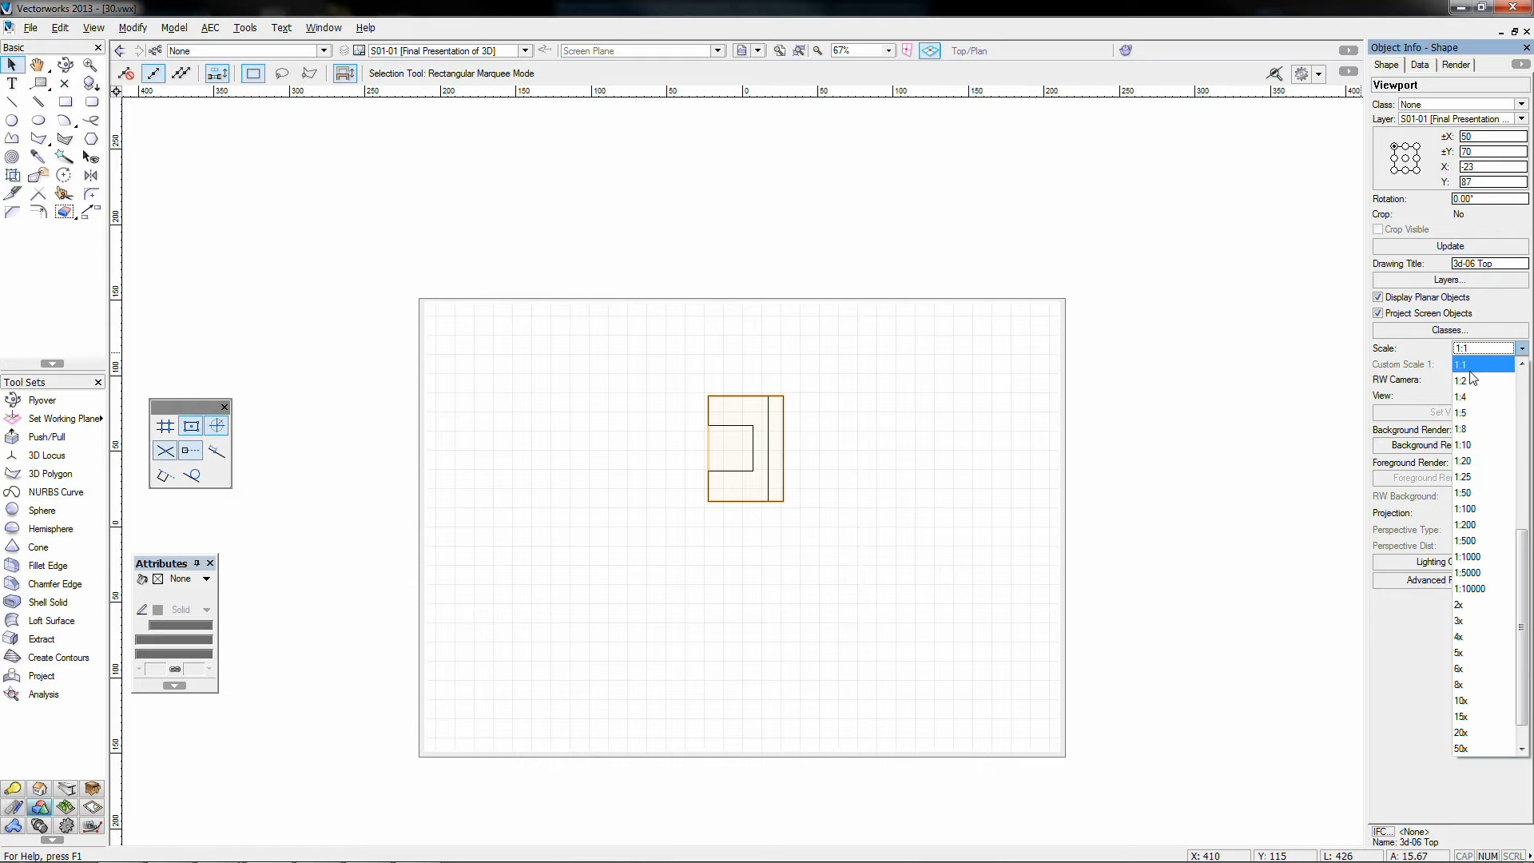
{"action": "left_click", "coordinate": [1465, 382]}
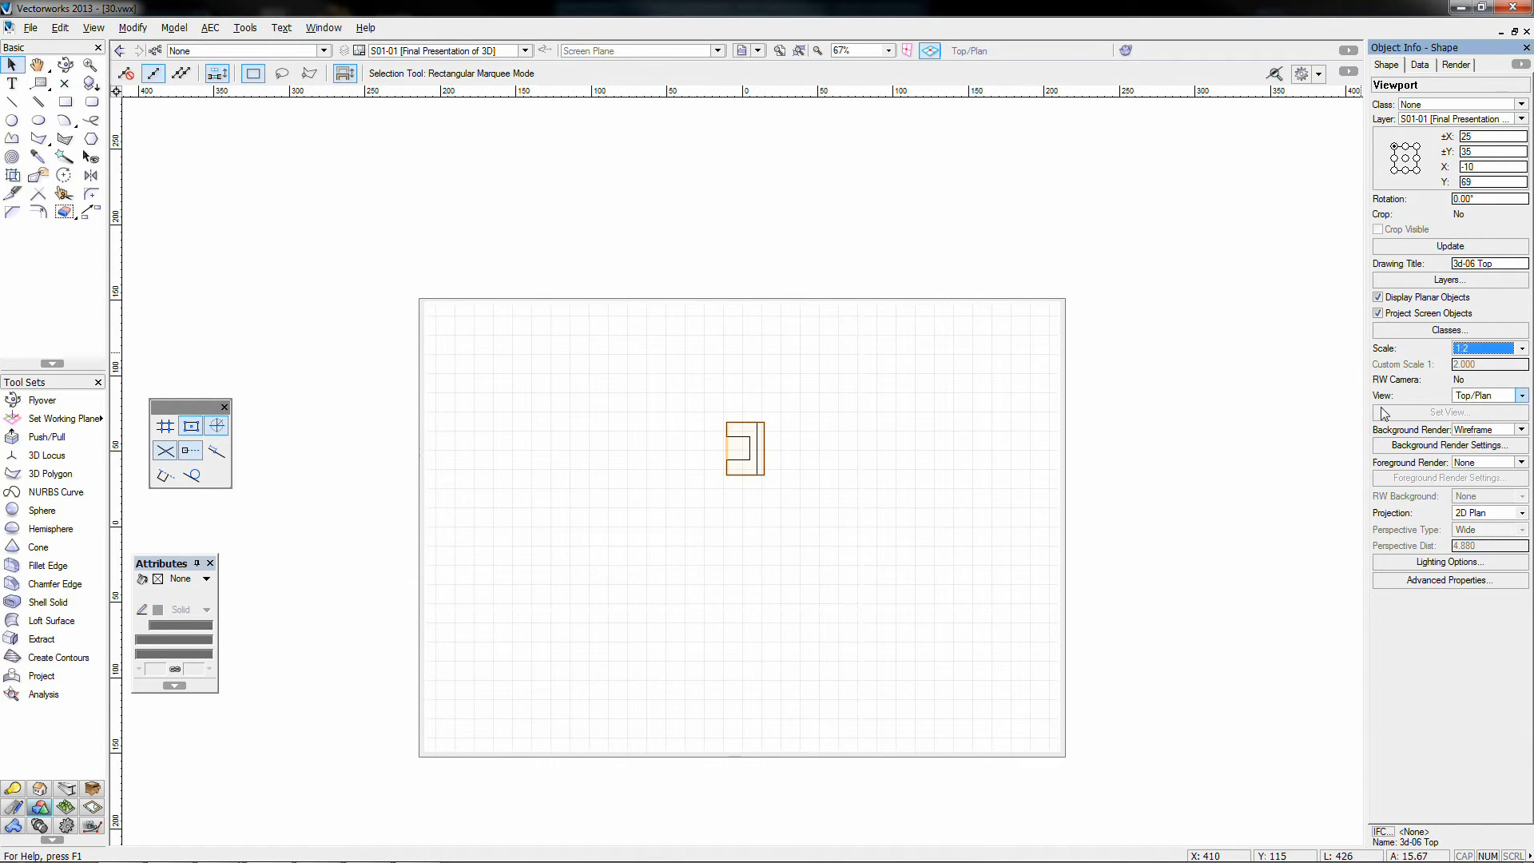
{"action": "left_click", "coordinate": [1479, 348]}
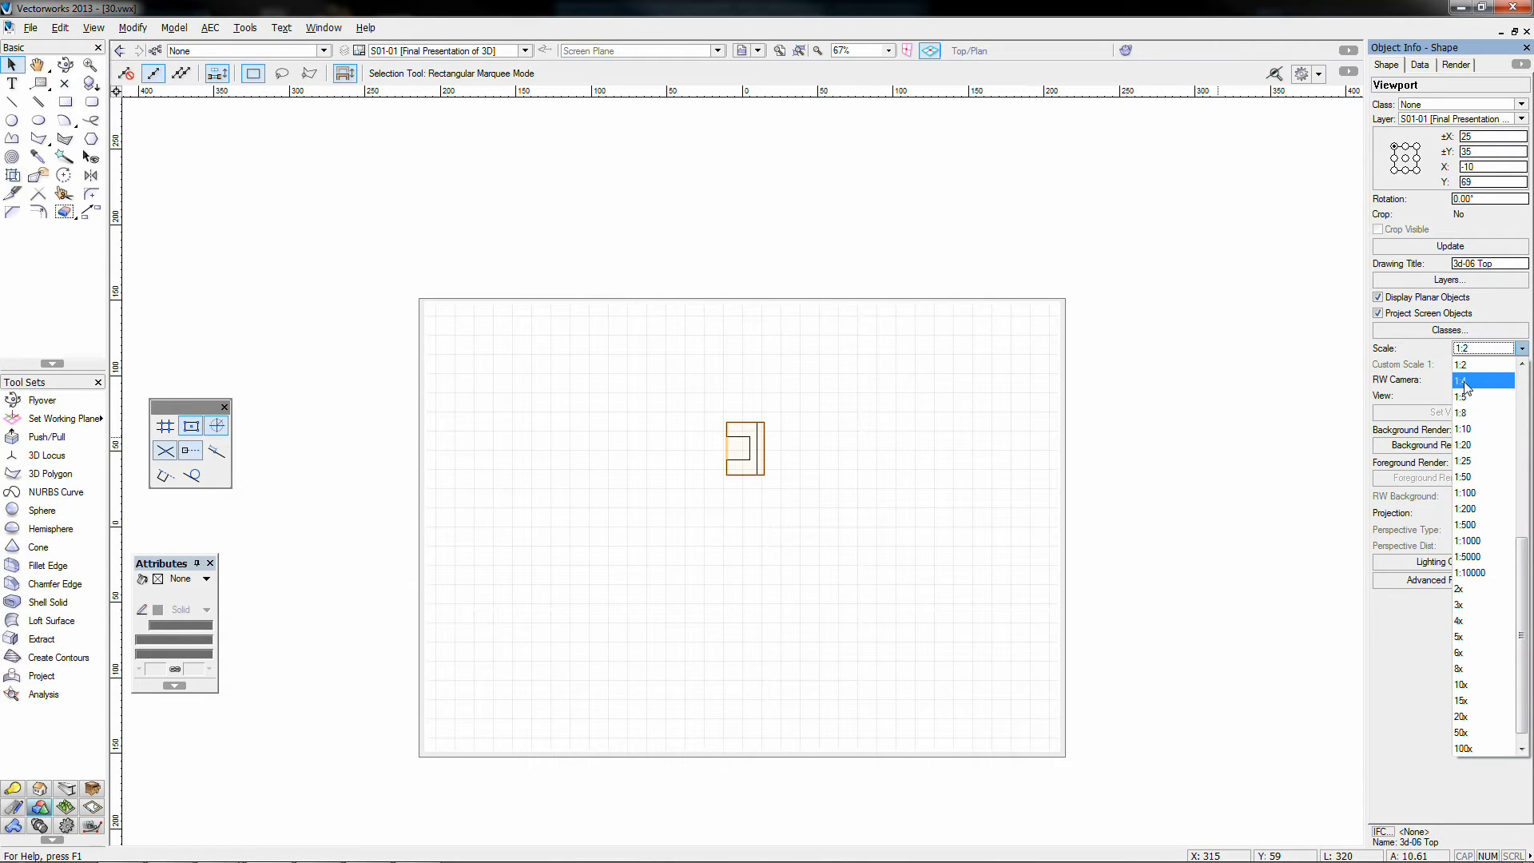
{"action": "left_click", "coordinate": [1473, 382]}
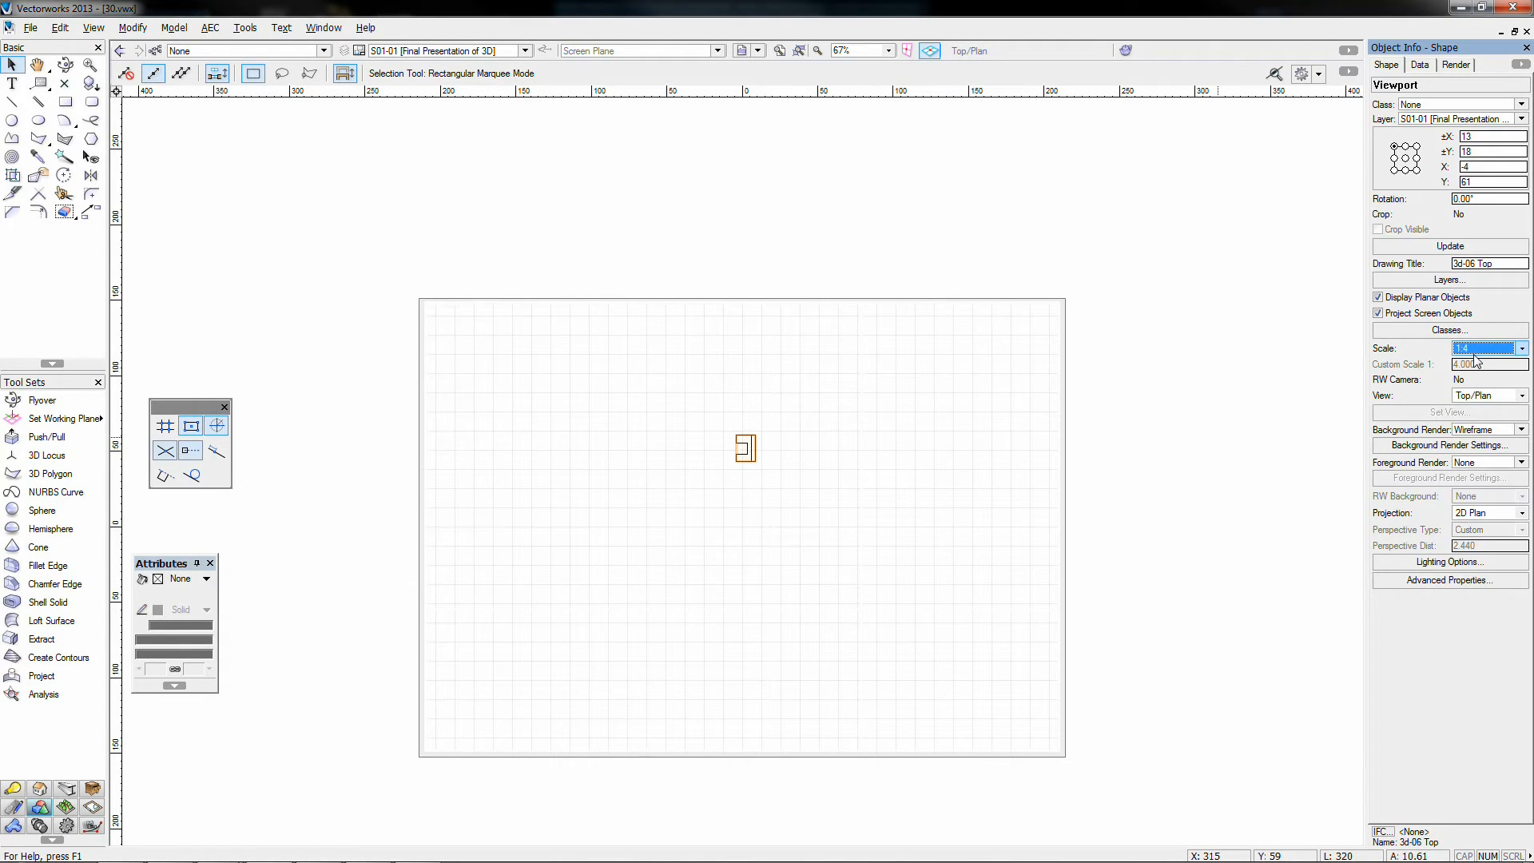
{"action": "left_click", "coordinate": [1482, 349]}
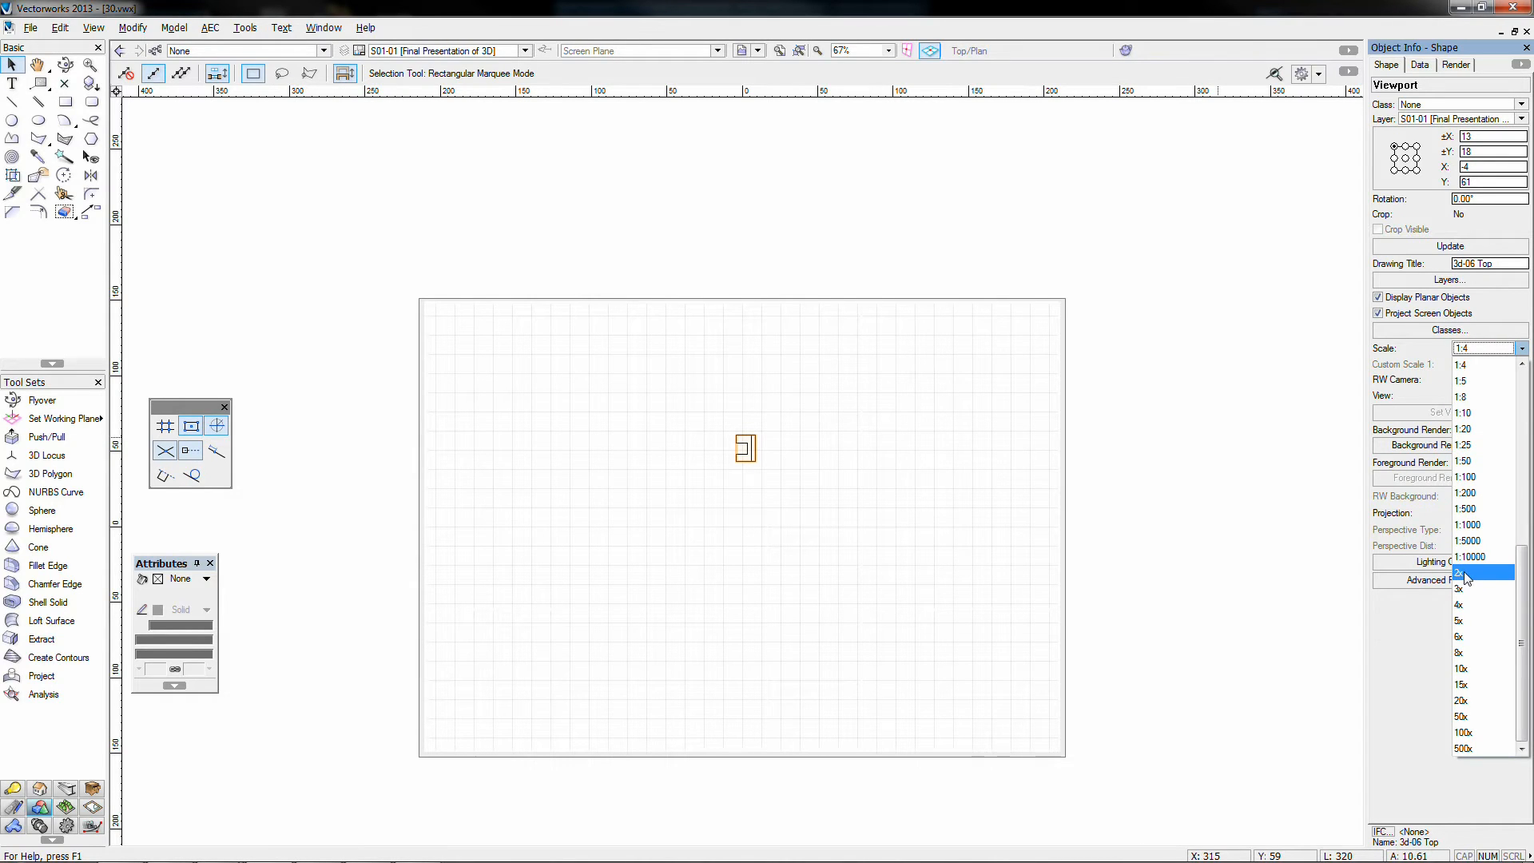
{"action": "left_click", "coordinate": [1466, 573]}
{"action": "left_click", "coordinate": [1482, 348]}
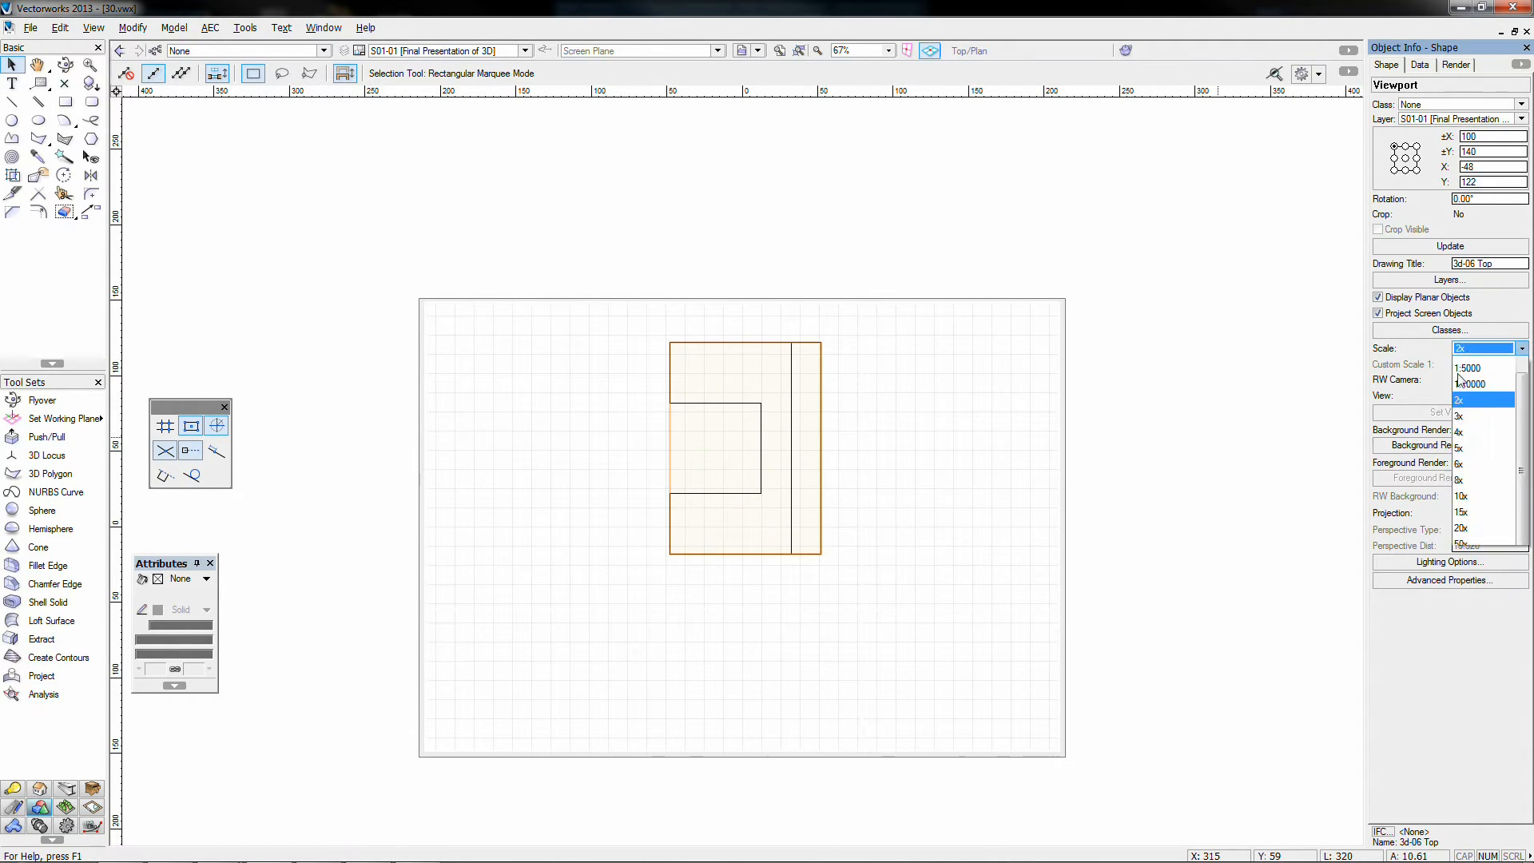
{"action": "left_click", "coordinate": [1457, 590]}
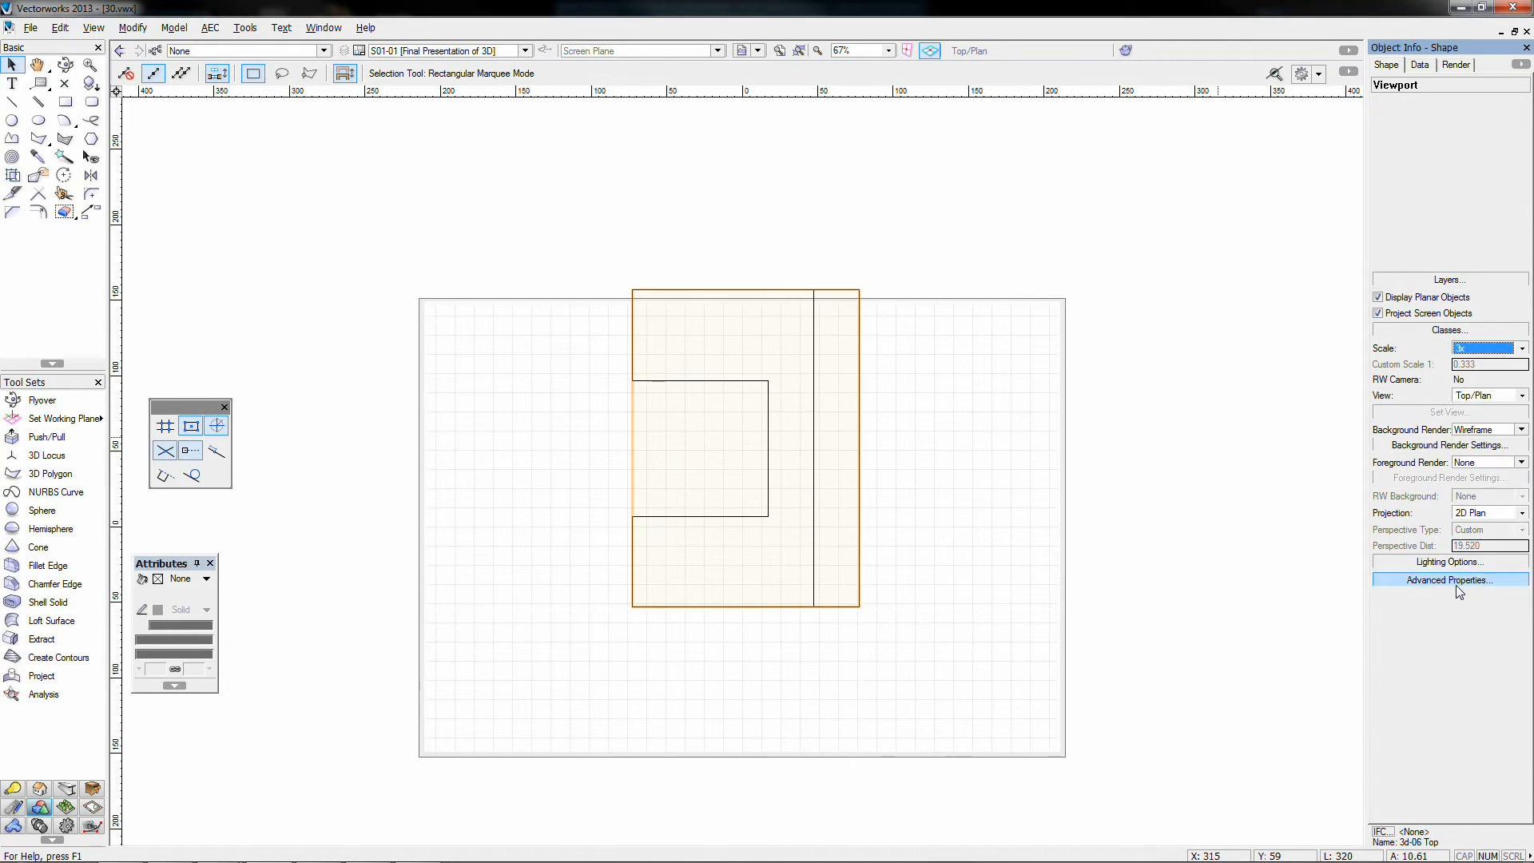
{"action": "left_click", "coordinate": [1476, 349]}
{"action": "left_click", "coordinate": [1460, 669]}
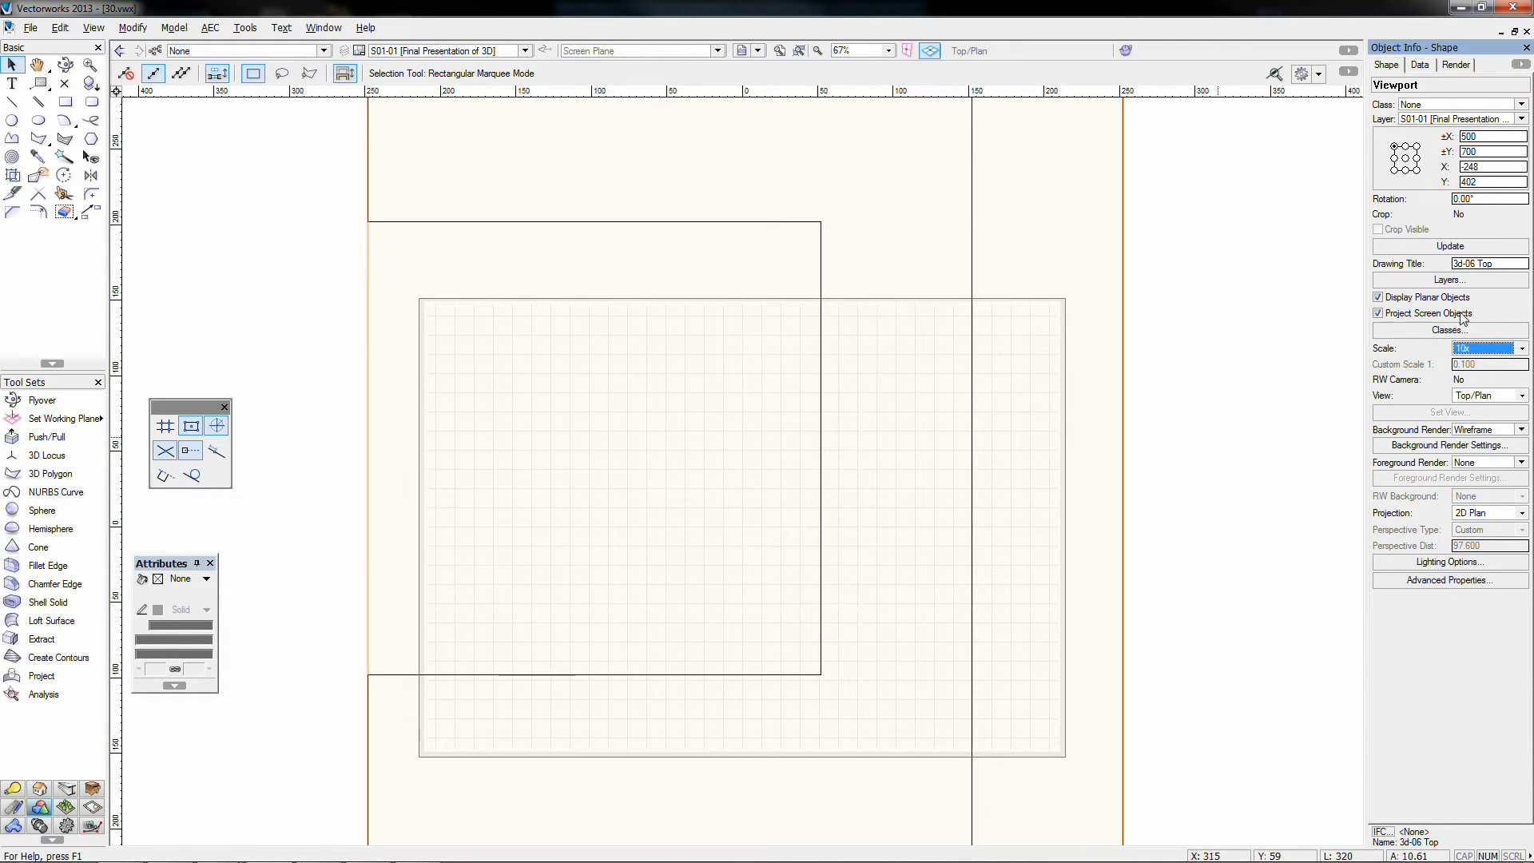
{"action": "left_click", "coordinate": [1479, 350]}
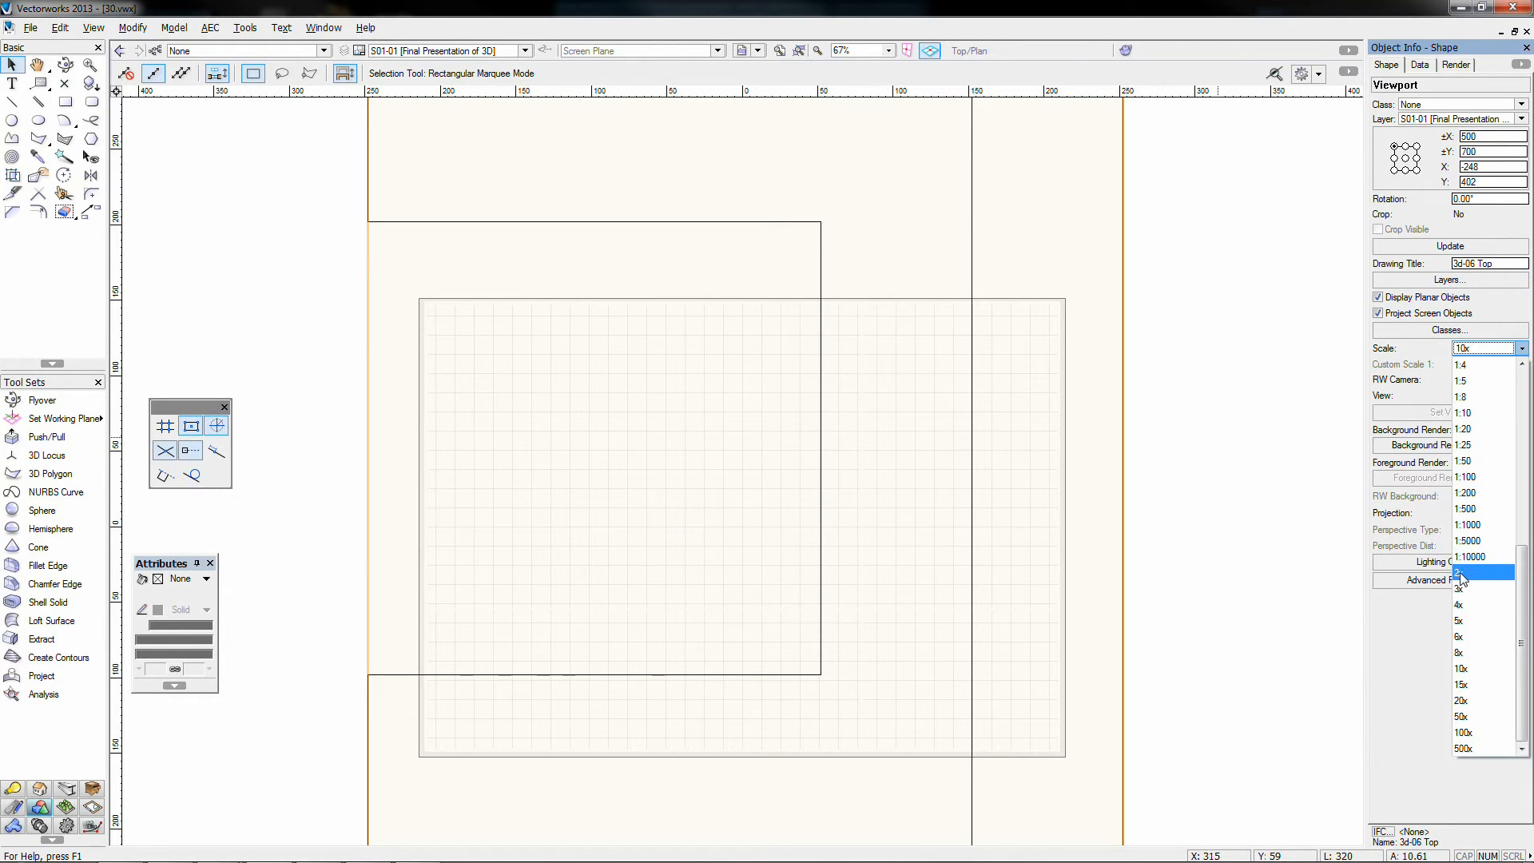
{"action": "left_click", "coordinate": [1466, 573]}
{"action": "left_click", "coordinate": [1480, 349]}
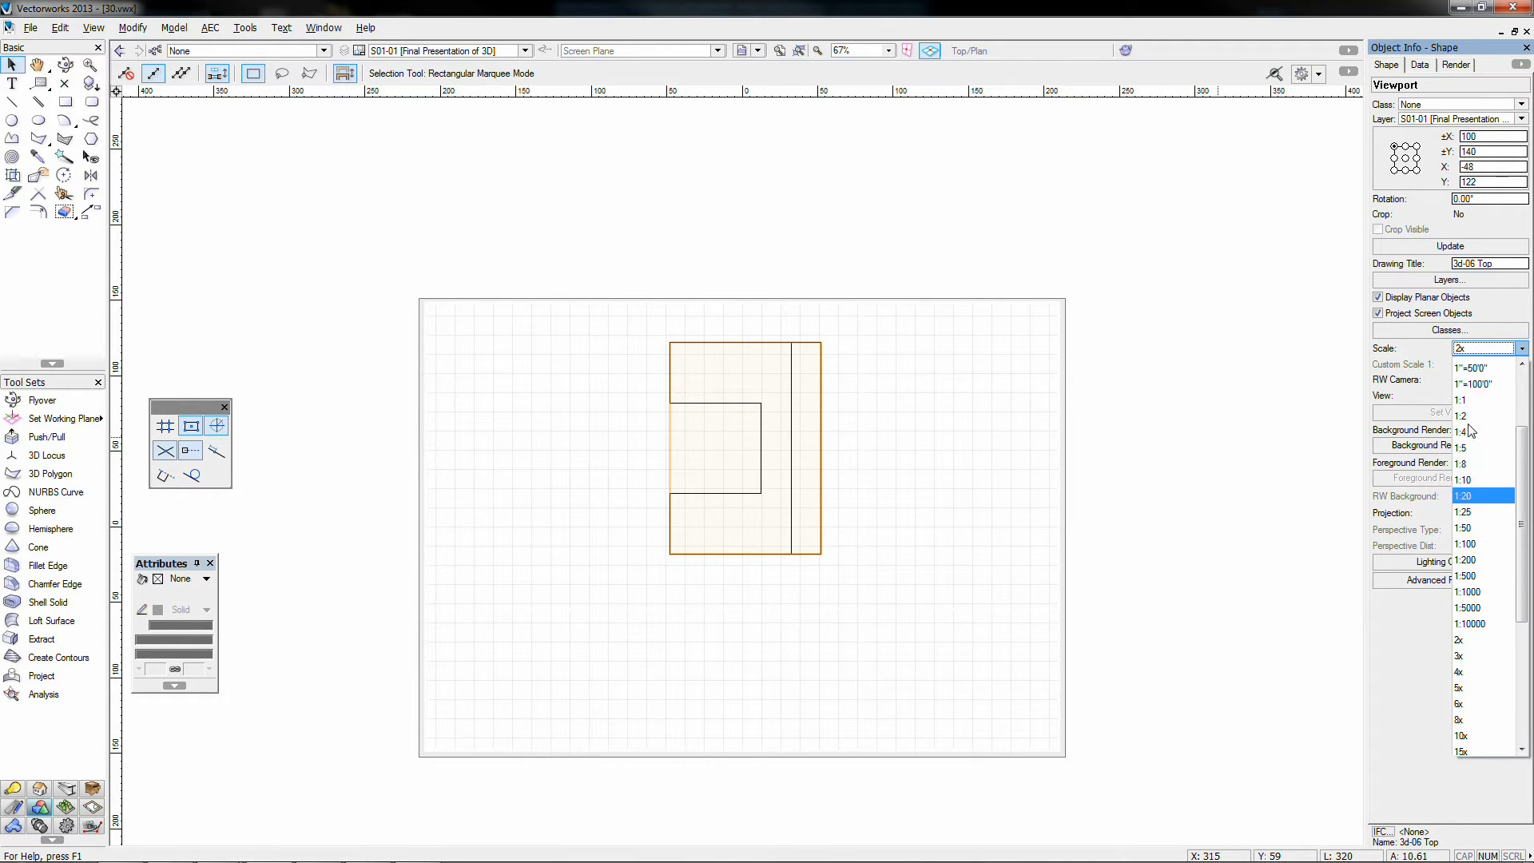
{"action": "left_click", "coordinate": [1412, 350]}
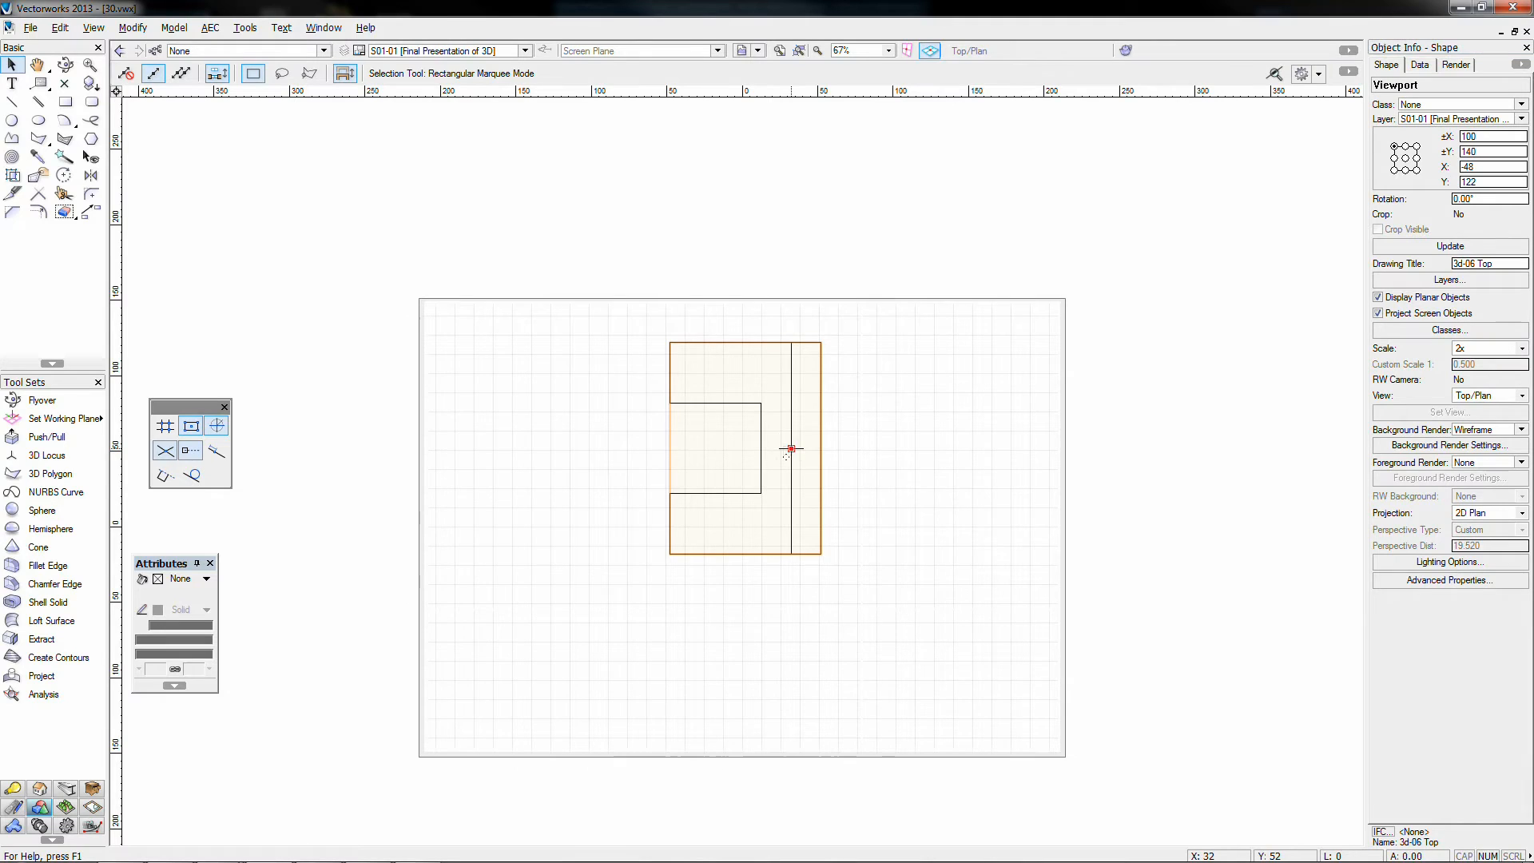
Step: Move the Top viewport right on the sheet to about X 43, Y 85
{"action": "left_click_drag", "start_coordinate": [791, 448], "coordinate": [828, 479]}
{"action": "left_click", "coordinate": [892, 488]}
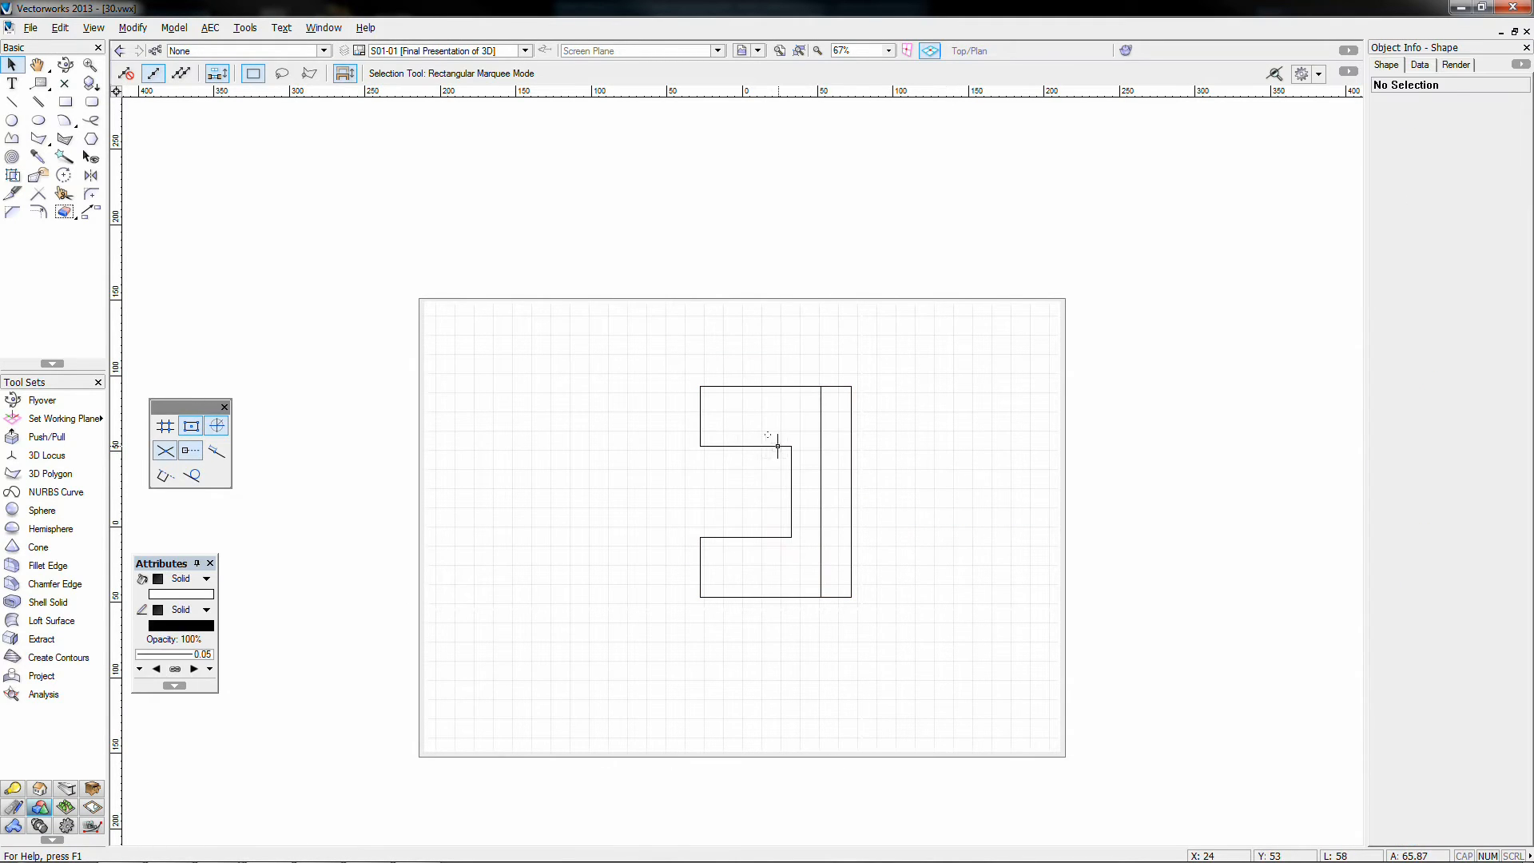
{"action": "left_click", "coordinate": [791, 537]}
{"action": "left_click_drag", "start_coordinate": [774, 524], "coordinate": [762, 585]}
{"action": "left_click_drag", "start_coordinate": [805, 529], "coordinate": [897, 505]}
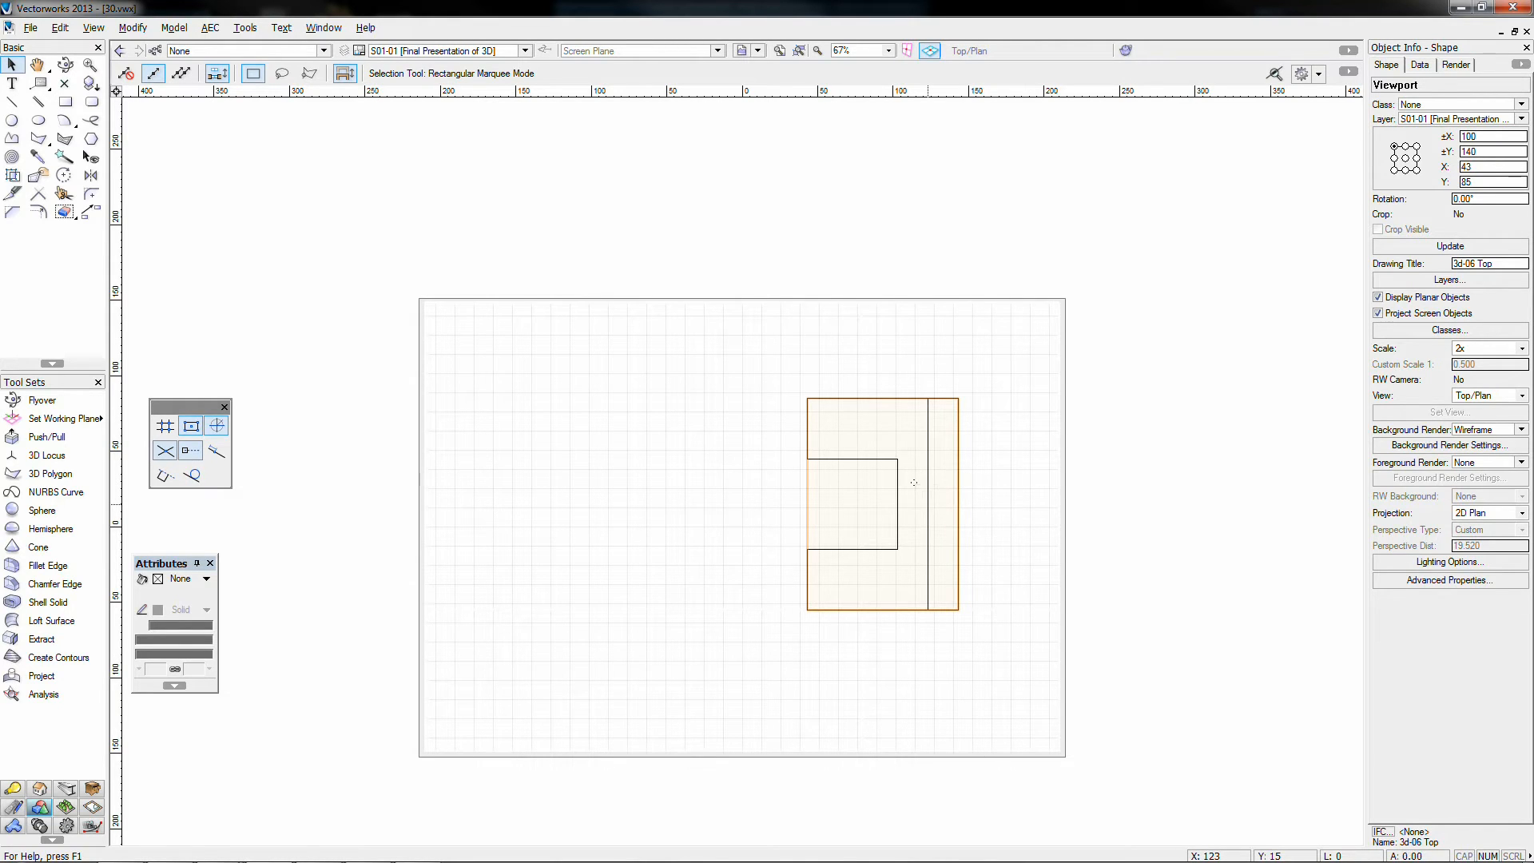
{"action": "double_click", "coordinate": [928, 502]}
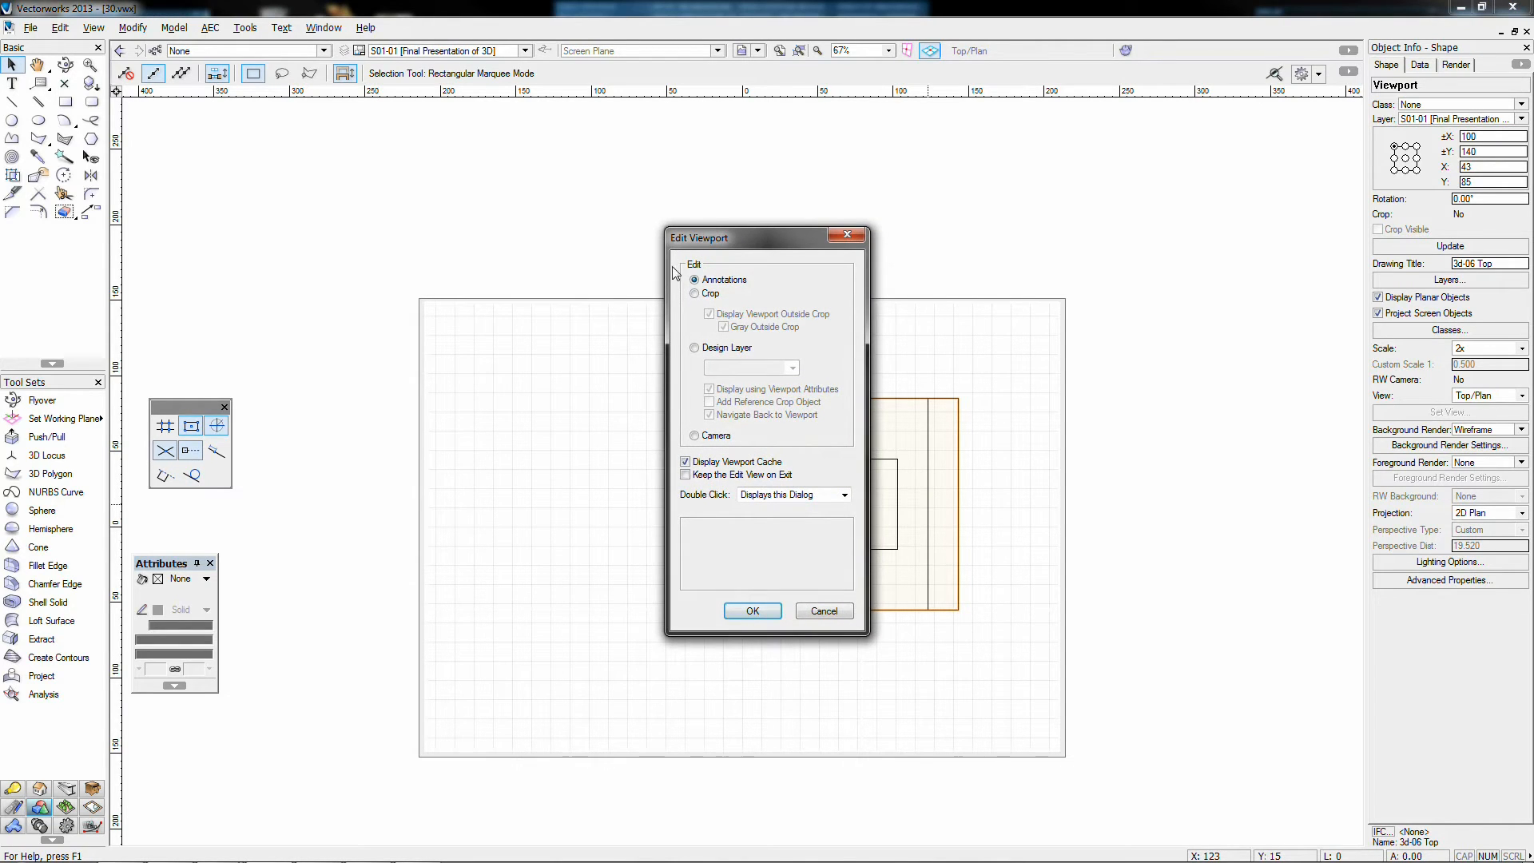
{"action": "left_click_drag", "start_coordinate": [686, 249], "coordinate": [448, 200]}
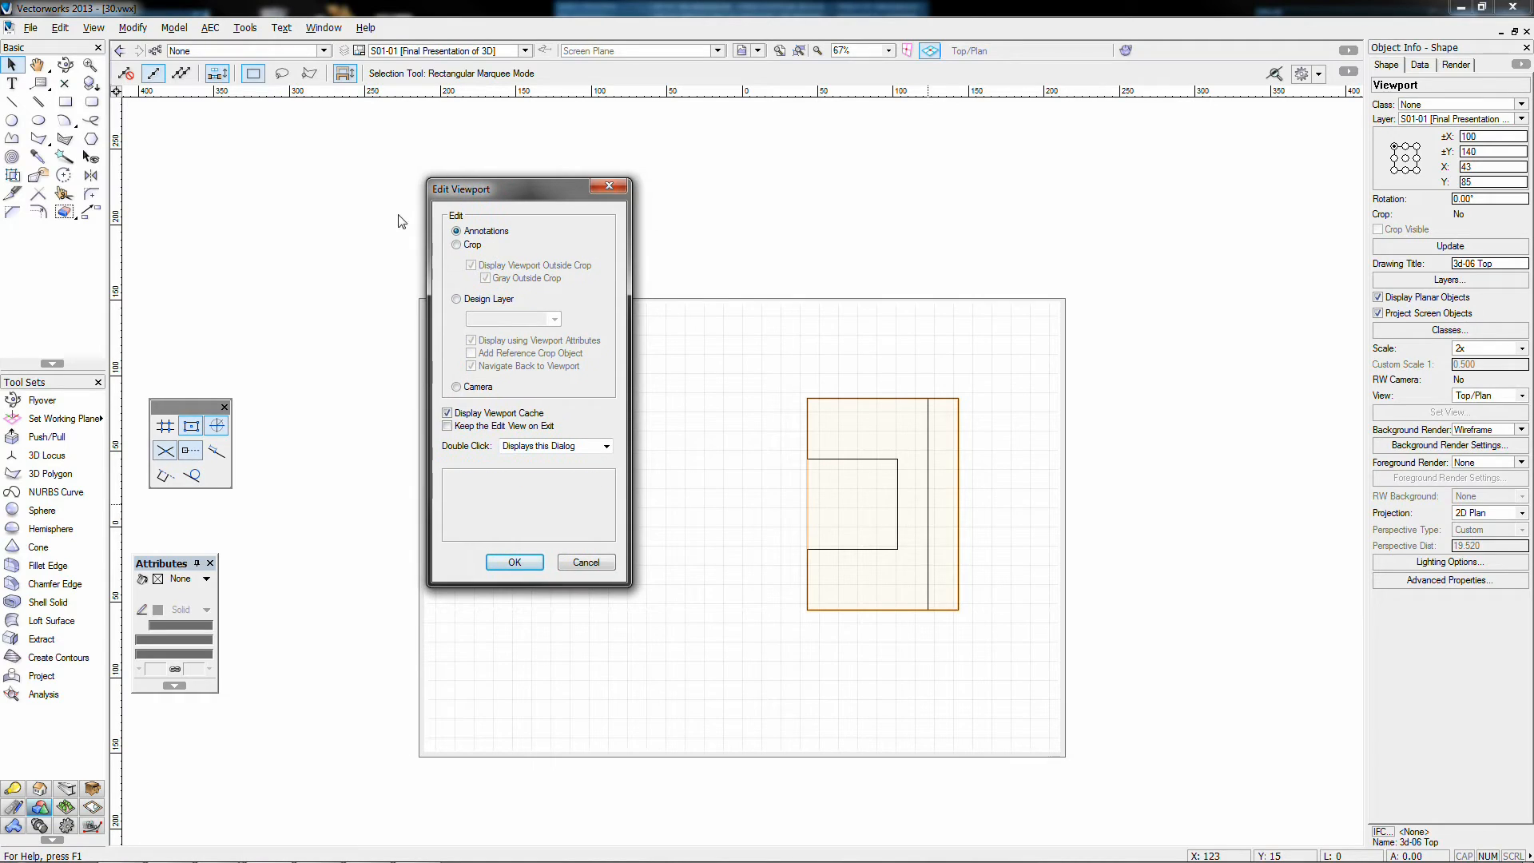
{"action": "left_click", "coordinate": [470, 299]}
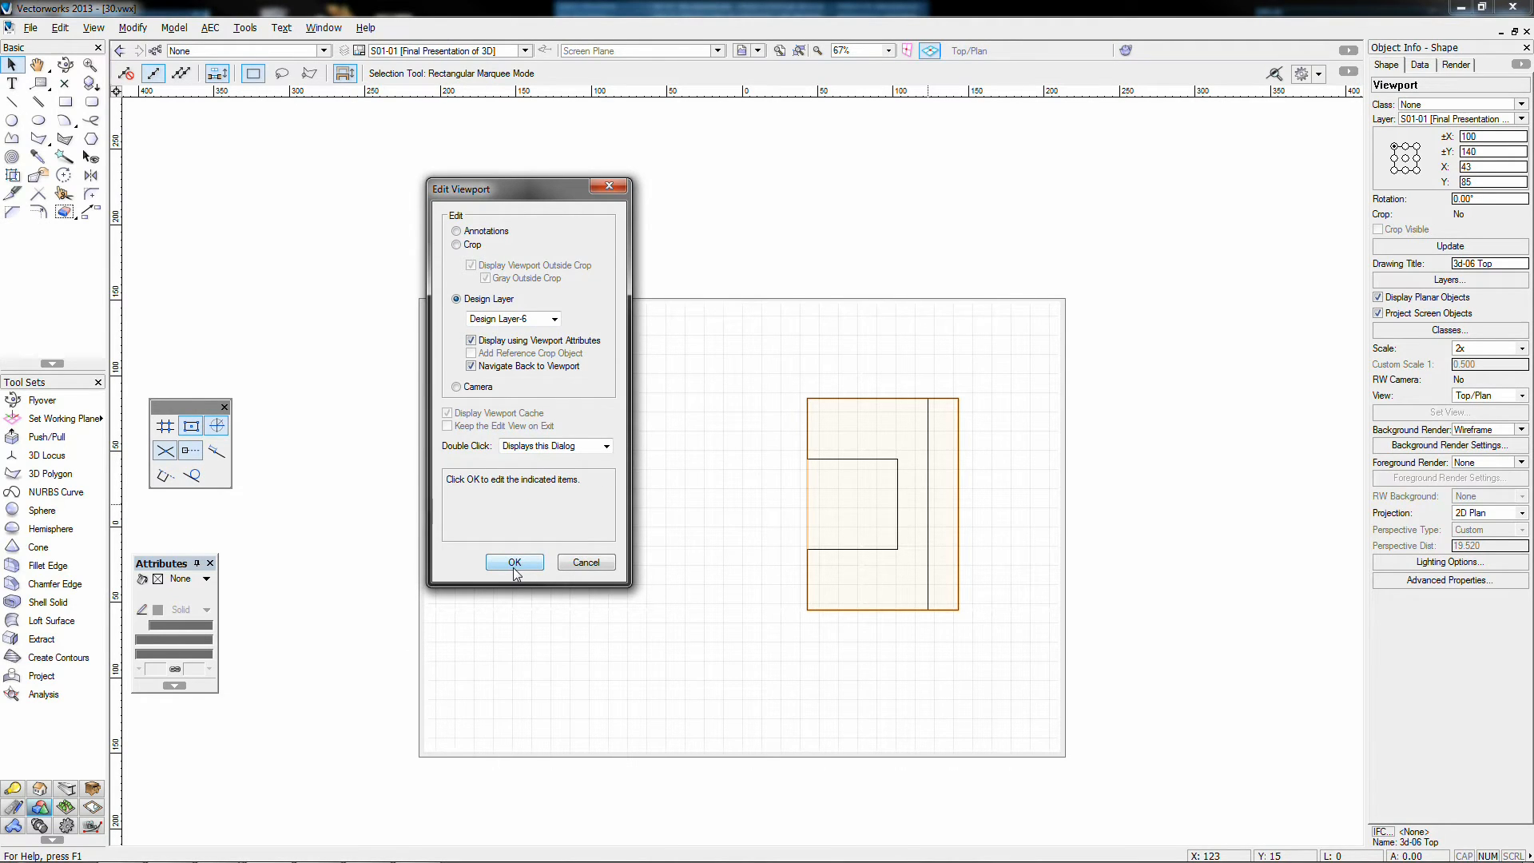
{"action": "left_click", "coordinate": [588, 564]}
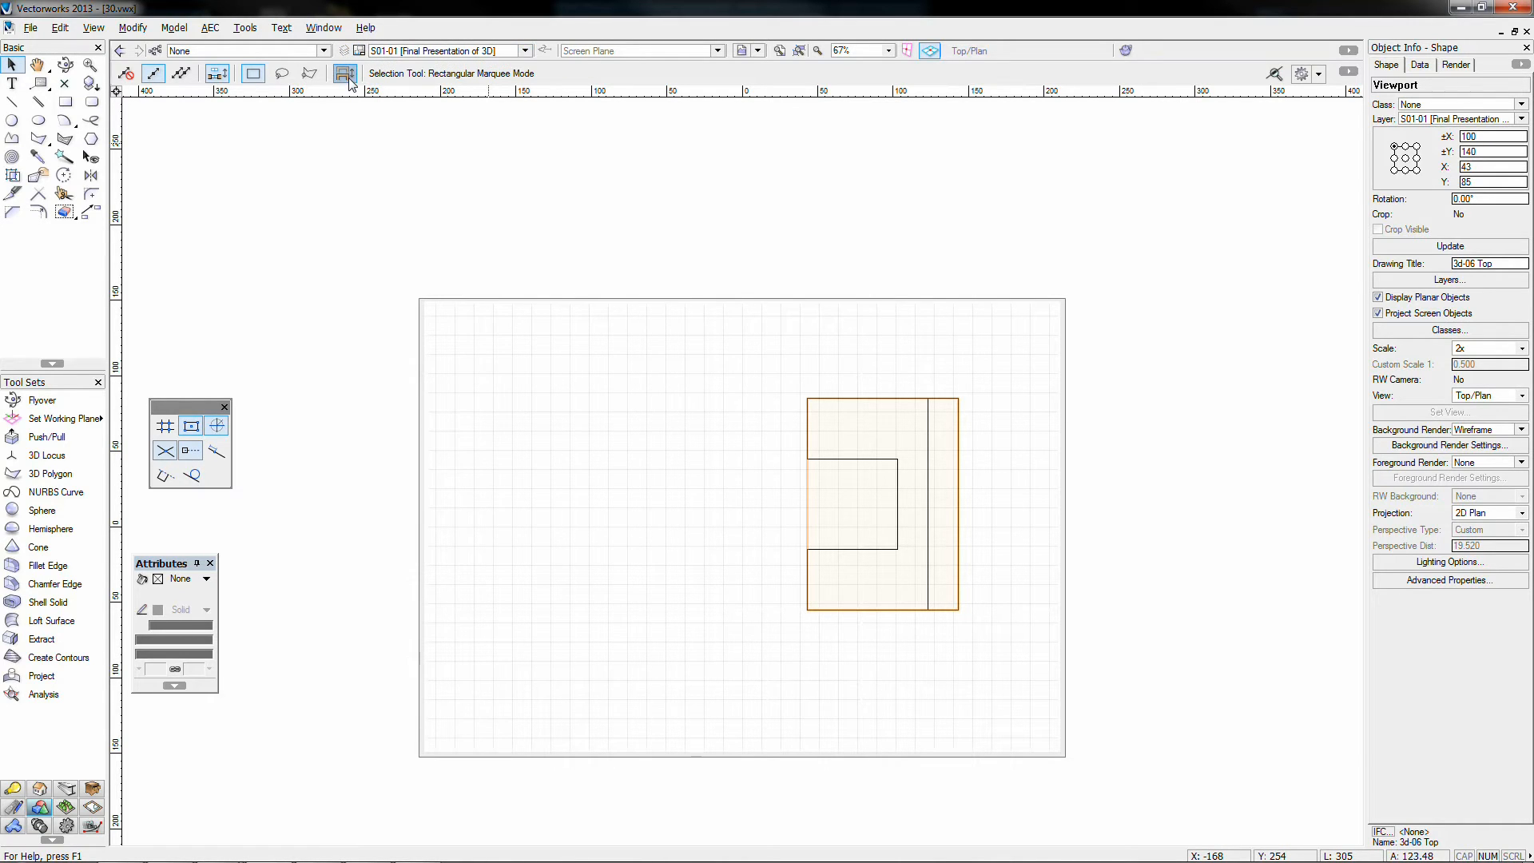
{"action": "left_click", "coordinate": [419, 51]}
Step: On Design Layer-6, rotate the model solid 90° left in plan
{"action": "left_click", "coordinate": [398, 168]}
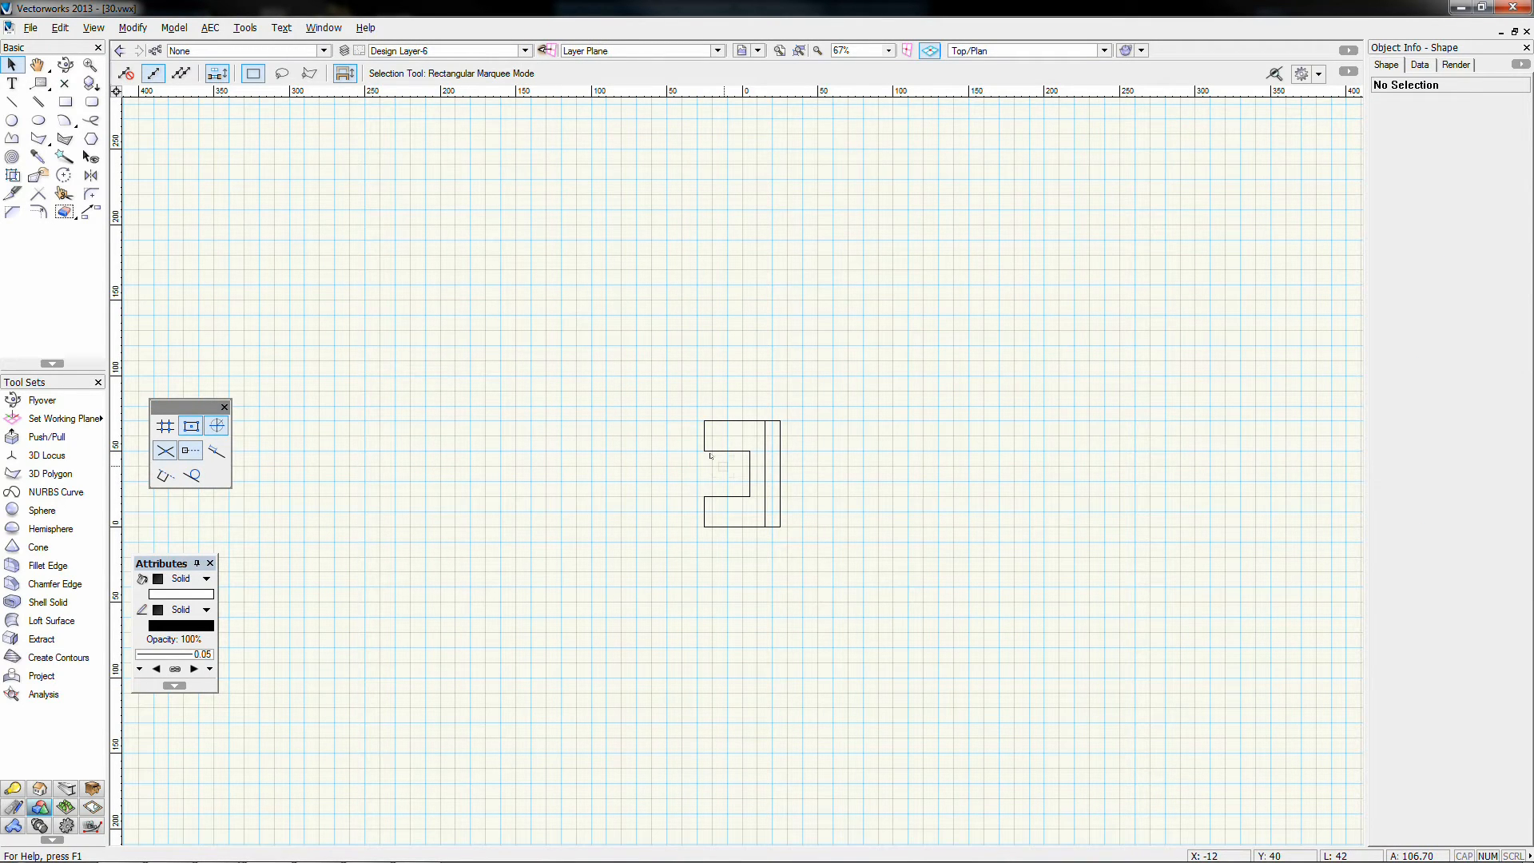
{"action": "key", "text": "KP_6"}
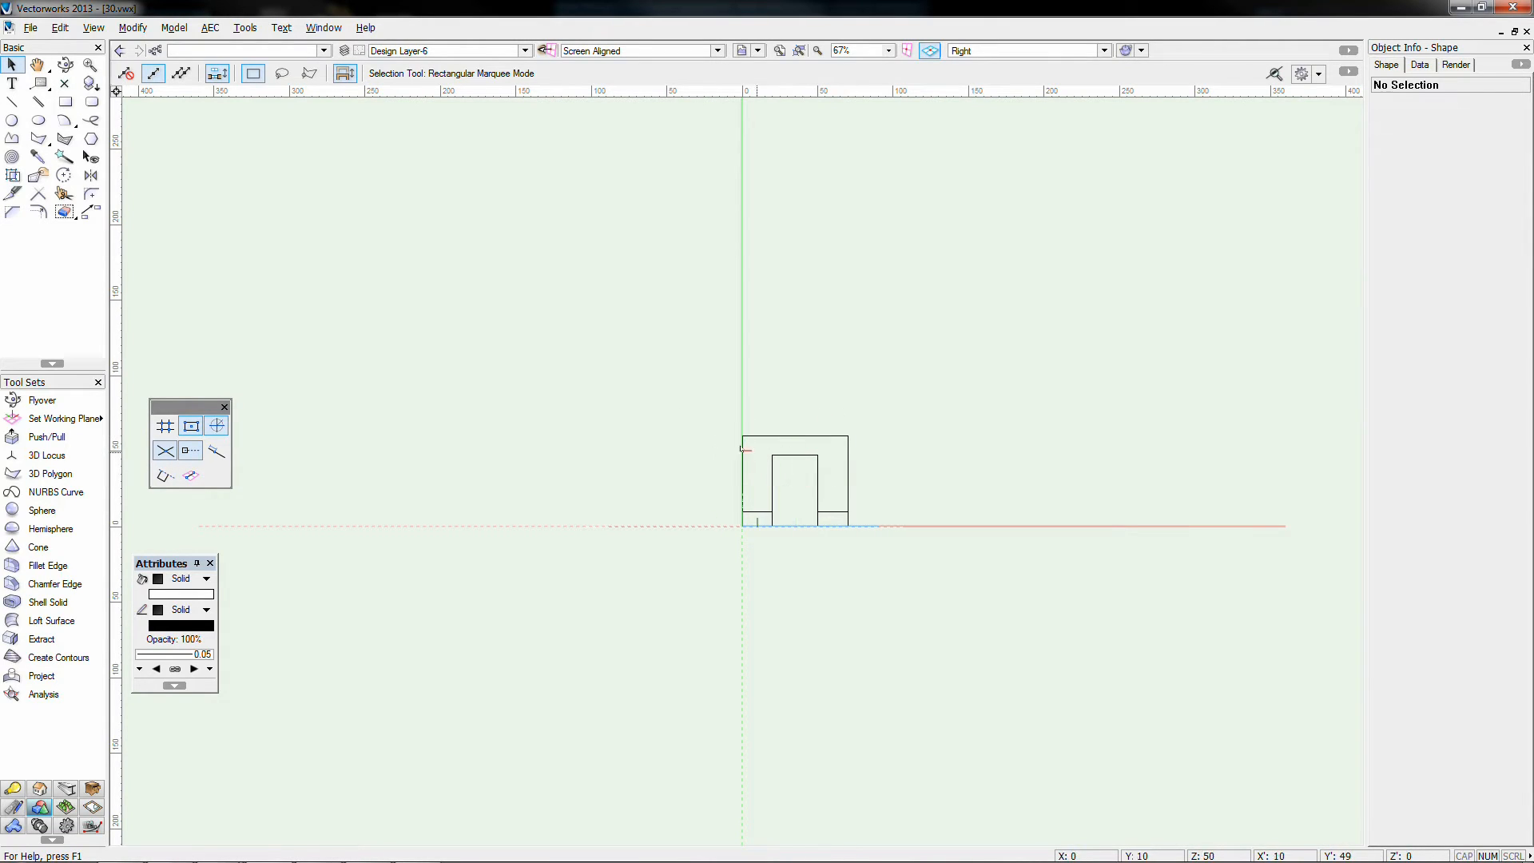
{"action": "key", "text": "F5"}
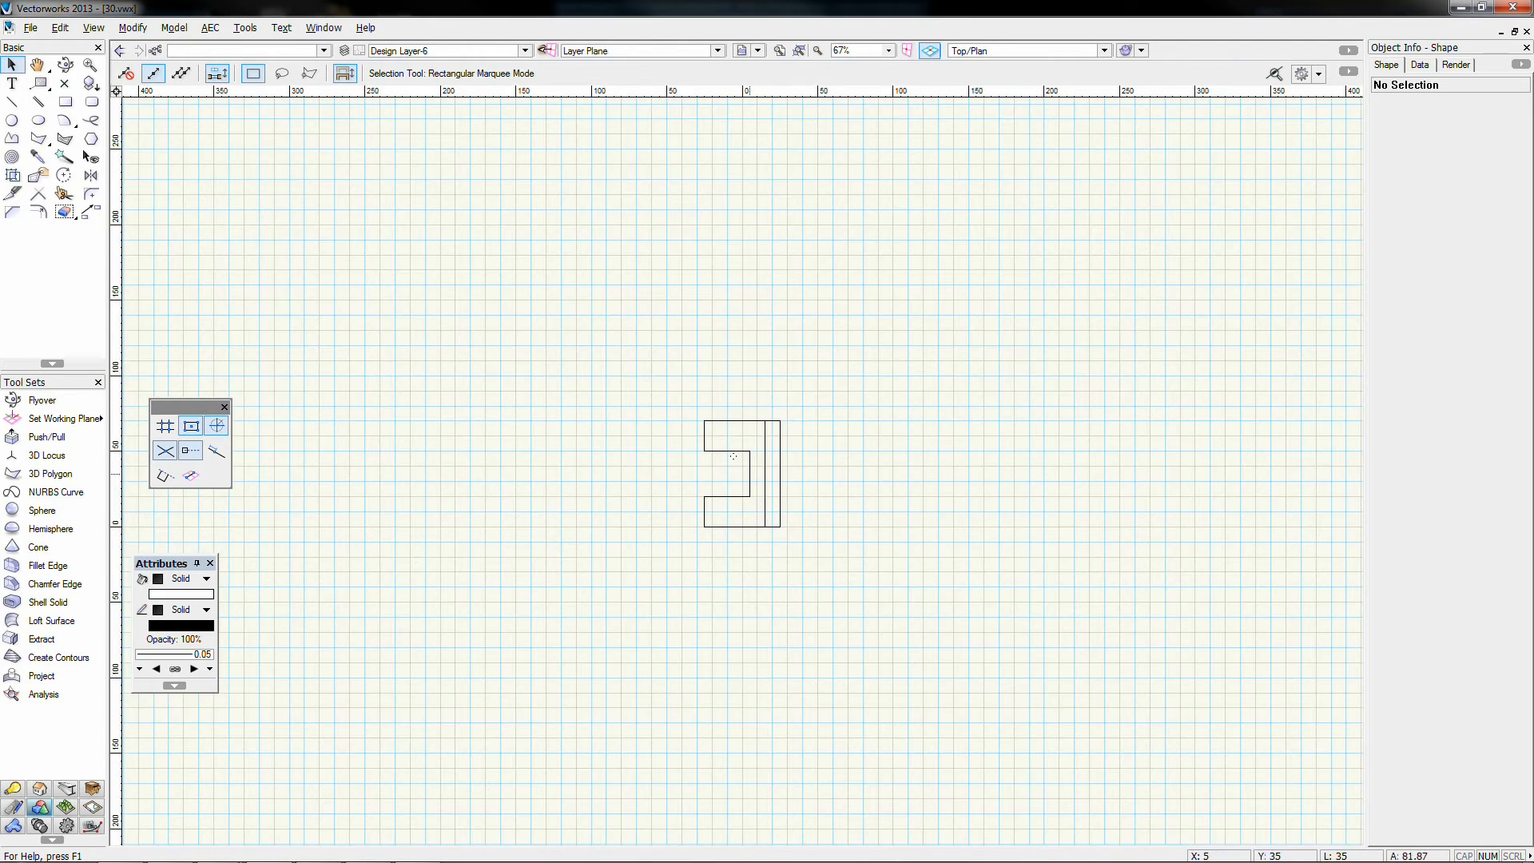
{"action": "left_click_drag", "start_coordinate": [643, 388], "coordinate": [888, 575]}
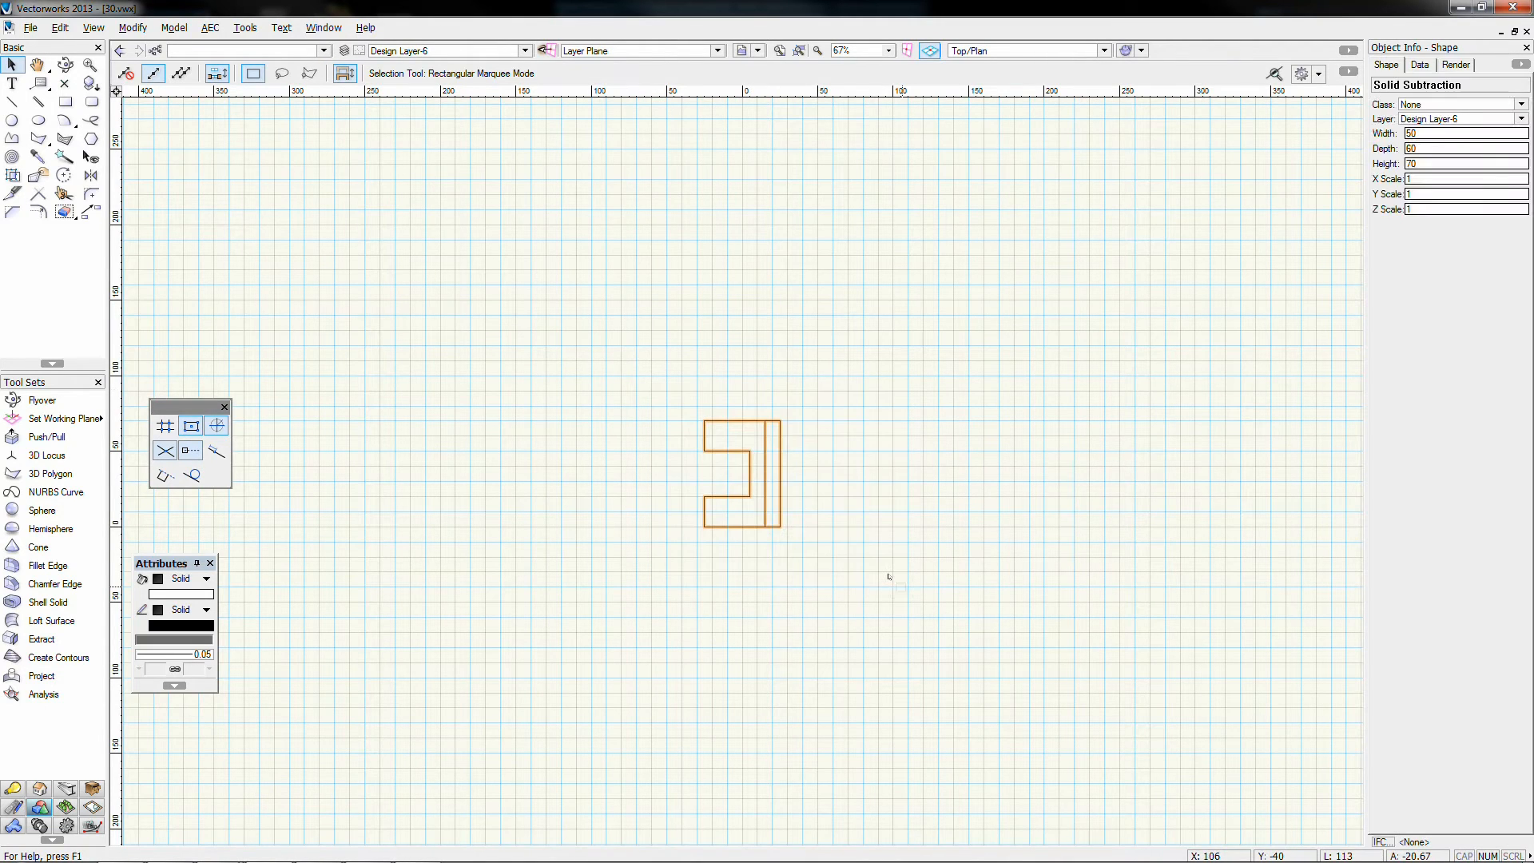
{"action": "key", "text": "ctrl+l"}
{"action": "left_click", "coordinate": [887, 574]}
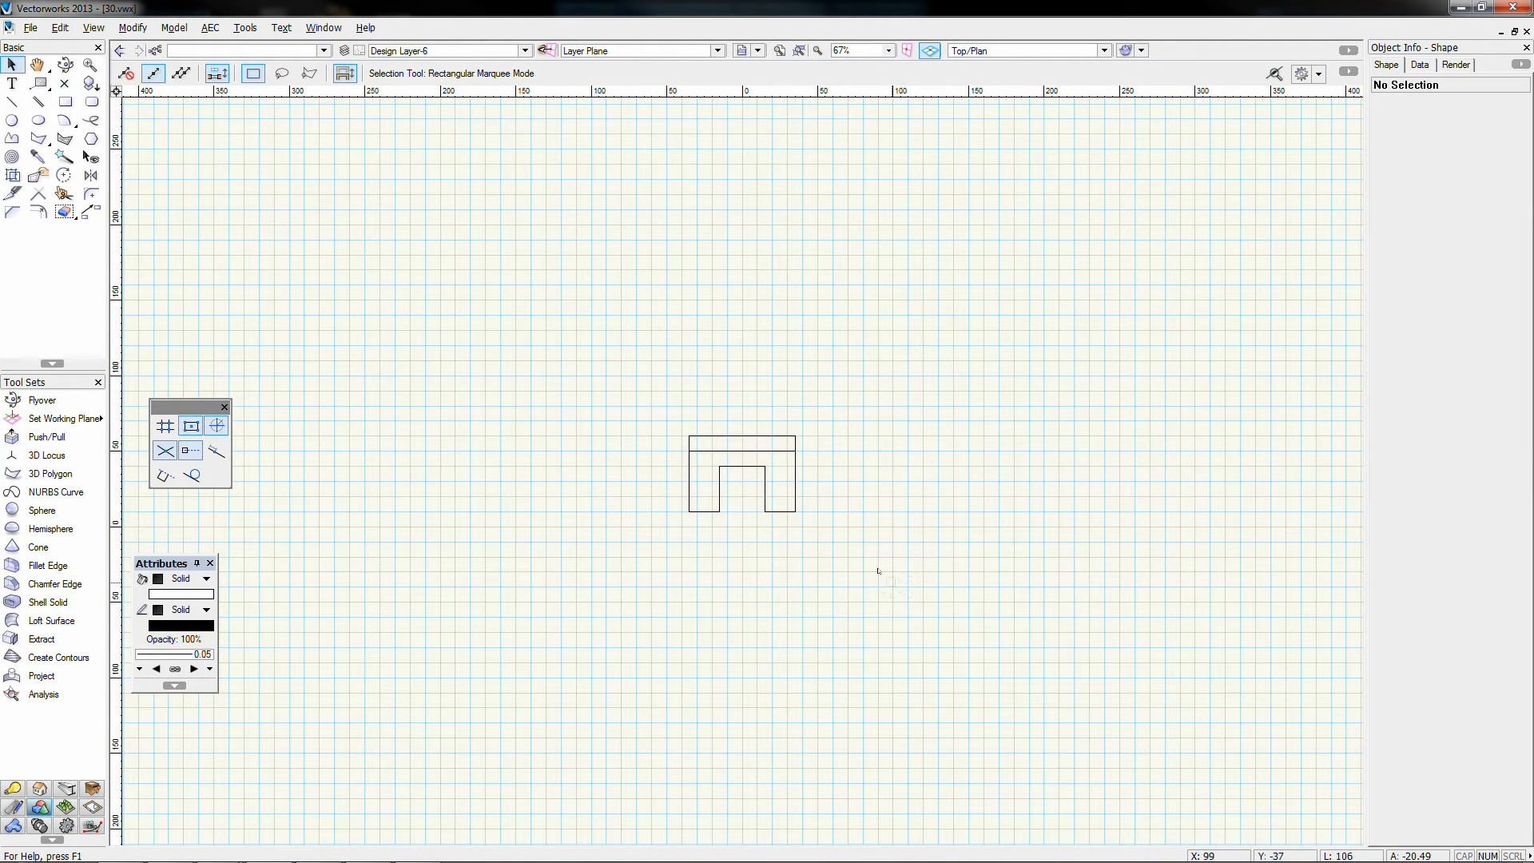
Step: Check the rotated model in Front and Top views, then return to sheet S01-01
{"action": "key", "text": "KP_1"}
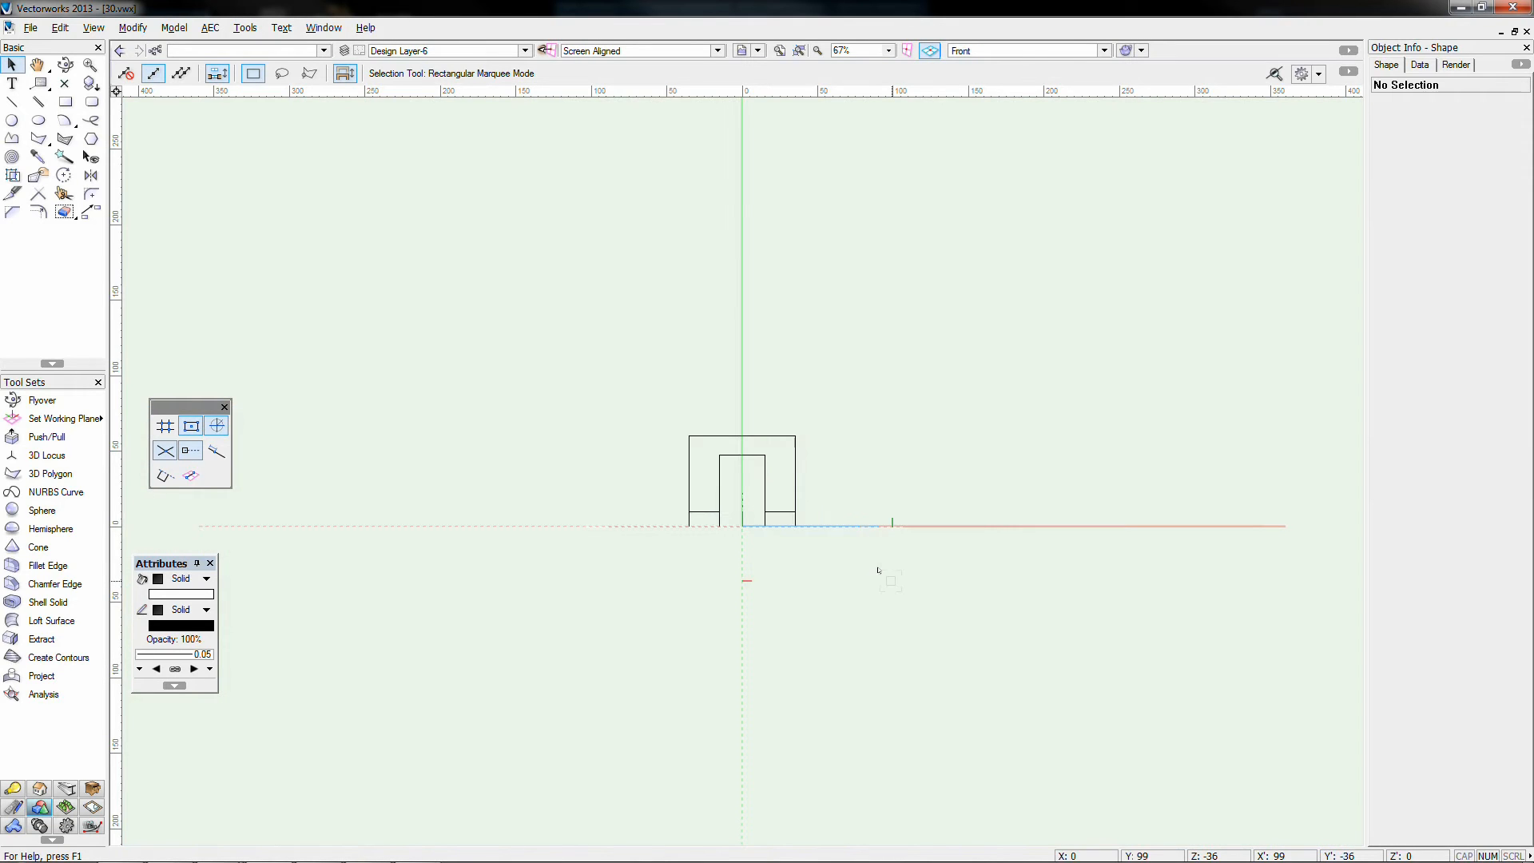
{"action": "key", "text": "F5"}
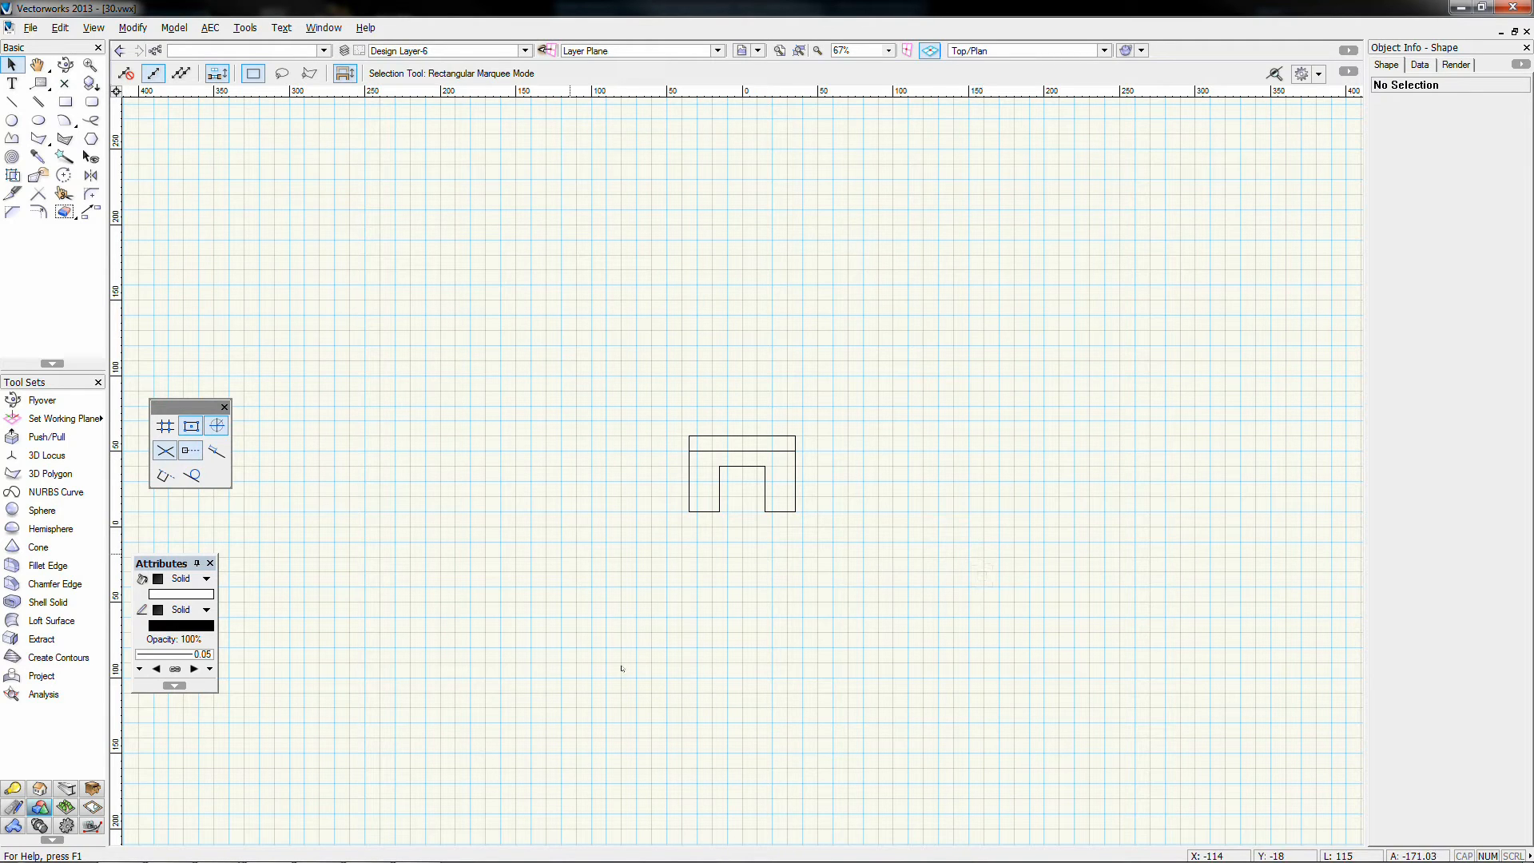
{"action": "left_click", "coordinate": [417, 51]}
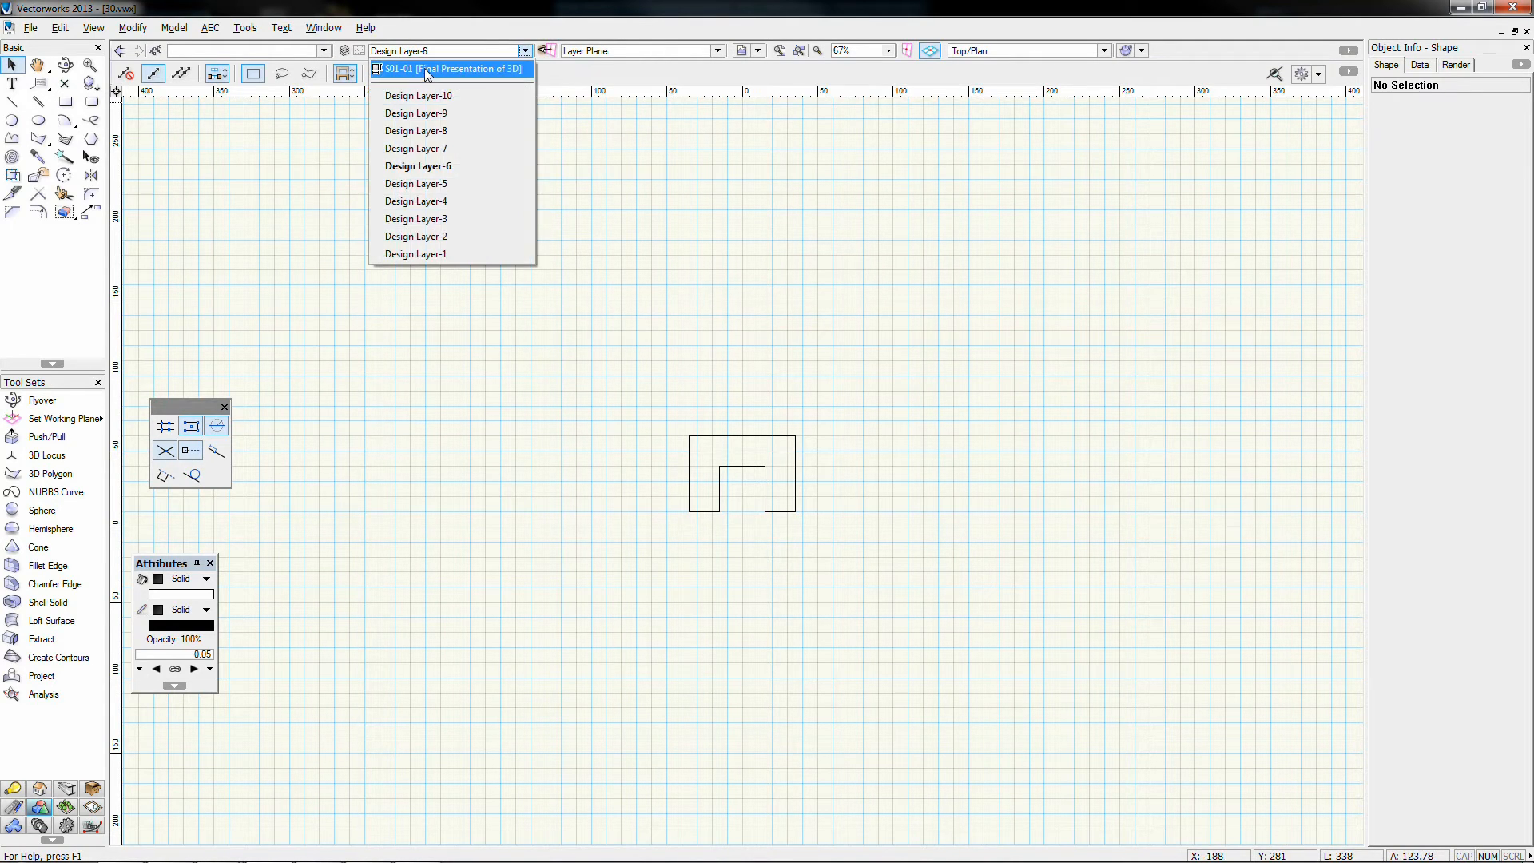
{"action": "left_click", "coordinate": [447, 69]}
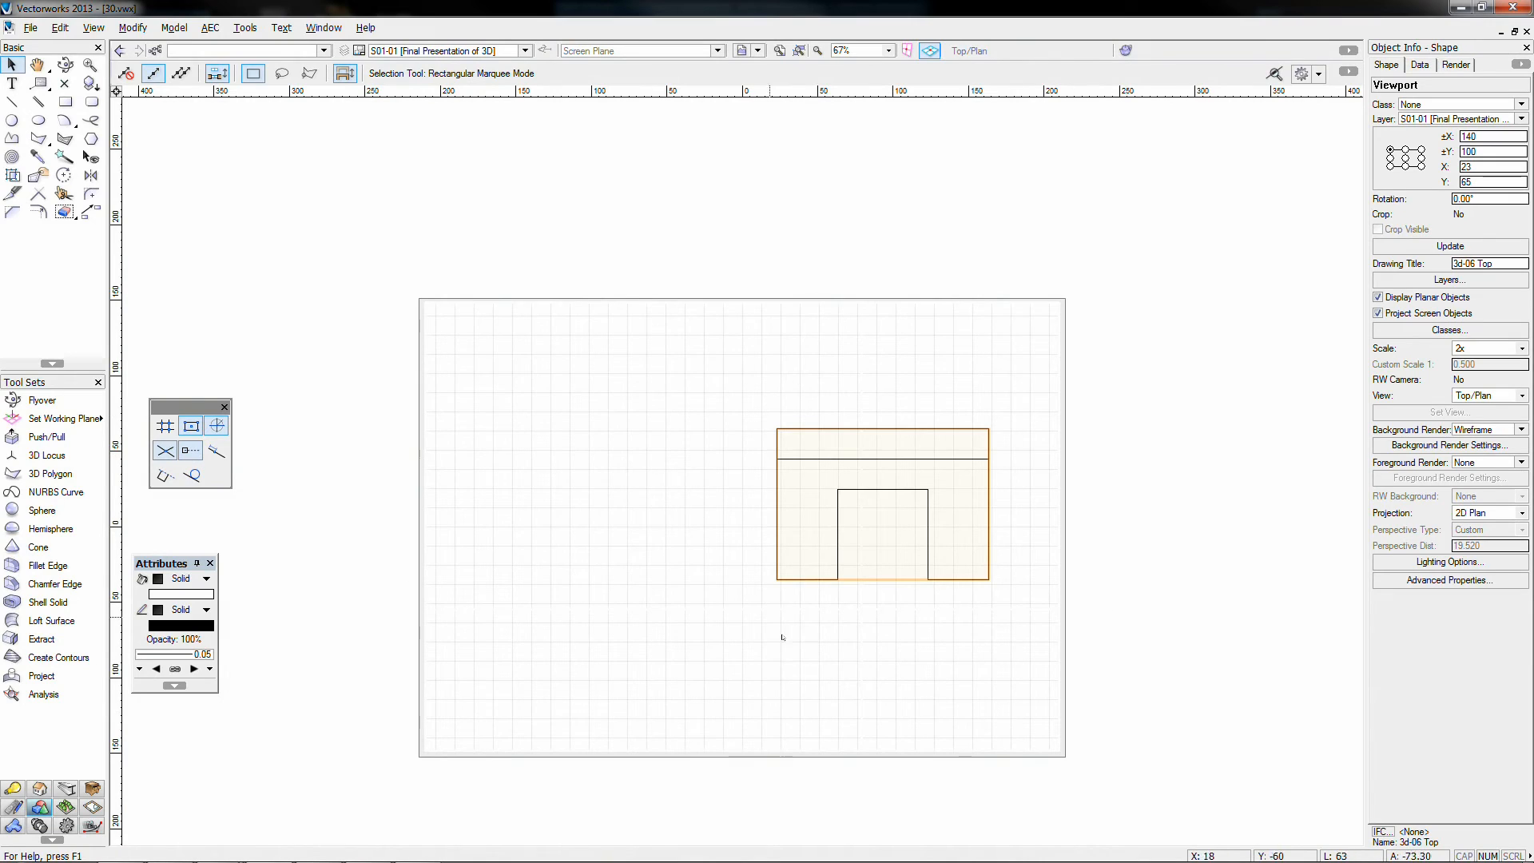
Step: Raise the Top viewport on the sheet, then view Design Layer-6's model from the Right
{"action": "left_click", "coordinate": [848, 447]}
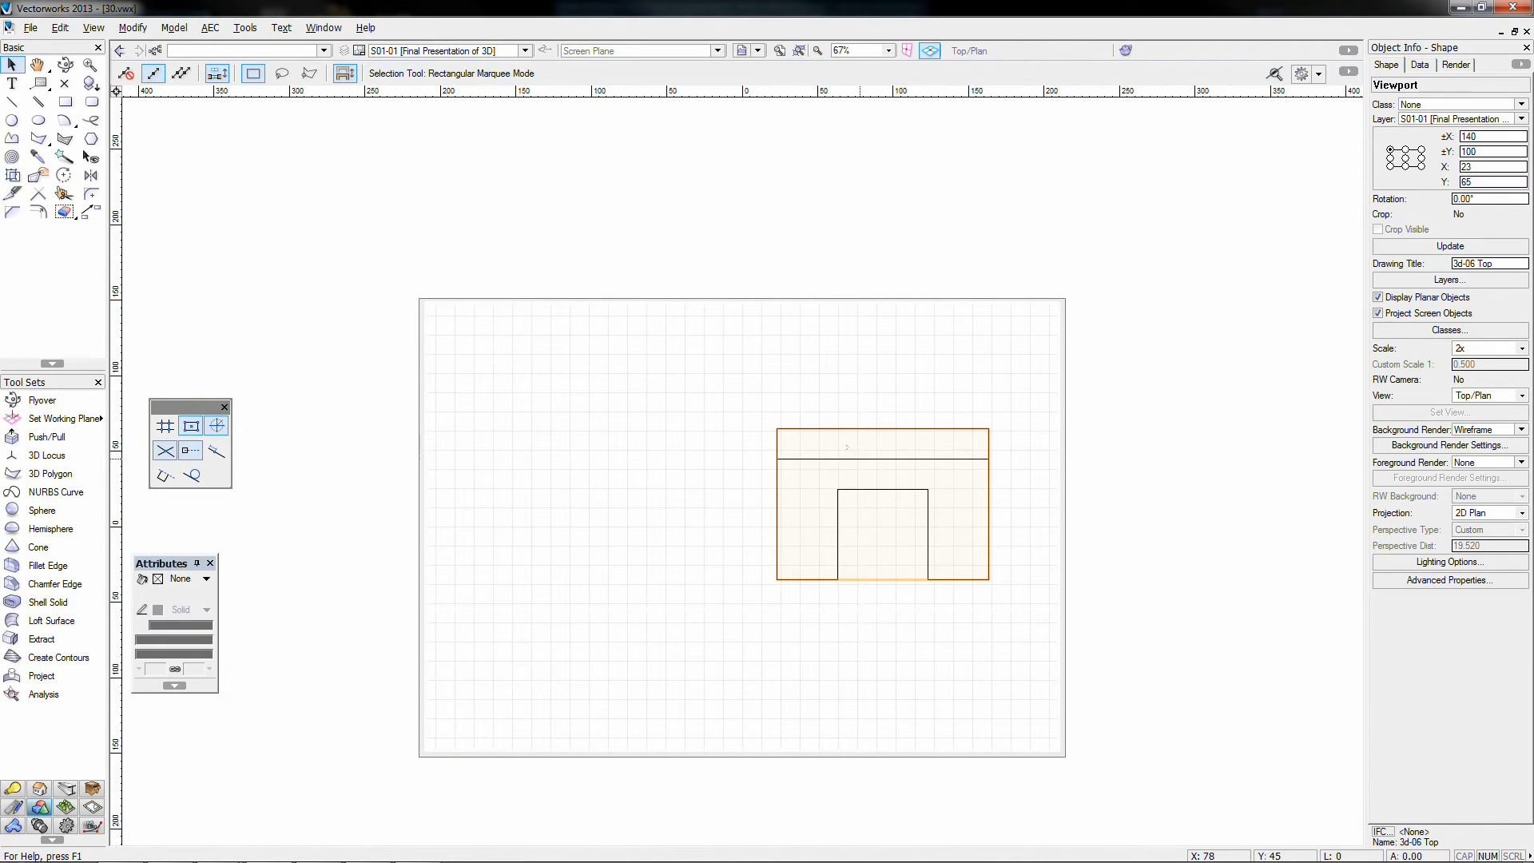
{"action": "left_click_drag", "start_coordinate": [848, 447], "coordinate": [848, 395]}
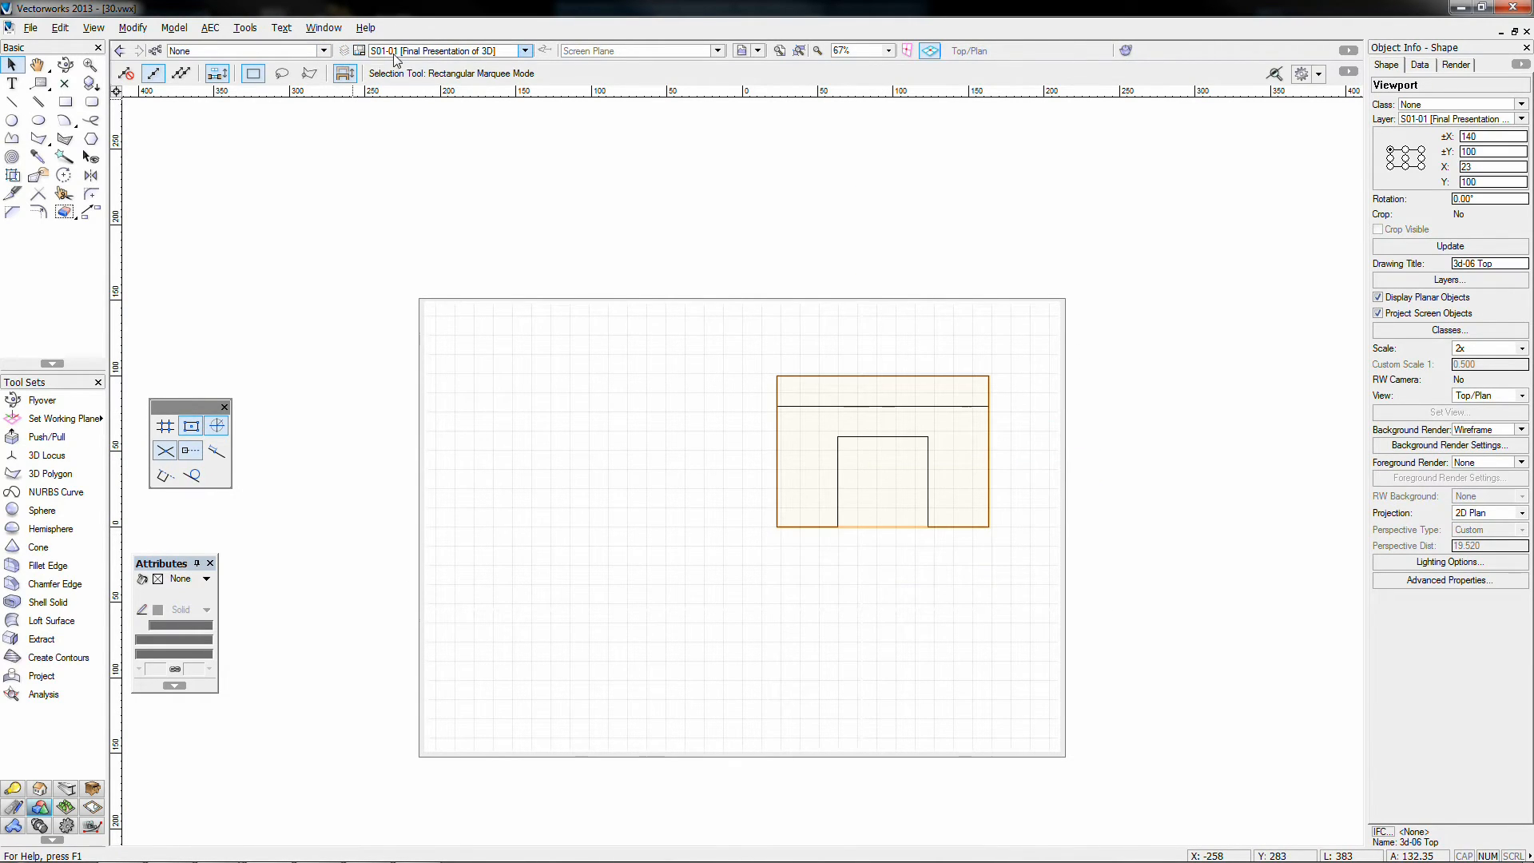
{"action": "left_click", "coordinate": [524, 50]}
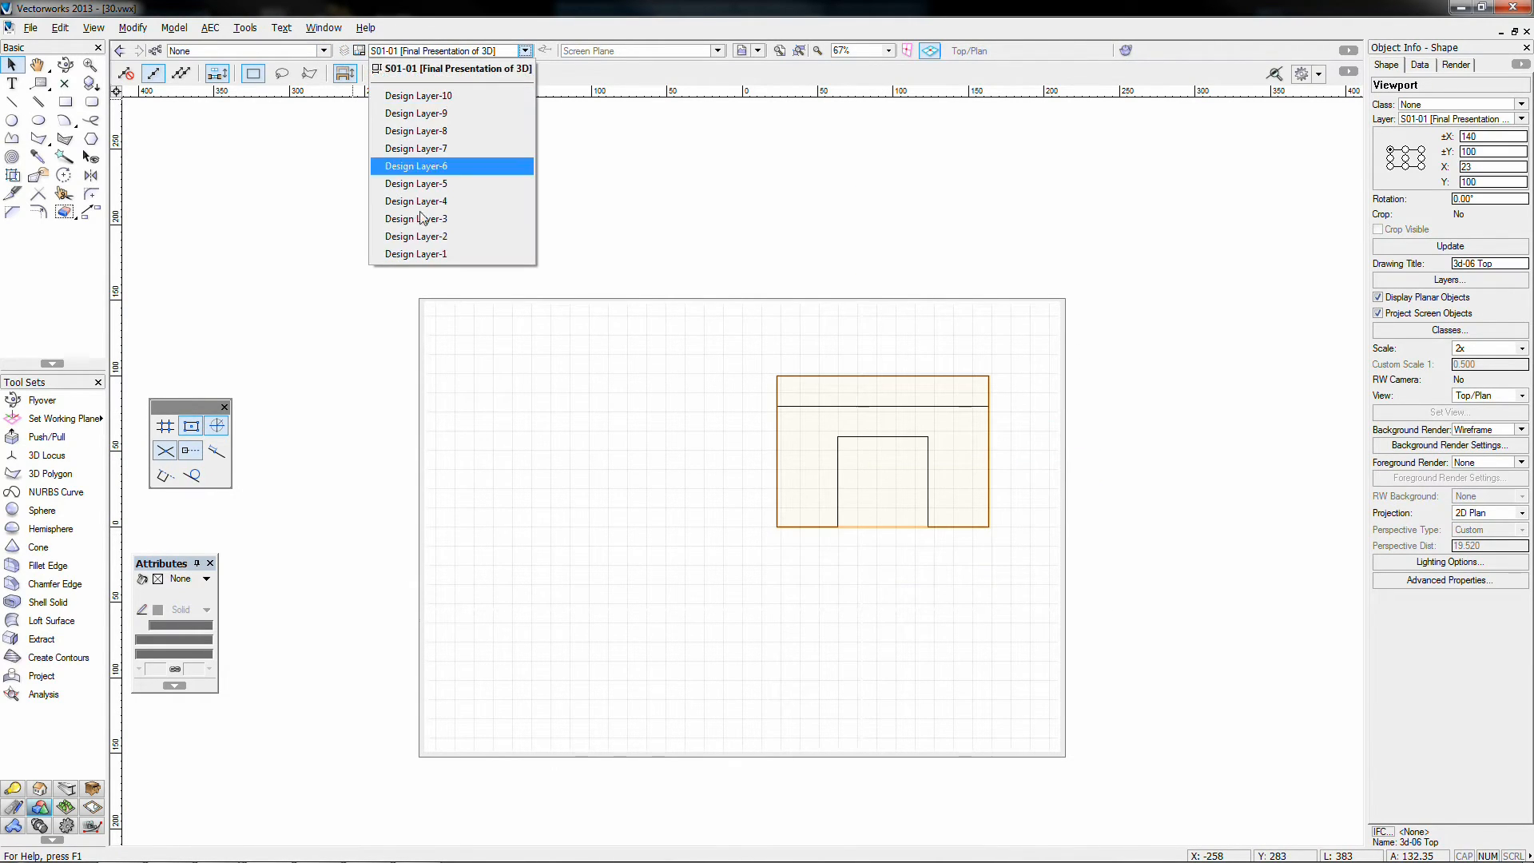
{"action": "left_click", "coordinate": [425, 166]}
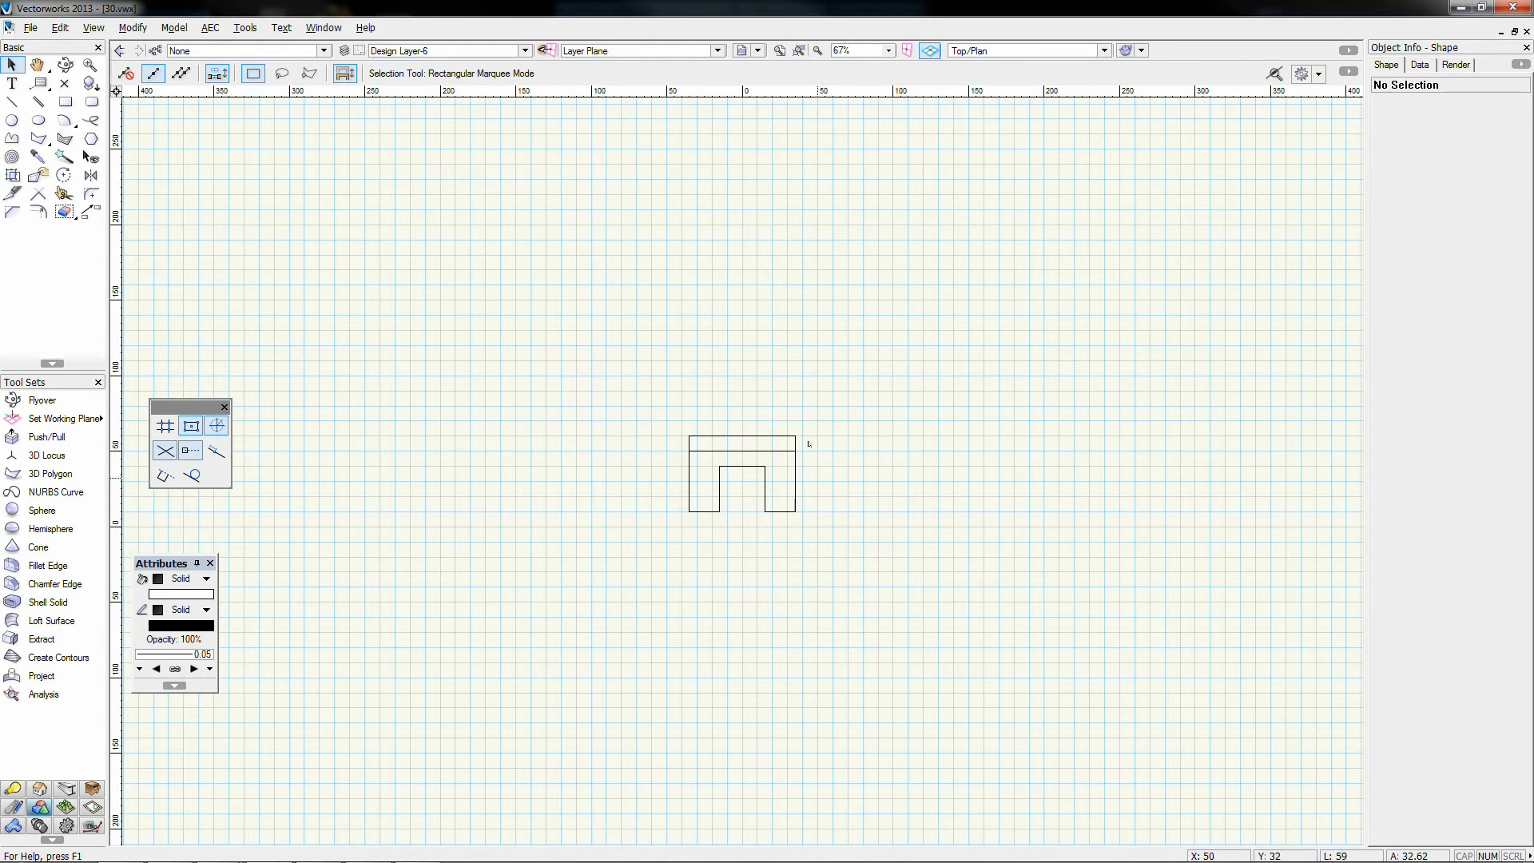
{"action": "key", "text": "KP_6"}
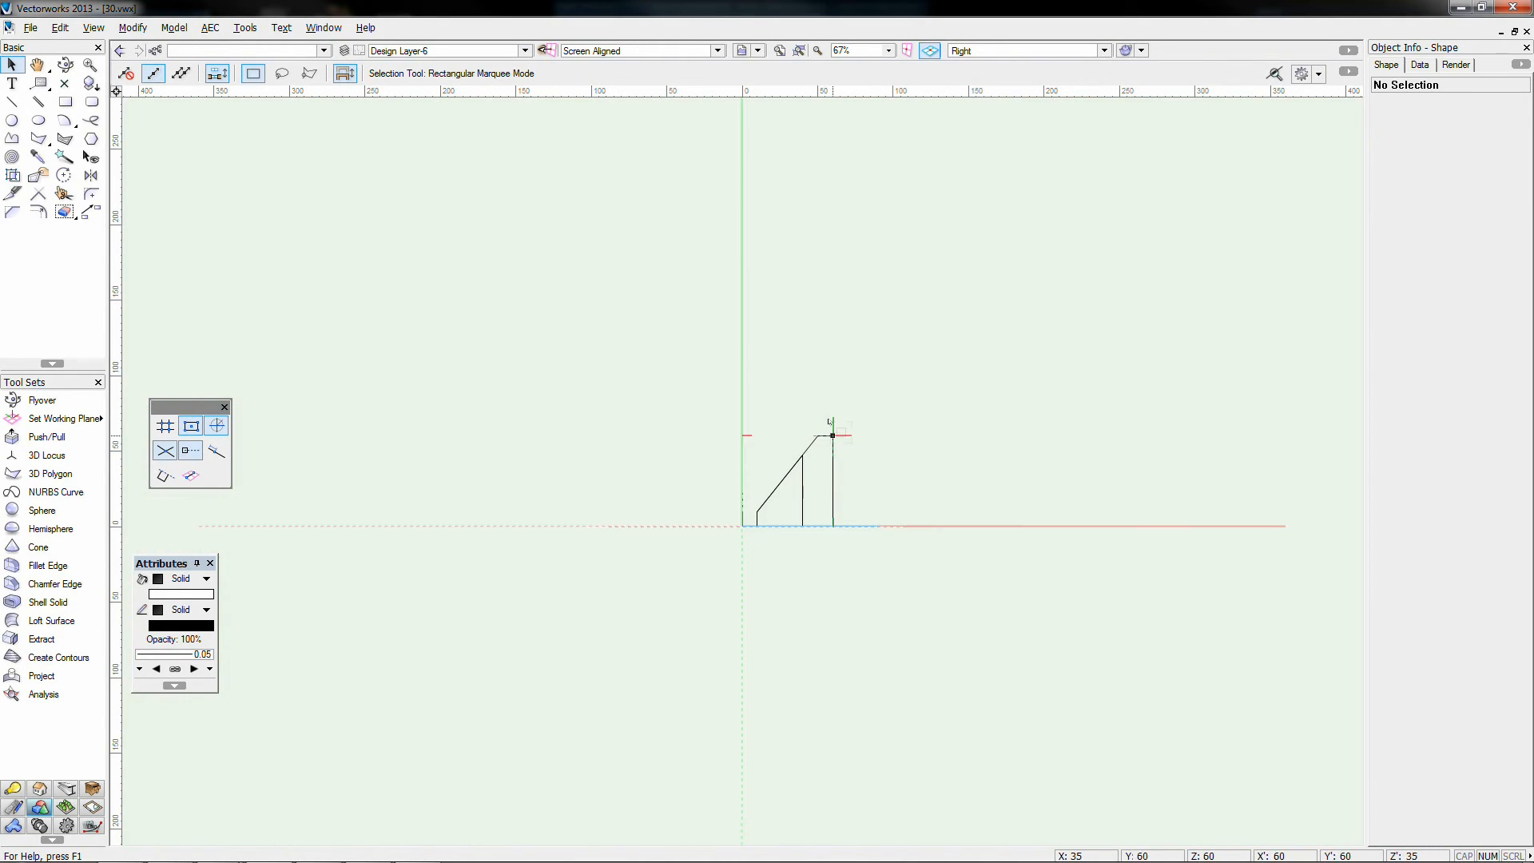
{"action": "left_click", "coordinate": [94, 27]}
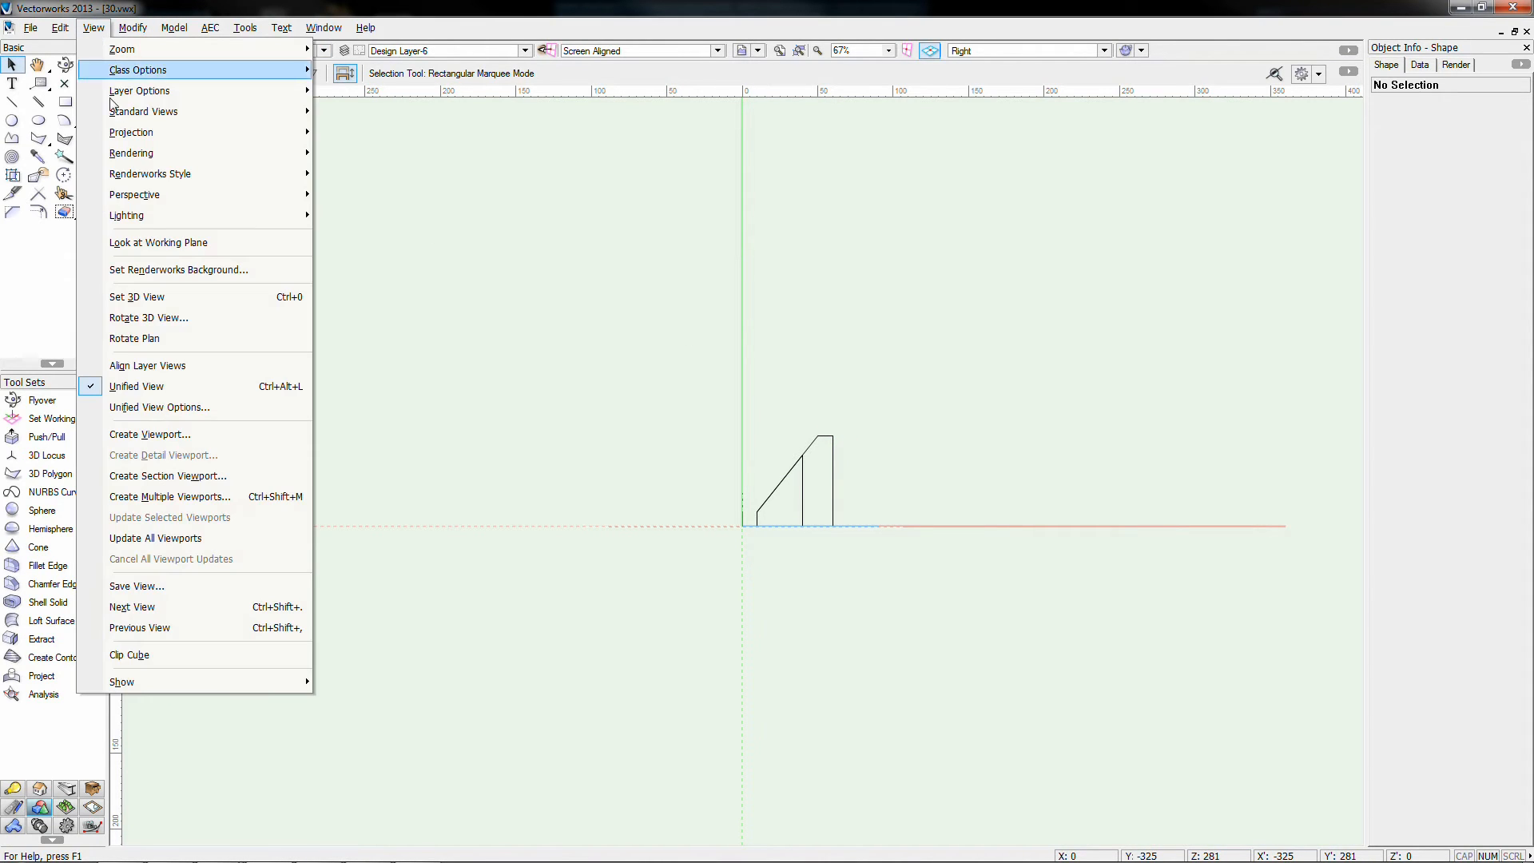
Step: Create a Right-view viewport at 2x scale, named and titled 3d-06 Right
{"action": "left_click", "coordinate": [142, 435]}
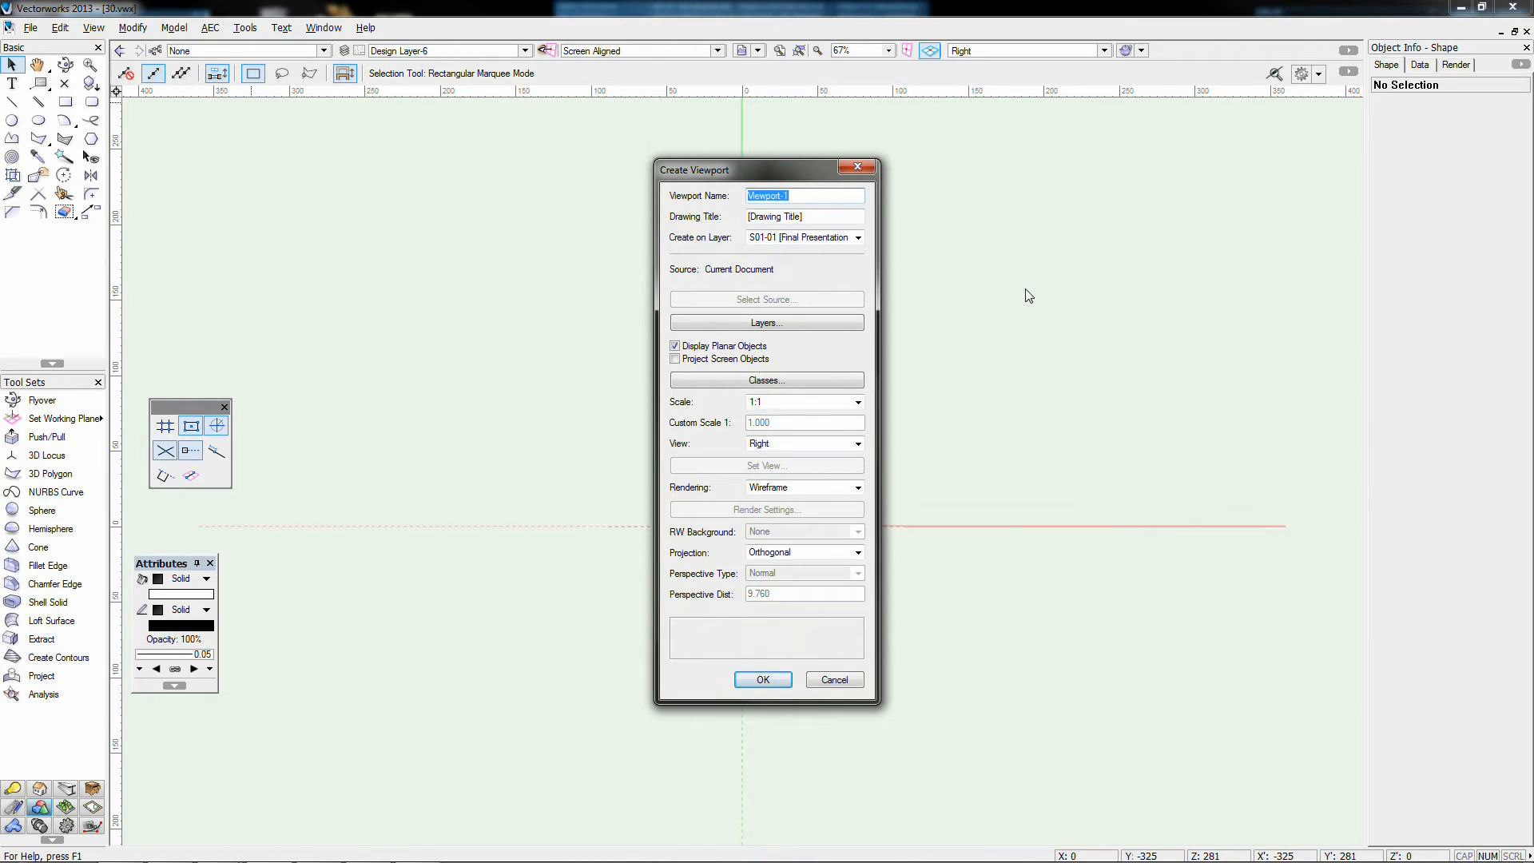
{"action": "type", "text": "3d-06 Top"}
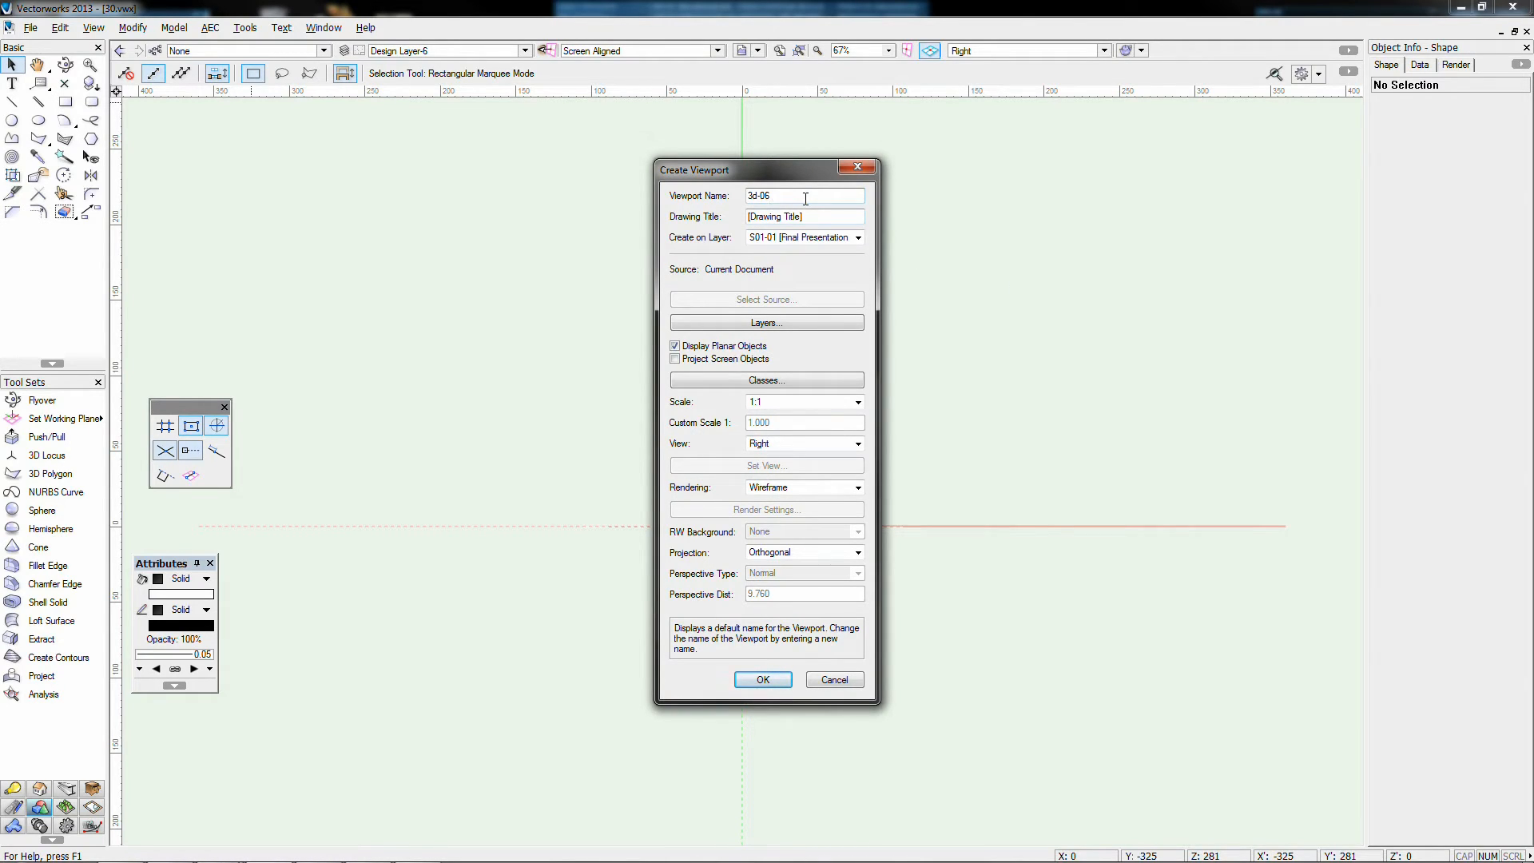
{"action": "key", "text": "Tab"}
{"action": "type", "text": "3d-06 Top"}
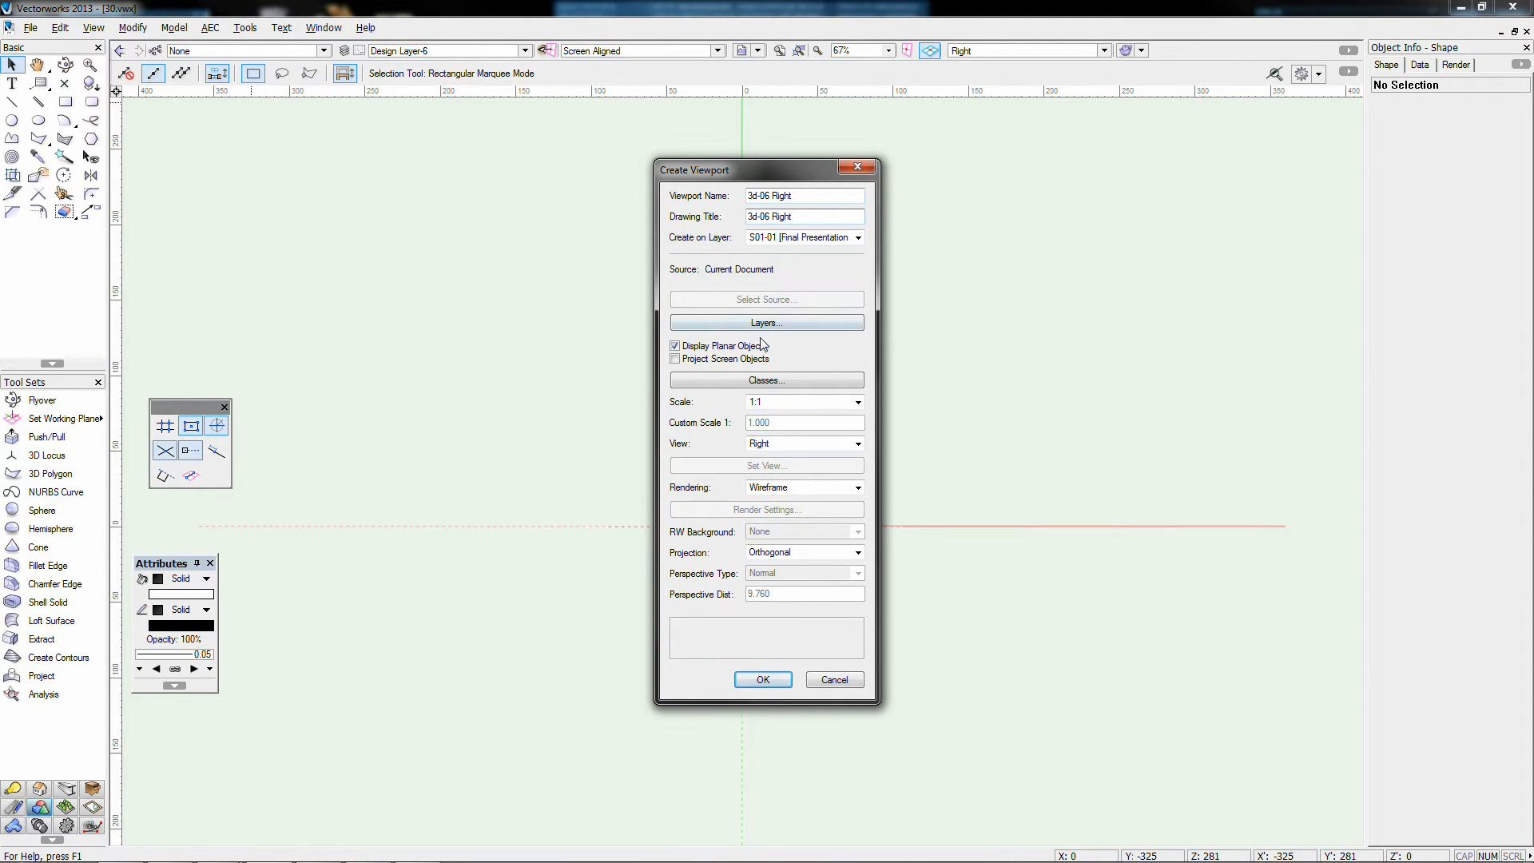
{"action": "left_click", "coordinate": [769, 401]}
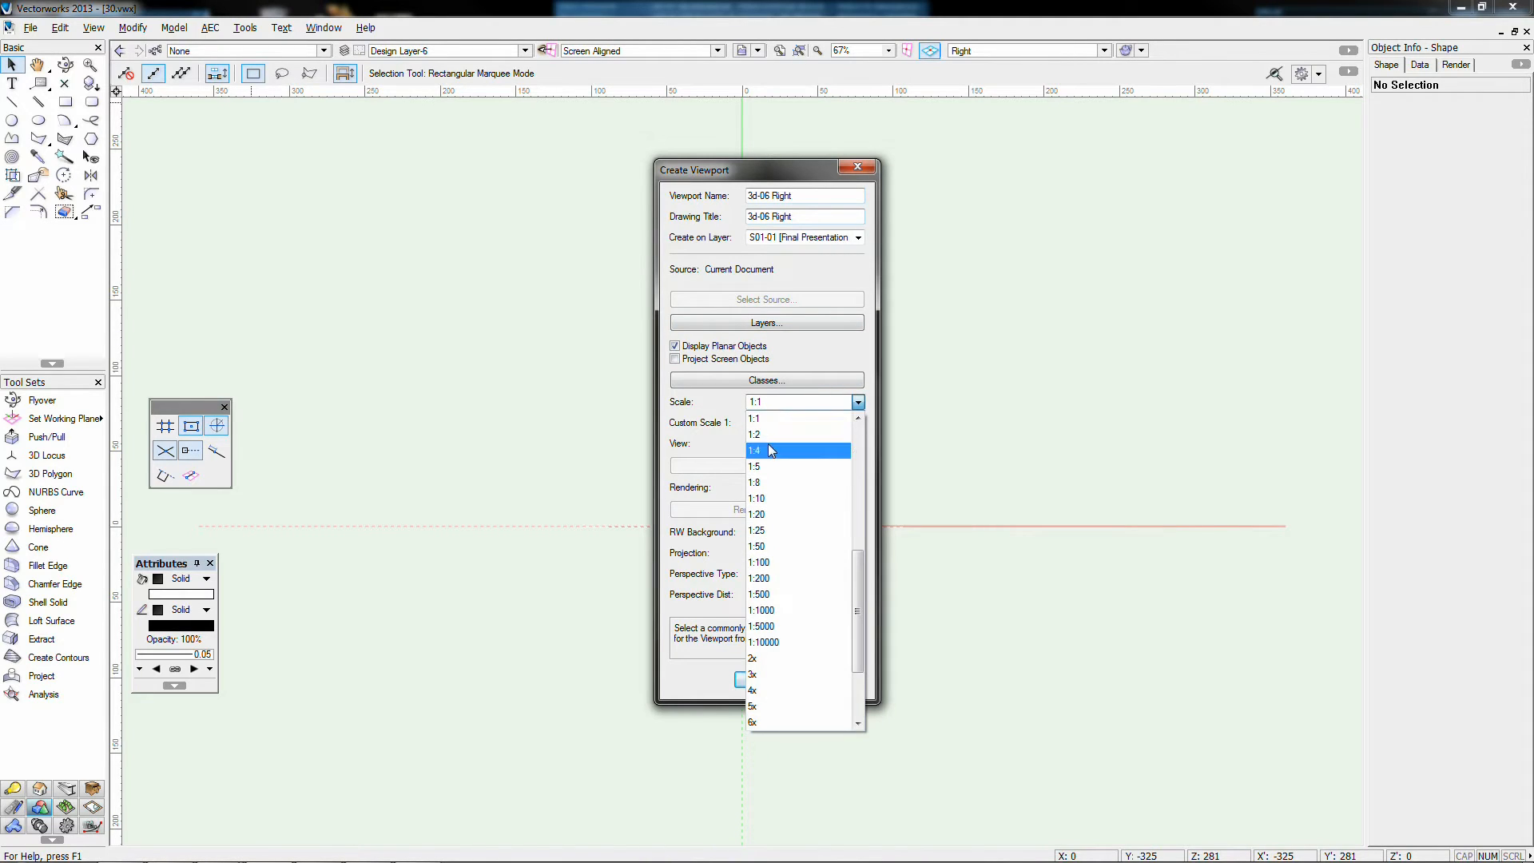
{"action": "scroll", "coordinate": [769, 445], "scroll_direction": "down", "scroll_amount": 2}
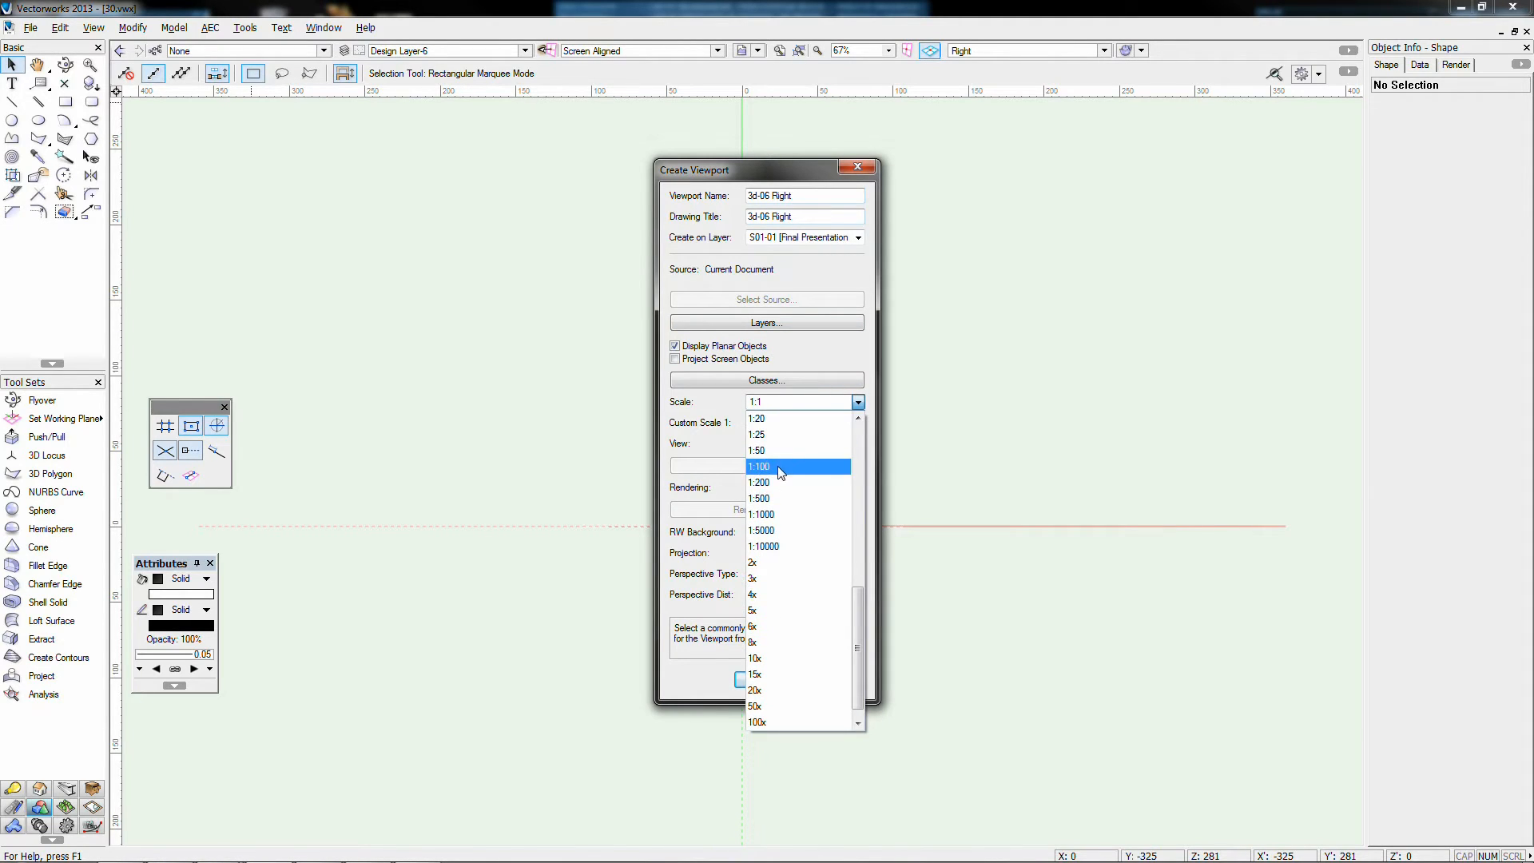
{"action": "left_click", "coordinate": [773, 562]}
{"action": "left_click", "coordinate": [763, 679]}
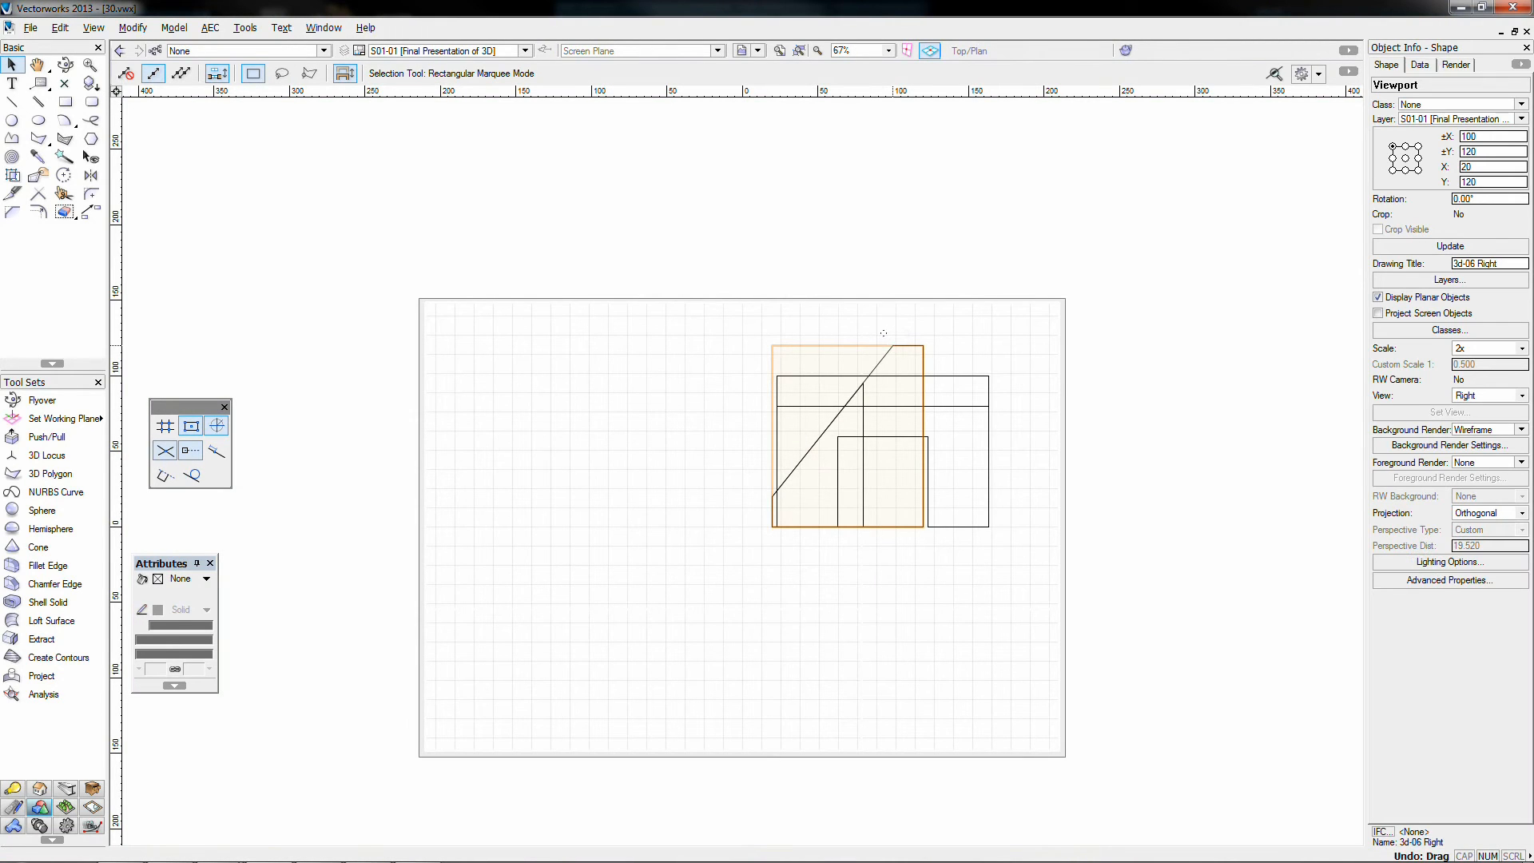
Step: Move the Right viewport to the sheet's lower left, then reselect the Top viewport
{"action": "left_click_drag", "start_coordinate": [883, 333], "coordinate": [611, 512]}
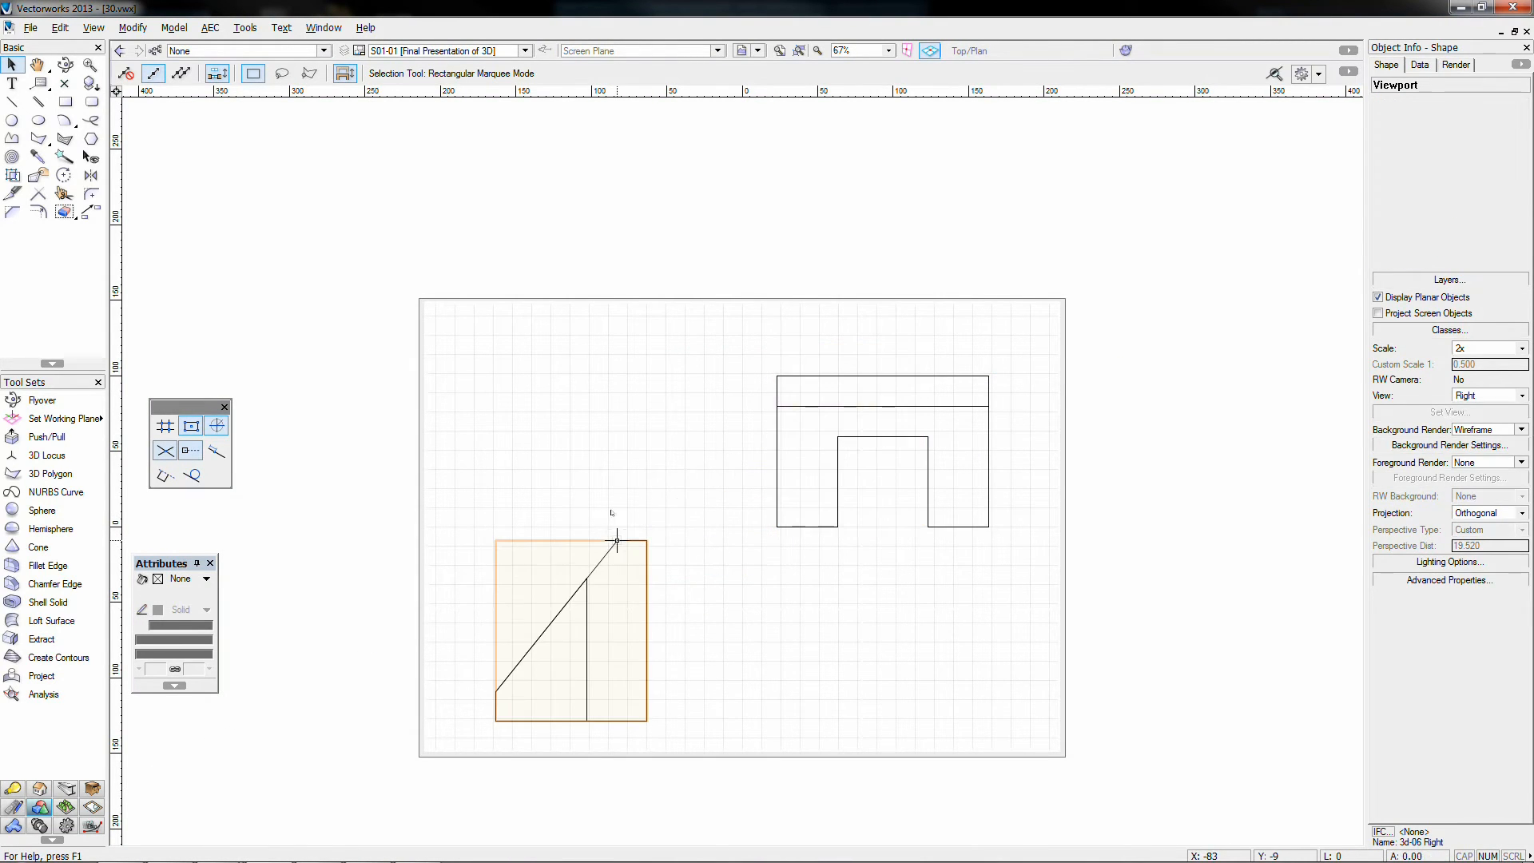
{"action": "left_click", "coordinate": [760, 455]}
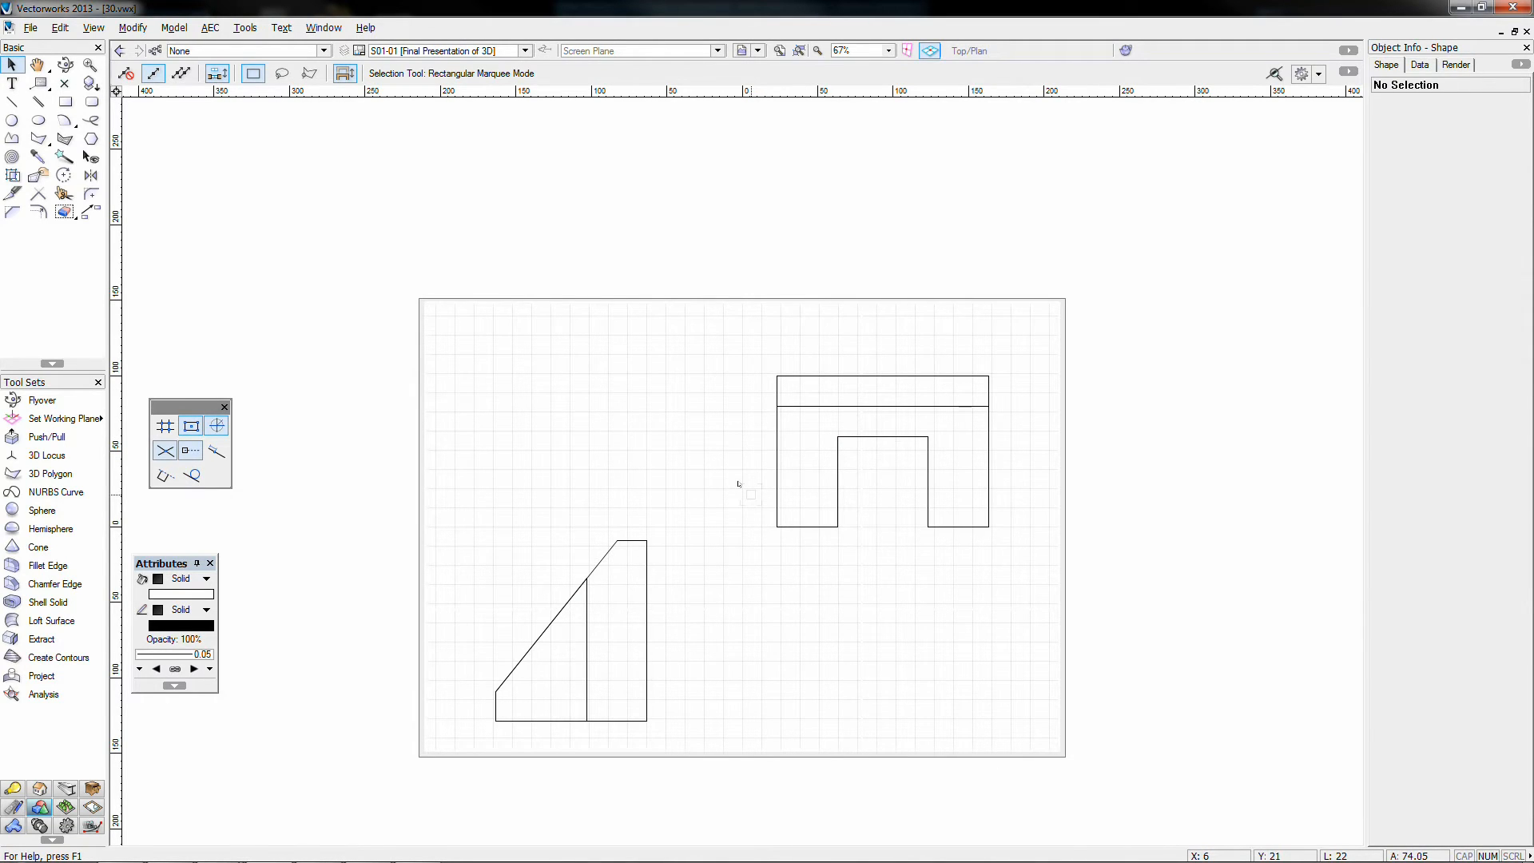
{"action": "left_click", "coordinate": [767, 365]}
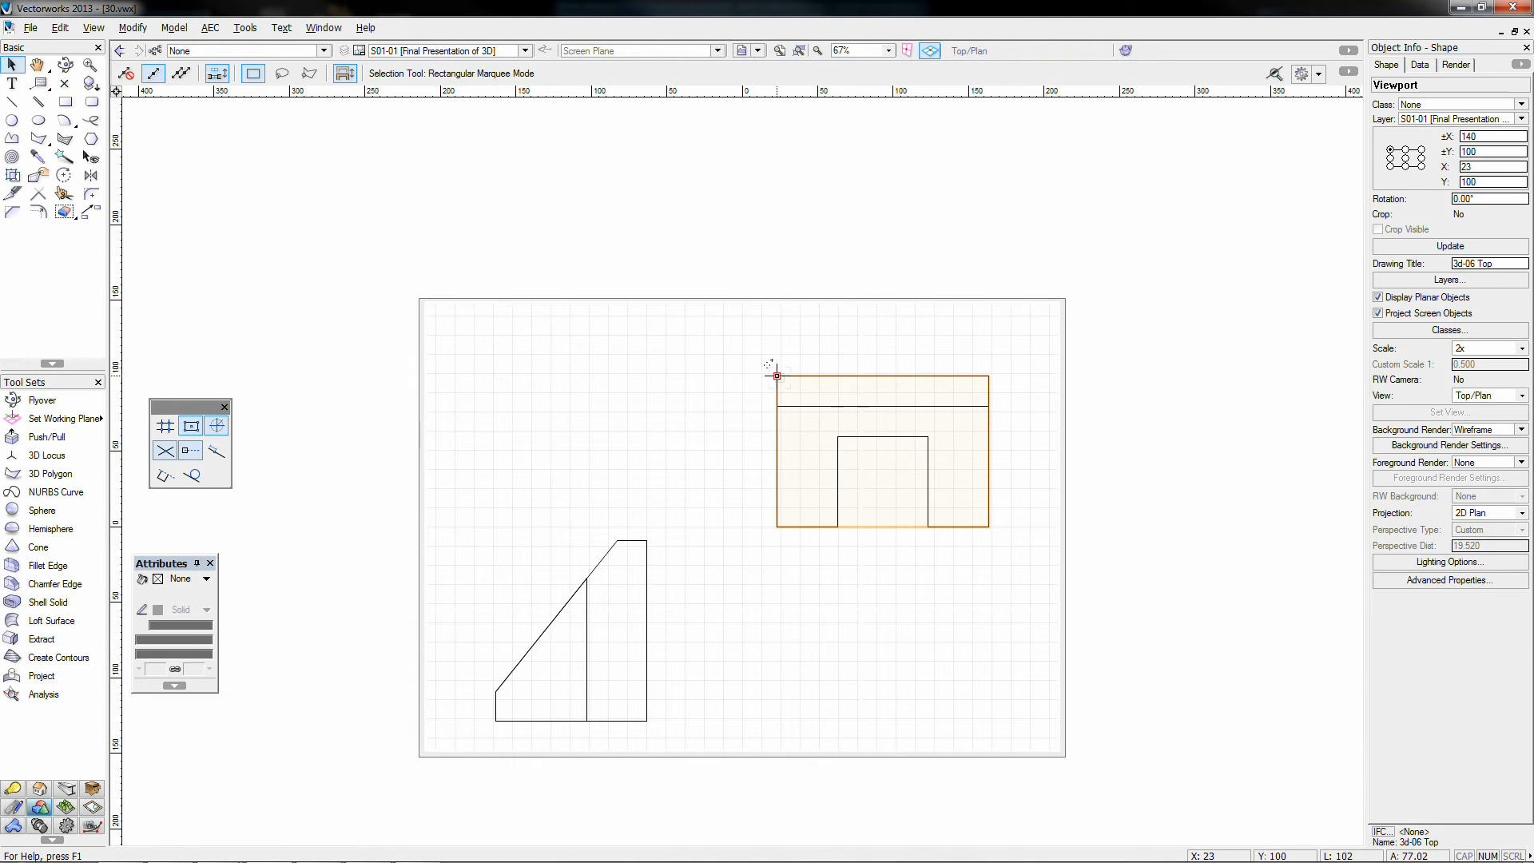
{"action": "left_click", "coordinate": [733, 562]}
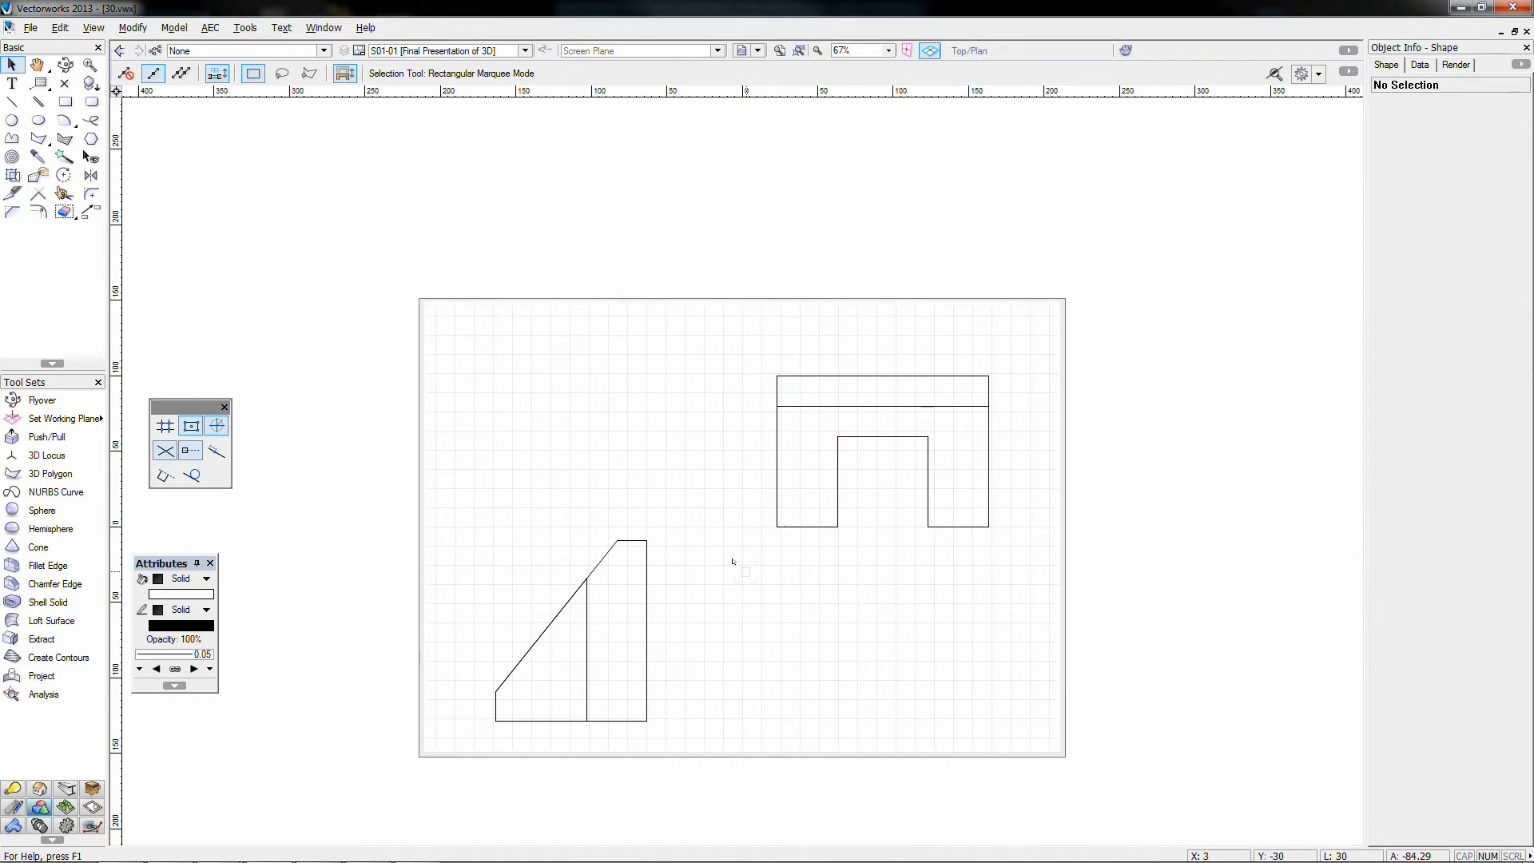
{"action": "left_click", "coordinate": [736, 524]}
Step: Duplicate the Top viewport to the lower right and set the copy to the Front view
{"action": "left_click_drag", "start_coordinate": [722, 493], "coordinate": [827, 599]}
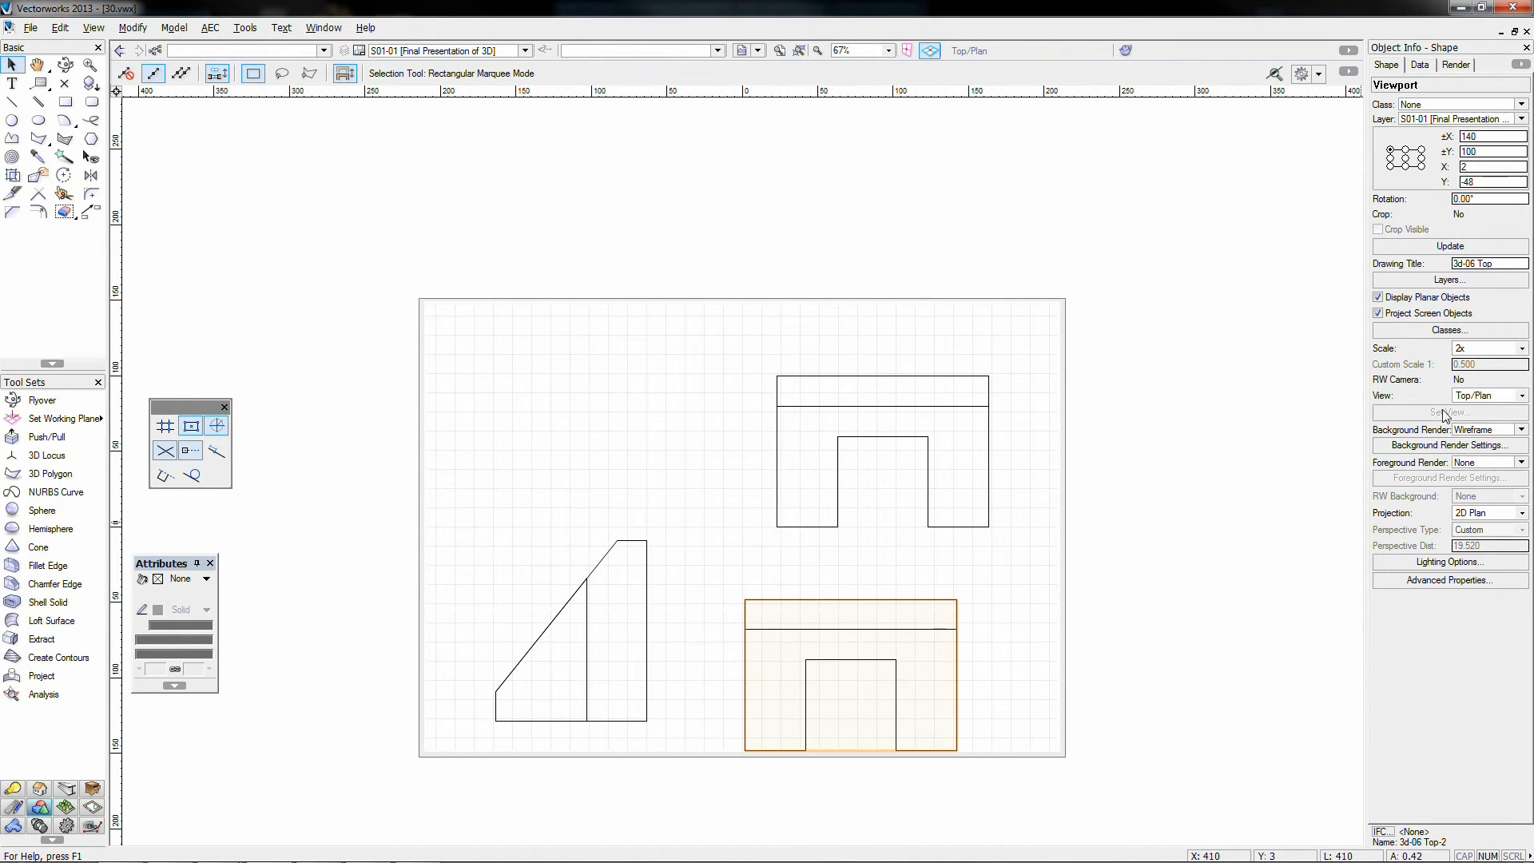
{"action": "left_click", "coordinate": [1450, 397]}
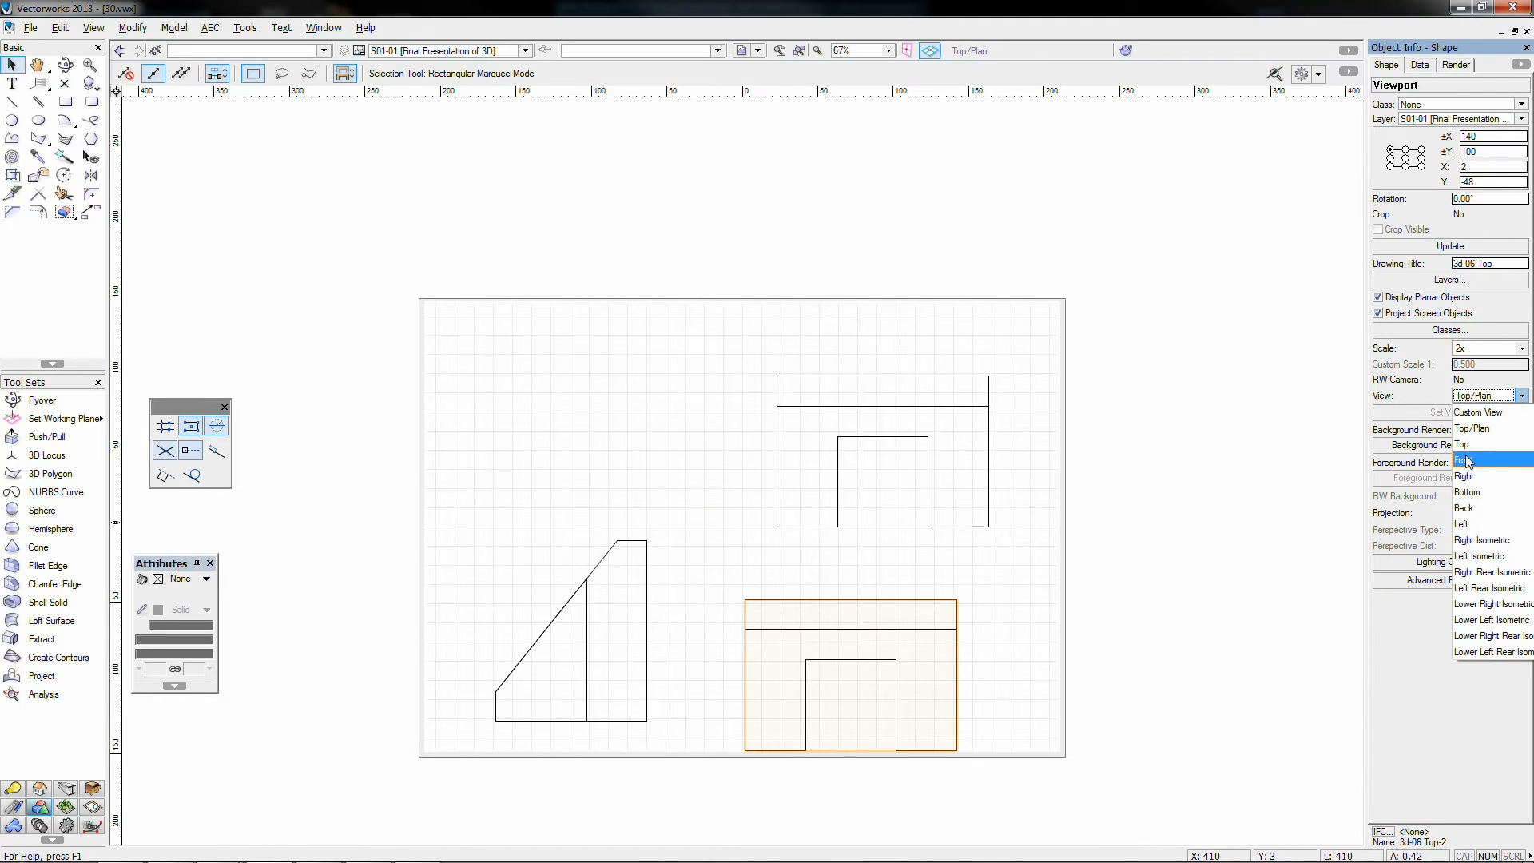
{"action": "left_click", "coordinate": [1467, 462]}
{"action": "left_click", "coordinate": [719, 701]}
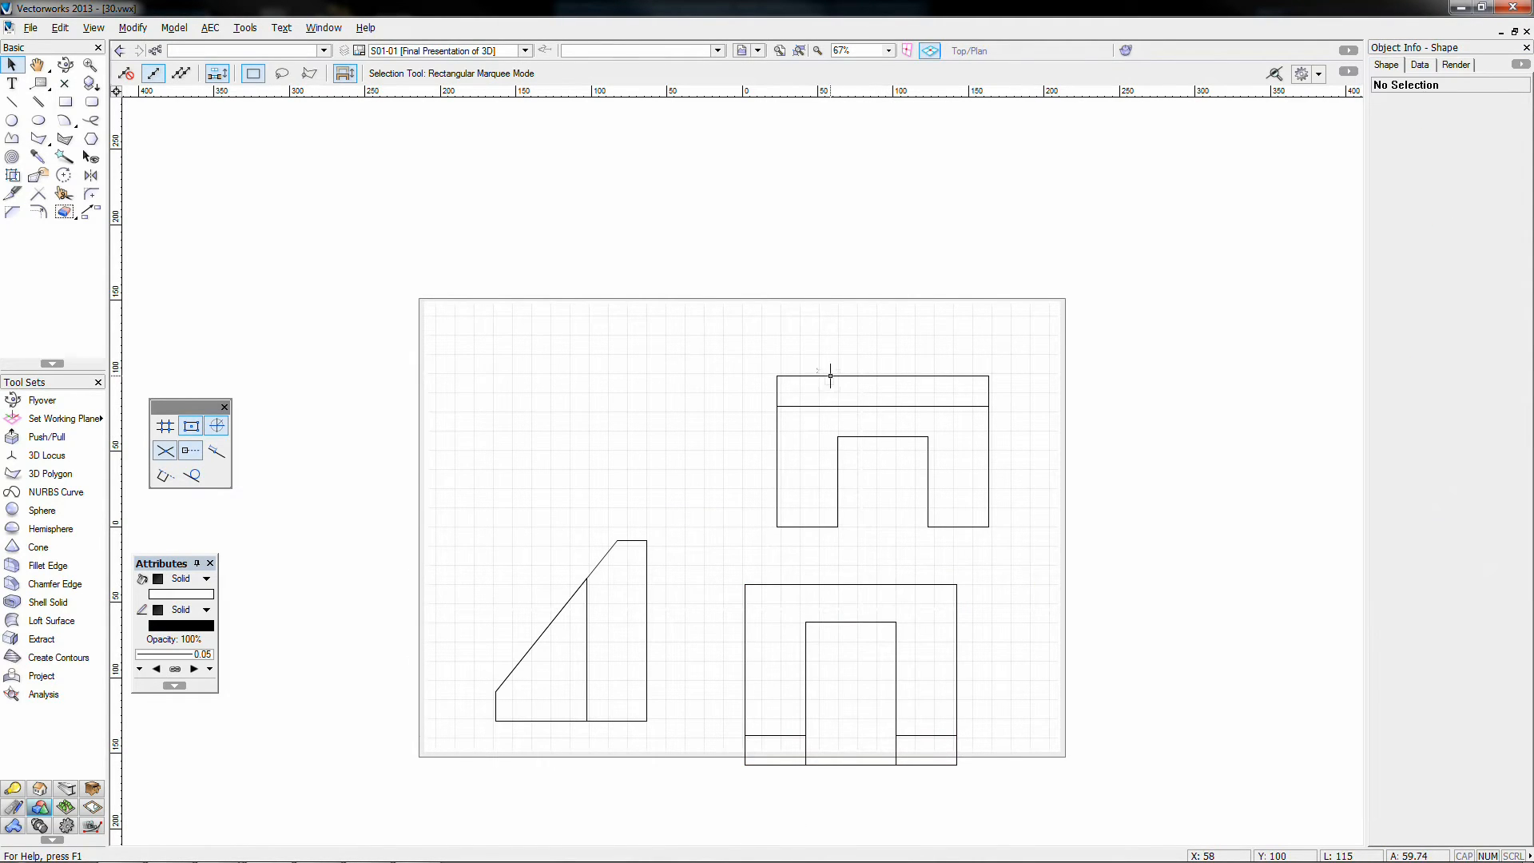
Step: Align the views: Top raised, Front directly below it, Right level beside Front
{"action": "left_click_drag", "start_coordinate": [830, 376], "coordinate": [803, 328]}
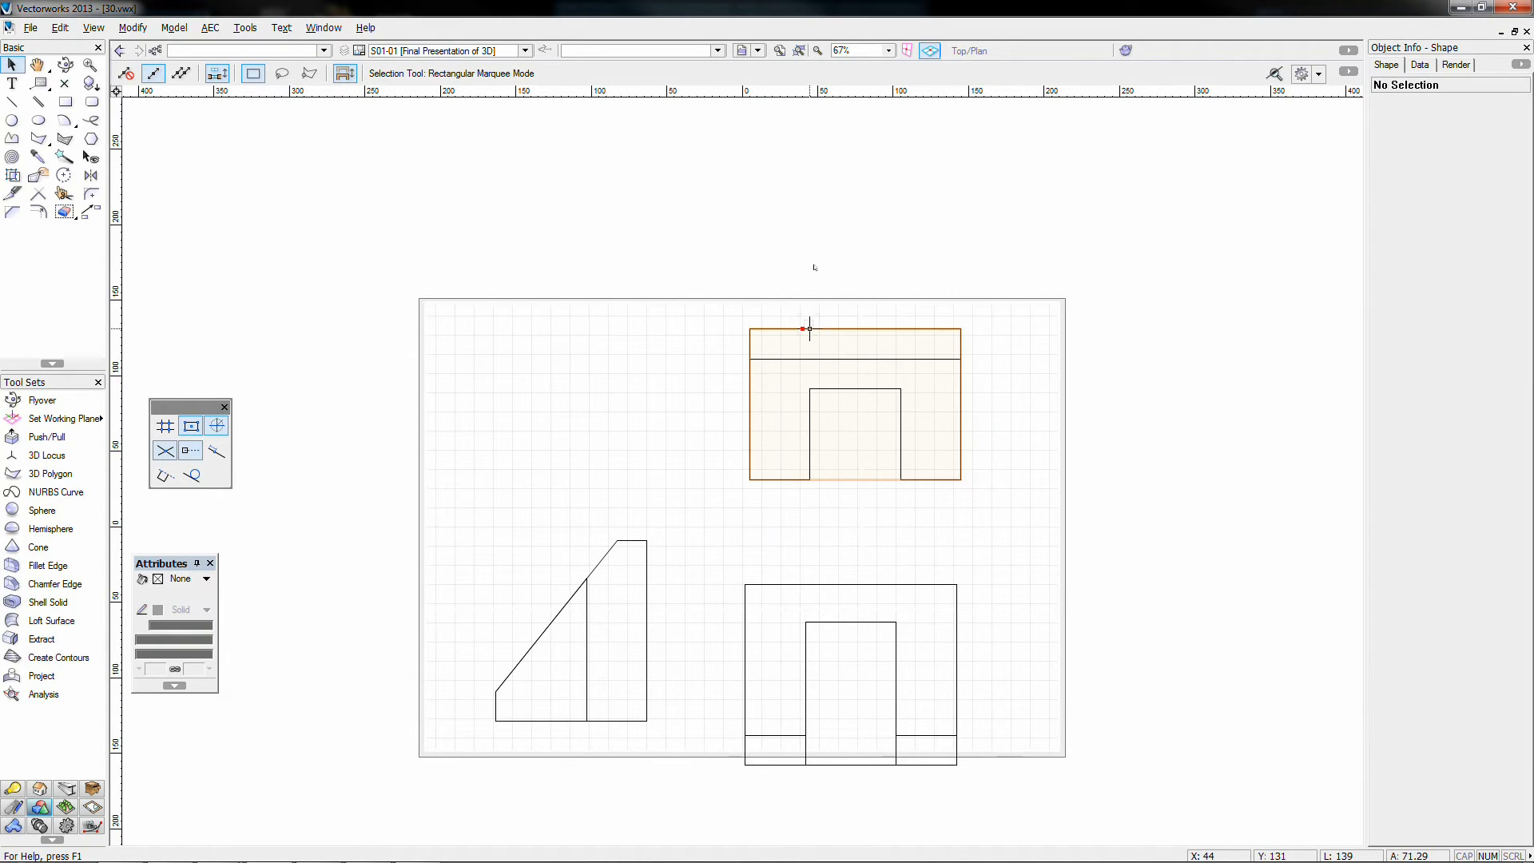
{"action": "left_click", "coordinate": [941, 569]}
{"action": "mouse_move", "coordinate": [943, 570]}
{"action": "left_mouse_down"}
{"action": "mouse_move", "coordinate": [566, 384]}
{"action": "mouse_move", "coordinate": [918, 523]}
{"action": "mouse_move", "coordinate": [961, 479]}
{"action": "mouse_move", "coordinate": [960, 530]}
{"action": "left_mouse_up"}
{"action": "left_click", "coordinate": [567, 384]}
{"action": "left_click", "coordinate": [695, 527]}
{"action": "mouse_move", "coordinate": [646, 540]}
{"action": "left_mouse_down"}
{"action": "mouse_move", "coordinate": [750, 530]}
{"action": "mouse_move", "coordinate": [663, 530]}
{"action": "left_mouse_up"}
{"action": "left_click", "coordinate": [884, 508]}
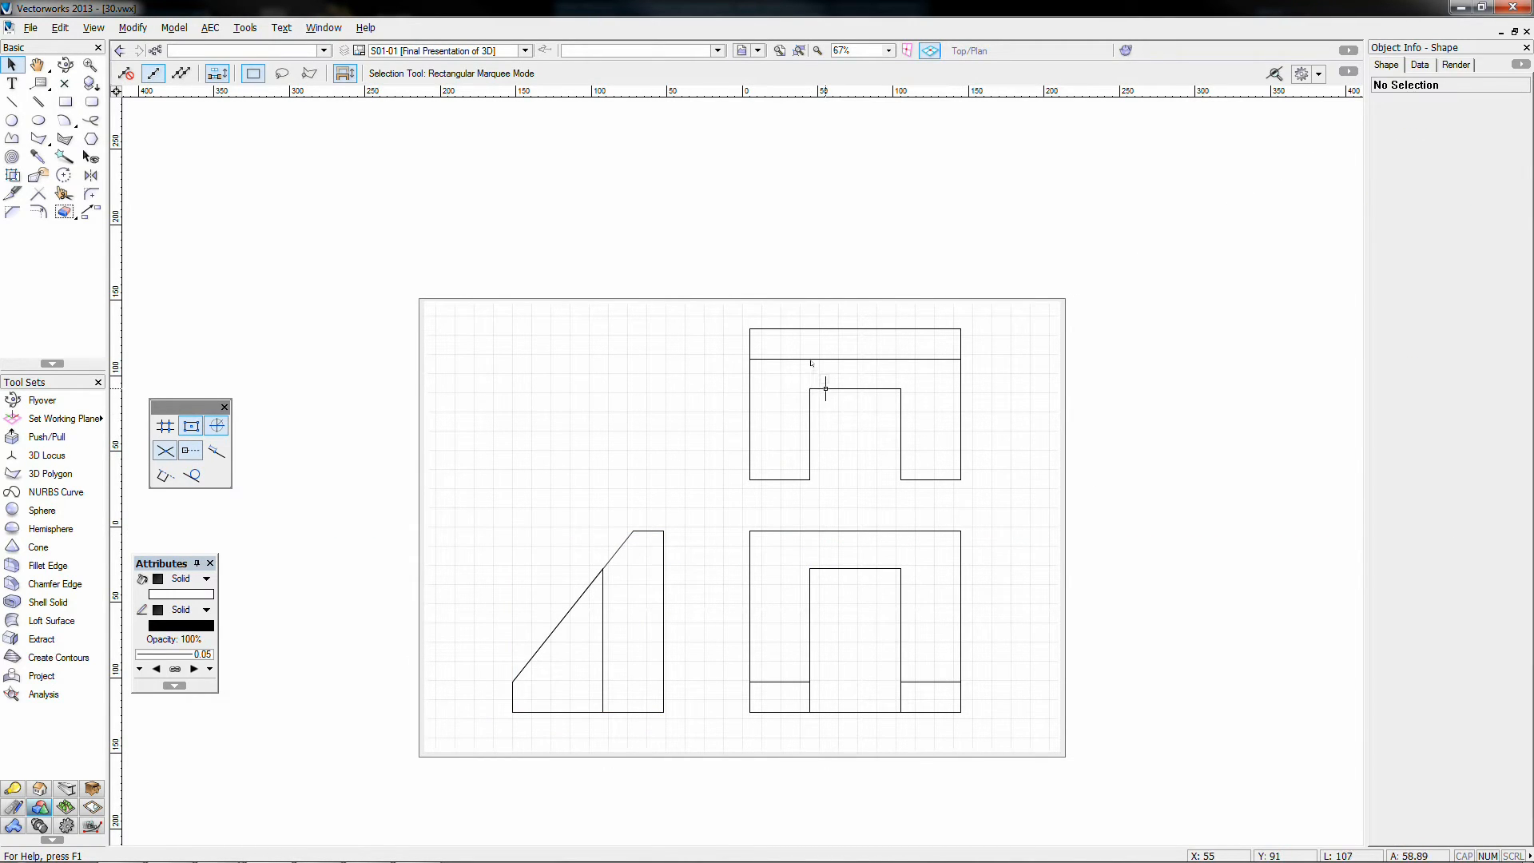
{"action": "left_click", "coordinate": [809, 583]}
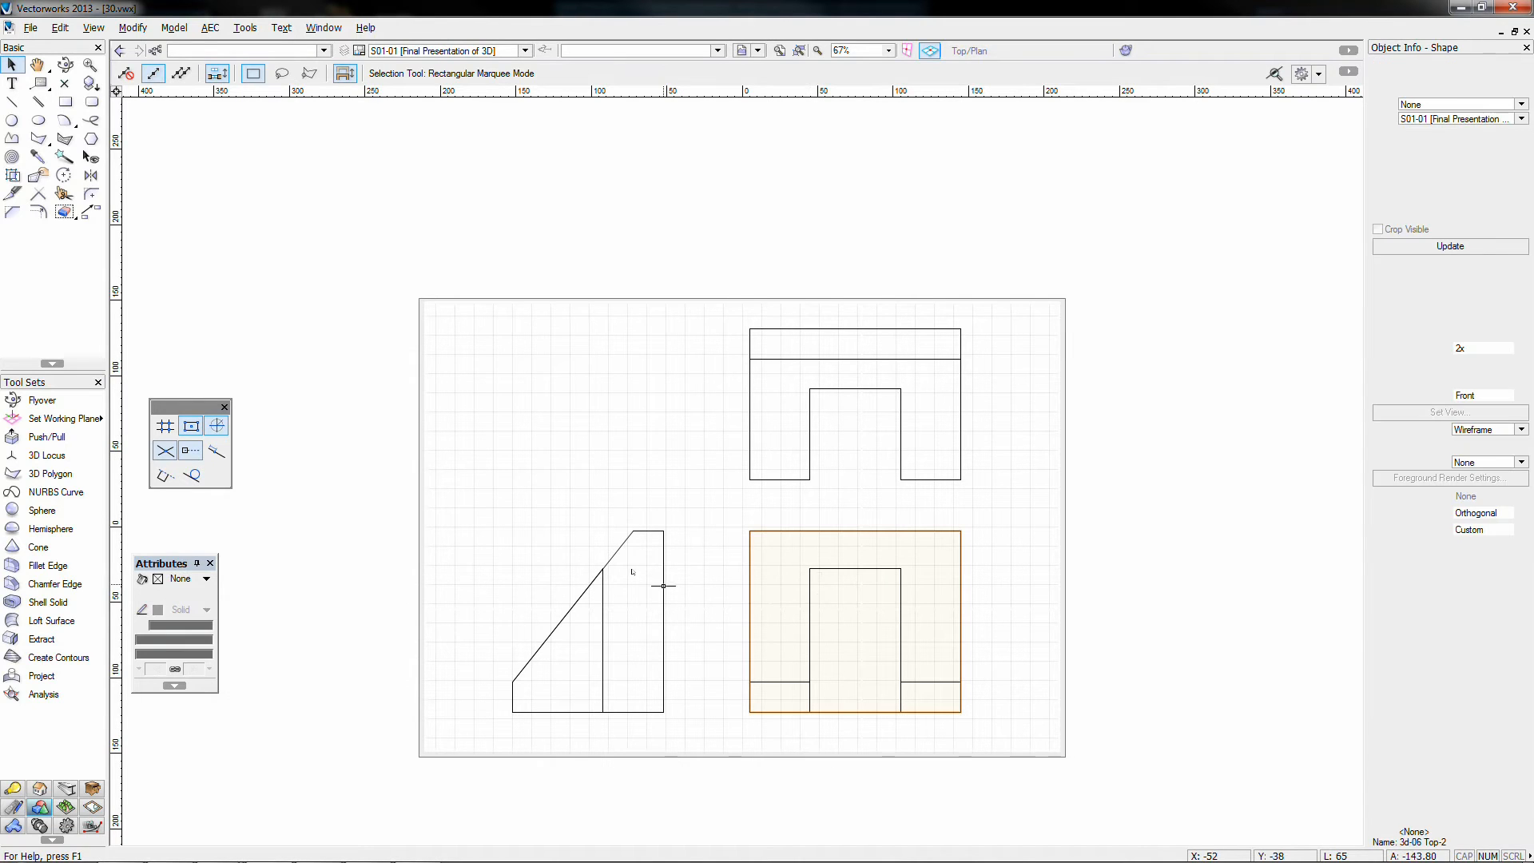
{"action": "left_click", "coordinate": [601, 567]}
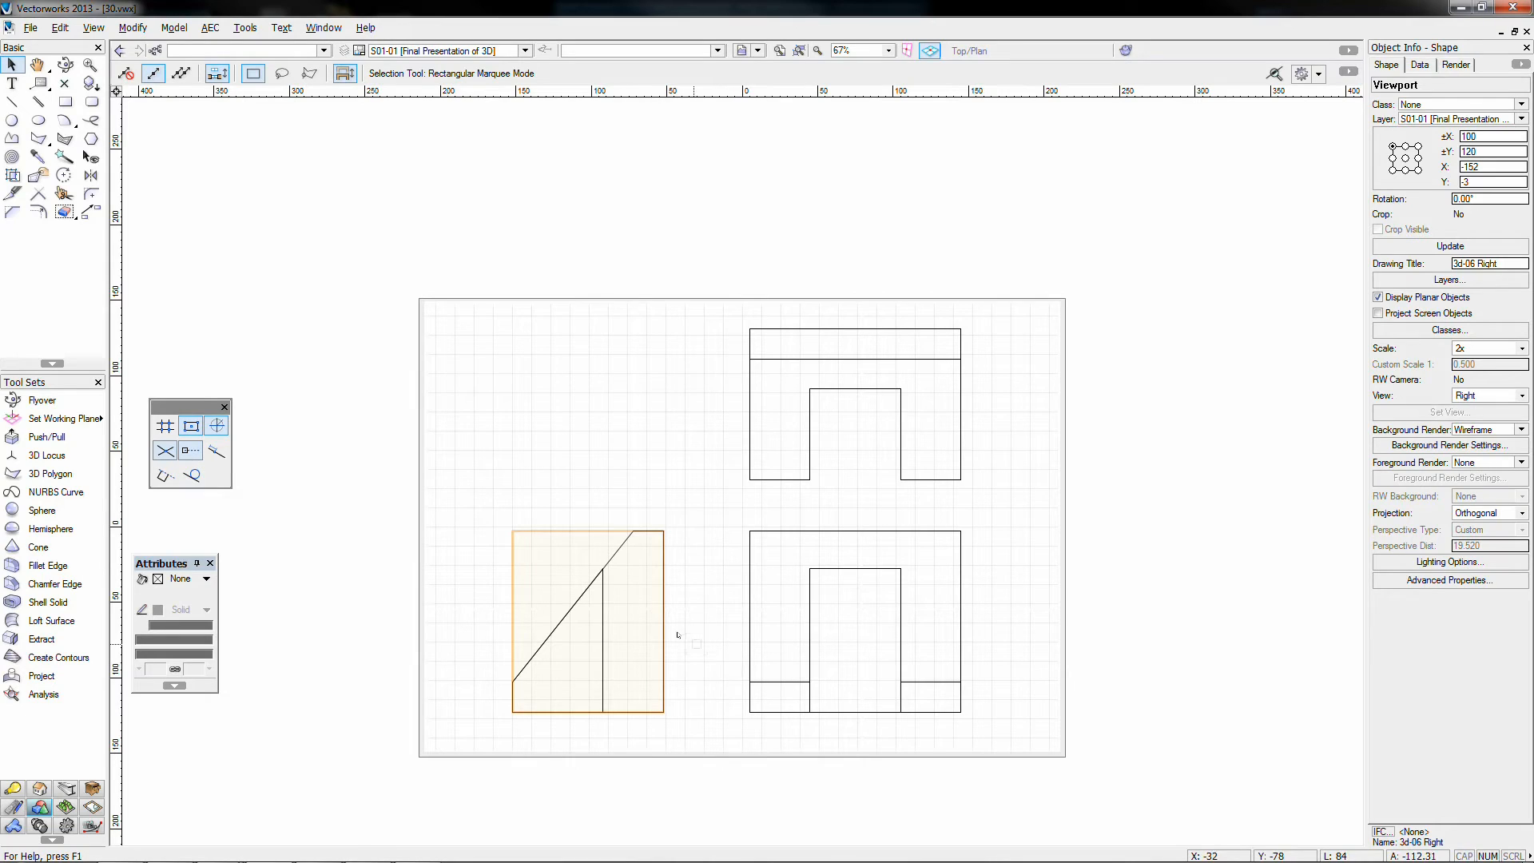
{"action": "left_click", "coordinate": [692, 617]}
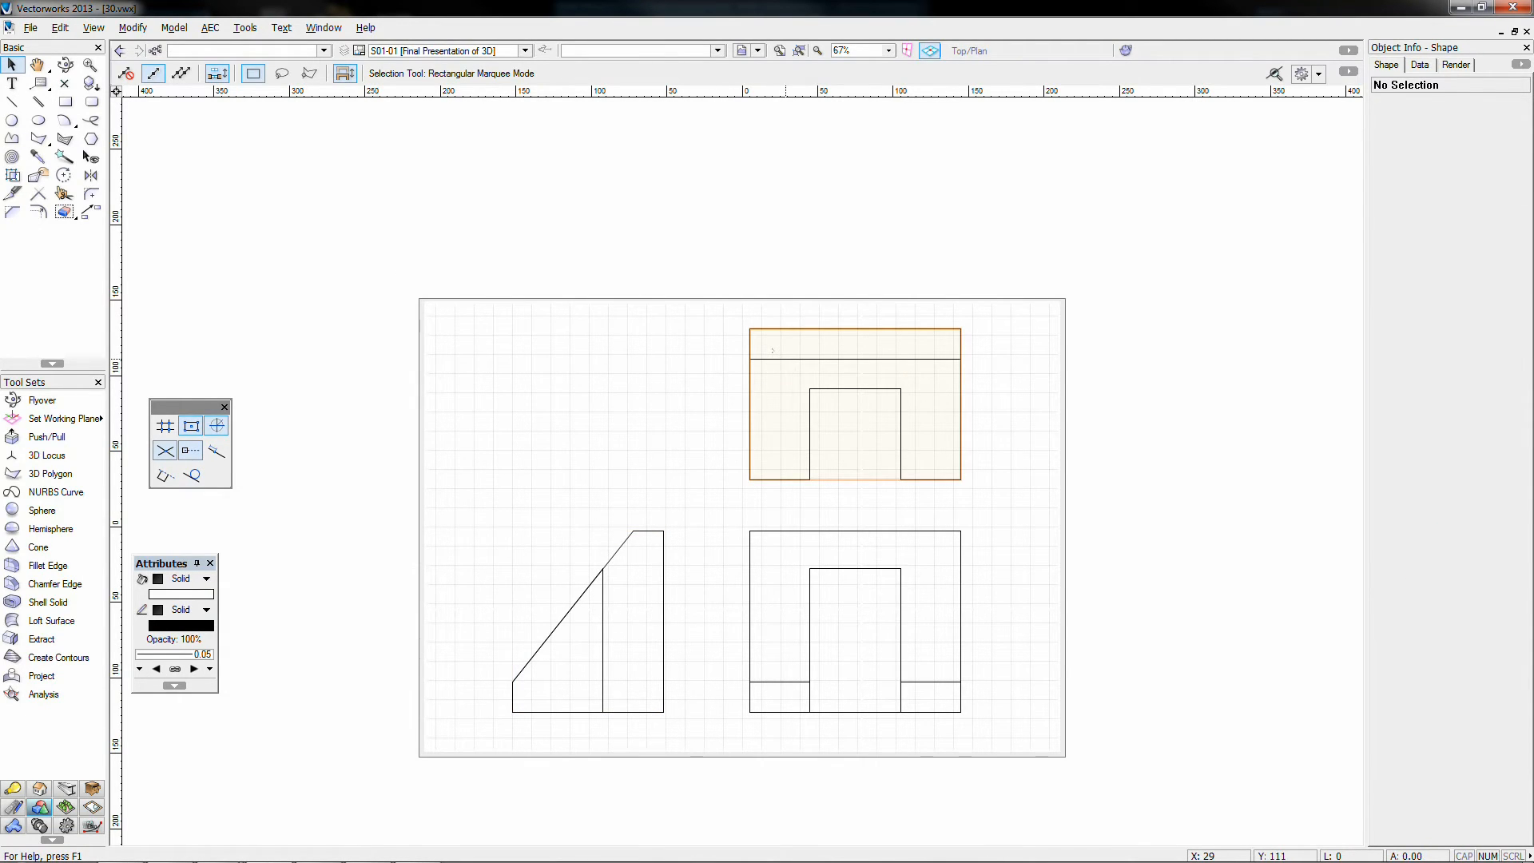
Step: Duplicate the Top viewport to the upper left and set it to Left Isometric
{"action": "left_click_drag", "start_coordinate": [786, 359], "coordinate": [518, 358], "text": "ctrl"}
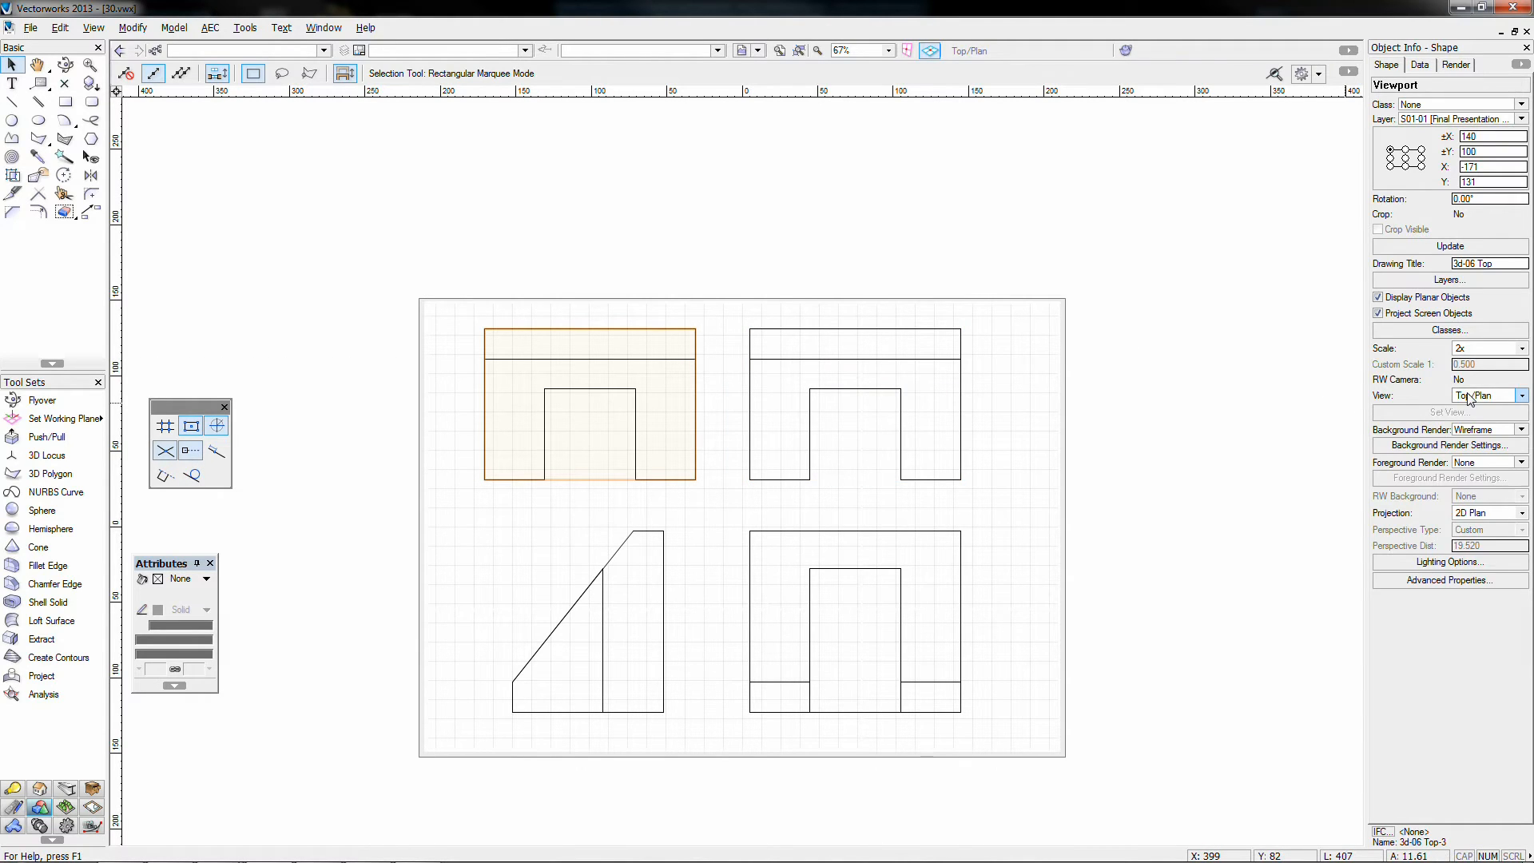
{"action": "left_click", "coordinate": [1469, 395]}
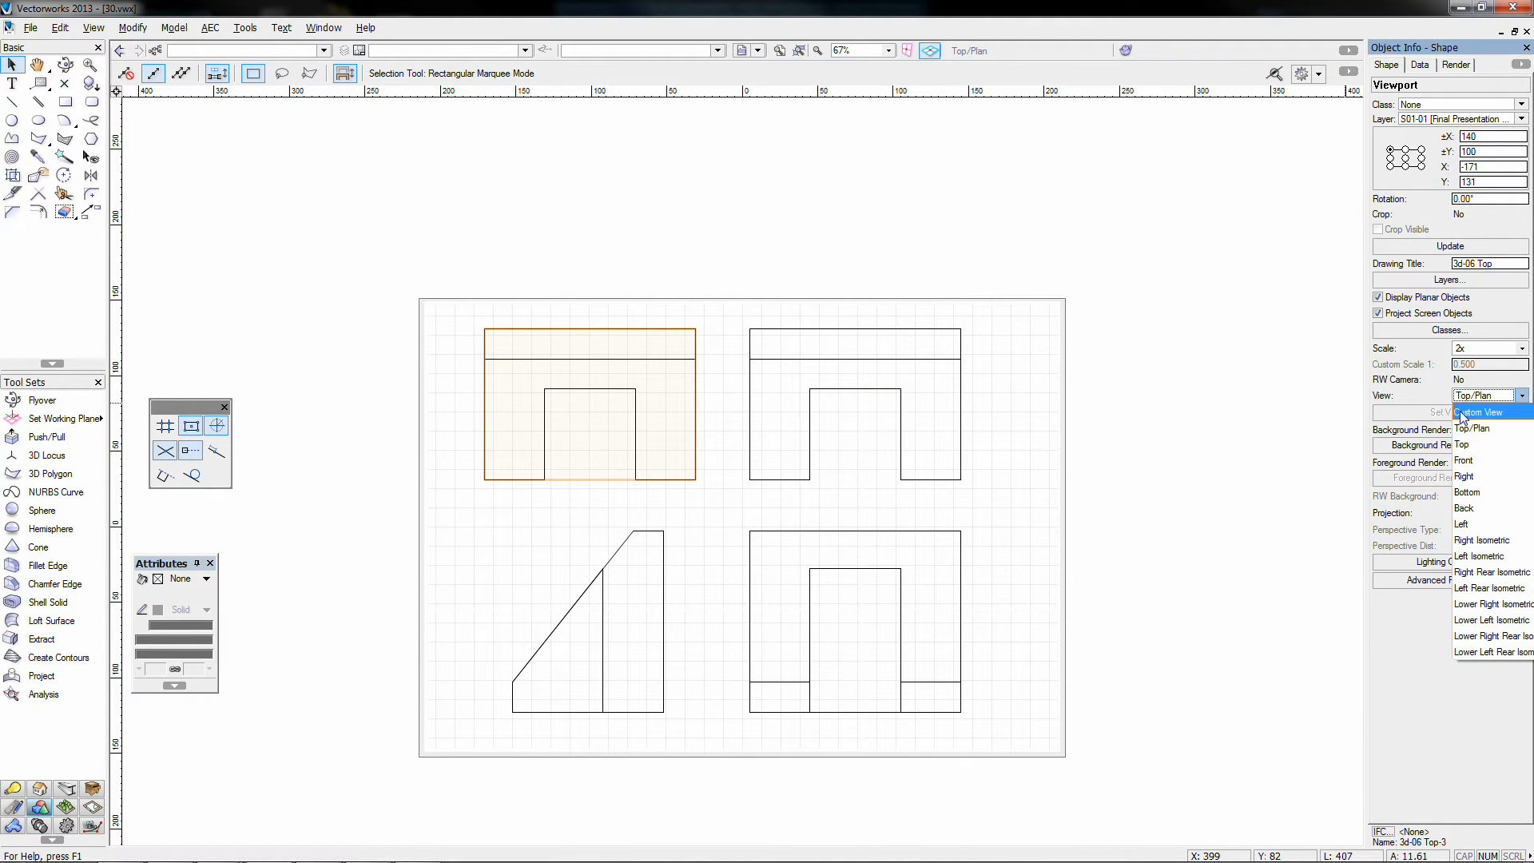
{"action": "left_click", "coordinate": [1459, 557]}
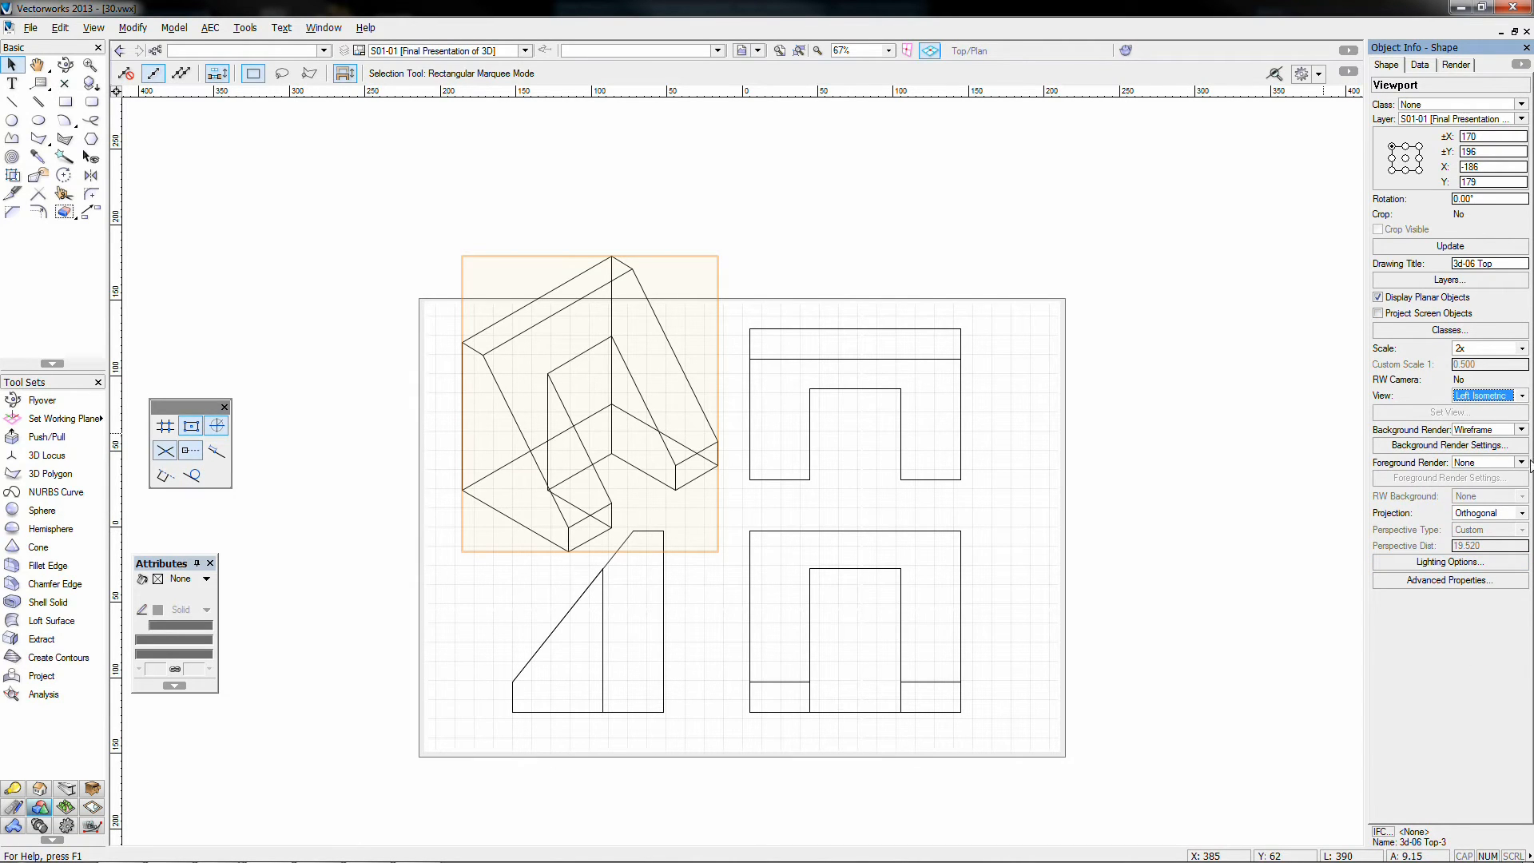
Step: Set the isometric viewport to a custom scale of 0.75 and nudge it slightly down
{"action": "left_click", "coordinate": [1477, 348]}
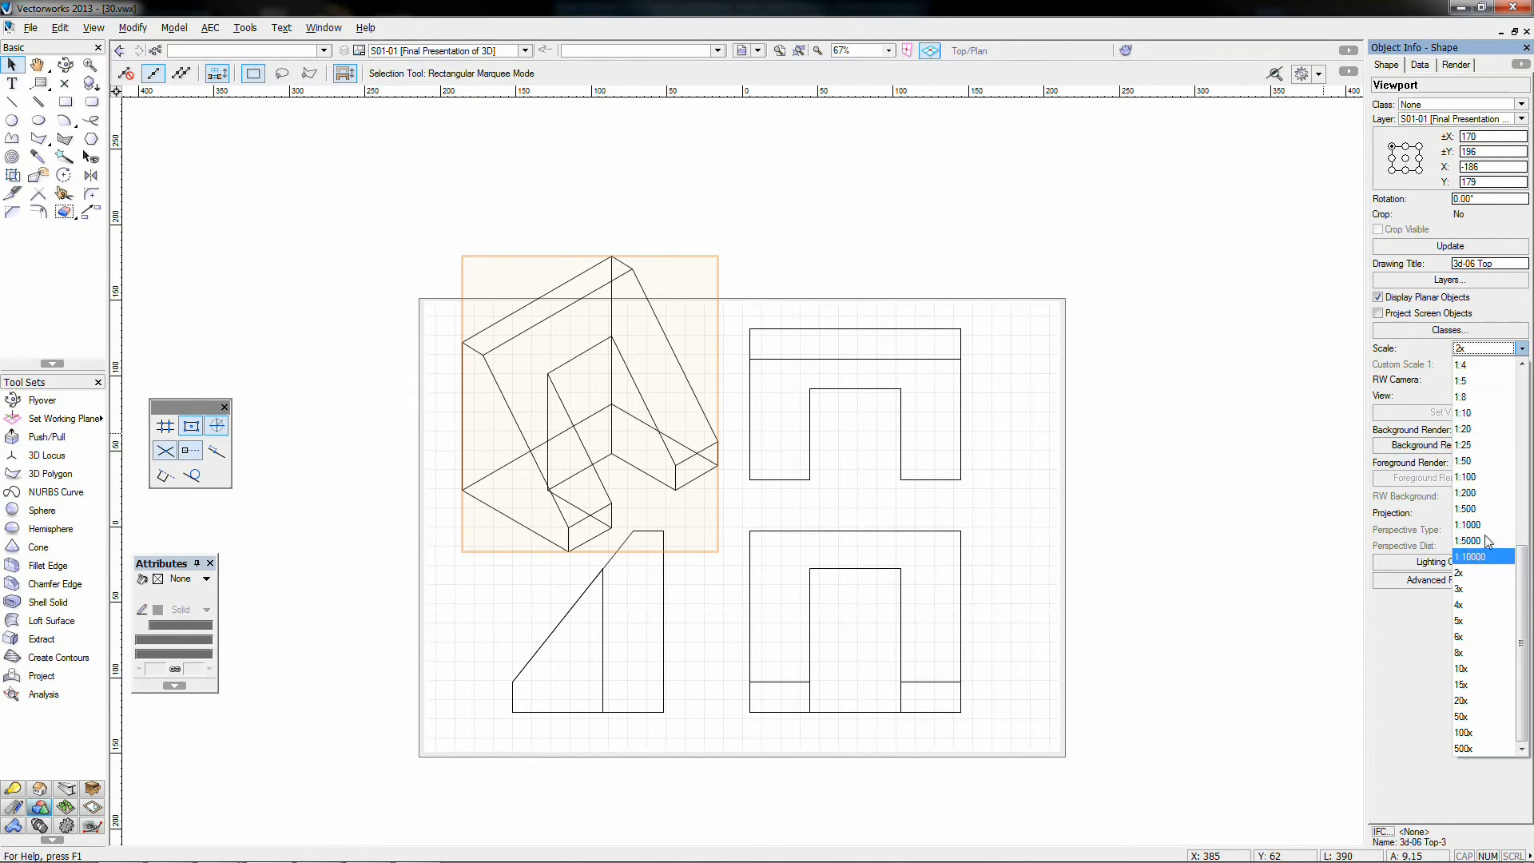
{"action": "scroll", "coordinate": [1478, 559], "scroll_direction": "up", "scroll_amount": 3}
{"action": "left_click", "coordinate": [1462, 667]}
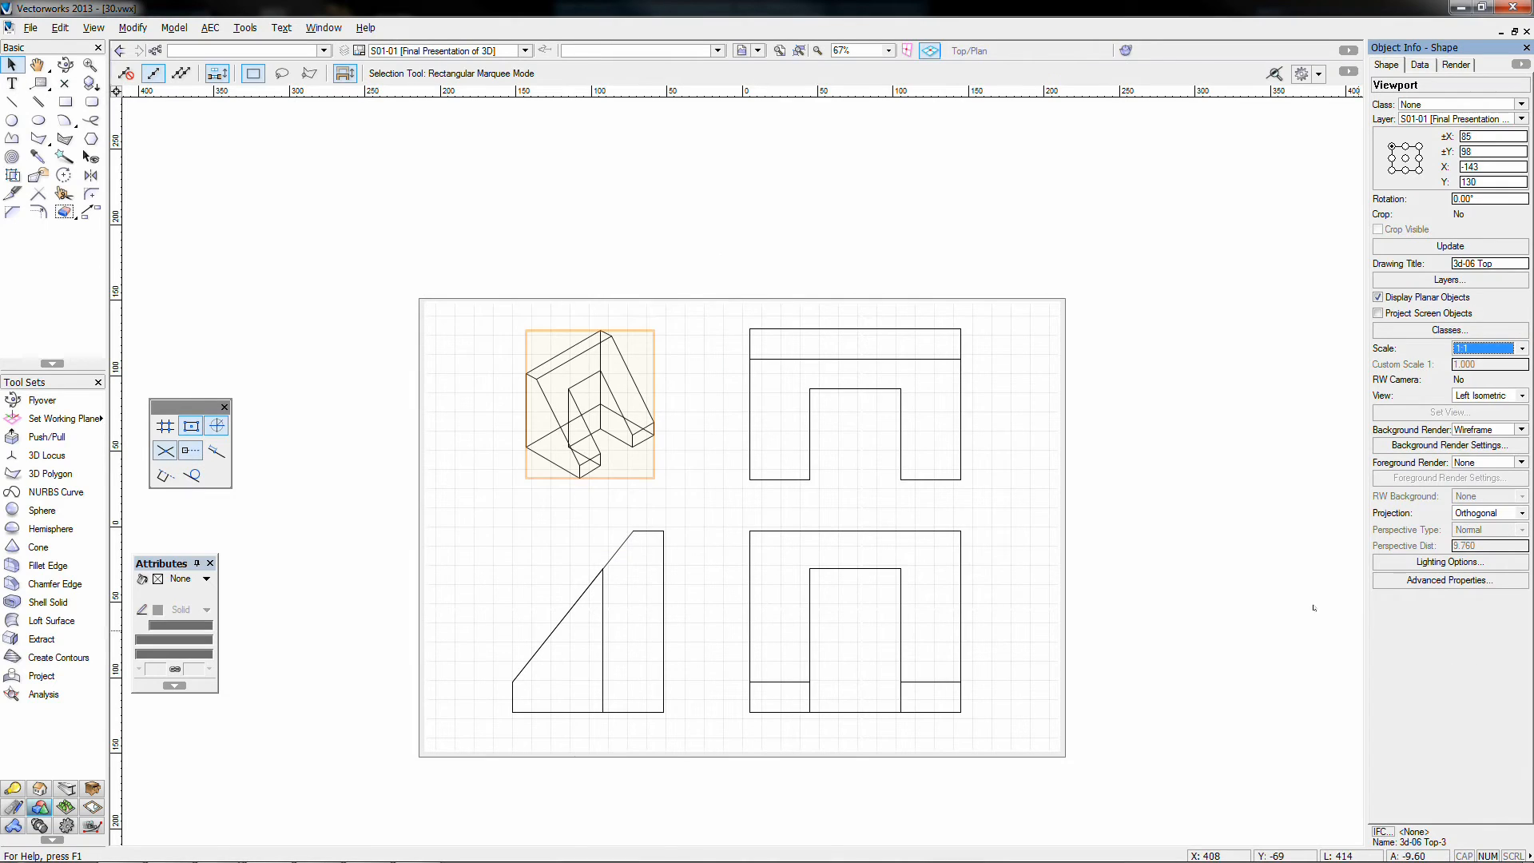
{"action": "left_click", "coordinate": [1473, 348]}
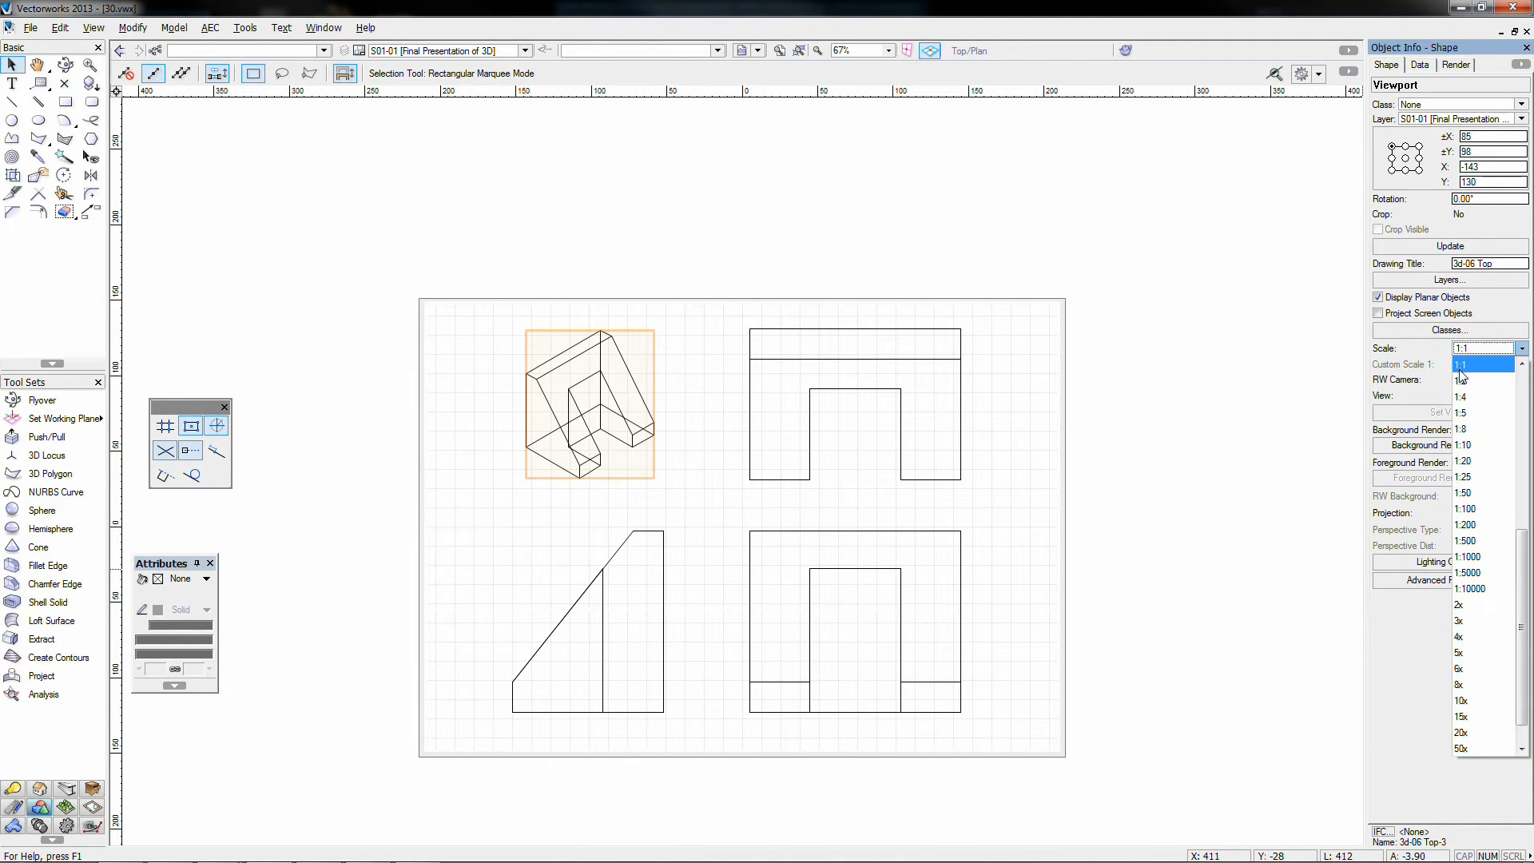
{"action": "left_click", "coordinate": [1466, 366]}
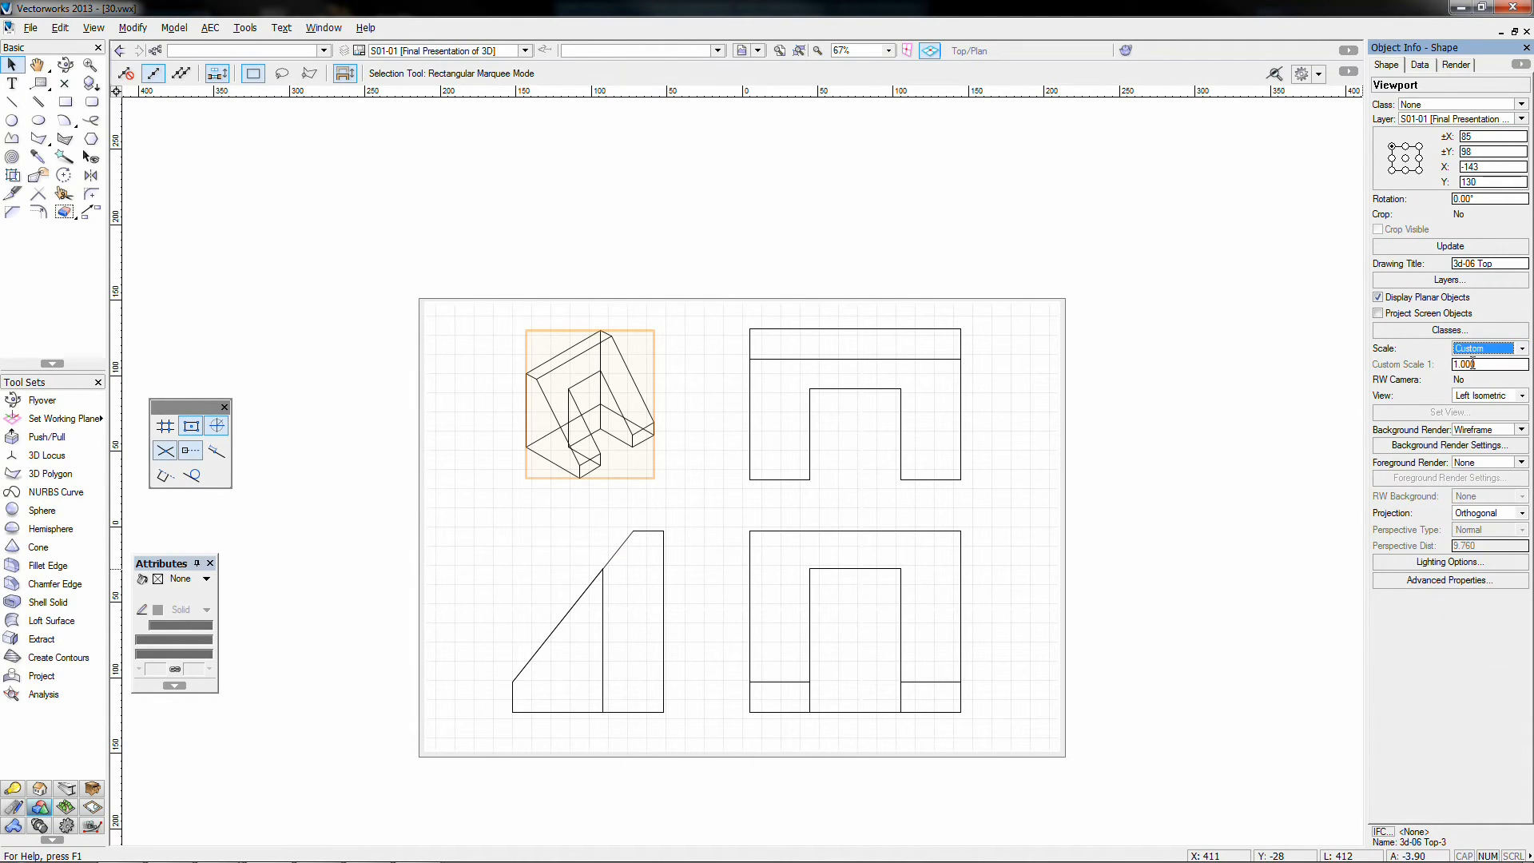
{"action": "key", "text": "Tab"}
{"action": "type", "text": "0."}
{"action": "key", "text": "Return"}
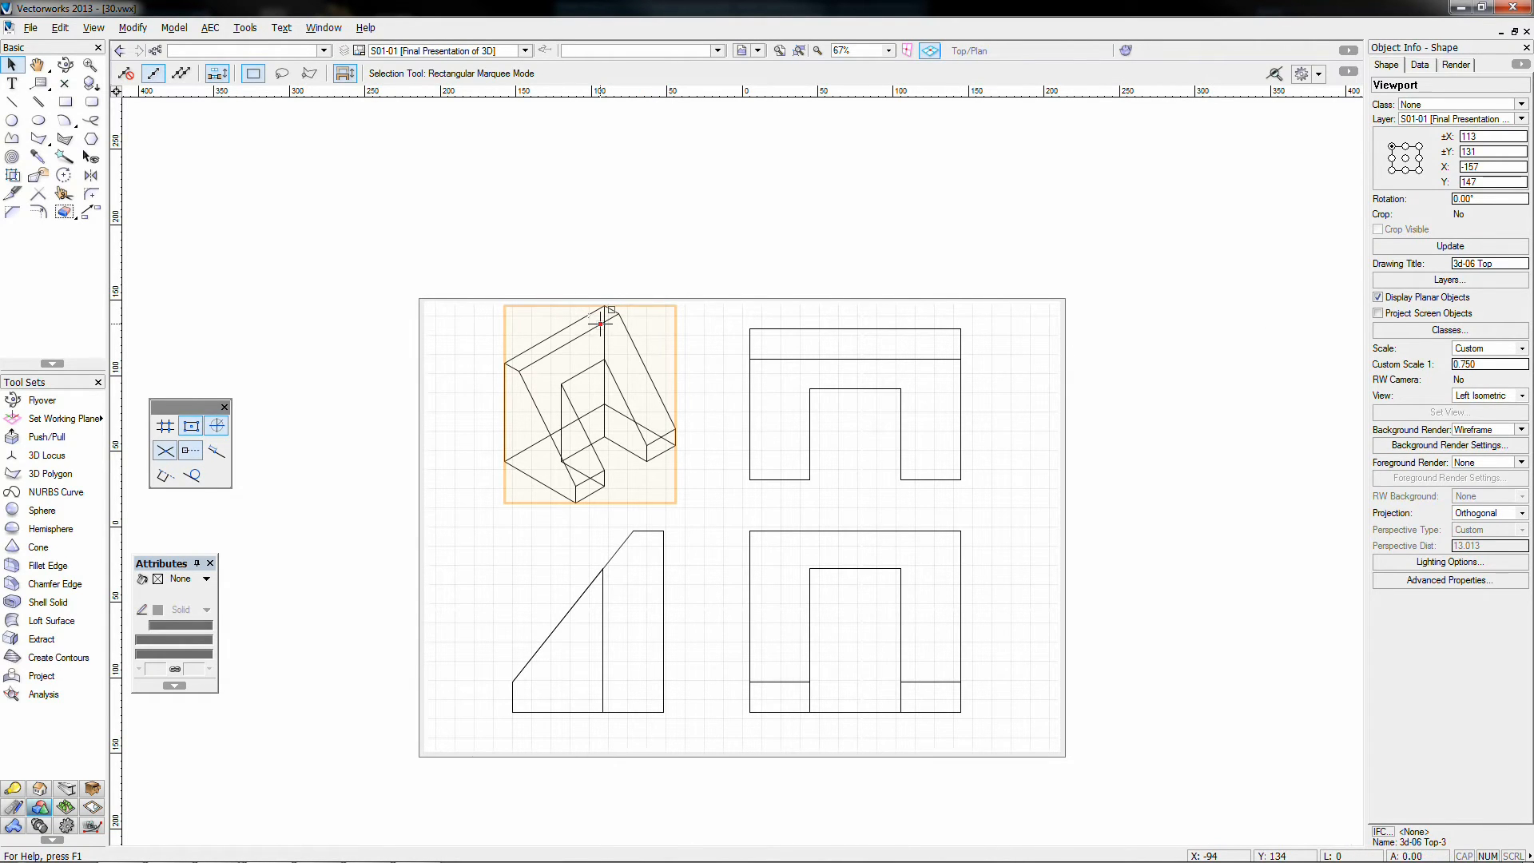
{"action": "left_click_drag", "start_coordinate": [601, 322], "coordinate": [601, 338]}
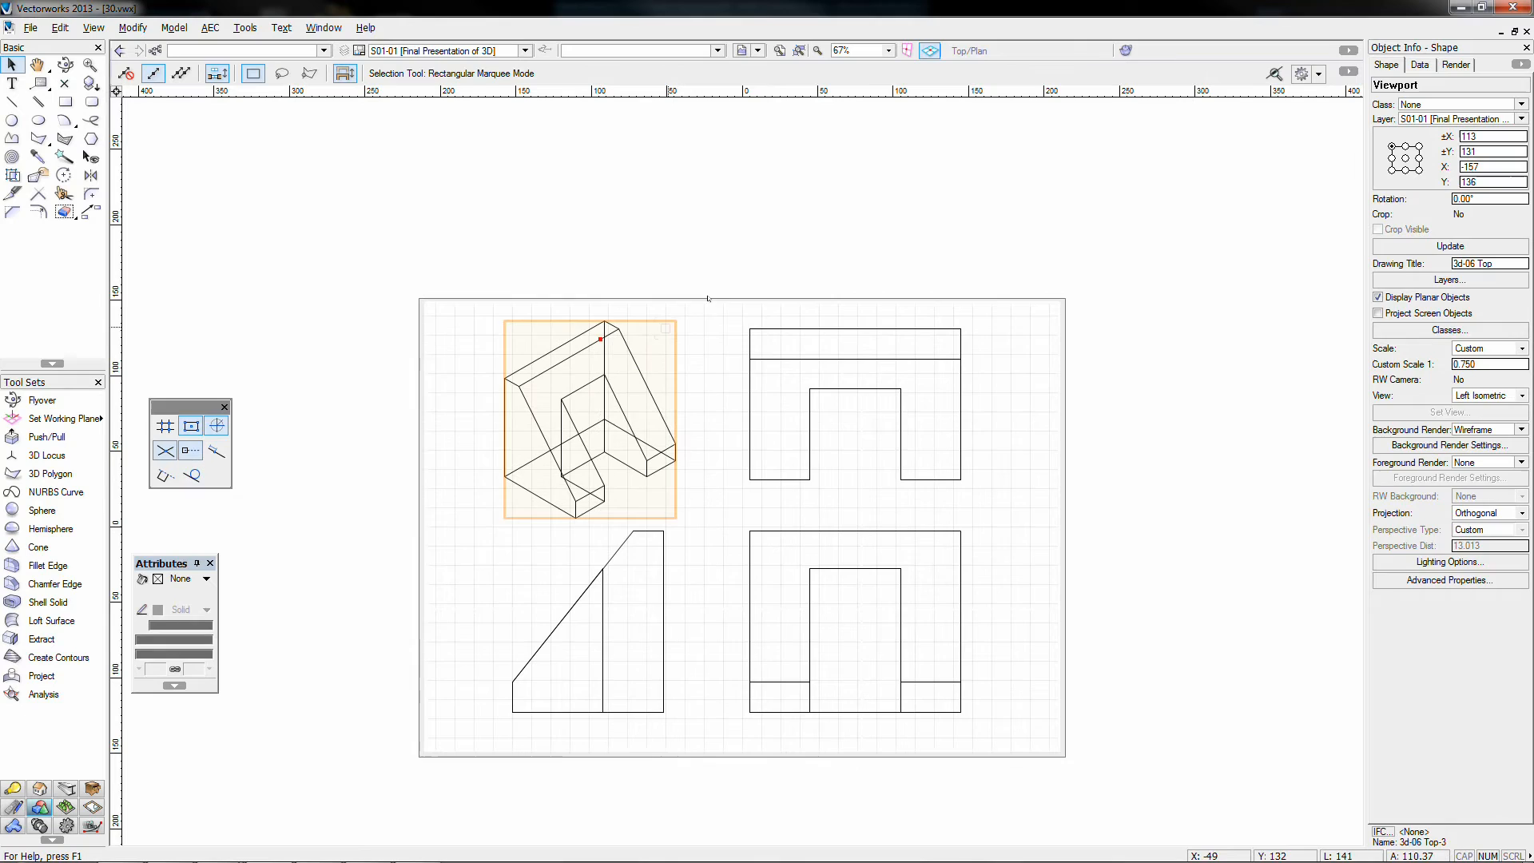
{"action": "left_click", "coordinate": [798, 257]}
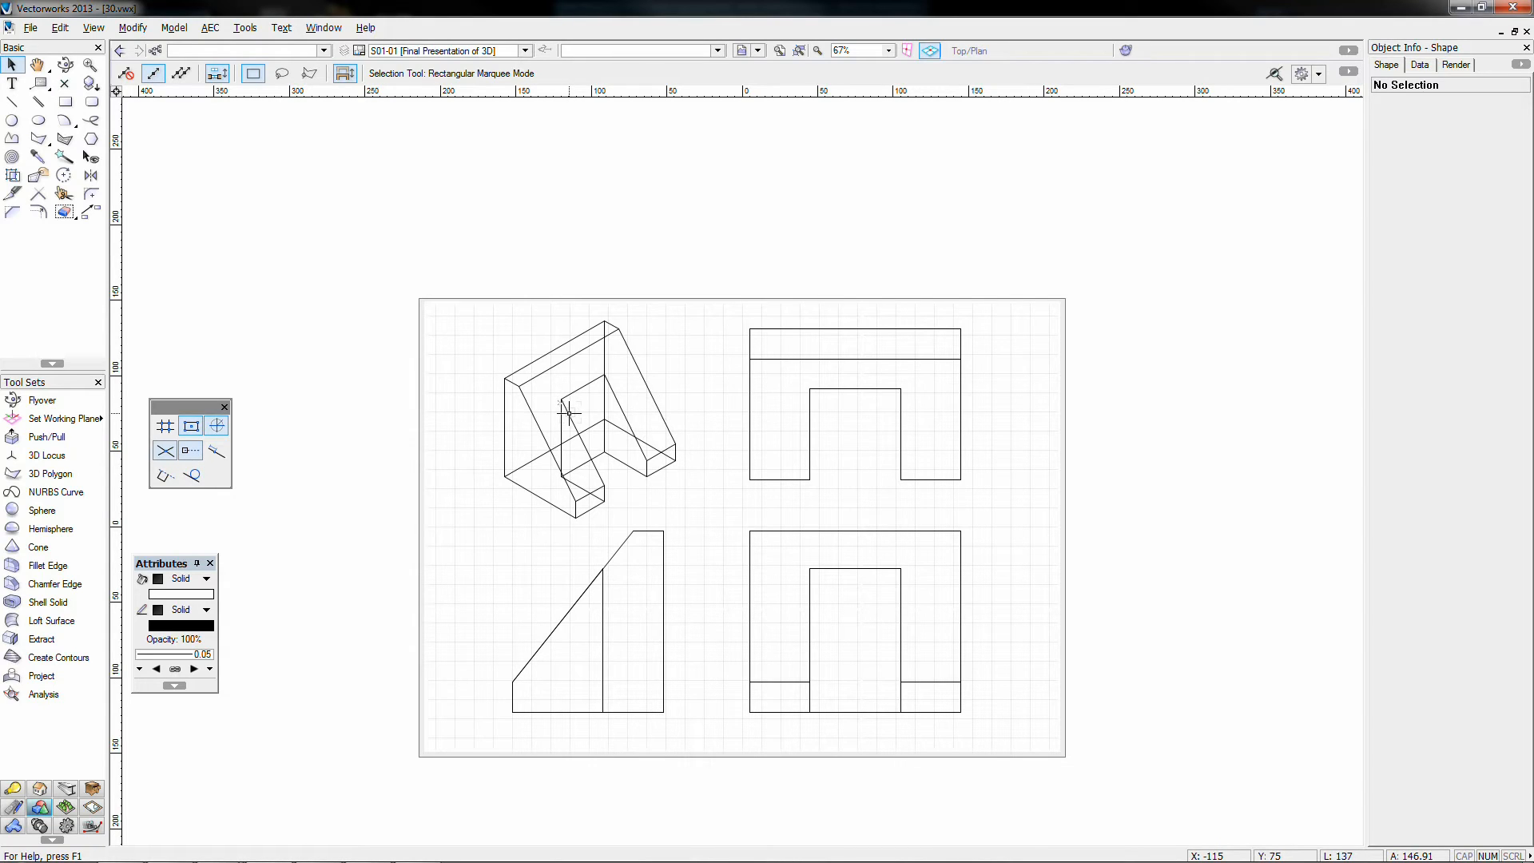
Step: Open the 3d-06 Top viewport's annotations for editing
{"action": "left_click", "coordinate": [768, 359]}
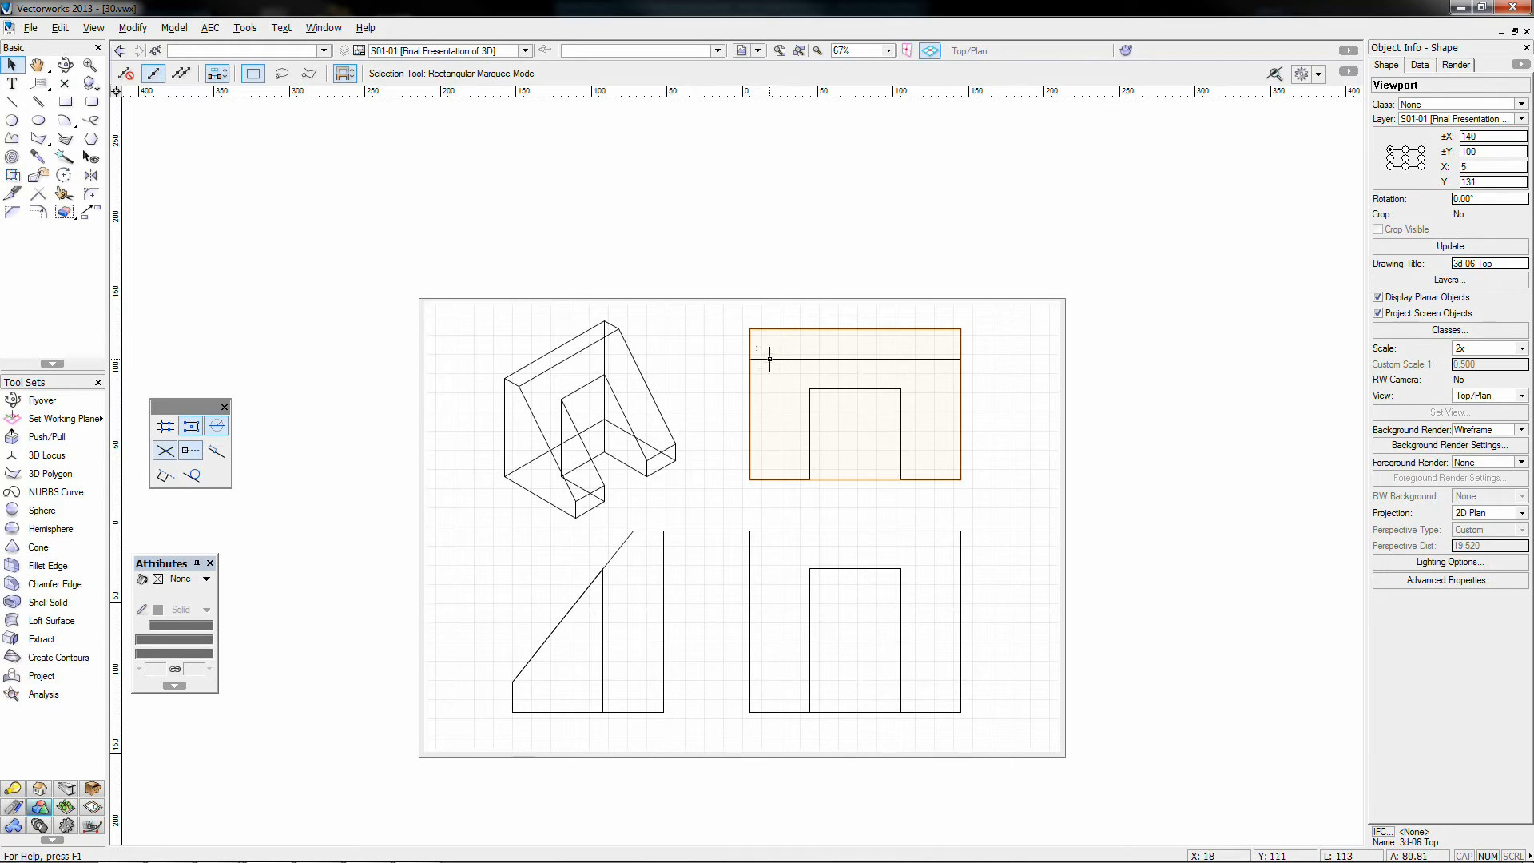
{"action": "double_click", "coordinate": [769, 359]}
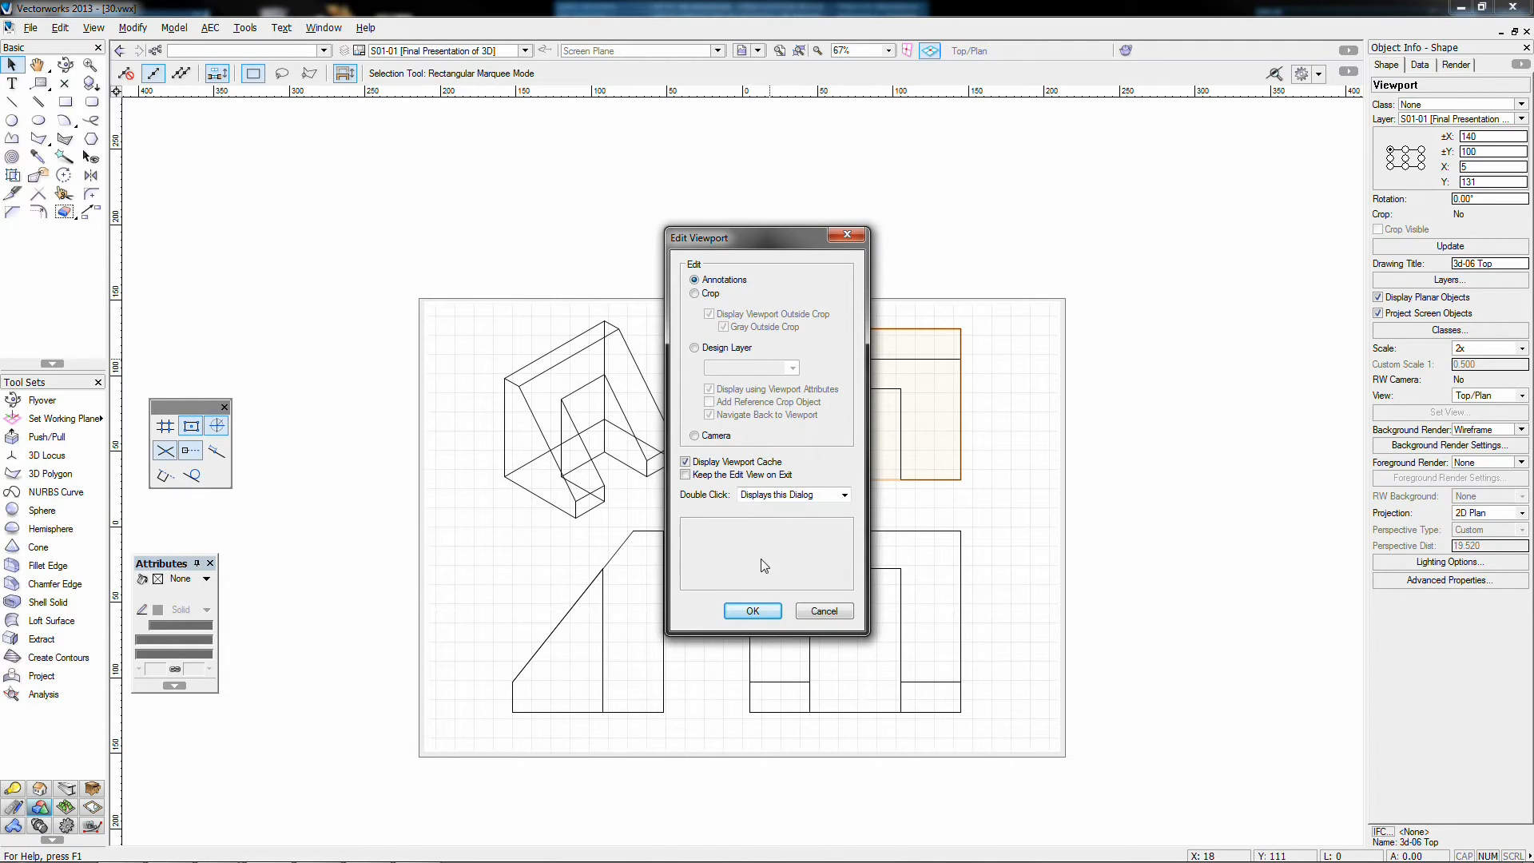
{"action": "left_click", "coordinate": [751, 610]}
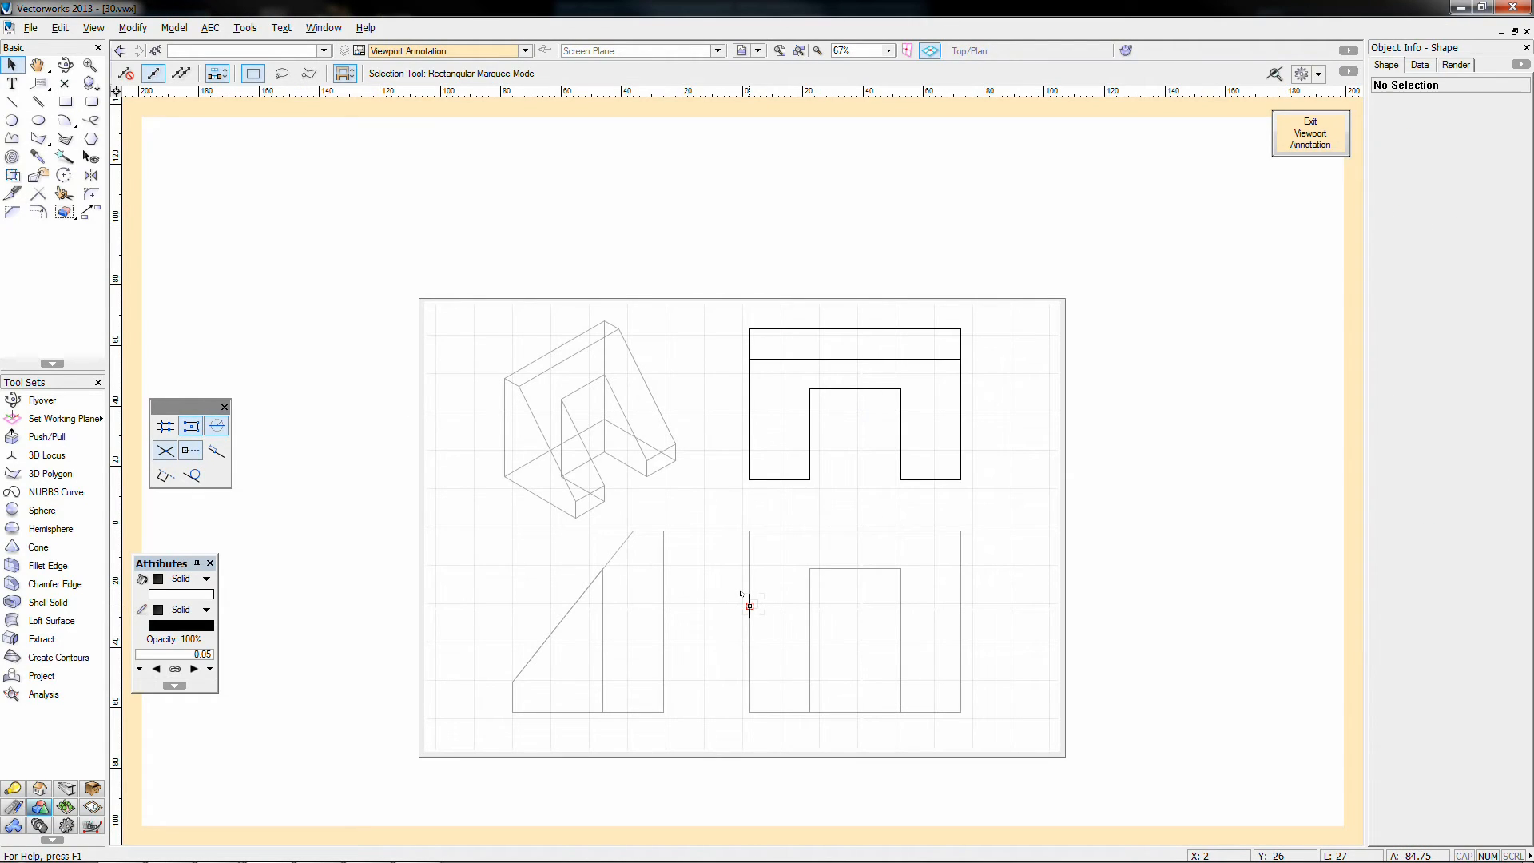
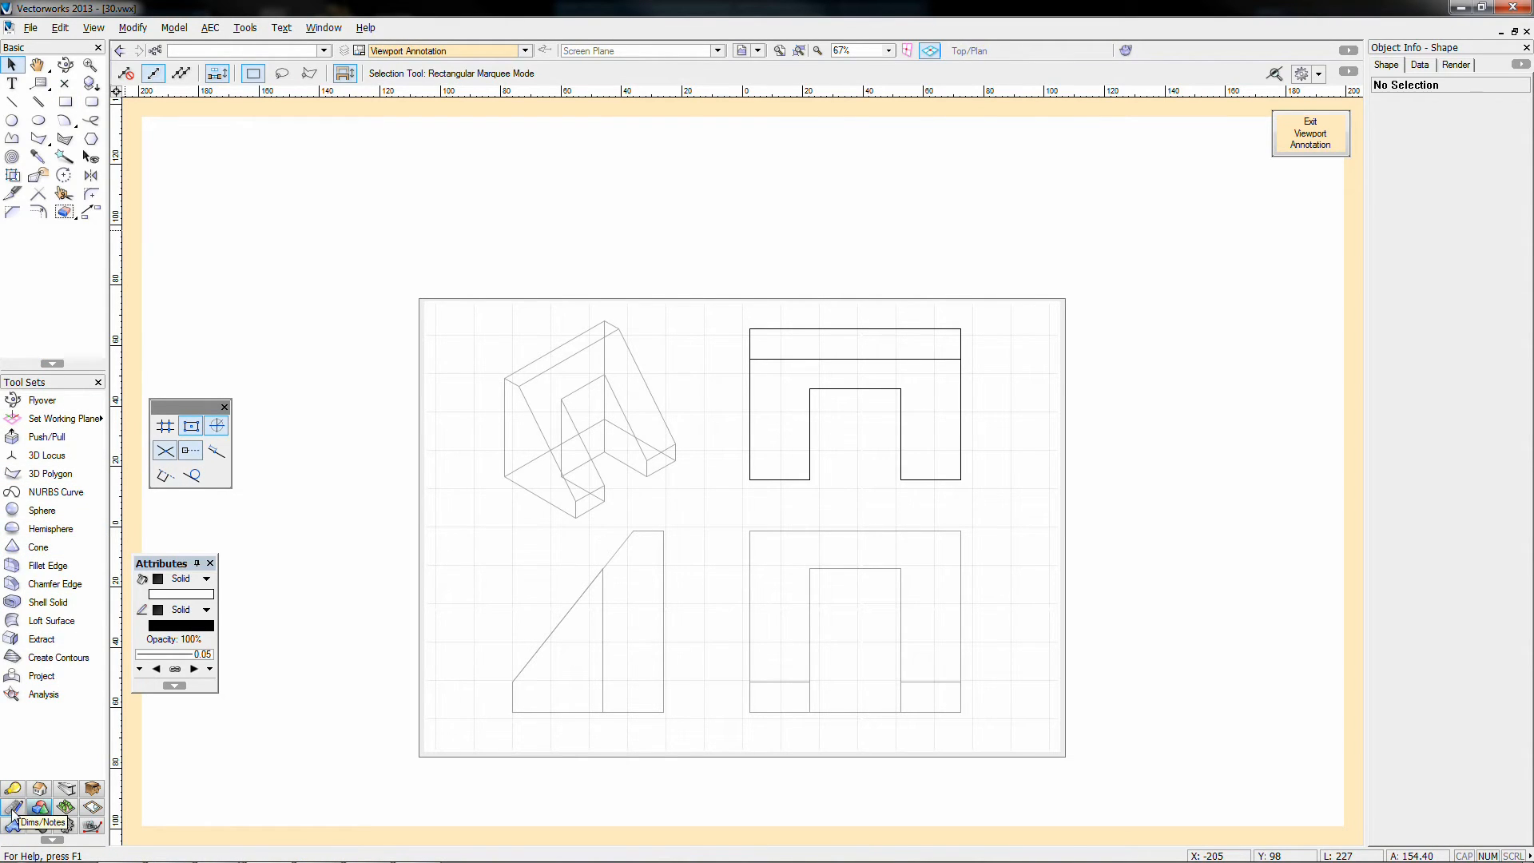
Step: Show the Dims/Notes tools, widen that palette, move Attributes and Snapping beside it, and choose Constrained Linear Dimension
{"action": "left_click", "coordinate": [12, 811]}
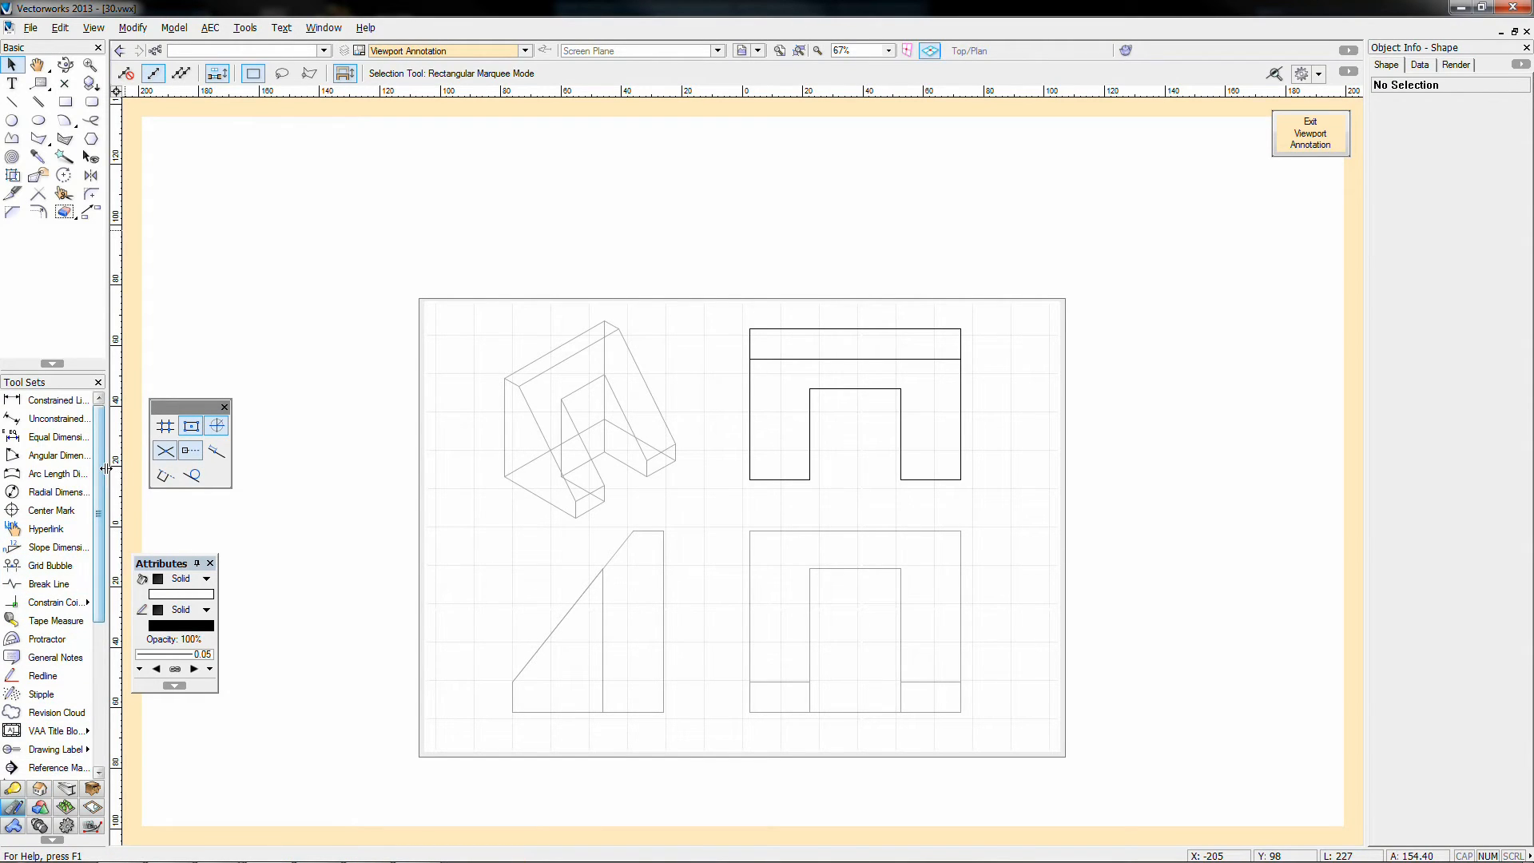
{"action": "left_click_drag", "start_coordinate": [105, 468], "coordinate": [182, 468]}
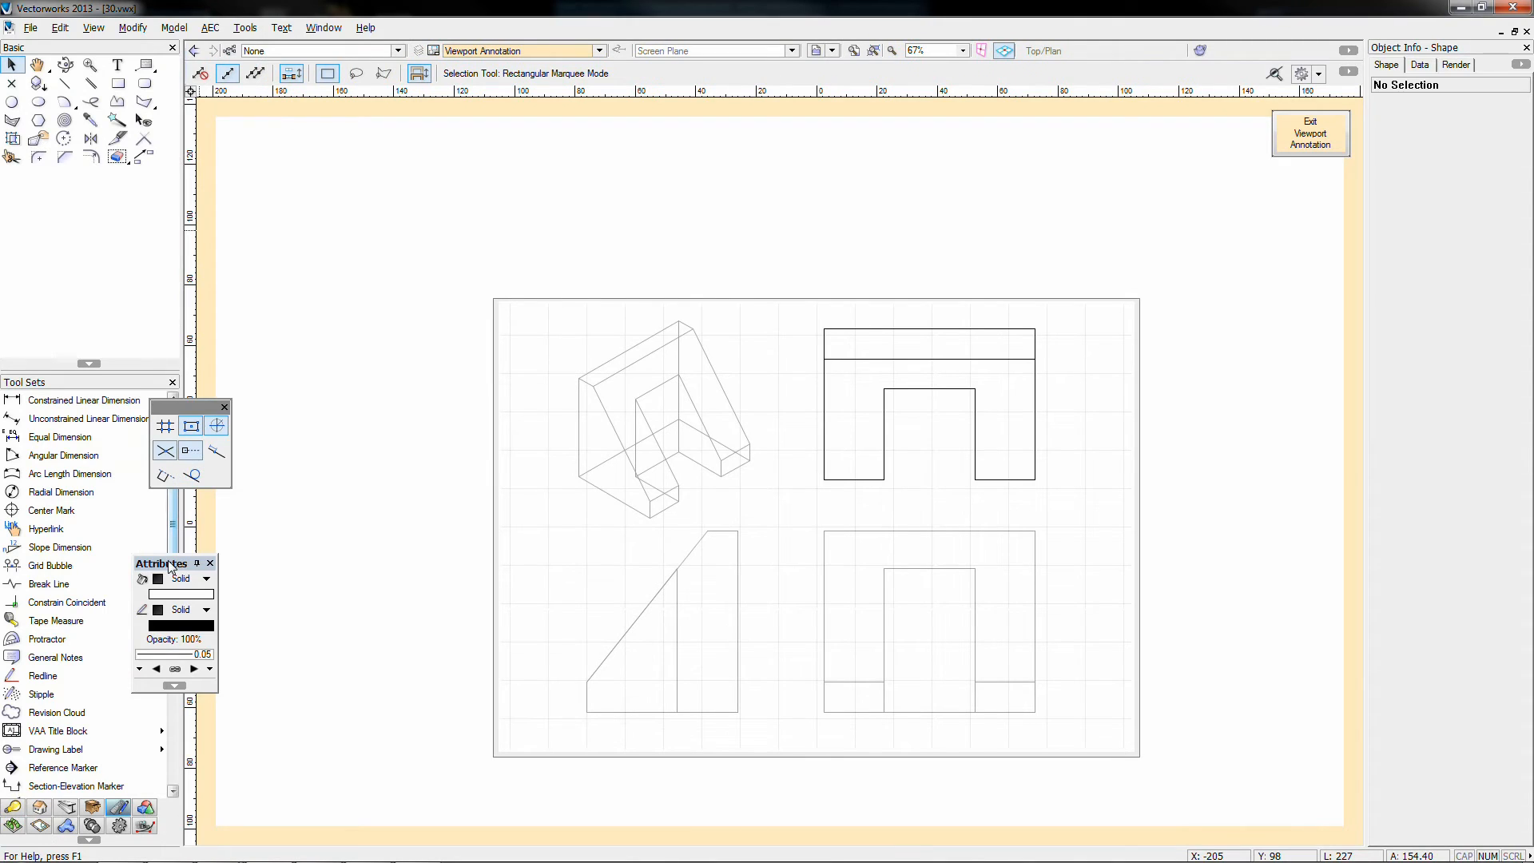
{"action": "left_click_drag", "start_coordinate": [171, 567], "coordinate": [272, 552]}
{"action": "left_click_drag", "start_coordinate": [202, 411], "coordinate": [318, 375]}
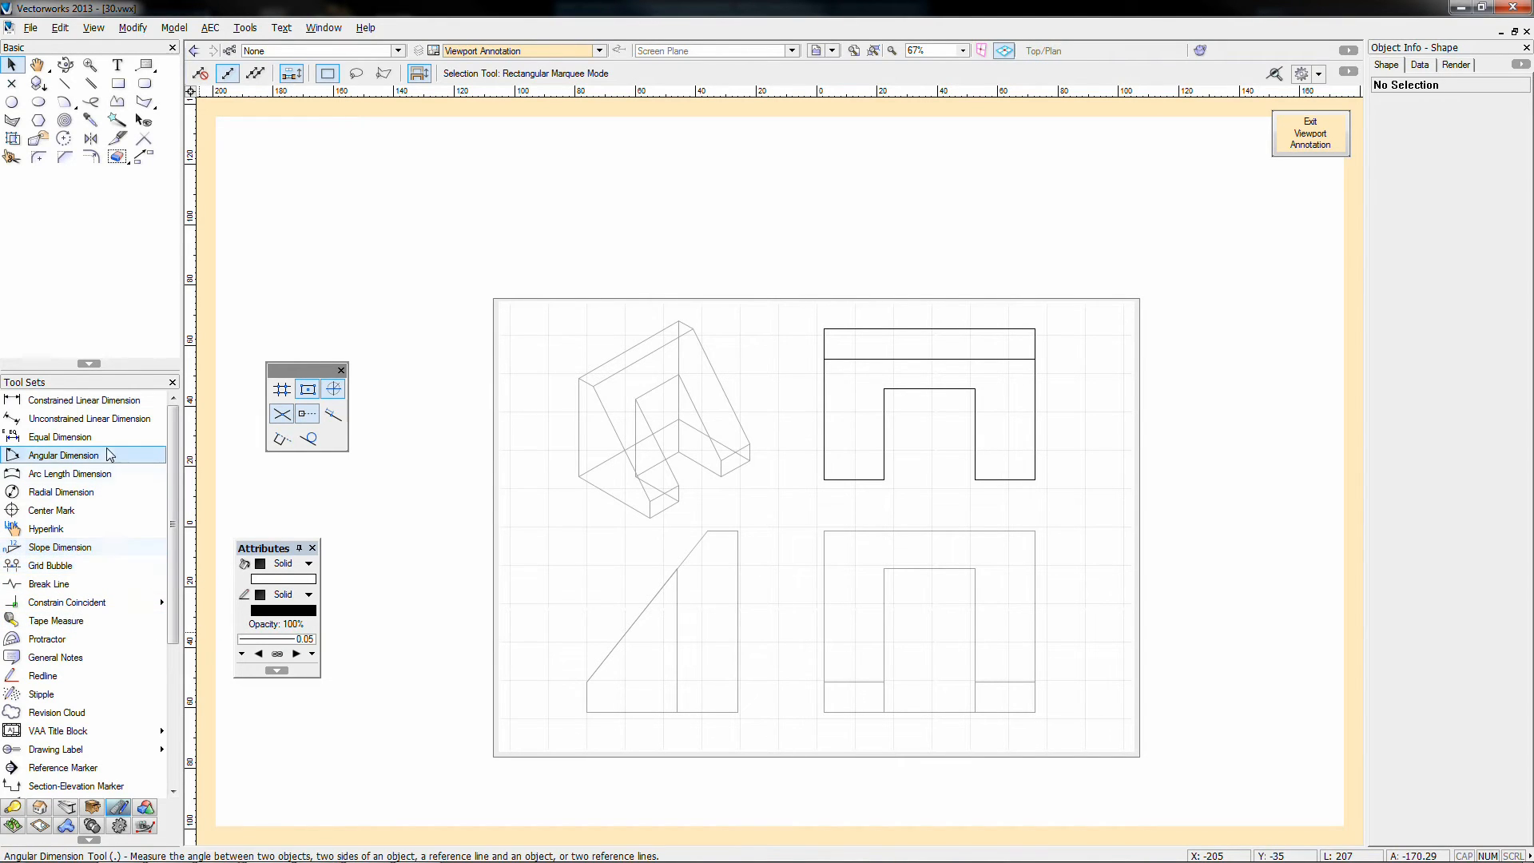
{"action": "left_click", "coordinate": [53, 403]}
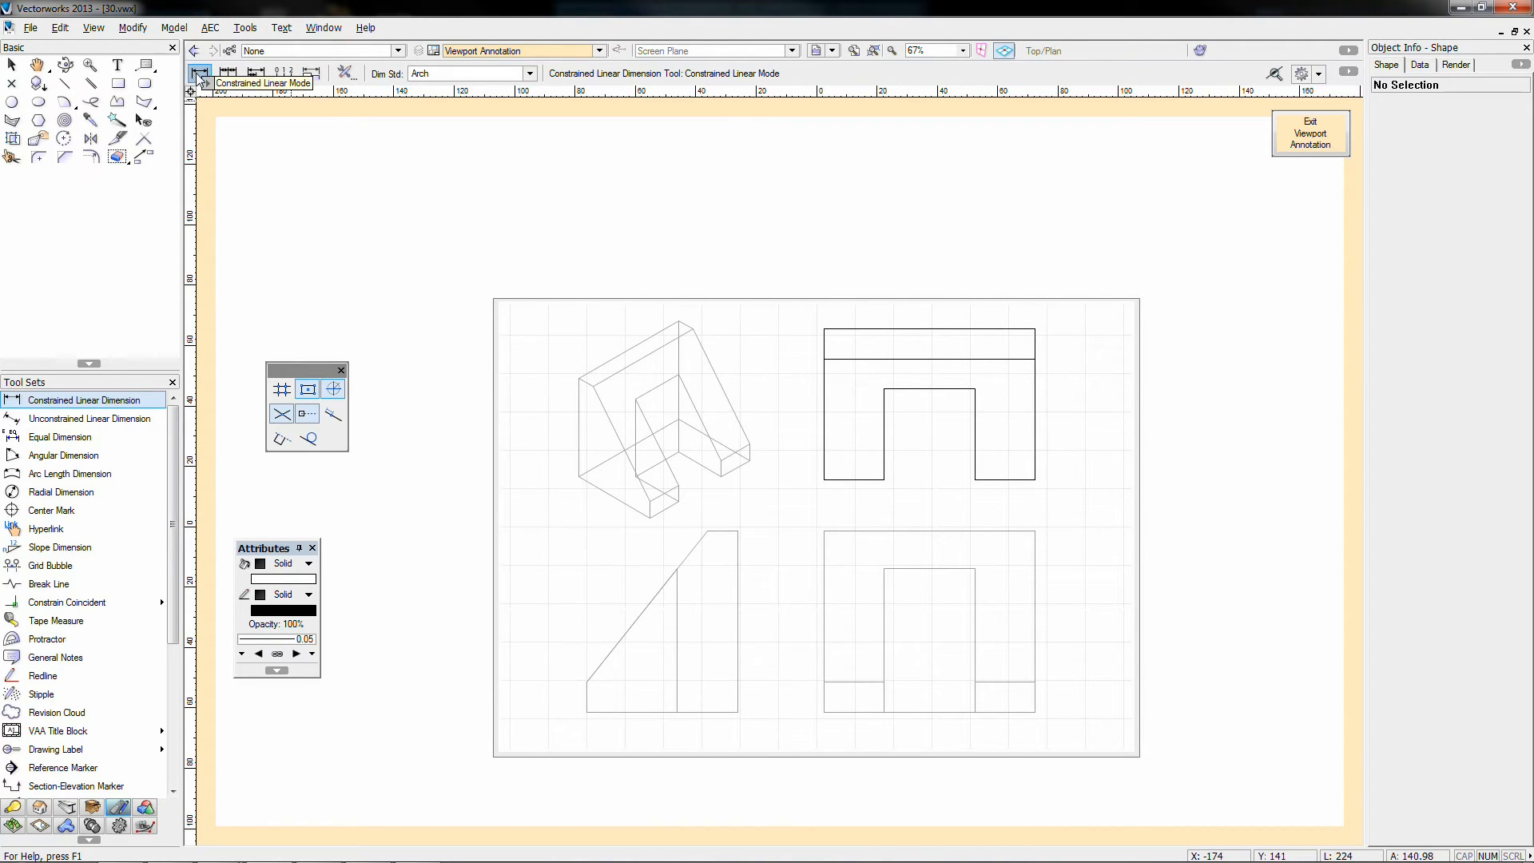
Step: Dimension the top view's 70 width above it and 50 depth at its left, then exit annotation editing
{"action": "left_click", "coordinate": [824, 328]}
{"action": "left_click", "coordinate": [1035, 328]}
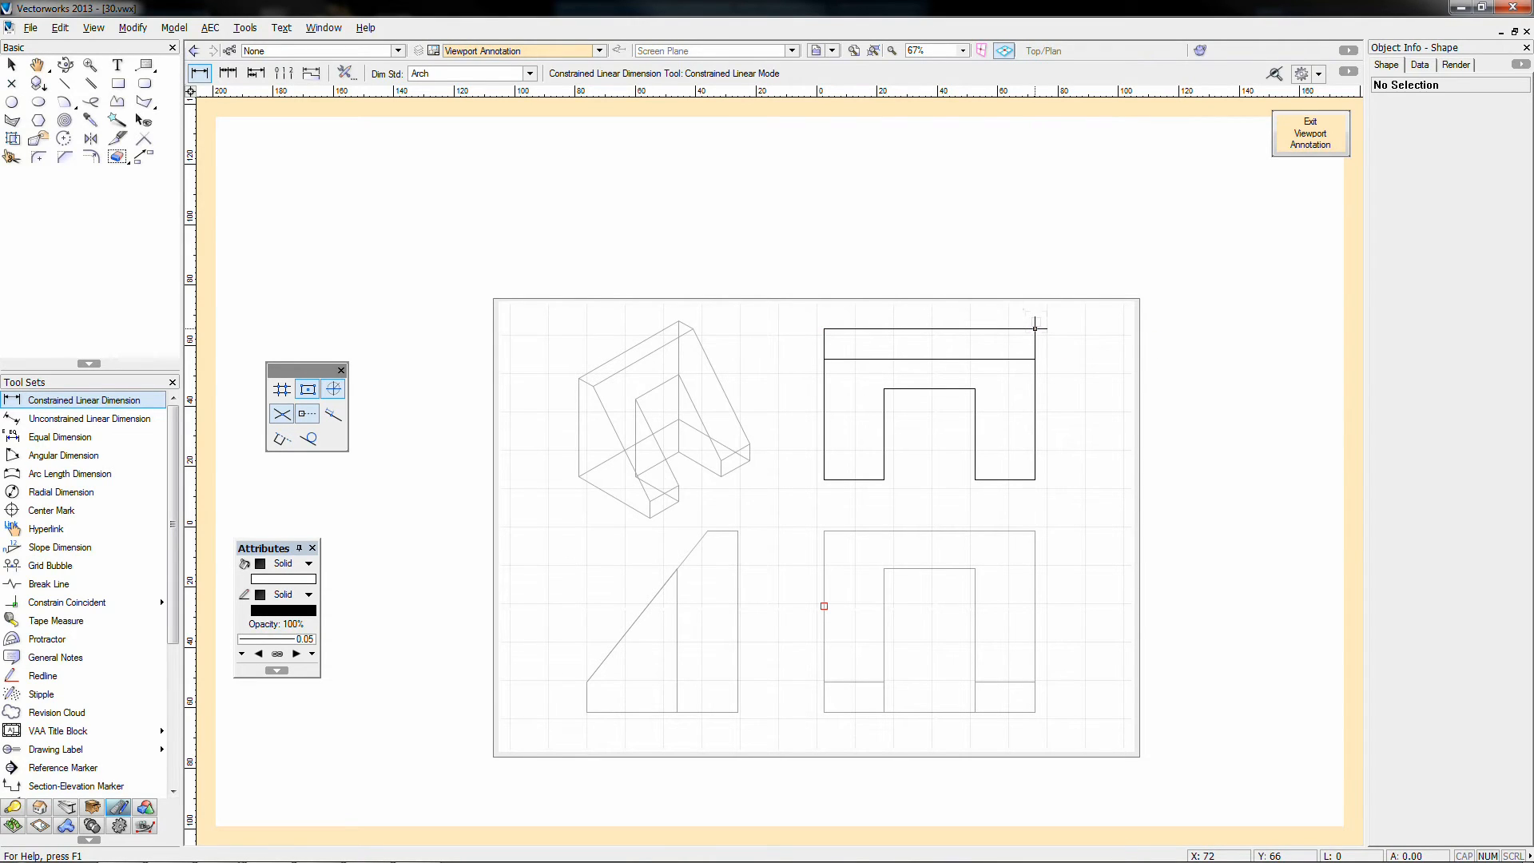
{"action": "left_click", "coordinate": [1036, 316]}
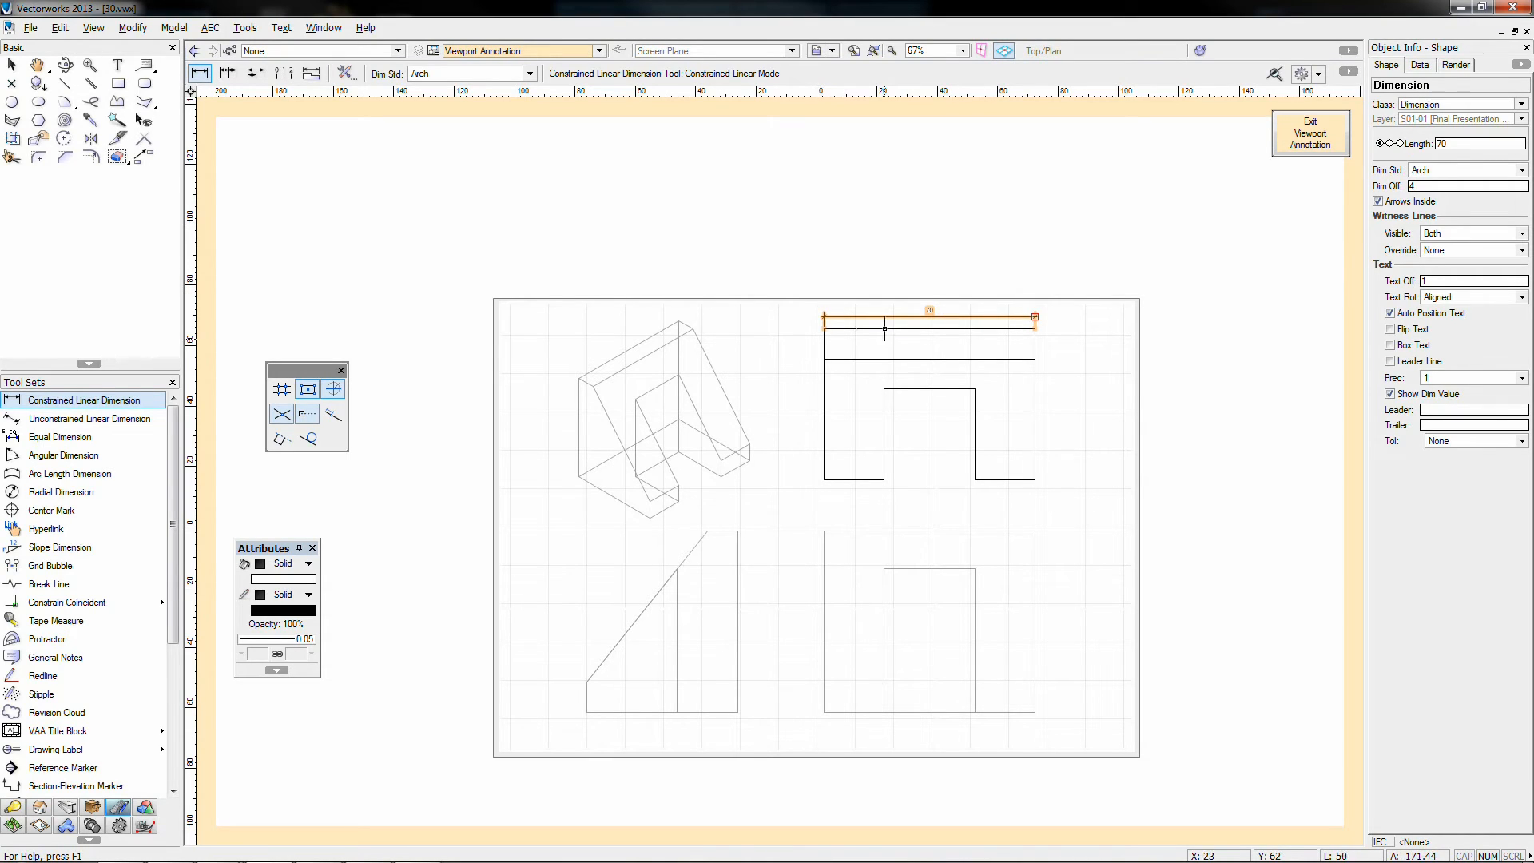
{"action": "left_click", "coordinate": [824, 328]}
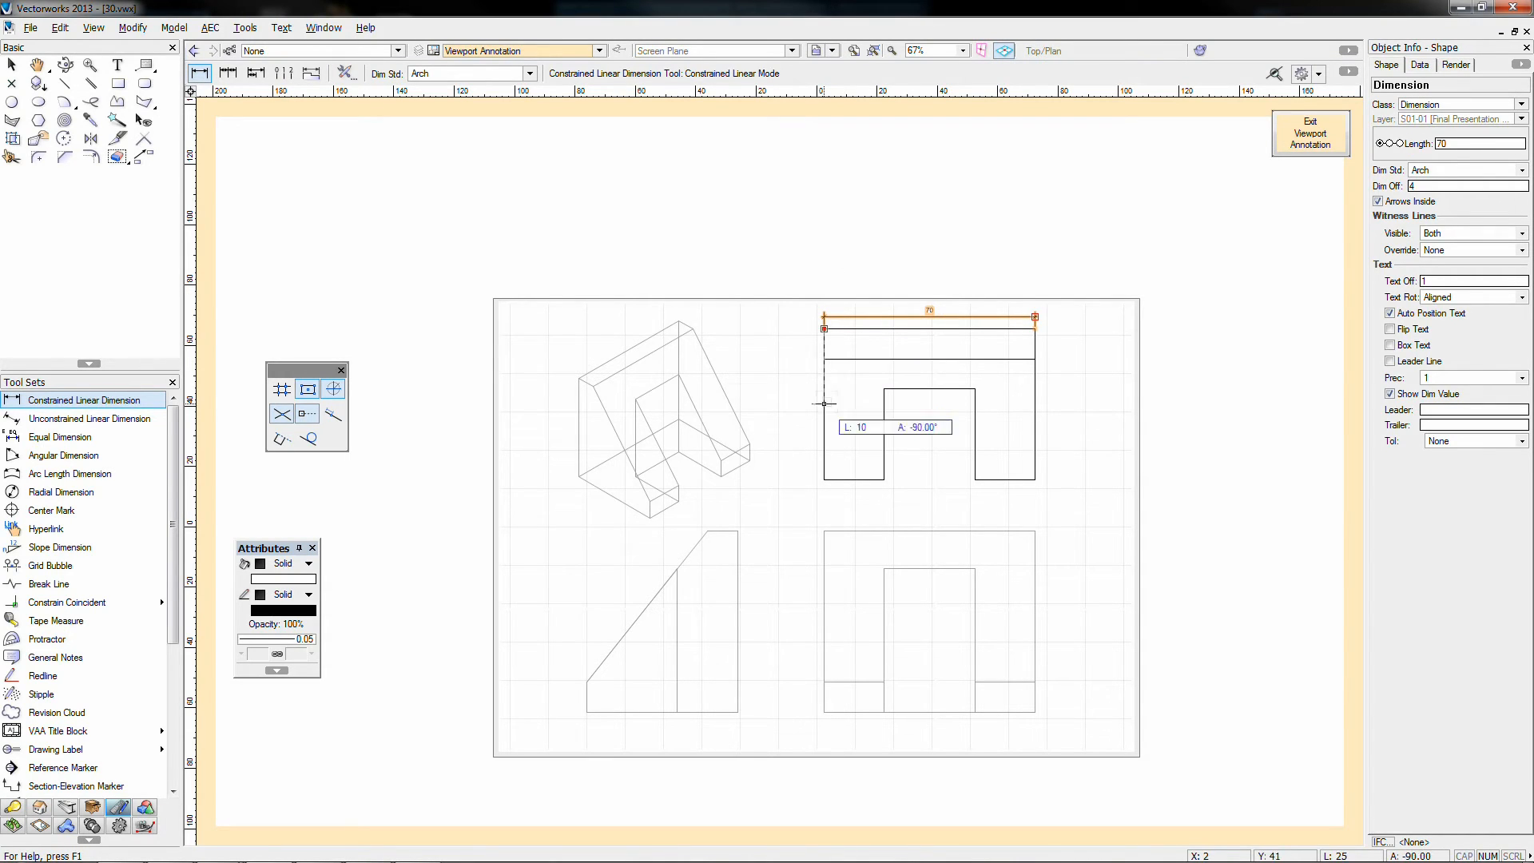
{"action": "left_click", "coordinate": [824, 480]}
{"action": "left_click", "coordinate": [812, 475]}
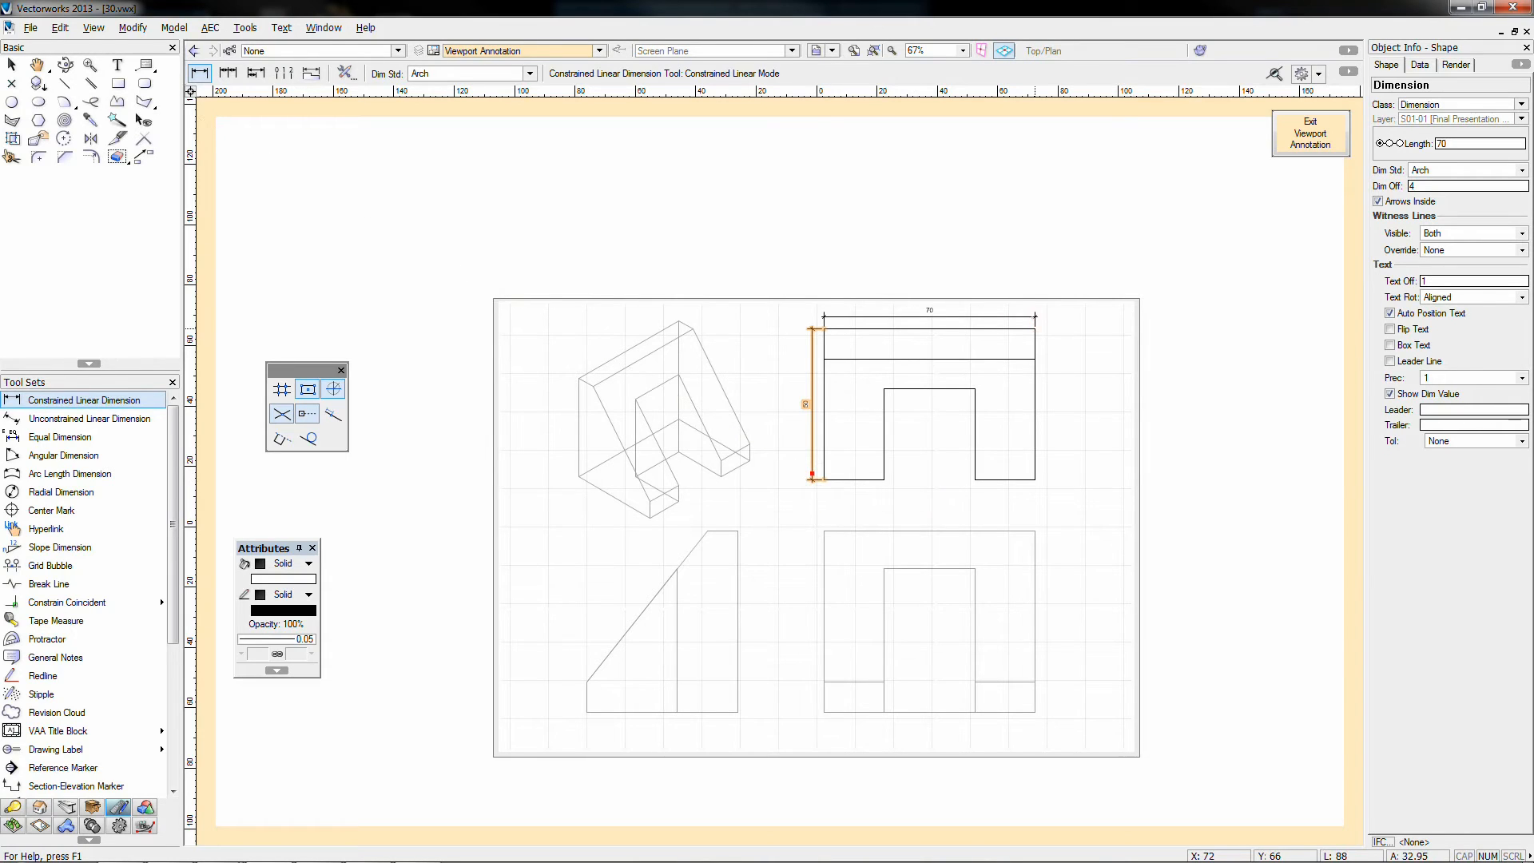
{"action": "scroll", "coordinate": [1030, 291], "scroll_direction": "up", "scroll_amount": 2}
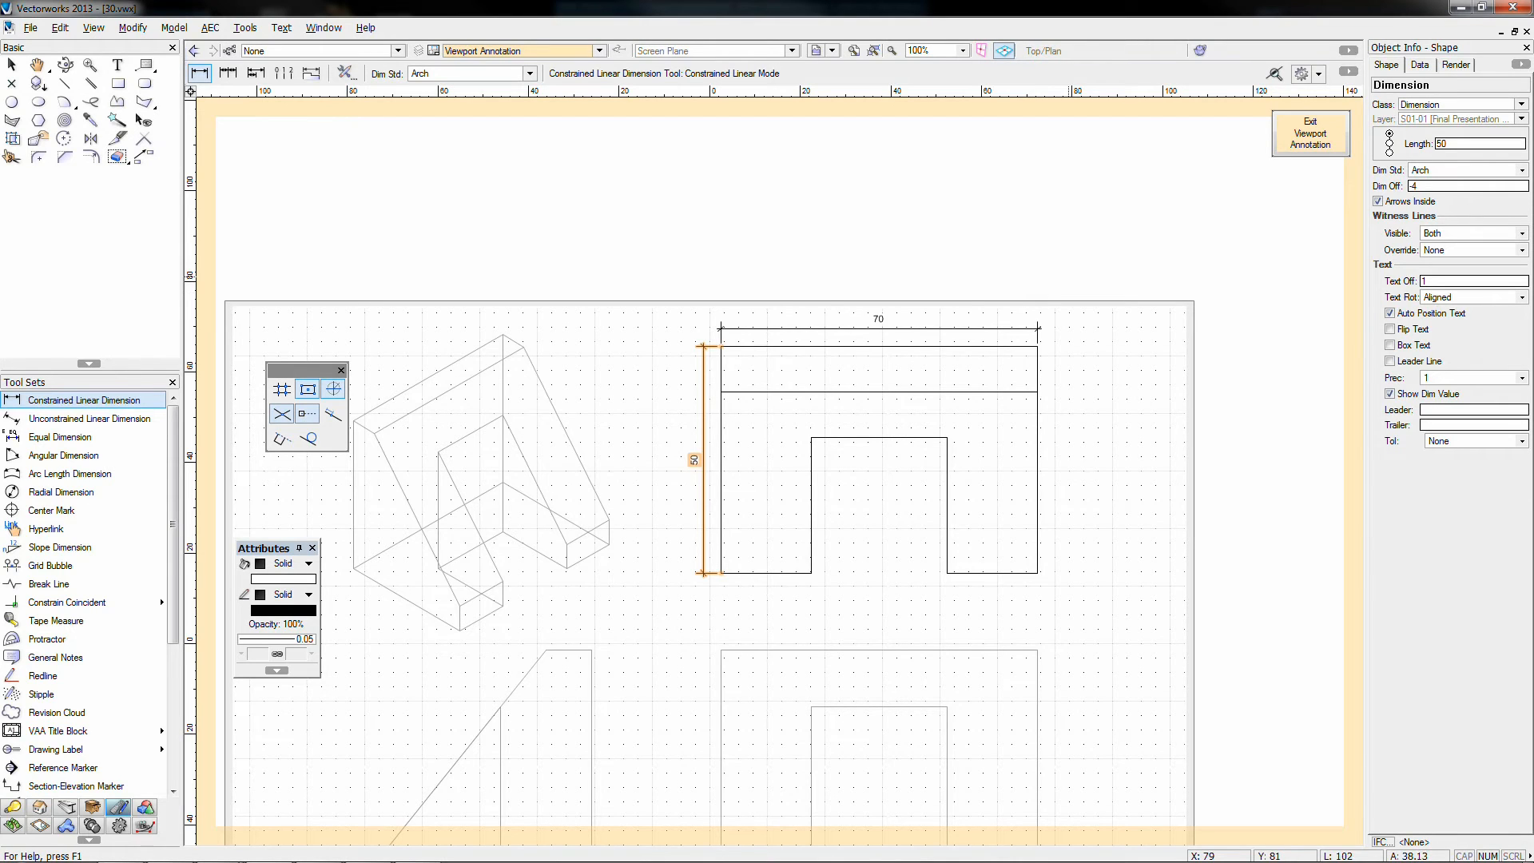
{"action": "left_click", "coordinate": [1310, 132]}
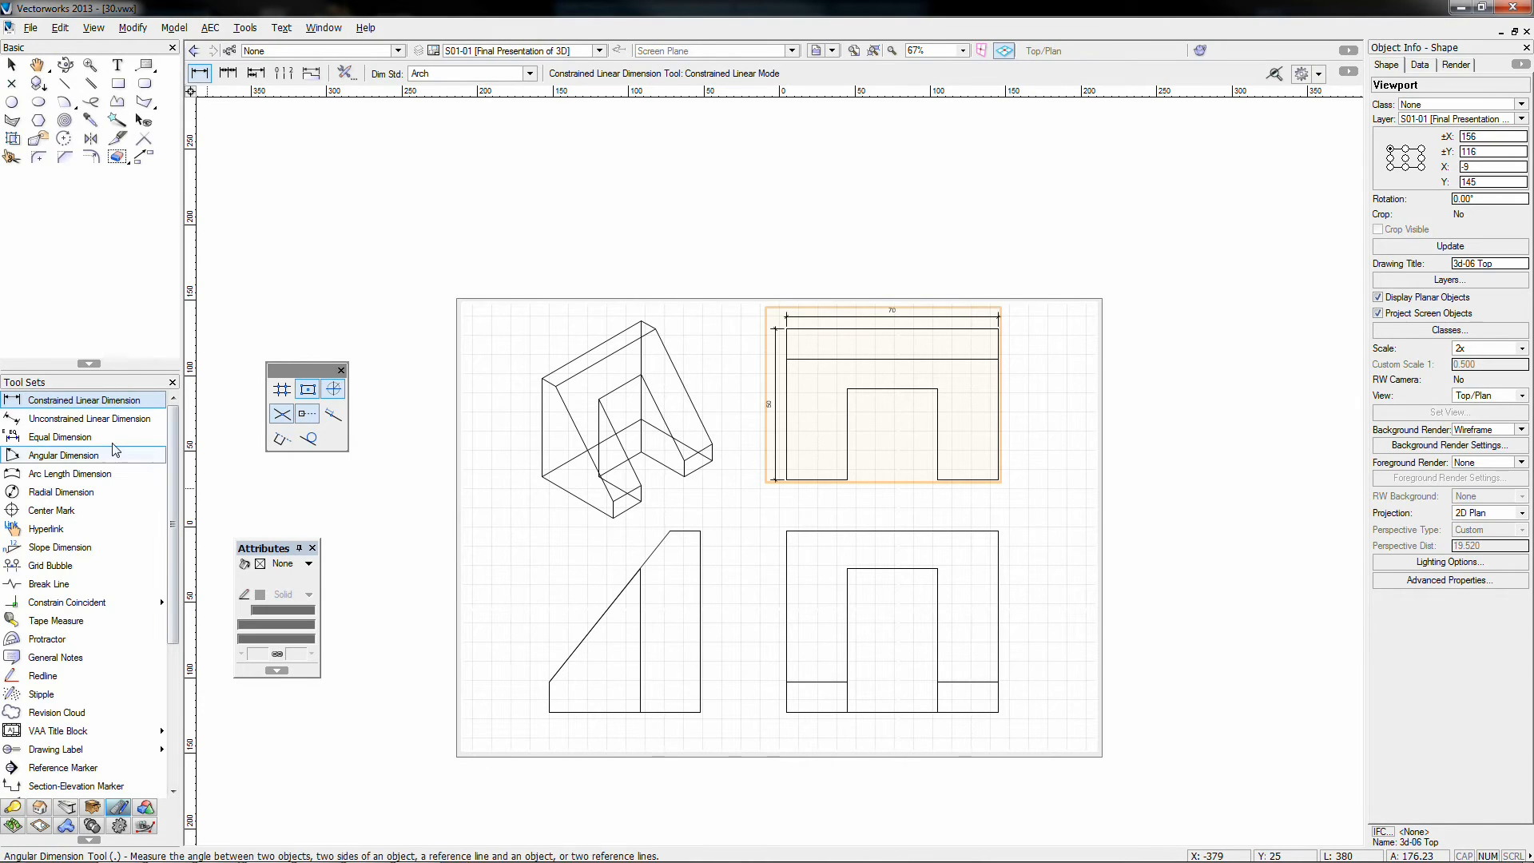
{"action": "scroll", "coordinate": [926, 317], "scroll_direction": "up", "scroll_amount": 2}
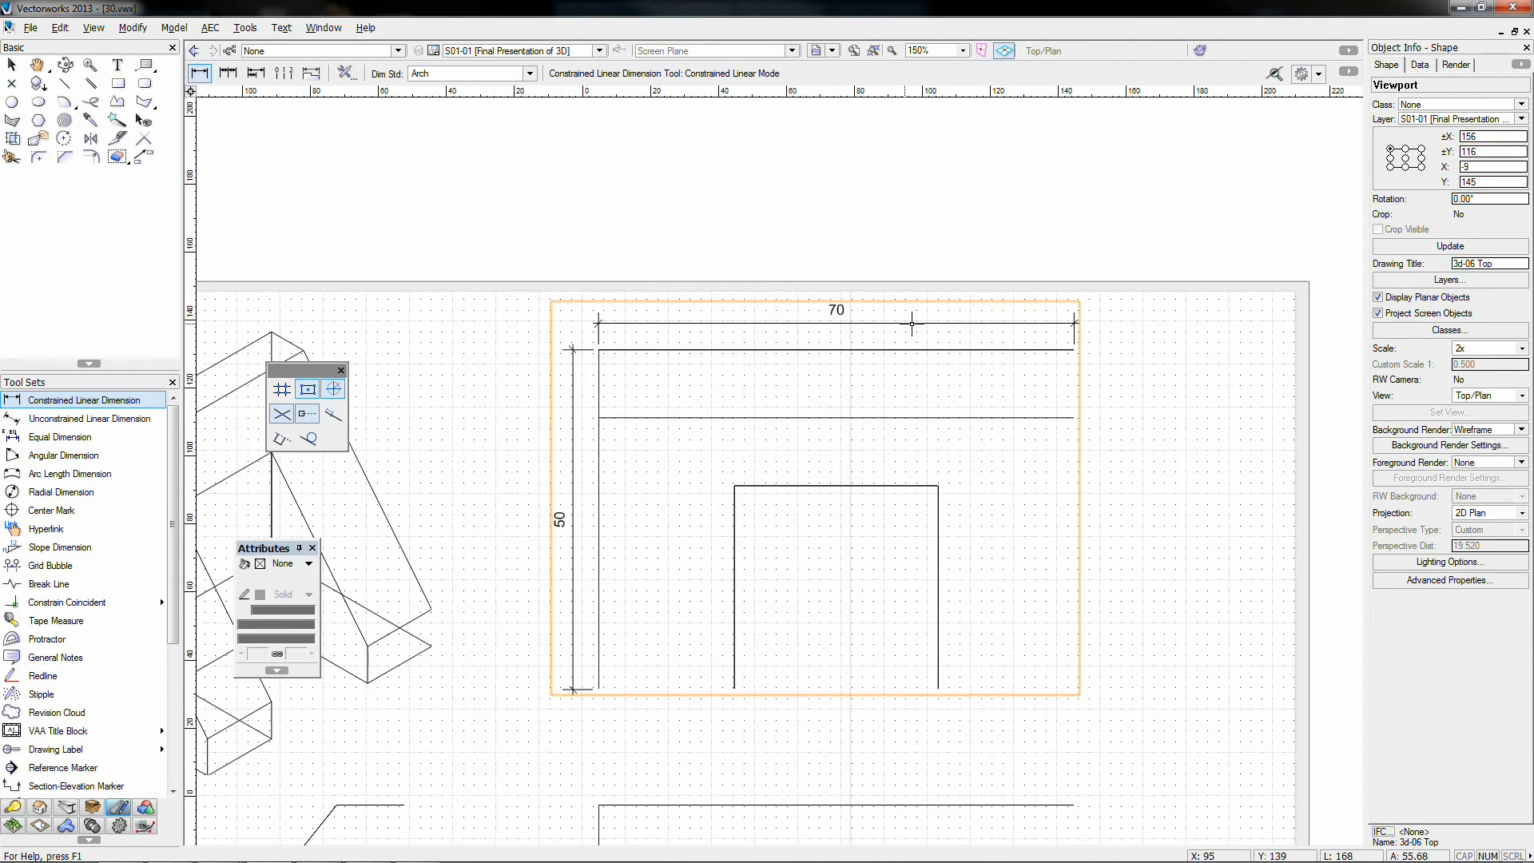
{"action": "left_click", "coordinate": [597, 689]}
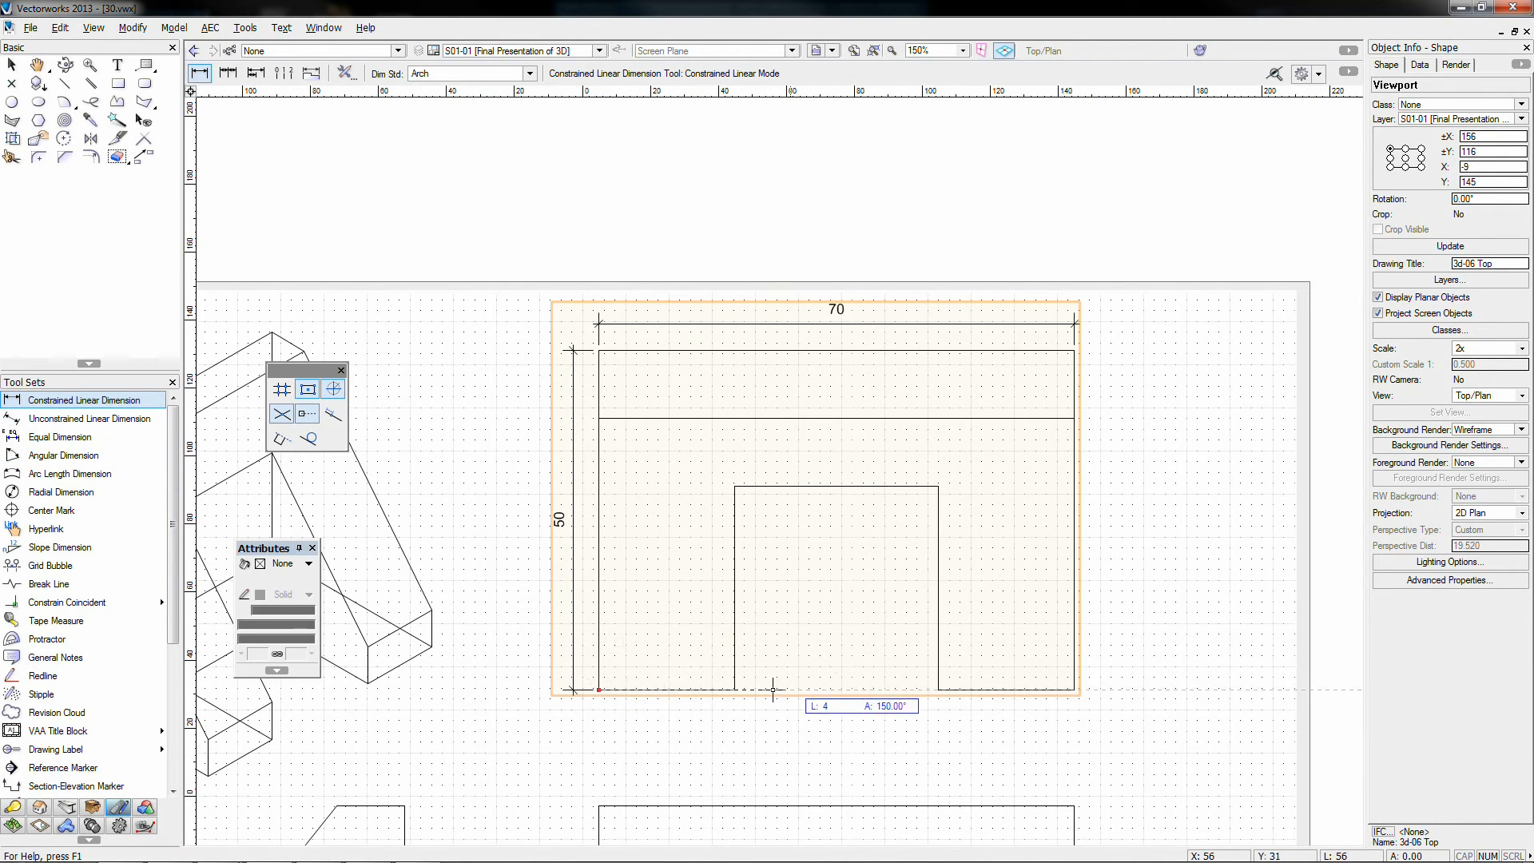
{"action": "left_click", "coordinate": [1074, 688]}
{"action": "left_click", "coordinate": [1075, 655]}
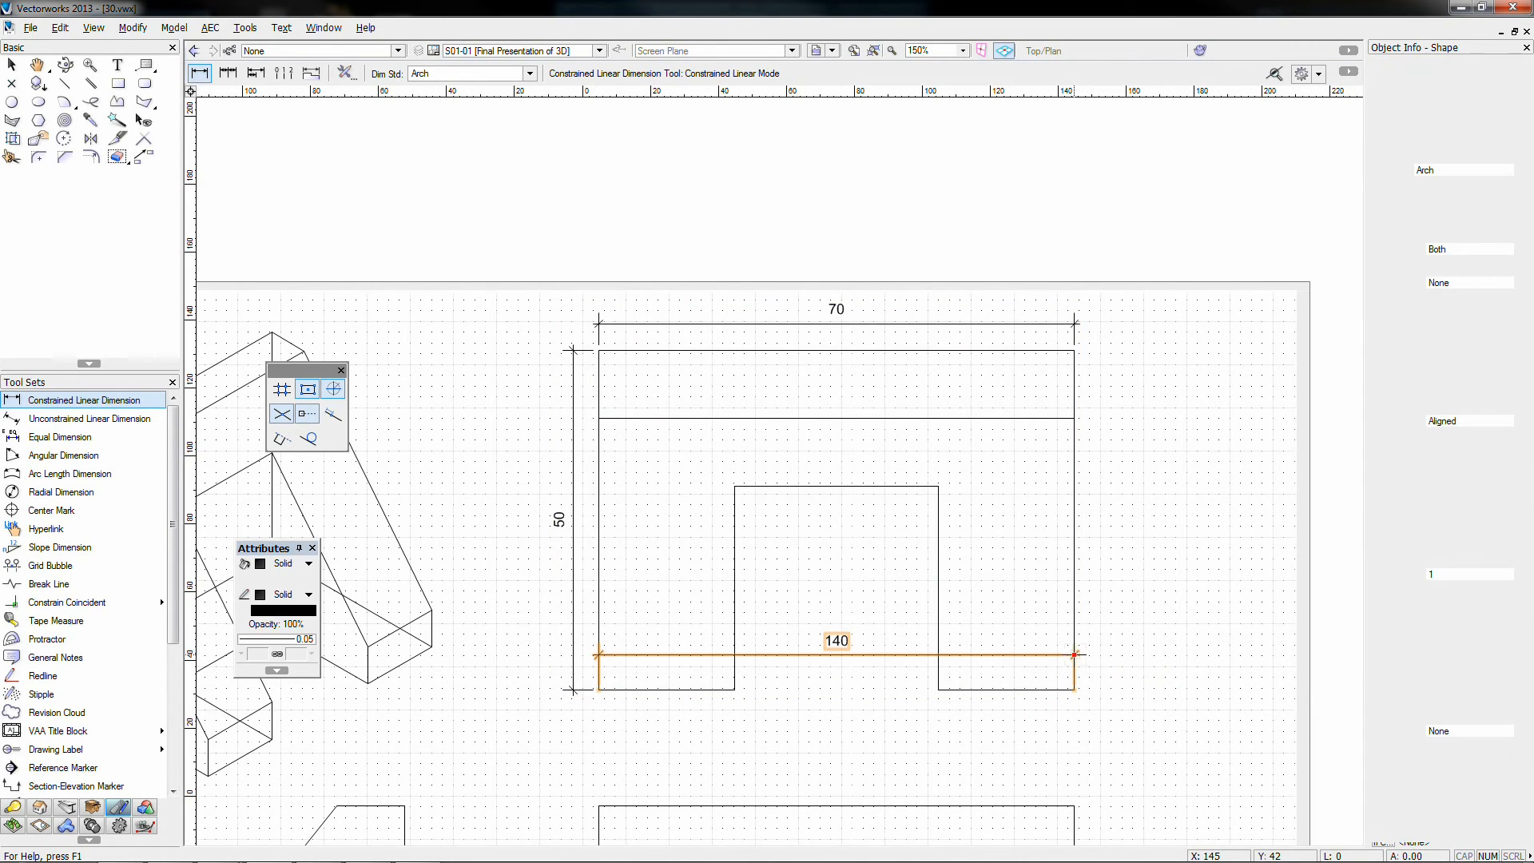
{"action": "left_click", "coordinate": [11, 64]}
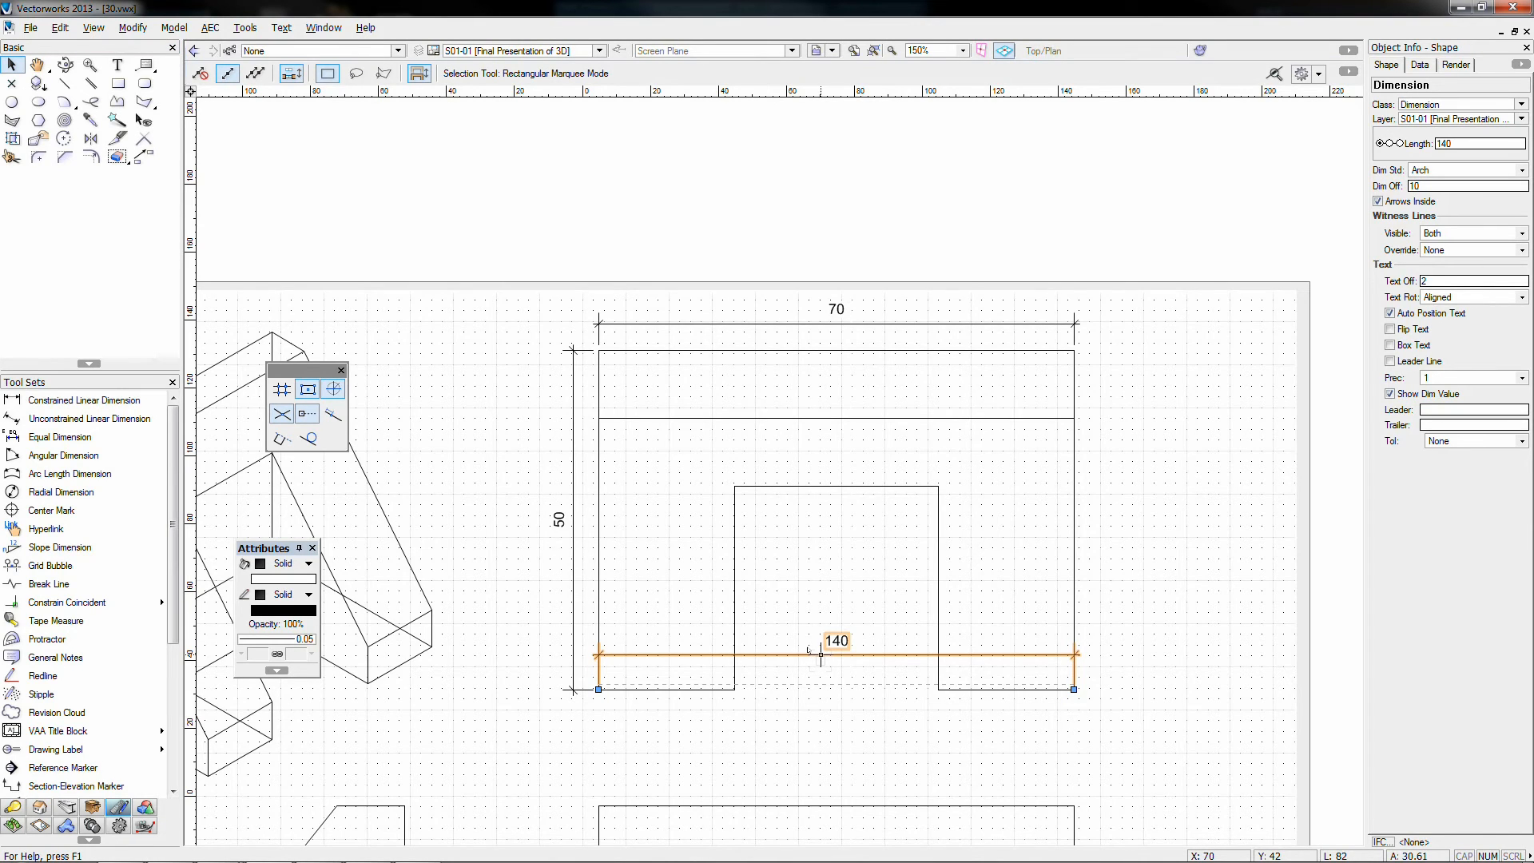
{"action": "scroll", "coordinate": [809, 651], "scroll_direction": "down", "scroll_amount": 2}
{"action": "left_click", "coordinate": [763, 524]}
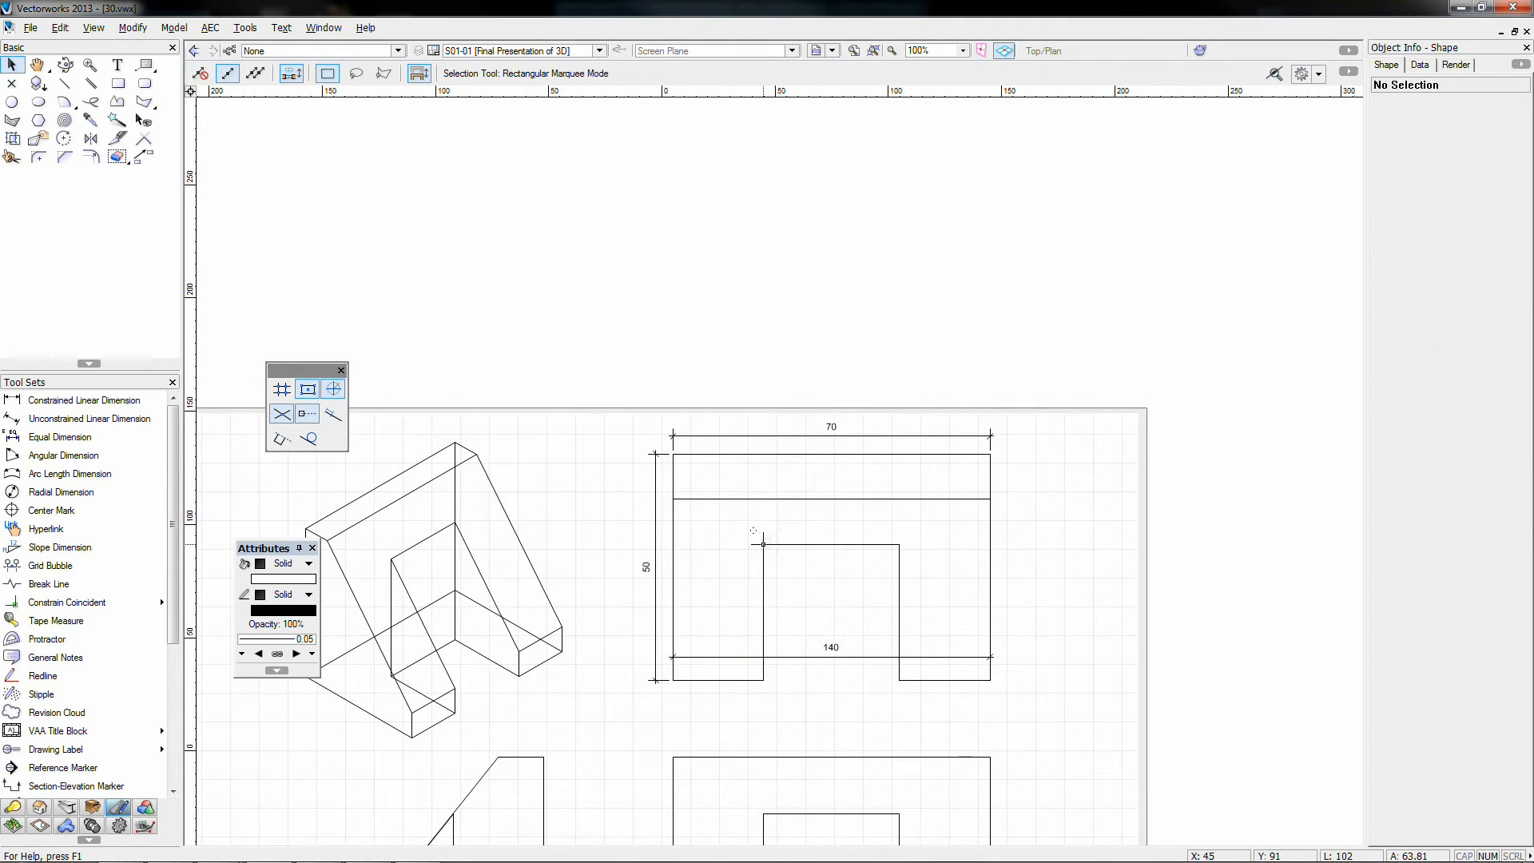
{"action": "left_click", "coordinate": [757, 537]}
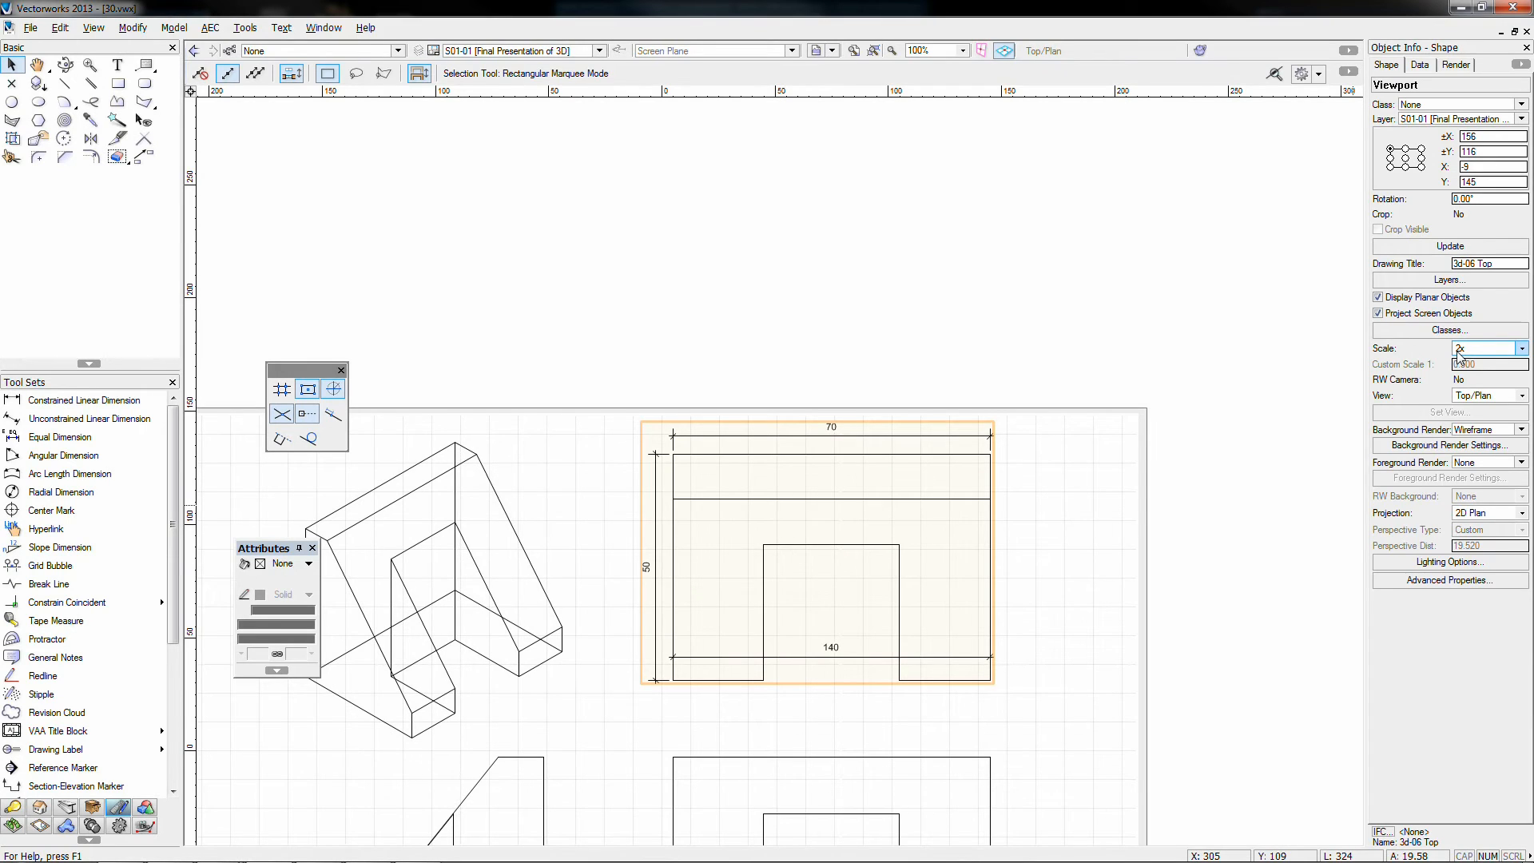
{"action": "left_click", "coordinate": [1082, 623]}
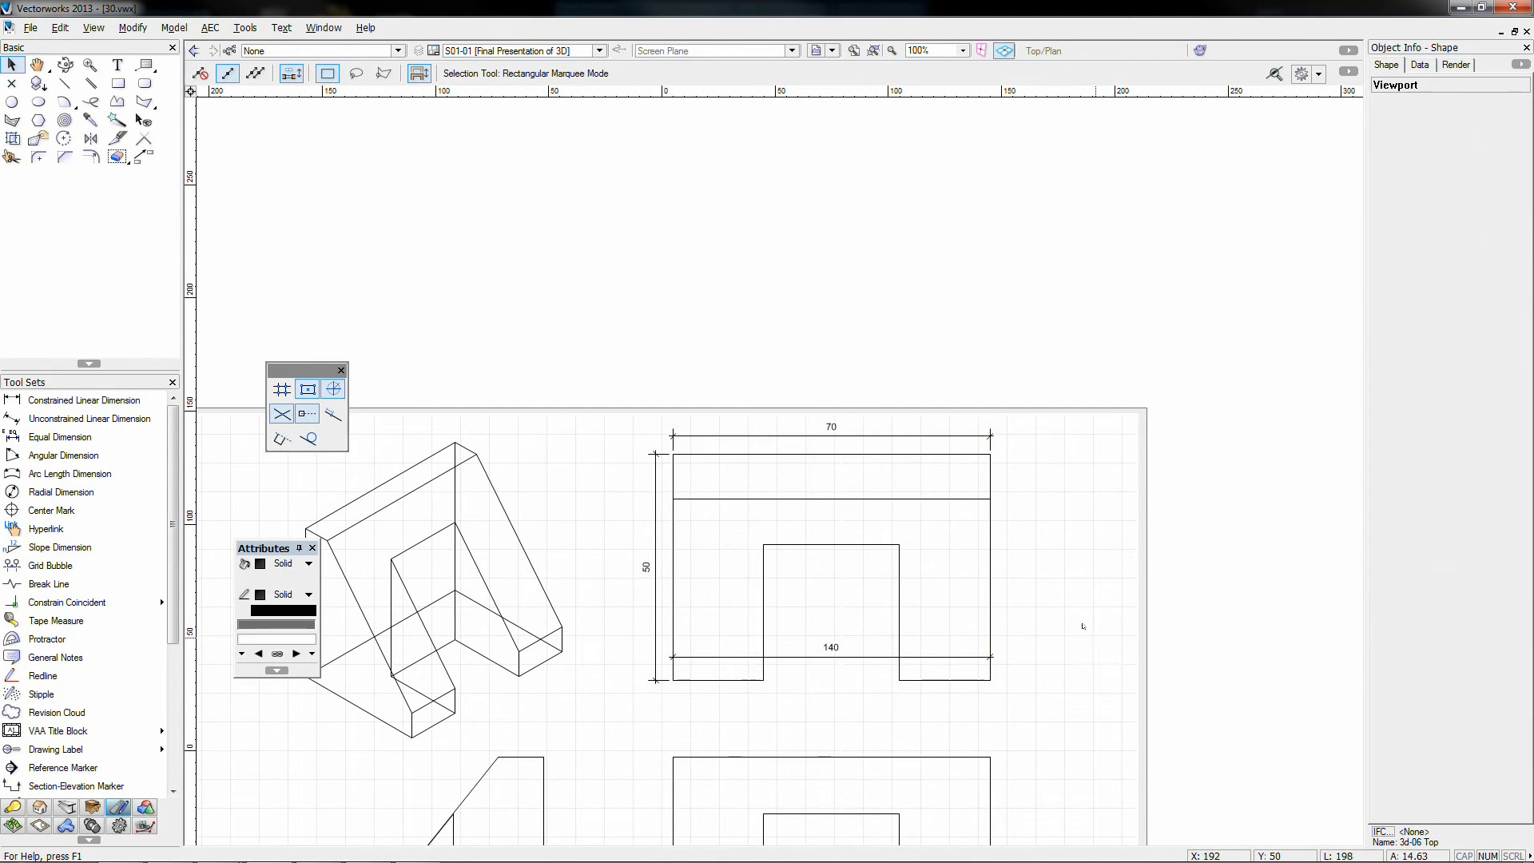
{"action": "left_click", "coordinate": [829, 645]}
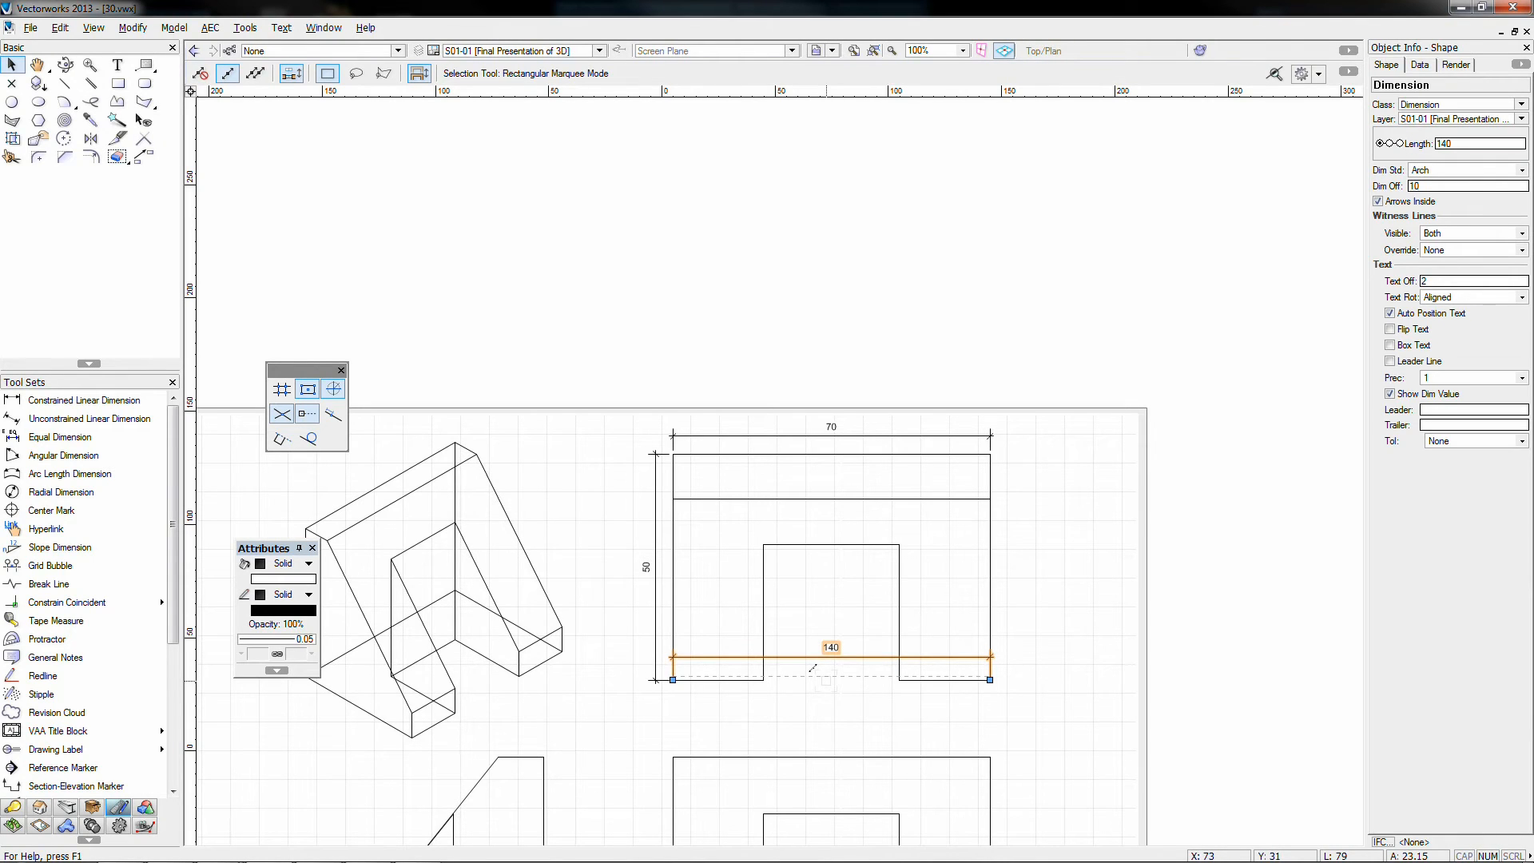
{"action": "scroll", "coordinate": [896, 671], "scroll_direction": "down", "scroll_amount": 2}
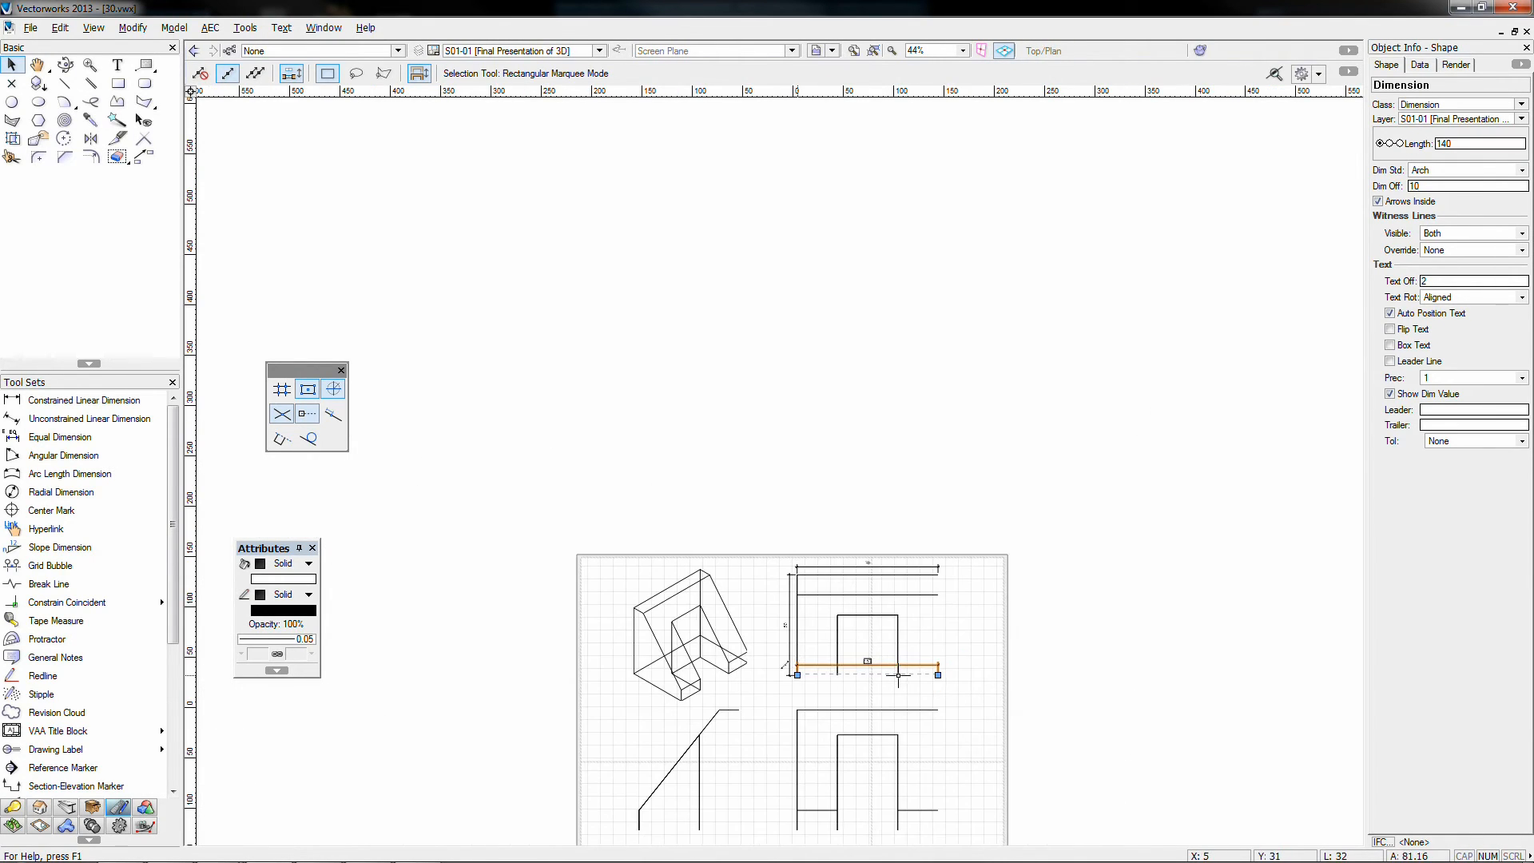
{"action": "scroll", "coordinate": [939, 663], "scroll_direction": "up", "scroll_amount": 3}
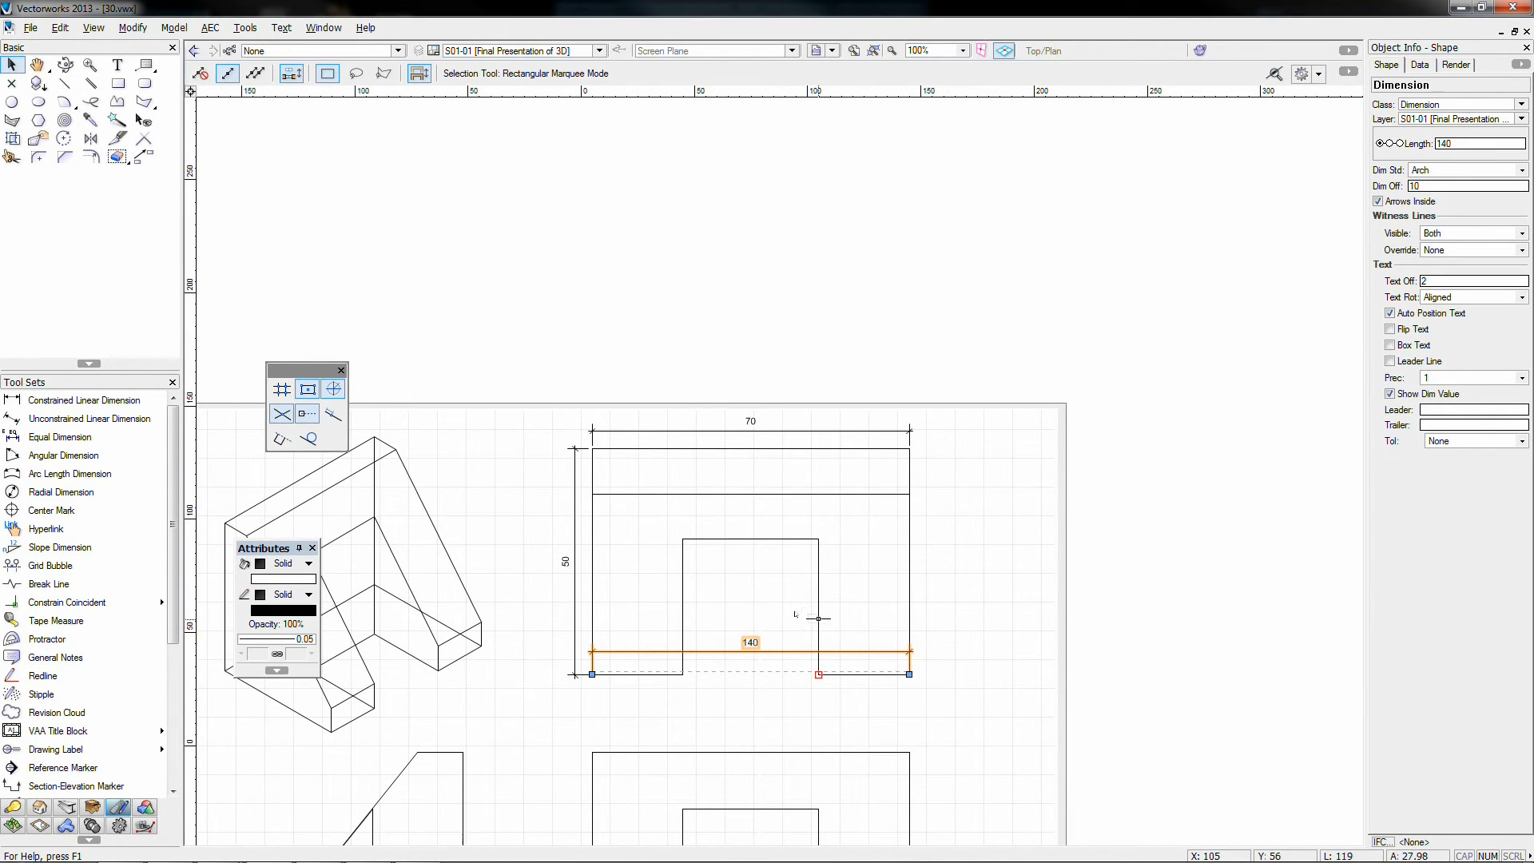
{"action": "key", "text": "Delete"}
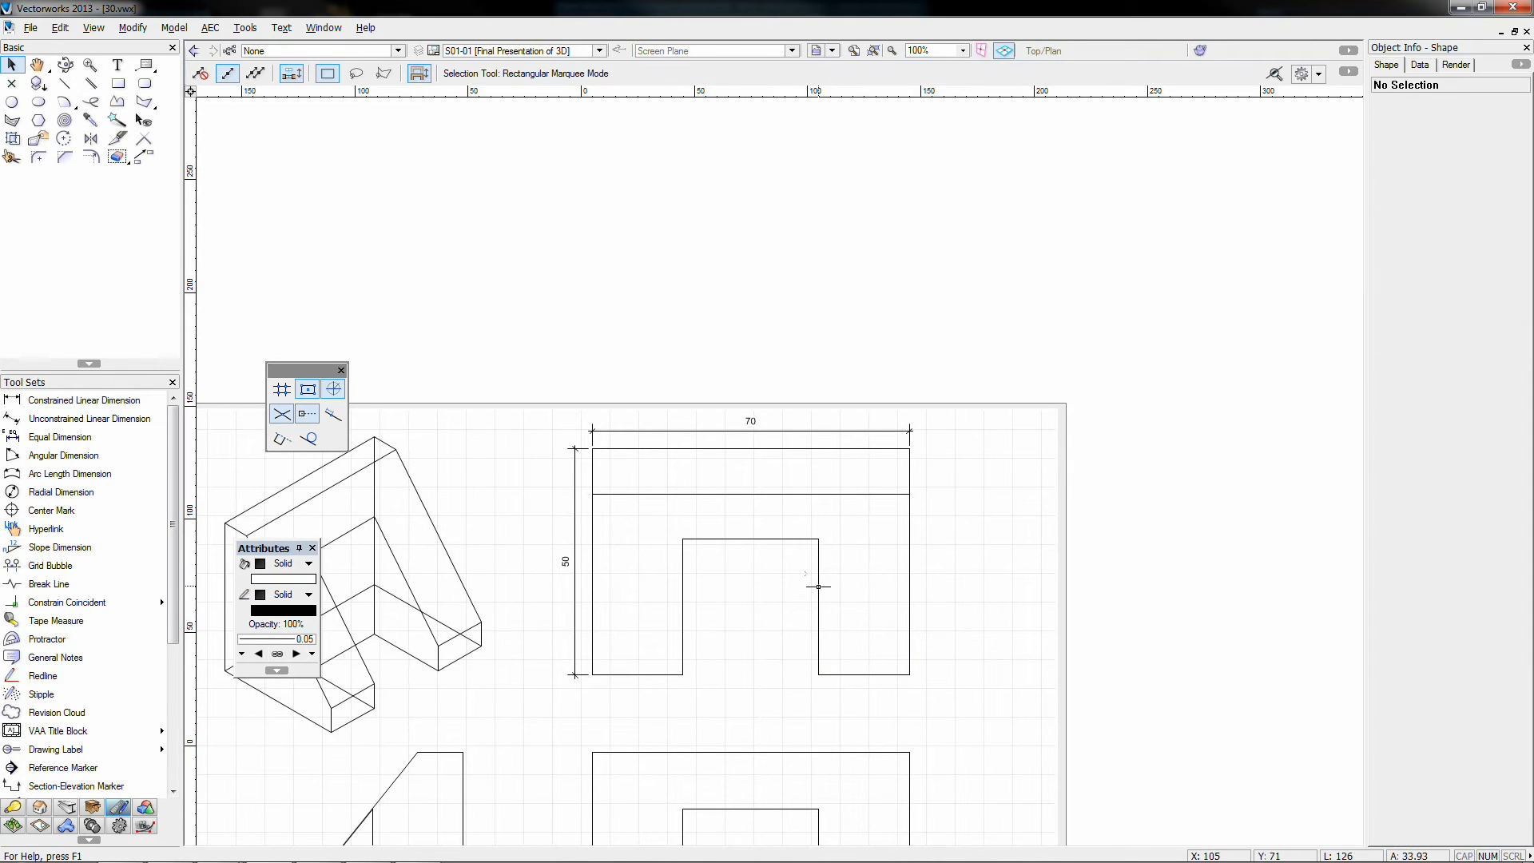
Step: Reopen the top-right viewport's annotations for editing and clear the selection
{"action": "double_click", "coordinate": [818, 540]}
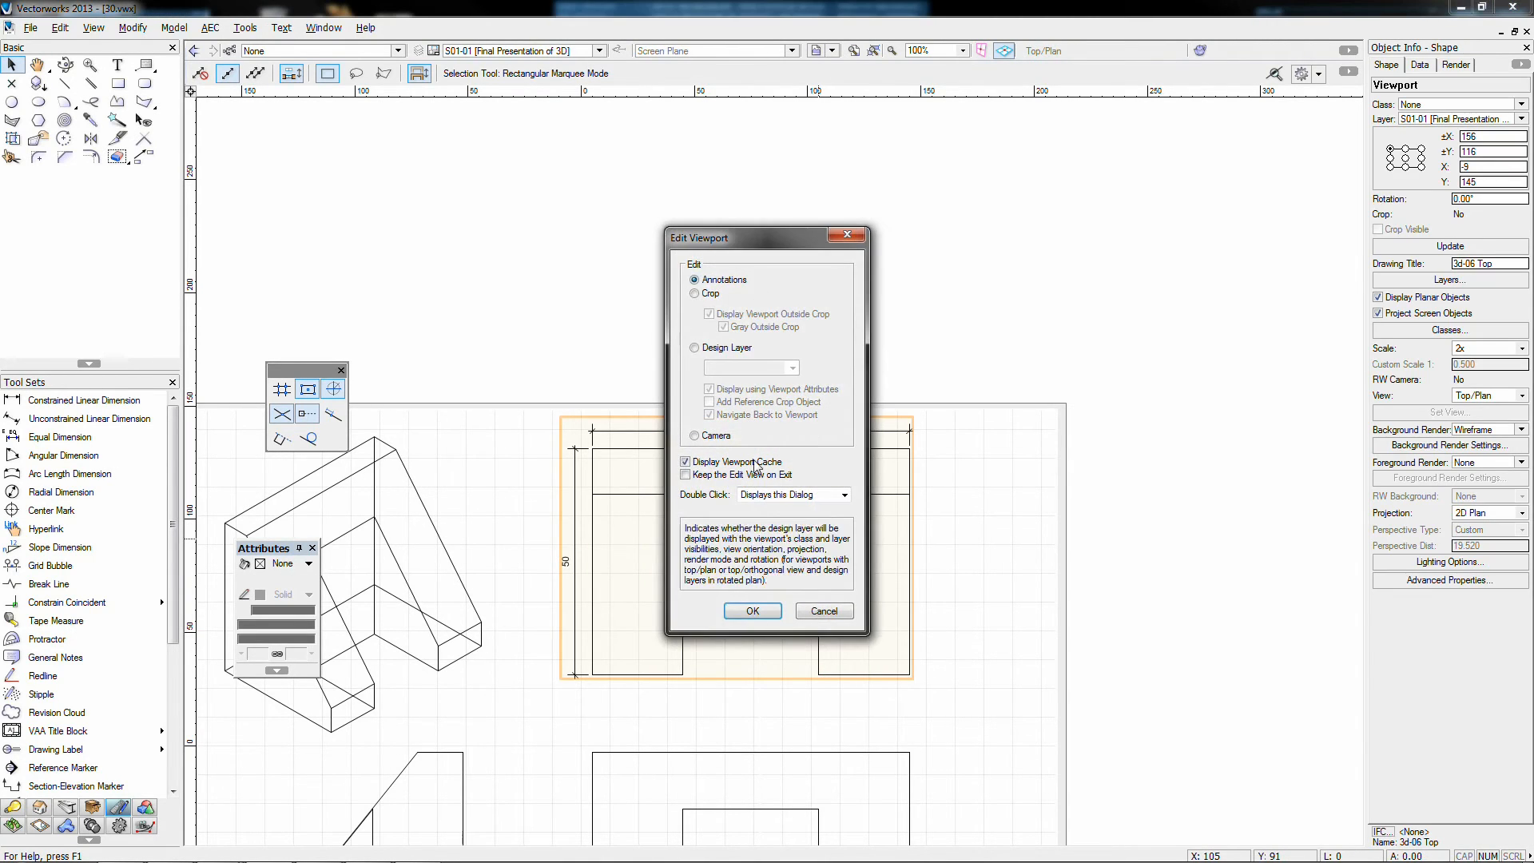
{"action": "left_click", "coordinate": [753, 610]}
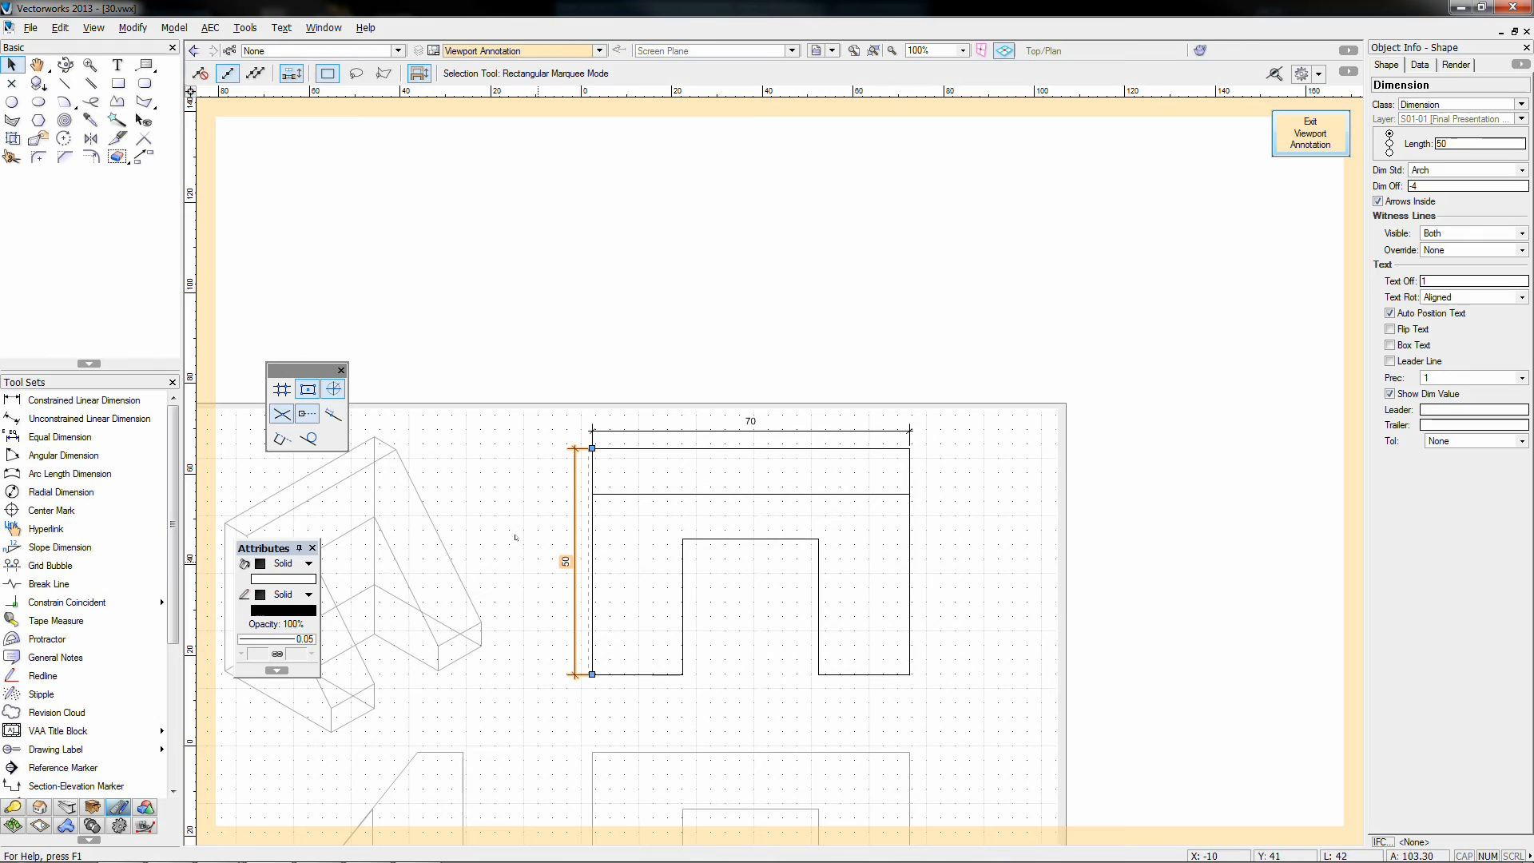
{"action": "left_click", "coordinate": [508, 473]}
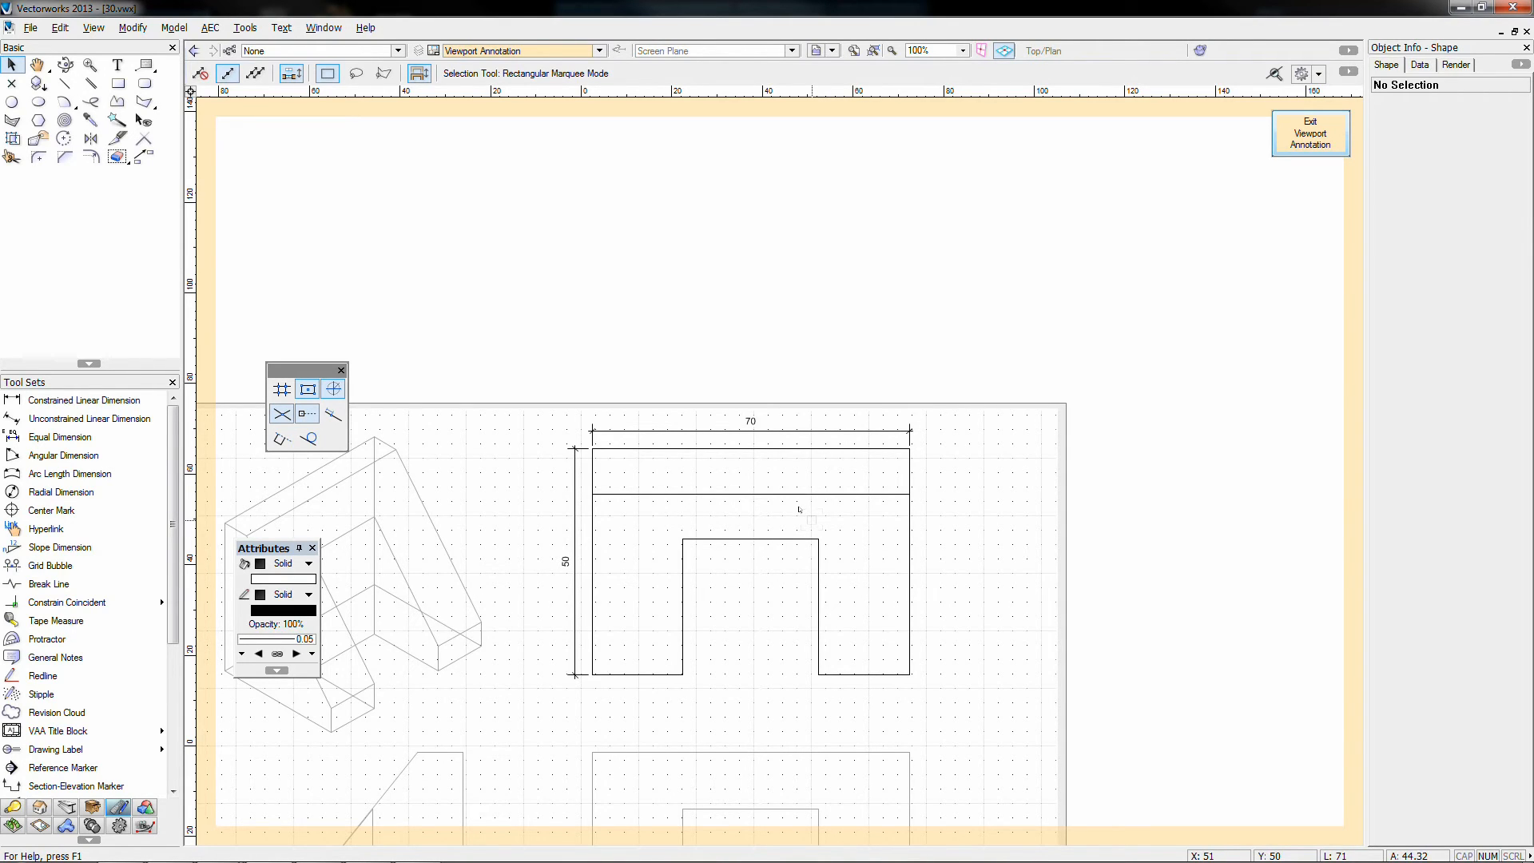
Step: Start a constrained dimension from the notch's inner corner to its opposite corner
{"action": "left_click", "coordinate": [38, 404]}
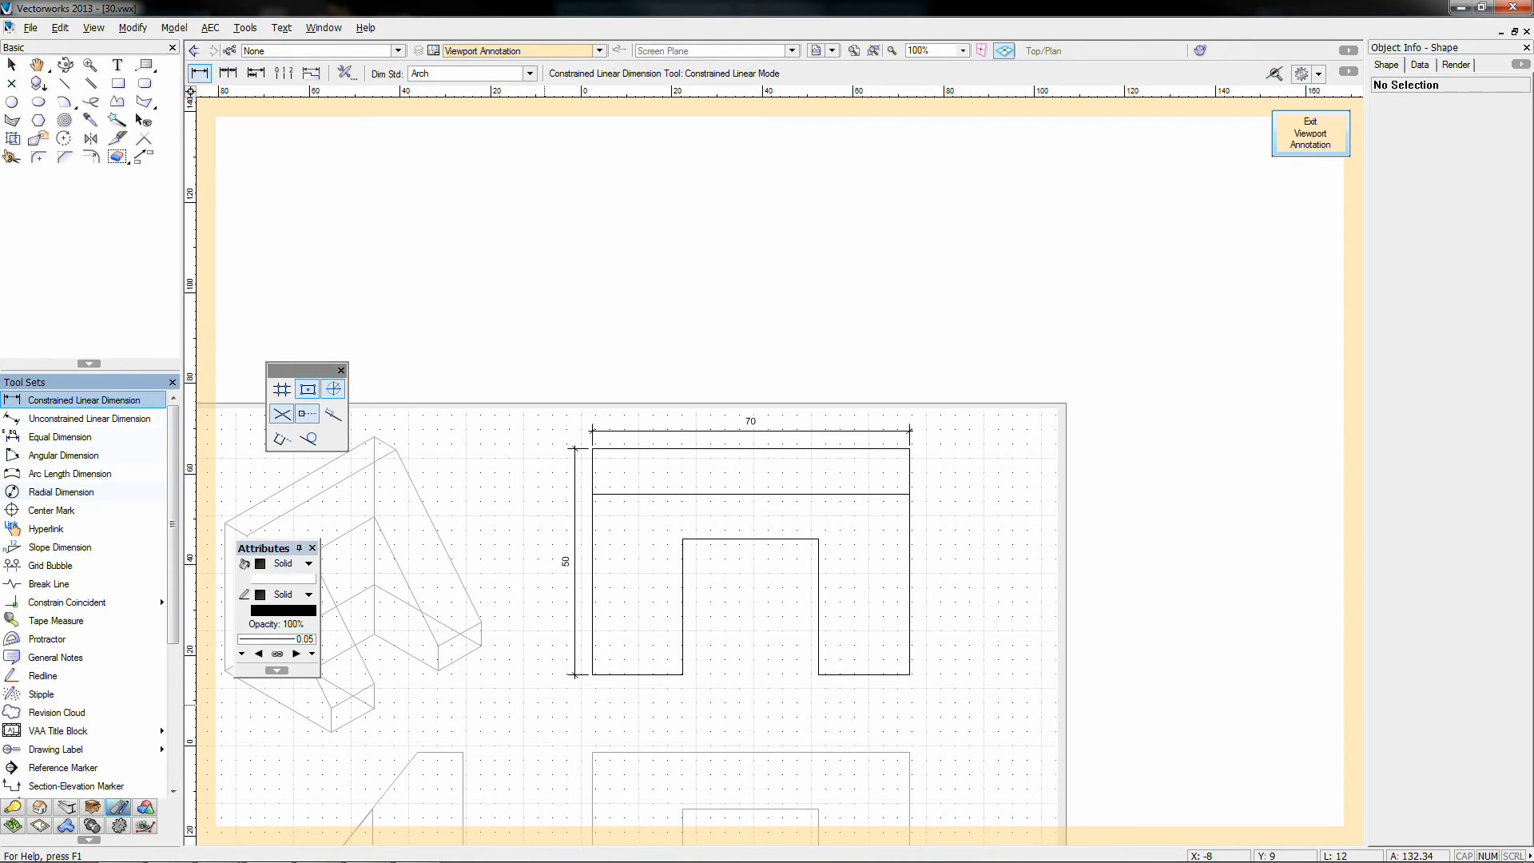
{"action": "left_click", "coordinate": [818, 538]}
{"action": "left_click", "coordinate": [682, 674]}
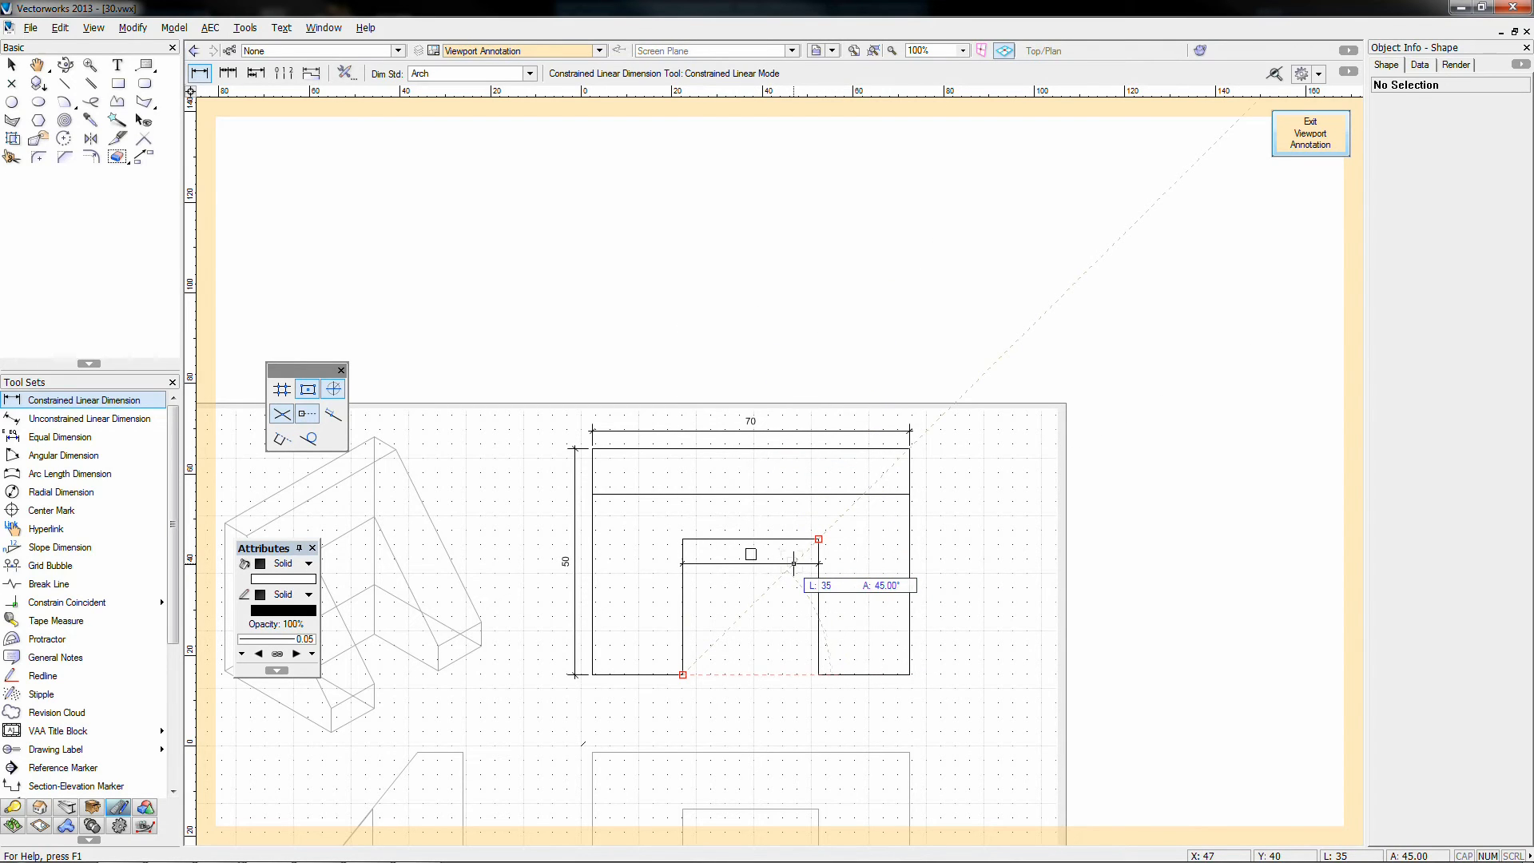
Step: Add an unconstrained 42 dimension along the notch's diagonal in the top view
{"action": "left_click", "coordinate": [139, 418]}
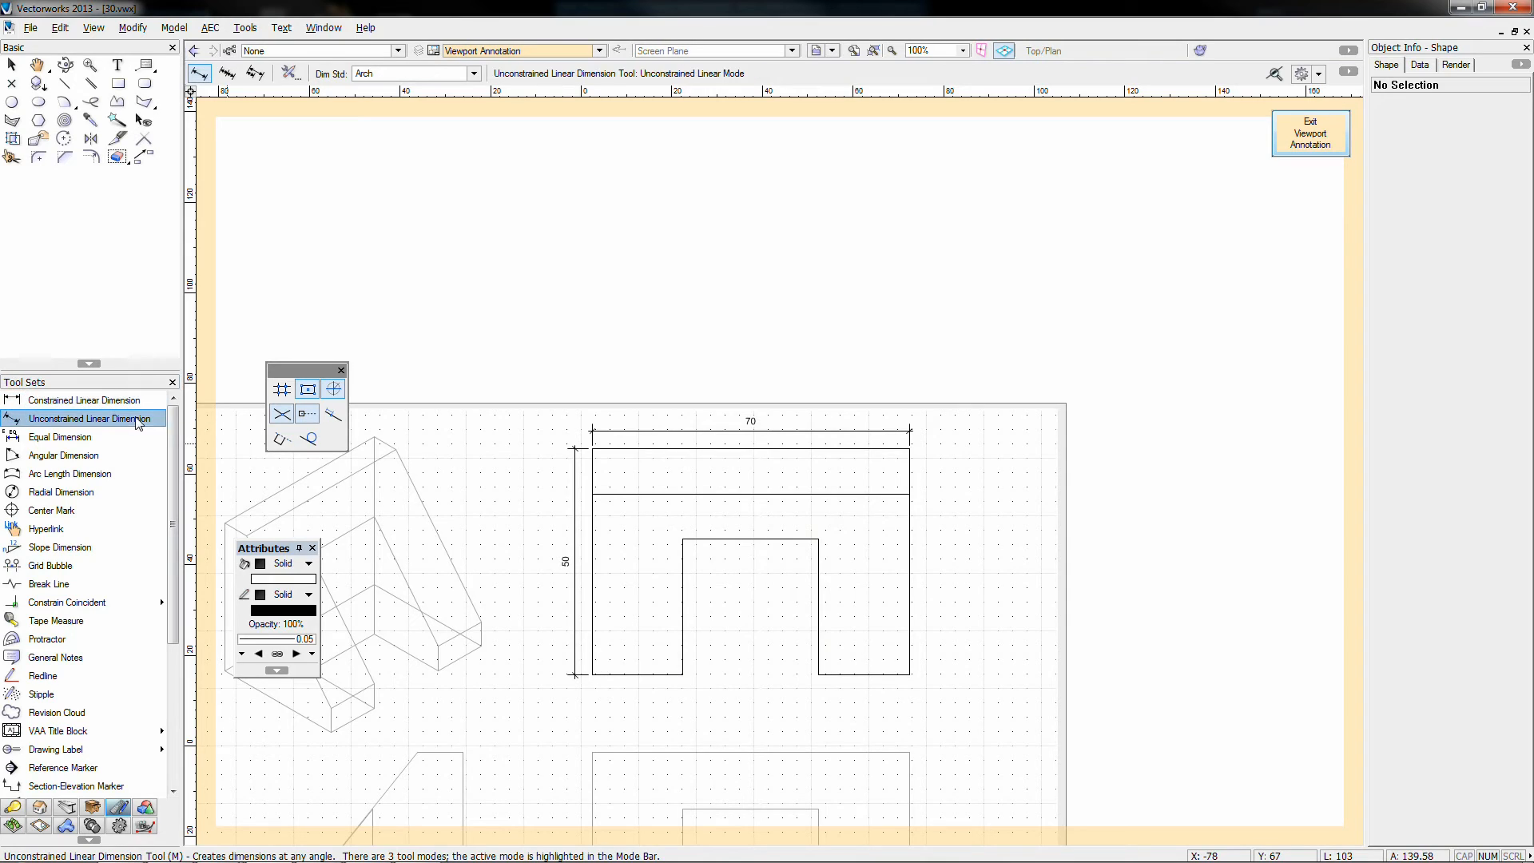
{"action": "left_click", "coordinate": [682, 675]}
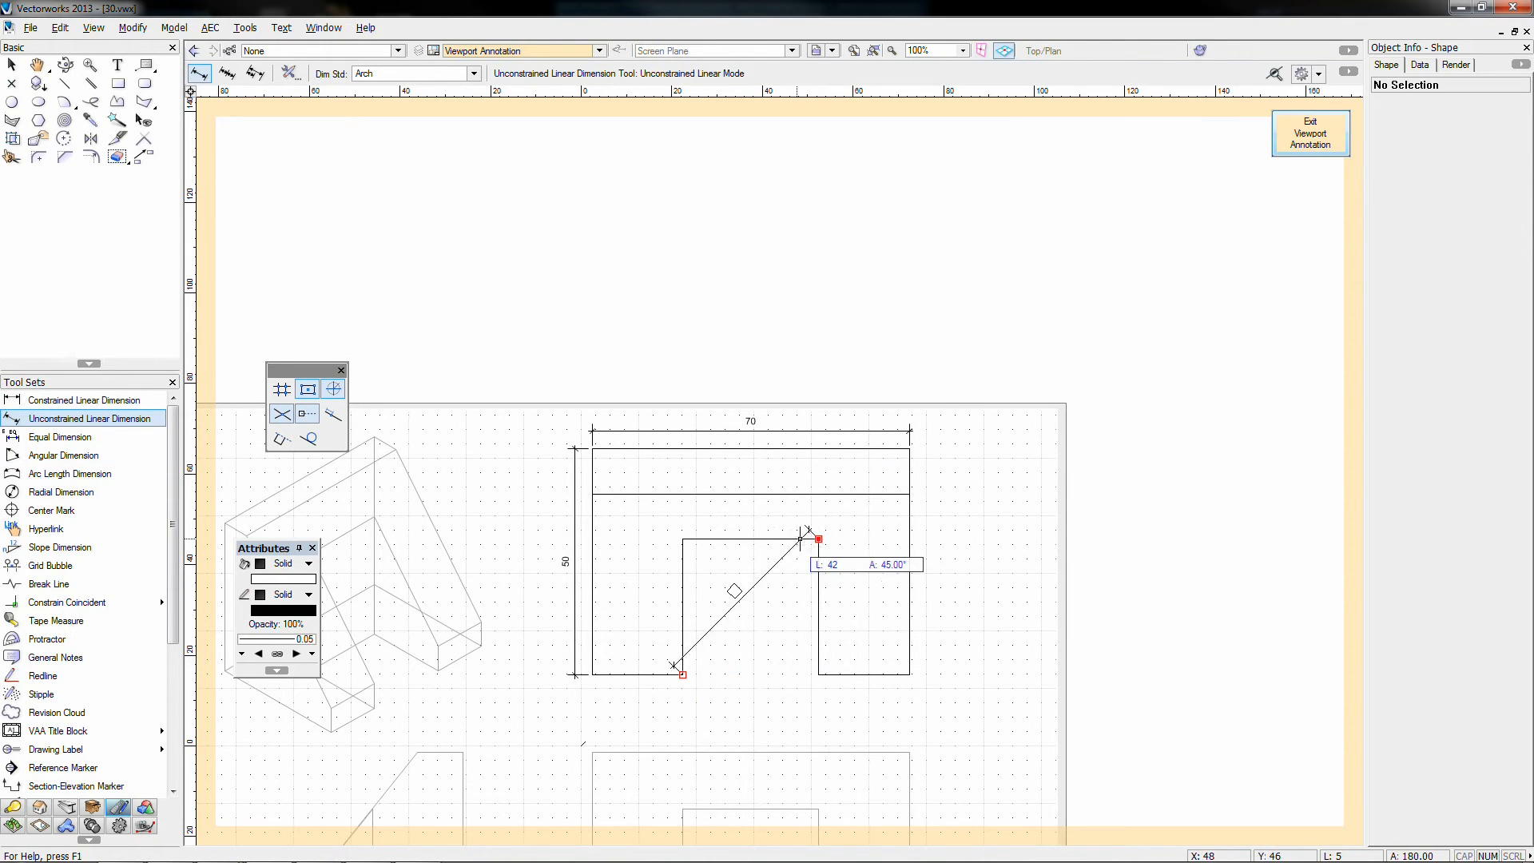
{"action": "left_click", "coordinate": [818, 539]}
{"action": "left_click", "coordinate": [676, 533]}
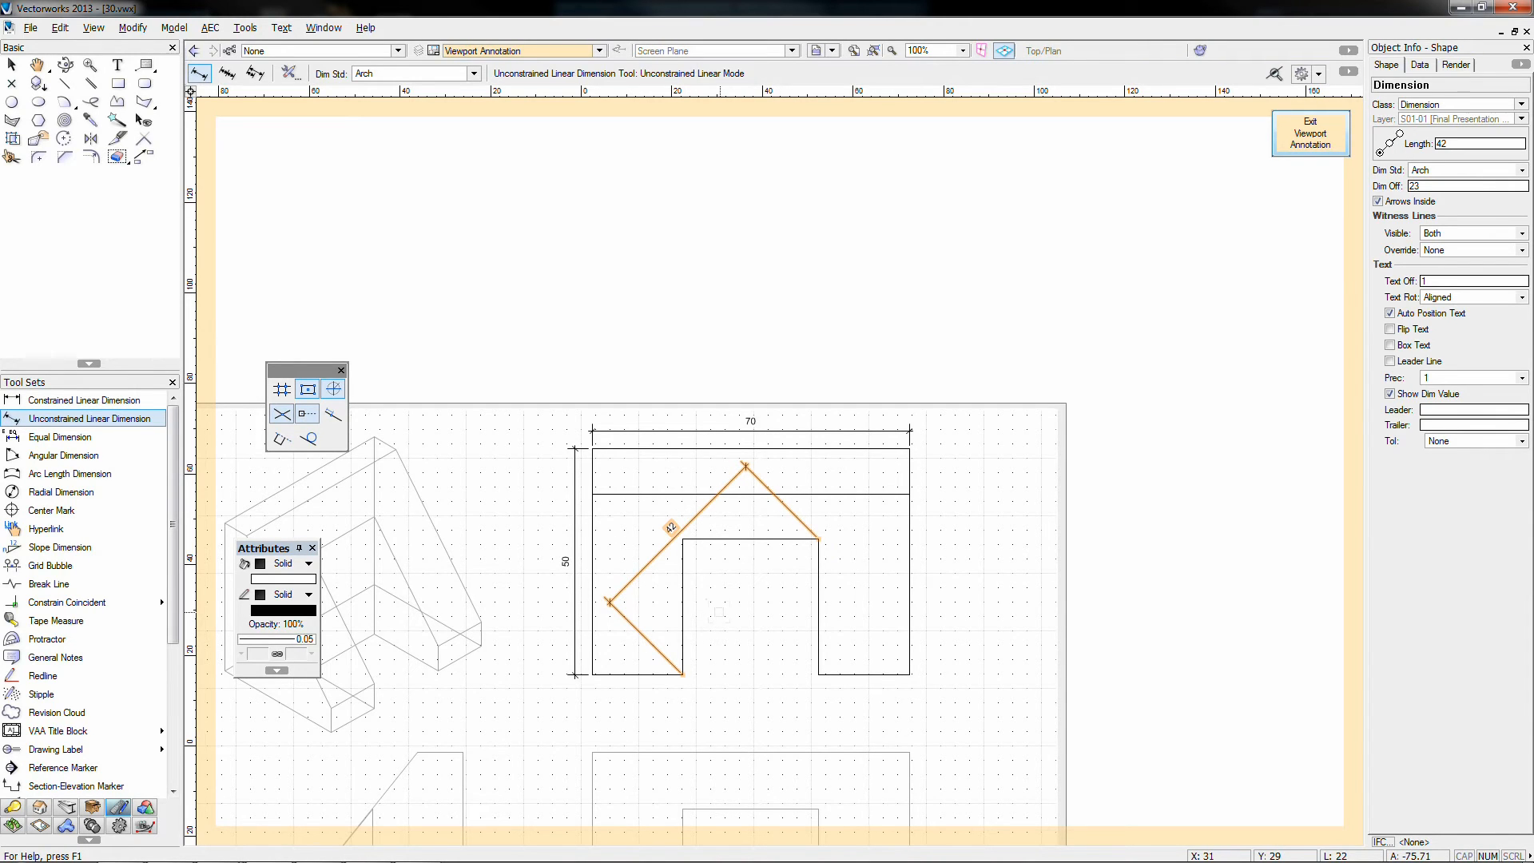
{"action": "scroll", "coordinate": [719, 613], "scroll_direction": "down", "scroll_amount": 1}
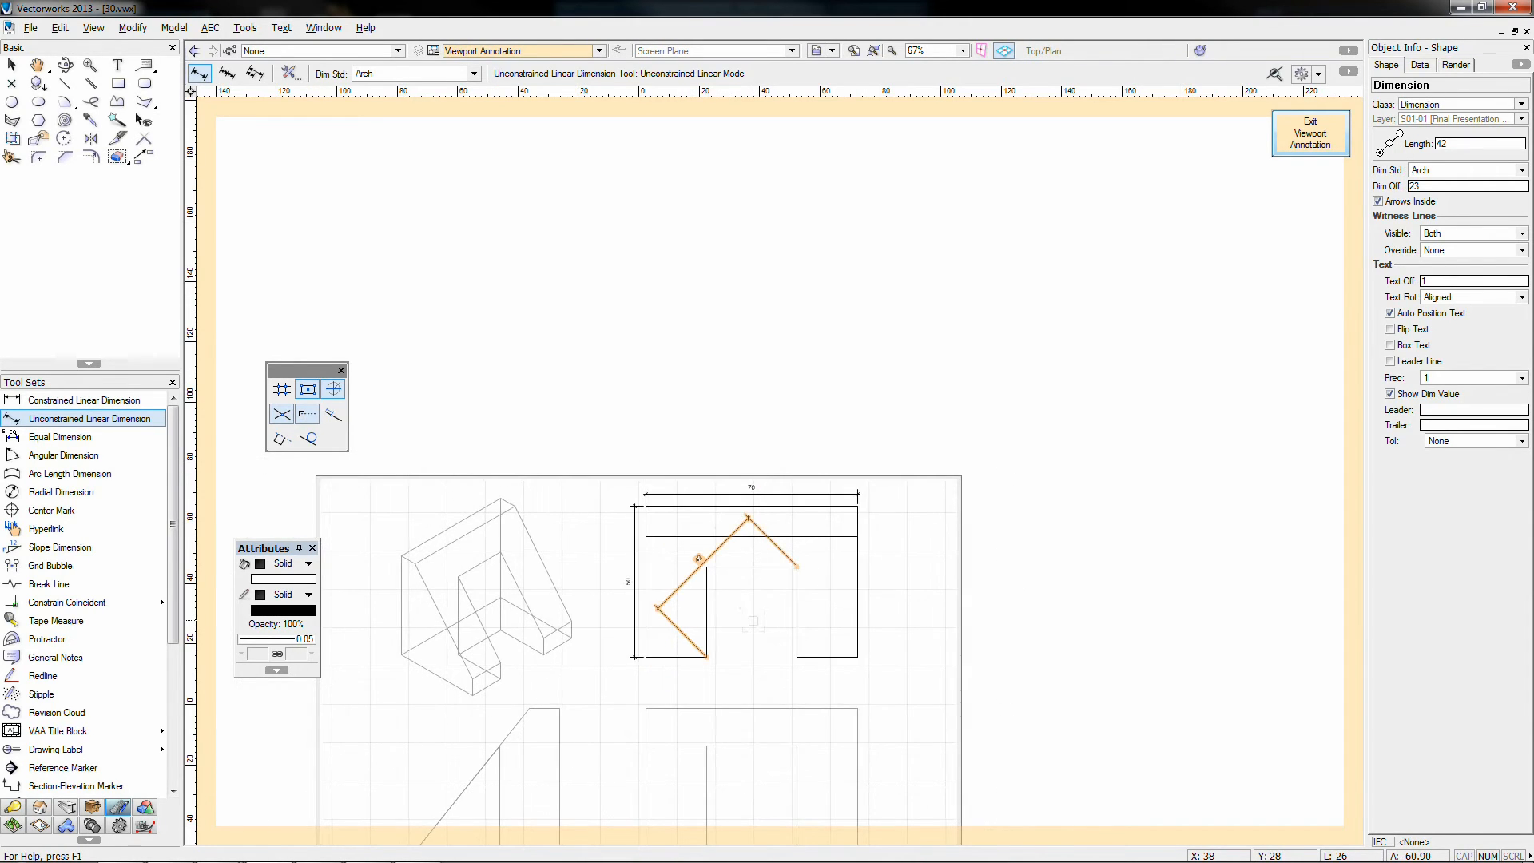
{"action": "middle_click_drag", "start_coordinate": [722, 661], "coordinate": [736, 545]}
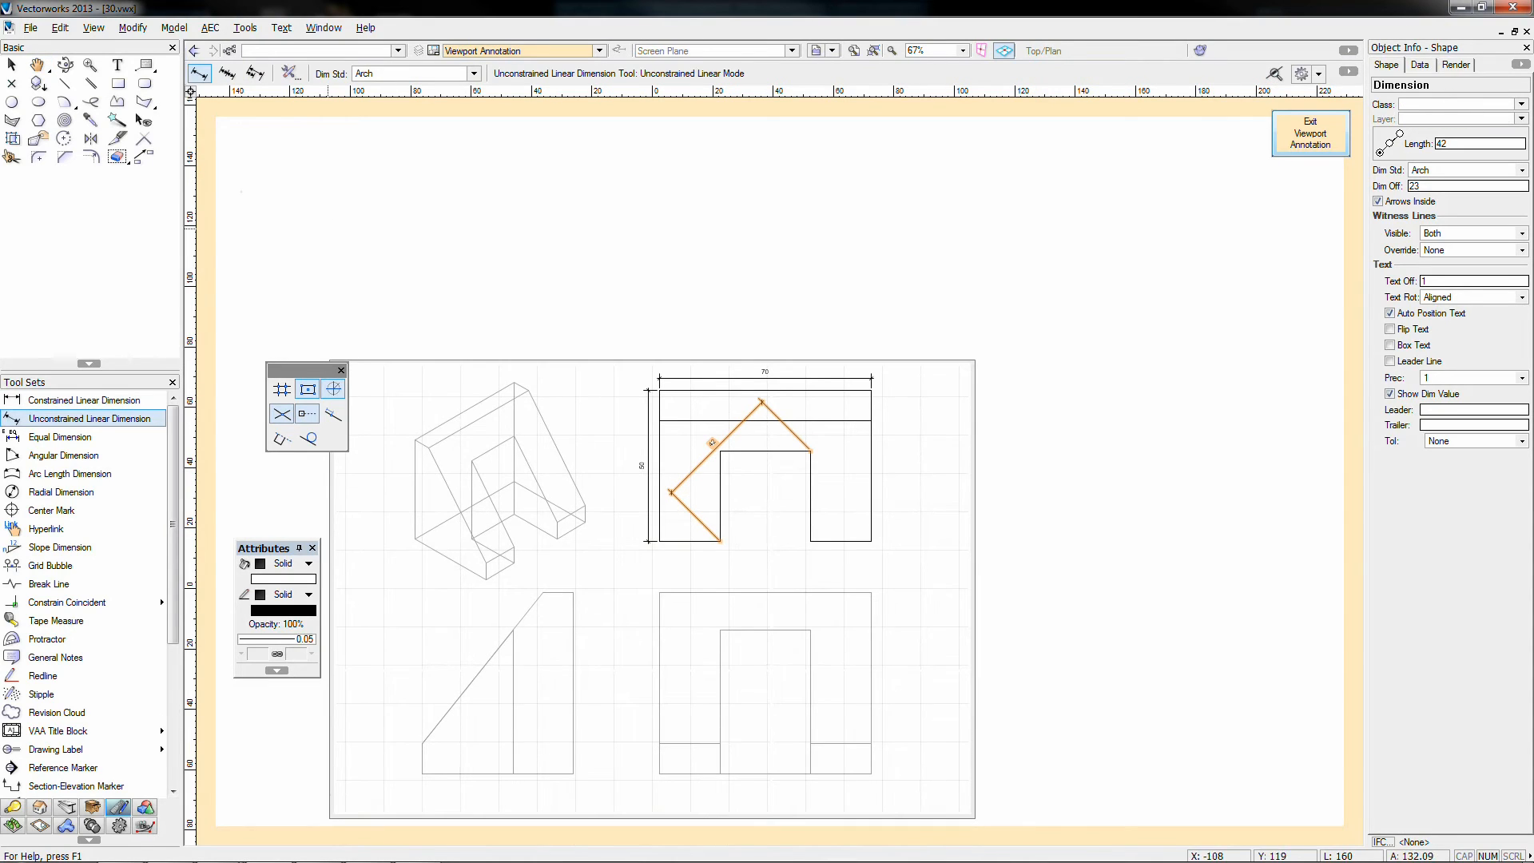
{"action": "key", "text": "x"}
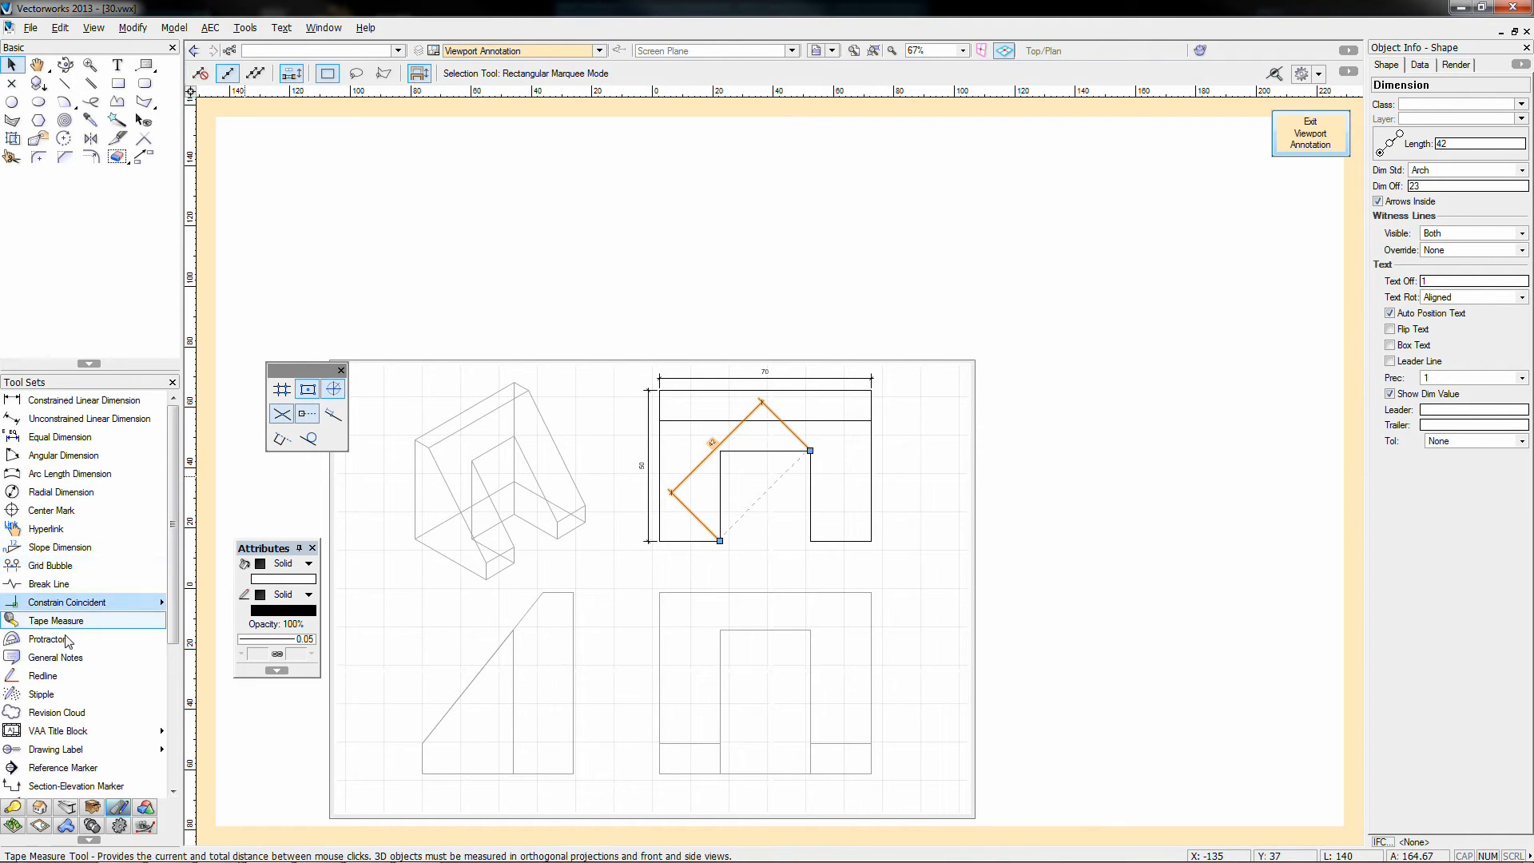
{"action": "scroll", "coordinate": [68, 639], "scroll_direction": "down", "scroll_amount": 3}
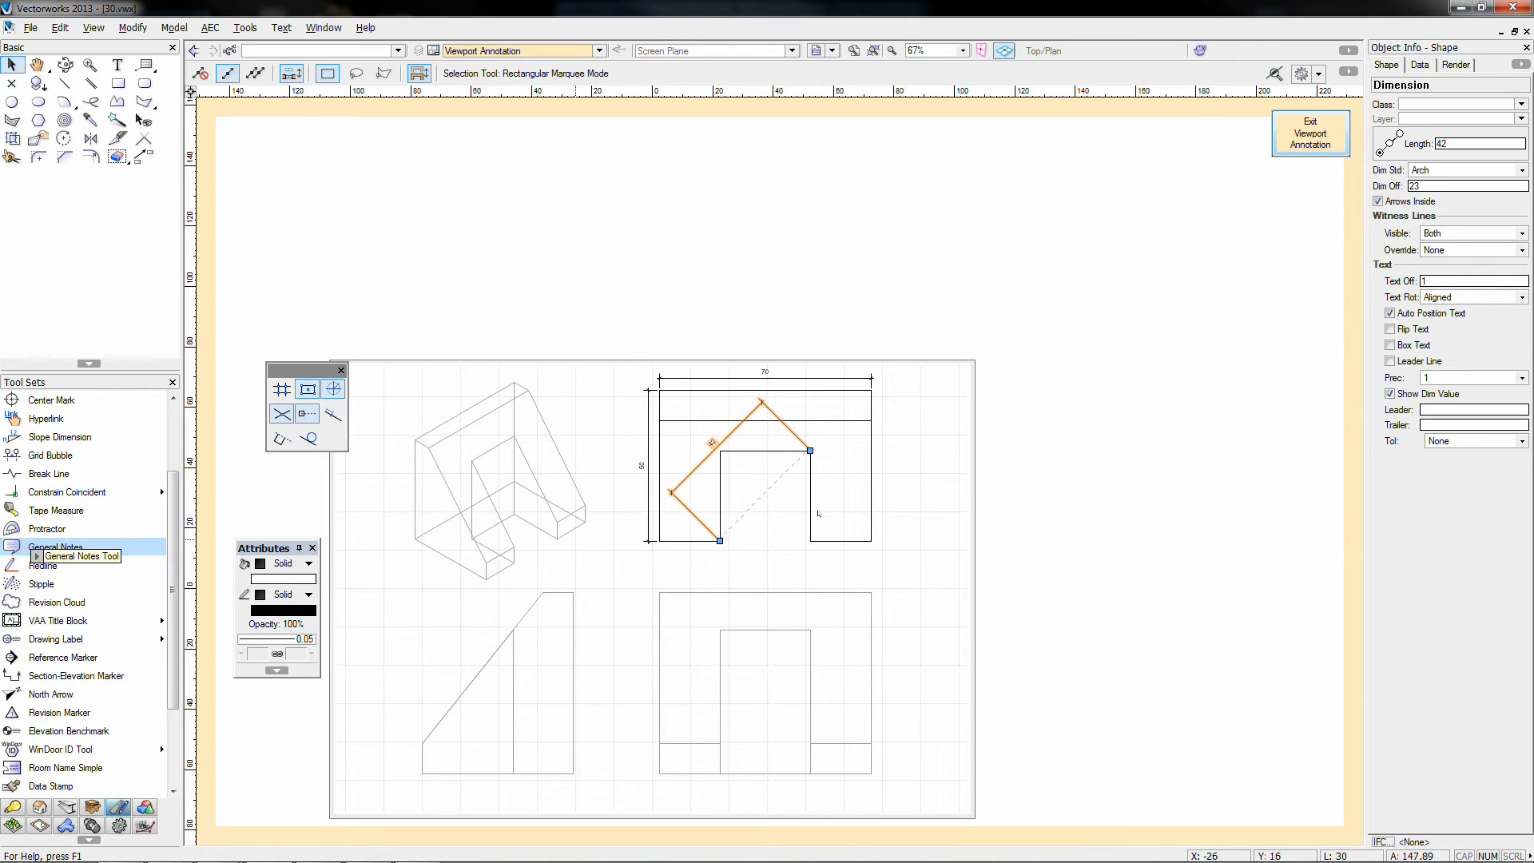
Step: Place a General Notes block beside the sheet and add a new note in the Notes Manager
{"action": "left_click", "coordinate": [962, 483]}
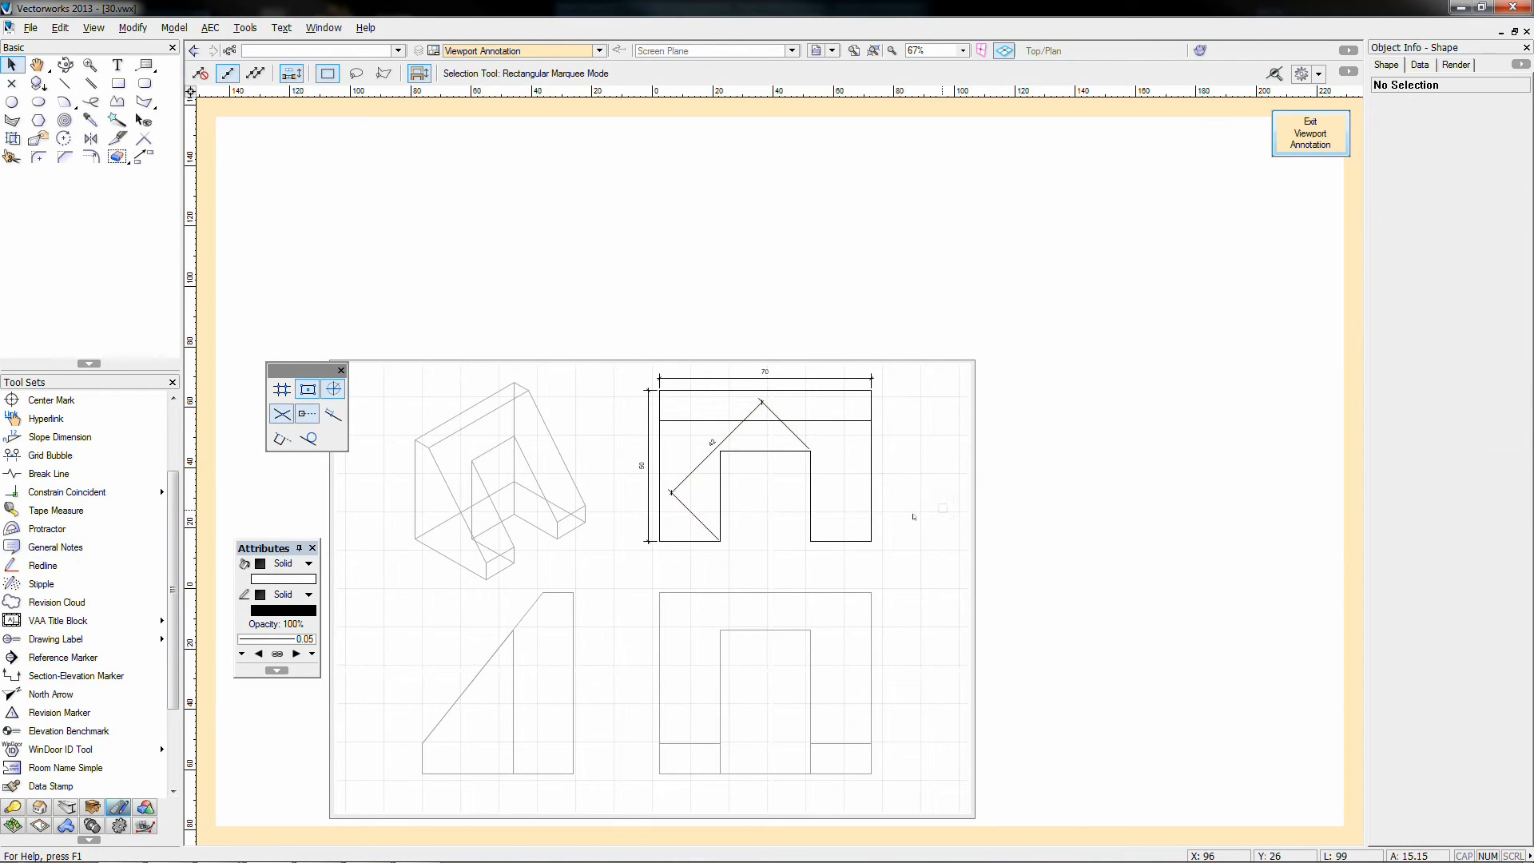
{"action": "left_click", "coordinate": [53, 551]}
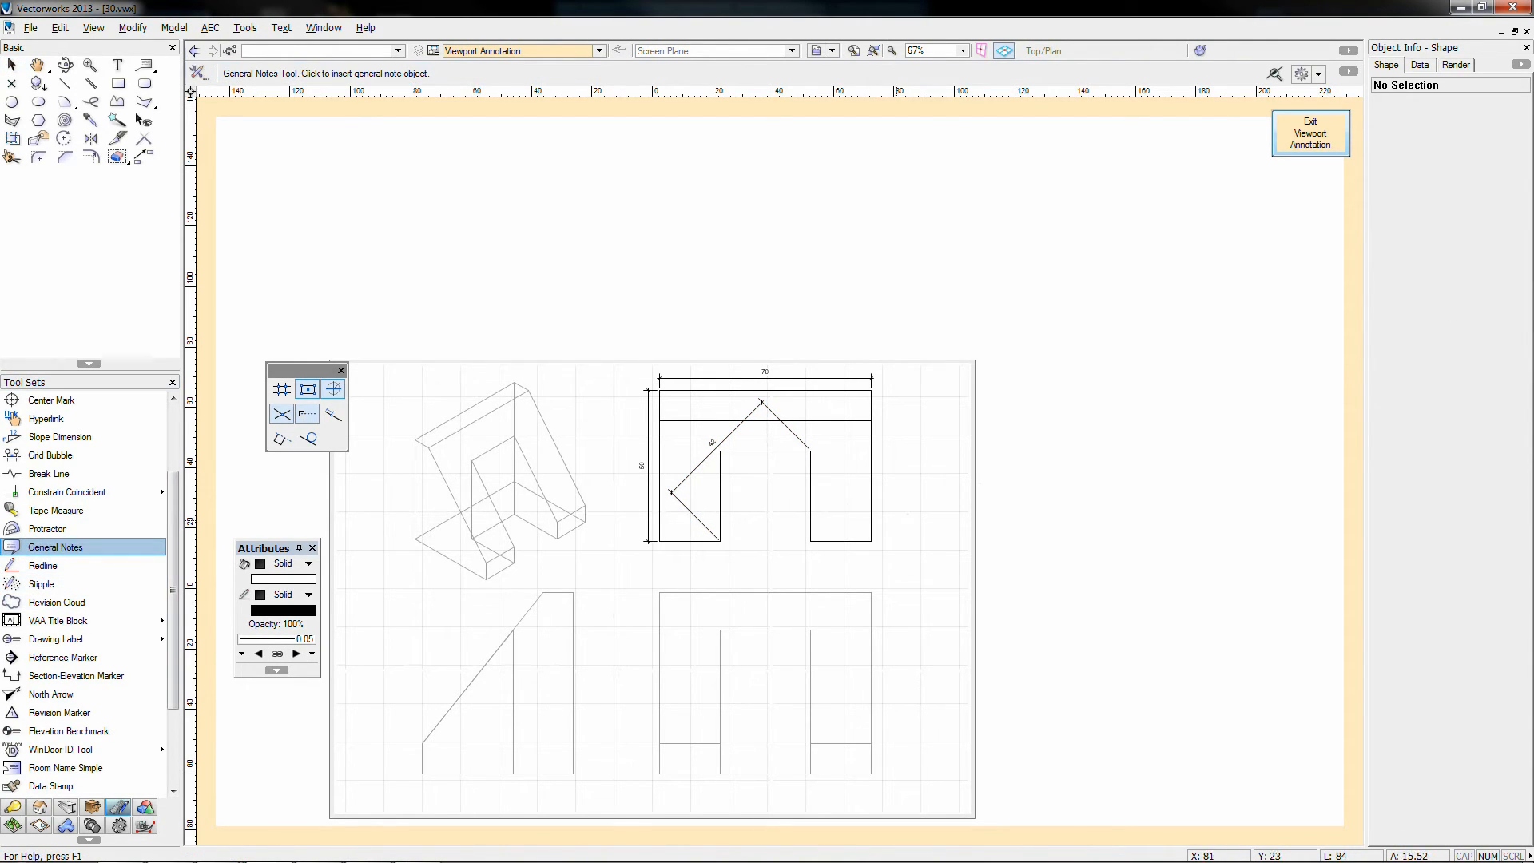
{"action": "left_click", "coordinate": [1047, 455]}
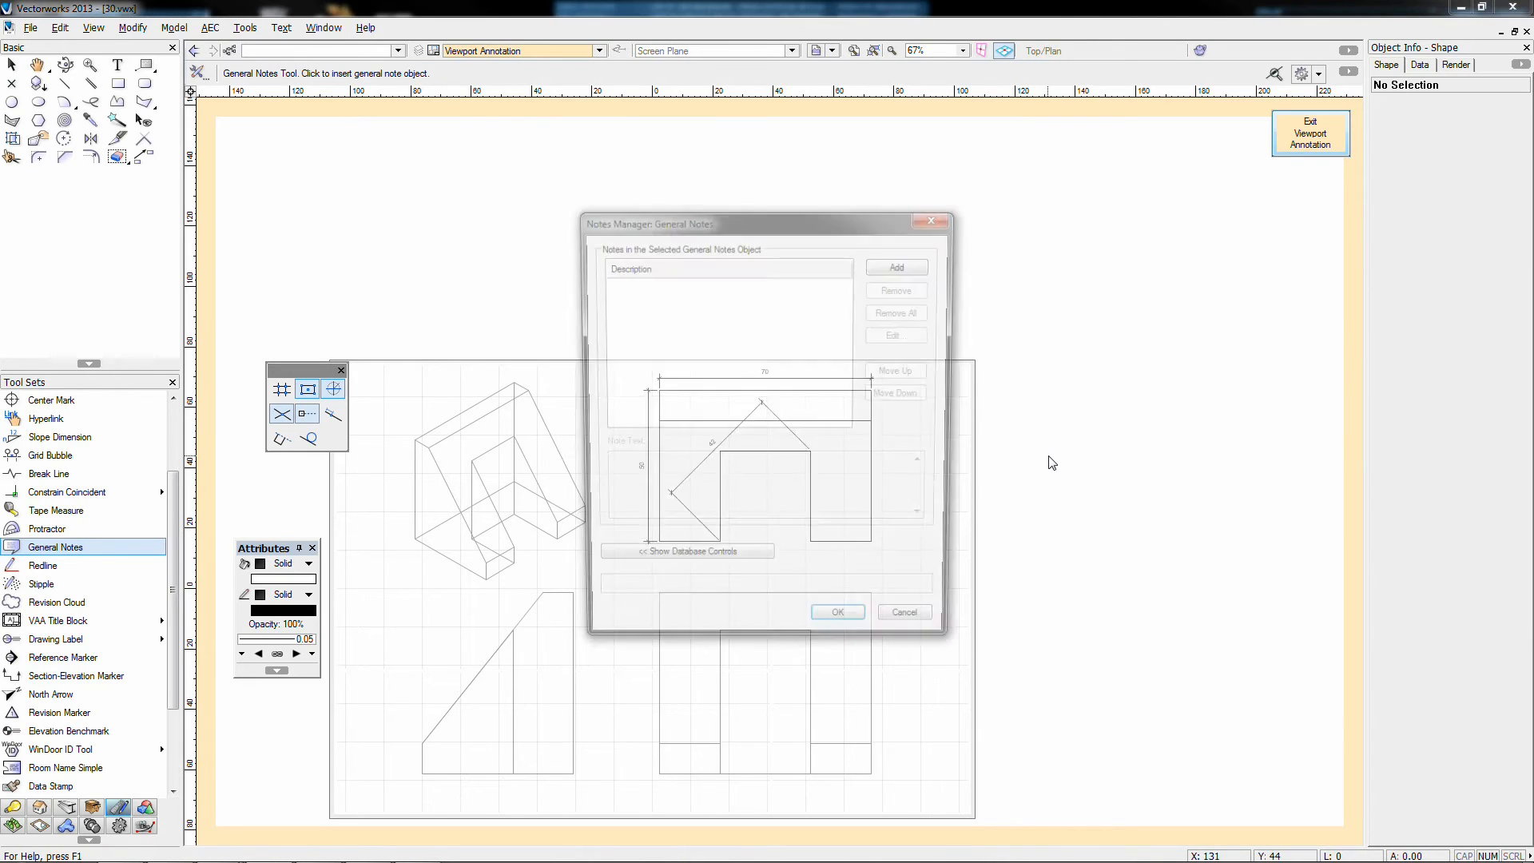
{"action": "left_click_drag", "start_coordinate": [659, 228], "coordinate": [536, 186]}
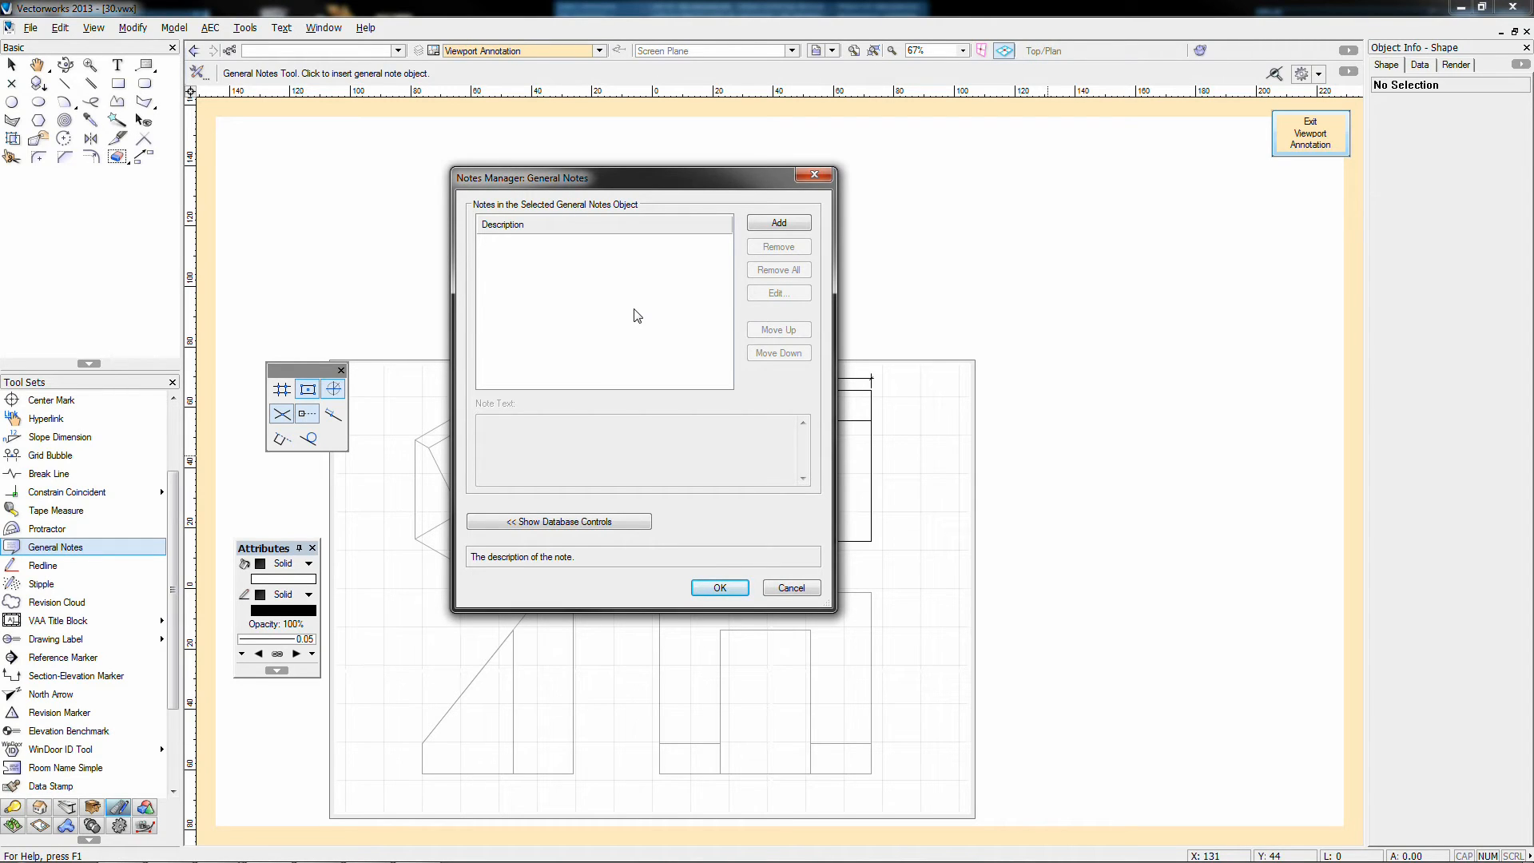
{"action": "left_click", "coordinate": [778, 222]}
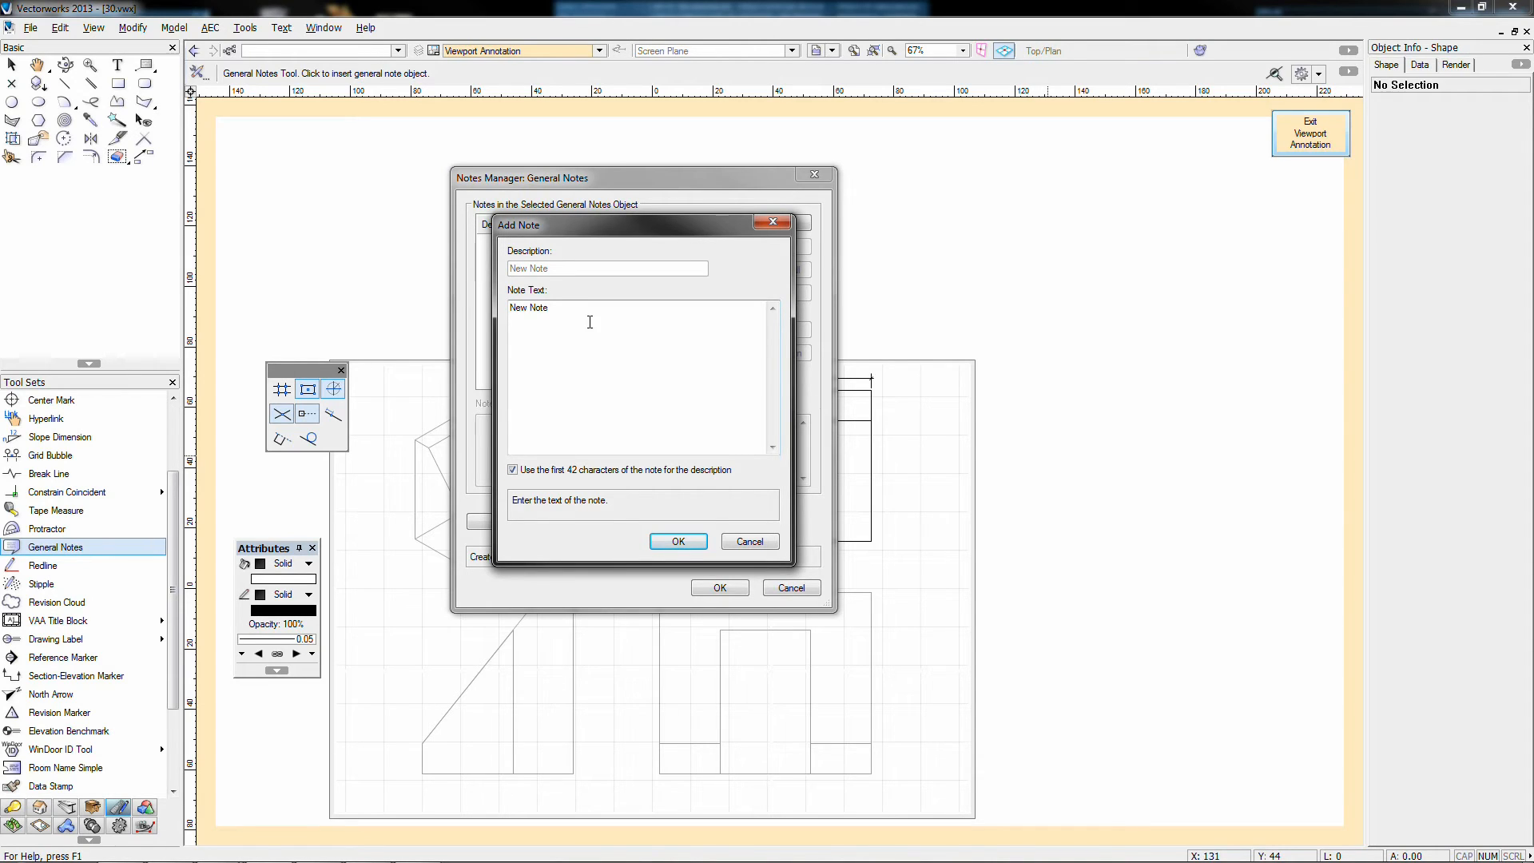
Step: Replace 'New Note' with a note about using the annotations layer for dimensions and confirm both dialogs
{"action": "left_click_drag", "start_coordinate": [590, 322], "coordinate": [407, 311]}
{"action": "type", "text": "Use the annotations layer for doing you dimensions otherwise they'll"}
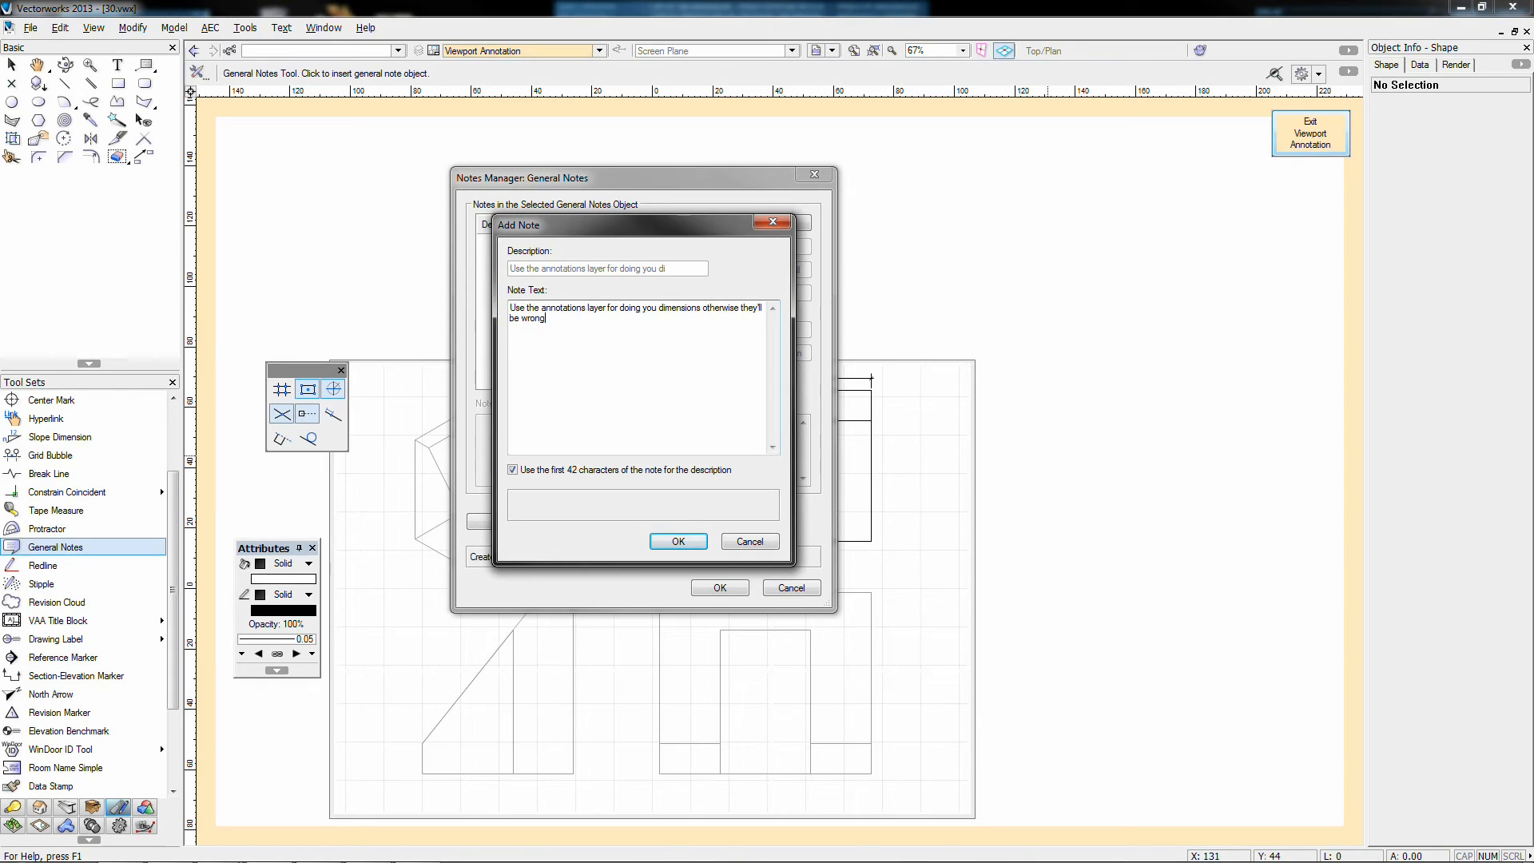
{"action": "left_click", "coordinate": [704, 543]}
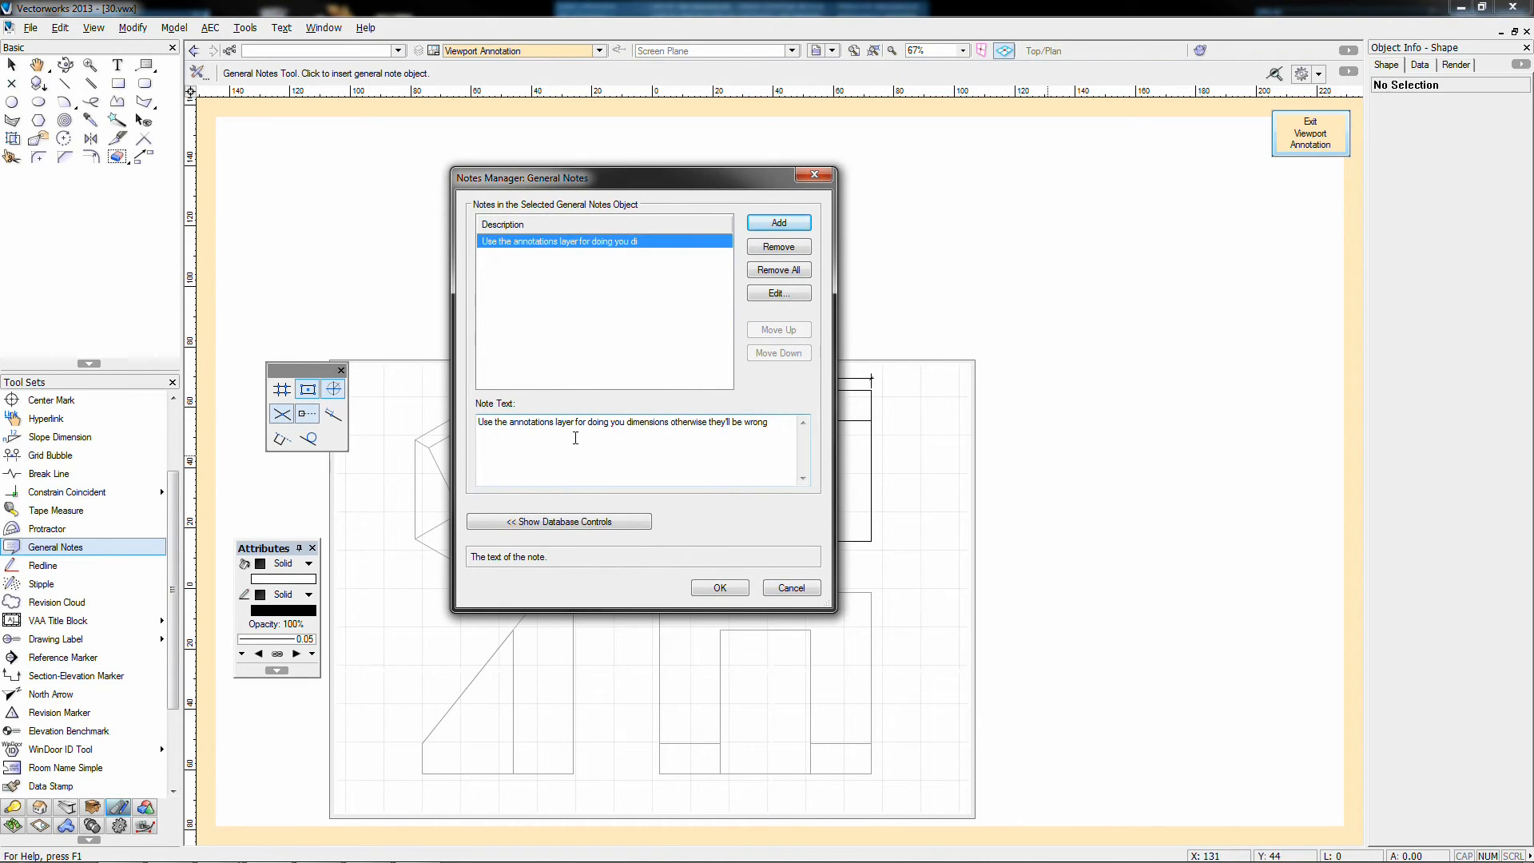
{"action": "left_click", "coordinate": [719, 587]}
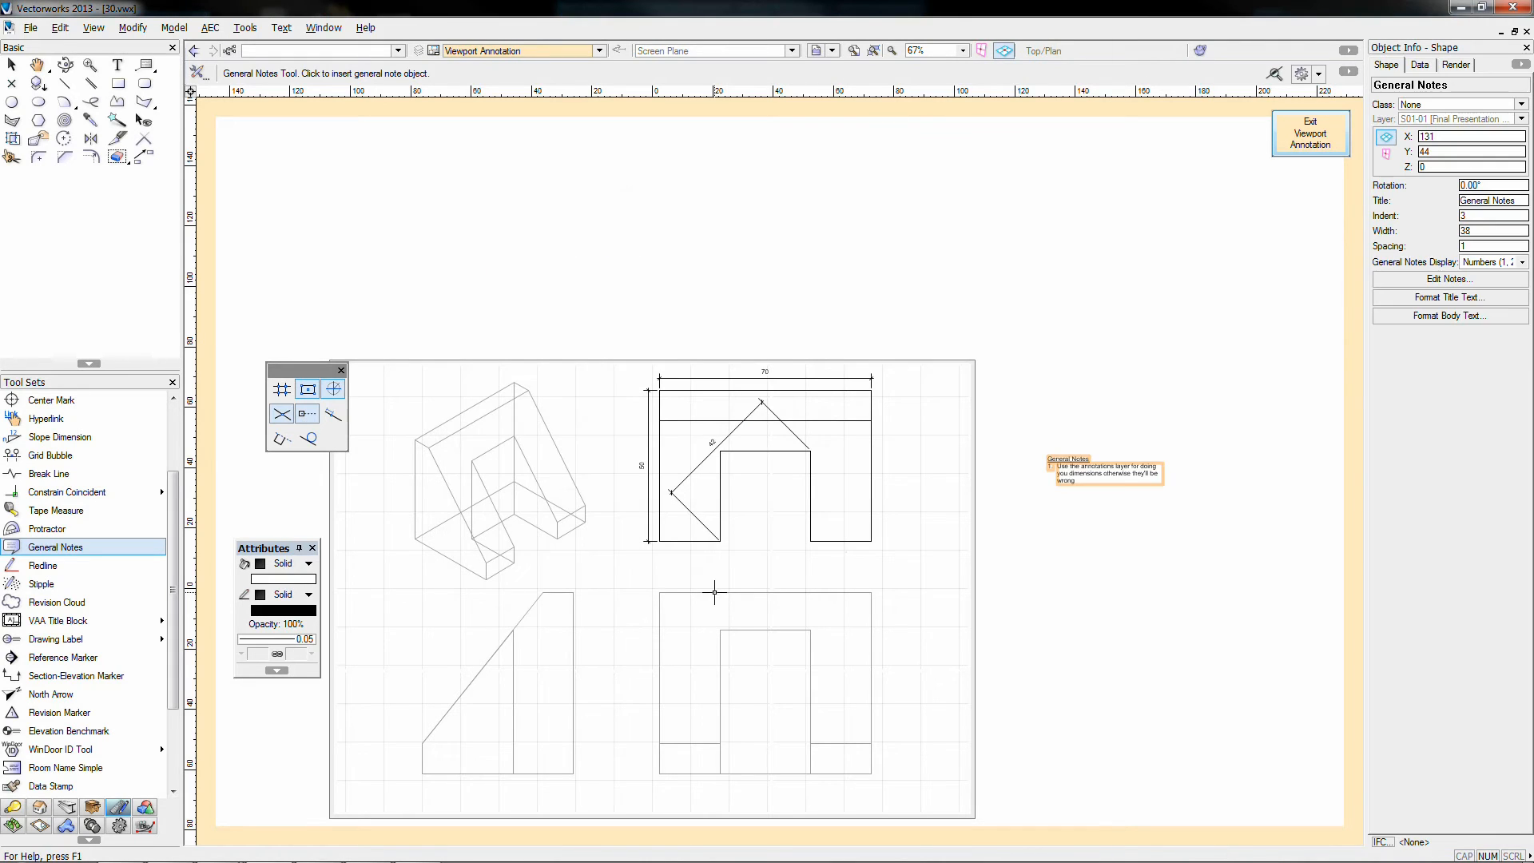
Step: Exit annotation editing and move the General Notes block into the sheet's lower-right corner
{"action": "key", "text": "x"}
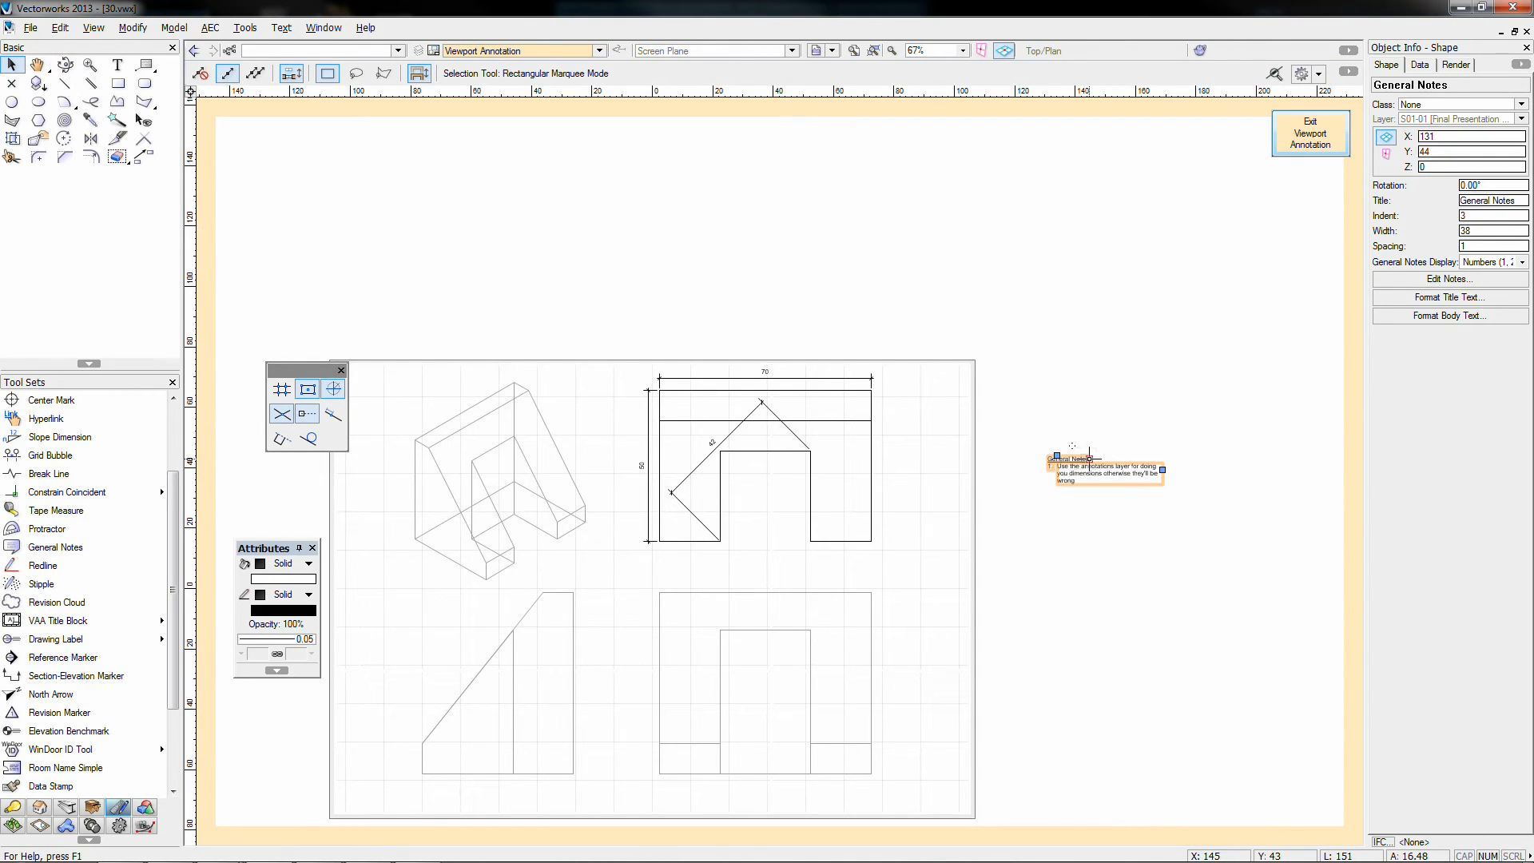
{"action": "left_click_drag", "start_coordinate": [1089, 459], "coordinate": [867, 772]}
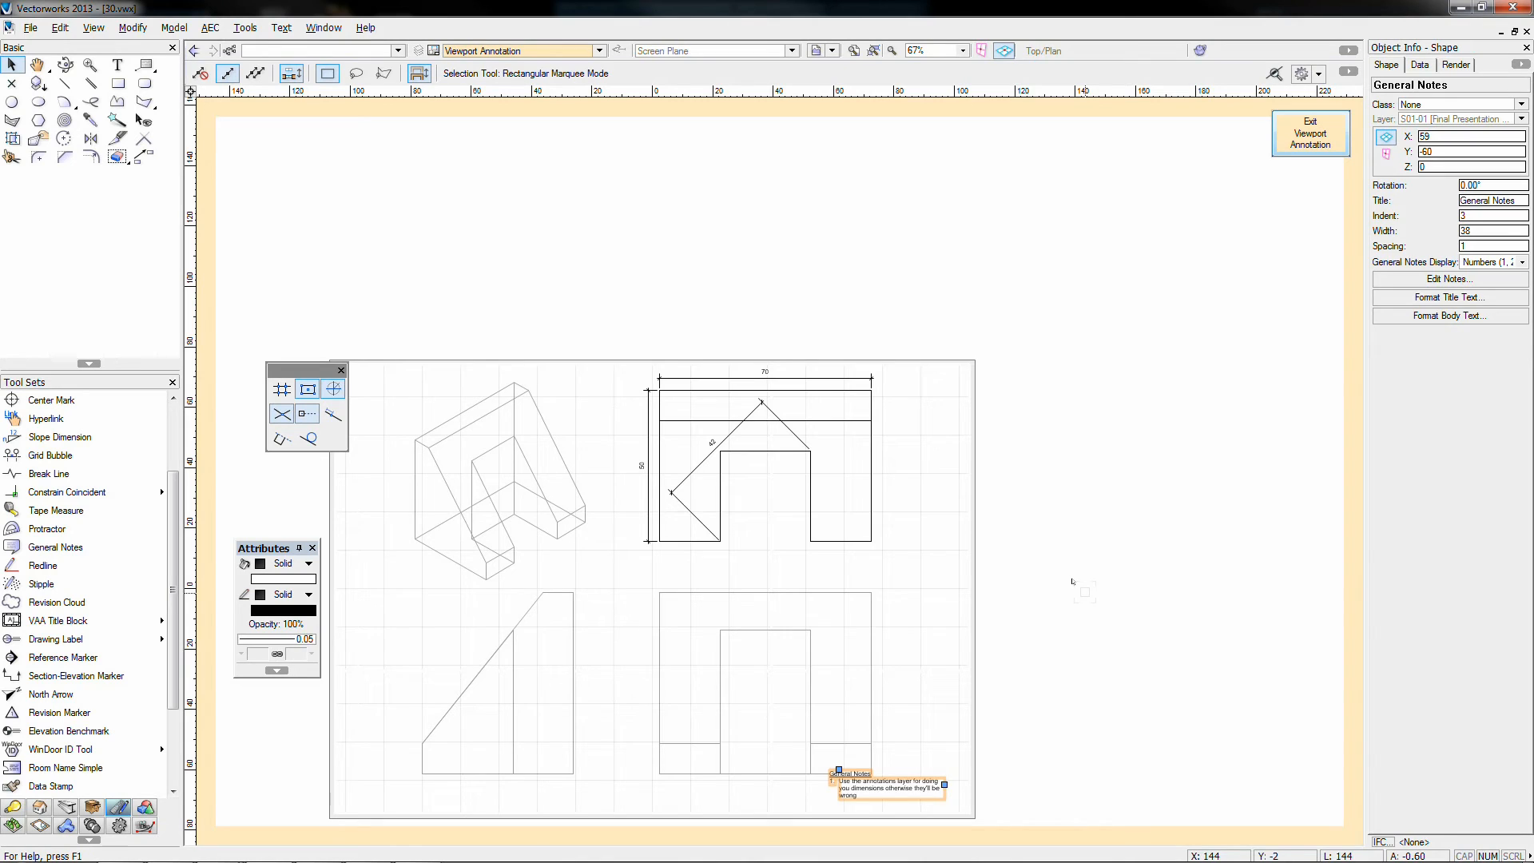
{"action": "left_click", "coordinate": [1073, 582]}
{"action": "left_click", "coordinate": [1310, 133]}
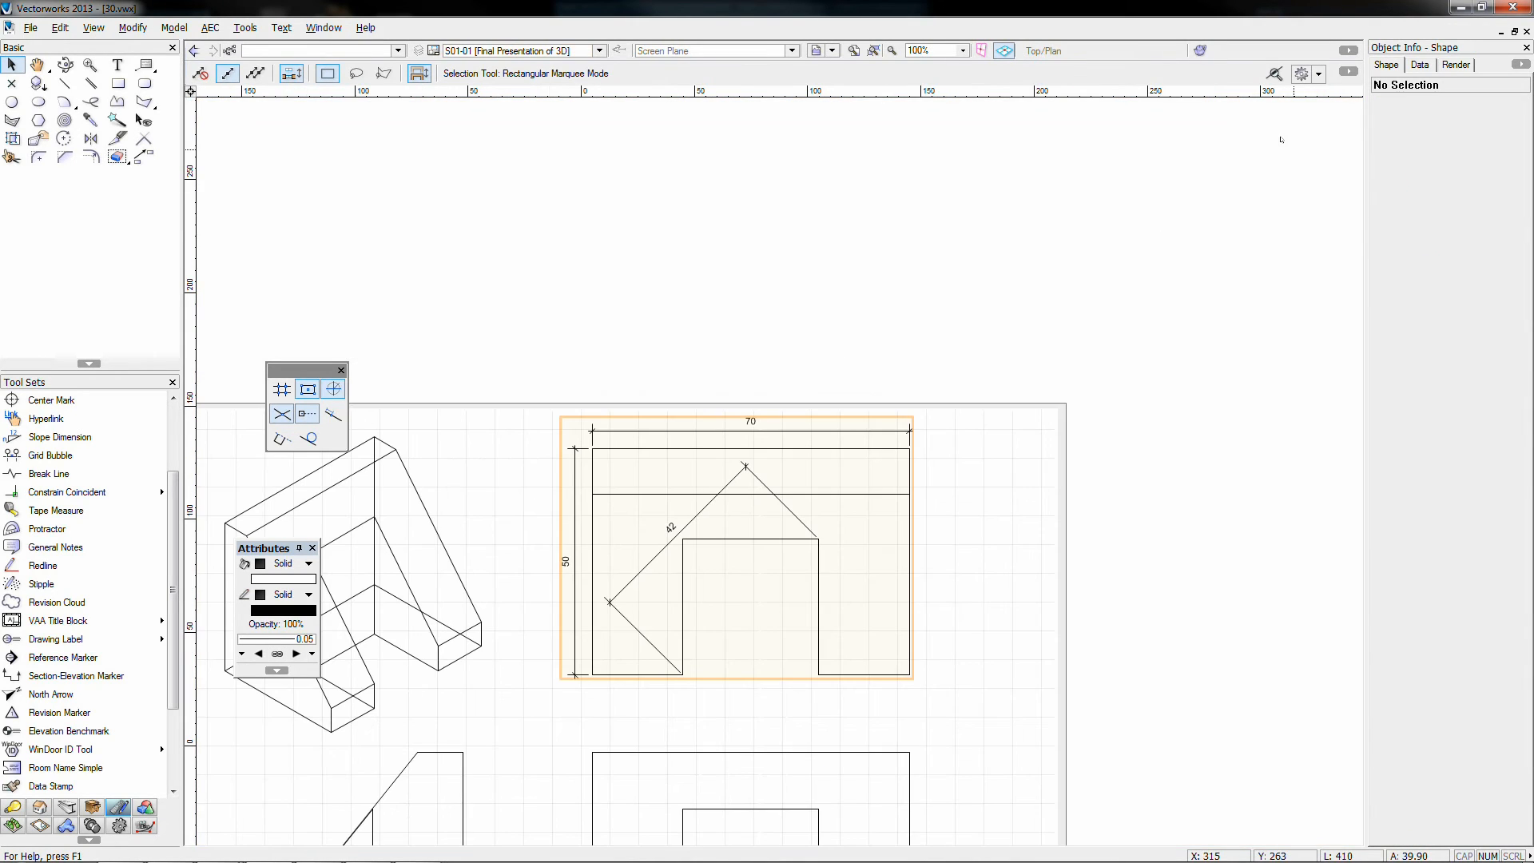
{"action": "left_click", "coordinate": [981, 685]}
{"action": "middle_click_drag", "start_coordinate": [956, 764], "coordinate": [968, 424]}
{"action": "scroll", "coordinate": [964, 431], "scroll_direction": "down", "scroll_amount": 1}
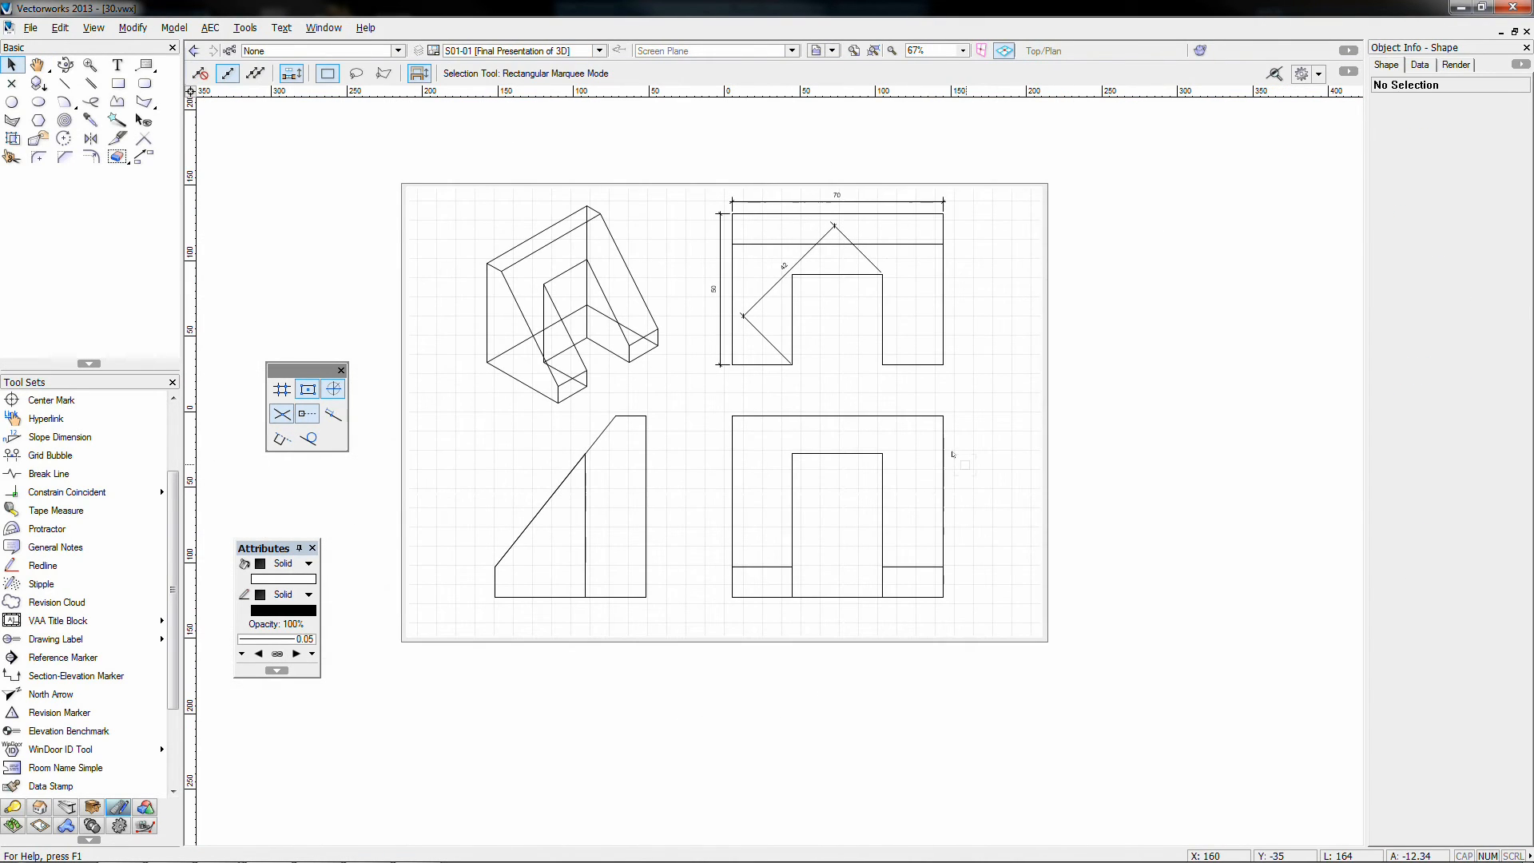
{"action": "left_click", "coordinate": [987, 439]}
{"action": "left_click_drag", "start_coordinate": [987, 439], "coordinate": [918, 599]}
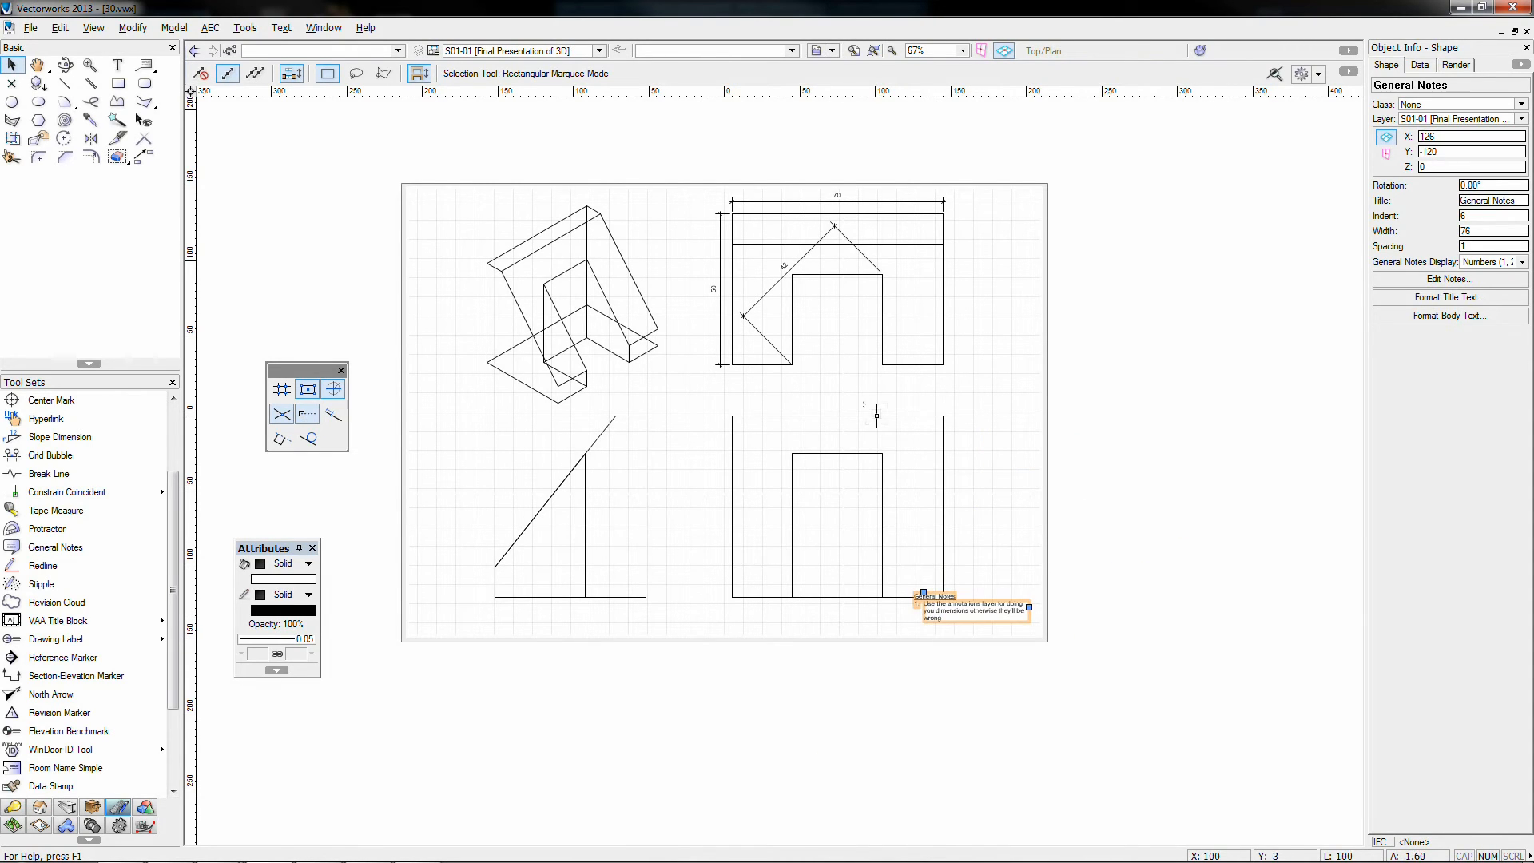
Step: Nudge both lower viewports slightly upward with Shift+Up and check the notes block
{"action": "left_click", "coordinate": [876, 416]}
{"action": "left_click", "coordinate": [630, 416], "text": "shift"}
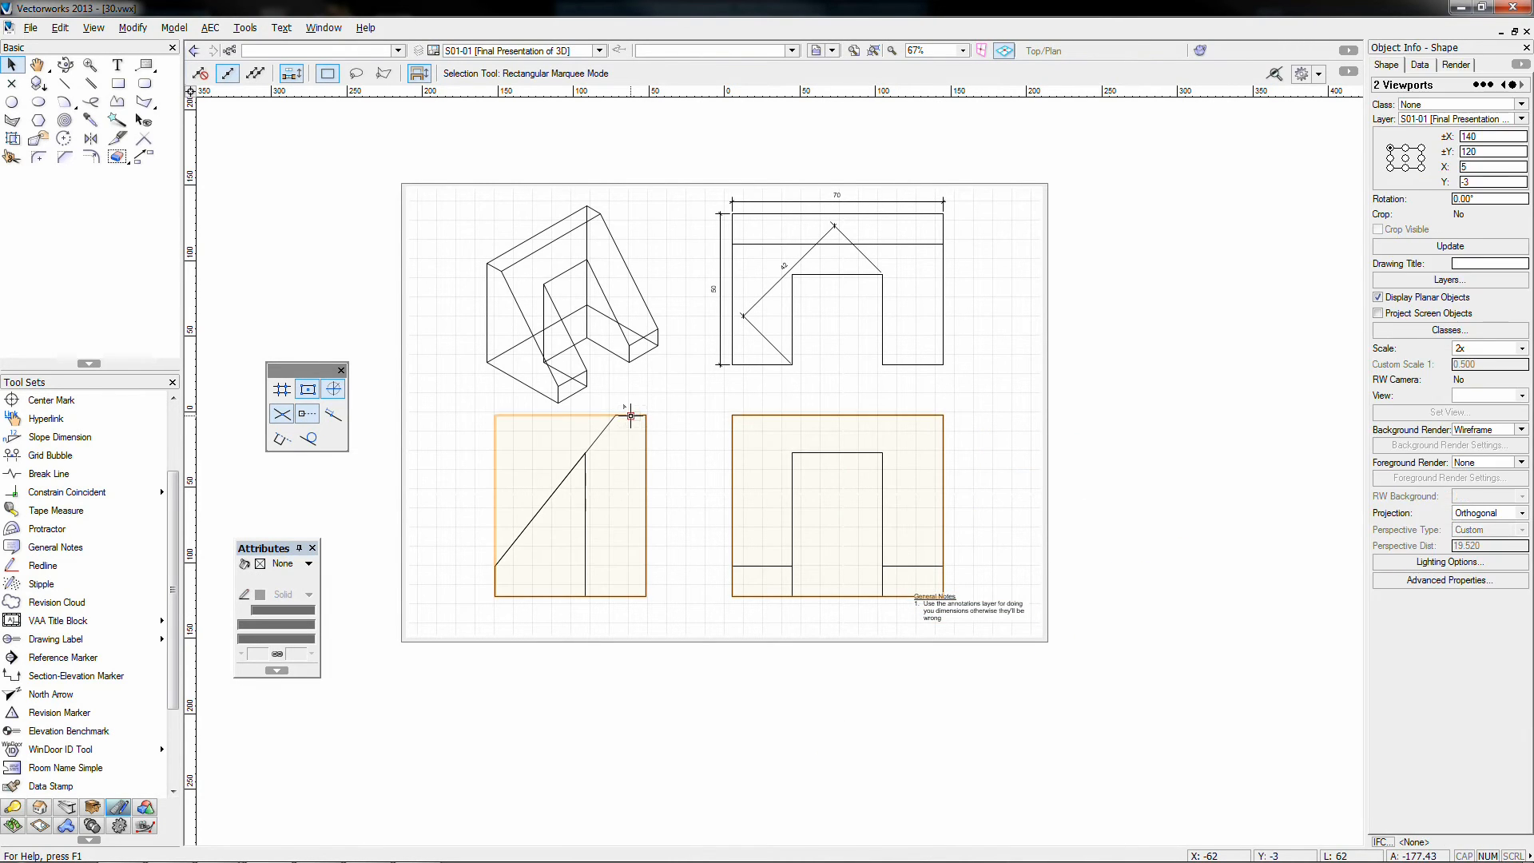
{"action": "key", "text": "shift+Up"}
{"action": "key", "text": "shift+Up"}
{"action": "key", "text": "shift+Up"}
{"action": "key", "text": "shift+Up"}
{"action": "key", "text": "shift+Up"}
{"action": "key", "text": "shift+Up"}
{"action": "key", "text": "shift+Up"}
{"action": "key", "text": "shift+Up"}
{"action": "key", "text": "shift+Up"}
{"action": "key", "text": "shift+Up"}
{"action": "key", "text": "shift+Up"}
{"action": "key", "text": "shift+Up"}
{"action": "key", "text": "shift+Up"}
{"action": "key", "text": "shift+Up"}
{"action": "key", "text": "shift+Up"}
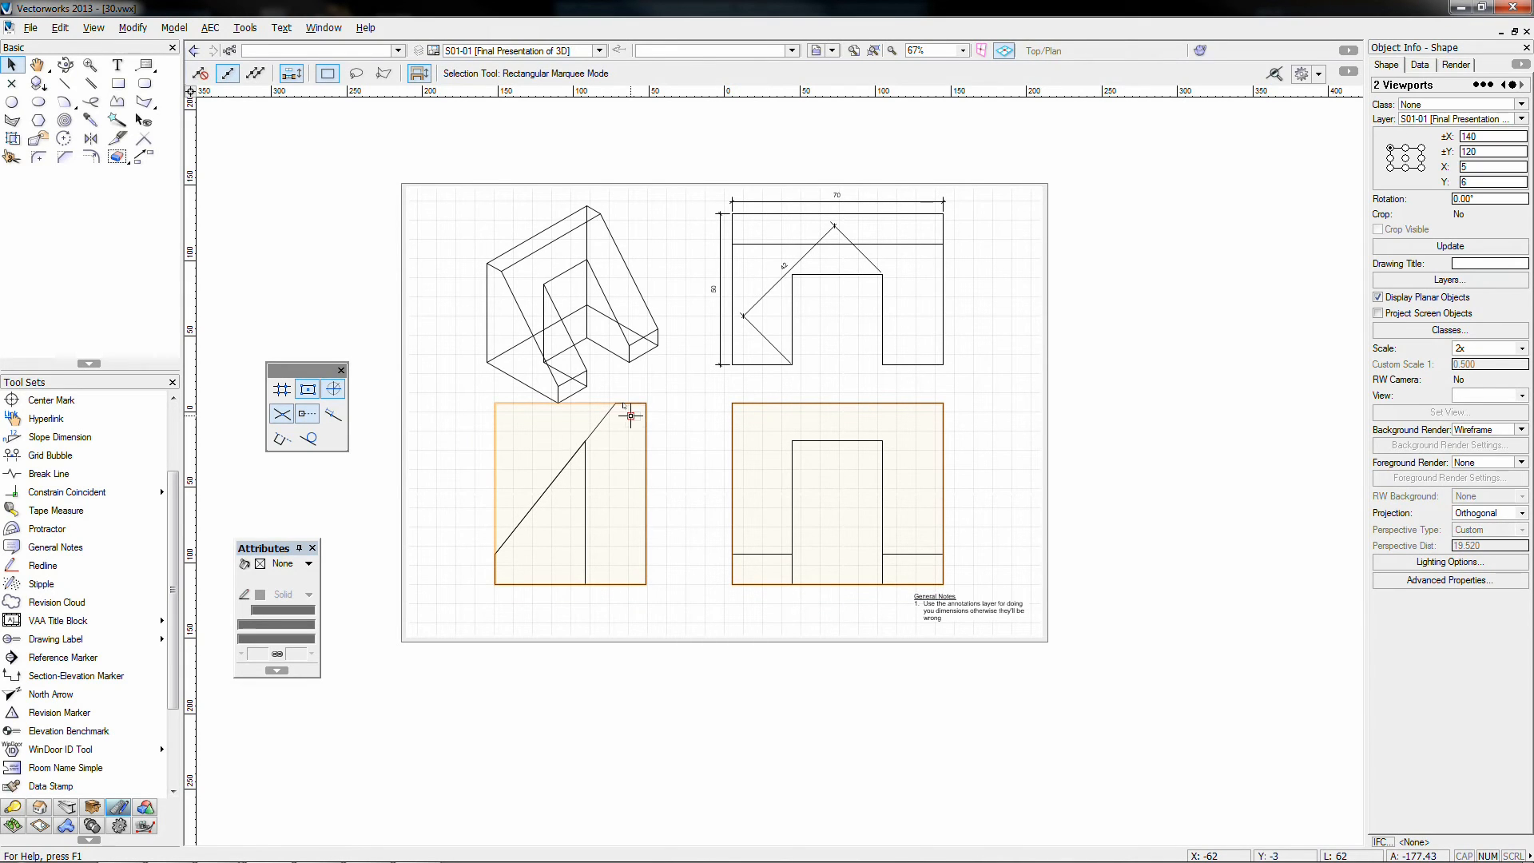
{"action": "left_click", "coordinate": [679, 397]}
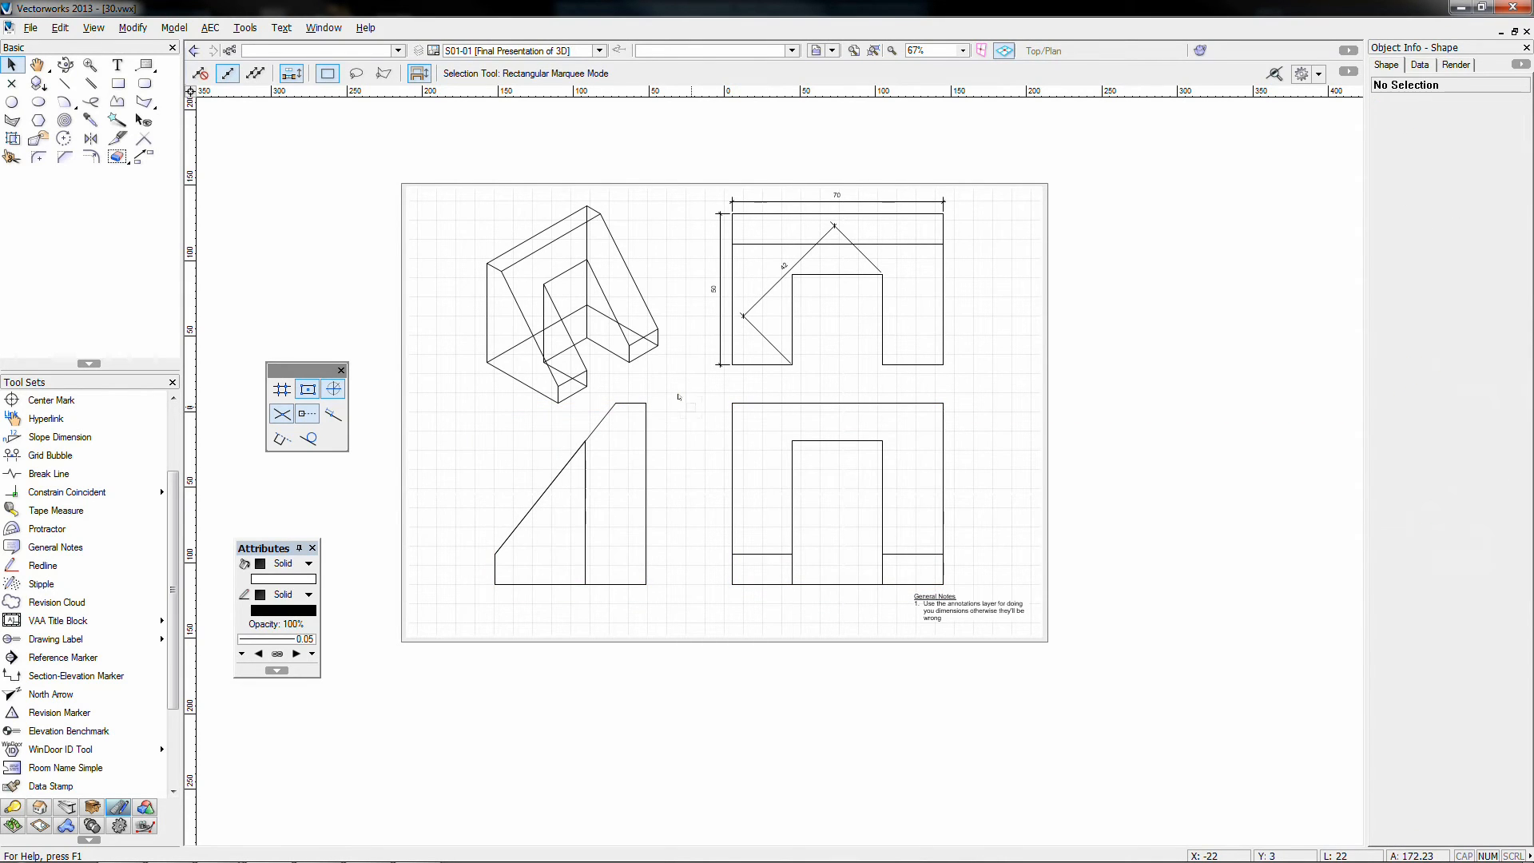
{"action": "left_click", "coordinate": [957, 617]}
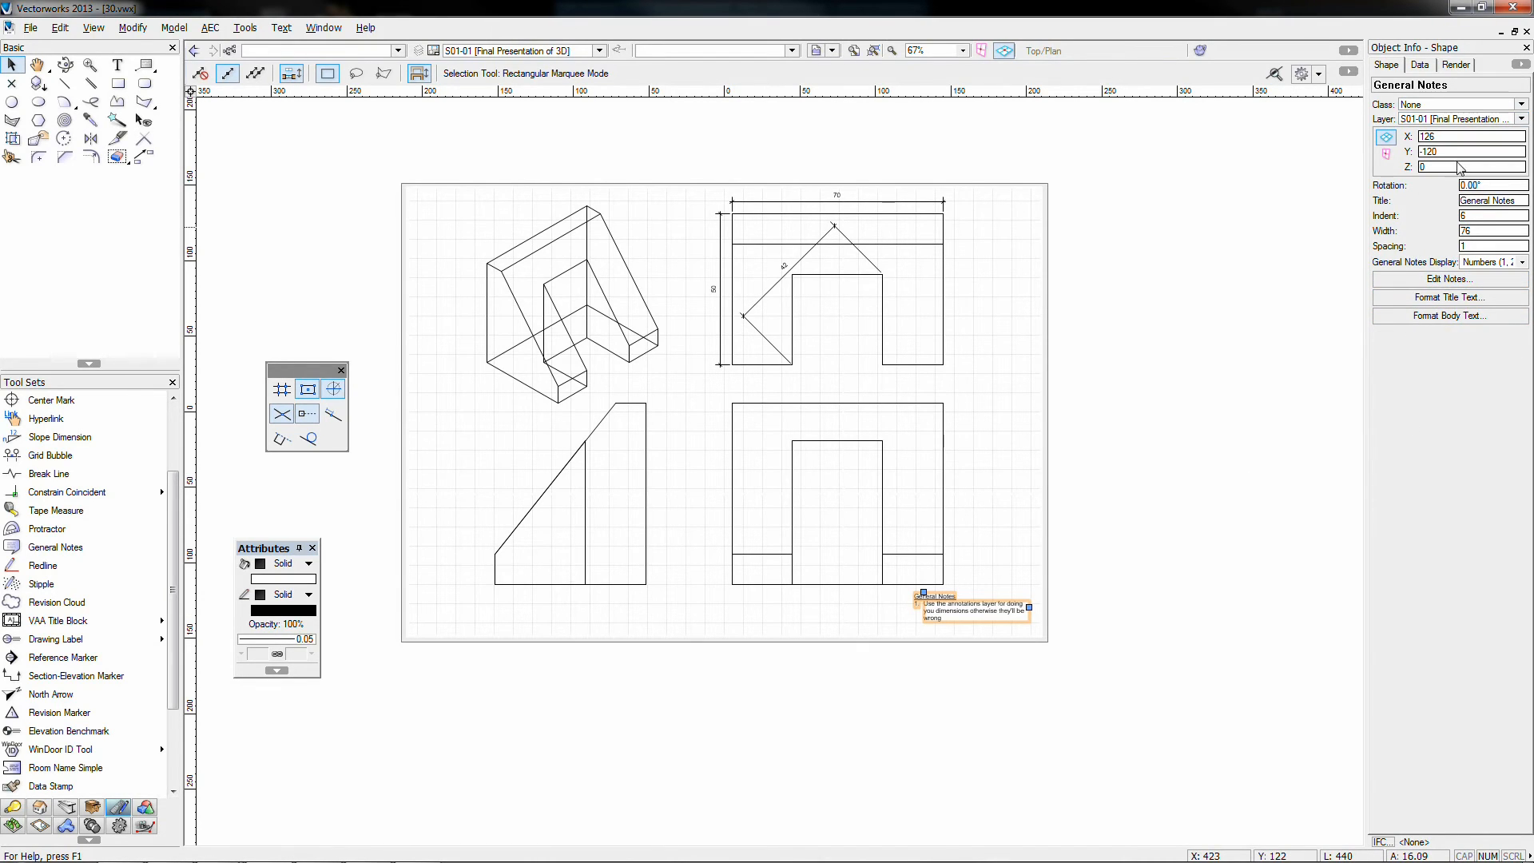
{"action": "left_click", "coordinate": [541, 721]}
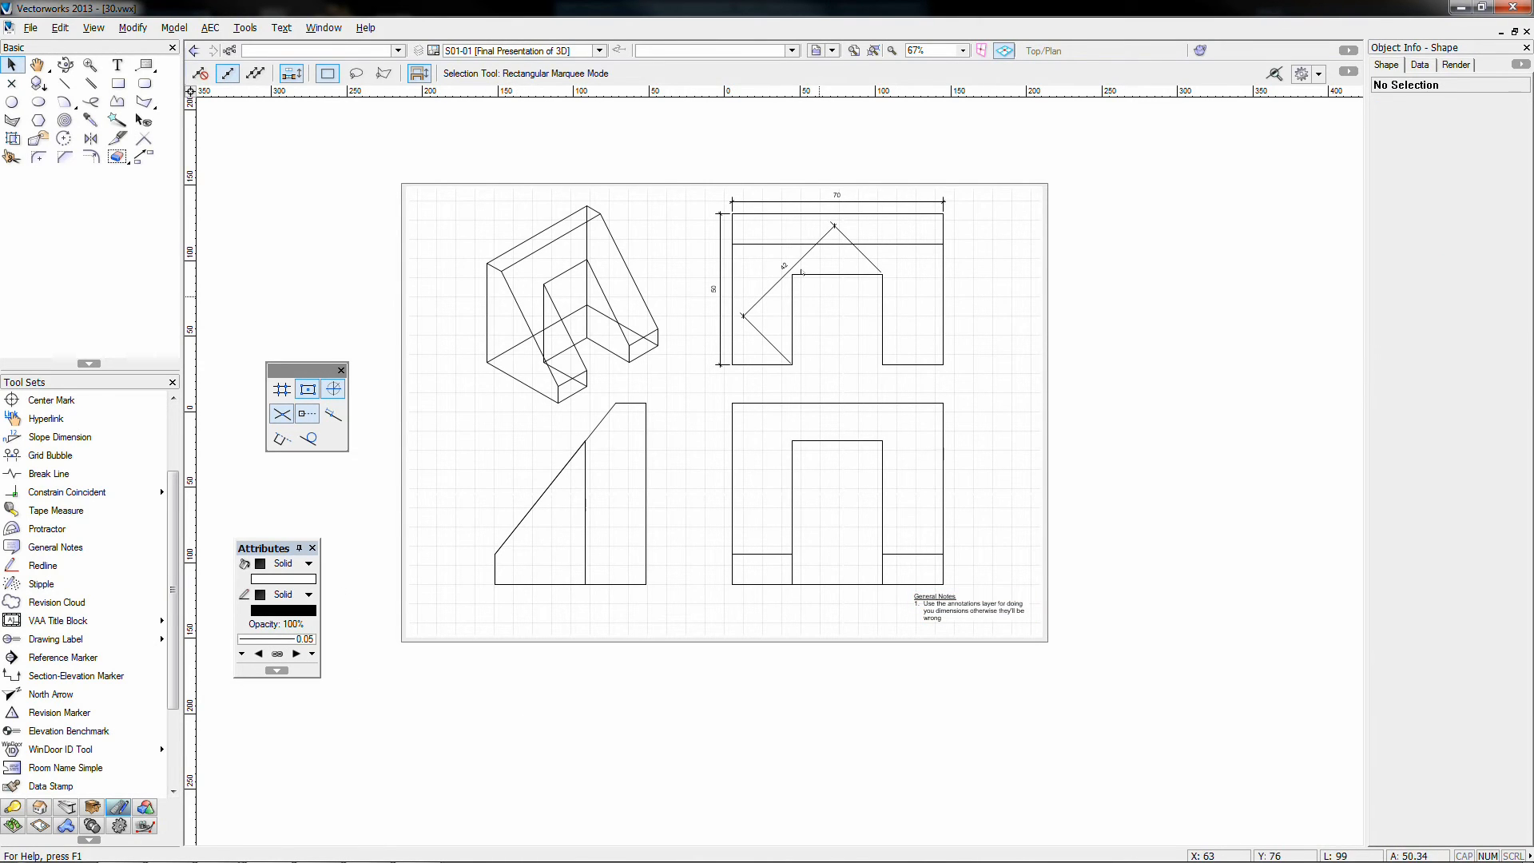
Step: In the lower-left view's annotations, add a vertical 60 dimension on its right edge with flipped text
{"action": "double_click", "coordinate": [584, 467]}
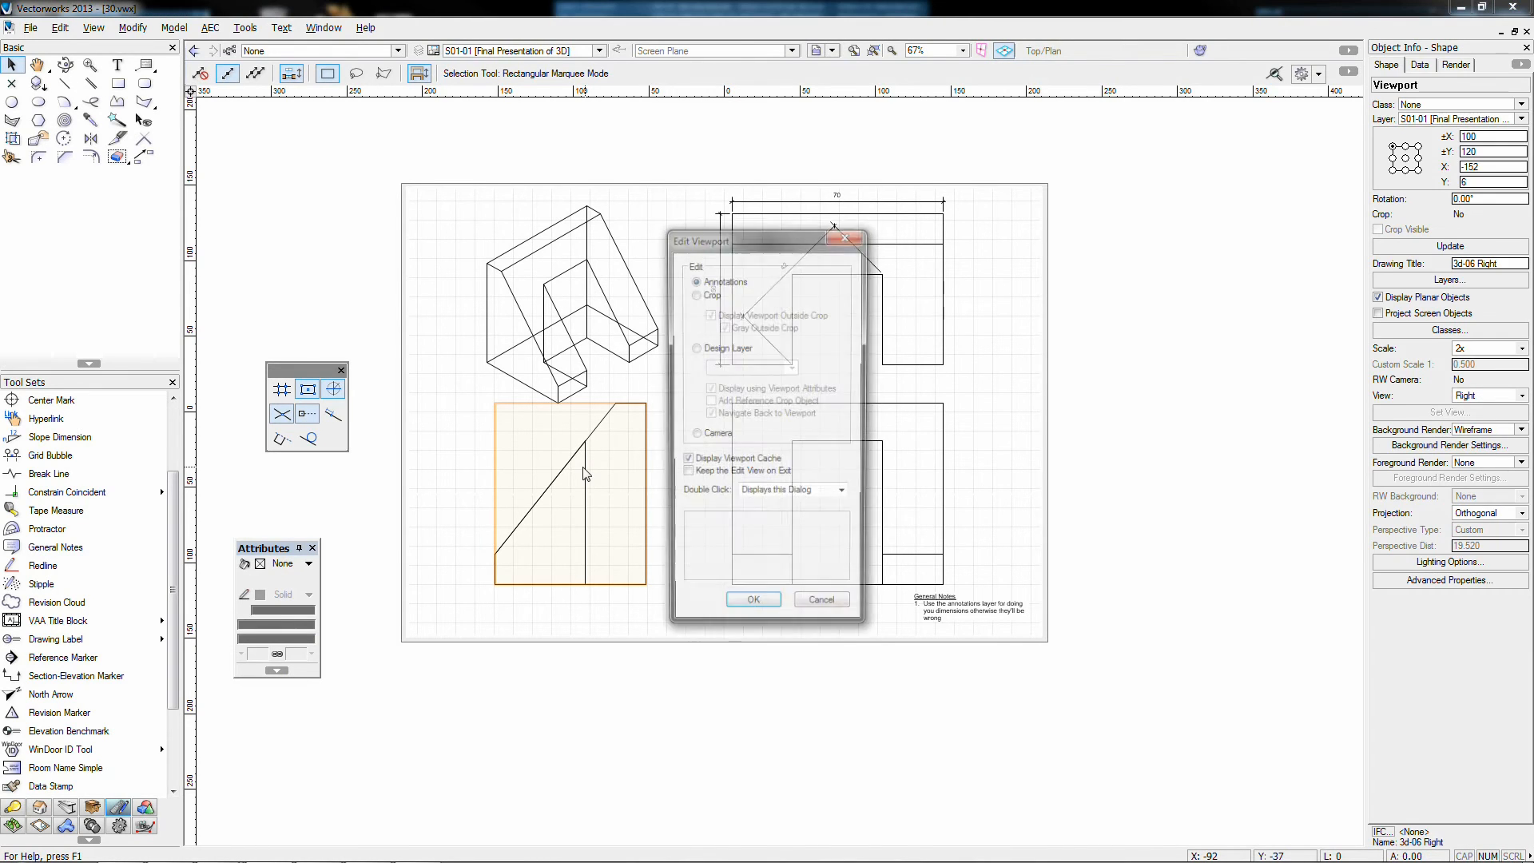
{"action": "left_click", "coordinate": [751, 610]}
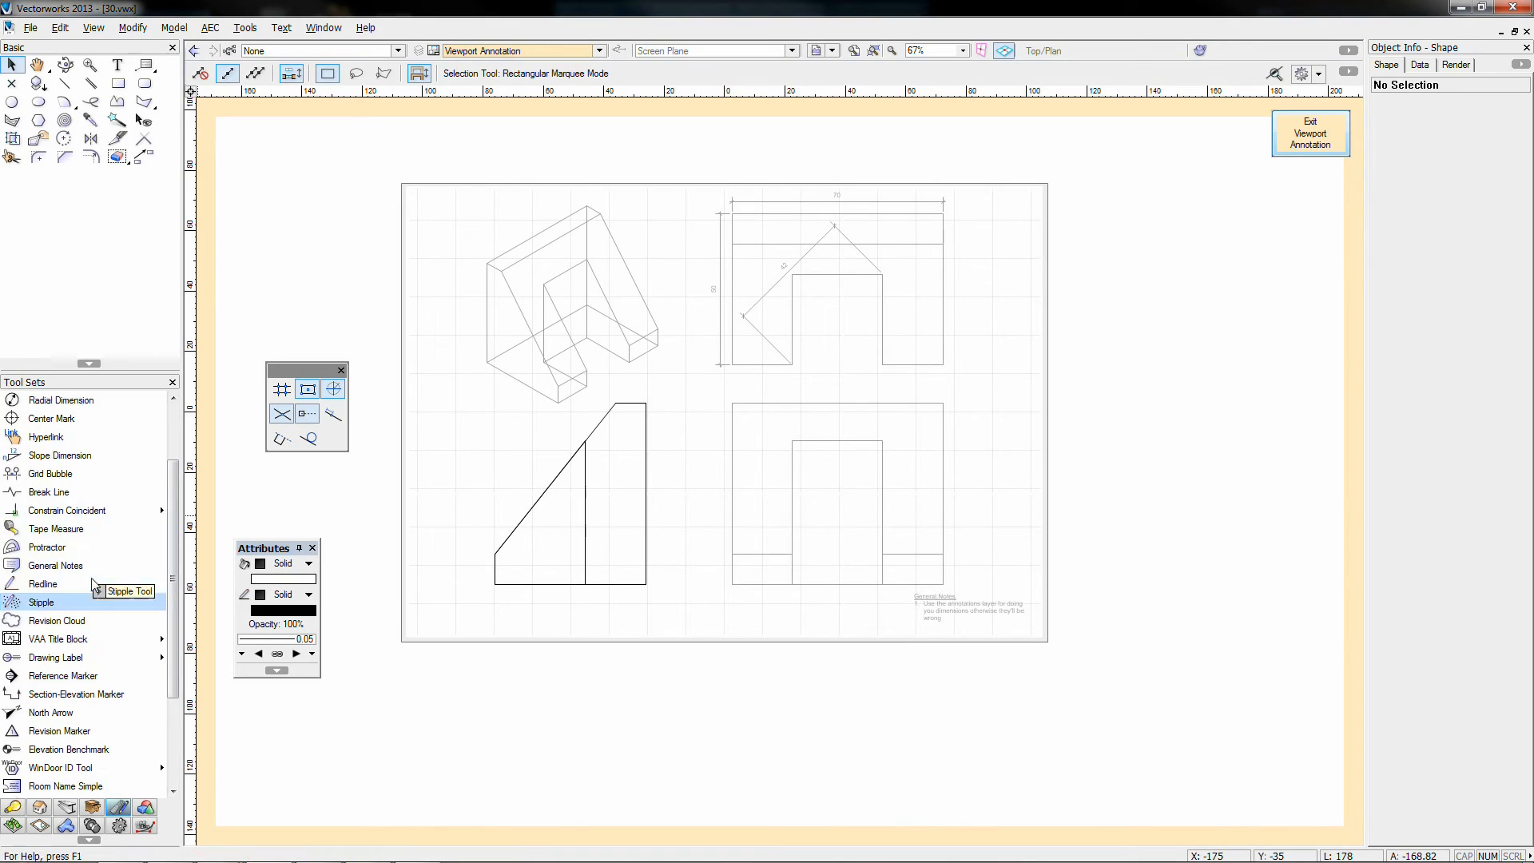
{"action": "scroll", "coordinate": [92, 551], "scroll_direction": "up", "scroll_amount": 2}
{"action": "scroll", "coordinate": [59, 395], "scroll_direction": "up", "scroll_amount": 1}
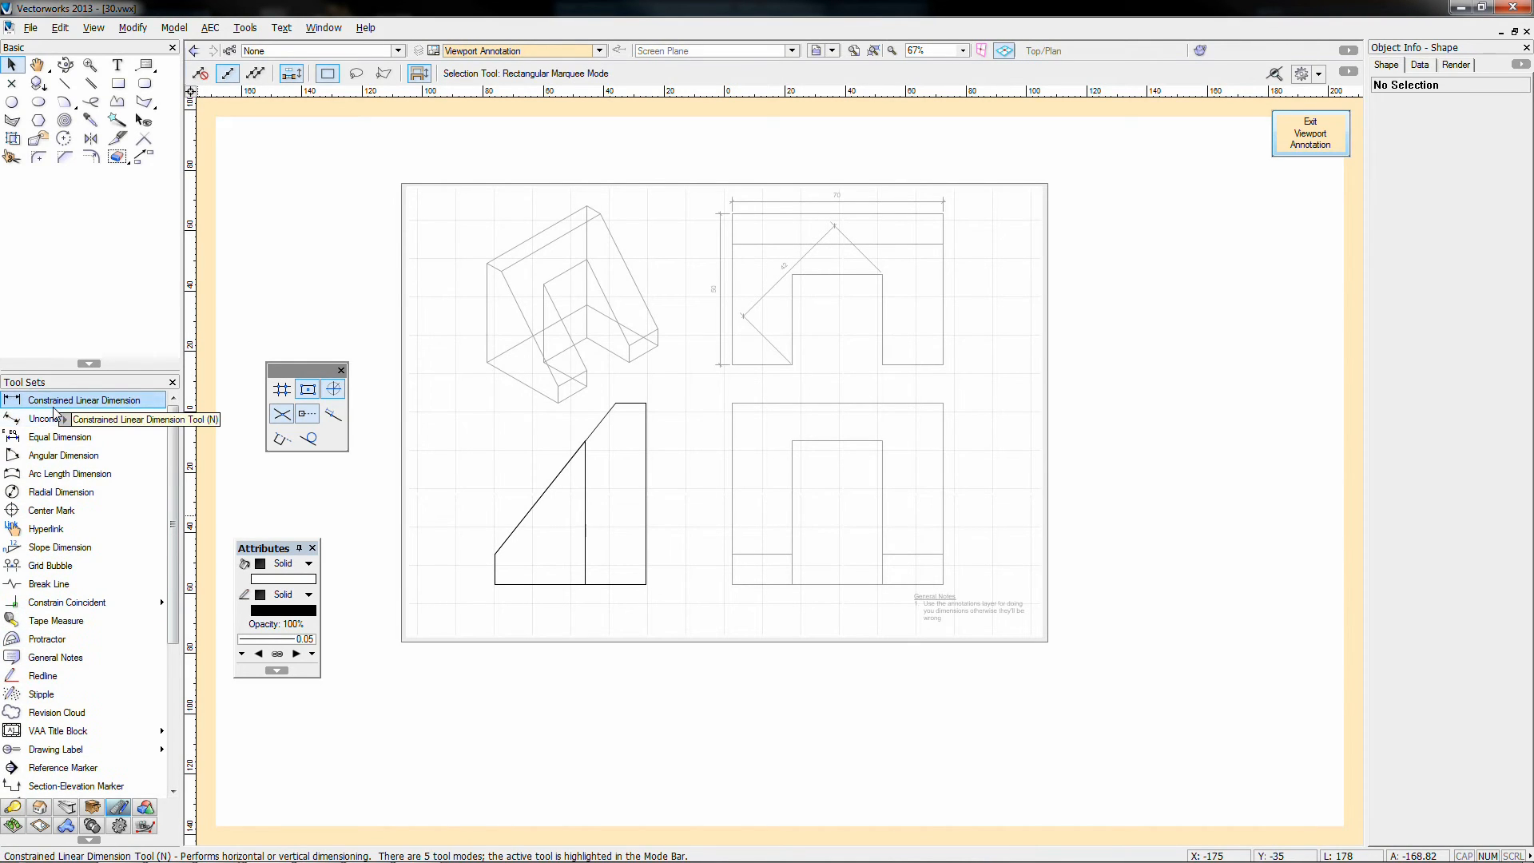
{"action": "left_click", "coordinate": [64, 400]}
{"action": "left_click", "coordinate": [646, 403]}
{"action": "left_click", "coordinate": [647, 584]}
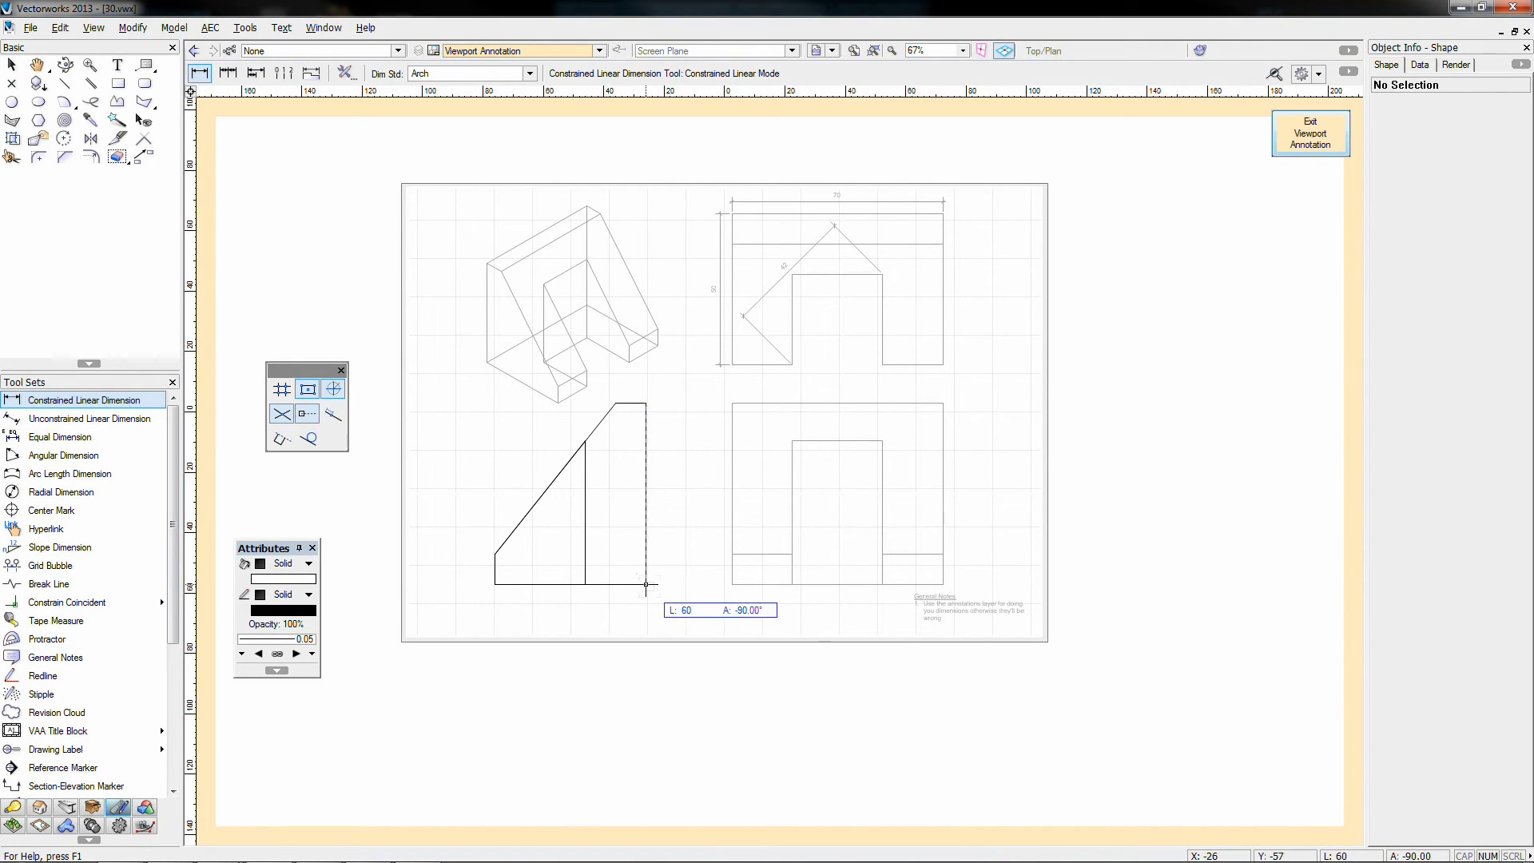
{"action": "left_click", "coordinate": [664, 585]}
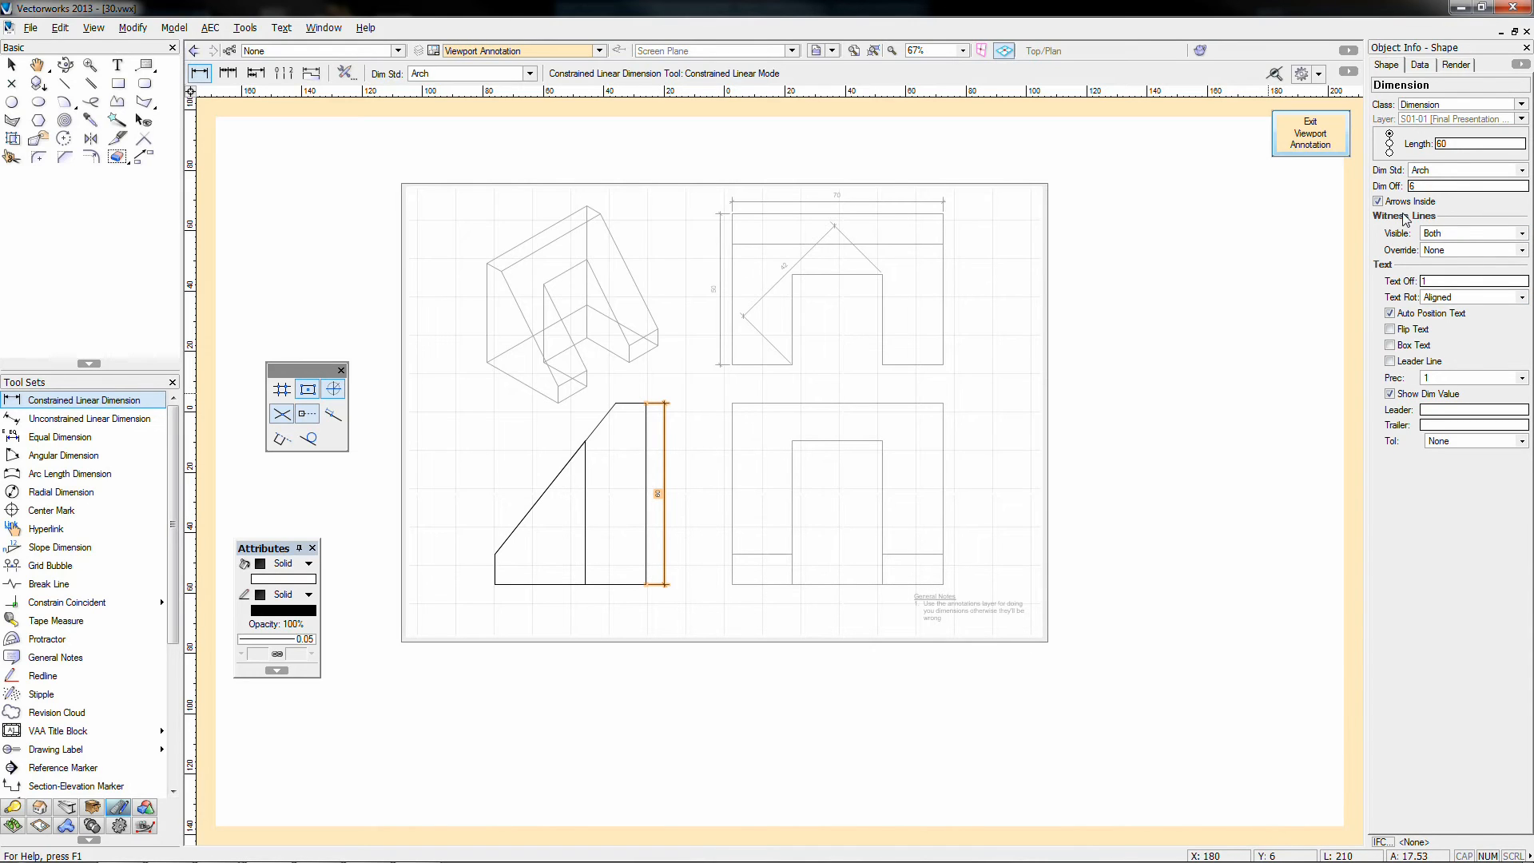
{"action": "left_click", "coordinate": [1407, 331]}
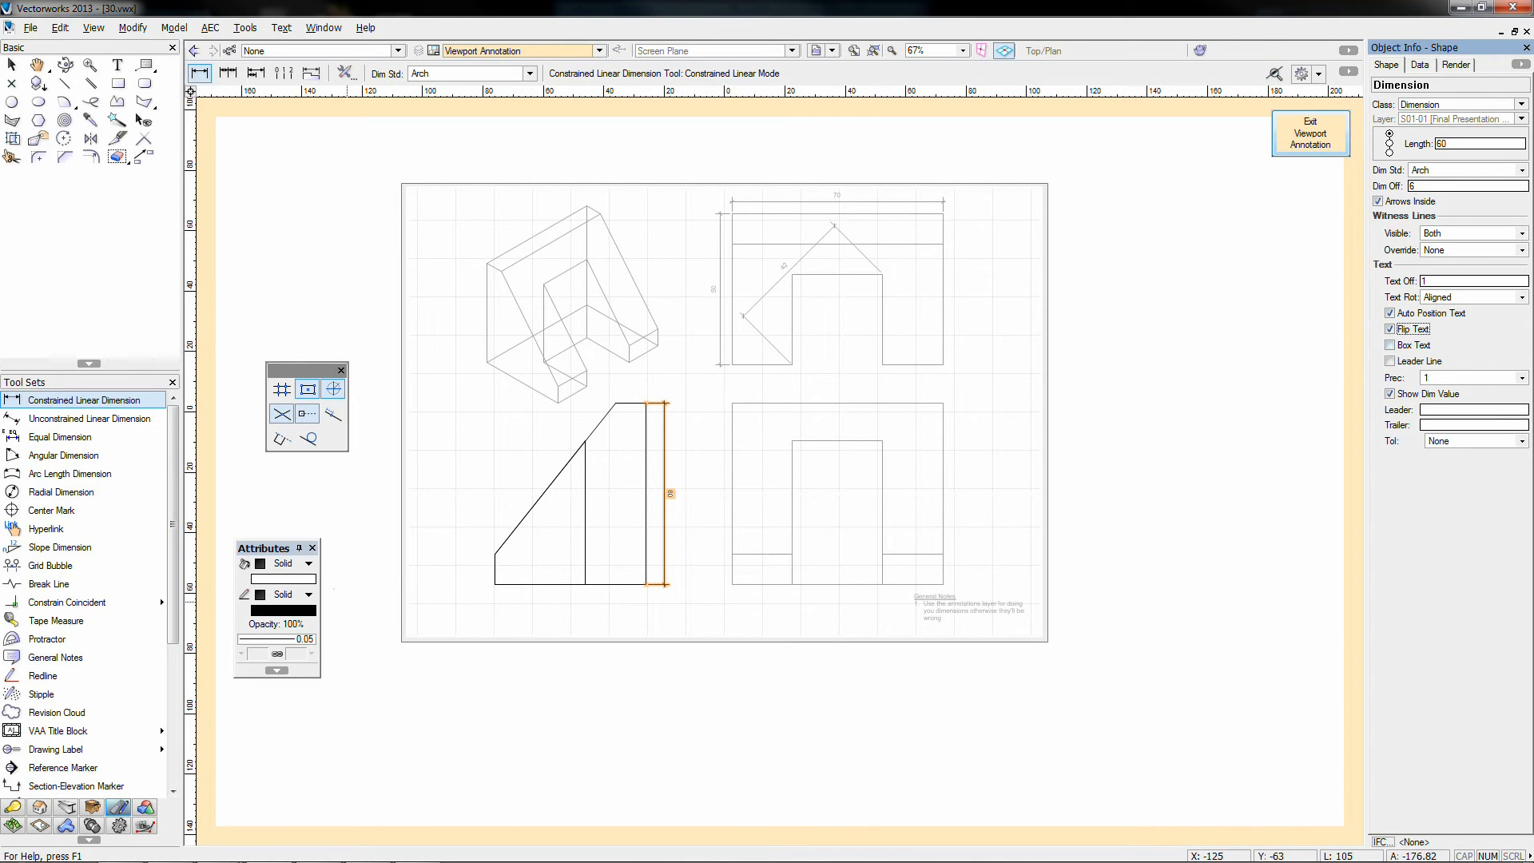
Step: Add an unconstrained 64 dimension along the view's slanted edge
{"action": "left_click", "coordinate": [88, 420]}
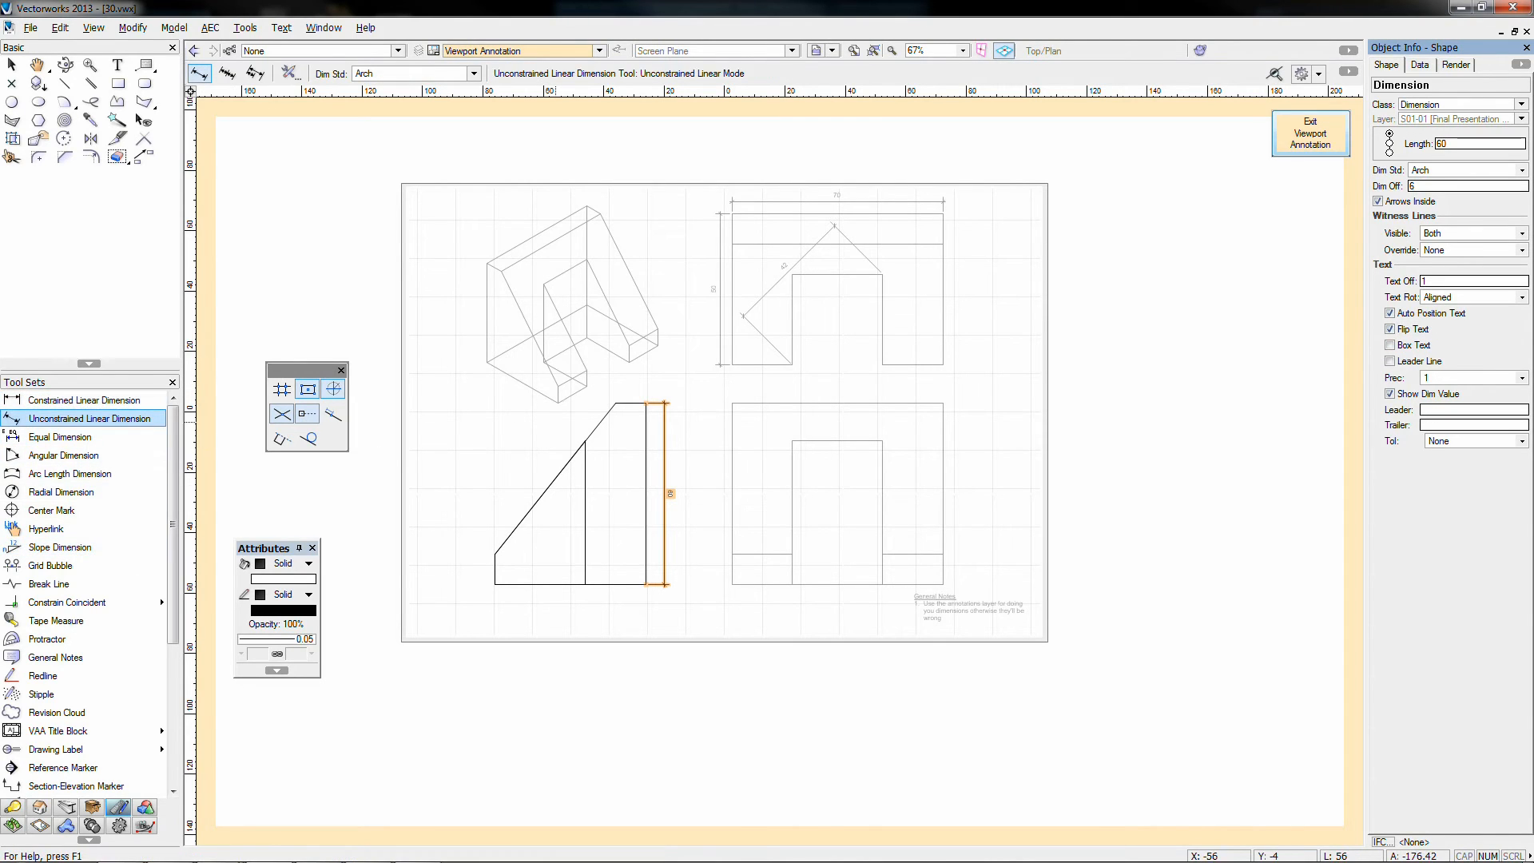
{"action": "left_click", "coordinate": [615, 403]}
{"action": "left_click", "coordinate": [495, 553]}
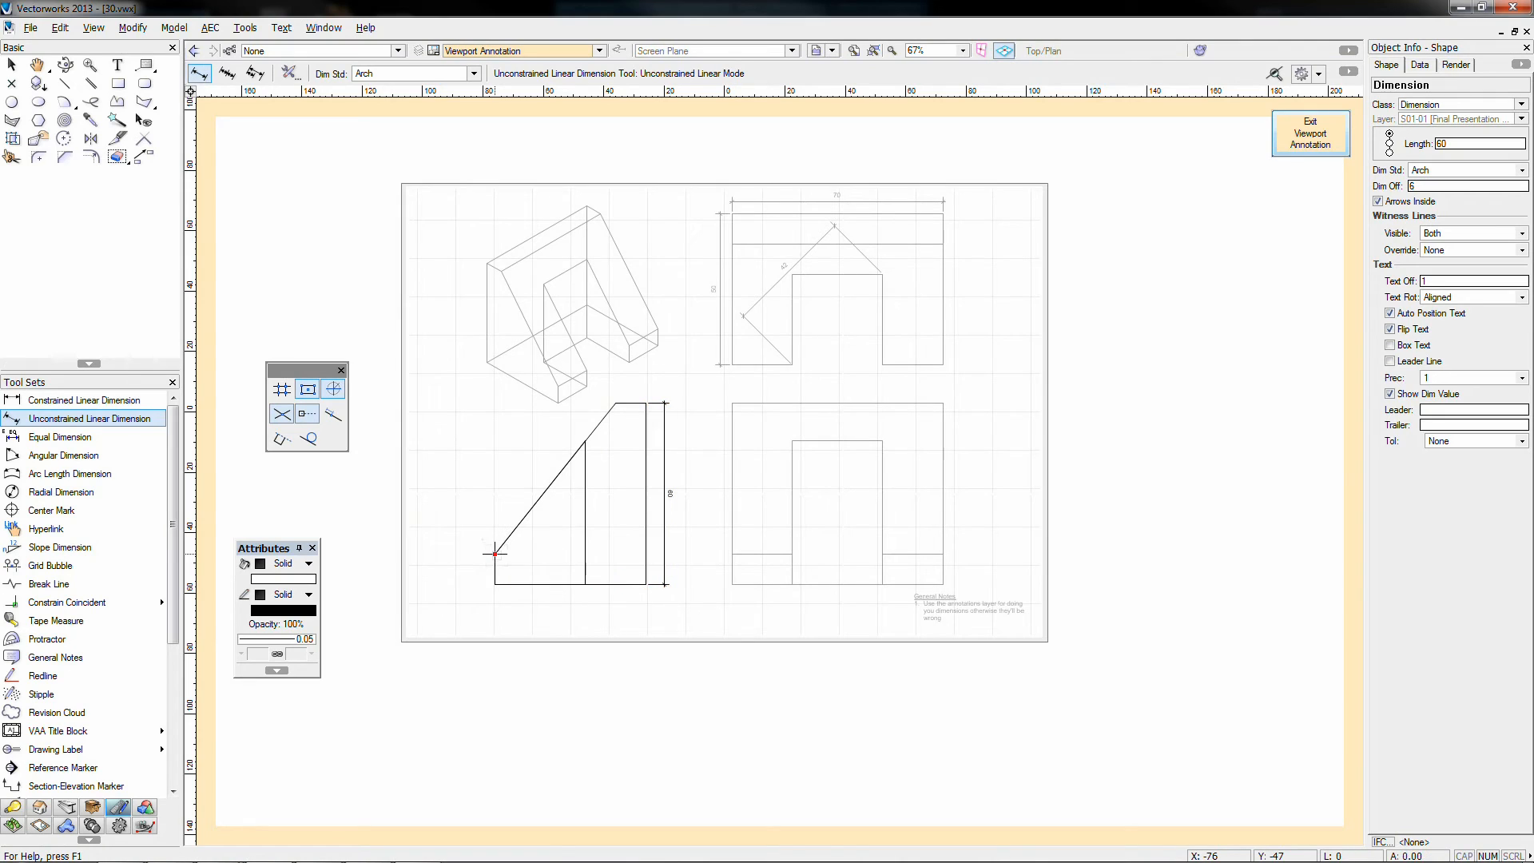
{"action": "left_click", "coordinate": [489, 546]}
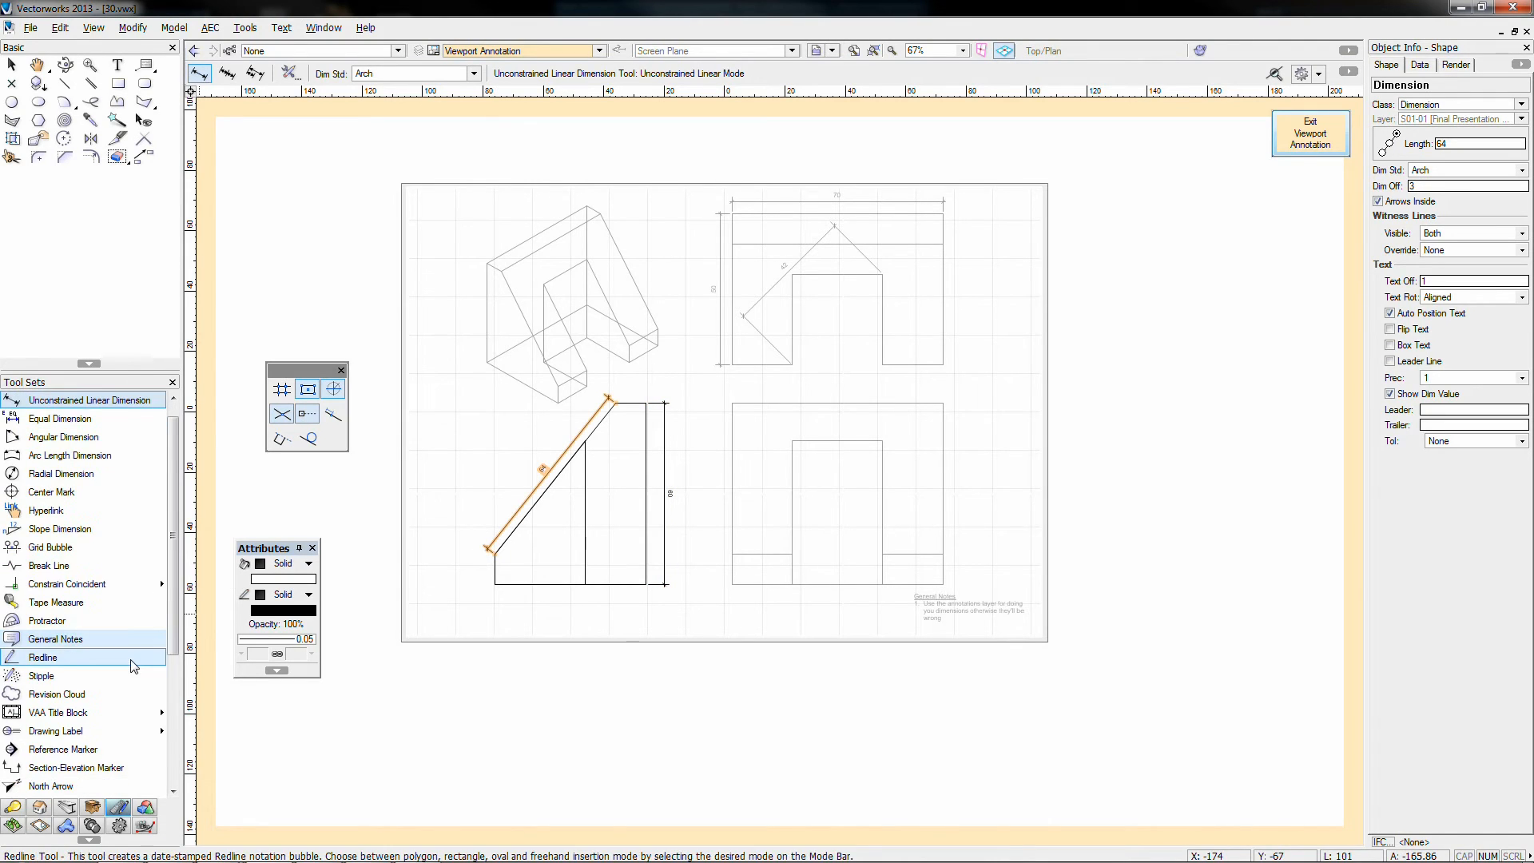
Step: Place a '3d-06 Right' drawing label at Scale 2X beneath the lower-left view
{"action": "scroll", "coordinate": [79, 679], "scroll_direction": "down", "scroll_amount": 1}
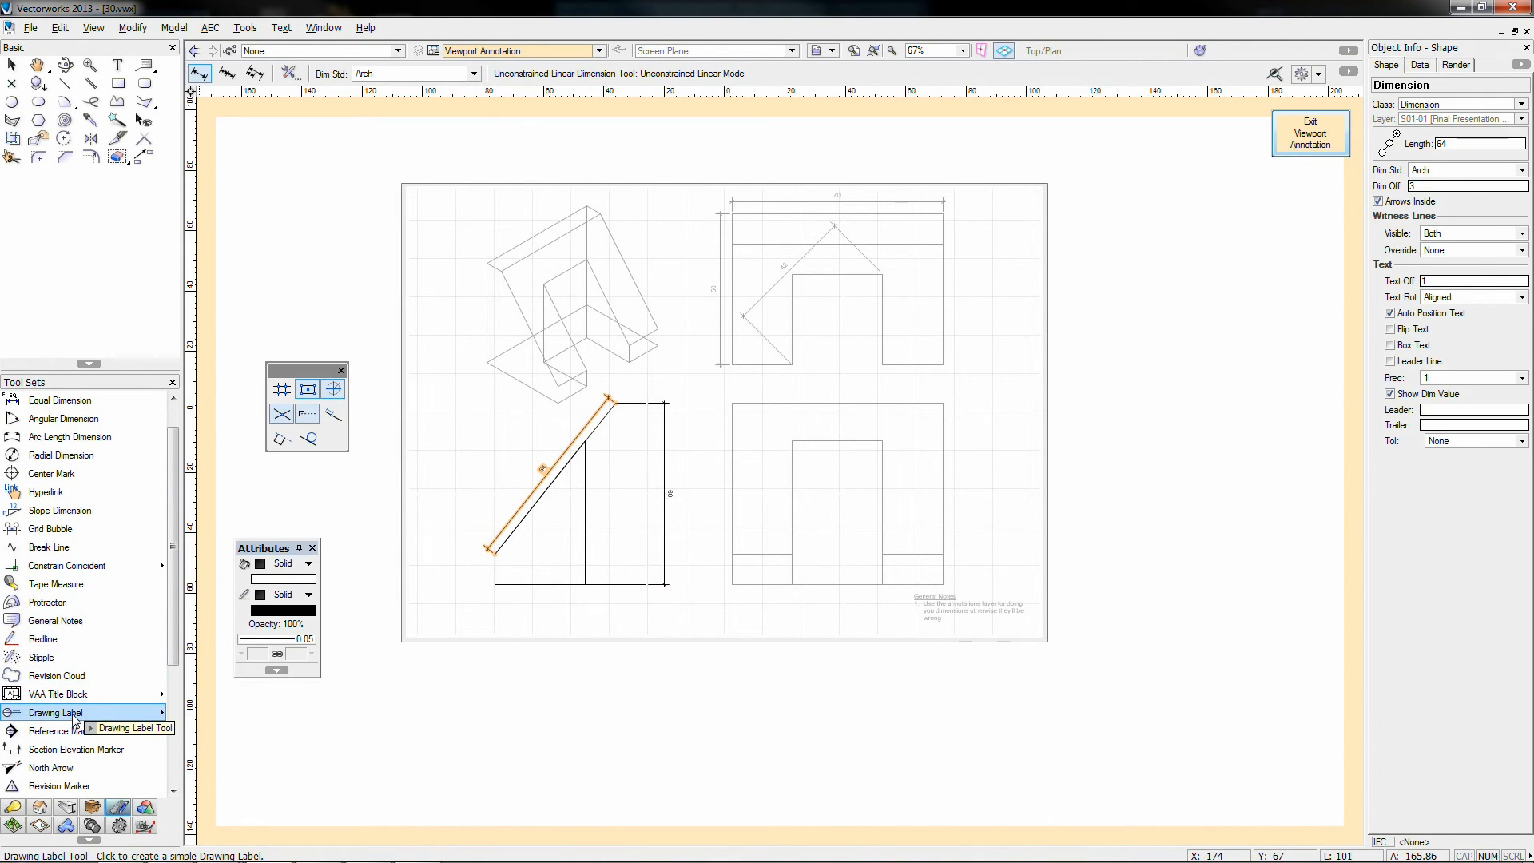
{"action": "left_click", "coordinate": [74, 714]}
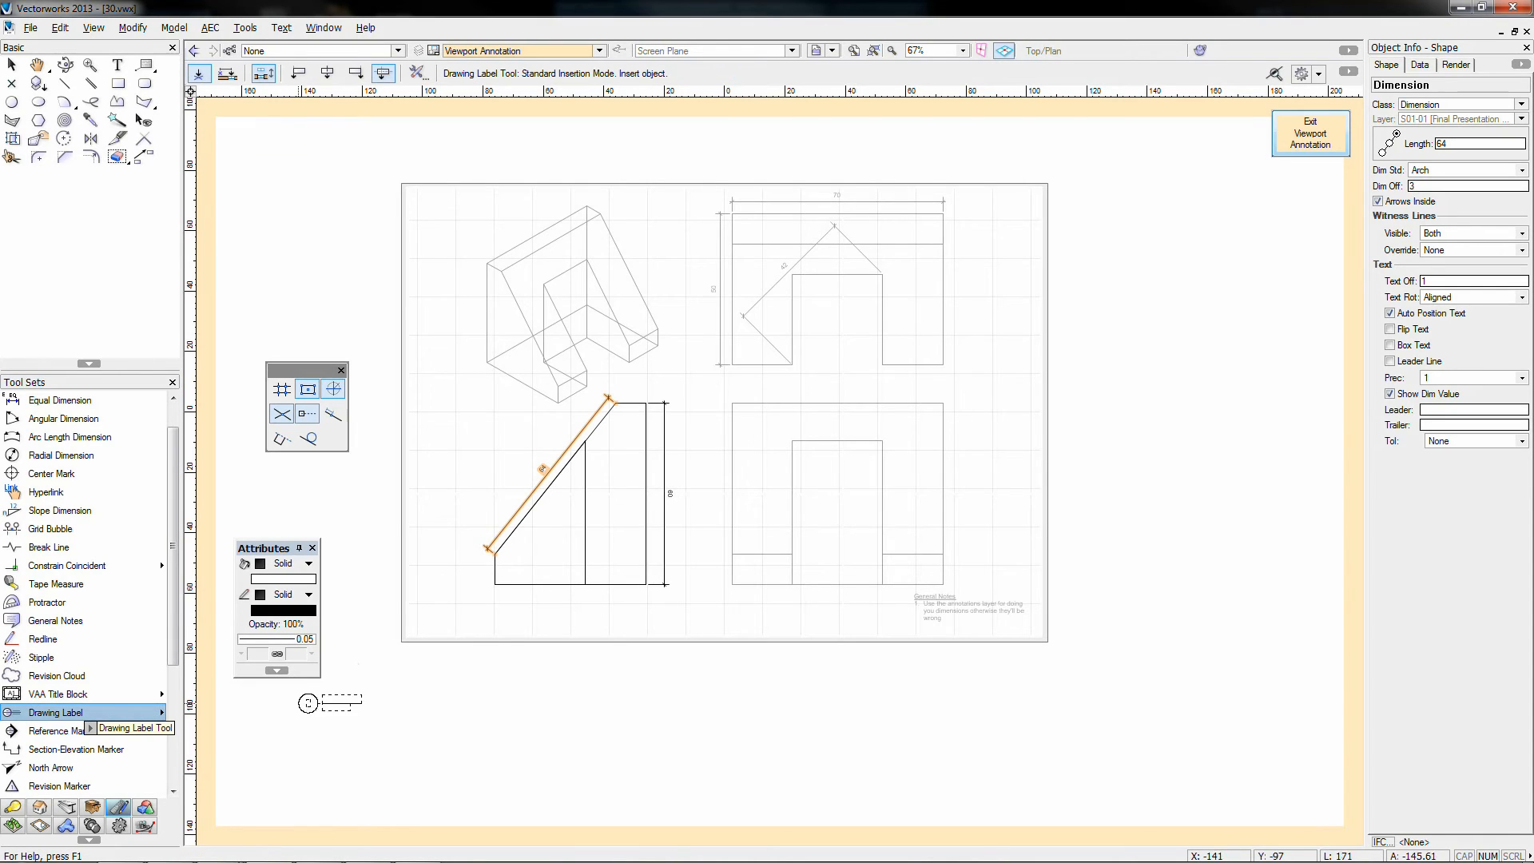
{"action": "left_click", "coordinate": [510, 609]}
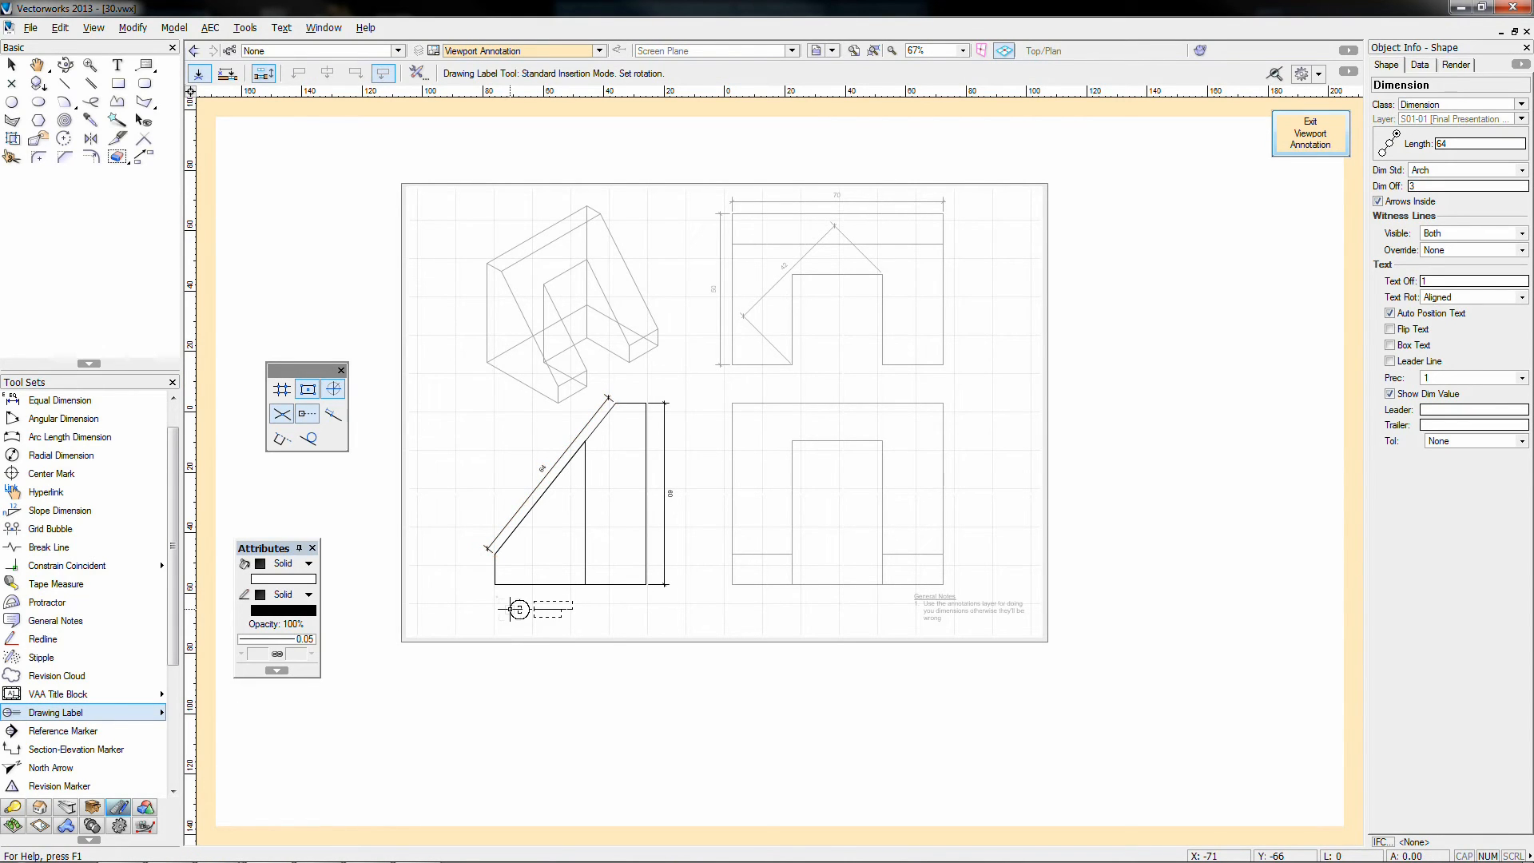
{"action": "left_click", "coordinate": [509, 609]}
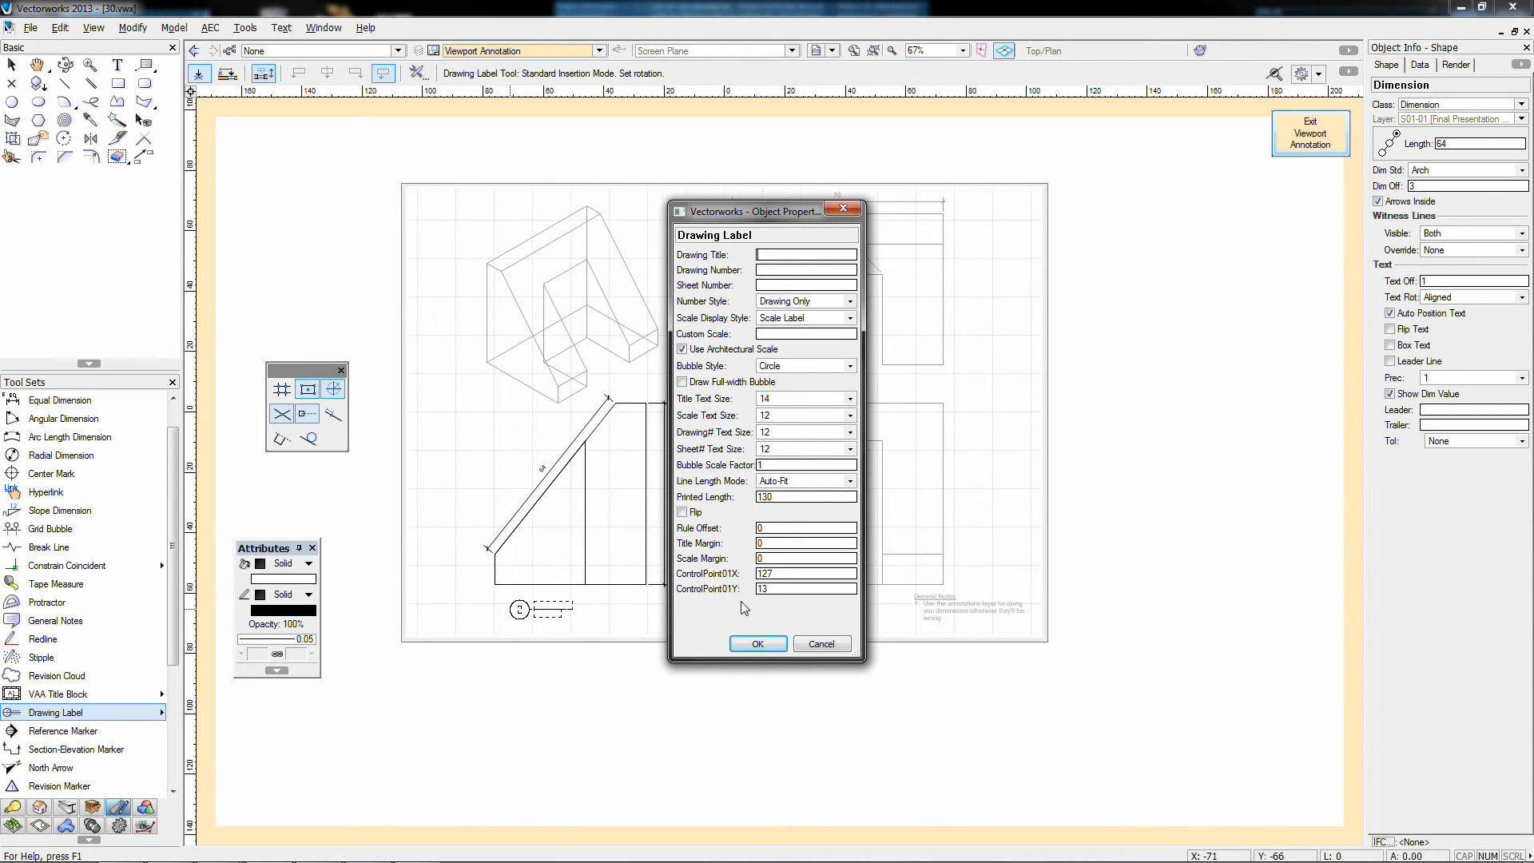
{"action": "left_click", "coordinate": [755, 644]}
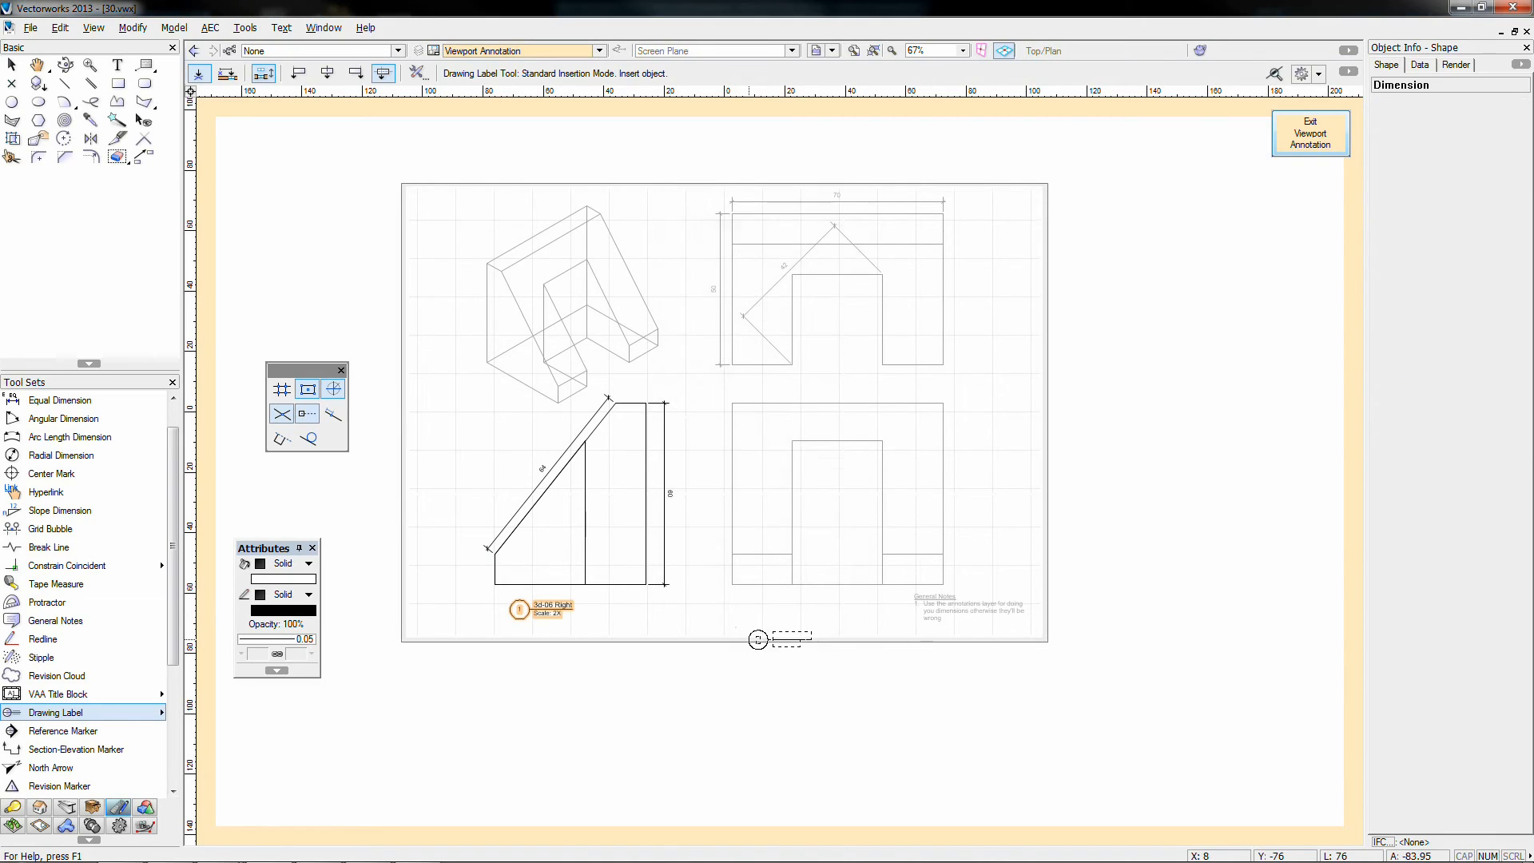
{"action": "key", "text": "x"}
{"action": "left_click", "coordinate": [510, 651]}
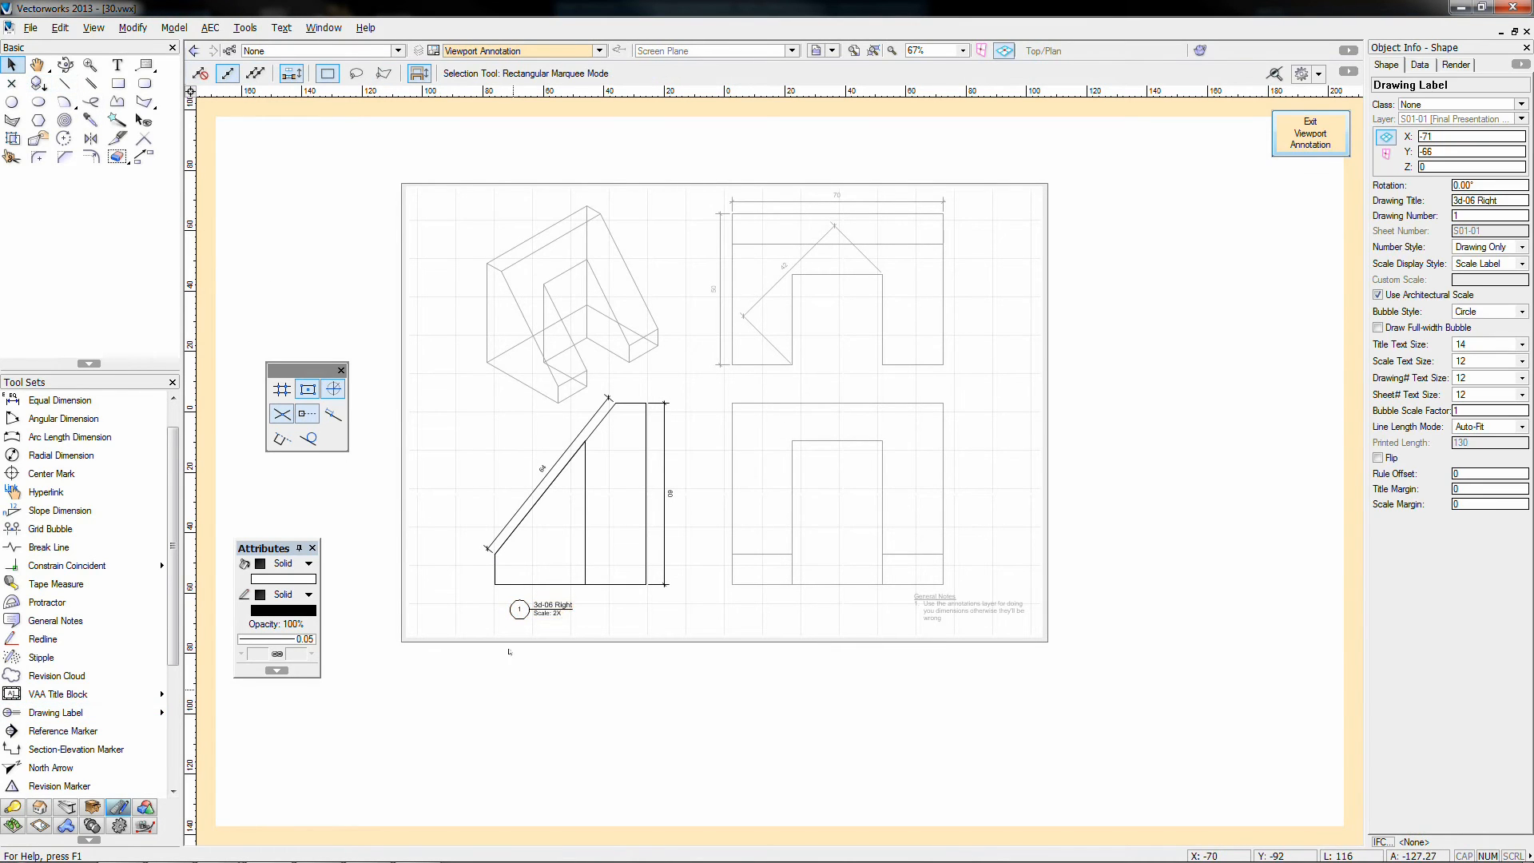
Step: Verify the label's drawing number 1 in Object Info, then exit viewport annotation
{"action": "scroll", "coordinate": [568, 566], "scroll_direction": "up", "scroll_amount": 2}
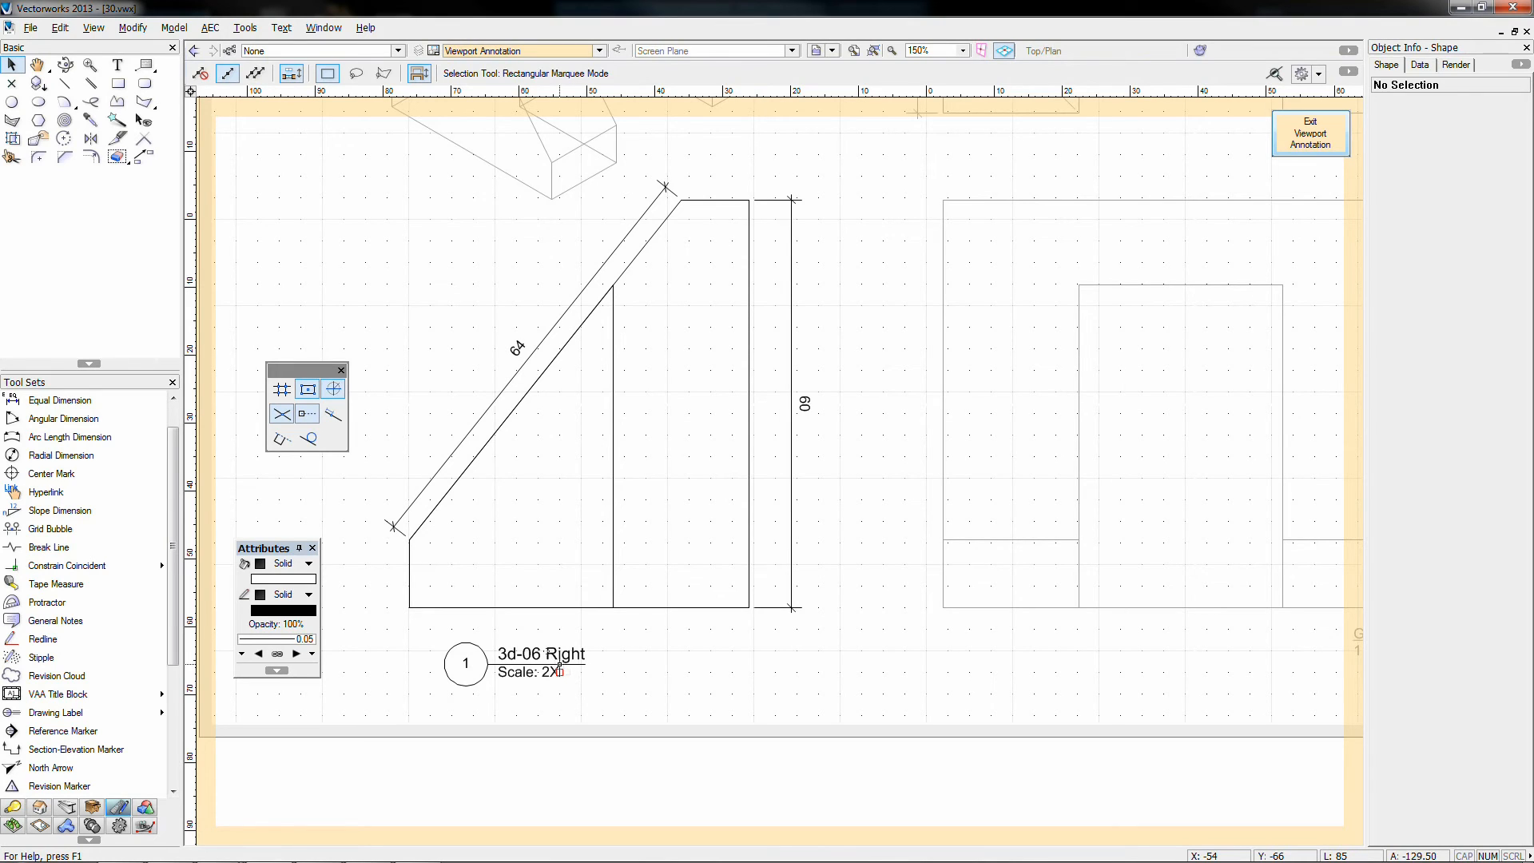
{"action": "left_click", "coordinate": [558, 670]}
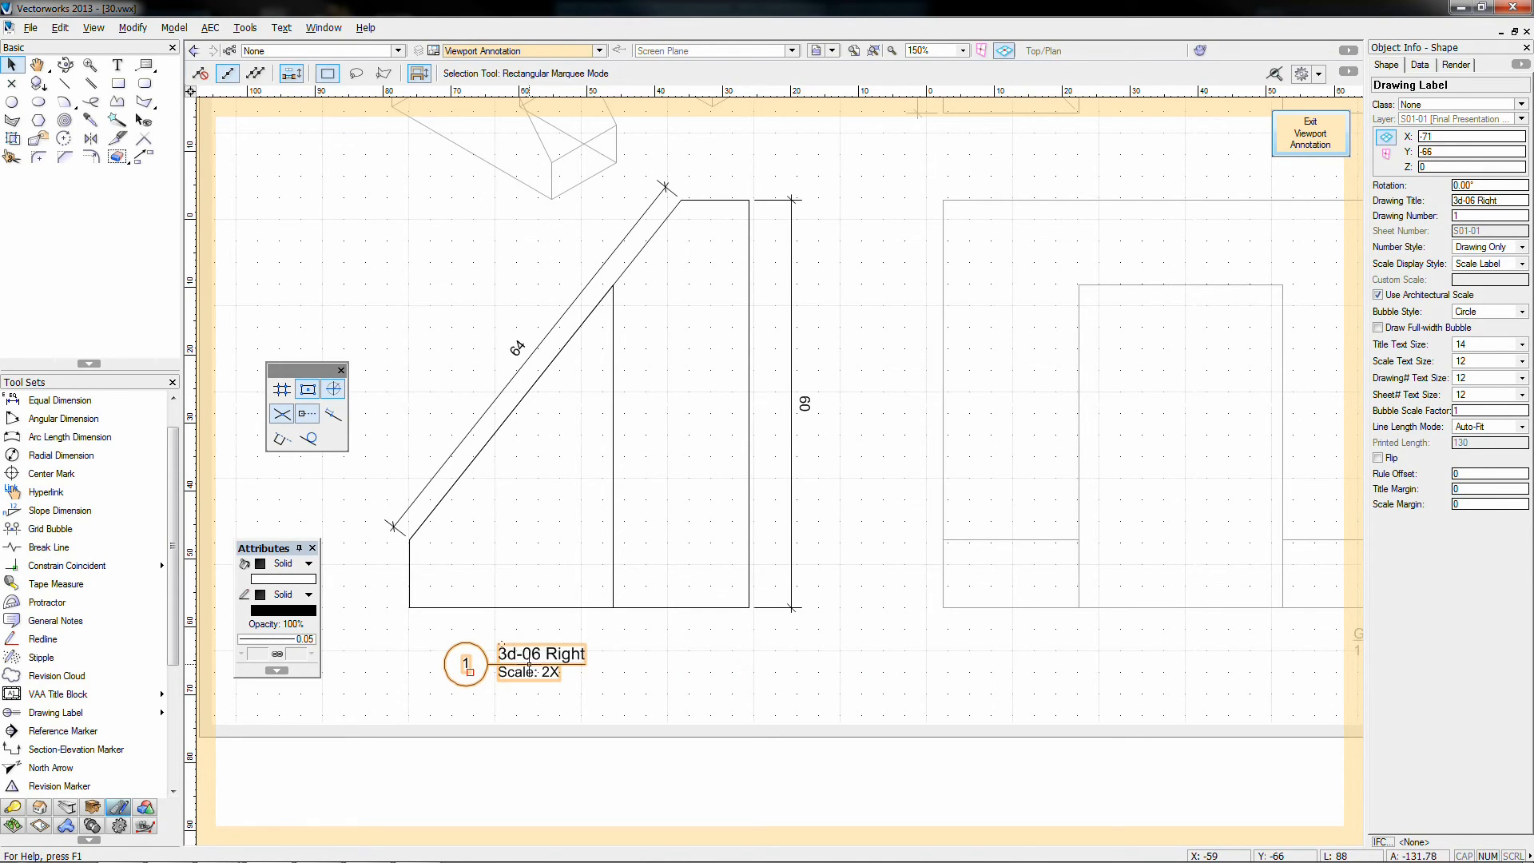
{"action": "left_click", "coordinate": [601, 637]}
{"action": "left_click", "coordinate": [527, 671]}
{"action": "left_click", "coordinate": [1465, 215]}
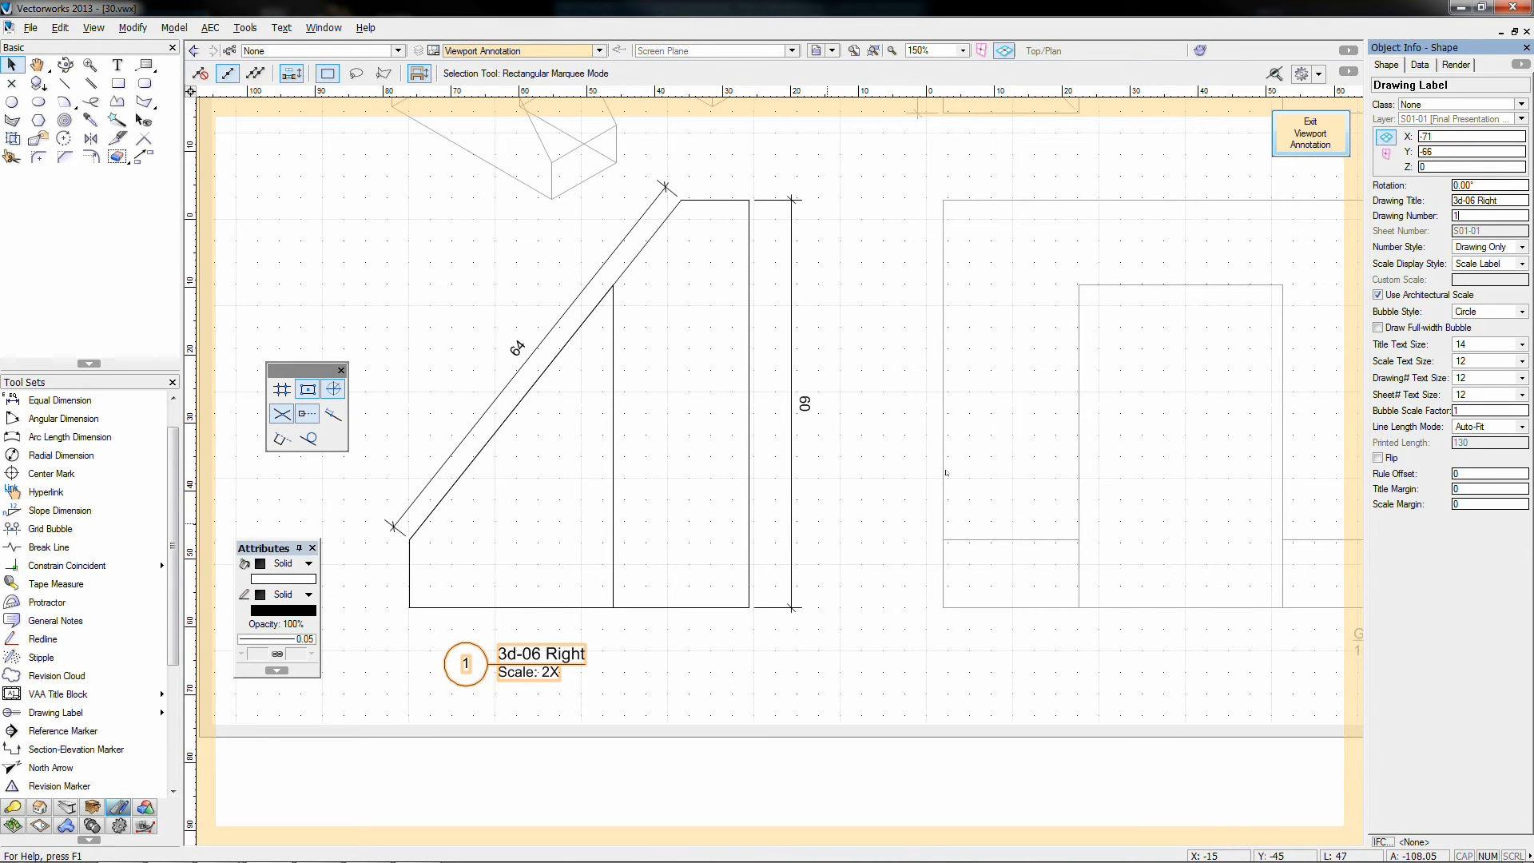
{"action": "left_click", "coordinate": [774, 679]}
{"action": "scroll", "coordinate": [775, 679], "scroll_direction": "down", "scroll_amount": 2}
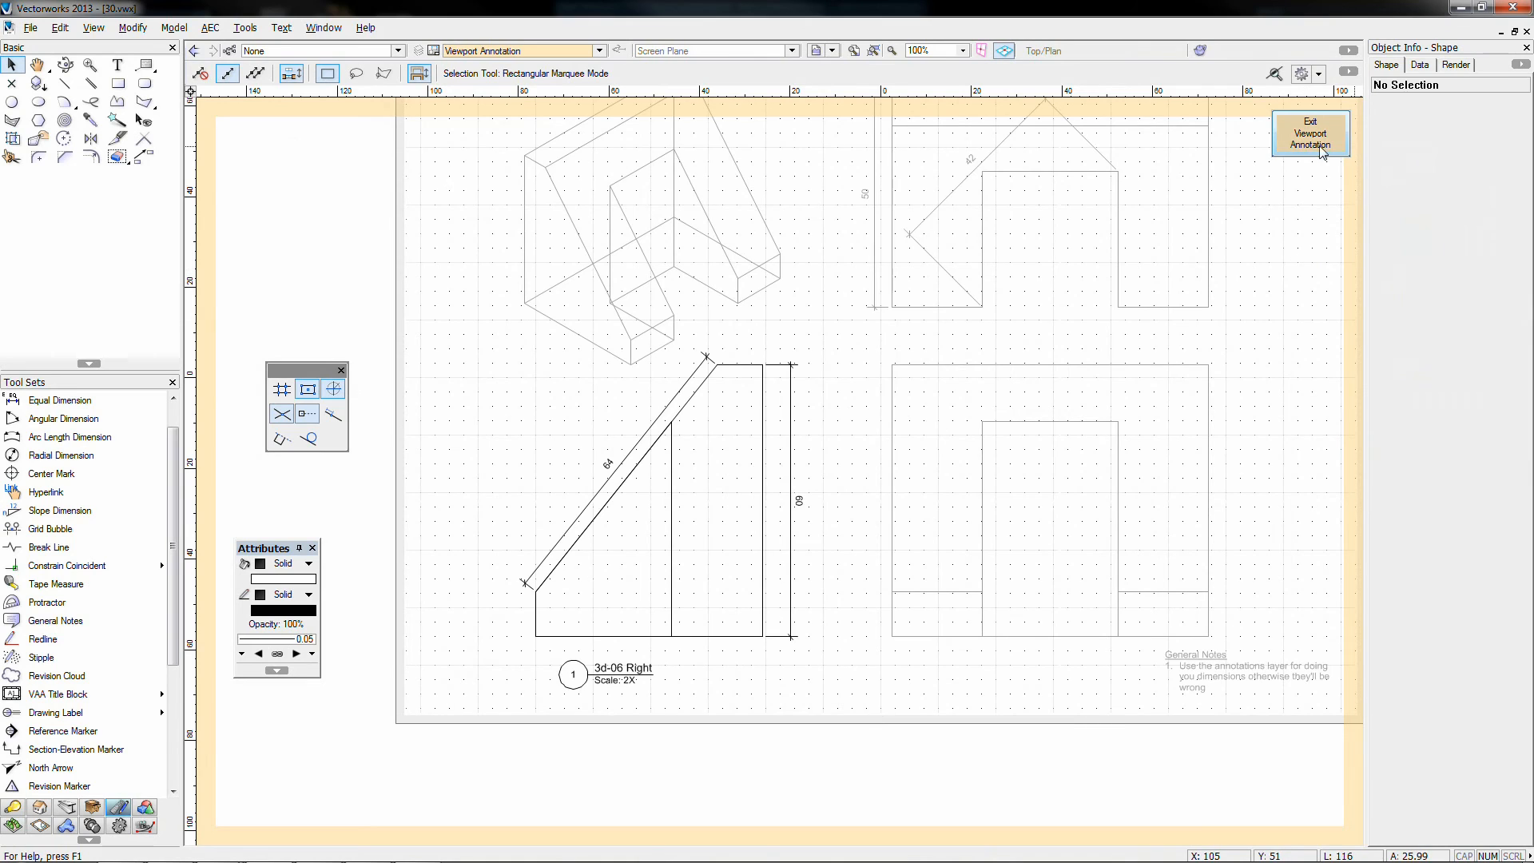
{"action": "left_click", "coordinate": [1321, 151]}
Step: Add a '3d-06 Top' drawing label at 2X beneath the bottom-right view
{"action": "left_click", "coordinate": [890, 558]}
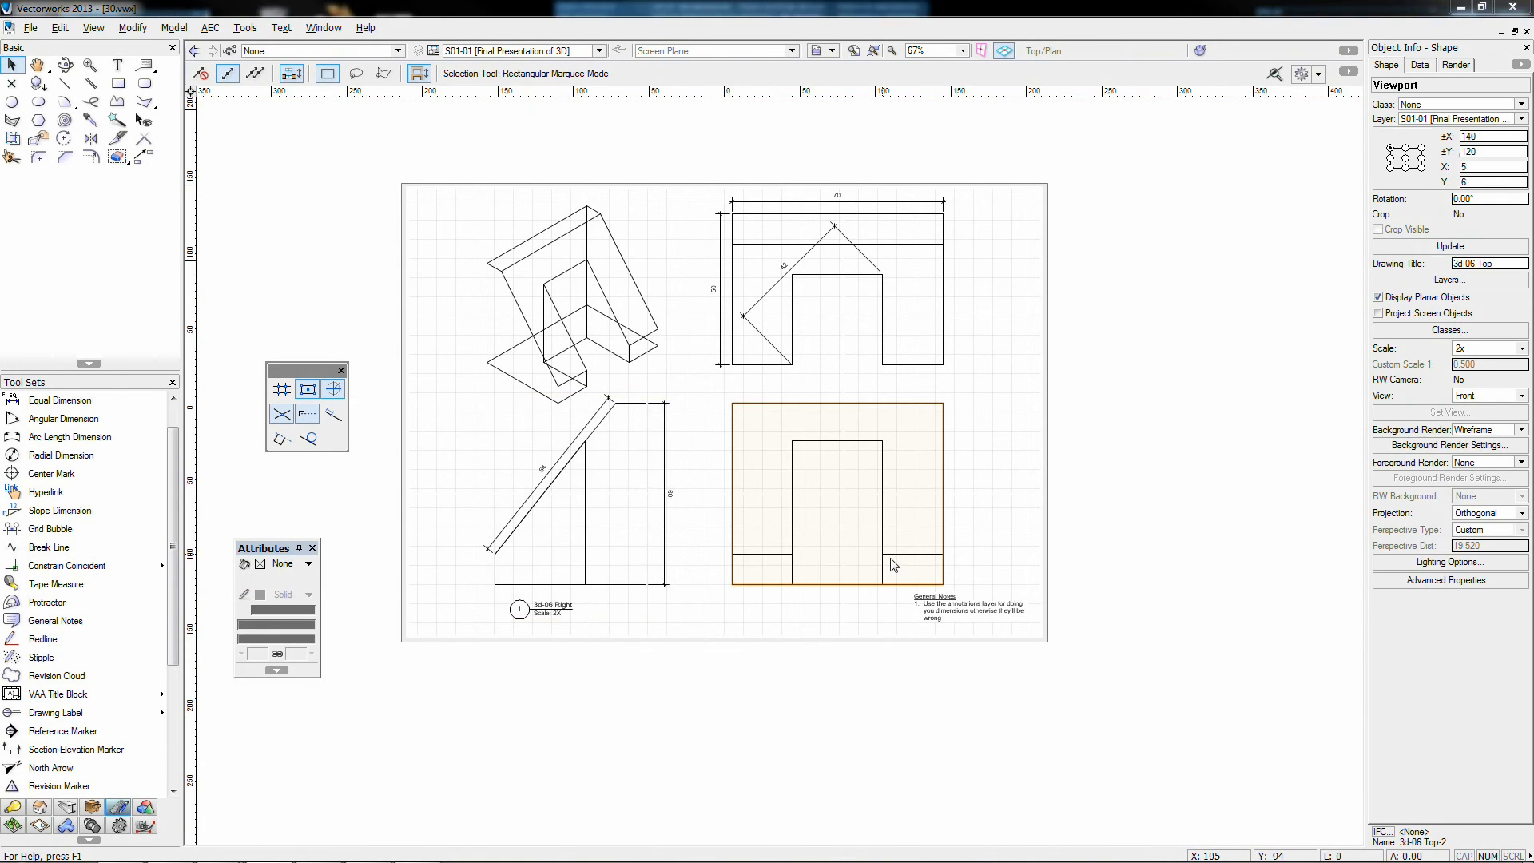
{"action": "double_click", "coordinate": [894, 565]}
{"action": "left_click", "coordinate": [779, 608]}
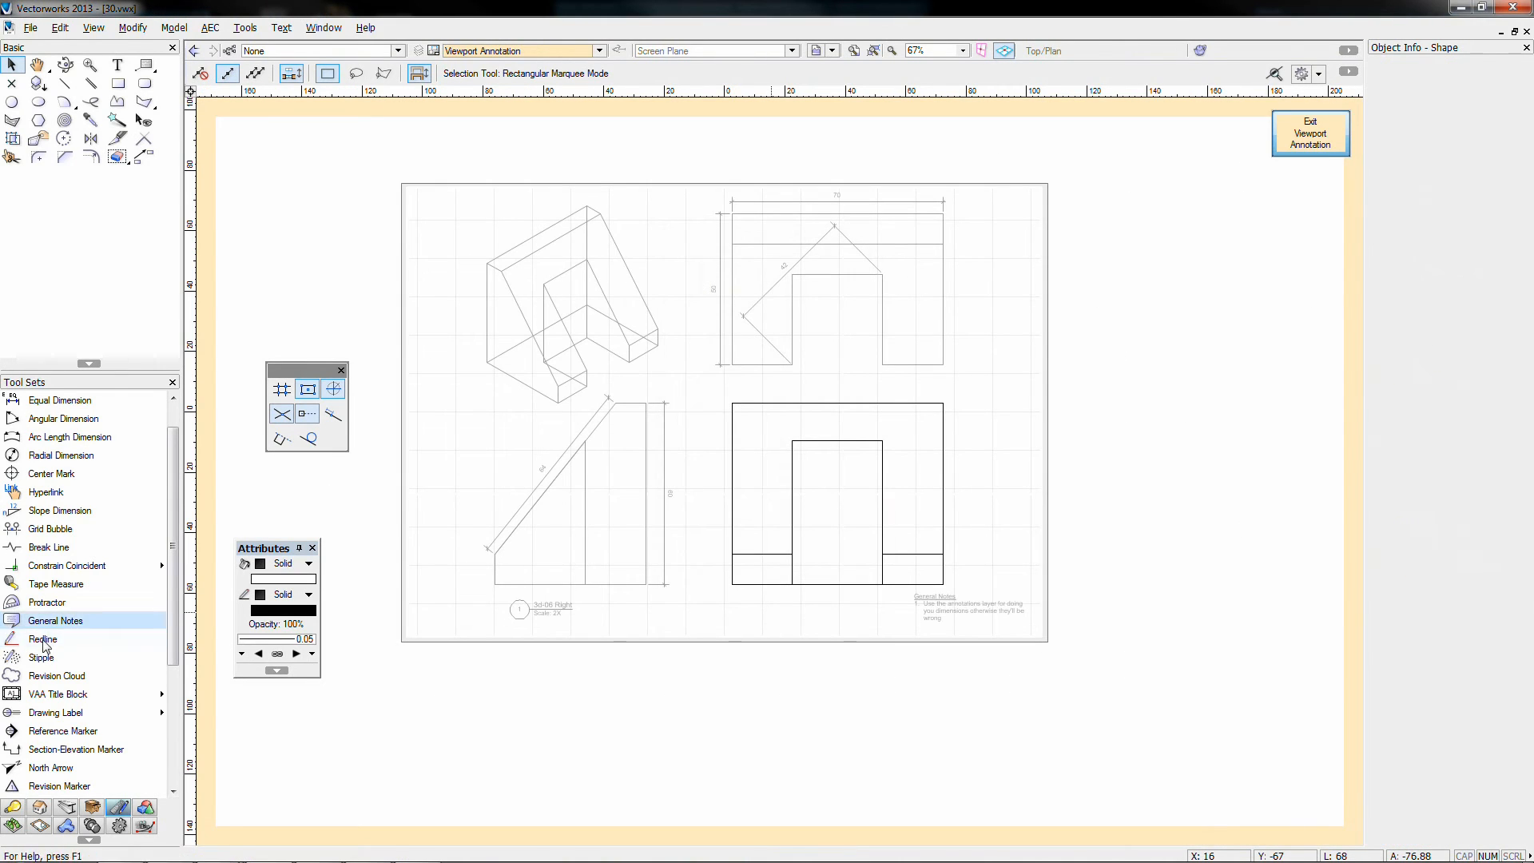
{"action": "left_click", "coordinate": [56, 712]}
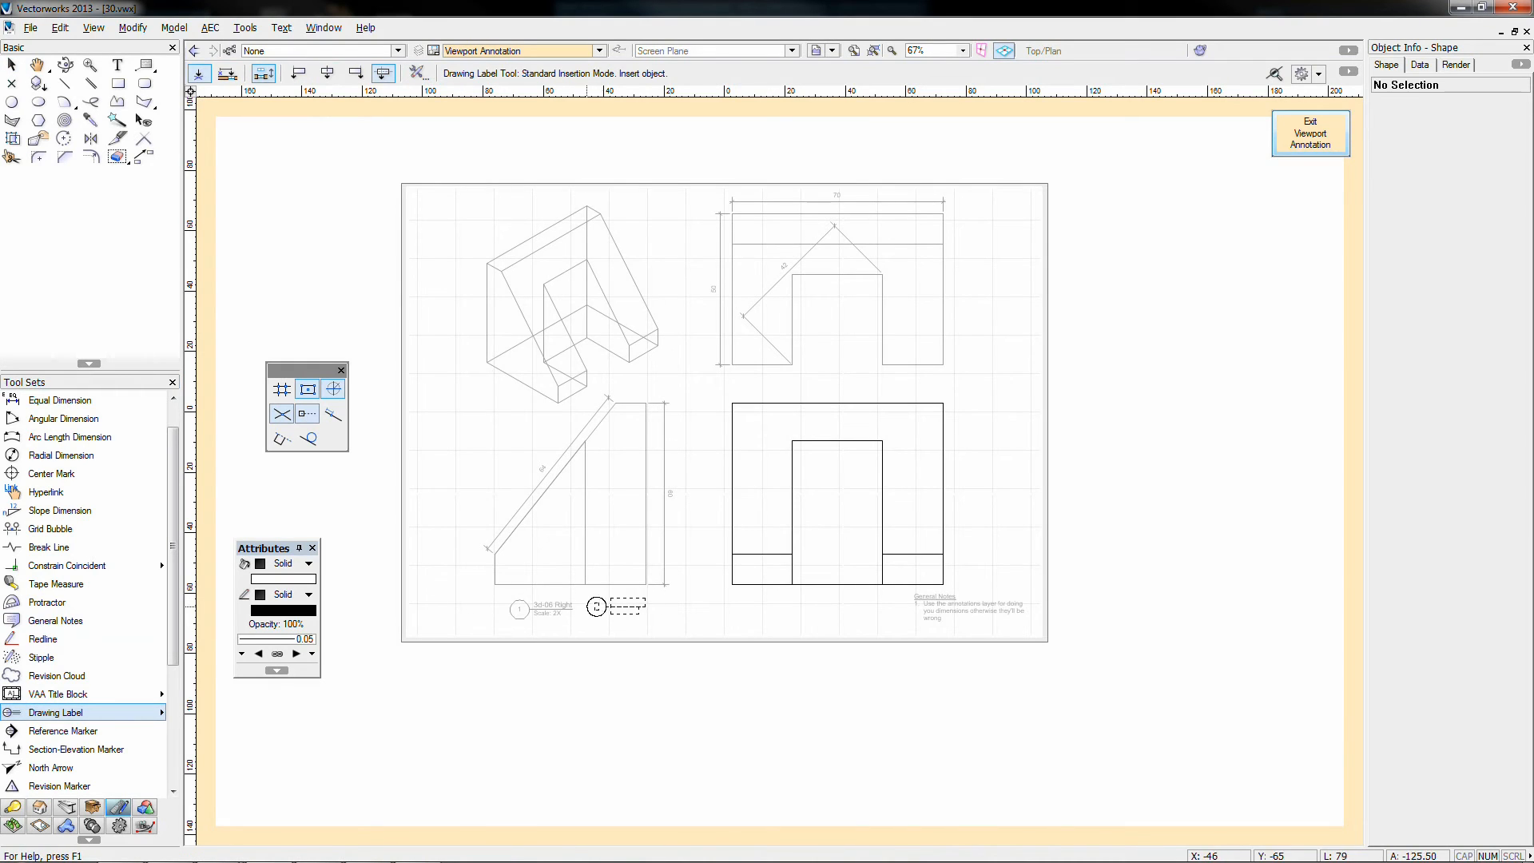
{"action": "left_click", "coordinate": [572, 609]}
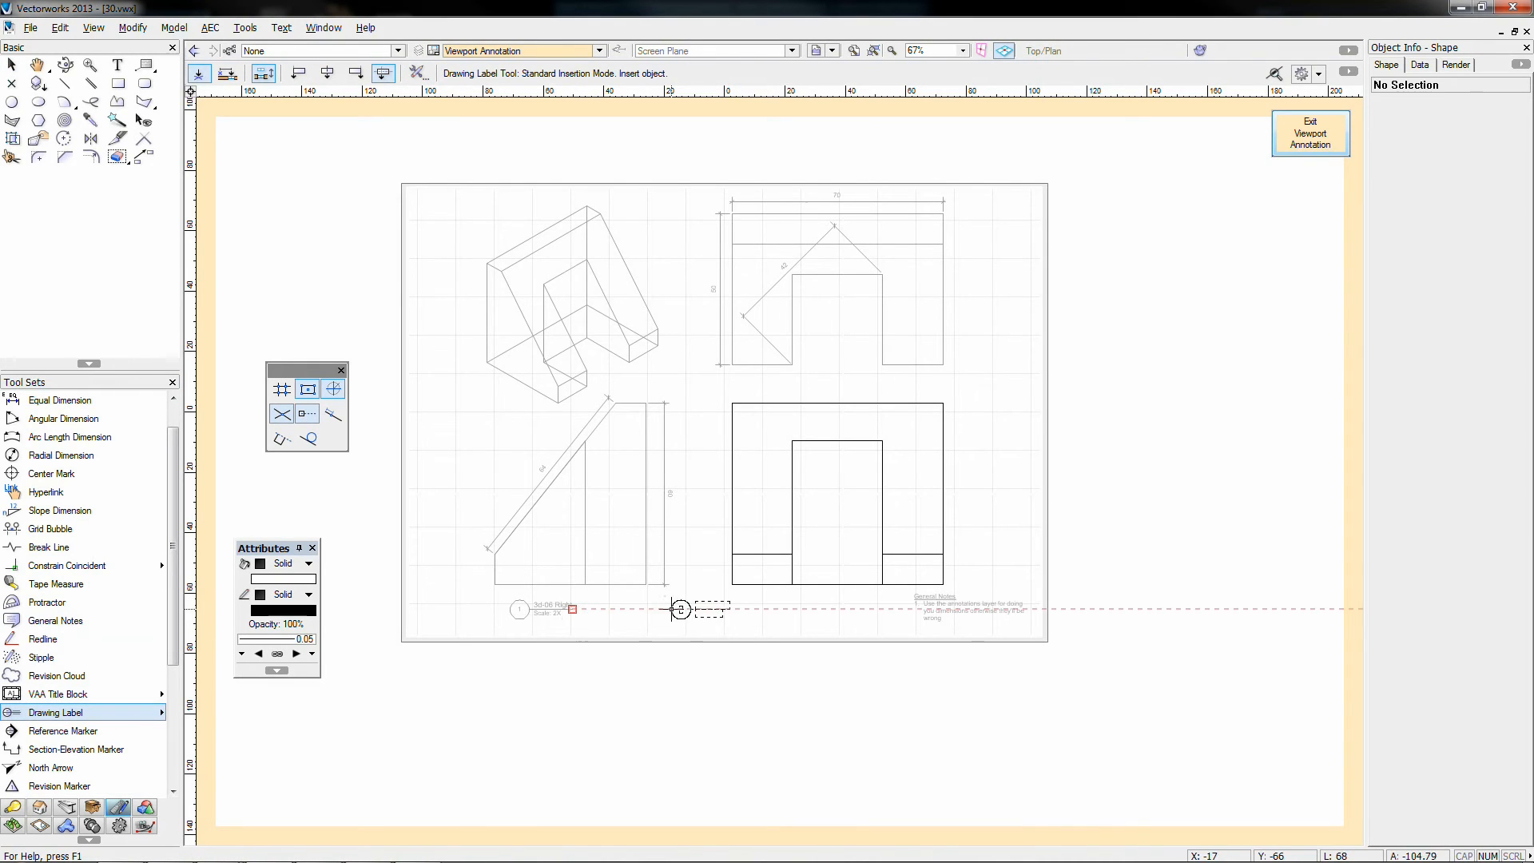
{"action": "left_click", "coordinate": [746, 609]}
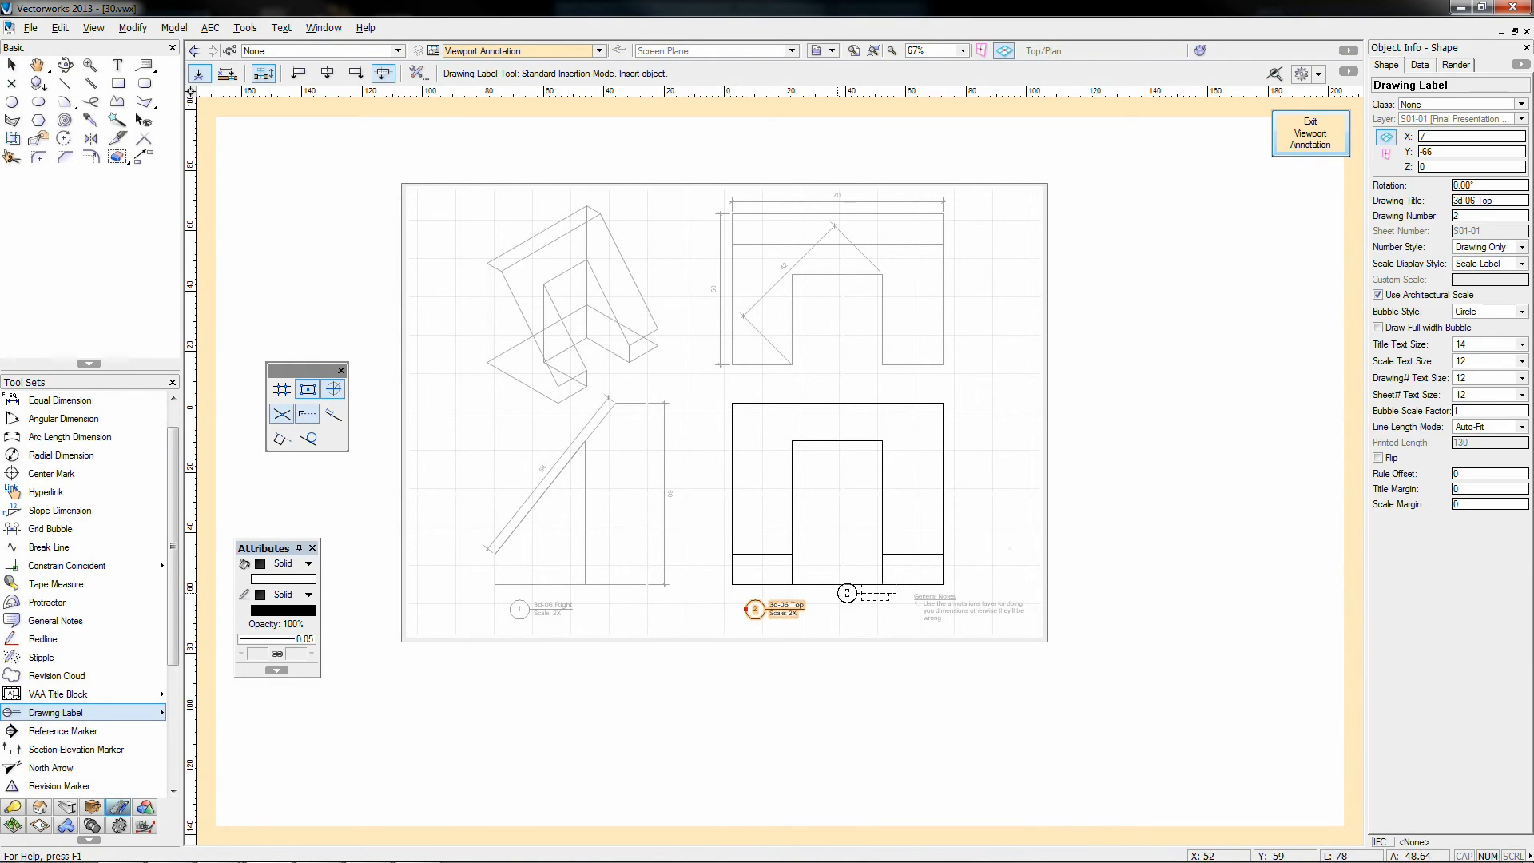
{"action": "left_click", "coordinate": [1300, 133]}
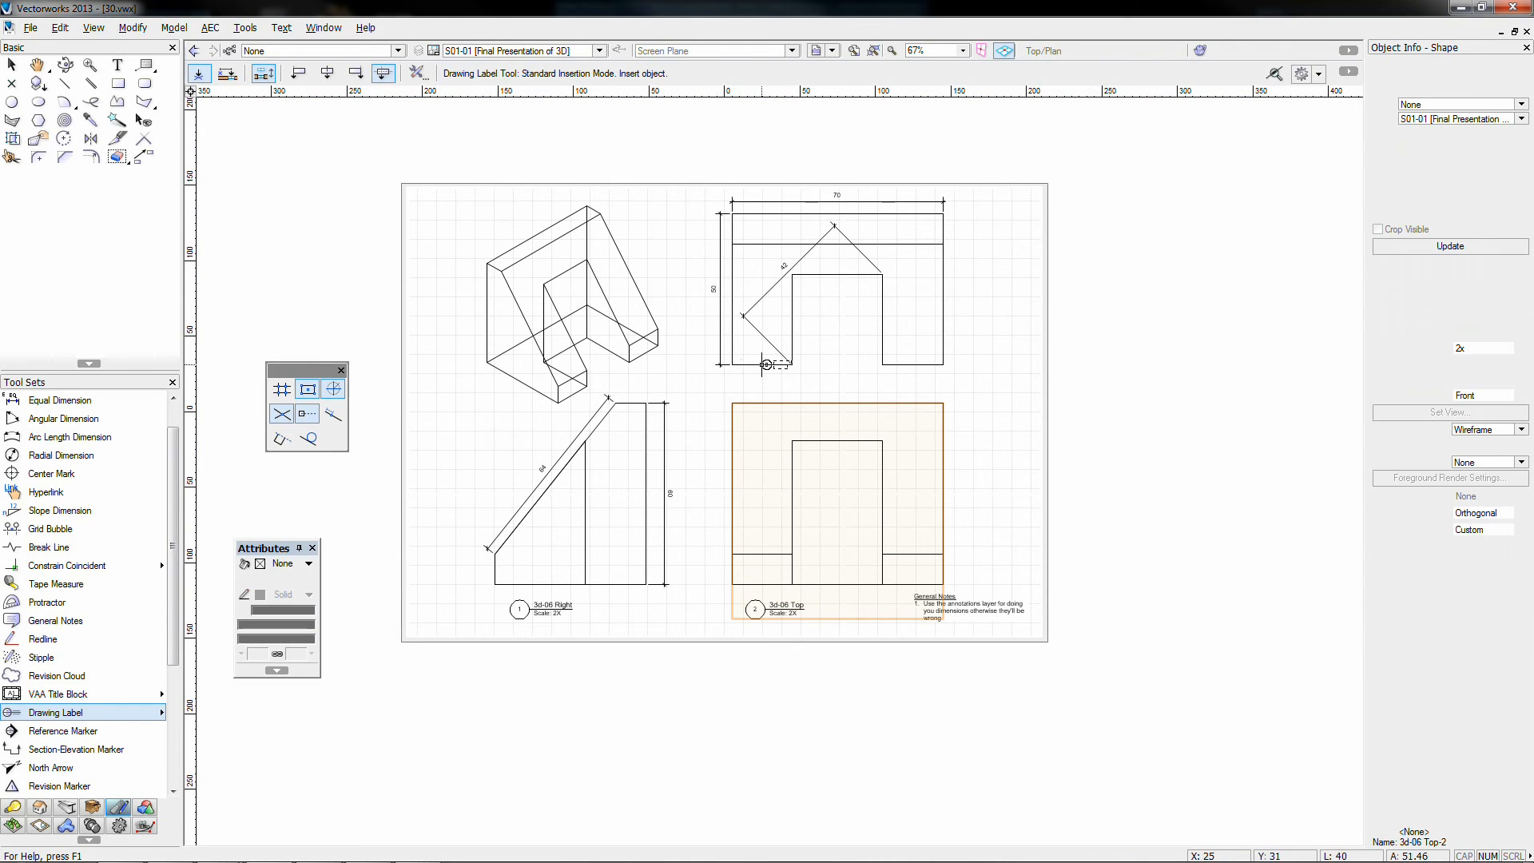
Step: Add a '3d-06 Top' drawing label below the top-right view and return to the sheet
{"action": "left_click", "coordinate": [12, 64]}
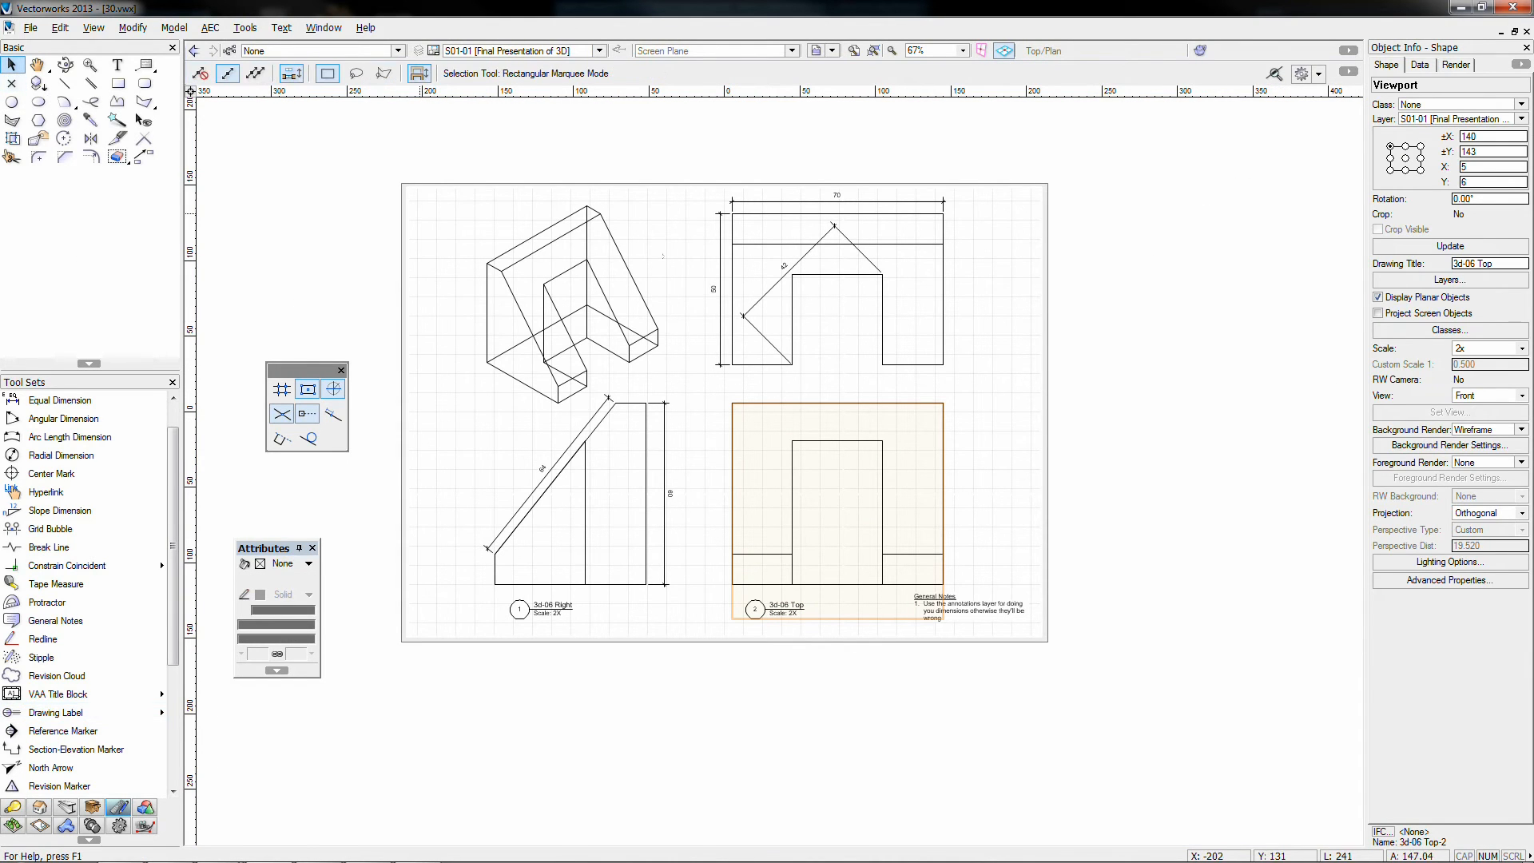
{"action": "left_click", "coordinate": [792, 301]}
{"action": "double_click", "coordinate": [792, 301]}
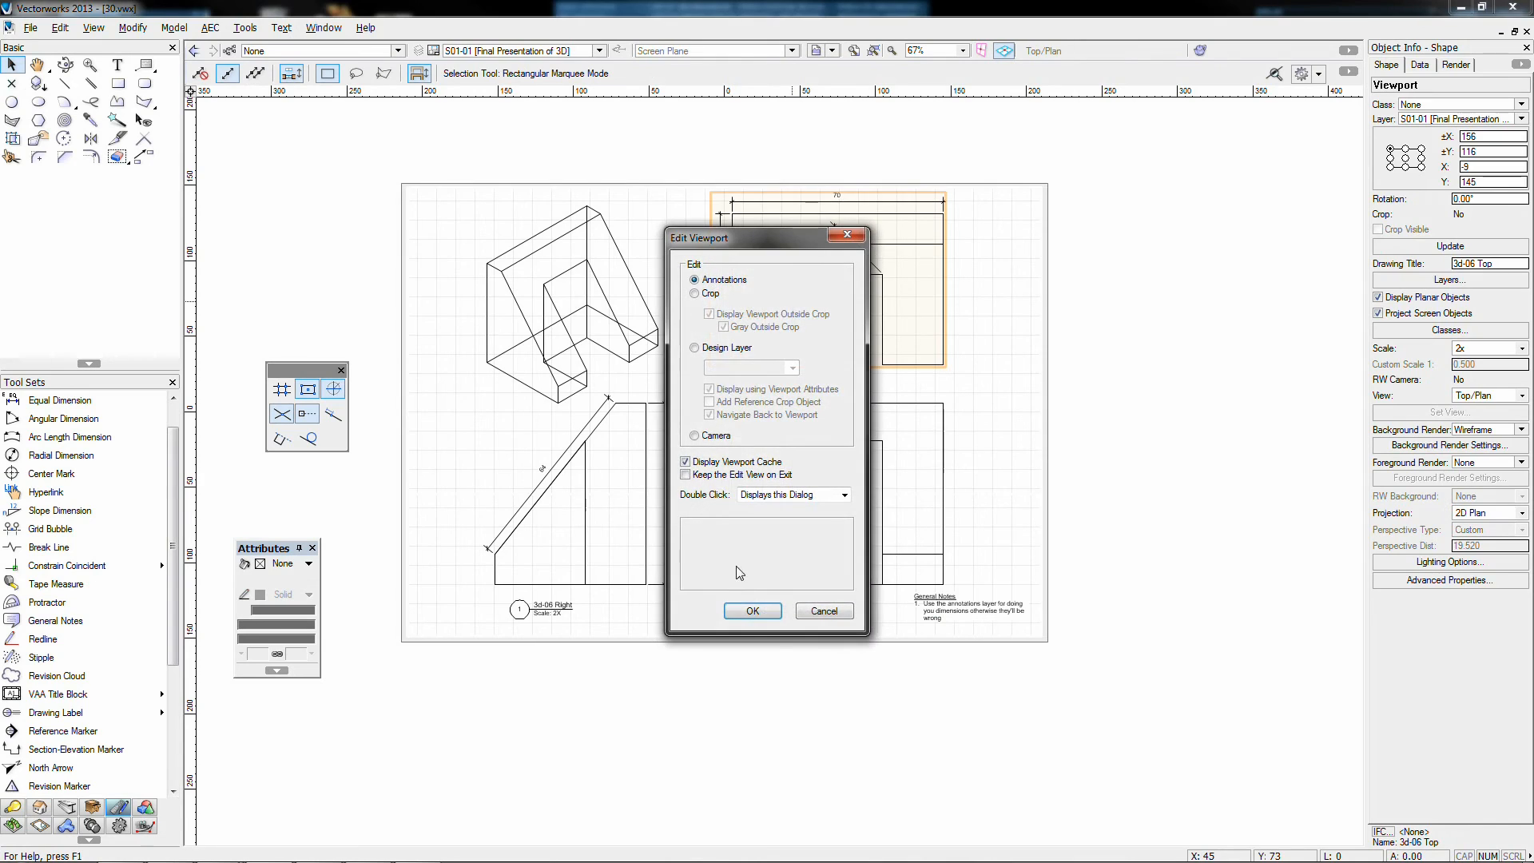
{"action": "key", "text": "Return"}
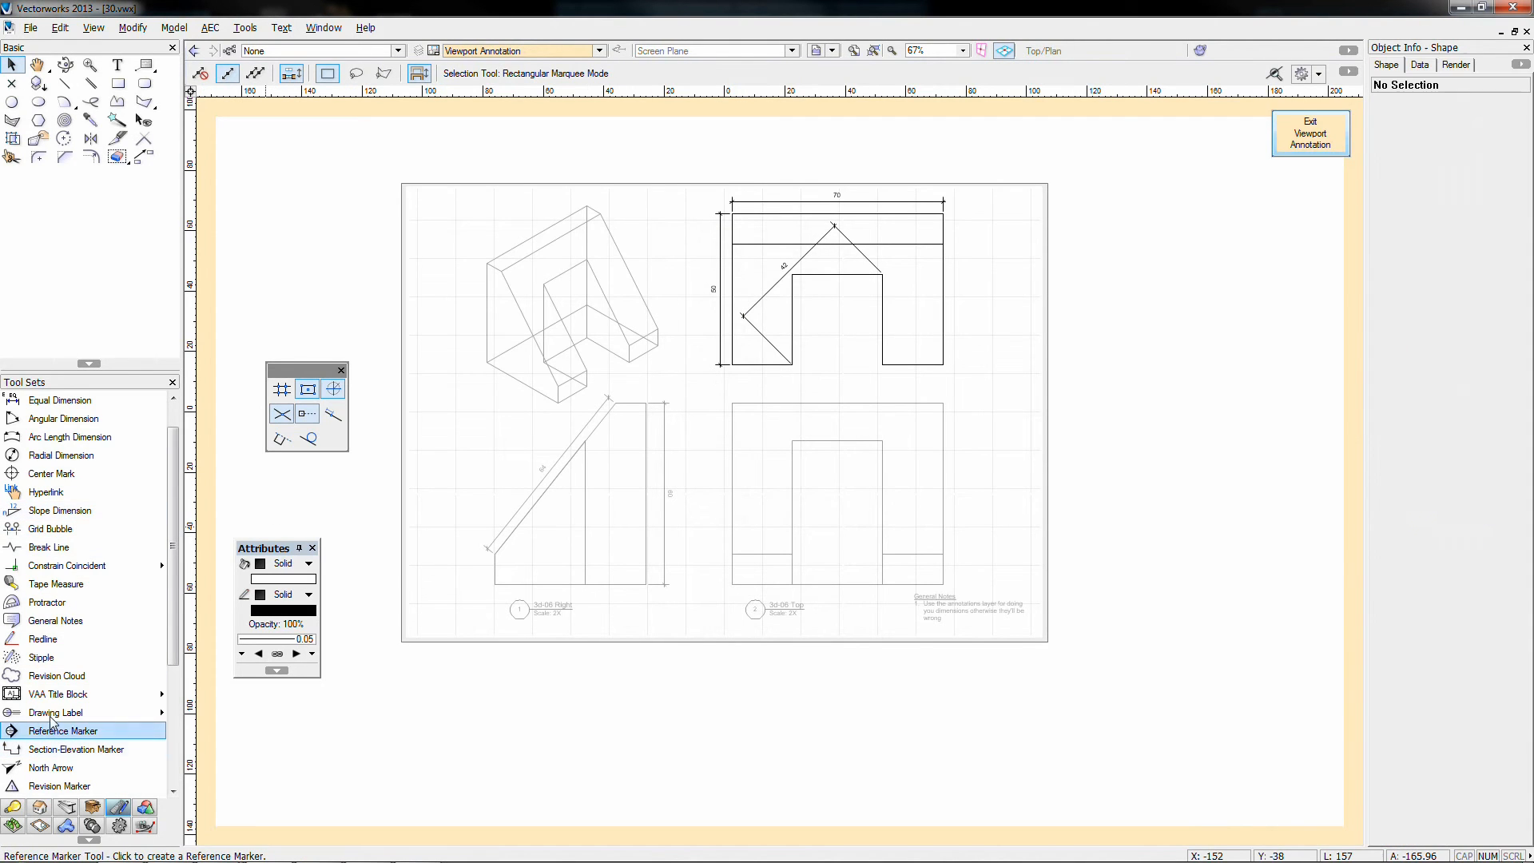
{"action": "left_click", "coordinate": [56, 712]}
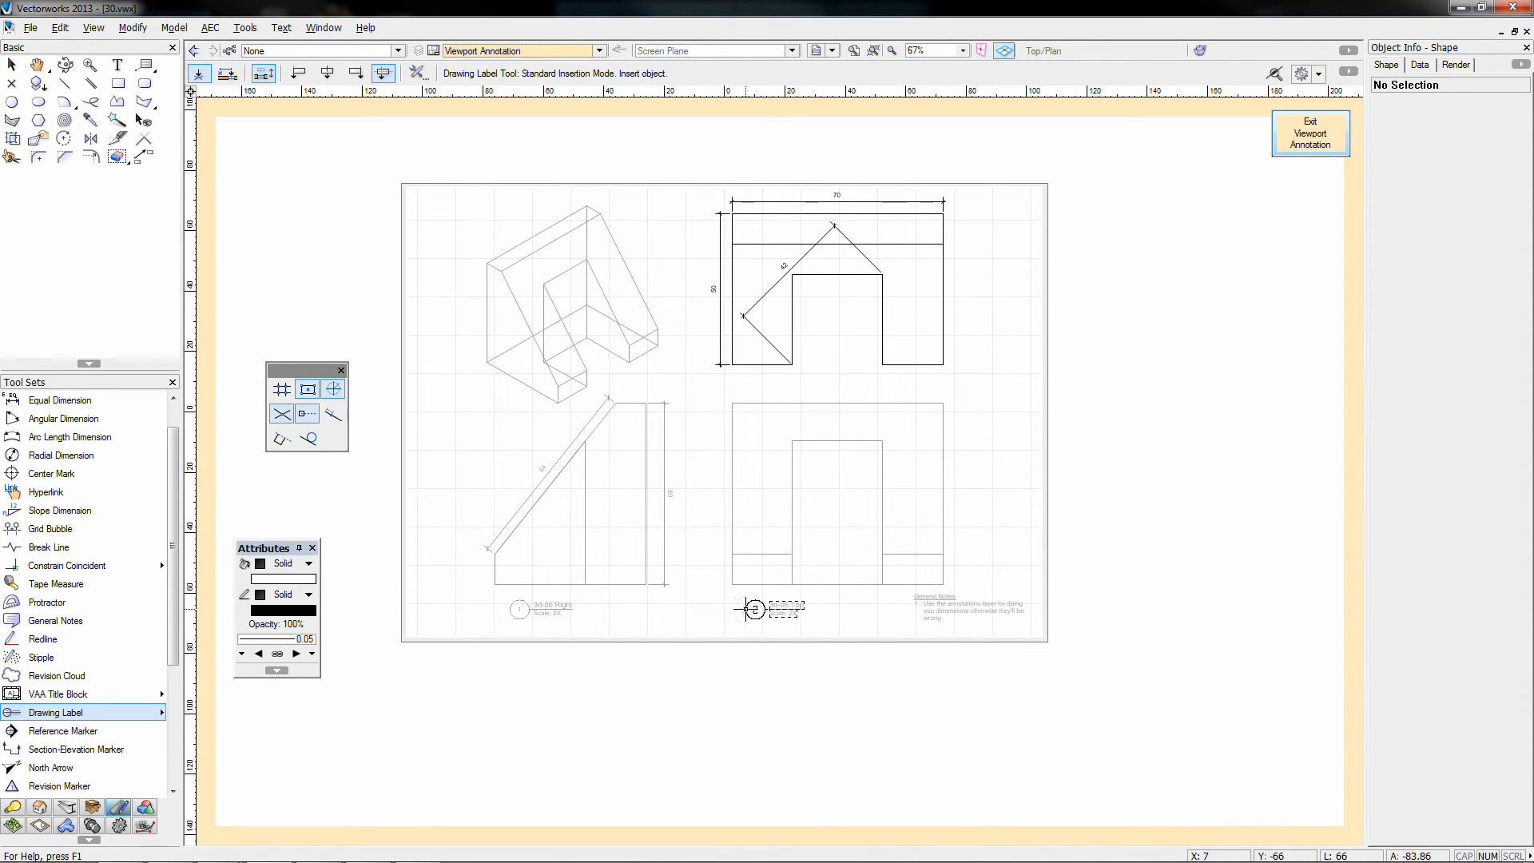
{"action": "left_click", "coordinate": [755, 382]}
{"action": "left_click", "coordinate": [759, 383]}
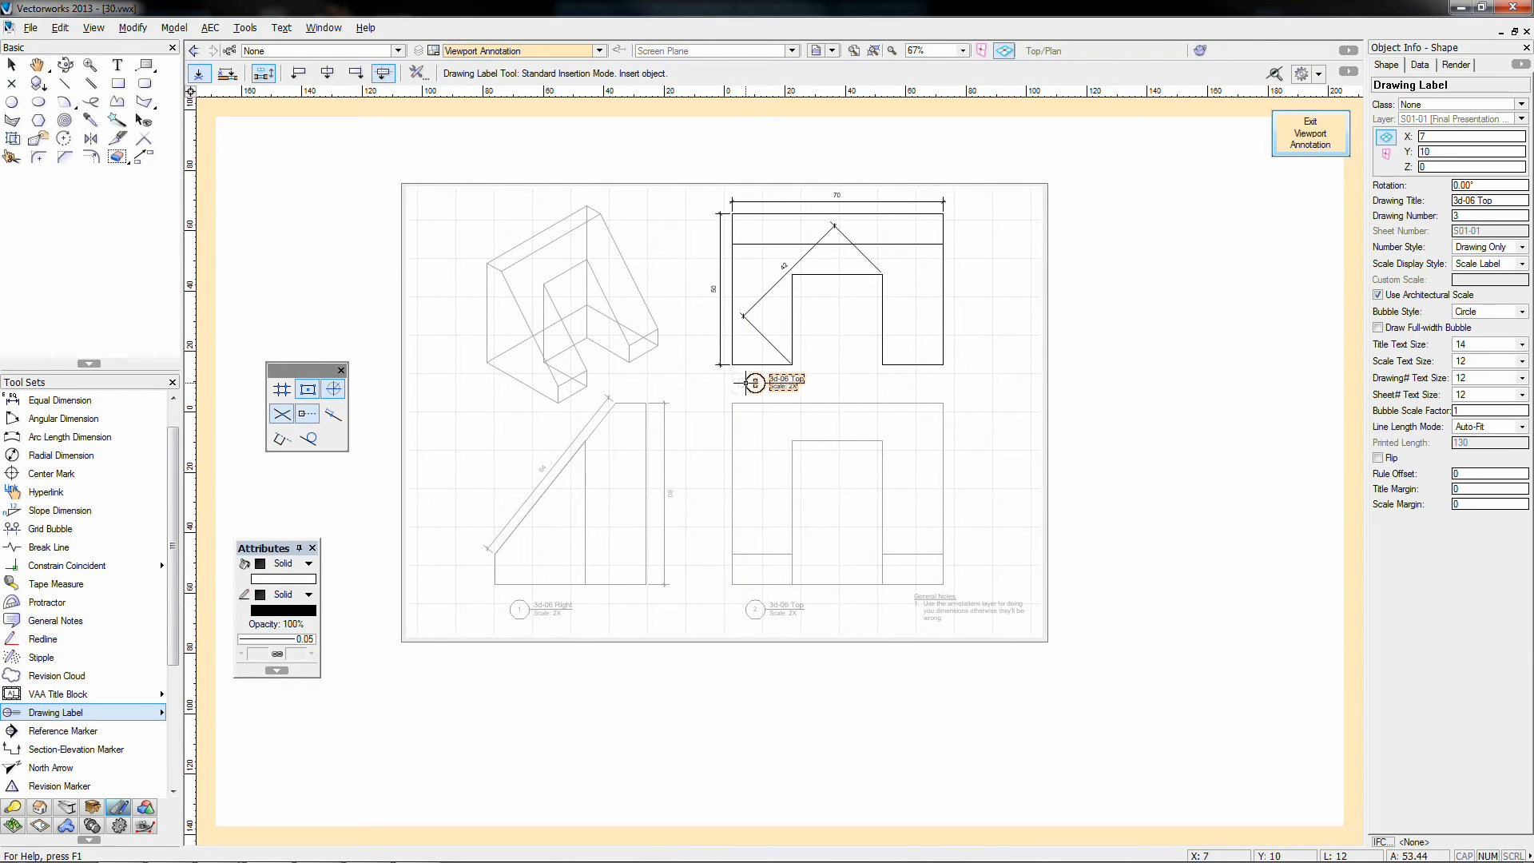
{"action": "left_click", "coordinate": [1310, 133]}
Step: Enter annotation editing for the lower-left 3d-06 Right viewport and pick the Scale Bar tool
{"action": "key", "text": "x"}
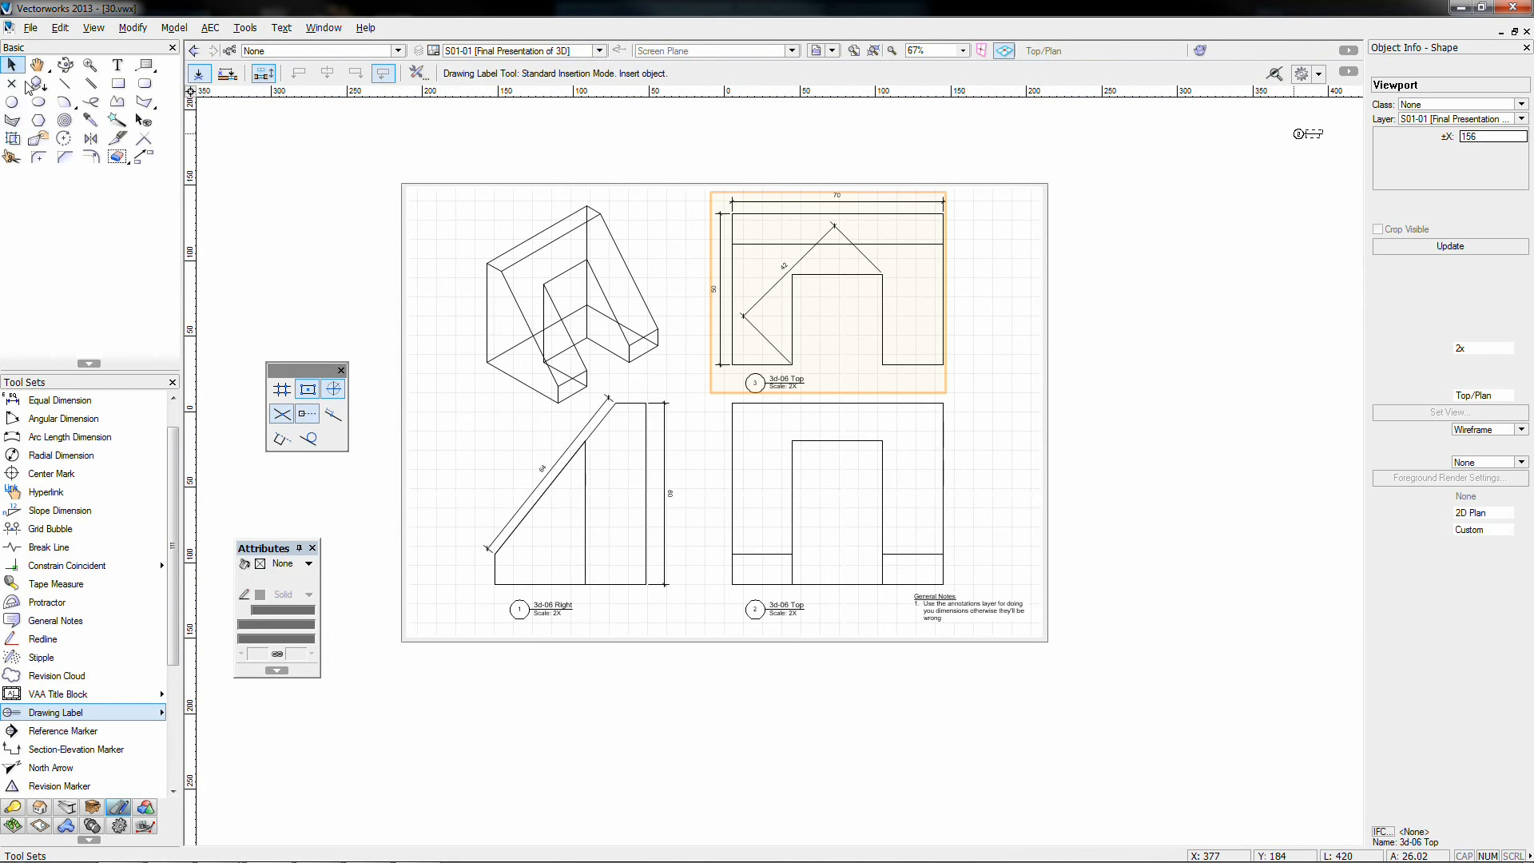
{"action": "left_click", "coordinate": [1185, 471]}
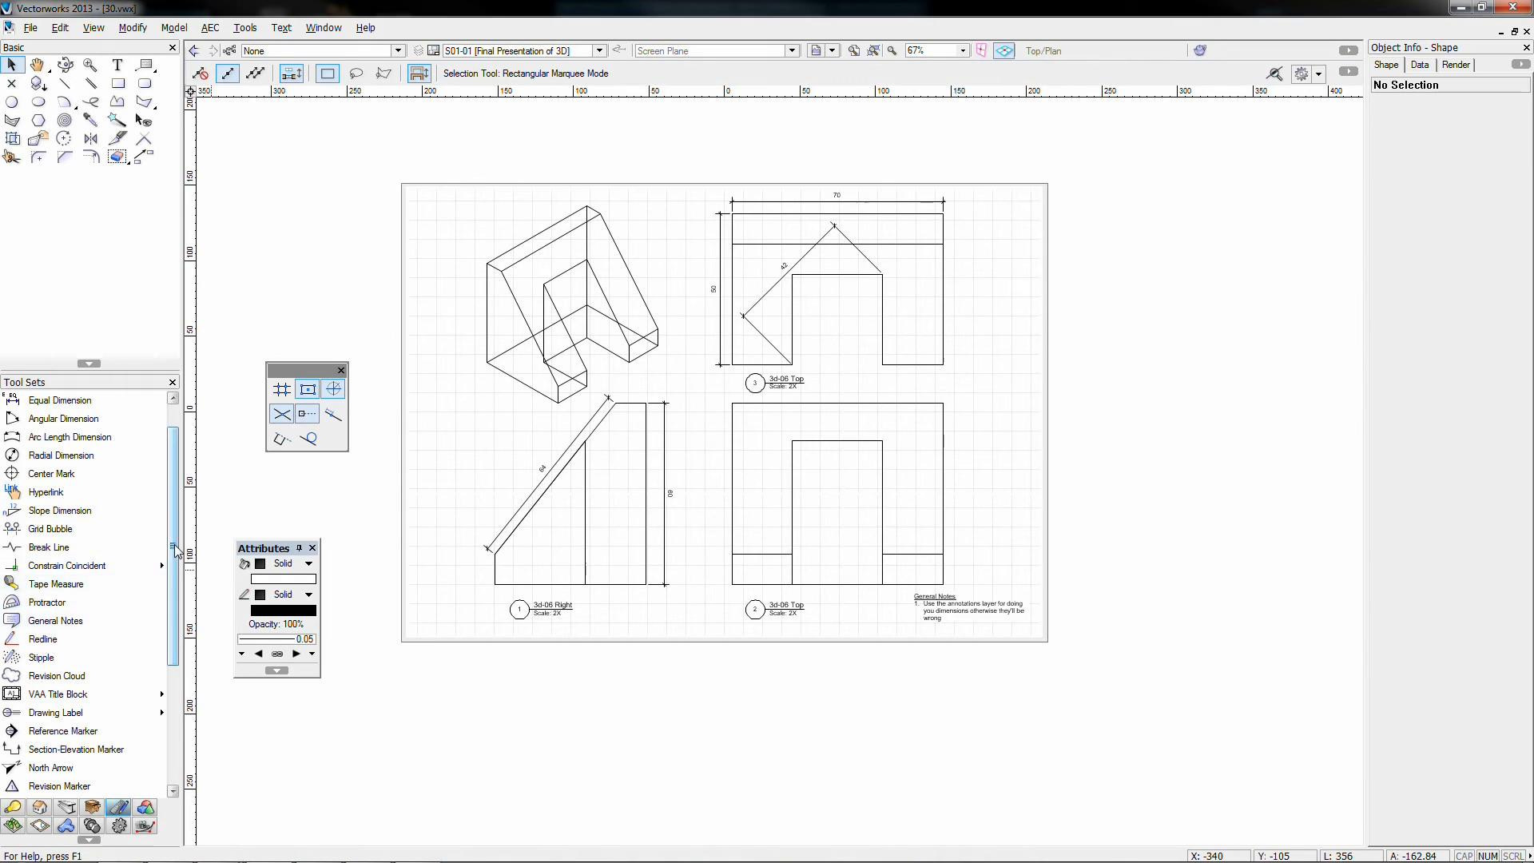
{"action": "left_click_drag", "start_coordinate": [175, 550], "coordinate": [175, 630]}
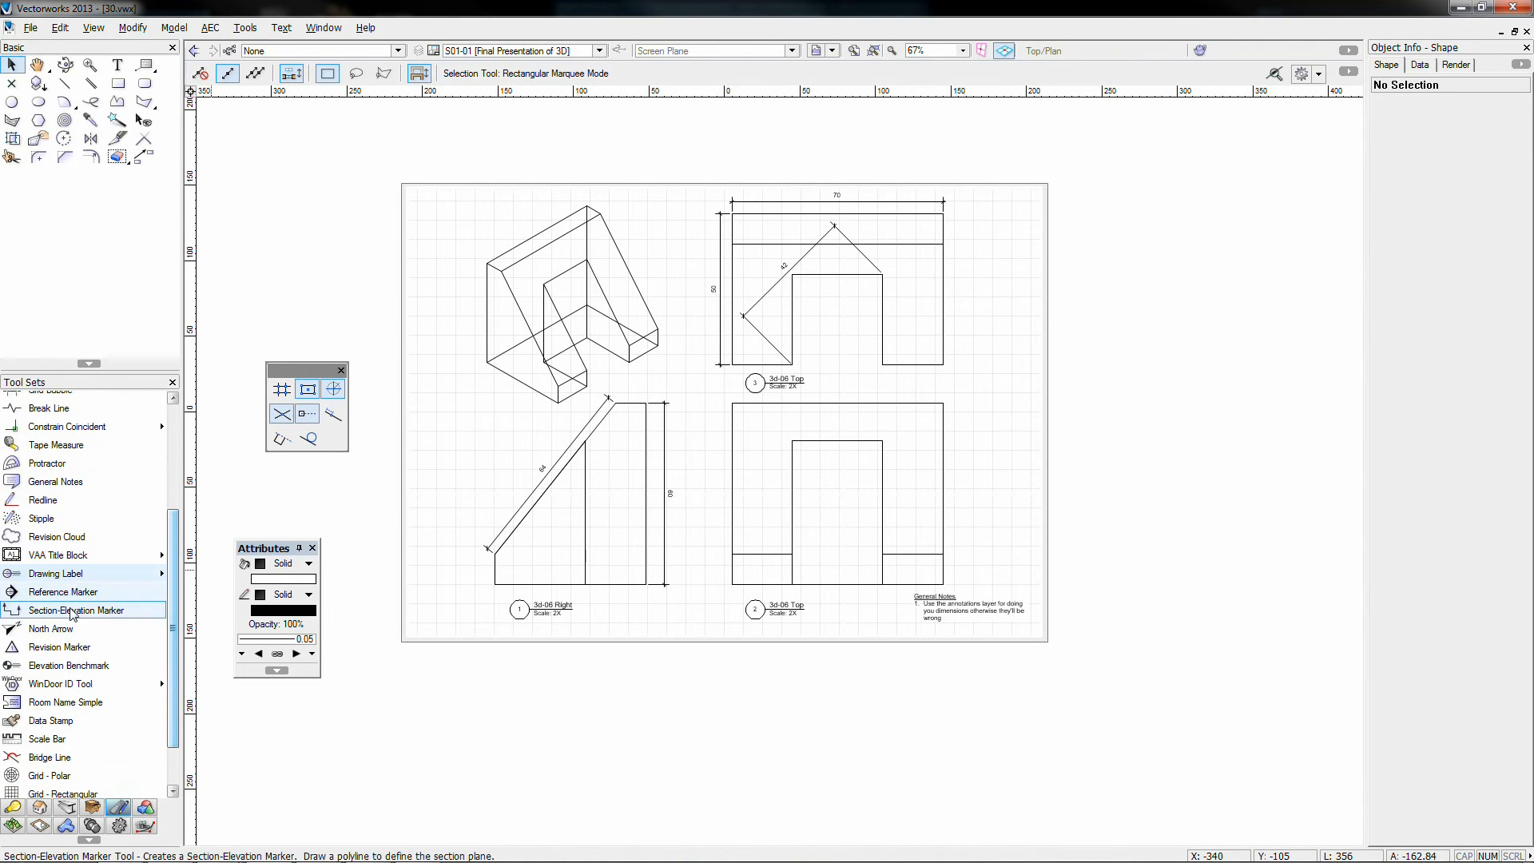
{"action": "scroll", "coordinate": [71, 663], "scroll_direction": "down", "scroll_amount": 1}
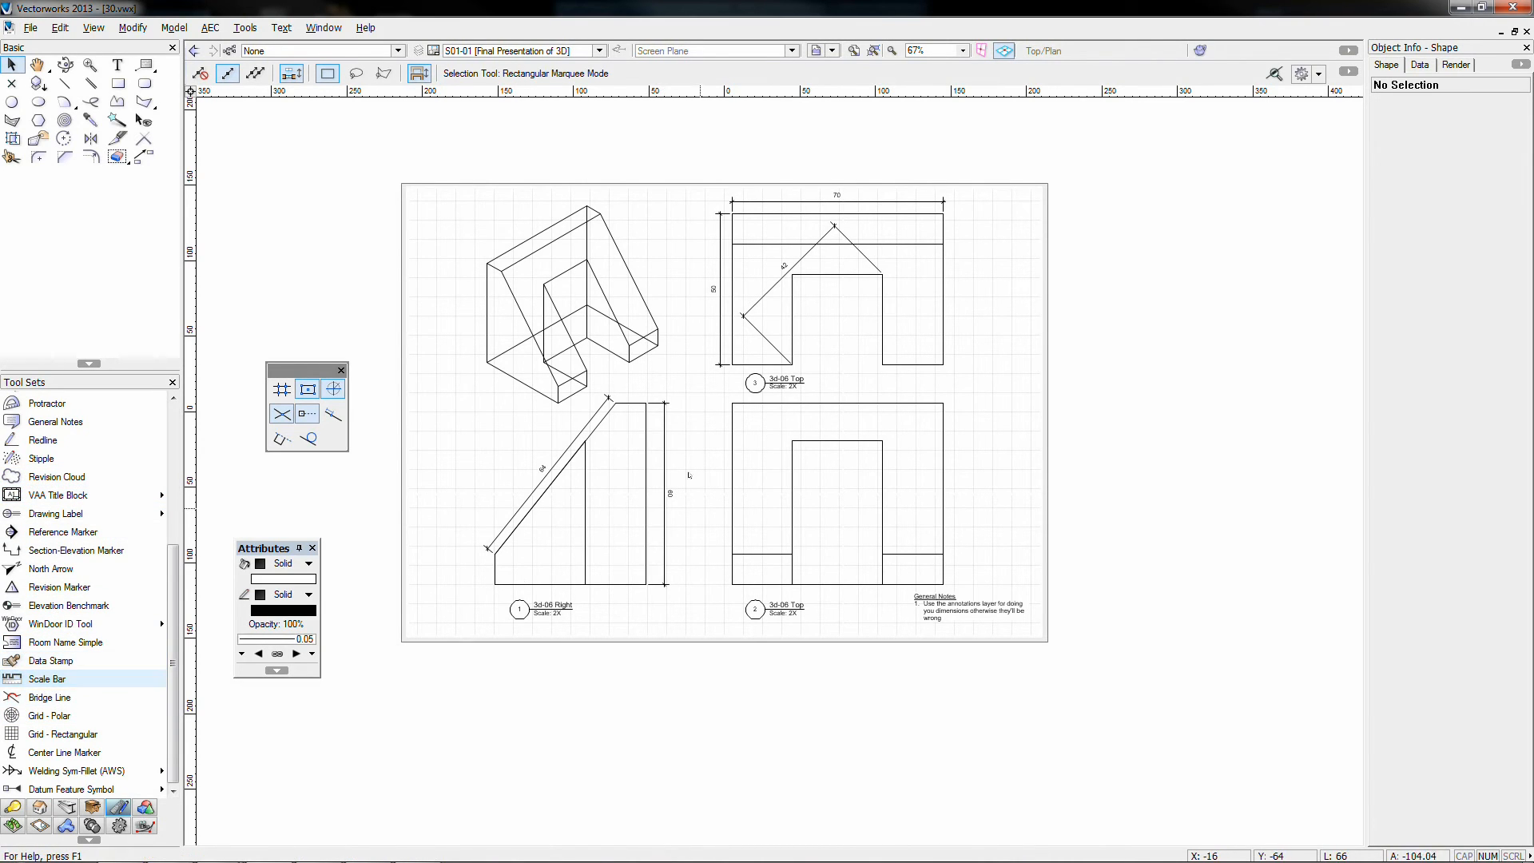
{"action": "double_click", "coordinate": [599, 409]}
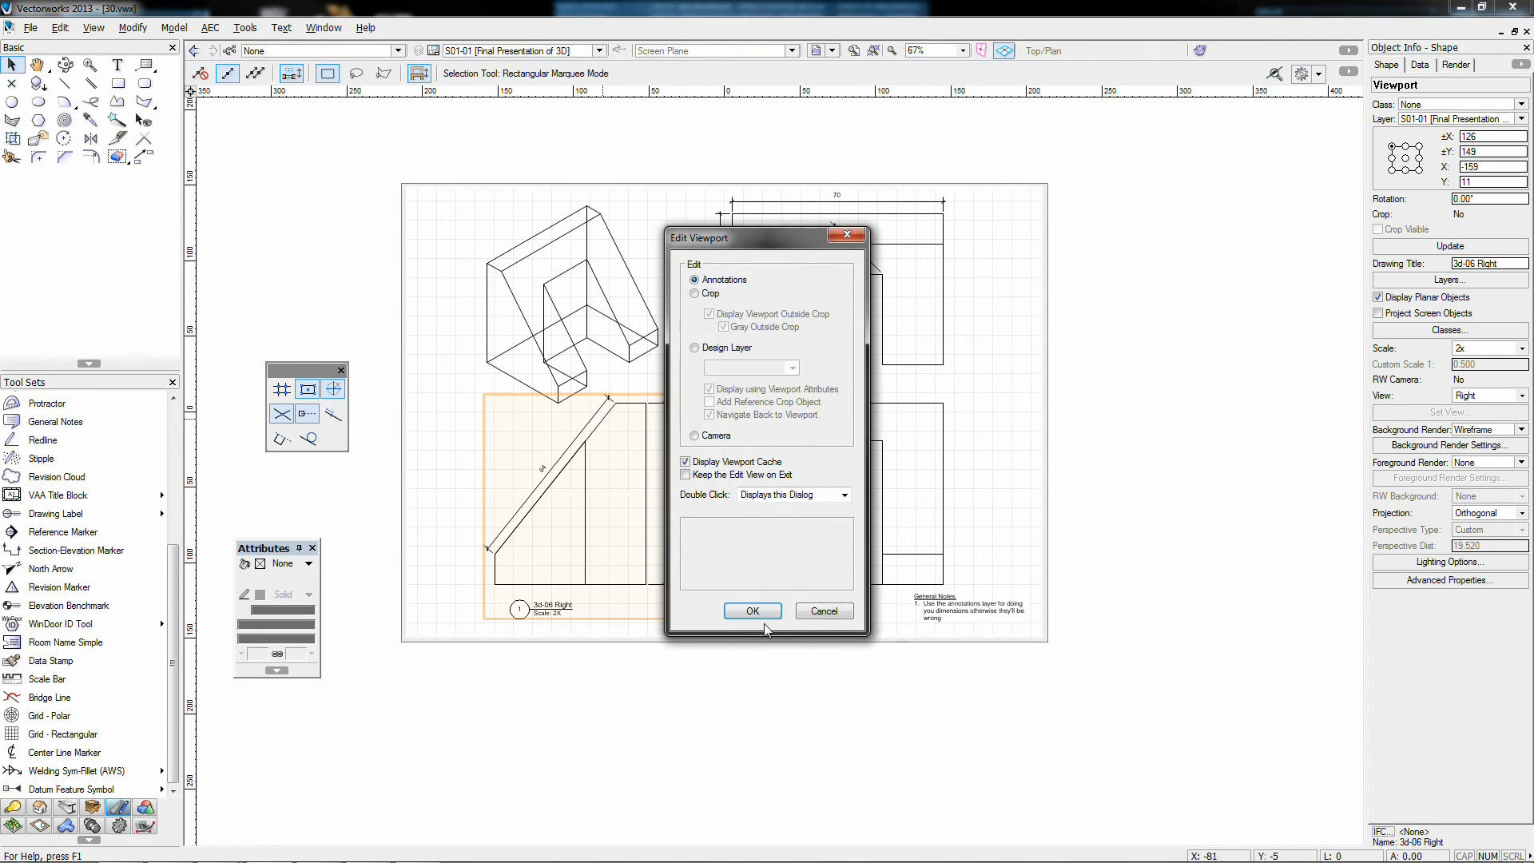
{"action": "left_click", "coordinate": [755, 610]}
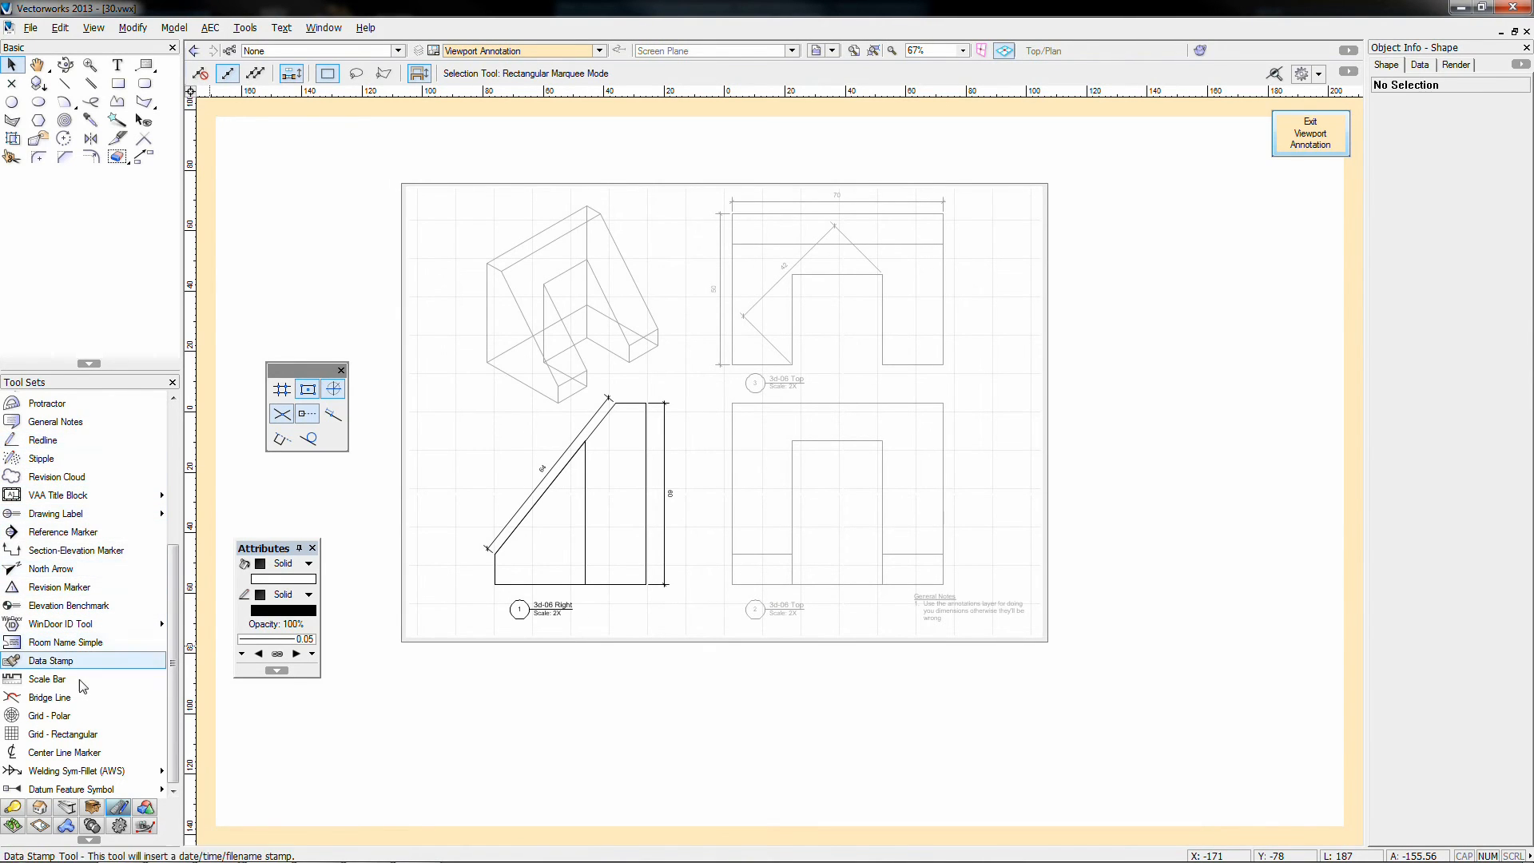
{"action": "left_click", "coordinate": [47, 678]}
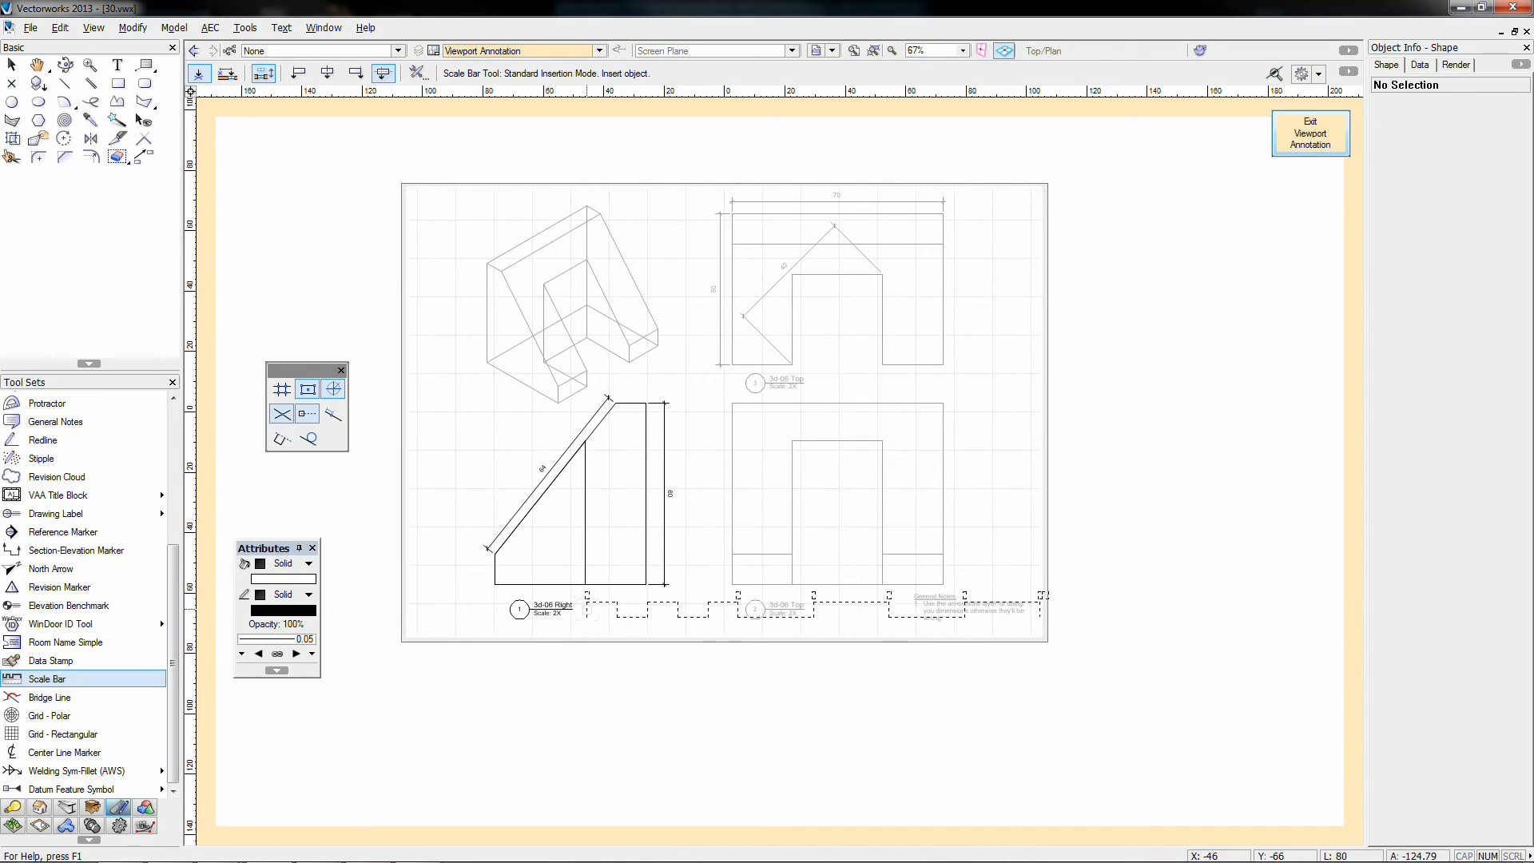
Step: Place a scale bar below the Right view with minor length 1 and major length 5
{"action": "left_click", "coordinate": [592, 604]}
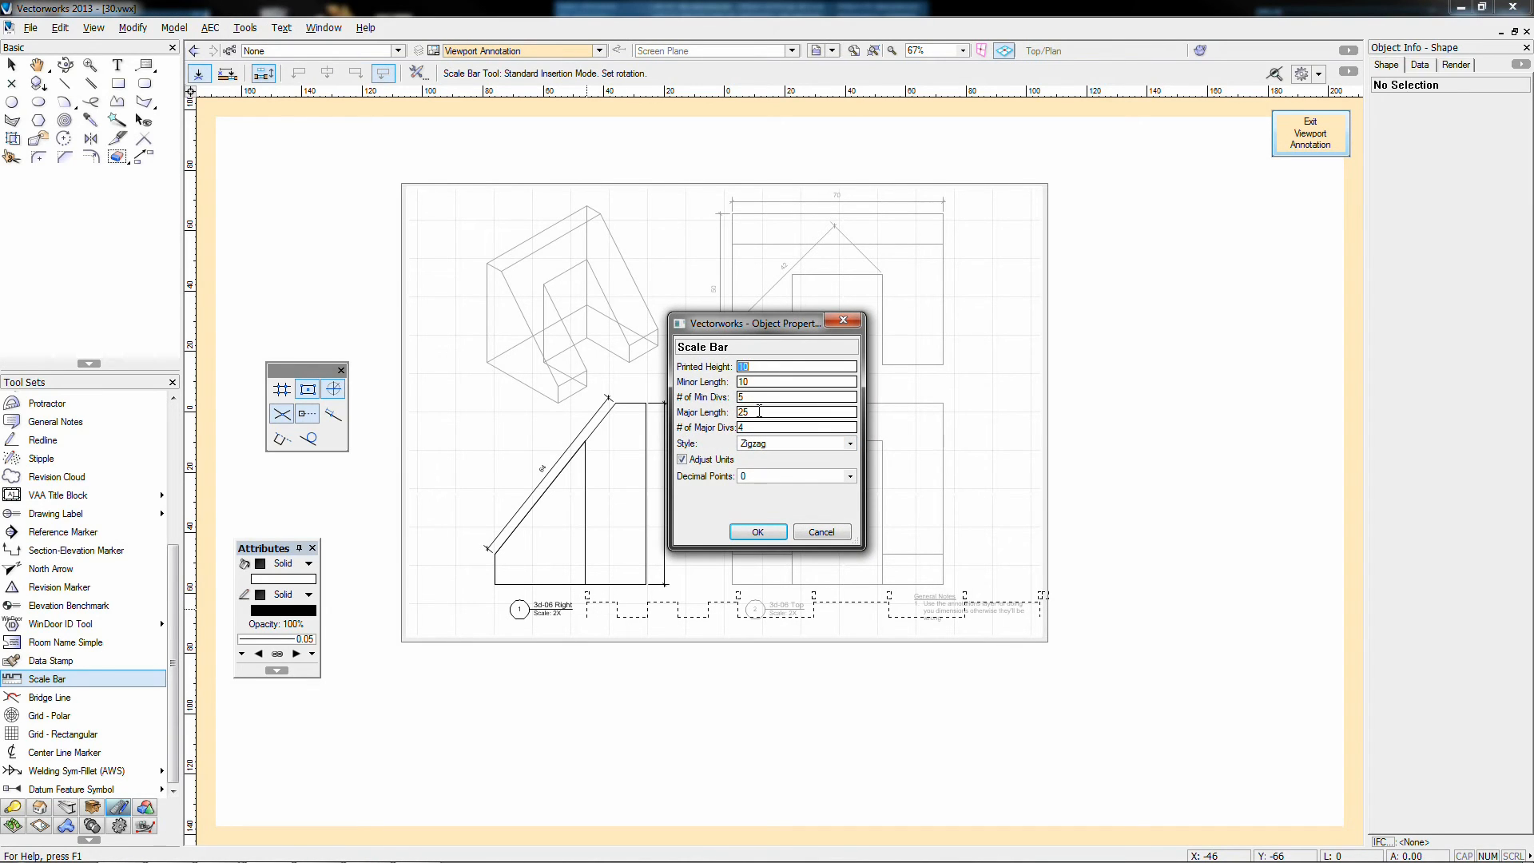
{"action": "left_click", "coordinate": [757, 531]}
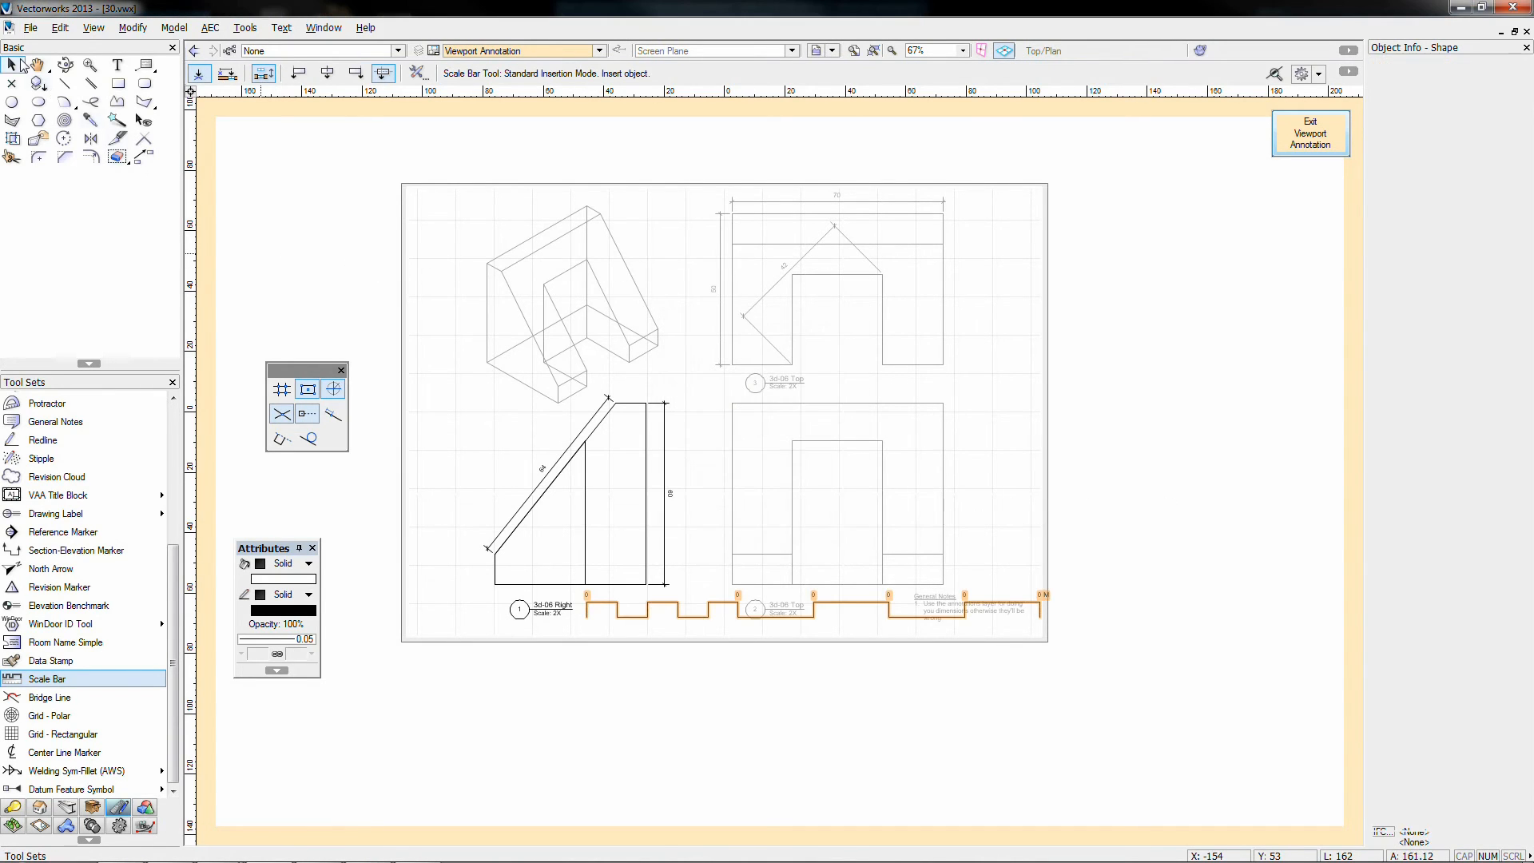
{"action": "left_click", "coordinate": [15, 64]}
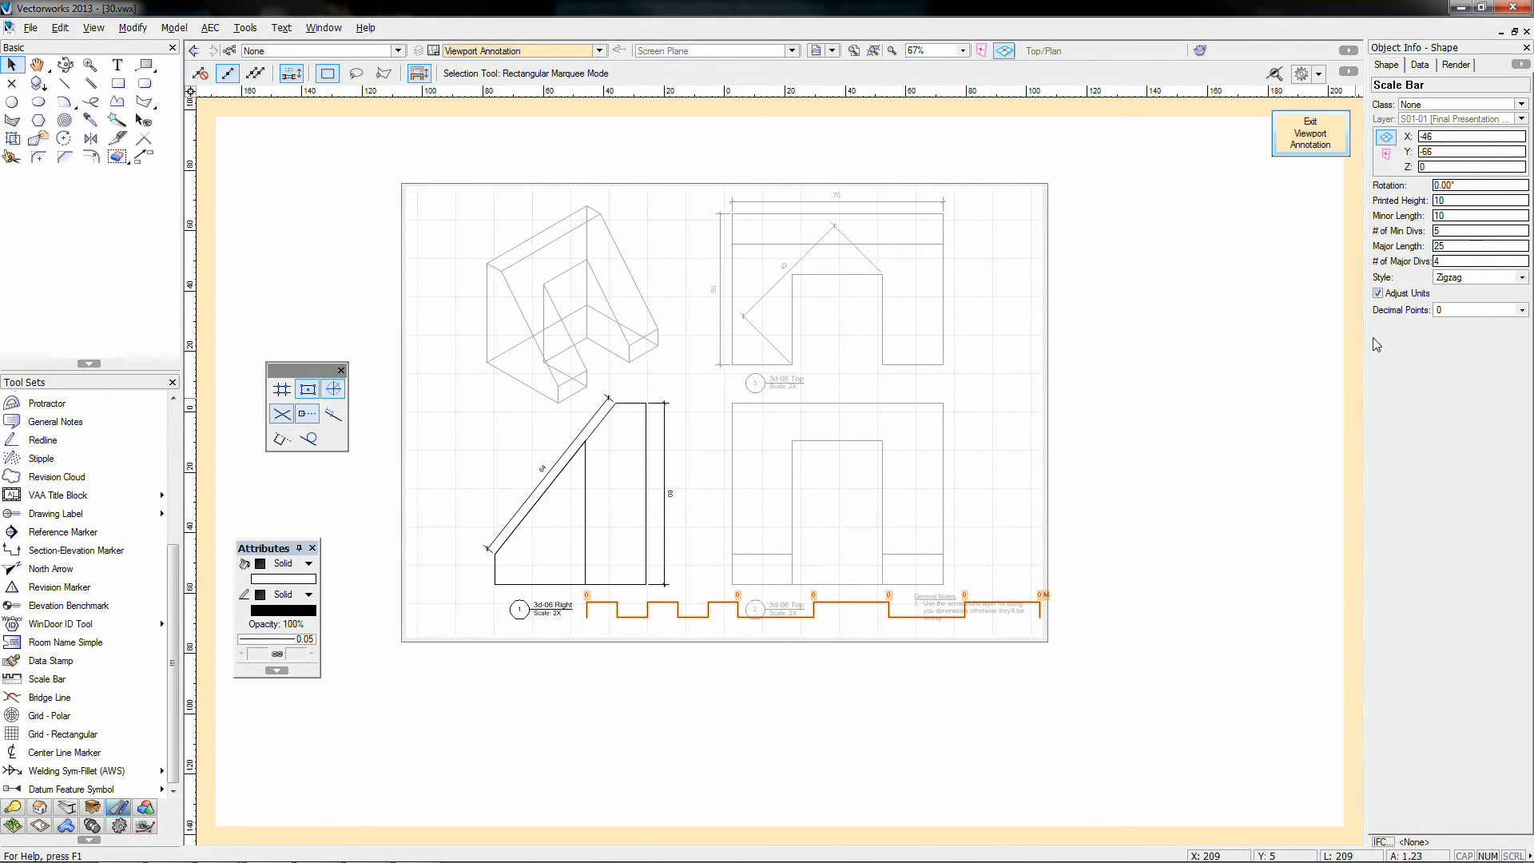
{"action": "left_click", "coordinate": [1448, 217]}
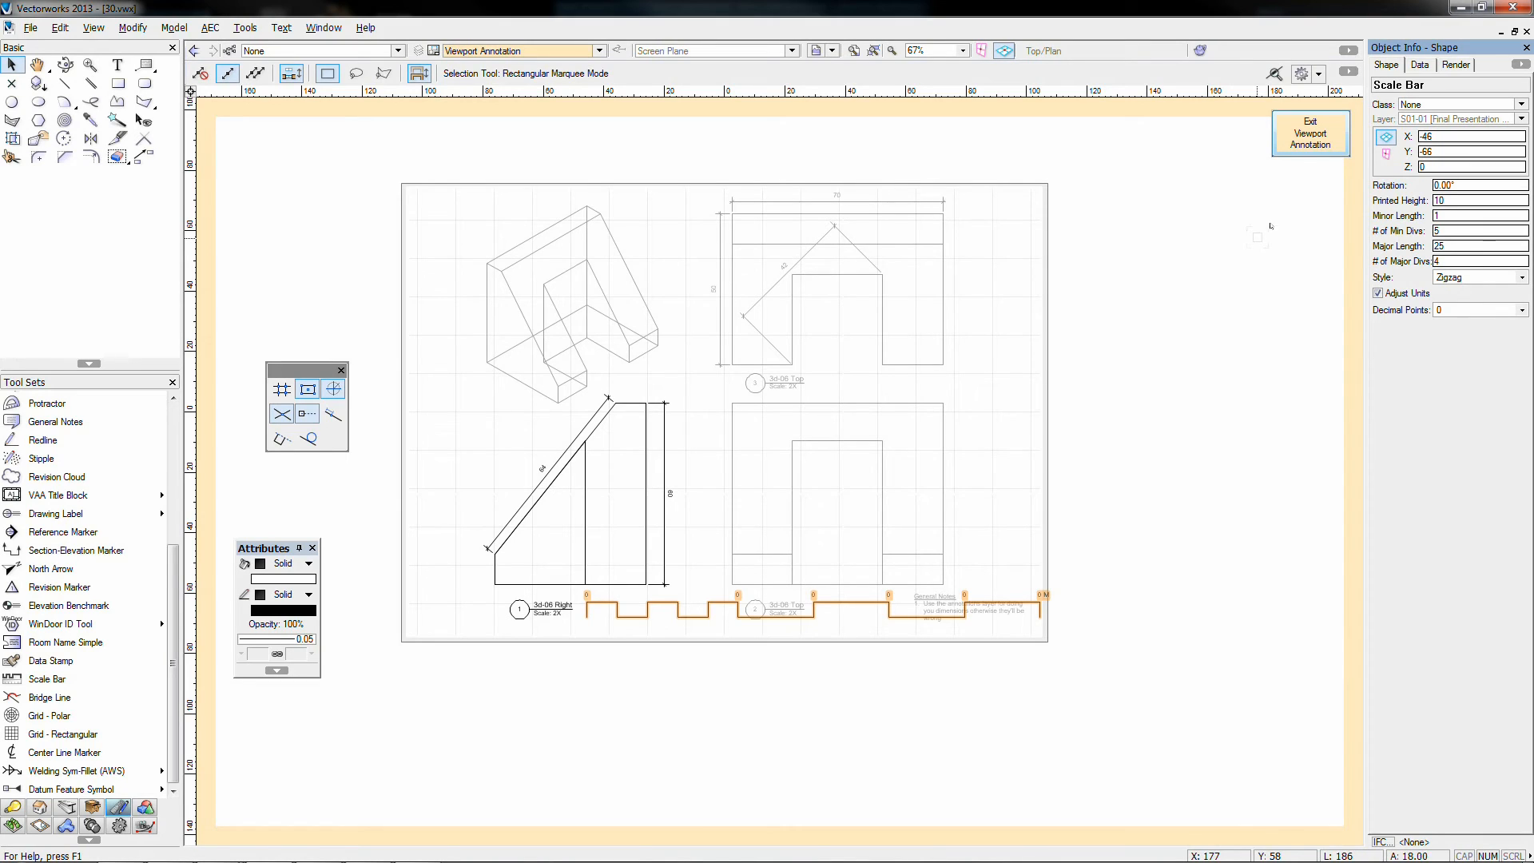
{"action": "double_click", "coordinate": [1447, 245]}
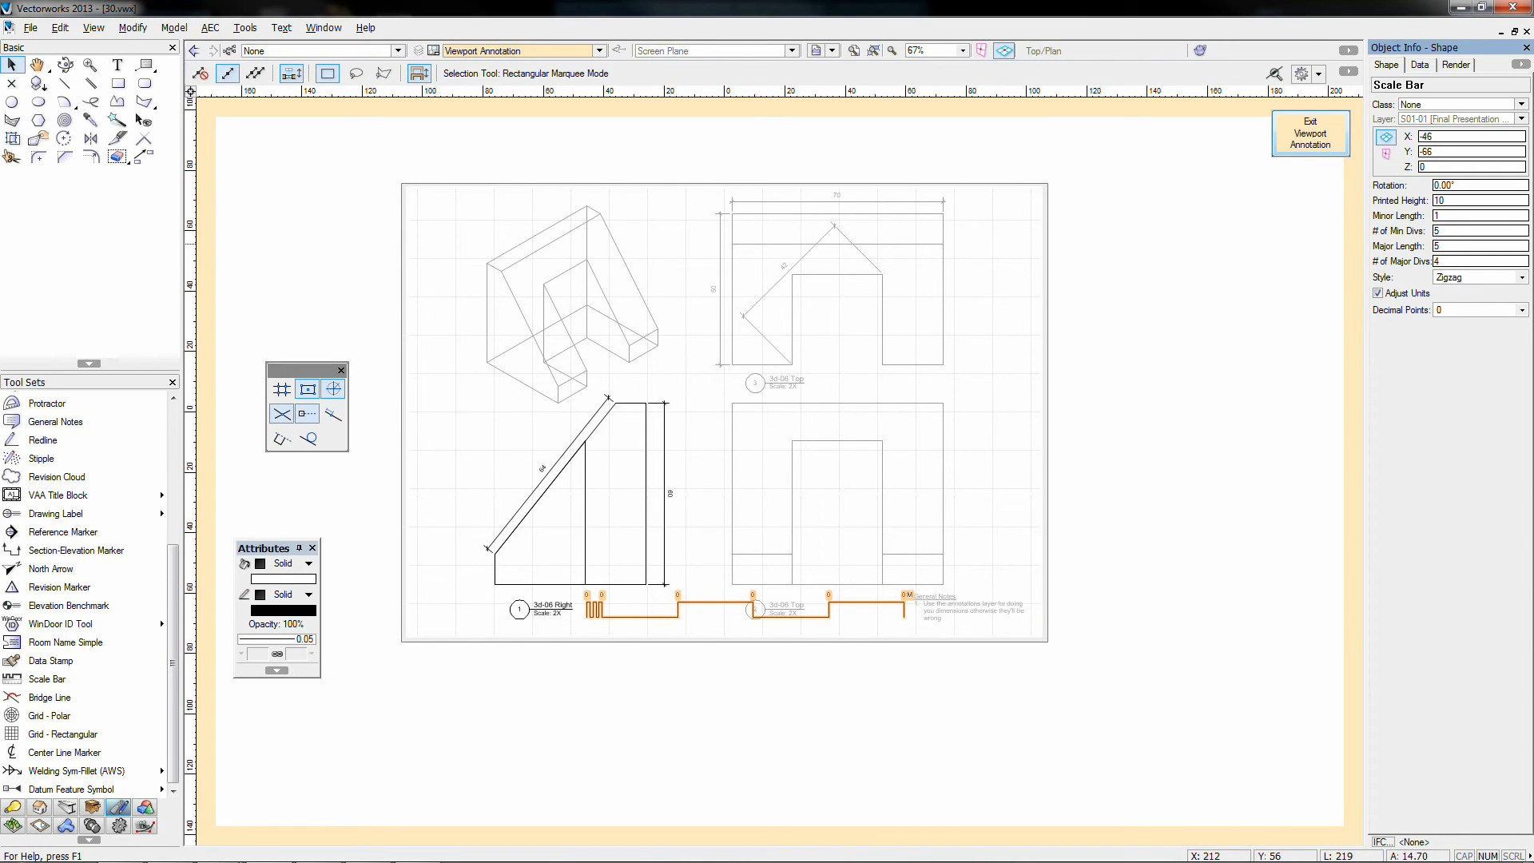
{"action": "left_click", "coordinate": [1447, 260]}
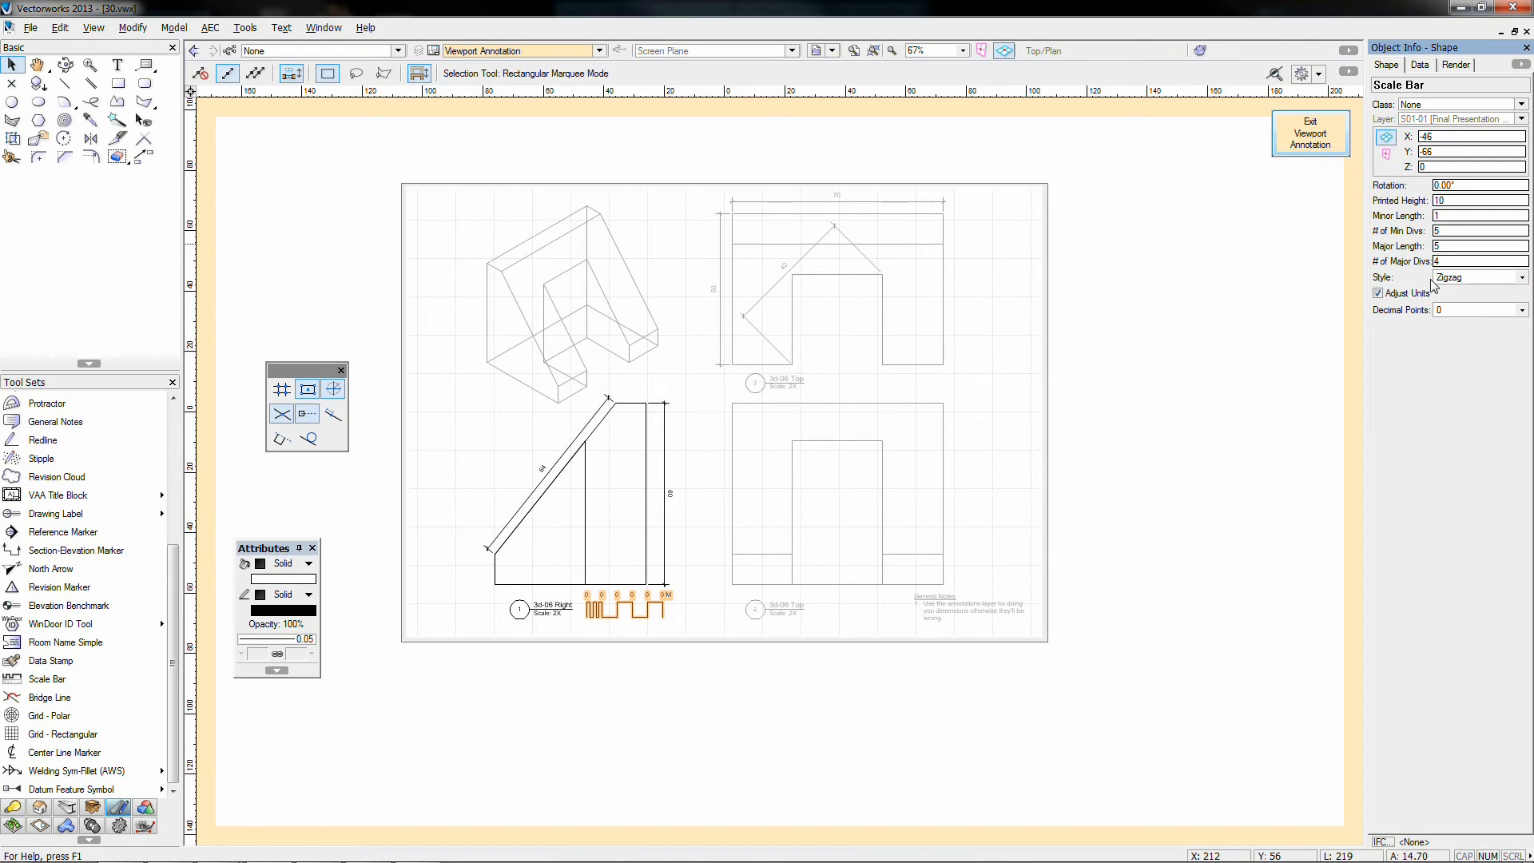
Step: Change the scale bar style to Fill and turn off Adjust Units
{"action": "left_click", "coordinate": [1438, 278]}
{"action": "left_click", "coordinate": [1450, 297]}
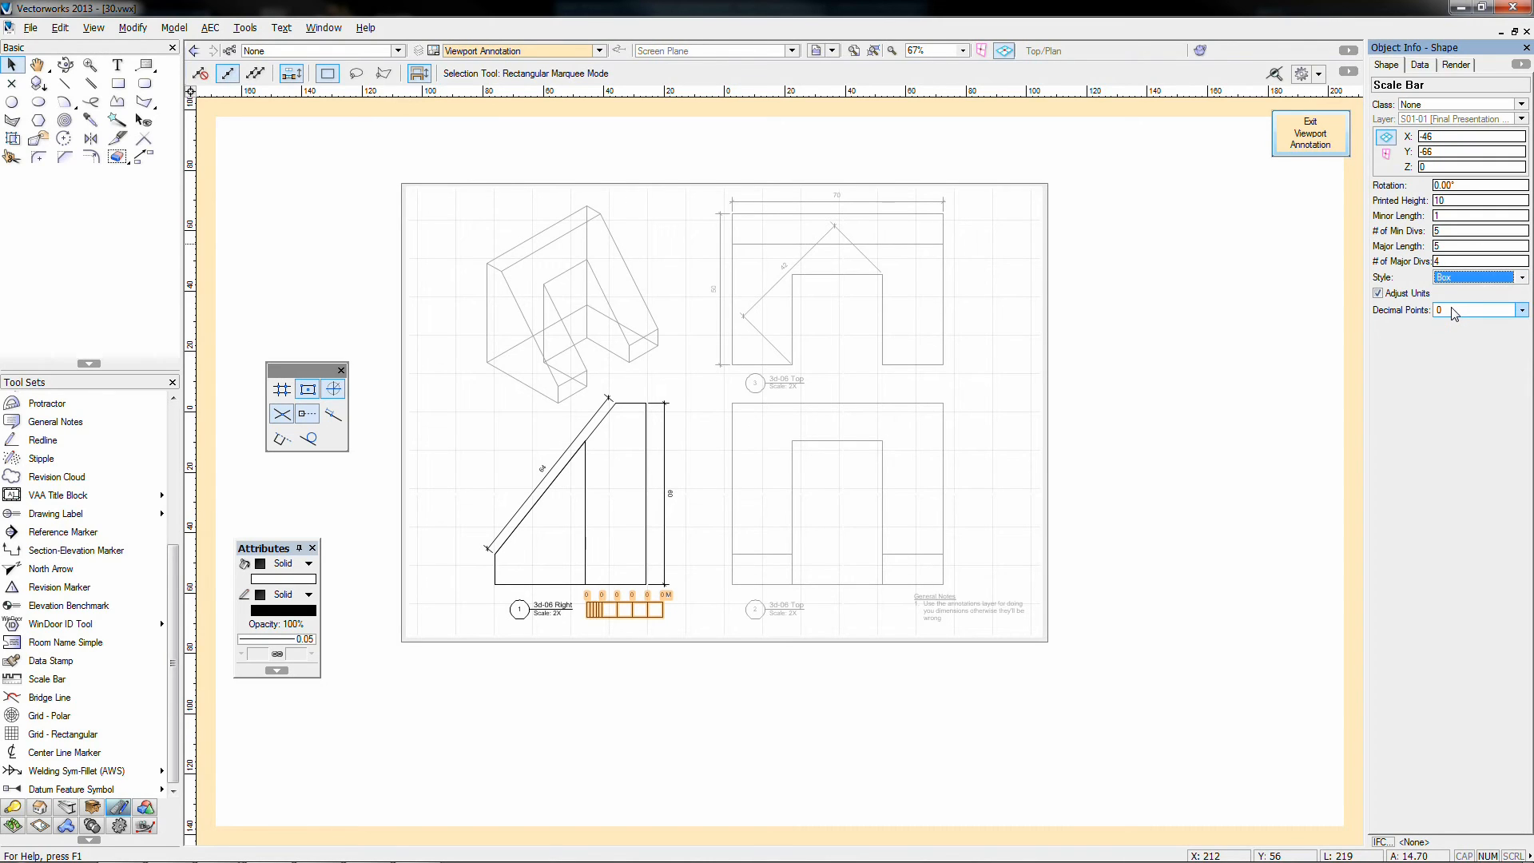
{"action": "left_click", "coordinate": [1453, 277]}
{"action": "left_click", "coordinate": [1447, 339]}
{"action": "left_click", "coordinate": [1455, 279]}
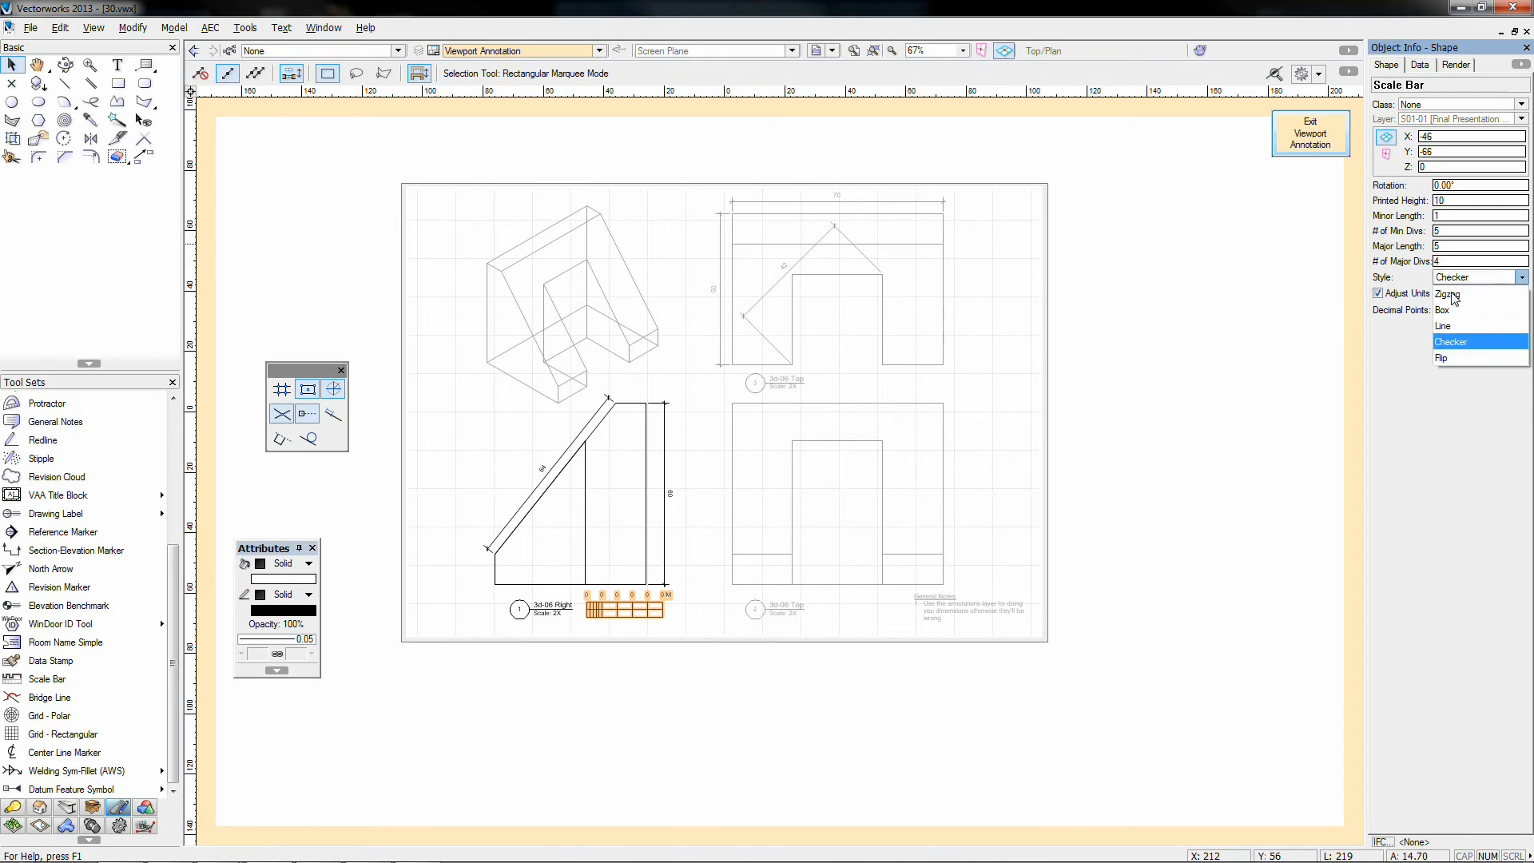
{"action": "left_click", "coordinate": [1445, 358]}
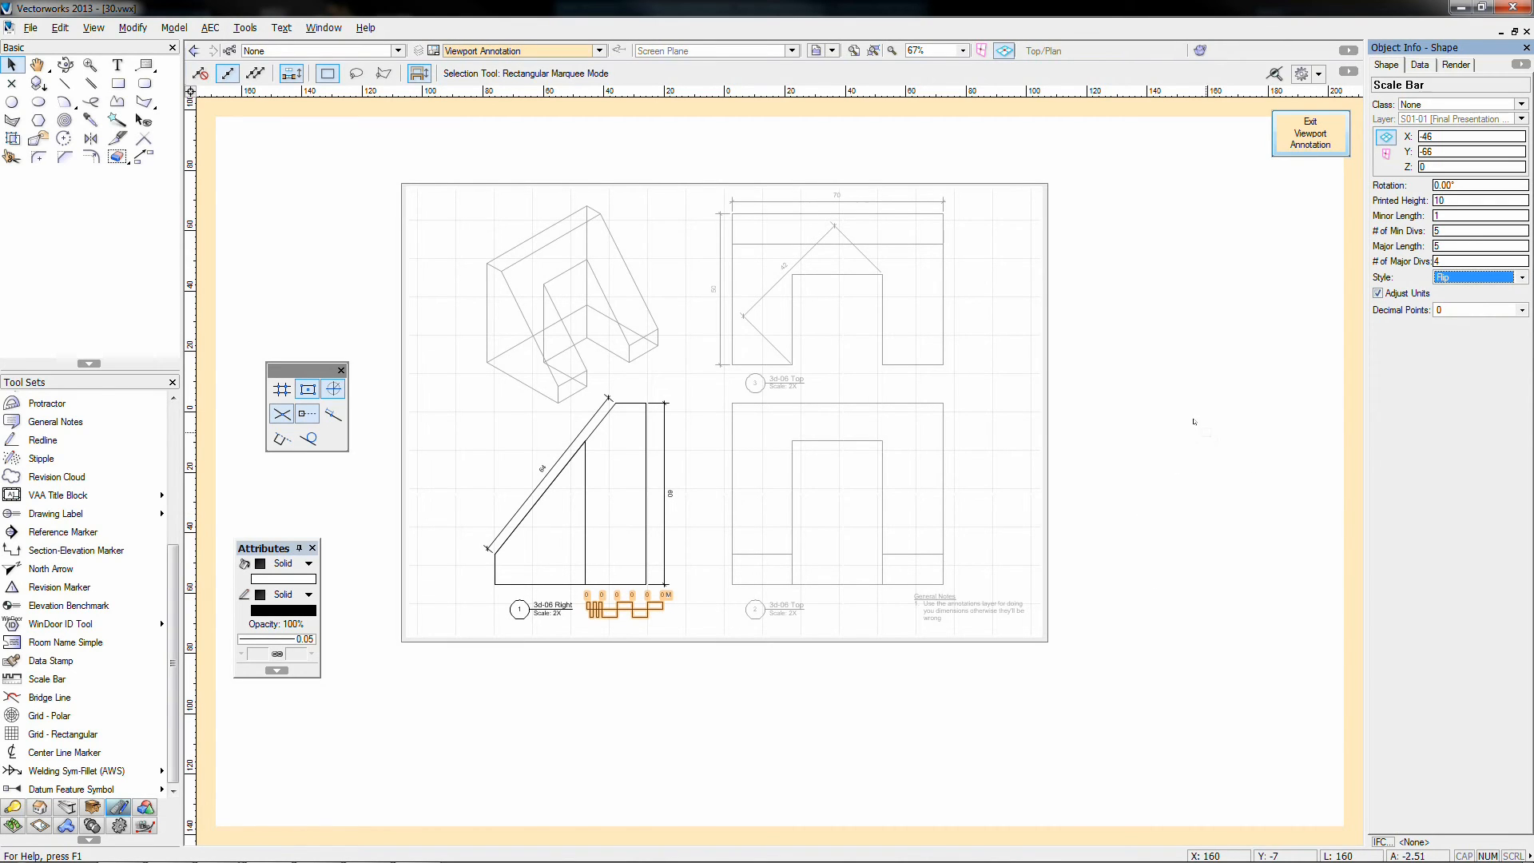
{"action": "left_click", "coordinate": [1396, 294]}
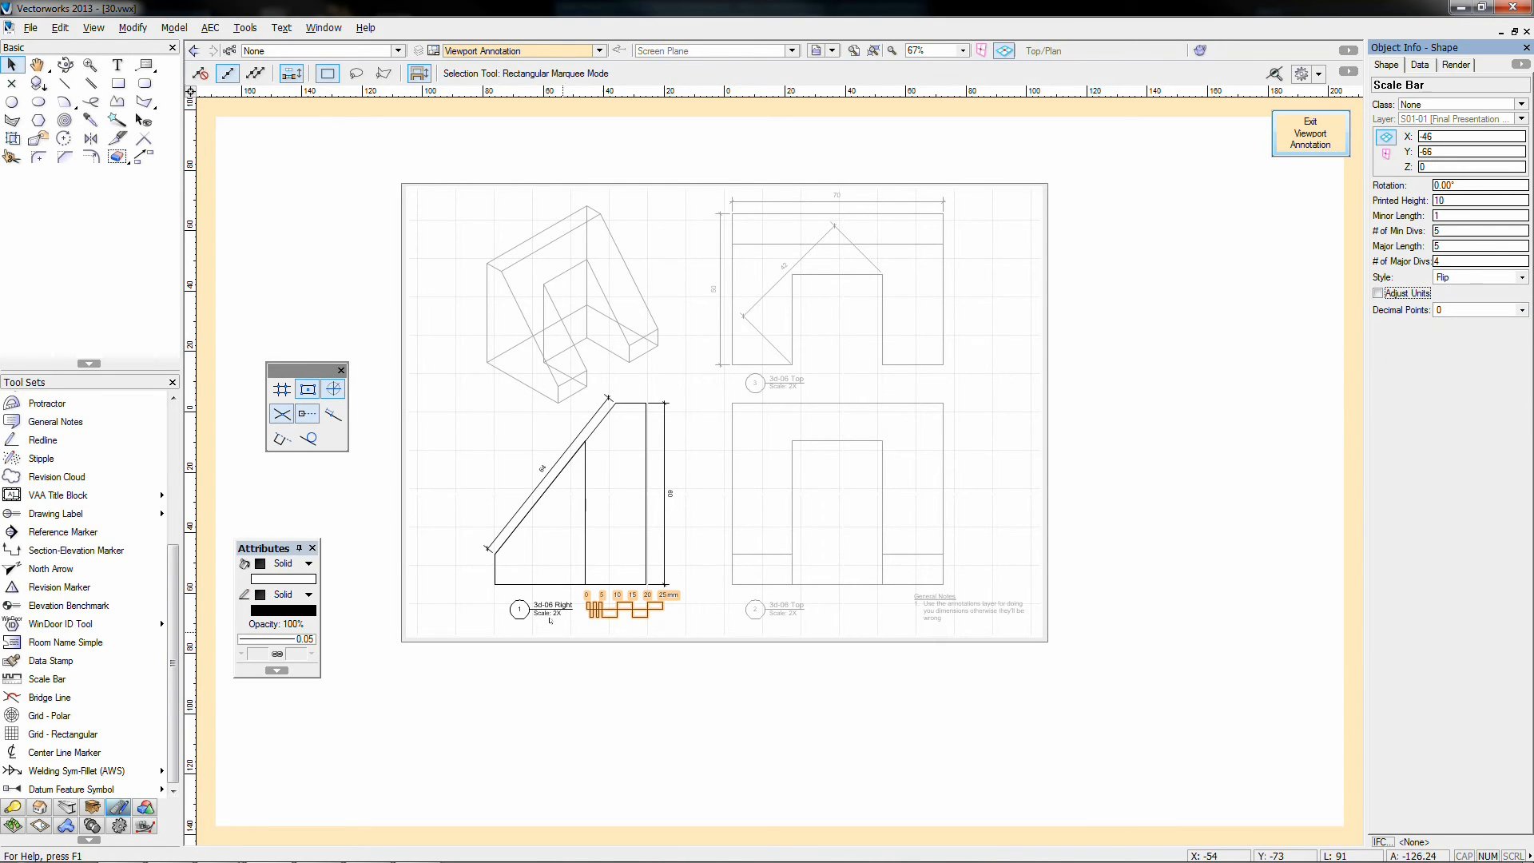
Step: Nudge the 0–25 mm scale bar slightly lower beside the view label
{"action": "left_click", "coordinate": [16, 70]}
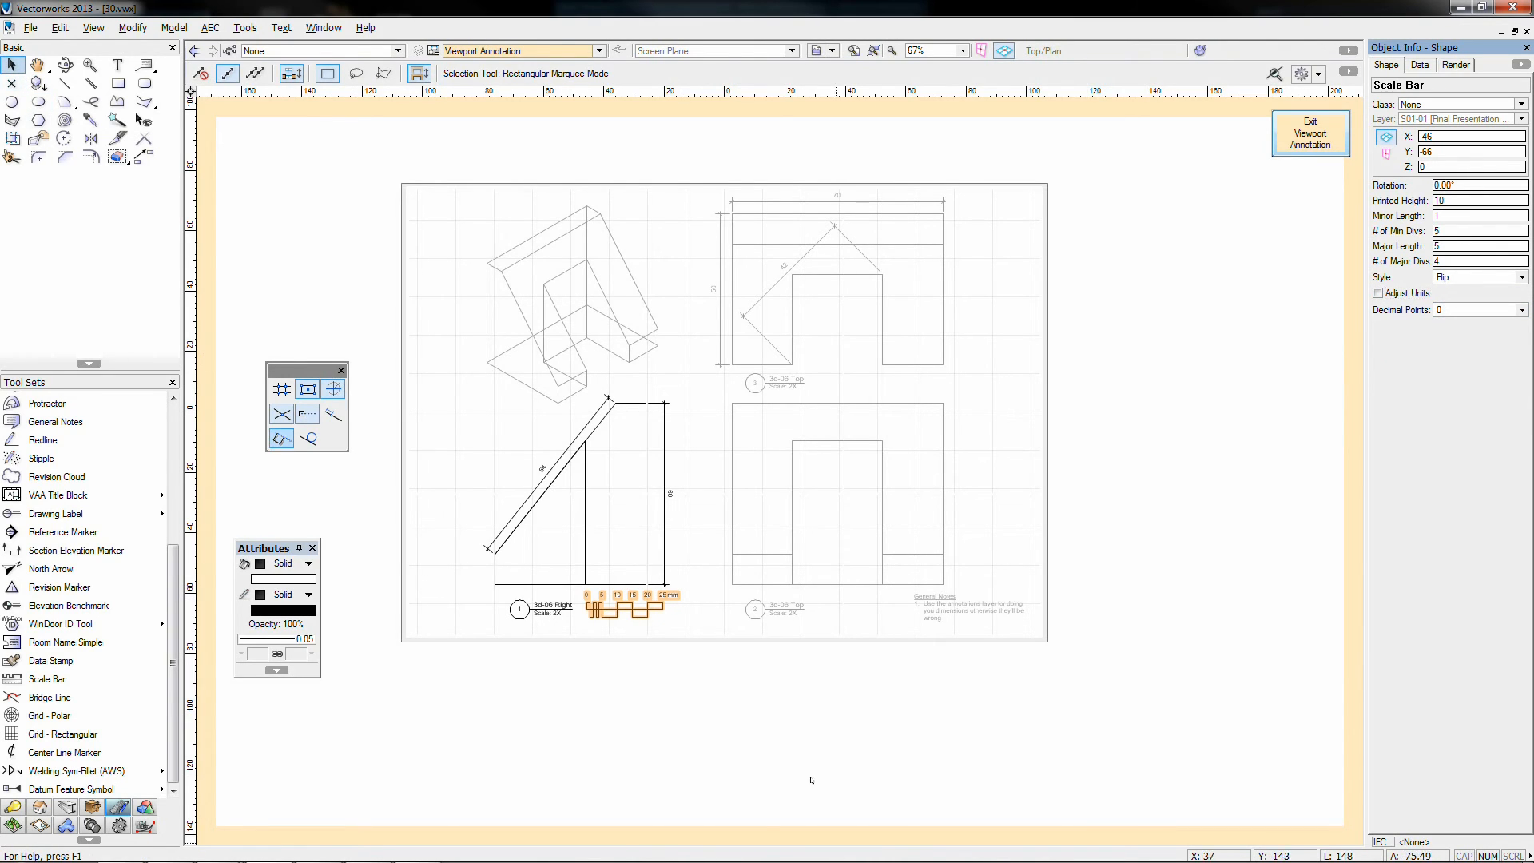
{"action": "left_click", "coordinate": [809, 777]}
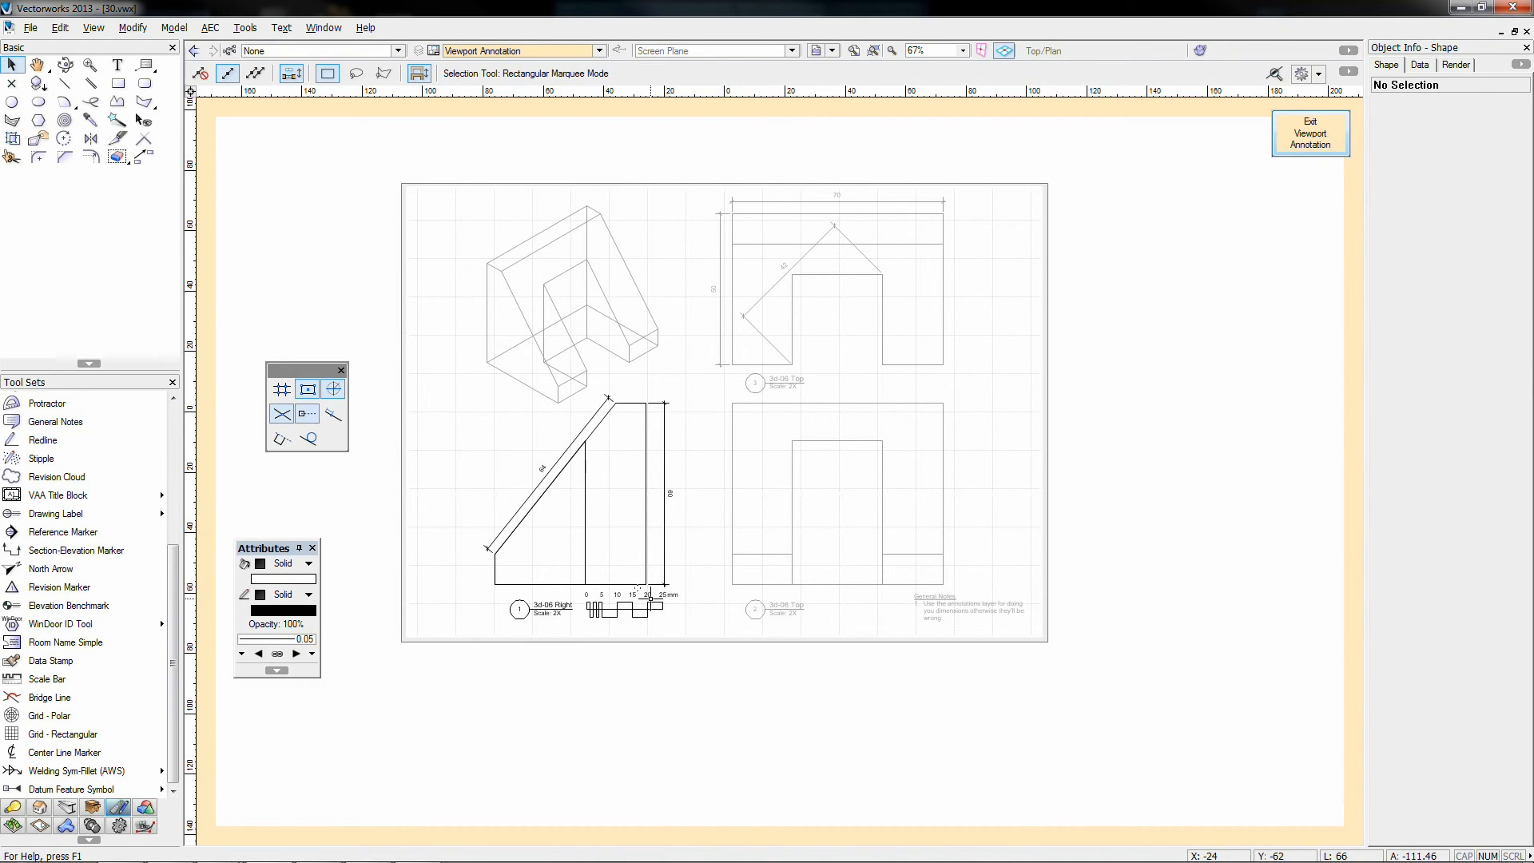
{"action": "left_click", "coordinate": [650, 598]}
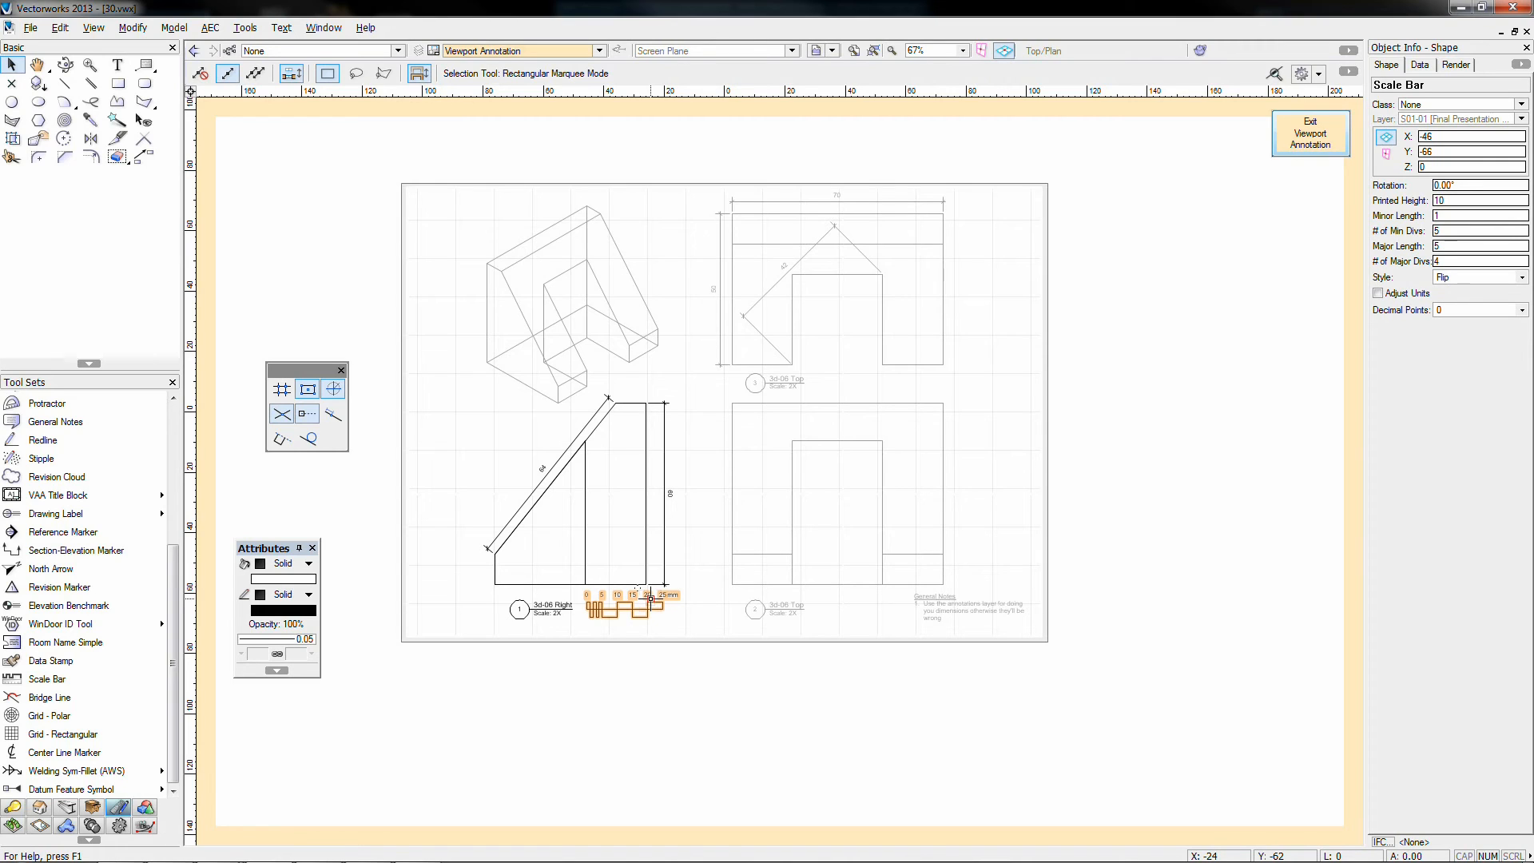
{"action": "left_click_drag", "start_coordinate": [650, 598], "coordinate": [651, 600]}
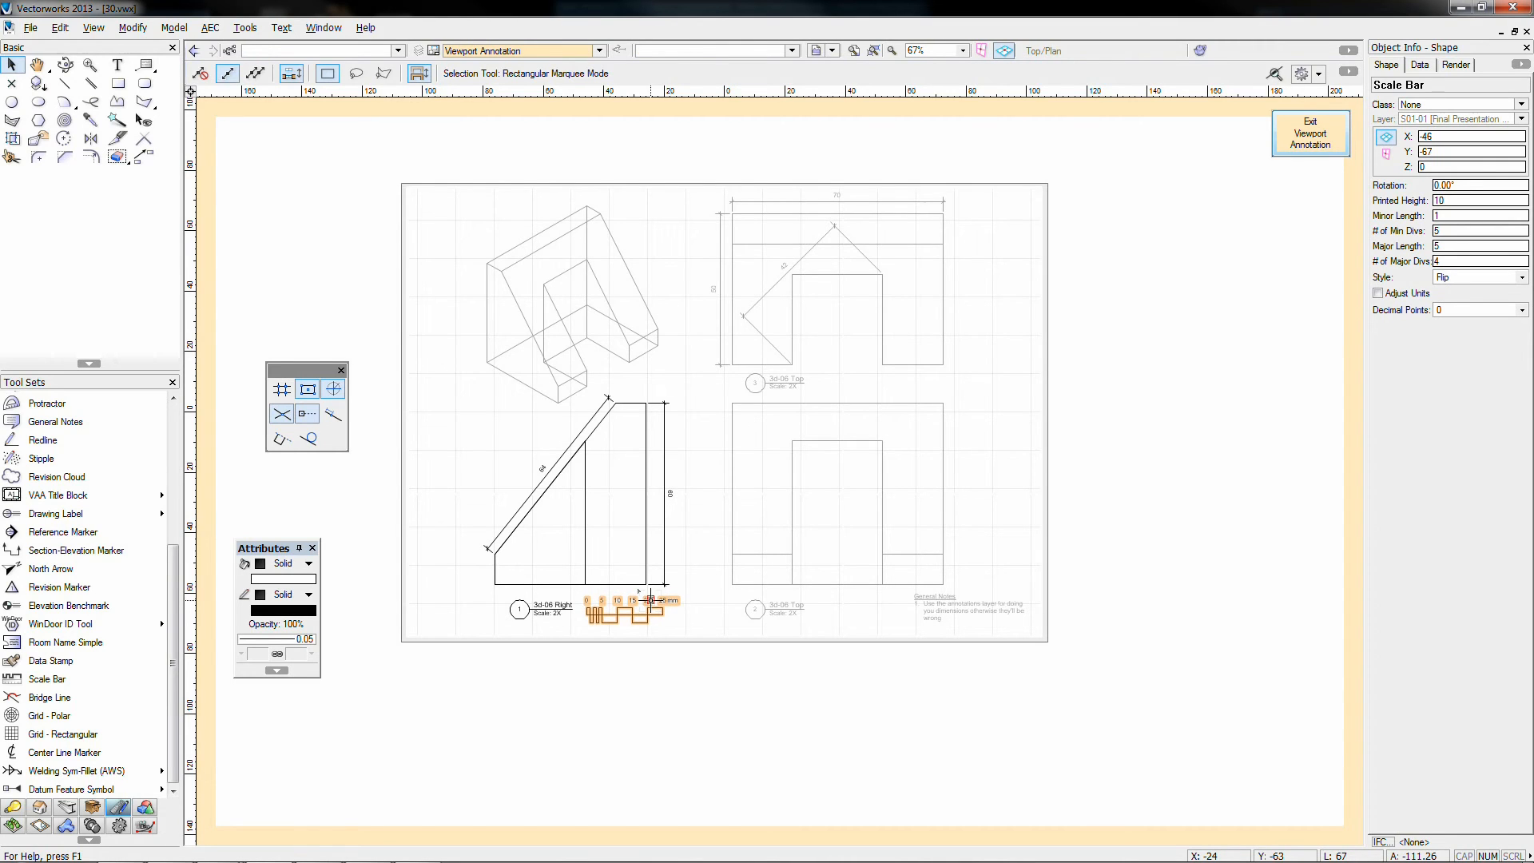
{"action": "left_click", "coordinate": [1090, 438]}
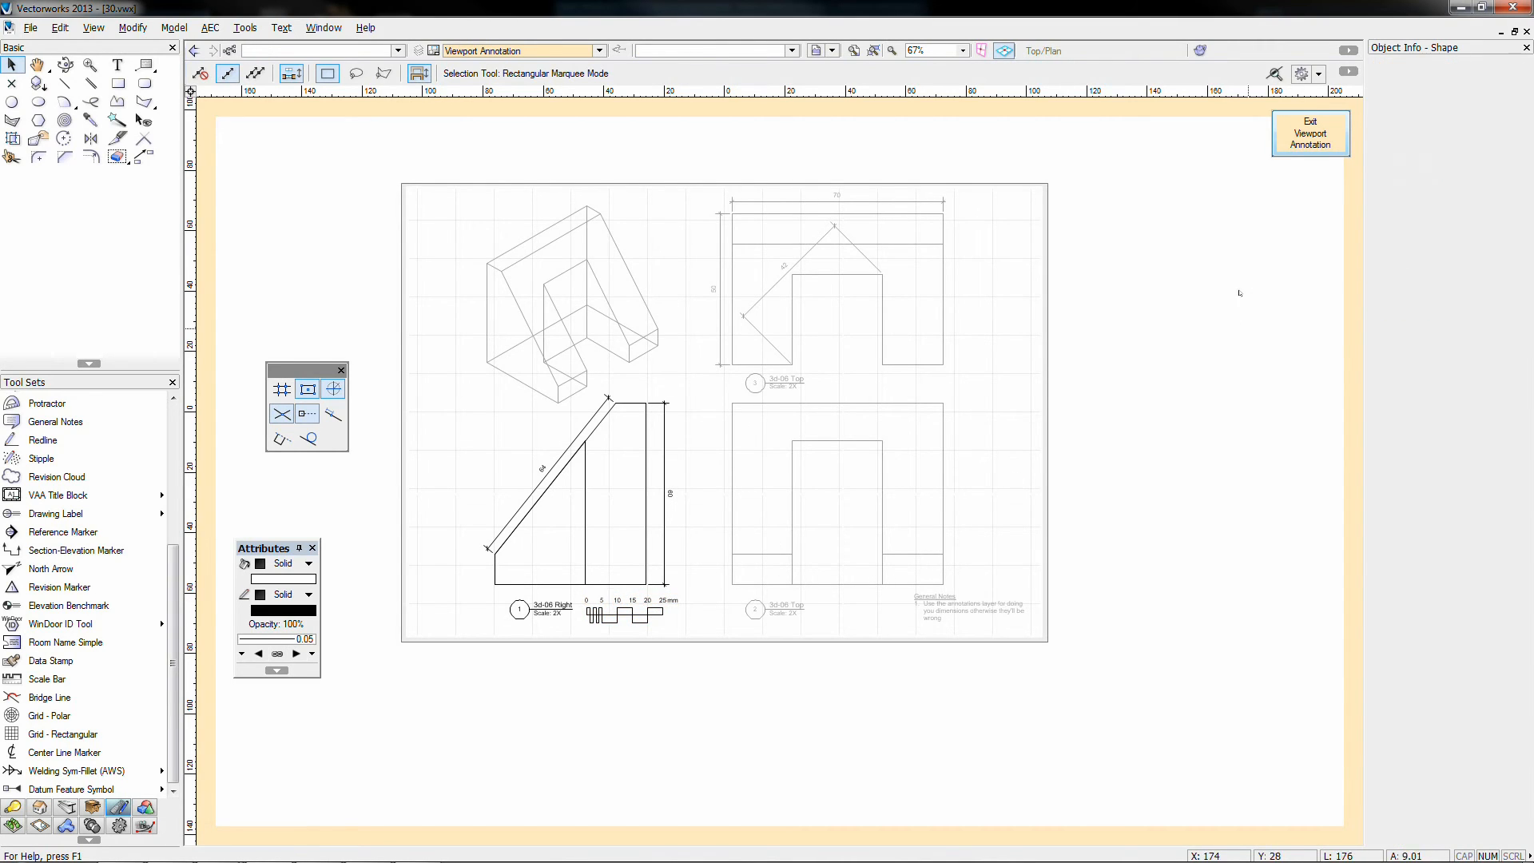
Step: Leave viewport annotation and place a sheet border on the A3 sheet
{"action": "left_click", "coordinate": [1308, 134]}
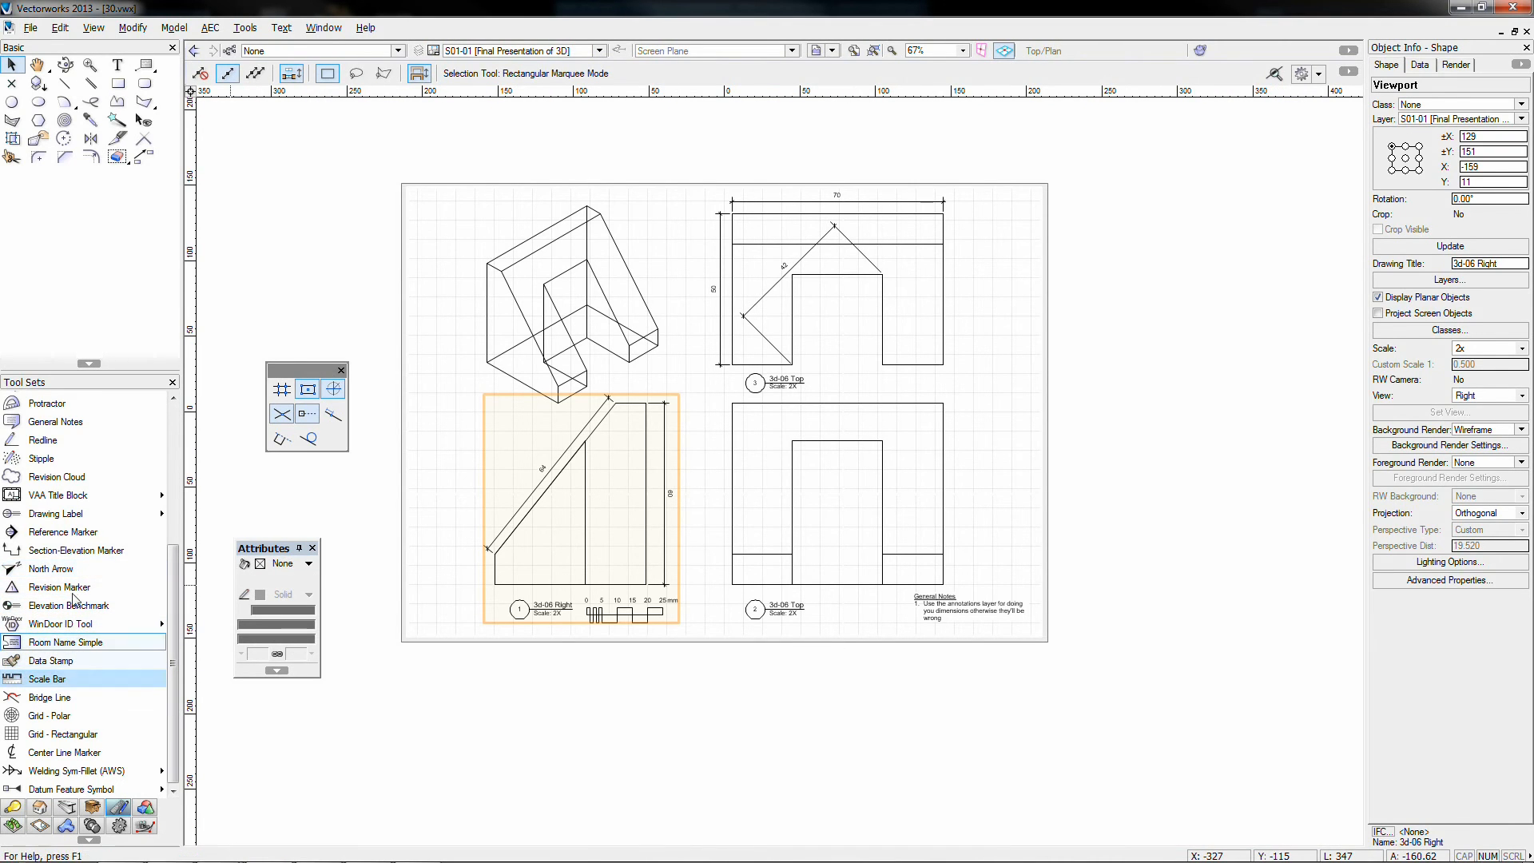
{"action": "left_click", "coordinate": [87, 495]}
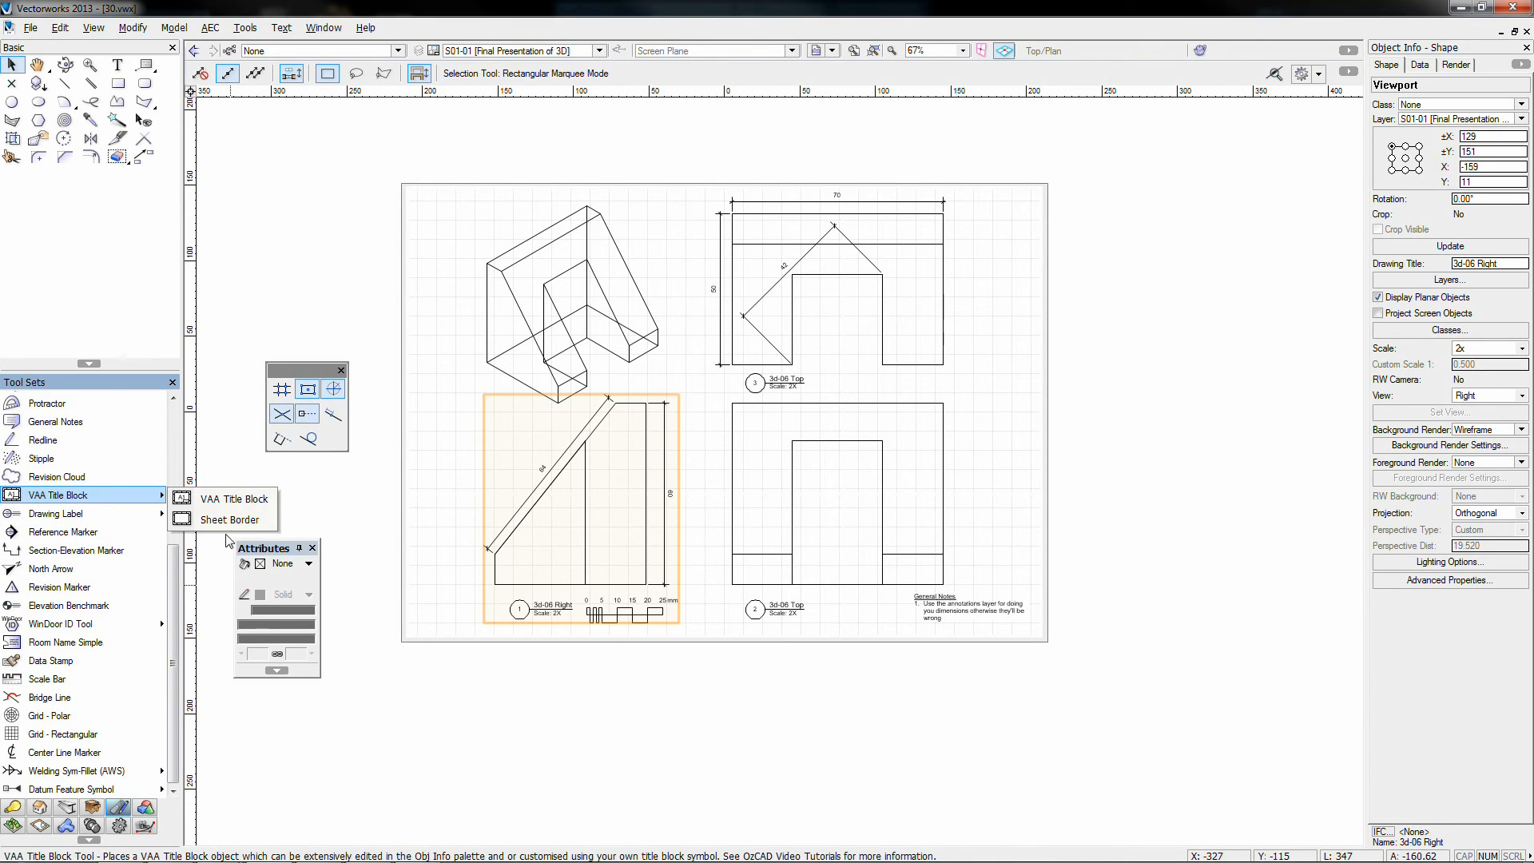
{"action": "left_click", "coordinate": [201, 520]}
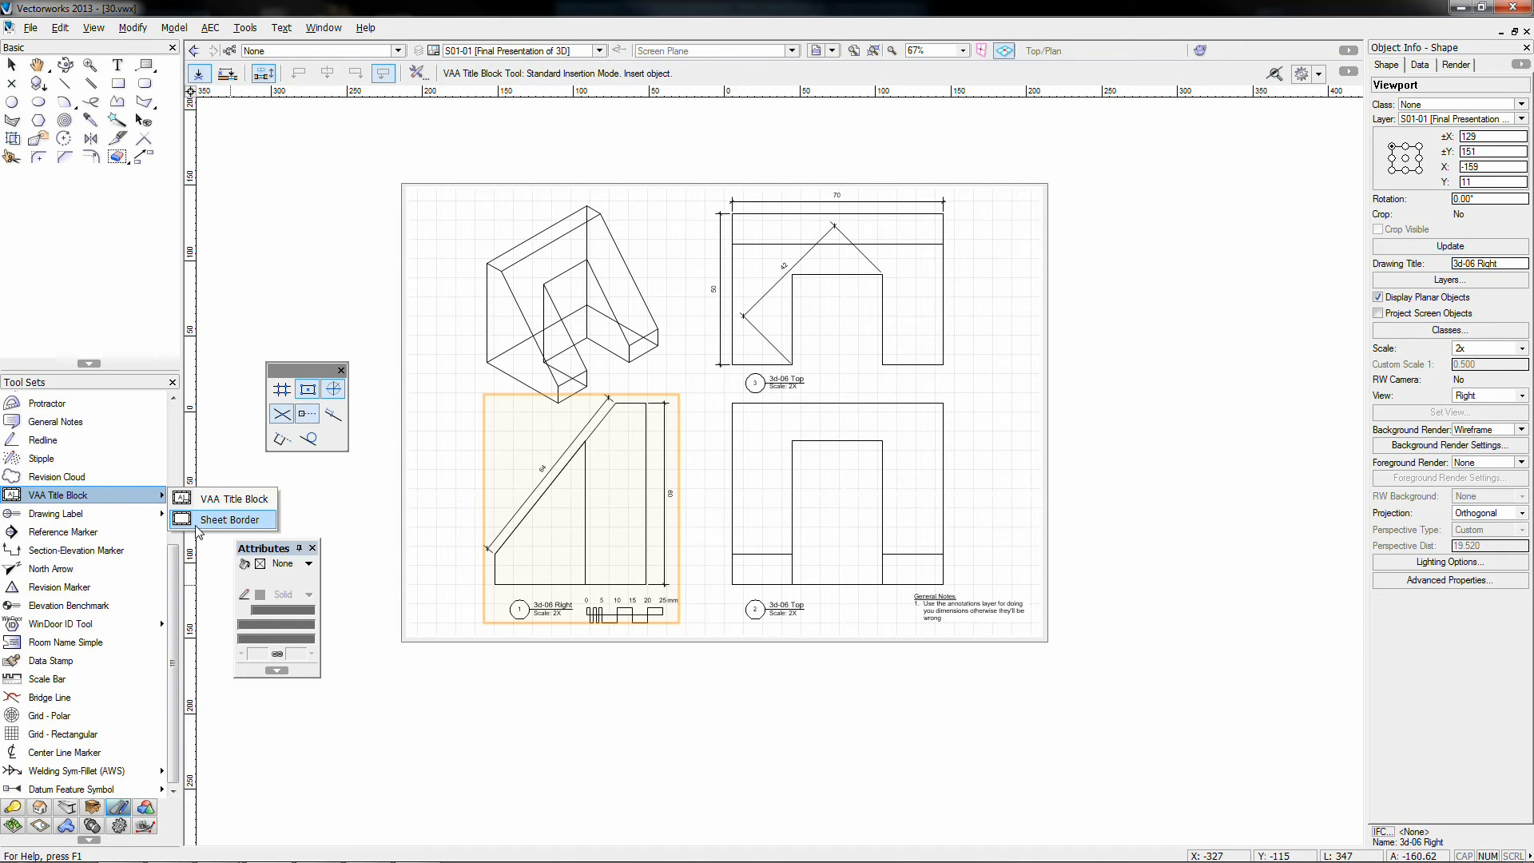
{"action": "left_click", "coordinate": [201, 520]}
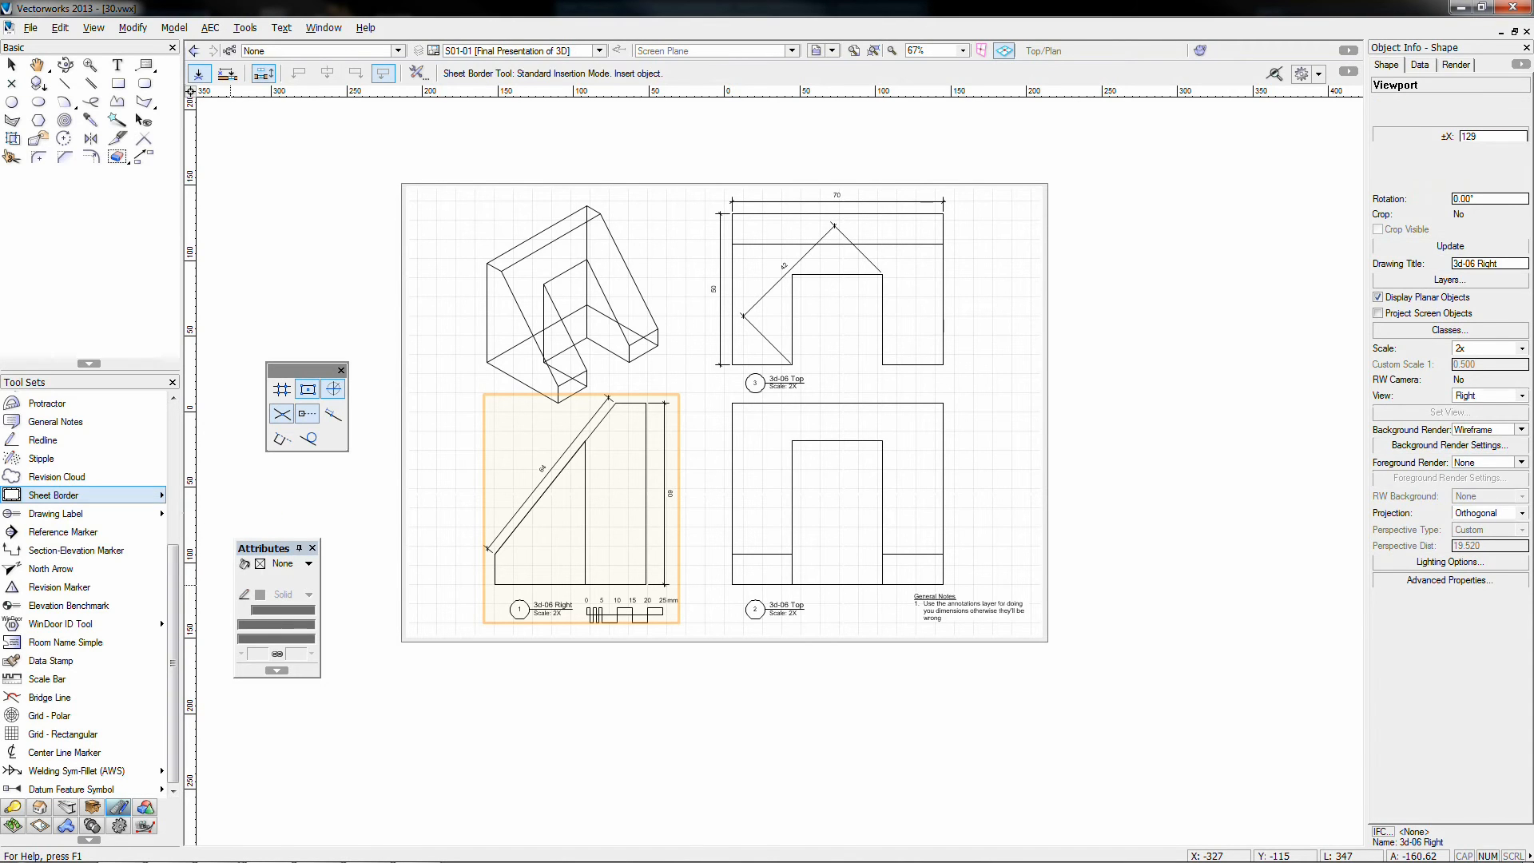
{"action": "left_click", "coordinate": [713, 415]}
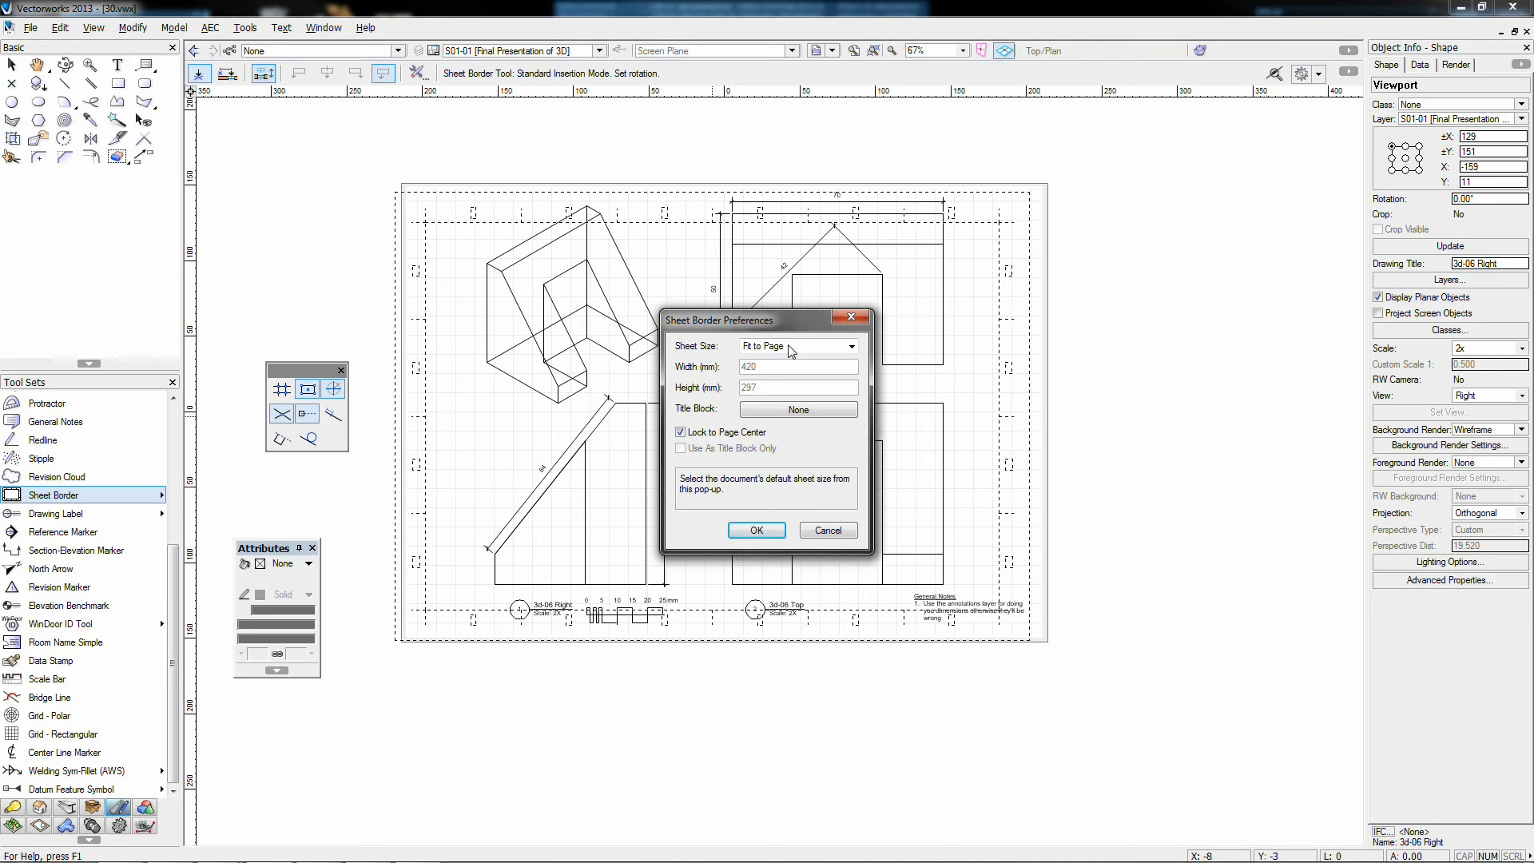
Step: Give the border the Spotlight Simple Title Block and skip the backup copy
{"action": "left_click", "coordinate": [768, 416]}
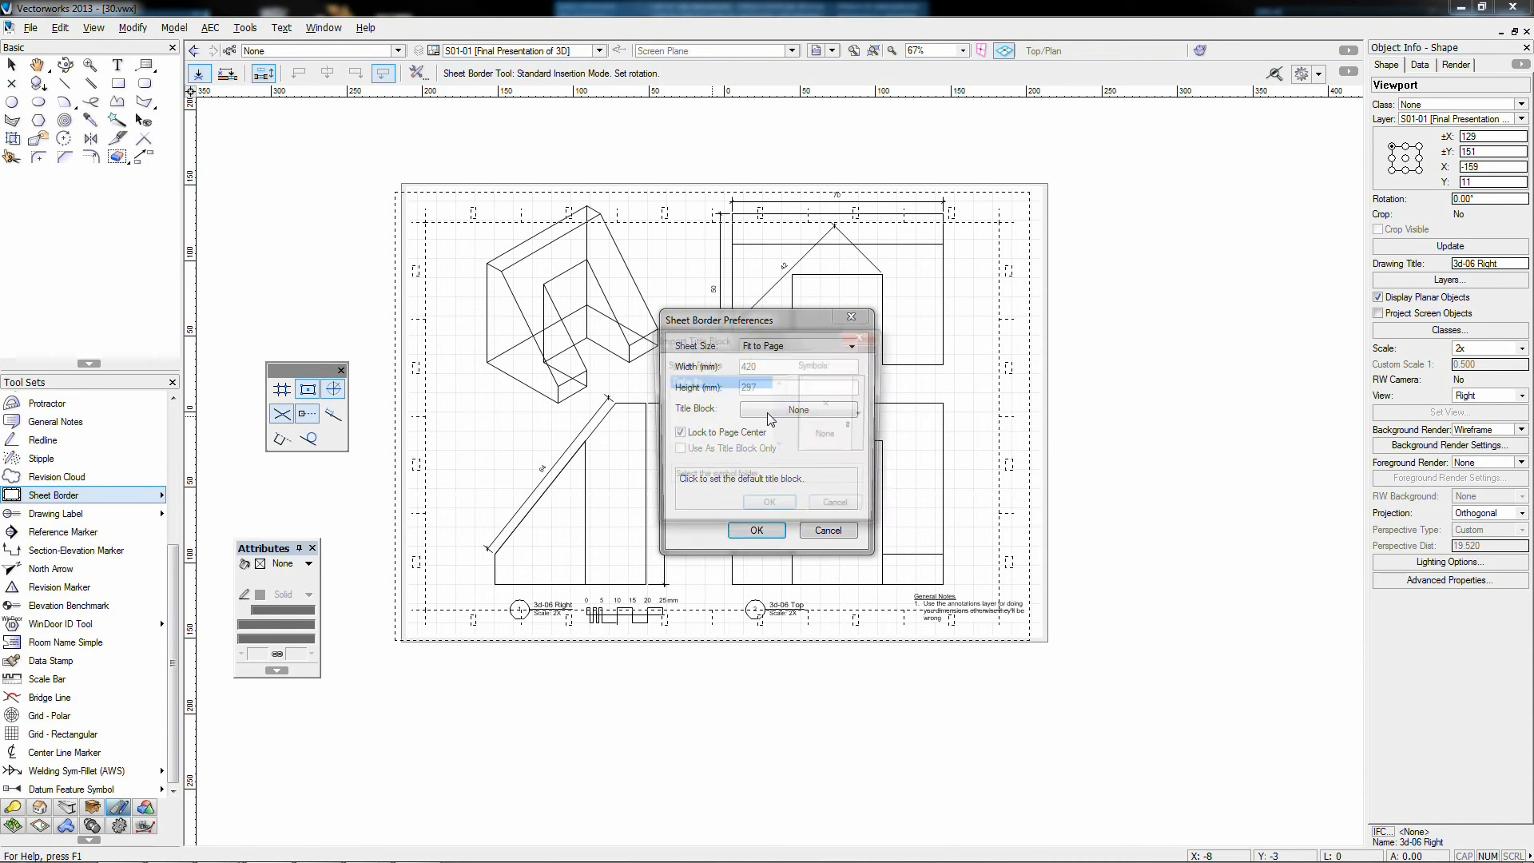
{"action": "left_click", "coordinate": [861, 411]}
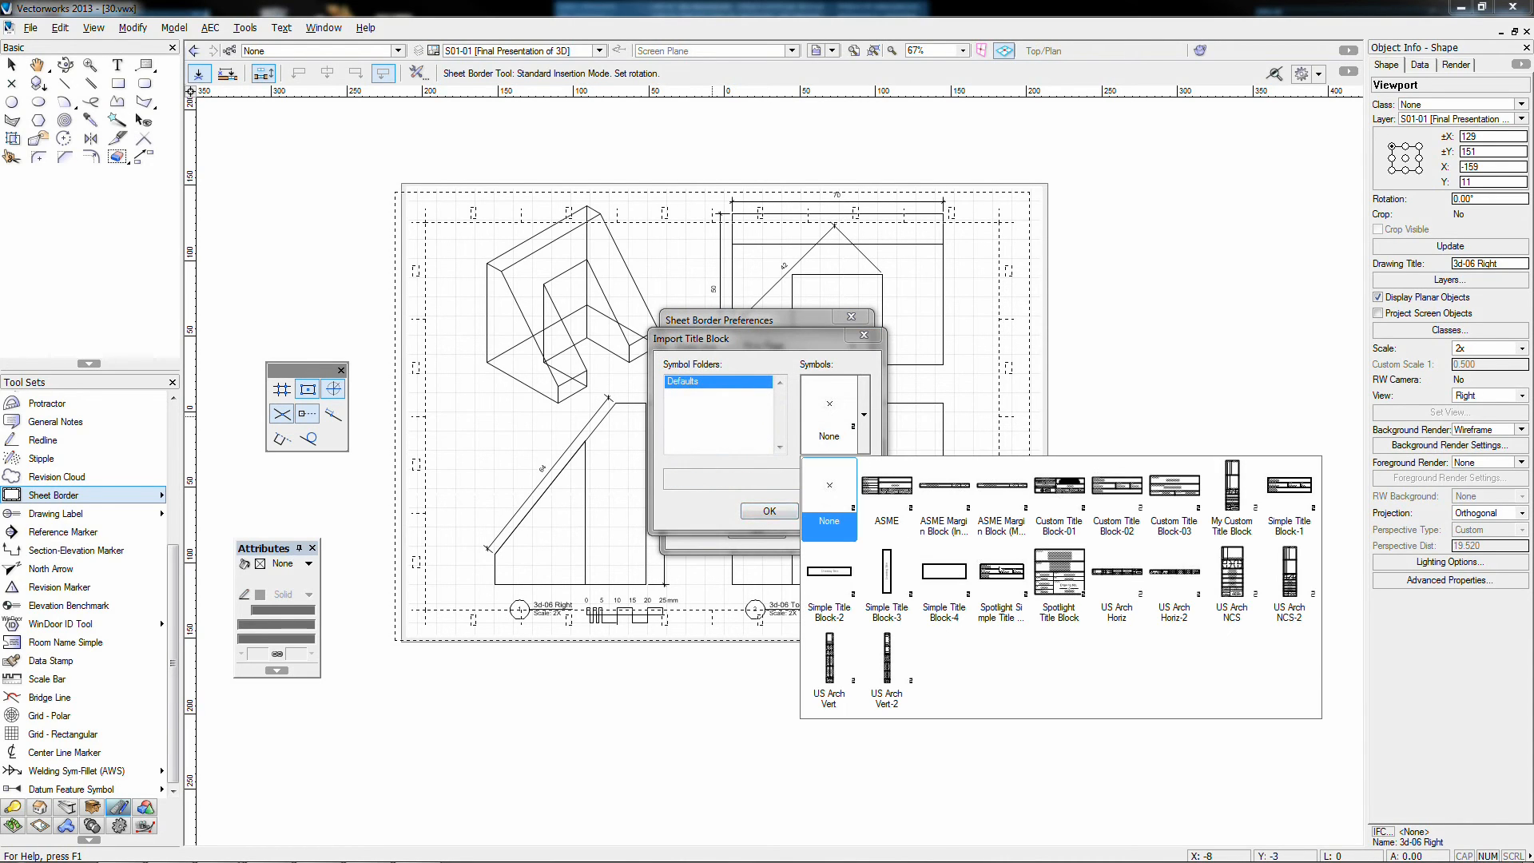
{"action": "left_click", "coordinate": [1001, 575]}
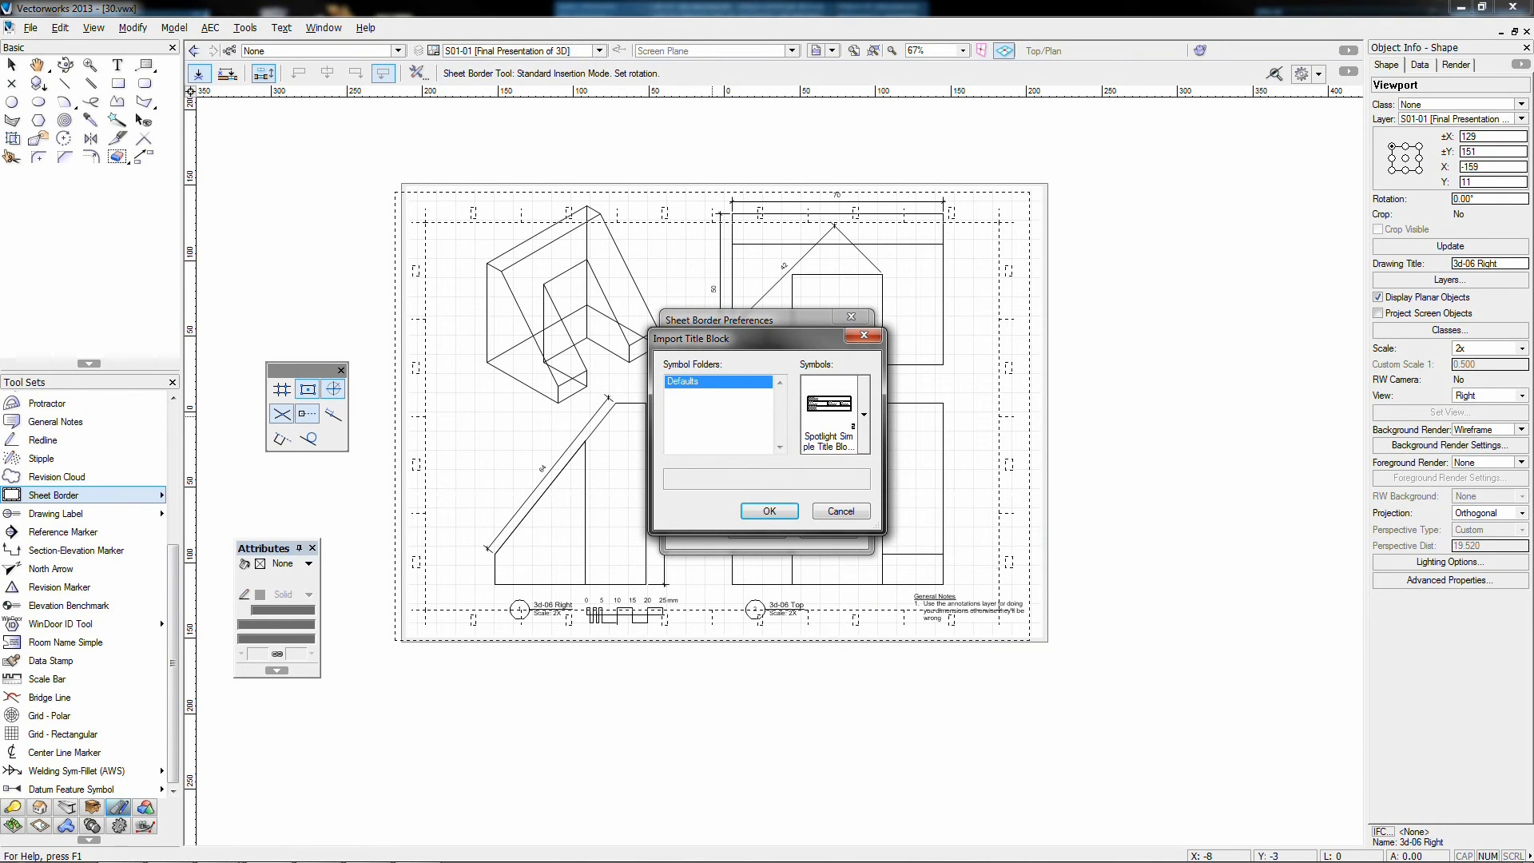
{"action": "left_click", "coordinate": [765, 511]}
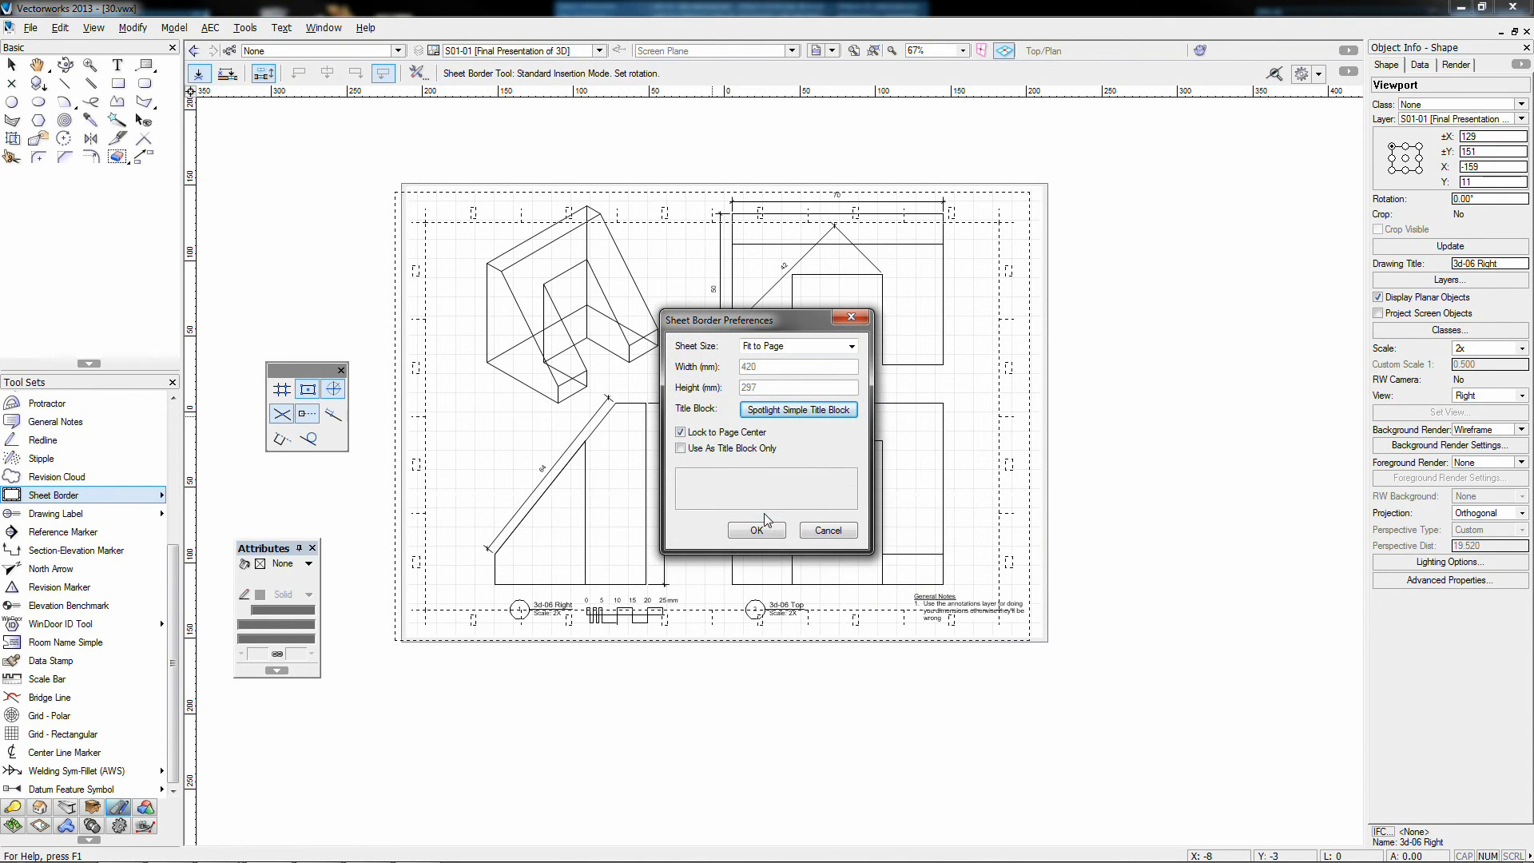
{"action": "left_click", "coordinate": [754, 531]}
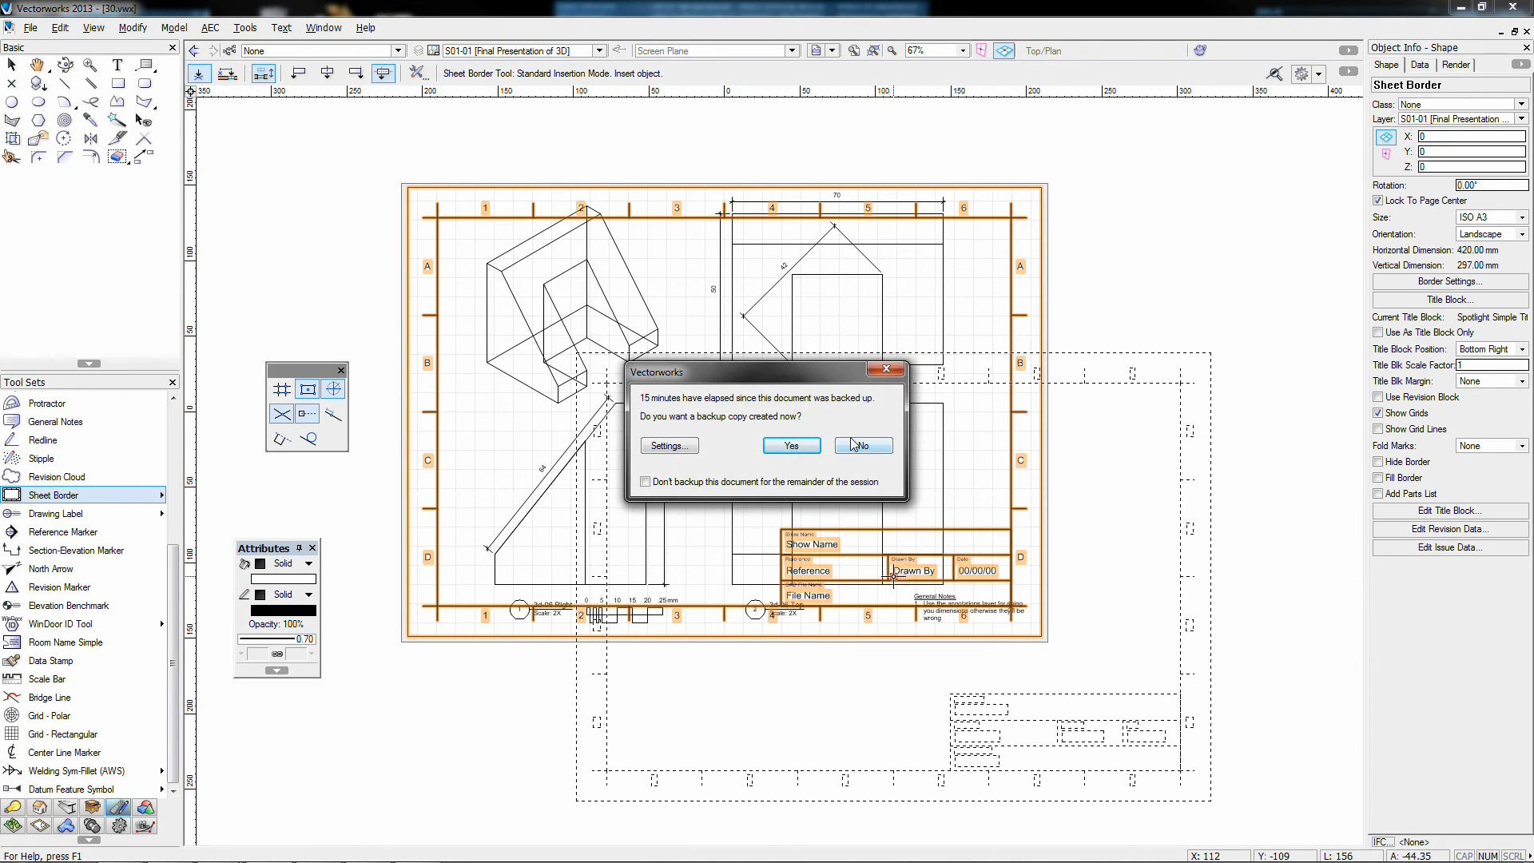
{"action": "left_click", "coordinate": [853, 444]}
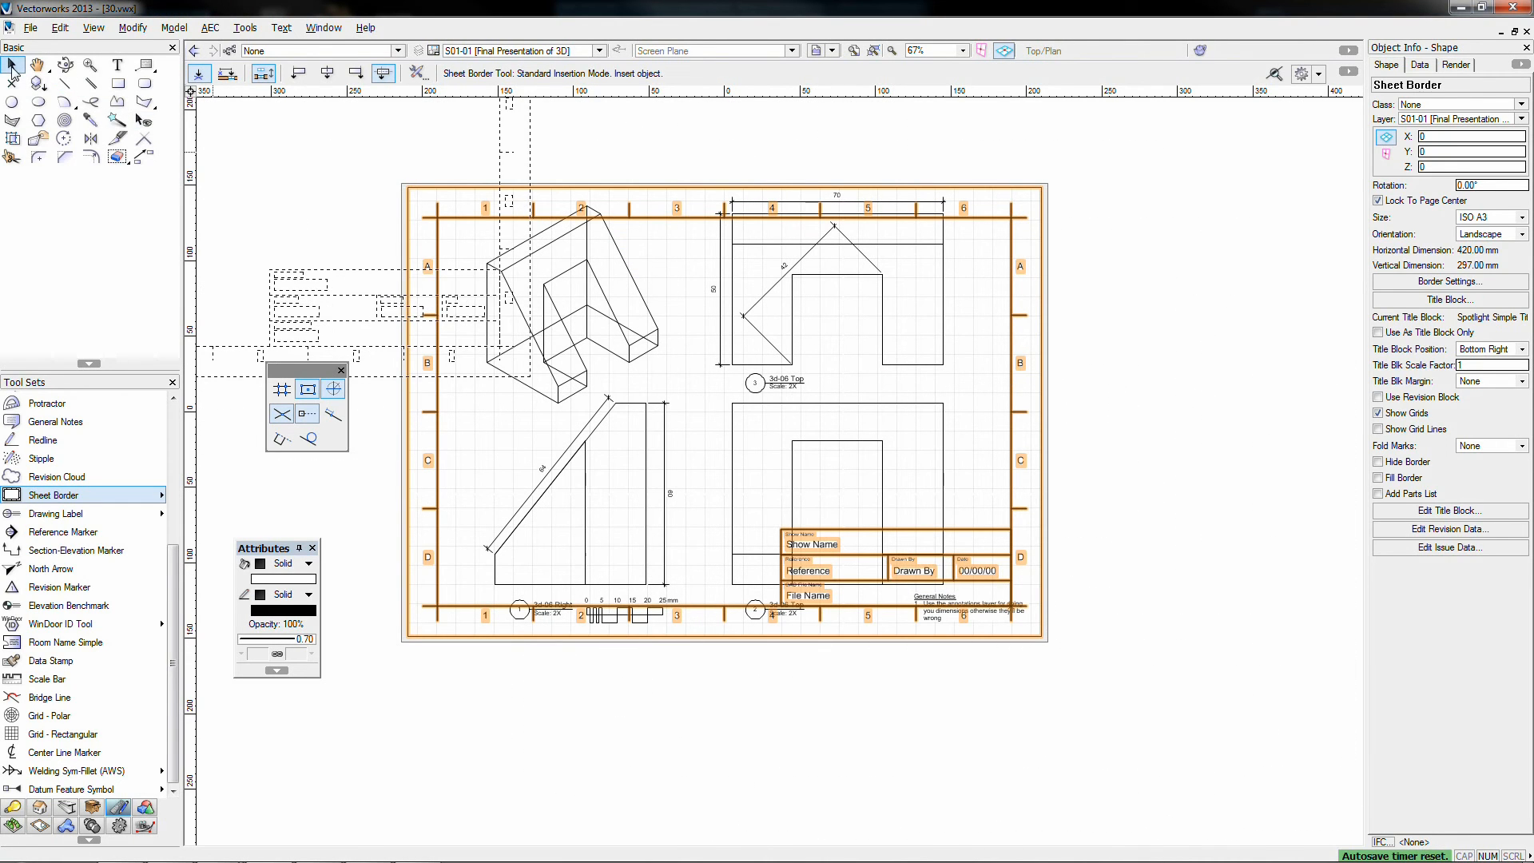
{"action": "left_click", "coordinate": [12, 66]}
{"action": "left_click", "coordinate": [800, 402]}
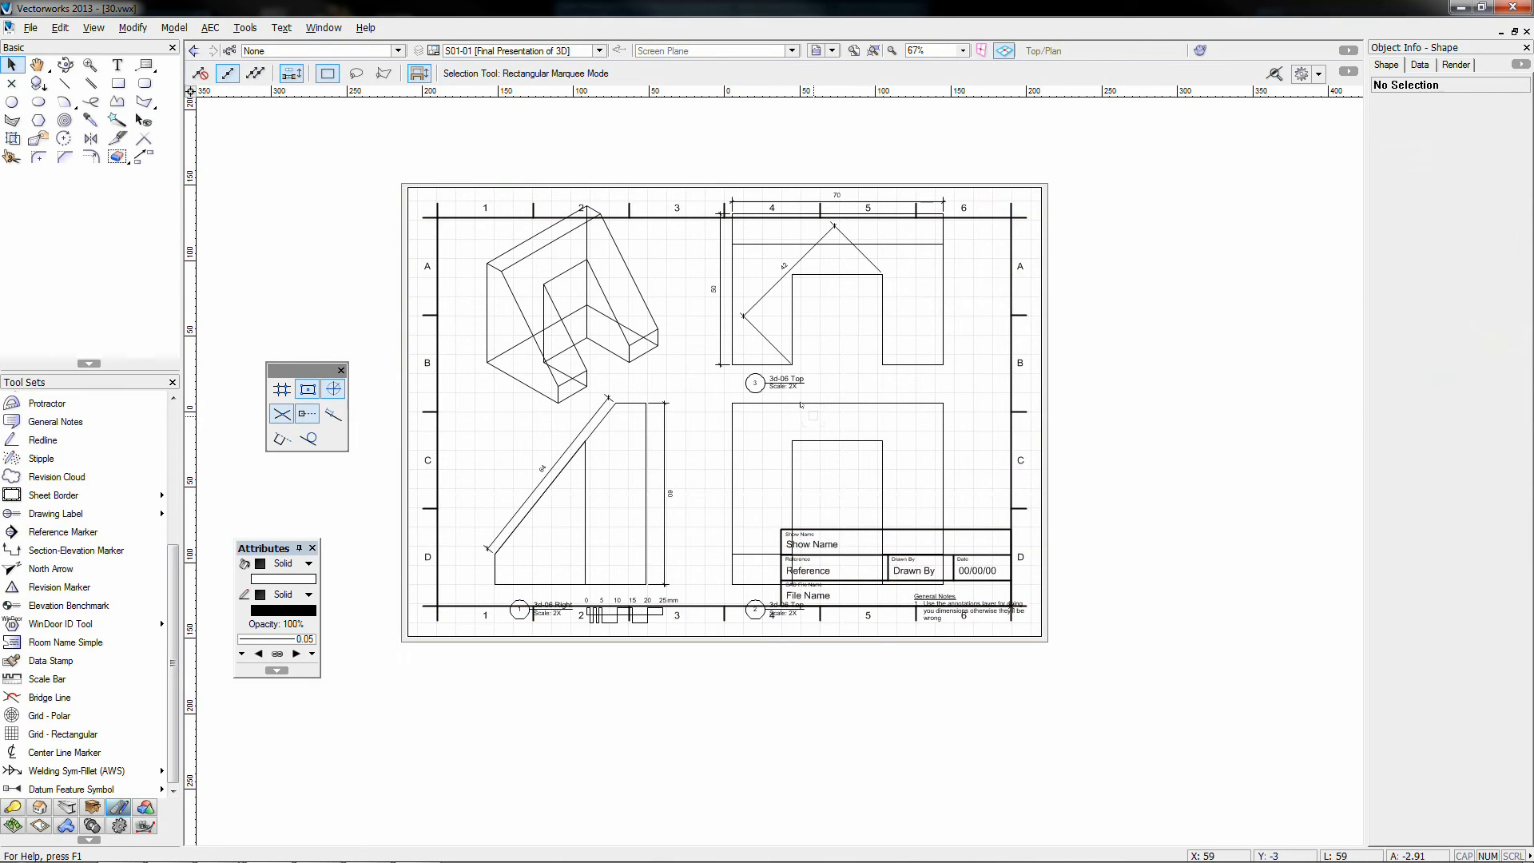
Step: Set the three orthographic viewports to a custom scale of 0.75
{"action": "left_click", "coordinate": [819, 402]}
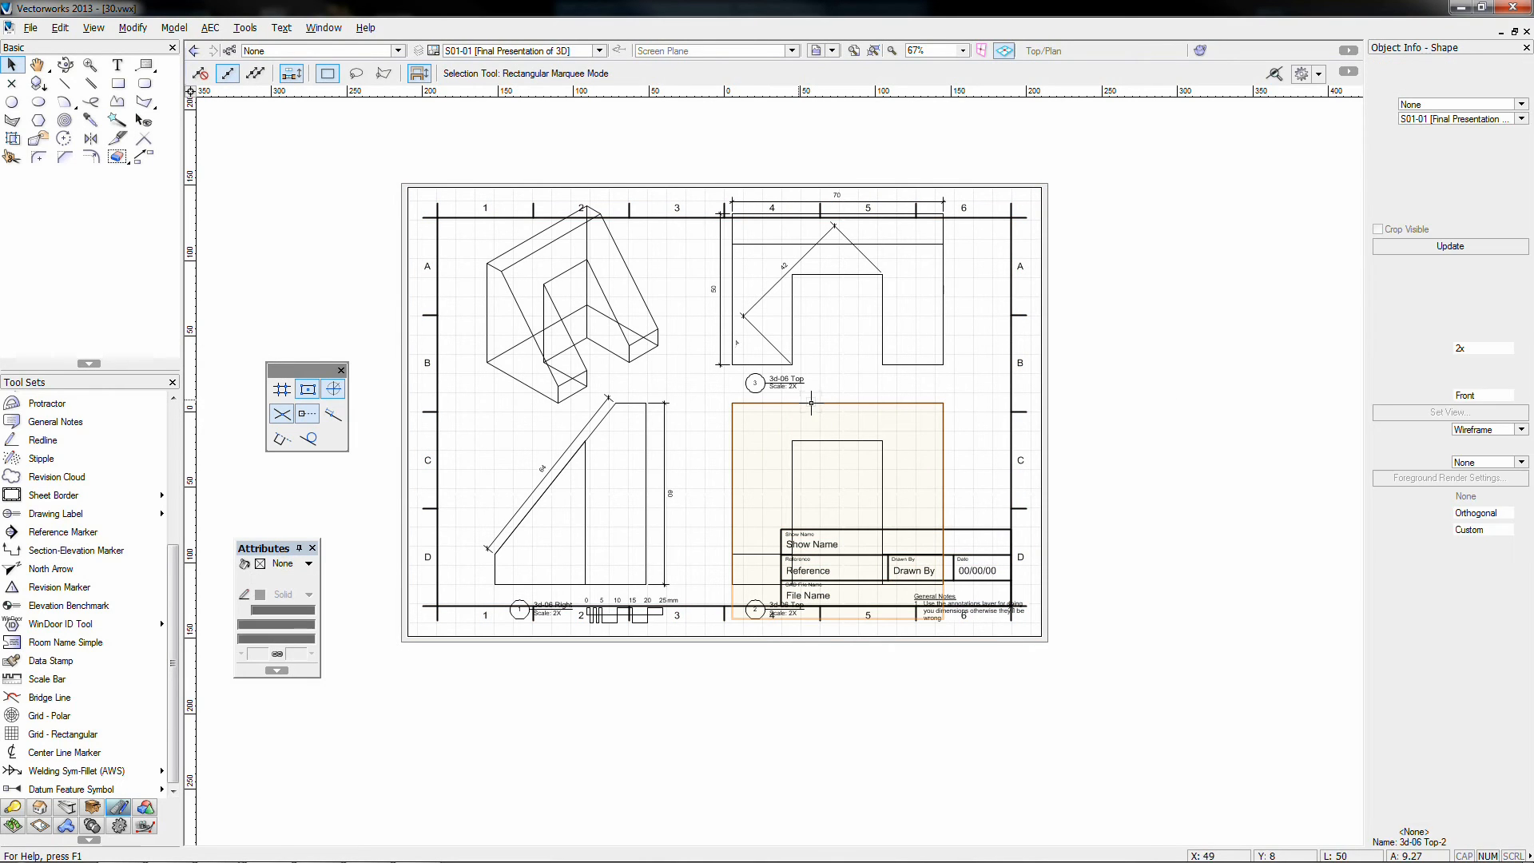
{"action": "left_click", "coordinate": [765, 337], "text": "shift"}
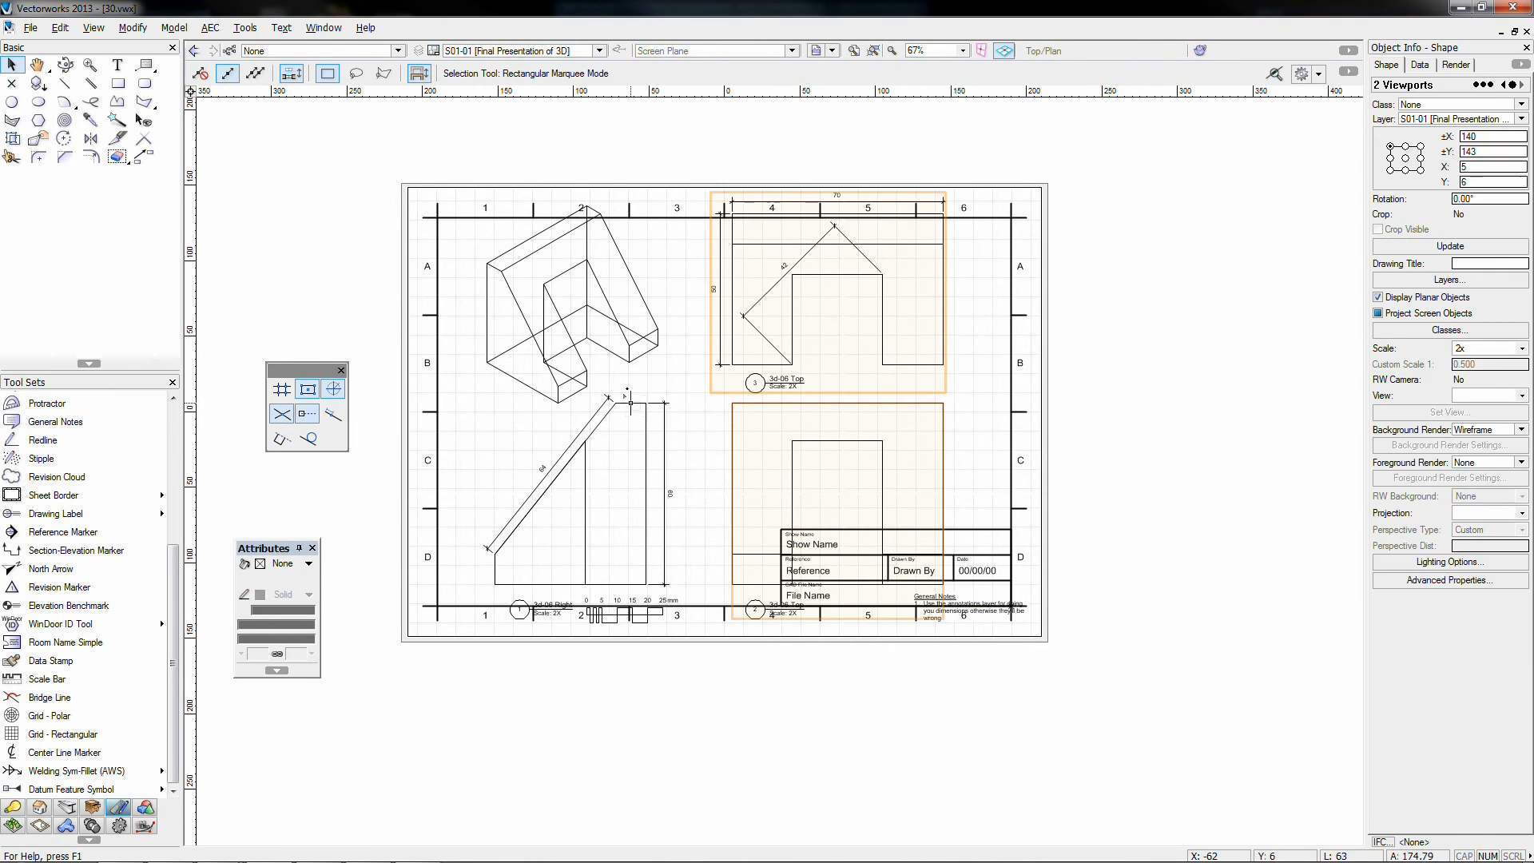
{"action": "left_click", "coordinate": [583, 495], "text": "shift"}
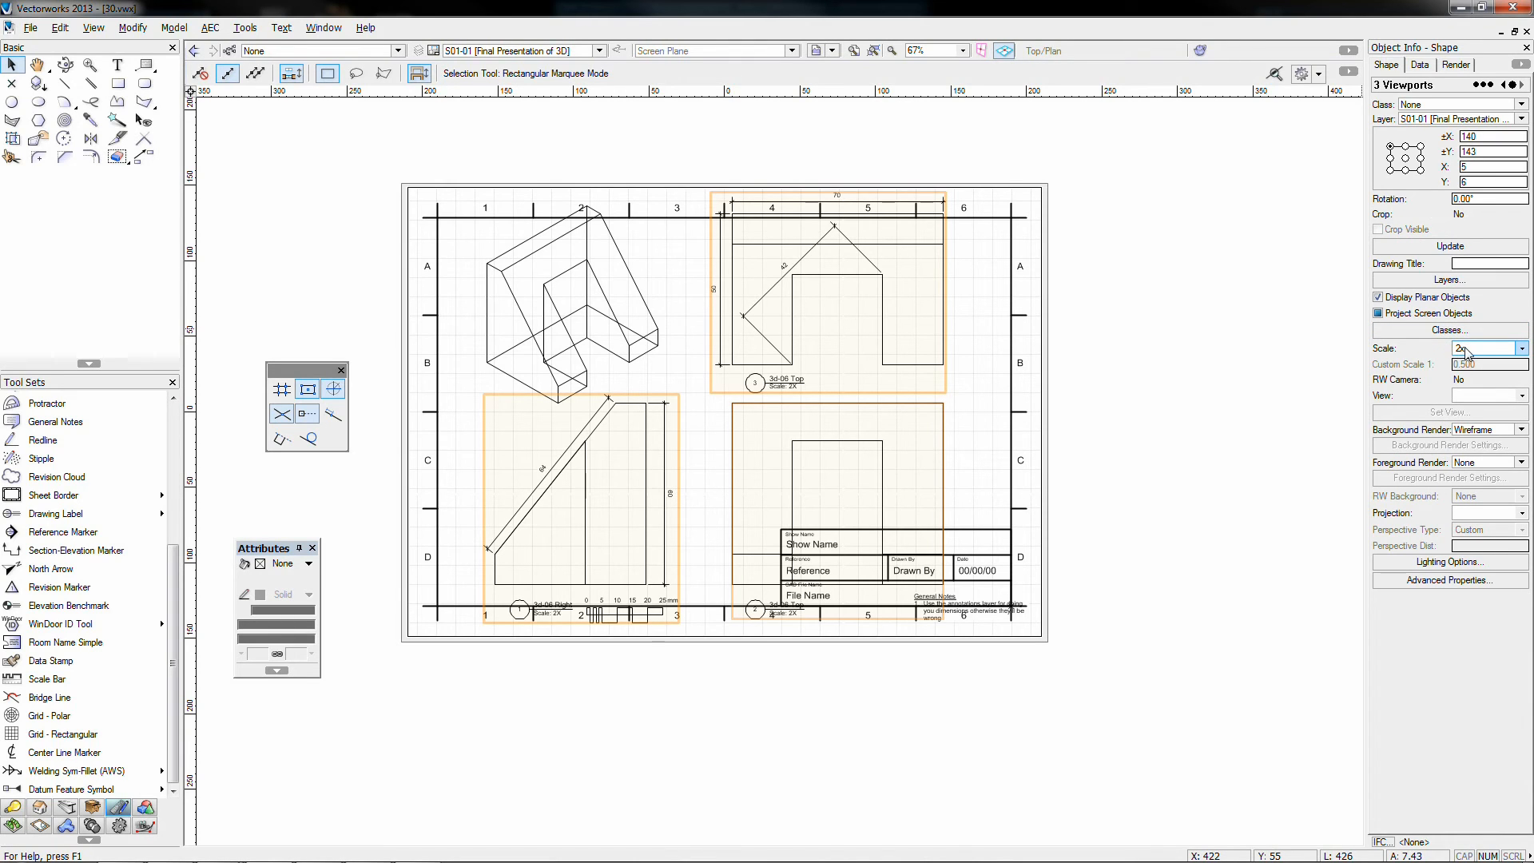
{"action": "left_click", "coordinate": [1466, 353]}
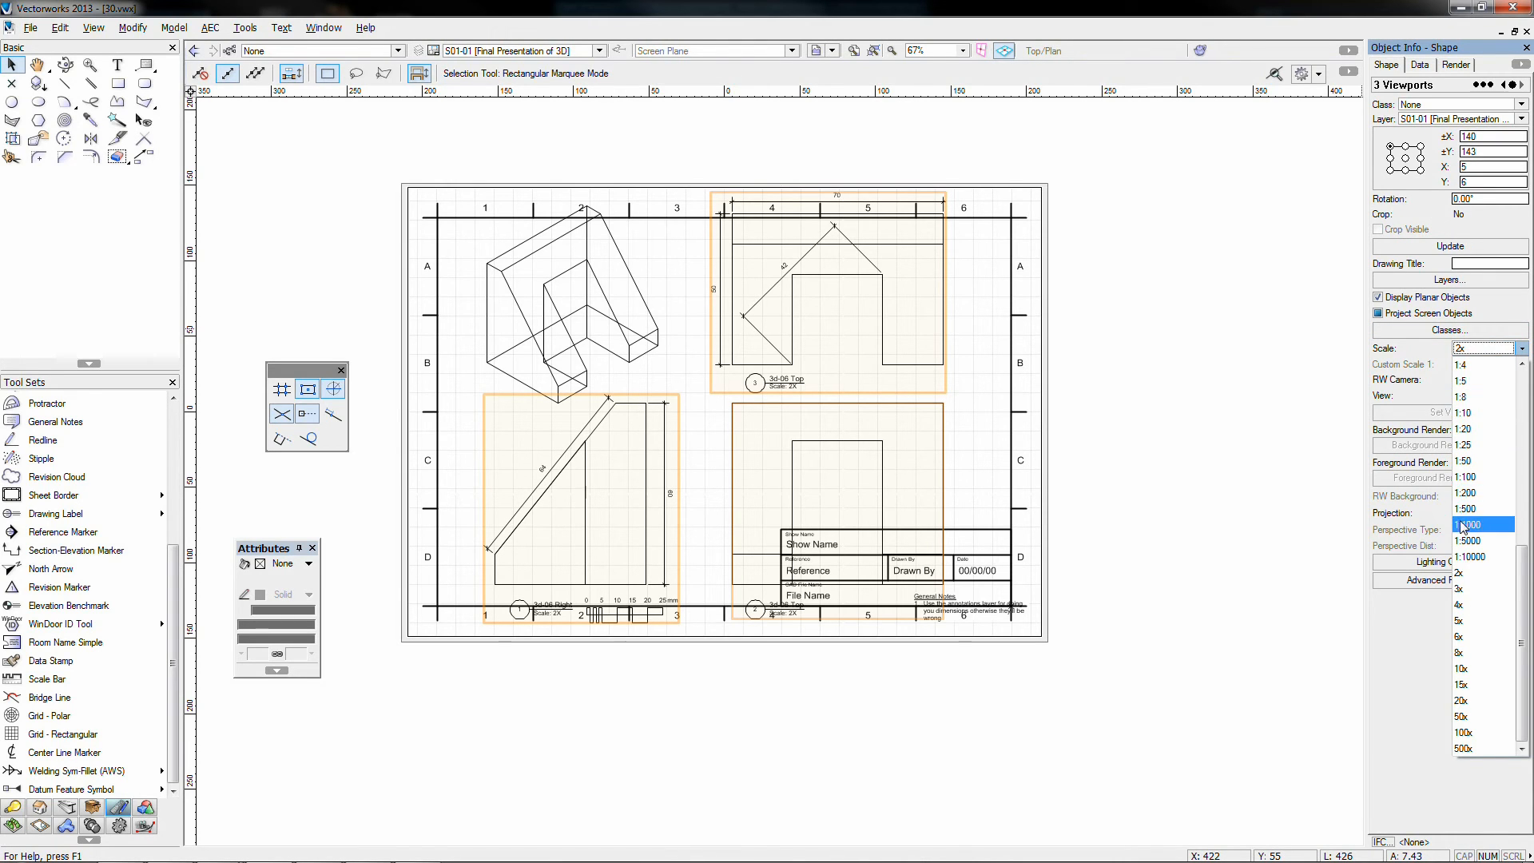
{"action": "scroll", "coordinate": [1478, 479], "scroll_direction": "up", "scroll_amount": 7}
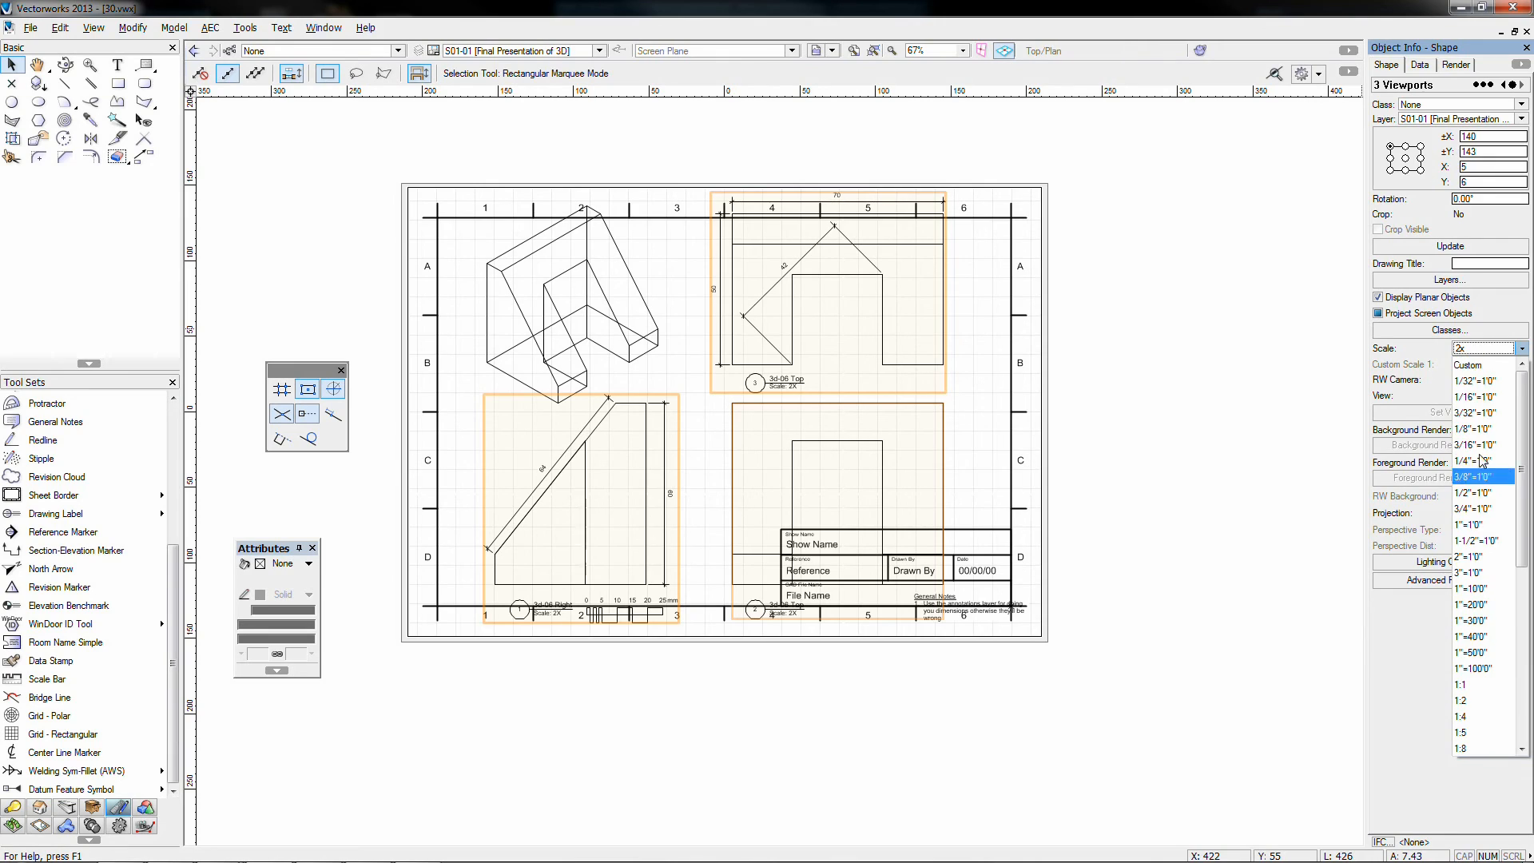
{"action": "left_click", "coordinate": [1482, 365]}
{"action": "key", "text": "Tab"}
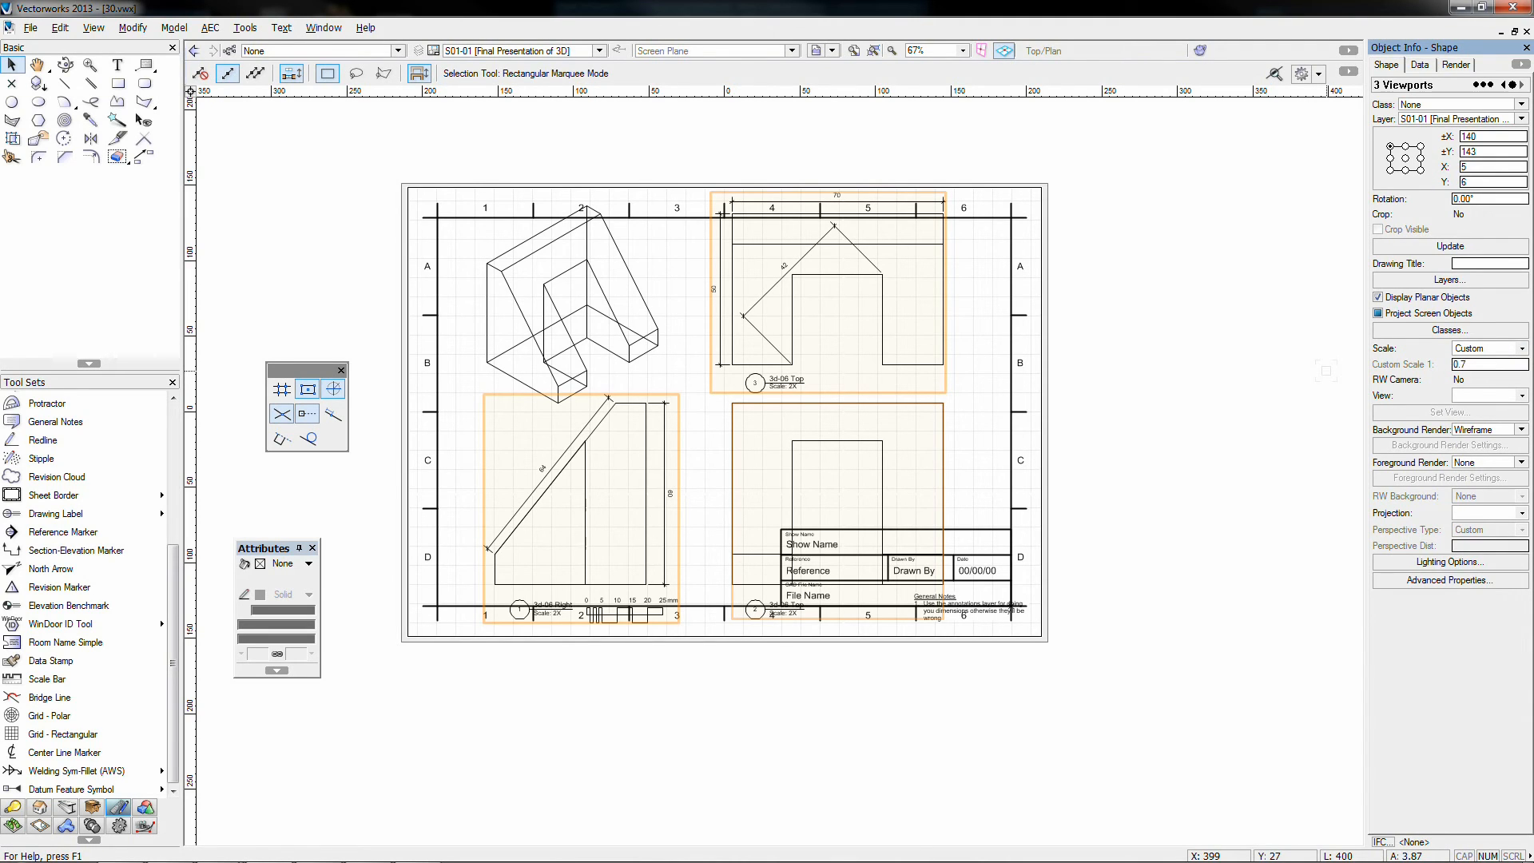
{"action": "key", "text": "Return"}
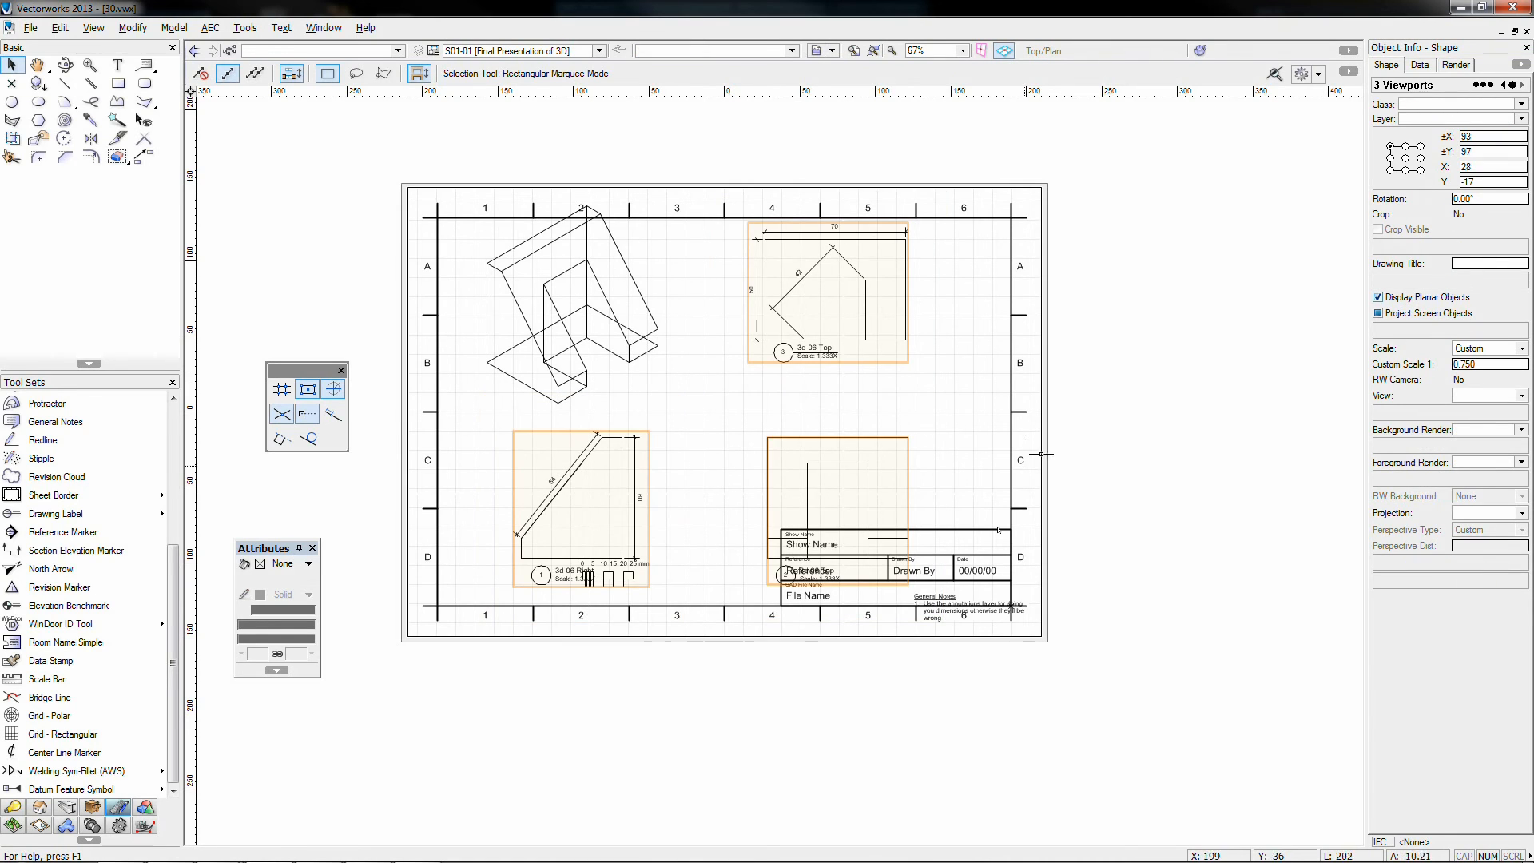
{"action": "left_click", "coordinate": [1082, 479]}
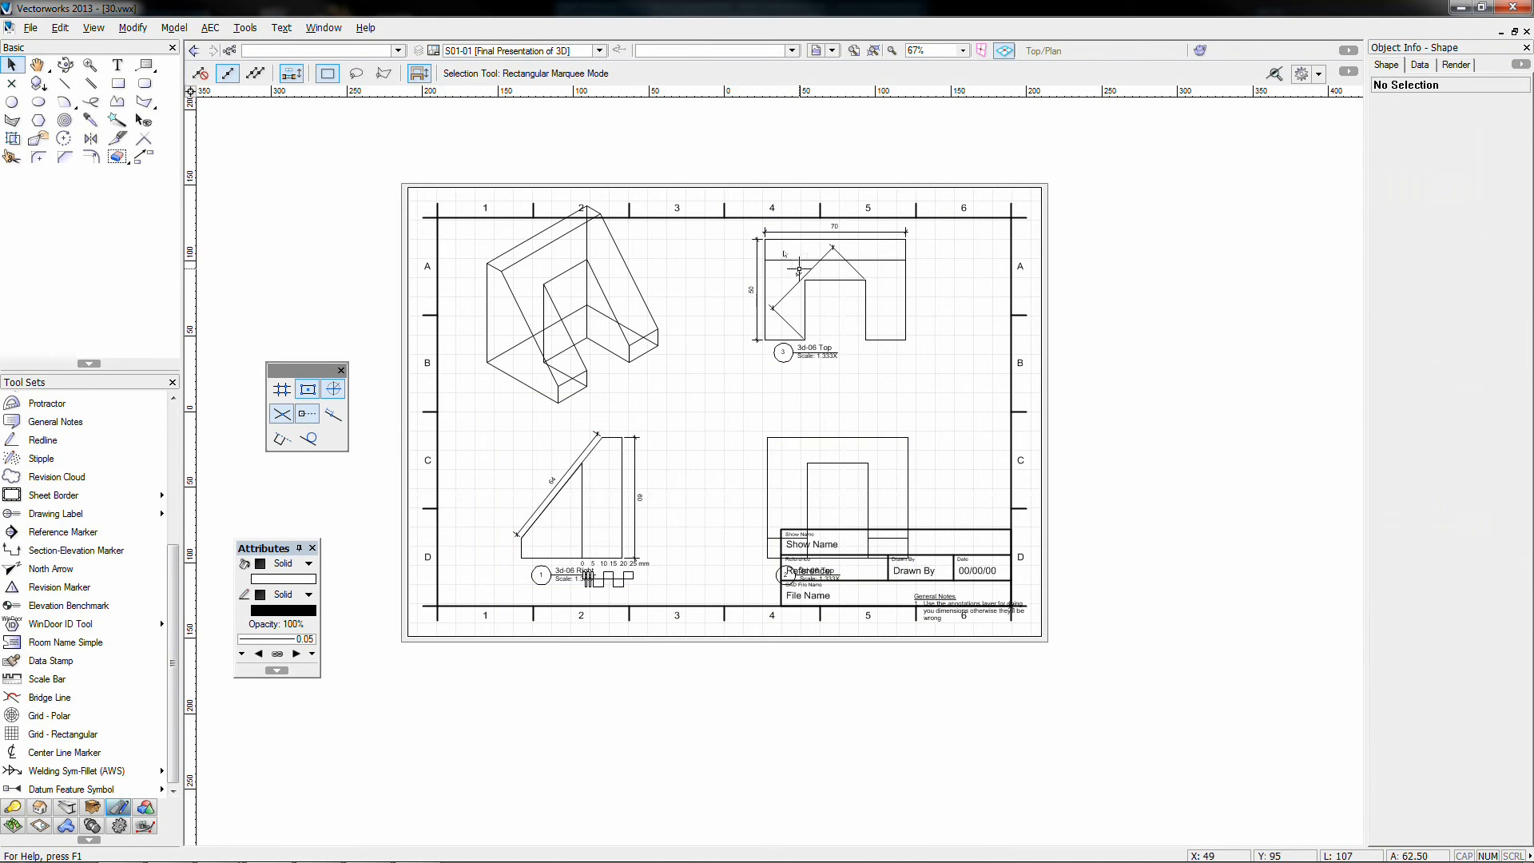
Step: Rearrange the Top and Front viewports and move the 3d-06 Right view under the isometric
{"action": "mouse_move", "coordinate": [798, 270]}
{"action": "left_mouse_down"}
{"action": "mouse_move", "coordinate": [798, 324]}
{"action": "mouse_move", "coordinate": [799, 292]}
{"action": "left_mouse_up"}
{"action": "left_click", "coordinate": [986, 438]}
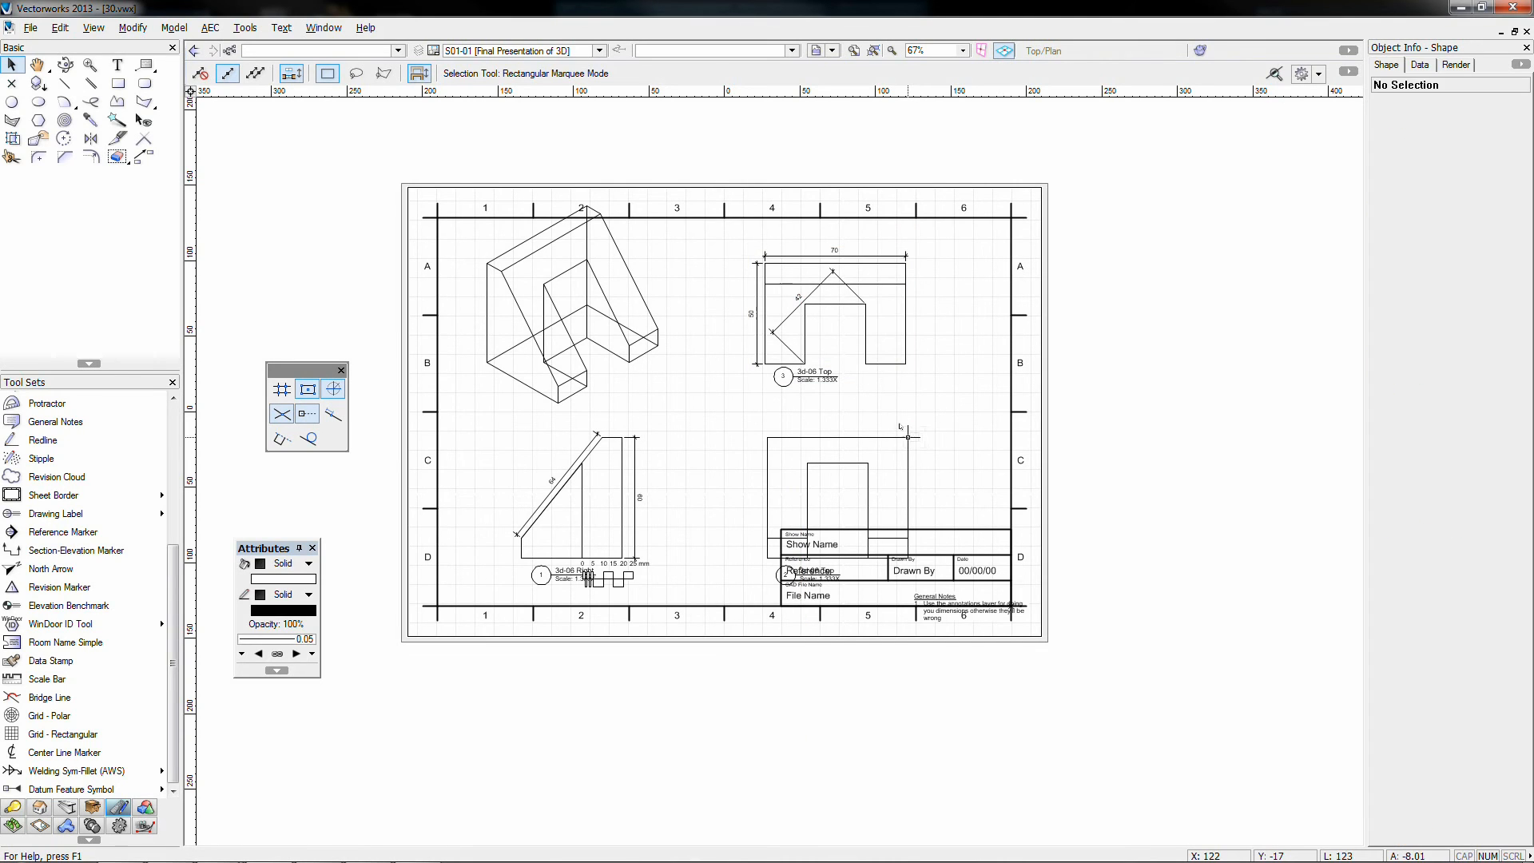
{"action": "left_click_drag", "start_coordinate": [893, 440], "coordinate": [890, 391]}
{"action": "scroll", "coordinate": [908, 399], "scroll_direction": "up", "scroll_amount": 5}
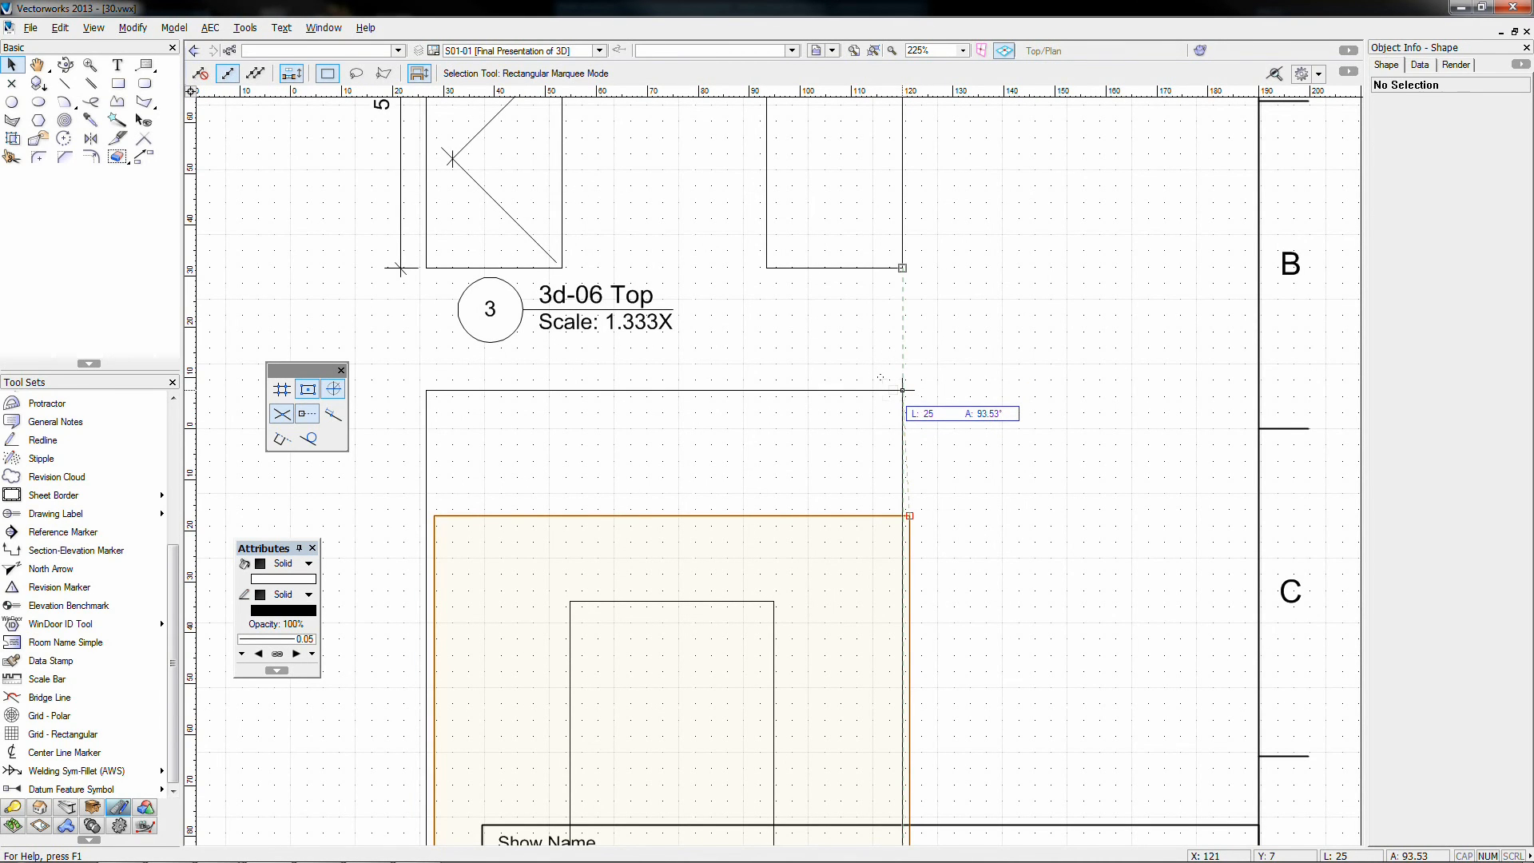
{"action": "left_click_drag", "start_coordinate": [903, 390], "coordinate": [902, 391]}
{"action": "scroll", "coordinate": [908, 429], "scroll_direction": "down", "scroll_amount": 3}
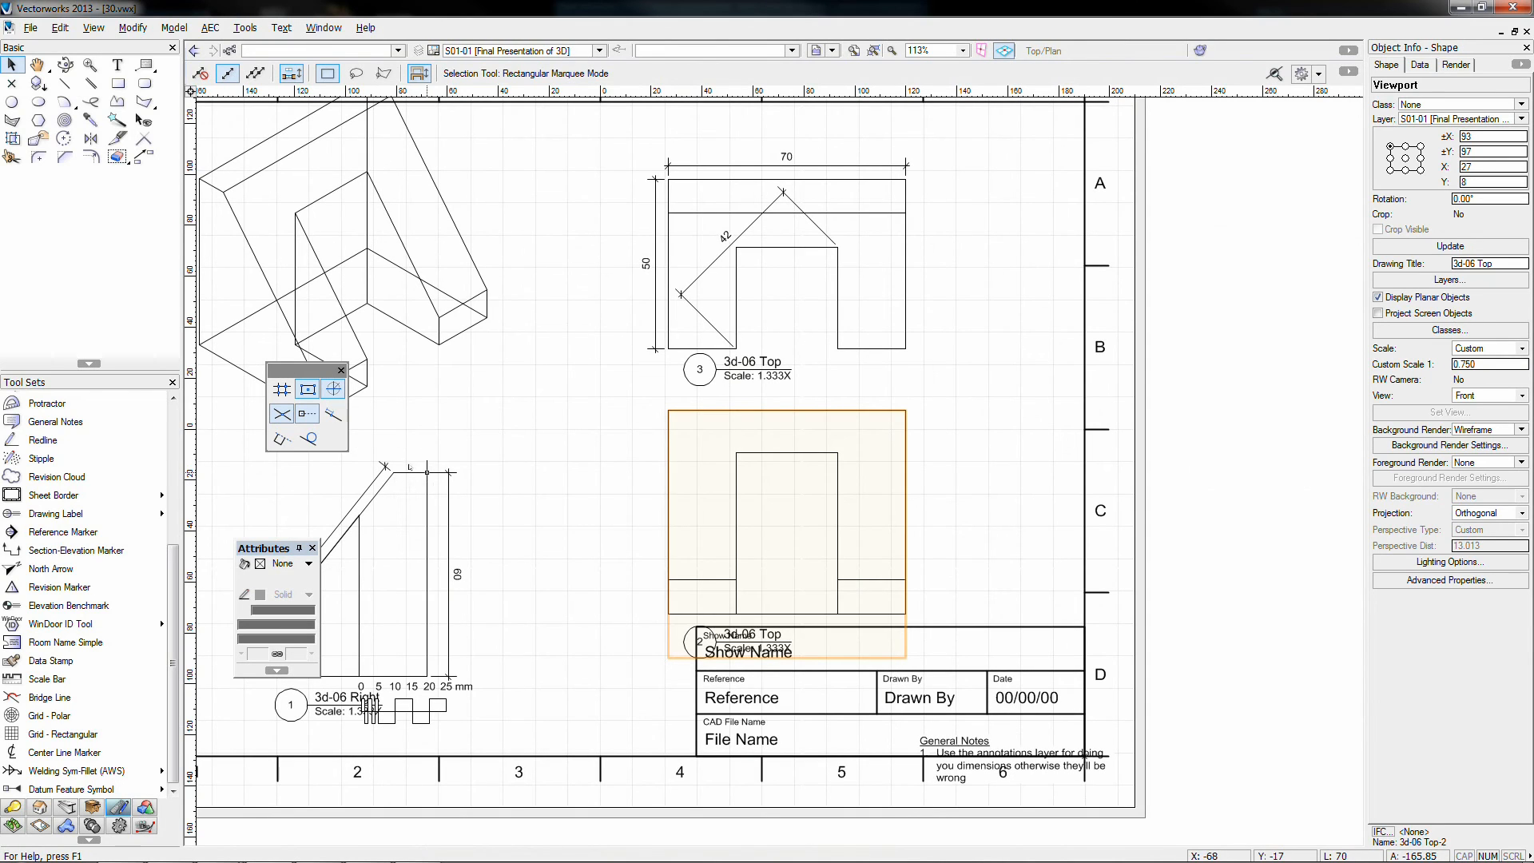
{"action": "left_click_drag", "start_coordinate": [412, 467], "coordinate": [583, 405]}
{"action": "scroll", "coordinate": [627, 417], "scroll_direction": "down", "scroll_amount": 2}
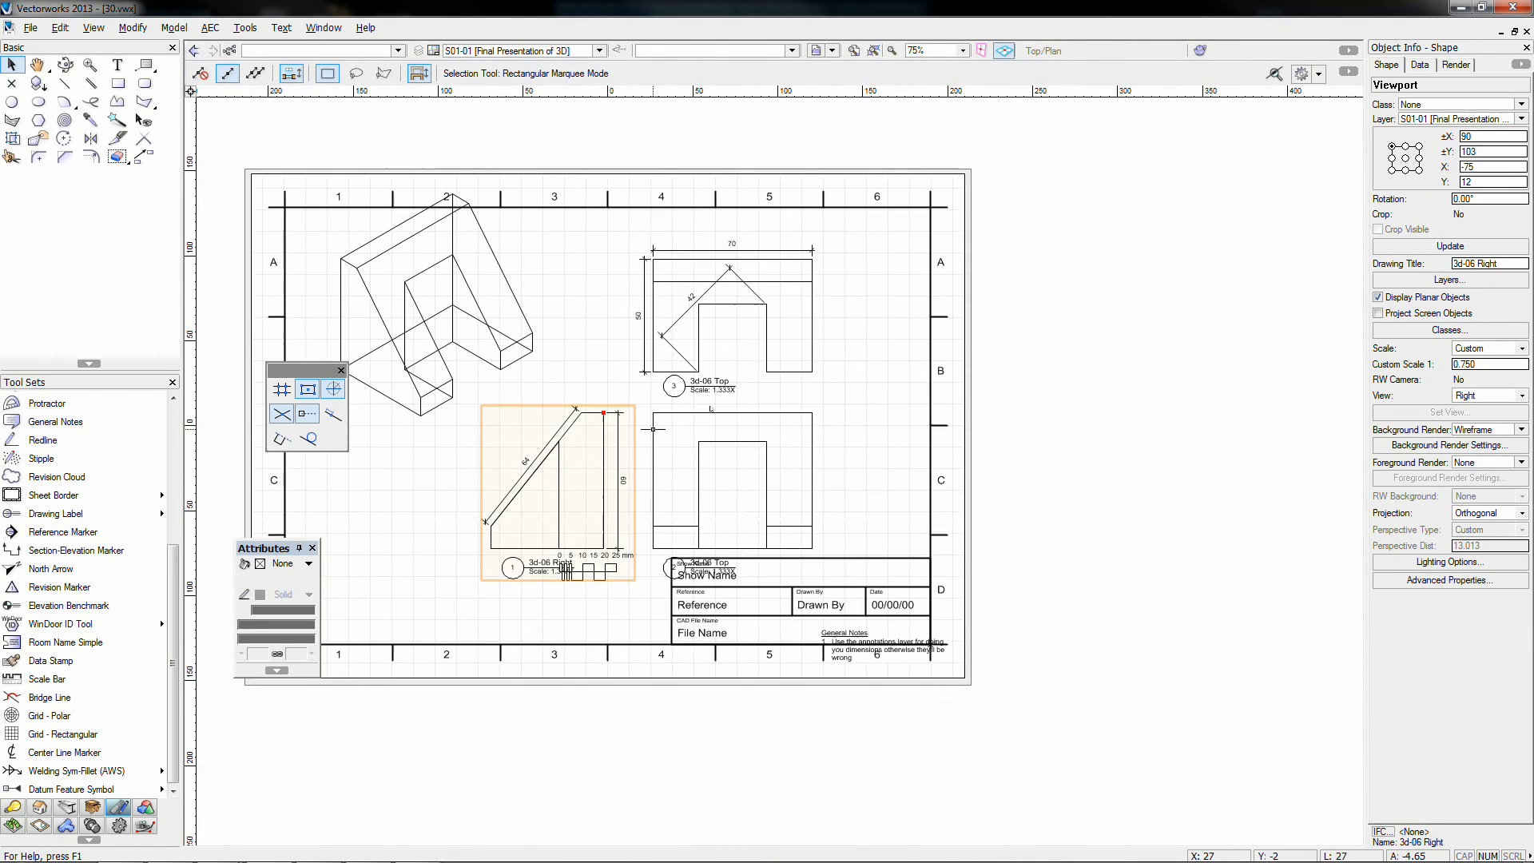
{"action": "middle_click_drag", "start_coordinate": [653, 429], "coordinate": [778, 468]}
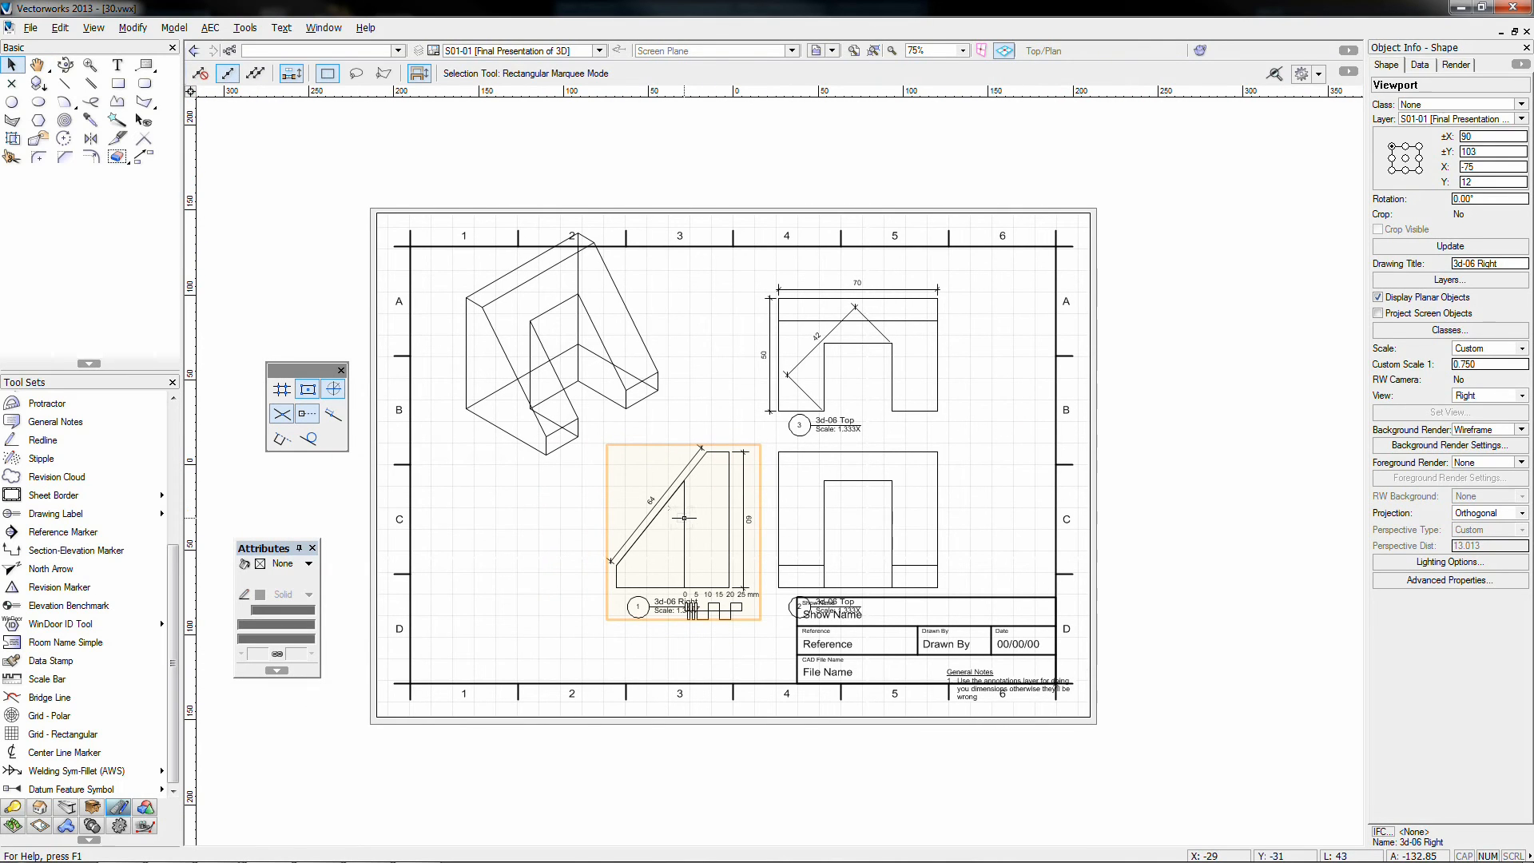
{"action": "left_click_drag", "start_coordinate": [683, 518], "coordinate": [612, 516]}
Step: Set the isometric viewport to 1:1 scale and nudge it right and down
{"action": "left_click", "coordinate": [610, 357]}
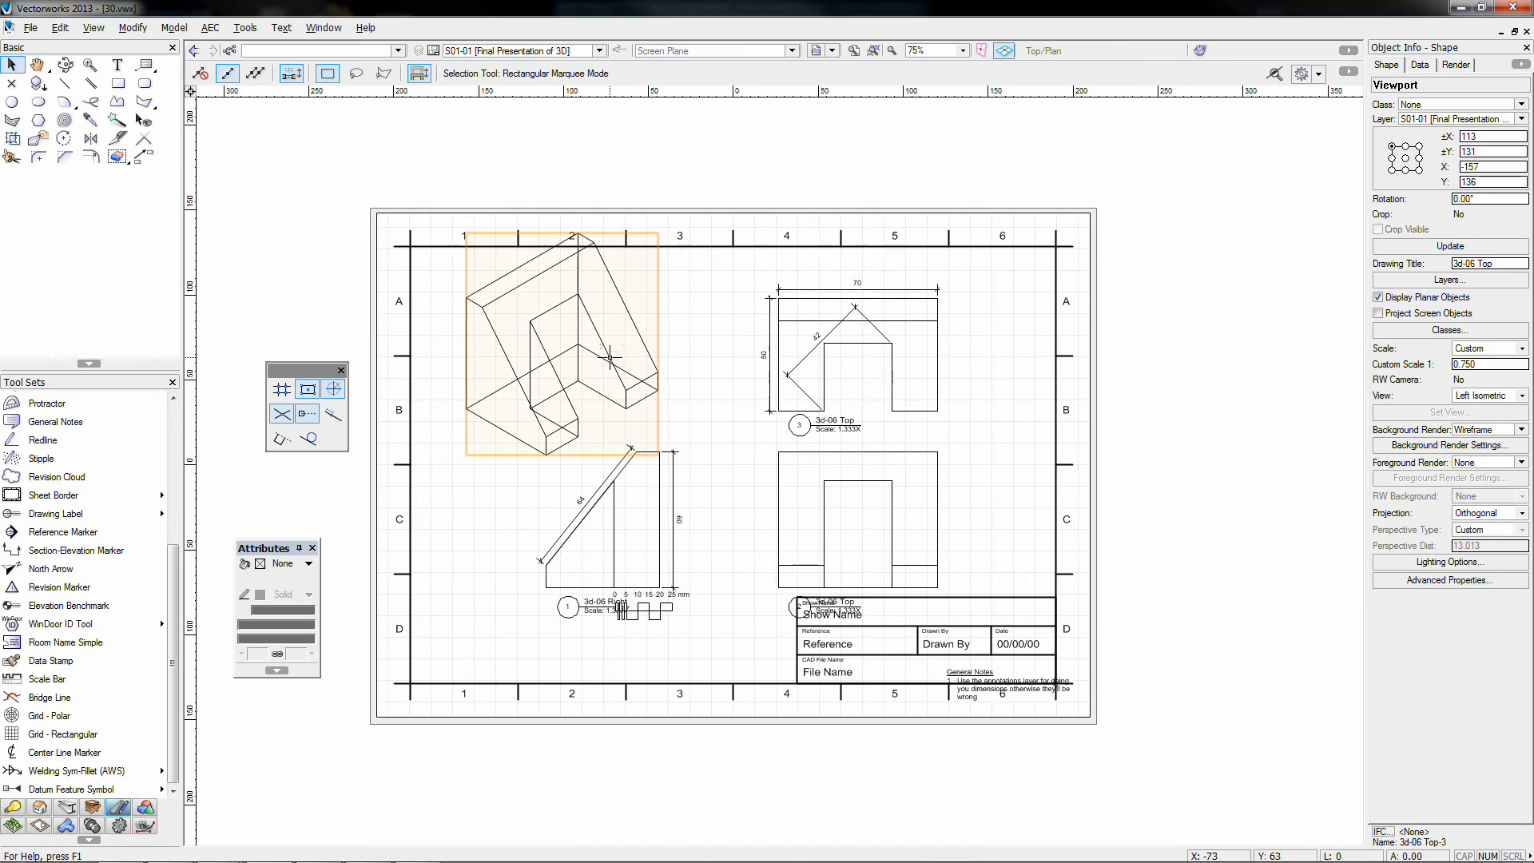
{"action": "left_click", "coordinate": [1485, 348]}
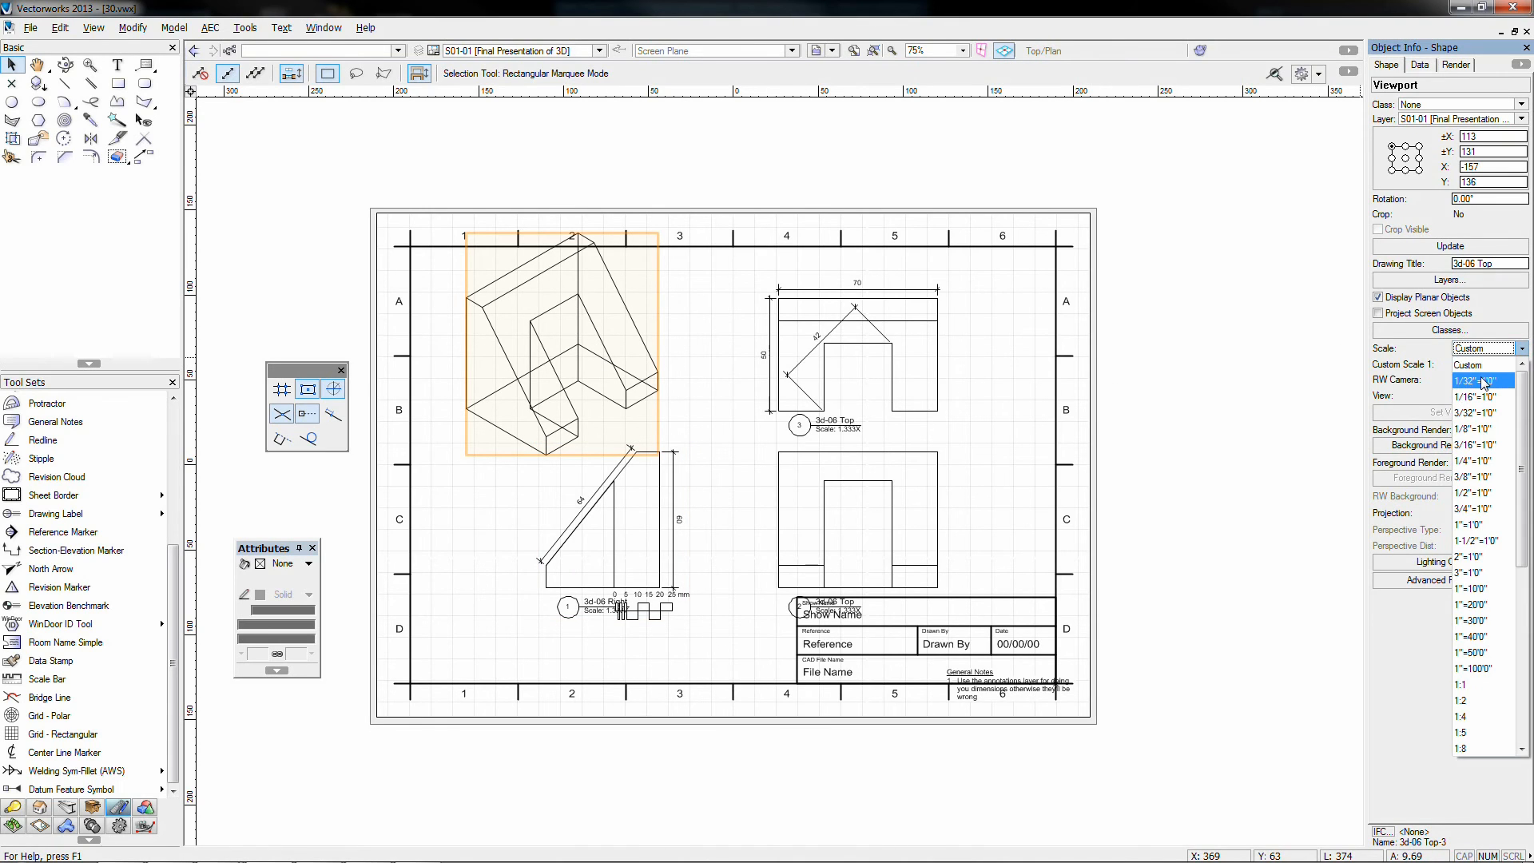
{"action": "left_click", "coordinate": [1460, 684]}
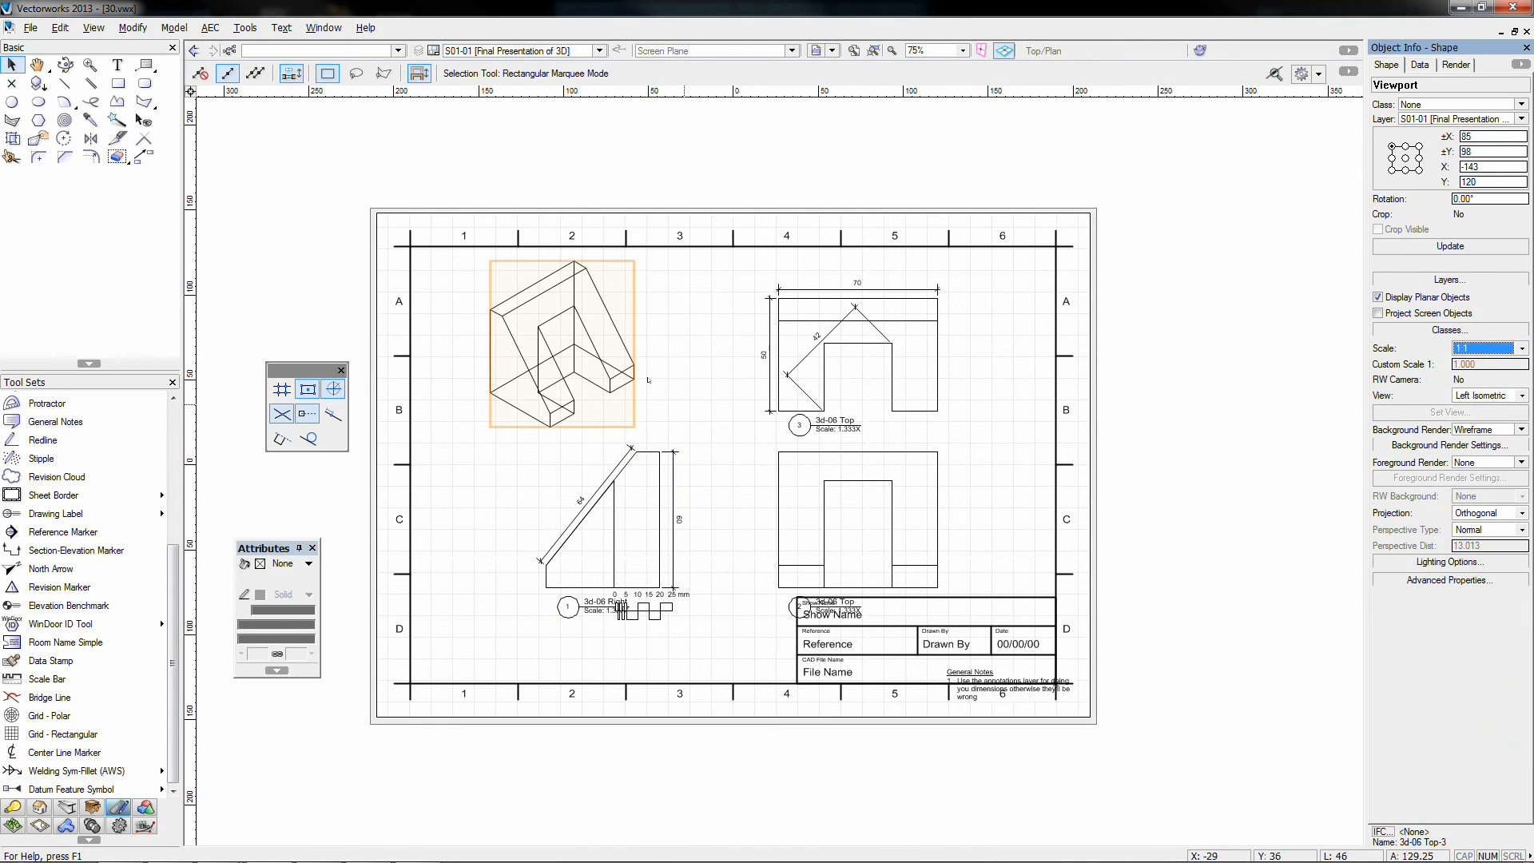
{"action": "left_click_drag", "start_coordinate": [592, 342], "coordinate": [630, 357]}
{"action": "left_click", "coordinate": [716, 432]}
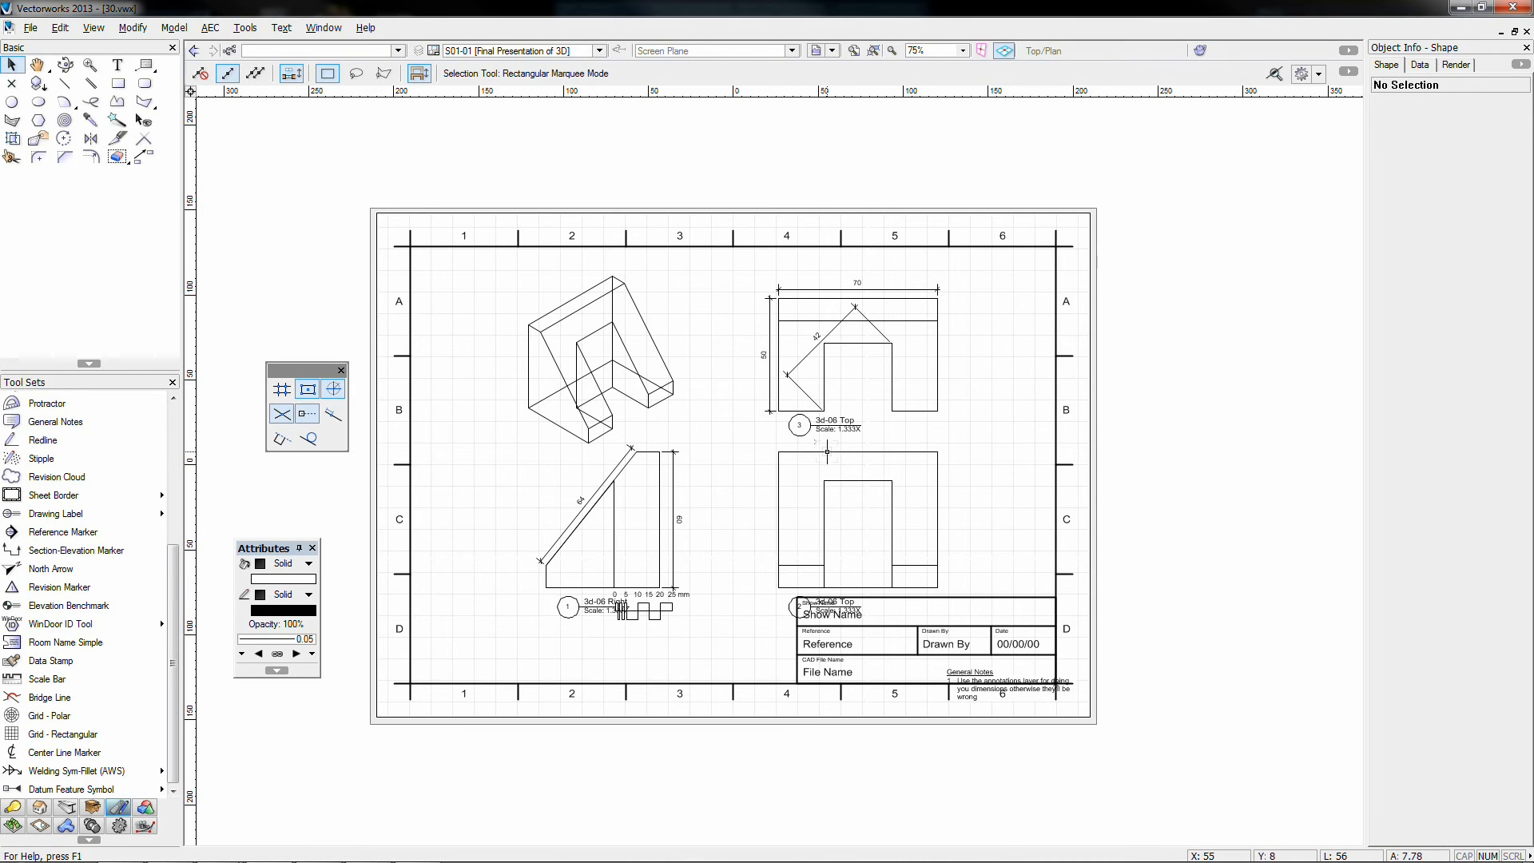
Step: Move the Top view to the upper left and the isometric to the right side
{"action": "left_click_drag", "start_coordinate": [827, 451], "coordinate": [502, 262]}
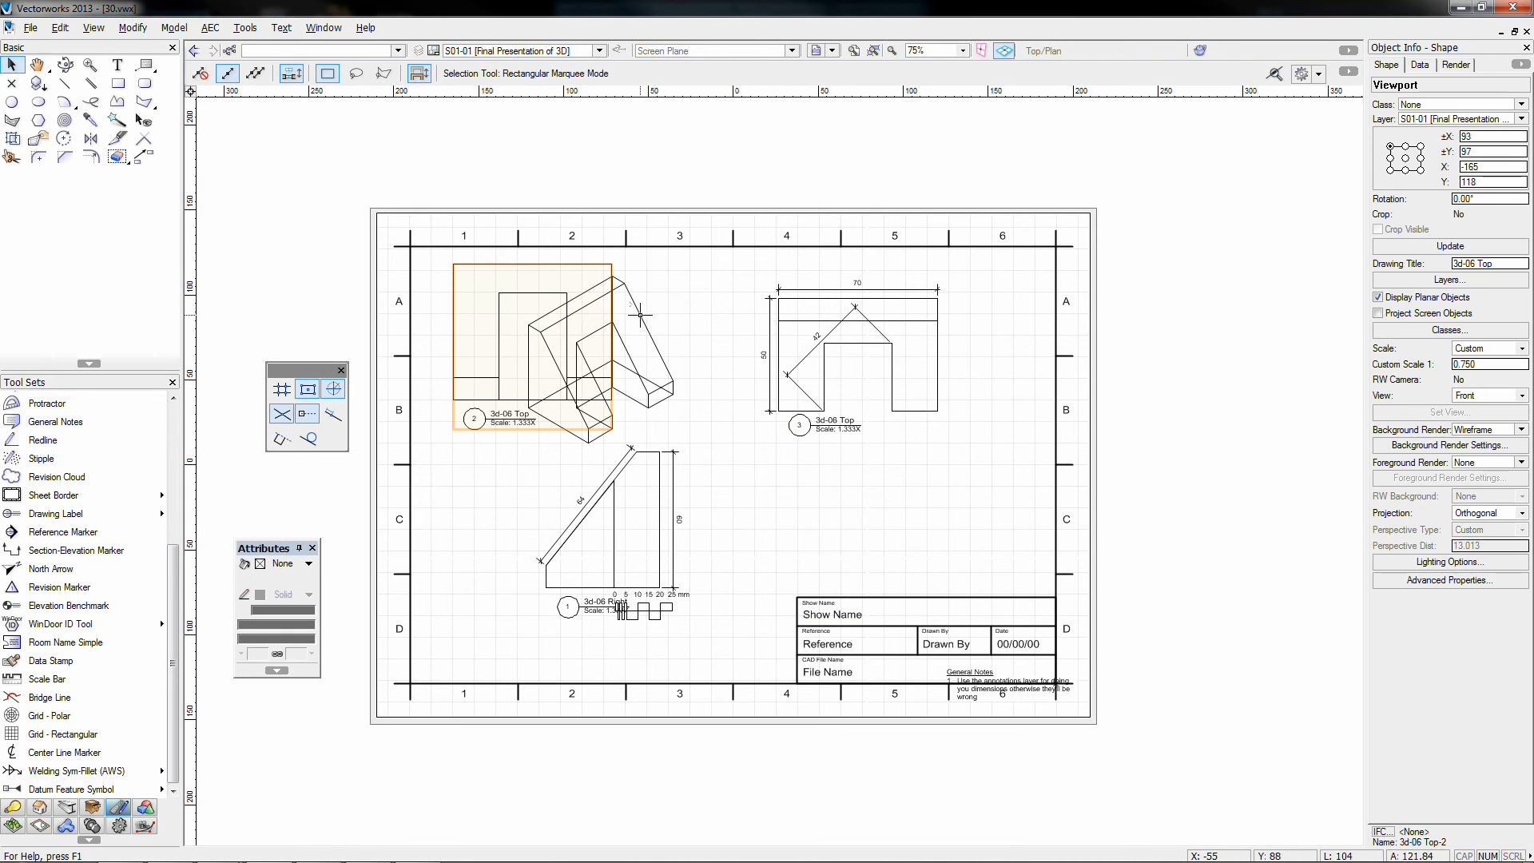
{"action": "left_click_drag", "start_coordinate": [639, 314], "coordinate": [905, 471]}
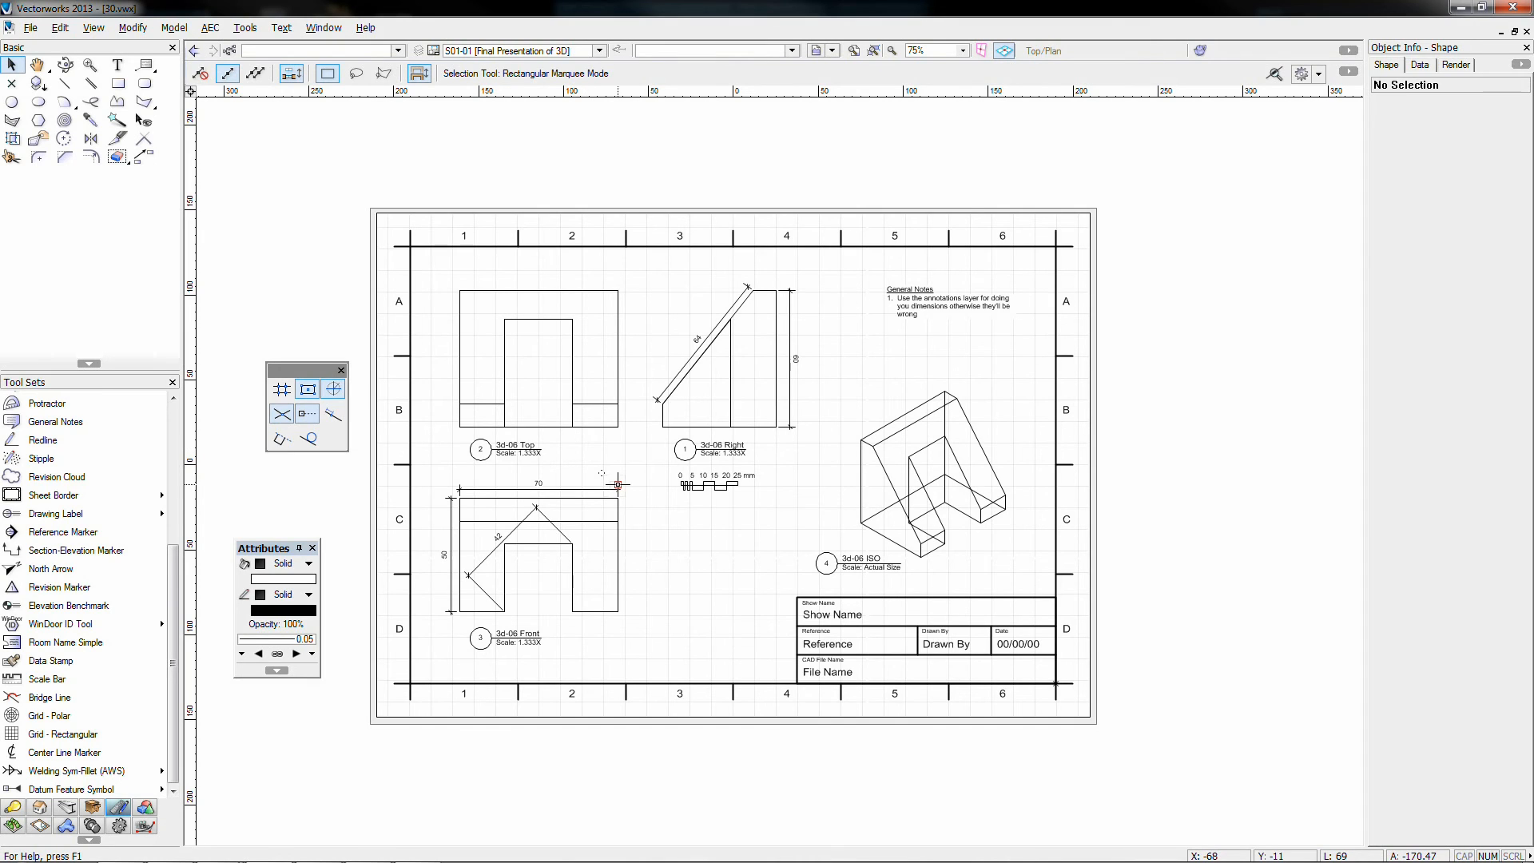
{"action": "left_click", "coordinate": [799, 598]}
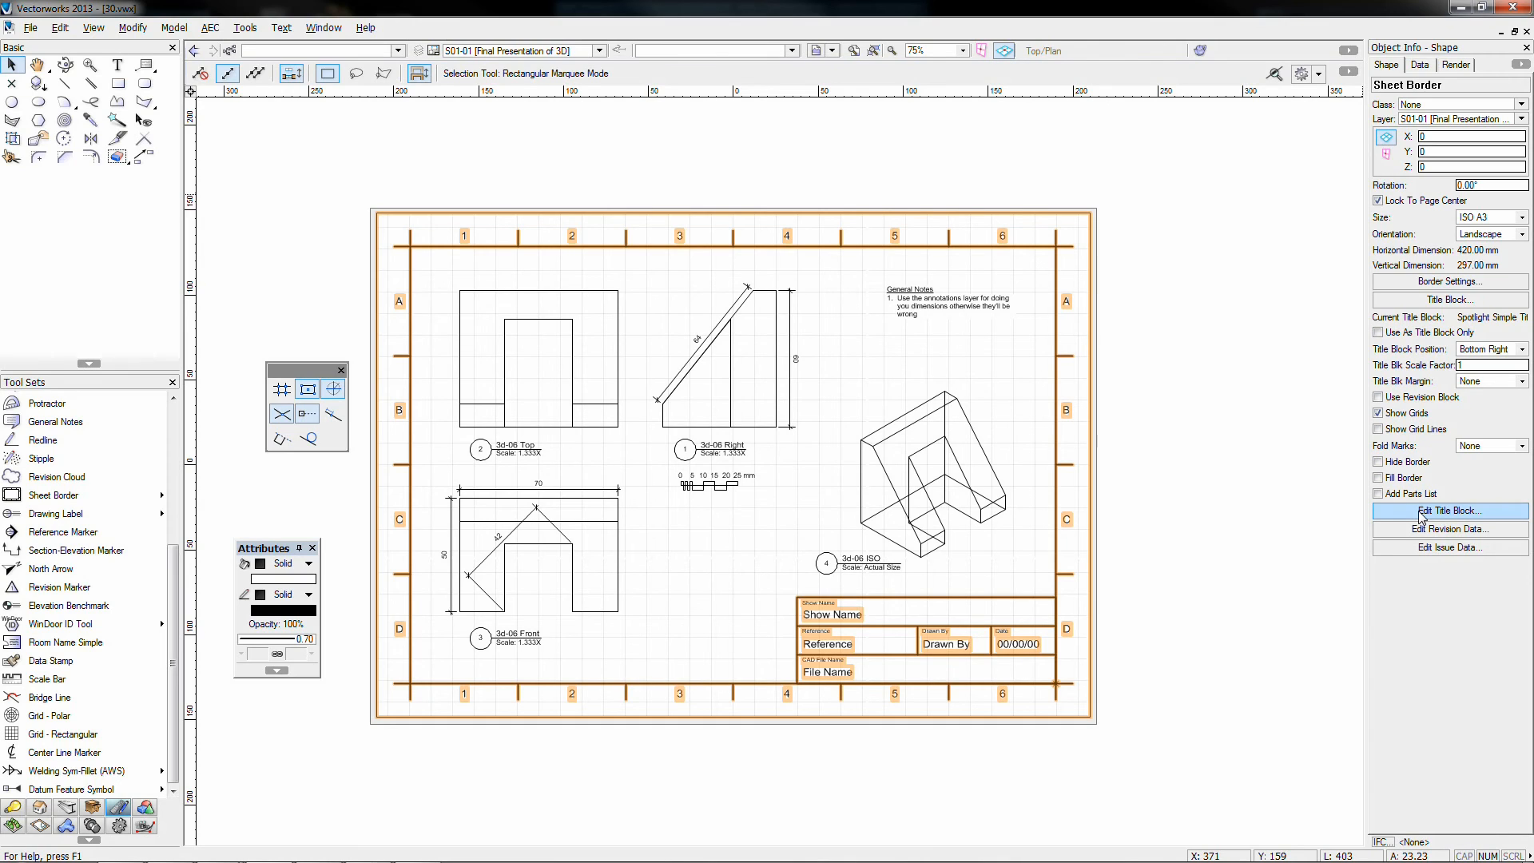
Step: Set border margins Left 8, Top 8, Right and Bottom 0, zones 9 and 14, grid label size 10
{"action": "left_click", "coordinate": [1451, 282]}
{"action": "left_click_drag", "start_coordinate": [794, 196], "coordinate": [1193, 178]}
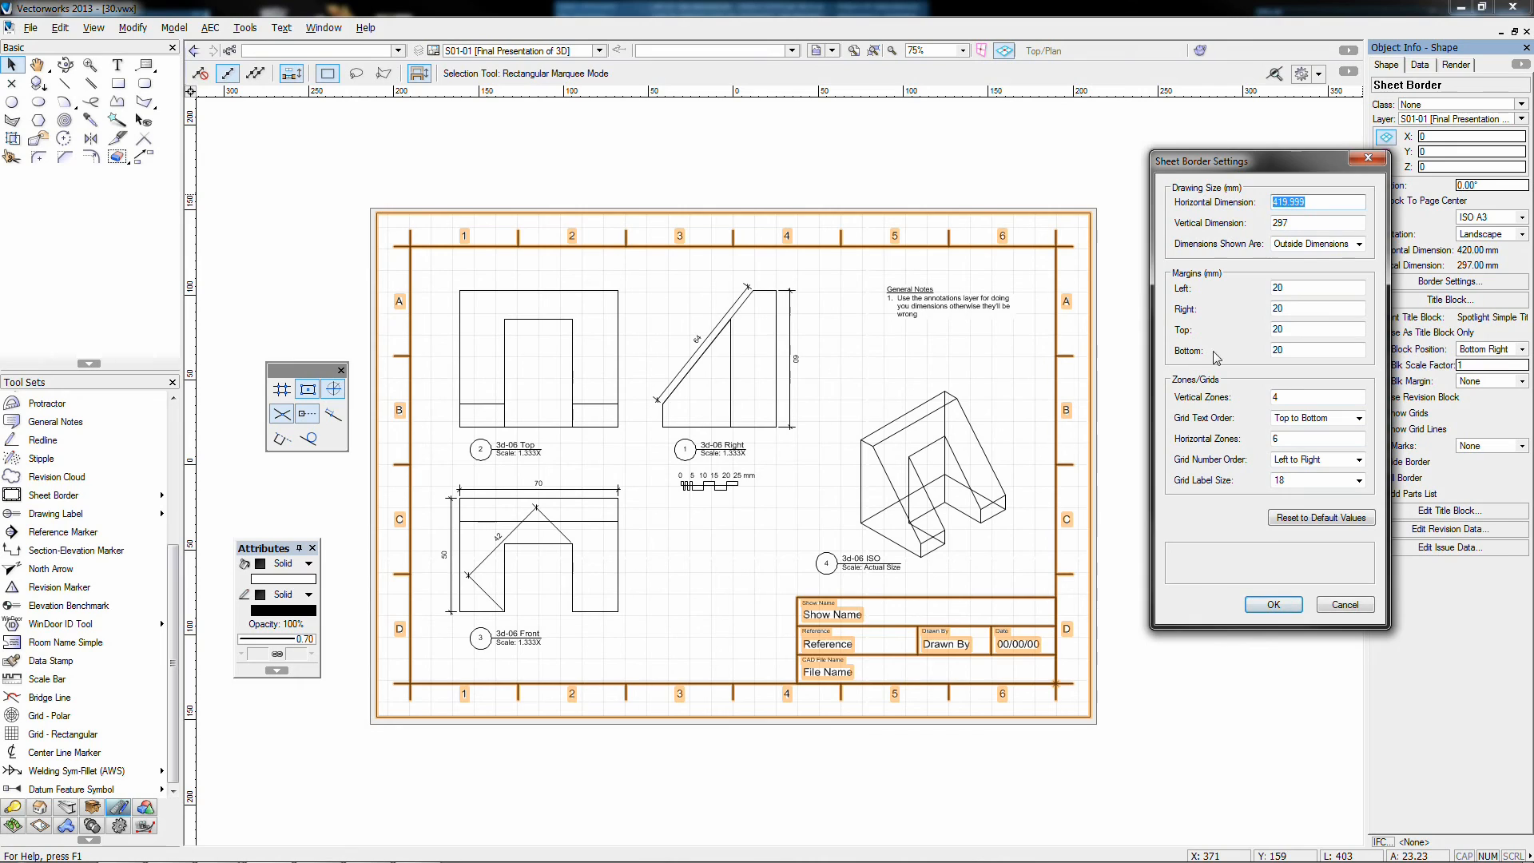
{"action": "left_click_drag", "start_coordinate": [1300, 350], "coordinate": [1234, 312]}
{"action": "type", "text": "0"}
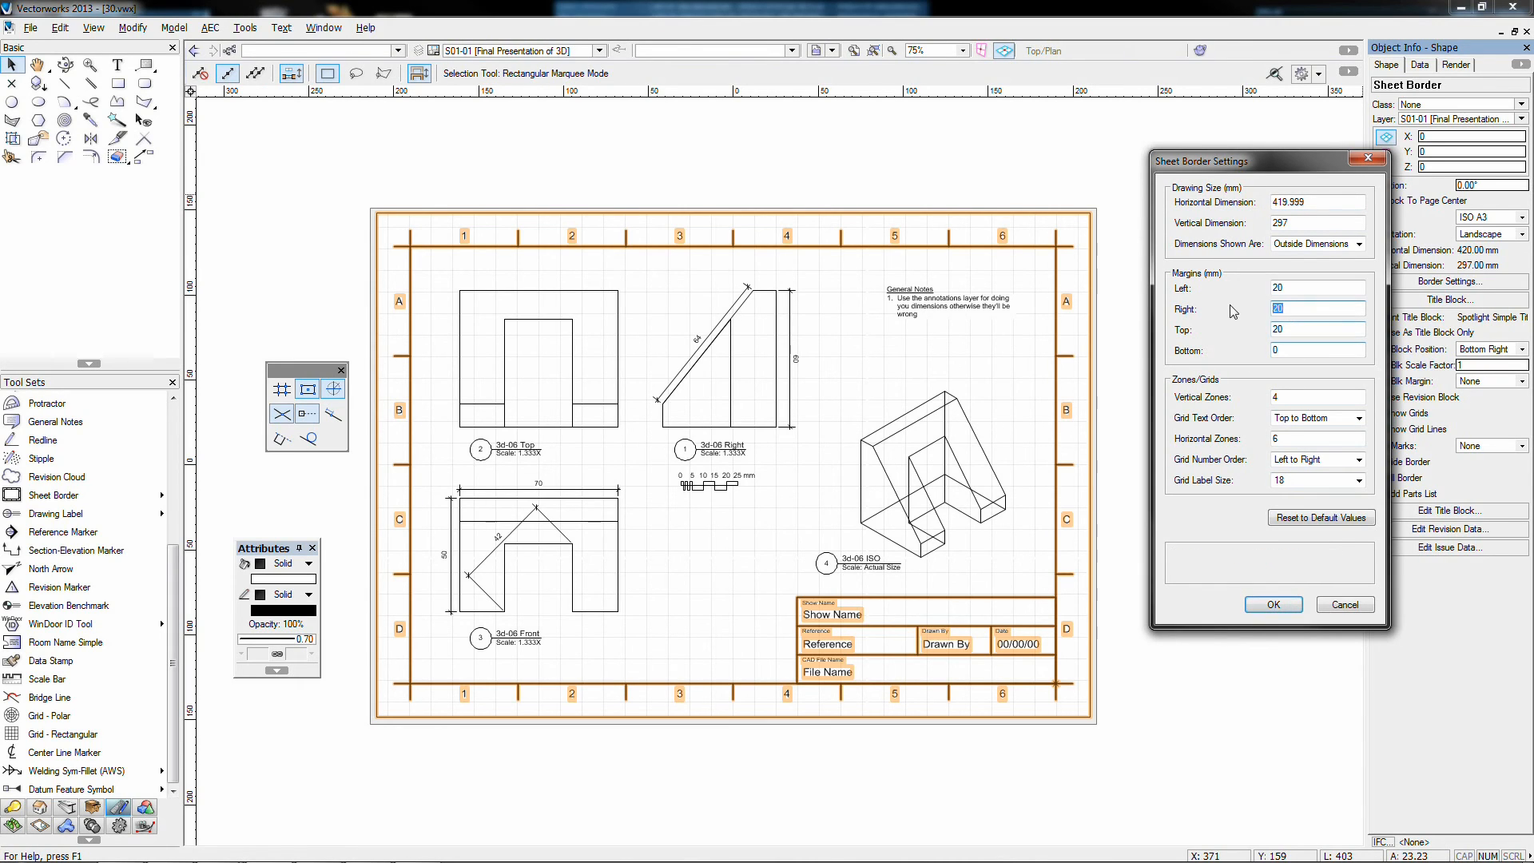
{"action": "type", "text": "0"}
{"action": "key", "text": "shift+Tab"}
{"action": "type", "text": "8"}
{"action": "key", "text": "Tab"}
{"action": "key", "text": "Tab"}
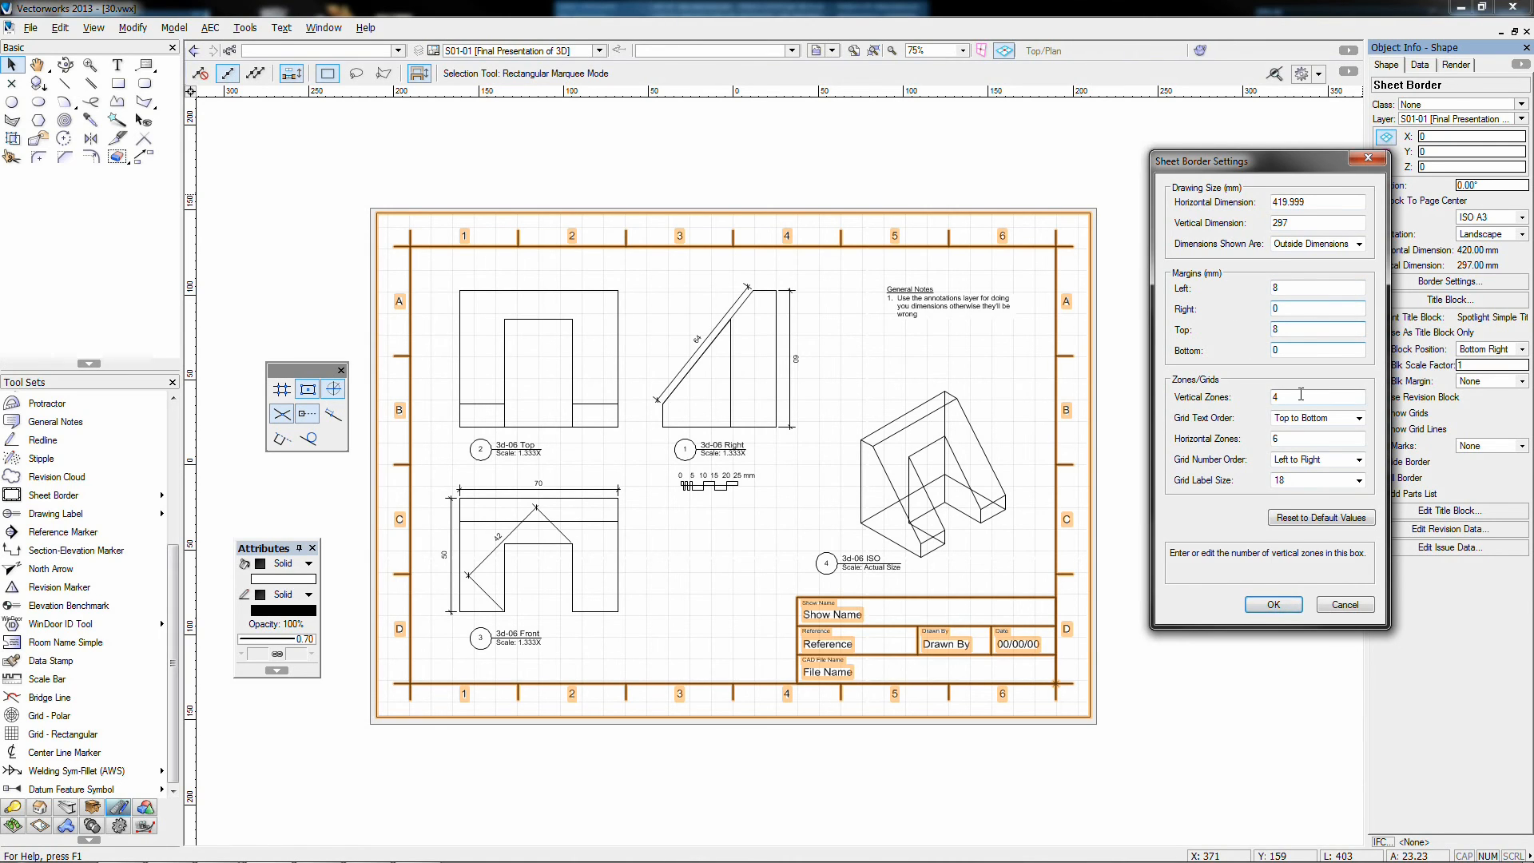
{"action": "left_click_drag", "start_coordinate": [1301, 394], "coordinate": [1213, 395]}
{"action": "type", "text": "9"}
{"action": "key", "text": "Tab"}
{"action": "key", "text": "Tab"}
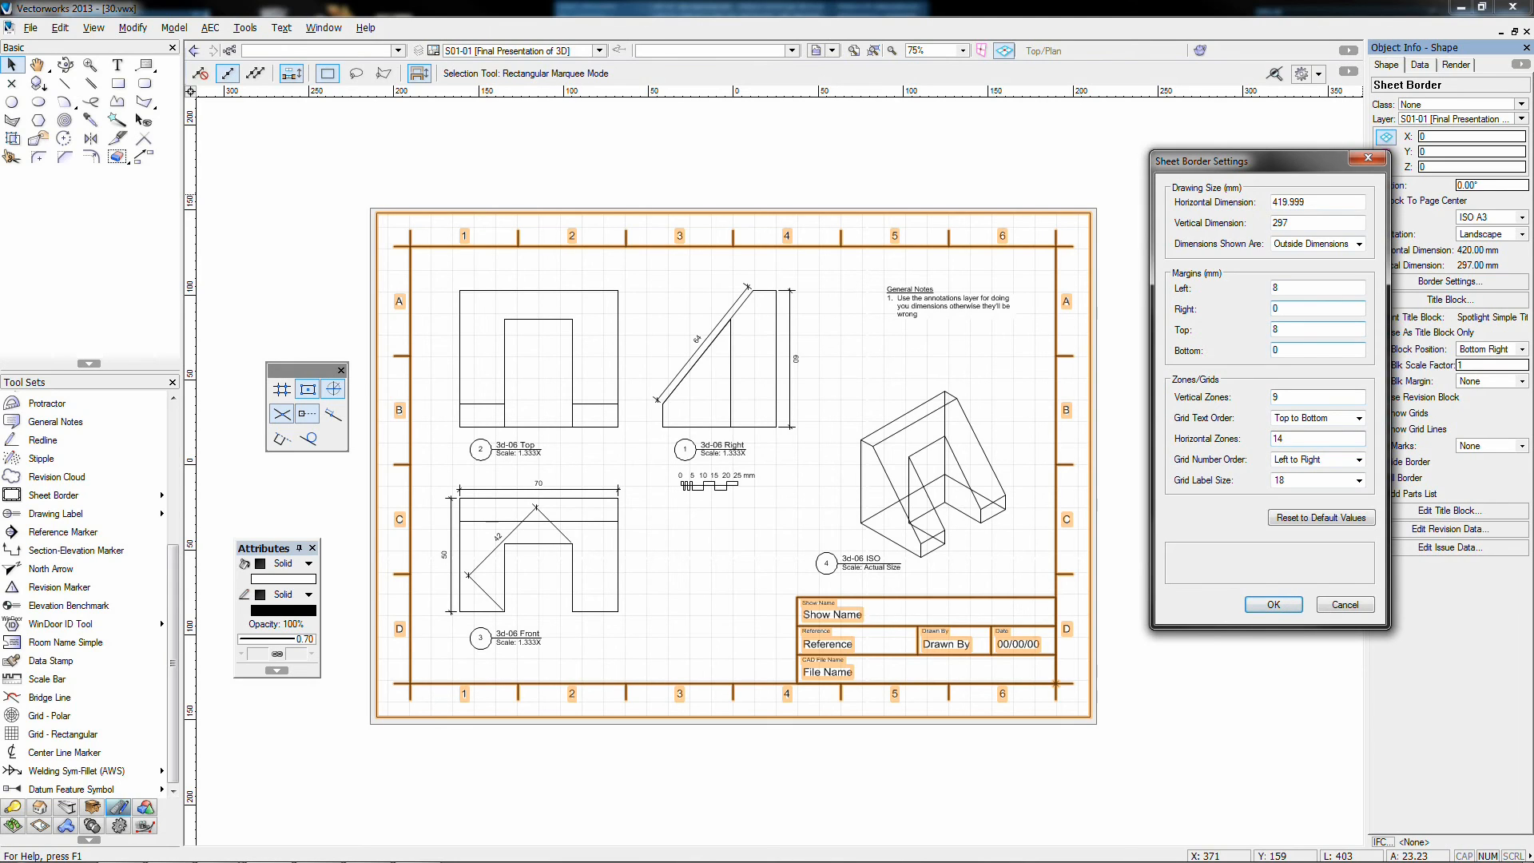
{"action": "left_click", "coordinate": [1358, 480]}
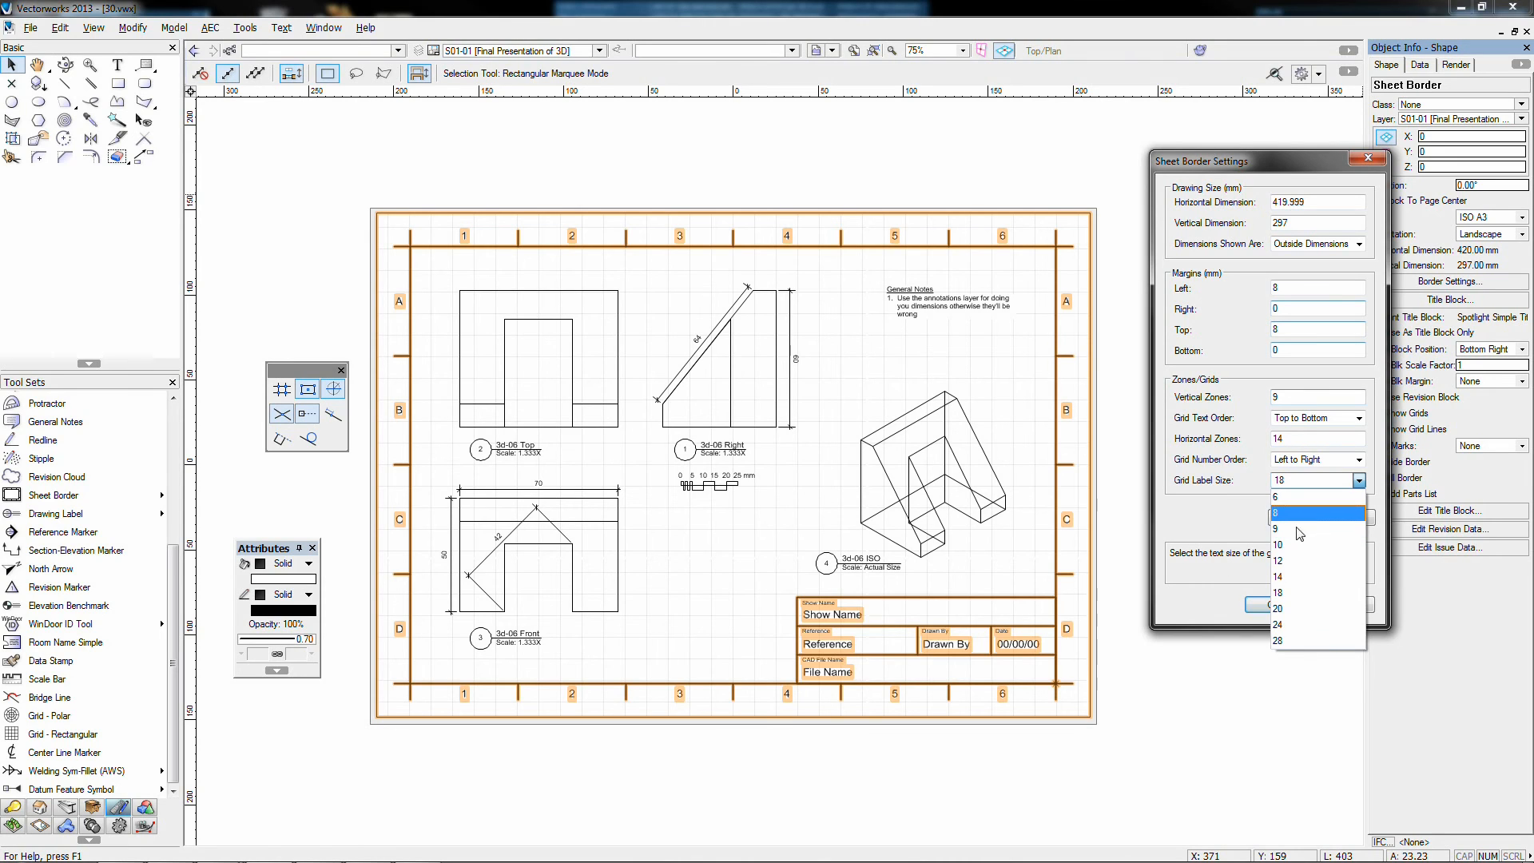
{"action": "left_click", "coordinate": [1281, 543]}
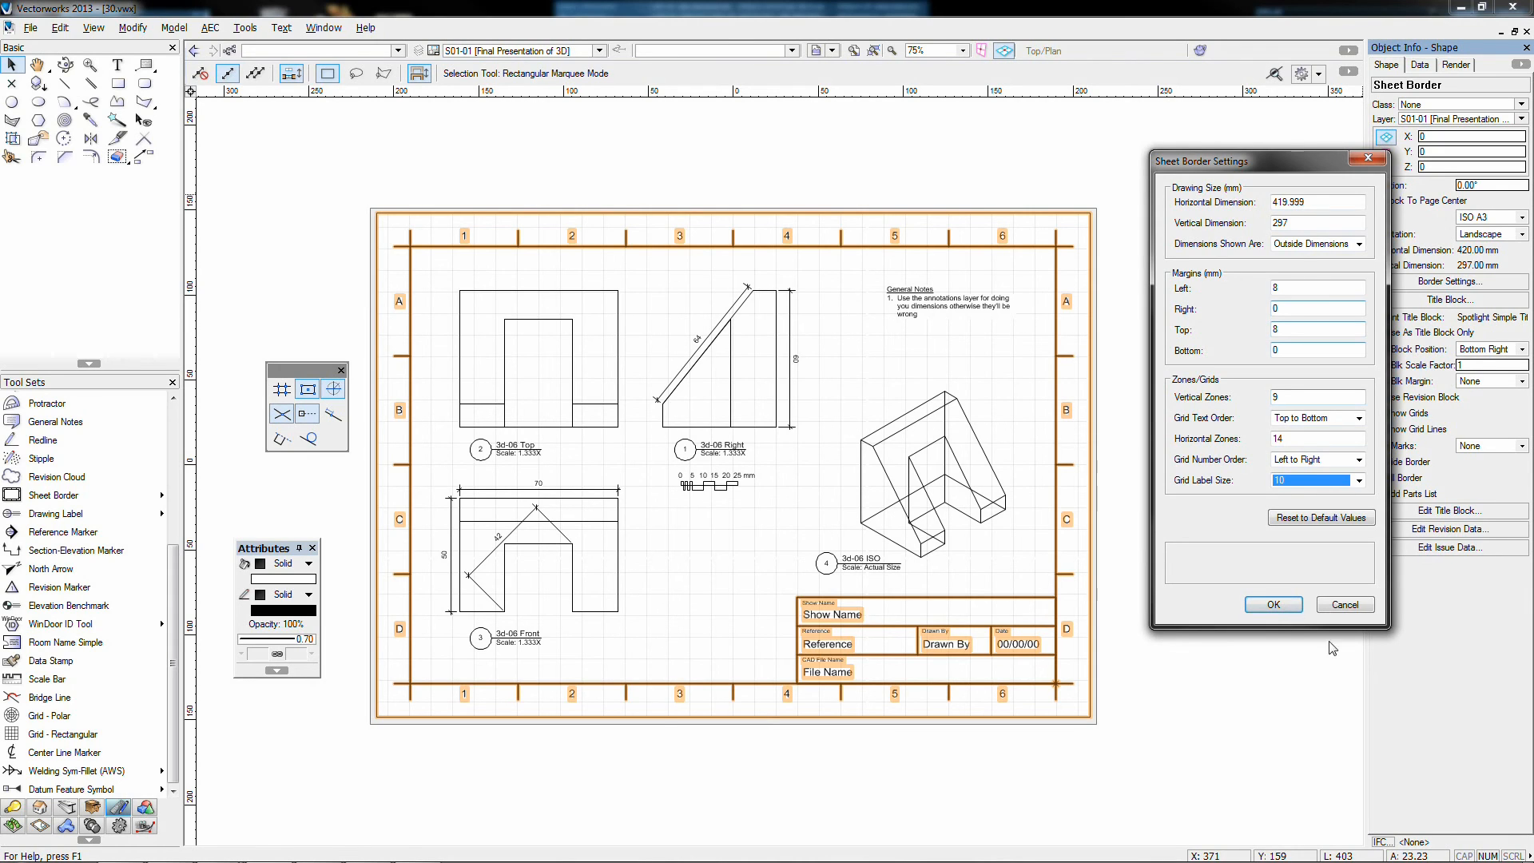
{"action": "left_click", "coordinate": [1273, 604]}
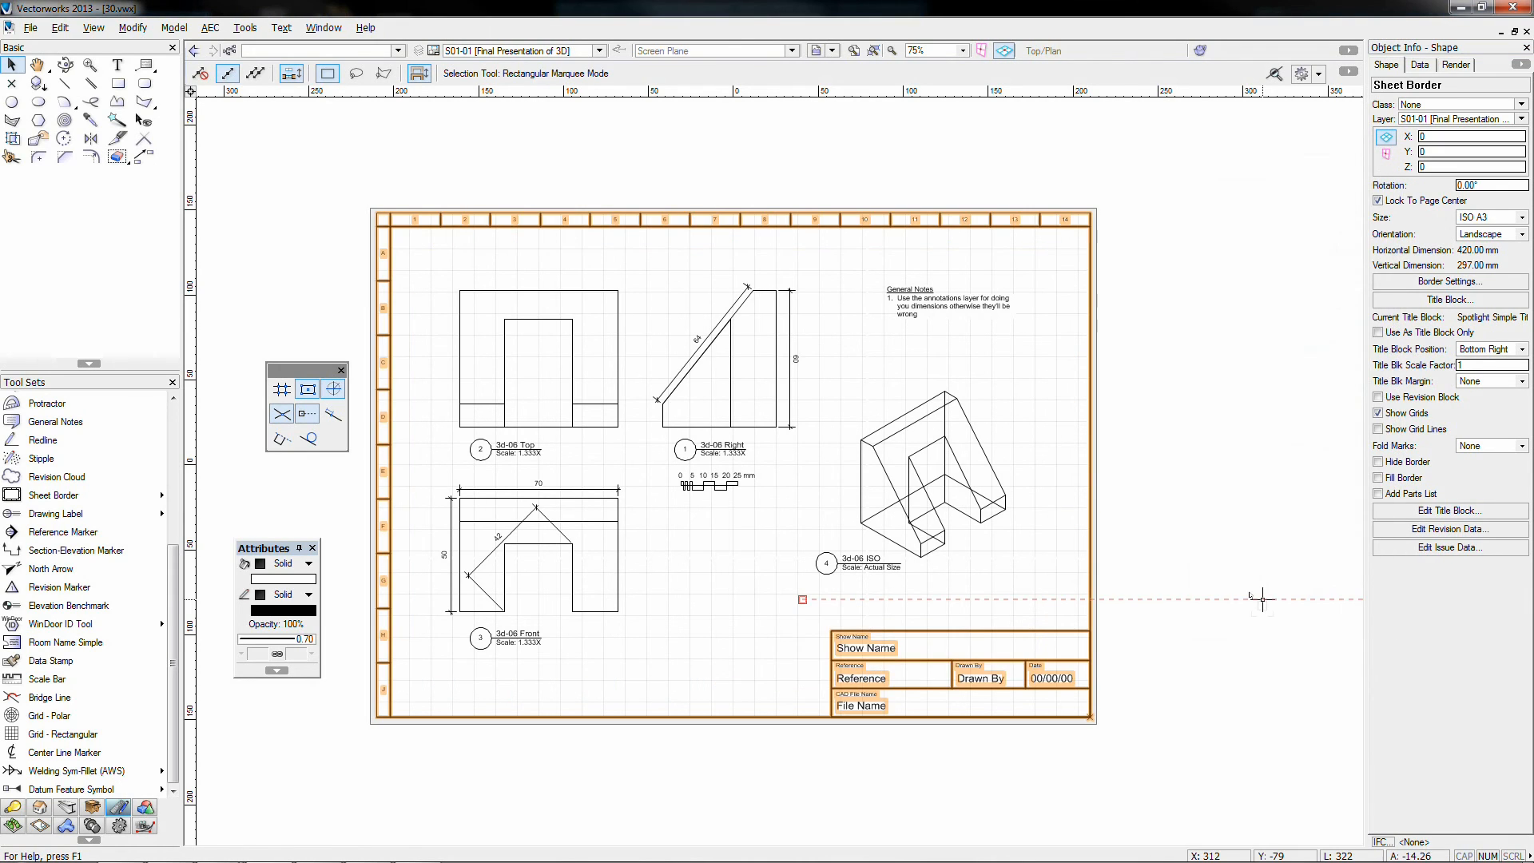
Step: Enter Show Name '3D Objects', Reference 'Lesson 2A' and the drafter's name in the title block
{"action": "left_click", "coordinate": [1250, 597]}
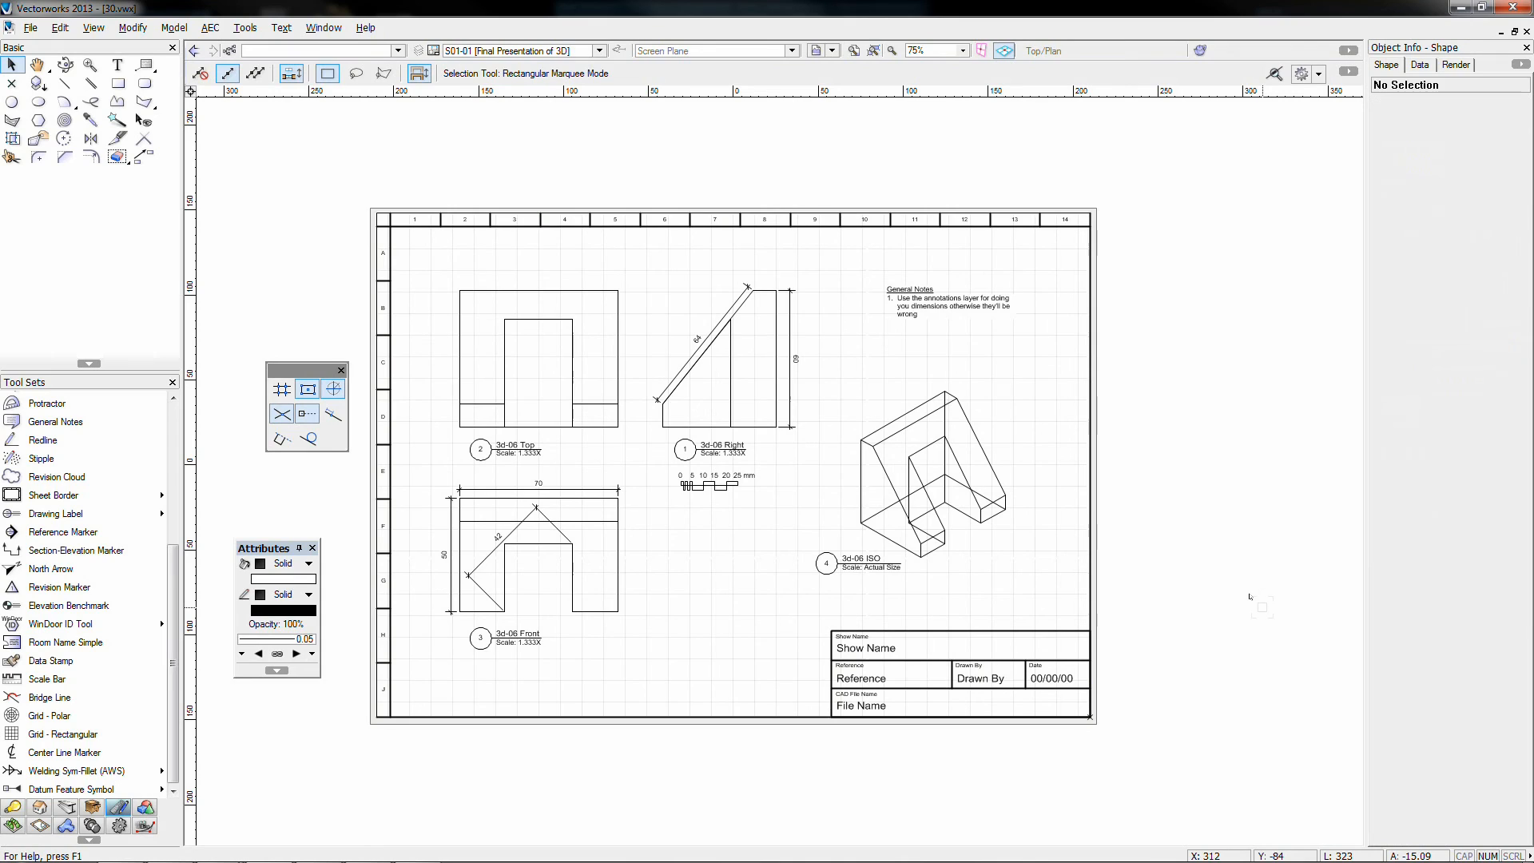
{"action": "double_click", "coordinate": [866, 648]}
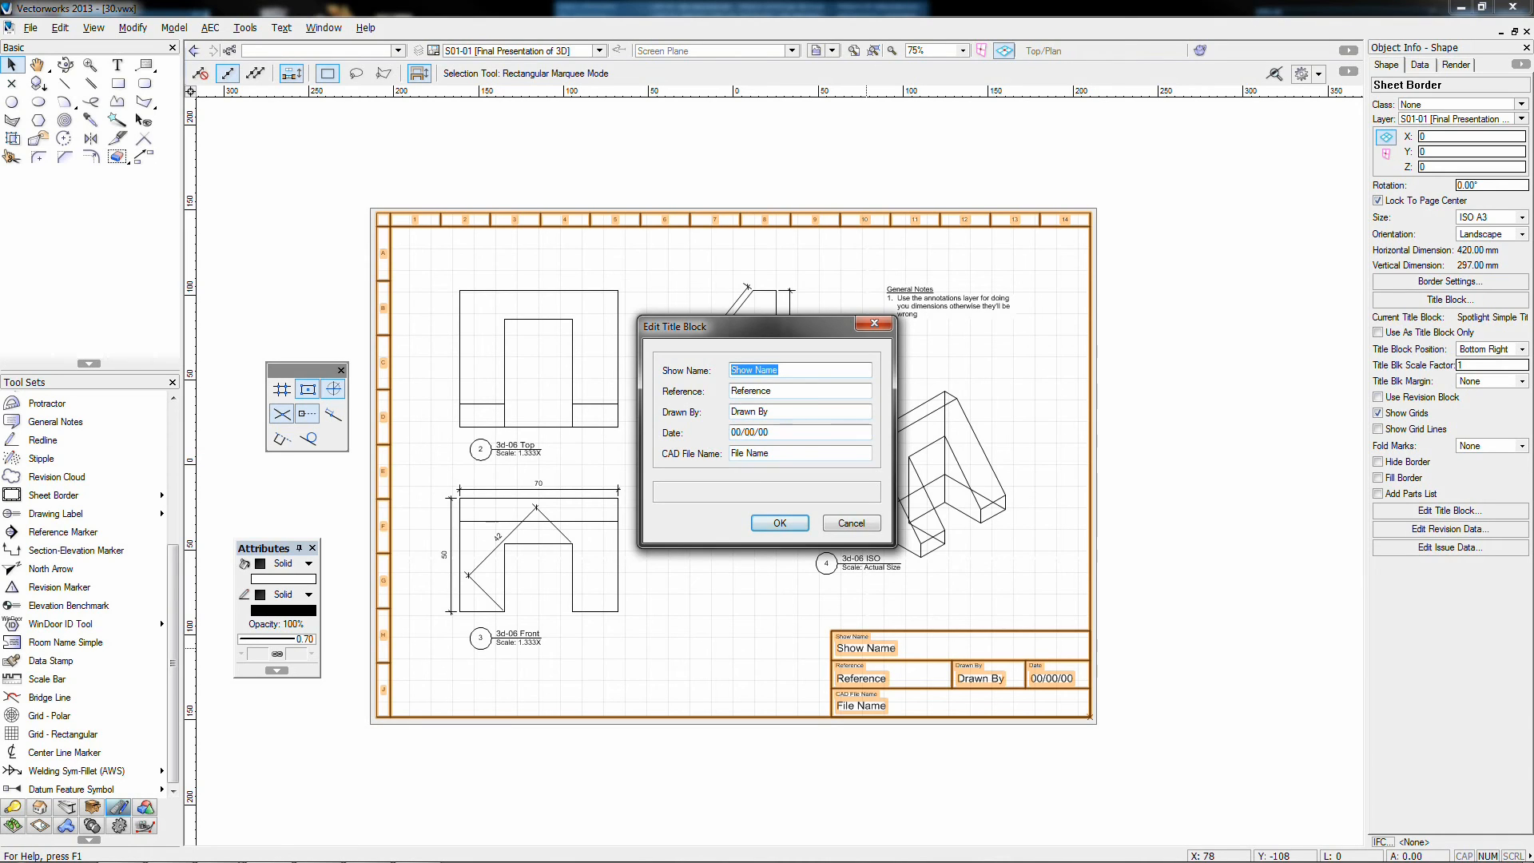
{"action": "type", "text": "3D Objects"}
{"action": "key", "text": "Tab"}
{"action": "type", "text": "L"}
{"action": "key", "text": "Tab"}
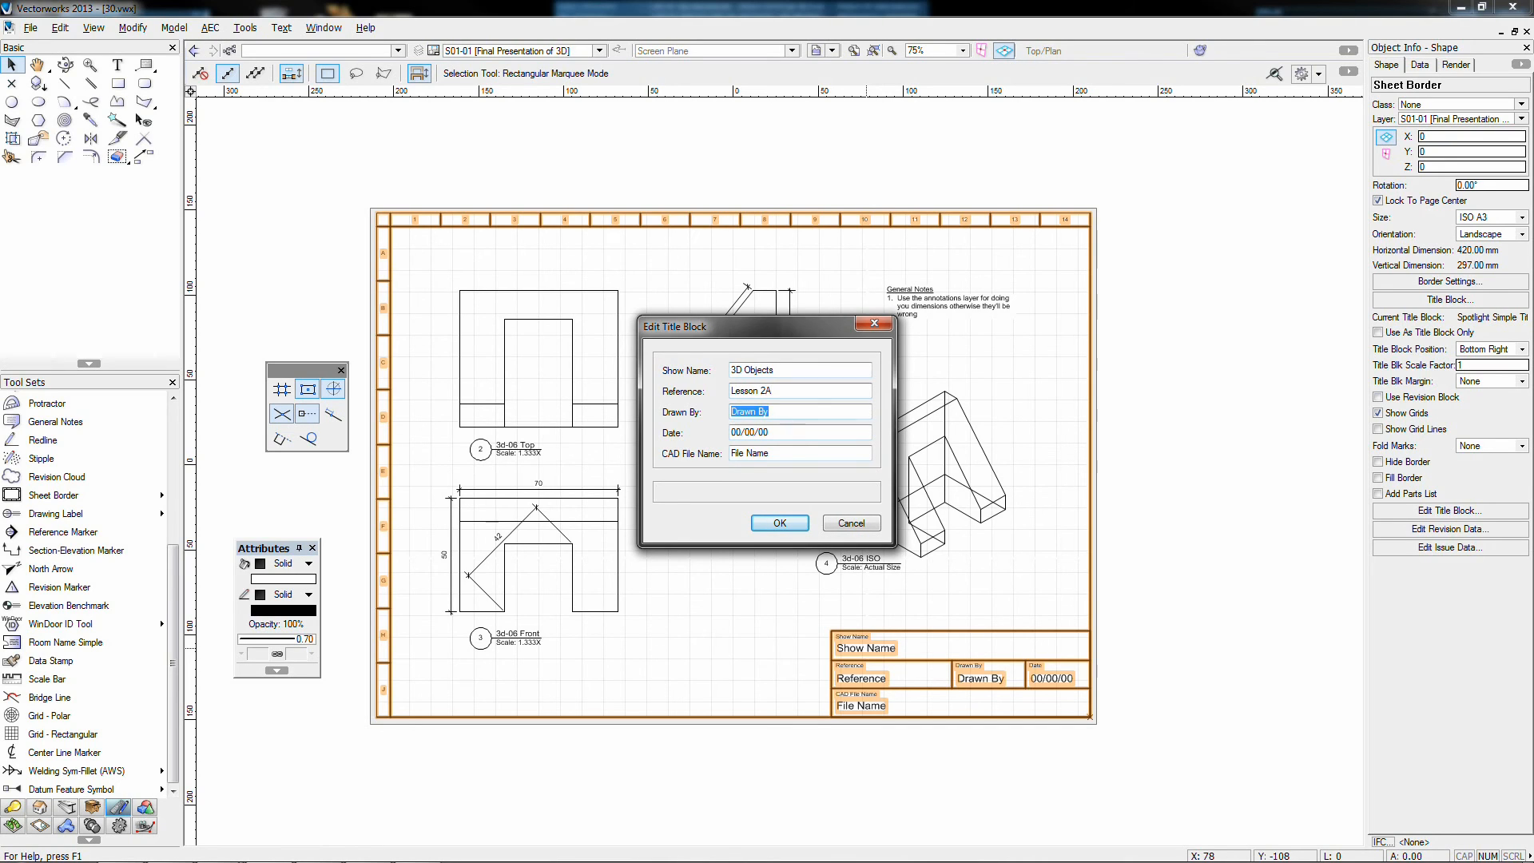
{"action": "type", "text": "James Russell"}
{"action": "key", "text": "Tab"}
Step: Add date 7/4/13, clear the CAD File Name, correct the drafter's first name, and confirm
{"action": "type", "text": "7"}
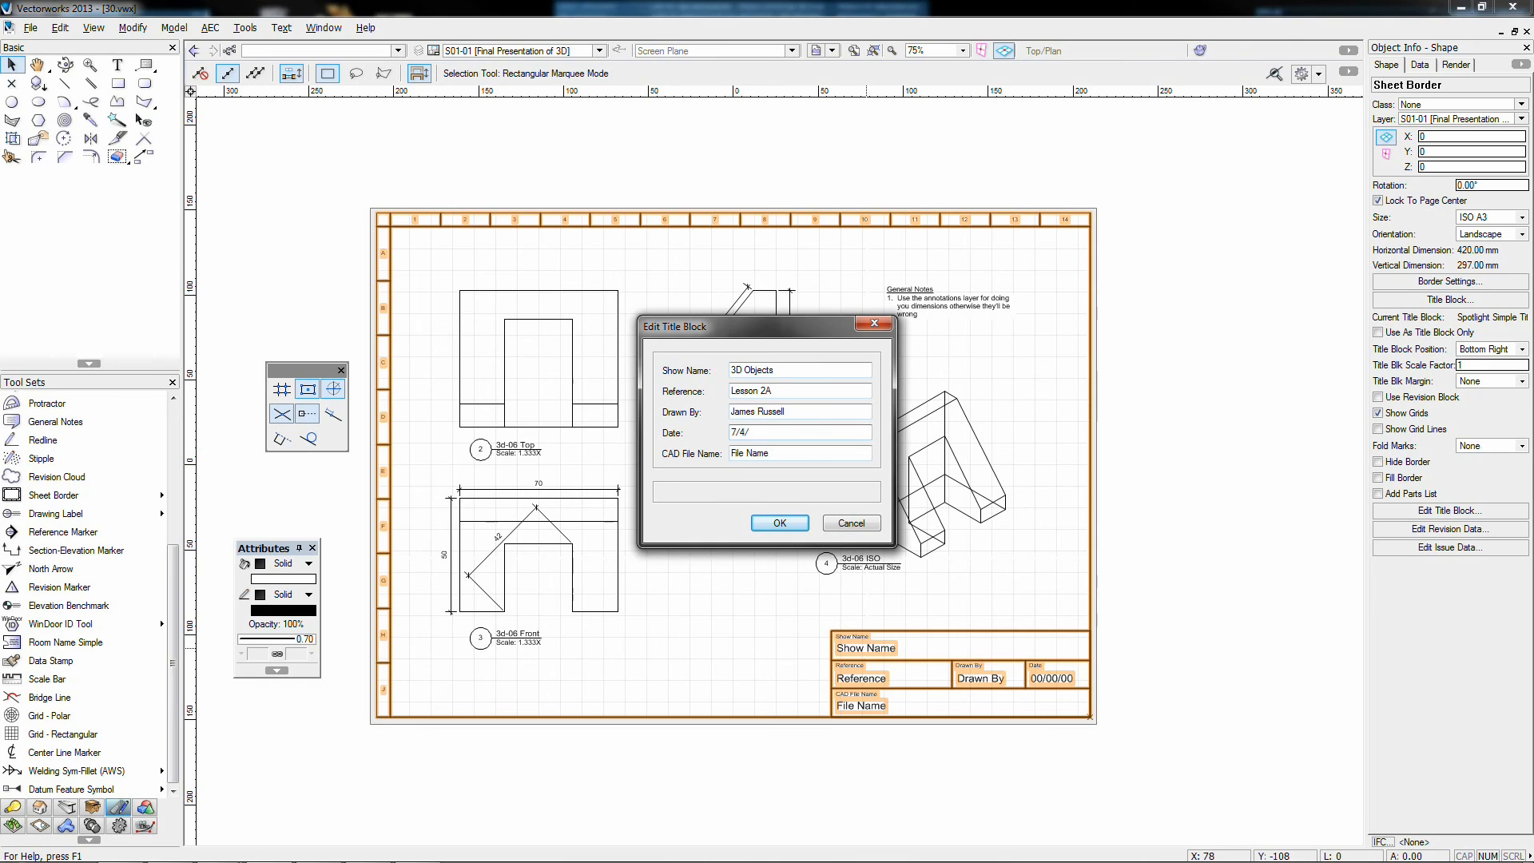
{"action": "key", "text": "Tab"}
{"action": "key", "text": "BackSpace"}
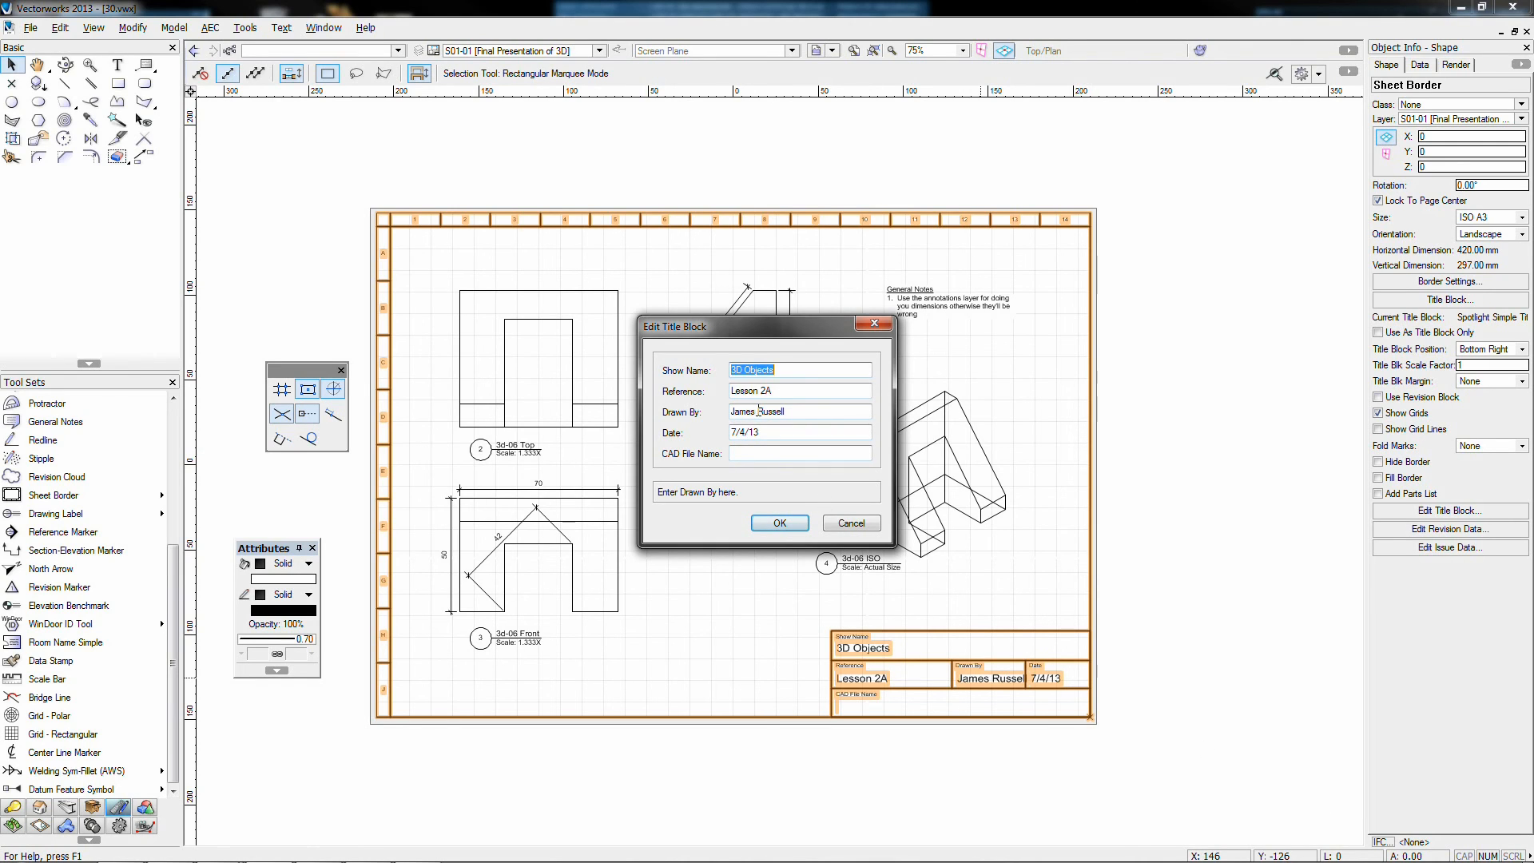
{"action": "left_click_drag", "start_coordinate": [758, 410], "coordinate": [654, 413]}
{"action": "type", "text": "J"}
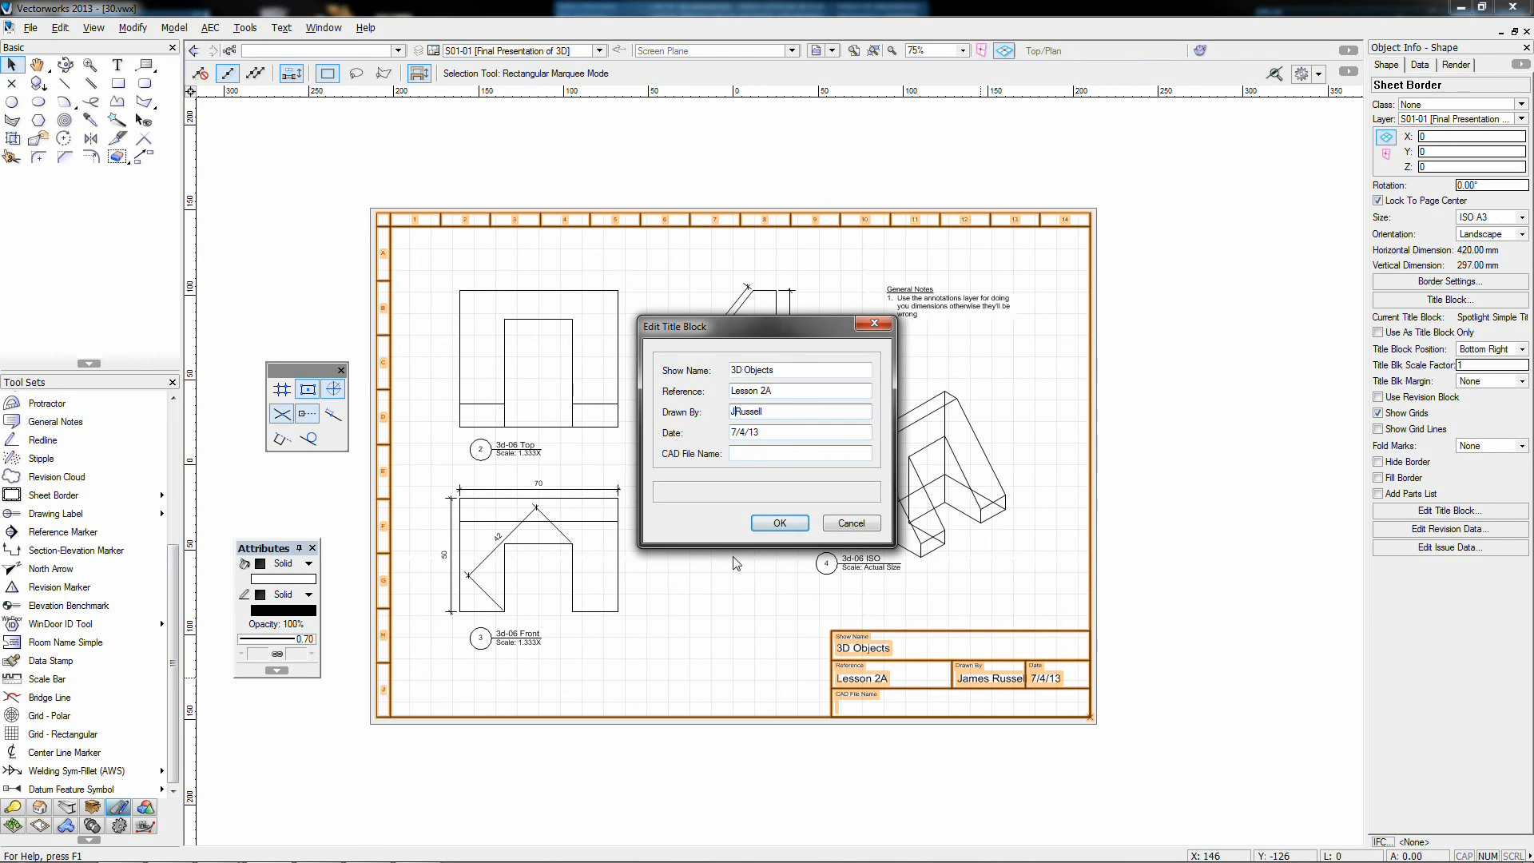
{"action": "left_click", "coordinate": [780, 523]}
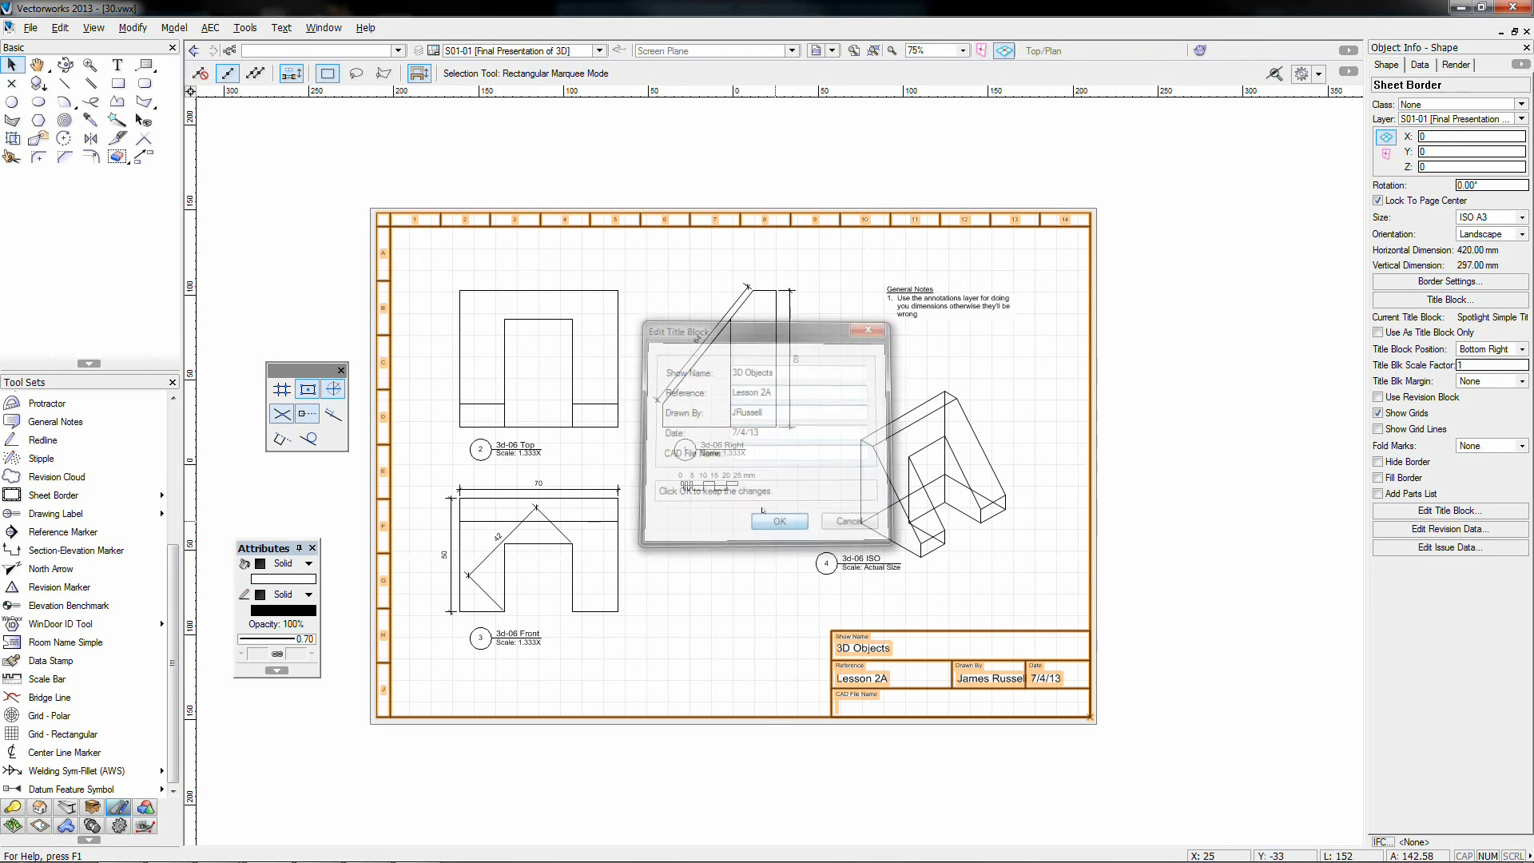
Step: Delete the old sheet border and title block, then start placing a VAA Title Block
{"action": "left_click", "coordinate": [709, 637]}
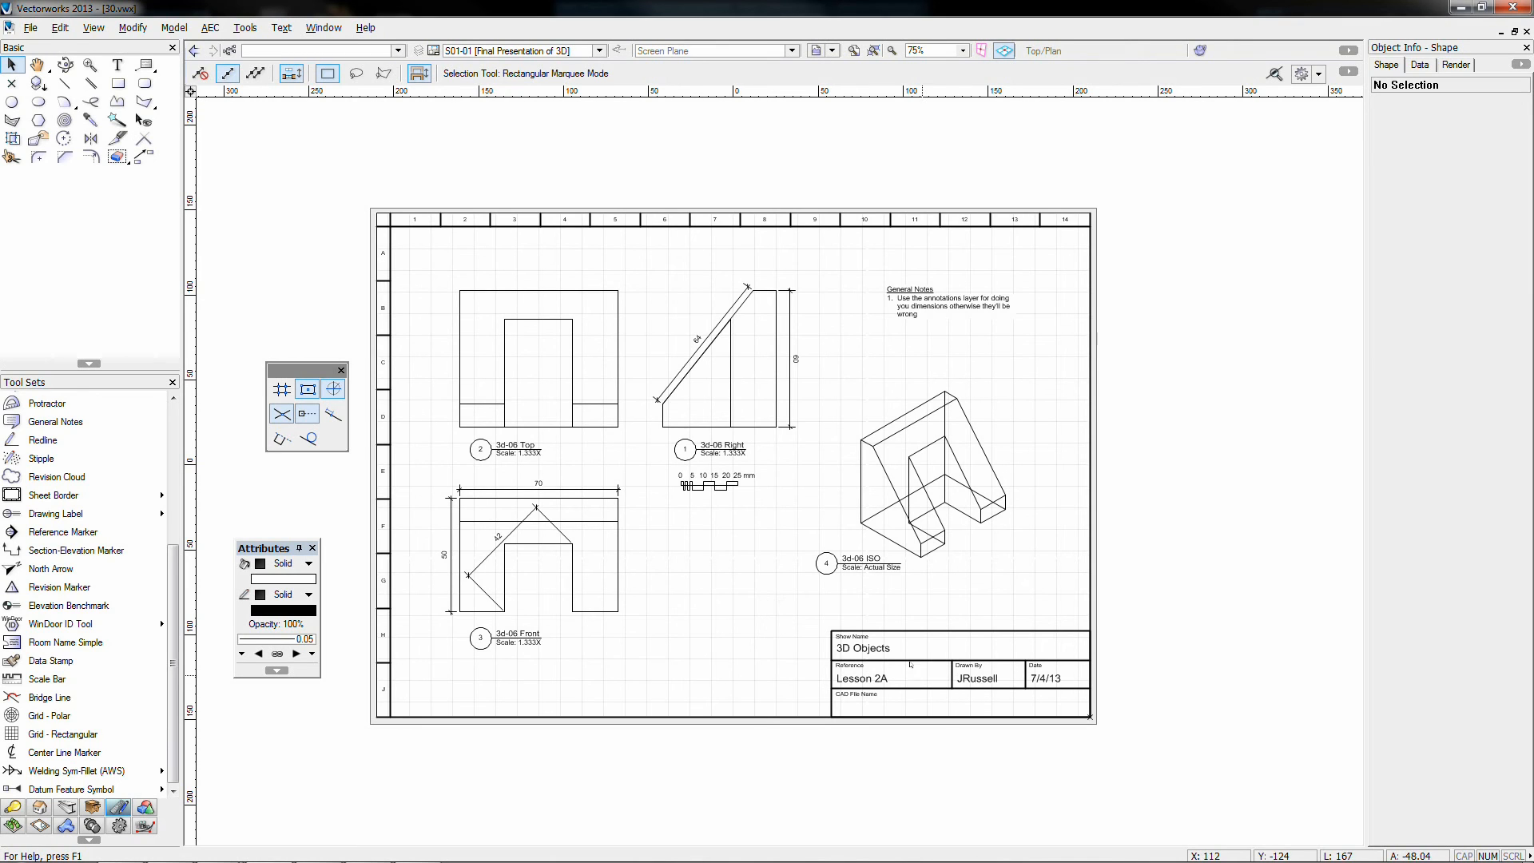
{"action": "left_click", "coordinate": [956, 673]}
{"action": "key", "text": "Delete"}
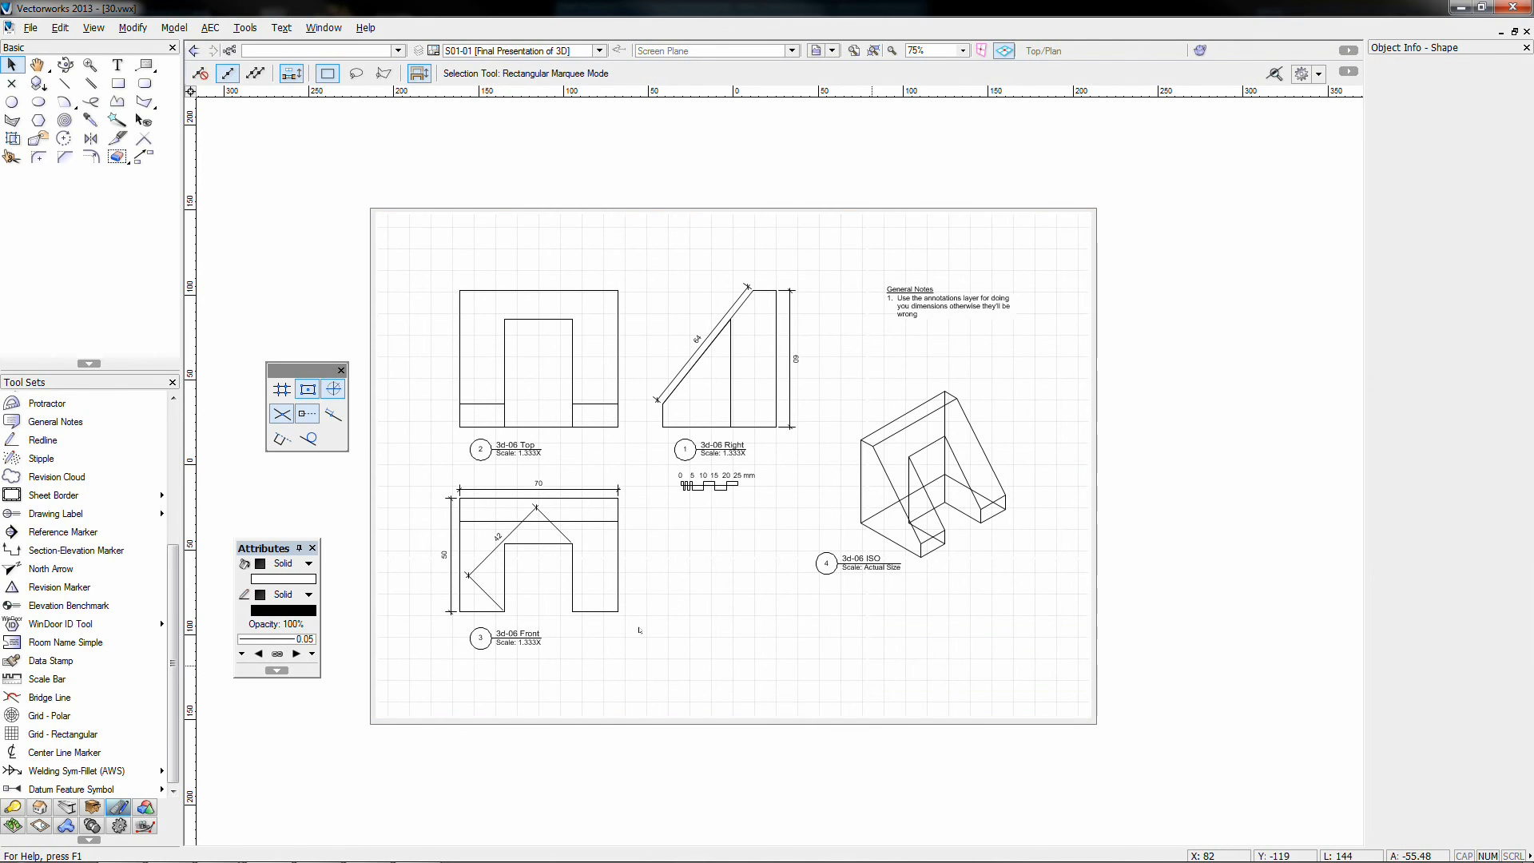
{"action": "left_click_drag", "start_coordinate": [71, 495], "coordinate": [254, 500]}
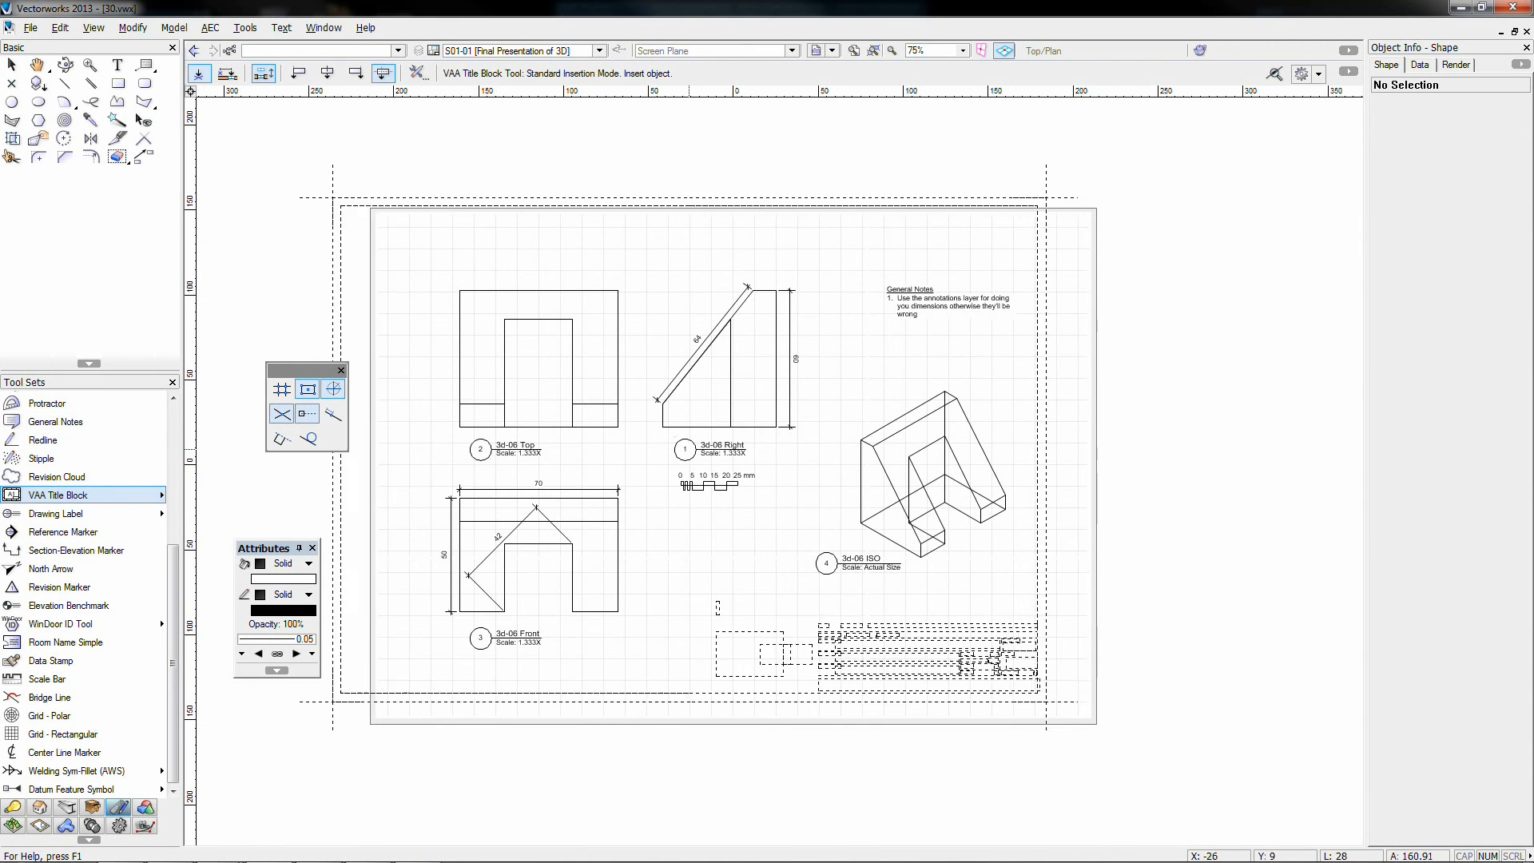
{"action": "left_click", "coordinate": [745, 457]}
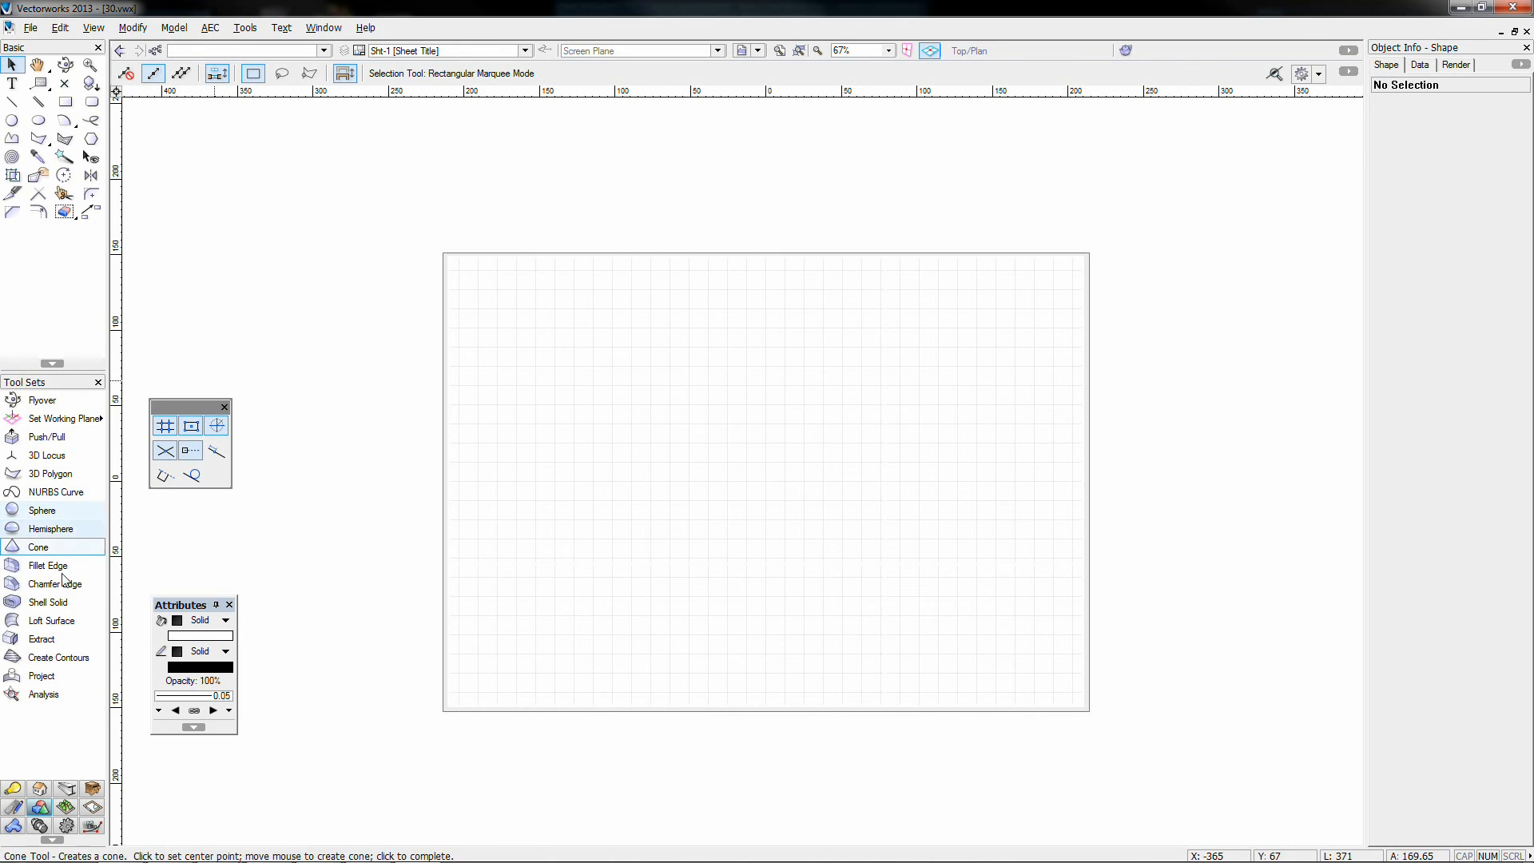
Step: Place an unrotated VAA Title Block at the sheet centre and accept its default settings
{"action": "left_click", "coordinate": [13, 807]}
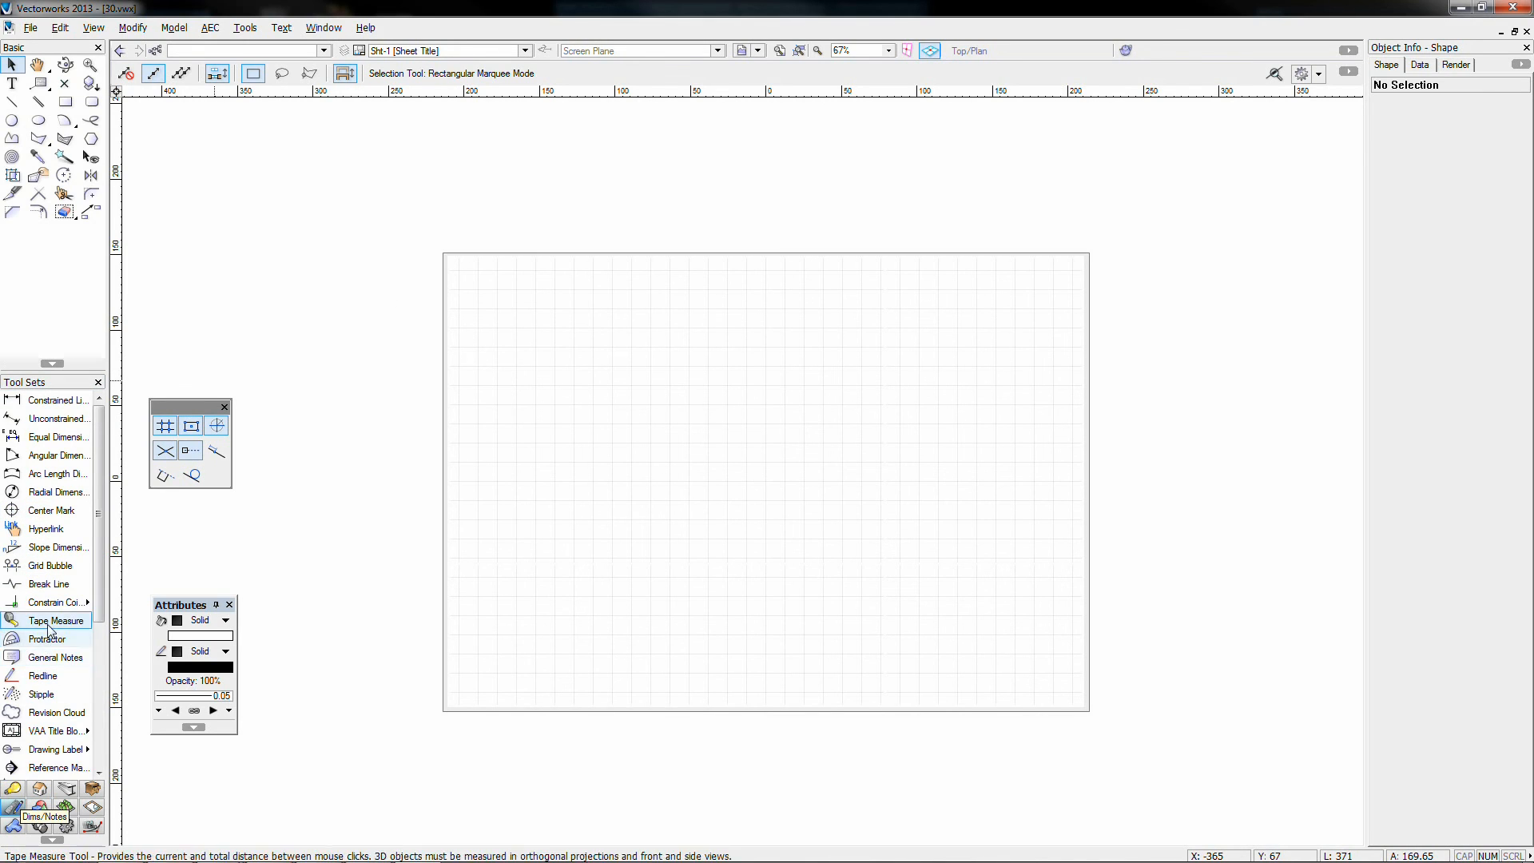
{"action": "left_click", "coordinate": [62, 732]}
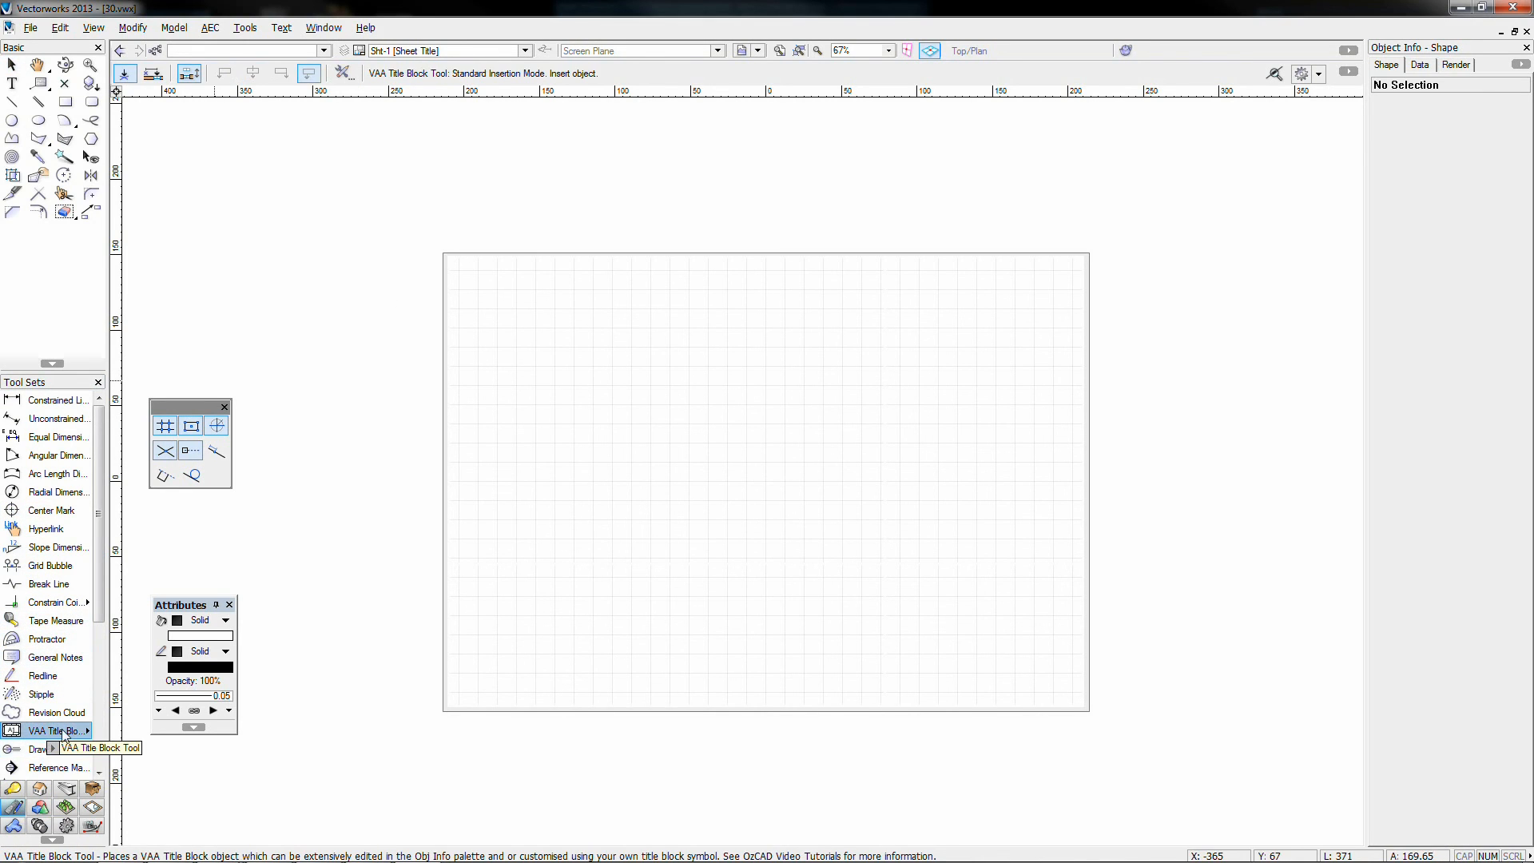
{"action": "left_click", "coordinate": [765, 480]}
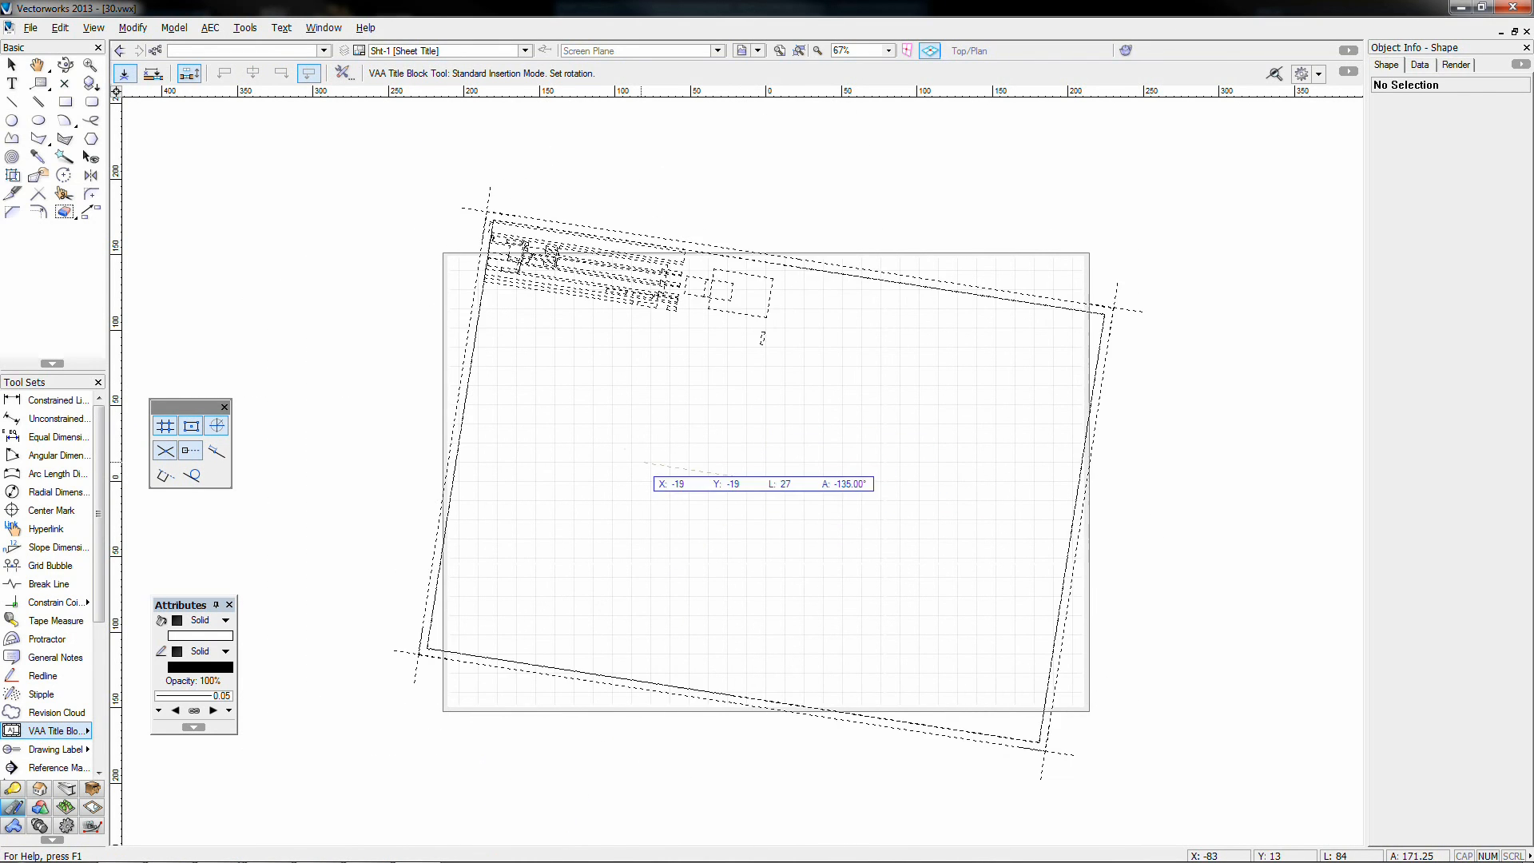
{"action": "left_click", "coordinate": [918, 481]}
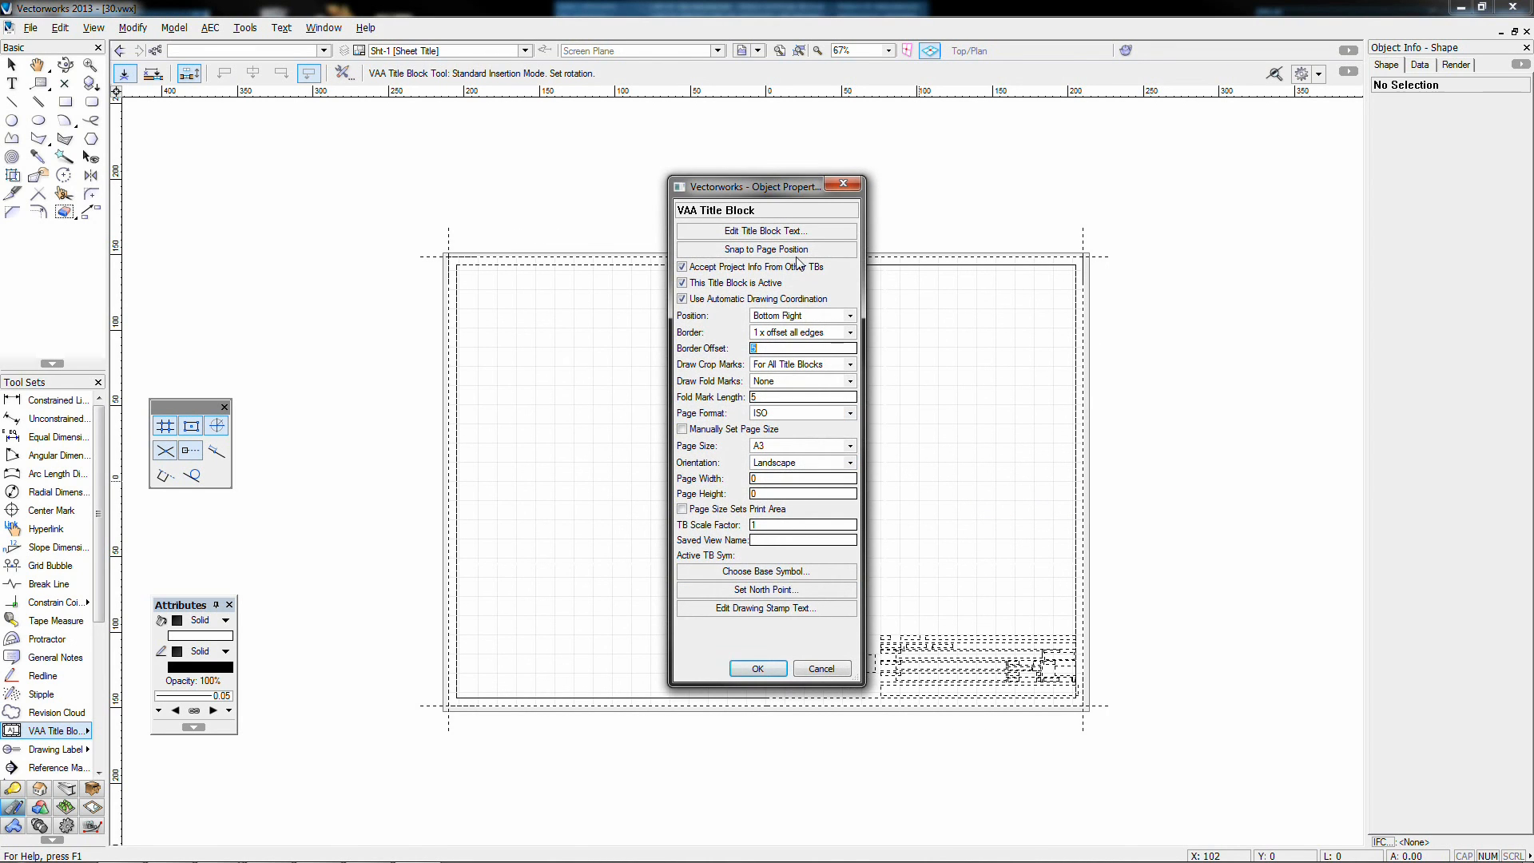
{"action": "left_click", "coordinate": [758, 668]}
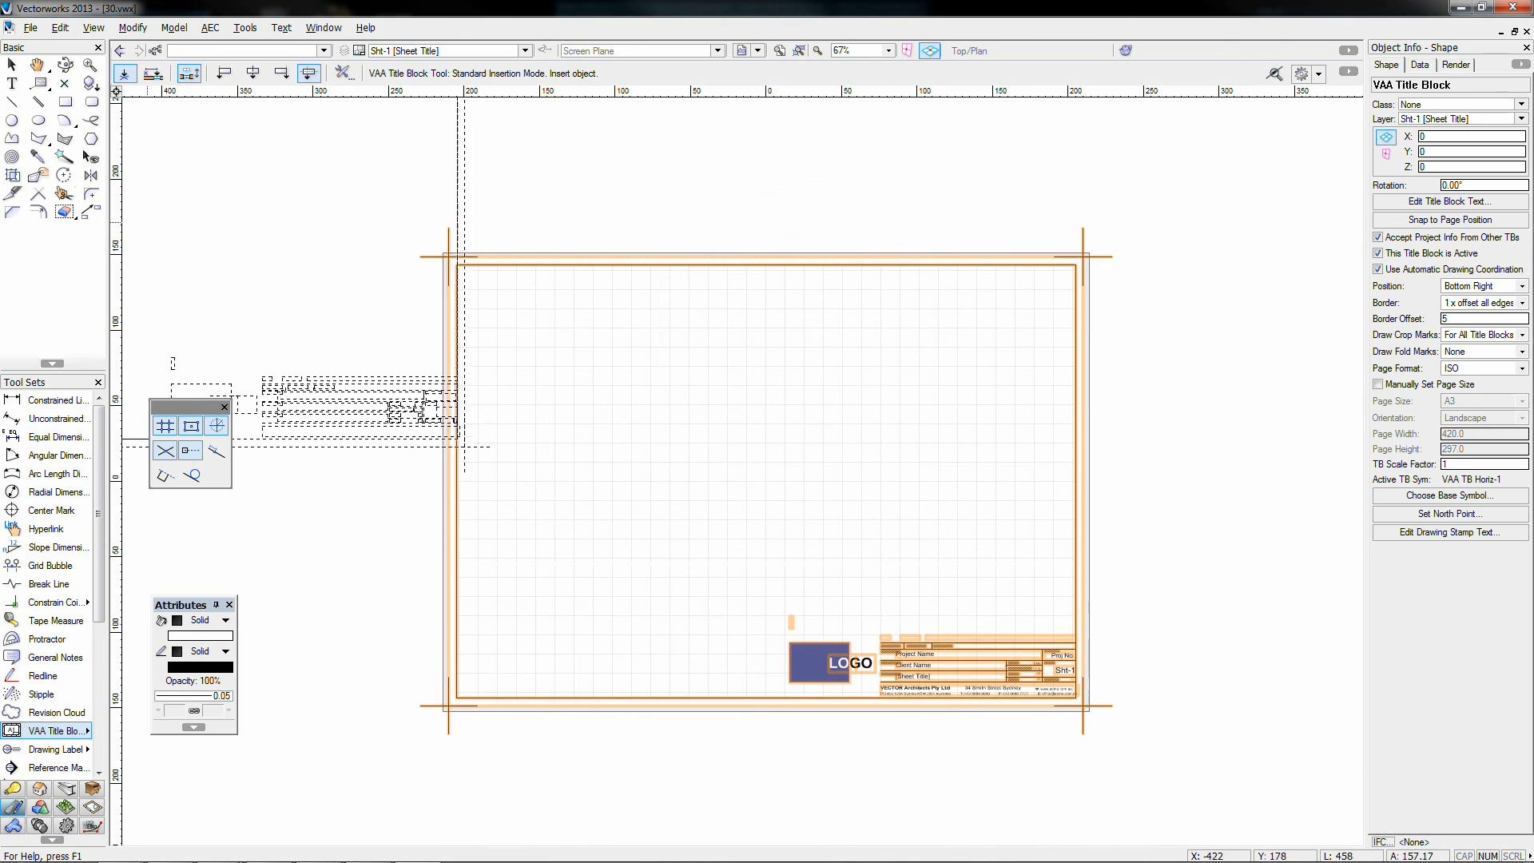
{"action": "left_click", "coordinate": [12, 64]}
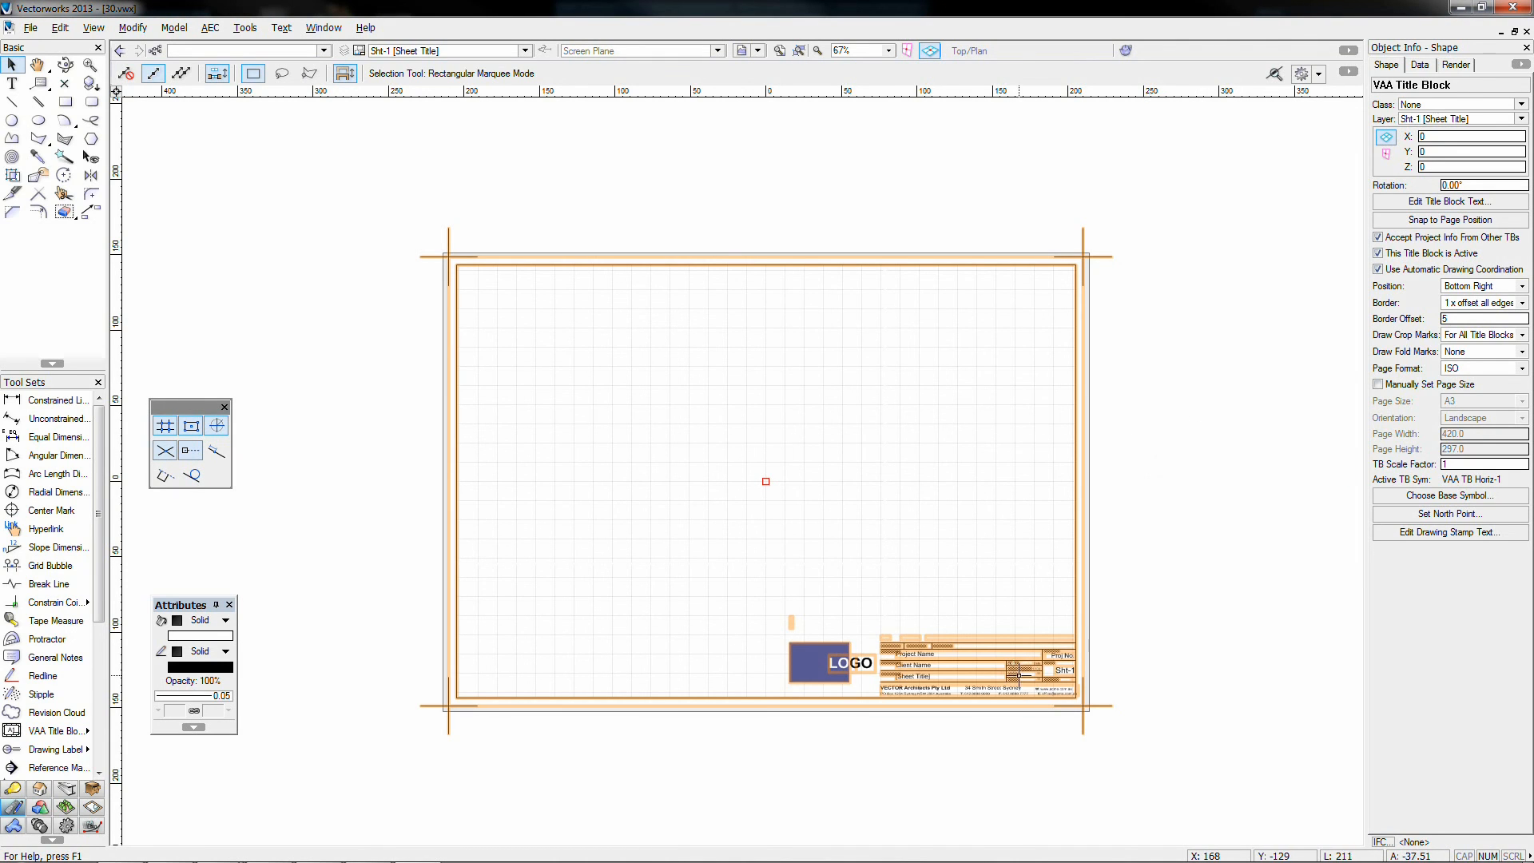
{"action": "scroll", "coordinate": [1015, 678], "scroll_direction": "up", "scroll_amount": 2}
{"action": "left_click", "coordinate": [1284, 524]}
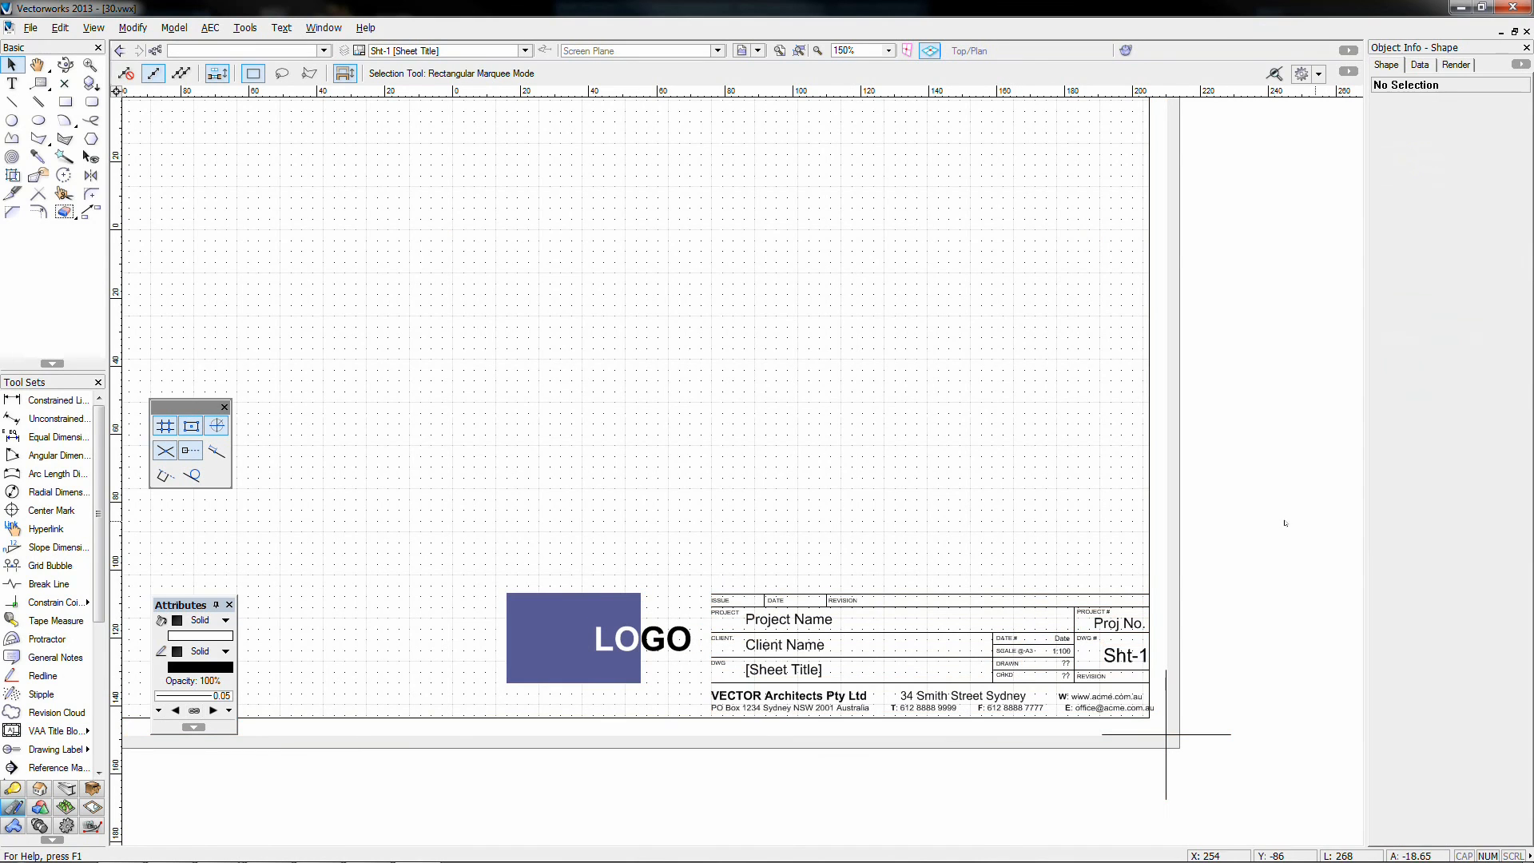
{"action": "left_click", "coordinate": [1022, 665]}
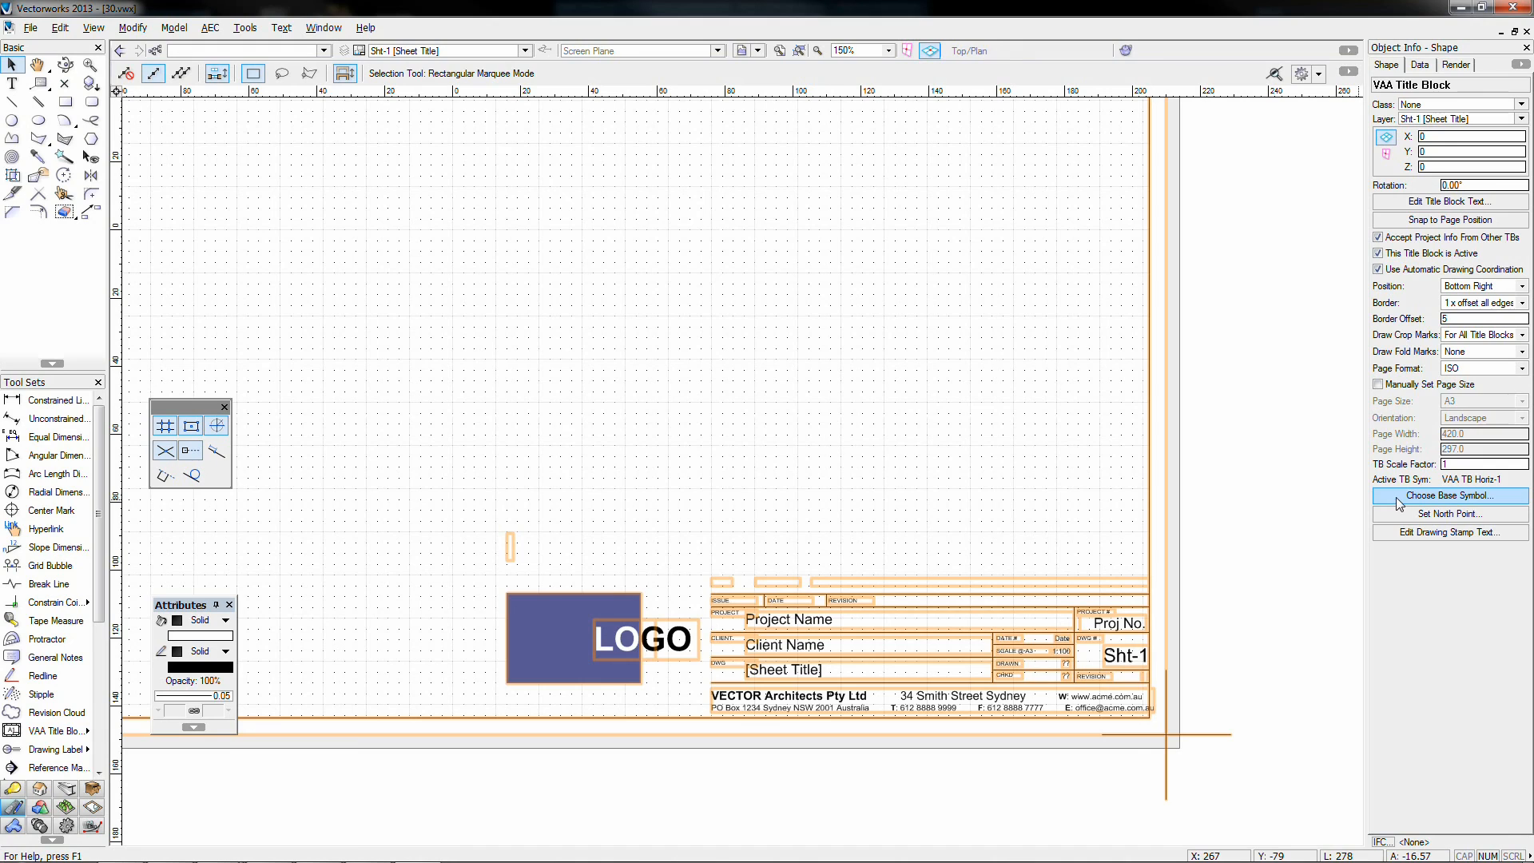
{"action": "left_click", "coordinate": [1438, 496]}
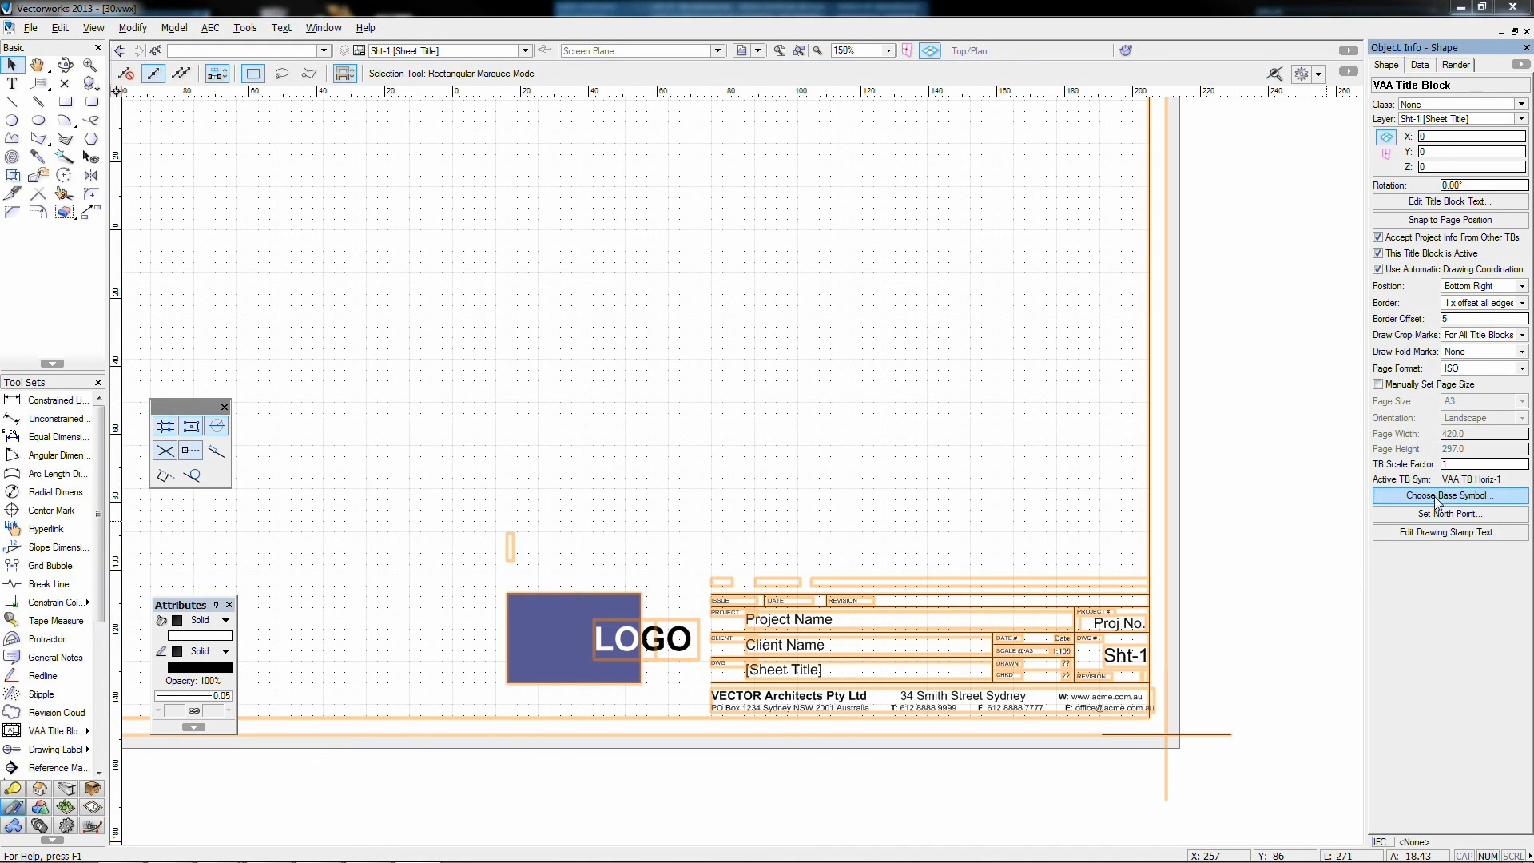
{"action": "left_click", "coordinate": [798, 357]}
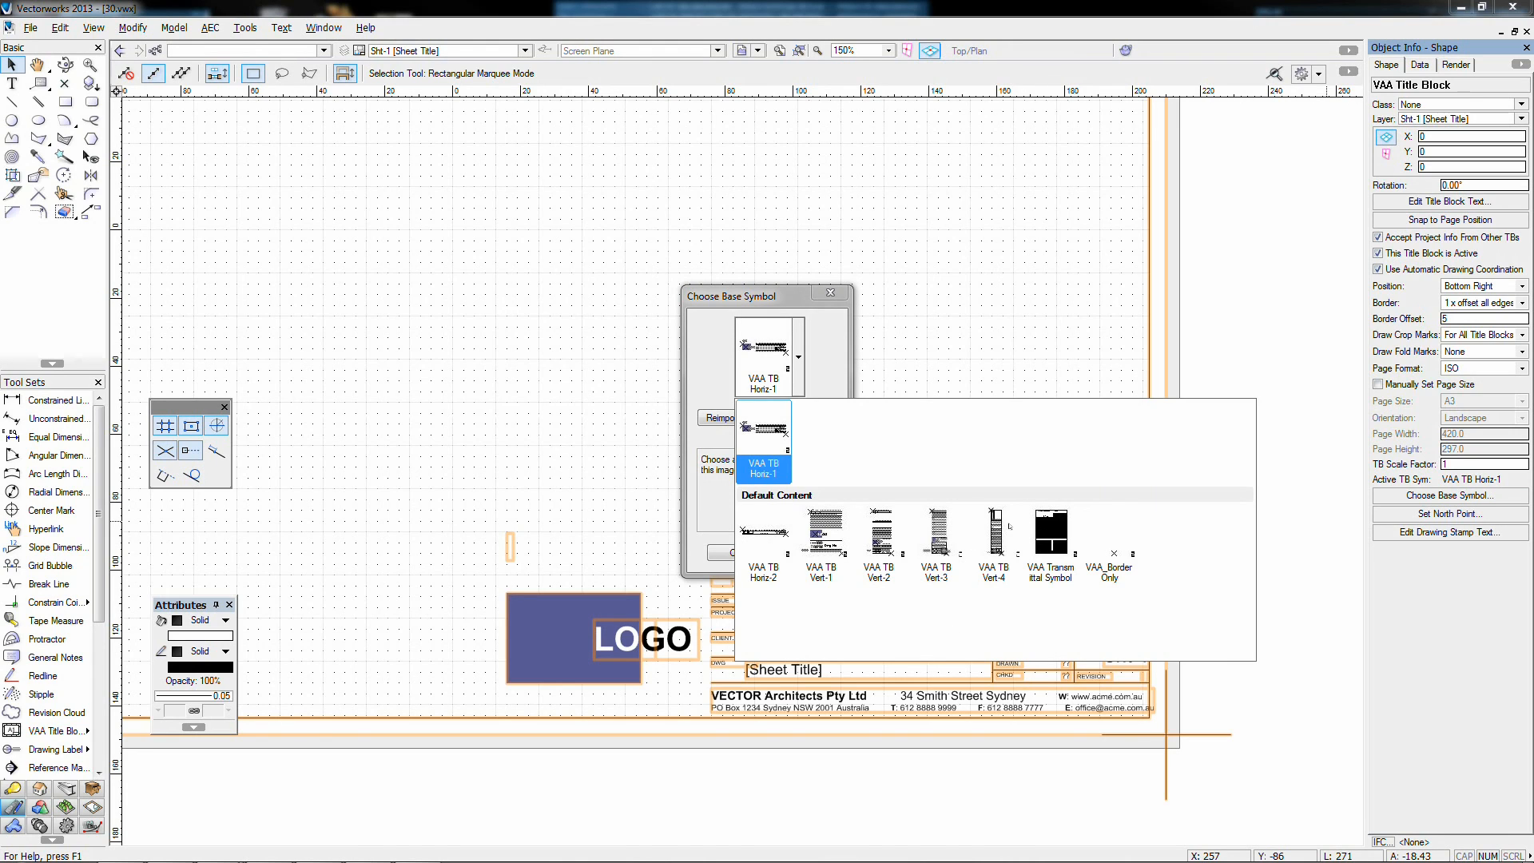
{"action": "left_click", "coordinate": [831, 292]}
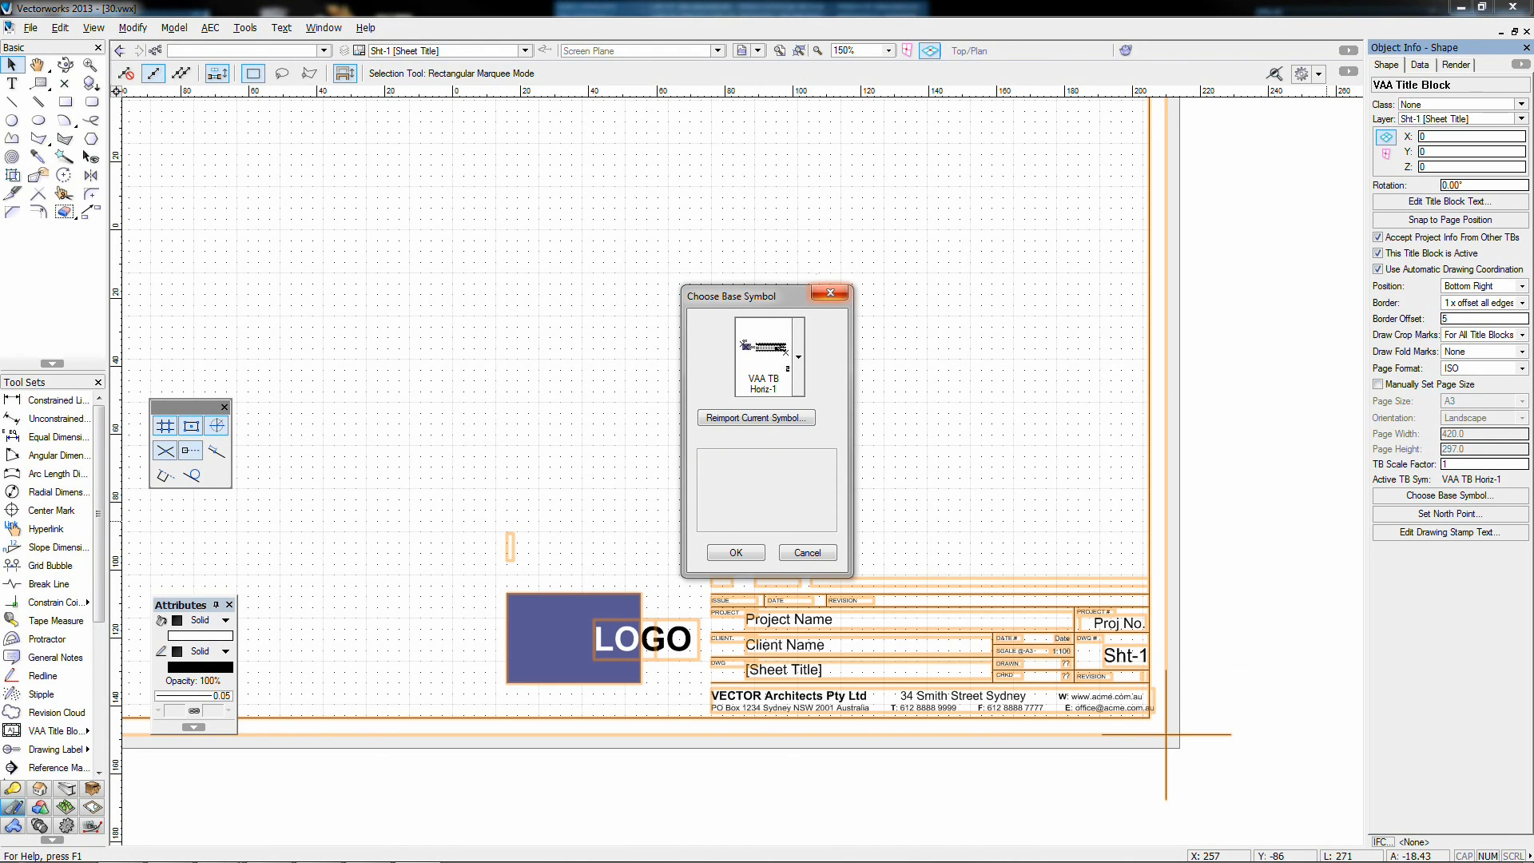
{"action": "left_click", "coordinate": [833, 290]}
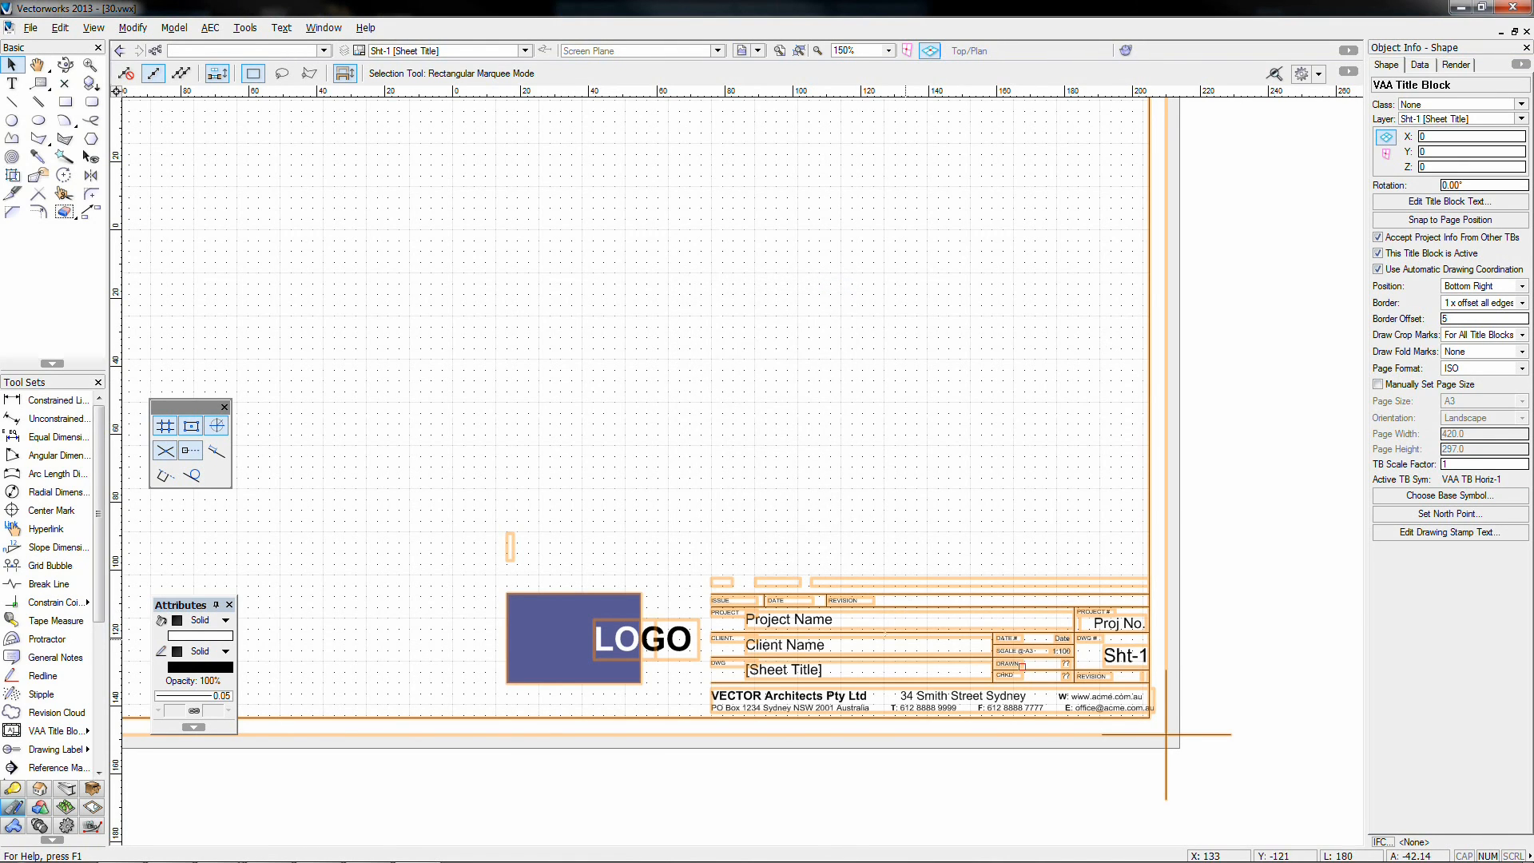
{"action": "double_click", "coordinate": [831, 631]}
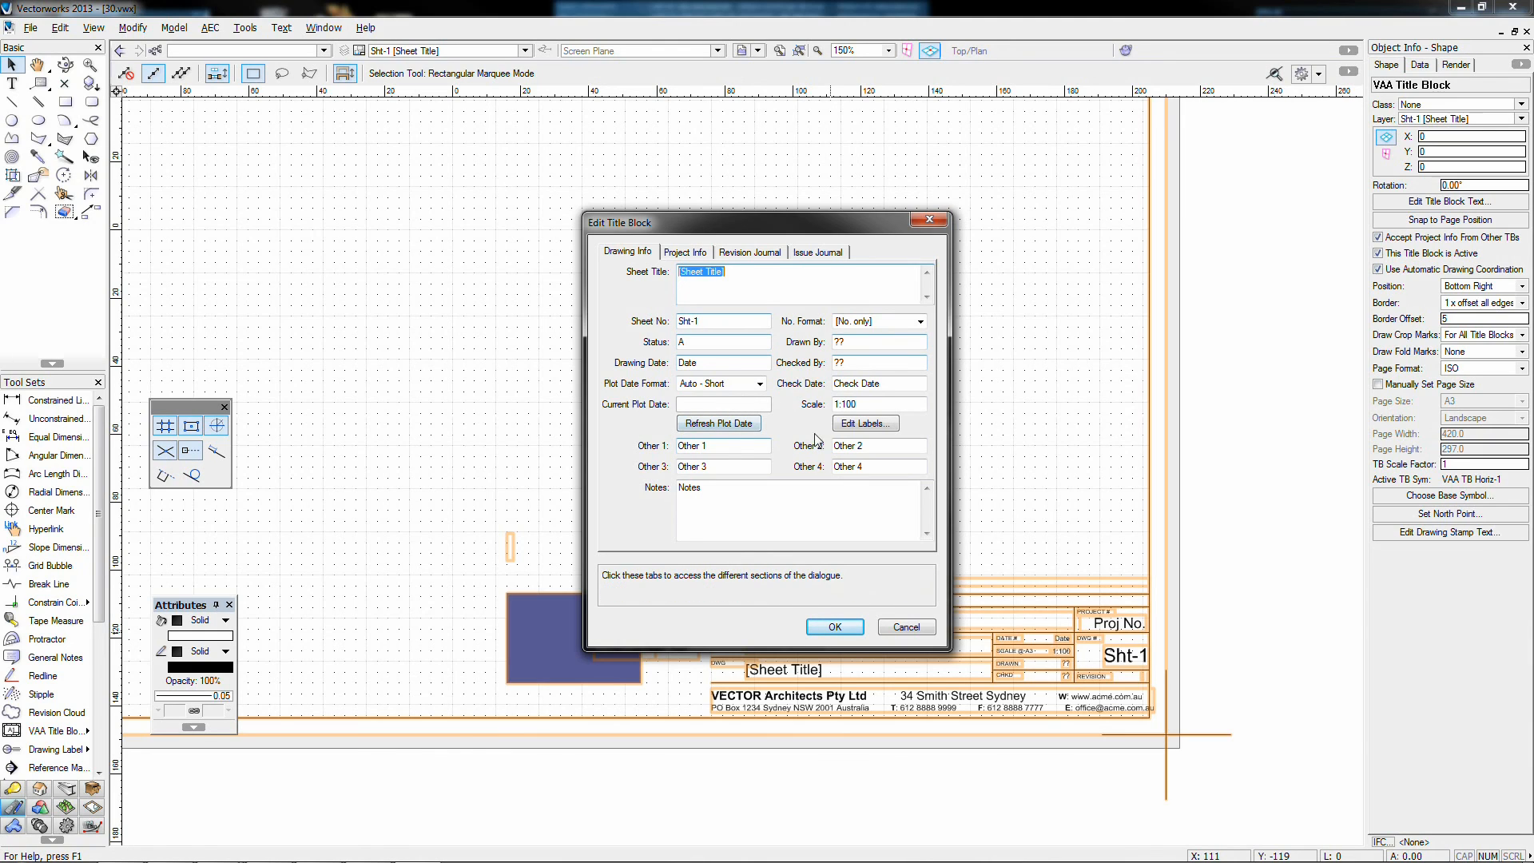
Step: Add revision A with the author and note 'Created new sheet due to crash' to the Revision Journal
{"action": "left_click", "coordinate": [708, 258]}
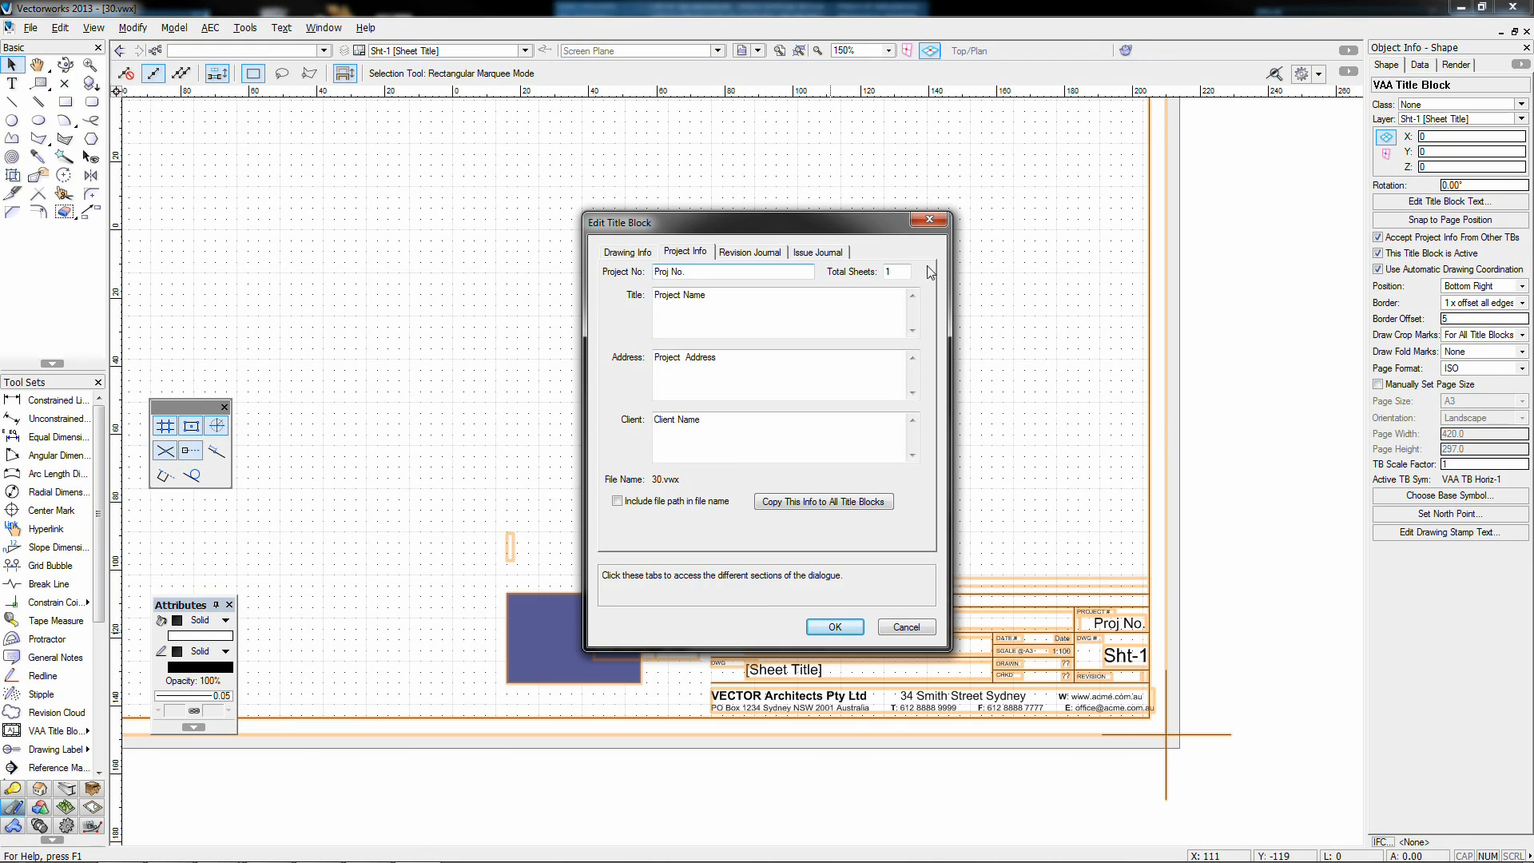
{"action": "mouse_move", "coordinate": [897, 238]}
{"action": "left_mouse_down"}
{"action": "mouse_move", "coordinate": [546, 194]}
{"action": "mouse_move", "coordinate": [593, 196]}
{"action": "left_mouse_up"}
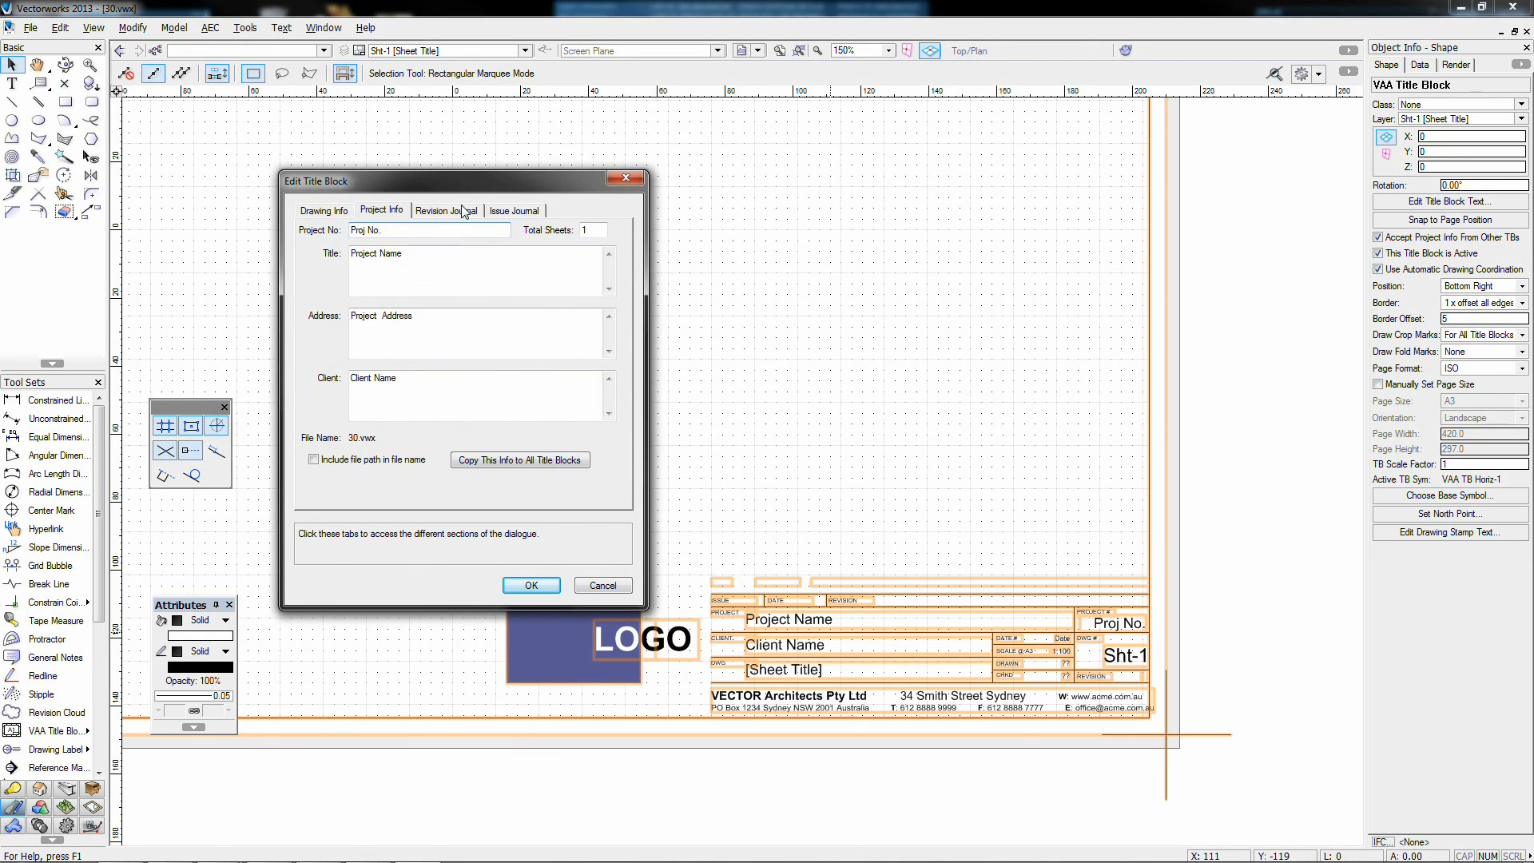
{"action": "left_click", "coordinate": [454, 212]}
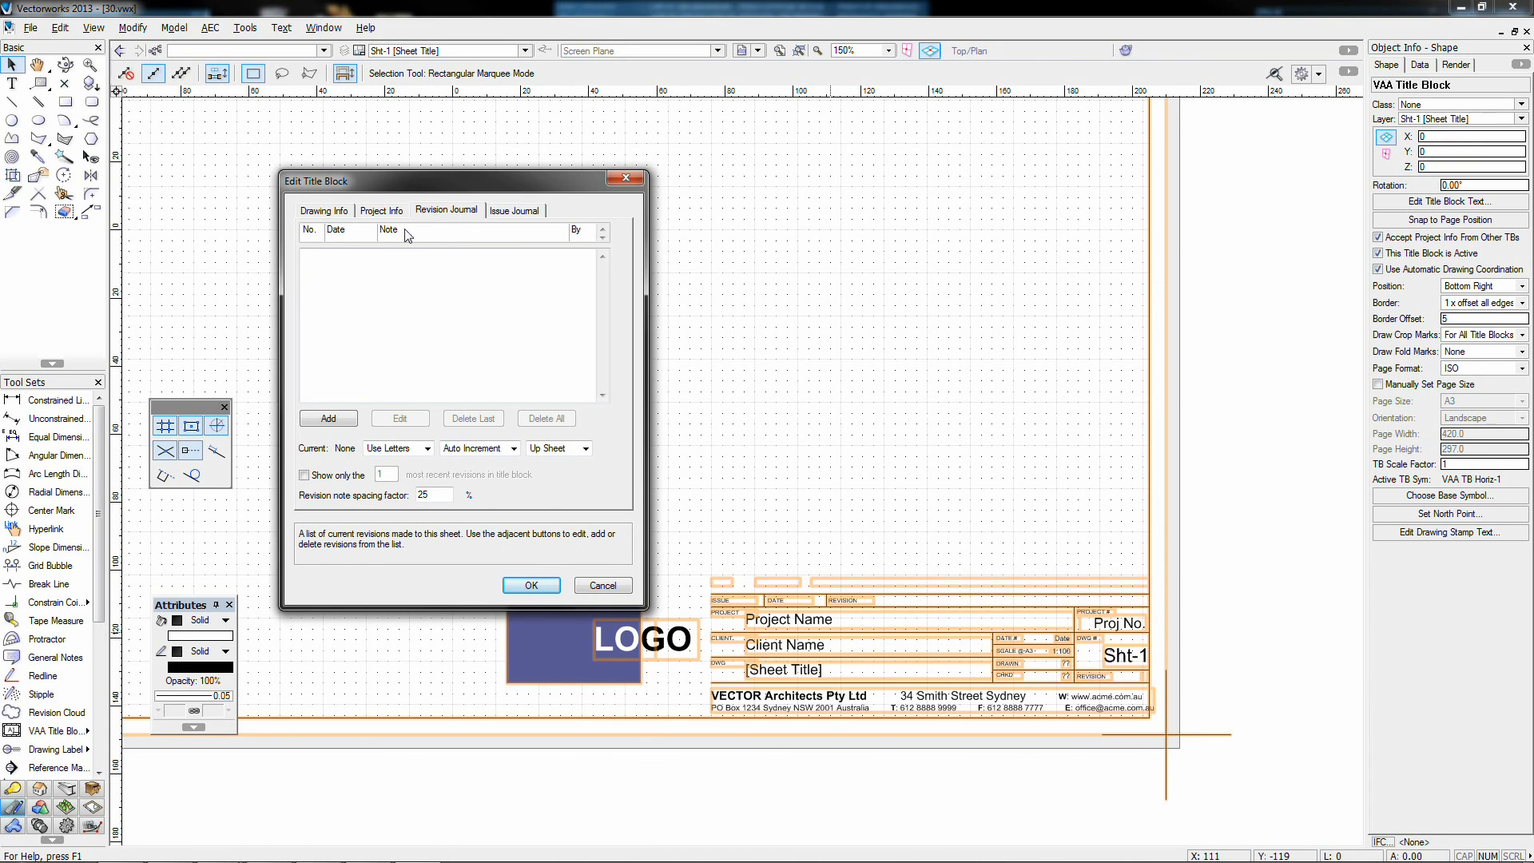
{"action": "left_click", "coordinate": [324, 422]}
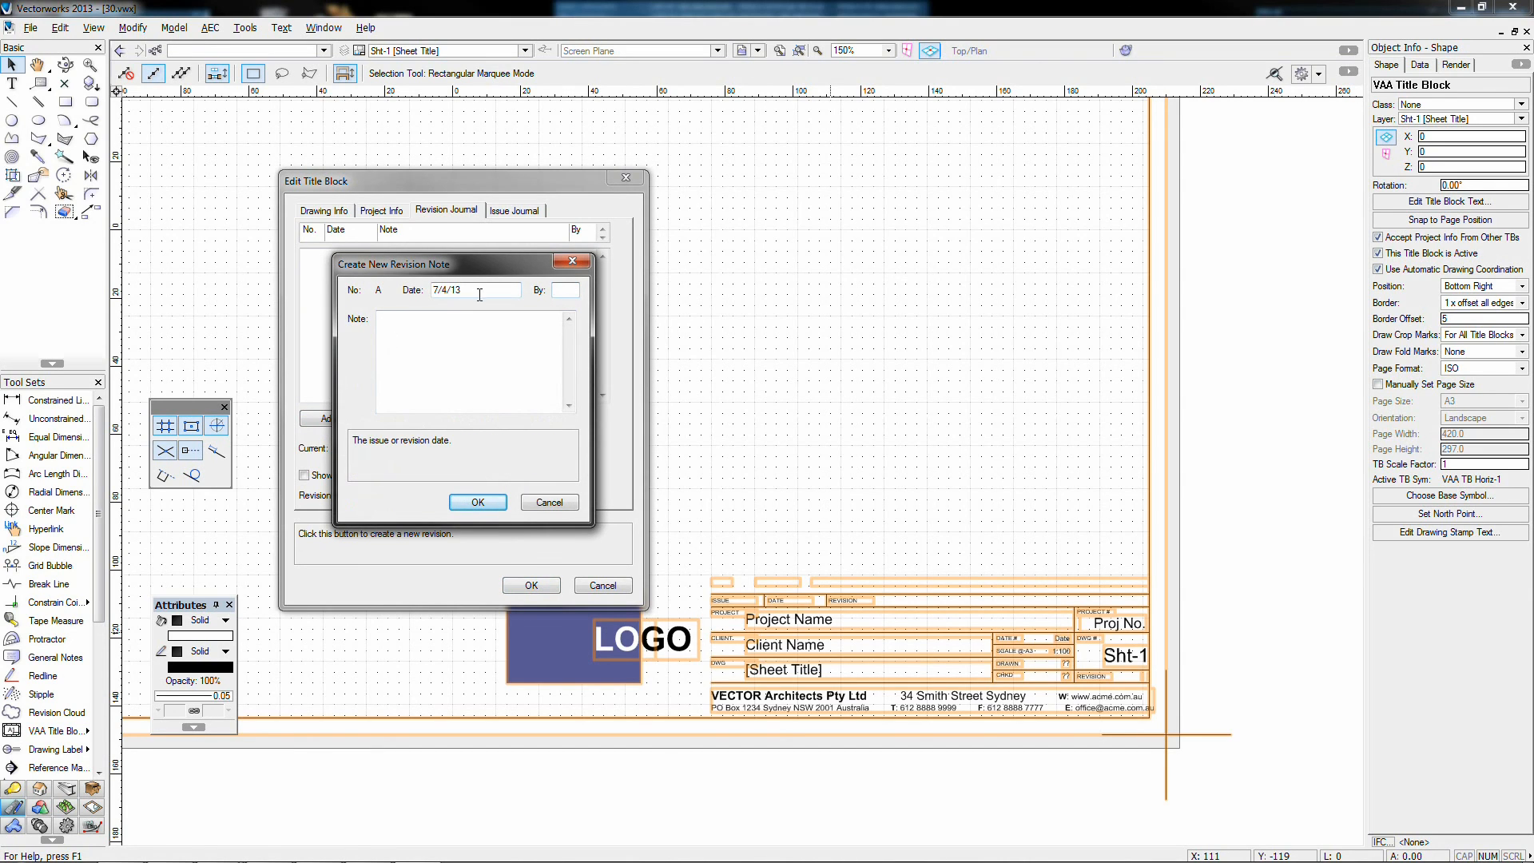
{"action": "left_click", "coordinate": [556, 292]}
{"action": "key", "text": "Tab"}
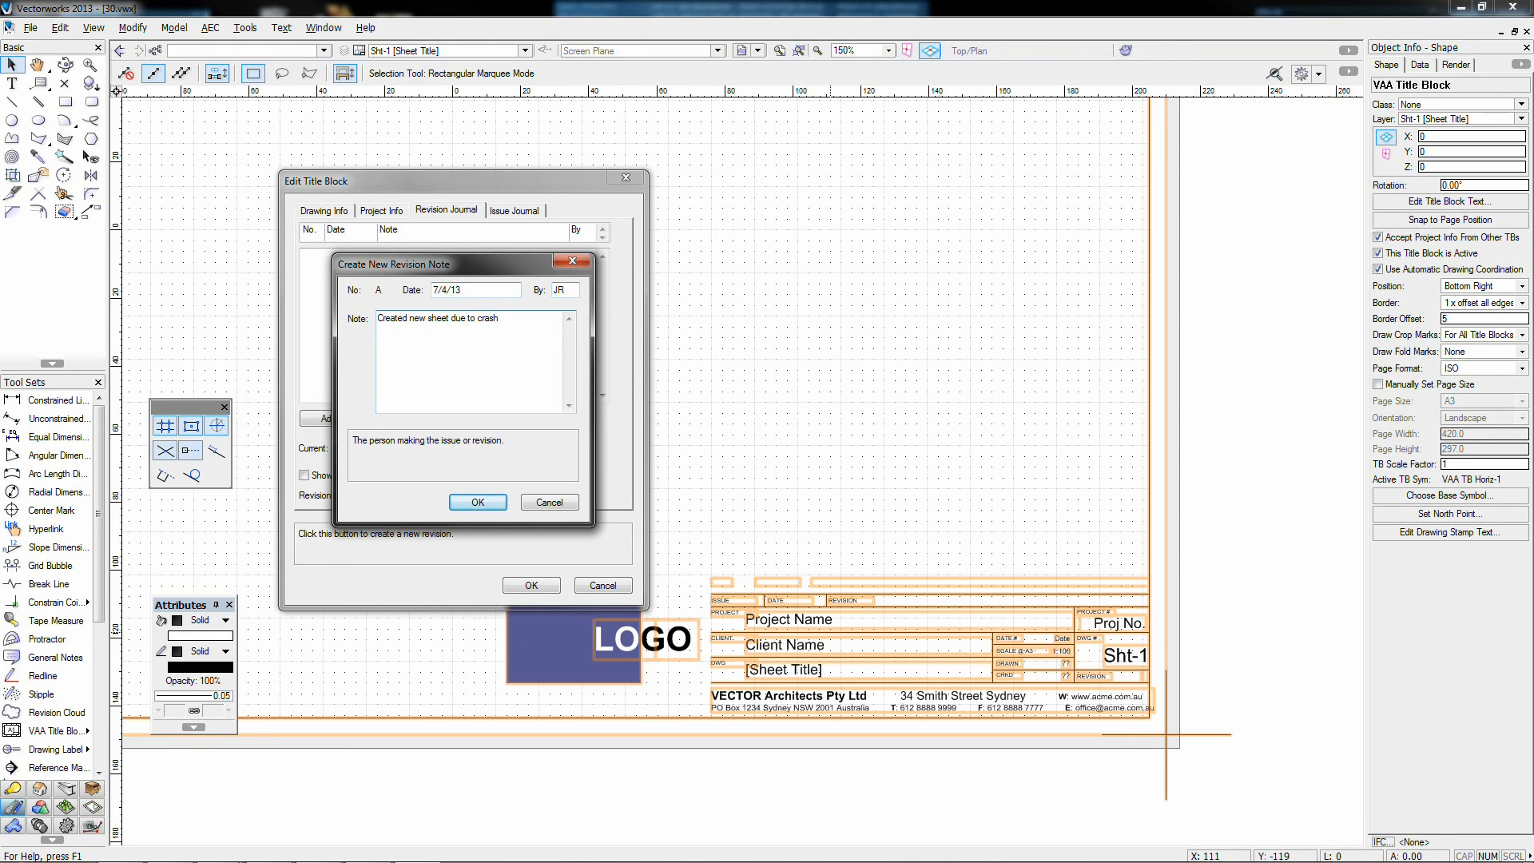
{"action": "left_click", "coordinate": [478, 501]}
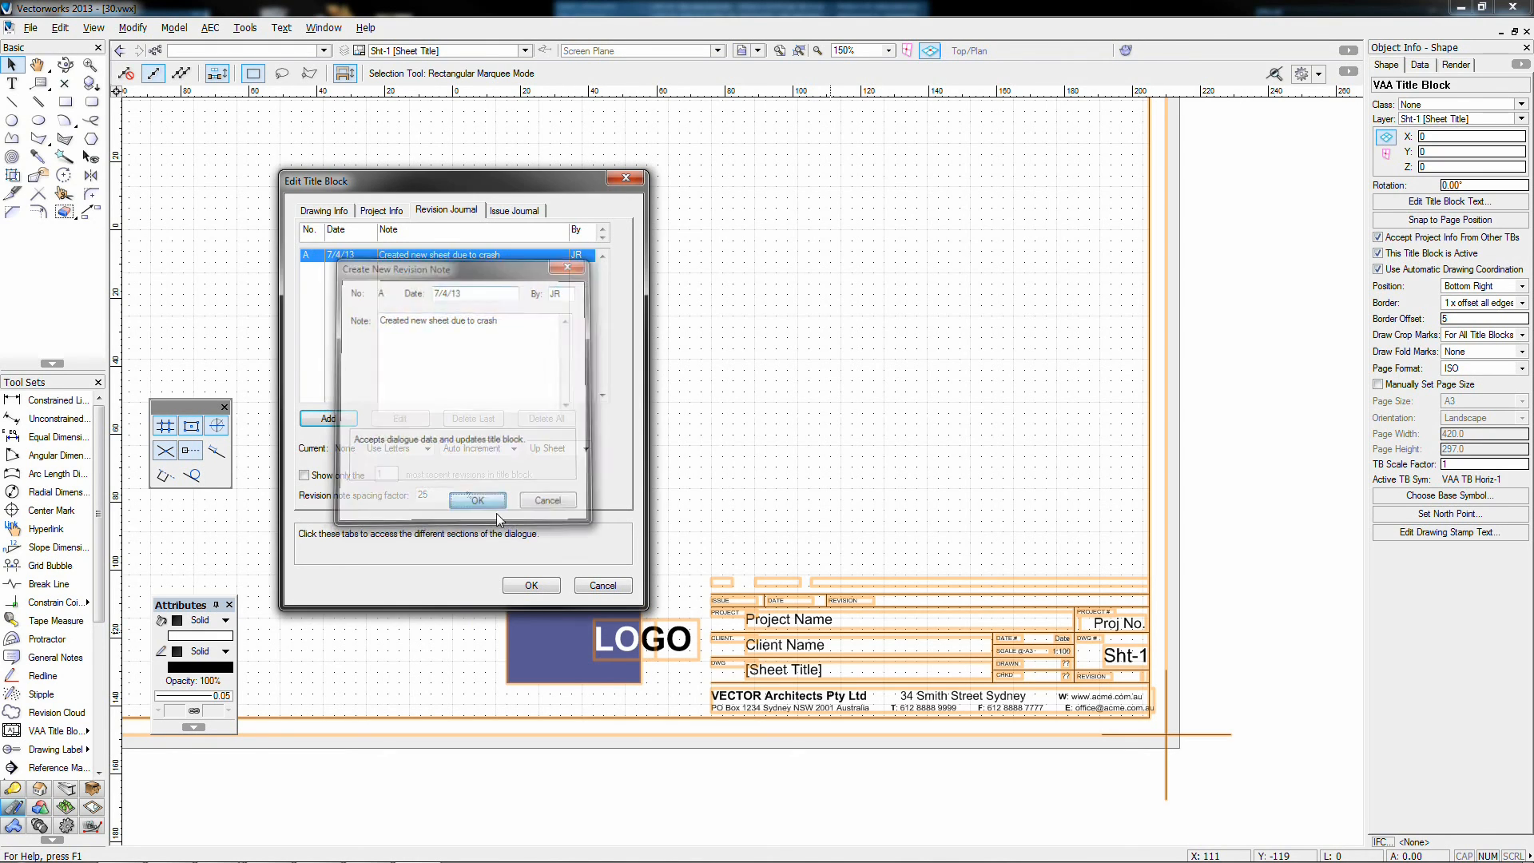
{"action": "left_click", "coordinate": [529, 584]}
Step: Zoom around the Sht-1 sheet and deselect the title block
{"action": "scroll", "coordinate": [759, 581], "scroll_direction": "up", "scroll_amount": 2}
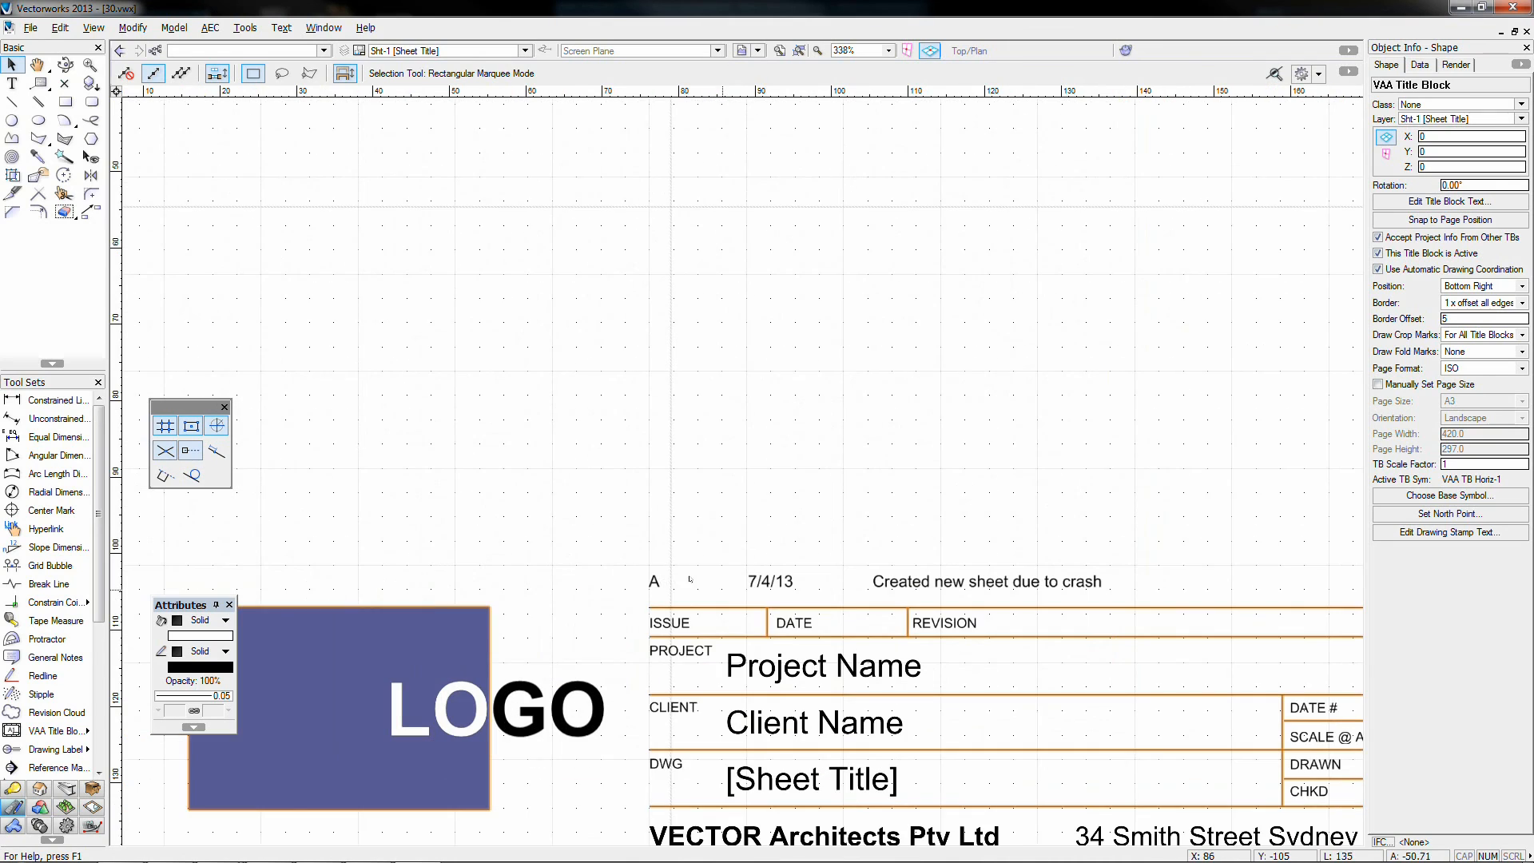
{"action": "scroll", "coordinate": [919, 611], "scroll_direction": "down", "scroll_amount": 1}
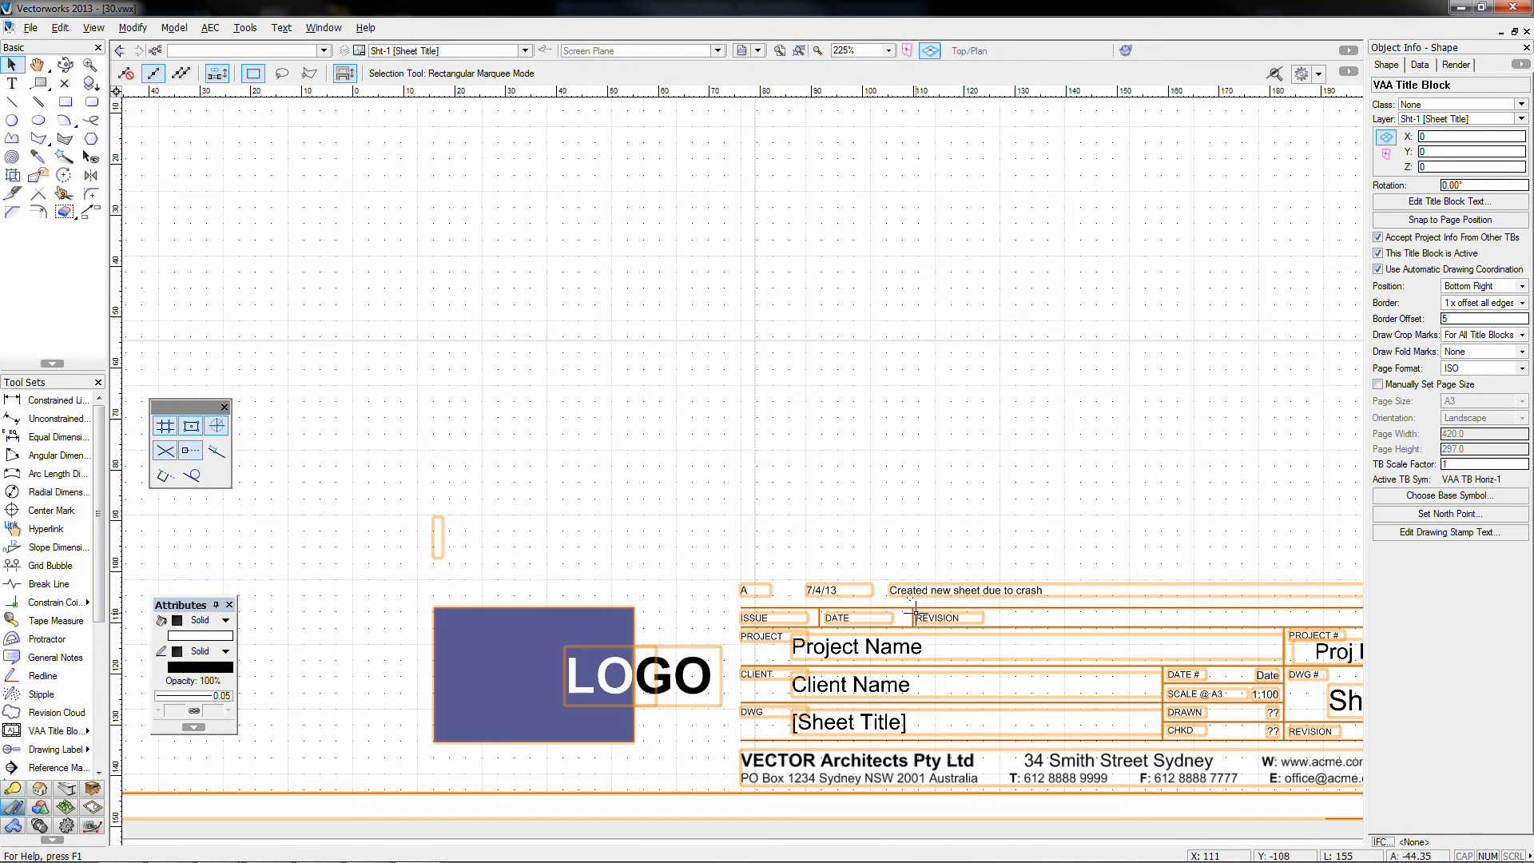
{"action": "scroll", "coordinate": [928, 600], "scroll_direction": "down", "scroll_amount": 1}
{"action": "left_click", "coordinate": [823, 531]}
Step: Open File > VAA Revise Issue Print and close it without changes
{"action": "scroll", "coordinate": [823, 531], "scroll_direction": "down", "scroll_amount": 2}
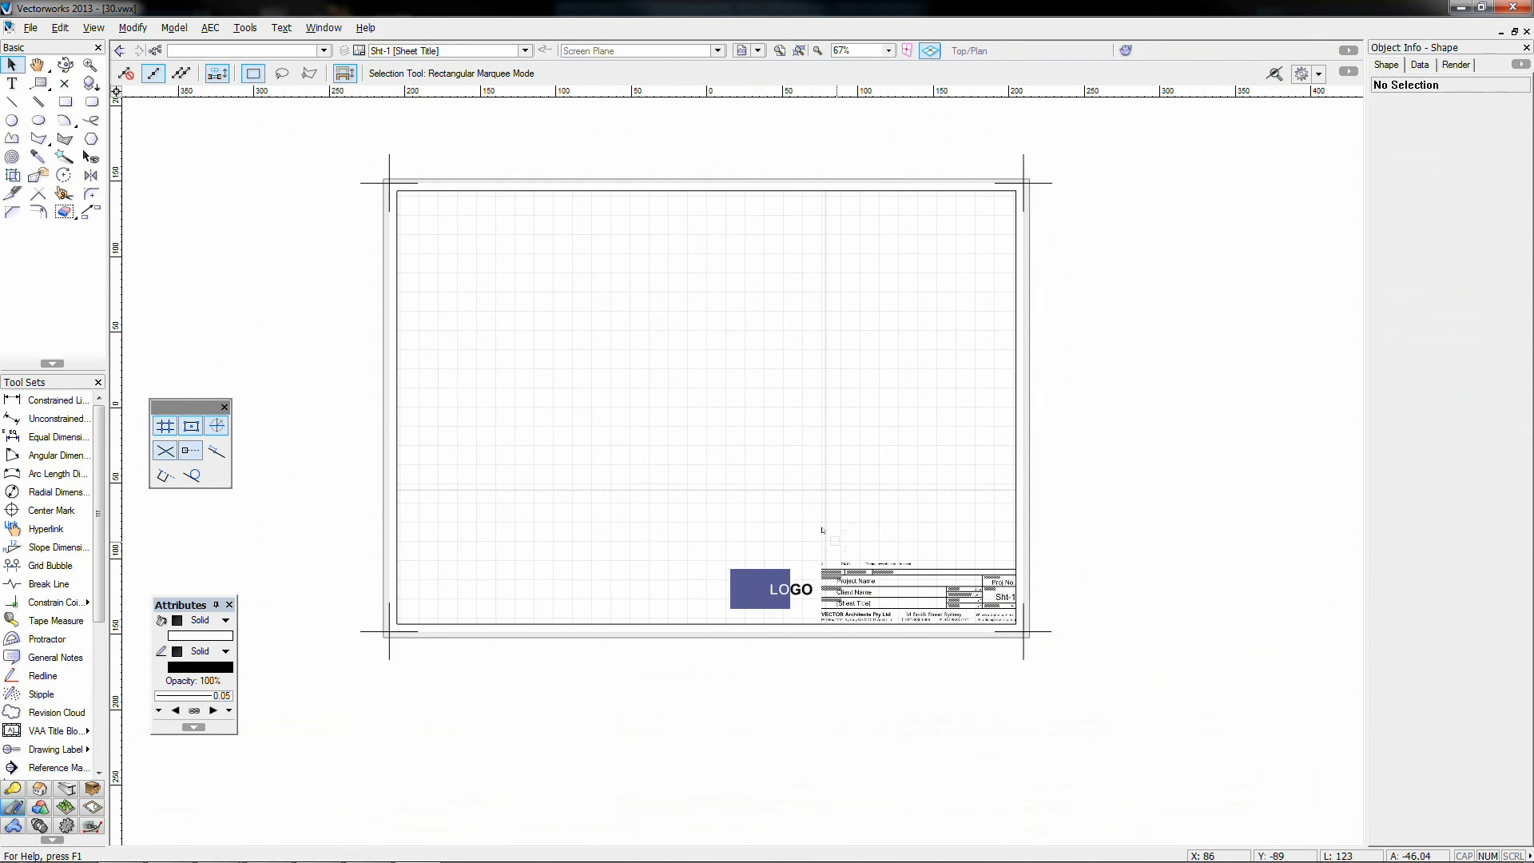
{"action": "scroll", "coordinate": [823, 530], "scroll_direction": "down", "scroll_amount": 1}
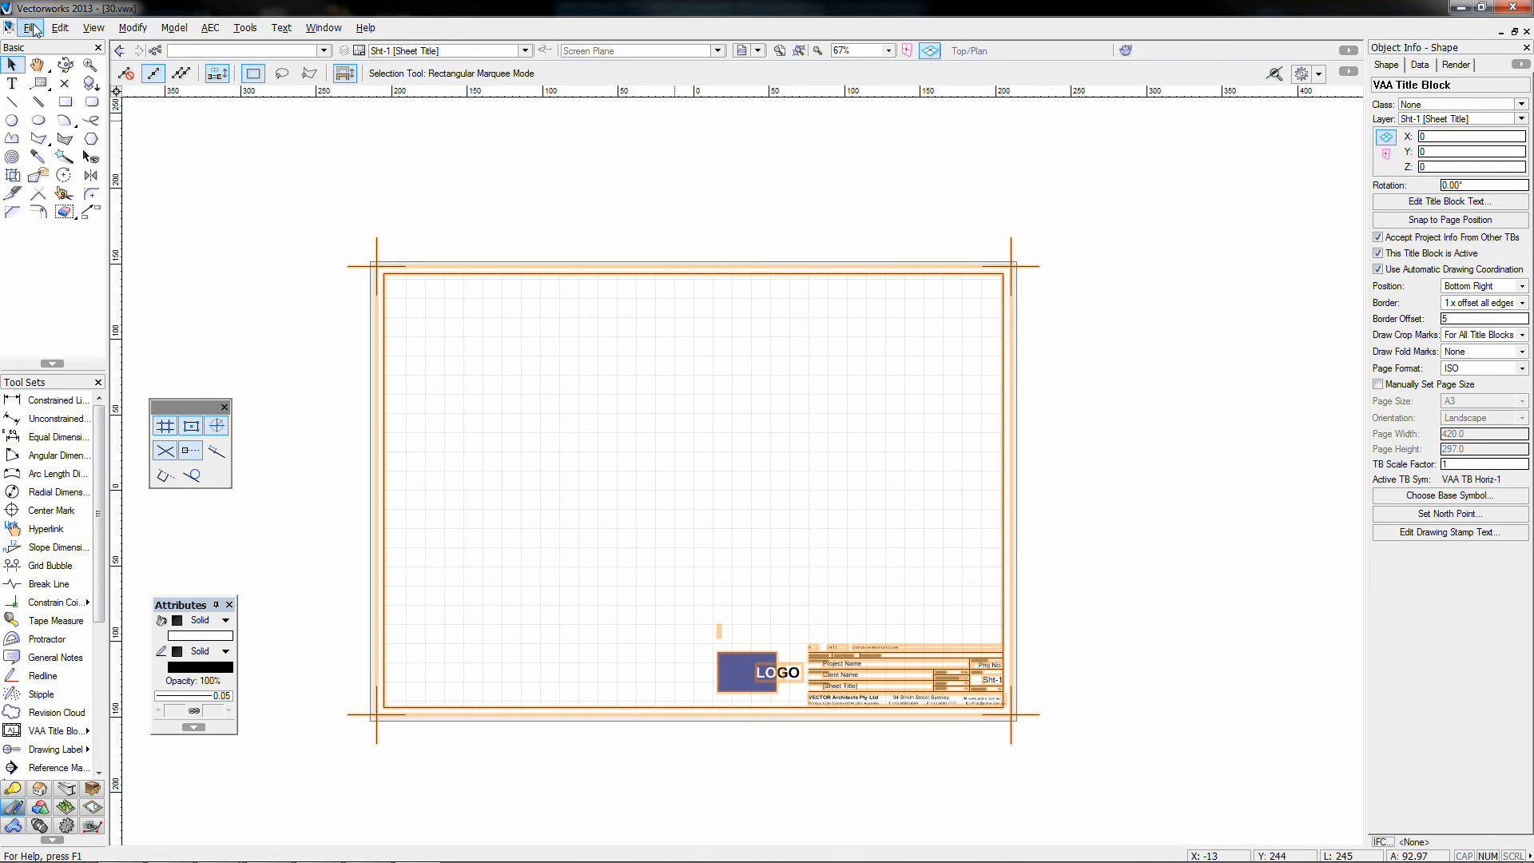
{"action": "left_click", "coordinate": [30, 27]}
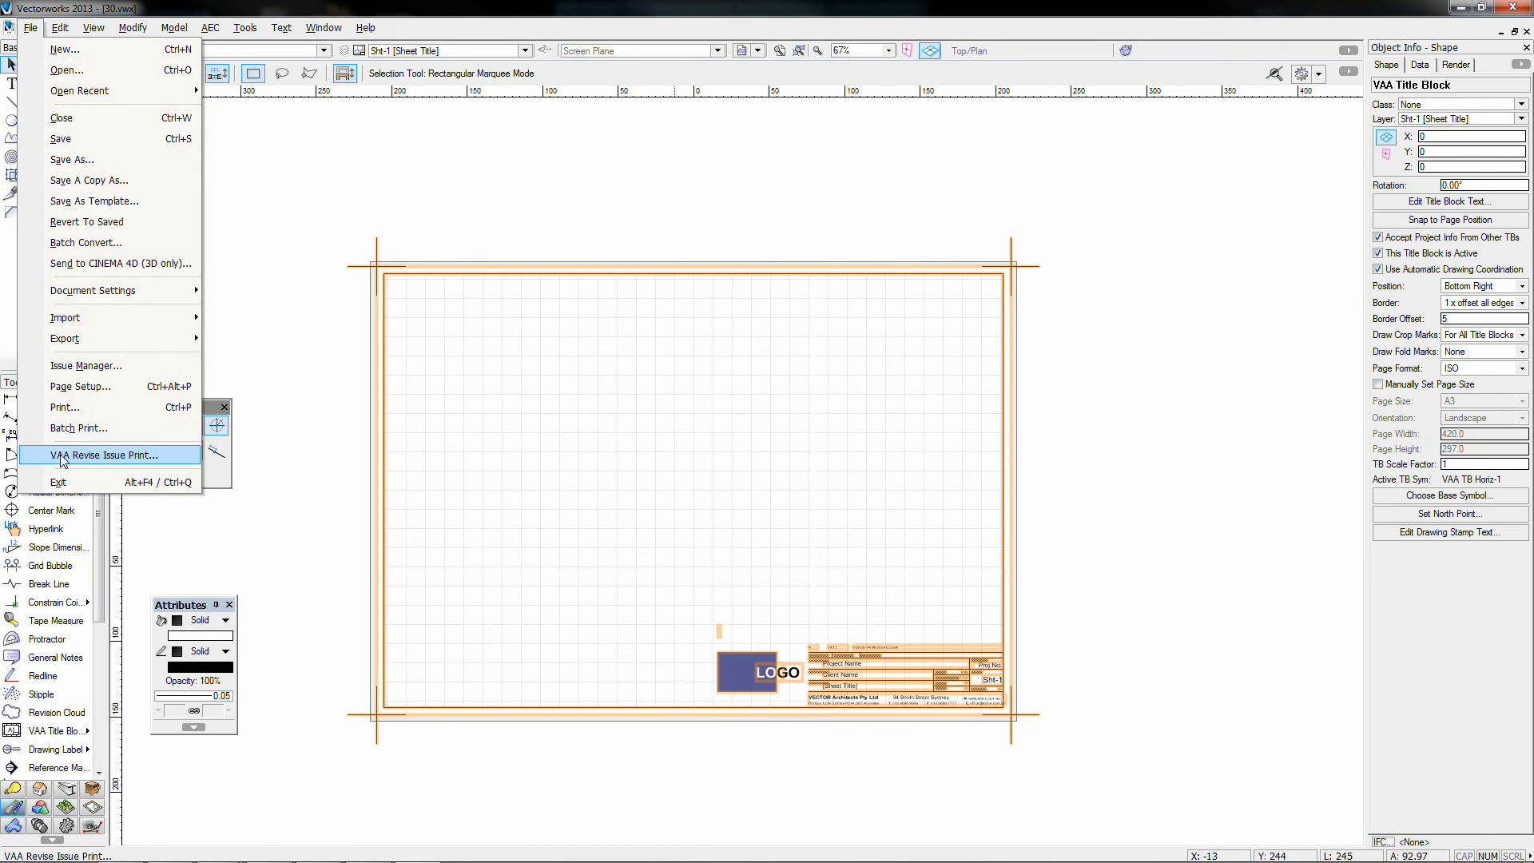
{"action": "left_click", "coordinate": [140, 455]}
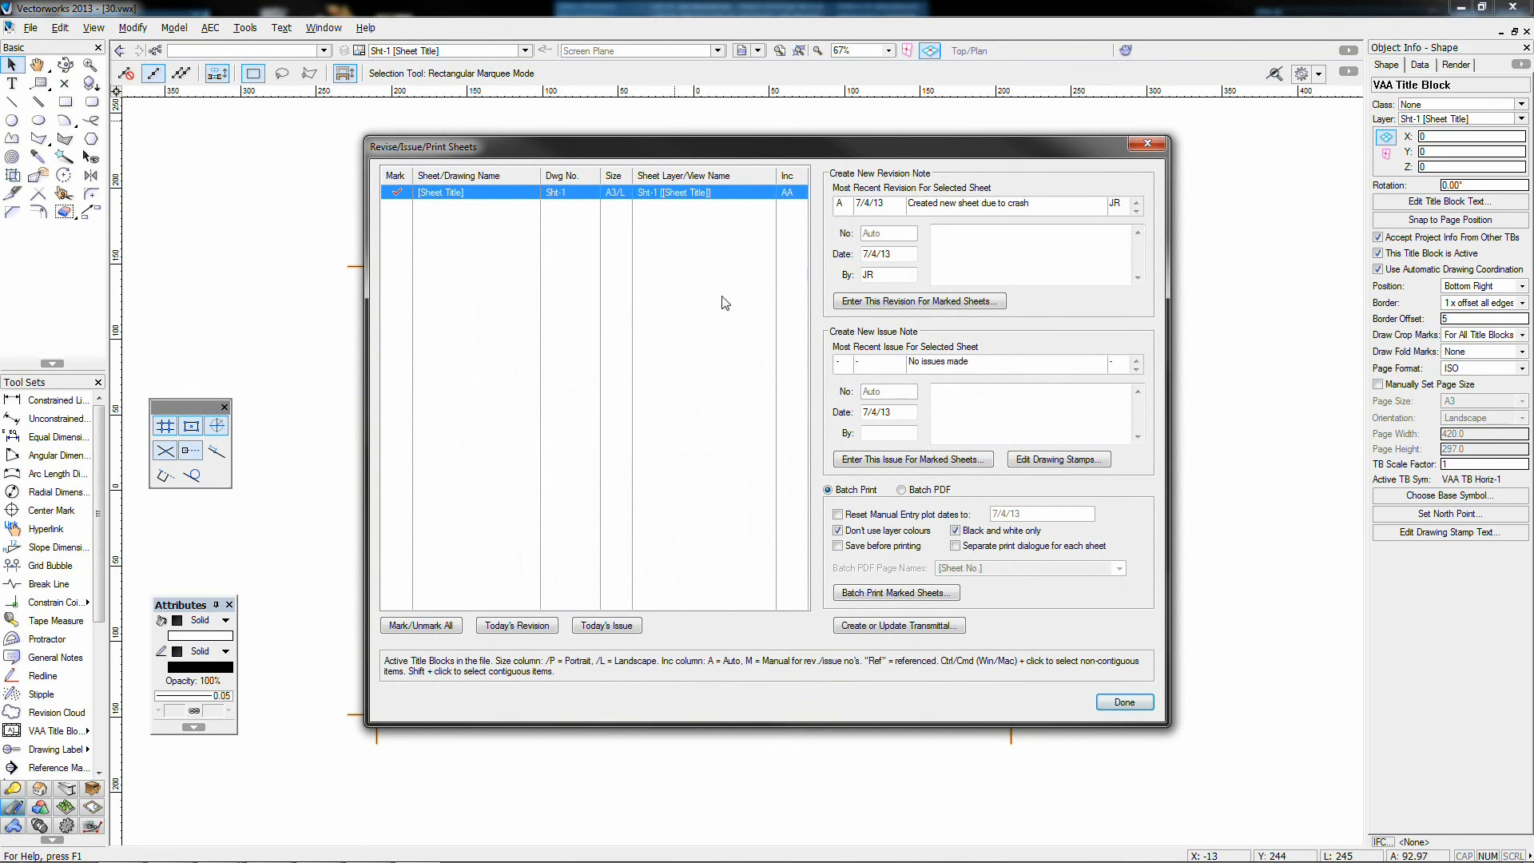
{"action": "left_click", "coordinate": [1150, 144]}
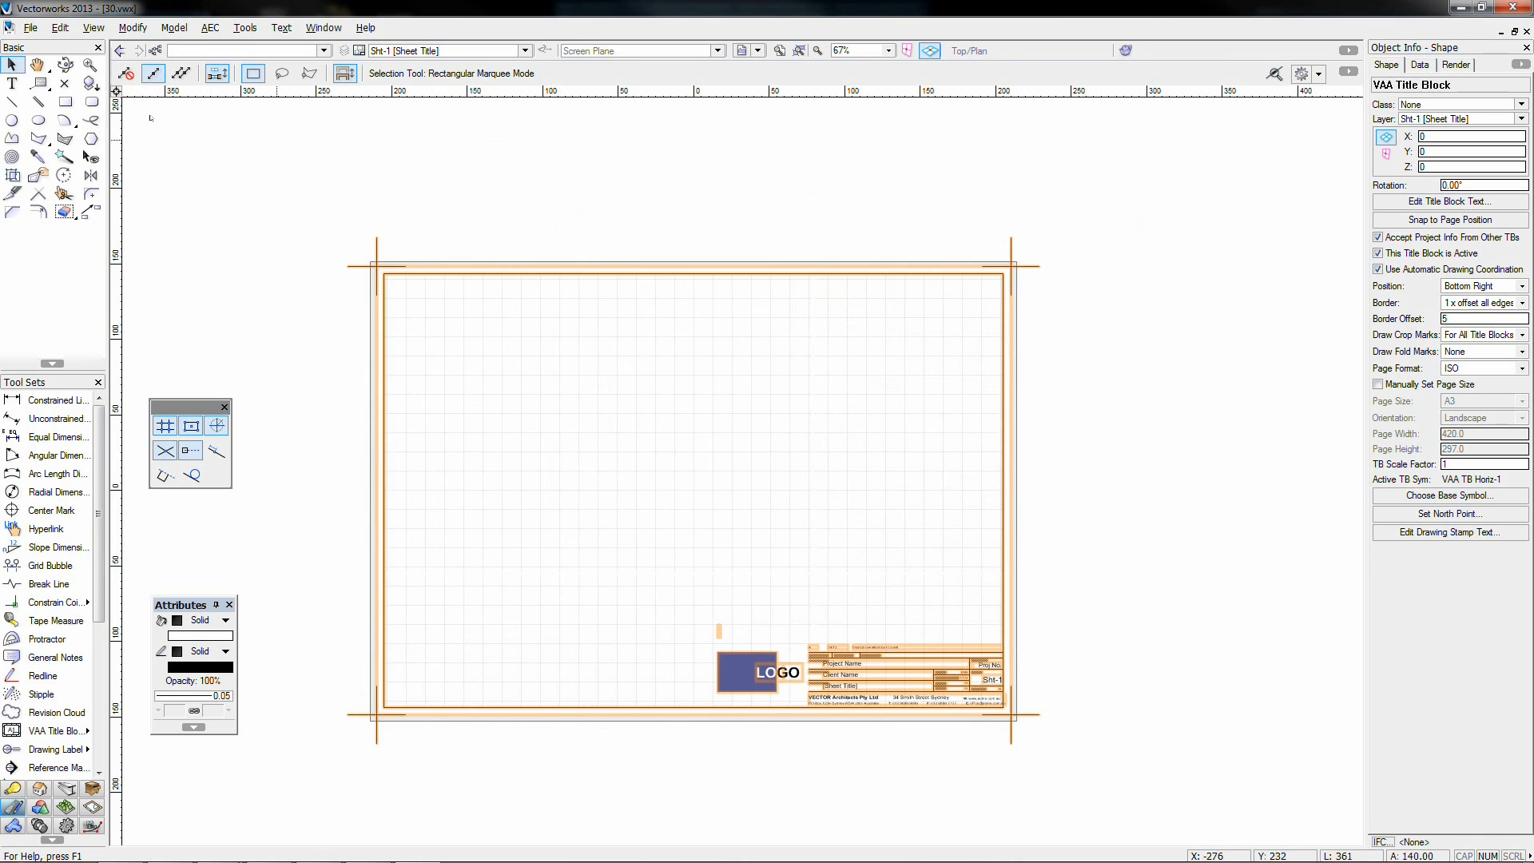
Step: Select the VAA title block with its border and delete it
{"action": "left_click", "coordinate": [31, 28]}
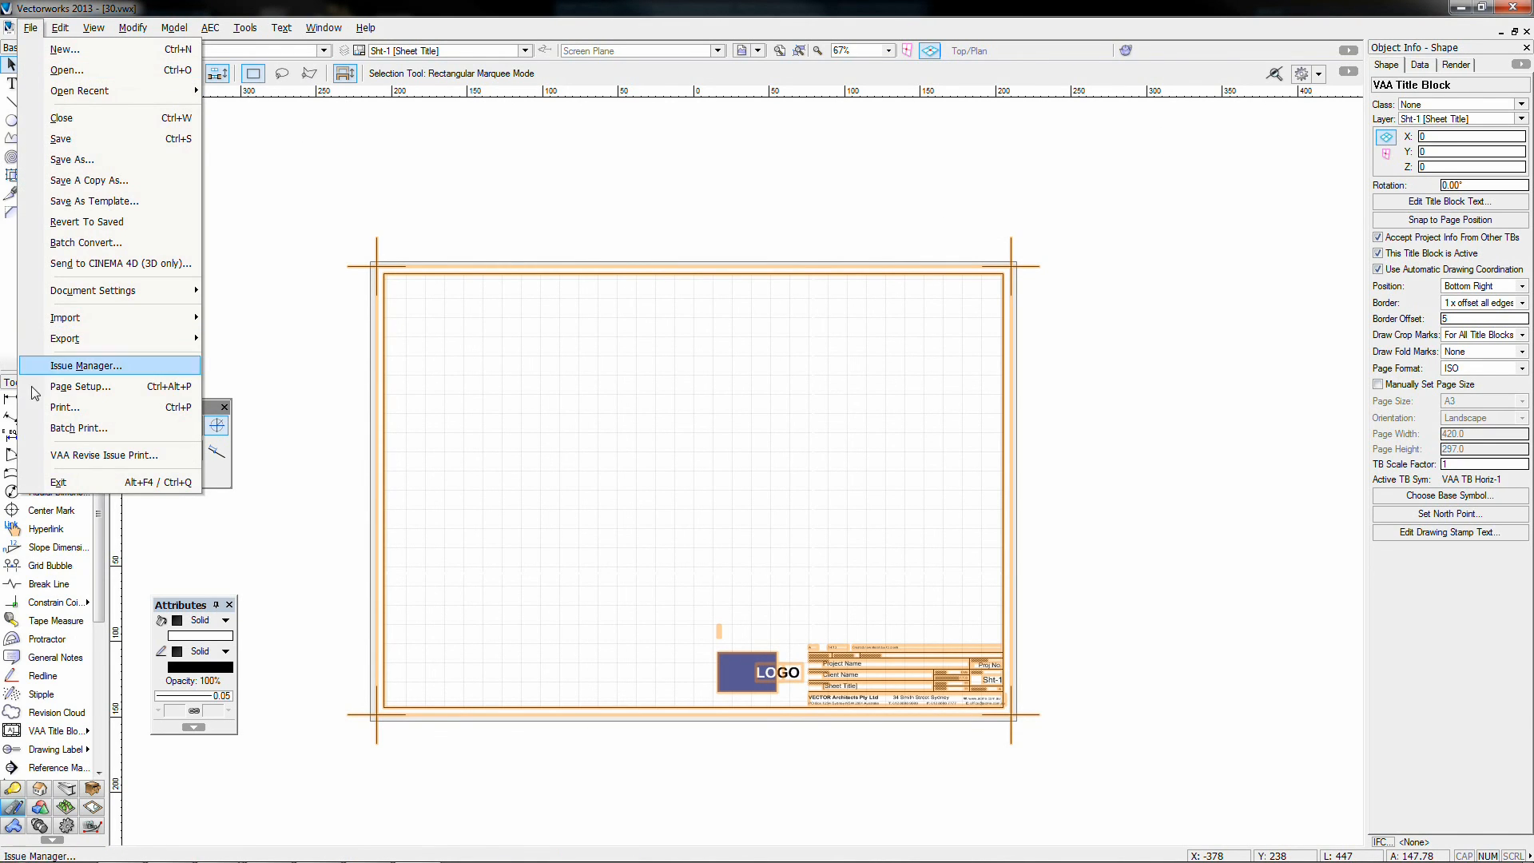
{"action": "left_click", "coordinate": [288, 227]}
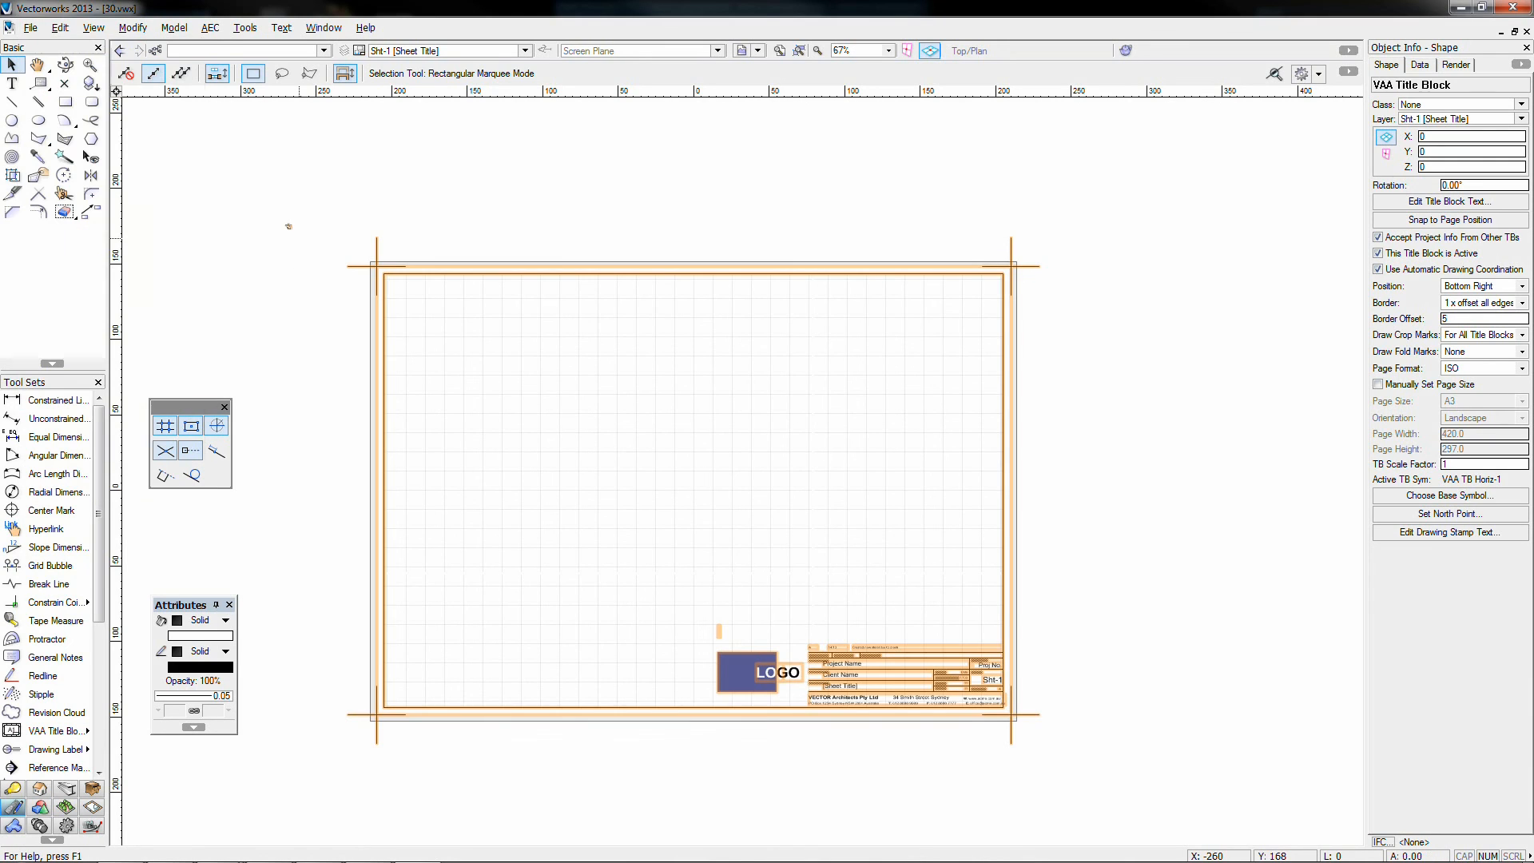
{"action": "left_click", "coordinate": [715, 663]}
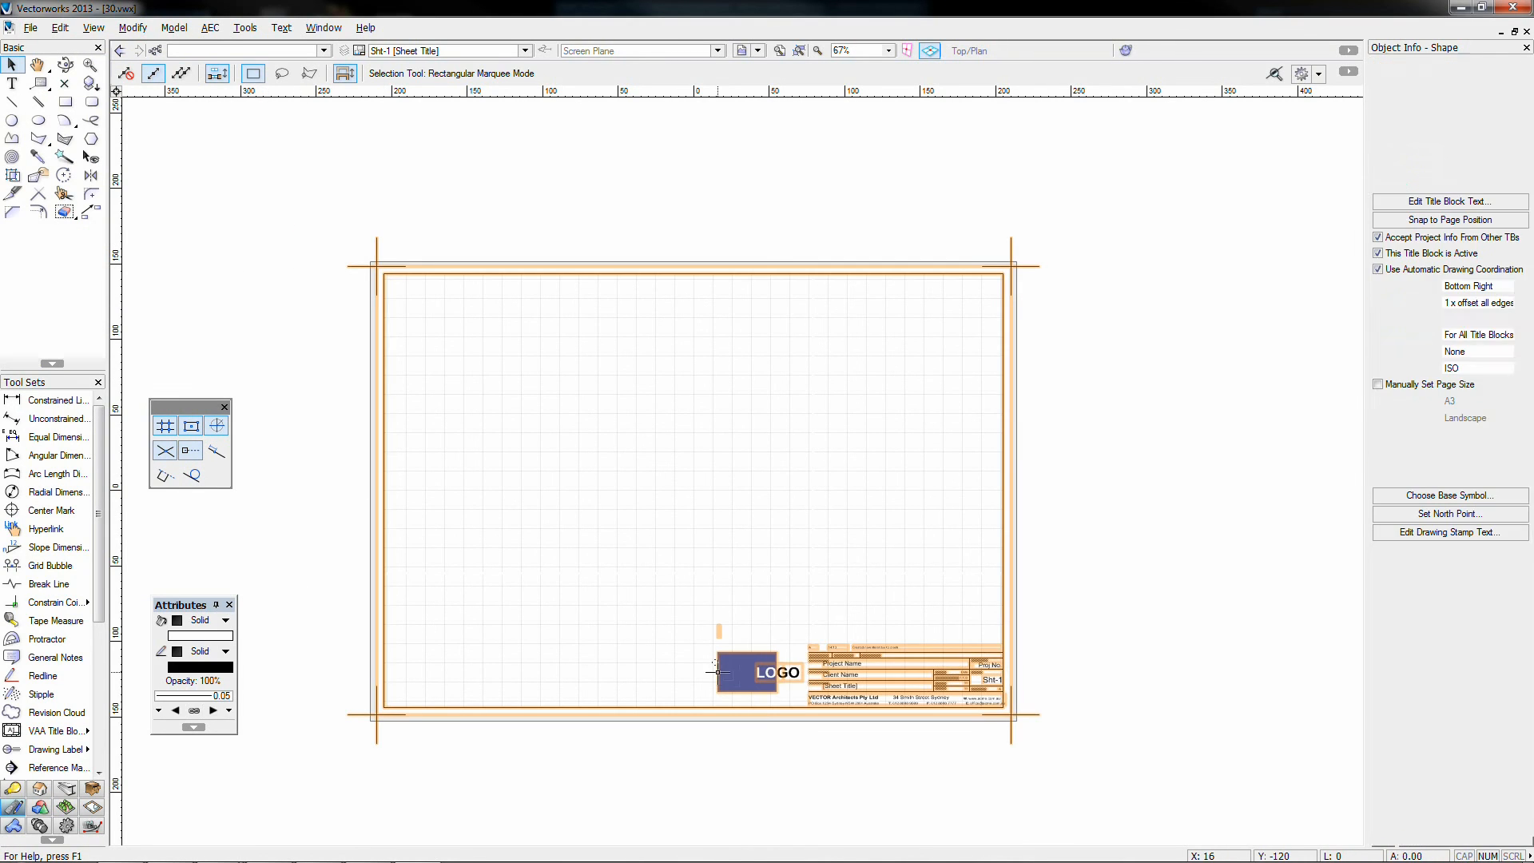
{"action": "key", "text": "Delete"}
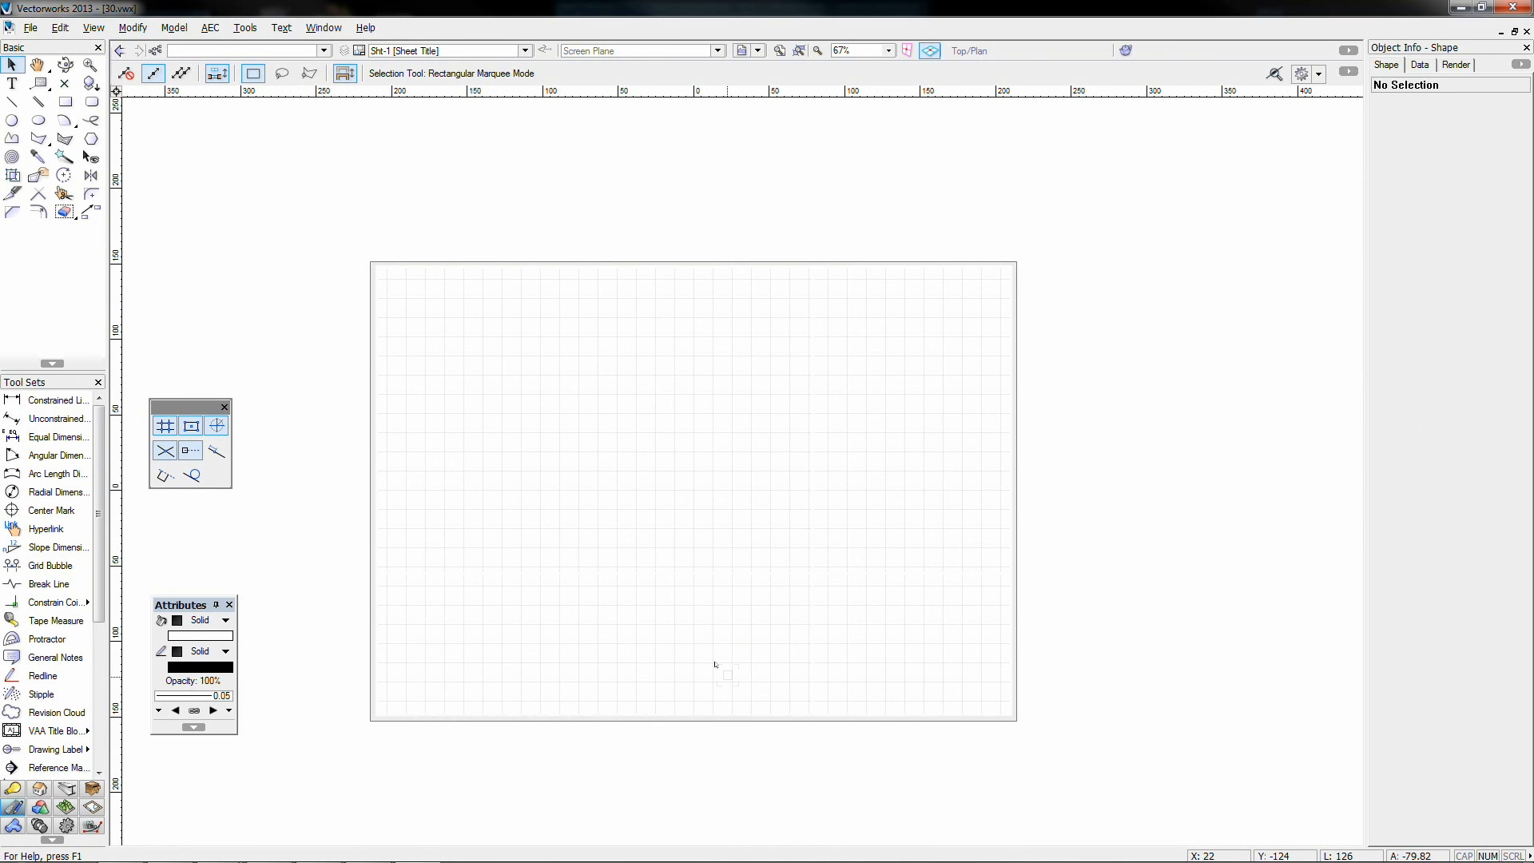